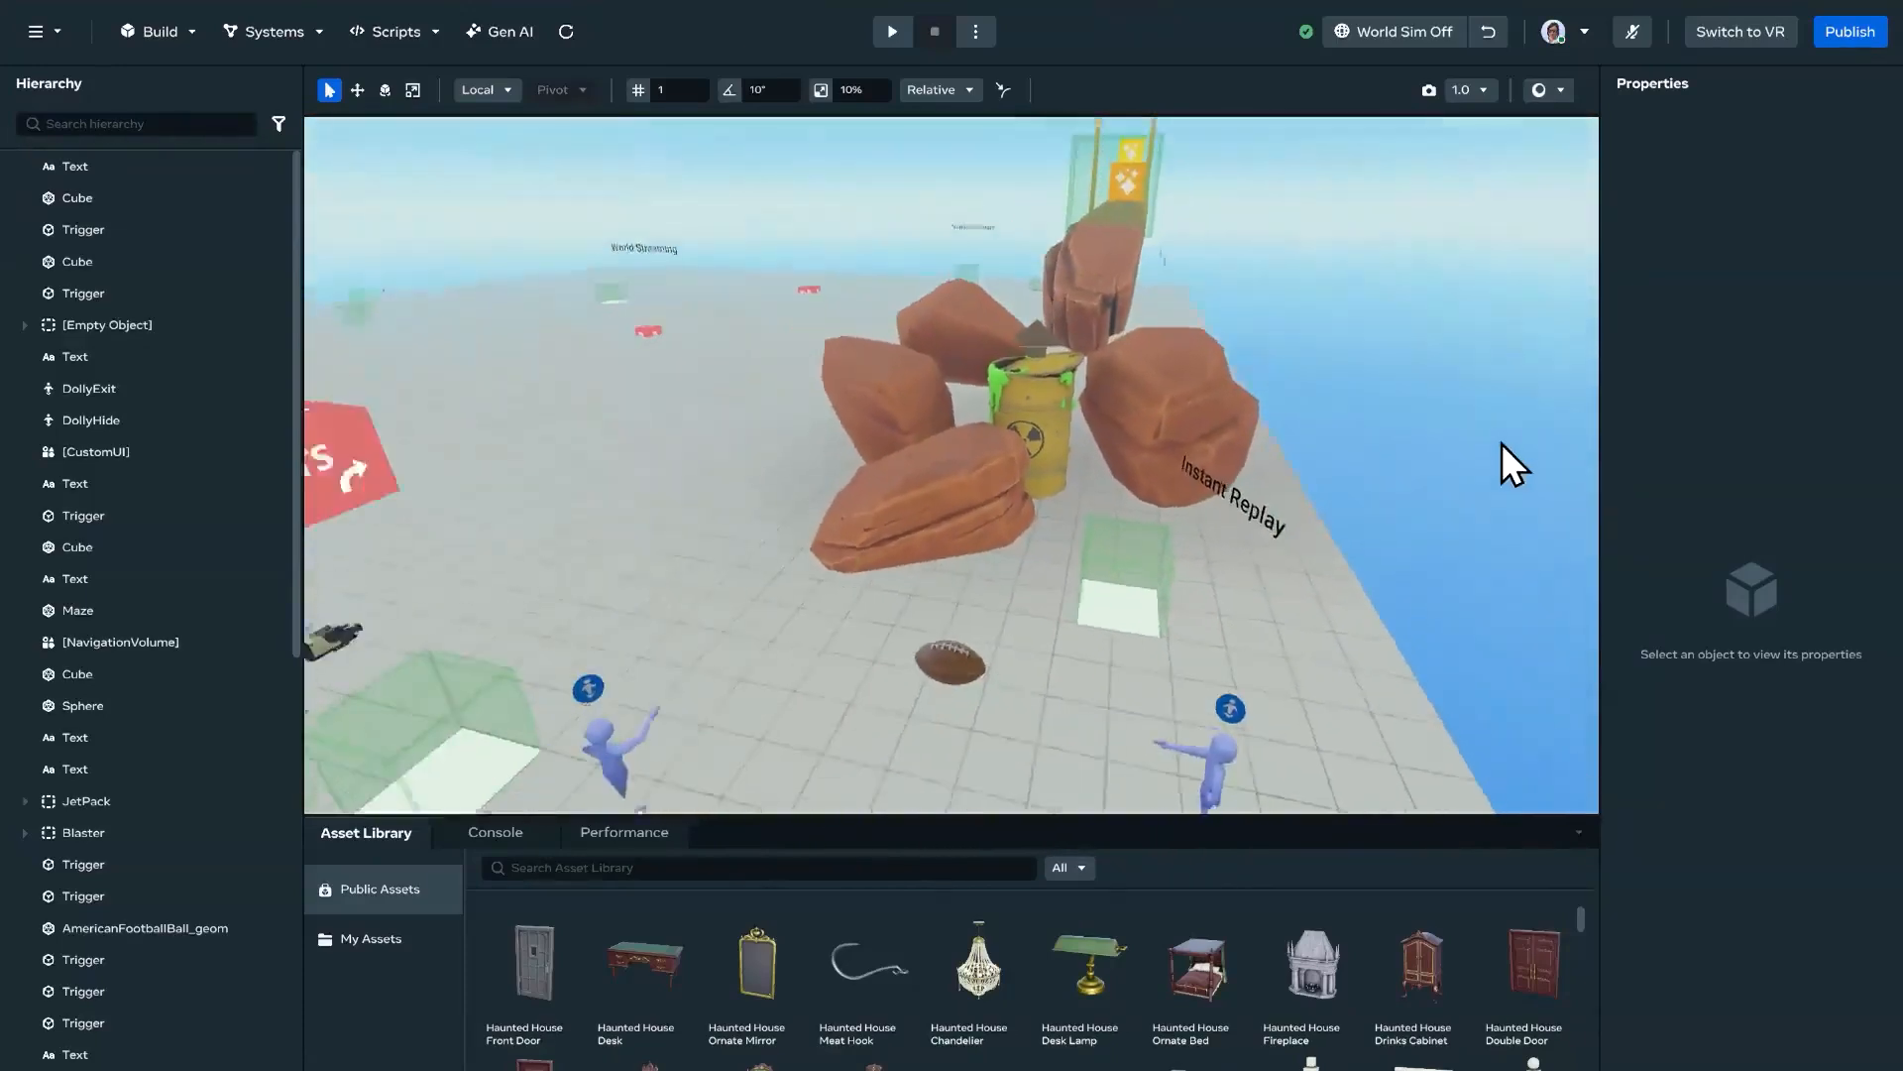
Step: Switch the world to VR editing and start the world running from the script console
{"action": "key", "text": "d"}
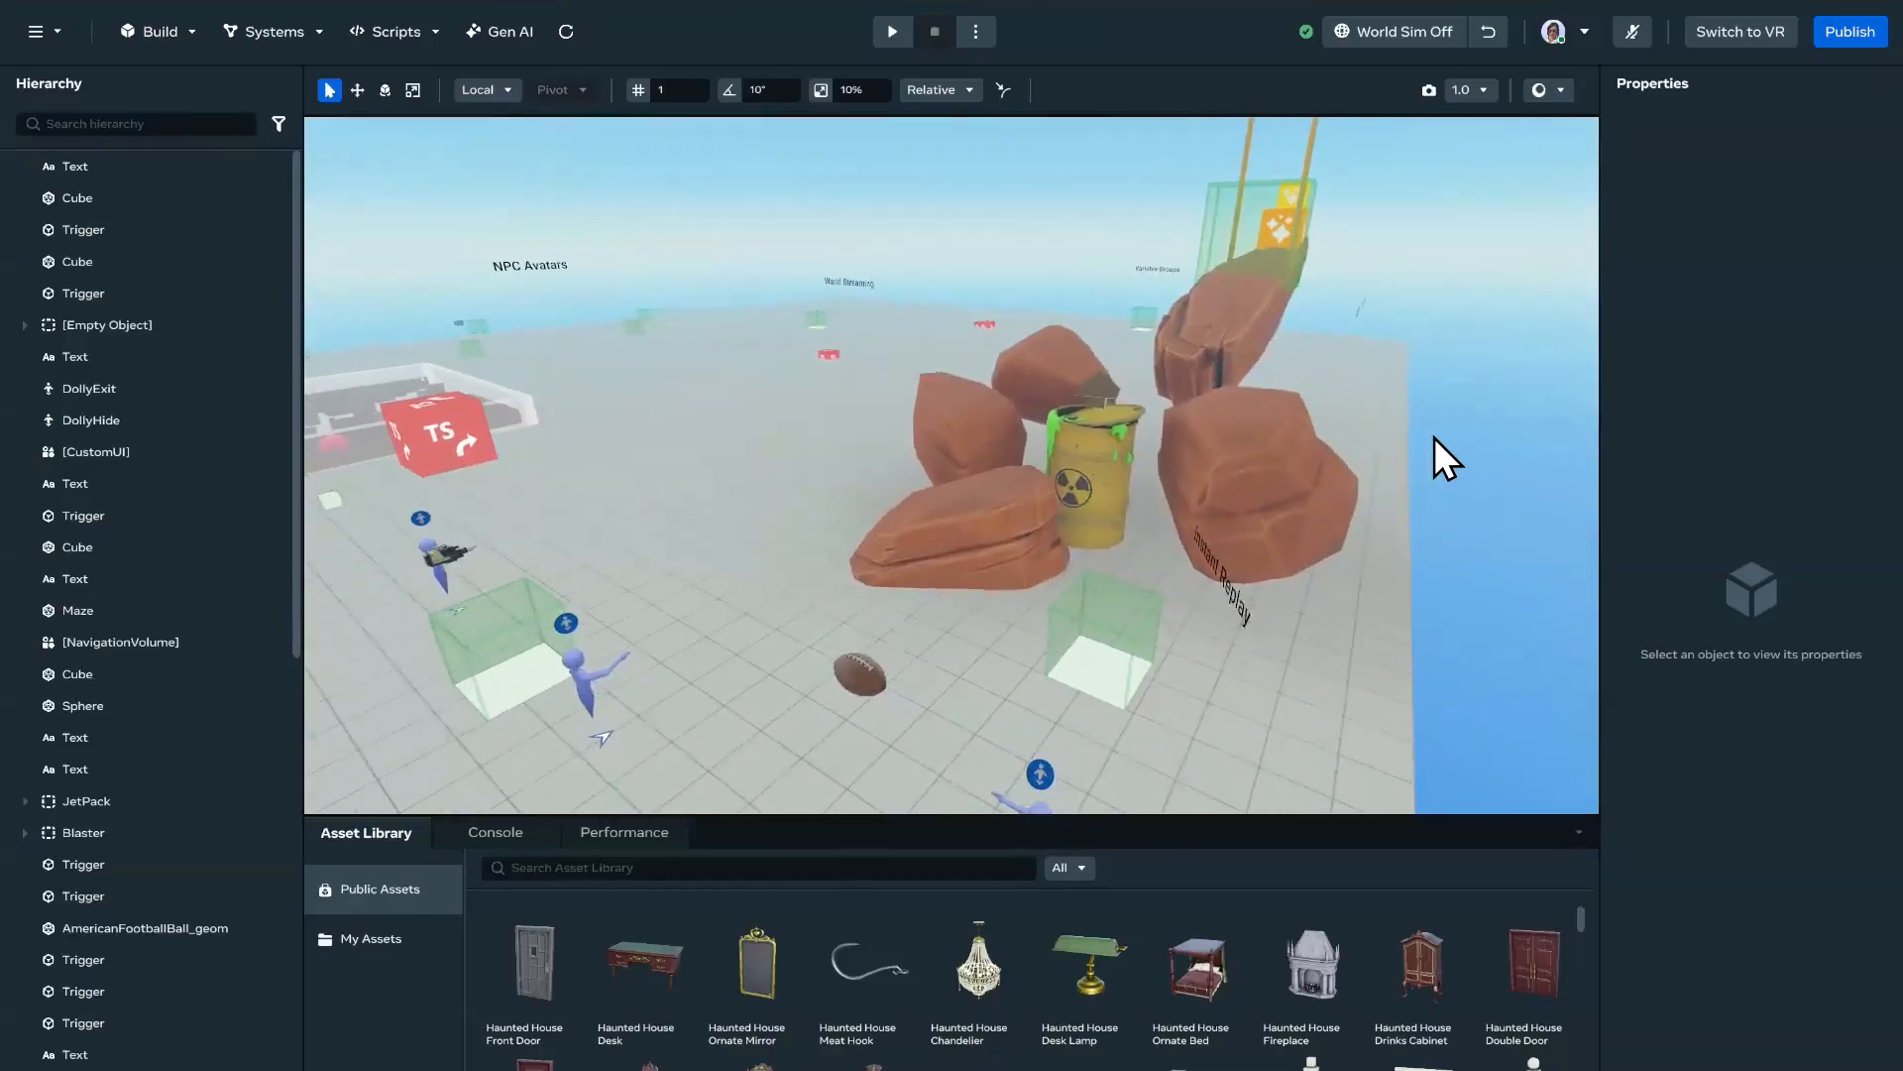
{"action": "left_click", "coordinate": [1761, 39]}
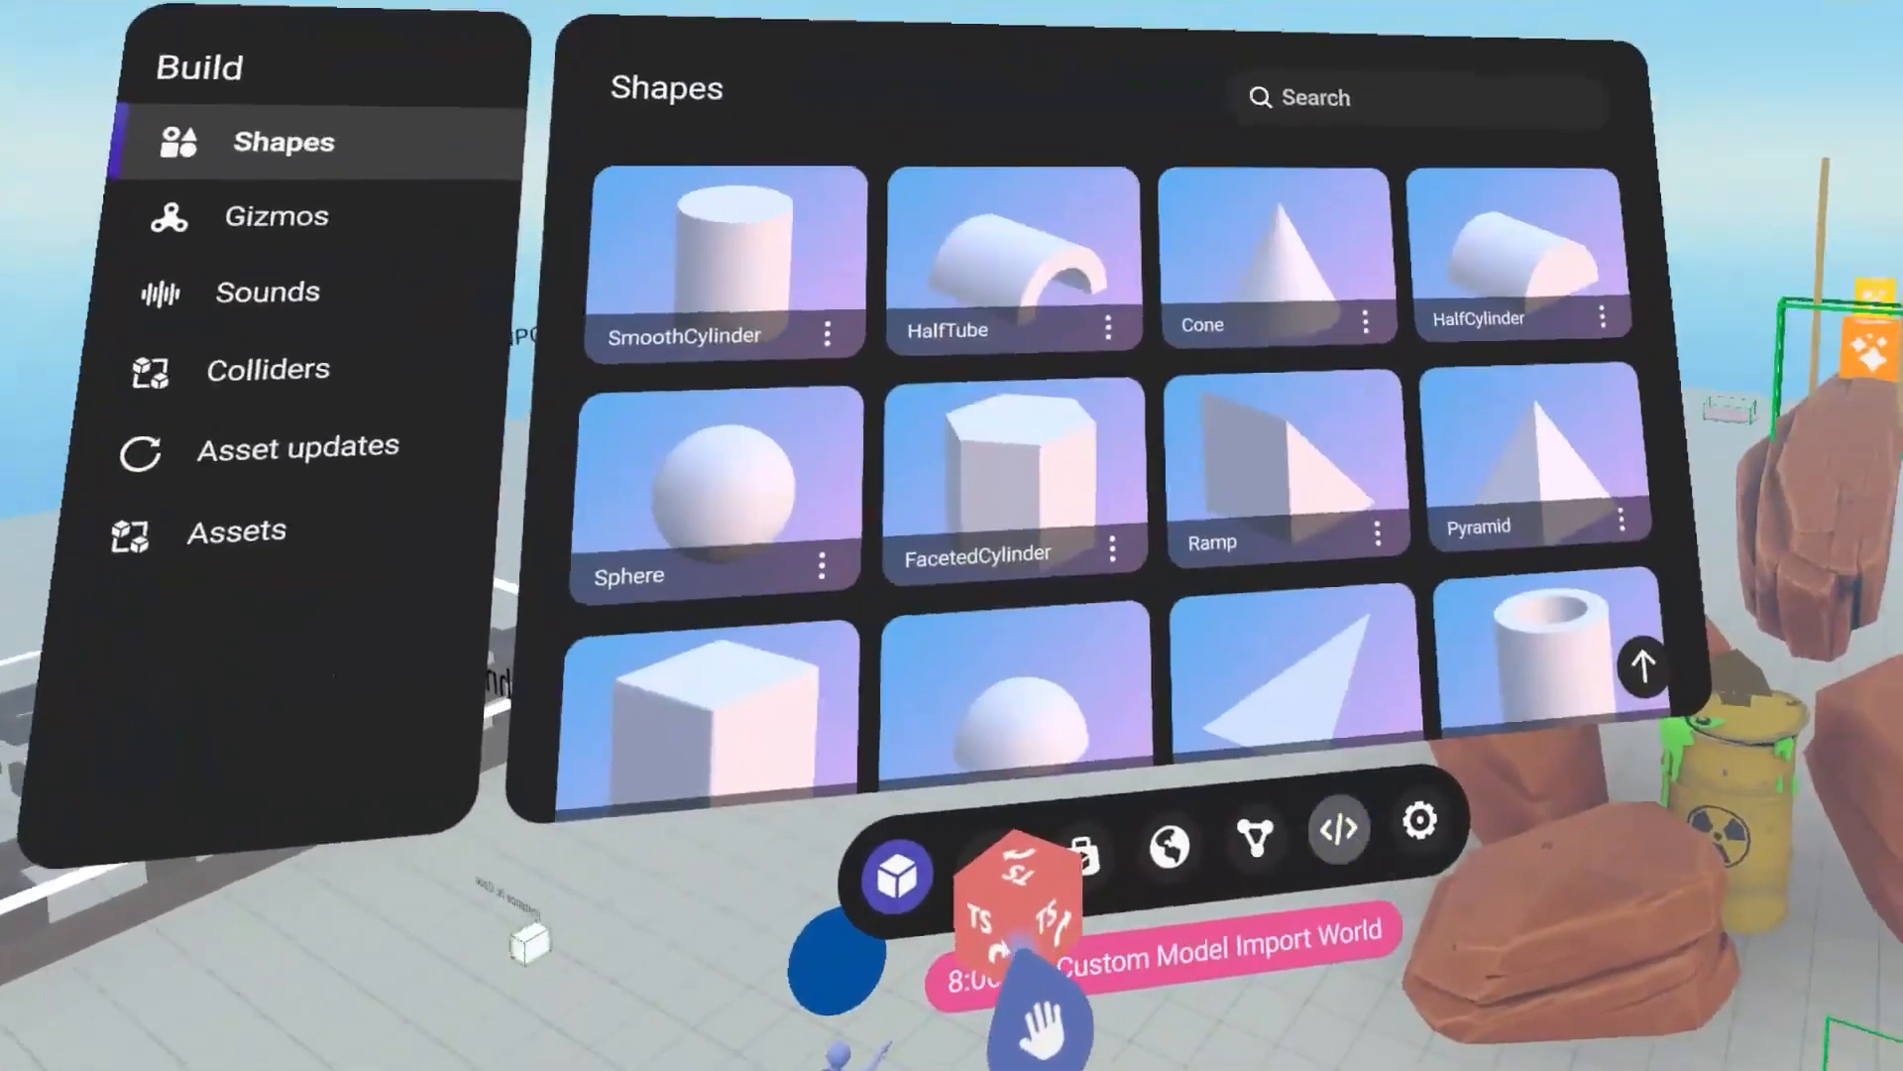
{"action": "left_click", "coordinate": [1472, 1032]}
{"action": "left_click", "coordinate": [1571, 387]}
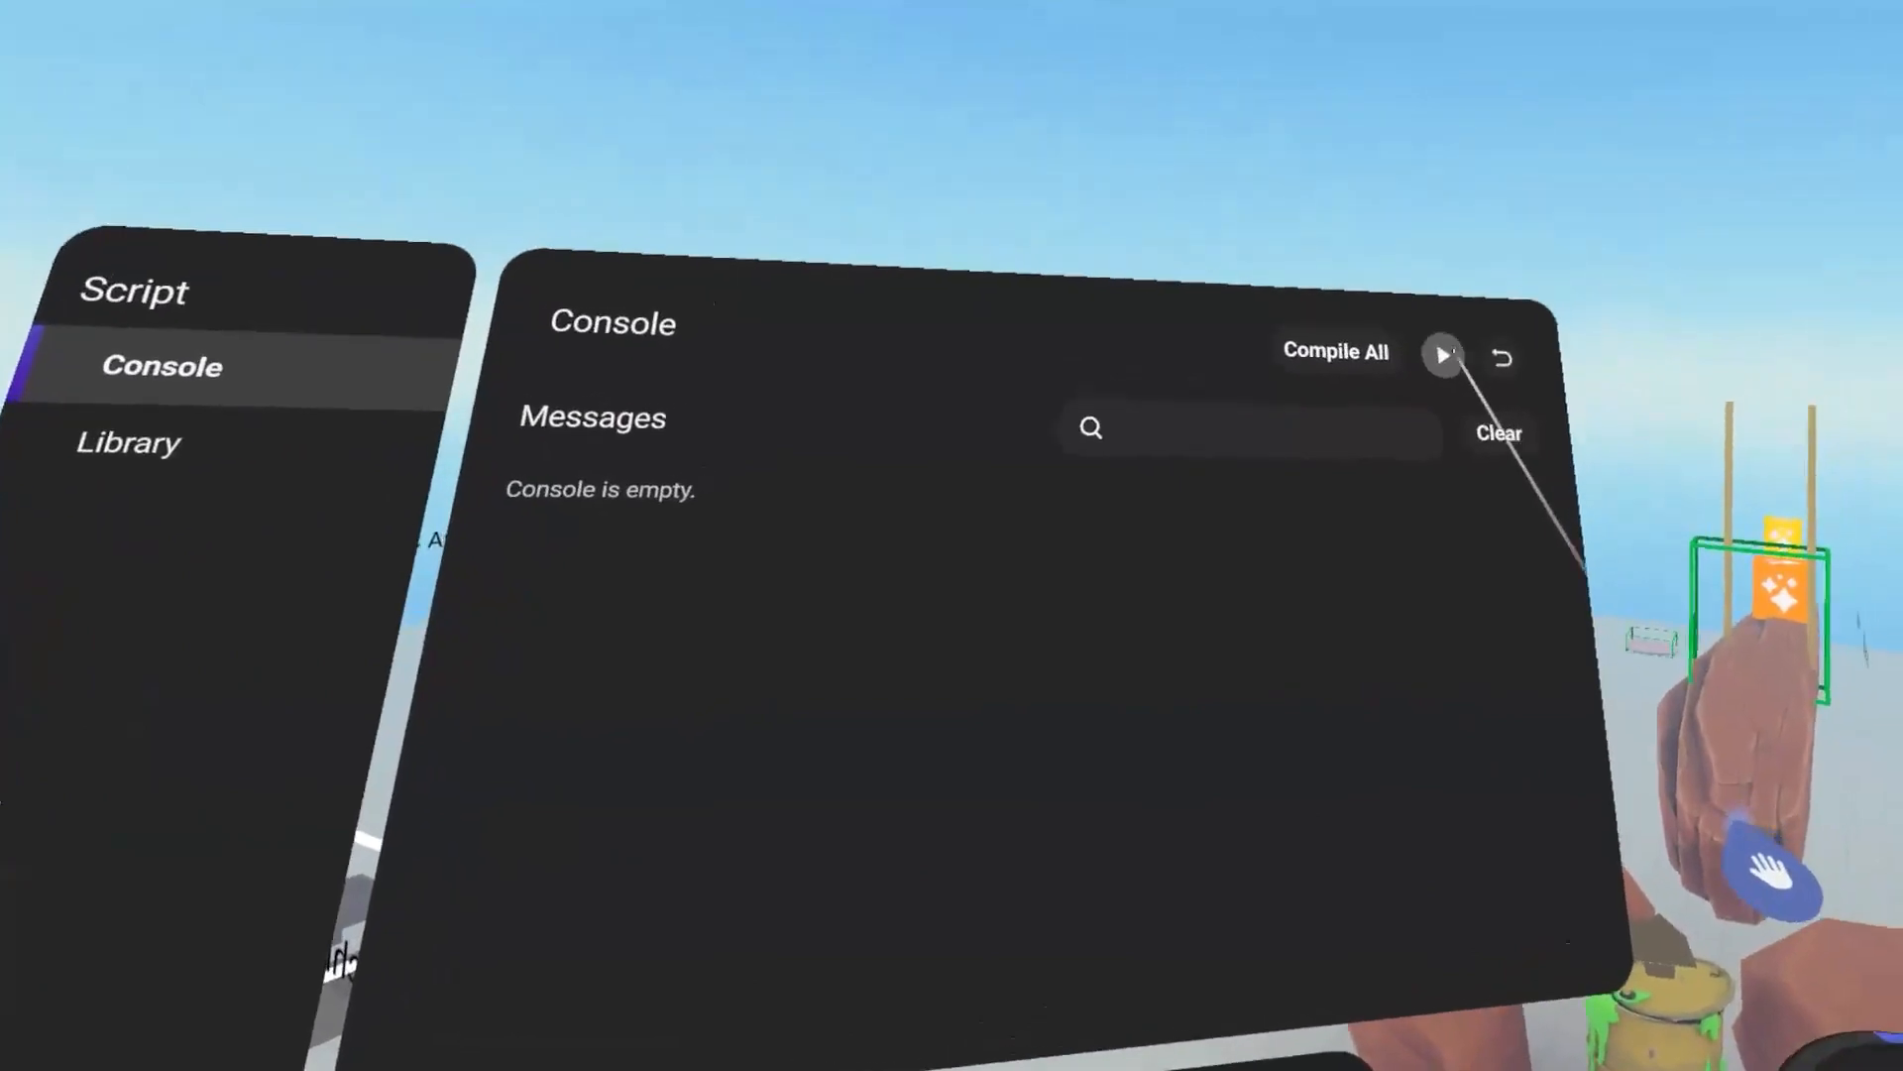
{"action": "left_click", "coordinate": [1439, 354]}
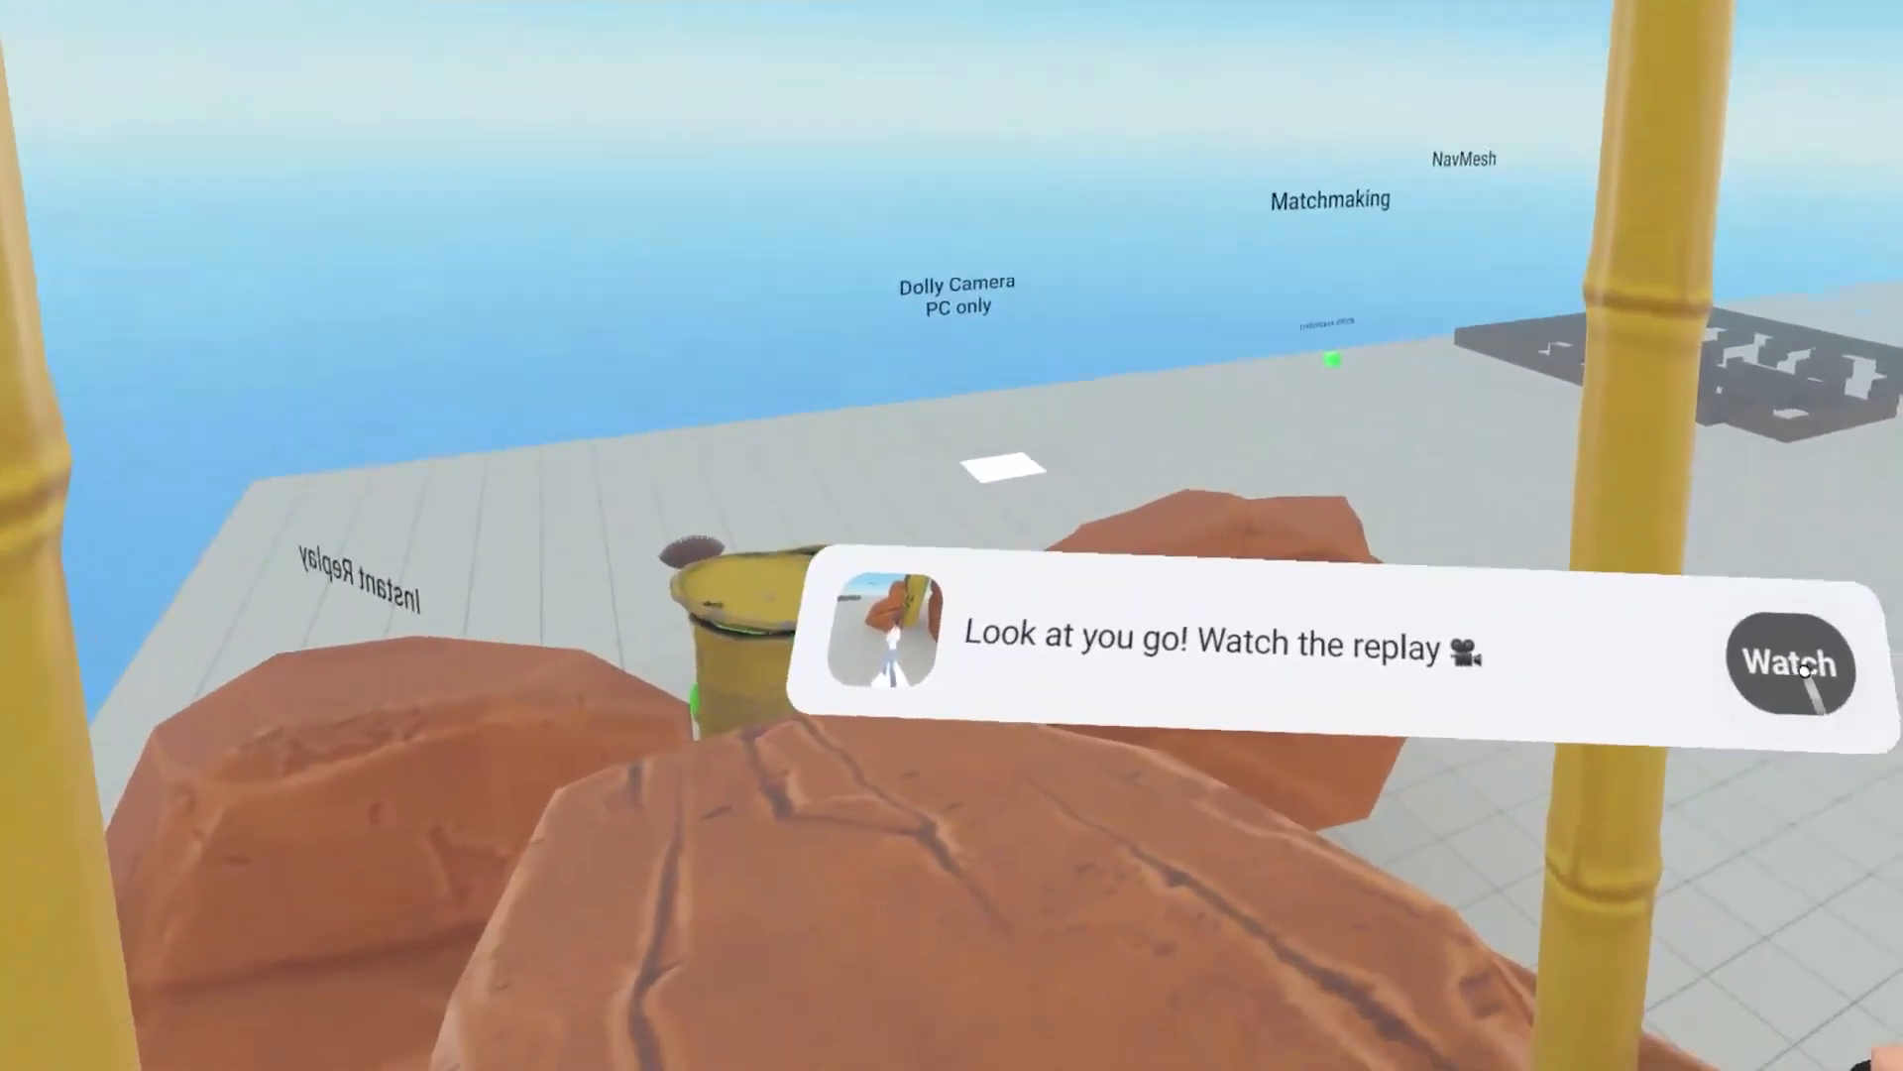
Step: Open the instant replay video captured in the rock climb, view it, and leave its details
{"action": "left_click", "coordinate": [1817, 781]}
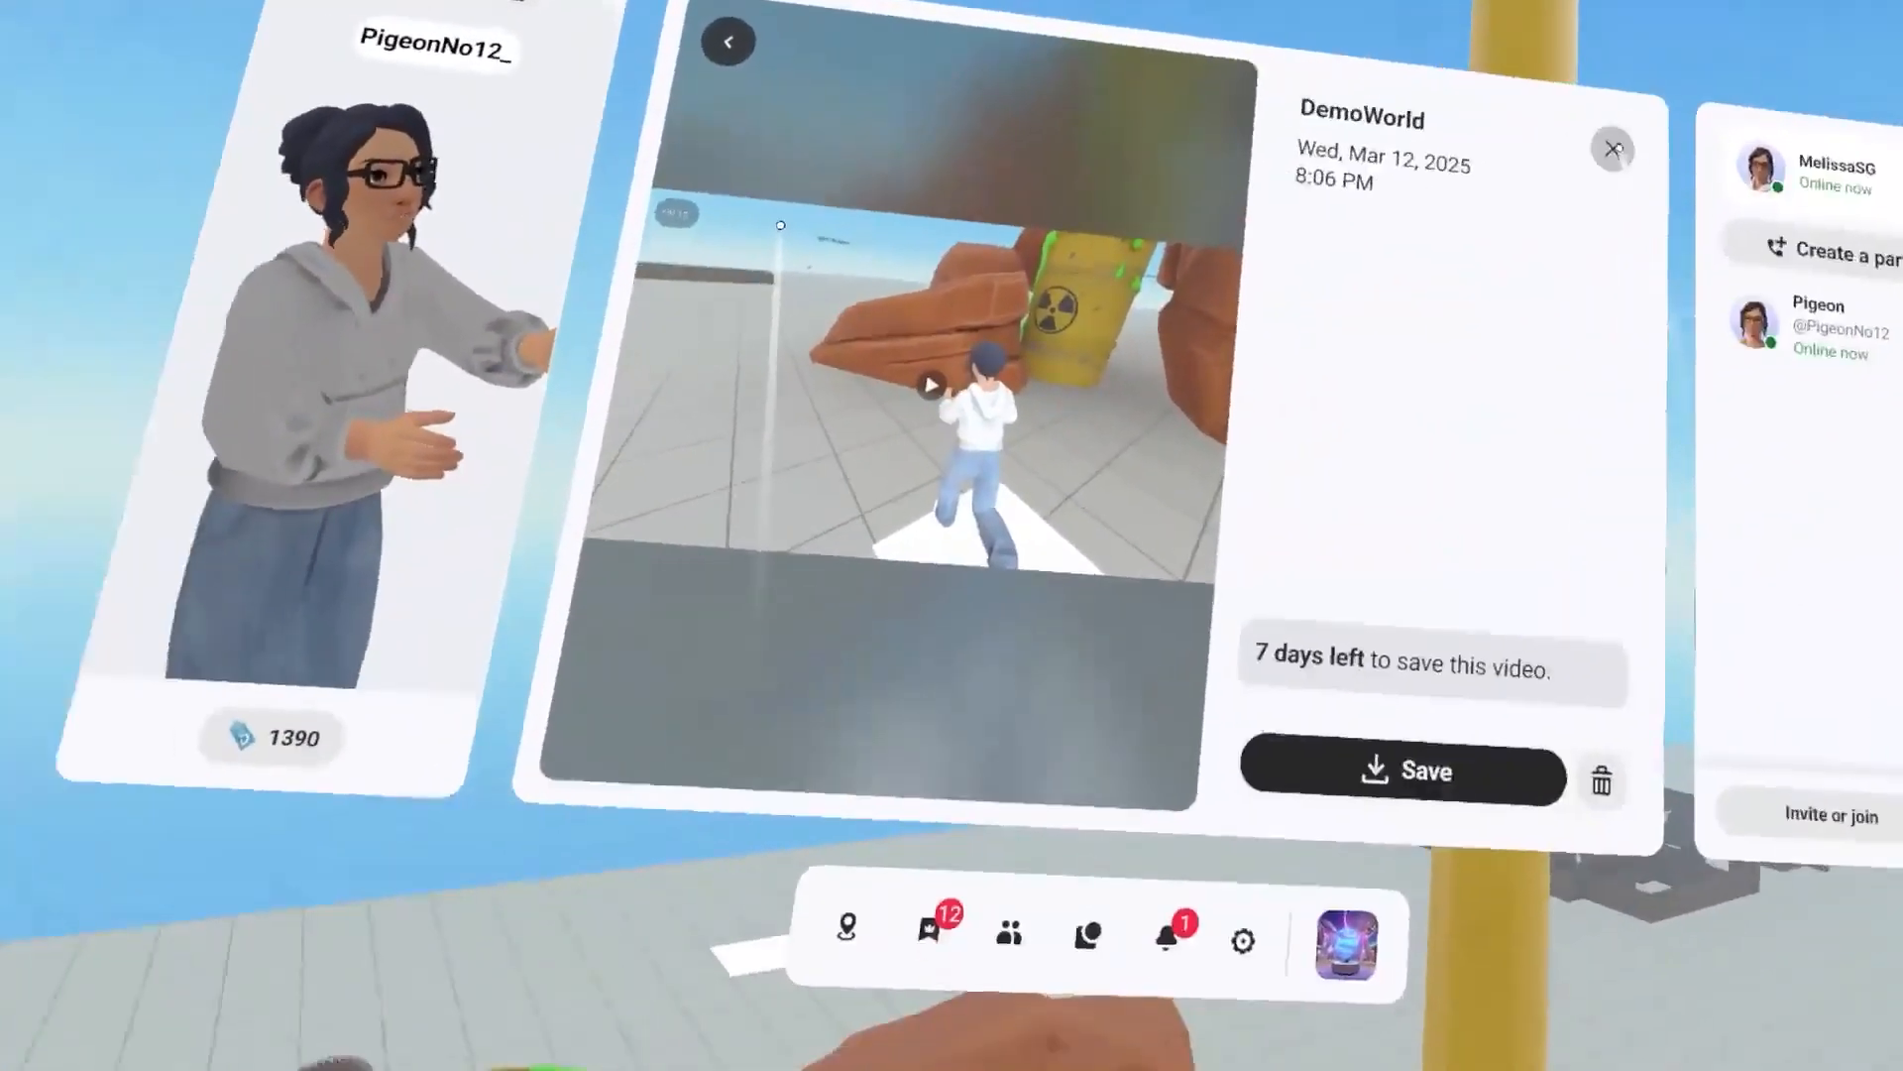
{"action": "left_click", "coordinate": [1530, 225]}
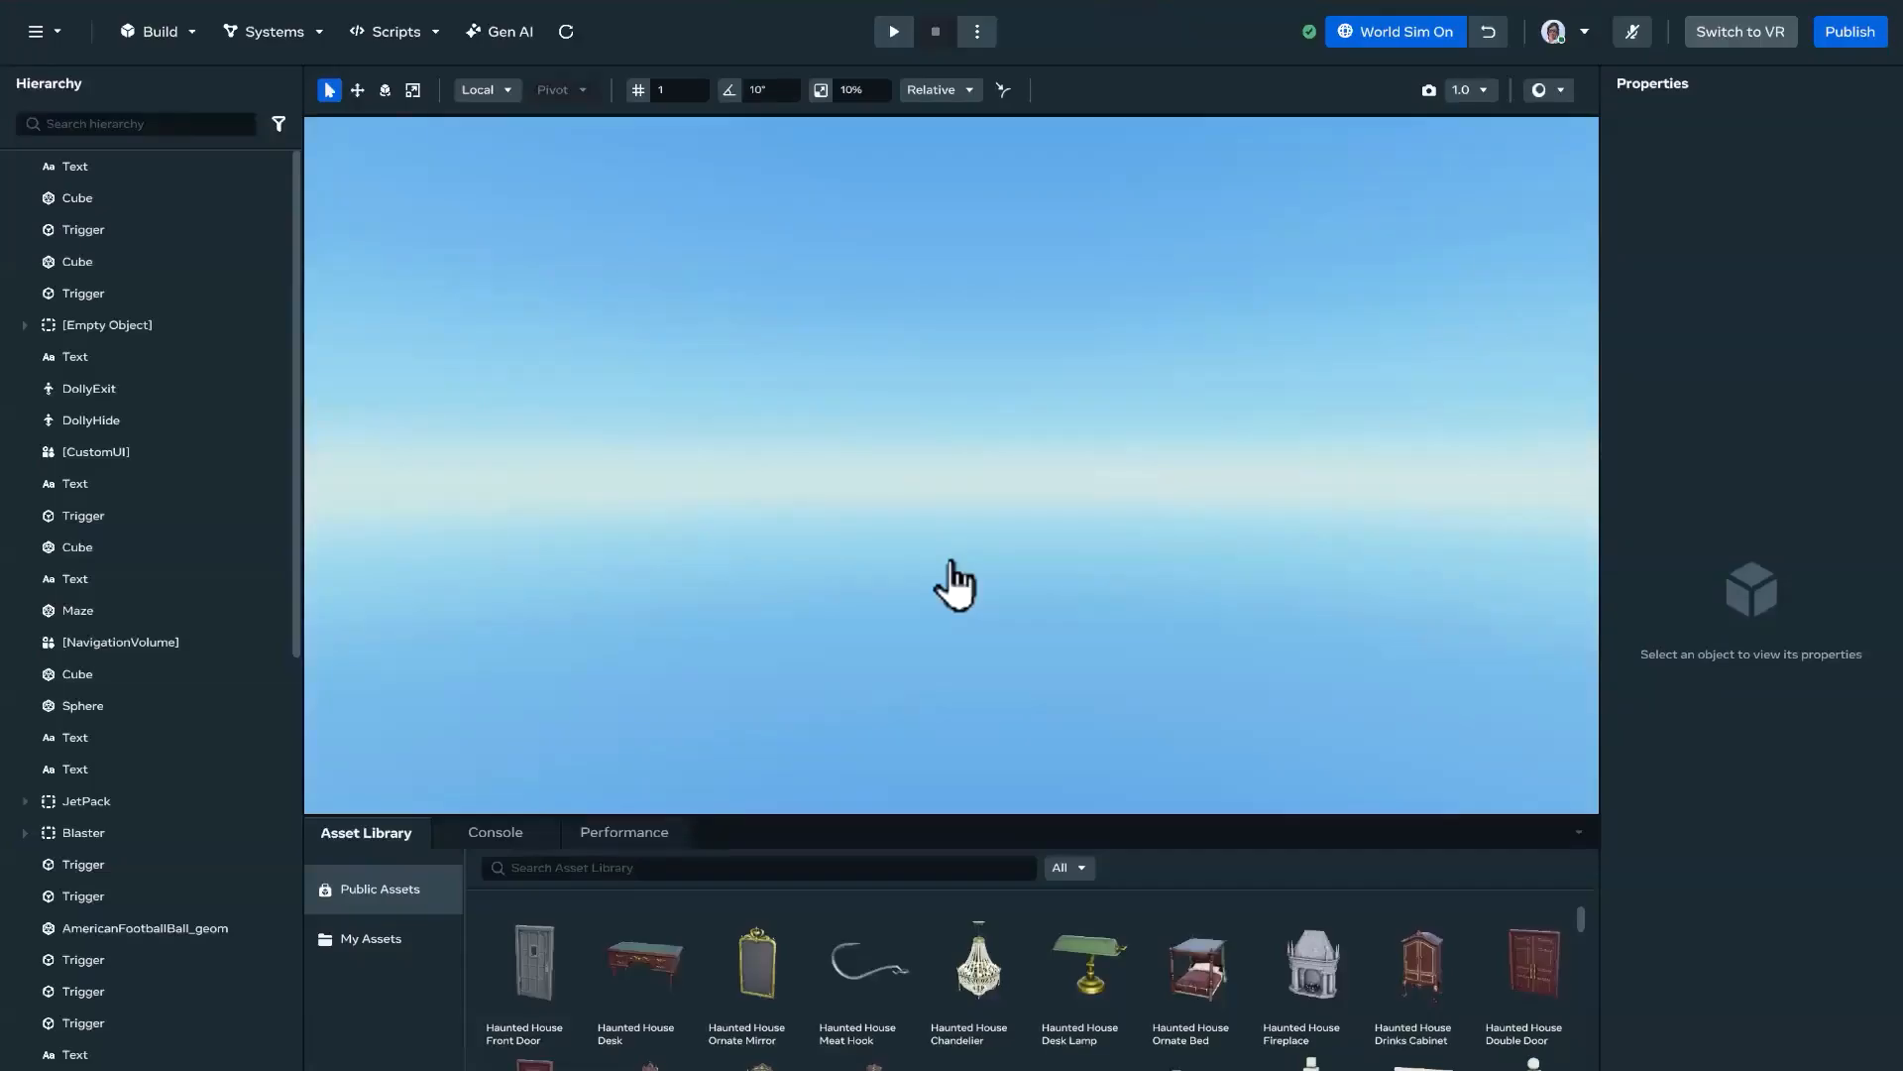
Step: Focus the view on the Cube and survey the Instant Replay start trigger and the trigger atop the rocks
{"action": "right_click_drag", "start_coordinate": [977, 634], "coordinate": [365, 604]}
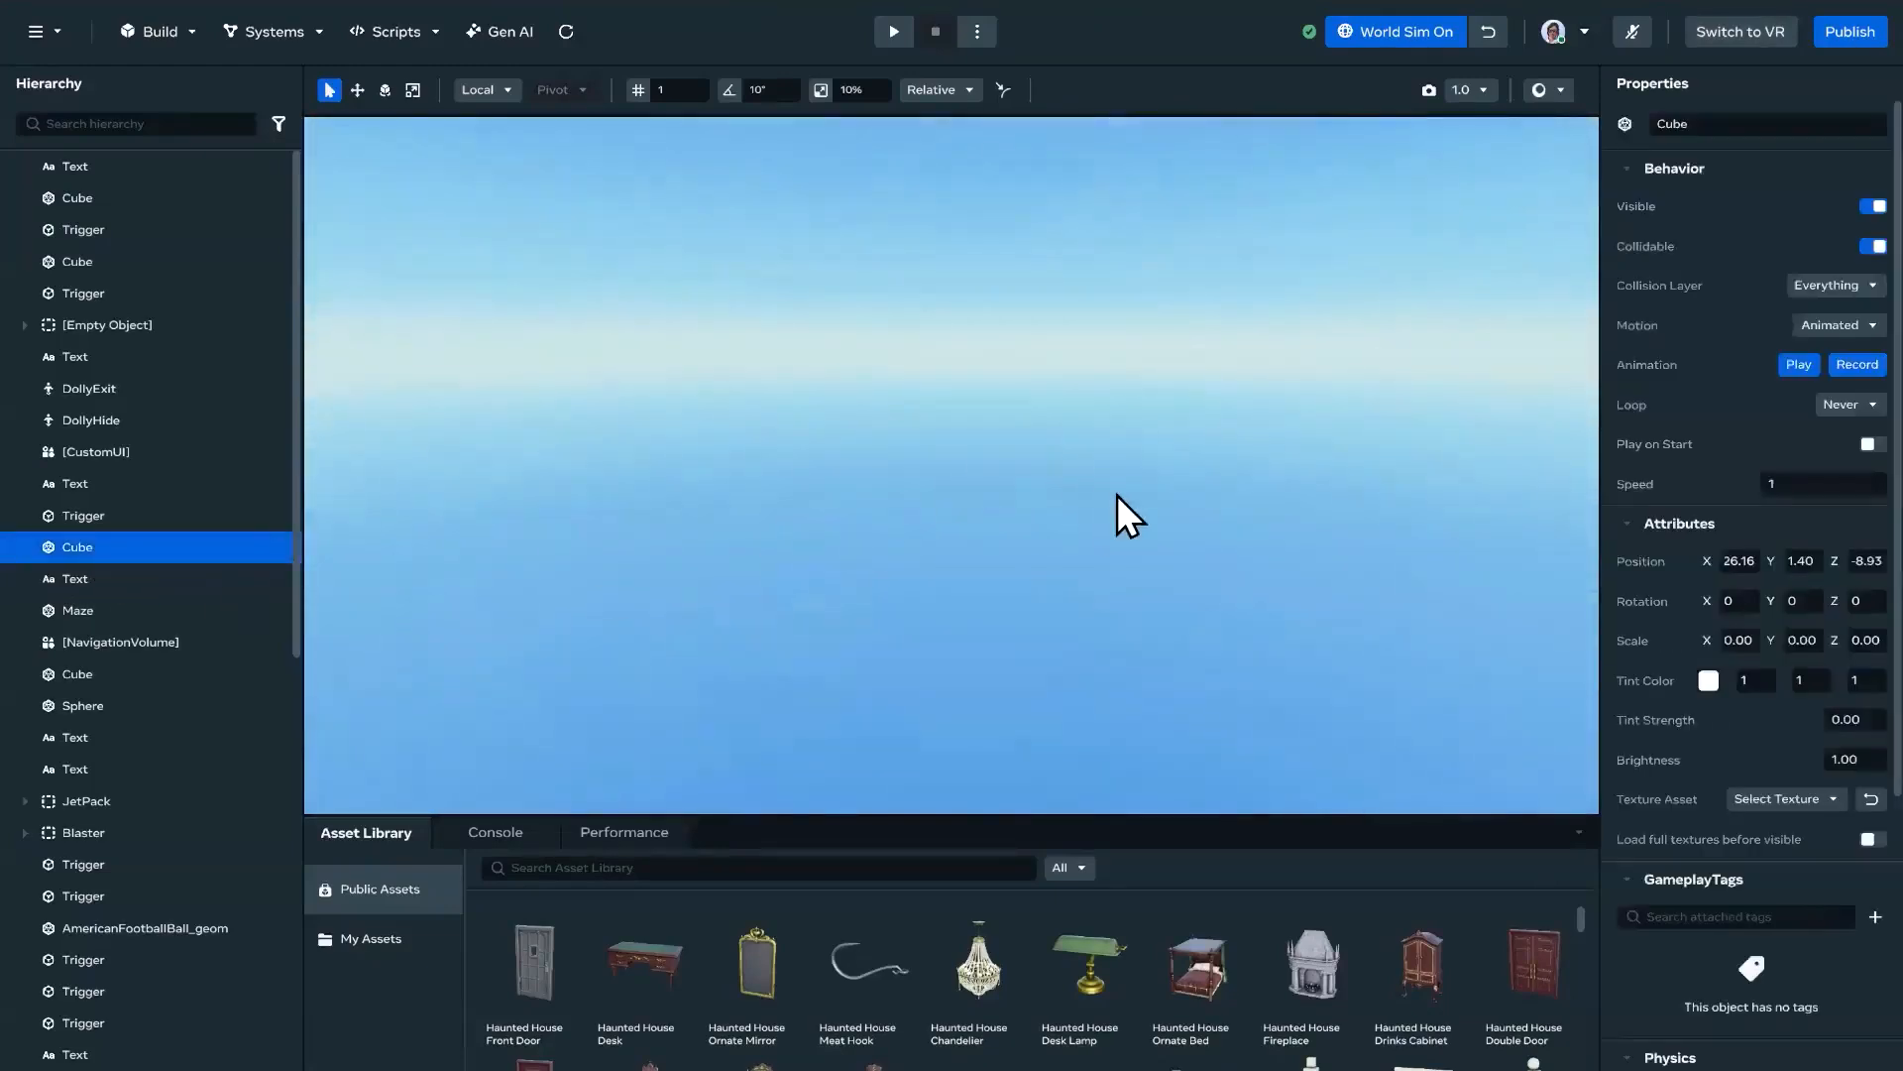
{"action": "key", "text": "f"}
{"action": "right_click_drag", "start_coordinate": [795, 507], "coordinate": [1013, 515]}
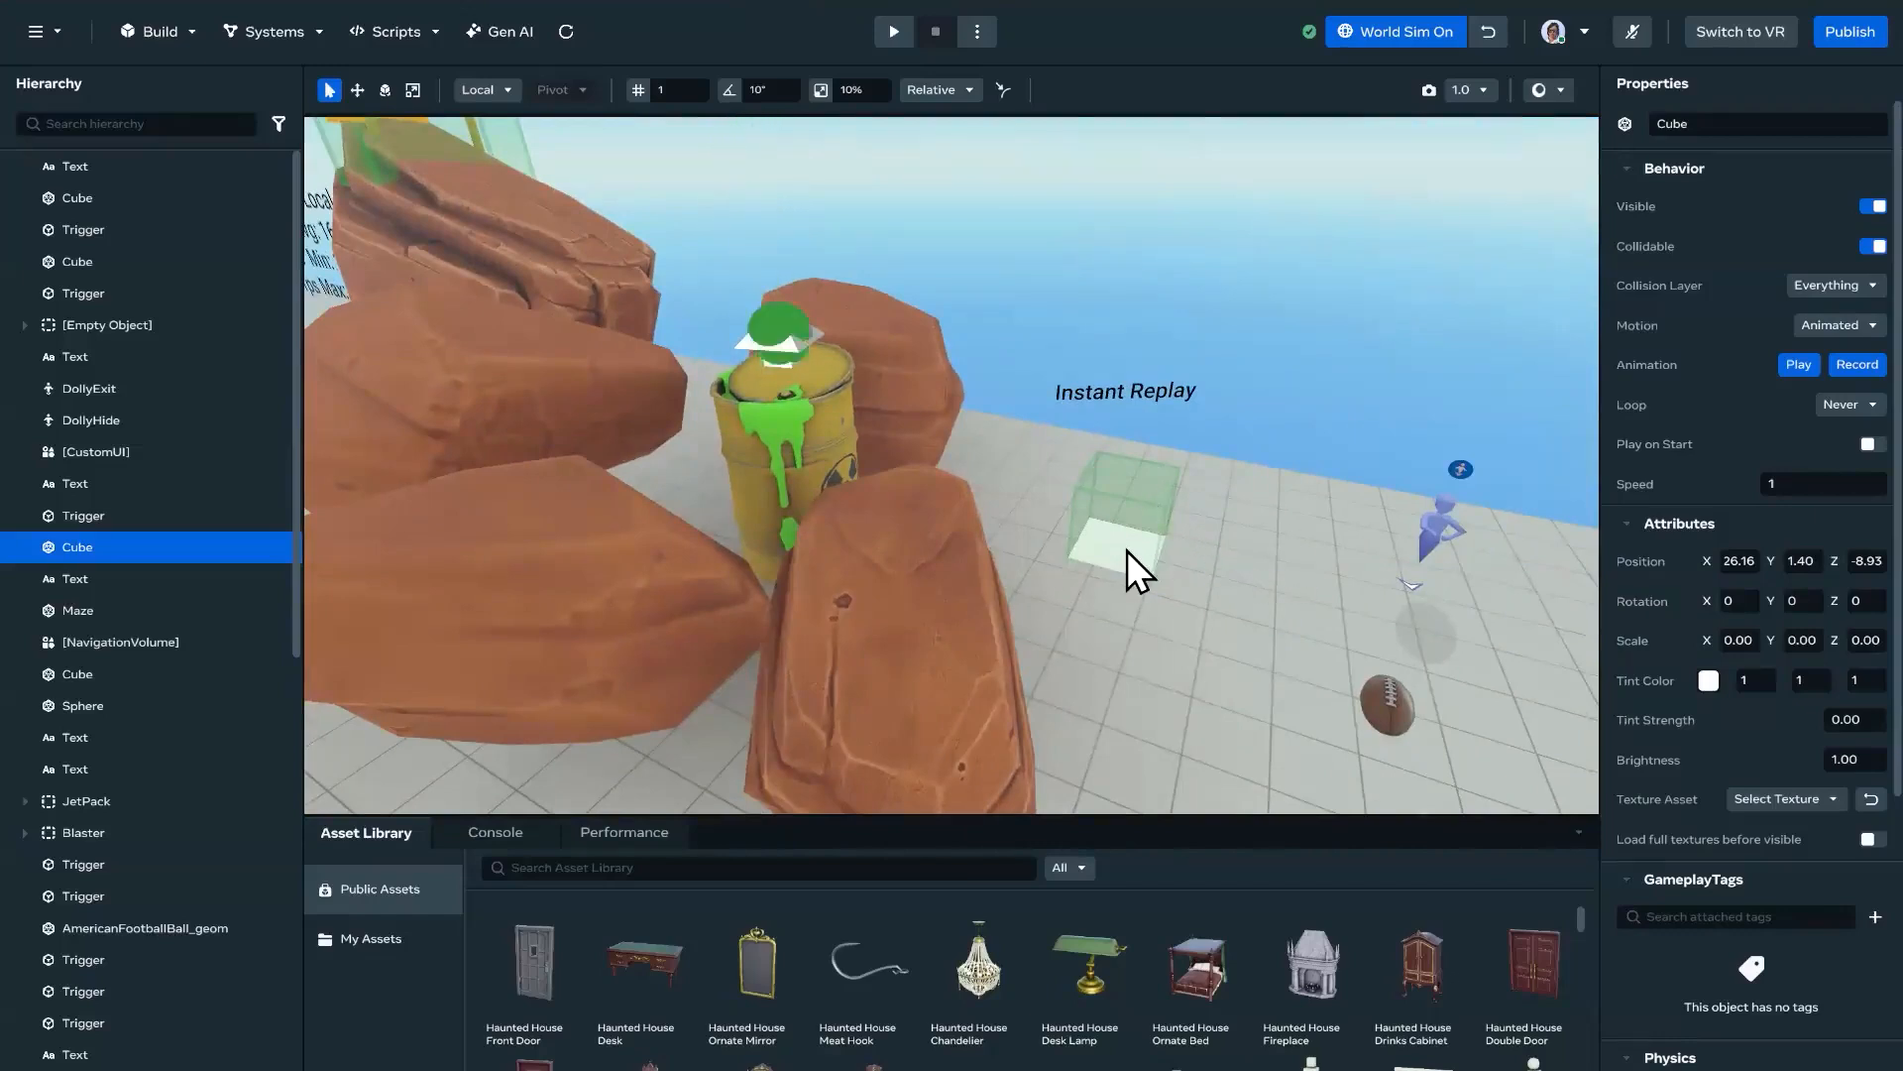
{"action": "right_click_drag", "start_coordinate": [1144, 533], "coordinate": [888, 319]}
{"action": "right_click_drag", "start_coordinate": [1032, 518], "coordinate": [842, 324]}
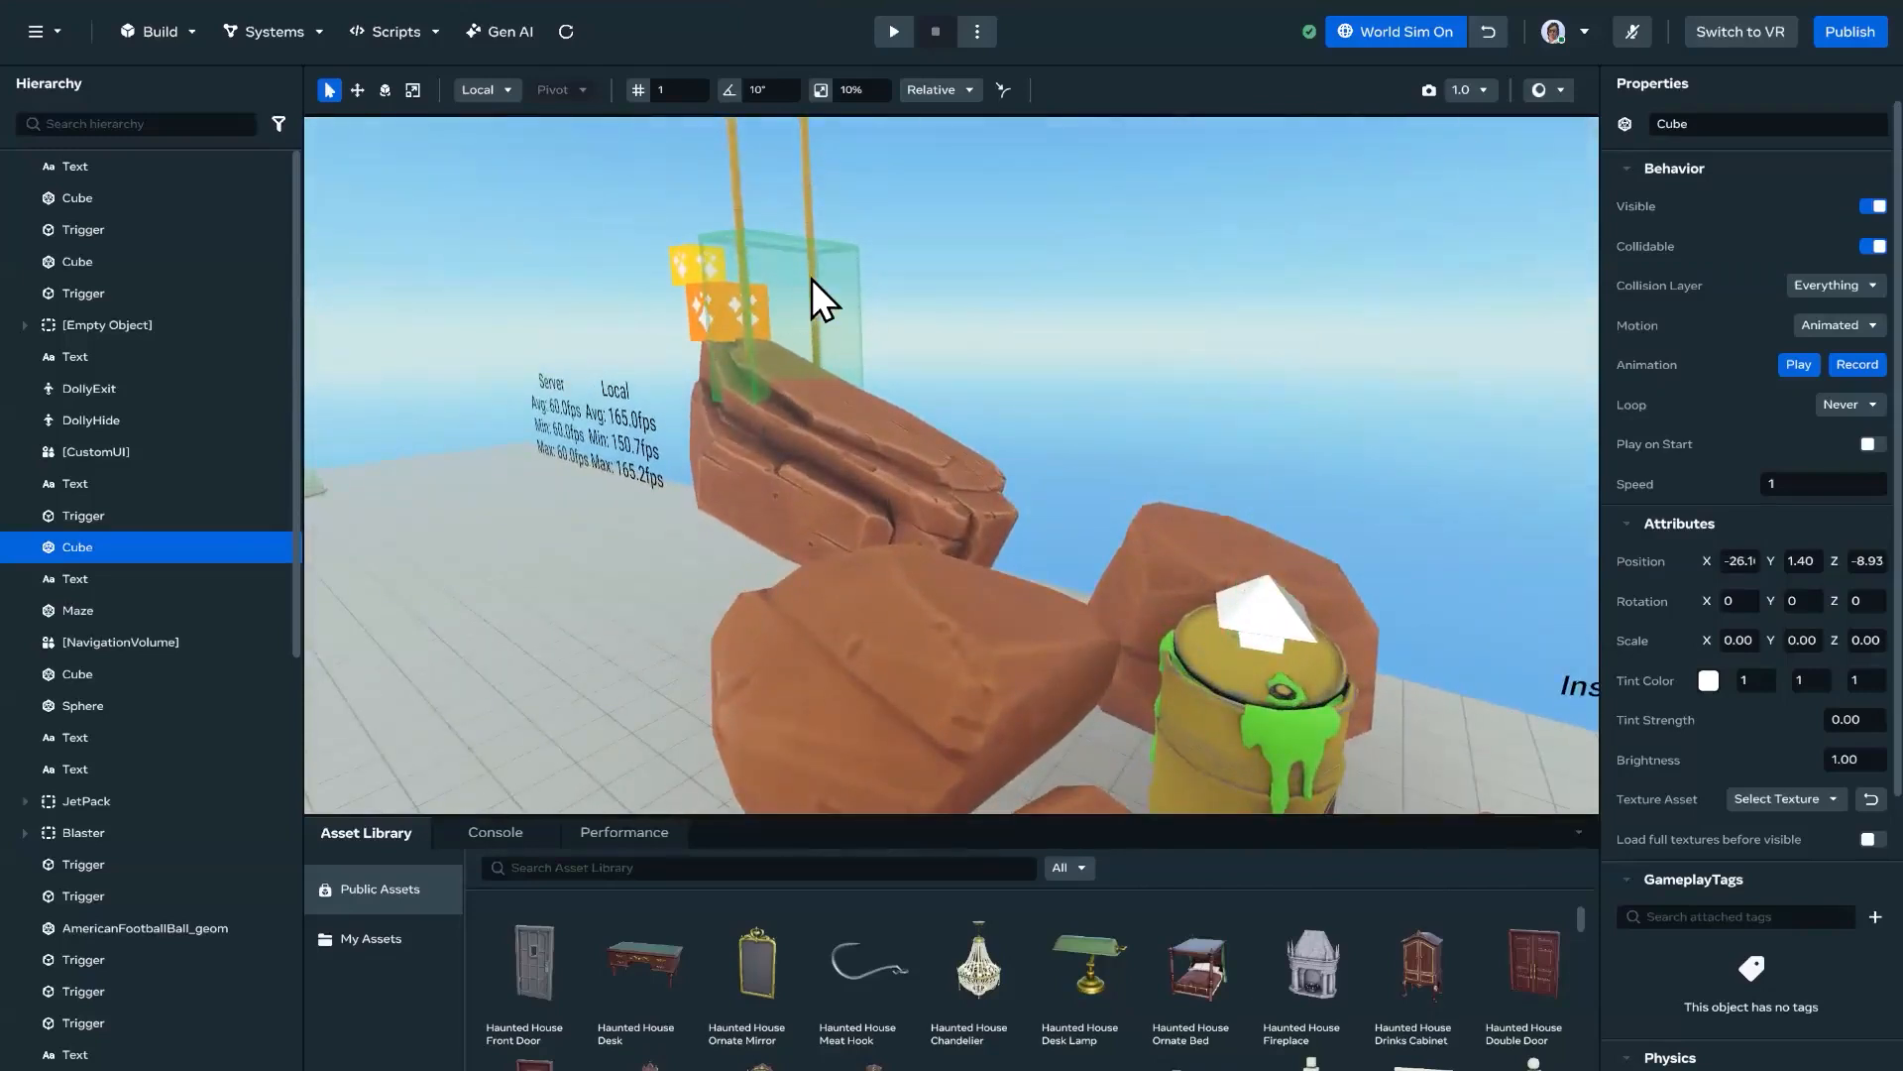
{"action": "right_click_drag", "start_coordinate": [946, 364], "coordinate": [1039, 409]}
Step: Open the InstantReplay script from the world's script list in the external code editor
{"action": "left_click", "coordinate": [397, 32]}
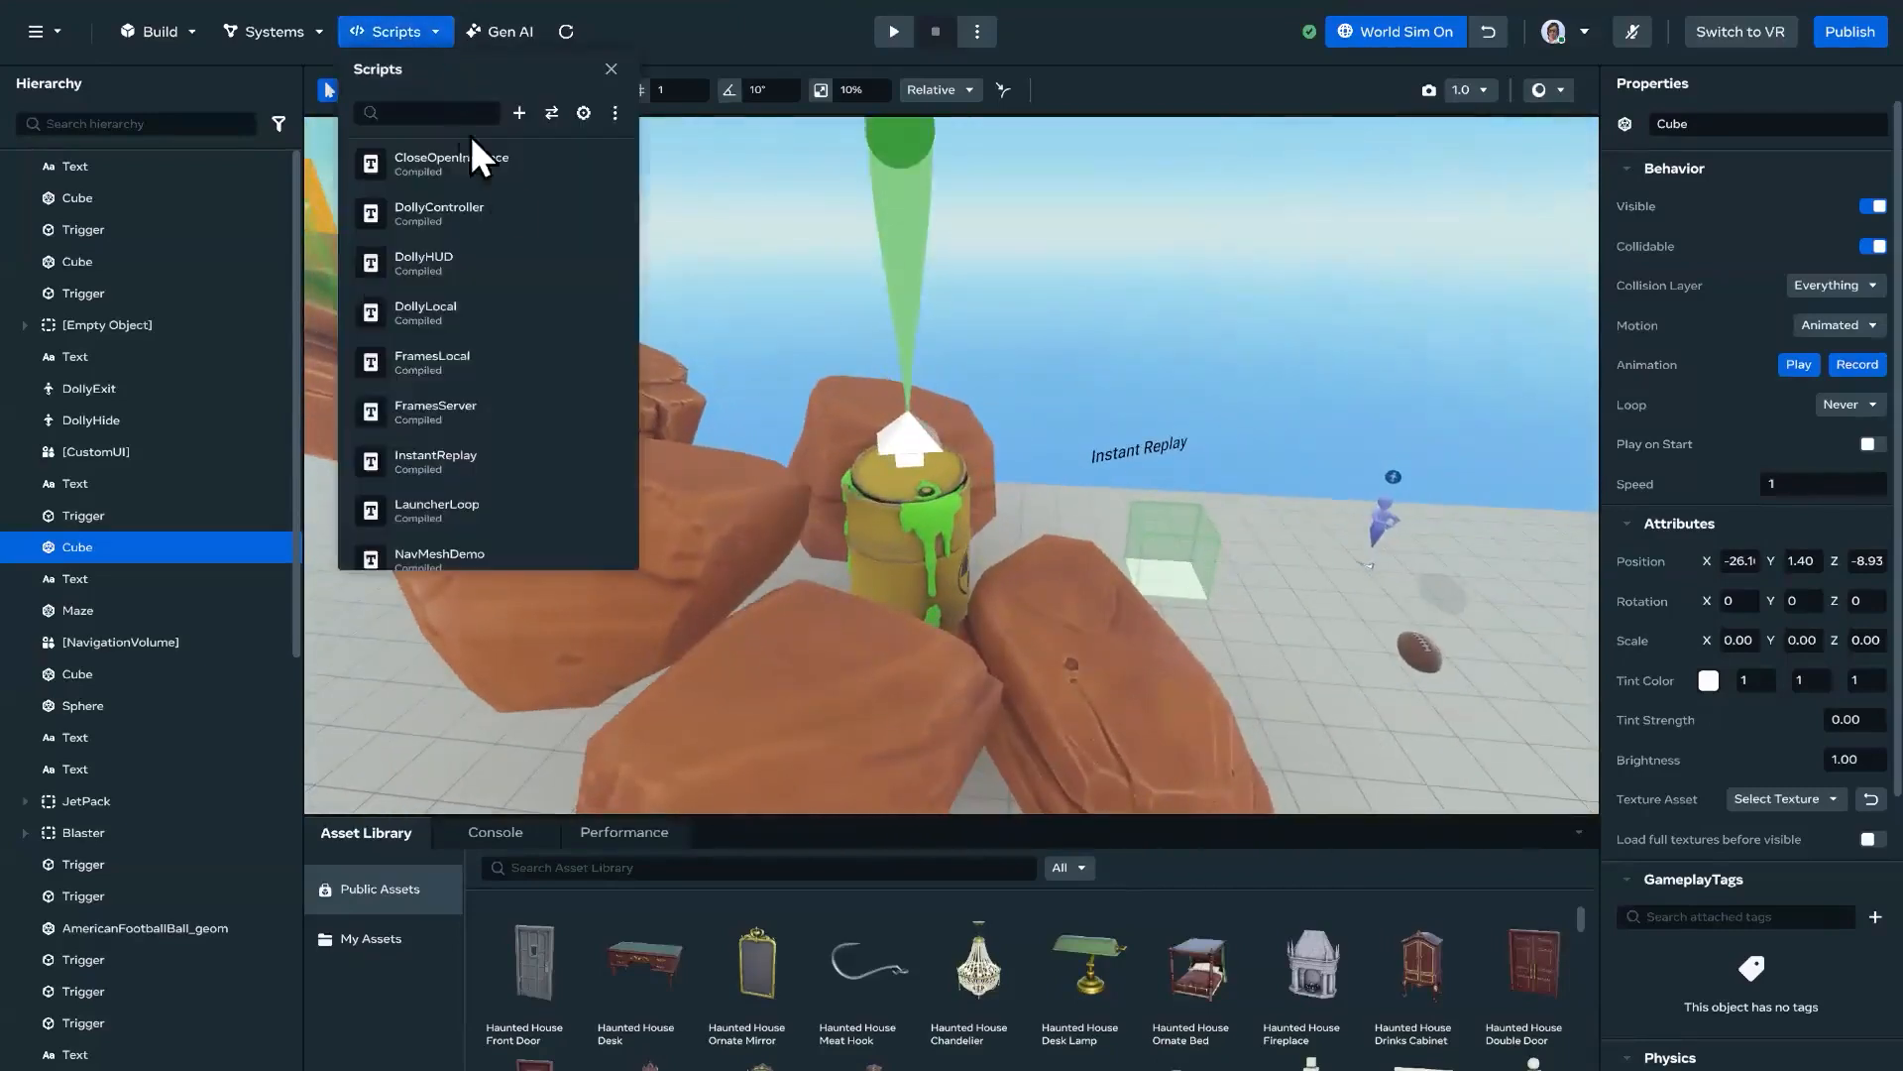
{"action": "scroll", "coordinate": [573, 377], "scroll_direction": "down", "scroll_amount": 3}
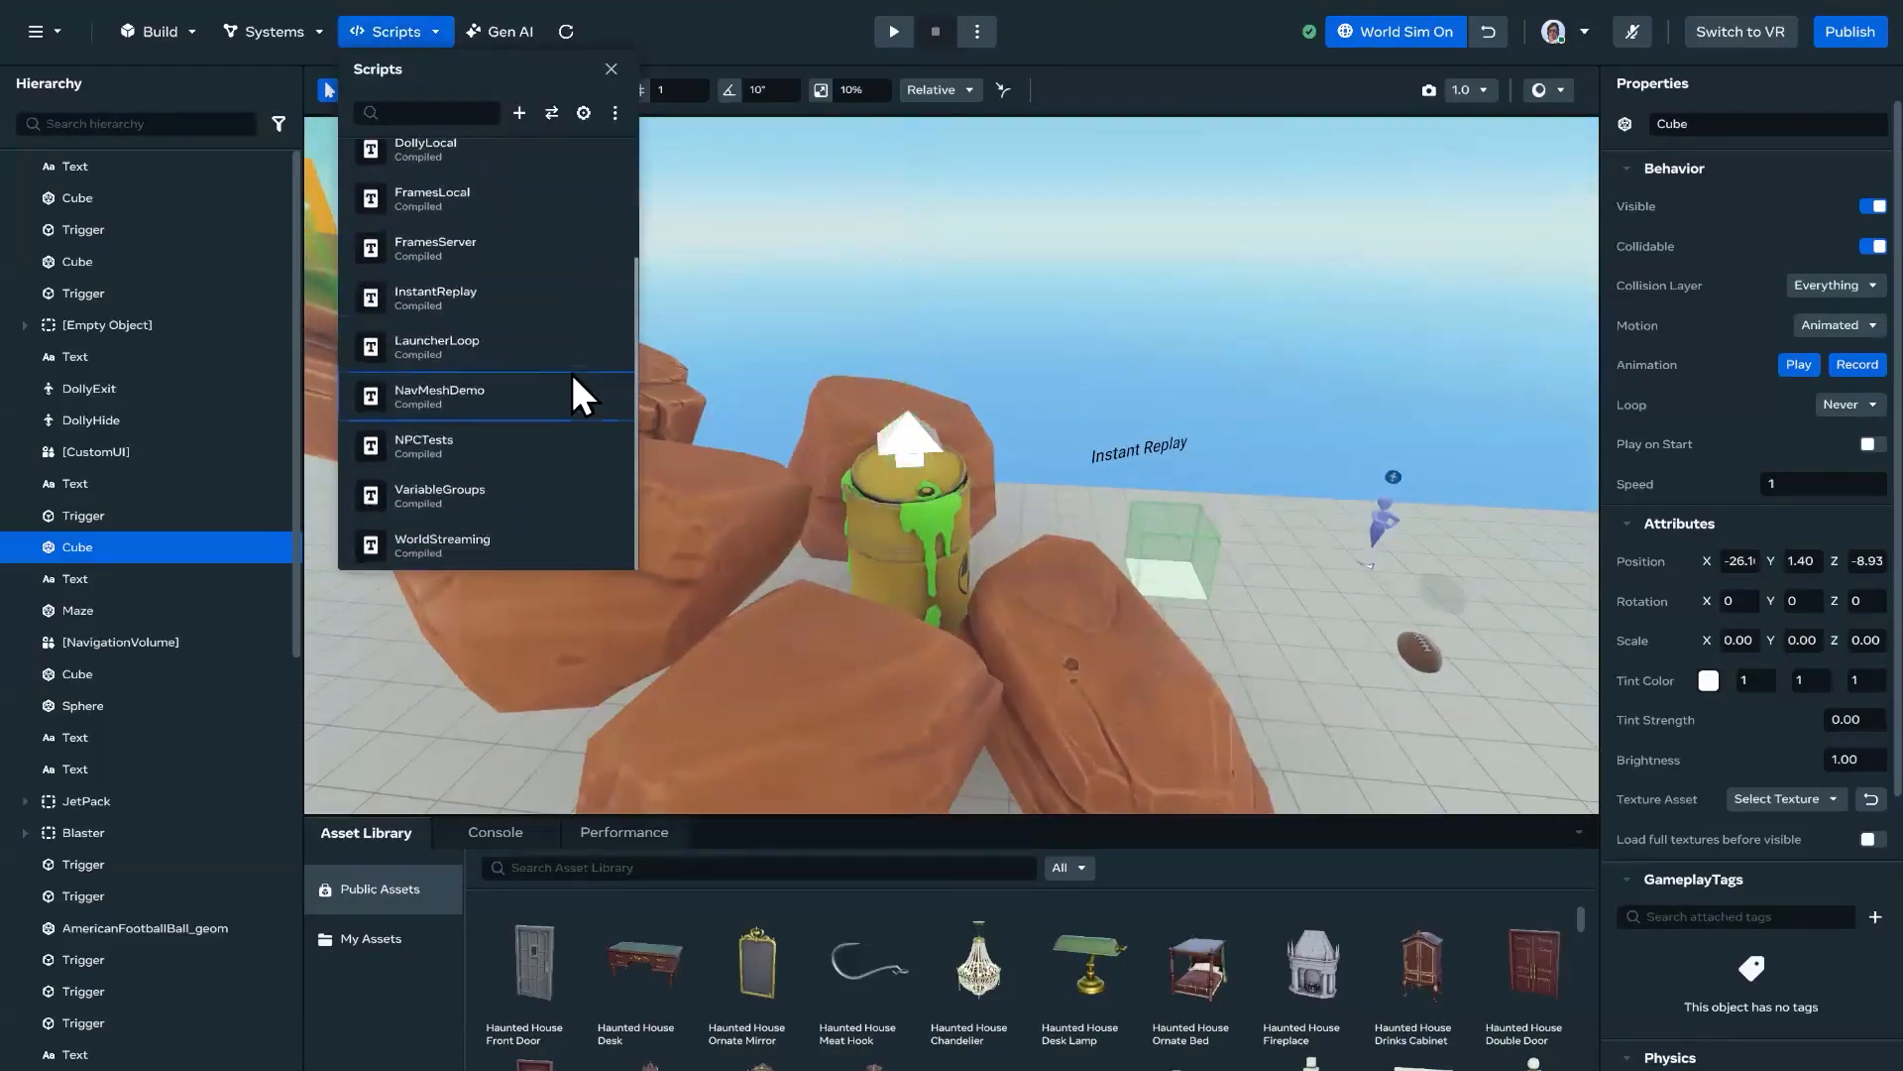
{"action": "scroll", "coordinate": [543, 337], "scroll_direction": "up", "scroll_amount": 3}
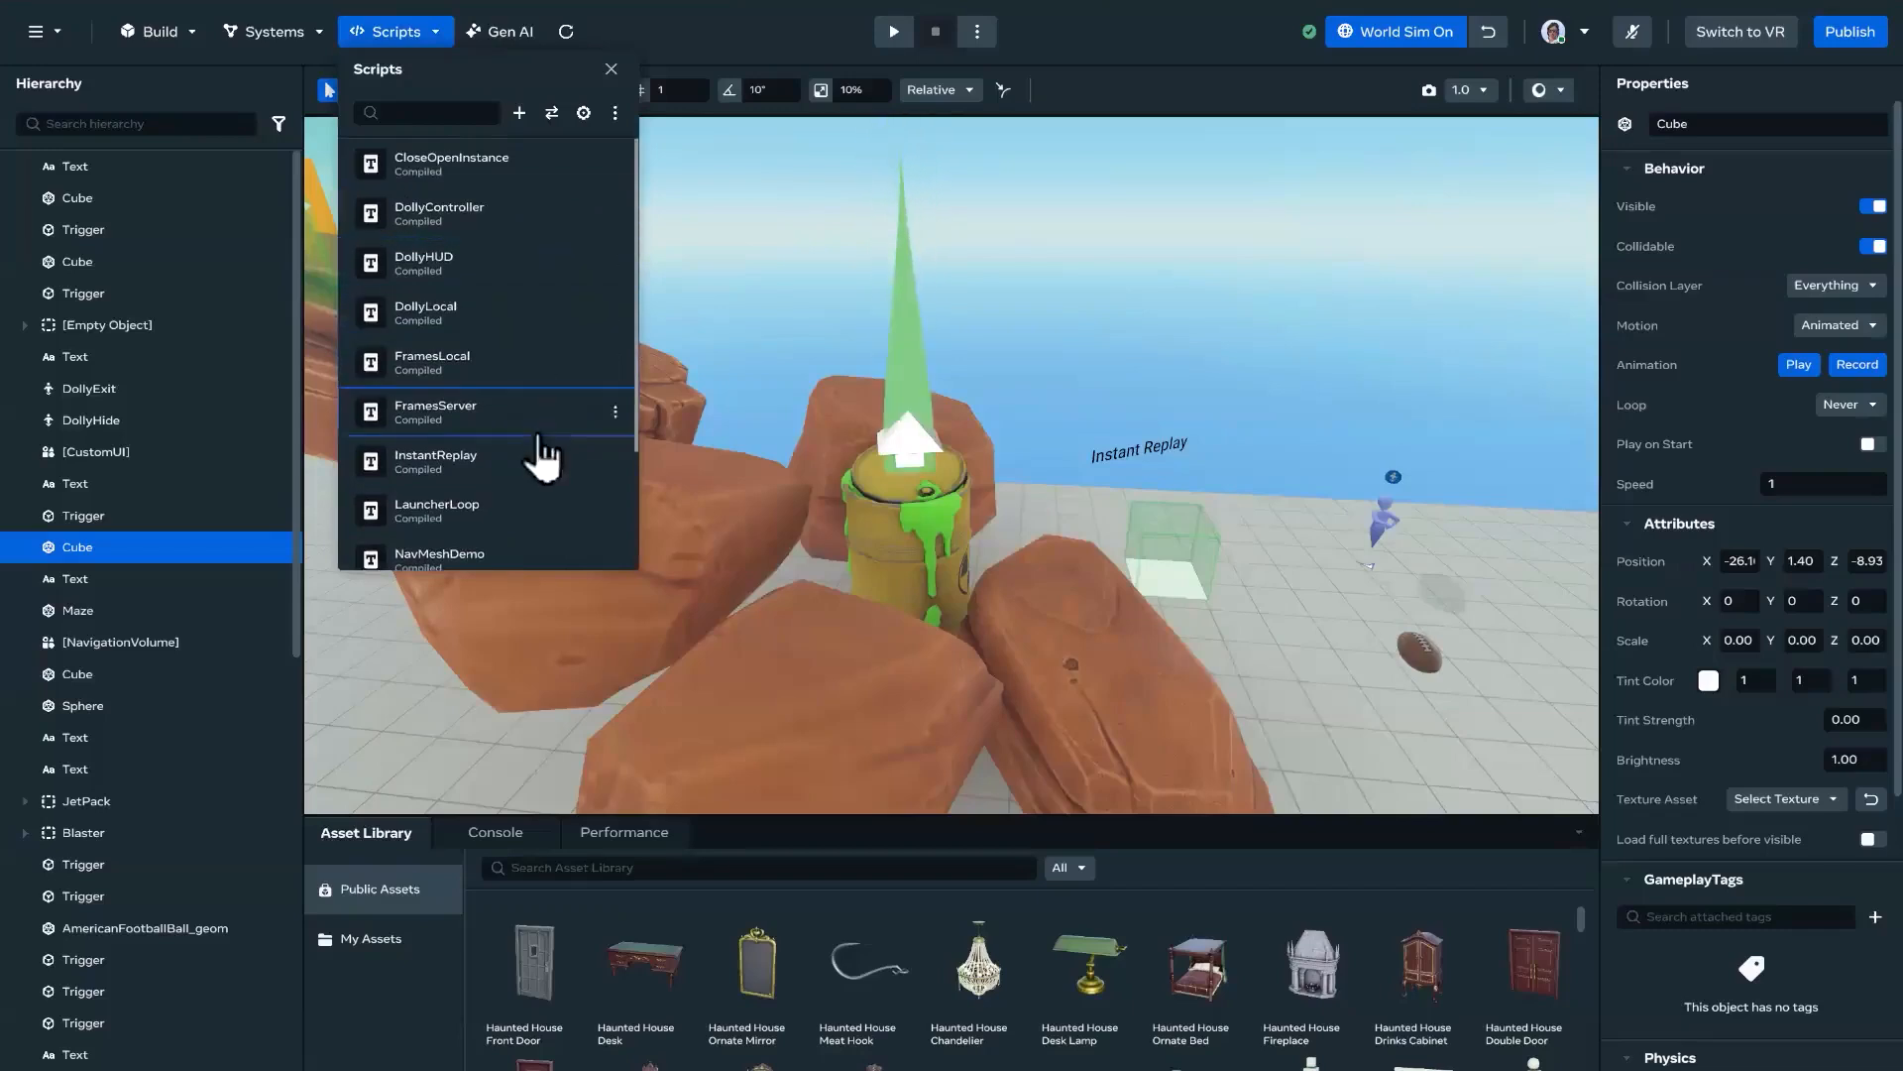
{"action": "scroll", "coordinate": [570, 446], "scroll_direction": "down", "scroll_amount": 1}
{"action": "left_click", "coordinate": [614, 430]}
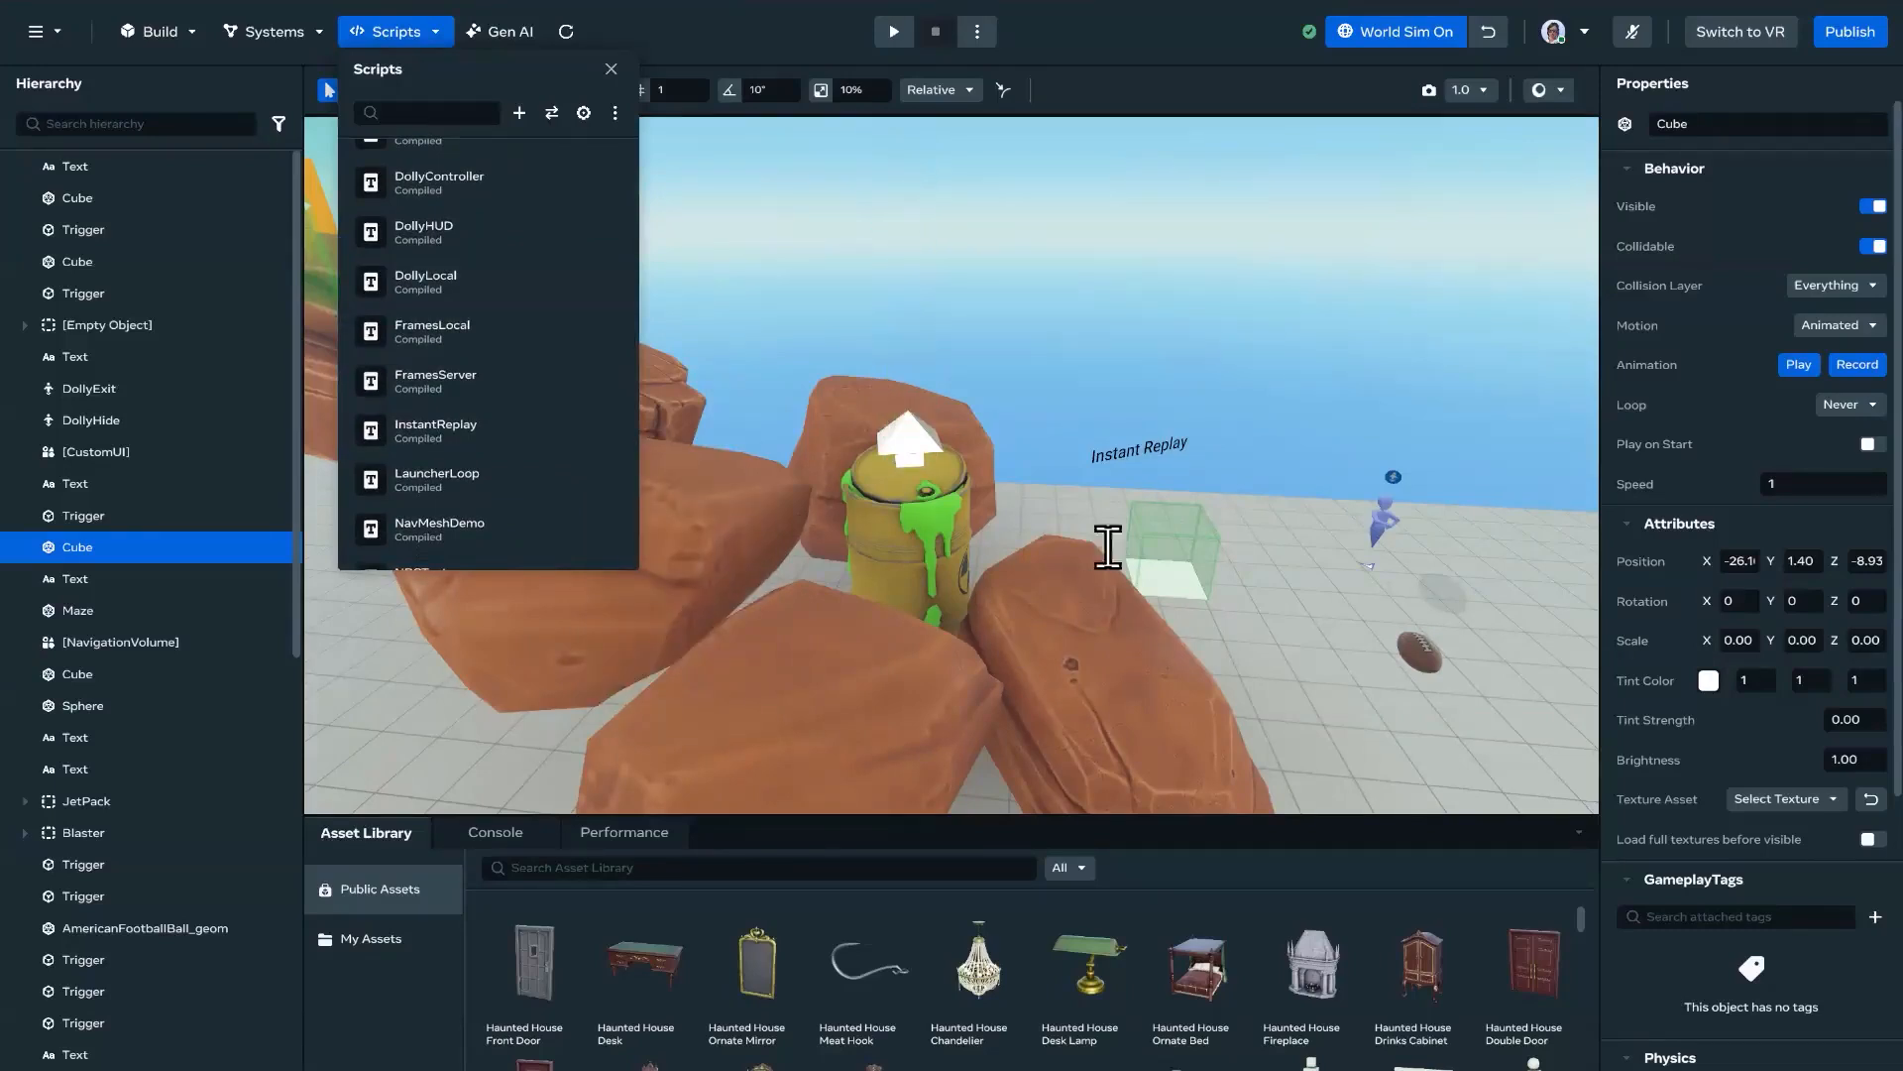
Step: Read through the InstantReplay script, covering preStart, recordPlayer, endRecording and celebrate
{"action": "scroll", "coordinate": [1134, 539], "scroll_direction": "down", "scroll_amount": 6}
{"action": "scroll", "coordinate": [1149, 554], "scroll_direction": "down", "scroll_amount": 6}
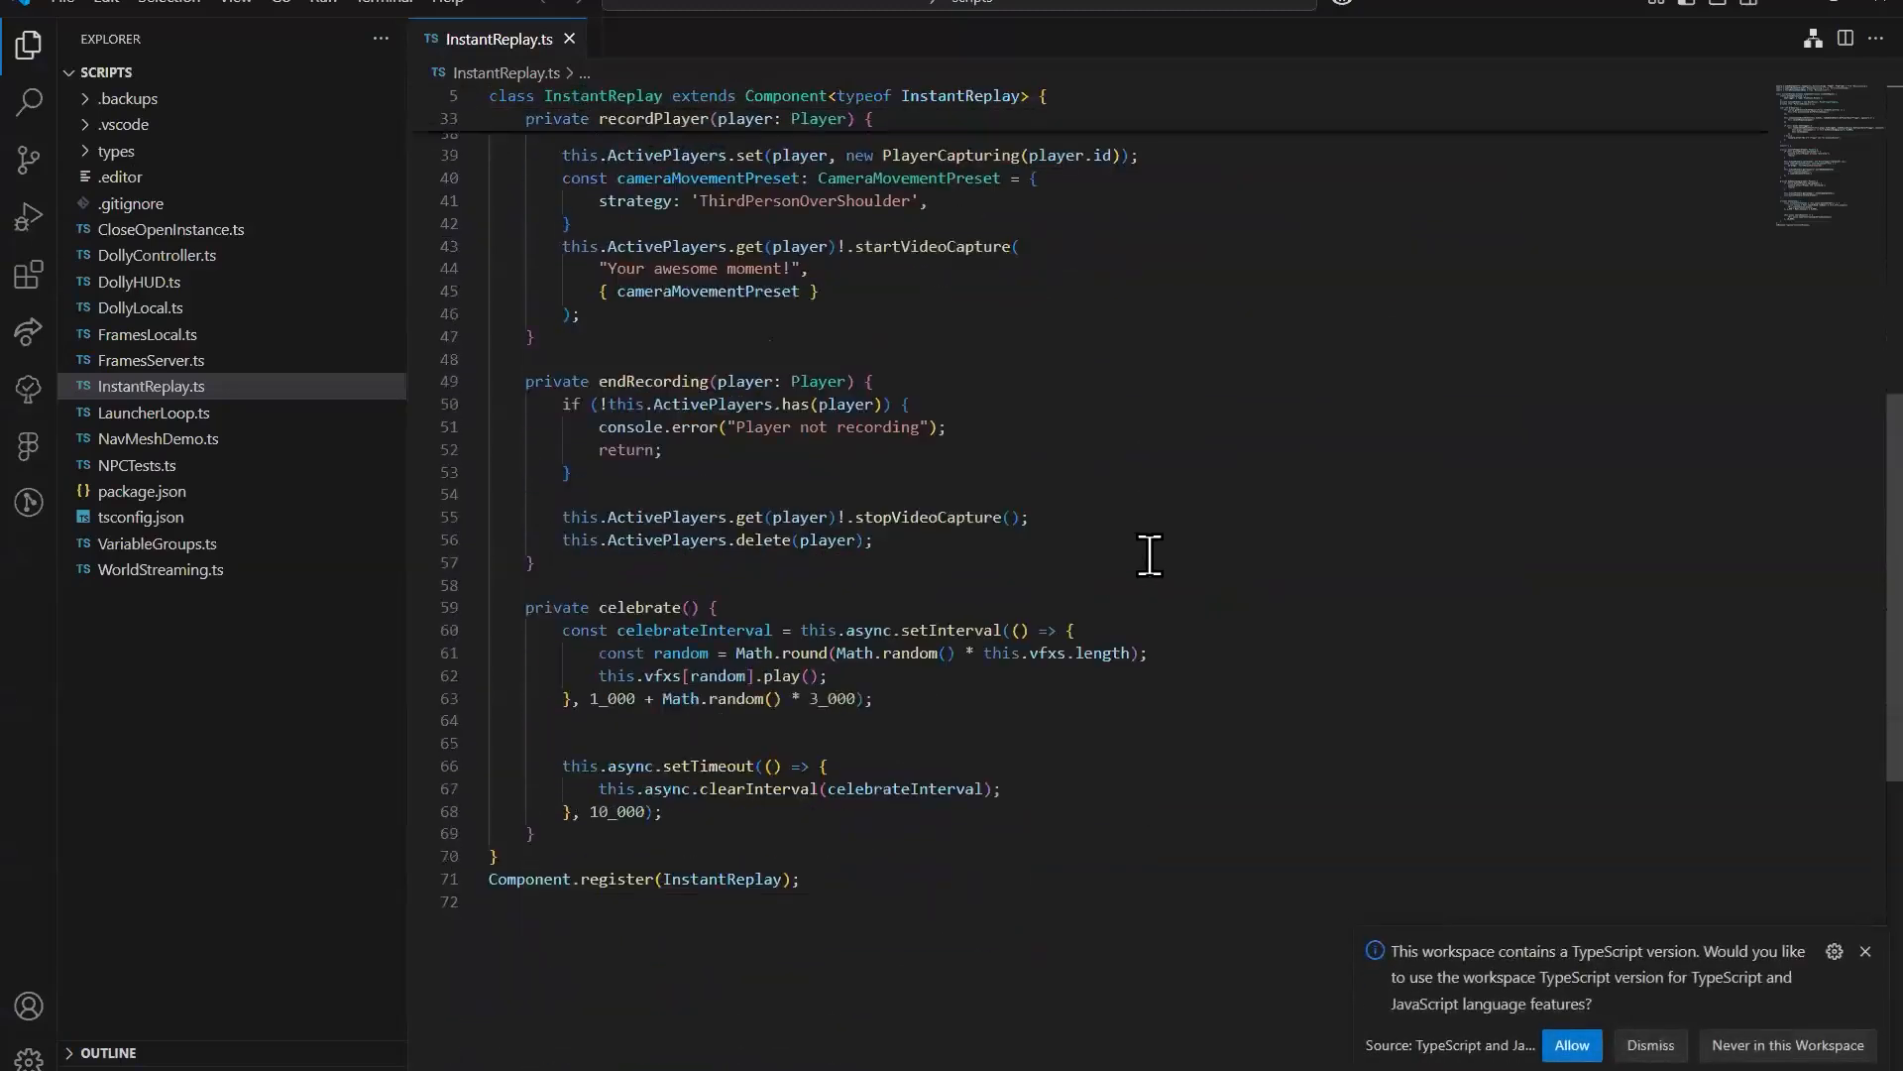
{"action": "scroll", "coordinate": [1155, 558], "scroll_direction": "up", "scroll_amount": 12}
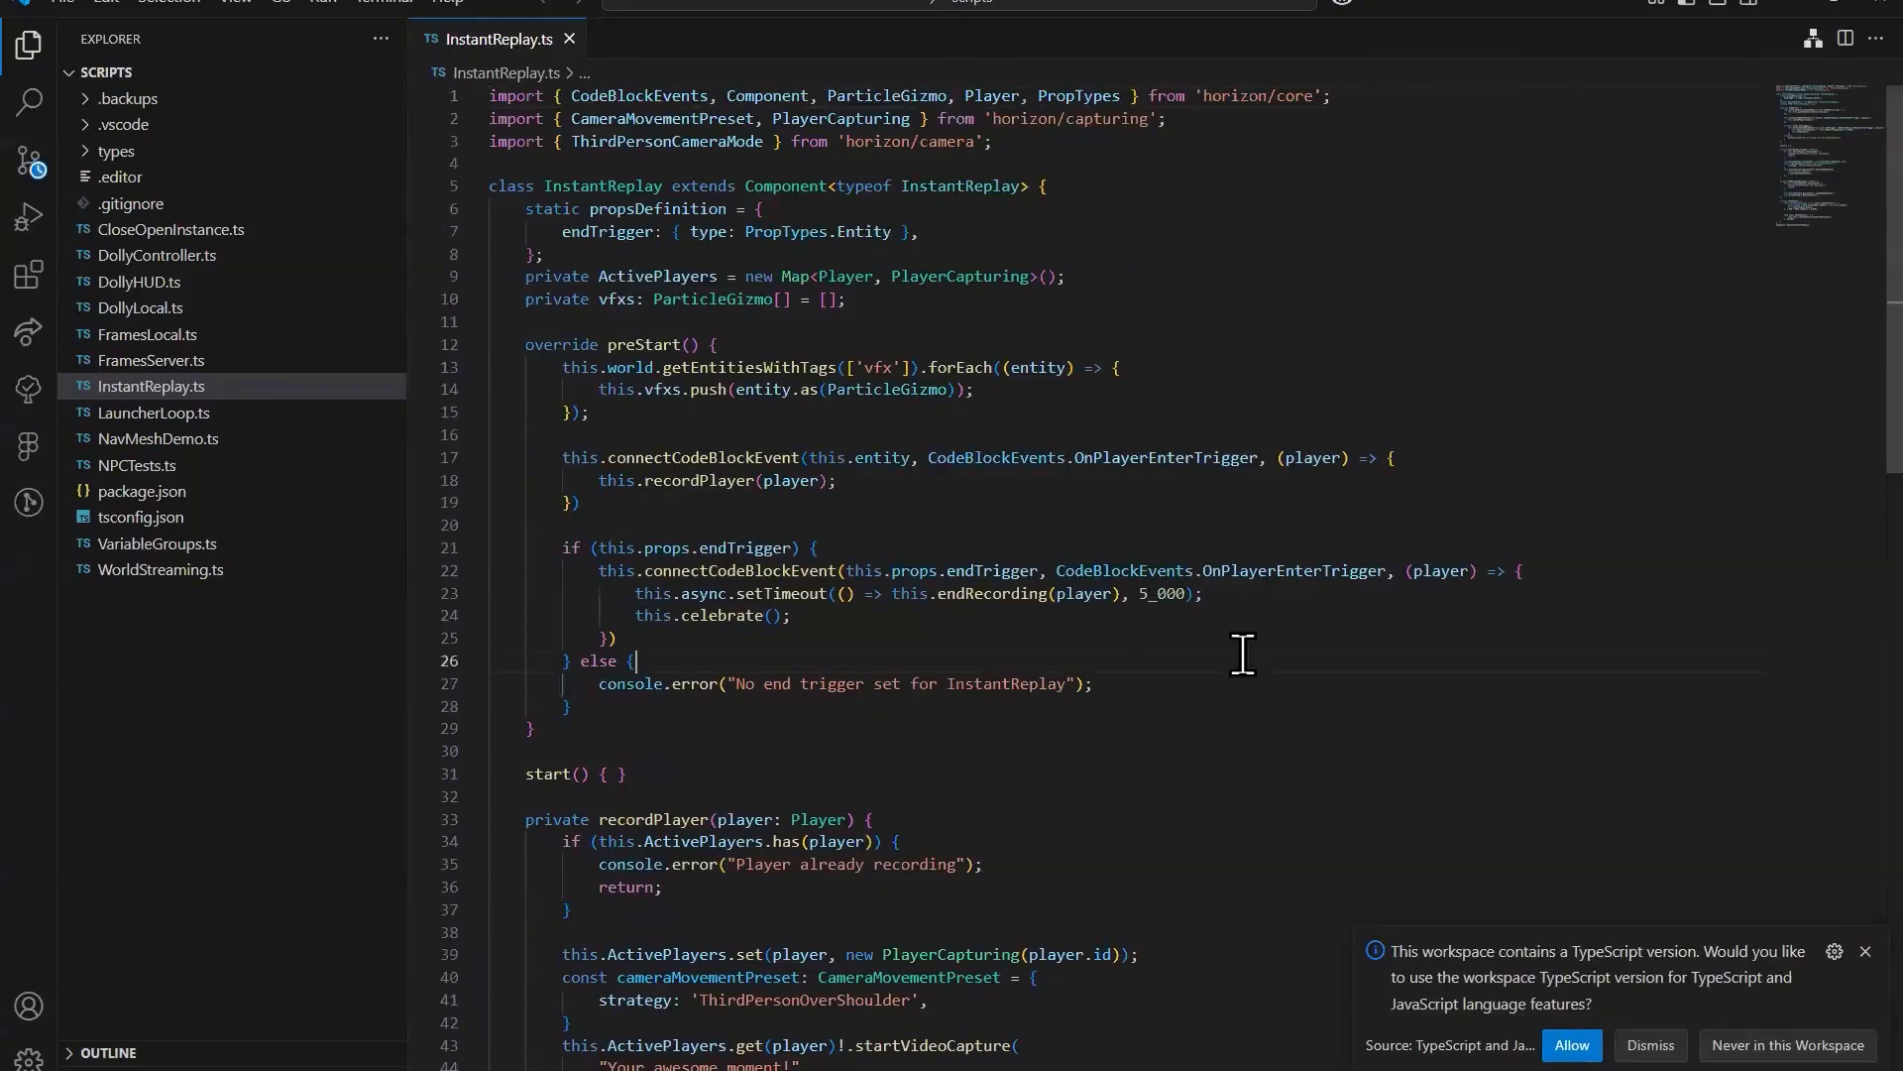
{"action": "scroll", "coordinate": [1001, 624], "scroll_direction": "down", "scroll_amount": 5}
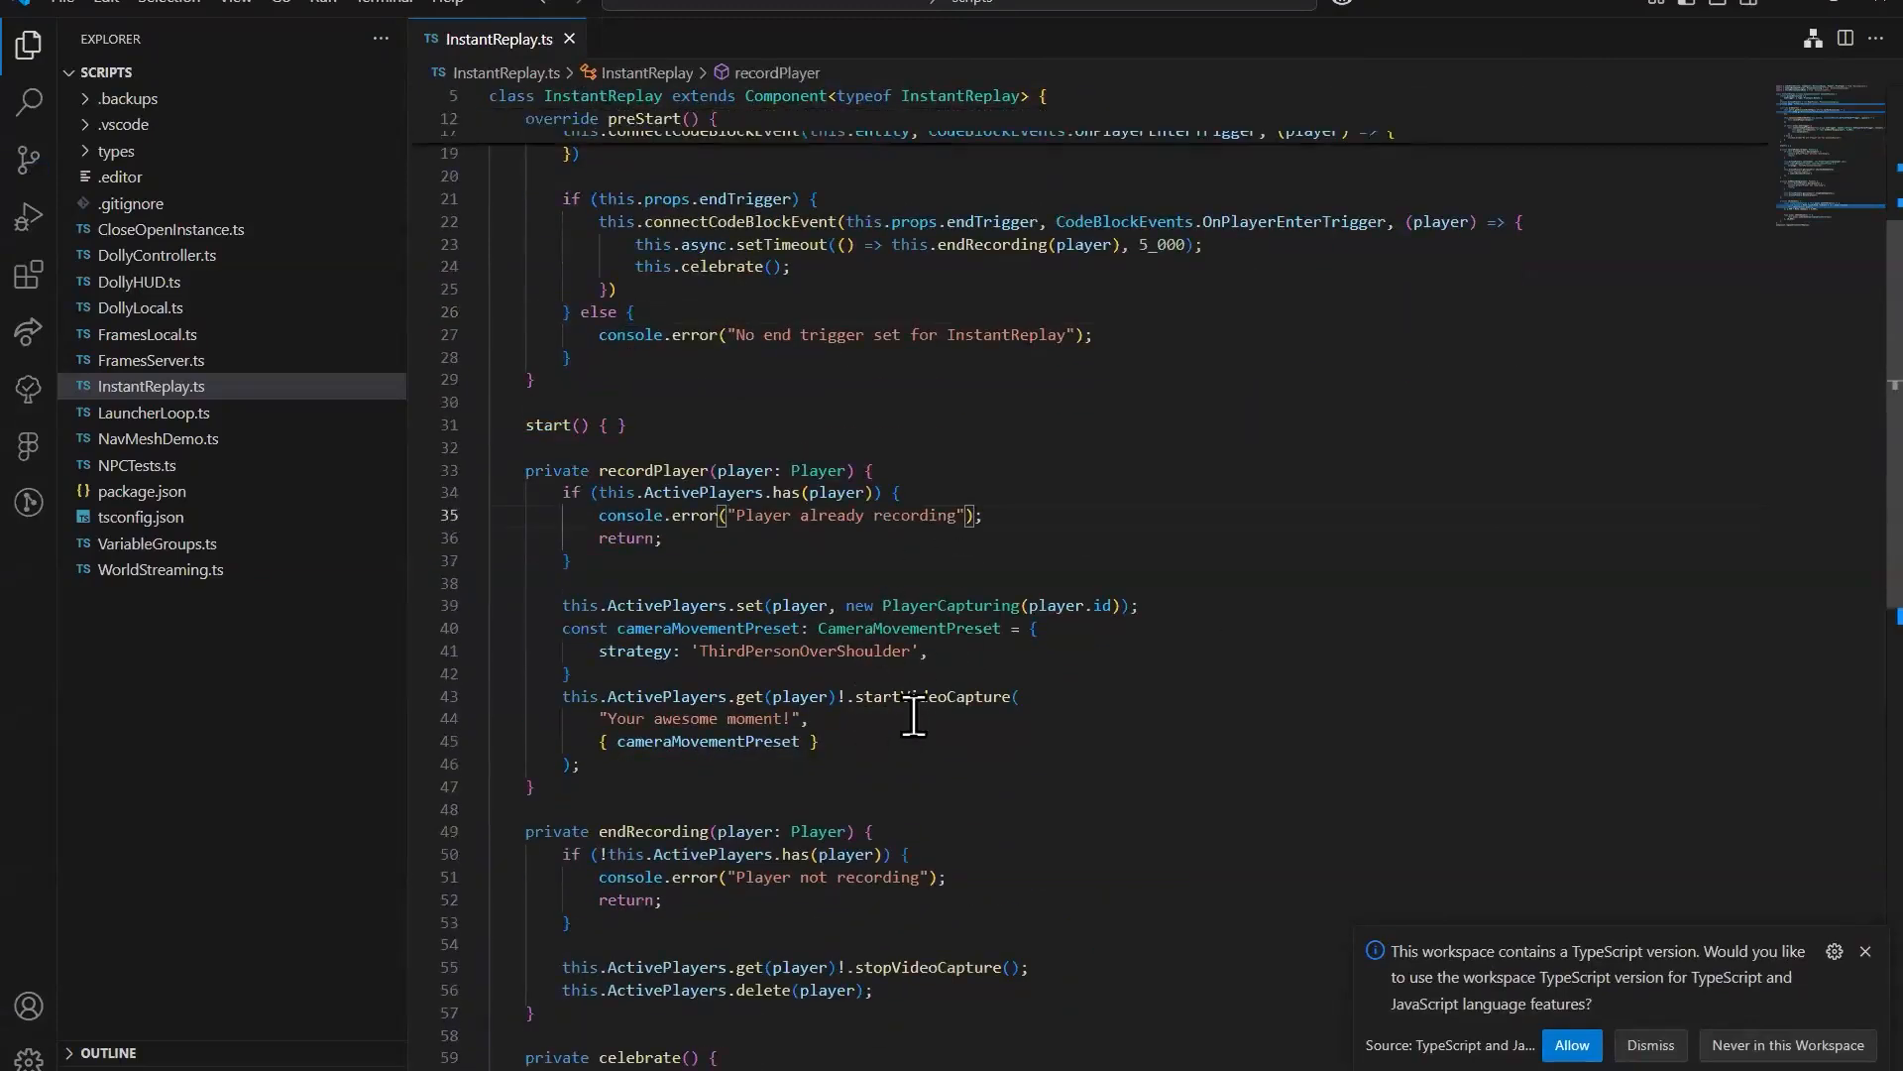
{"action": "scroll", "coordinate": [992, 745], "scroll_direction": "down", "scroll_amount": 5}
{"action": "scroll", "coordinate": [1074, 747], "scroll_direction": "up", "scroll_amount": 11}
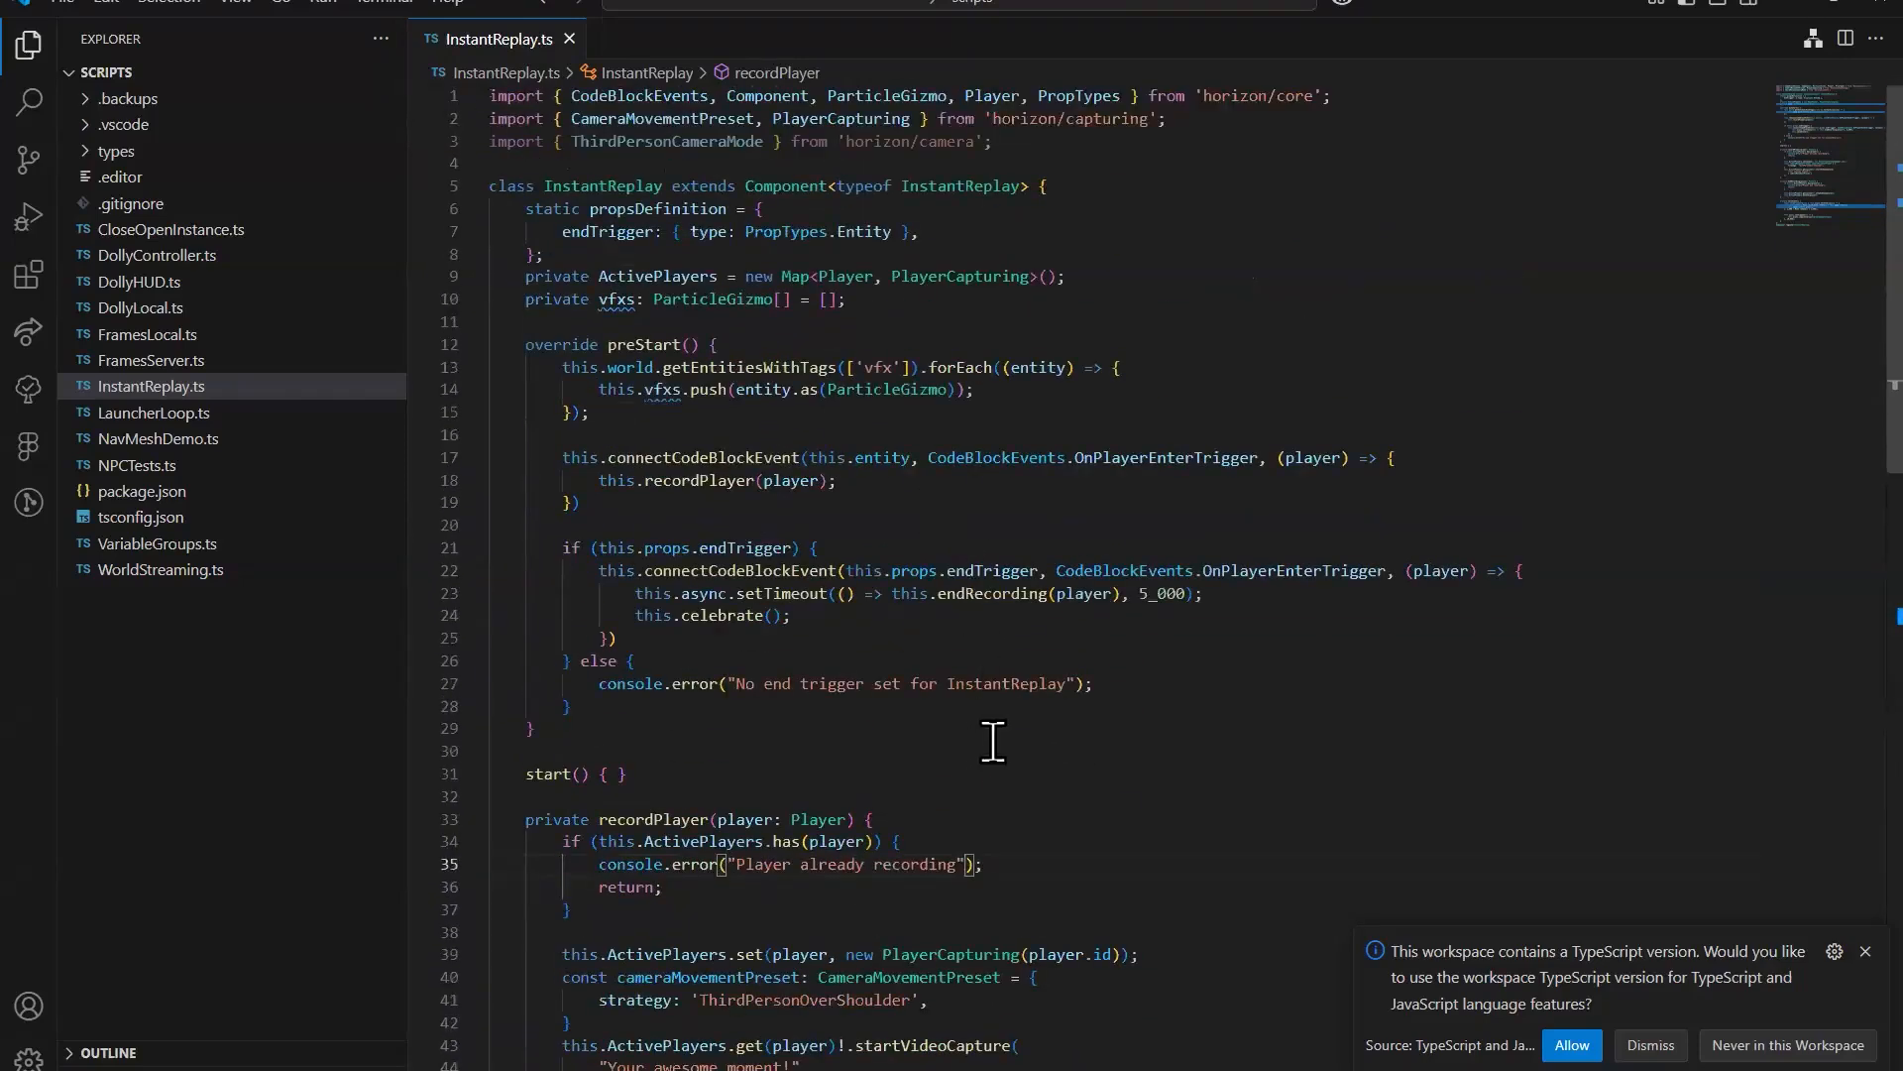
{"action": "scroll", "coordinate": [992, 742], "scroll_direction": "down", "scroll_amount": 5}
{"action": "mouse_move", "coordinate": [960, 697]}
{"action": "left_click", "coordinate": [720, 546]}
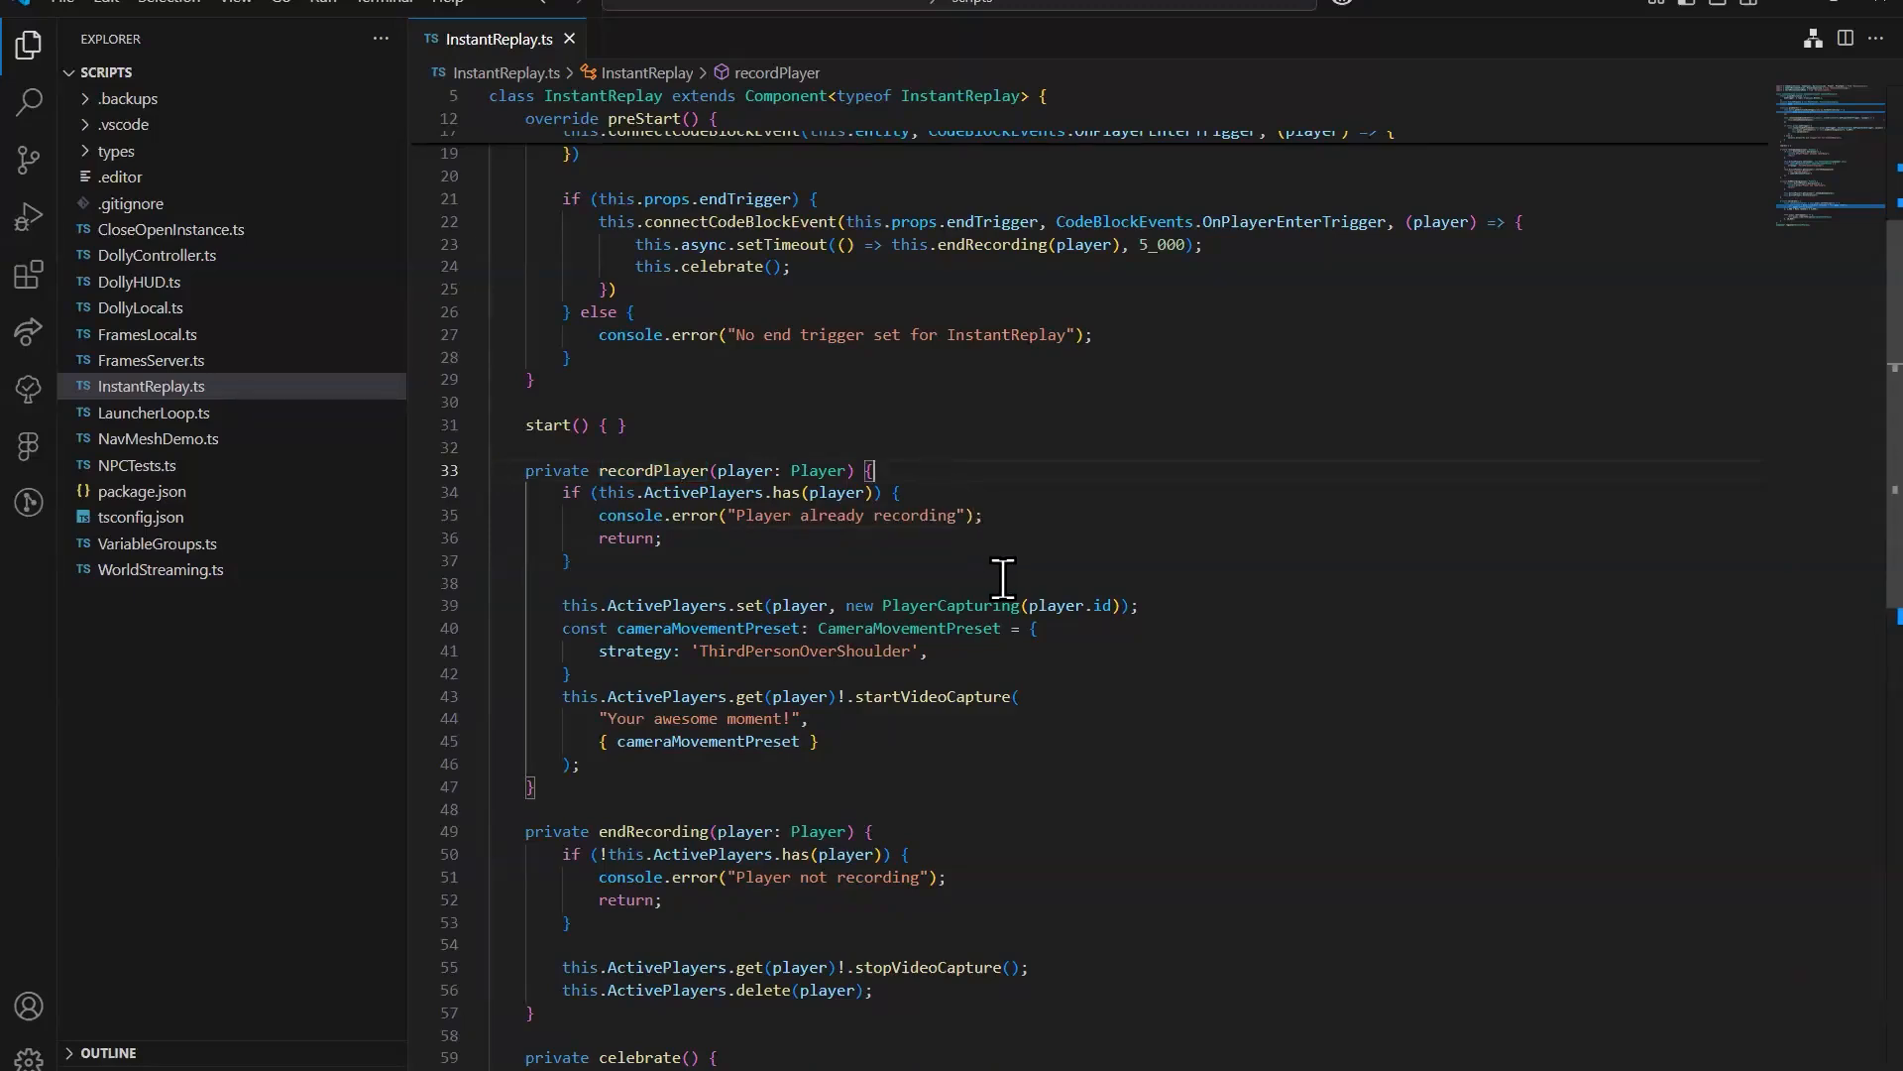
Step: Examine the ActivePlayers declaration that maps each Player to a PlayerCapturing object
{"action": "scroll", "coordinate": [1014, 552], "scroll_direction": "up", "scroll_amount": 5}
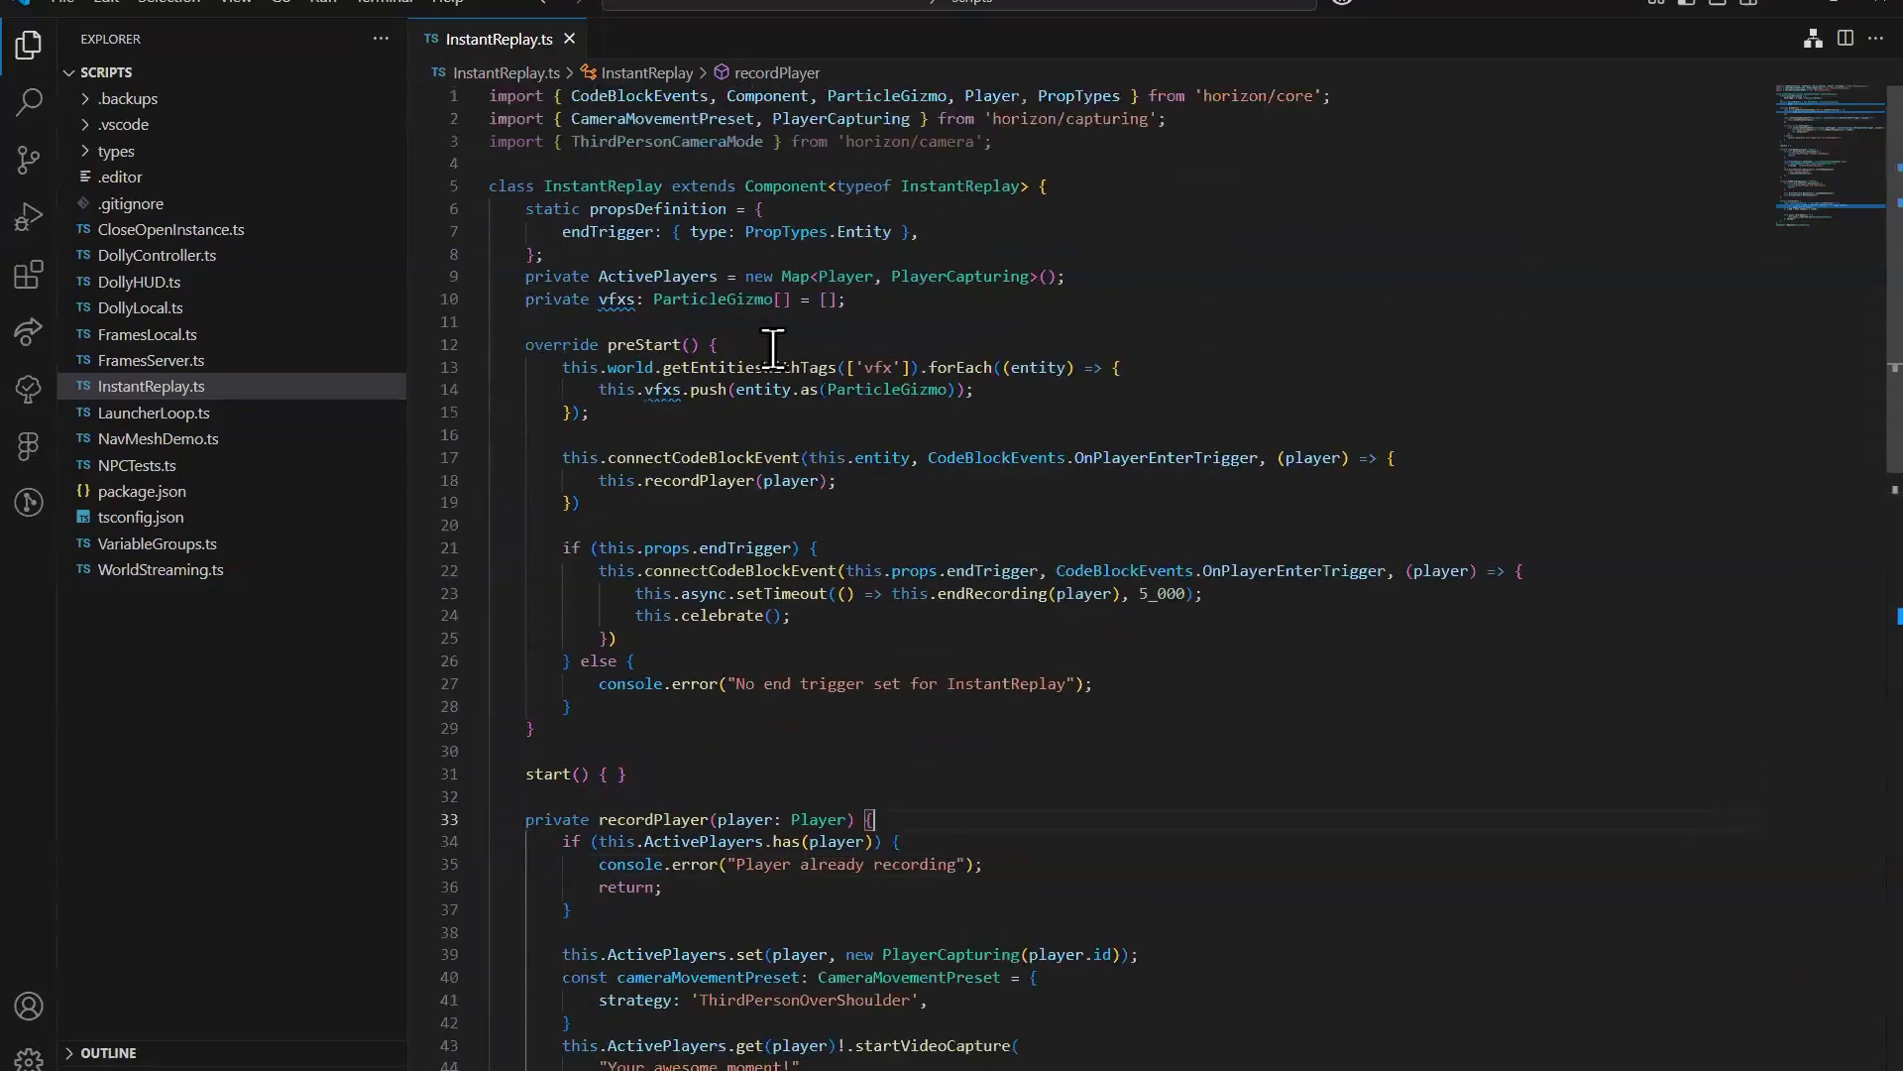
{"action": "left_click", "coordinate": [819, 276]}
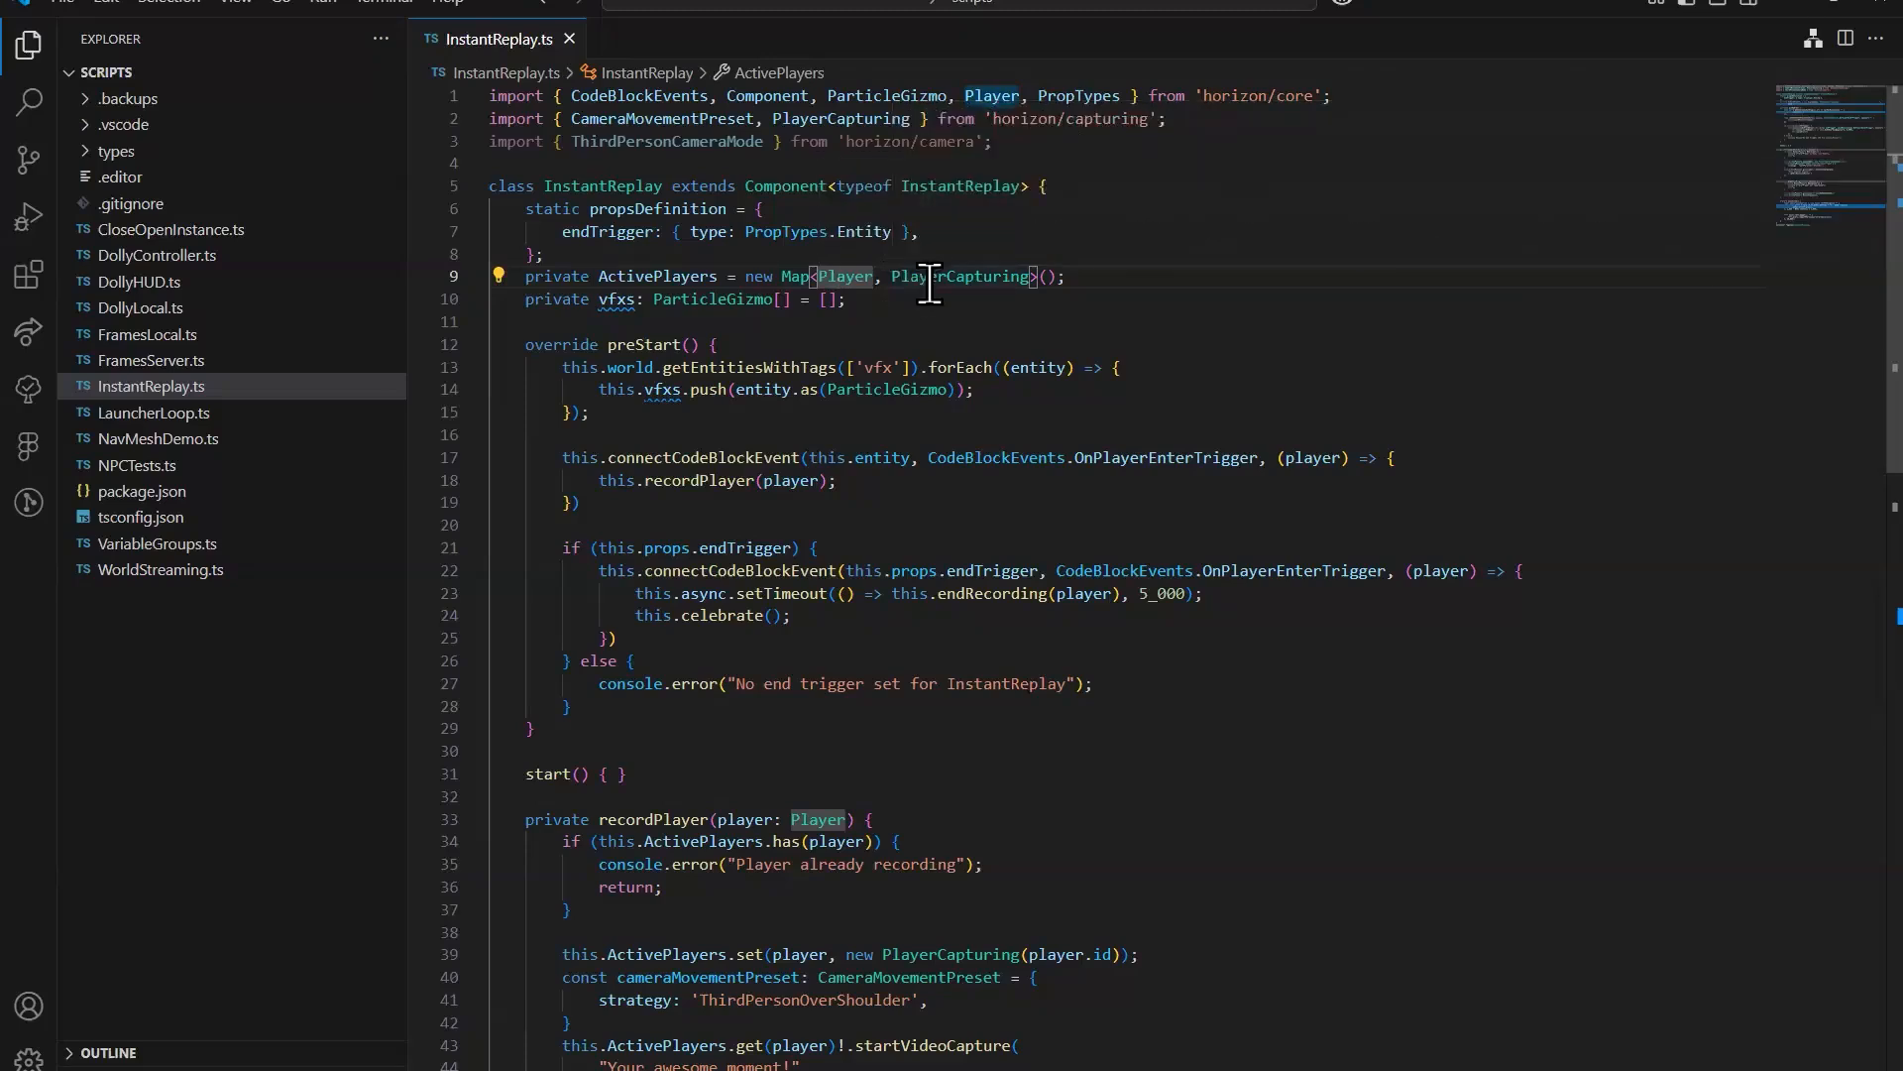
{"action": "left_click", "coordinate": [1123, 274]}
{"action": "left_click", "coordinate": [799, 276]}
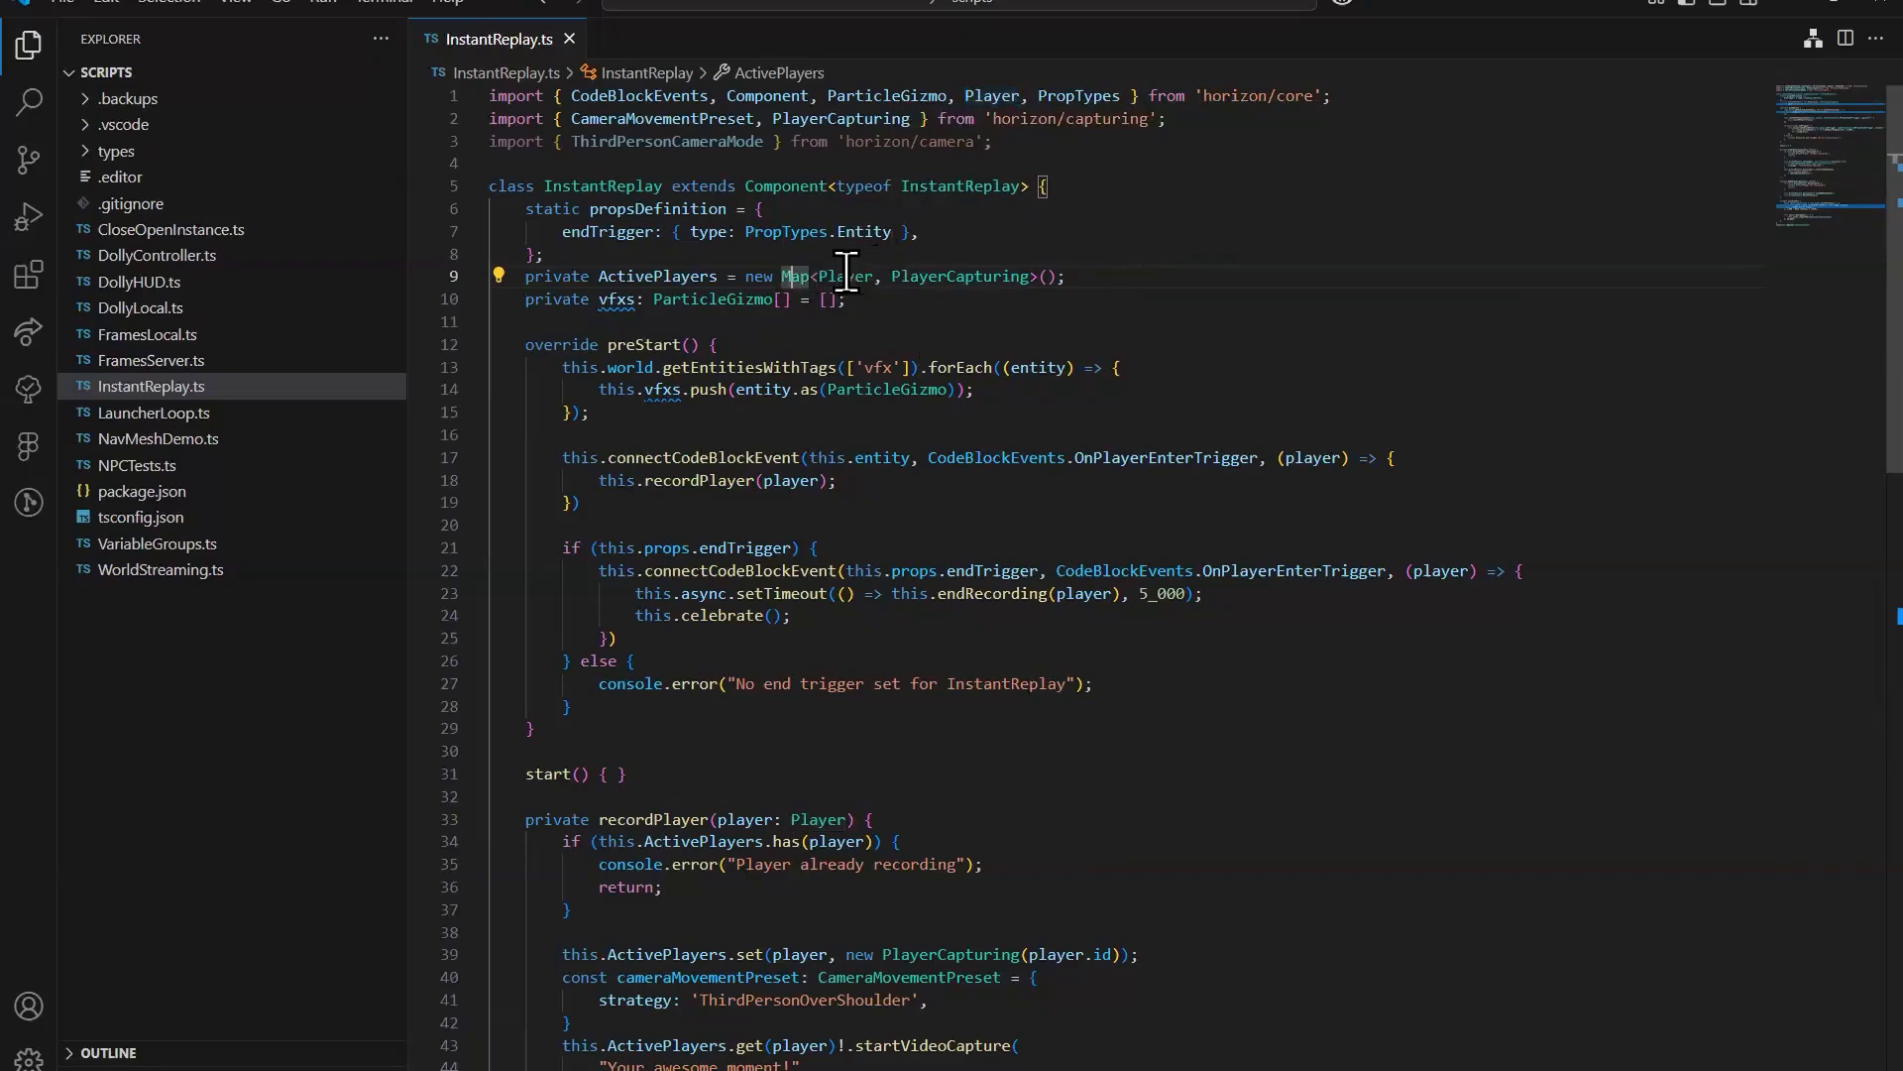
{"action": "mouse_move", "coordinate": [969, 275]}
Step: Examine the startVideoCapture call and its camera movement preset in the recordPlayer method
{"action": "scroll", "coordinate": [922, 798], "scroll_direction": "down", "scroll_amount": 2}
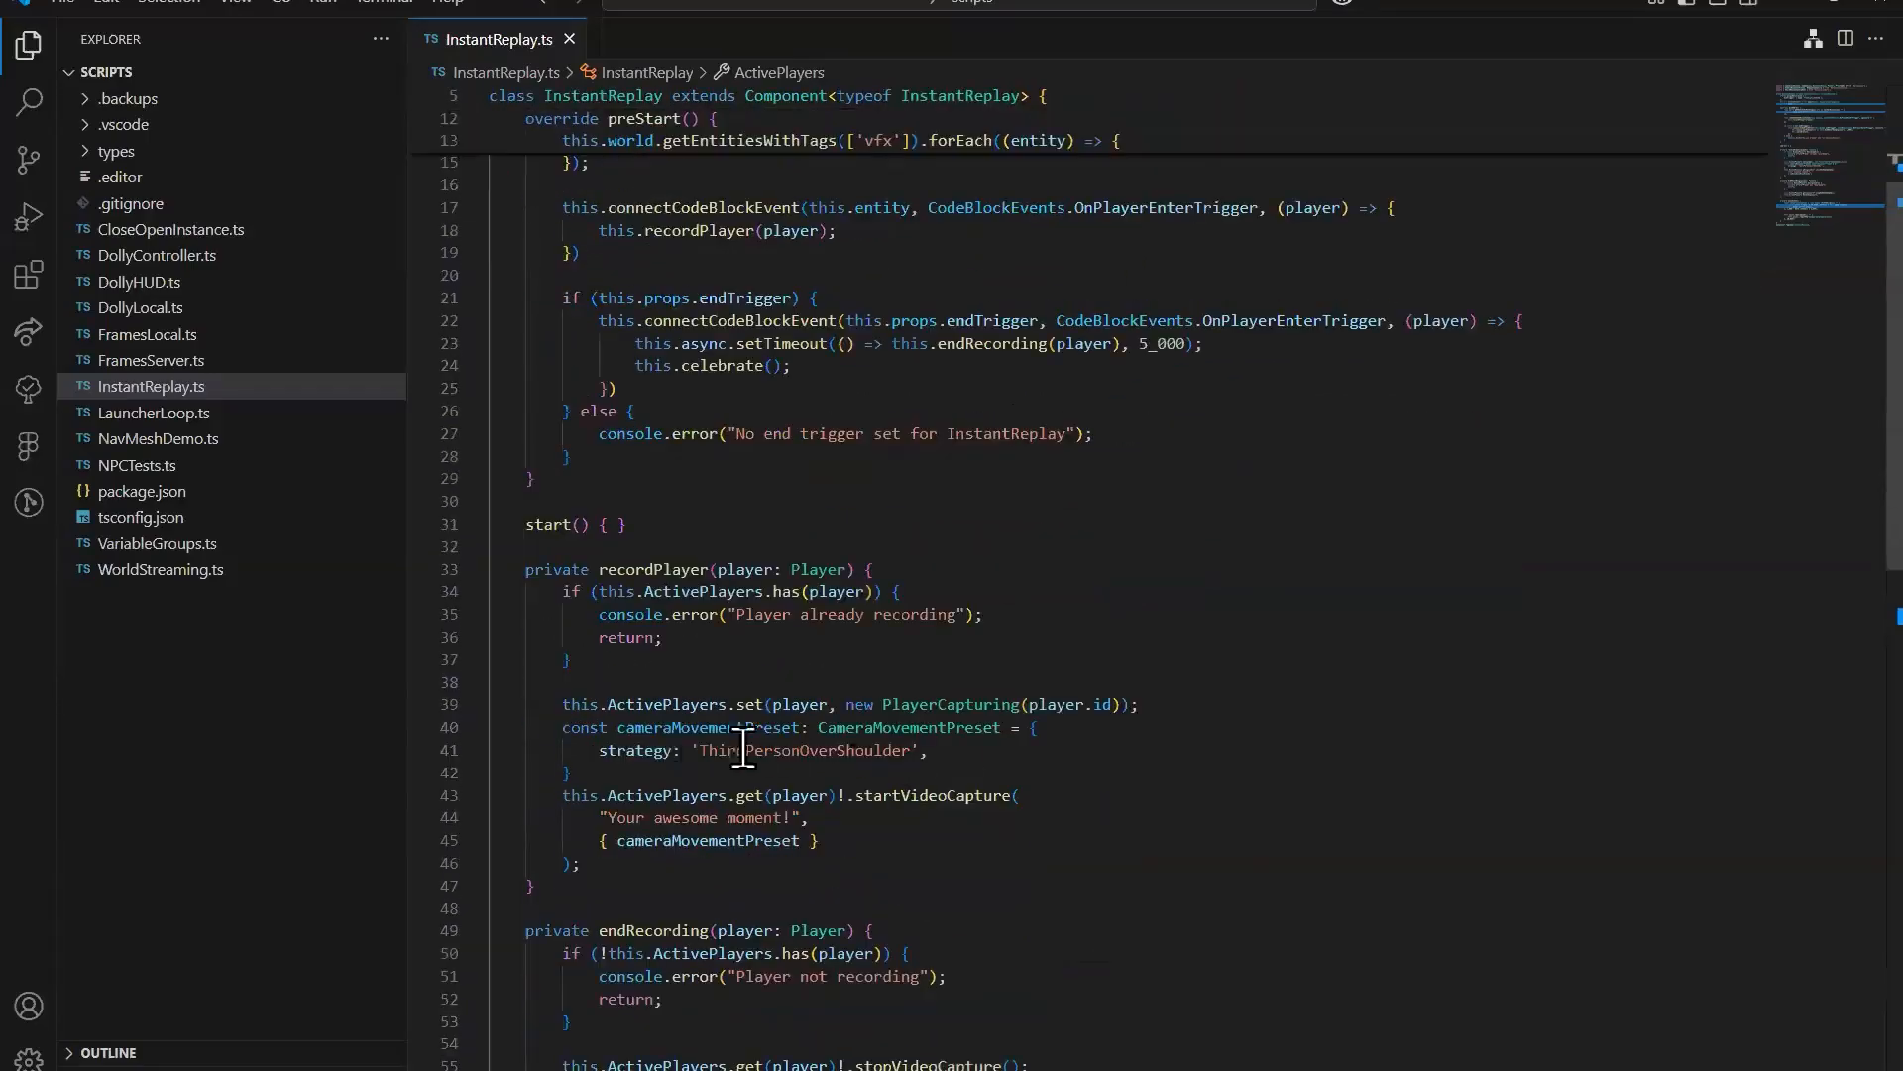
{"action": "left_click", "coordinate": [1020, 818]}
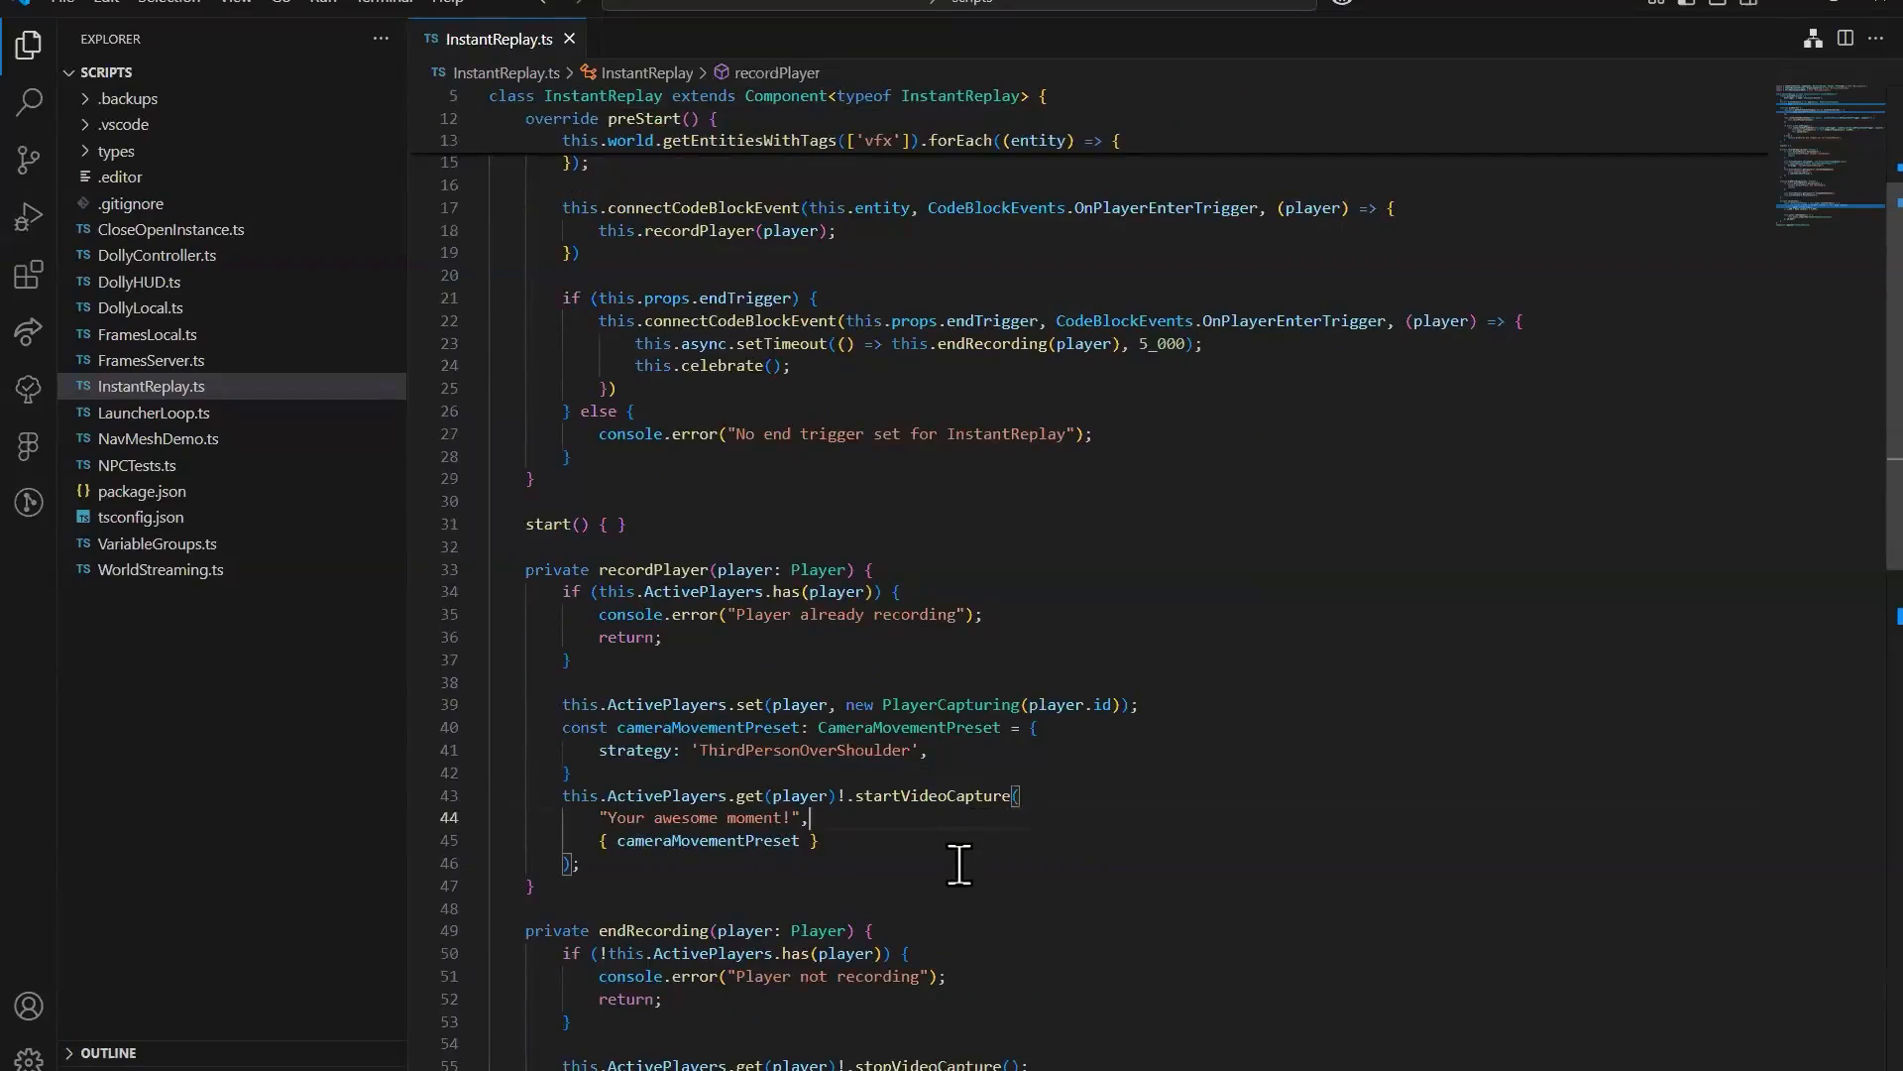
{"action": "double_click", "coordinate": [918, 798]}
{"action": "scroll", "coordinate": [1070, 892], "scroll_direction": "down", "scroll_amount": 3}
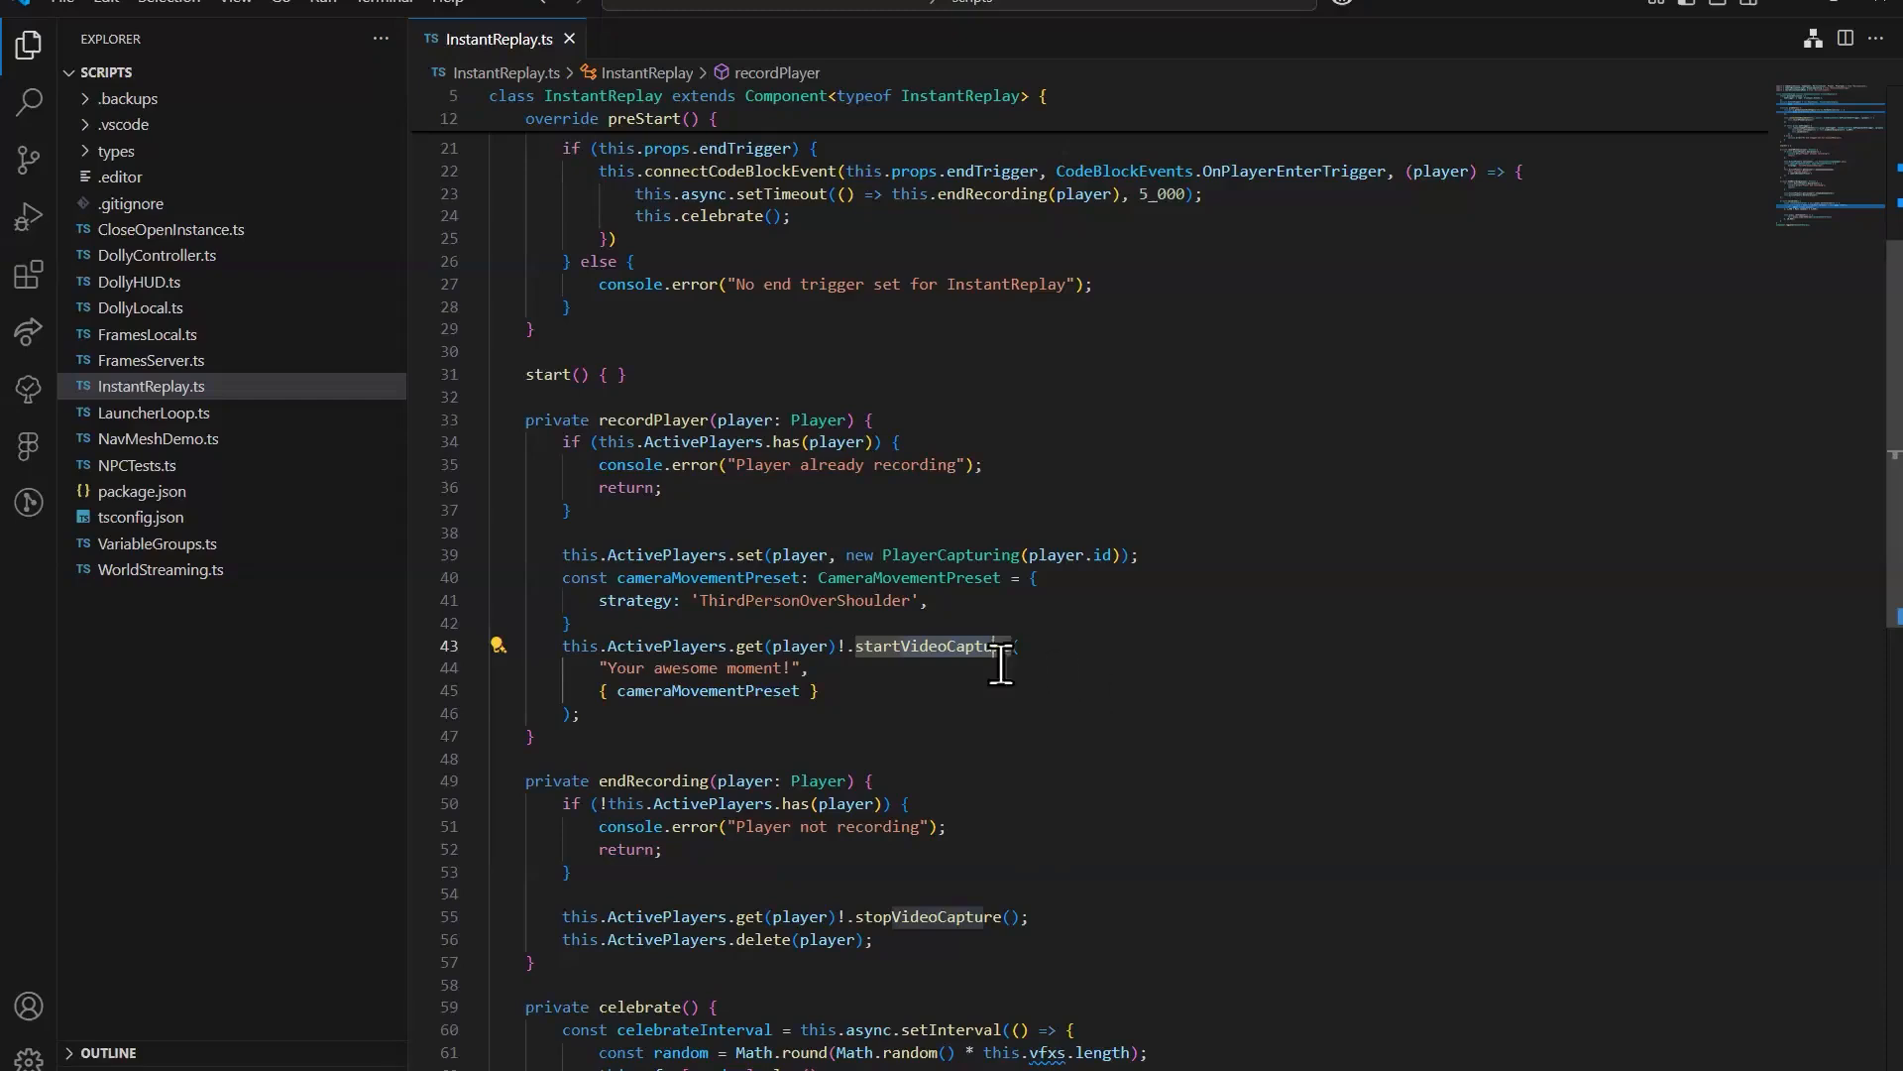
{"action": "left_click", "coordinate": [947, 645]}
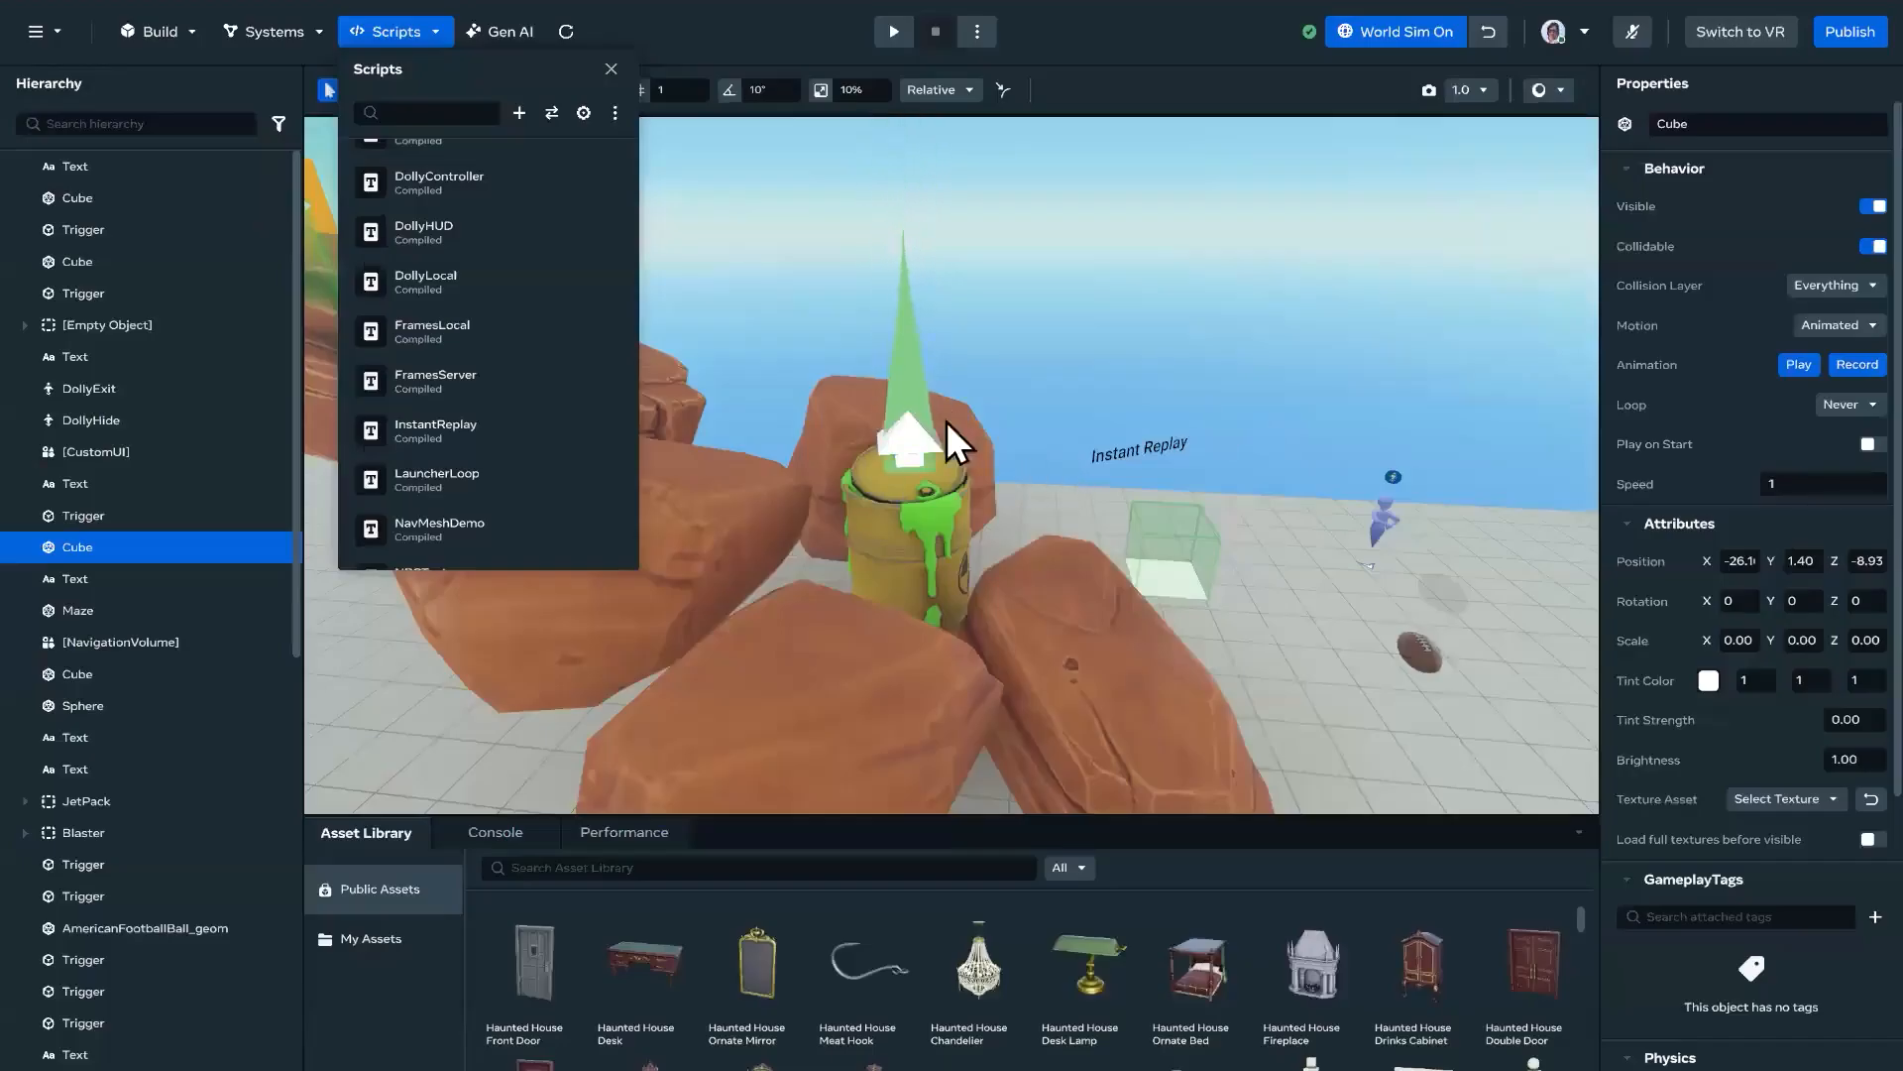
Step: Look over the trigger atop the rocks in the world, and compare the startVideoCapture and stopVideoCapture calls in the script
{"action": "right_click_drag", "start_coordinate": [946, 420], "coordinate": [819, 462]}
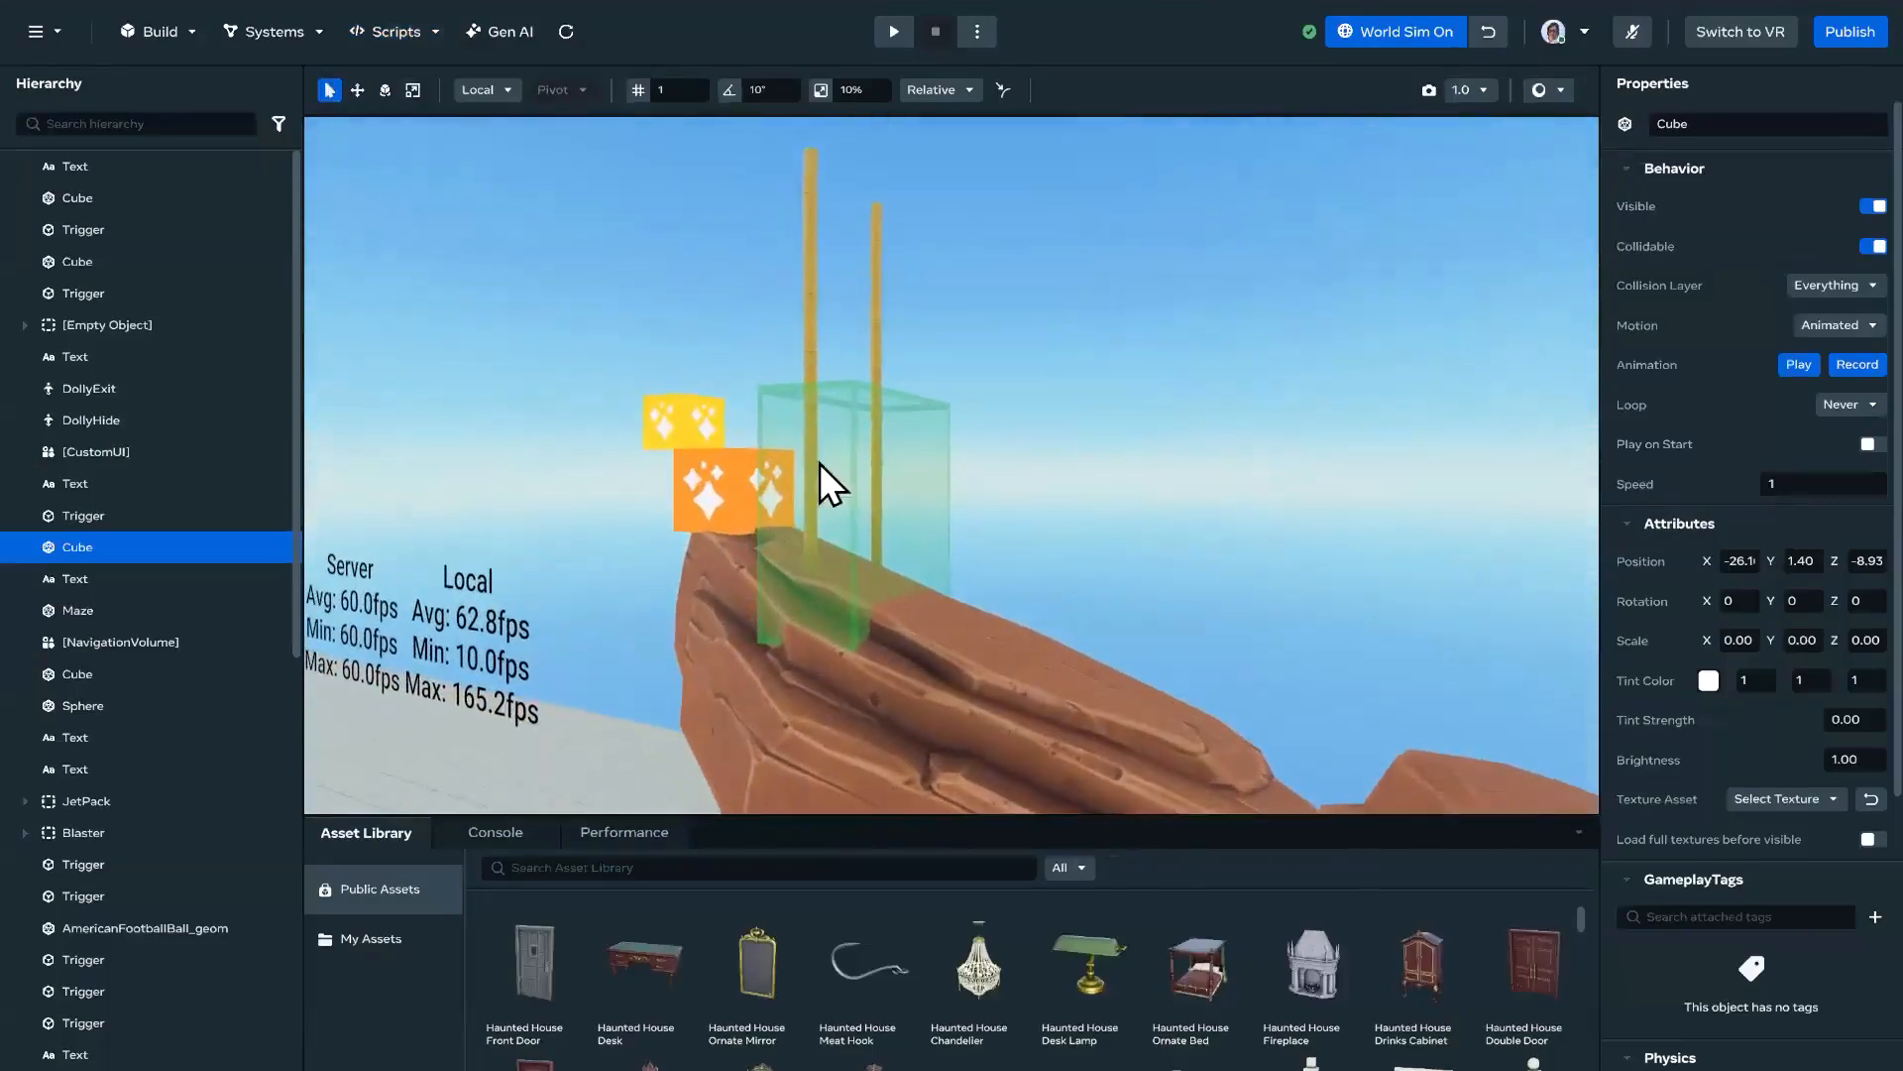
{"action": "right_click_drag", "start_coordinate": [983, 539], "coordinate": [998, 574]}
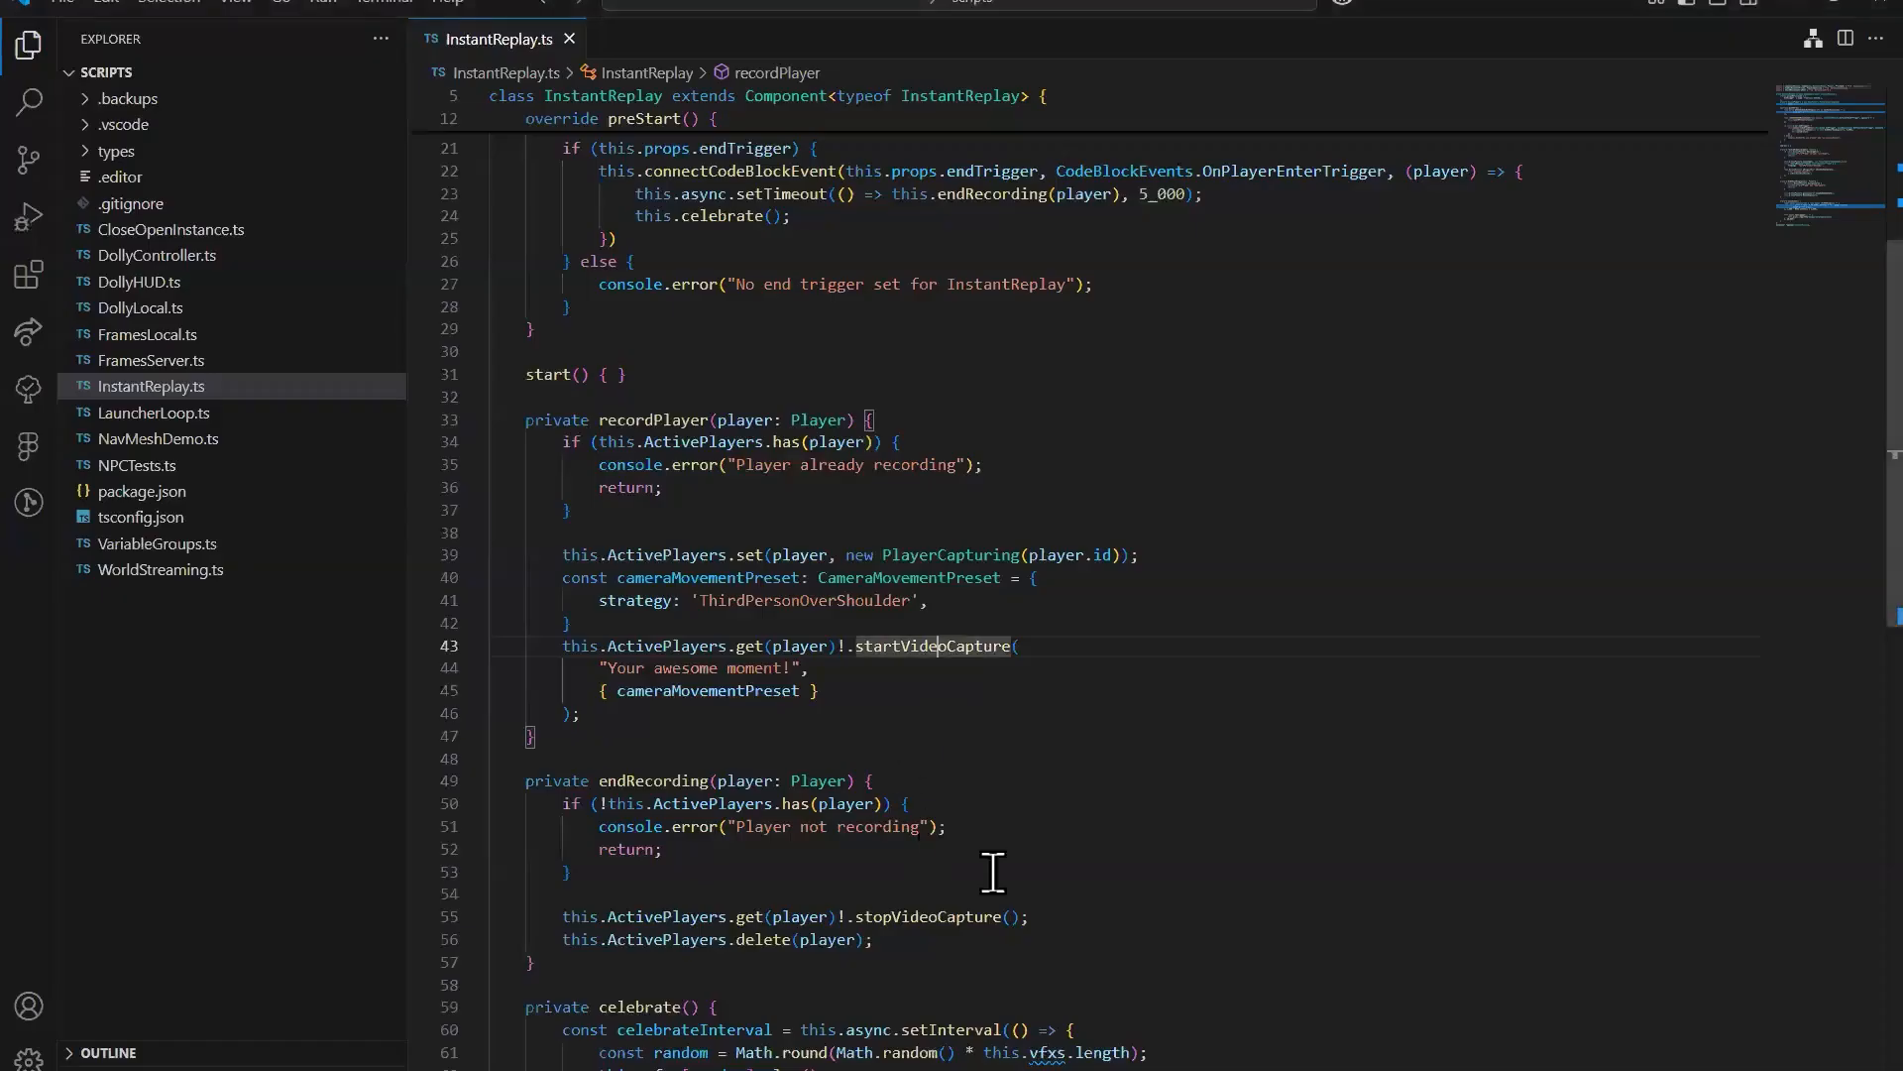
{"action": "scroll", "coordinate": [1041, 871], "scroll_direction": "down", "scroll_amount": 1}
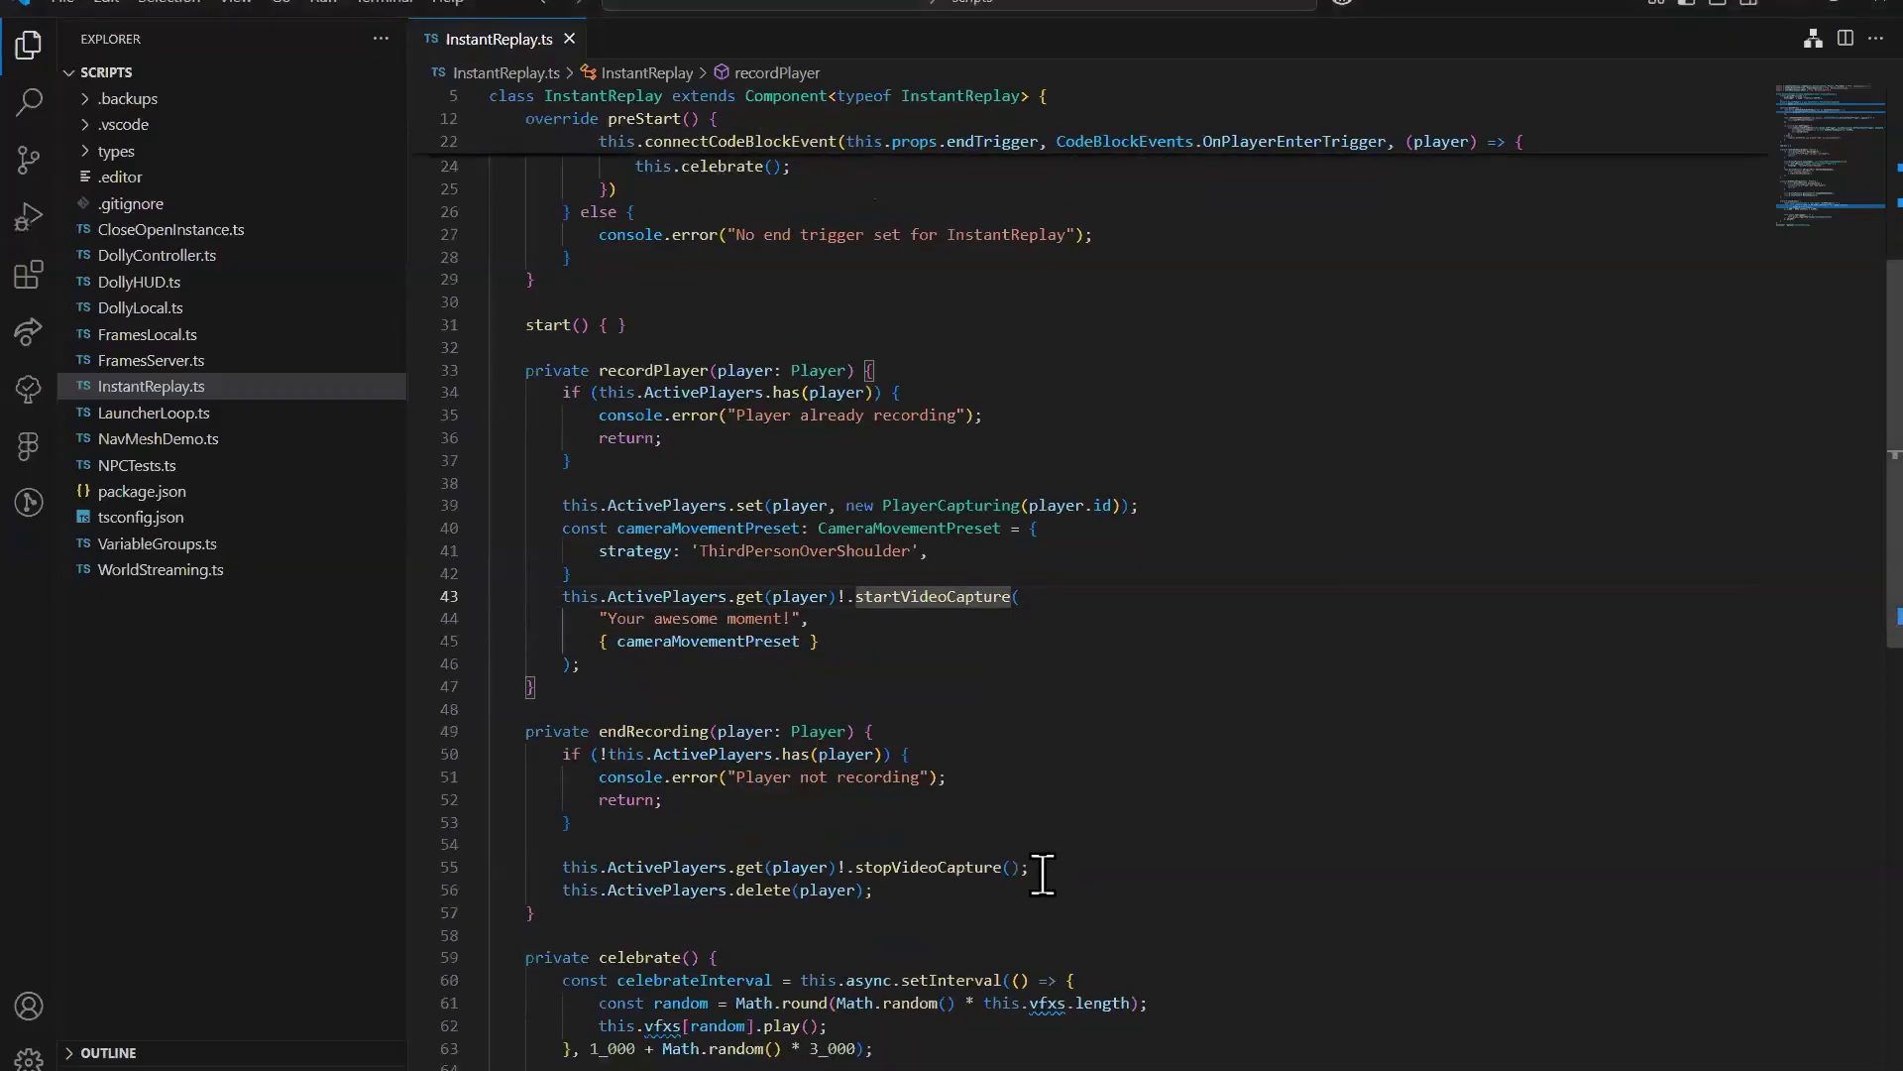
{"action": "left_click", "coordinate": [922, 864]}
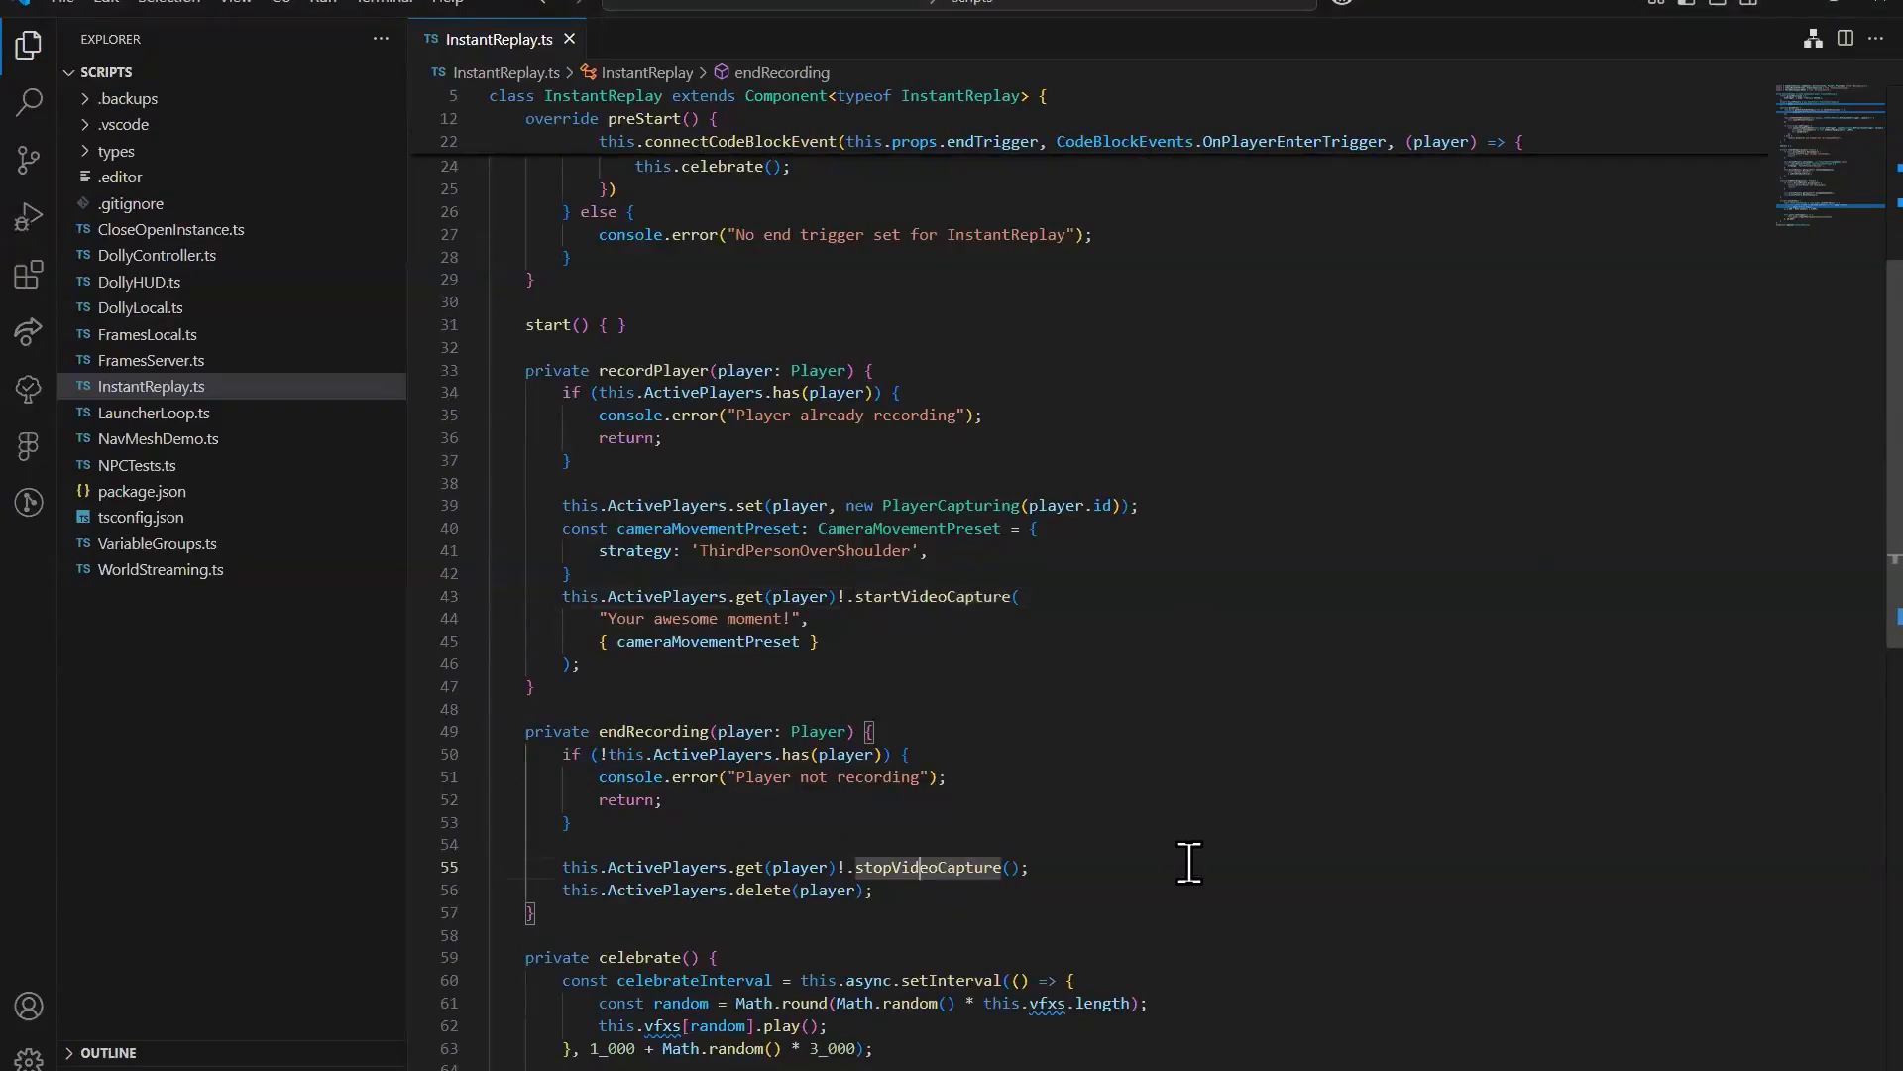
{"action": "left_click", "coordinate": [978, 605]}
{"action": "left_click", "coordinate": [970, 864]}
{"action": "left_click", "coordinate": [953, 597]}
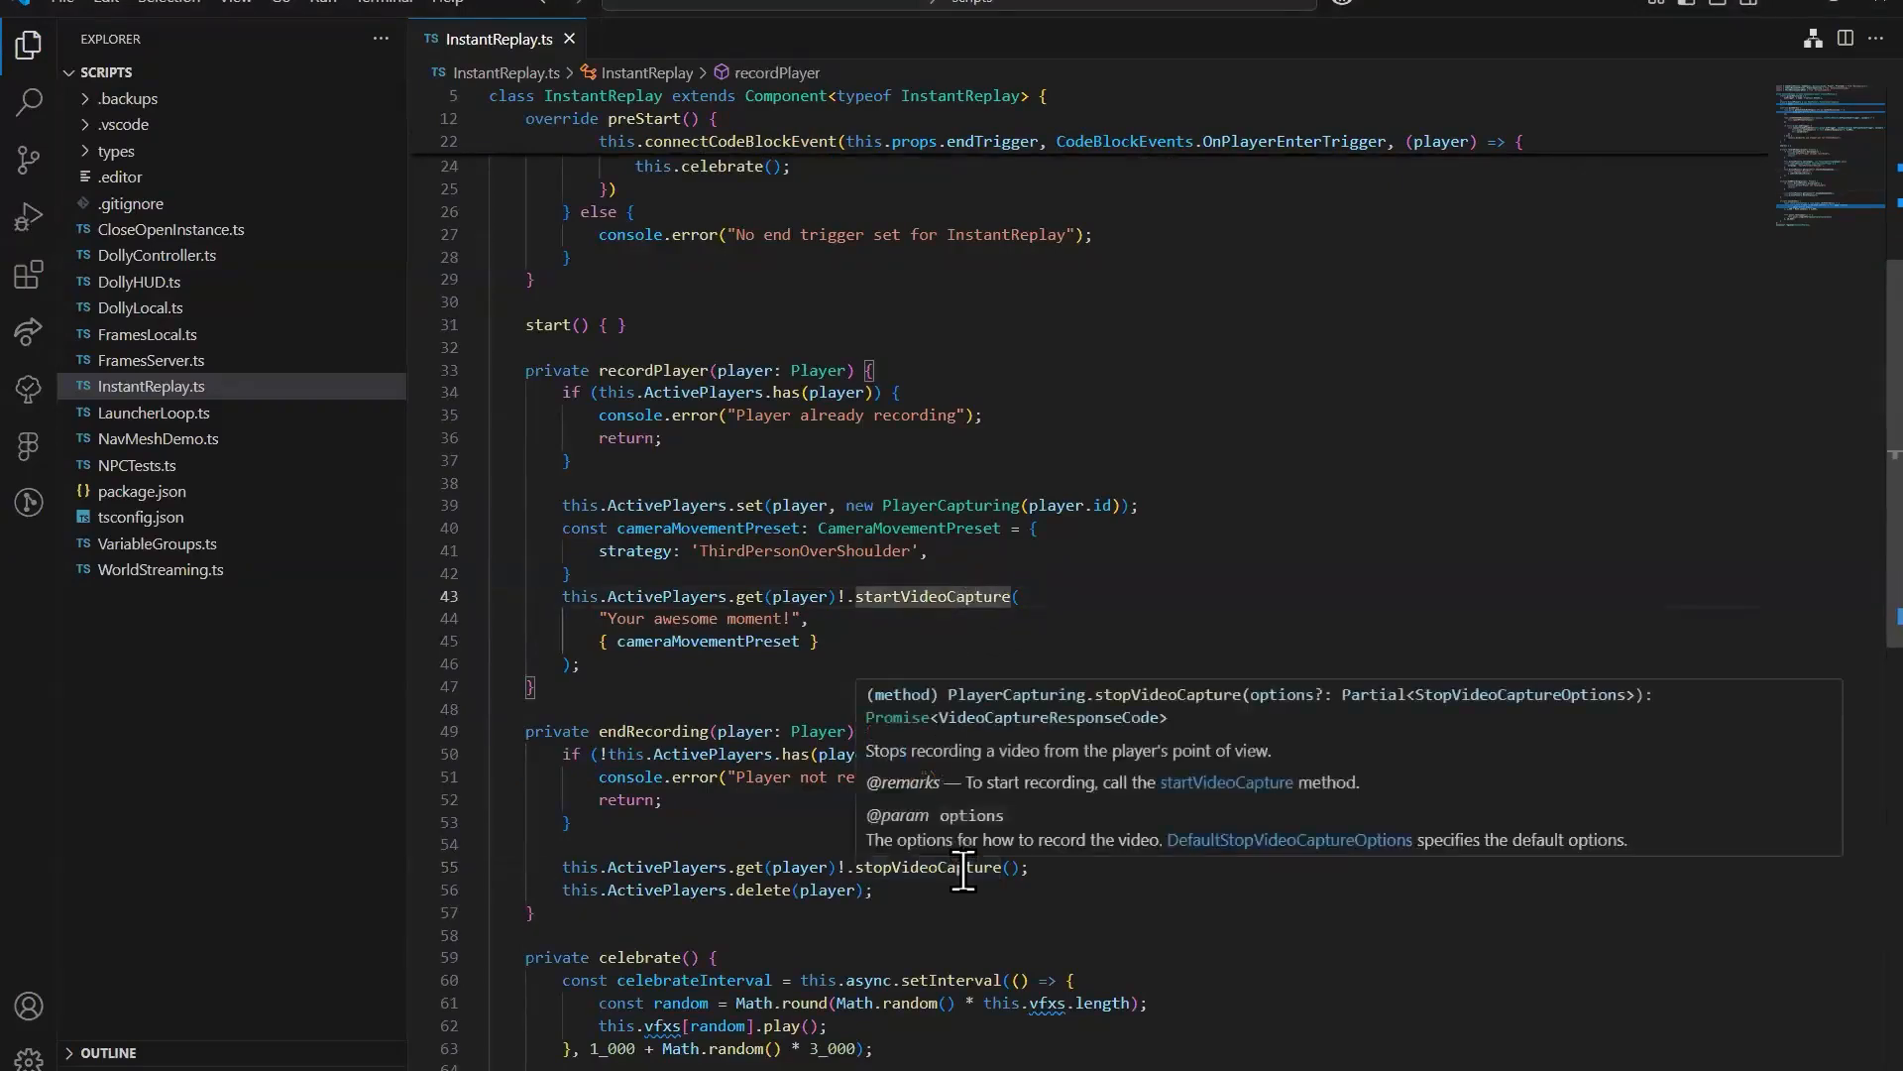
{"action": "left_click", "coordinate": [961, 887]}
{"action": "mouse_move", "coordinate": [984, 605]}
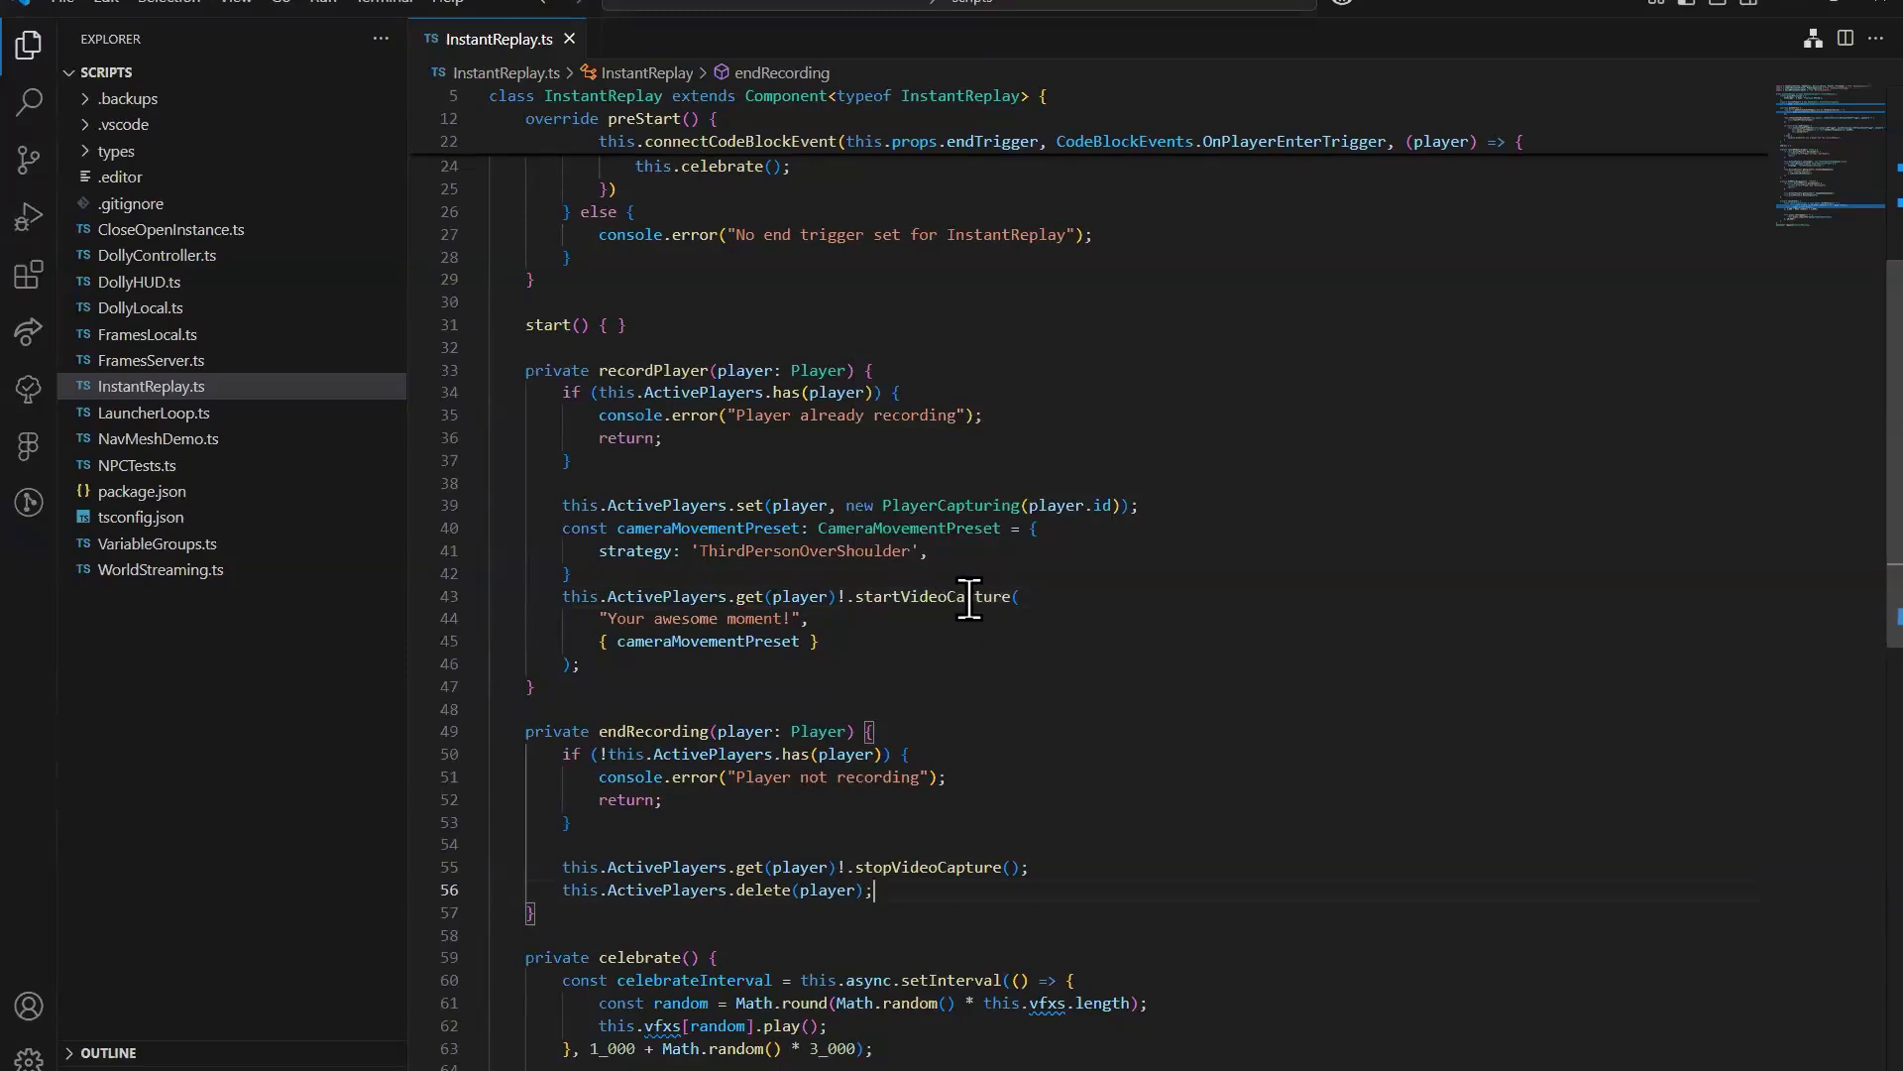
{"action": "left_click", "coordinate": [942, 596]}
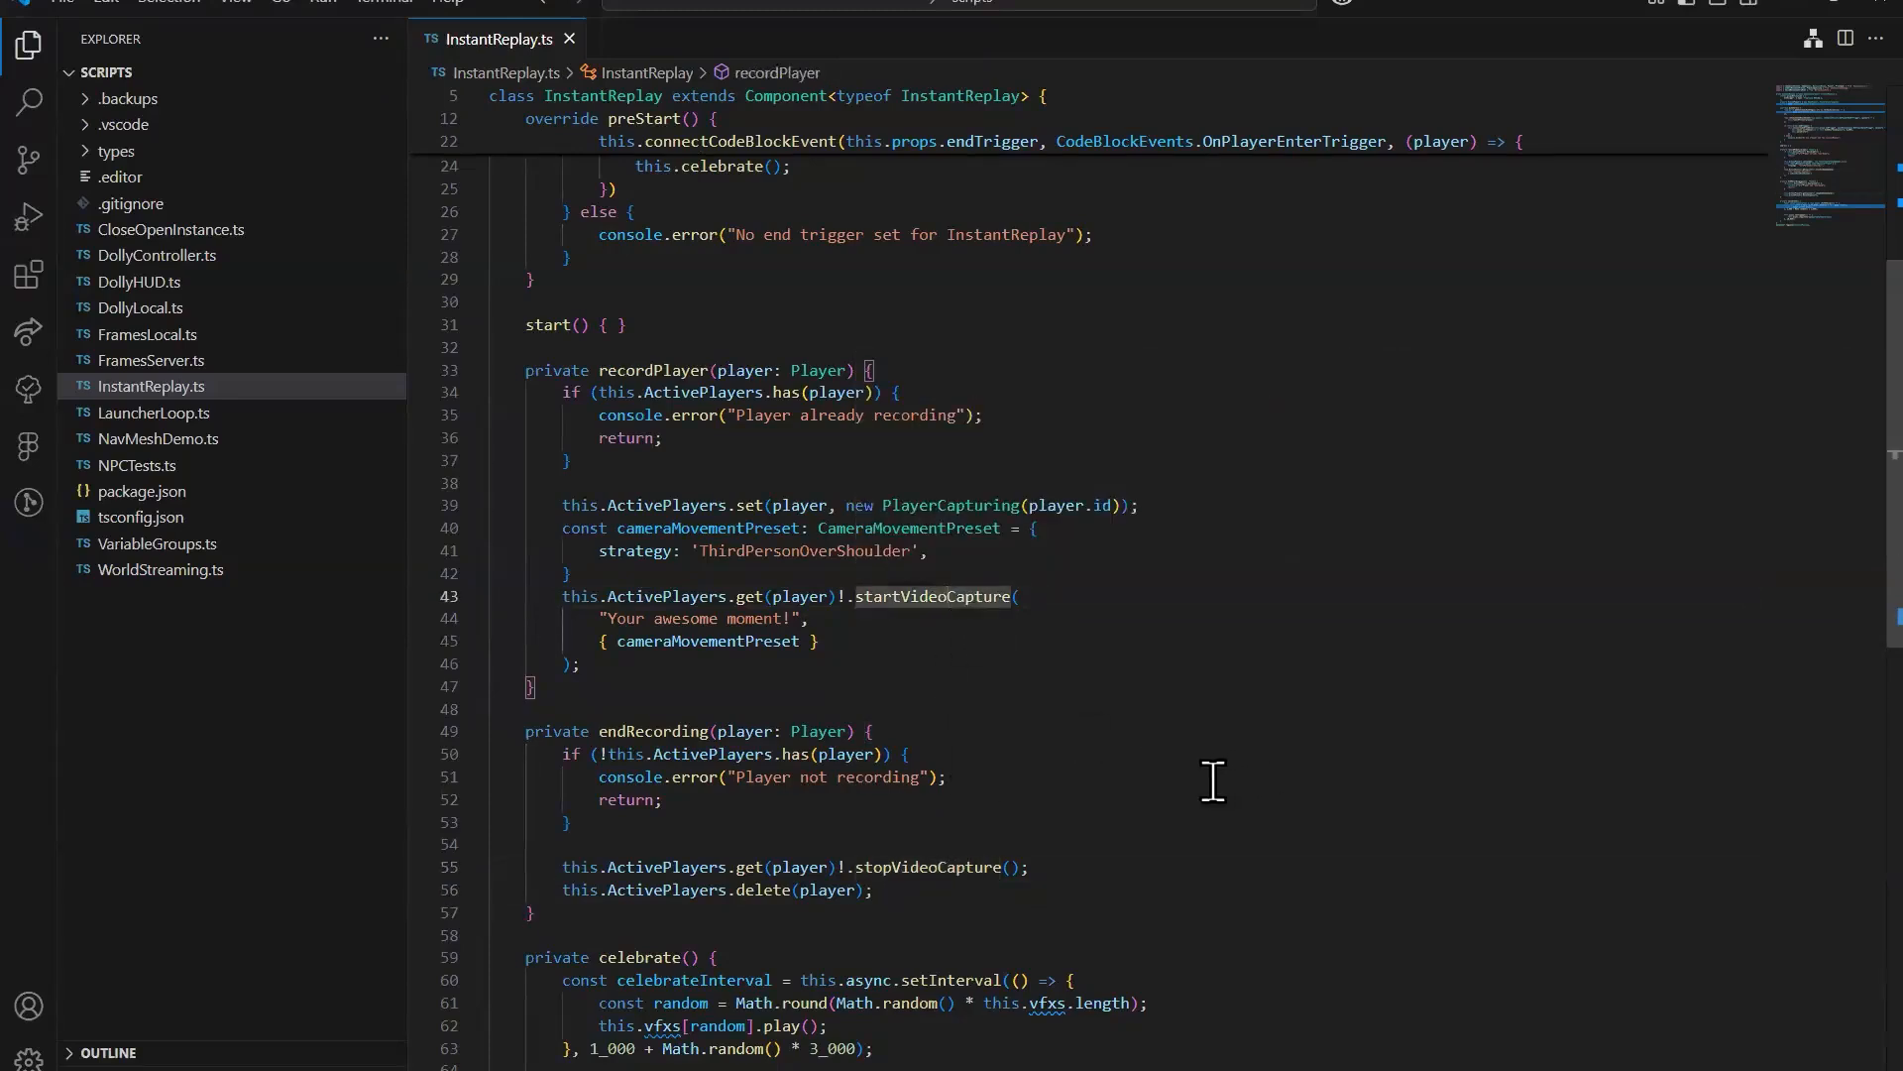
Step: Highlight the 'horizon/capturing' module name in the import lines of InstantReplay.ts
{"action": "scroll", "coordinate": [1223, 747], "scroll_direction": "up", "scroll_amount": 5}
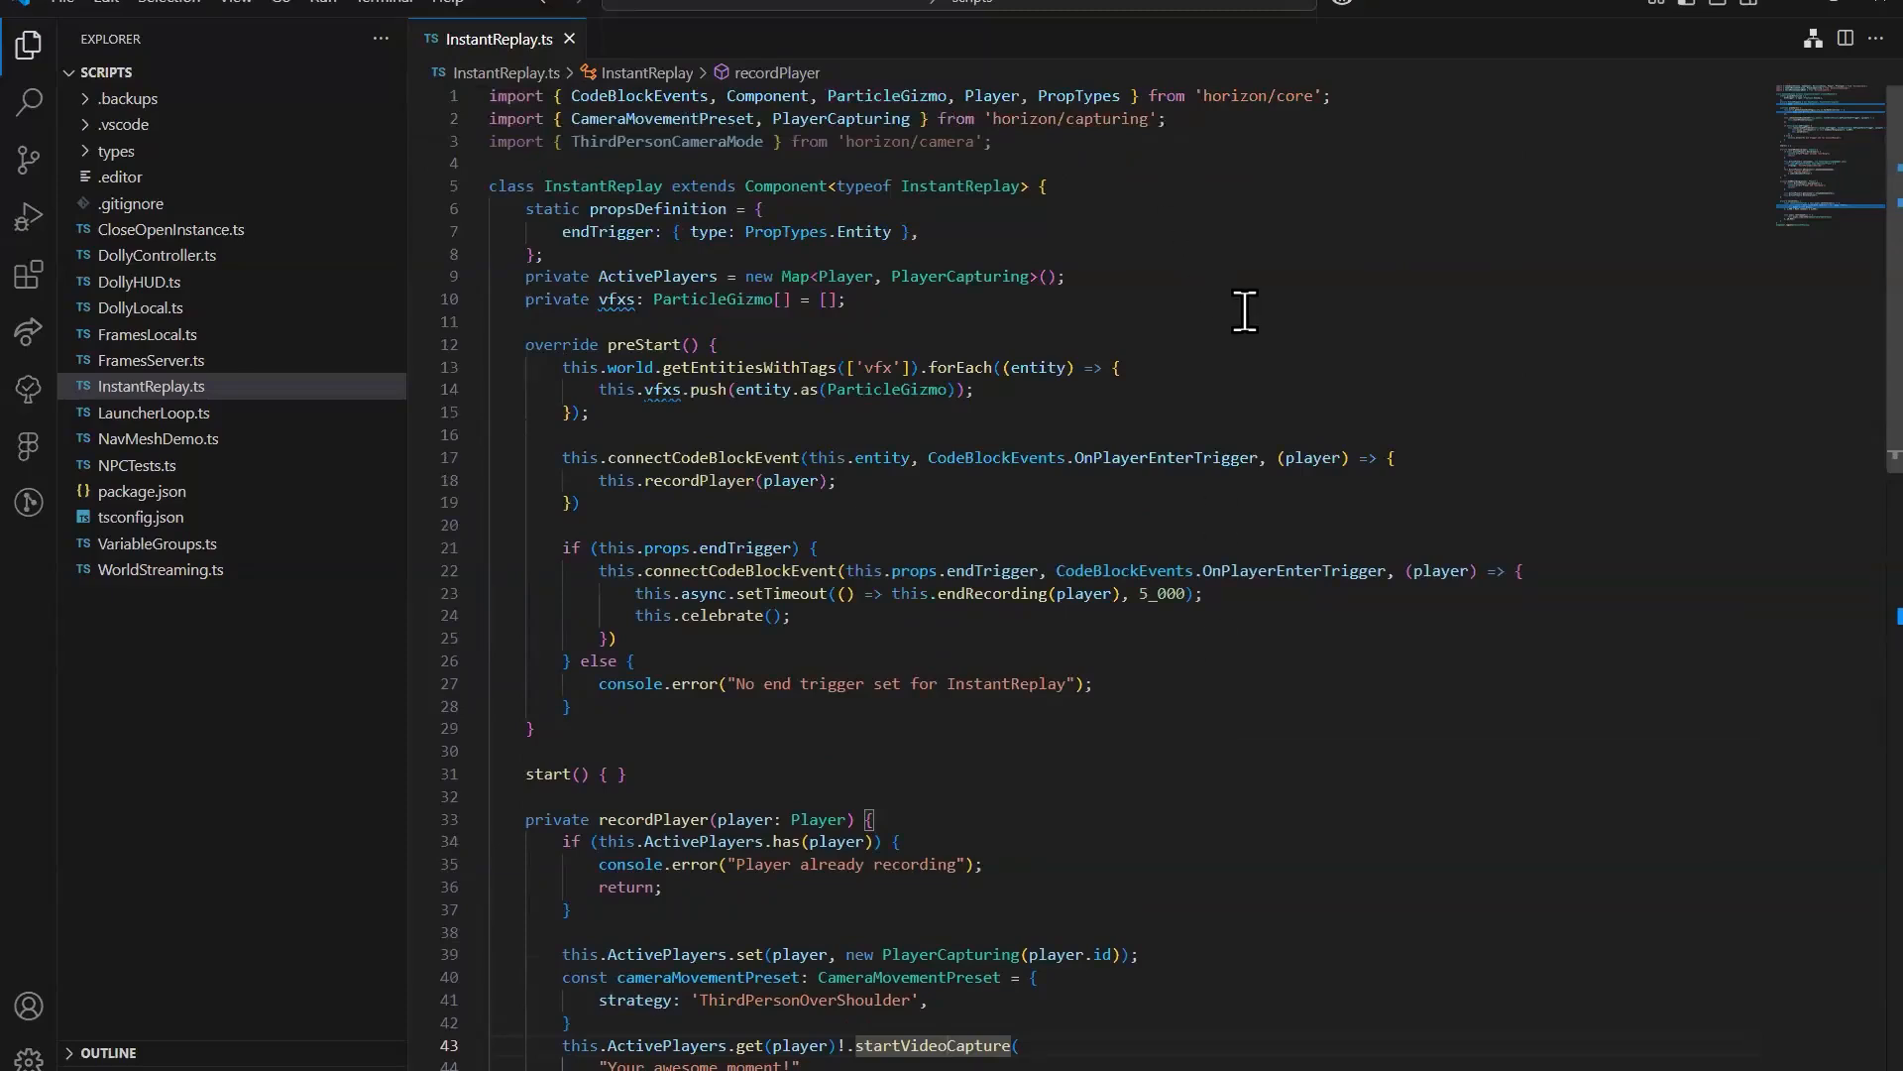
{"action": "left_click_drag", "start_coordinate": [1185, 120], "coordinate": [999, 120]}
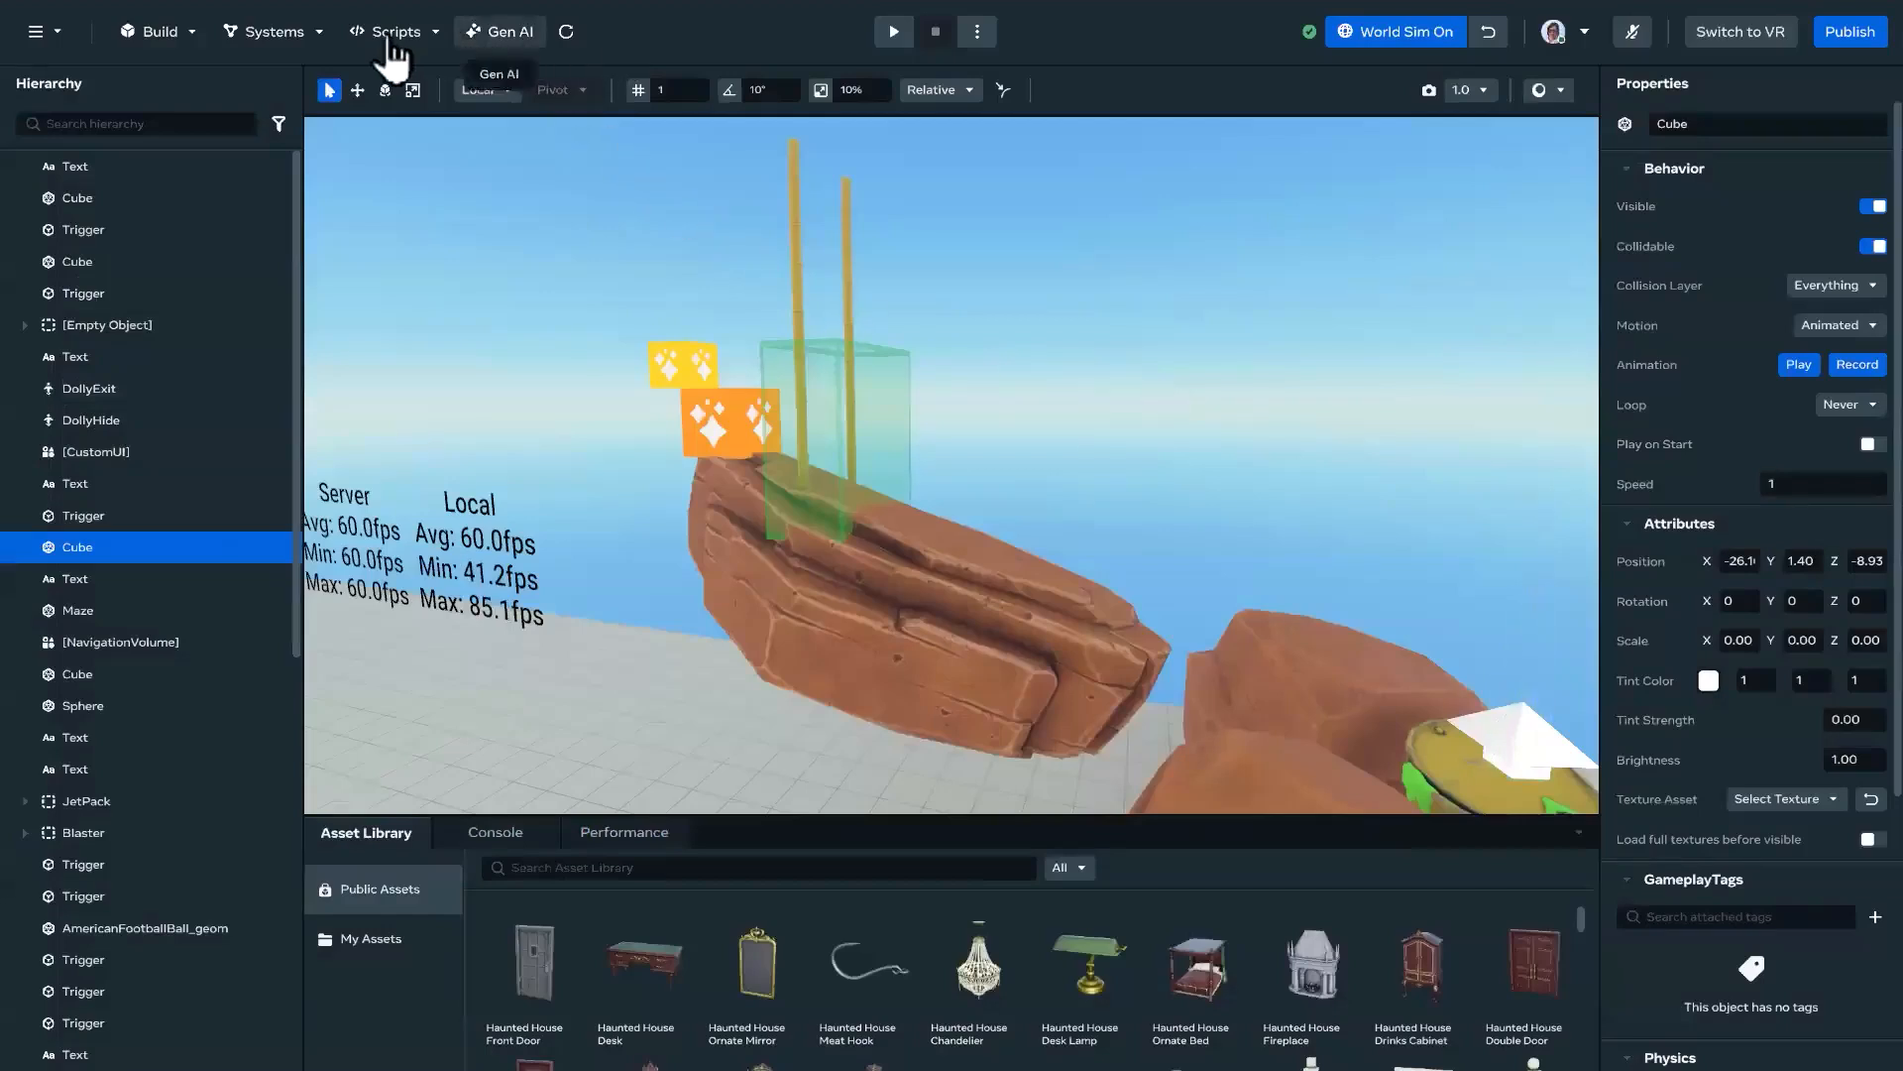
Step: Check the horizon/capturing entry in the script API settings, then examine the PlayerCapturing import in InstantReplay.ts
{"action": "left_click", "coordinate": [393, 34]}
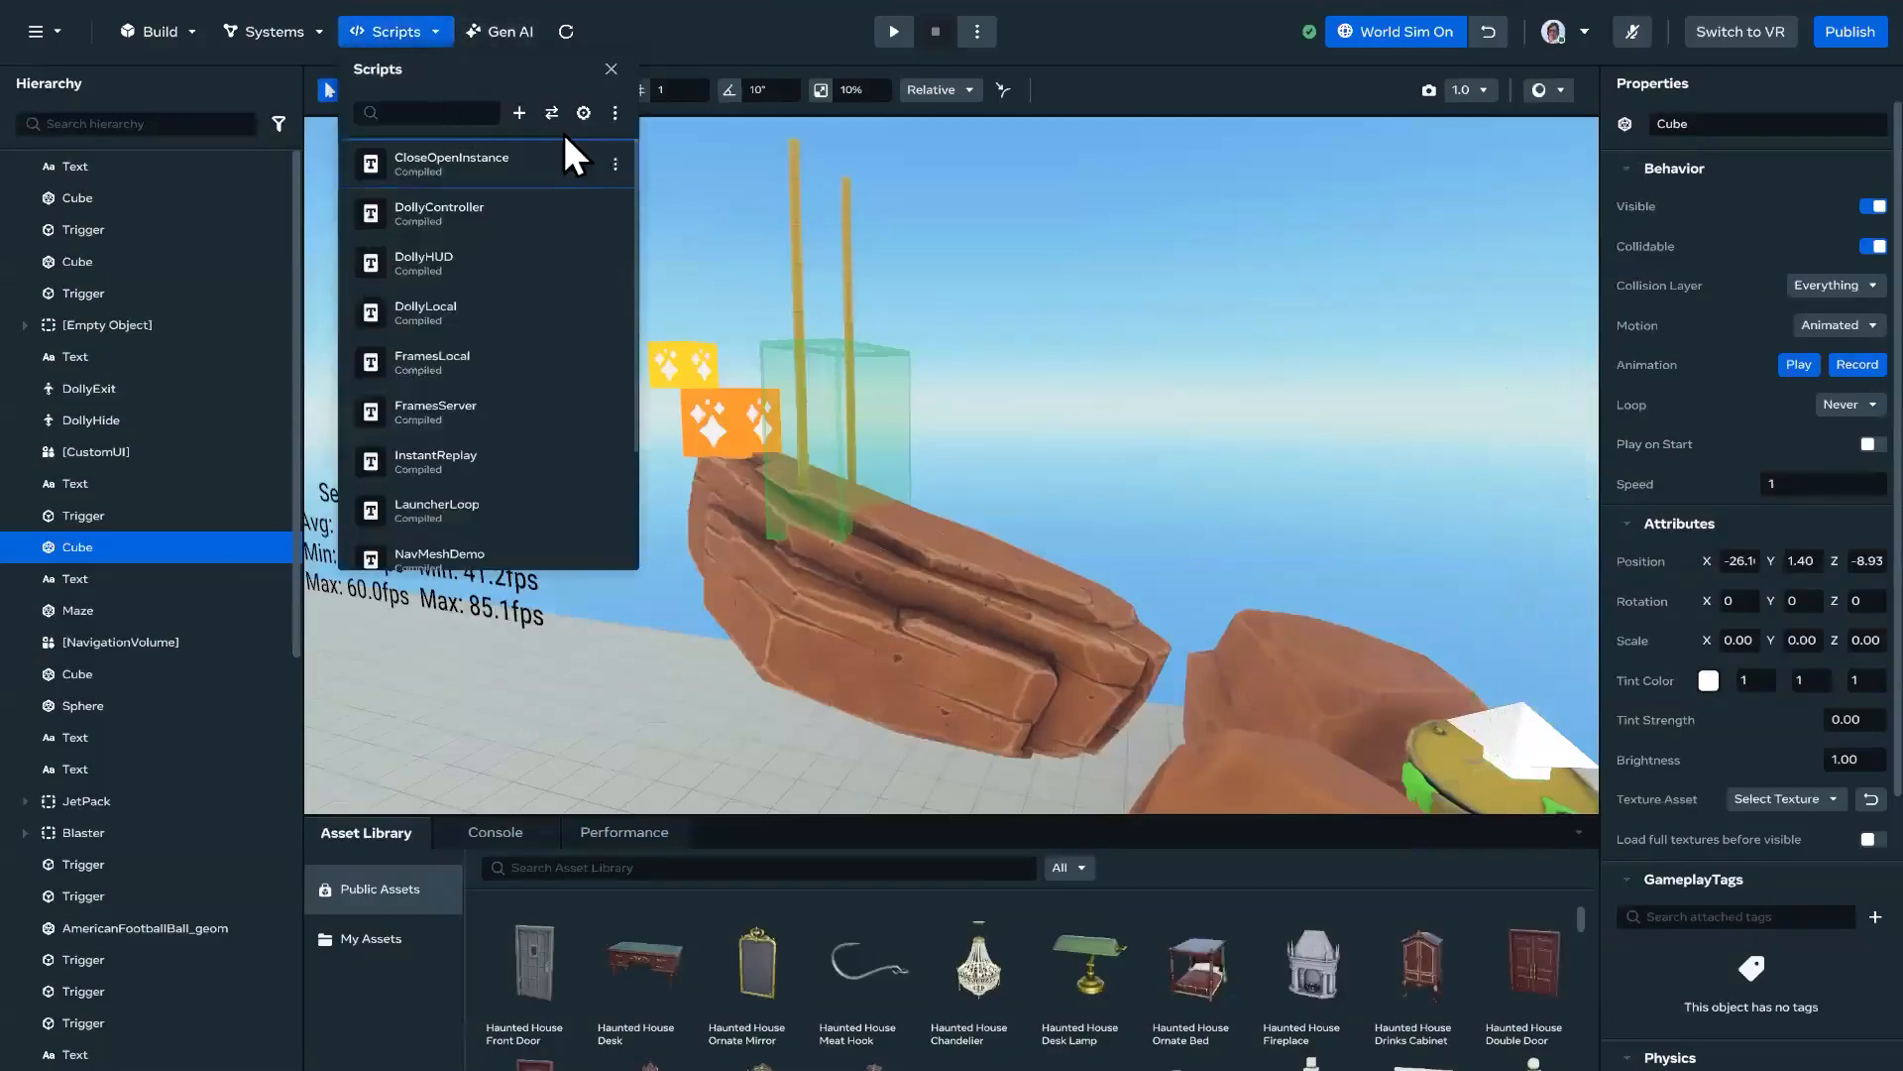
{"action": "left_click", "coordinate": [584, 113]}
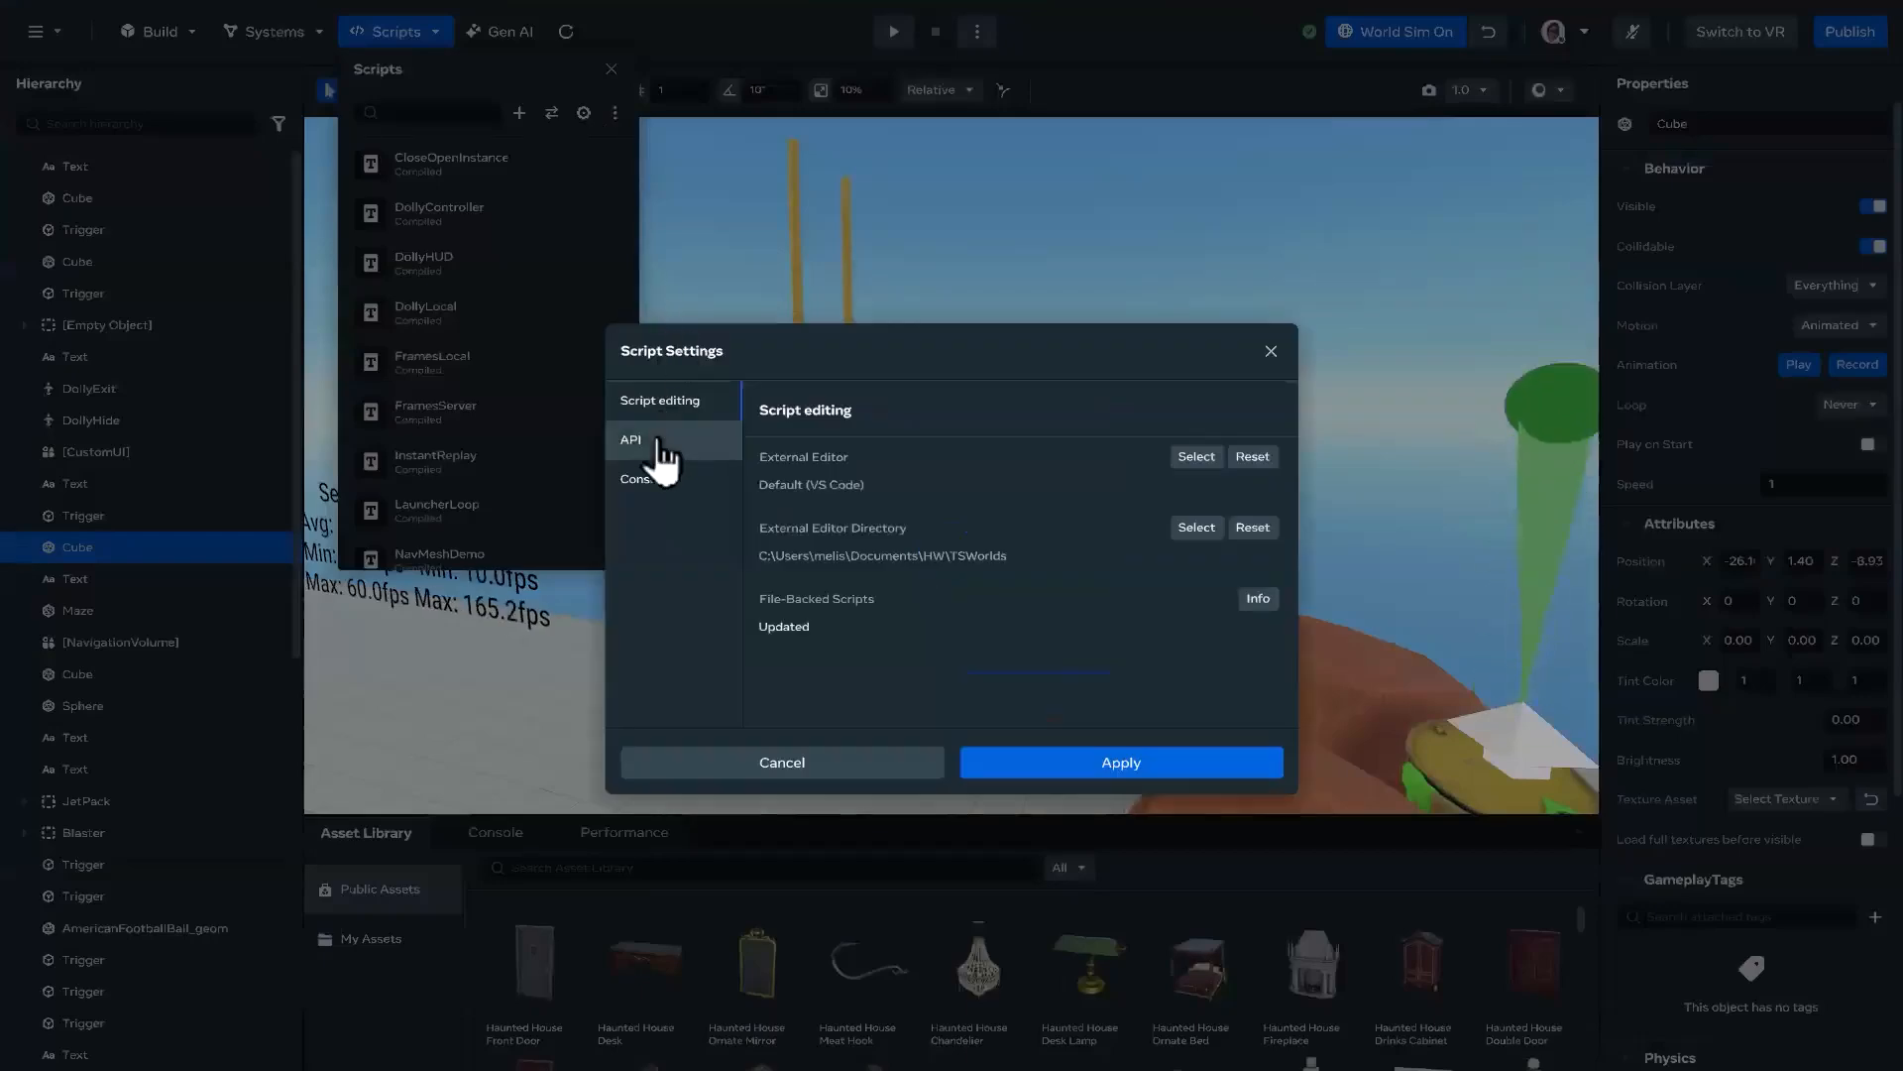
{"action": "left_click", "coordinate": [649, 442]}
{"action": "scroll", "coordinate": [1053, 551], "scroll_direction": "down", "scroll_amount": 3}
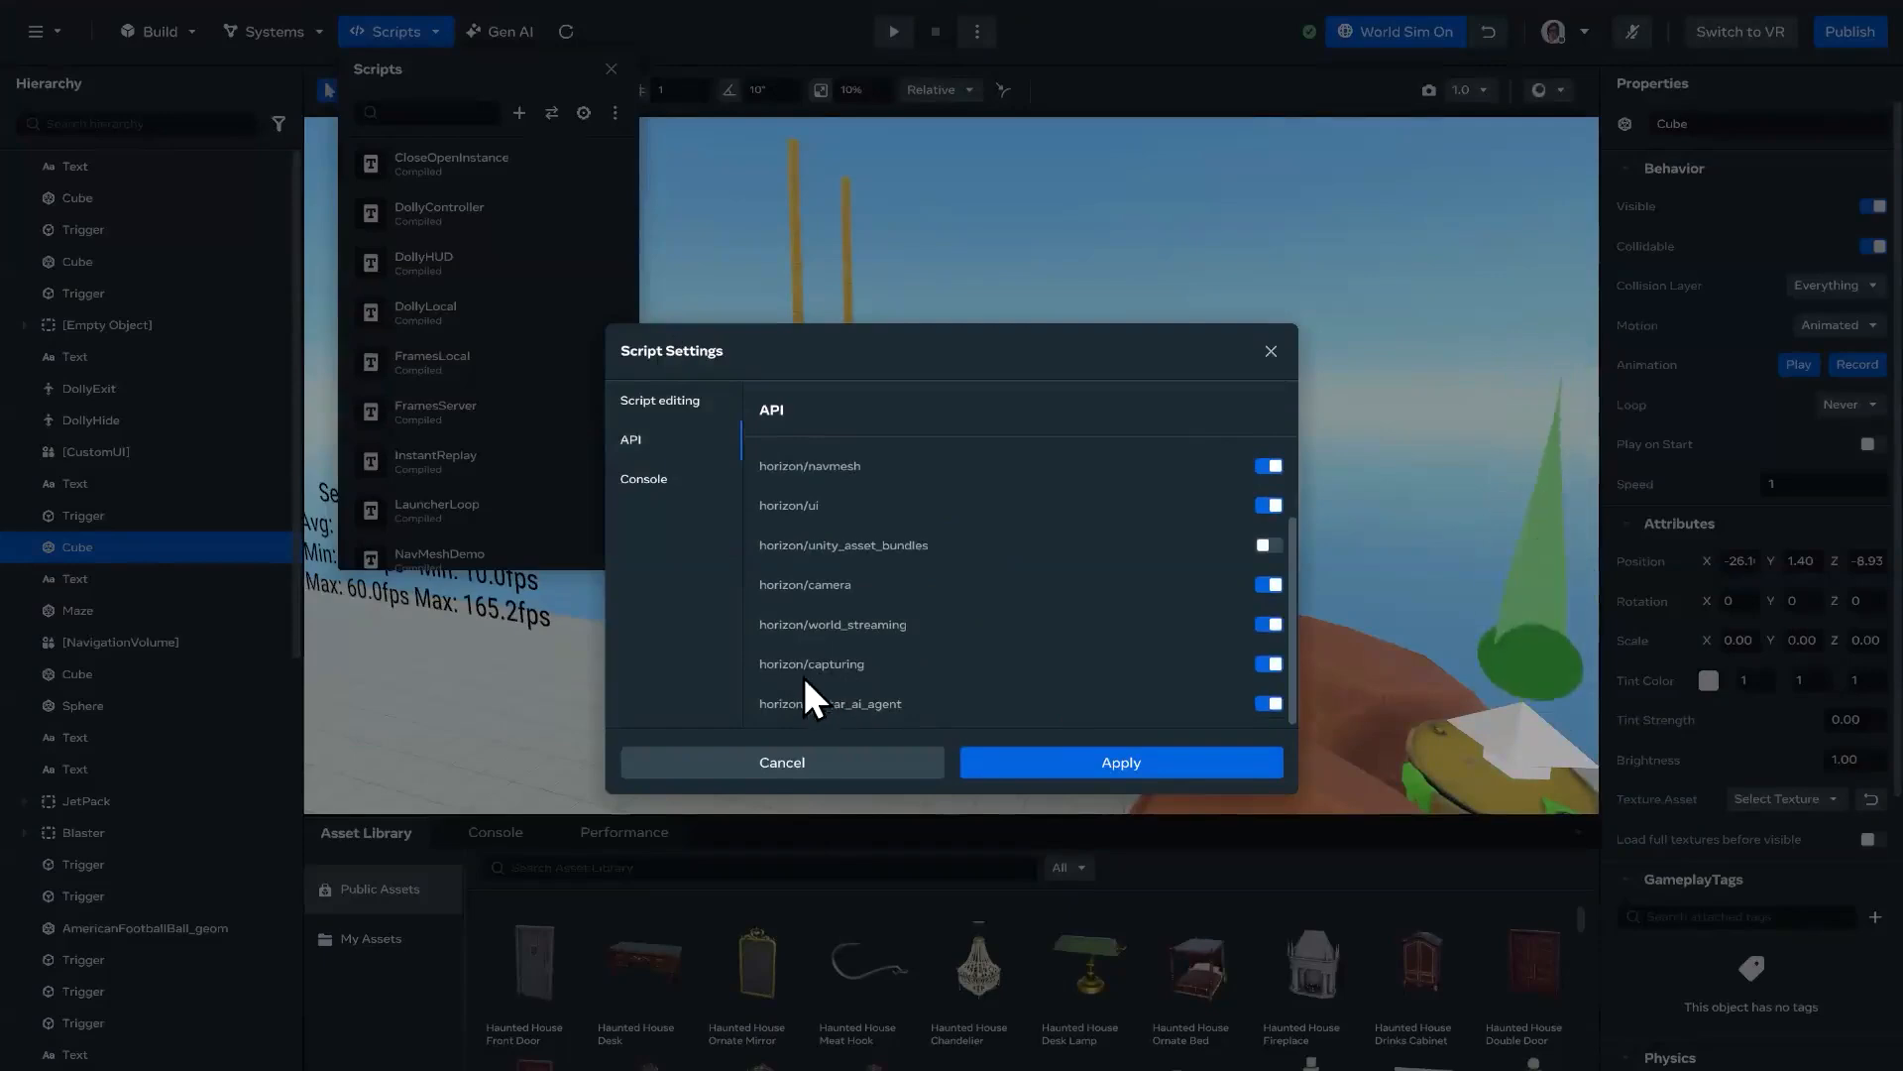
{"action": "left_click", "coordinate": [1270, 350]}
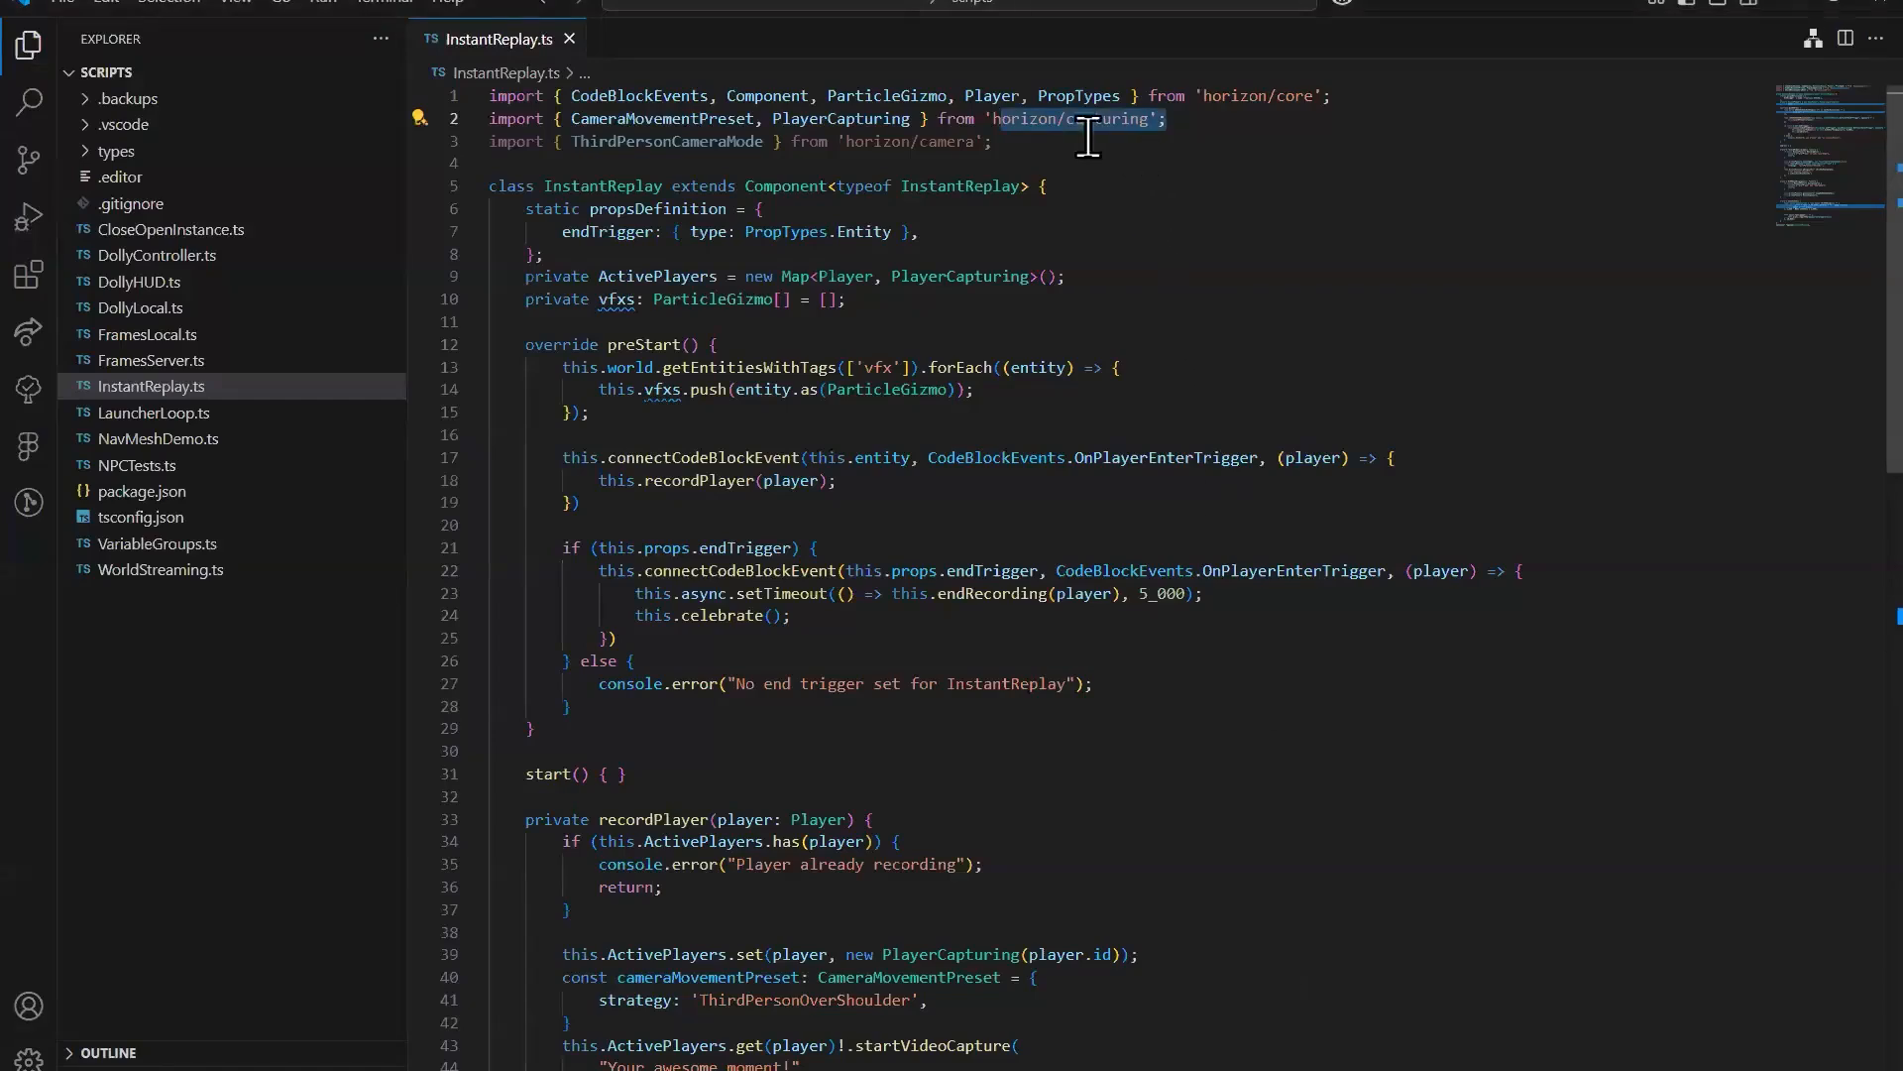
{"action": "left_click", "coordinate": [828, 119]}
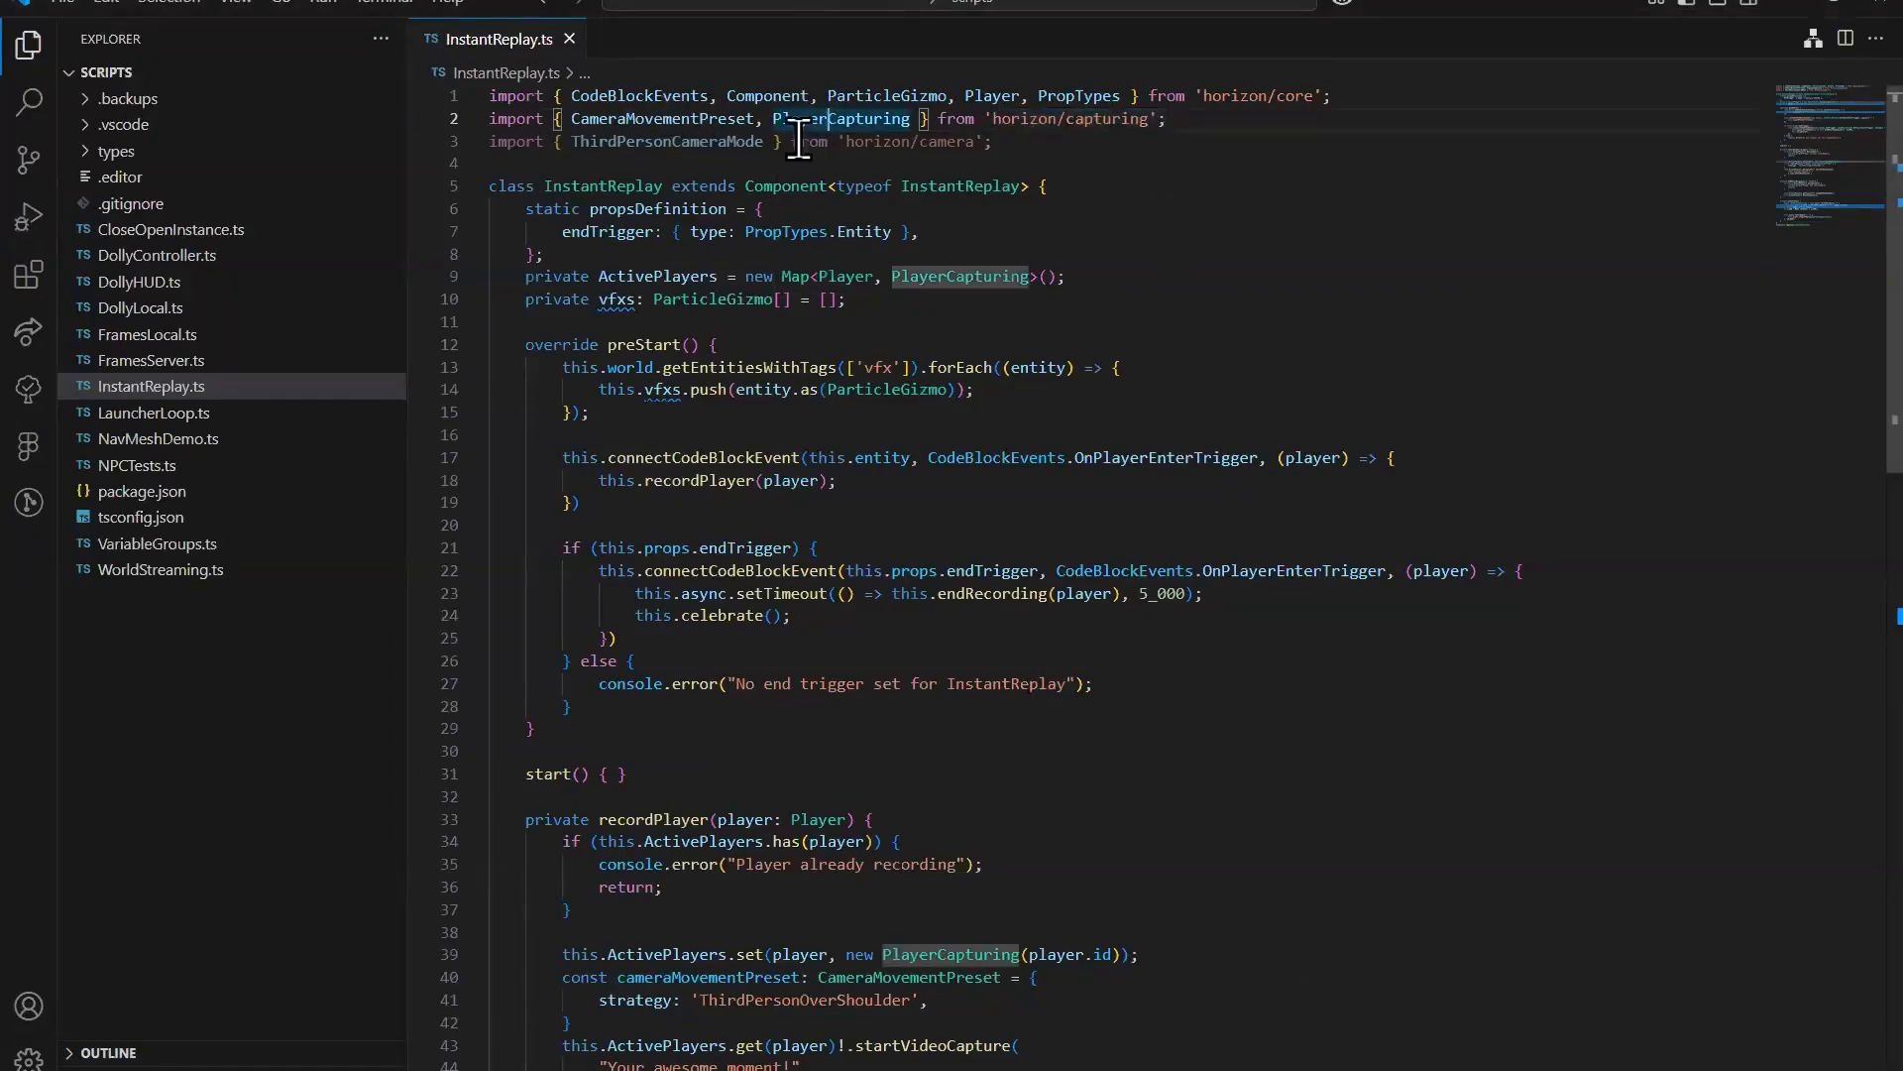
{"action": "scroll", "coordinate": [1140, 684], "scroll_direction": "down", "scroll_amount": 6}
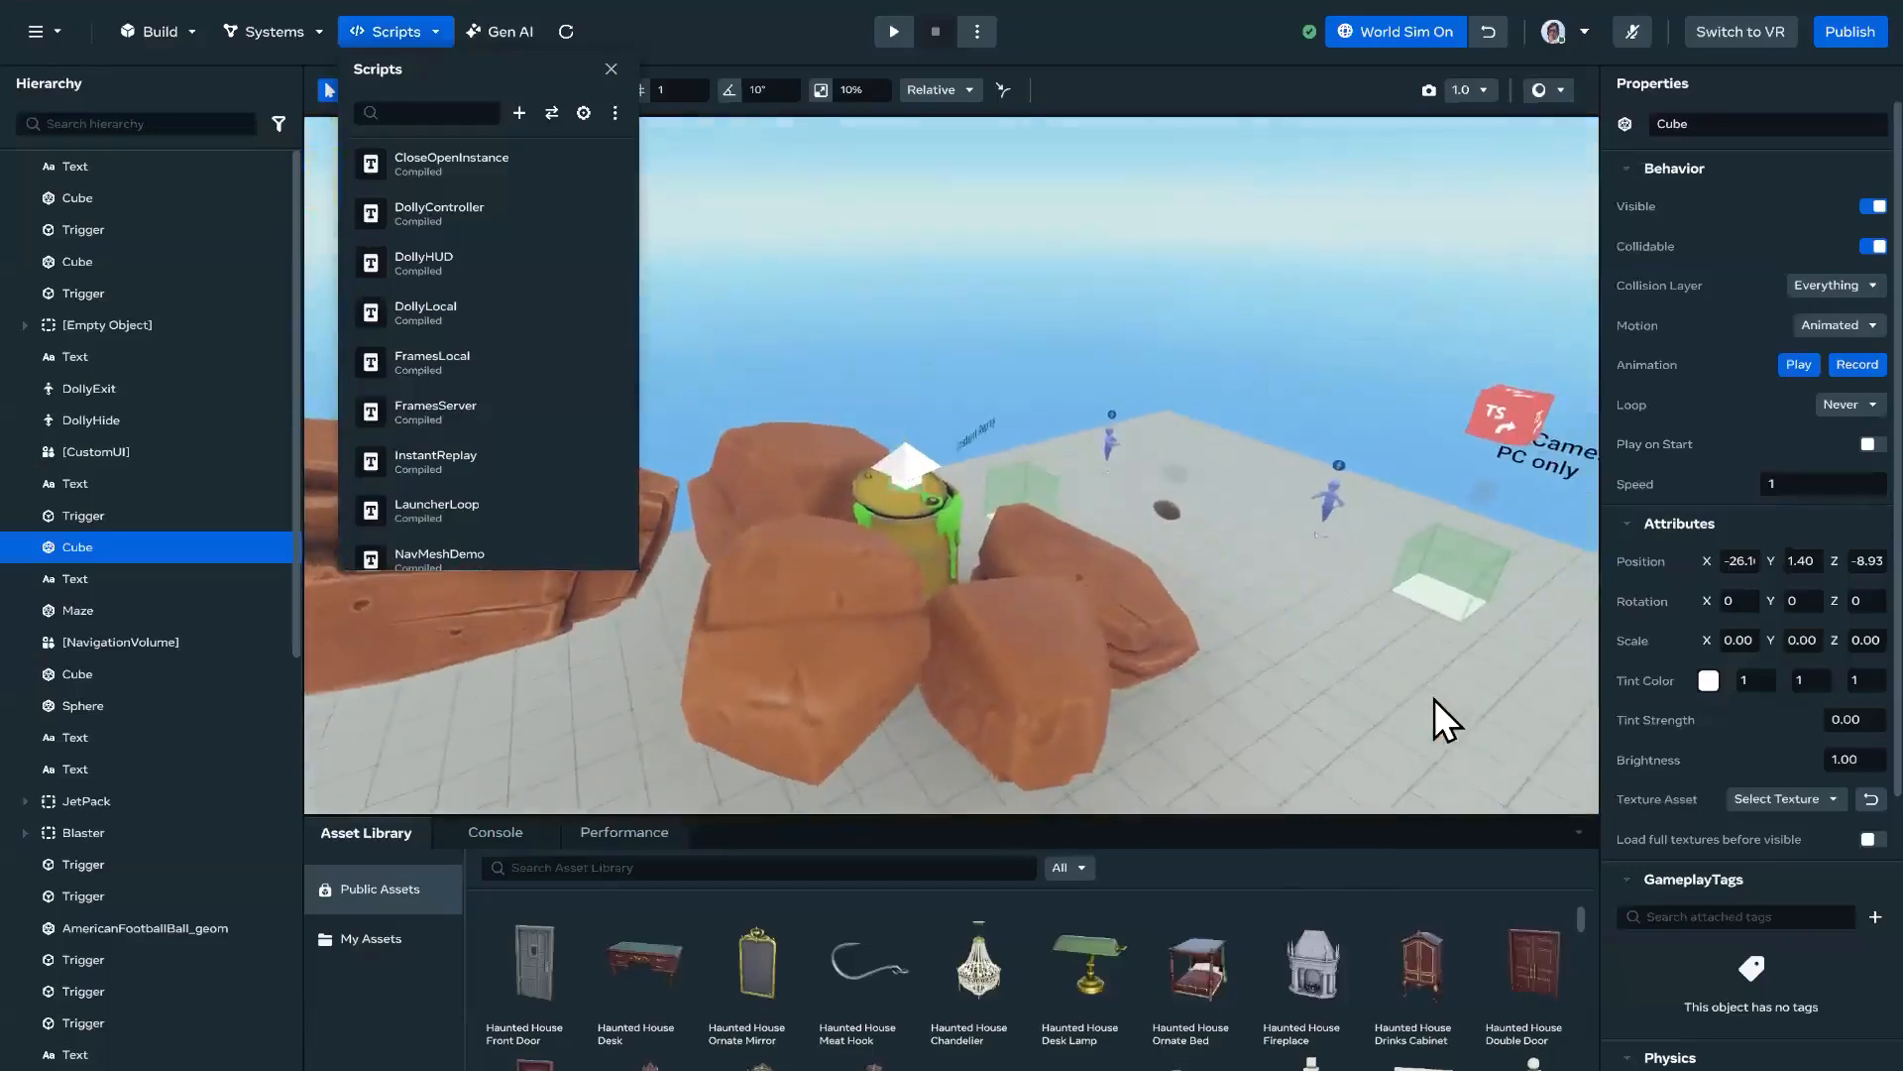
Step: Close the Scripts list and look over the Instant Replay trigger and the rocks in the world
{"action": "right_click_drag", "start_coordinate": [1436, 699], "coordinate": [1495, 741]}
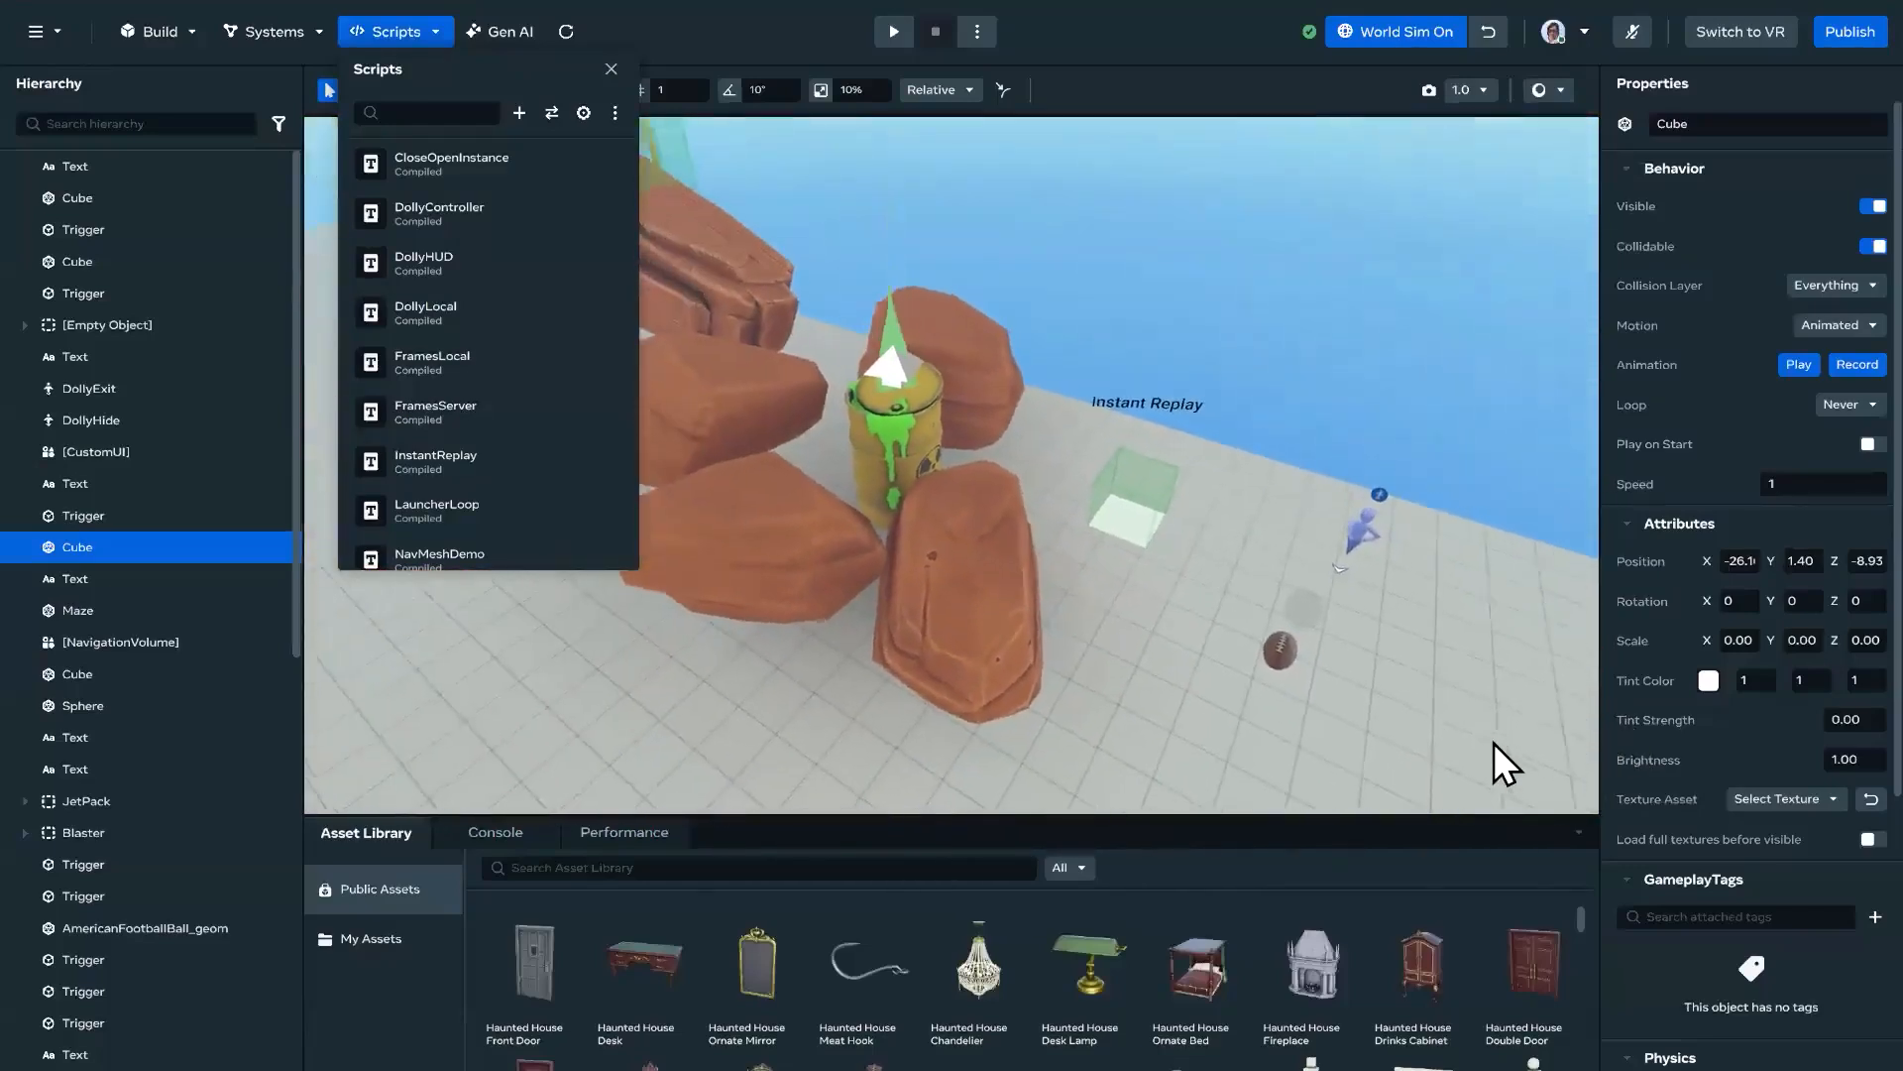
{"action": "left_click", "coordinate": [610, 70]}
{"action": "right_click_drag", "start_coordinate": [1164, 516], "coordinate": [1197, 433]}
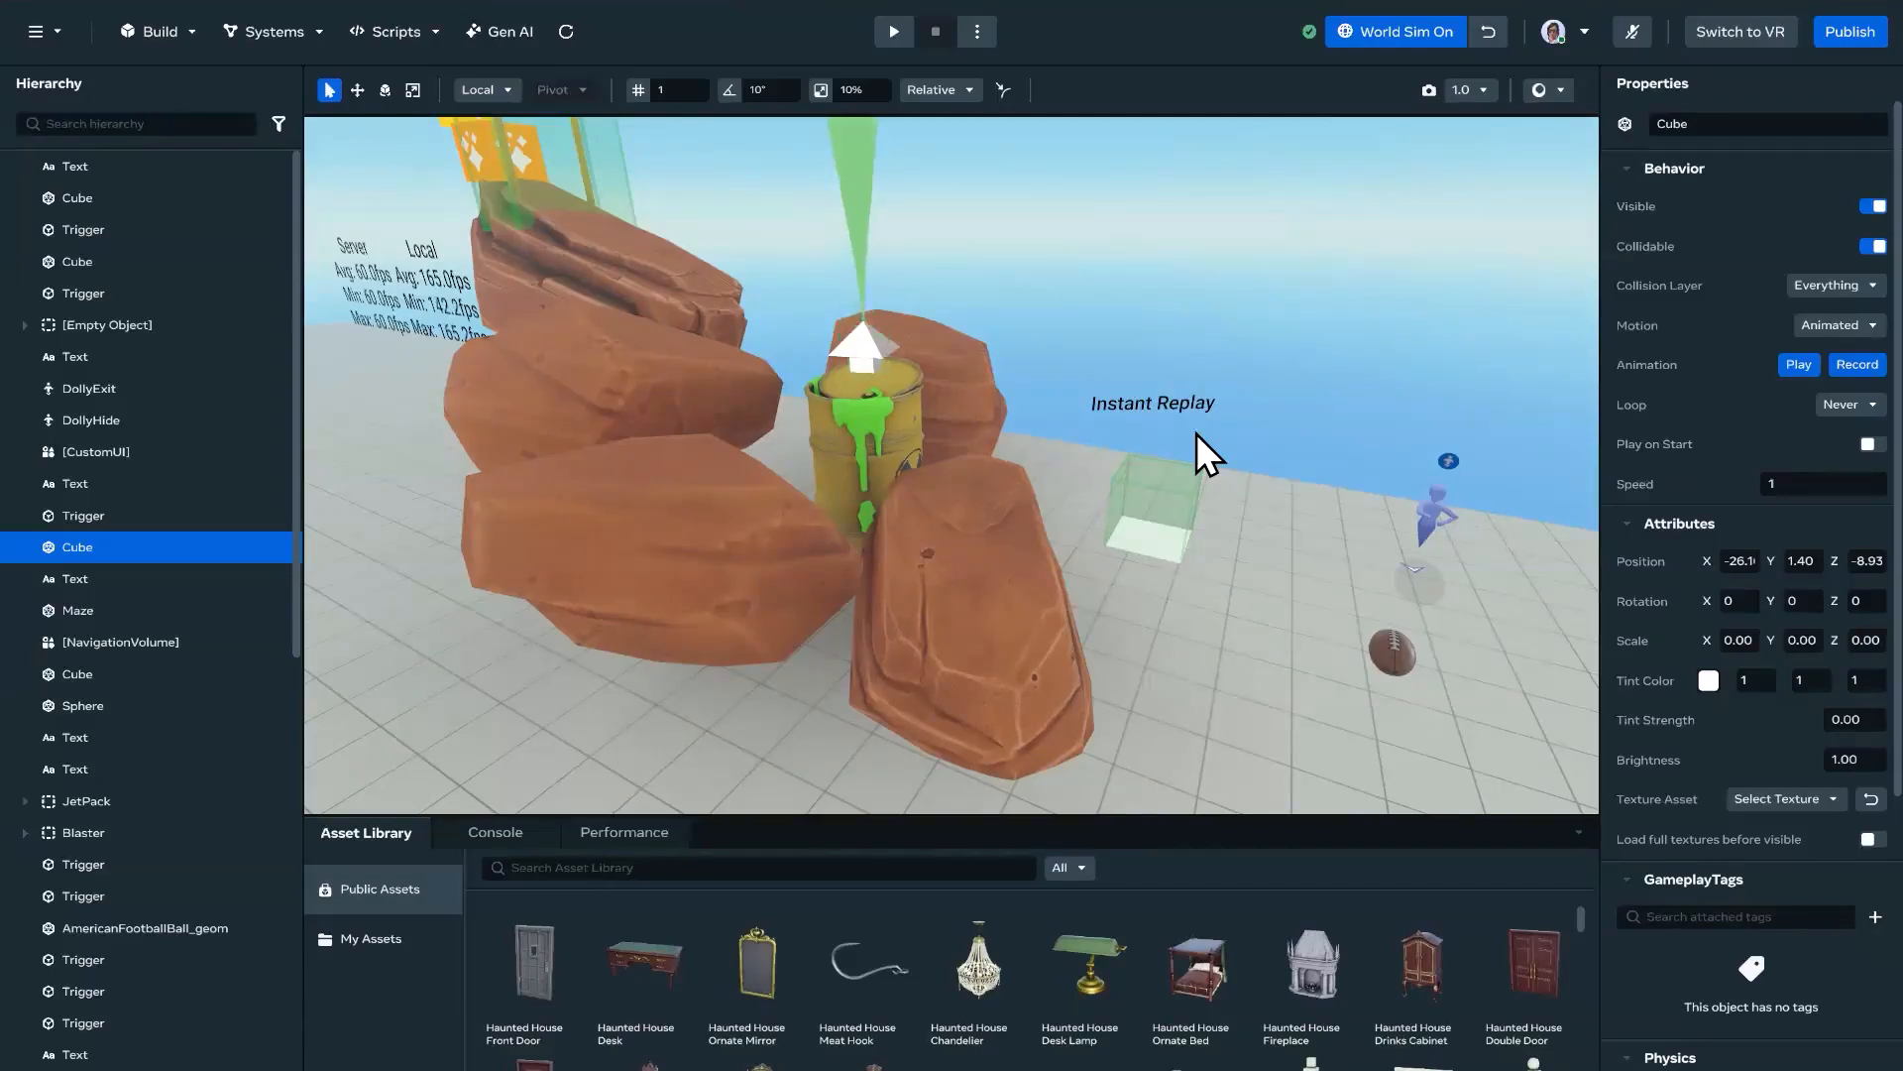
Step: Reset the world simulation and bring the Server and Local frame-rate texts into view
{"action": "key", "text": "s"}
{"action": "right_click_drag", "start_coordinate": [1192, 492], "coordinate": [1430, 413]}
{"action": "key", "text": "a"}
{"action": "key", "text": "d"}
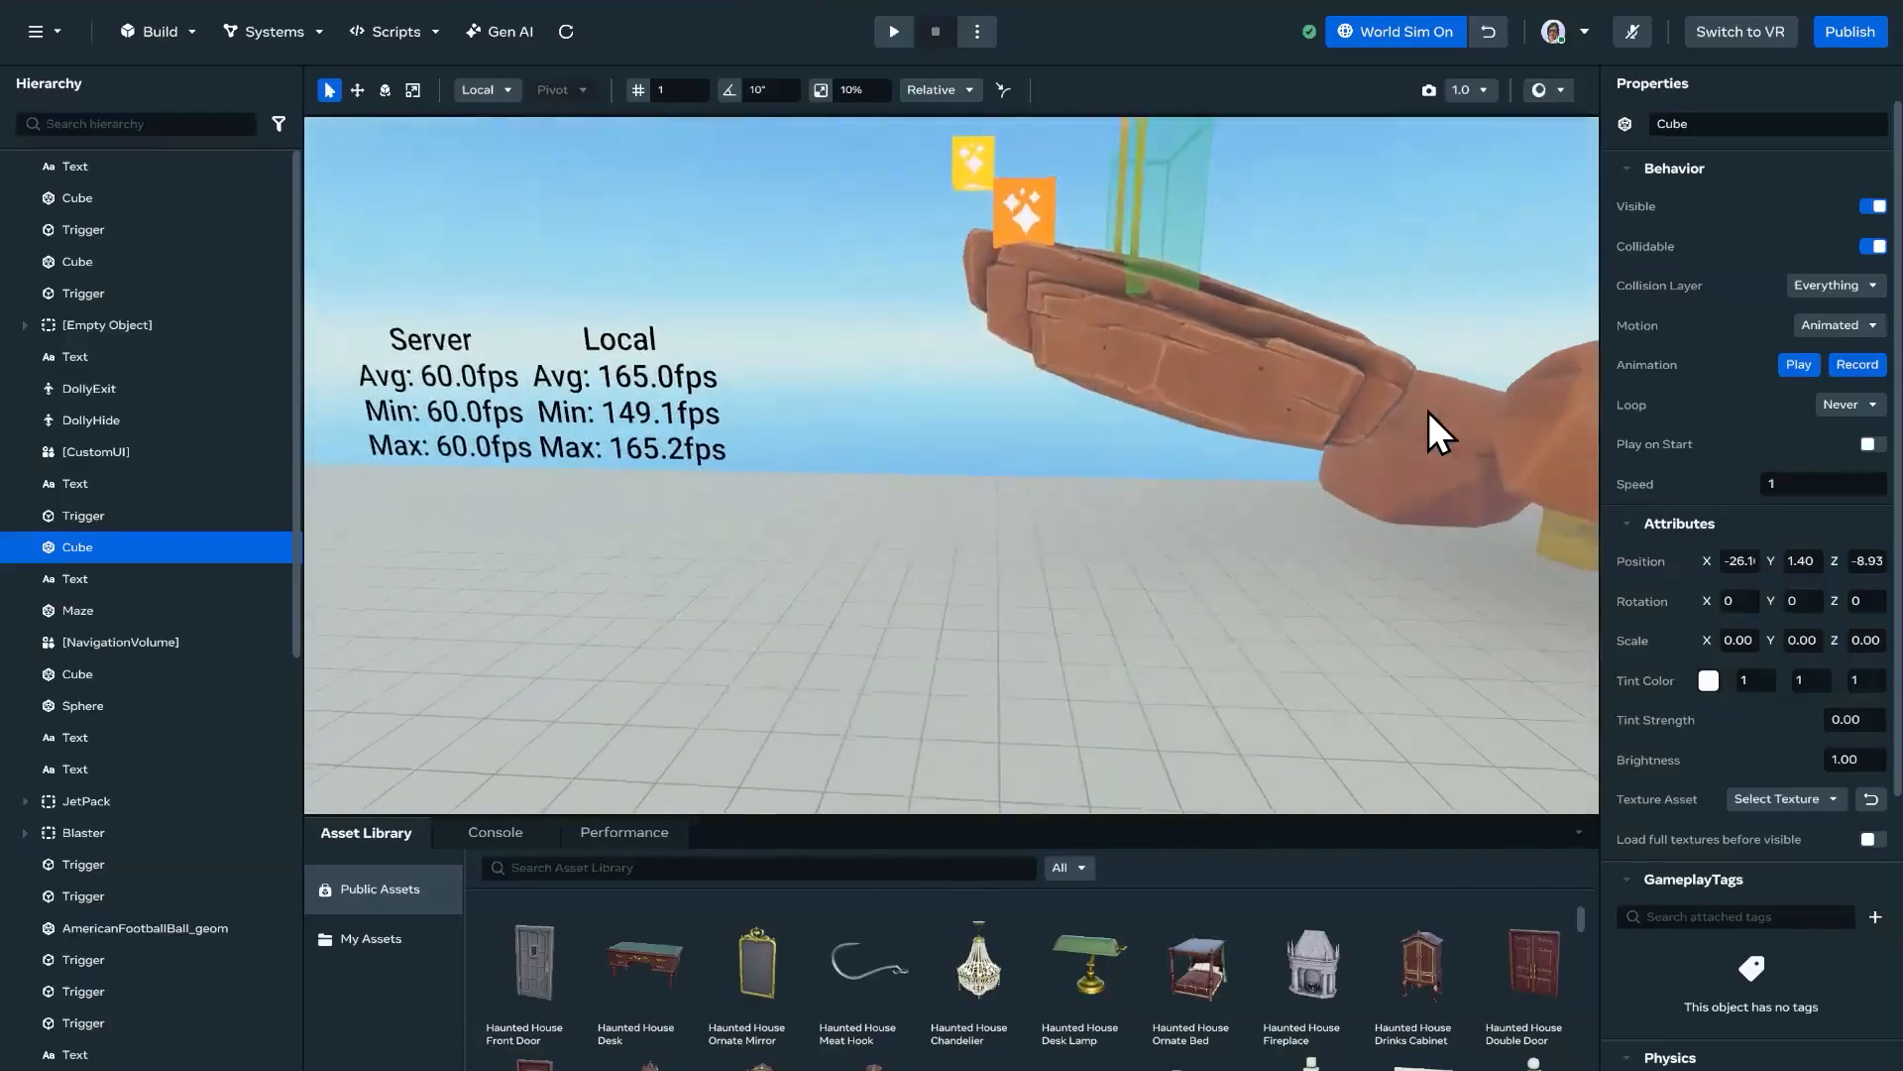
{"action": "left_click", "coordinate": [1489, 31]}
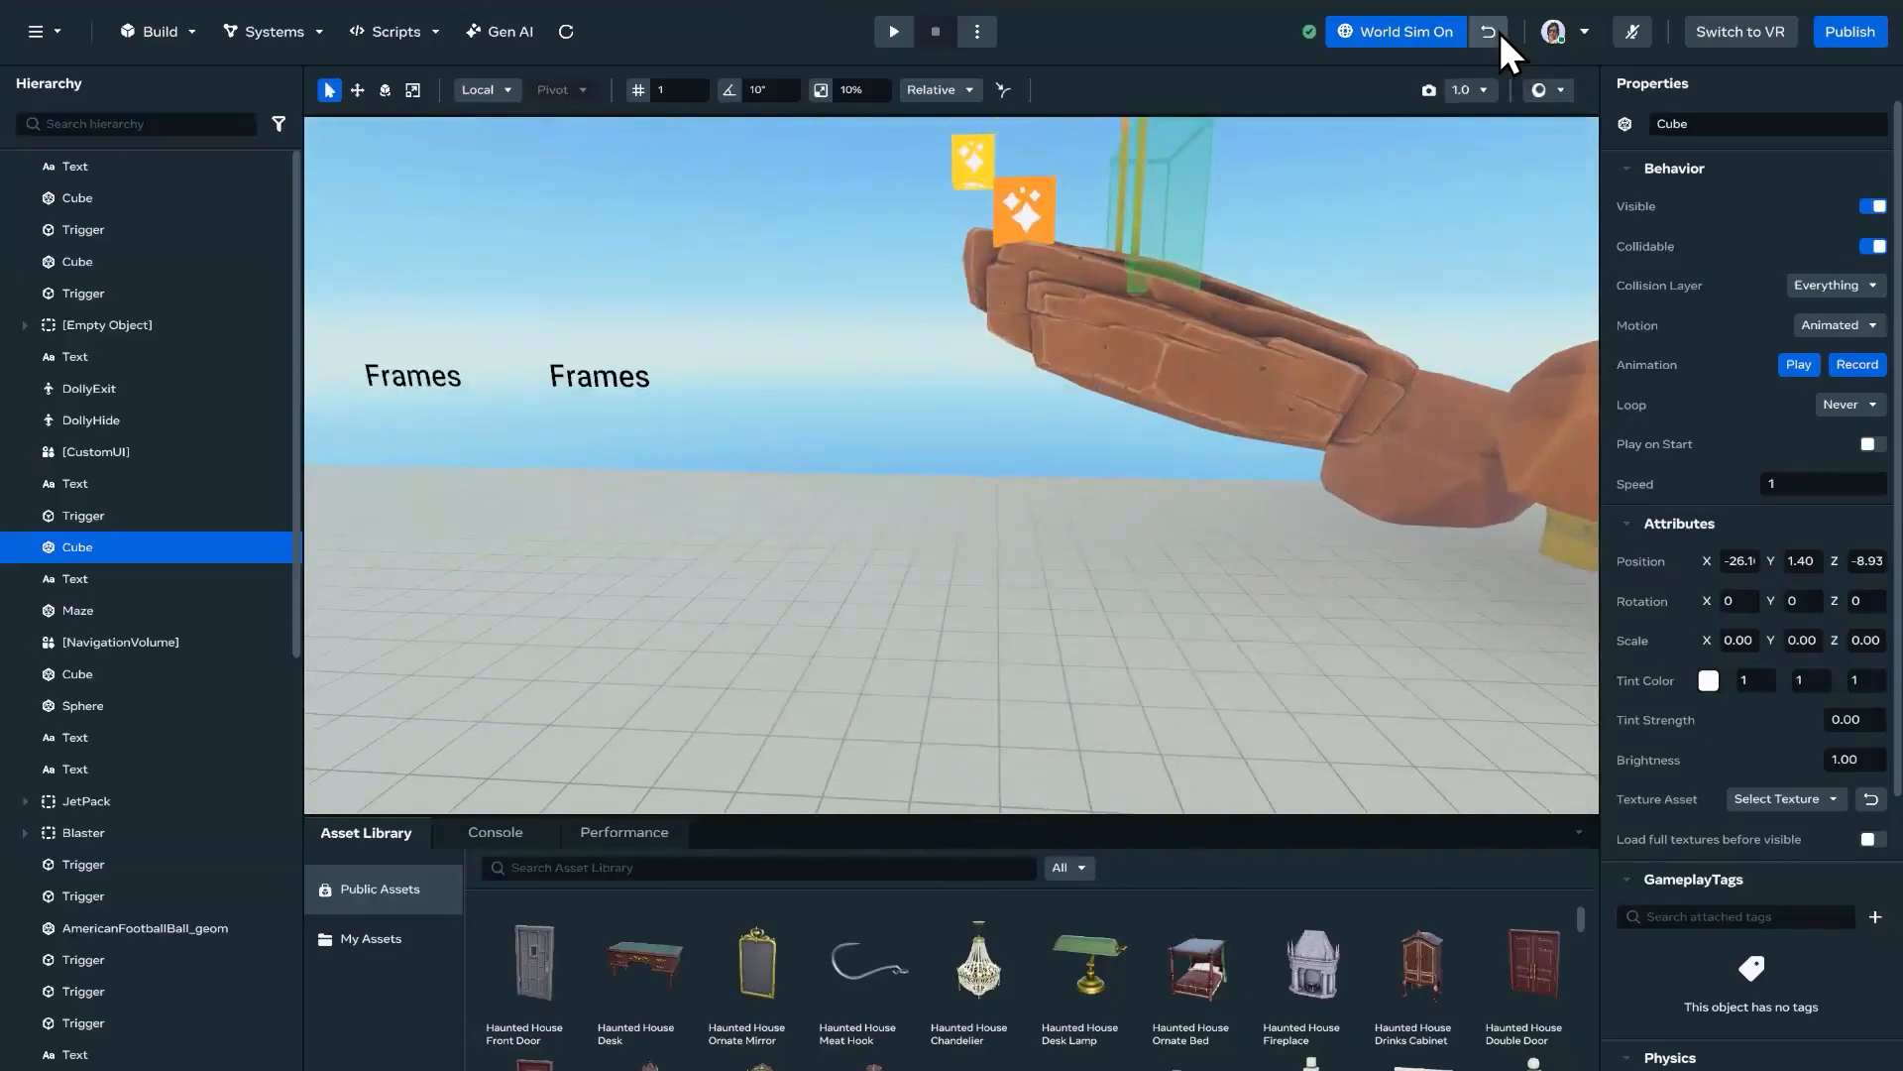
{"action": "right_click_drag", "start_coordinate": [919, 467], "coordinate": [1032, 460]}
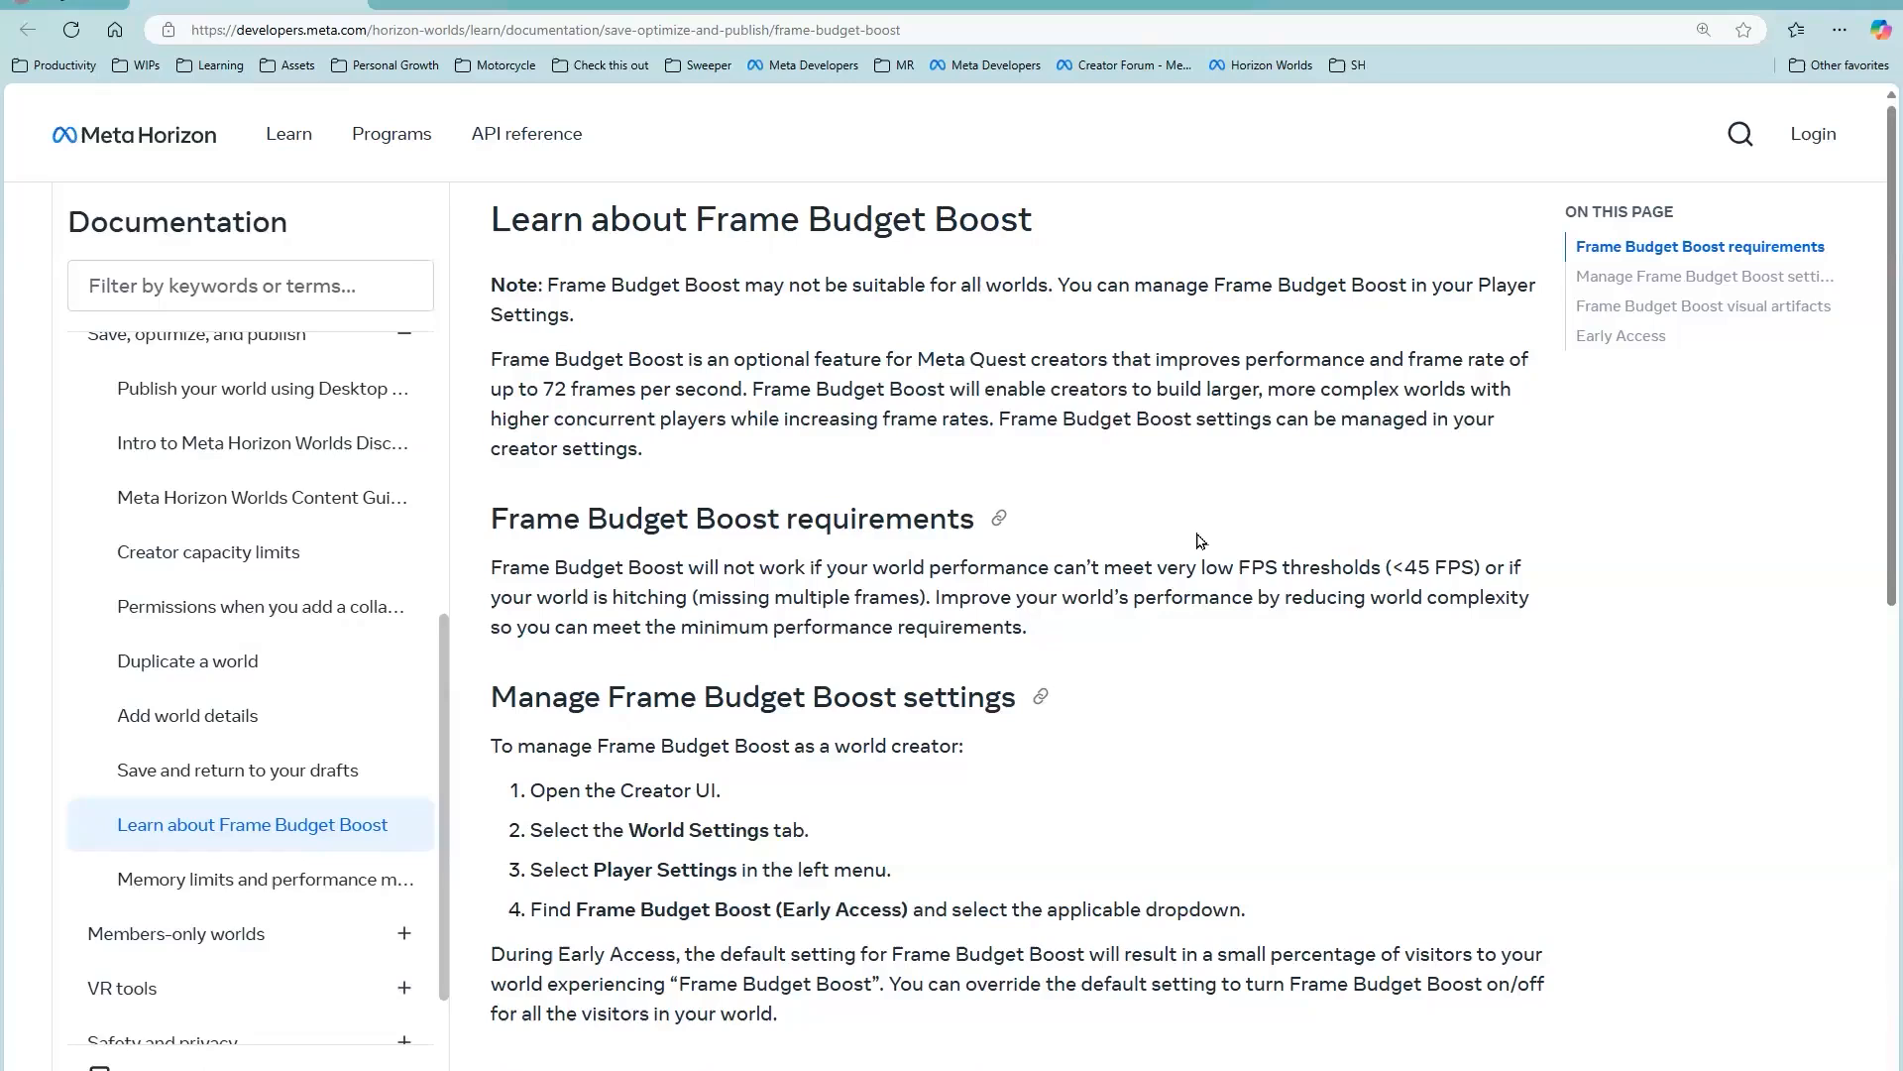
Step: Highlight 'Frame Budget Boost' in the title of its documentation page in the browser
{"action": "left_click_drag", "start_coordinate": [712, 218], "coordinate": [1026, 233]}
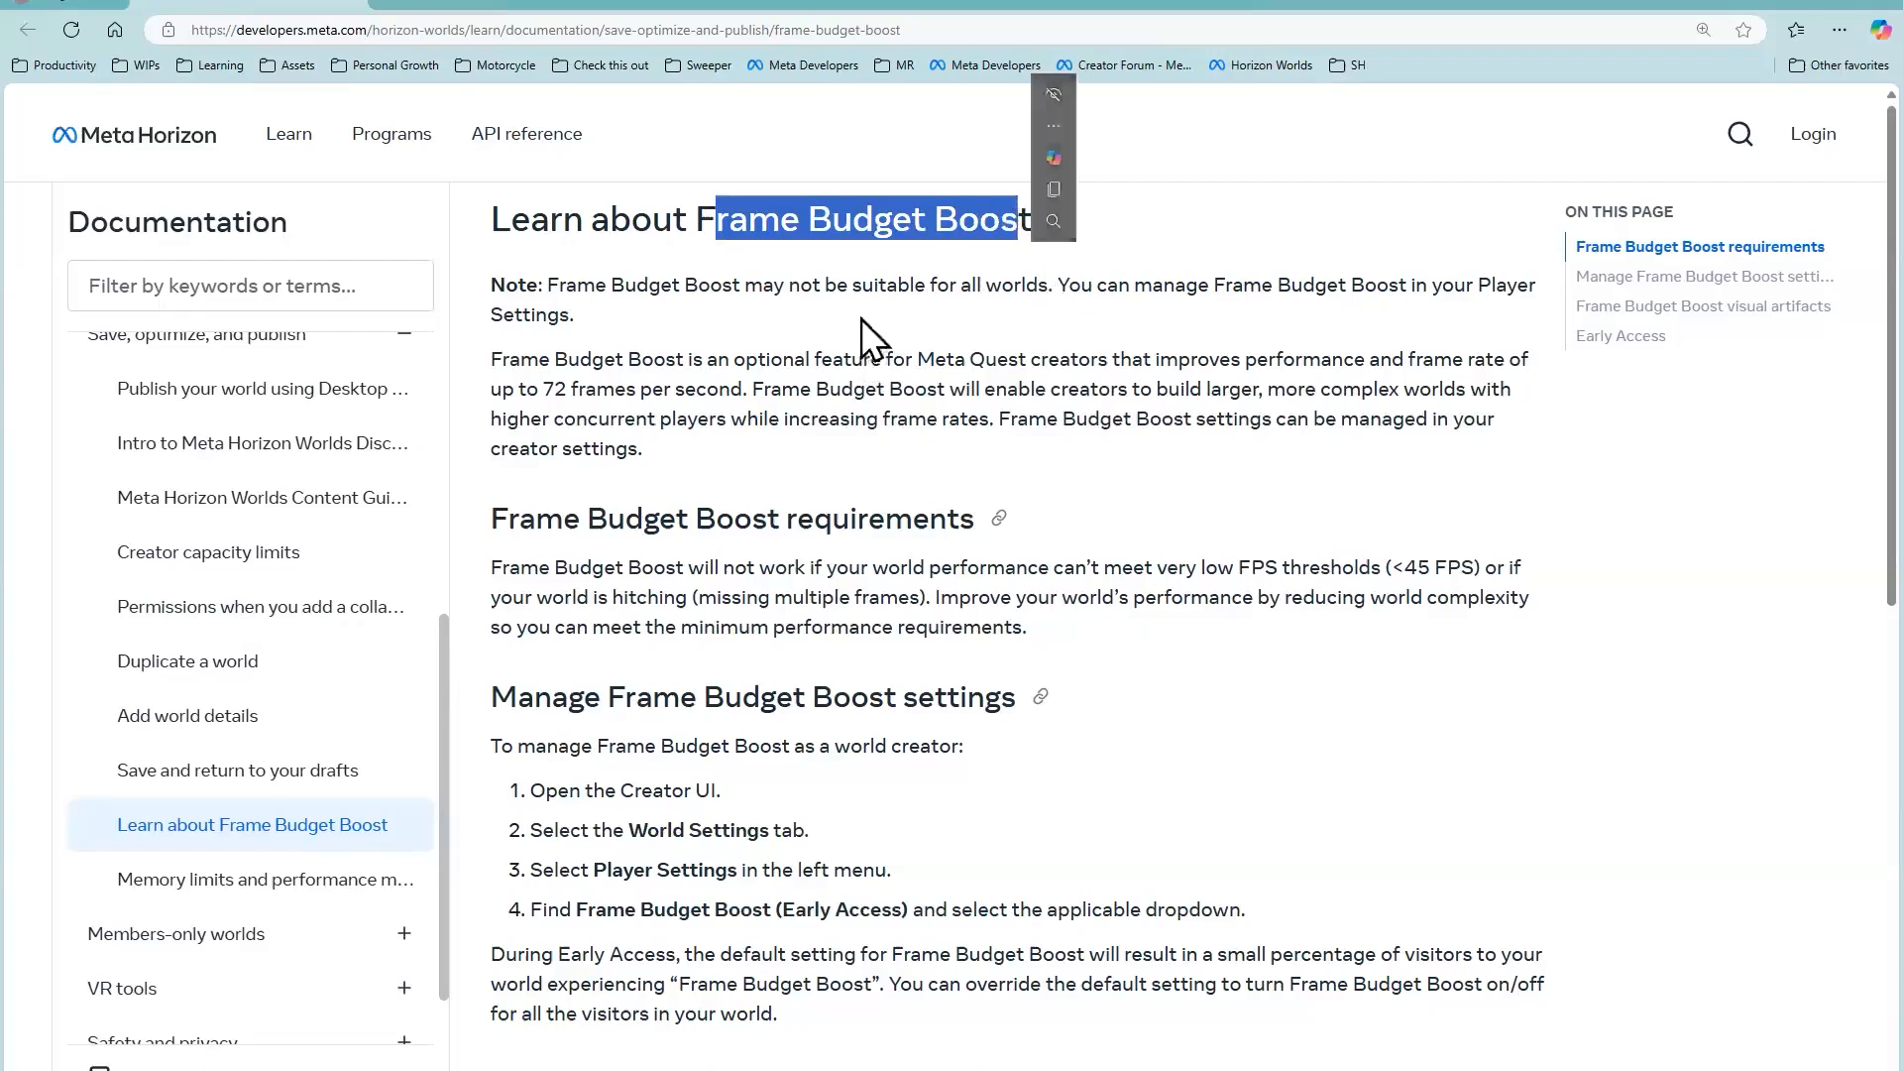
{"action": "left_click", "coordinate": [758, 233]}
Step: Switch to the Horizon Worlds desktop editor and find the Frame Budget Boost (Early Access) option in the Player Settings
{"action": "mouse_move", "coordinate": [1218, 1068]}
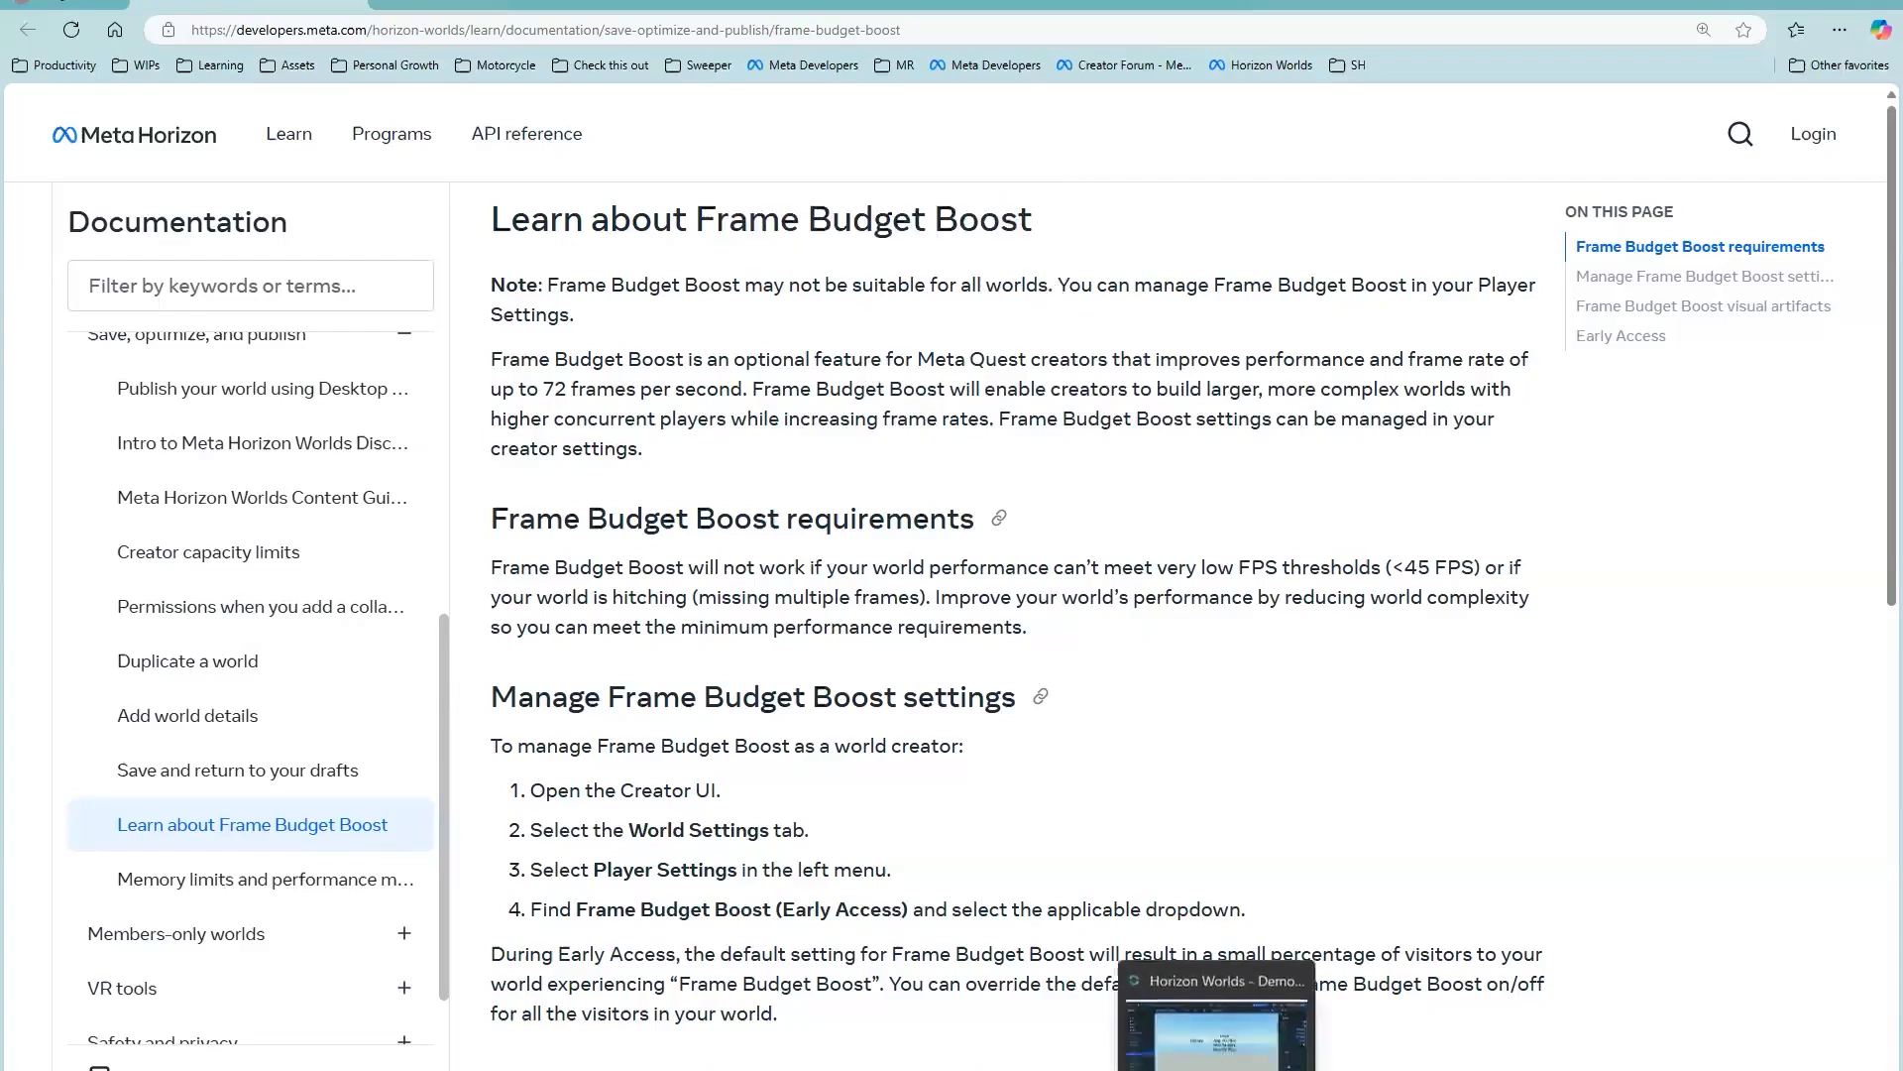
{"action": "left_click", "coordinate": [1140, 1031]}
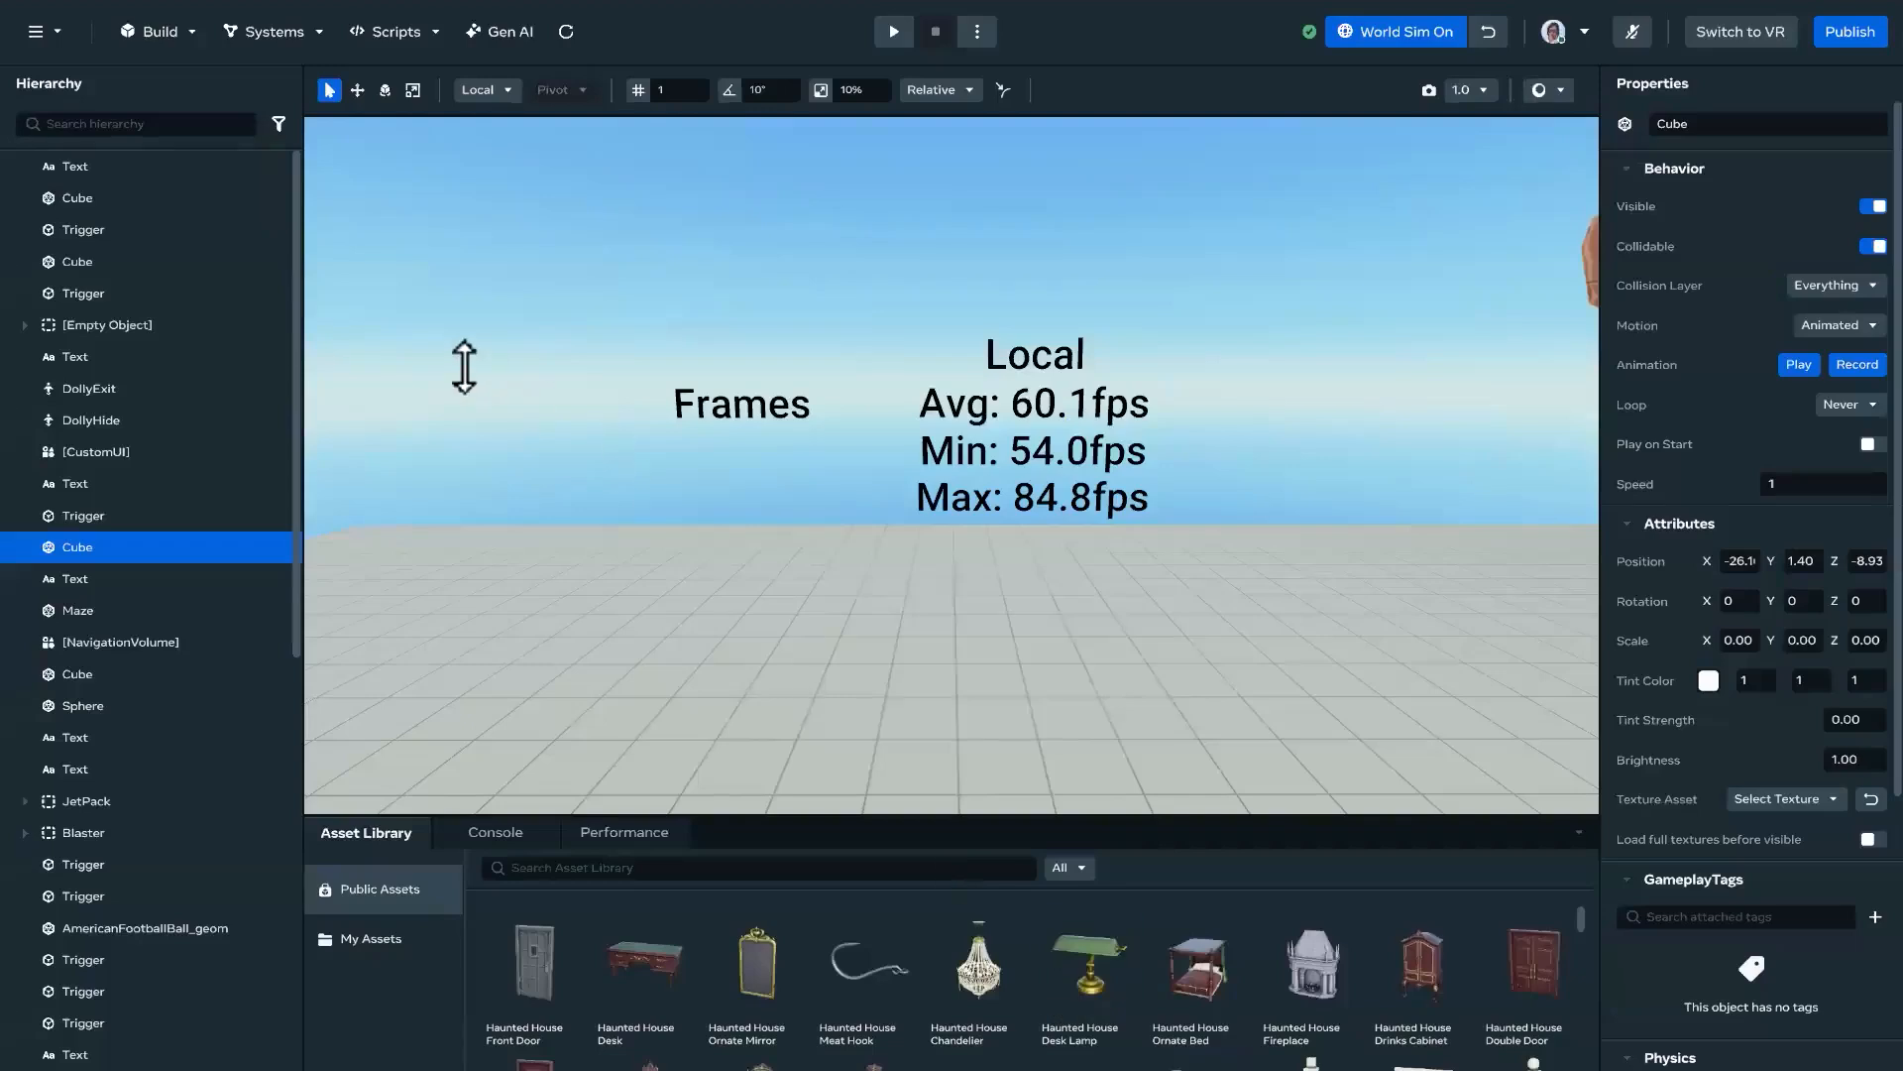
{"action": "left_click", "coordinate": [59, 30]}
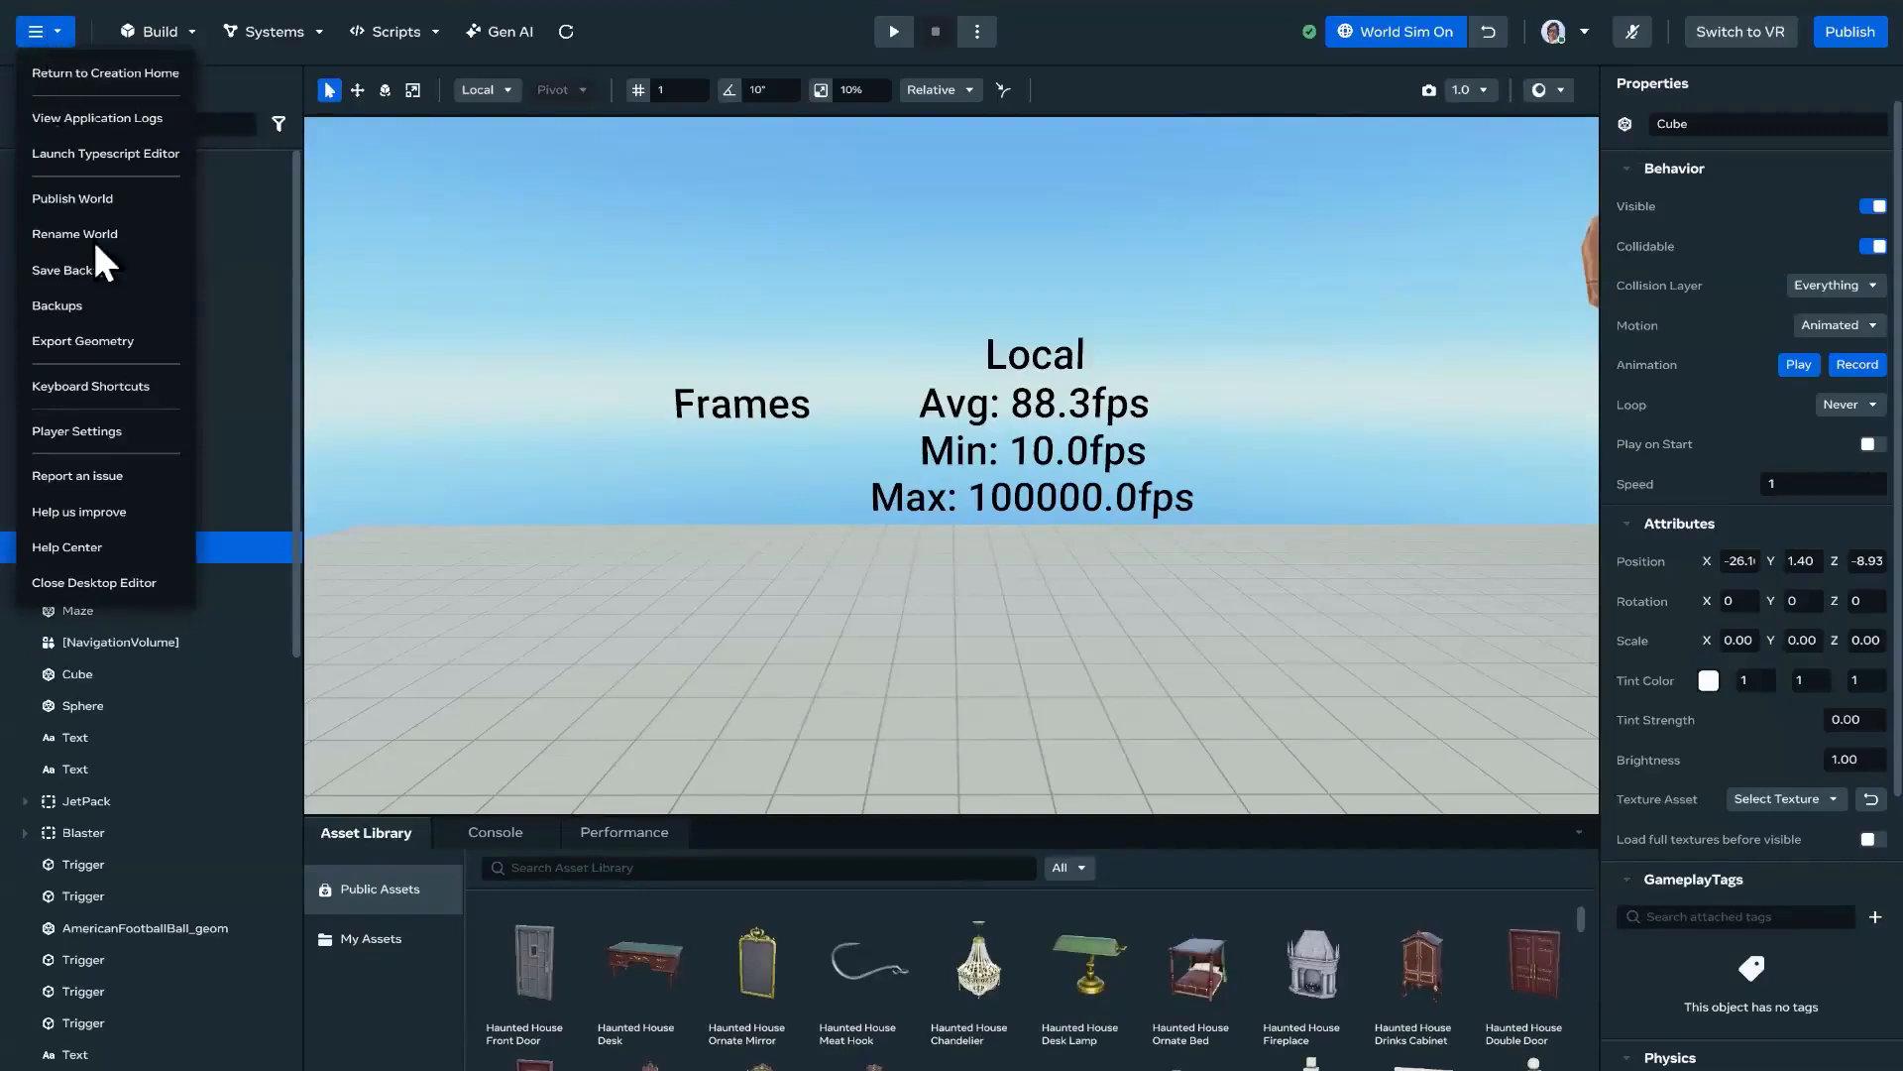
{"action": "left_click", "coordinate": [115, 433]}
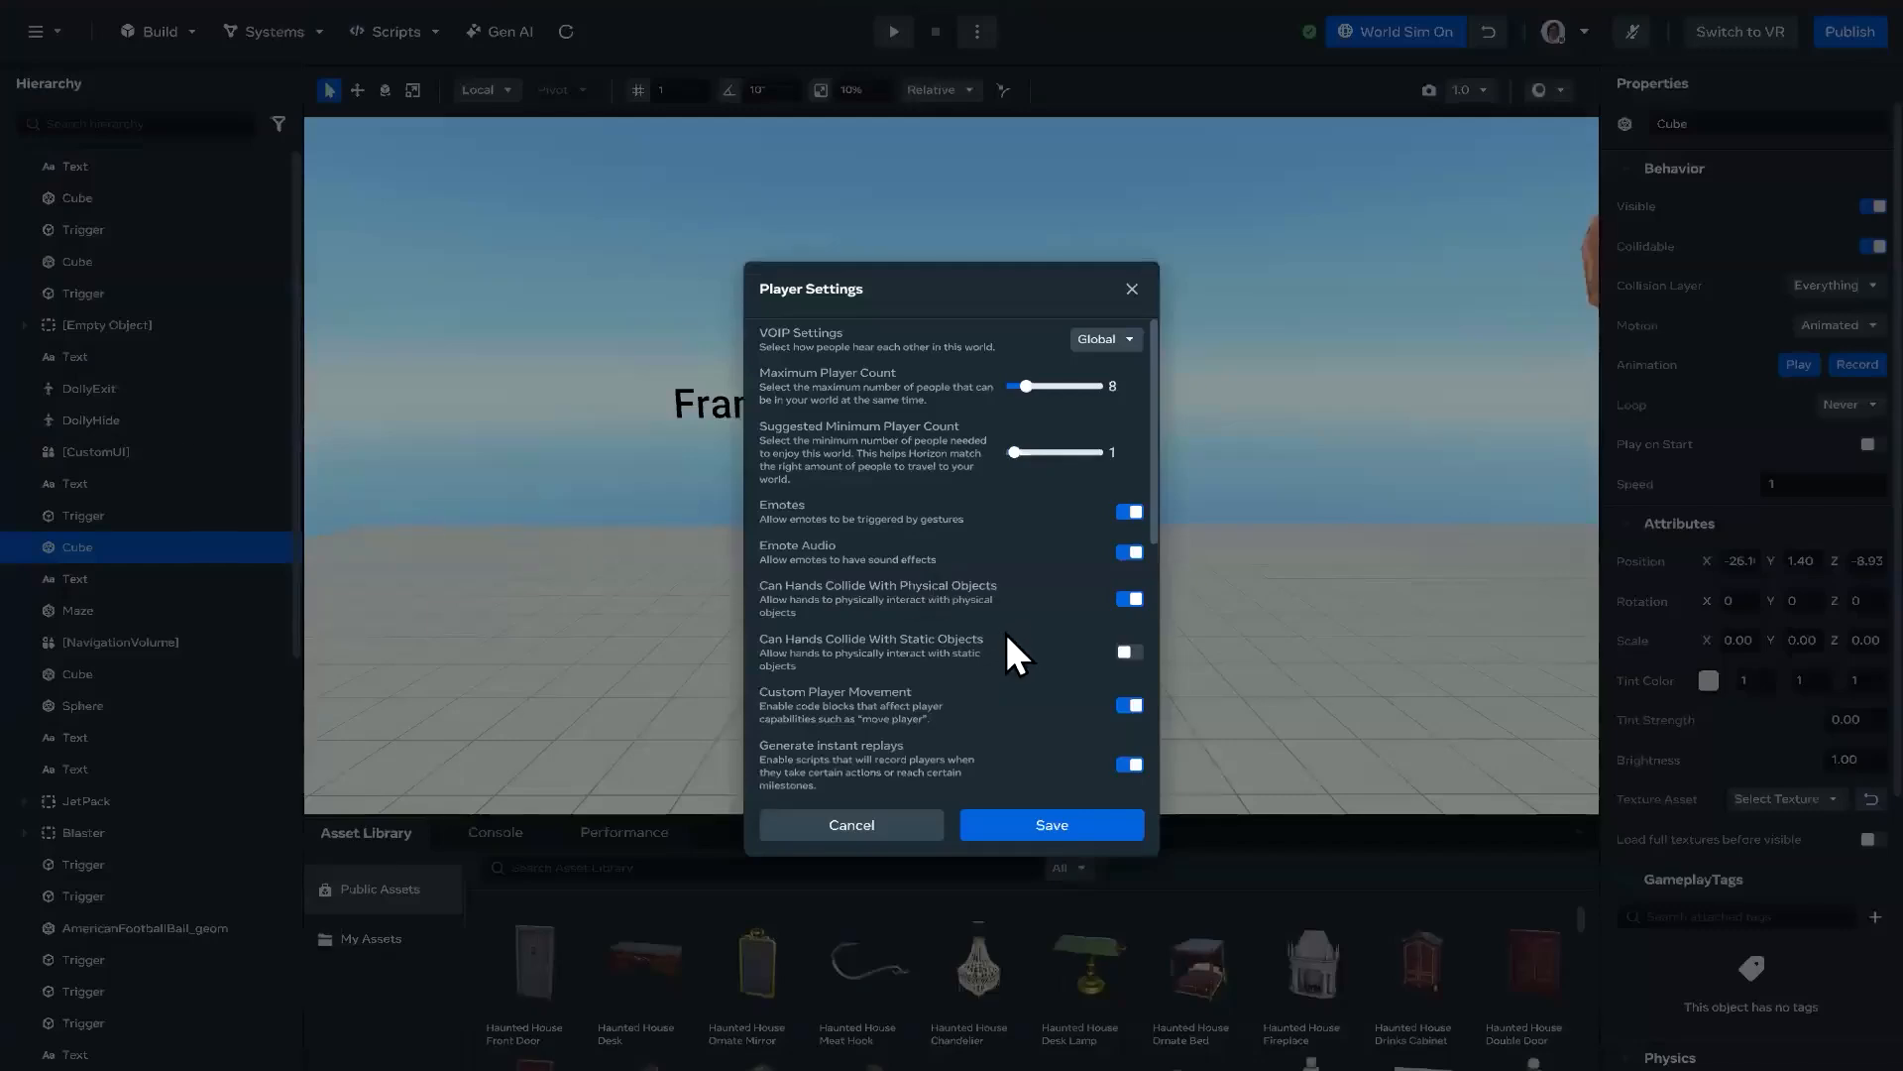
{"action": "scroll", "coordinate": [1007, 639], "scroll_direction": "down", "scroll_amount": 3}
{"action": "scroll", "coordinate": [1007, 641], "scroll_direction": "down", "scroll_amount": 5}
{"action": "scroll", "coordinate": [1008, 640], "scroll_direction": "up", "scroll_amount": 5}
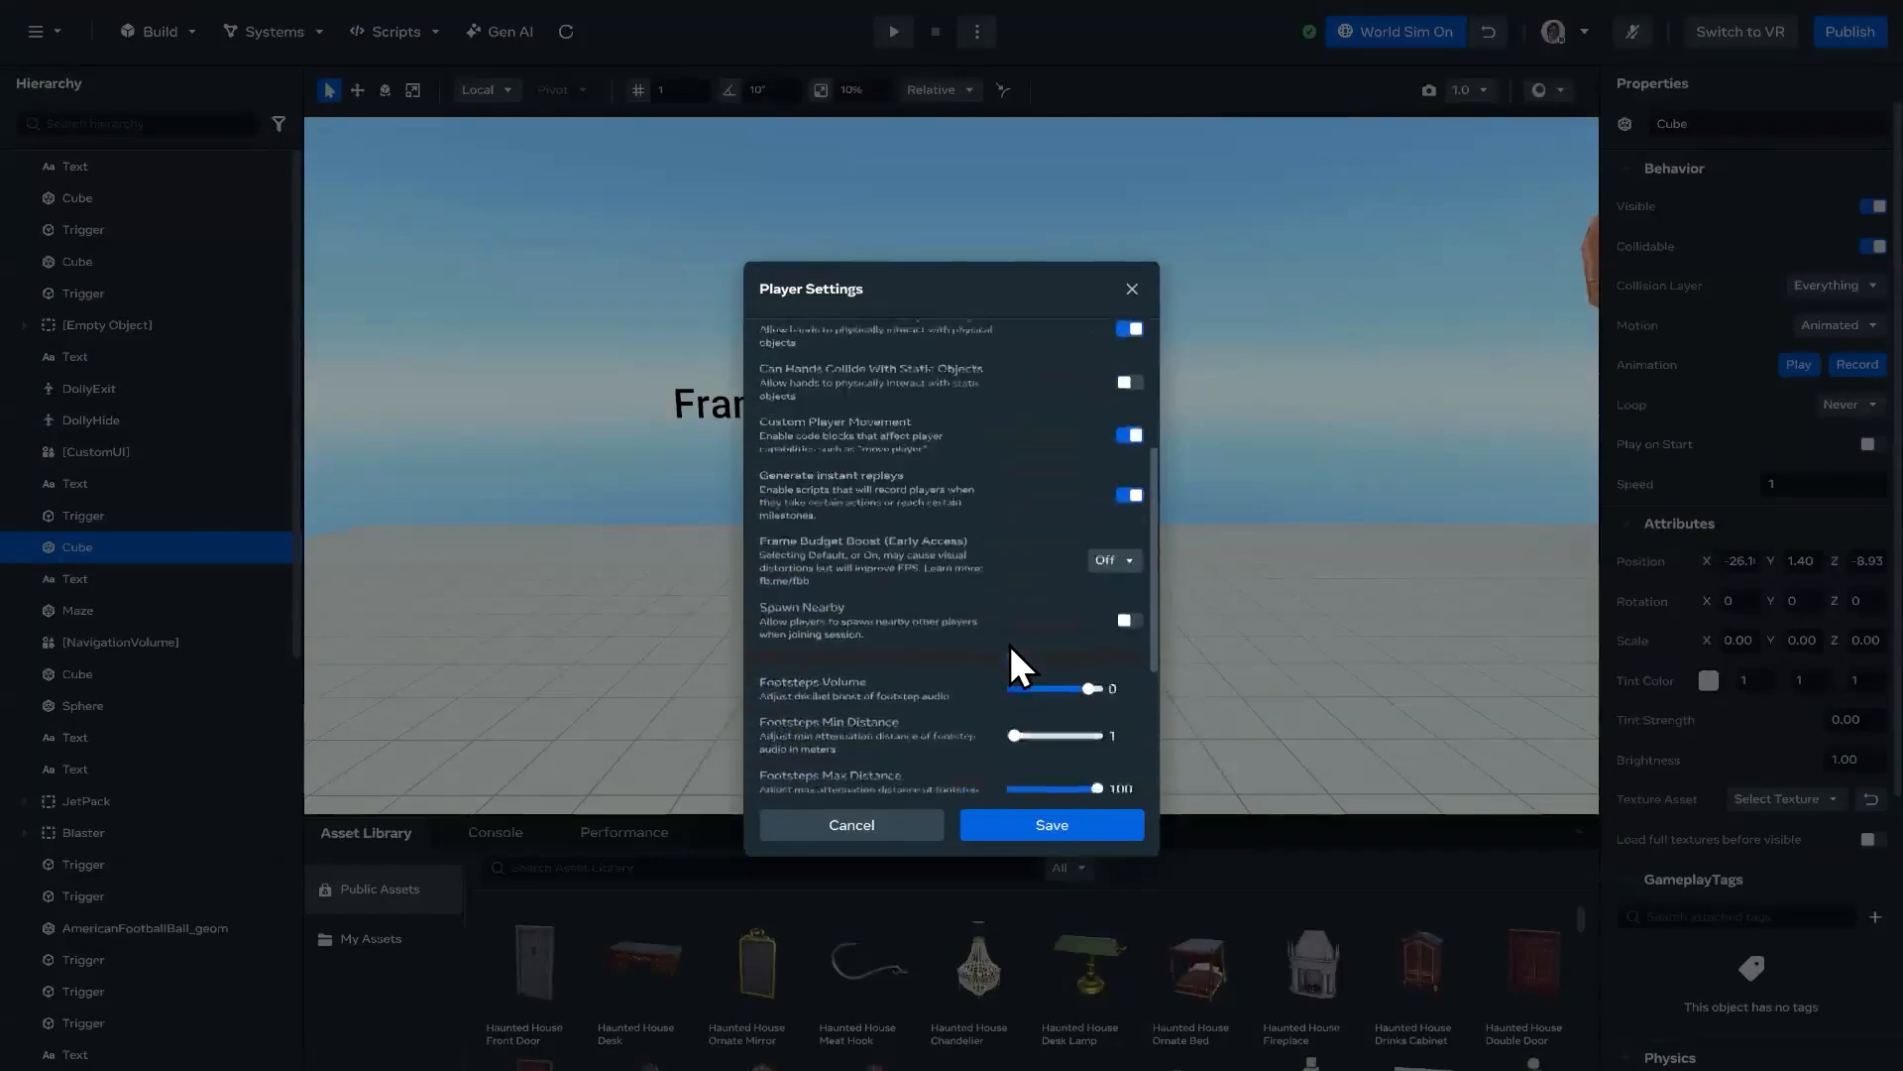
{"action": "scroll", "coordinate": [1008, 640], "scroll_direction": "up", "scroll_amount": 1}
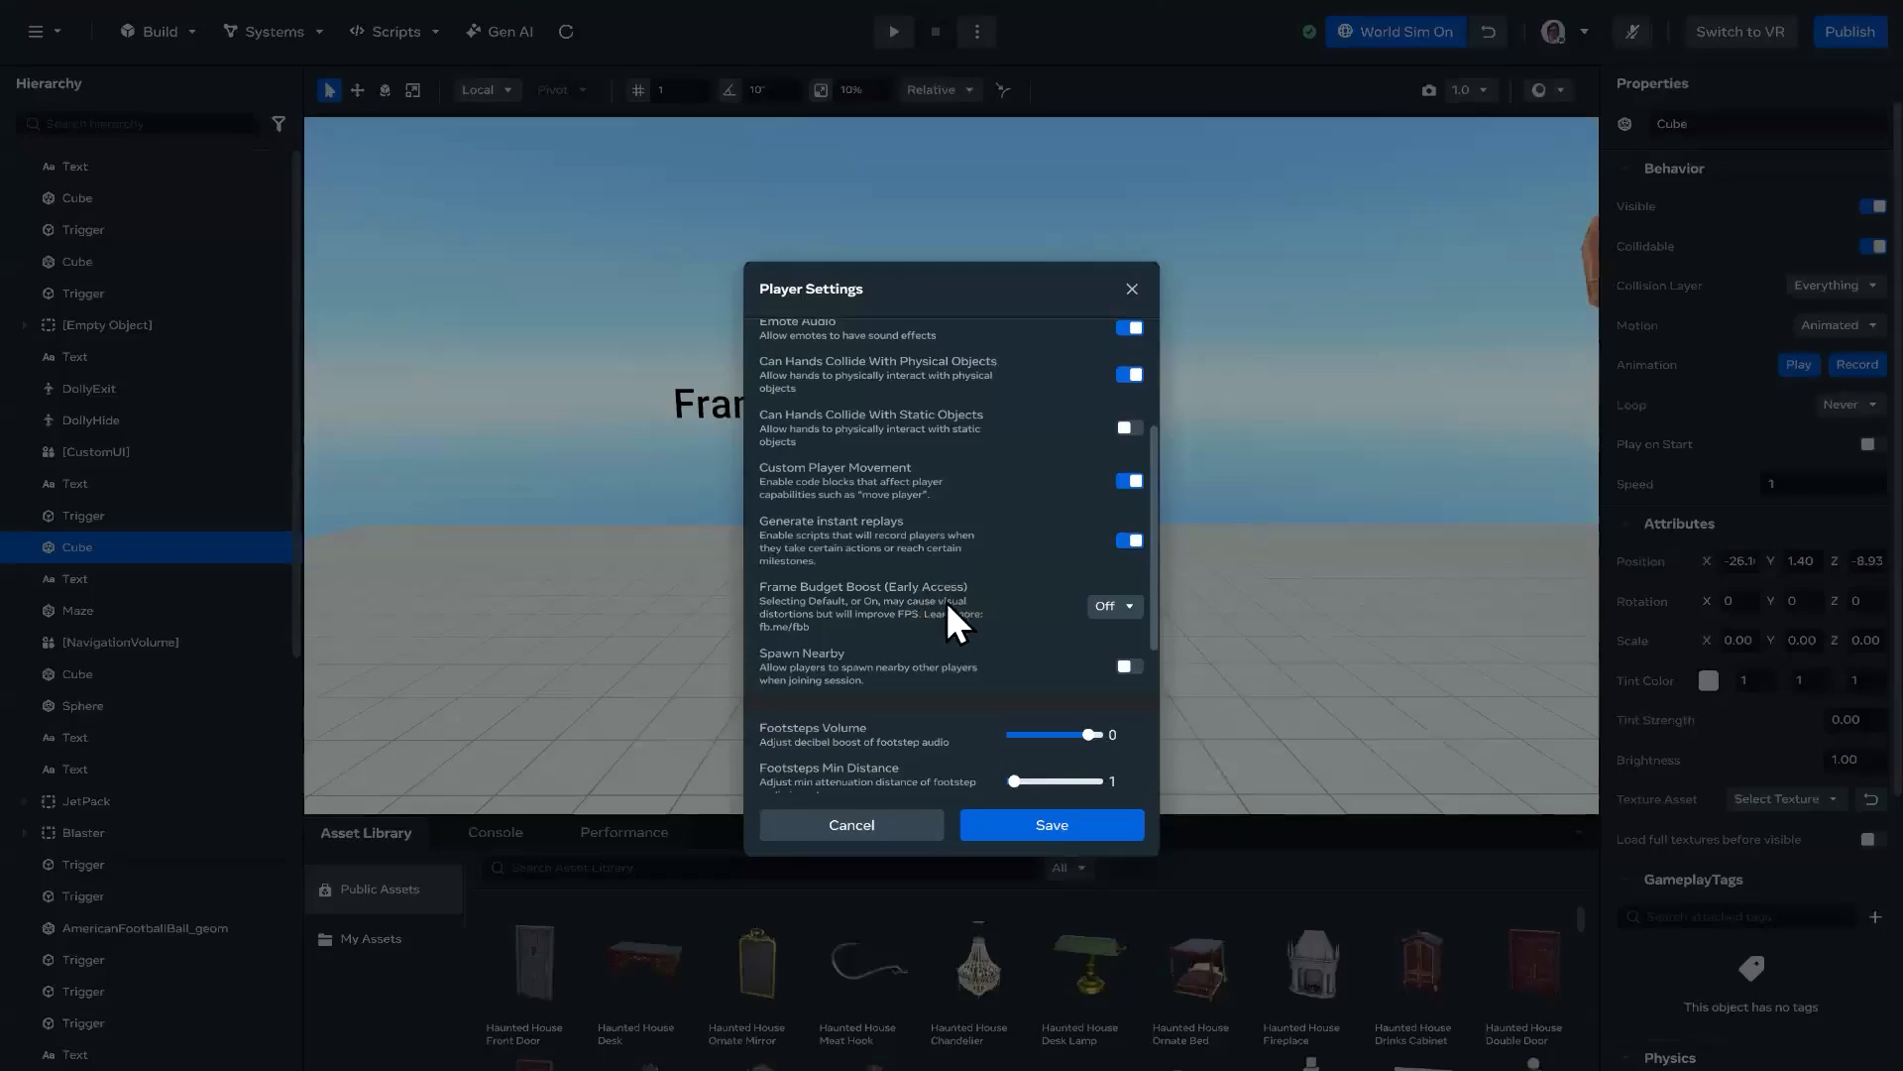
Step: Try the Default and On options for Frame Budget Boost, and leave the Player Settings without saving
{"action": "left_click", "coordinate": [1116, 606]}
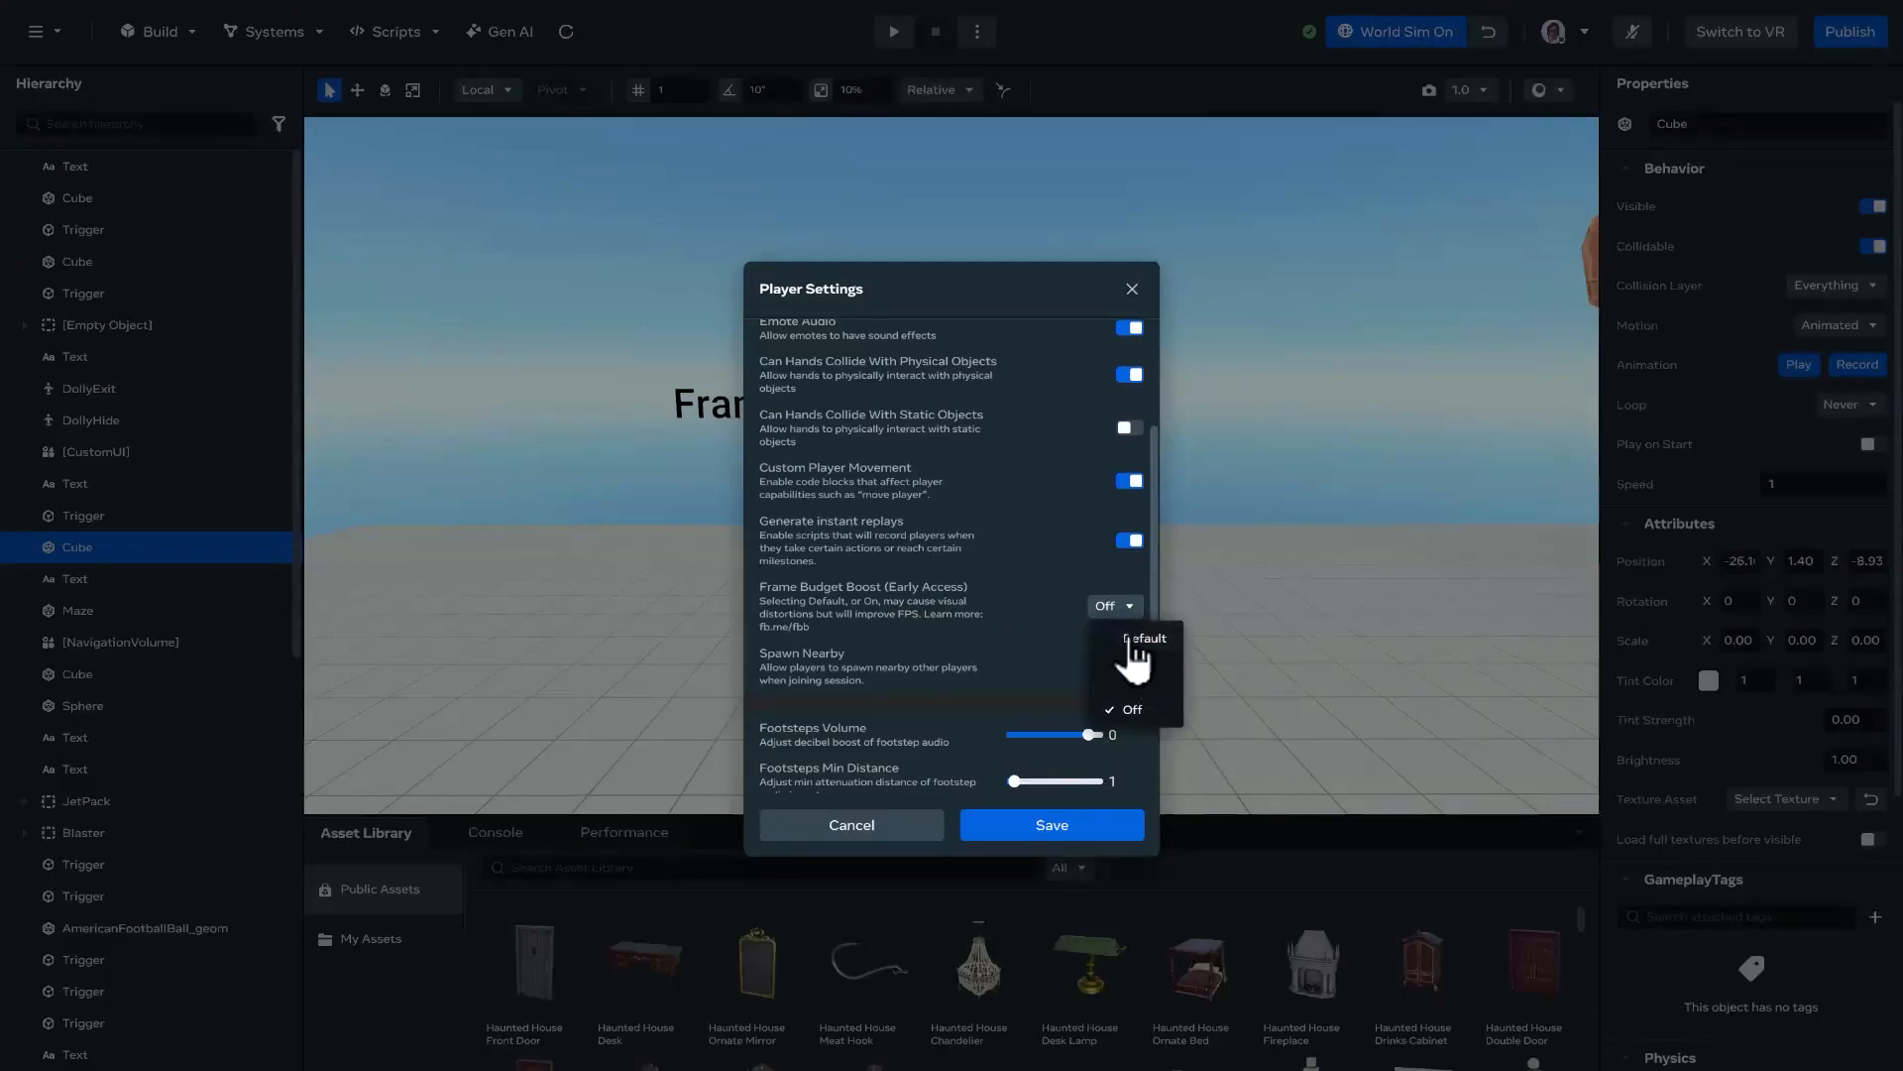
{"action": "left_click", "coordinate": [1133, 640]}
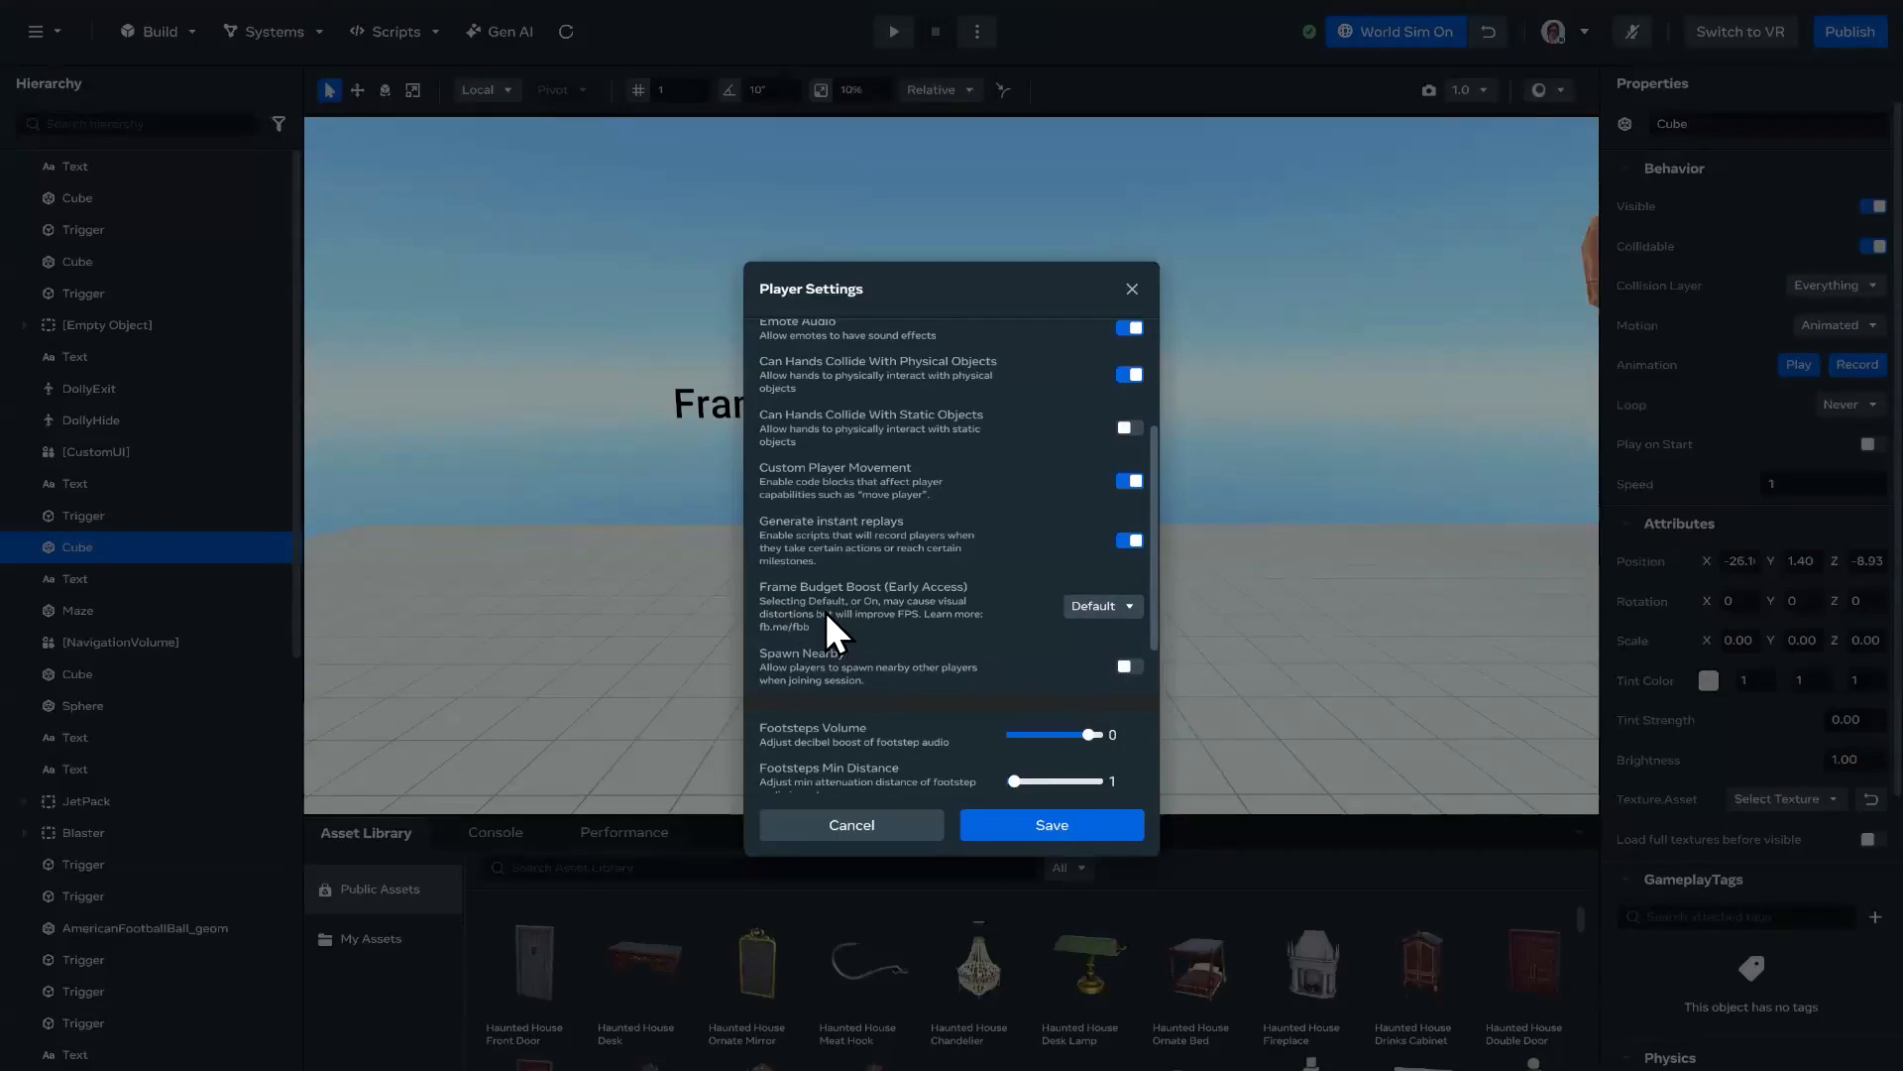
{"action": "left_click", "coordinate": [1098, 609]}
{"action": "left_click", "coordinate": [1127, 672]}
{"action": "scroll", "coordinate": [1160, 585], "scroll_direction": "up", "scroll_amount": 1}
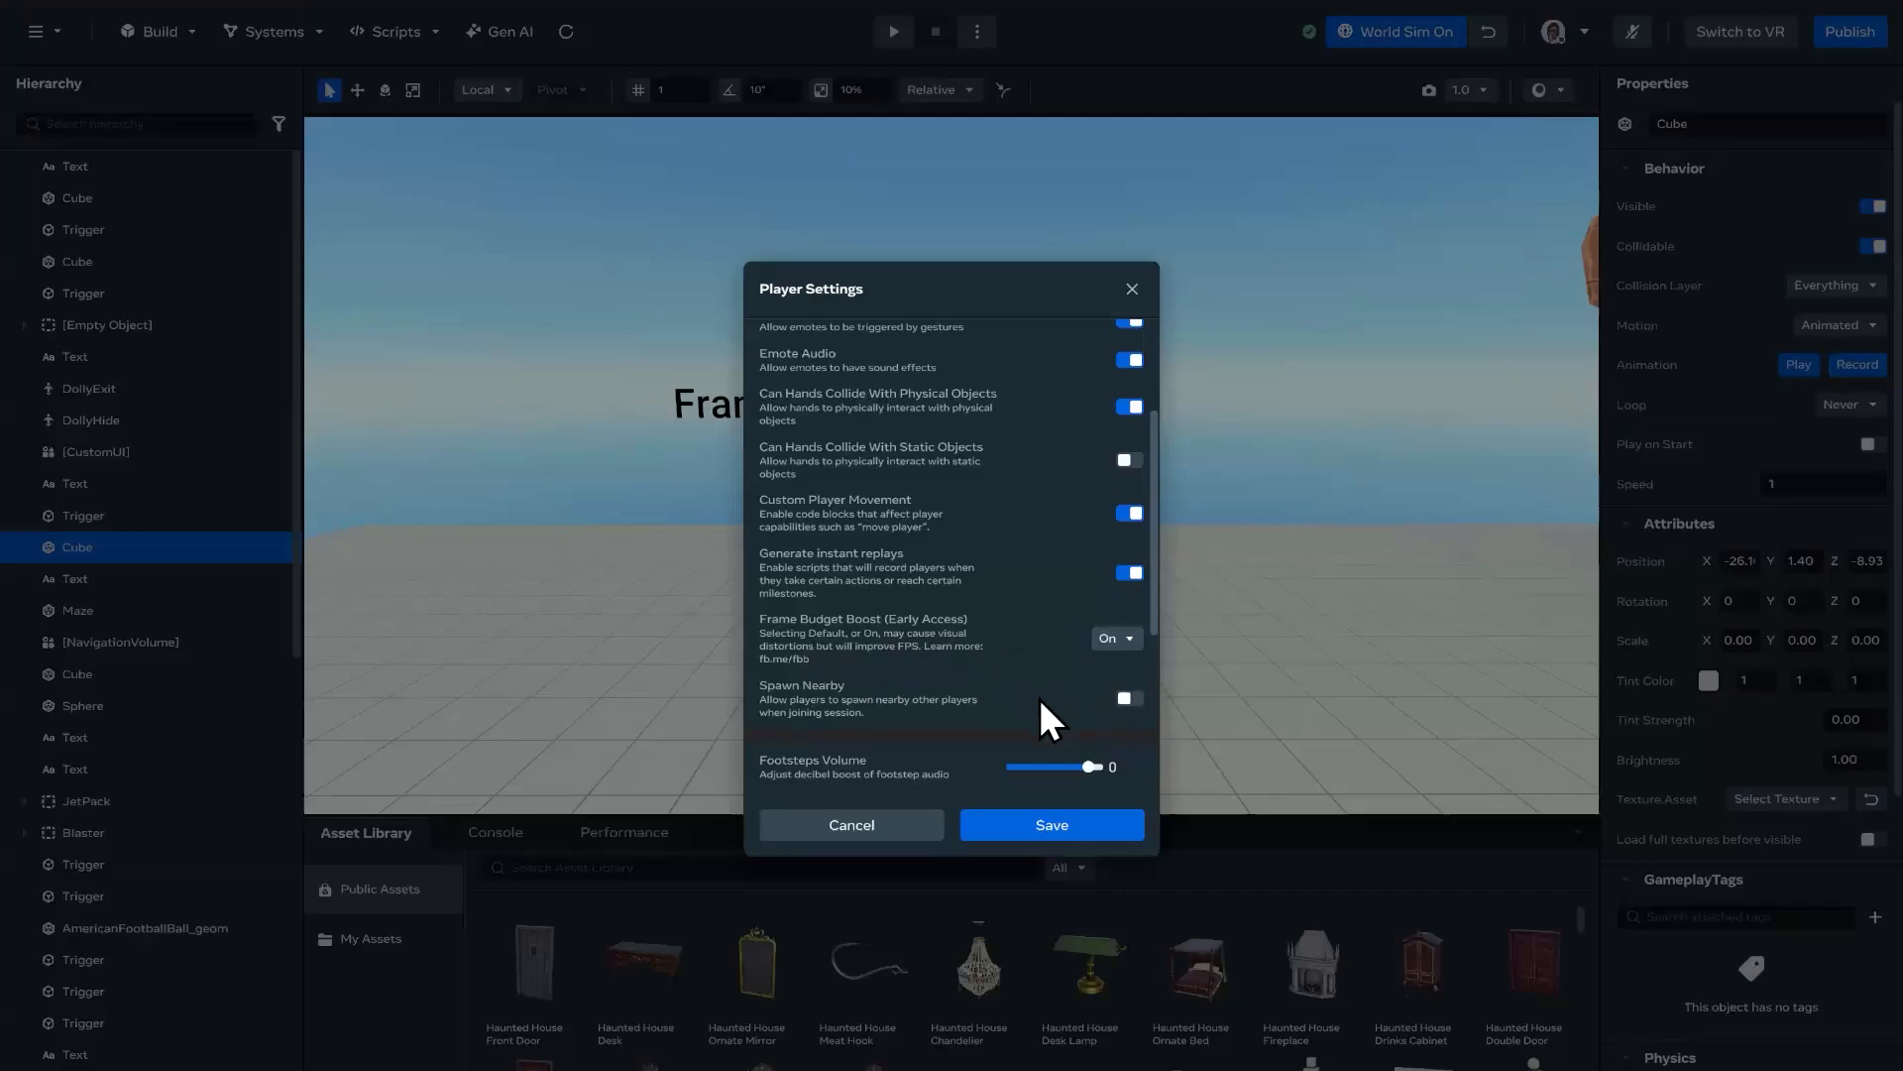
{"action": "left_click", "coordinate": [879, 824]}
{"action": "right_click_drag", "start_coordinate": [1373, 617], "coordinate": [540, 592]}
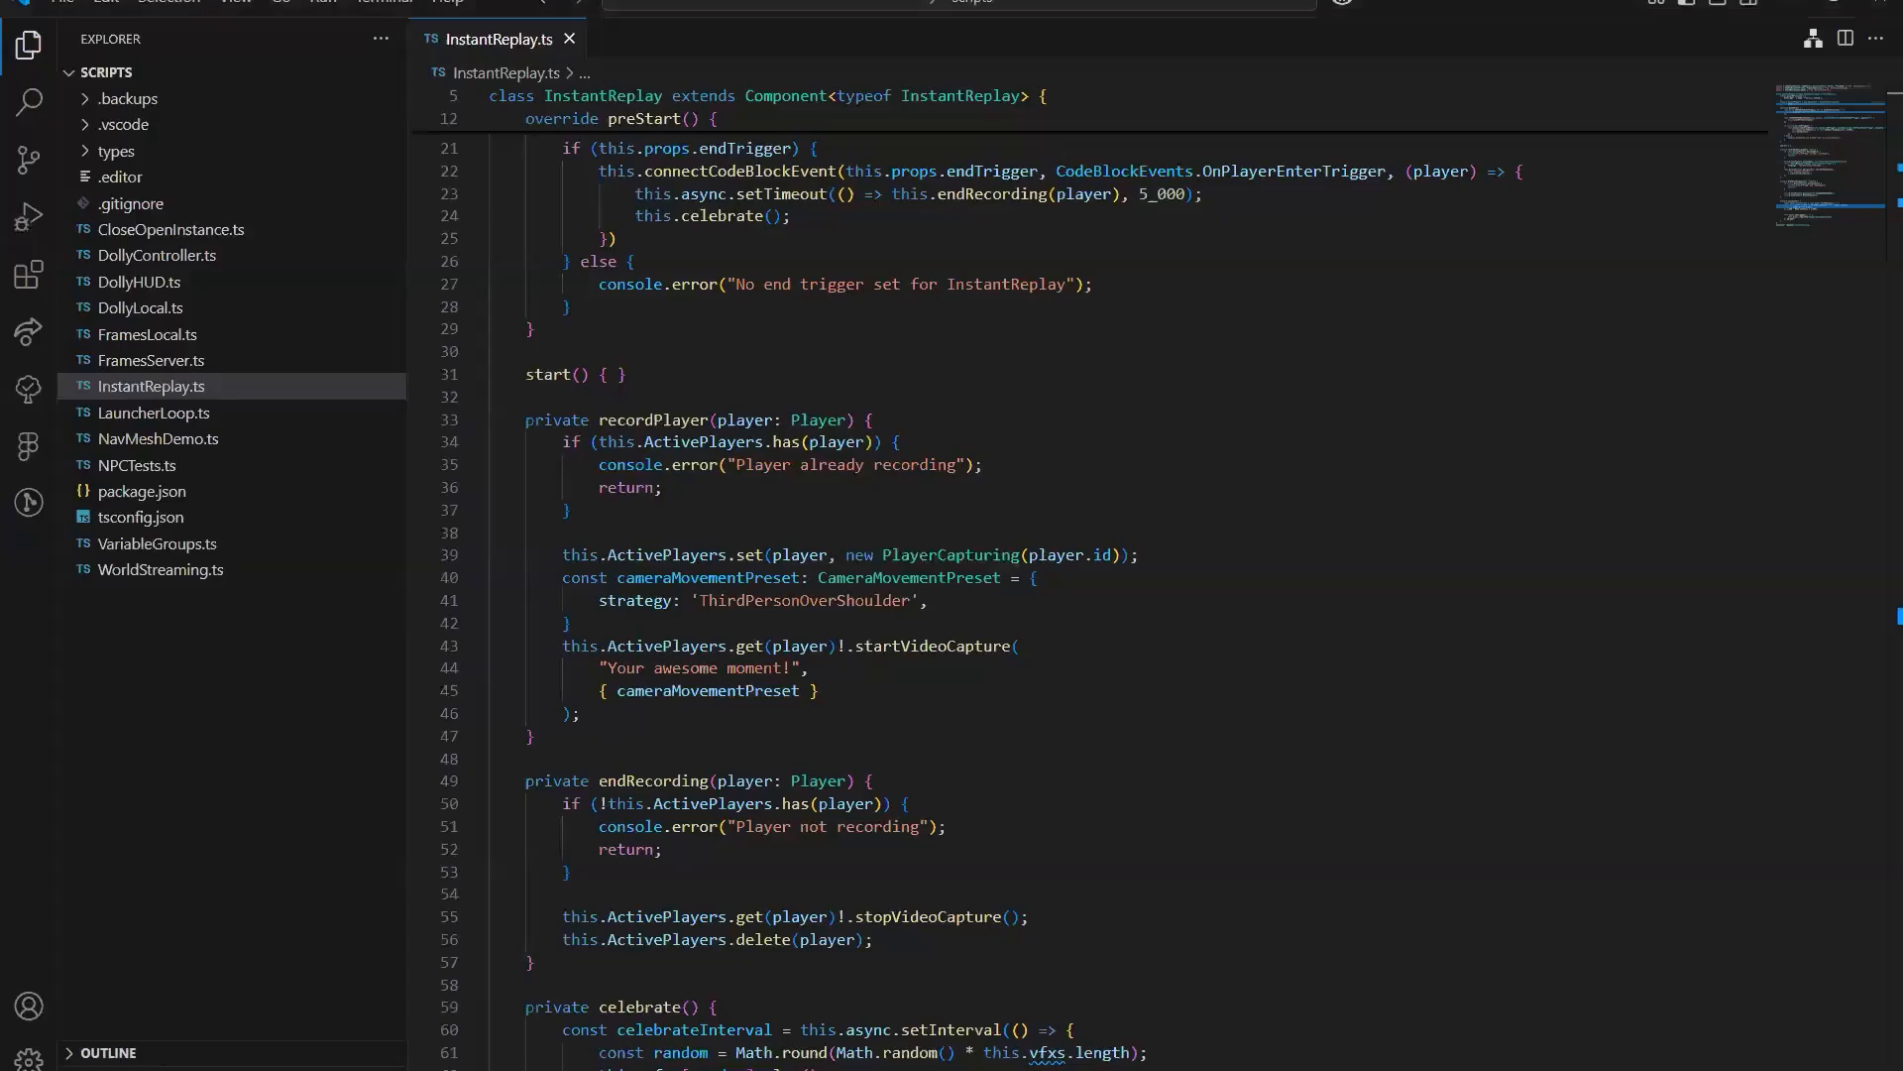
Step: Switch to InstantReplay.ts in VS Code, hide the file explorer and focus on the startVideoCapture call in recordPlayer
{"action": "left_click", "coordinate": [1222, 577]}
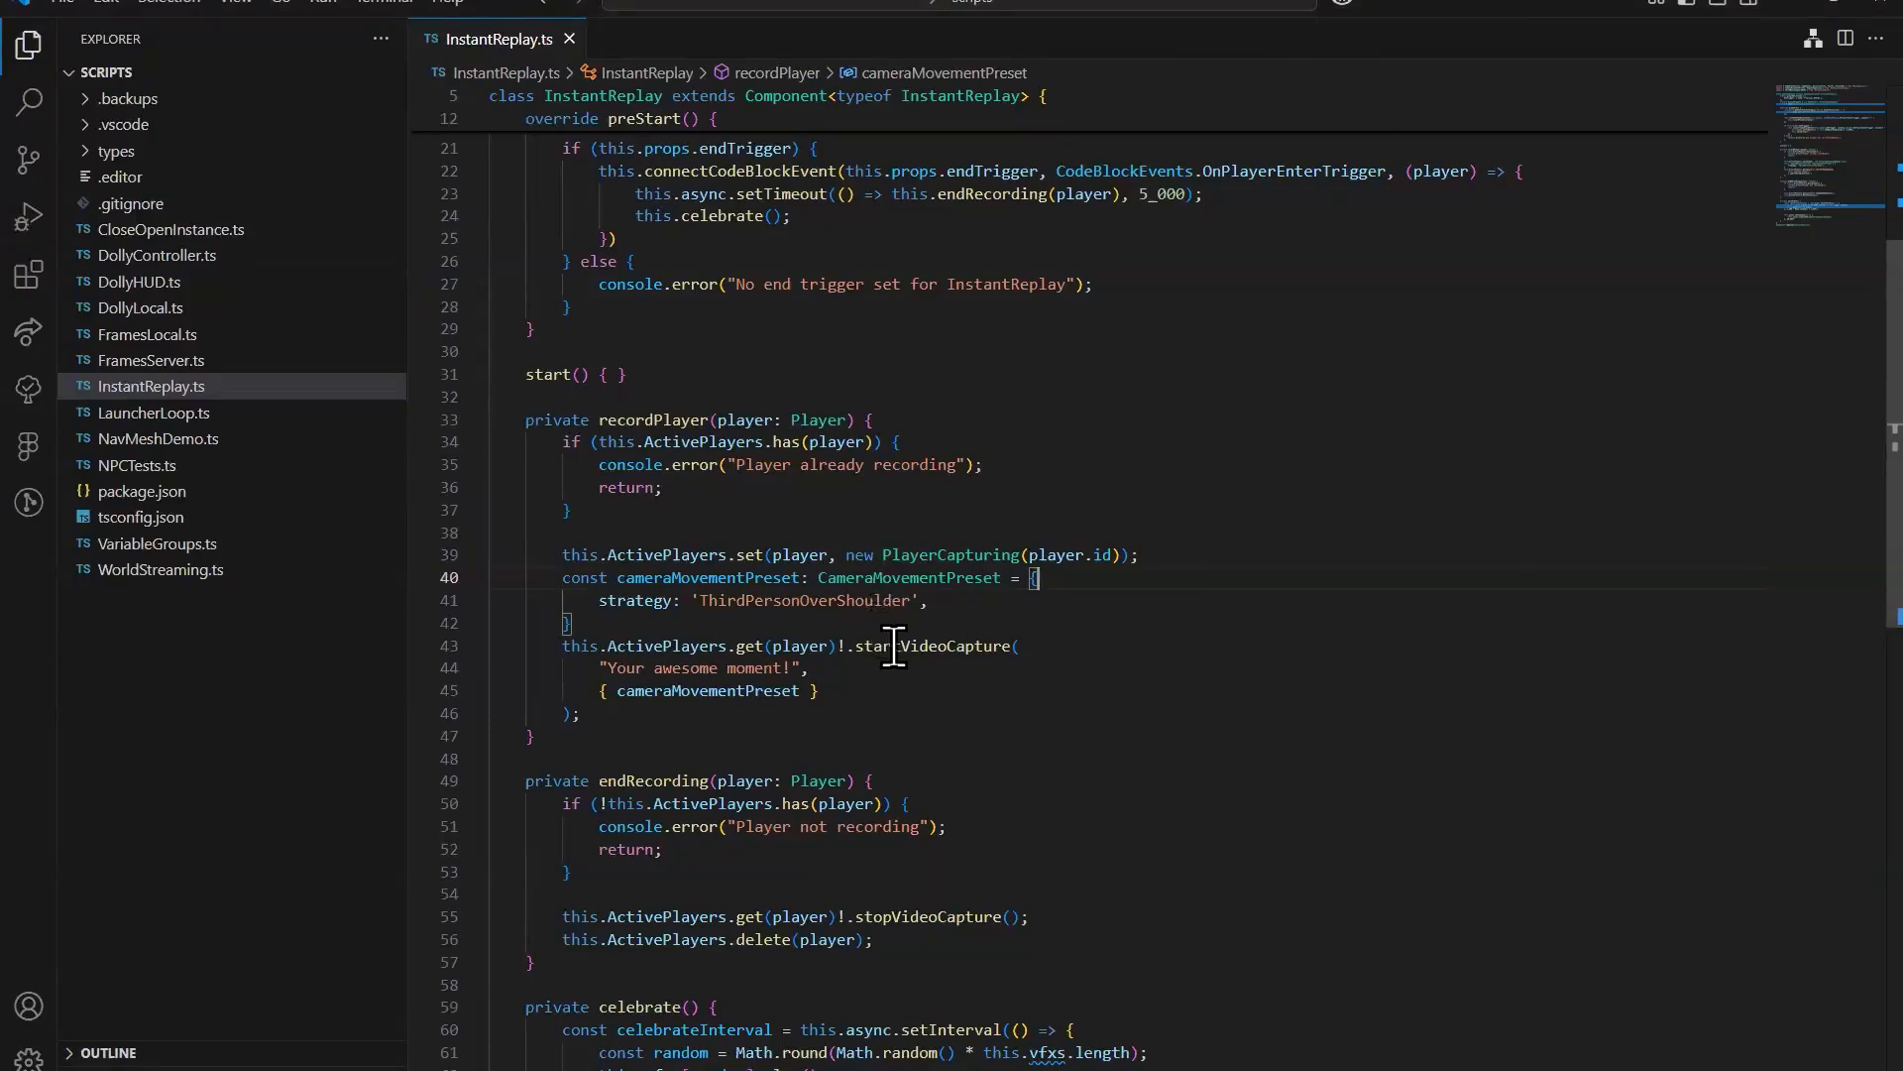
{"action": "left_click", "coordinate": [1082, 694]}
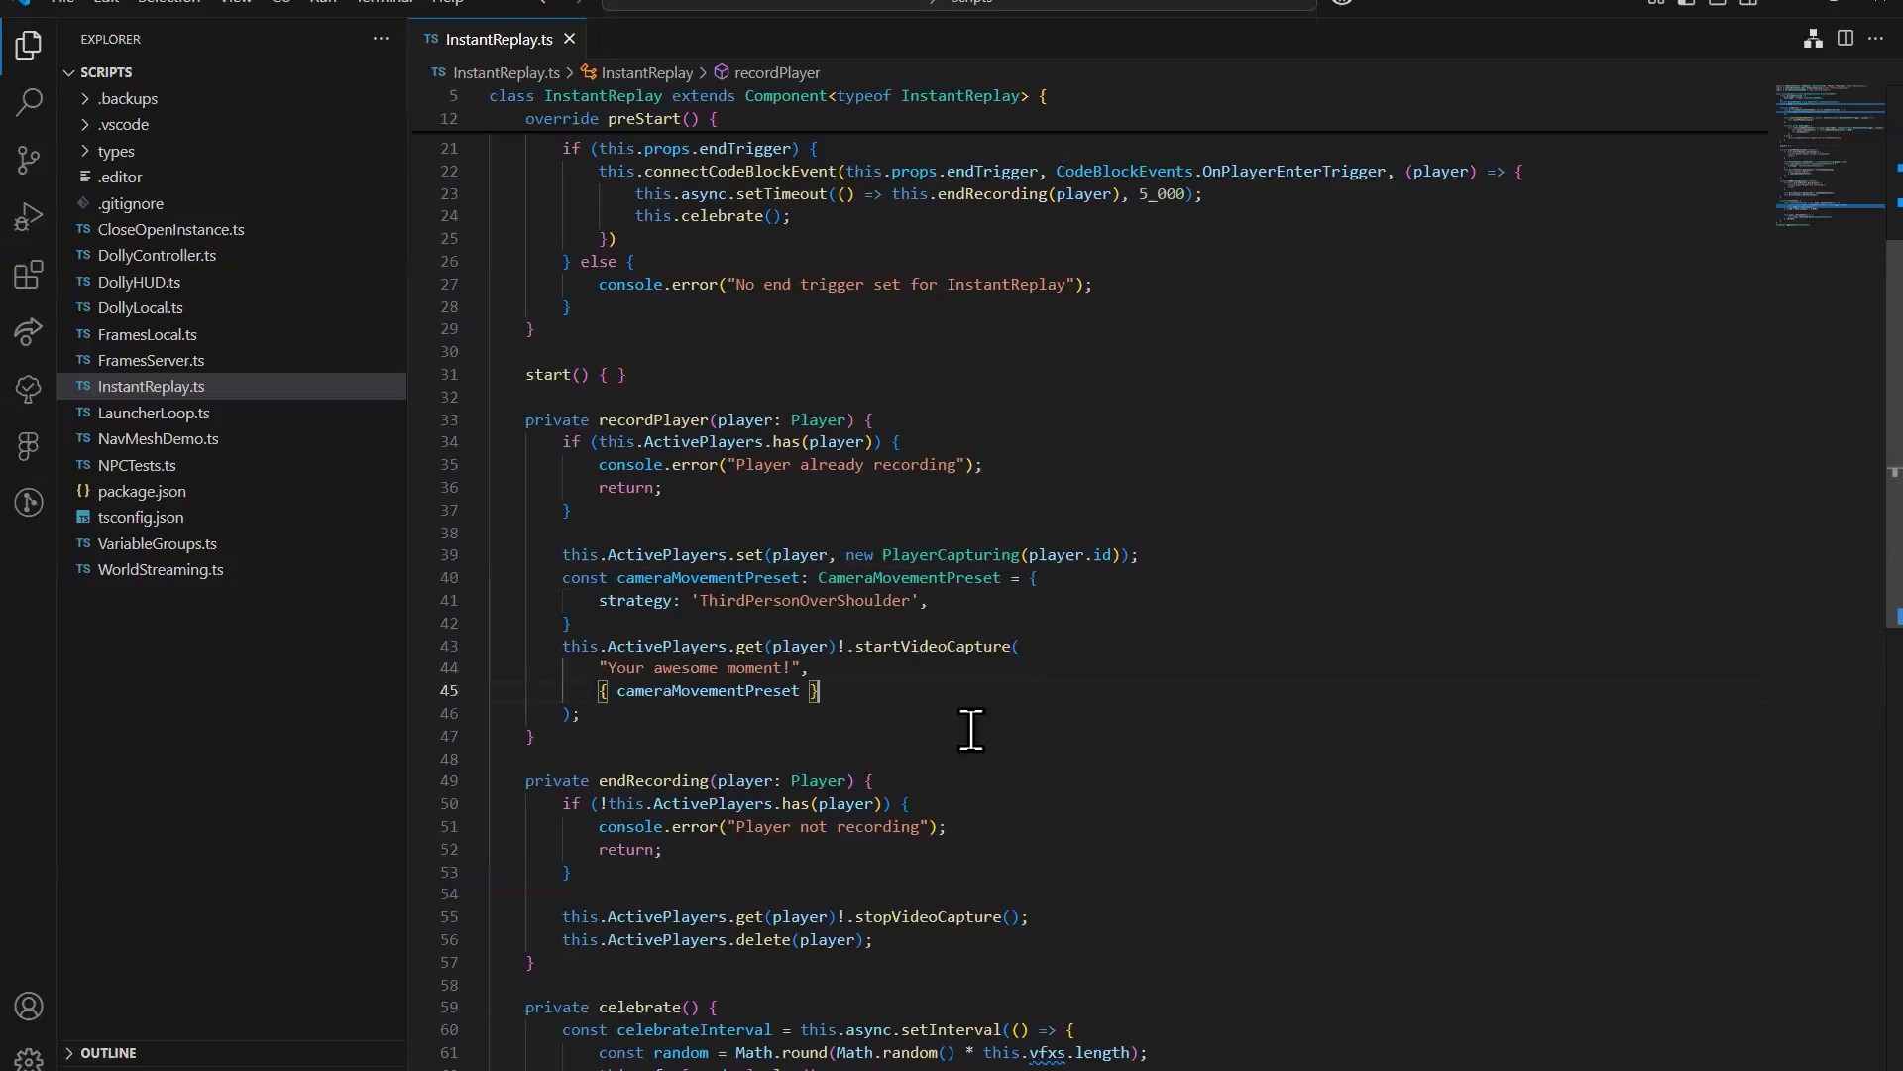
{"action": "left_click", "coordinate": [958, 650]}
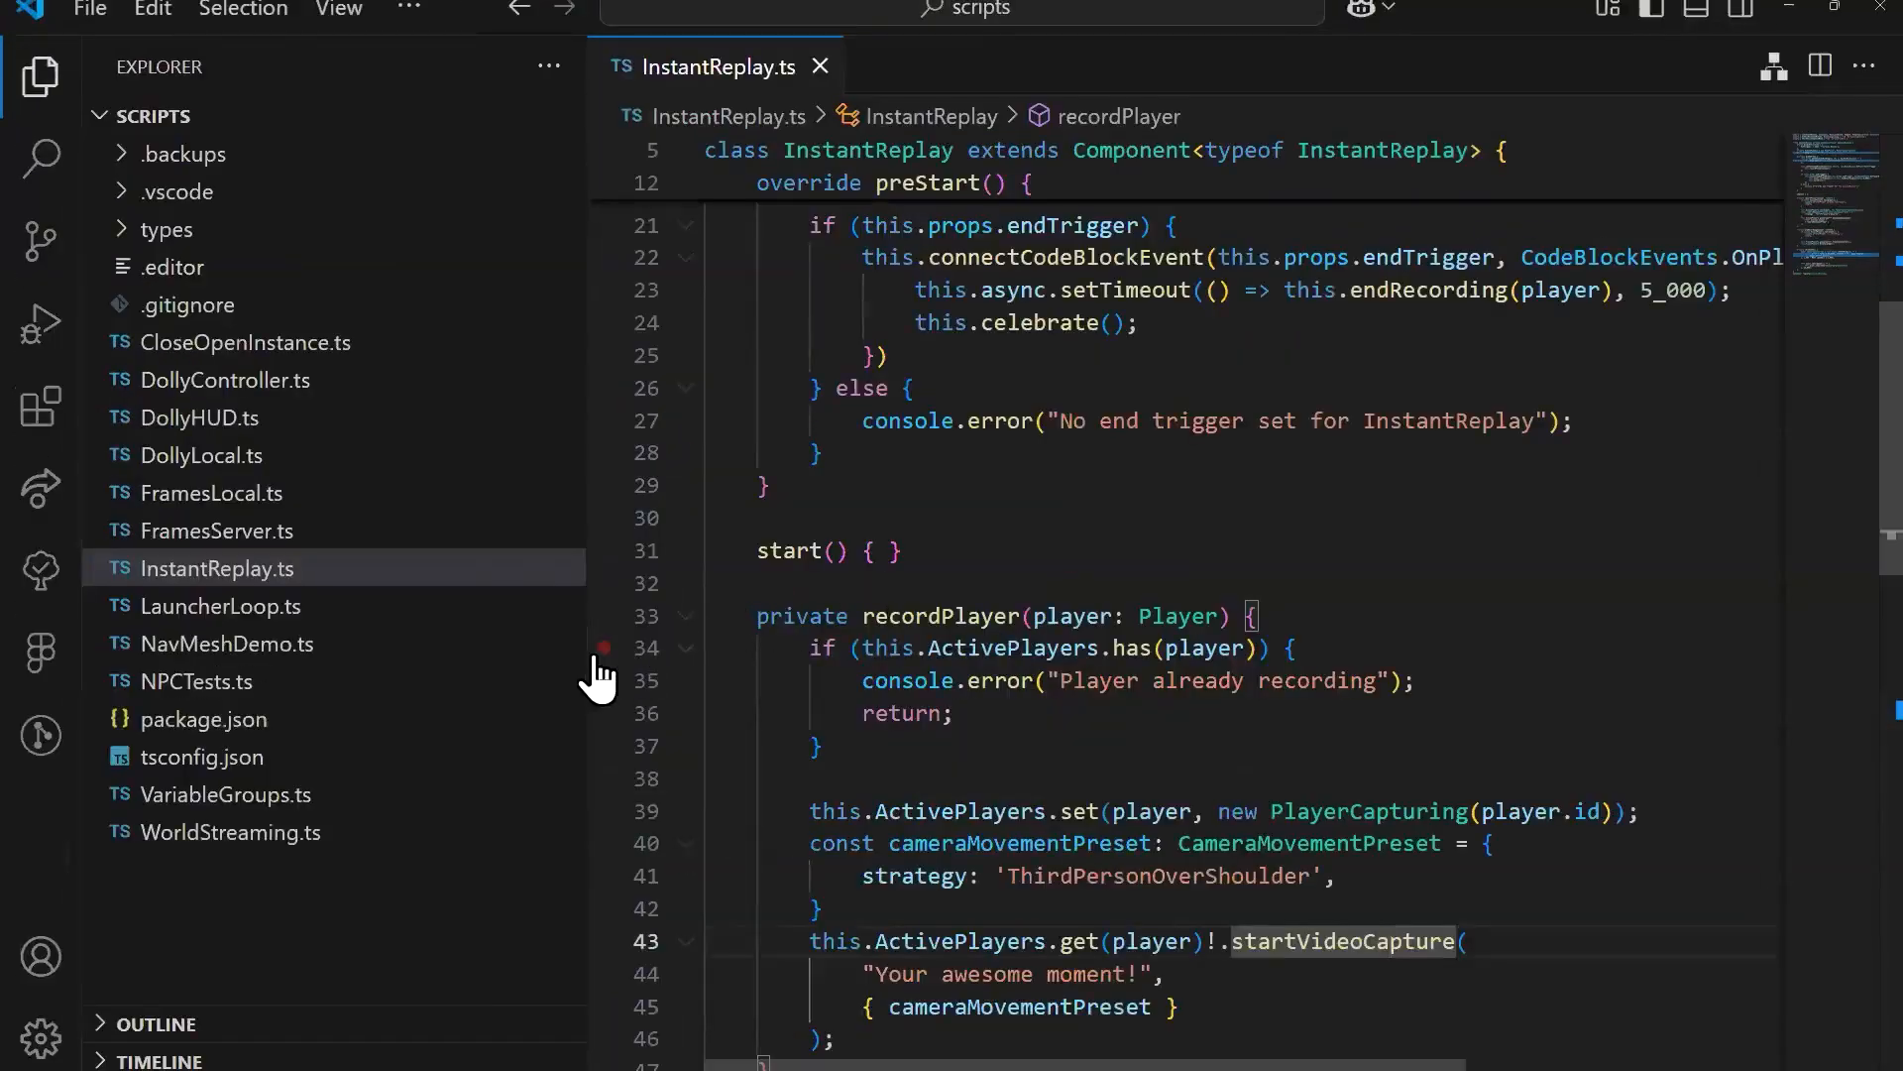
{"action": "key", "text": "ctrl+b"}
{"action": "scroll", "coordinate": [902, 712], "scroll_direction": "down", "scroll_amount": 3}
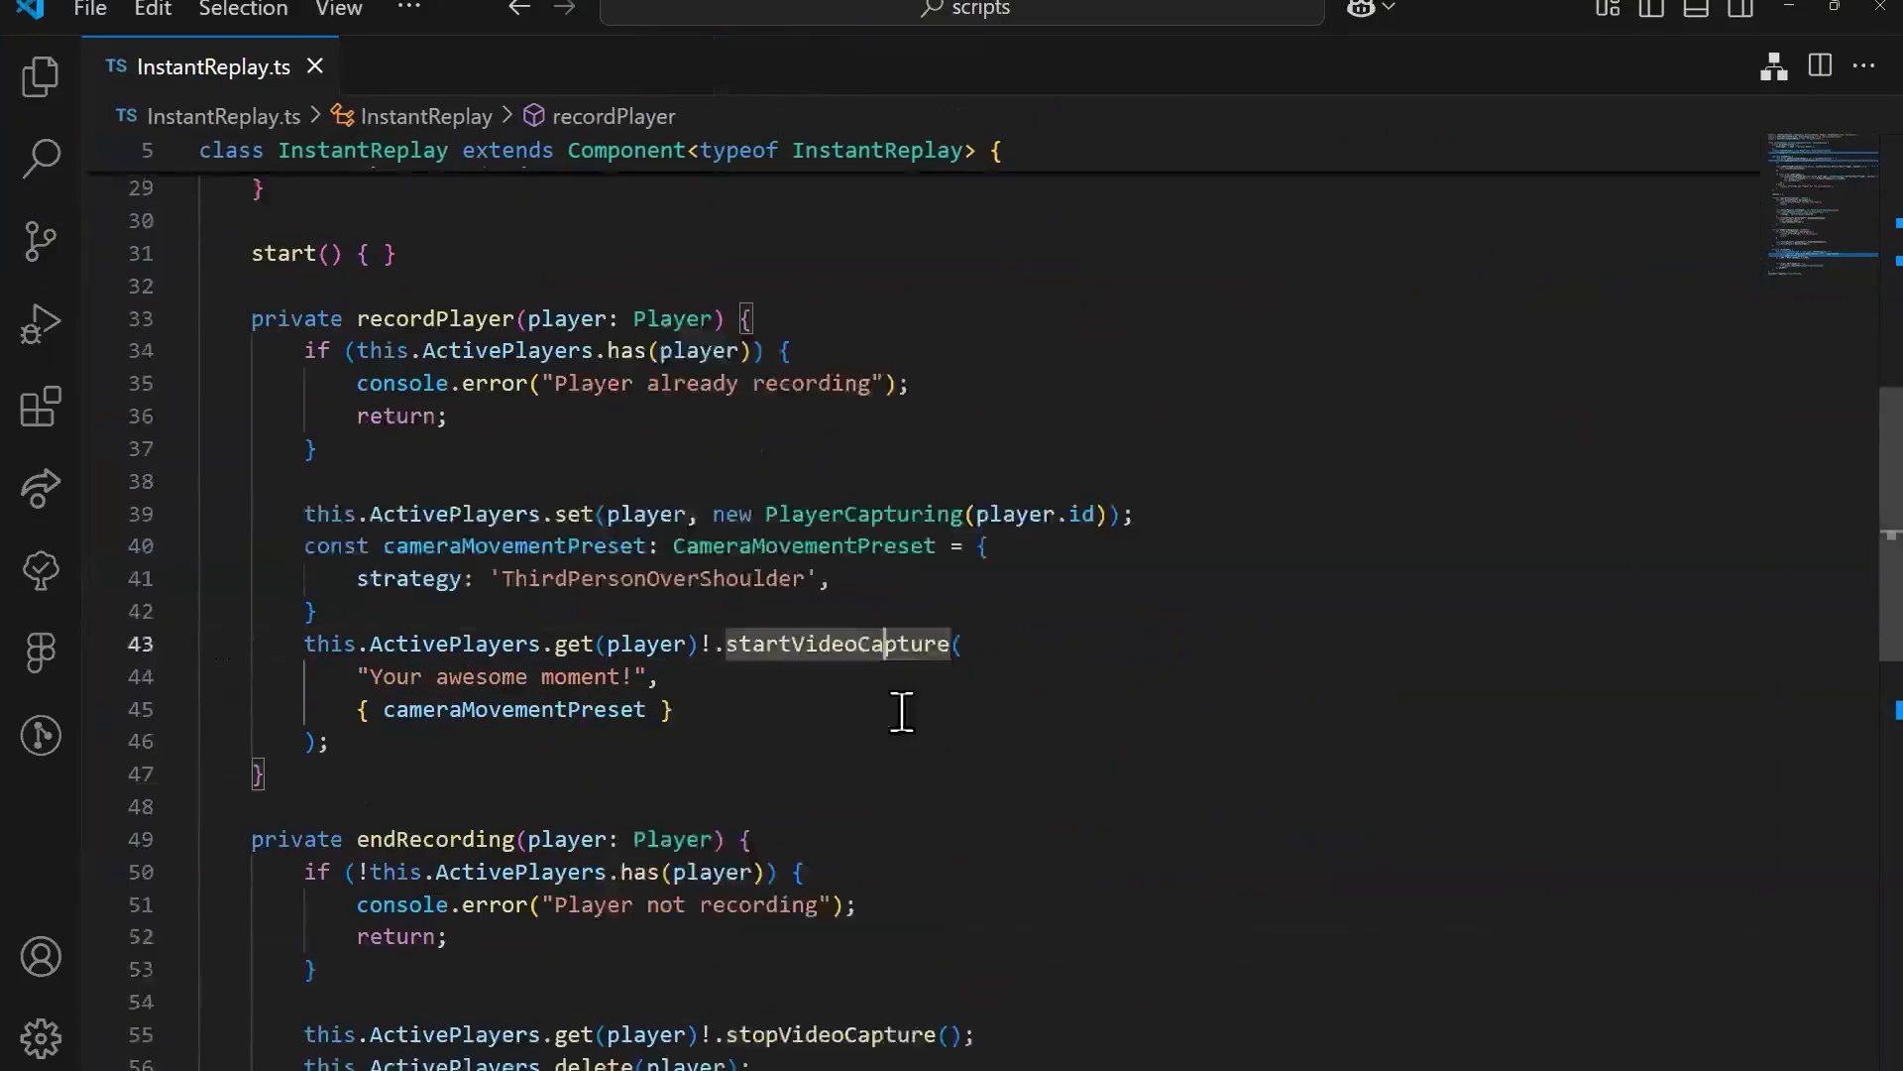
{"action": "scroll", "coordinate": [872, 684], "scroll_direction": "down", "scroll_amount": 1}
{"action": "key", "text": "Down"}
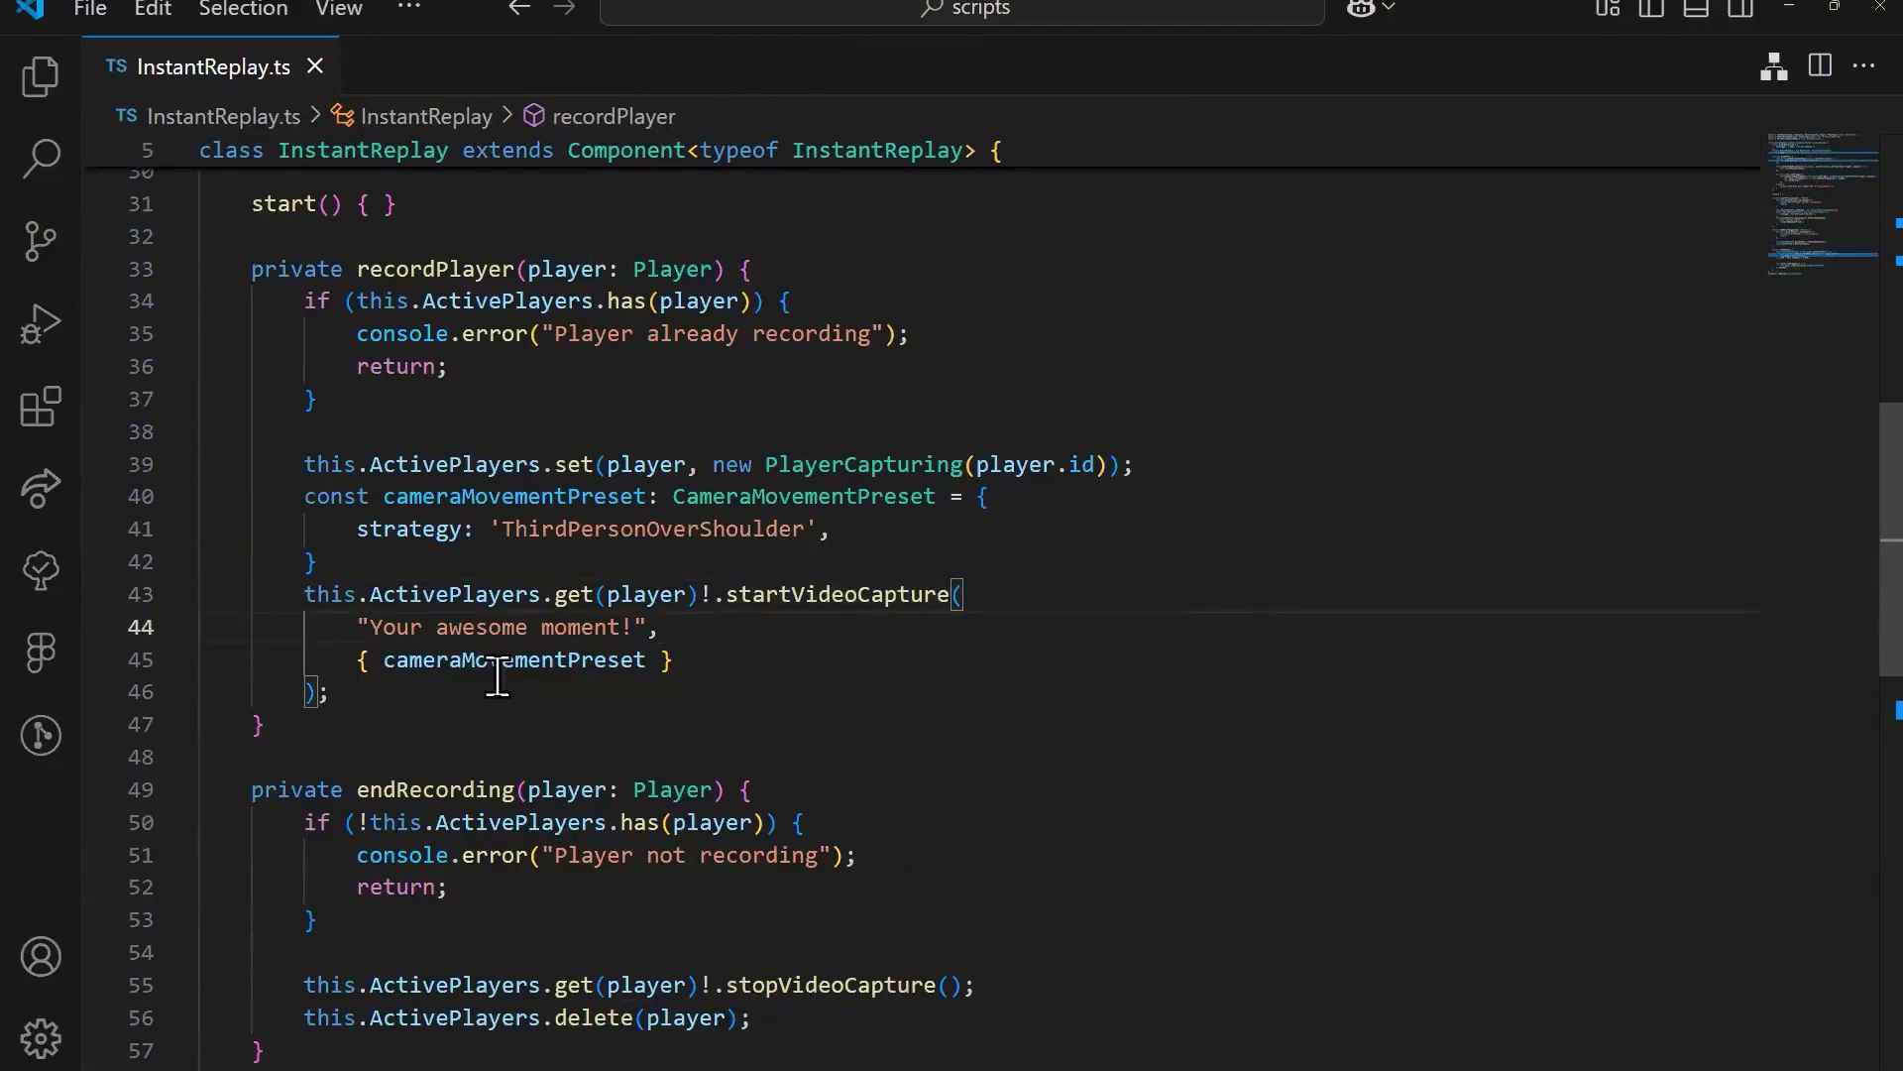
Step: Remove the { cameraMovementPreset } argument and its line from the startVideoCapture call
{"action": "left_click_drag", "start_coordinate": [678, 661], "coordinate": [358, 661]}
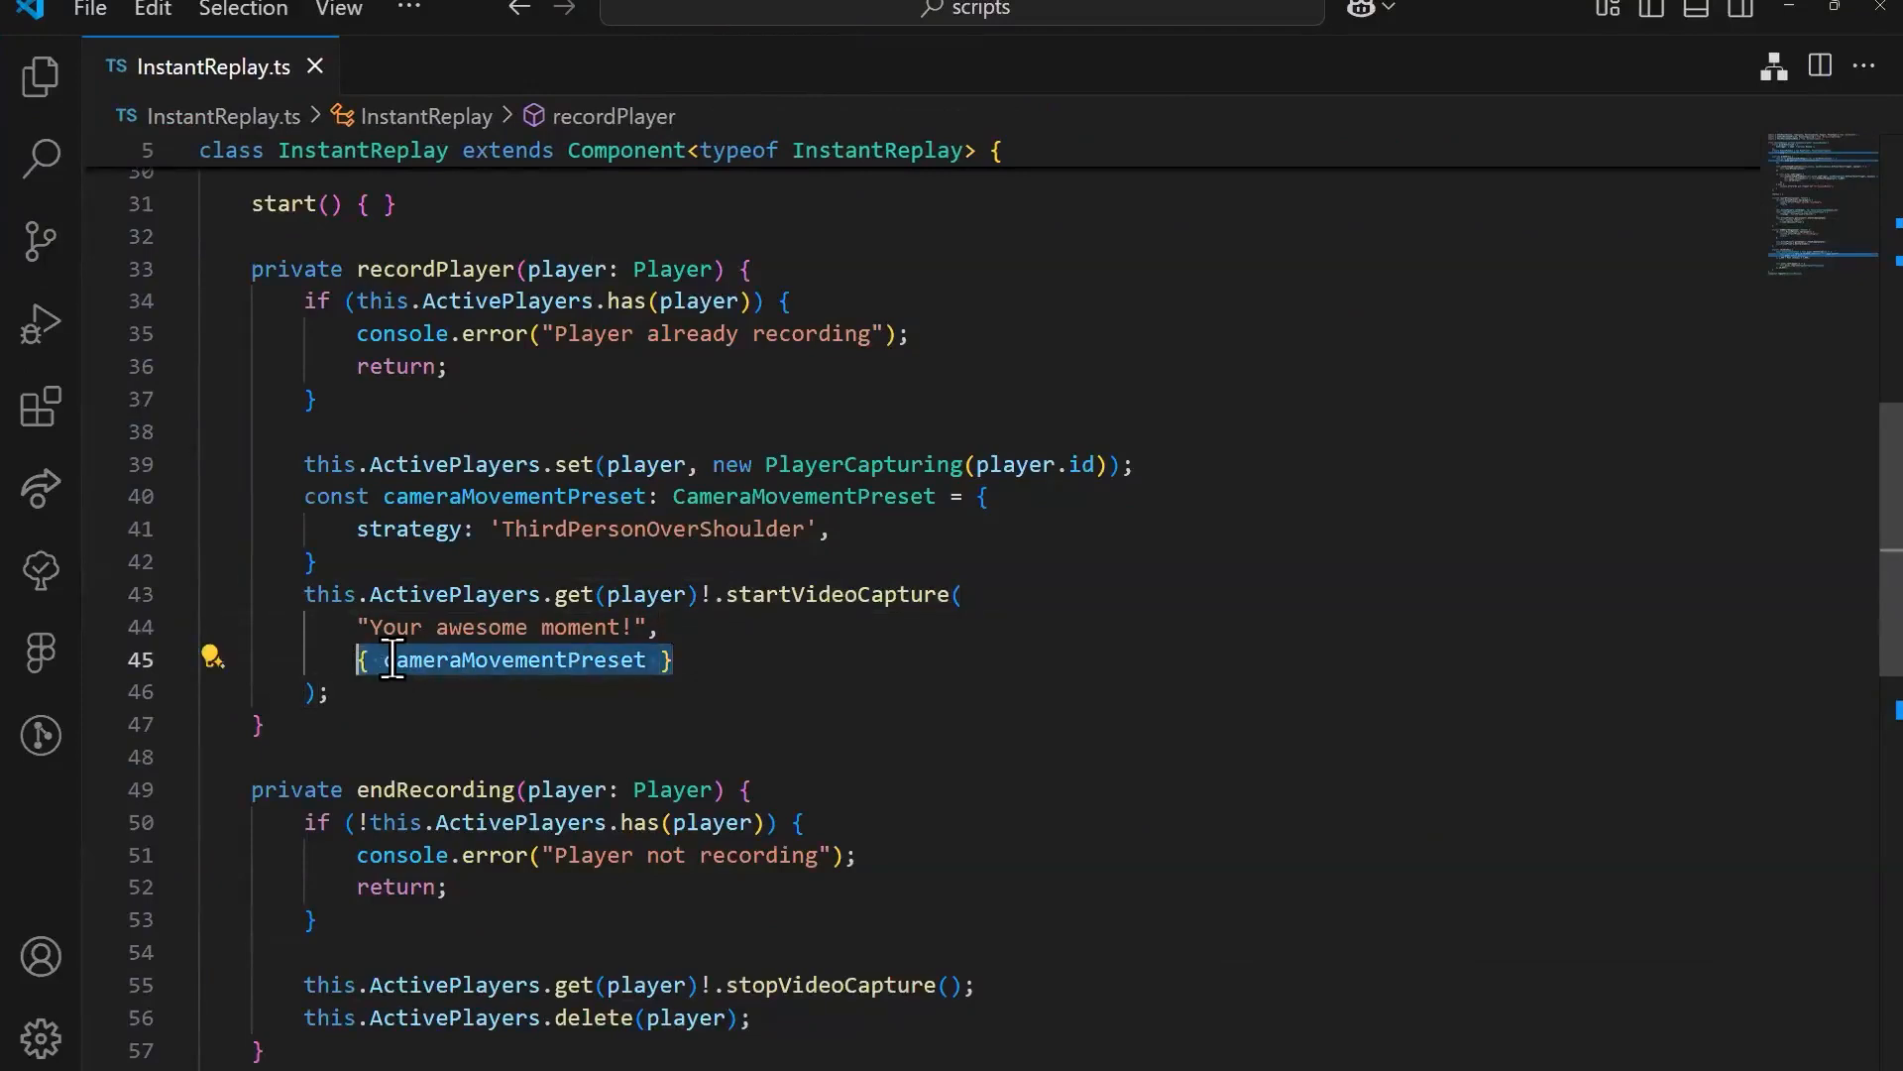
{"action": "key", "text": "BackSpace"}
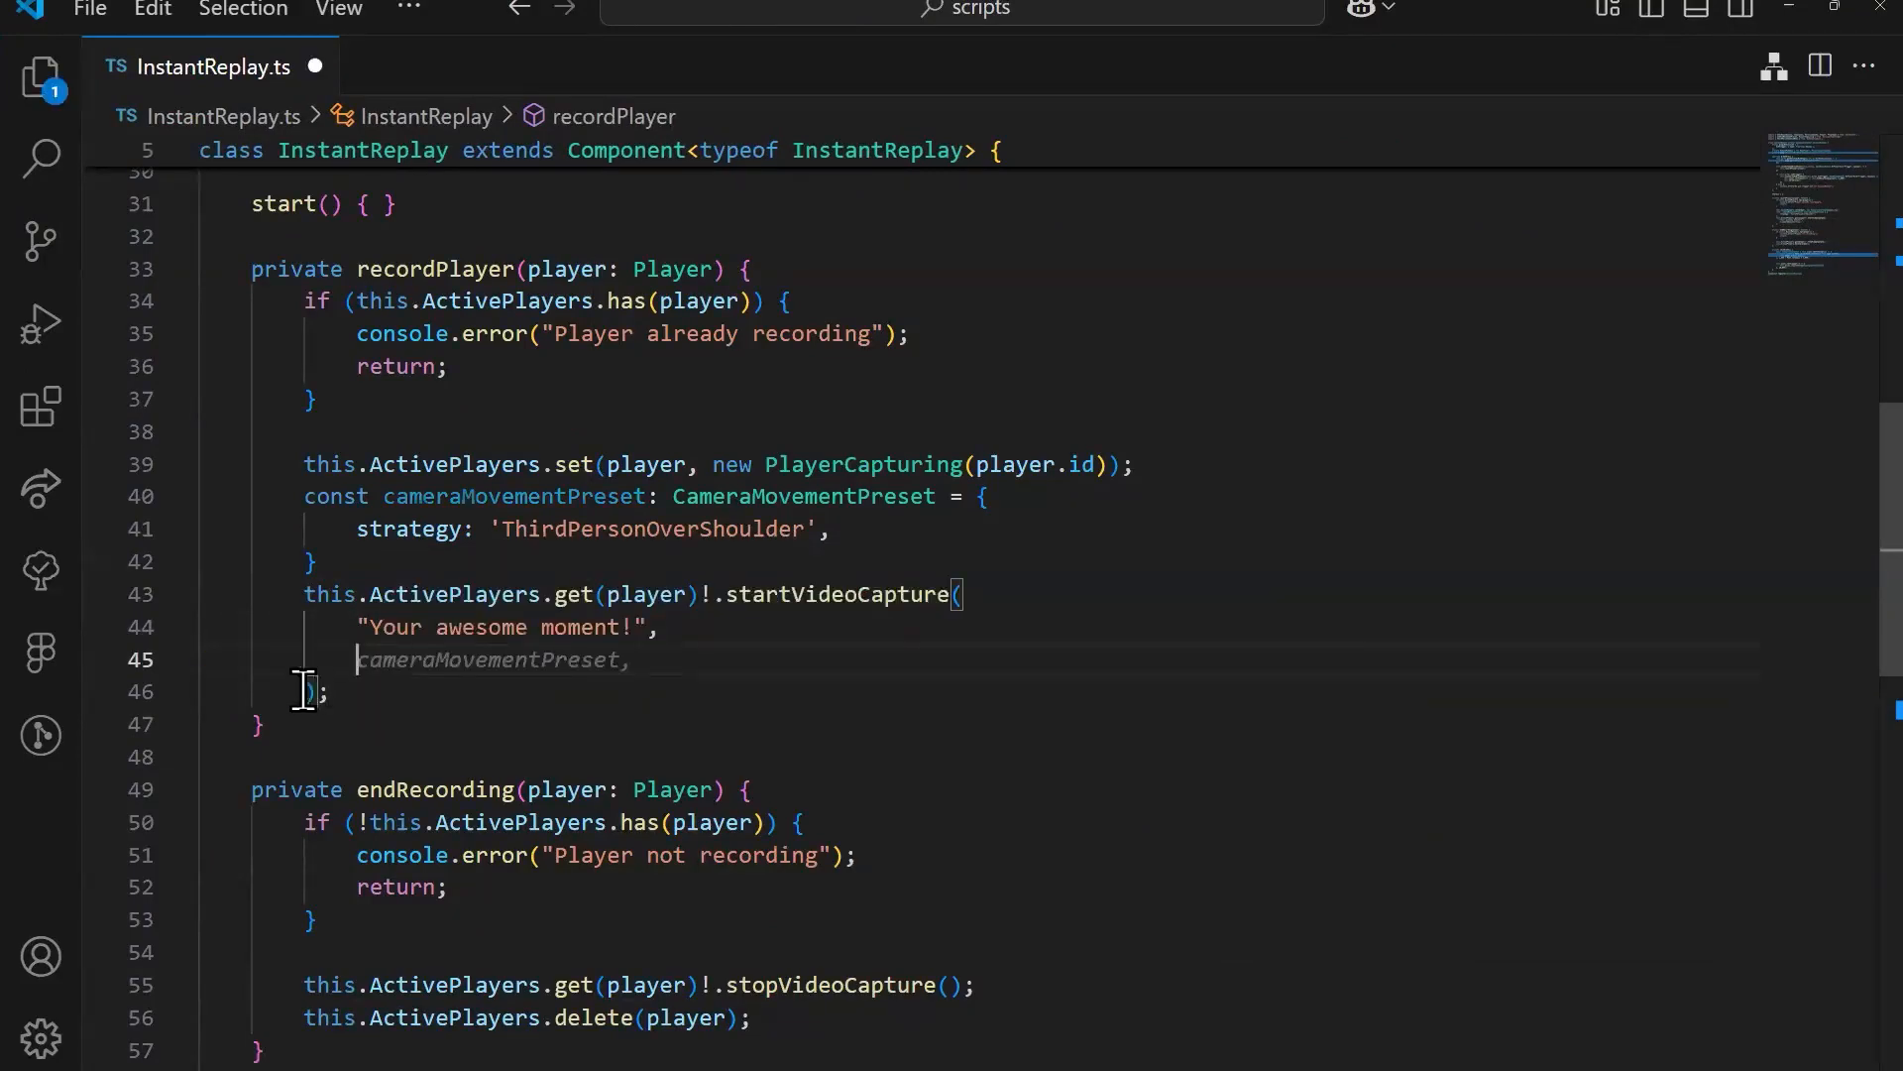
{"action": "left_click", "coordinate": [305, 691]}
{"action": "key", "text": "BackSpace"}
{"action": "key", "text": "BackSpace"}
{"action": "key", "text": "BackSpace"}
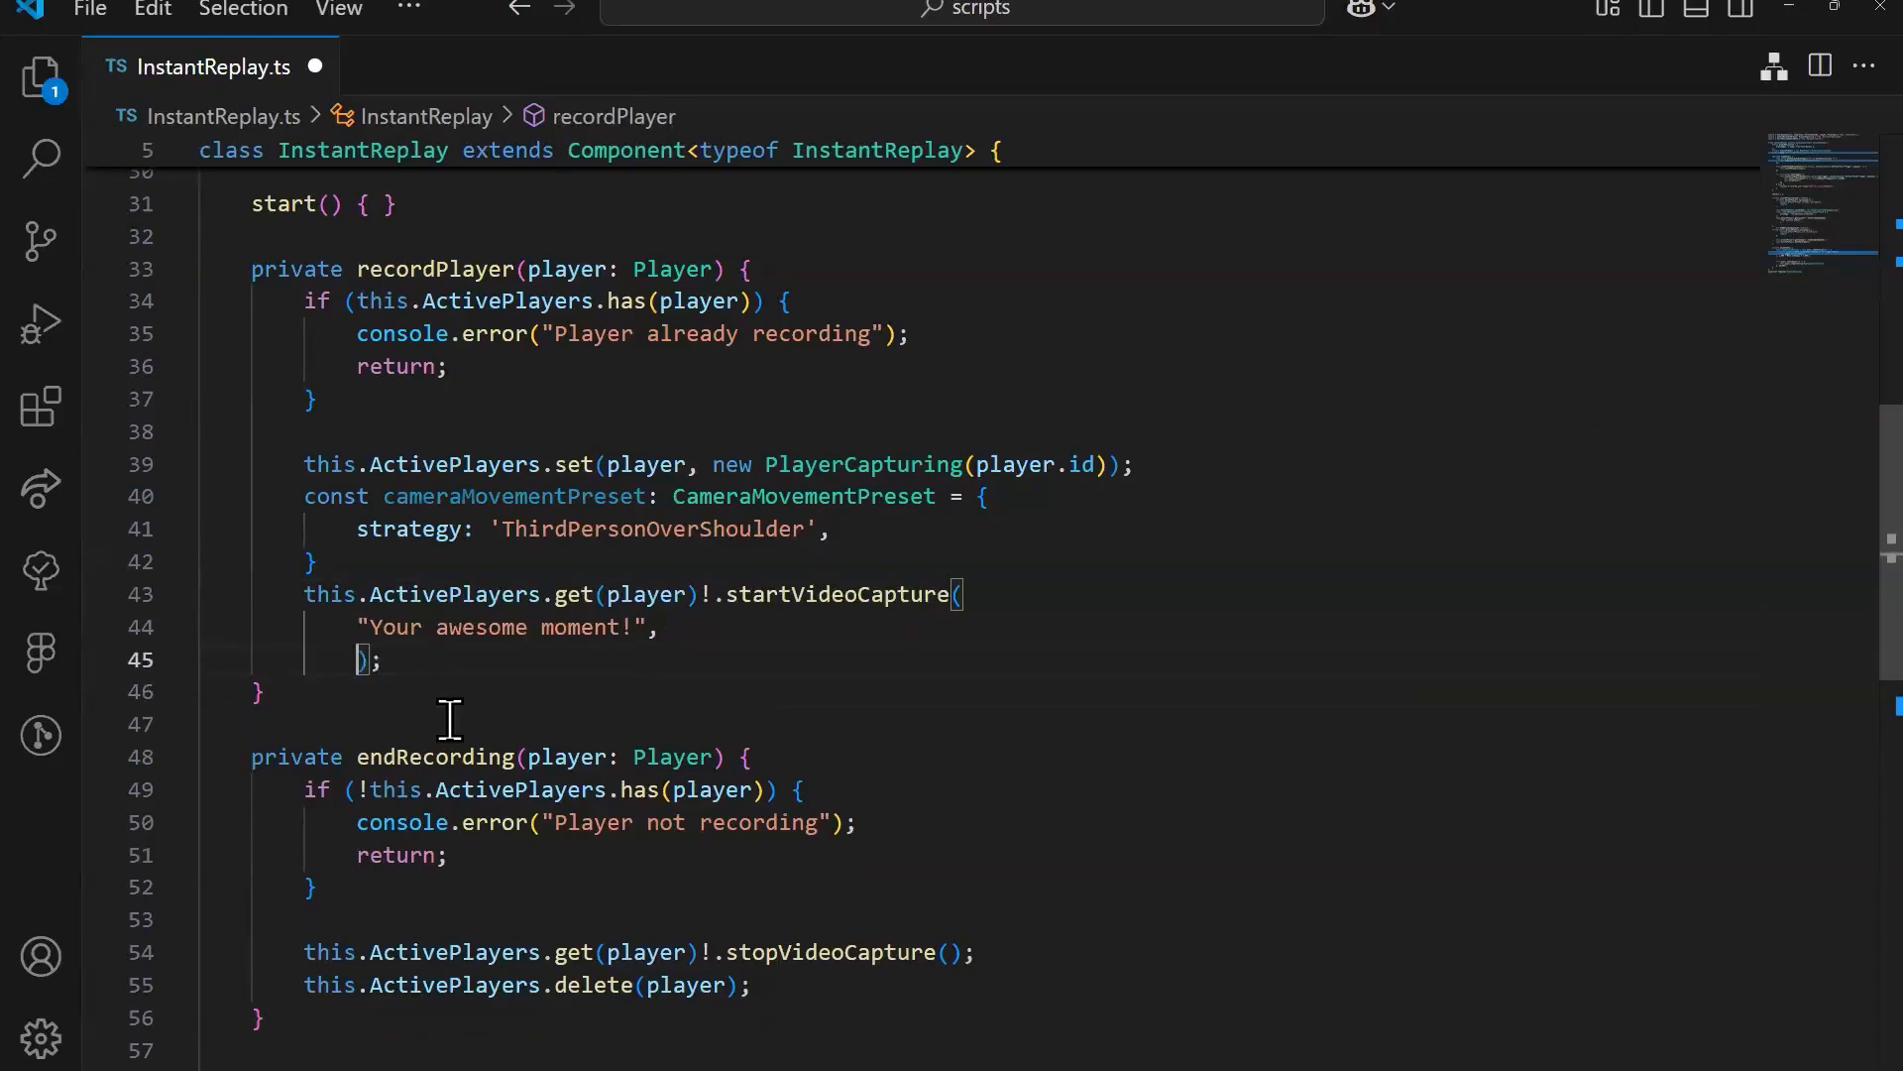
Step: Insert an empty {} object on a new line after the "Your awesome moment!" argument of startVideoCapture
{"action": "mouse_move", "coordinate": [661, 626]}
{"action": "left_mouse_down"}
{"action": "mouse_move", "coordinate": [438, 644]}
{"action": "mouse_move", "coordinate": [395, 625]}
{"action": "mouse_move", "coordinate": [624, 627]}
{"action": "left_mouse_up"}
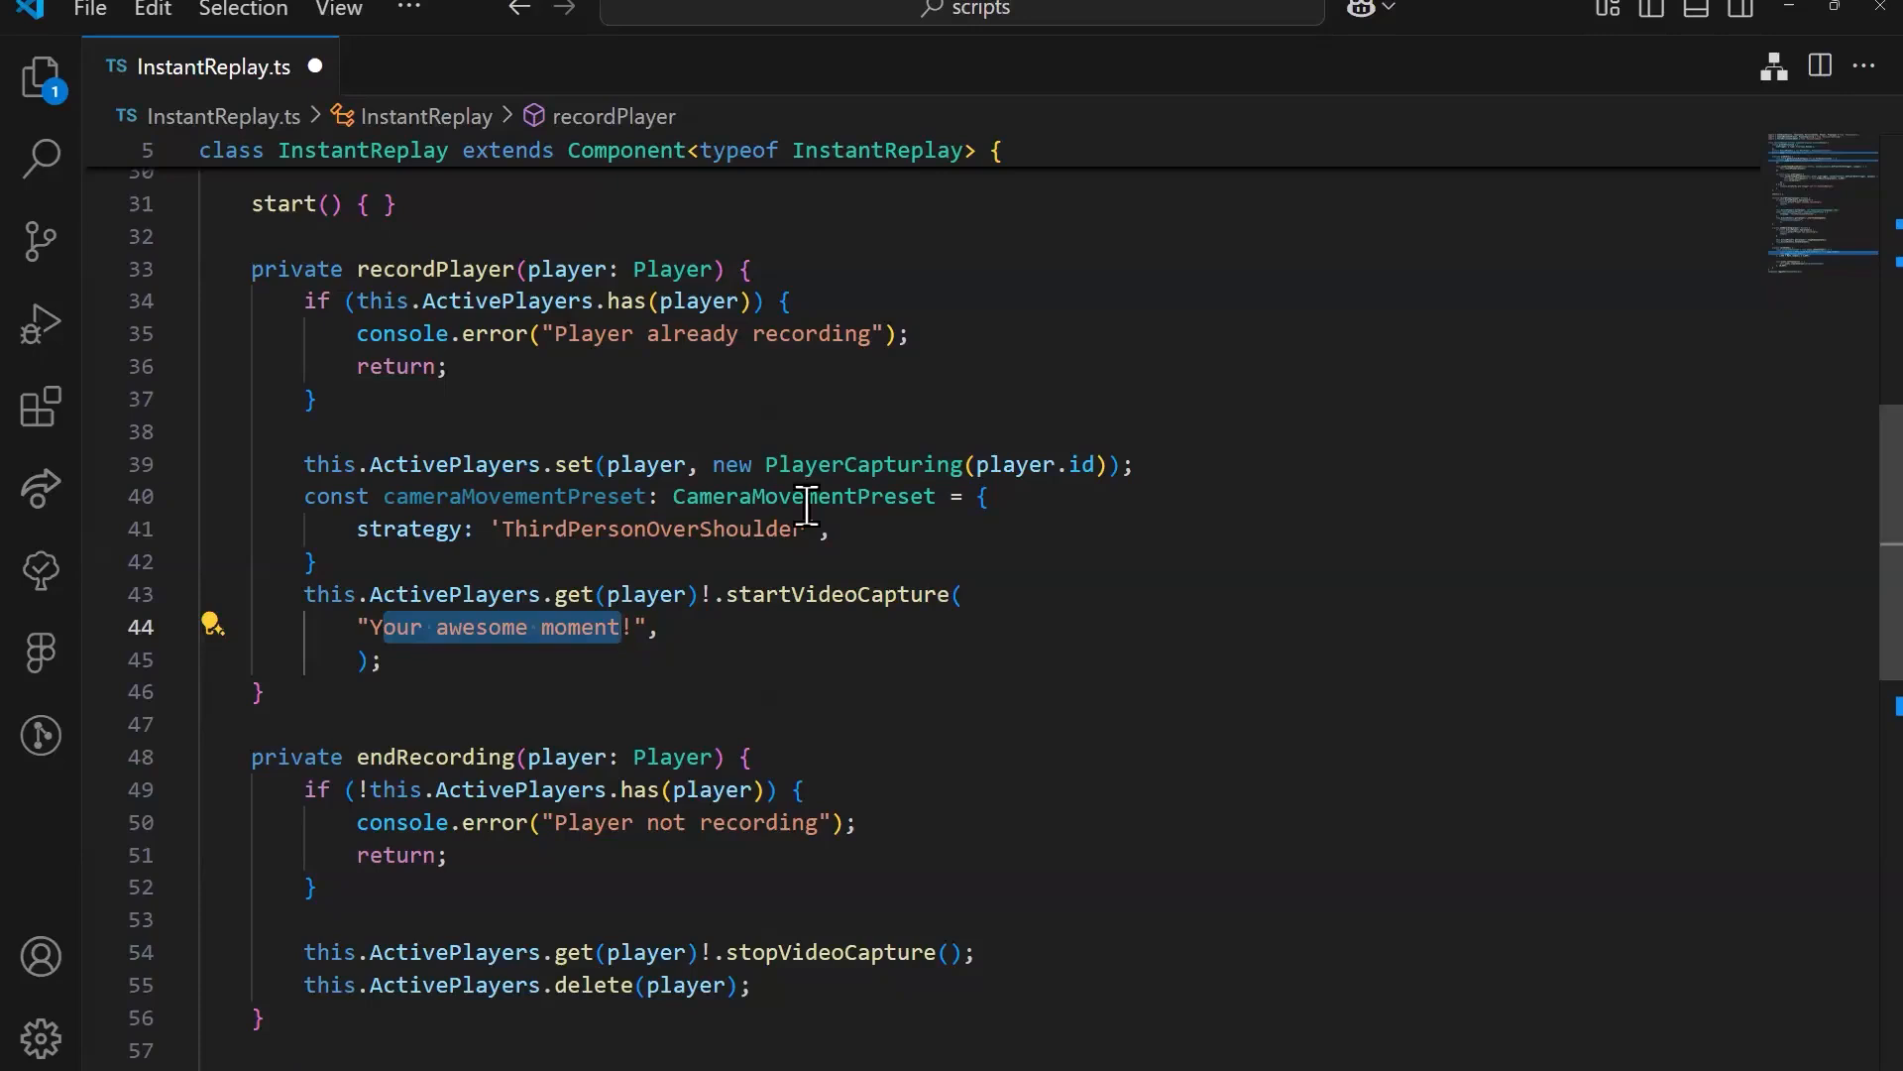
{"action": "left_click", "coordinate": [700, 632]}
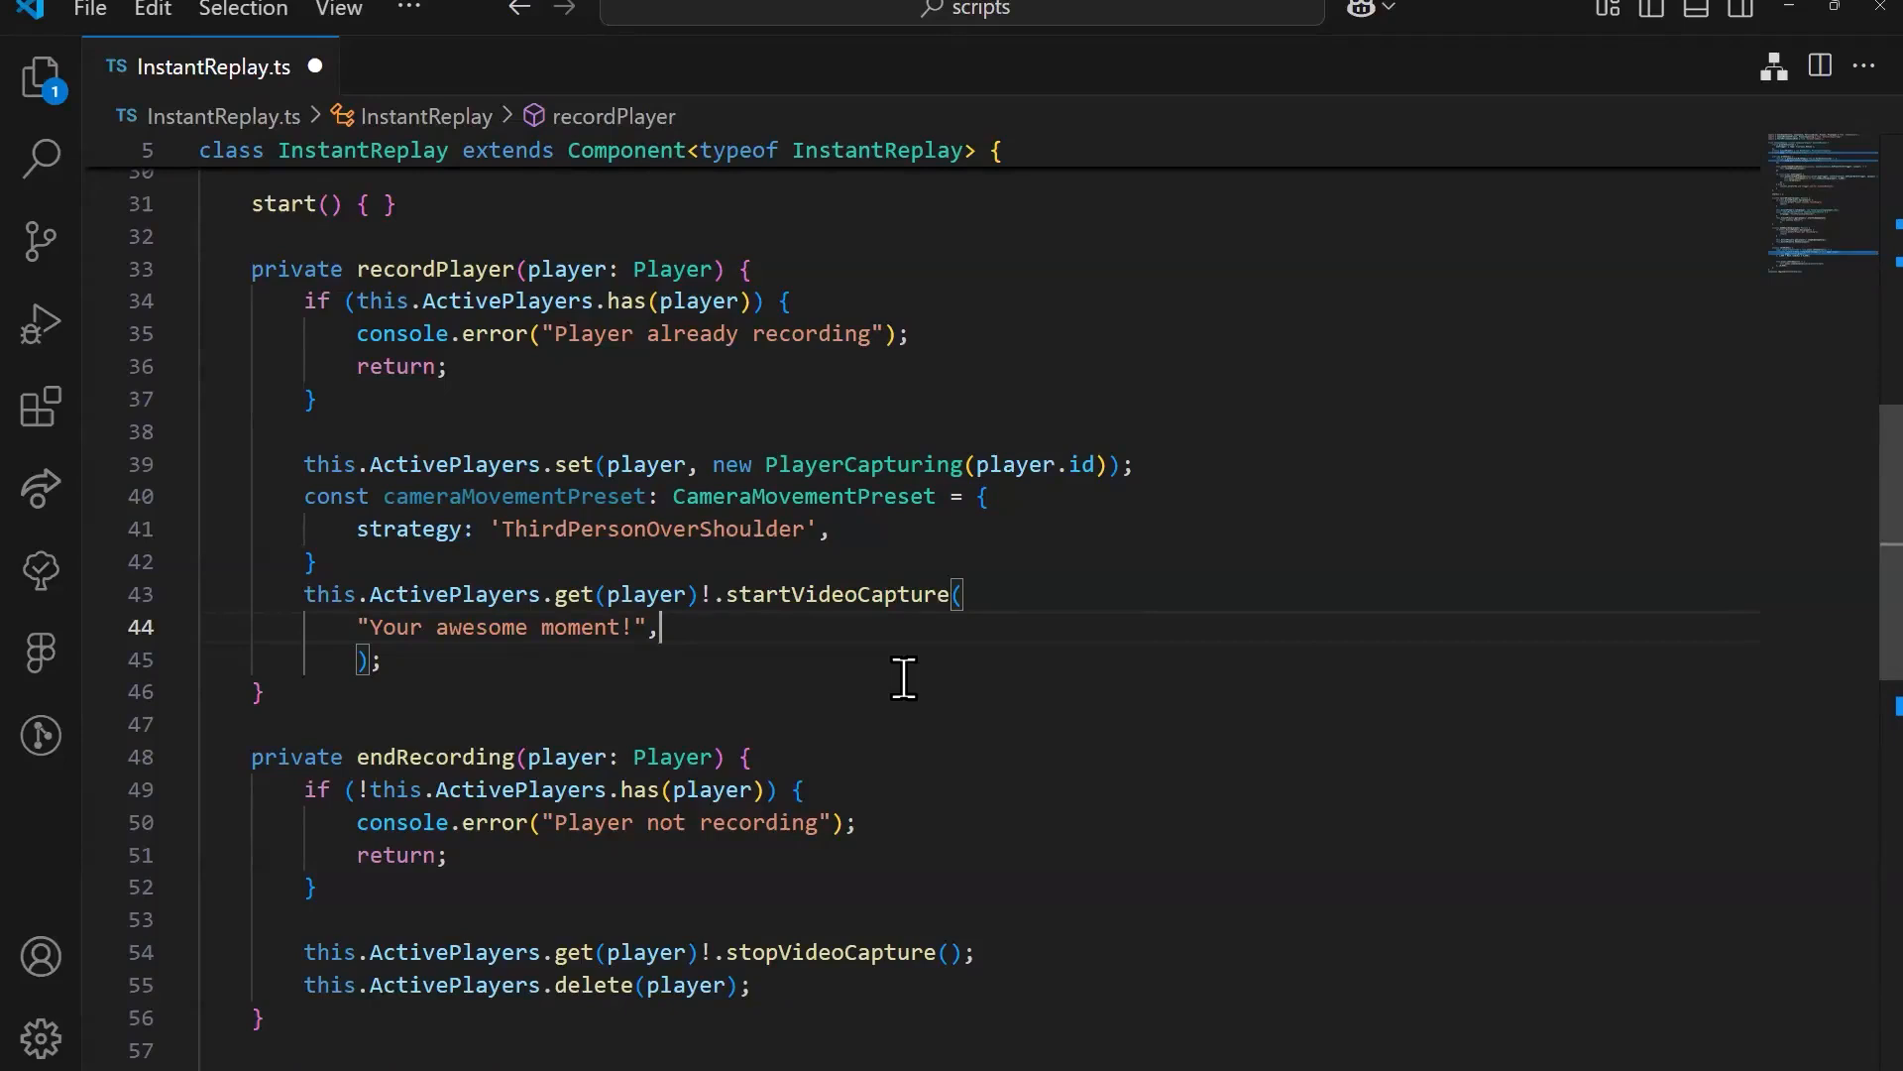
{"action": "key", "text": "Return"}
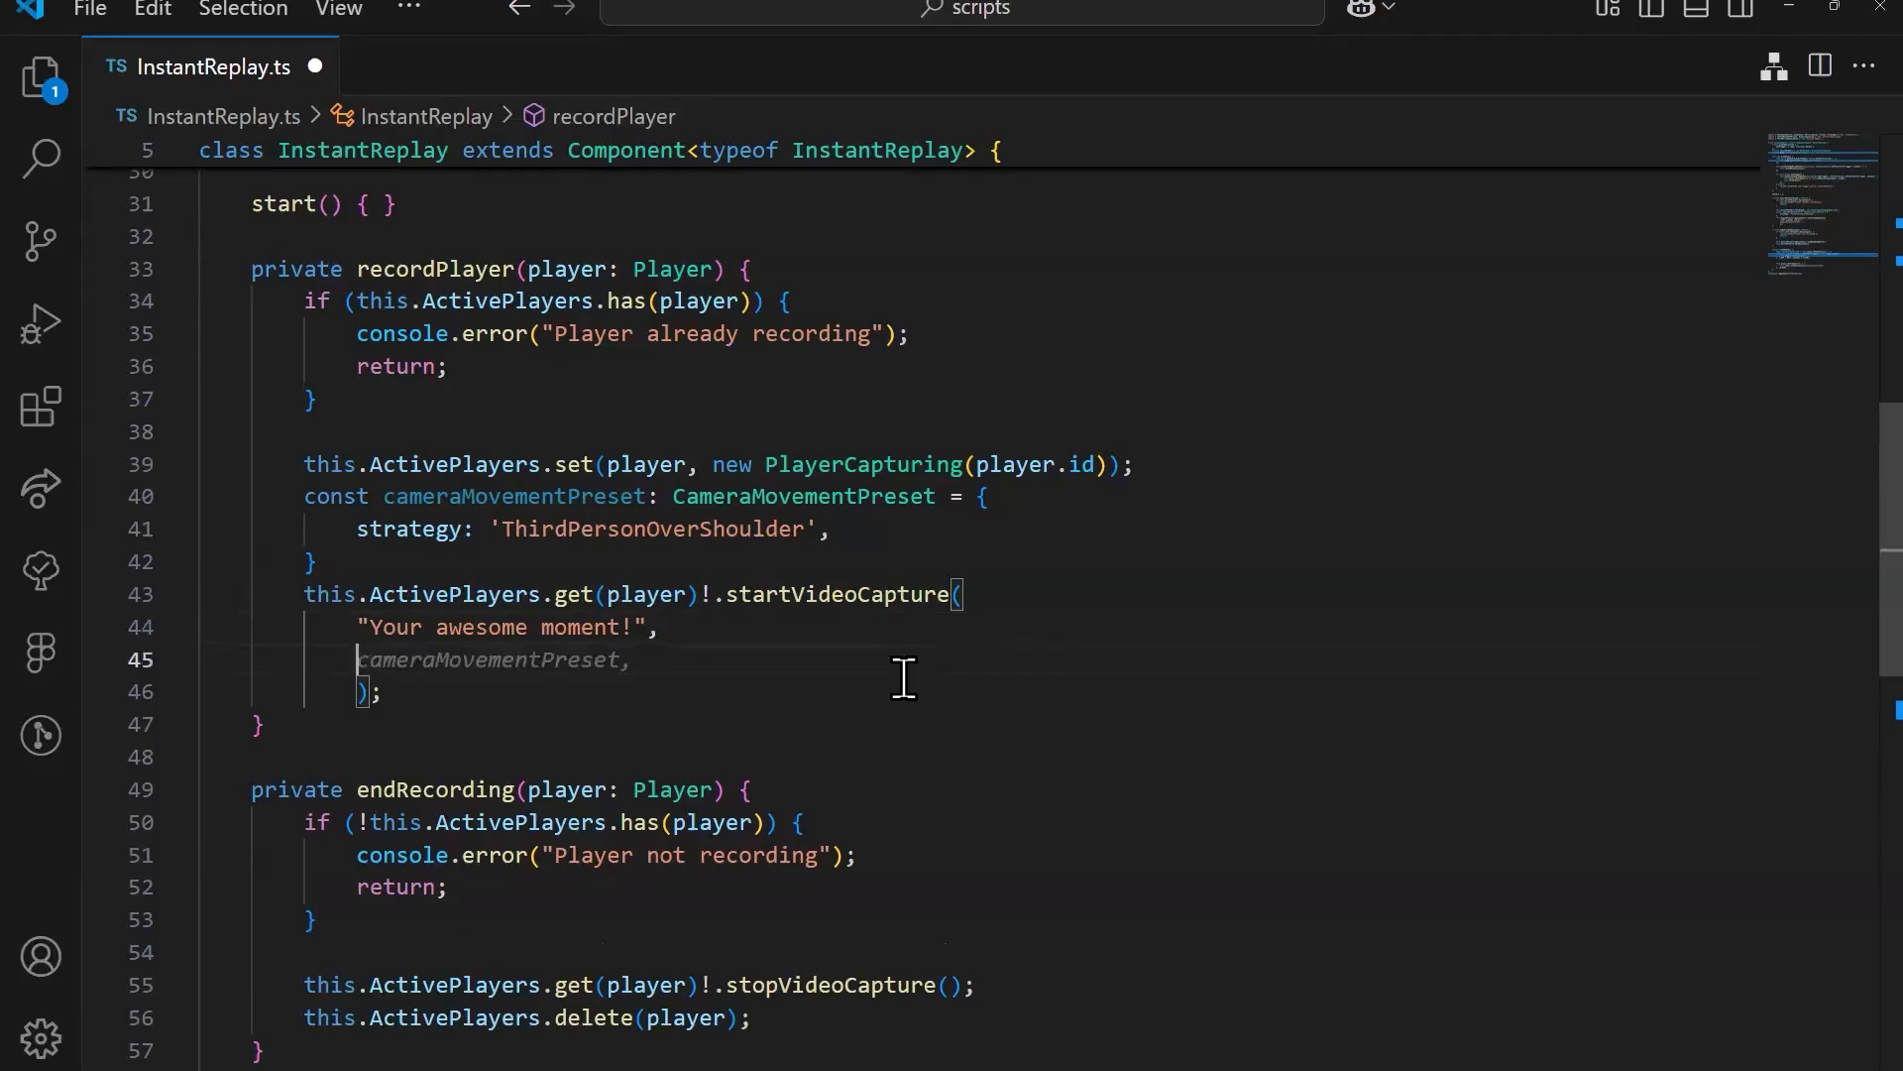
{"action": "type", "text": "{"}
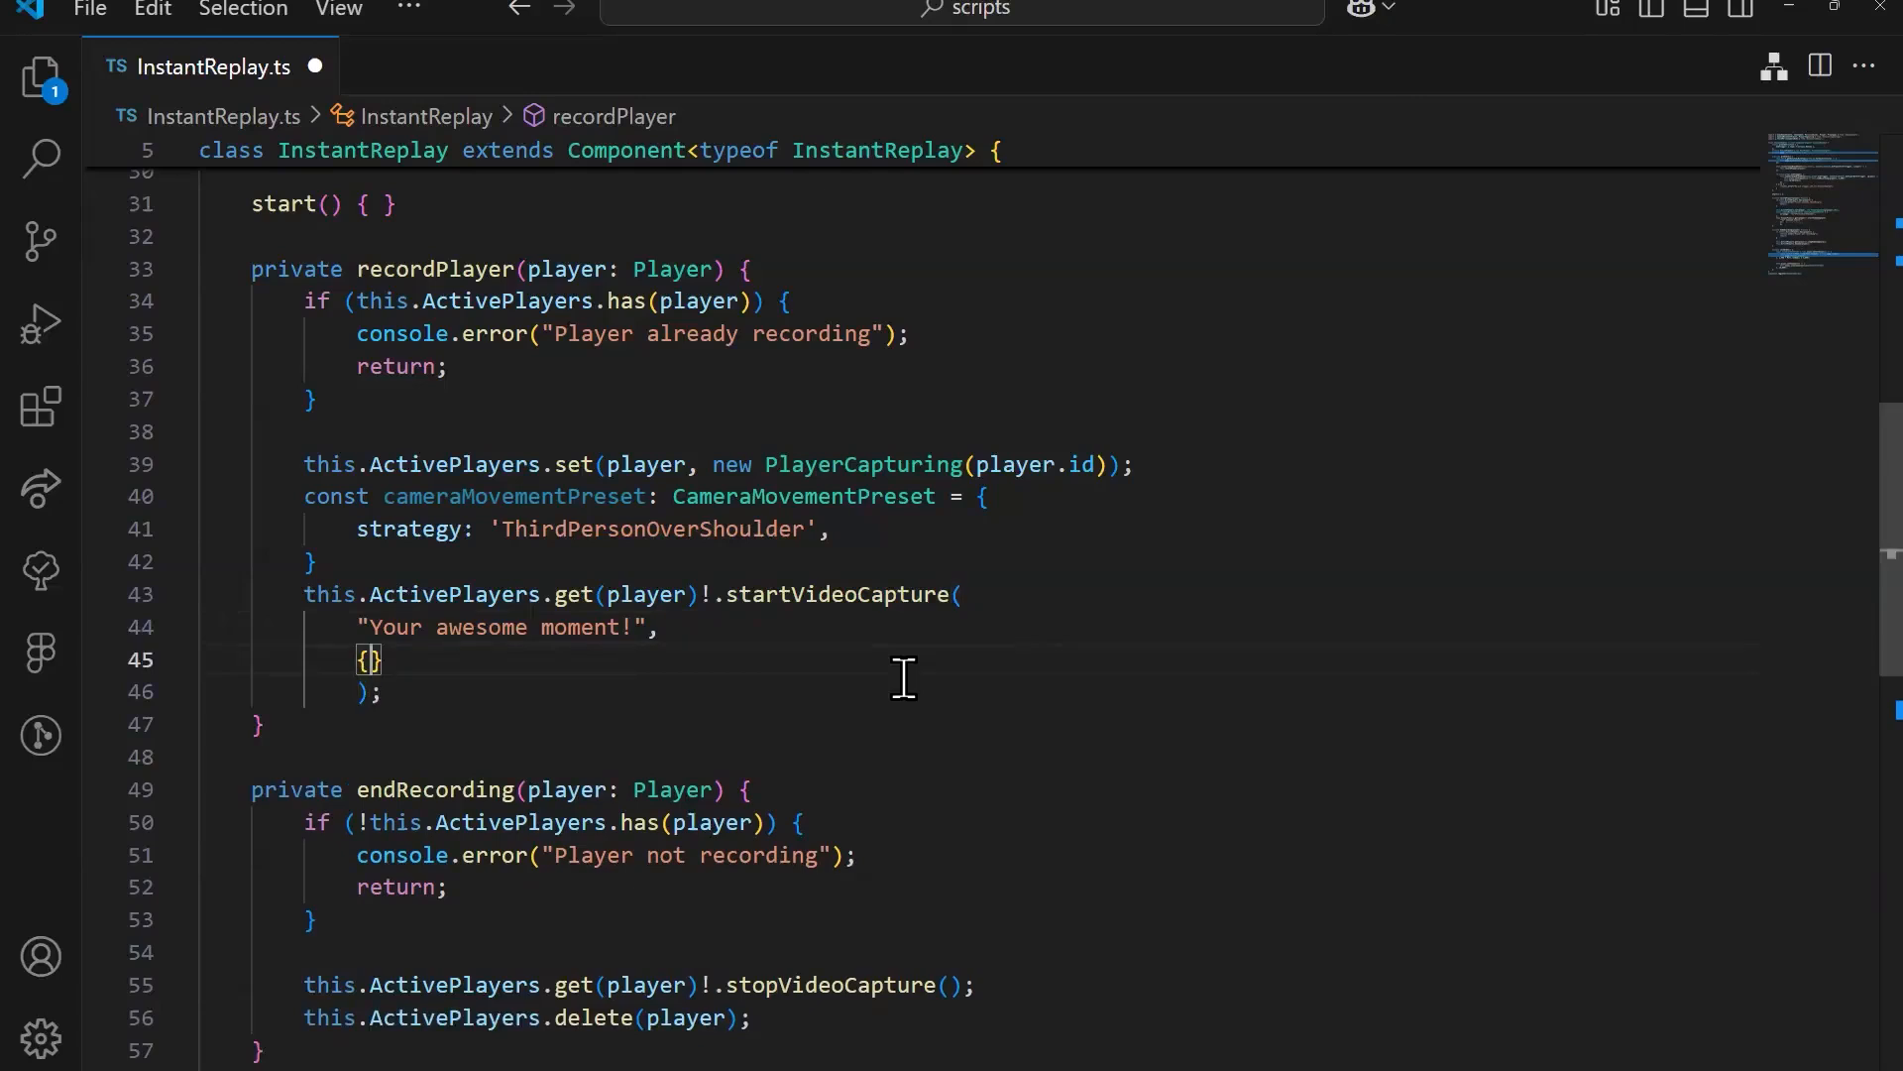
Step: Undo the edits to the startVideoCapture call until the { cameraMovementPreset } argument is restored
{"action": "key", "text": "ctrl+z"}
{"action": "key", "text": "ctrl+z"}
{"action": "key", "text": "ctrl+z"}
{"action": "key", "text": "ctrl+z"}
{"action": "key", "text": "ctrl+z"}
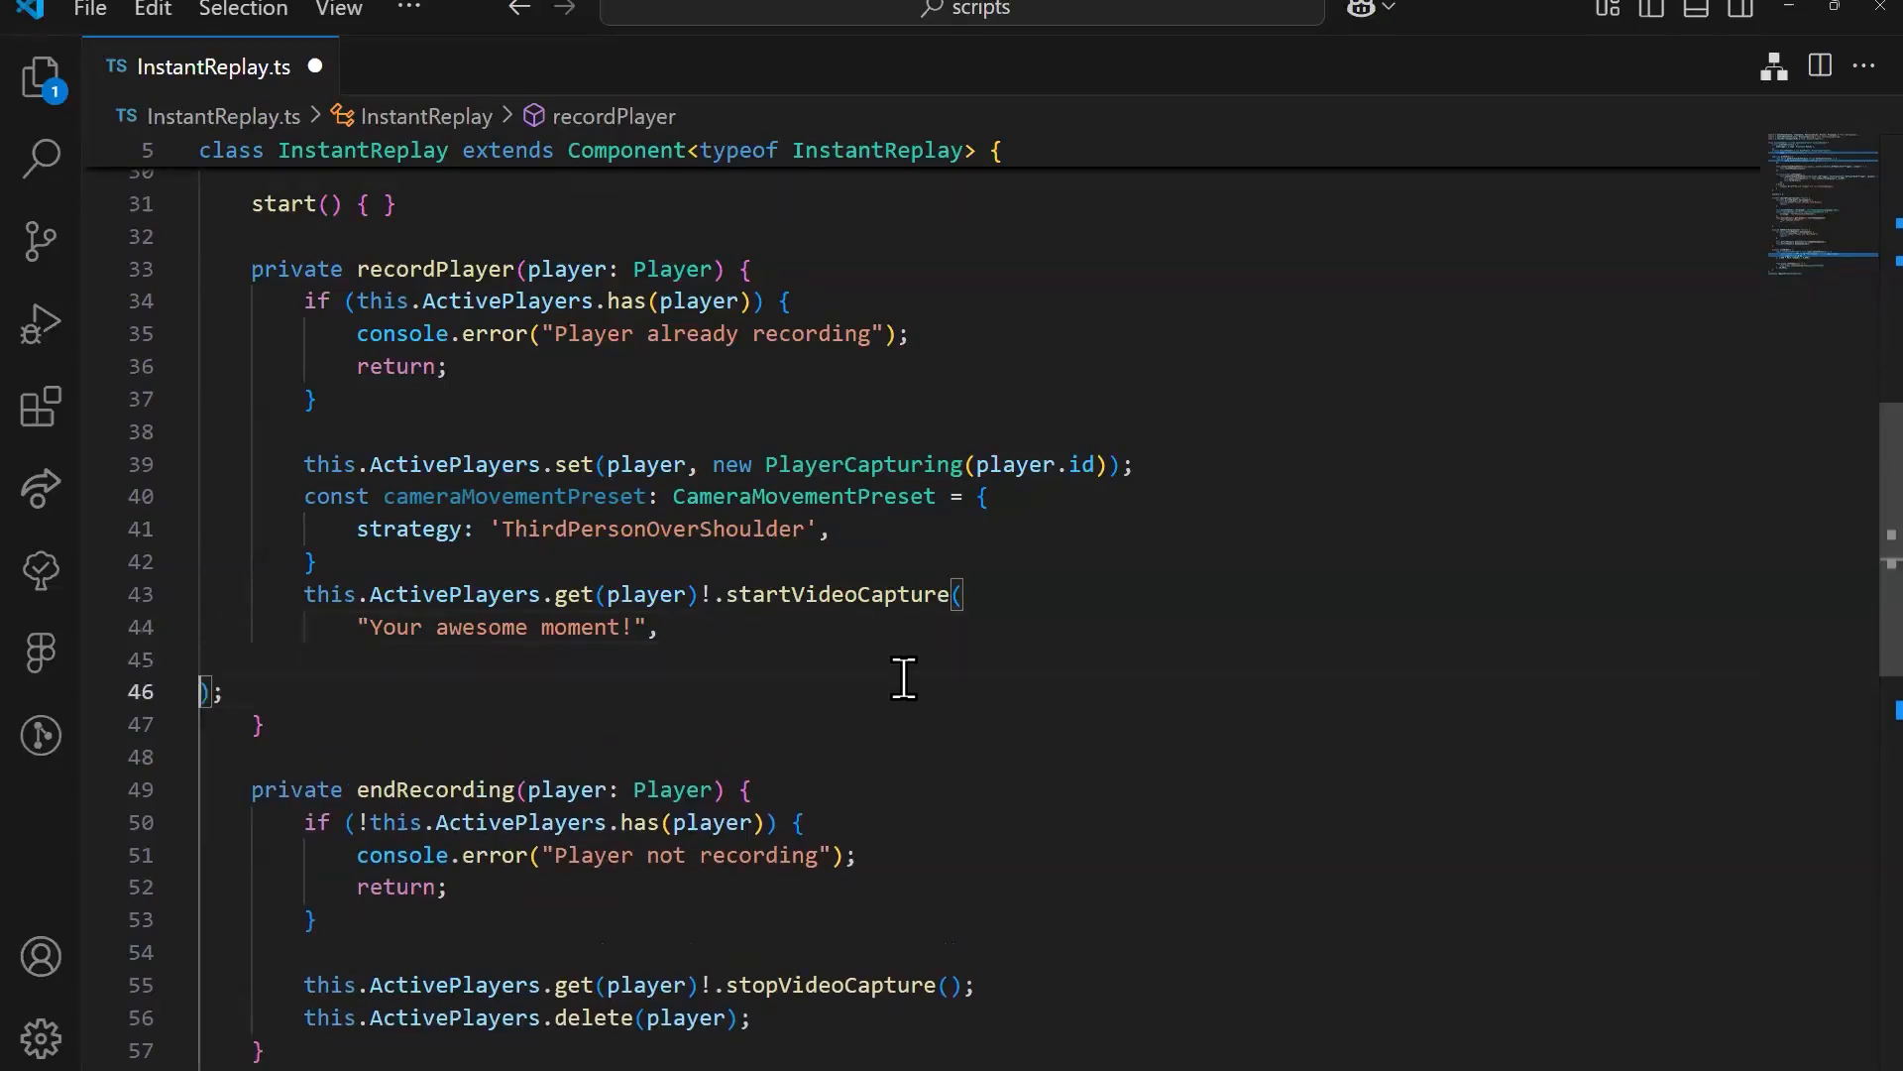
{"action": "left_click", "coordinate": [904, 678]}
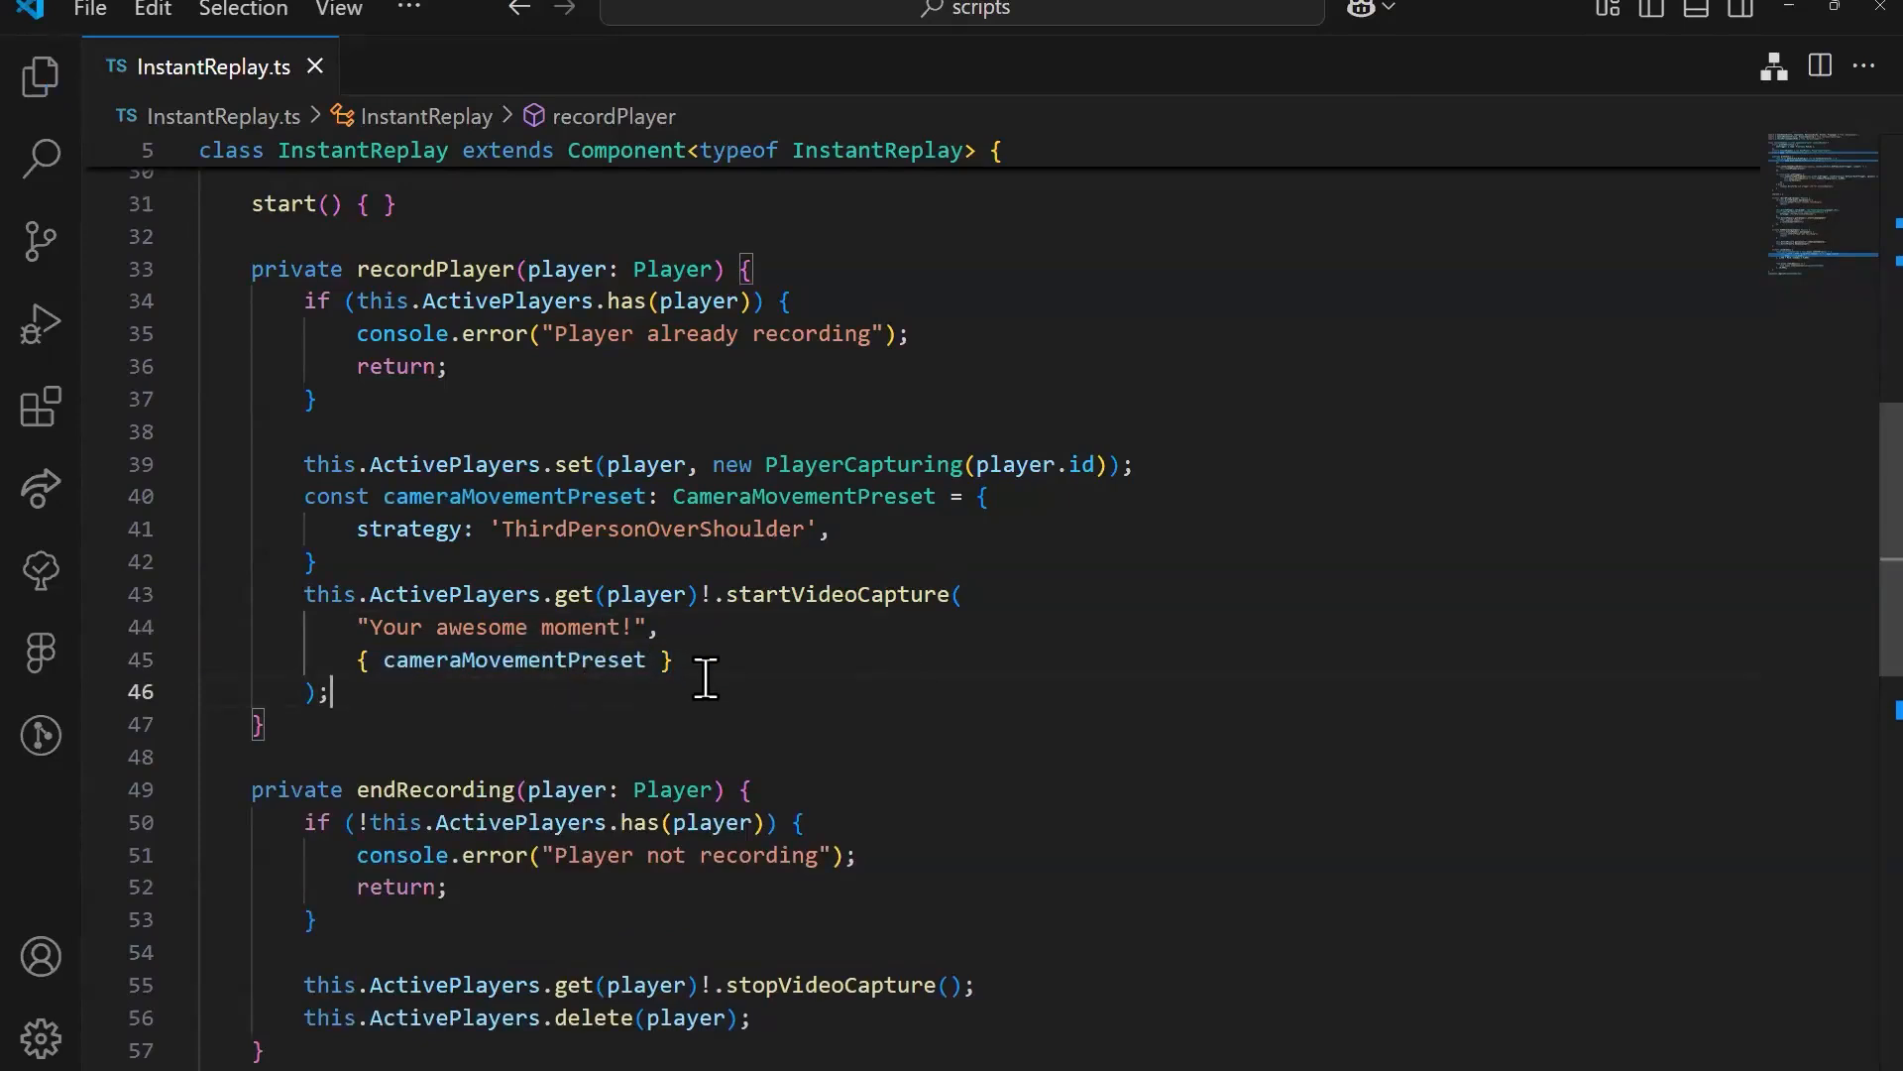
Step: Peek at the definitions of cameraMovementPreset from the startVideoCapture argument, close the peek view and return to the call
{"action": "left_click", "coordinate": [674, 495]}
{"action": "left_click", "coordinate": [608, 661]}
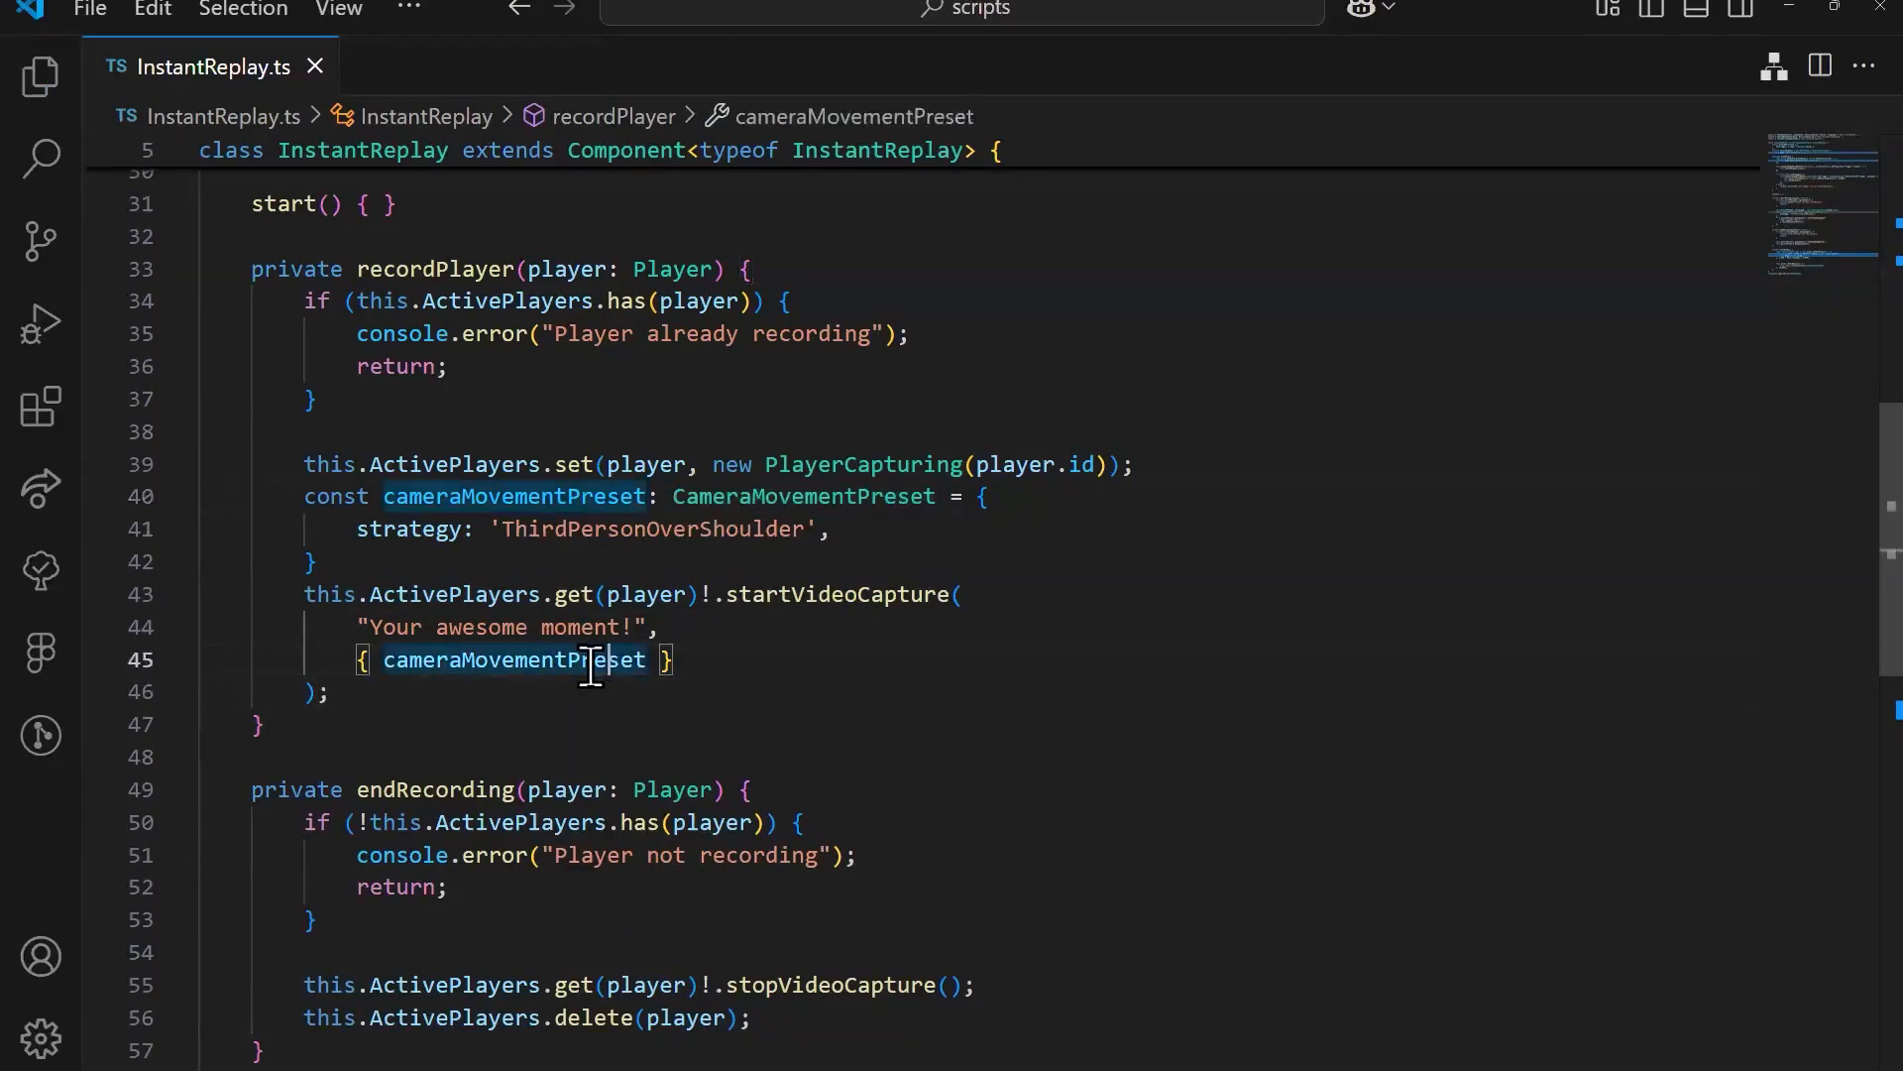
{"action": "left_click", "coordinate": [585, 661], "text": "ctrl"}
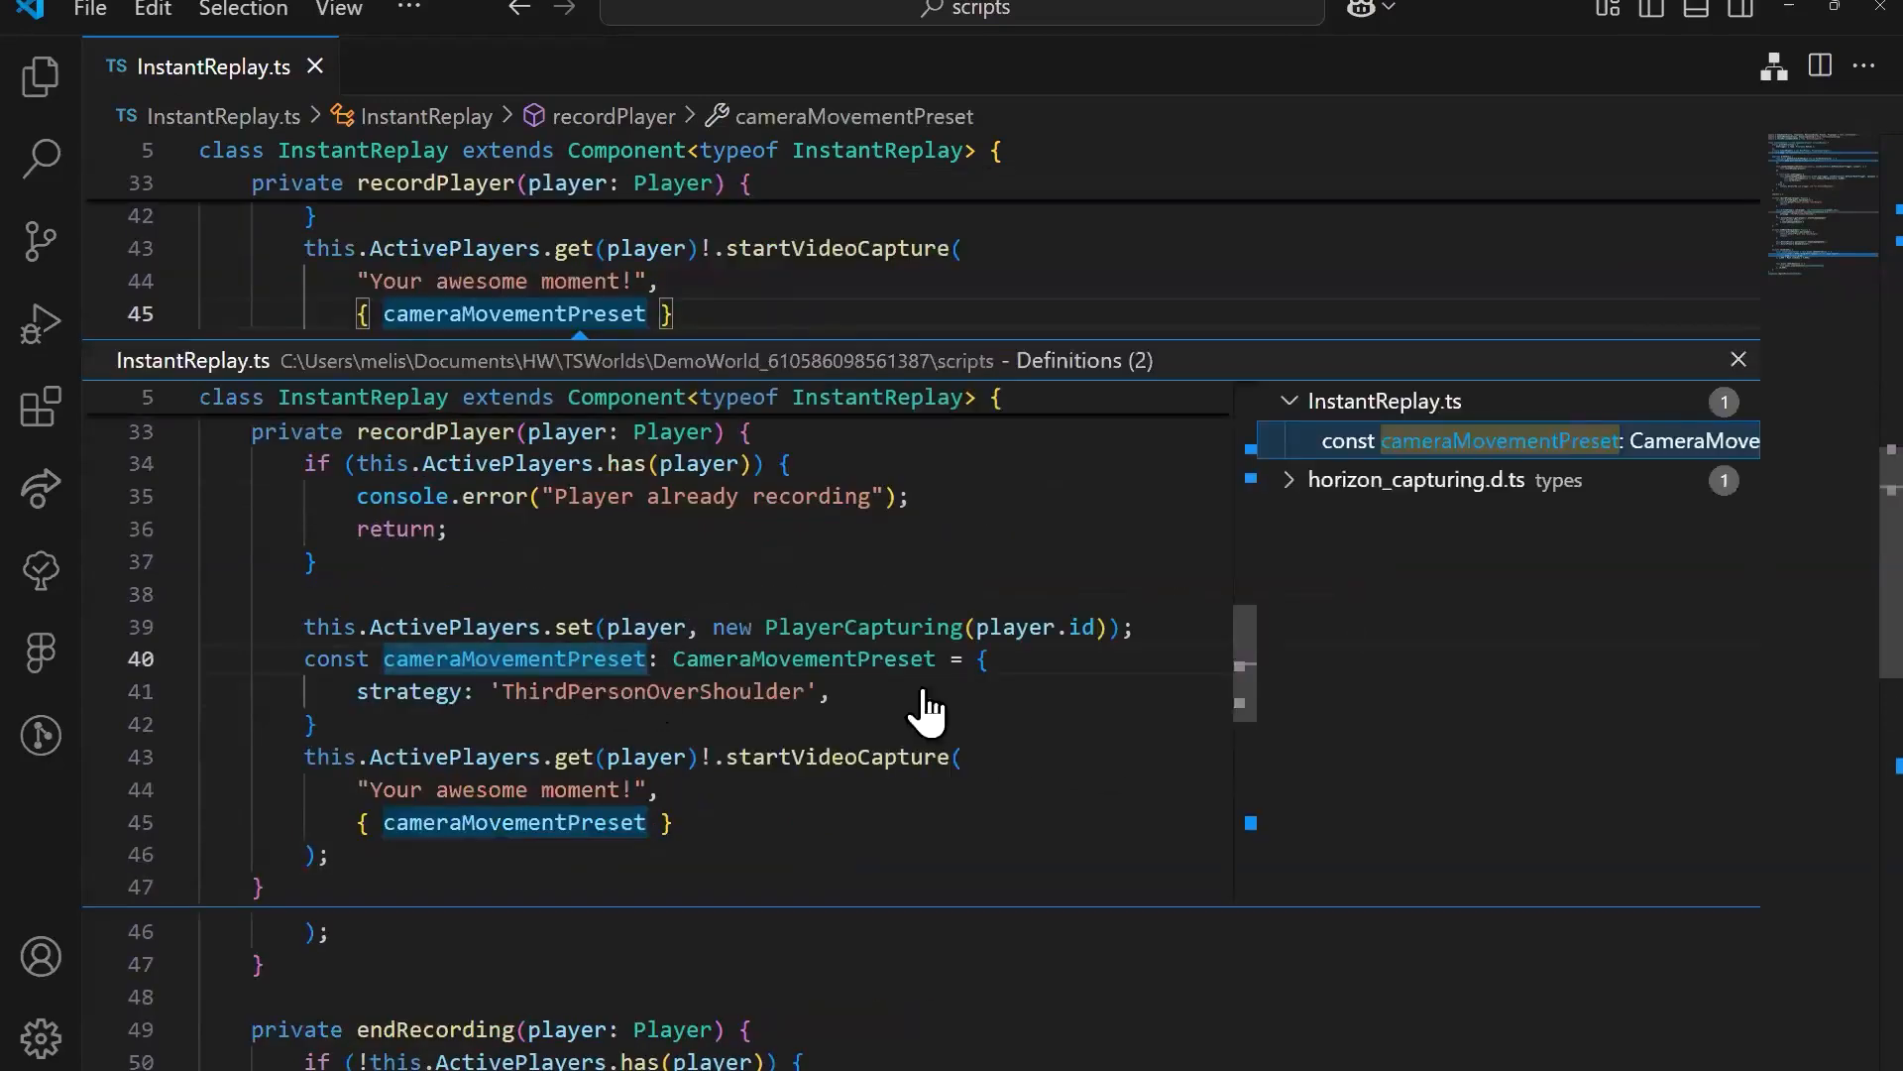
{"action": "left_click", "coordinate": [1737, 359]}
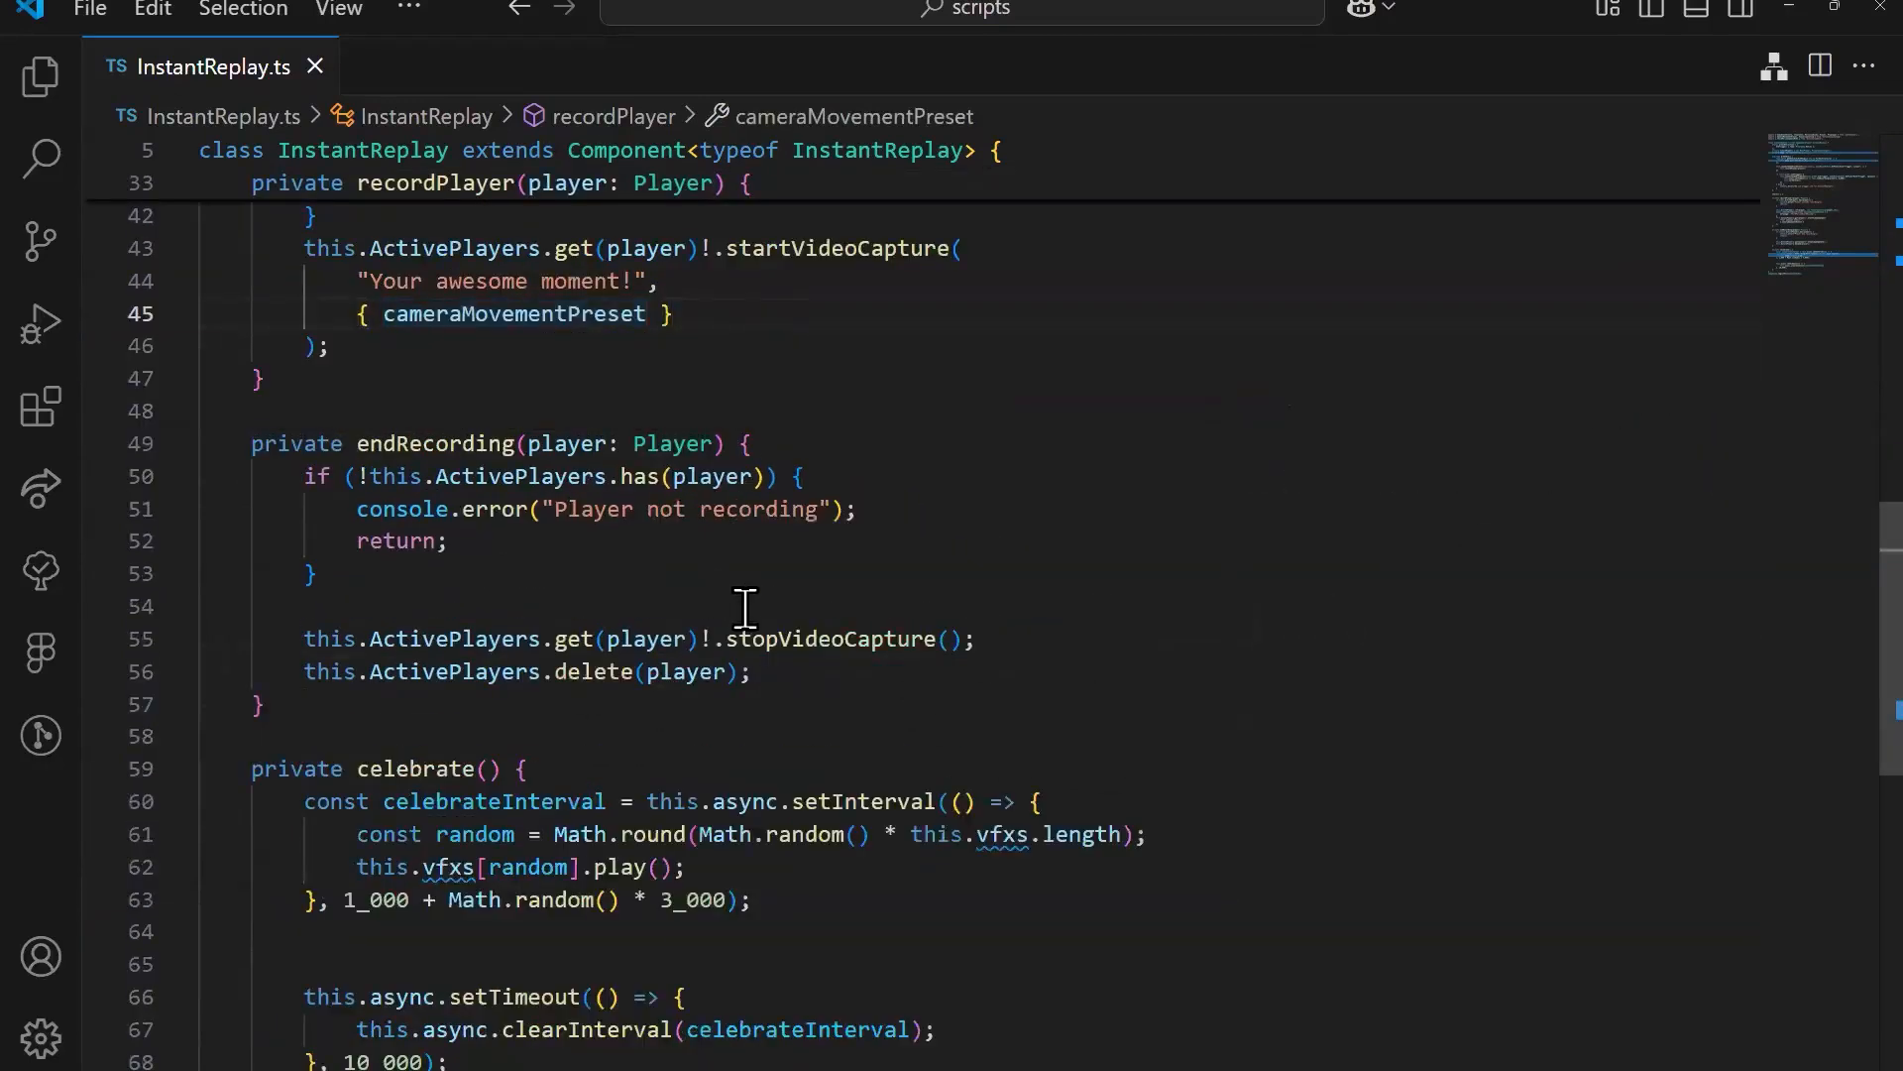
{"action": "left_click", "coordinate": [743, 606]}
{"action": "scroll", "coordinate": [698, 708], "scroll_direction": "down", "scroll_amount": 1}
{"action": "scroll", "coordinate": [698, 707], "scroll_direction": "up", "scroll_amount": 1}
{"action": "scroll", "coordinate": [698, 708], "scroll_direction": "up", "scroll_amount": 3}
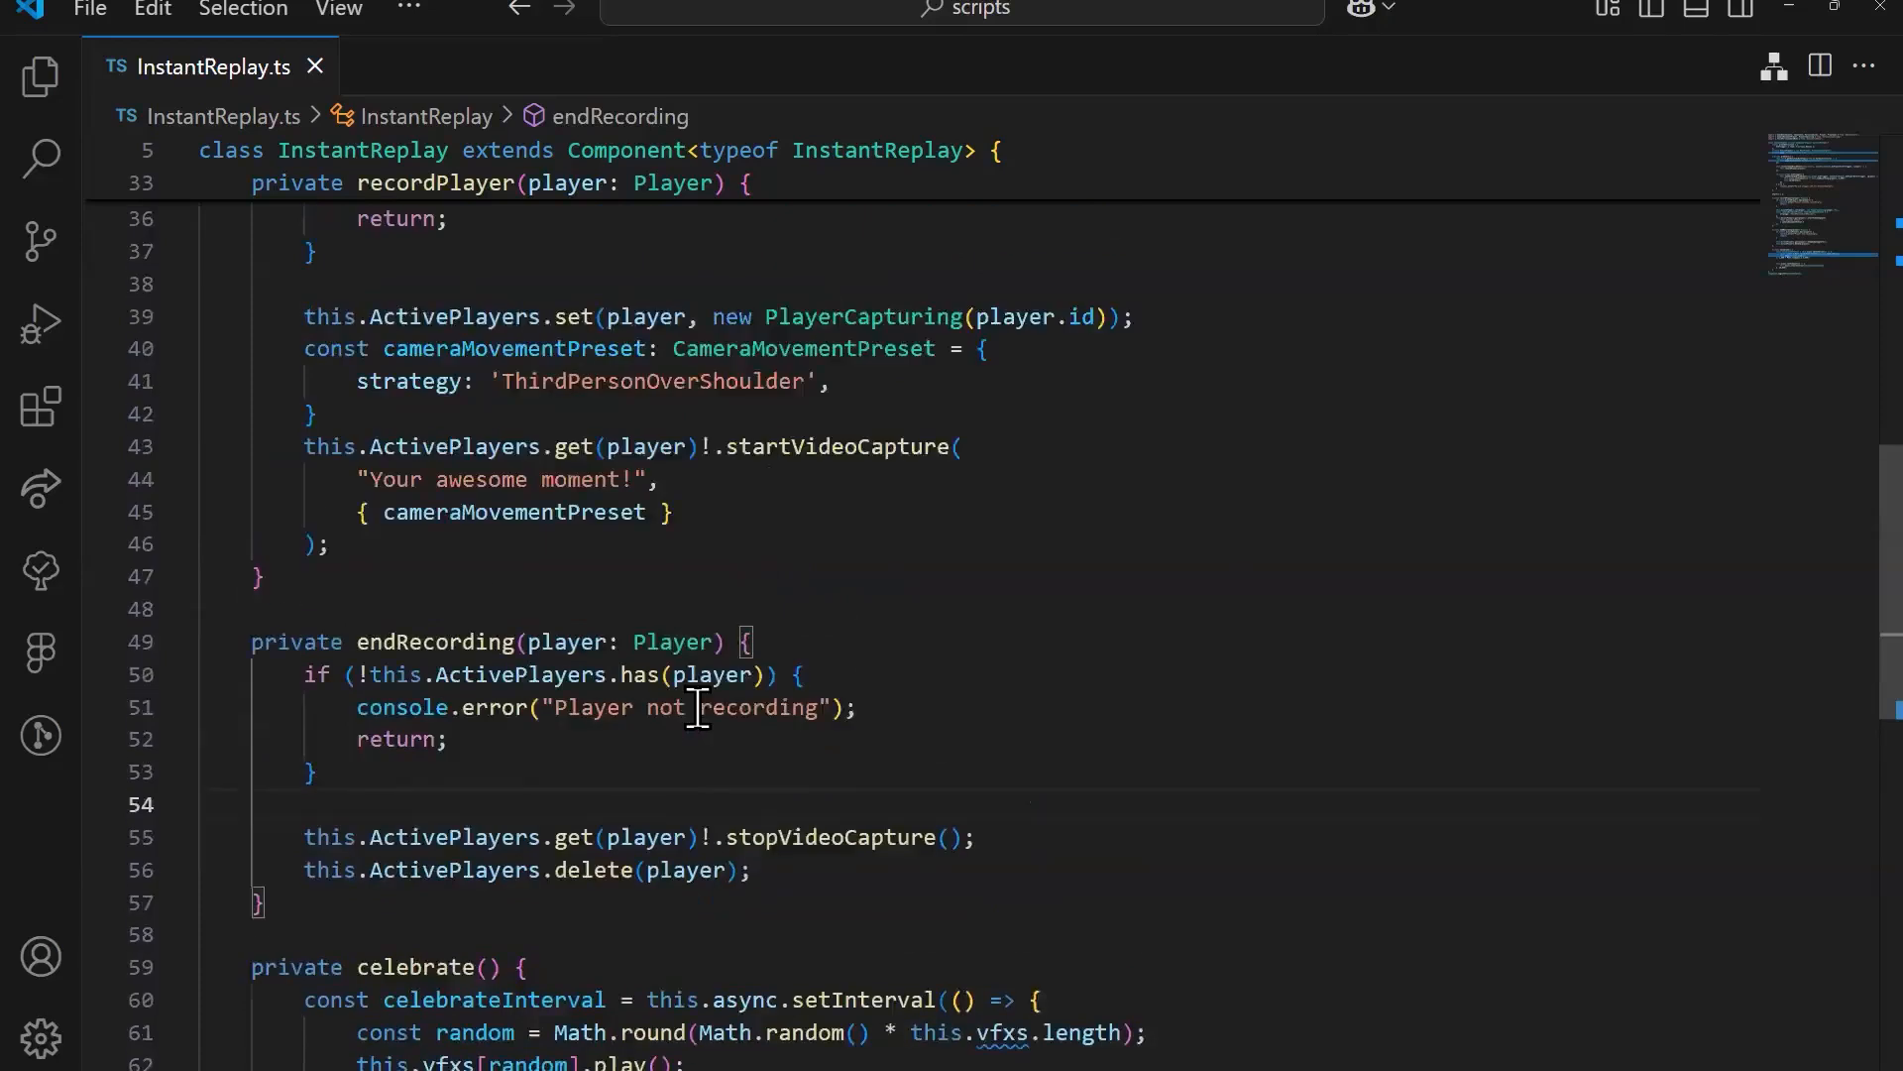
{"action": "left_click", "coordinate": [615, 611]}
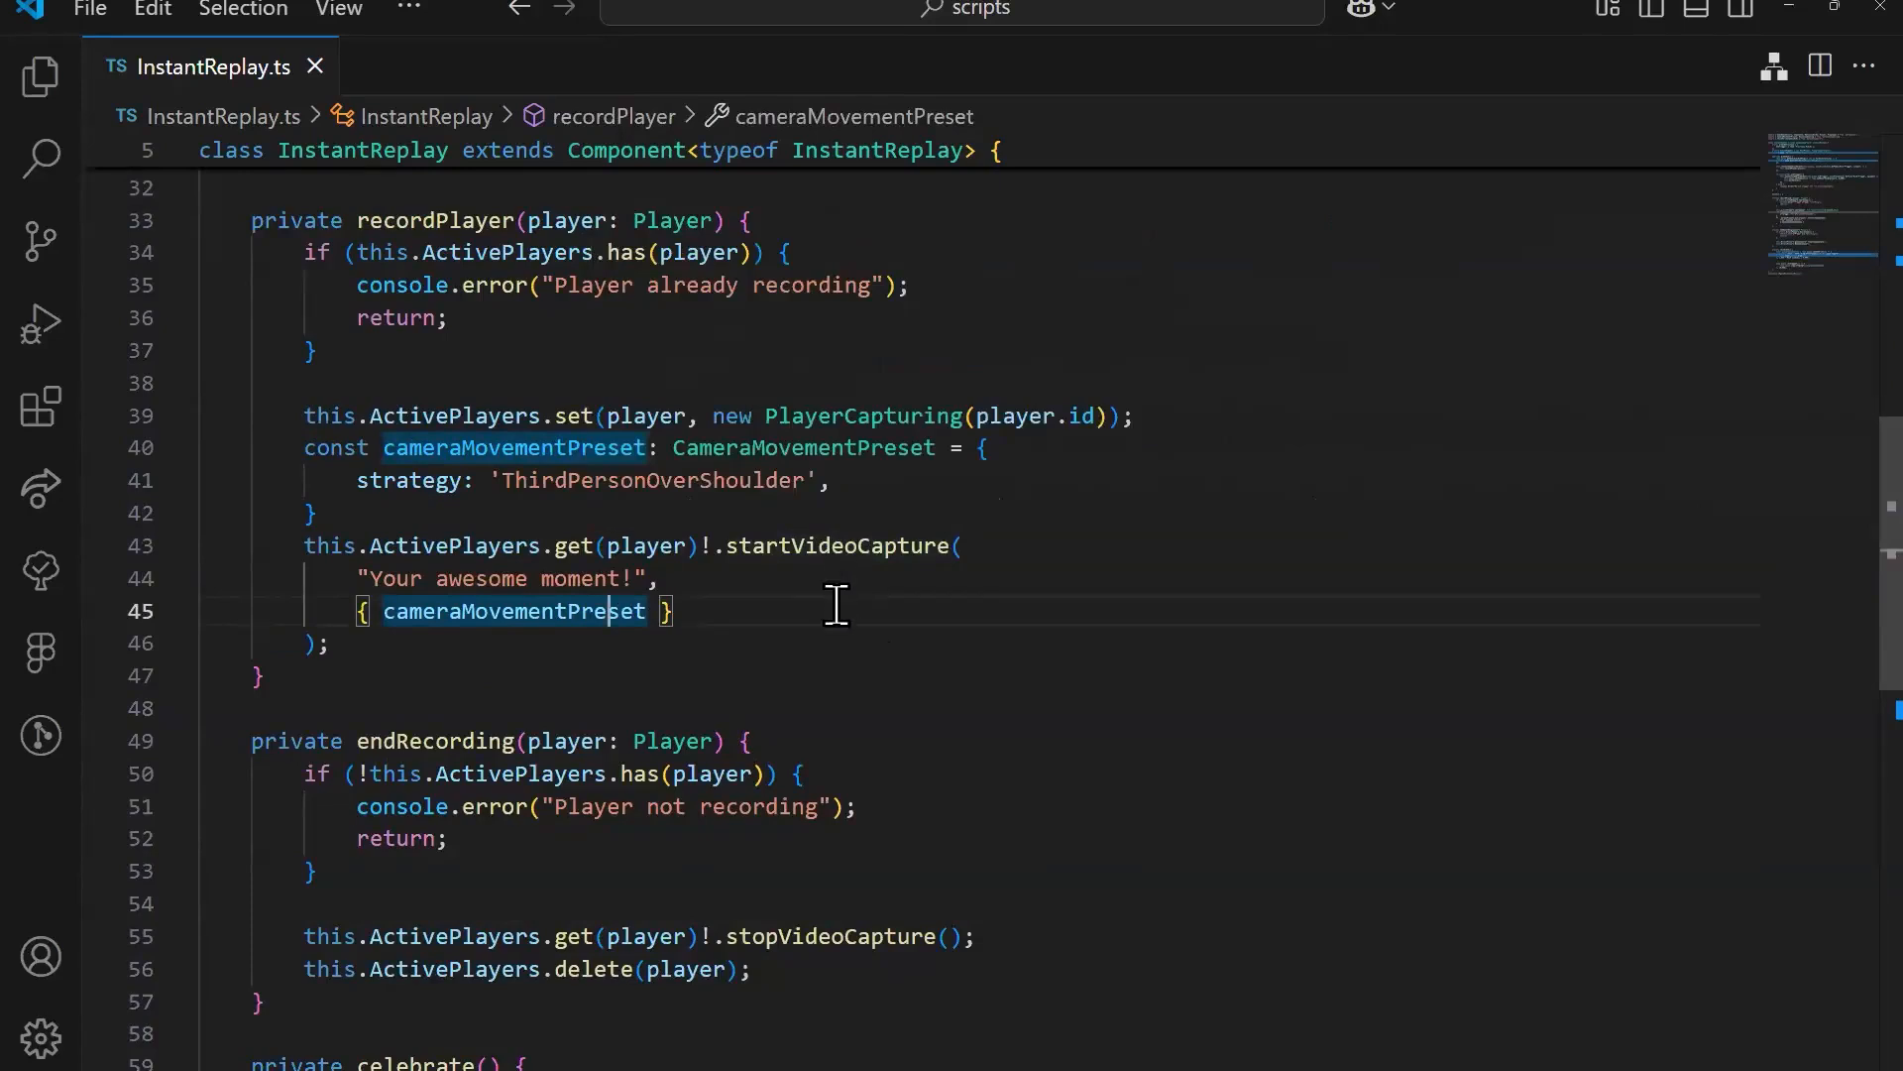
Step: Read the inline documentation of startVideoCapture and go to its definition in horizon_capturing.d.ts
{"action": "left_click", "coordinate": [842, 544]}
{"action": "right_click", "coordinate": [794, 544]}
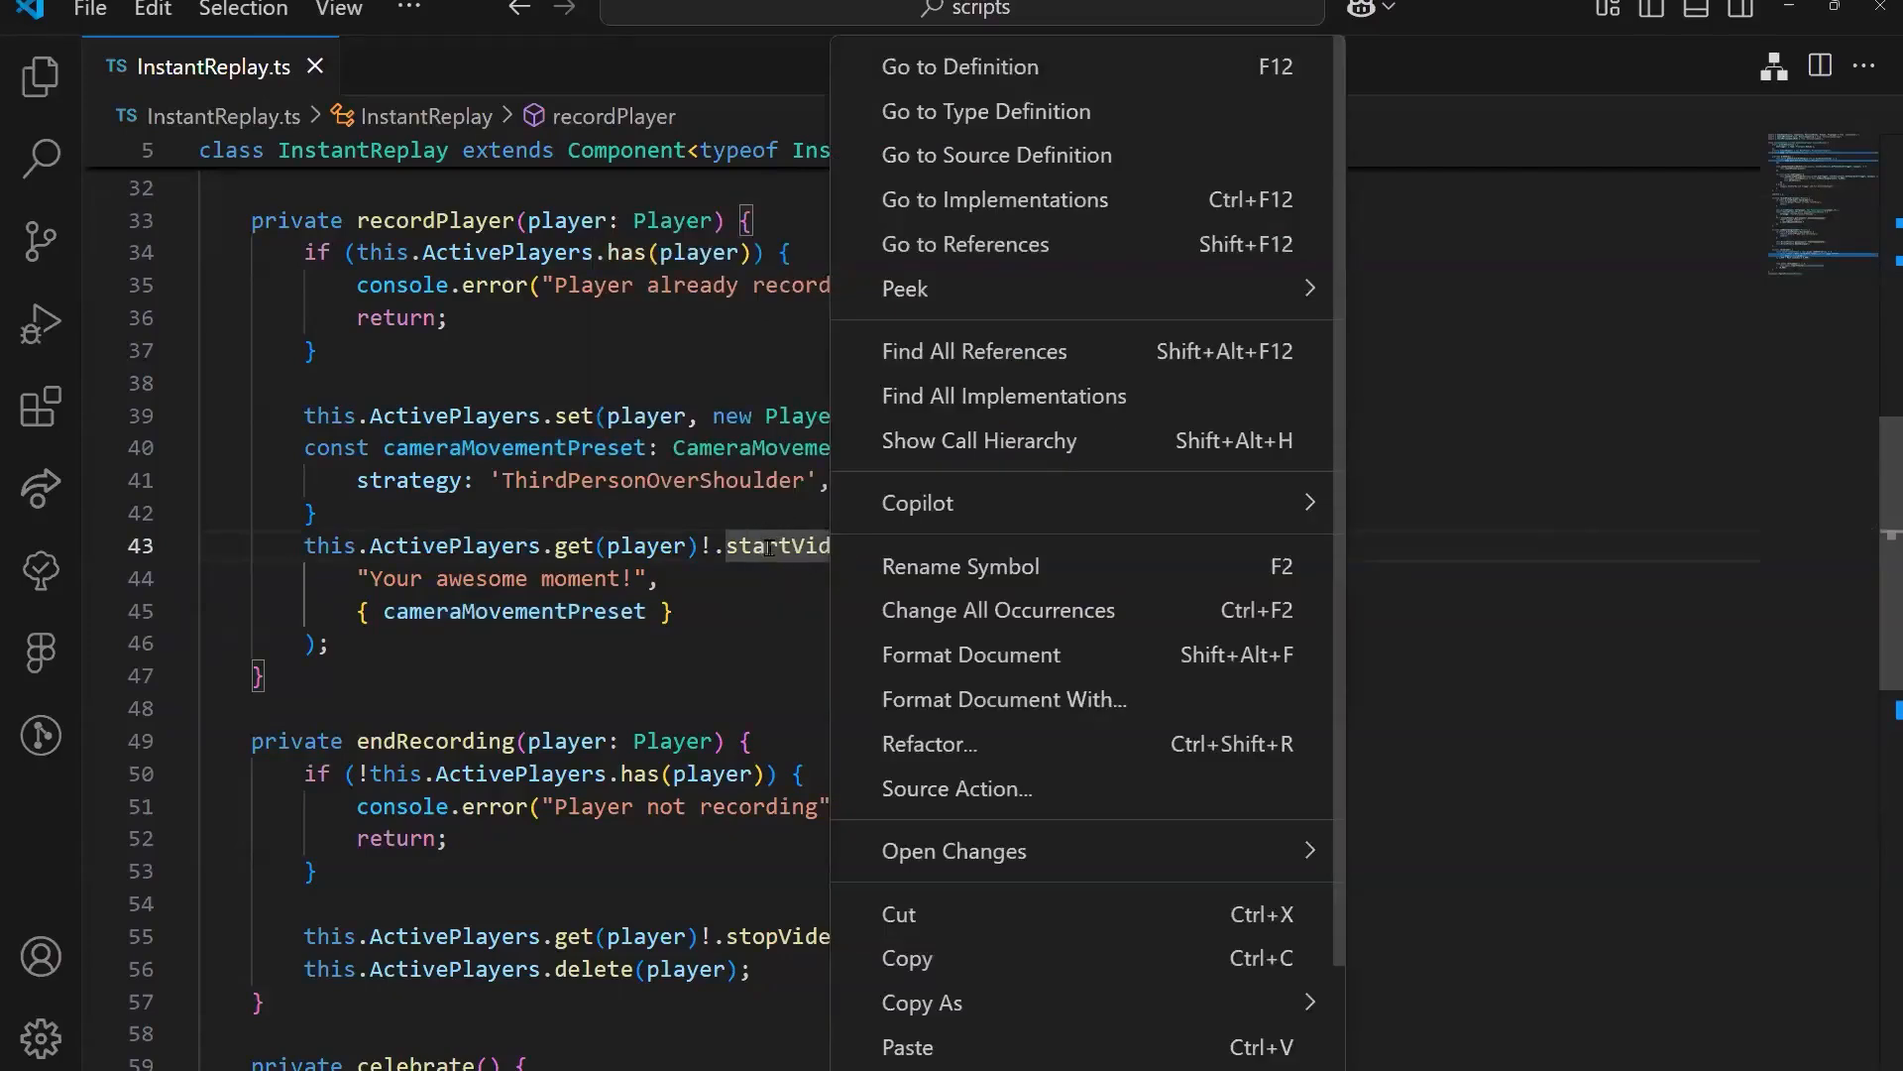
{"action": "left_click", "coordinate": [781, 548]}
{"action": "right_click", "coordinate": [796, 555]}
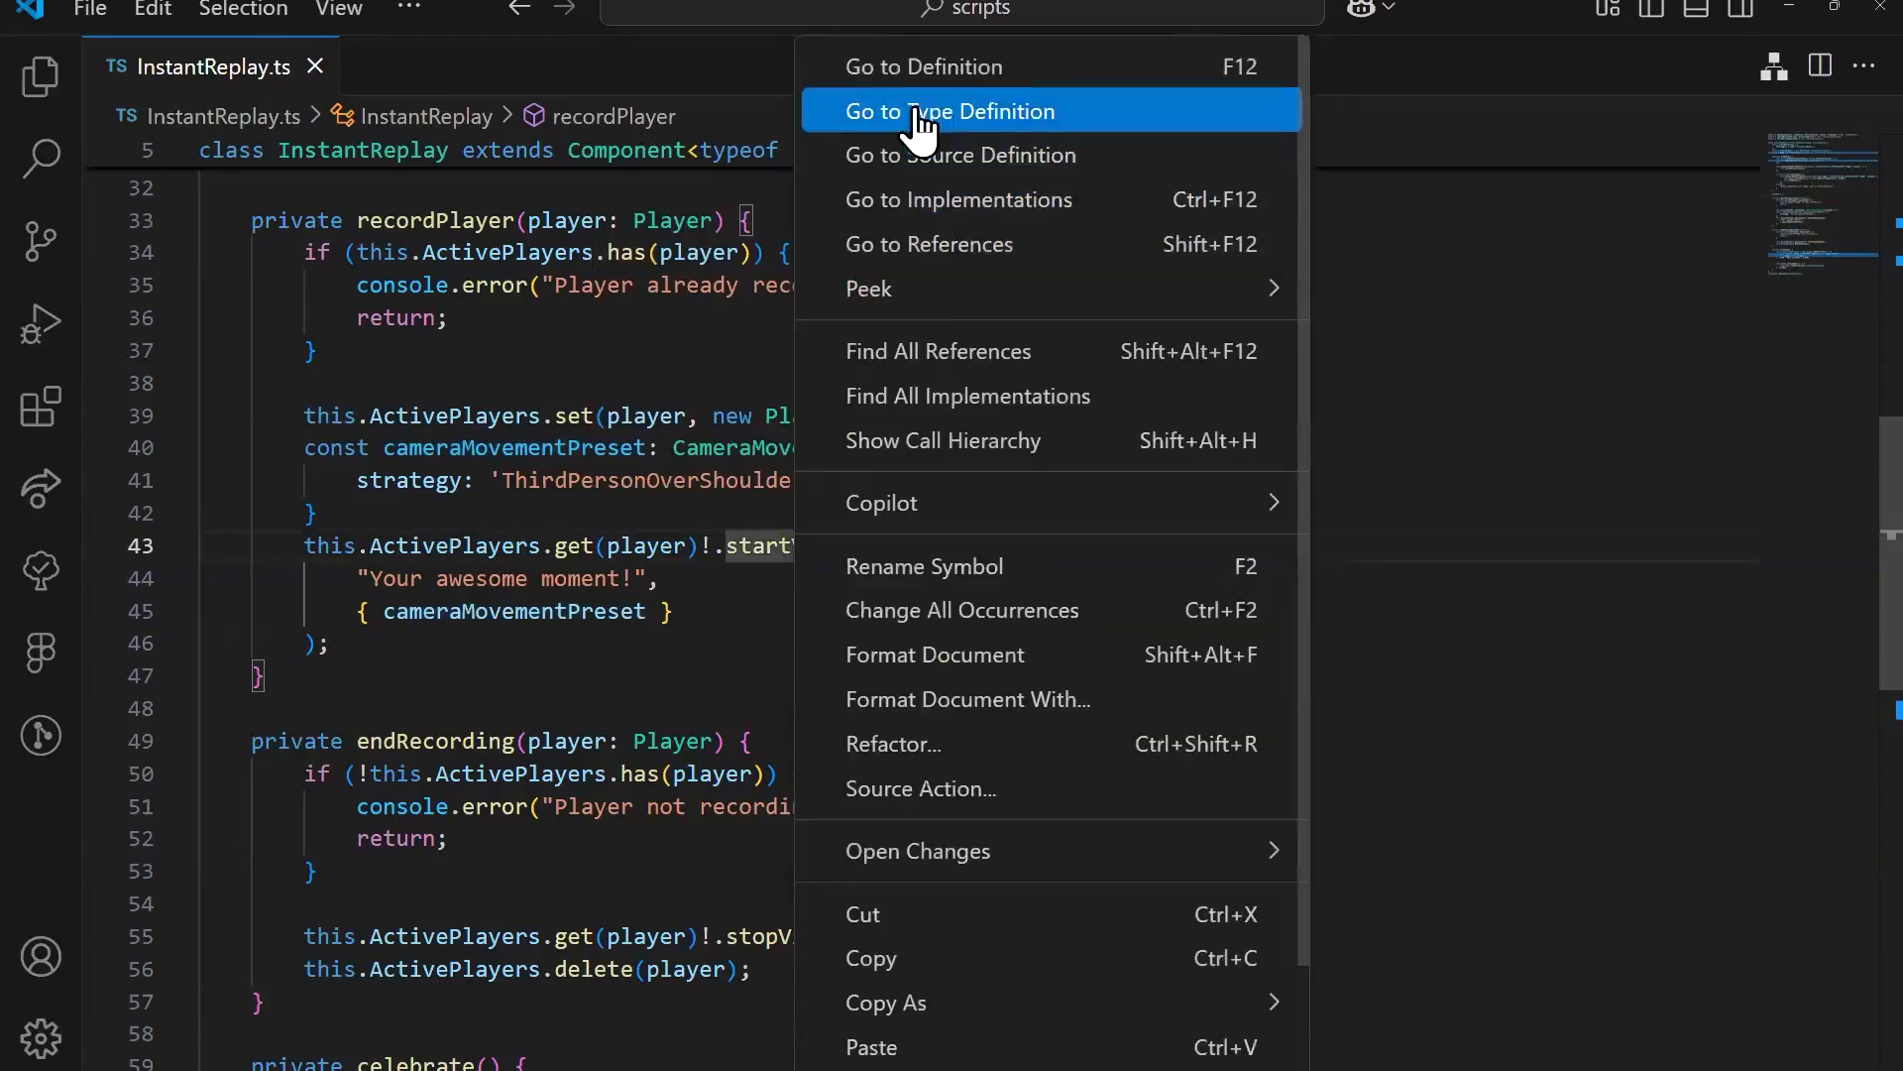
{"action": "left_click", "coordinate": [843, 538]}
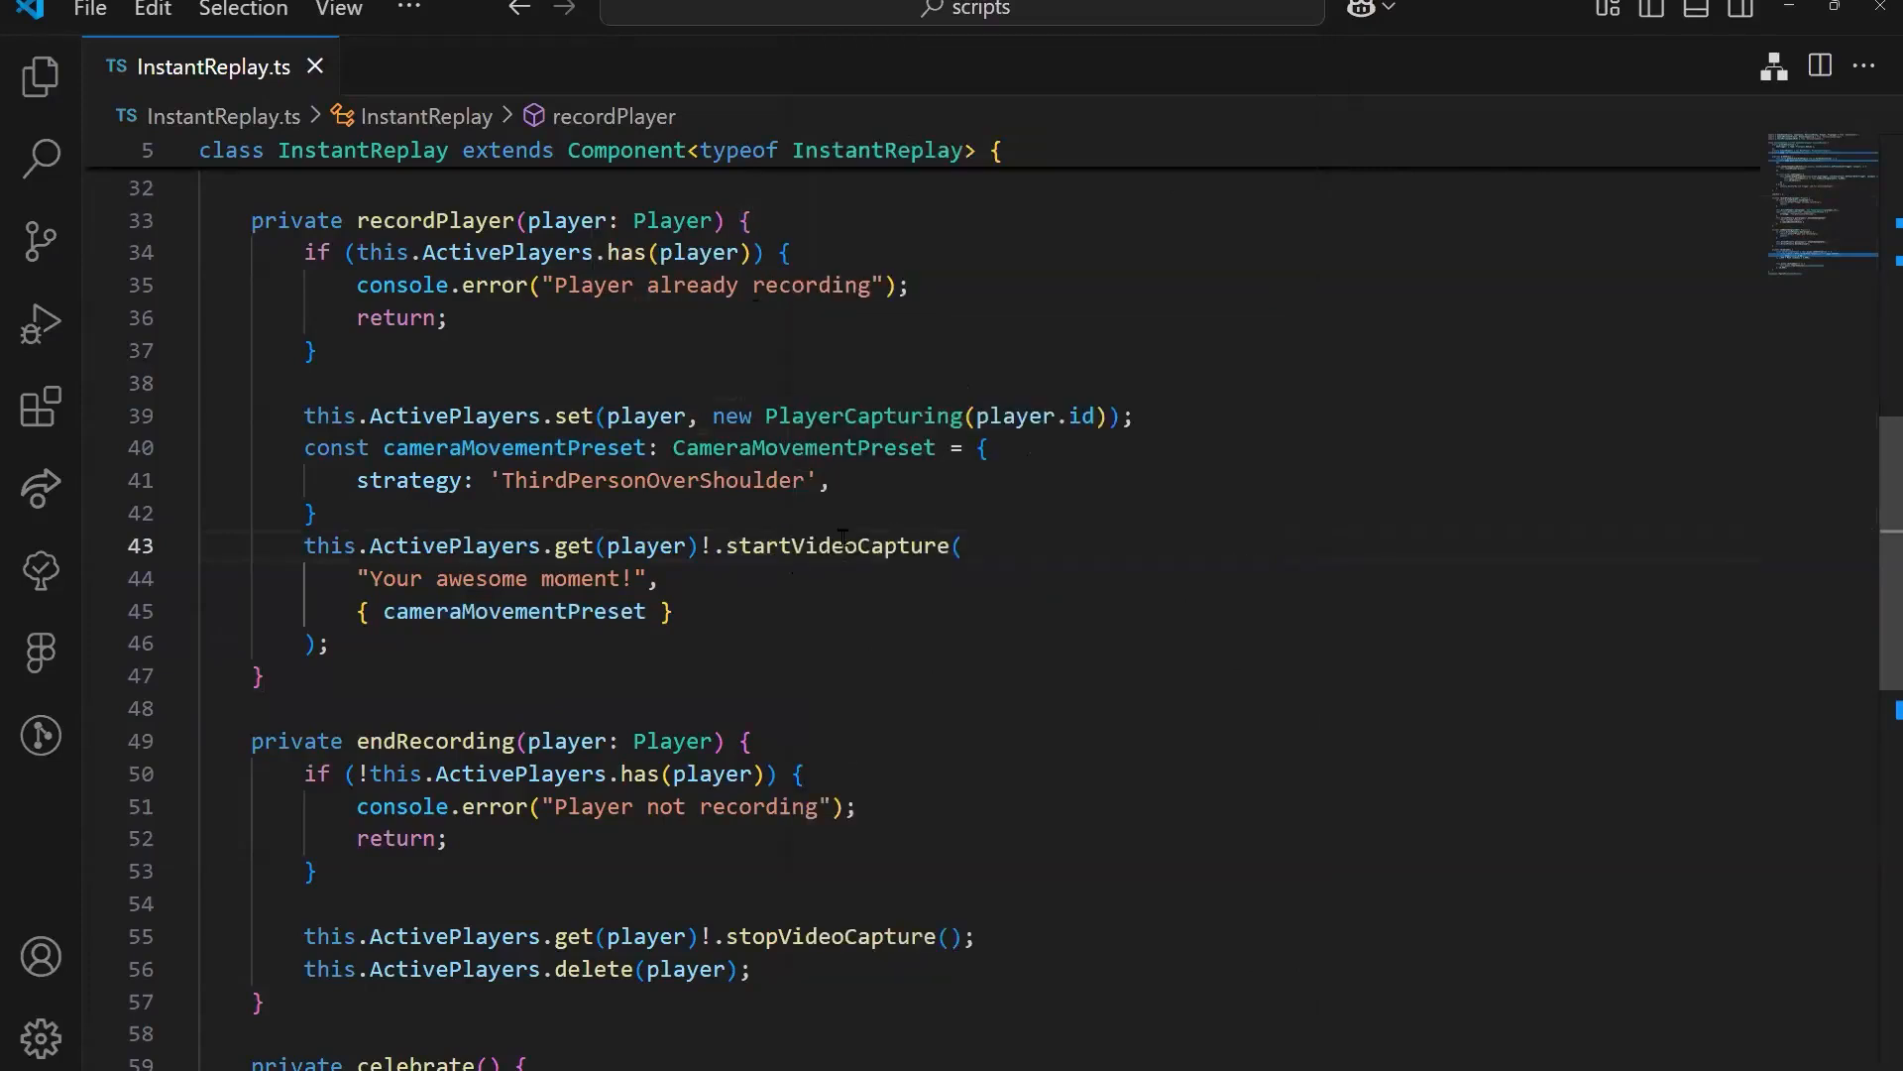
{"action": "mouse_move", "coordinate": [843, 538]}
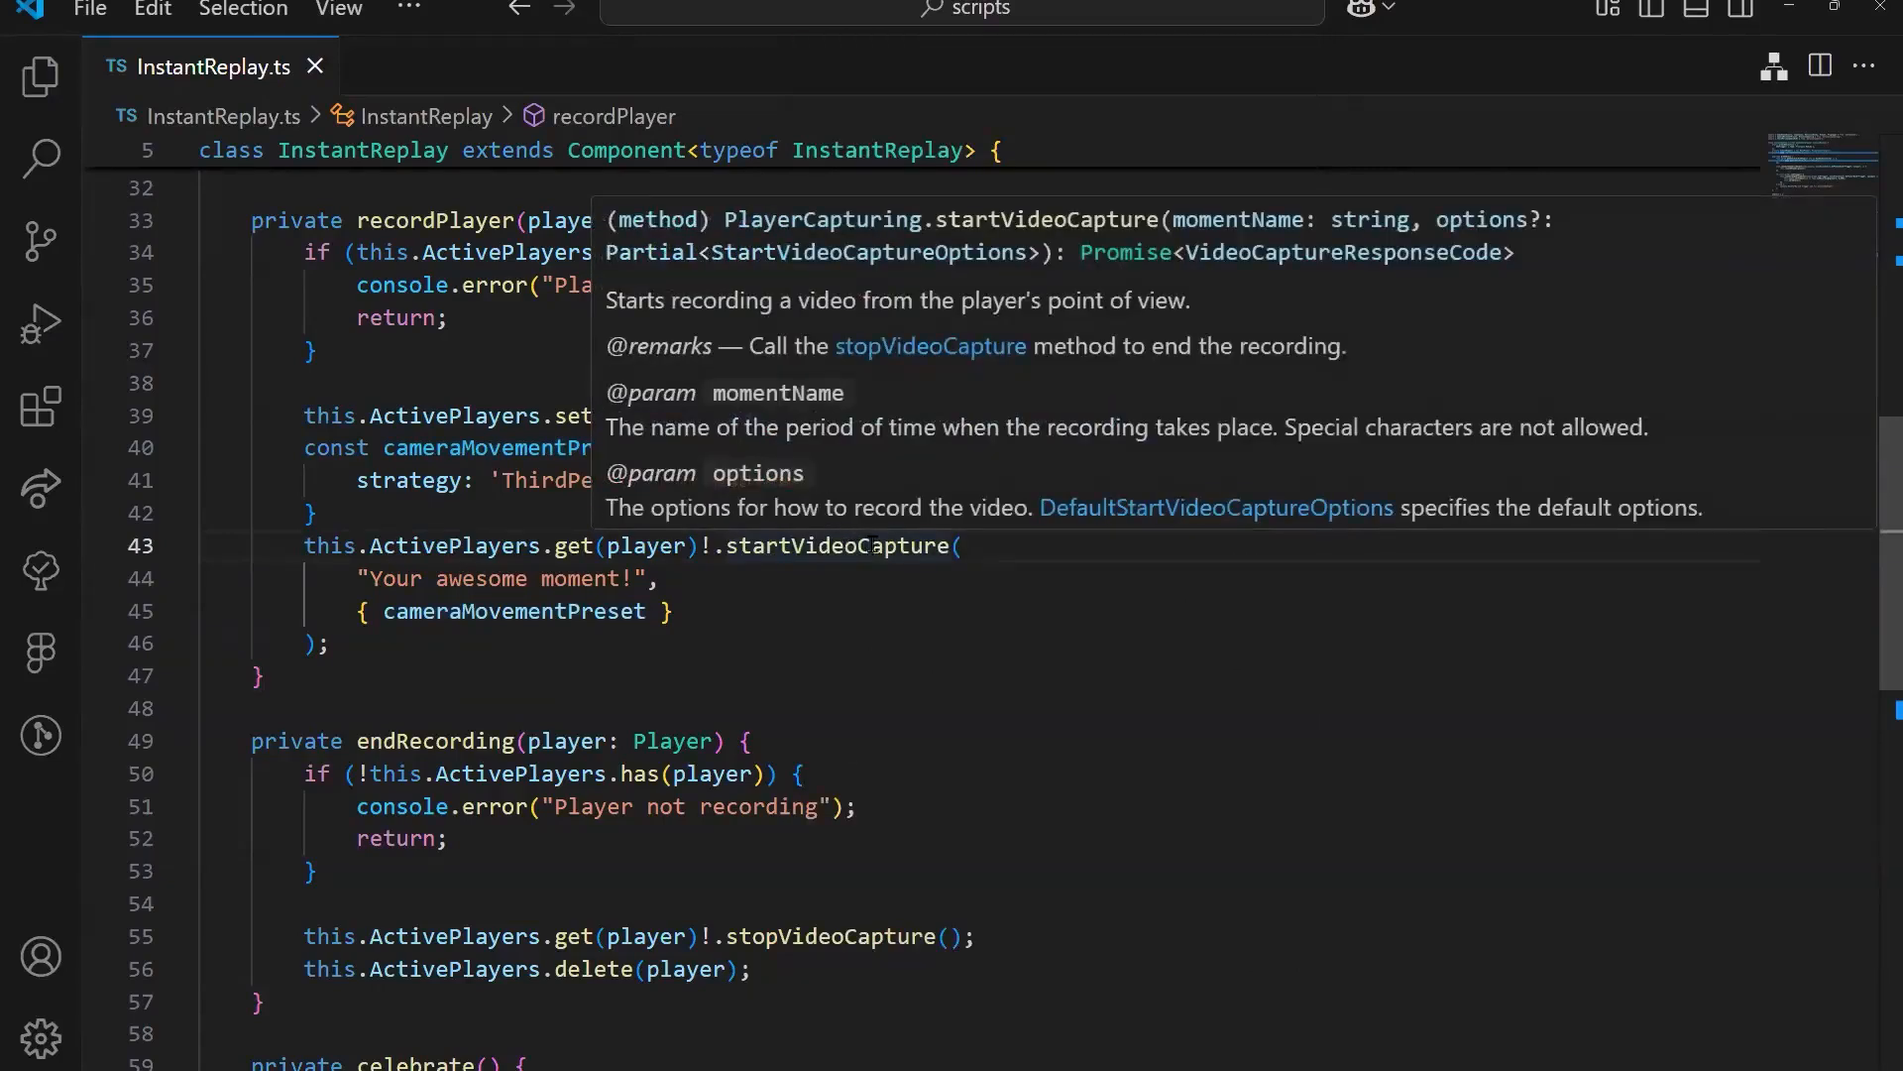
{"action": "key", "text": "ctrl"}
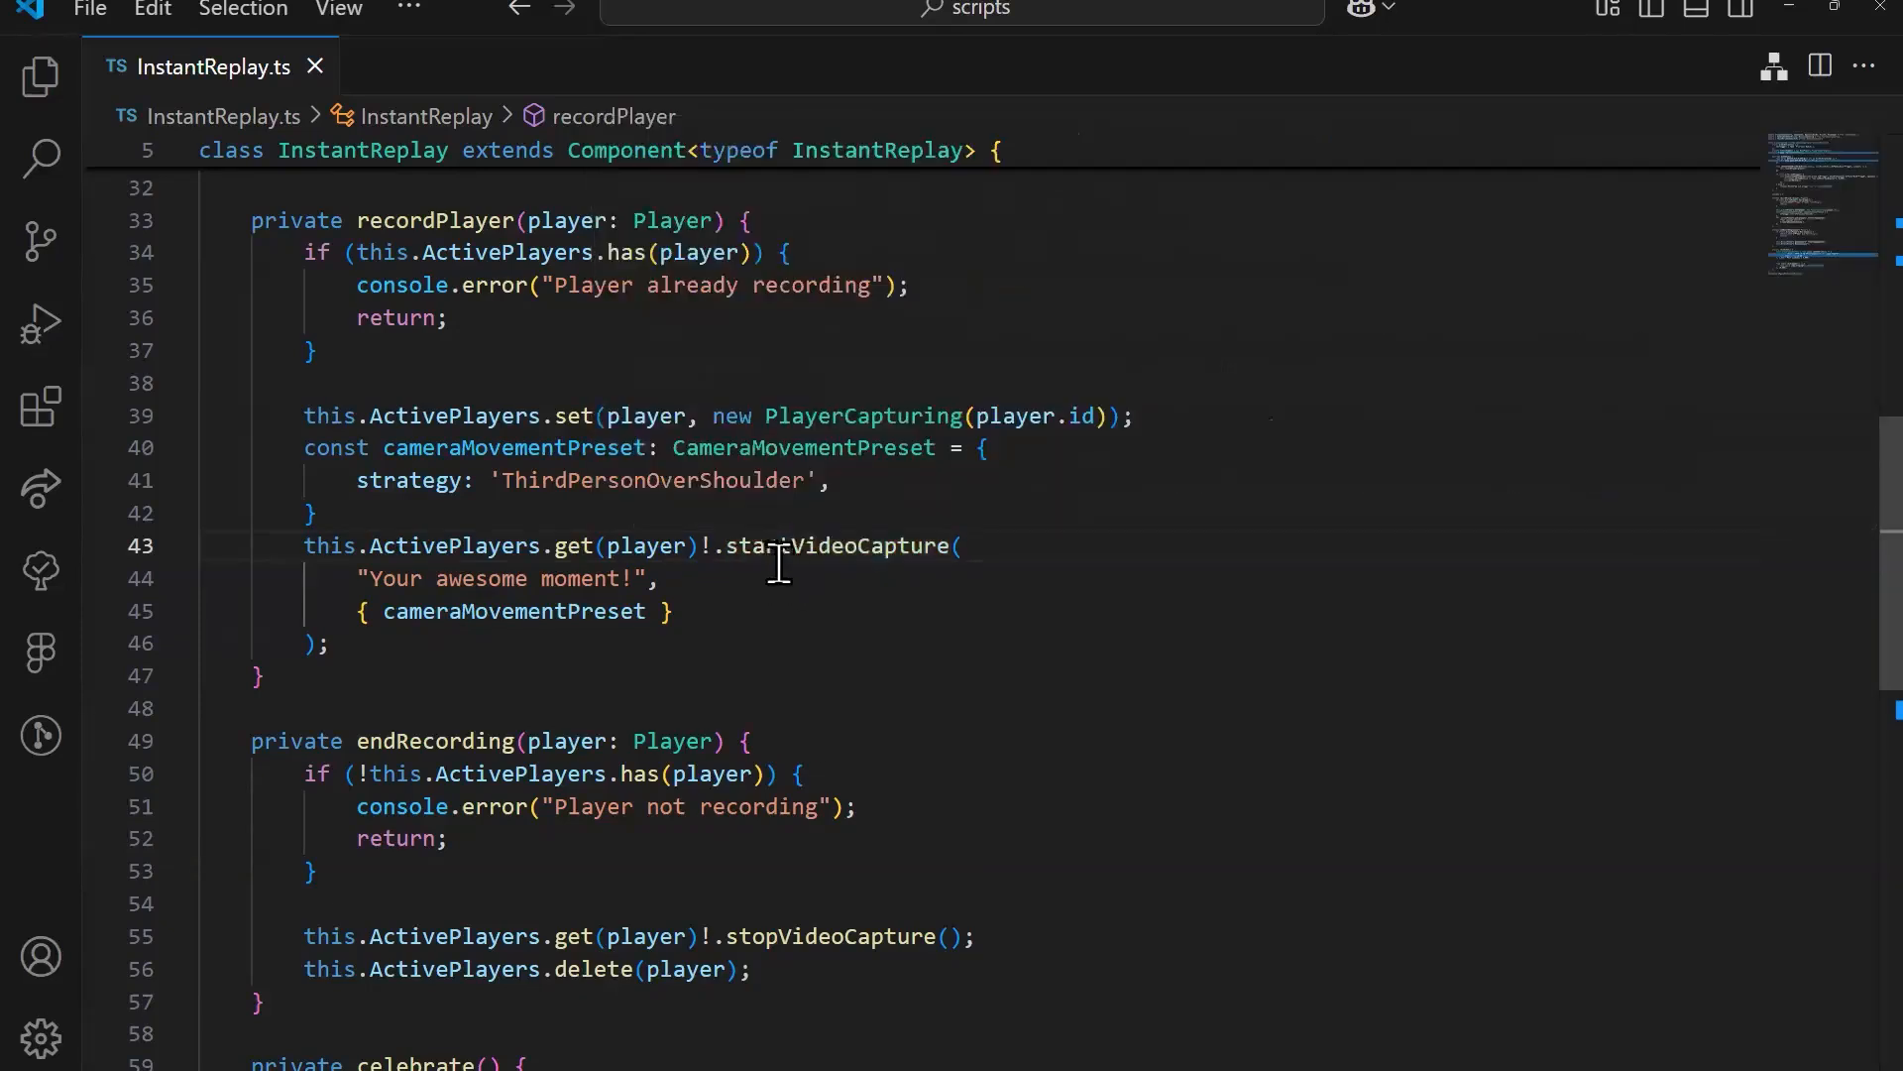
{"action": "left_click", "coordinate": [910, 545], "text": "ctrl"}
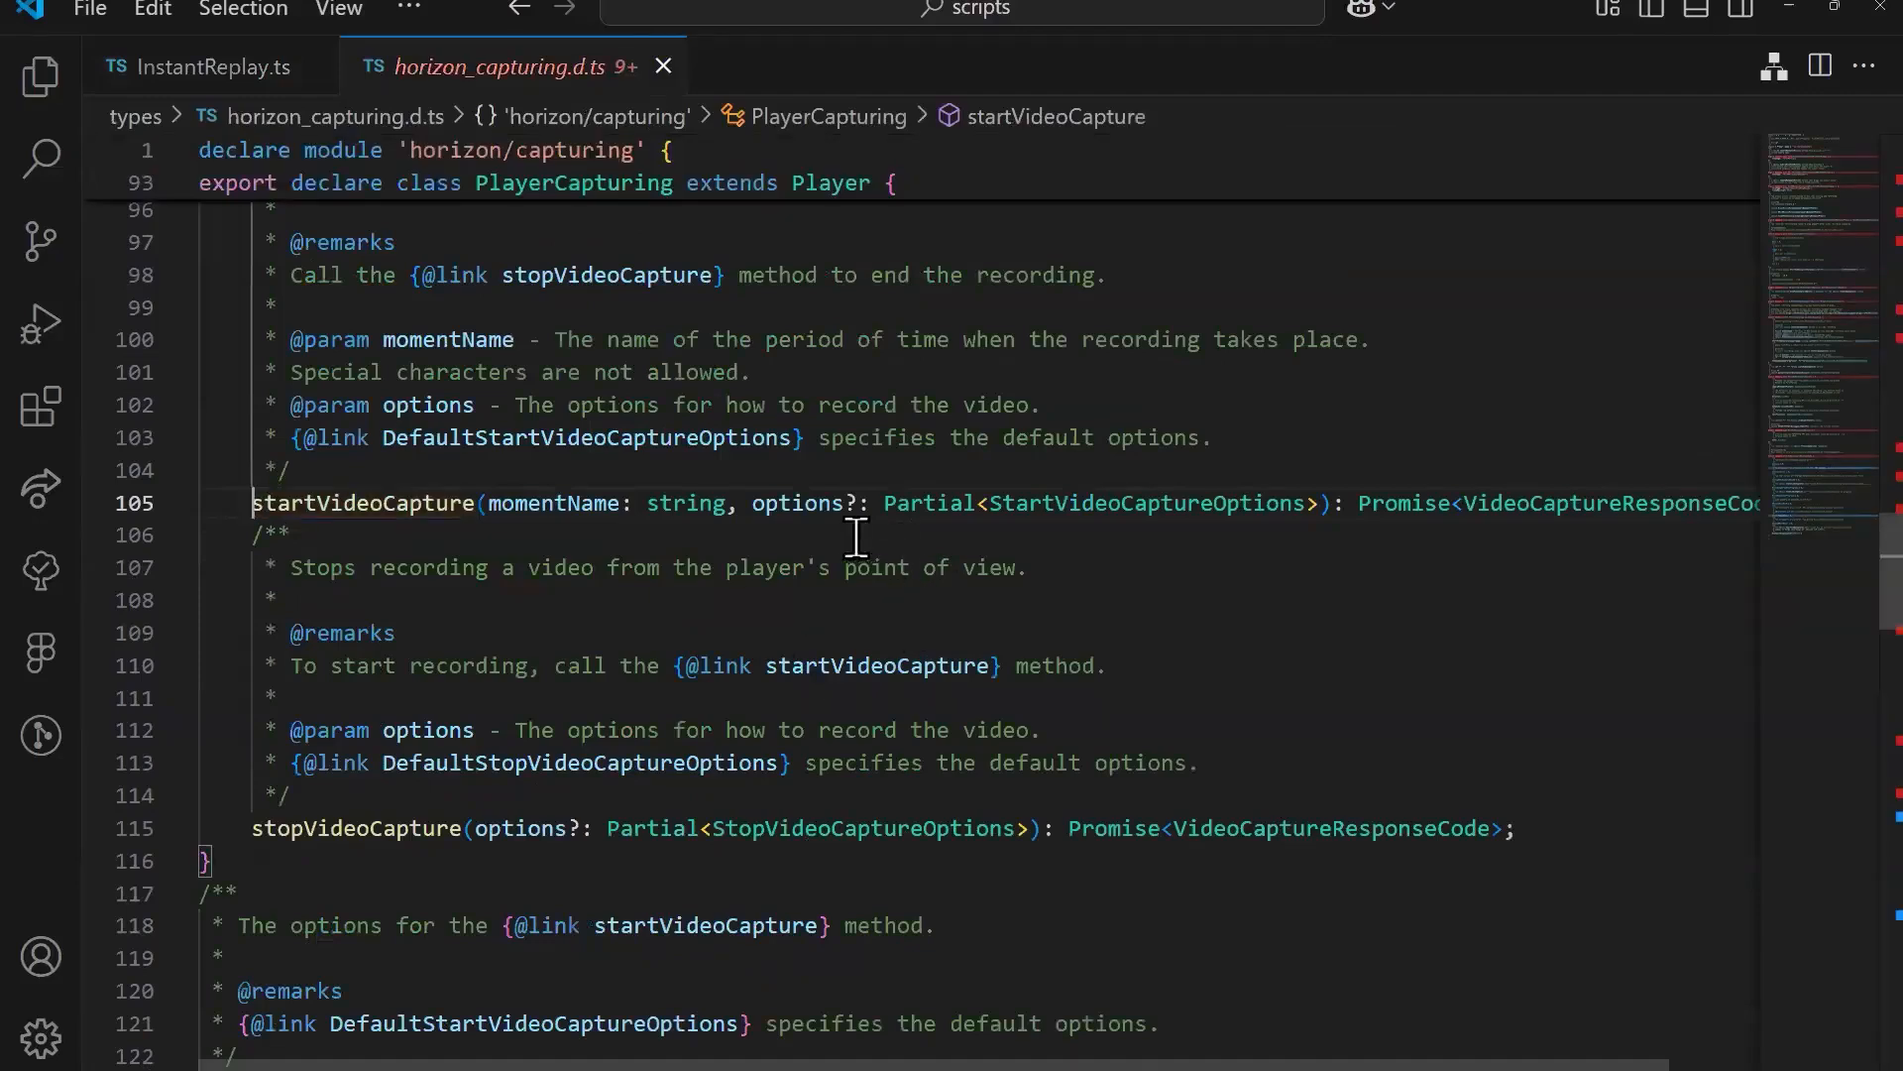
Step: Examine the options parameter and its description in startVideoCapture, and go to the StartVideoCaptureOptions type definition
{"action": "left_click", "coordinate": [775, 503]}
{"action": "double_click", "coordinate": [786, 503]}
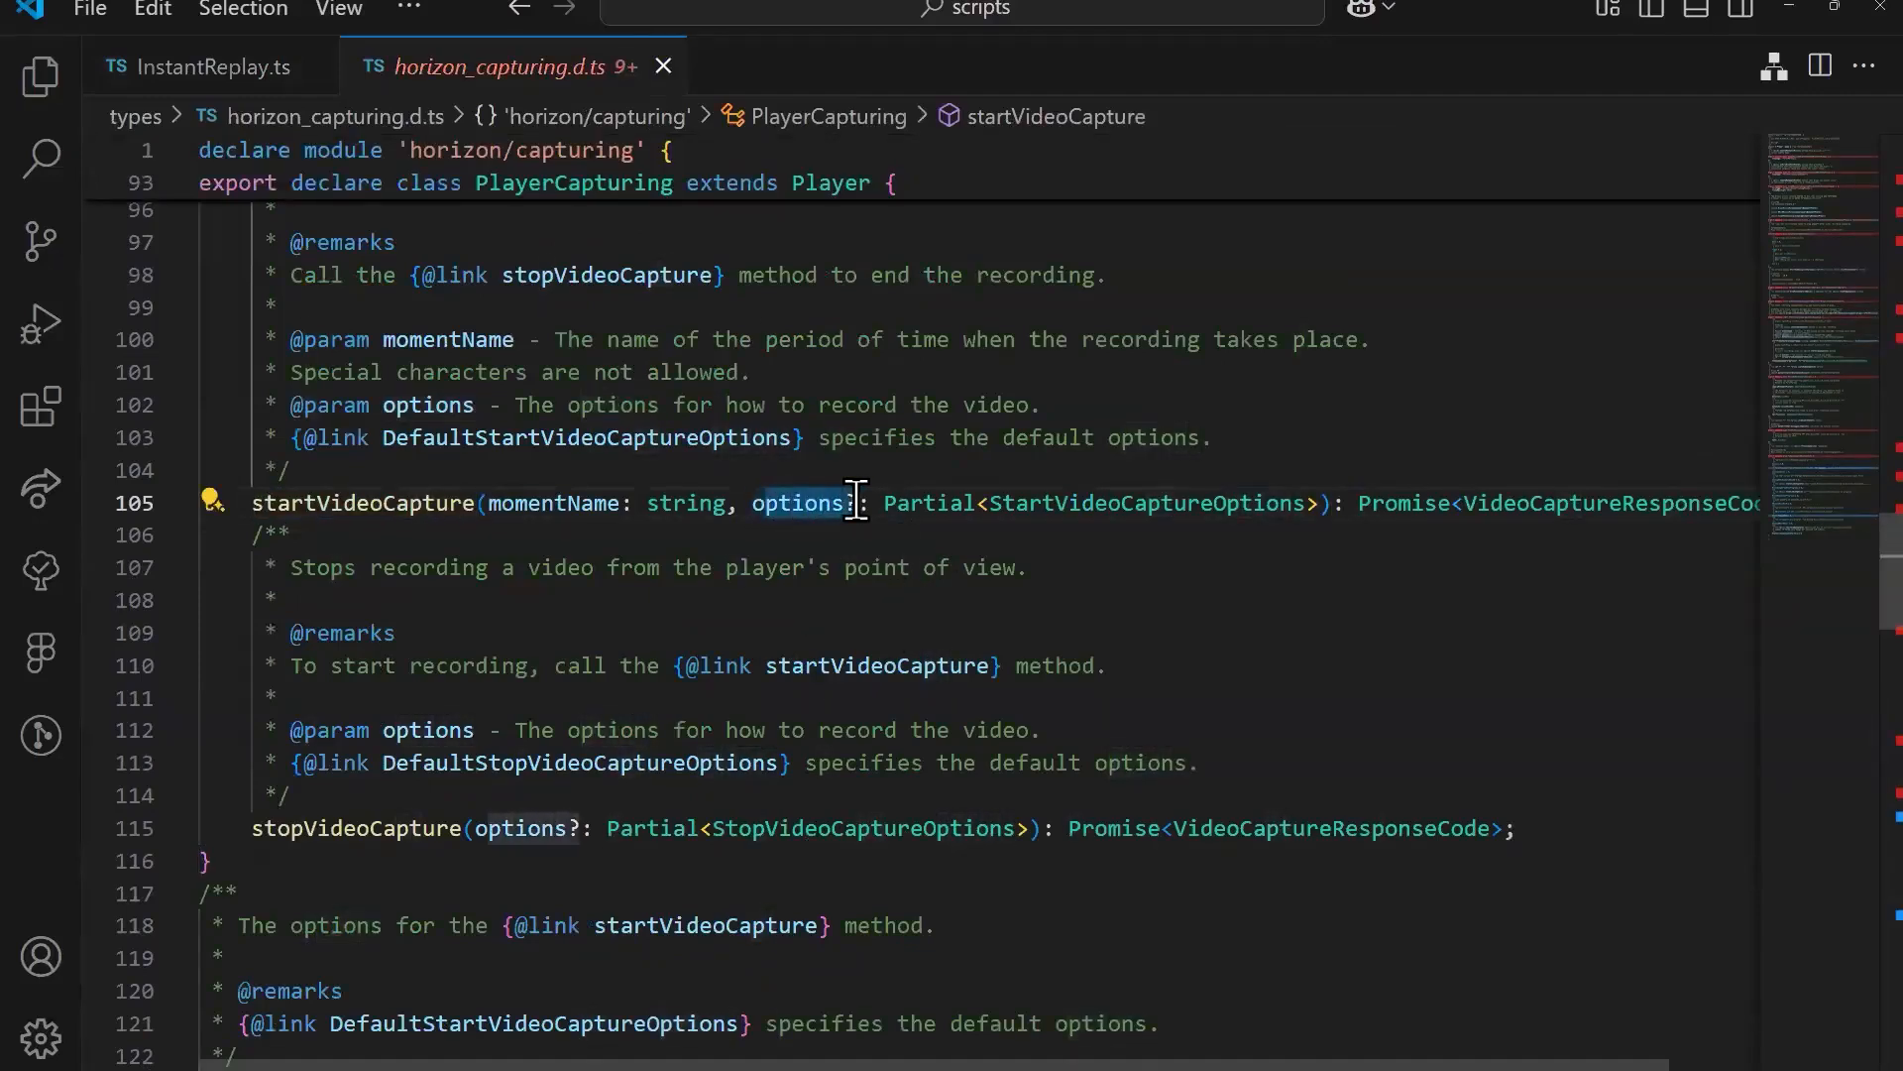
{"action": "left_click_drag", "start_coordinate": [515, 404], "coordinate": [1003, 406]}
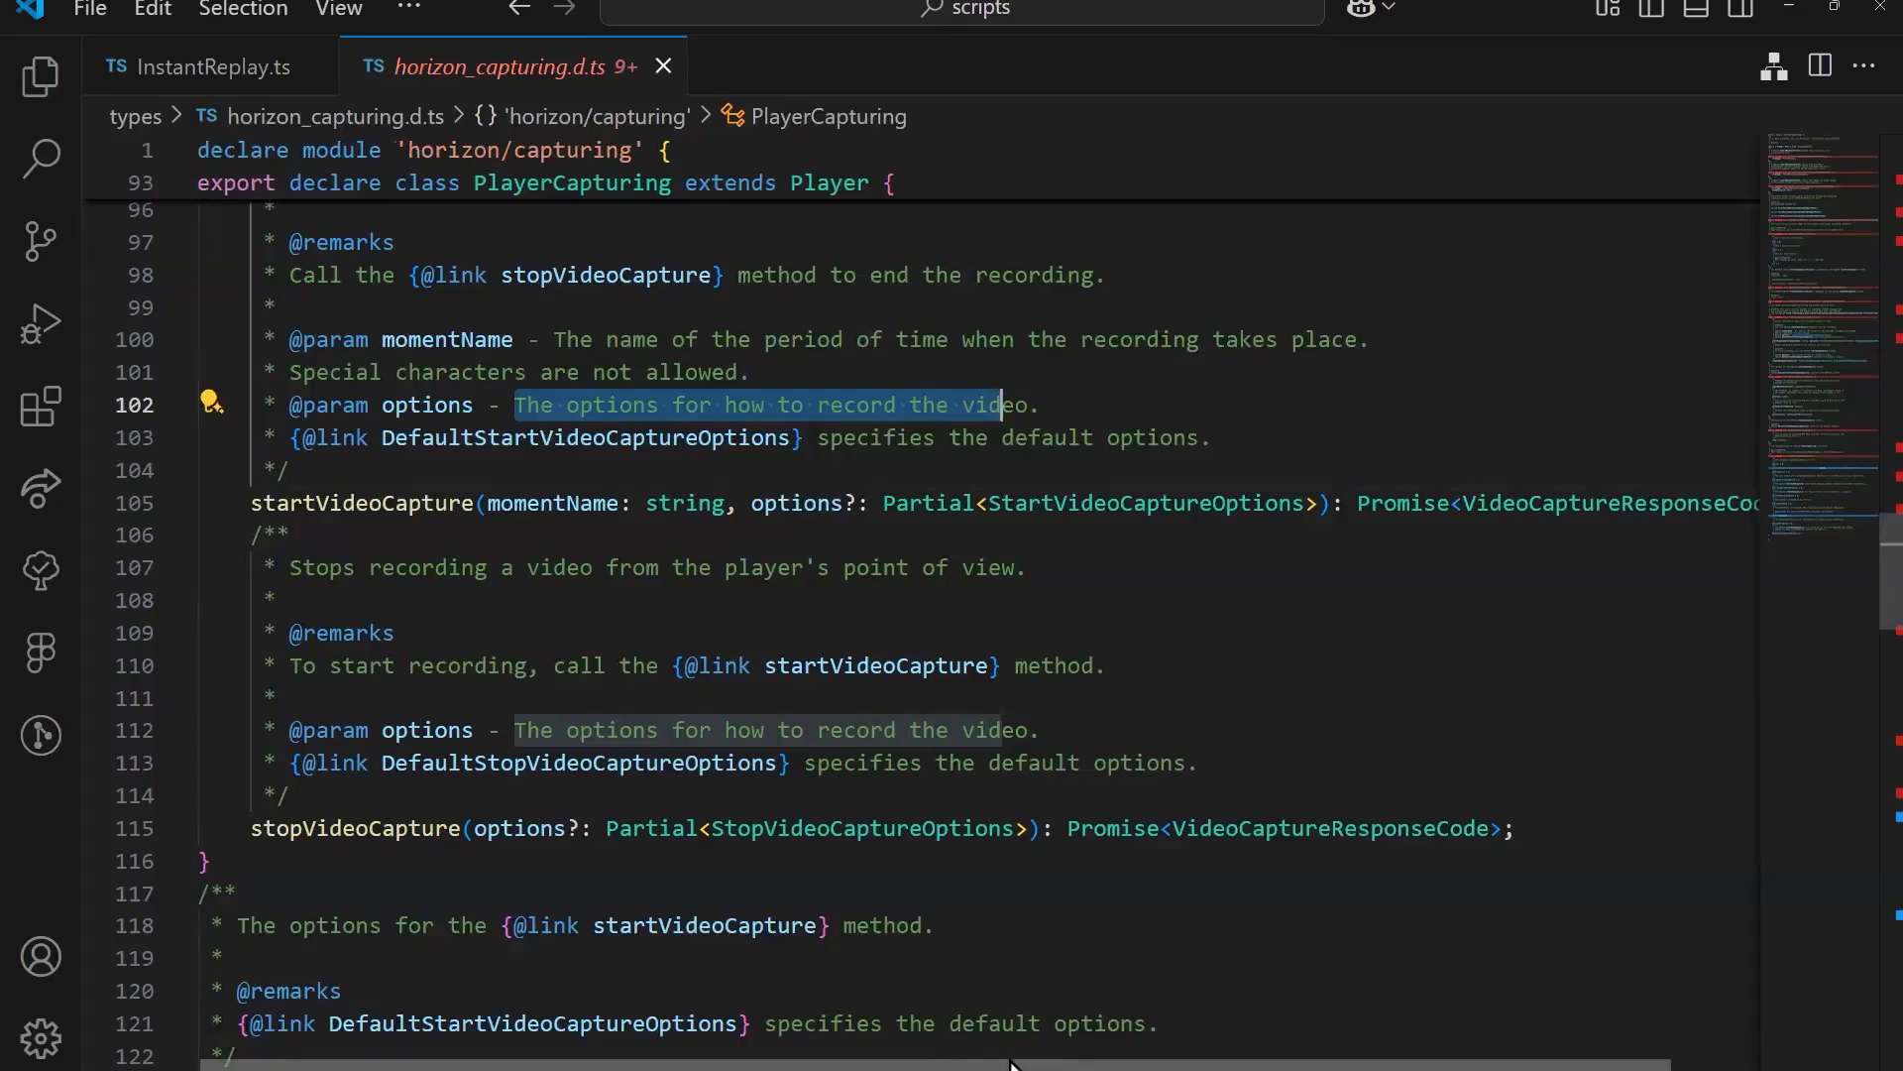
{"action": "left_click_drag", "start_coordinate": [927, 1063], "coordinate": [1135, 1059]}
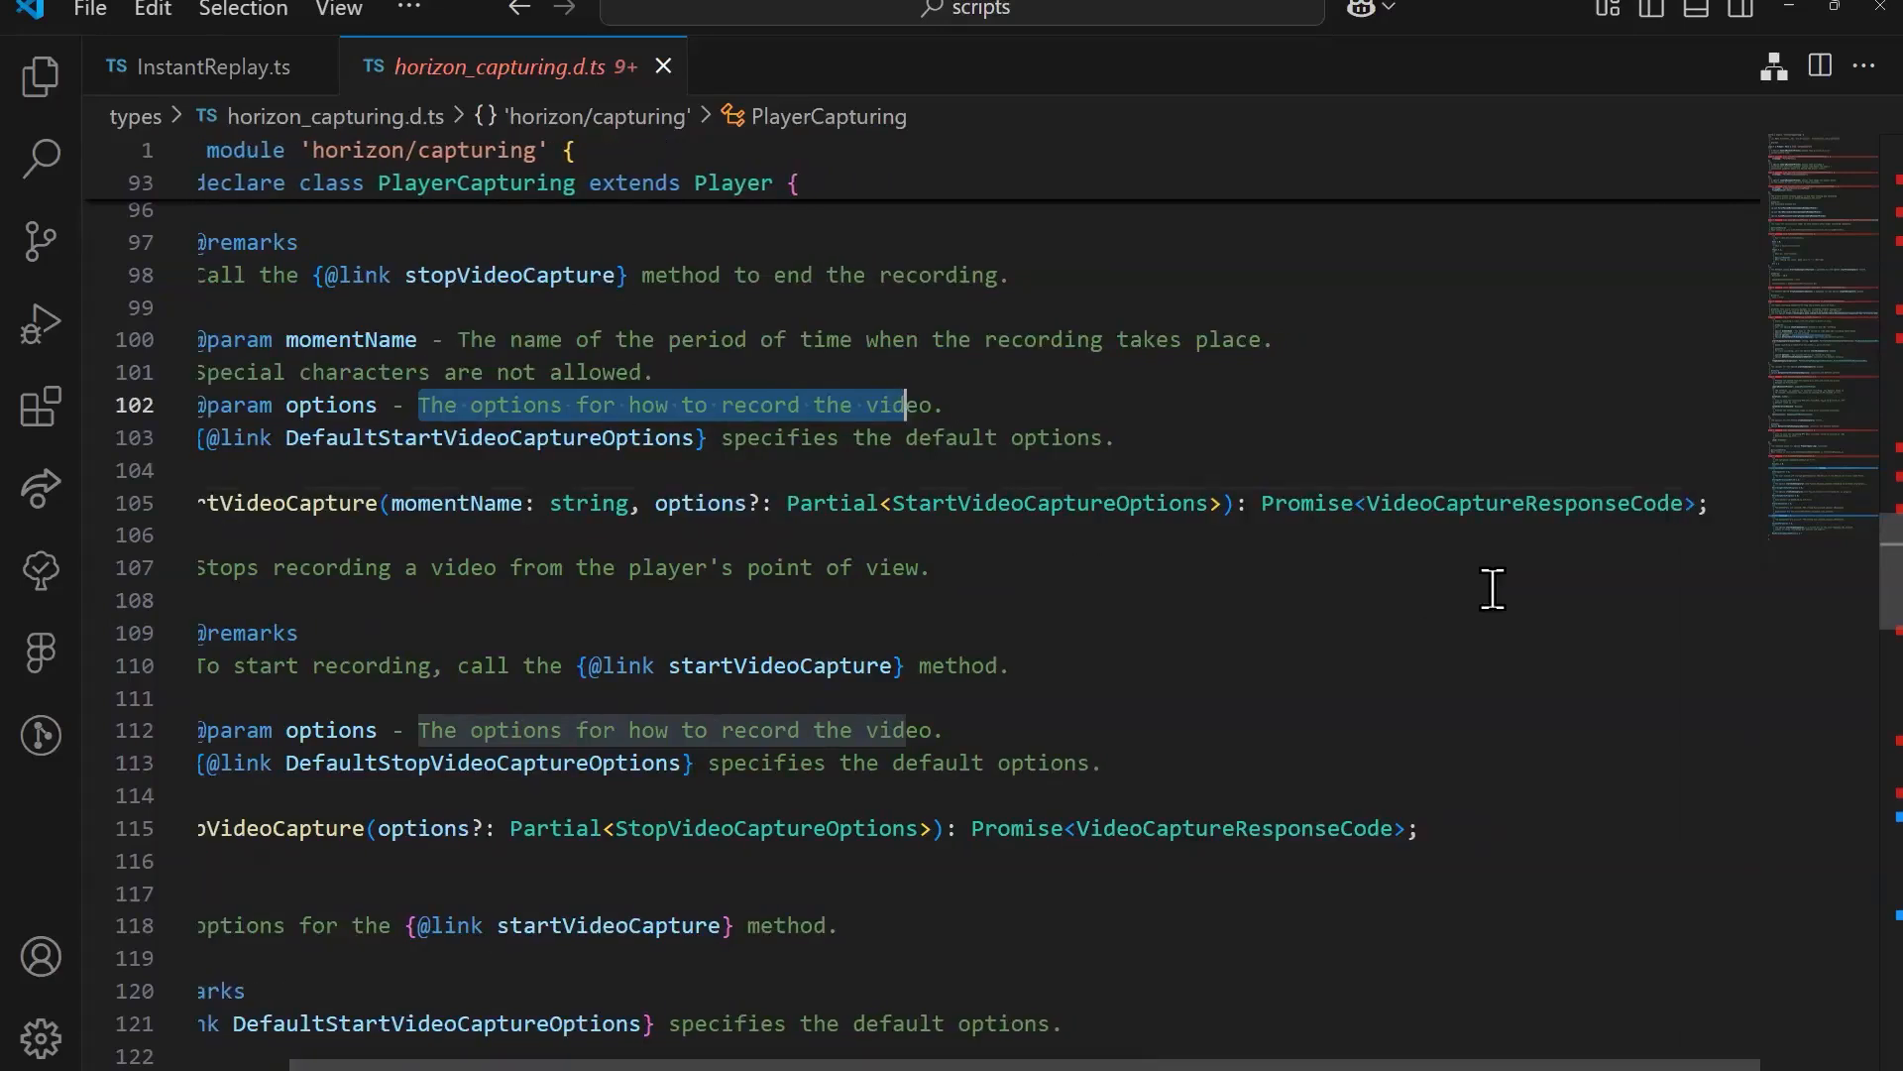
{"action": "left_click", "coordinate": [1043, 502]}
{"action": "mouse_move", "coordinate": [1135, 502]}
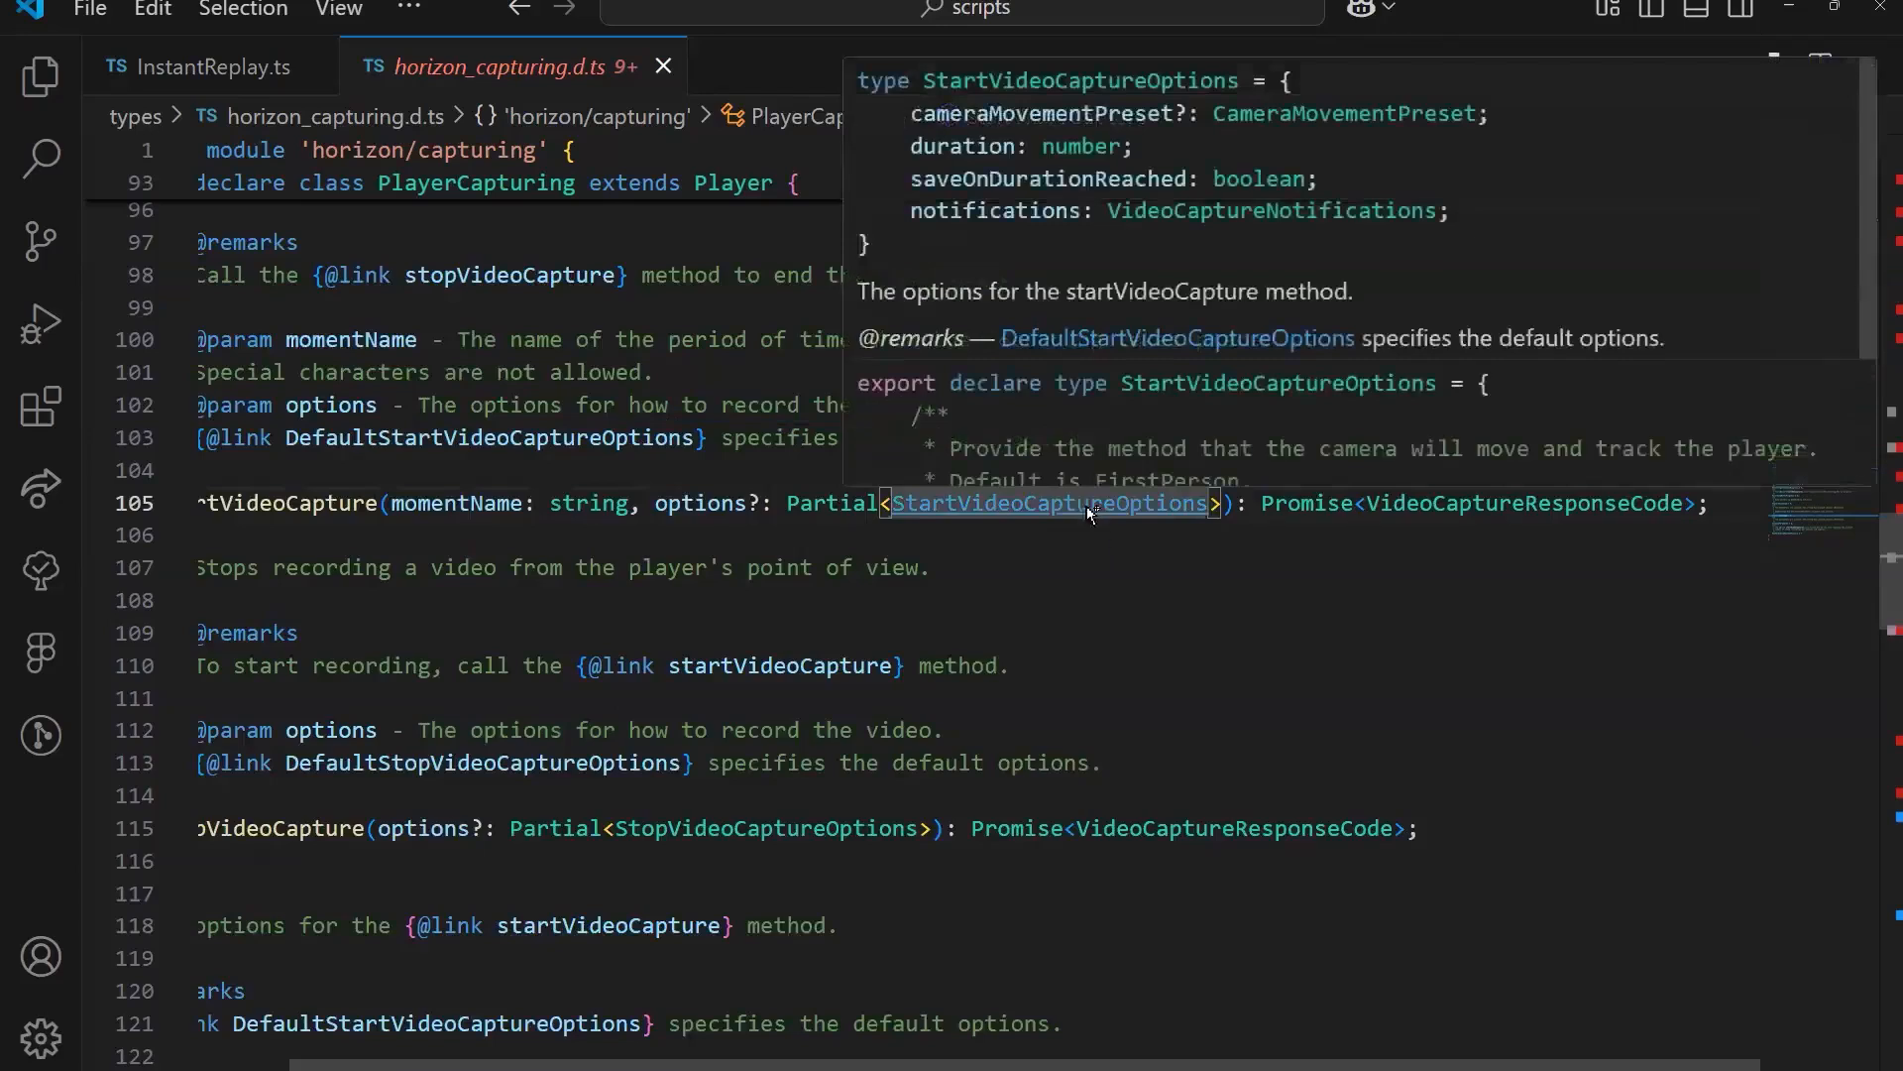
{"action": "left_click", "coordinate": [1087, 506], "text": "ctrl"}
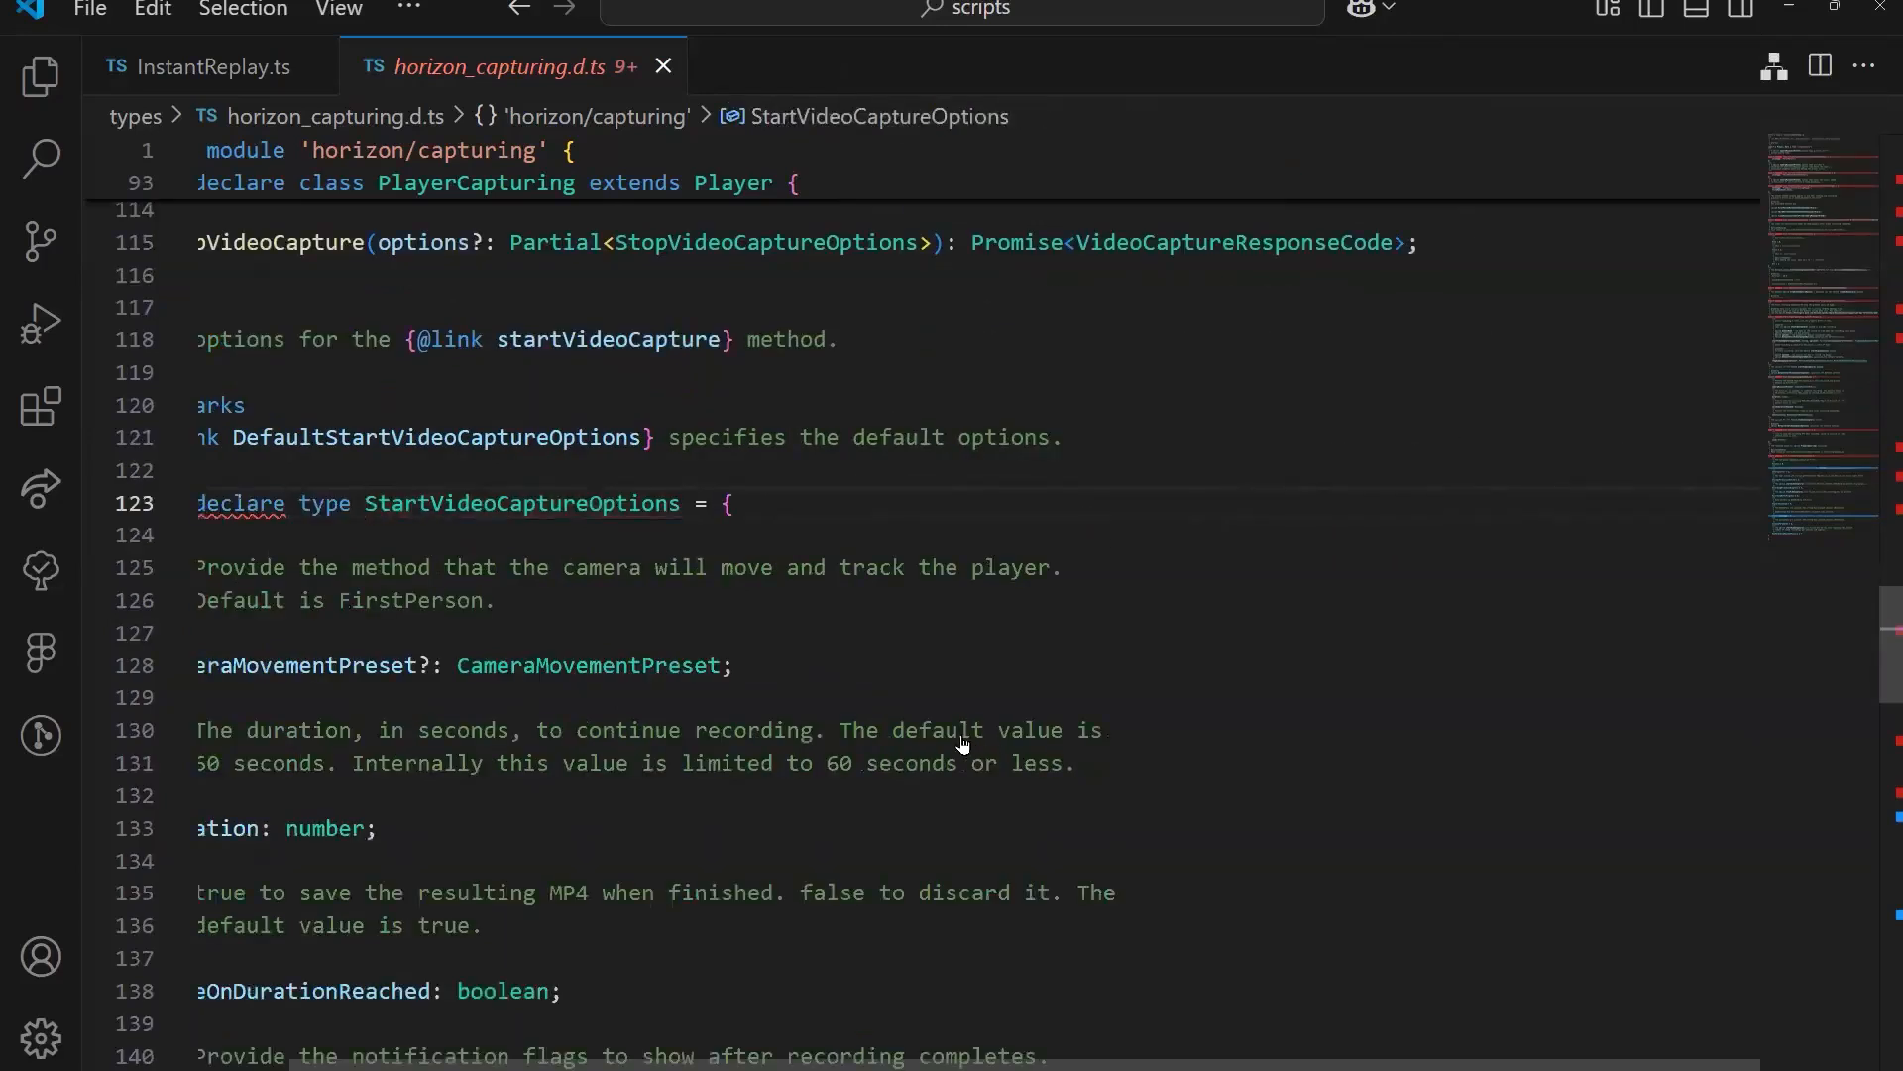
Step: Review the fields of StartVideoCaptureOptions and go to the CameraMovementPreset type definition
{"action": "scroll", "coordinate": [964, 745], "scroll_direction": "down", "scroll_amount": 1}
{"action": "left_click_drag", "start_coordinate": [994, 1065], "coordinate": [872, 1066]}
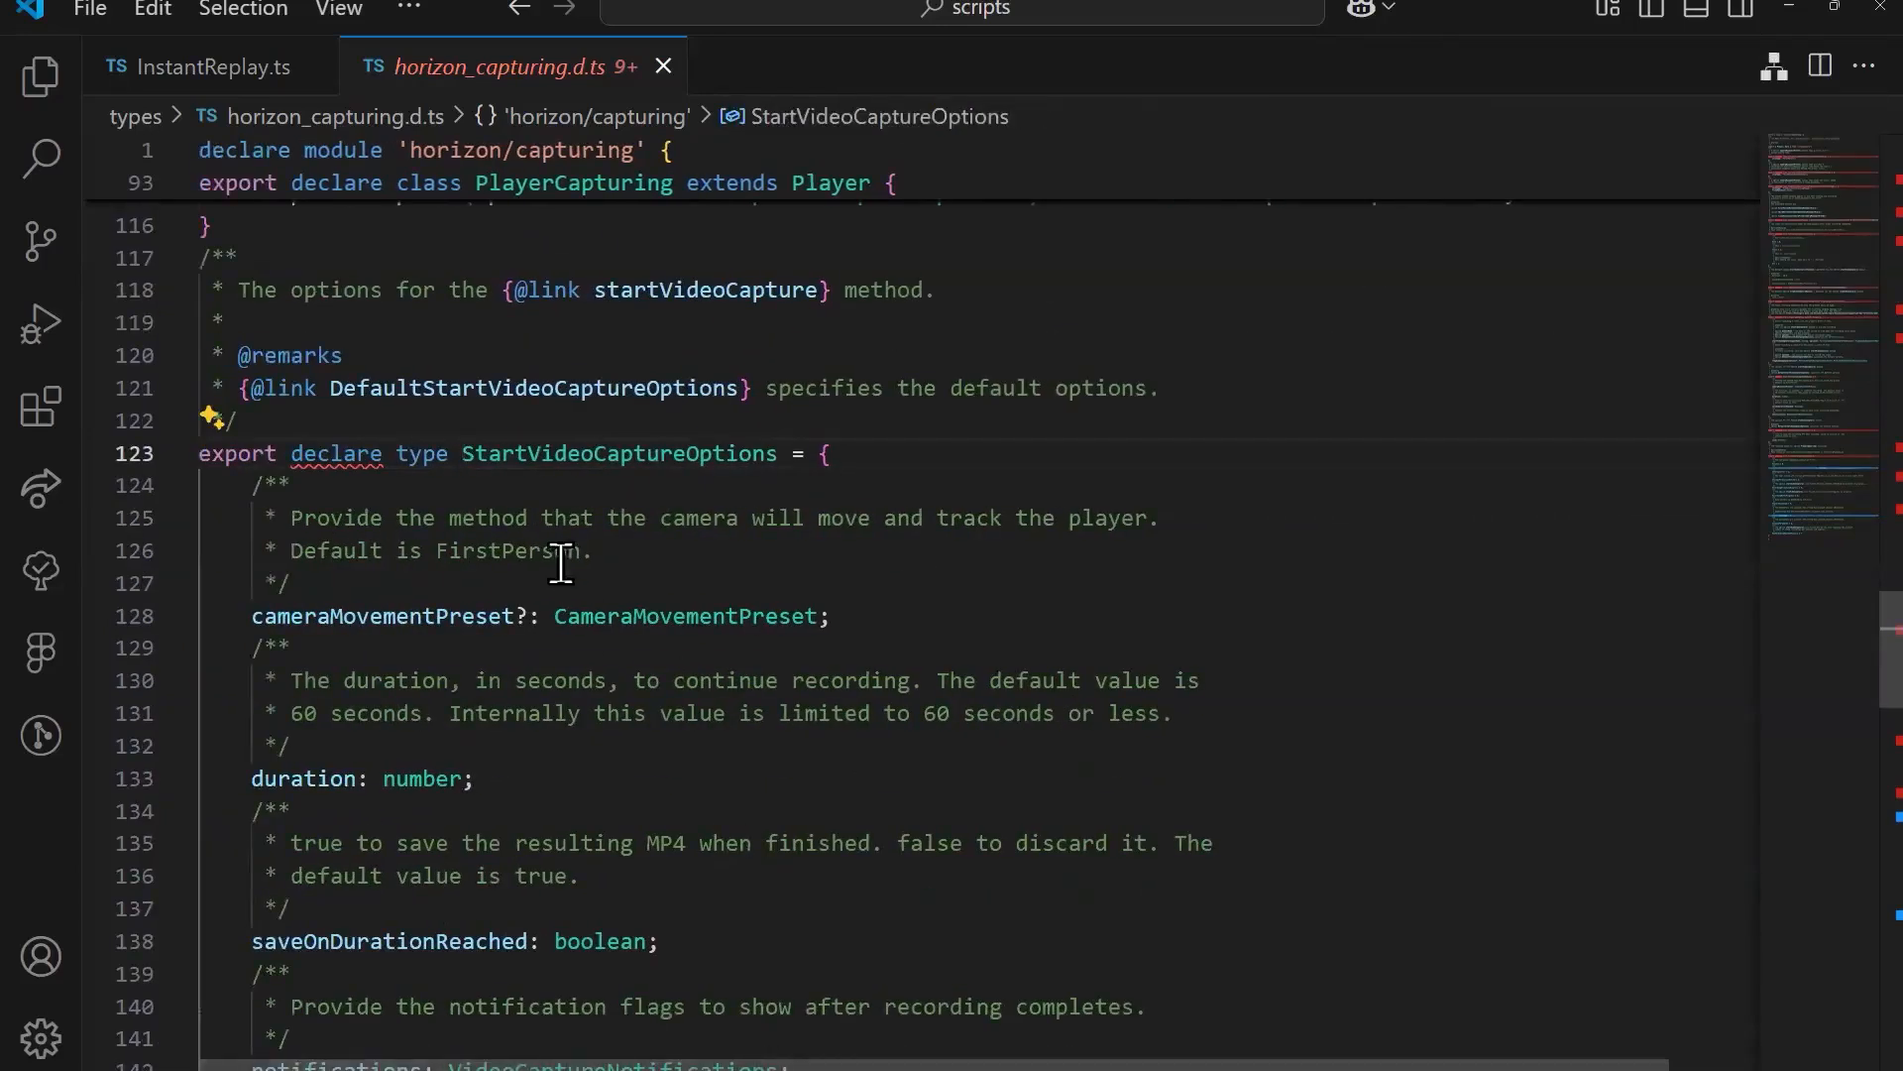
{"action": "scroll", "coordinate": [750, 640], "scroll_direction": "down", "scroll_amount": 2}
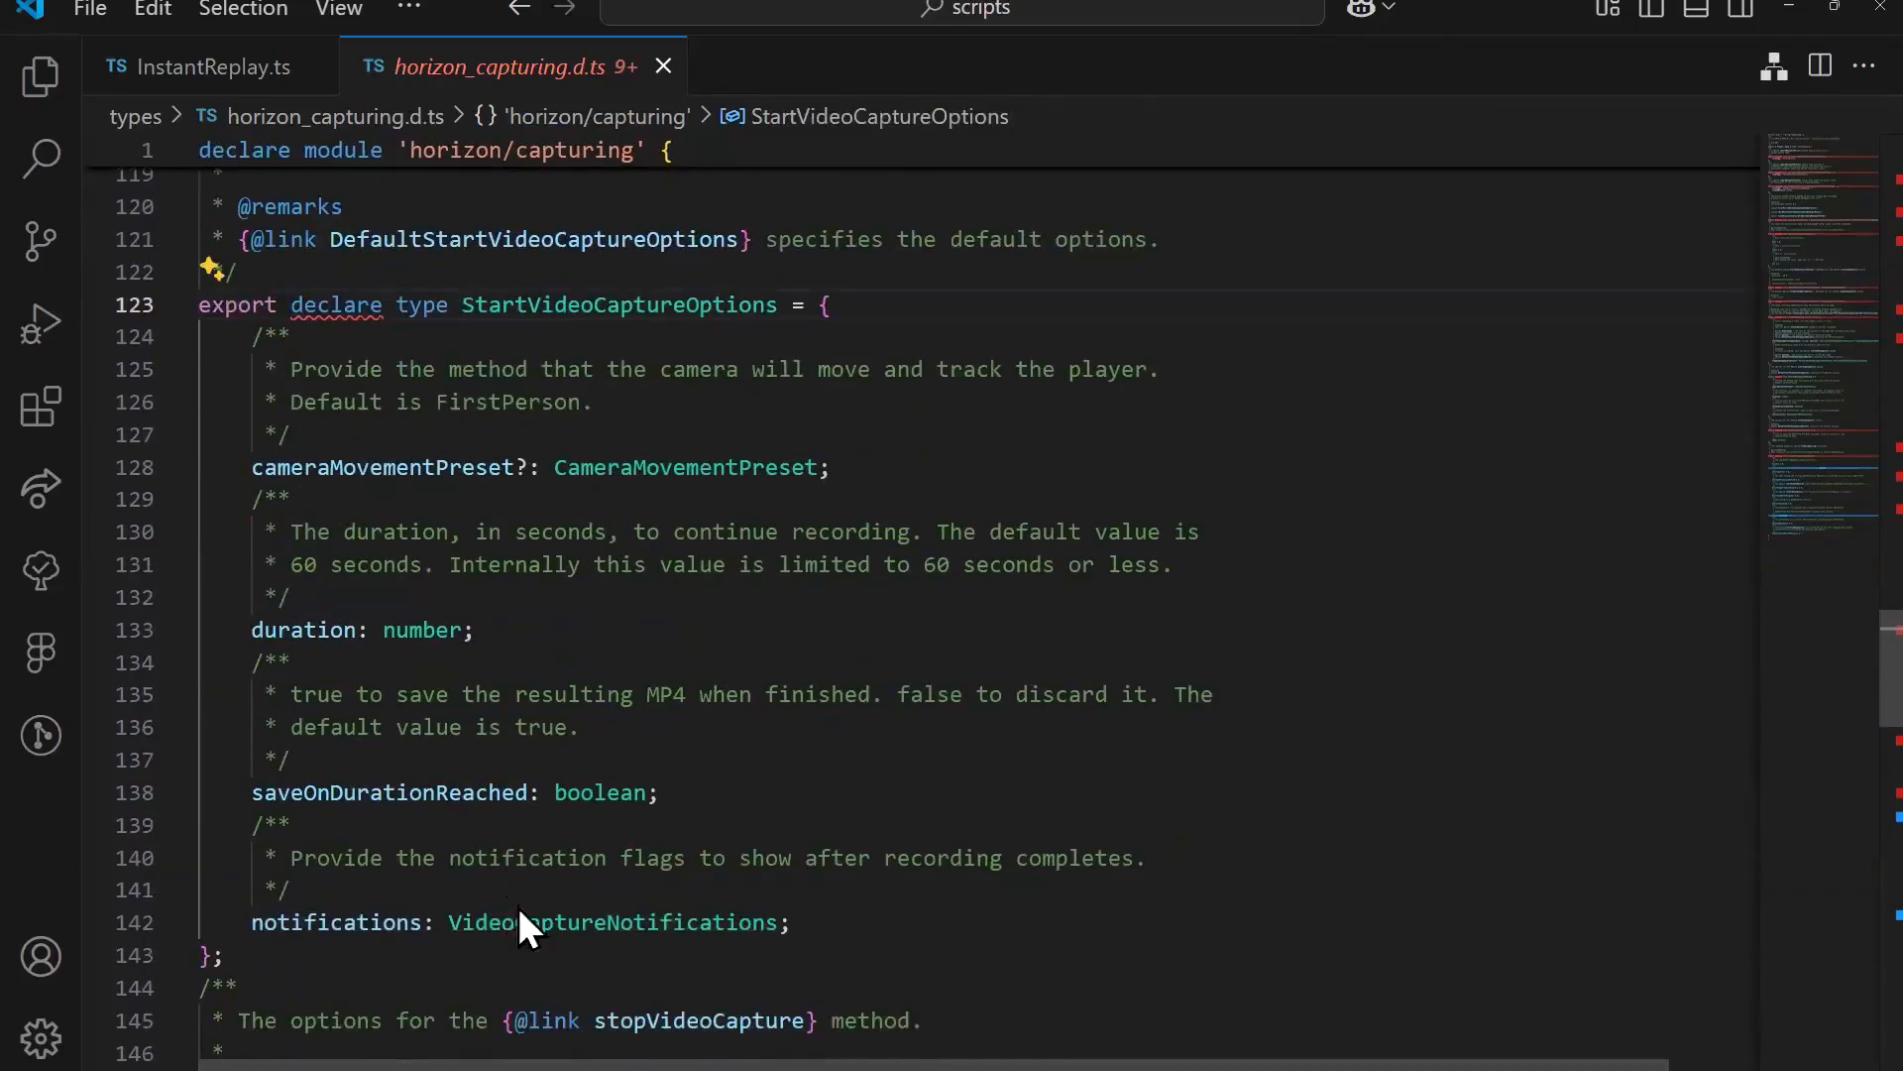
{"action": "double_click", "coordinate": [342, 477]}
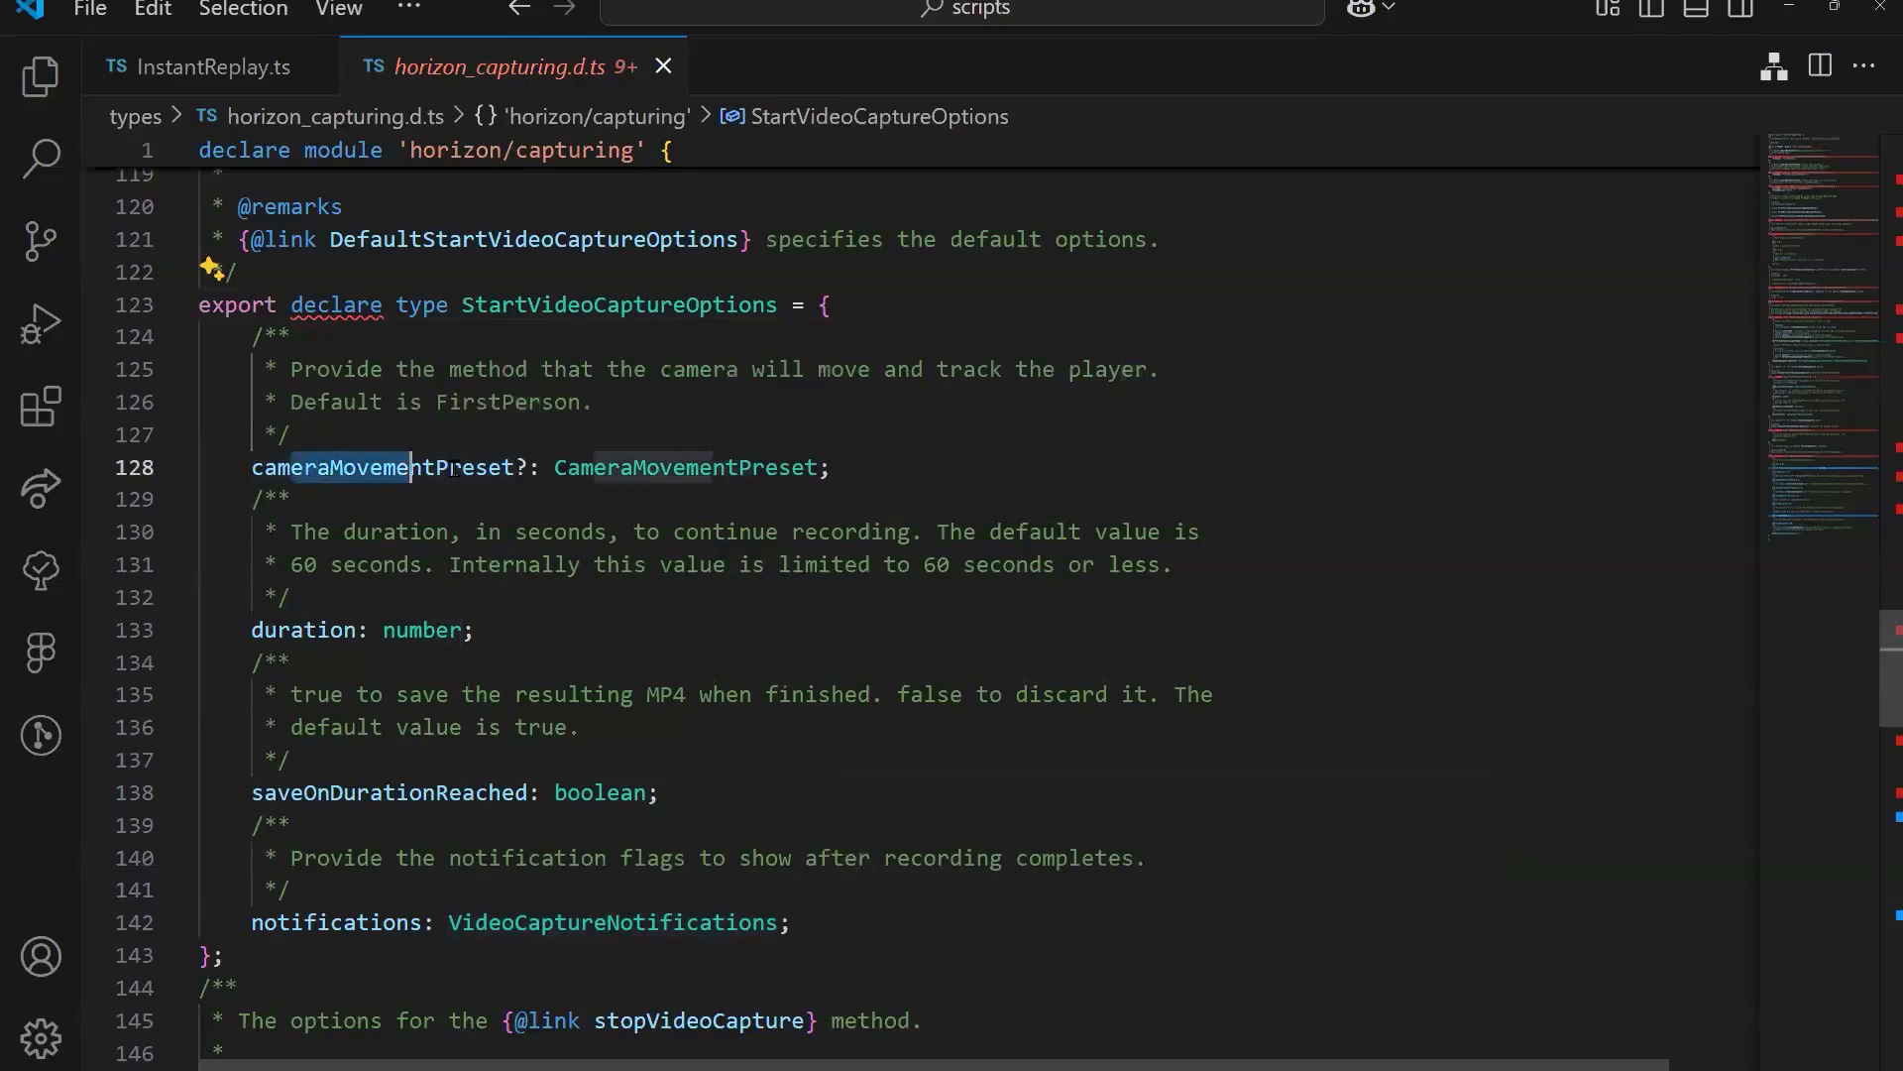
{"action": "left_click", "coordinate": [780, 564]}
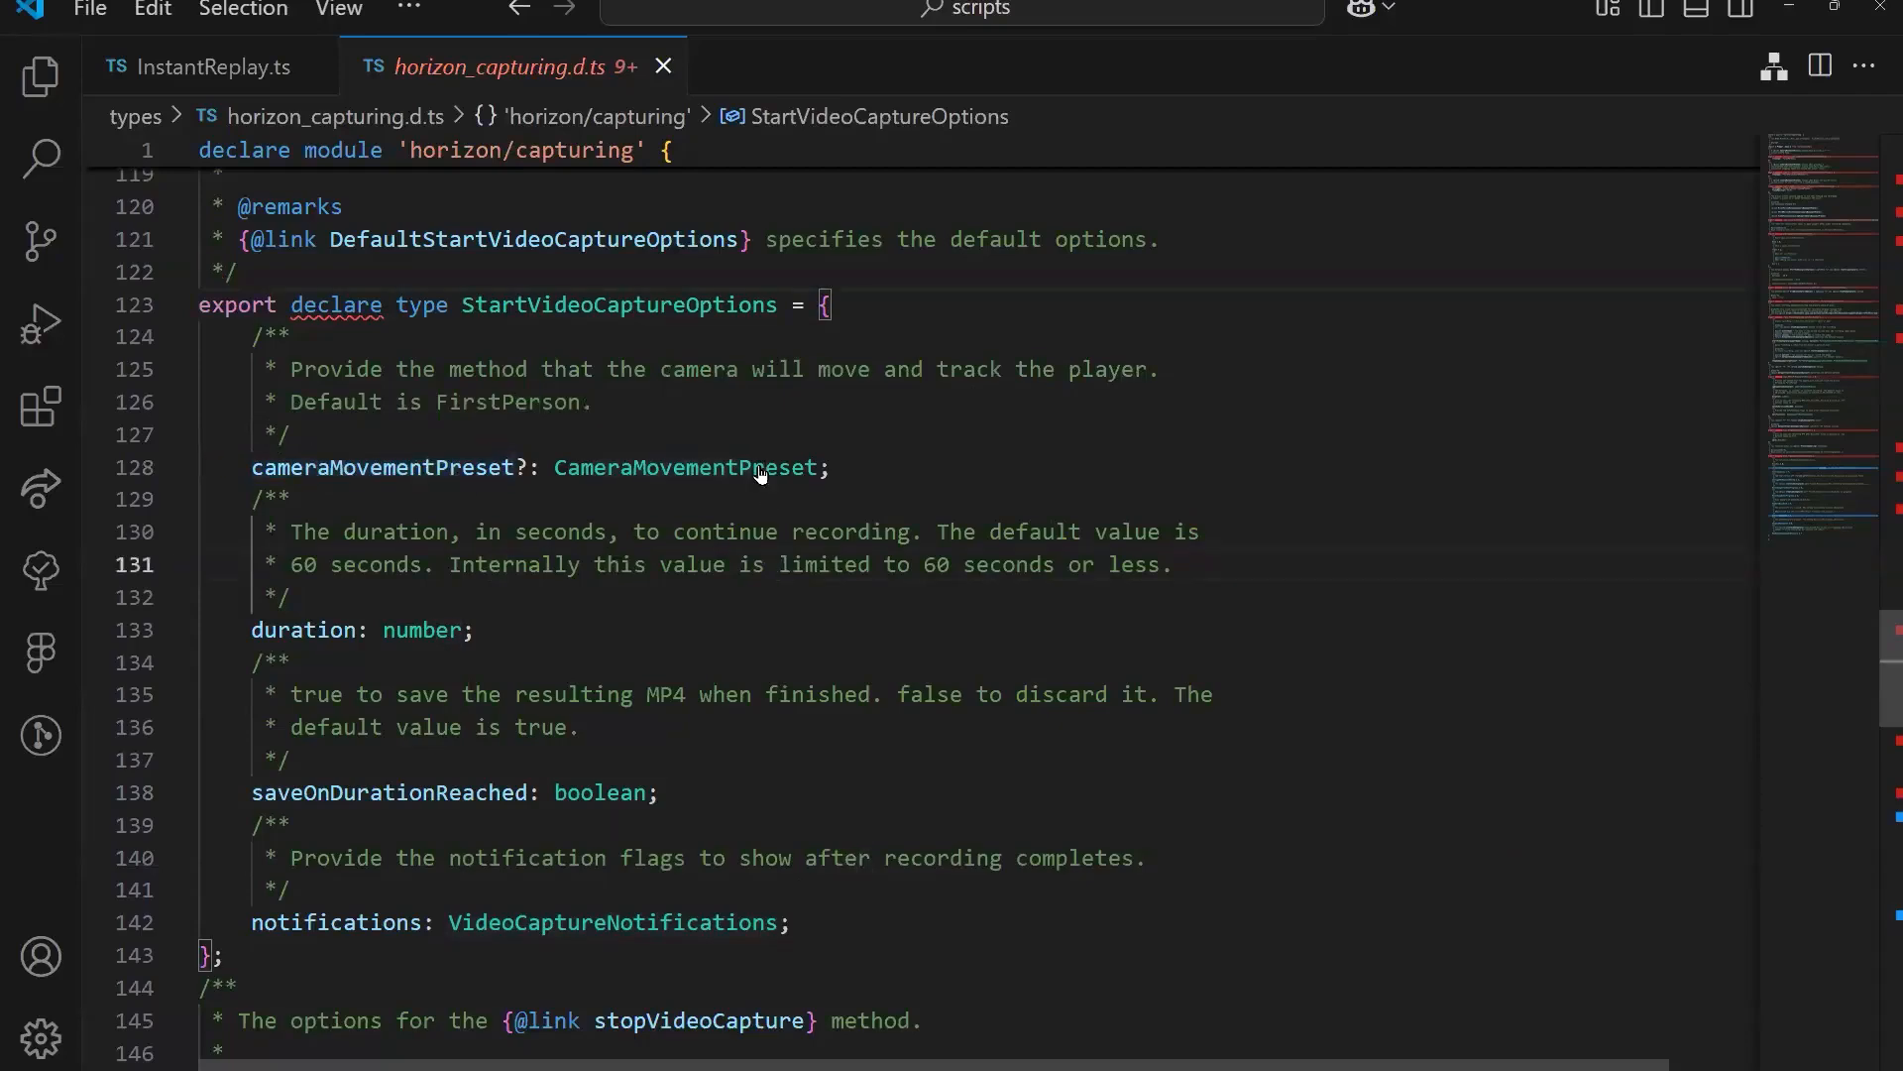
{"action": "left_click", "coordinate": [760, 473], "text": "ctrl"}
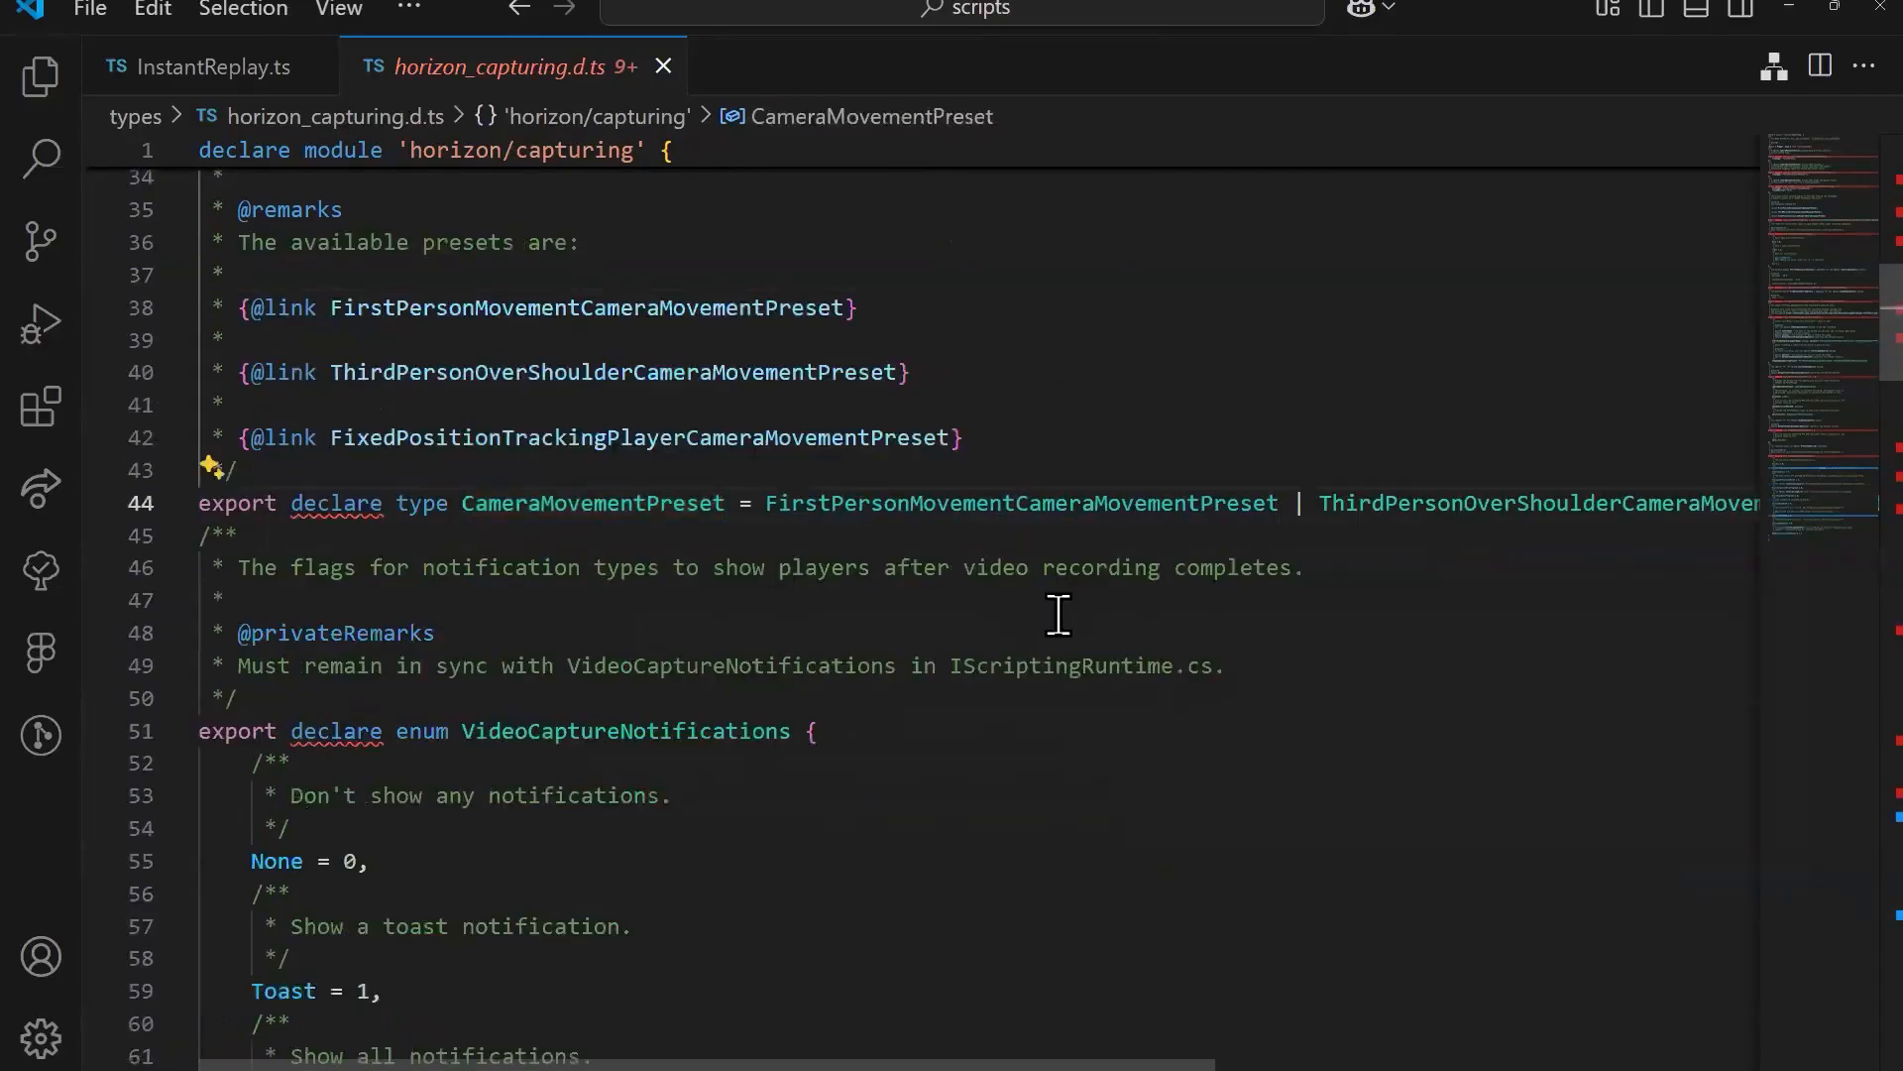
Step: Examine the first-person, third-person over-shoulder and fixed-position presets in the CameraMovementPreset union type
{"action": "left_click", "coordinate": [1059, 613]}
{"action": "left_click_drag", "start_coordinate": [990, 1064], "coordinate": [1094, 1061]}
{"action": "left_click", "coordinate": [988, 503]}
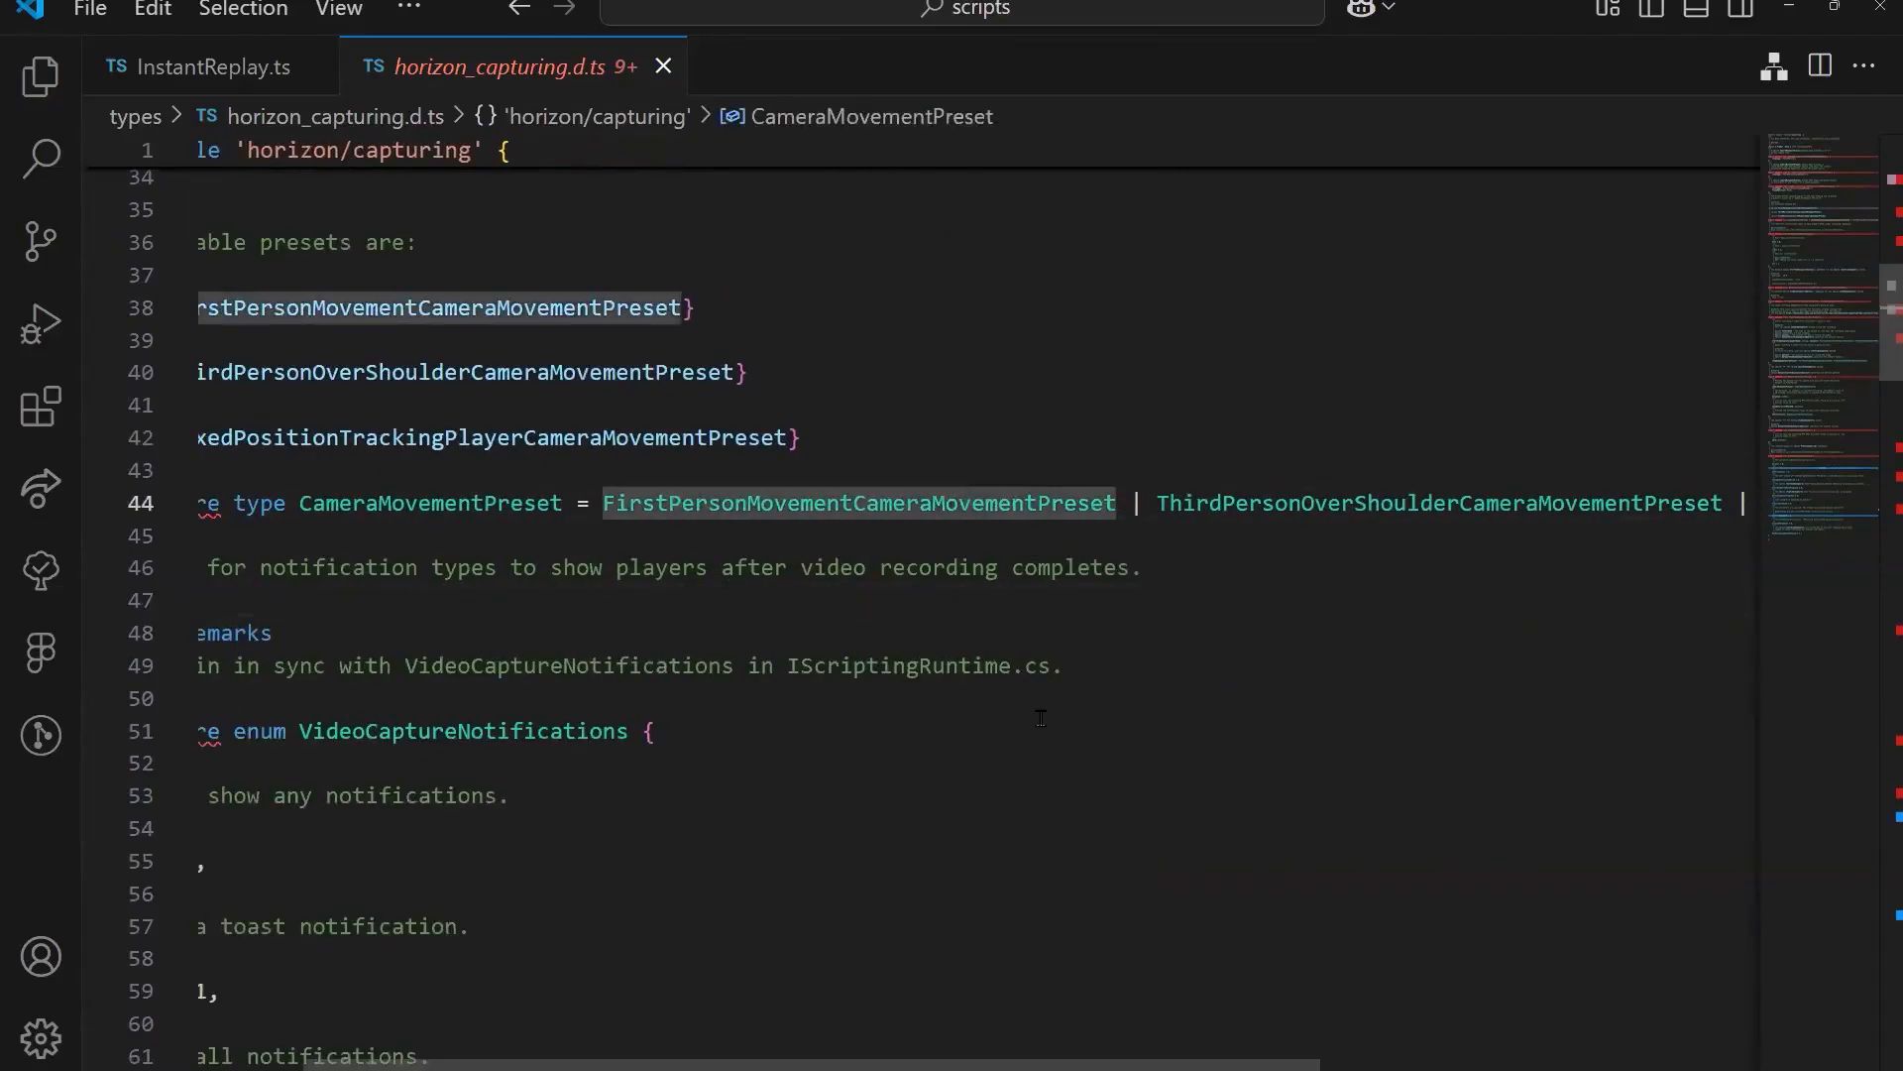
{"action": "mouse_move", "coordinate": [810, 509]}
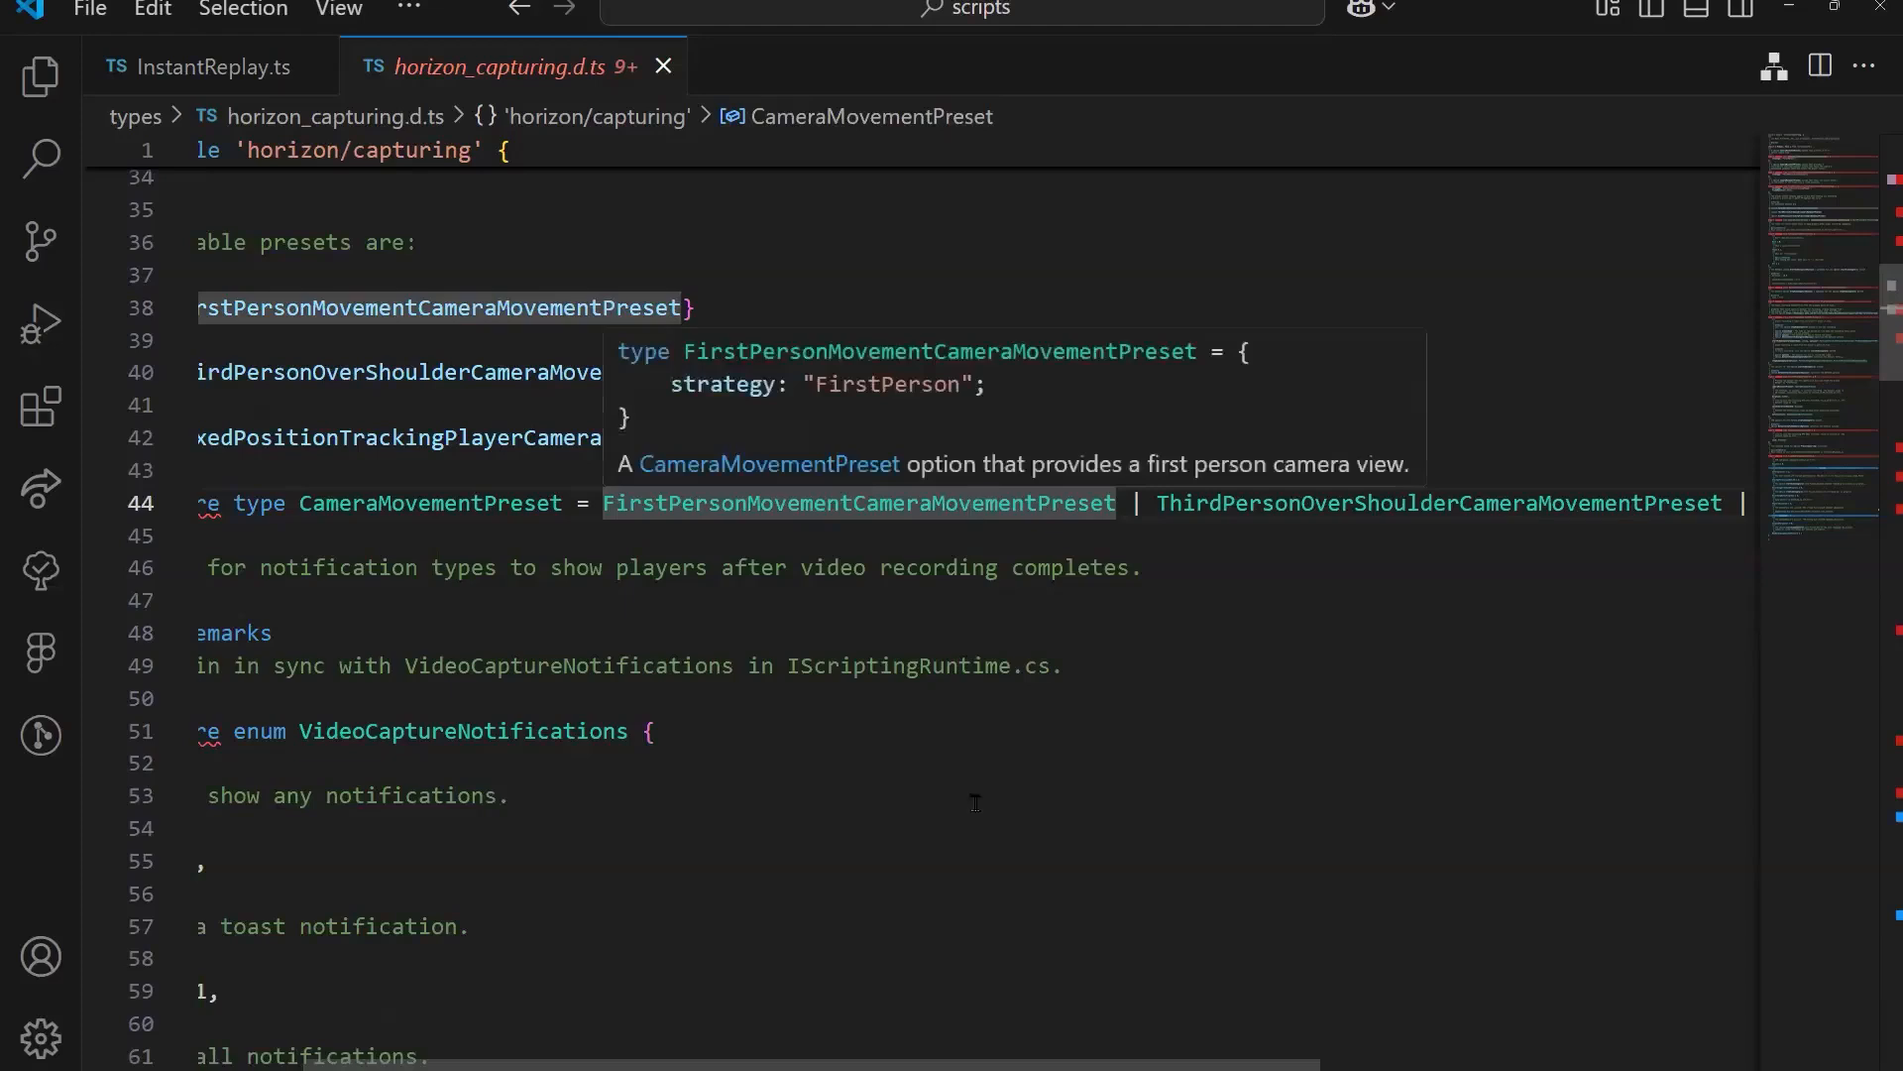
{"action": "scroll", "coordinate": [972, 506], "scroll_direction": "right", "scroll_amount": 5}
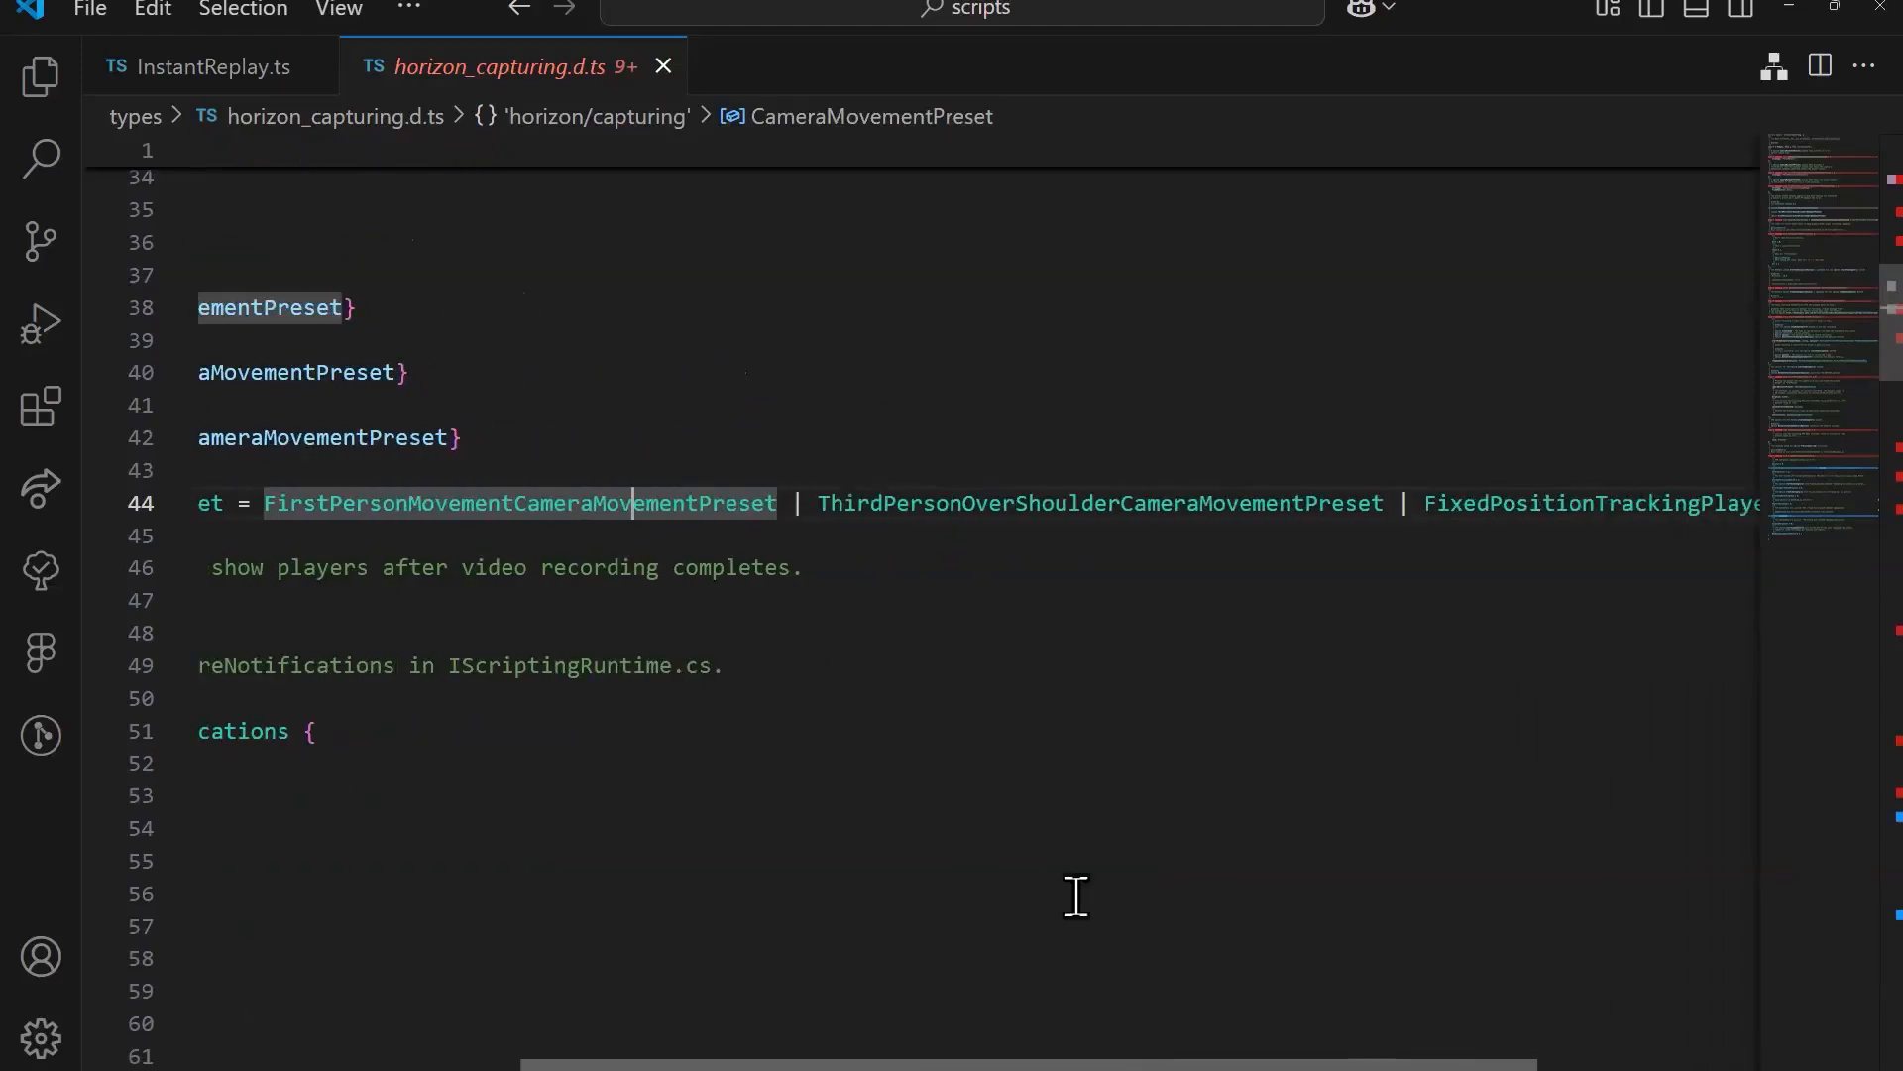
{"action": "left_click", "coordinate": [971, 506]}
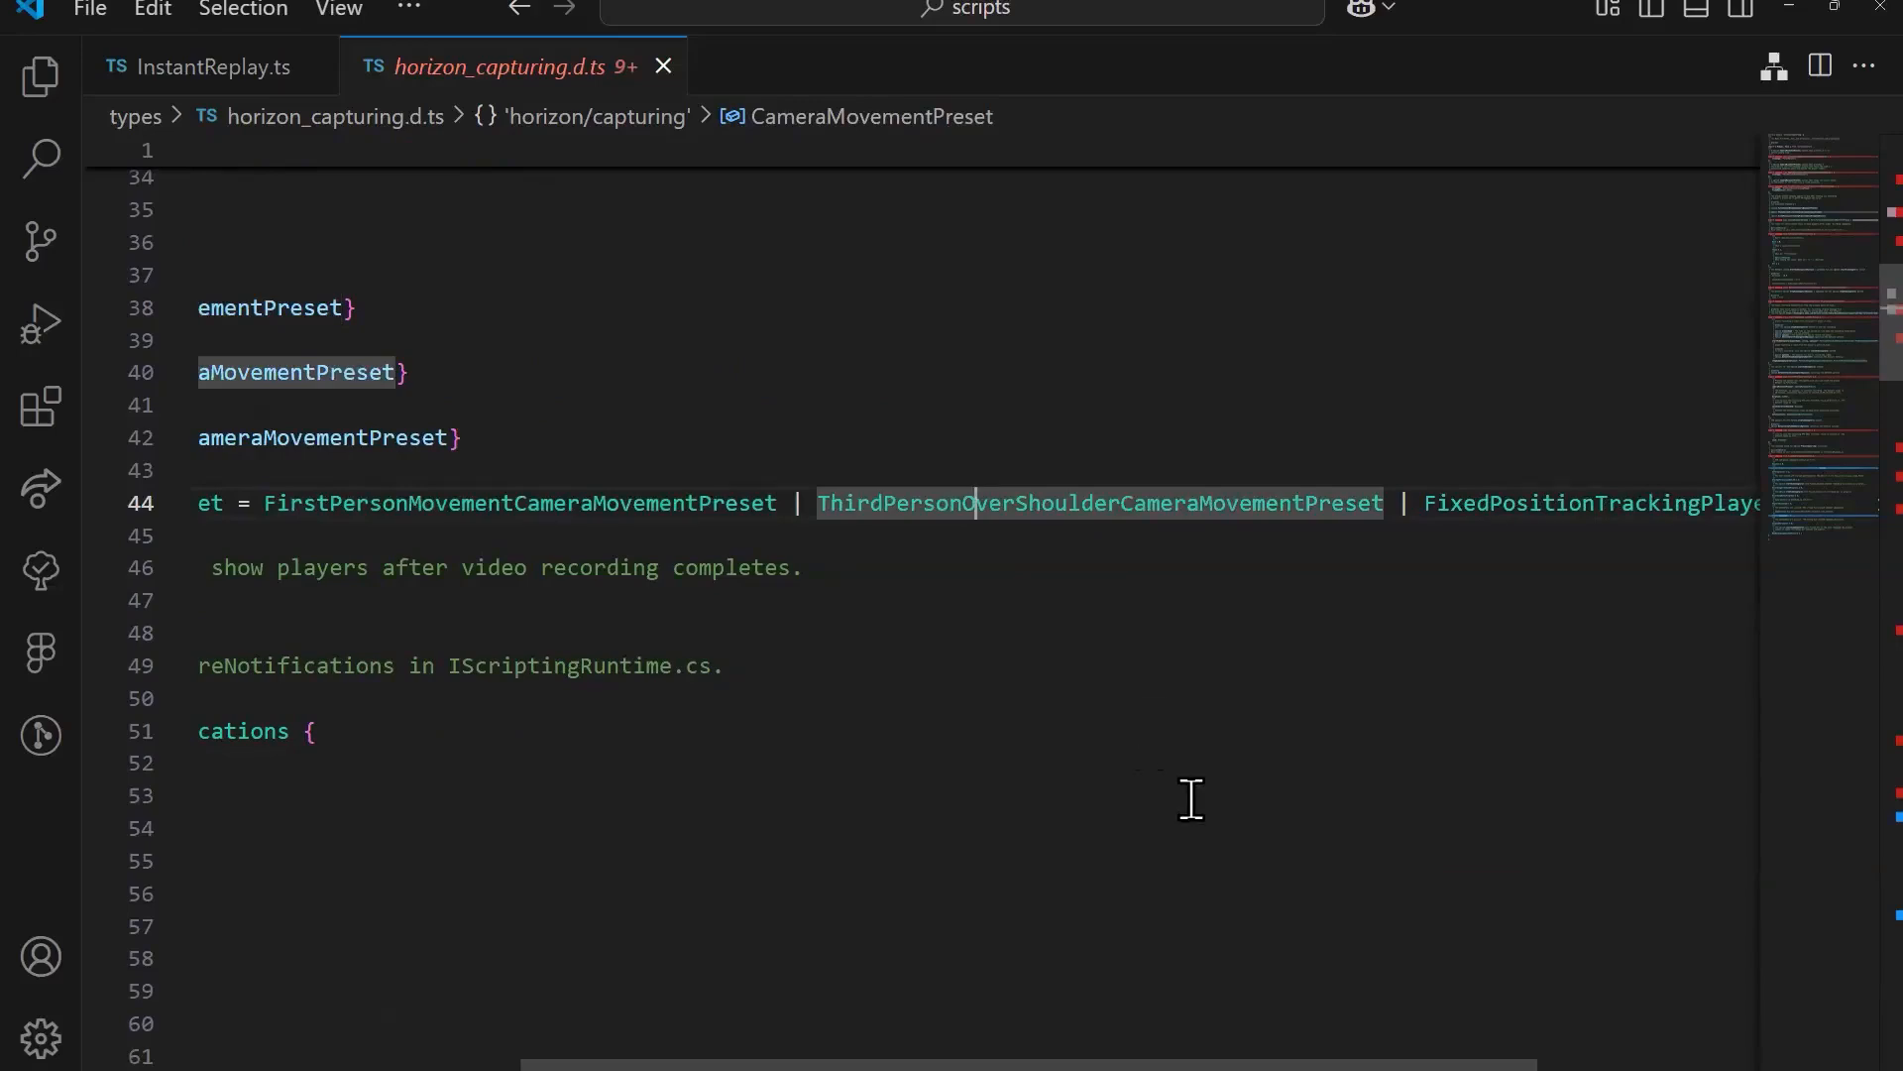
{"action": "left_click_drag", "start_coordinate": [1015, 1063], "coordinate": [1236, 1063]}
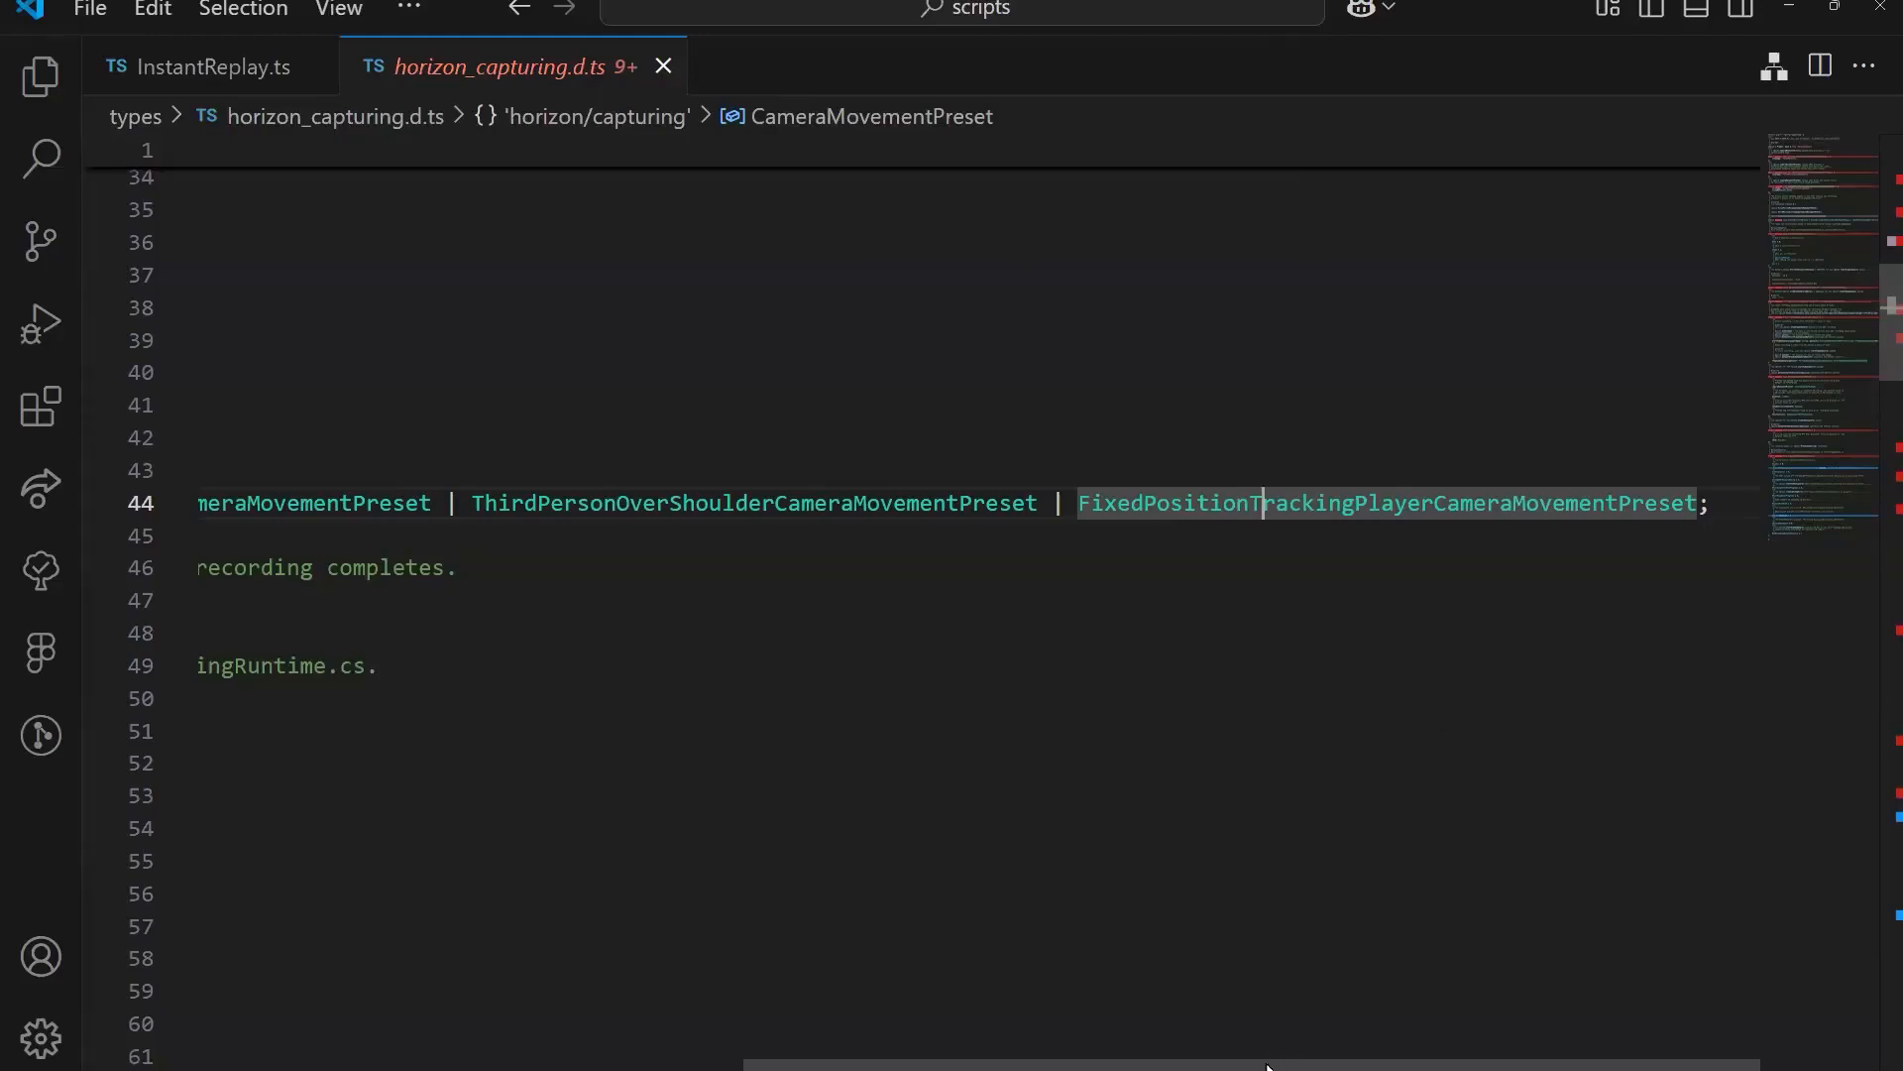
{"action": "scroll", "coordinate": [1101, 1051], "scroll_direction": "left", "scroll_amount": 5}
{"action": "scroll", "coordinate": [1216, 1050], "scroll_direction": "right", "scroll_amount": 5}
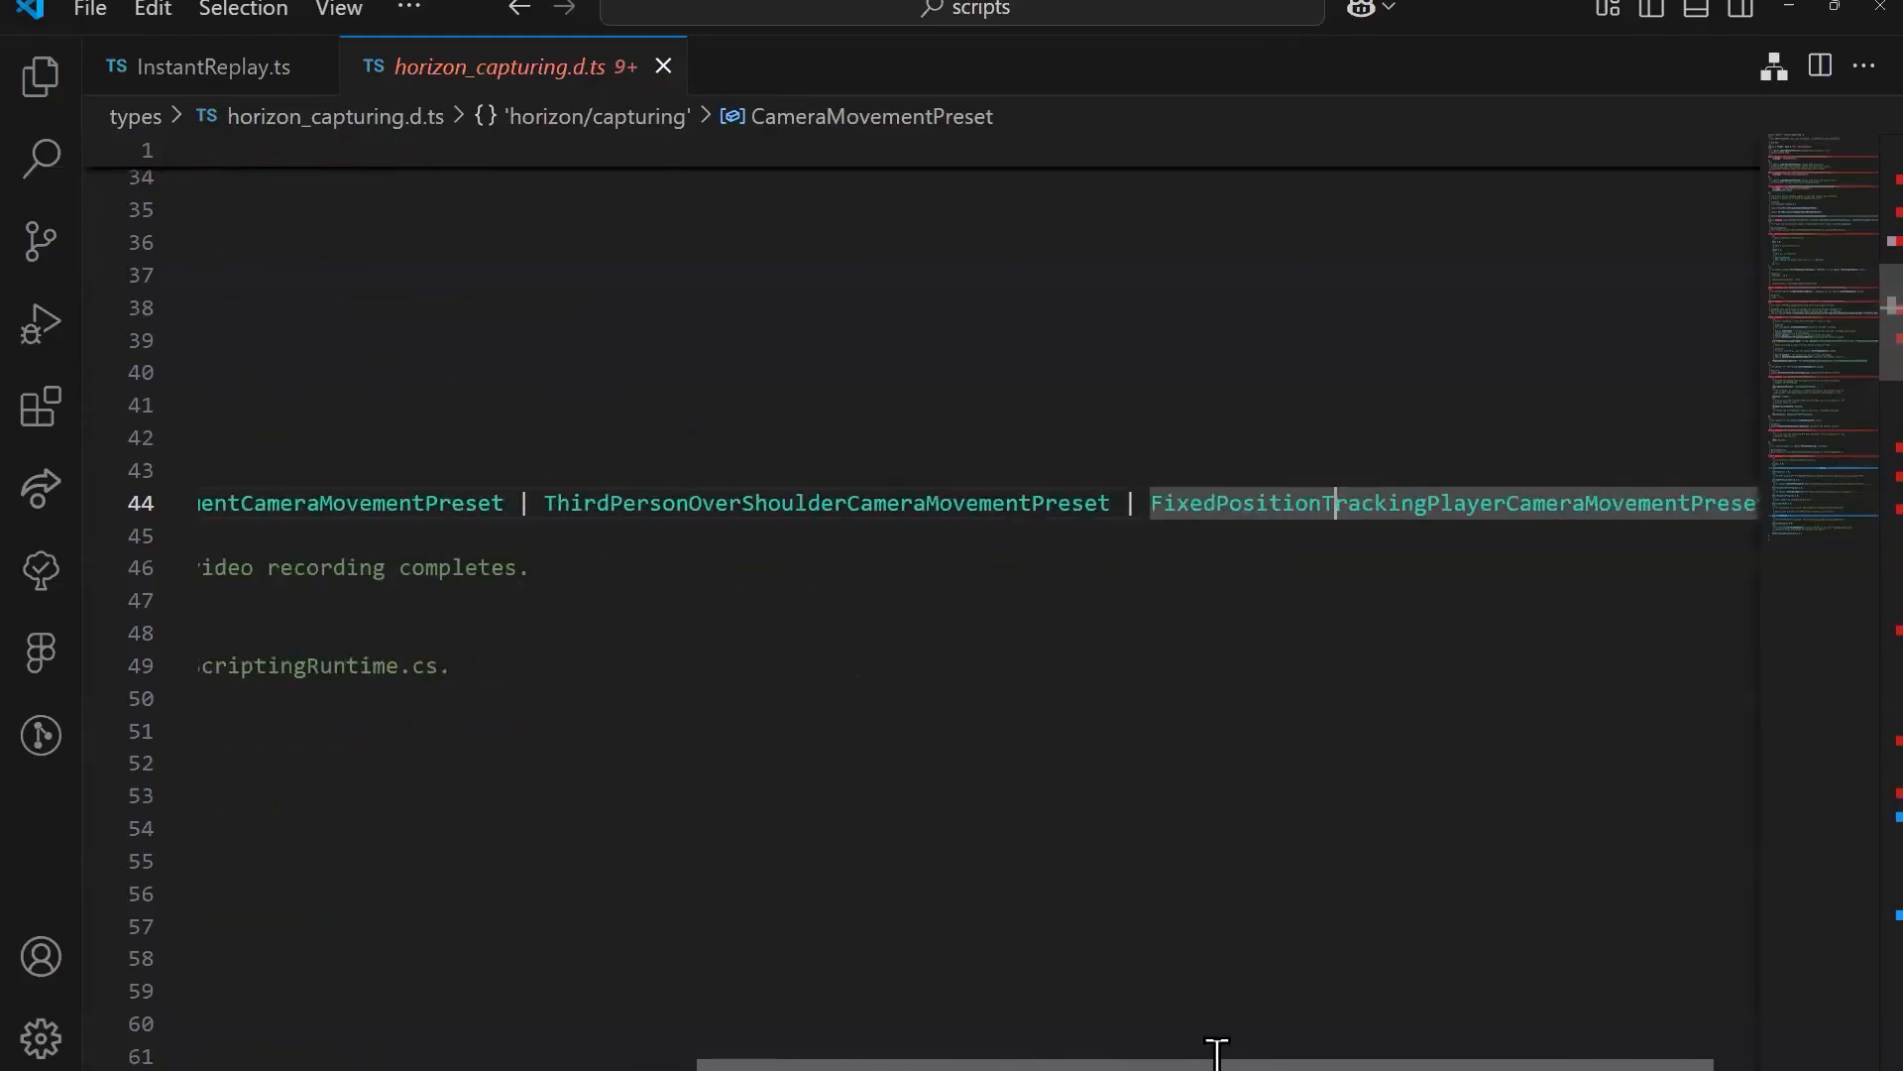
{"action": "left_click_drag", "start_coordinate": [1214, 1051], "coordinate": [710, 1021]}
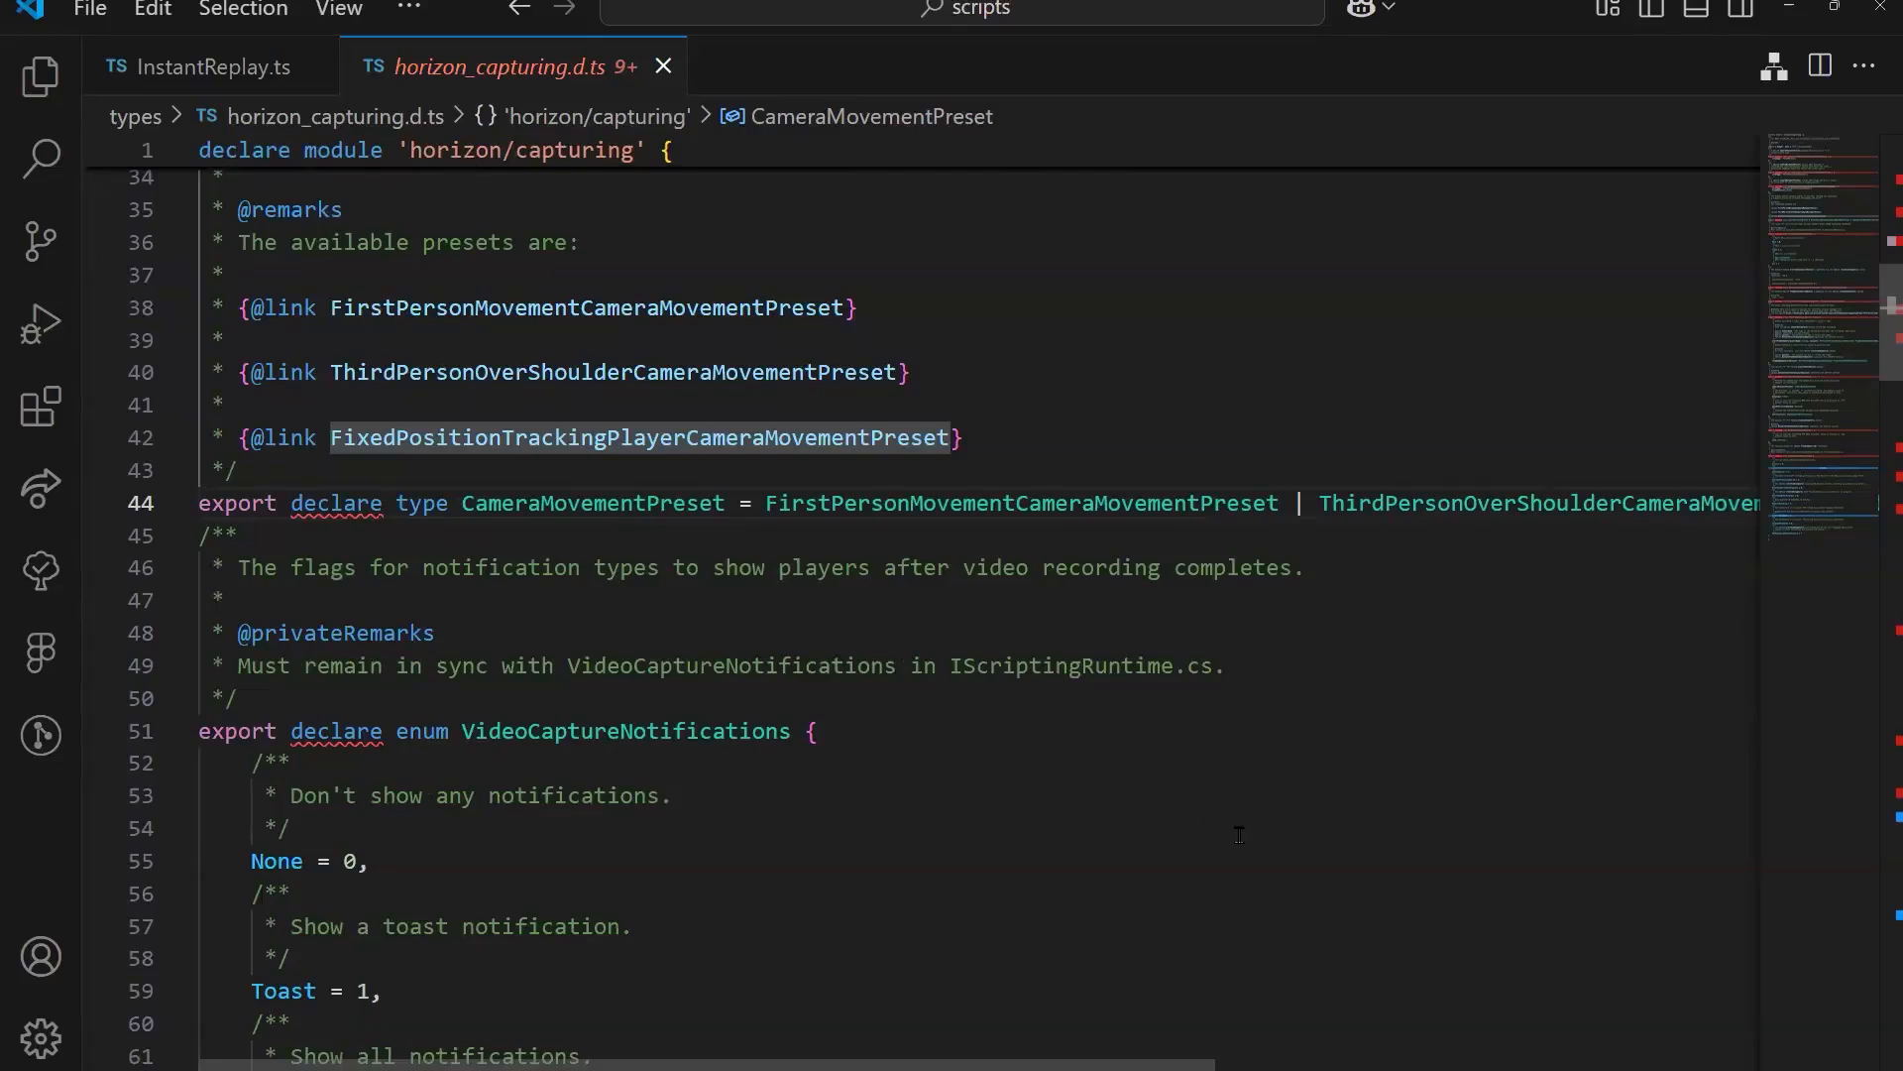
Step: Go to the definition of FixedPositionTrackingPlayerCameraMovementPreset from the CameraMovementPreset union
{"action": "scroll", "coordinate": [1238, 834], "scroll_direction": "up", "scroll_amount": 2}
{"action": "left_click", "coordinate": [1573, 662]}
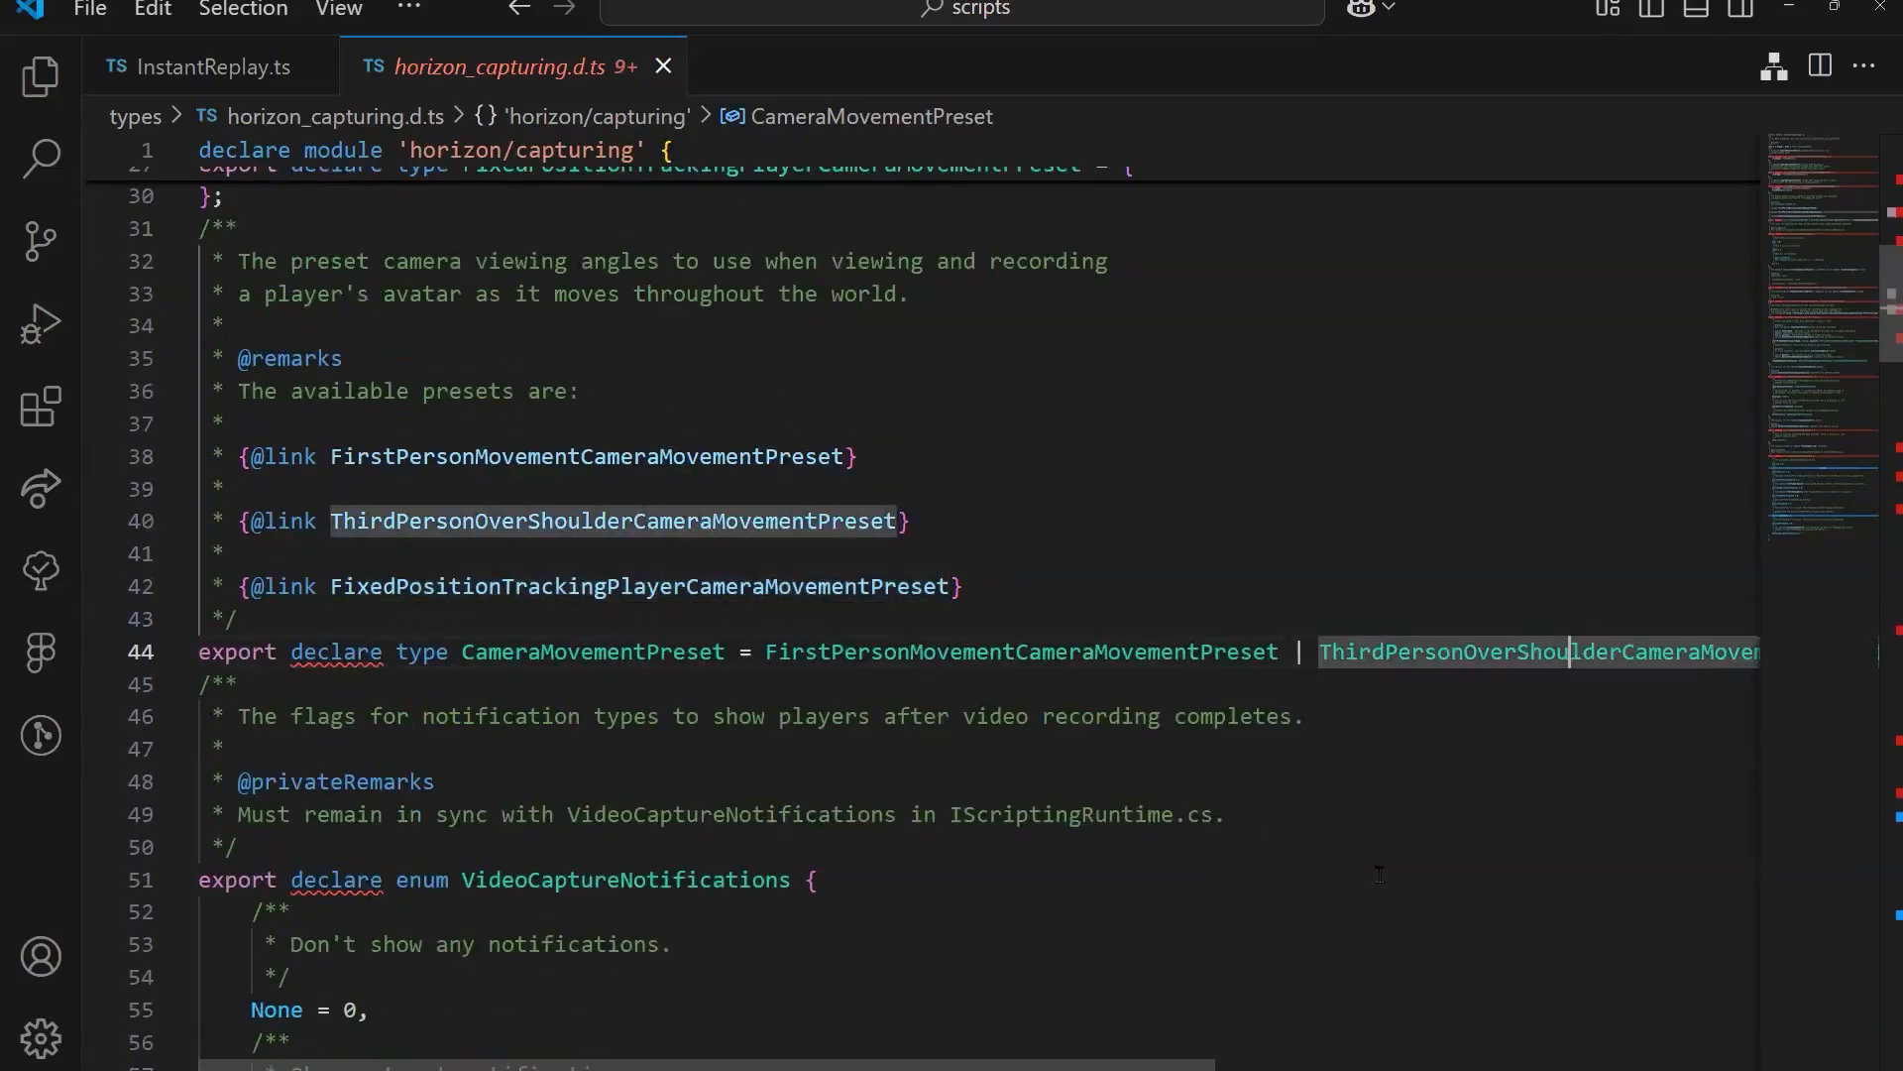
{"action": "scroll", "coordinate": [1412, 718], "scroll_direction": "right", "scroll_amount": 5}
{"action": "left_click", "coordinate": [1427, 652], "text": "ctrl"}
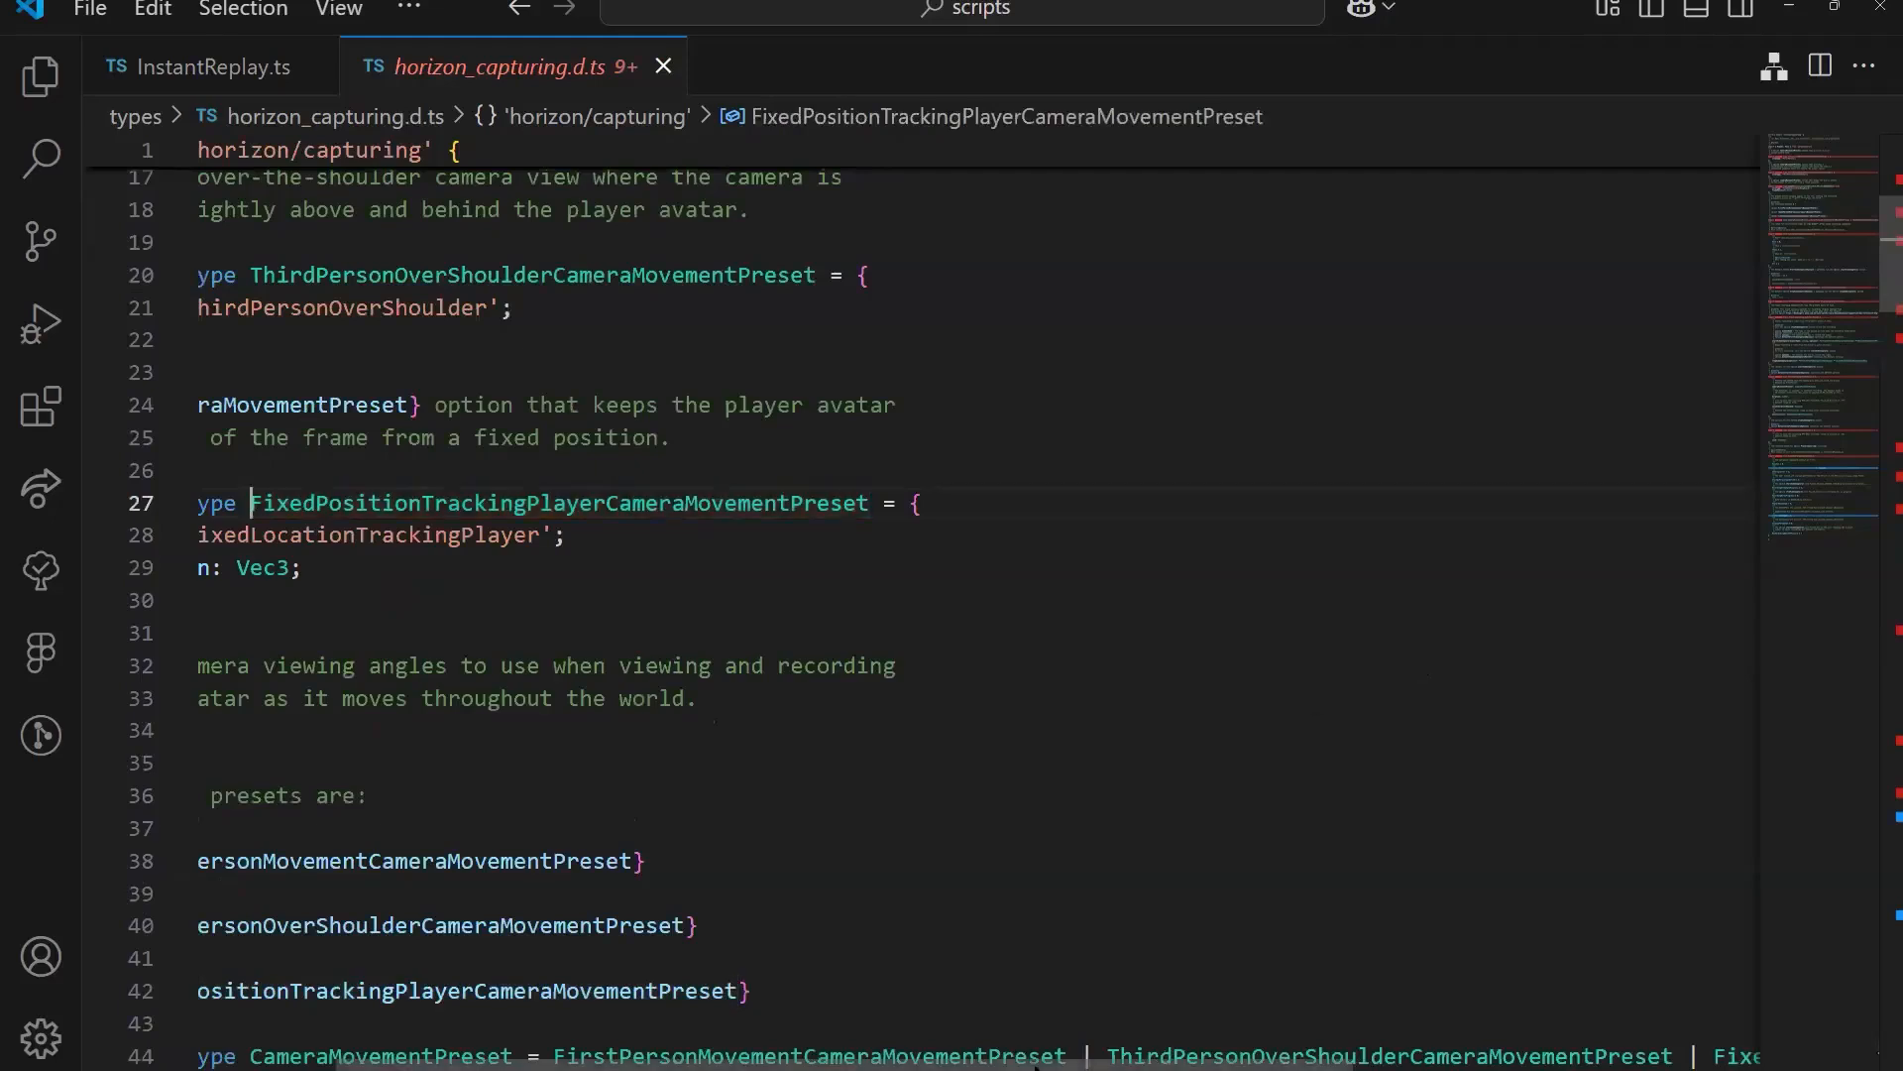
Step: Examine the fixedPosition property and its Vec3 type in FixedPositionTrackingPlayerCameraMovementPreset
{"action": "left_click_drag", "start_coordinate": [1006, 1066], "coordinate": [833, 1066]}
{"action": "left_click", "coordinate": [845, 506]}
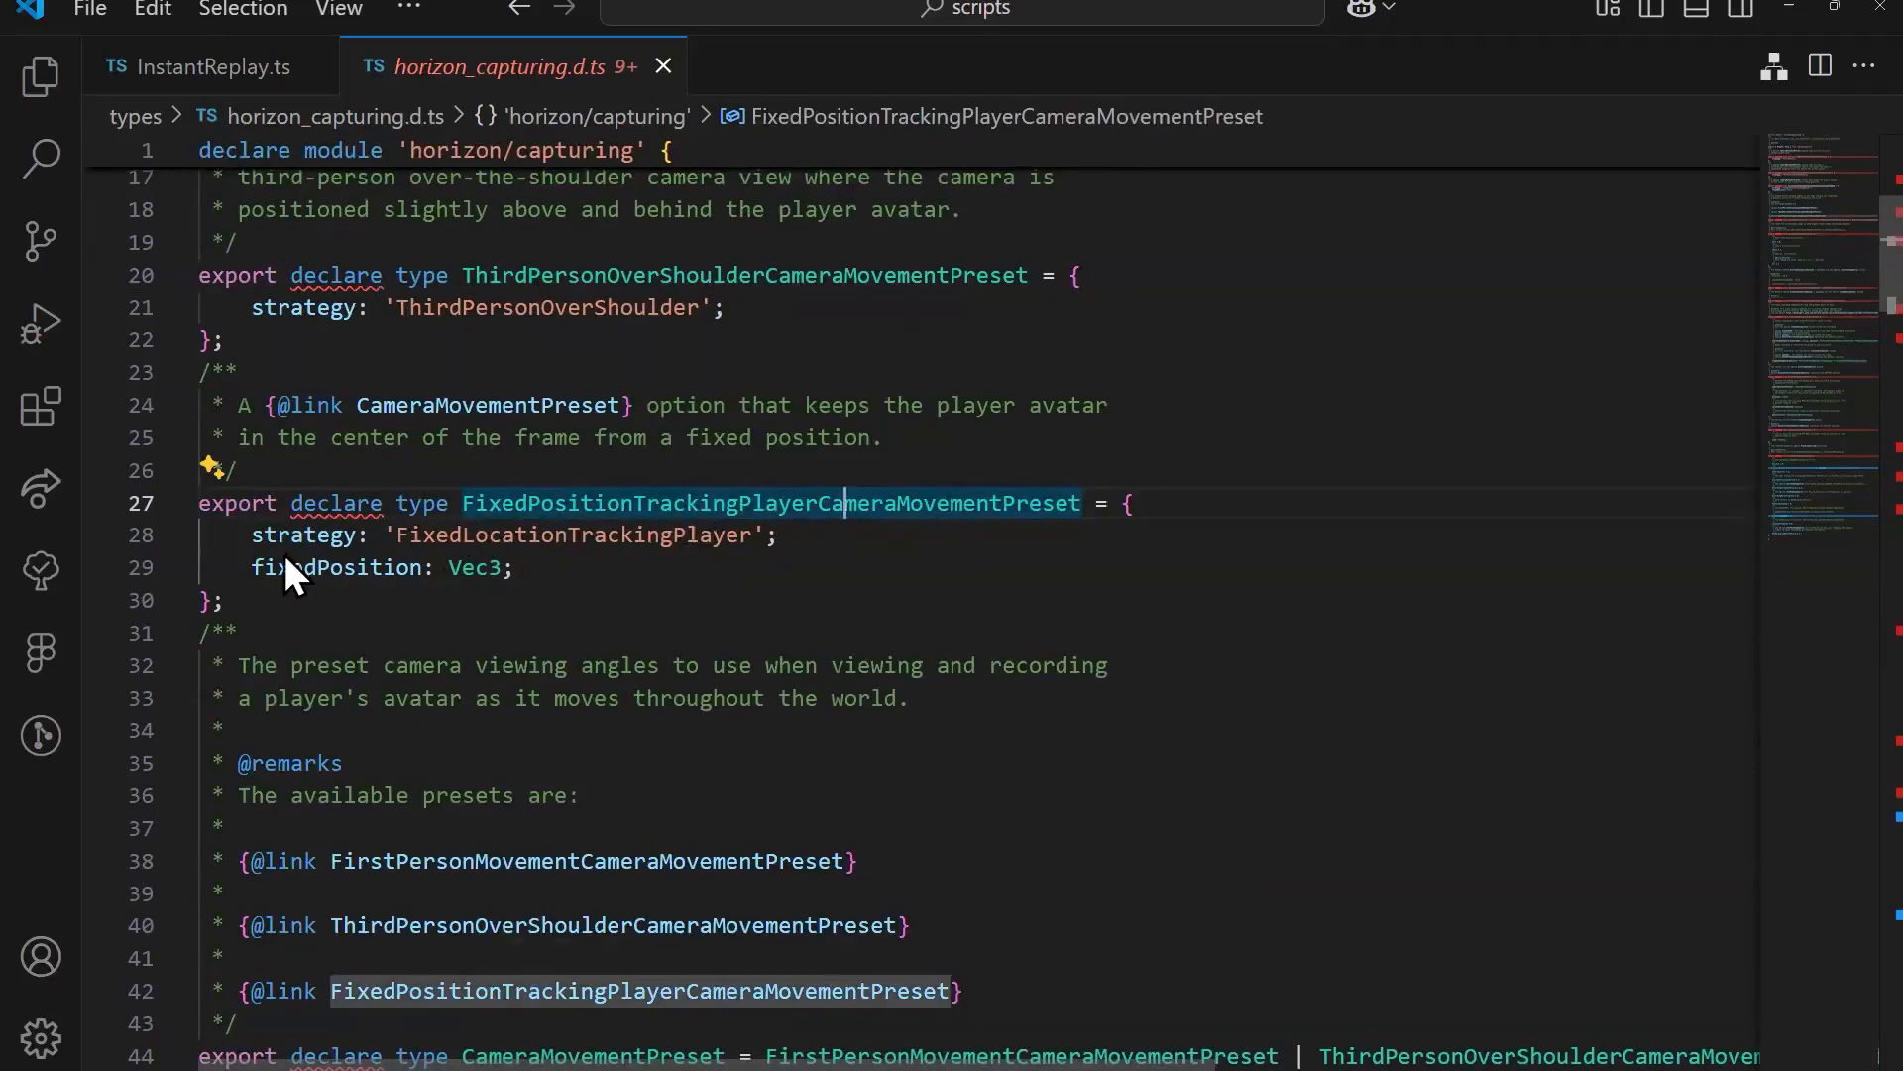
{"action": "left_click_drag", "start_coordinate": [256, 568], "coordinate": [442, 568]}
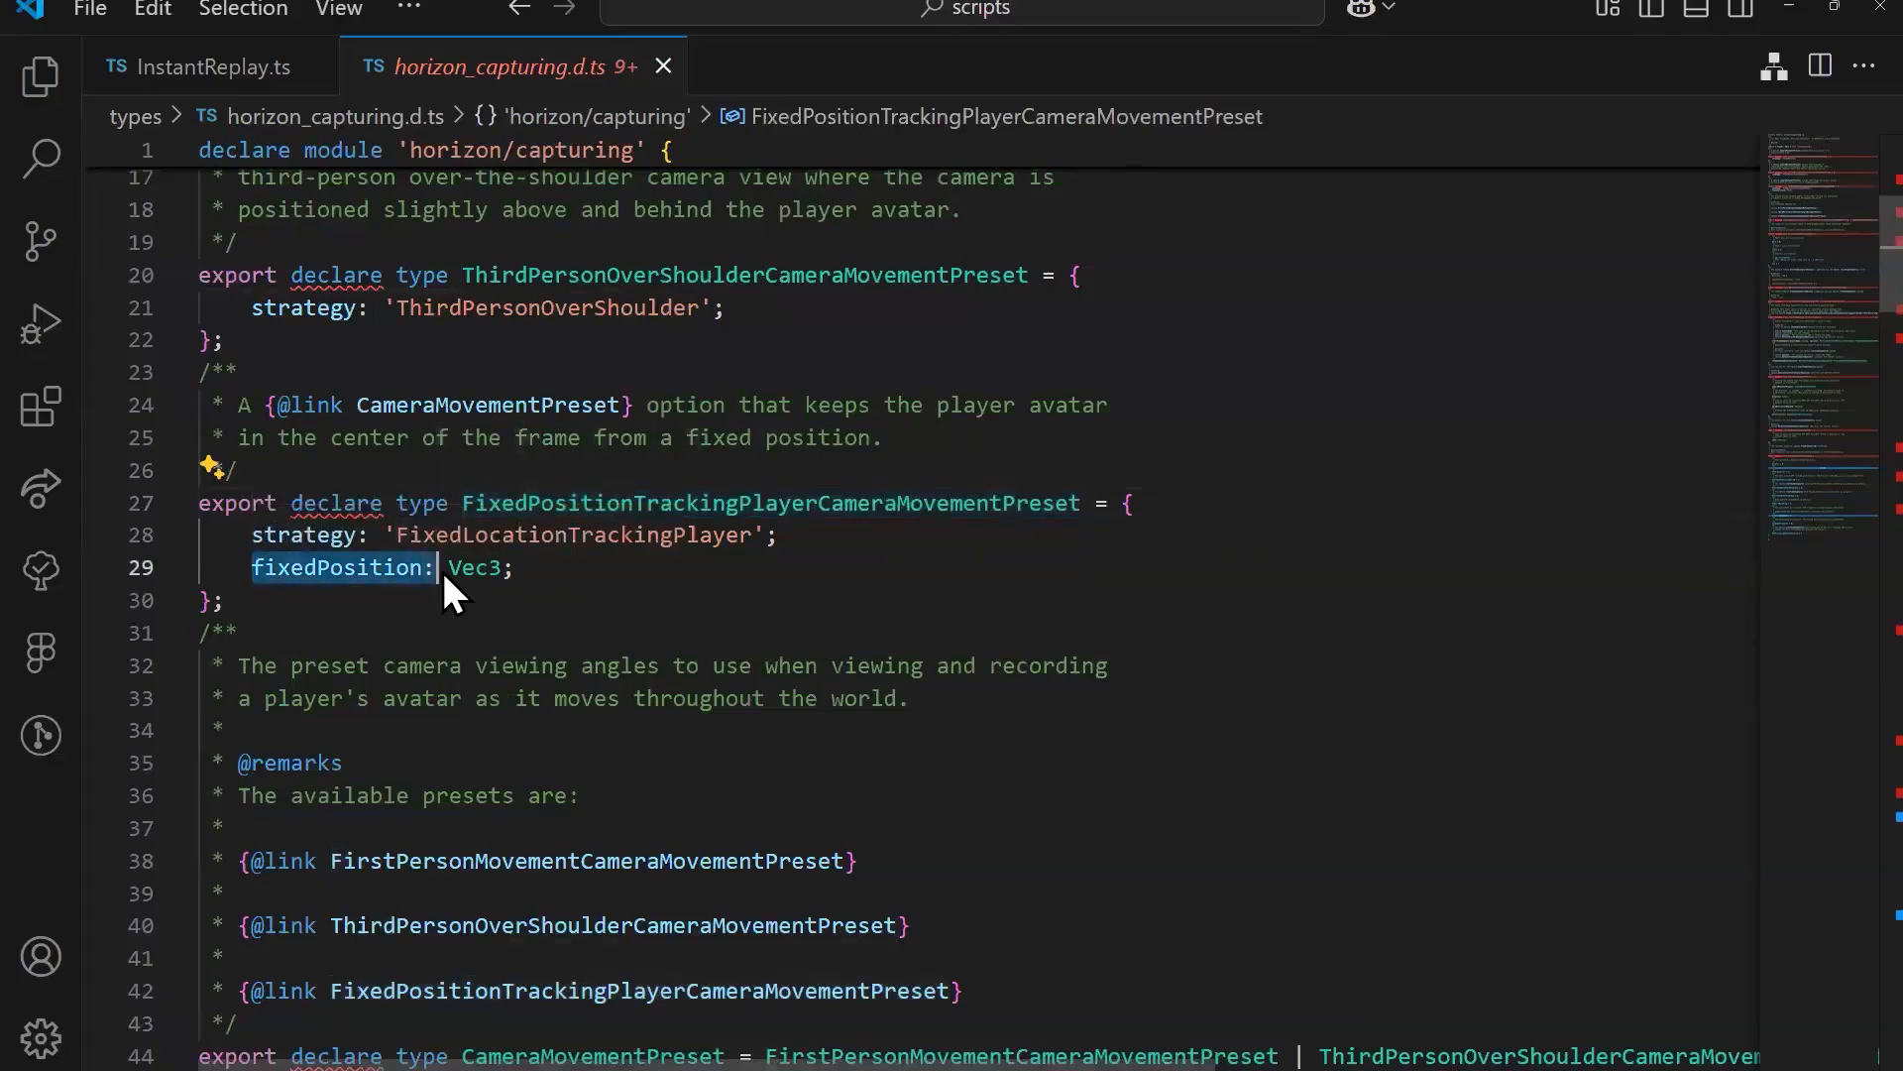
{"action": "left_click", "coordinate": [567, 568]}
{"action": "left_click", "coordinate": [477, 570]}
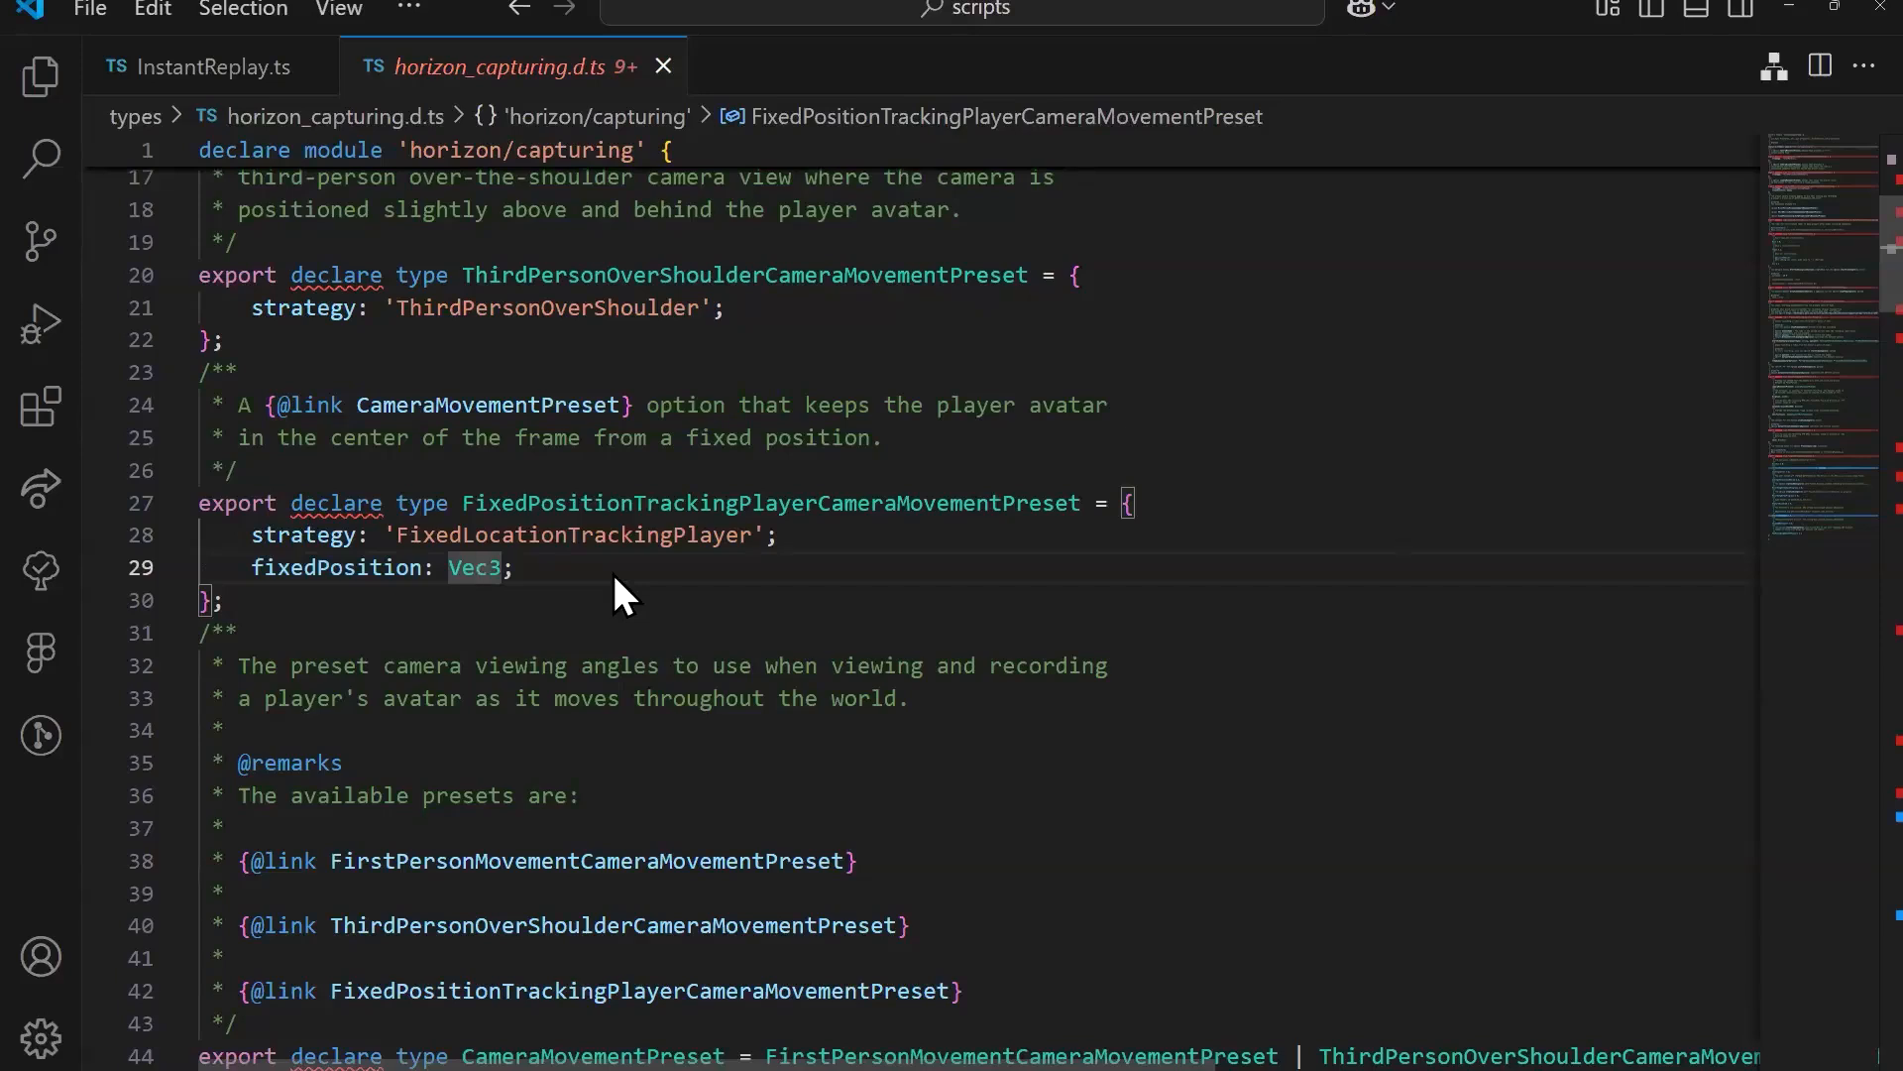
Step: Return to InstantReplay.ts and examine the startVideoCapture call and its hover documentation in the recordPlayer method
{"action": "left_click", "coordinate": [487, 567]}
{"action": "double_click", "coordinate": [482, 568]}
{"action": "left_click", "coordinate": [228, 68]}
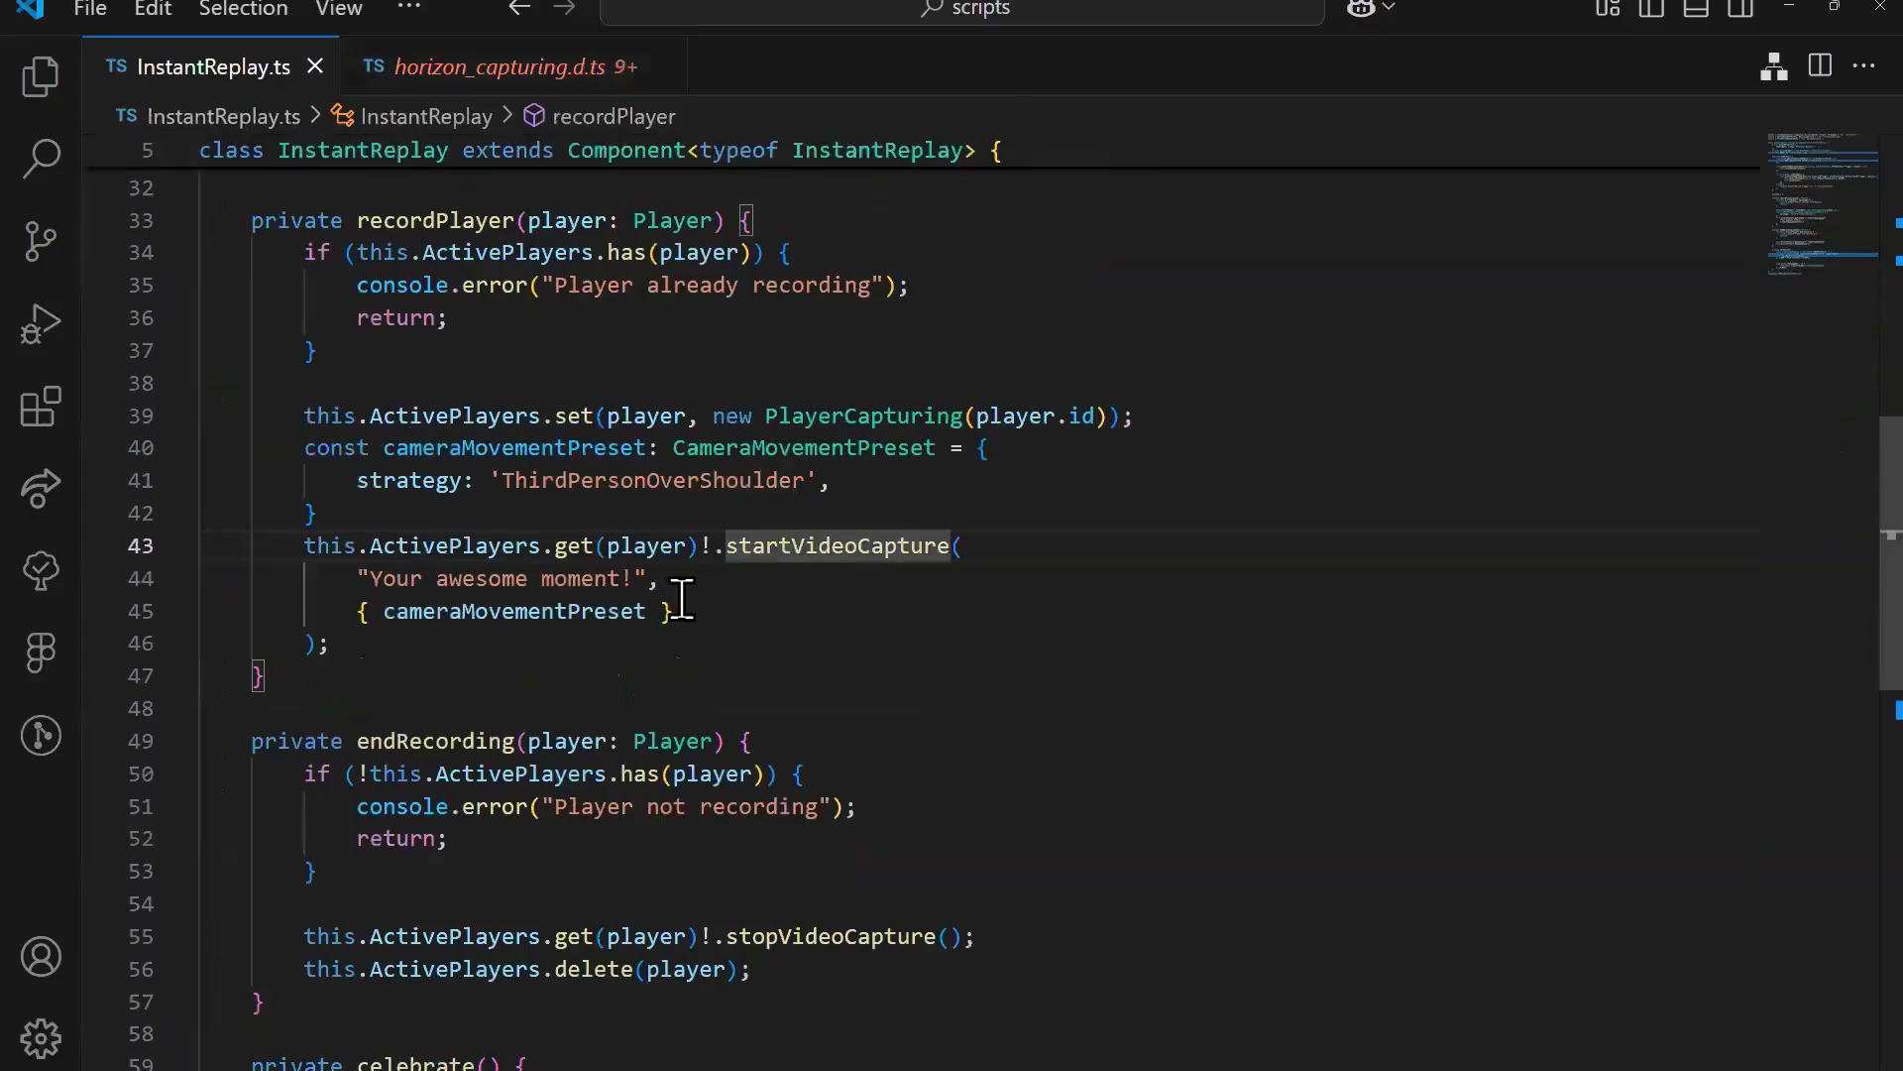
{"action": "left_click", "coordinate": [854, 547]}
{"action": "left_click_drag", "start_coordinate": [882, 288], "coordinate": [648, 288]}
{"action": "left_click", "coordinate": [844, 543]}
{"action": "mouse_move", "coordinate": [899, 546]}
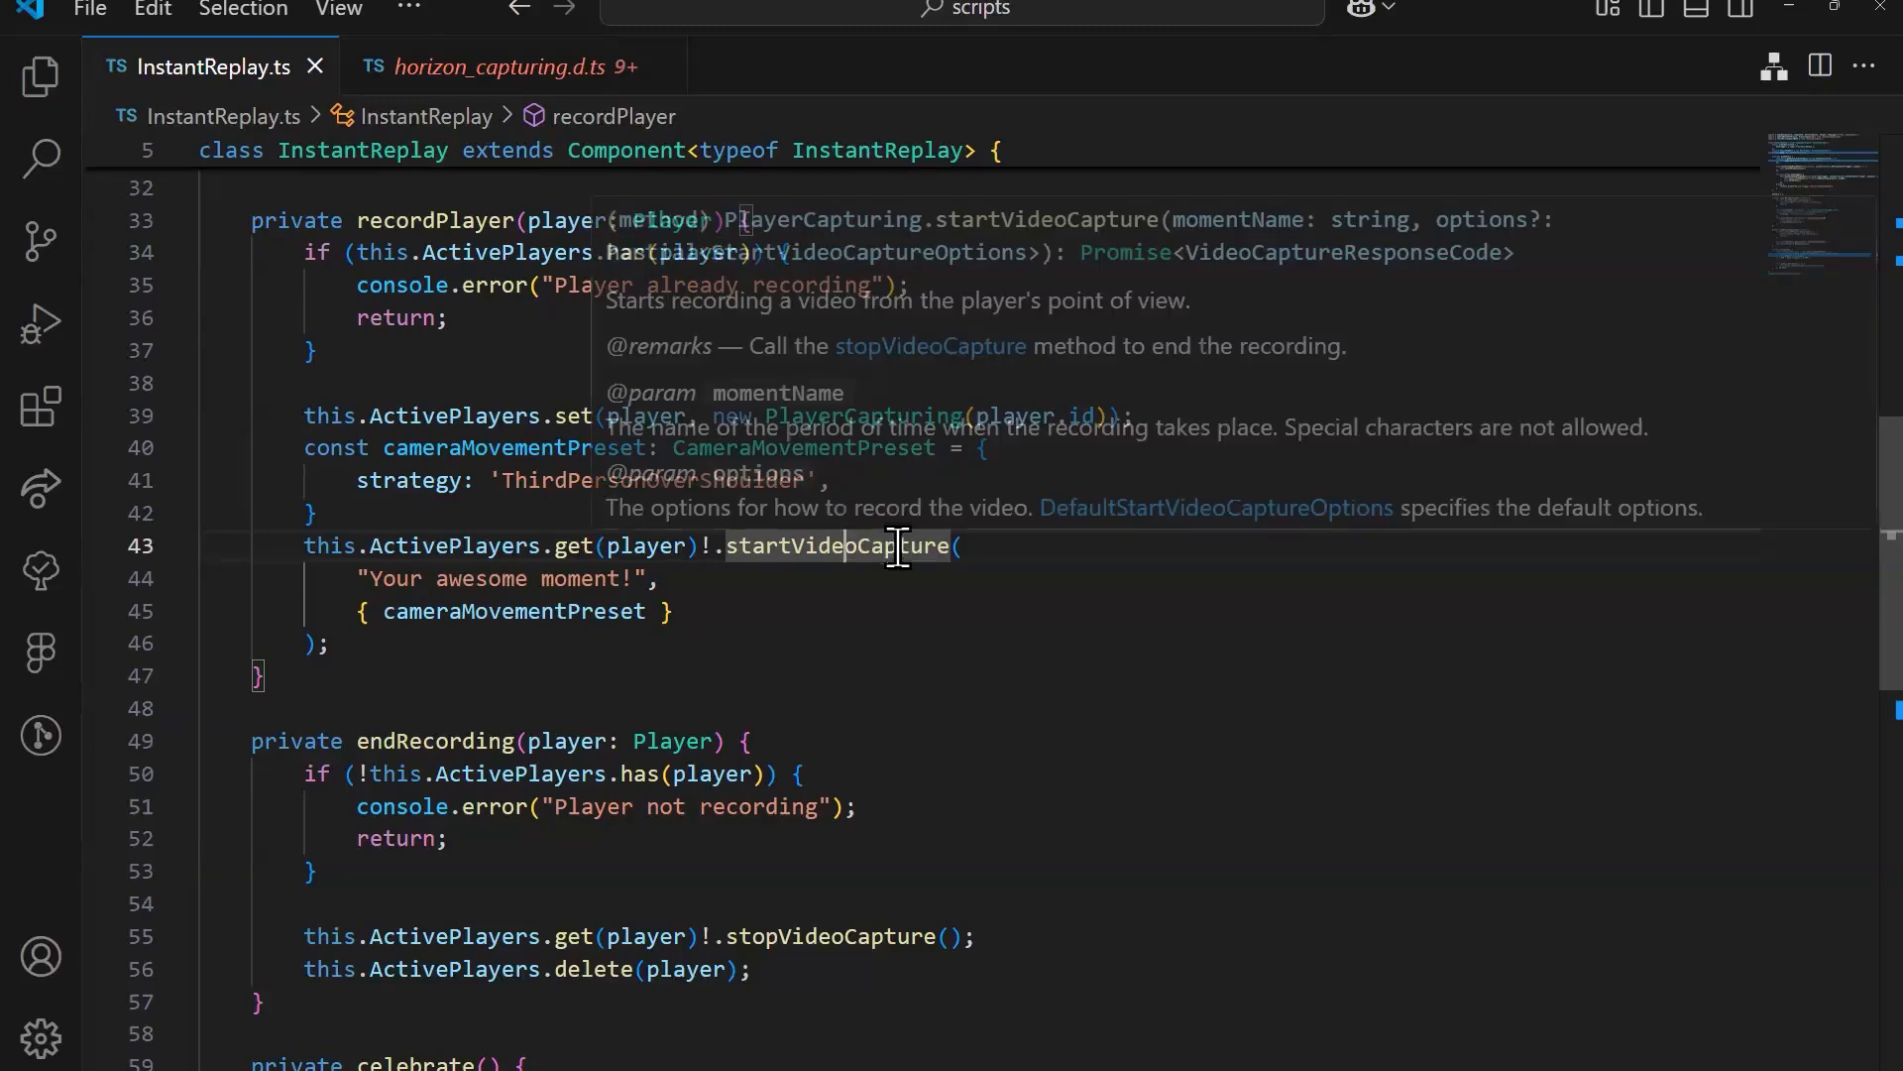
{"action": "left_click", "coordinate": [905, 608]}
{"action": "mouse_move", "coordinate": [775, 563]}
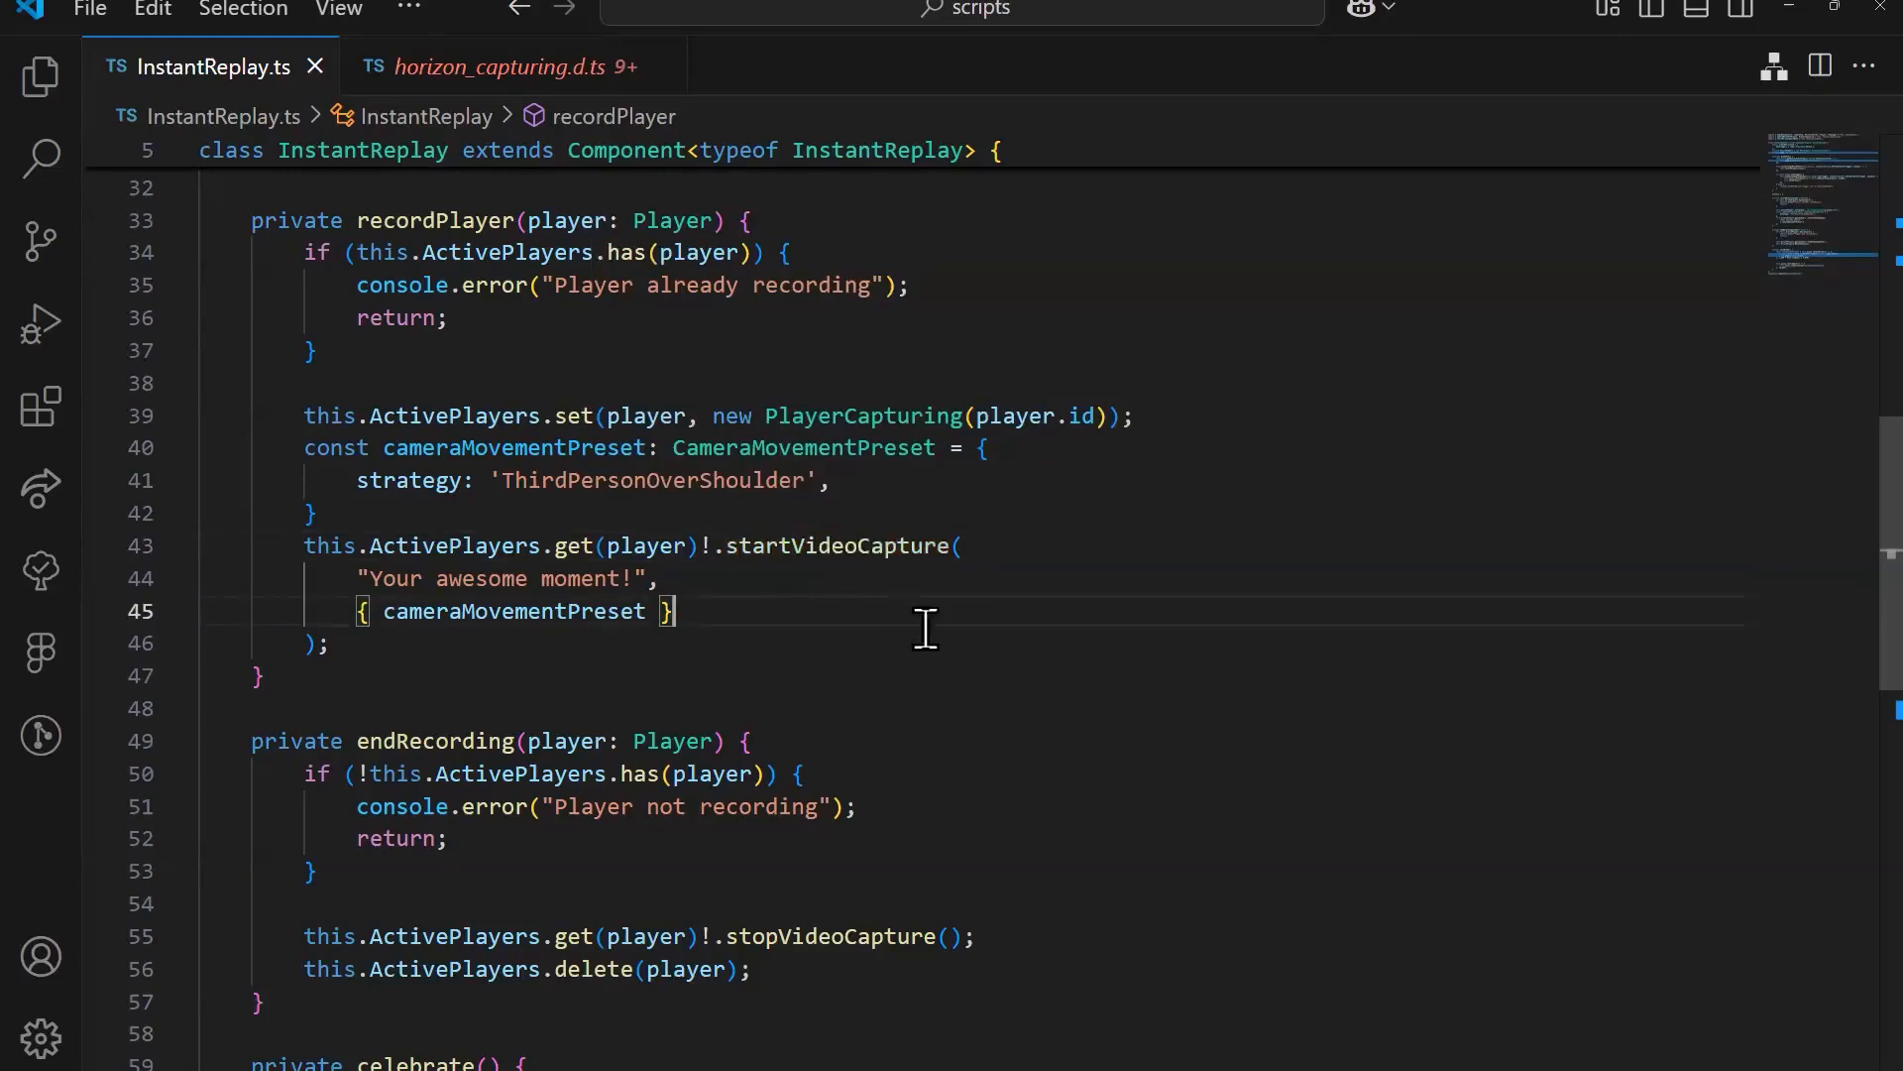
Step: Go to the definition of startVideoCapture and read its documentation comments on recording, momentName and options
{"action": "right_click", "coordinate": [881, 551]}
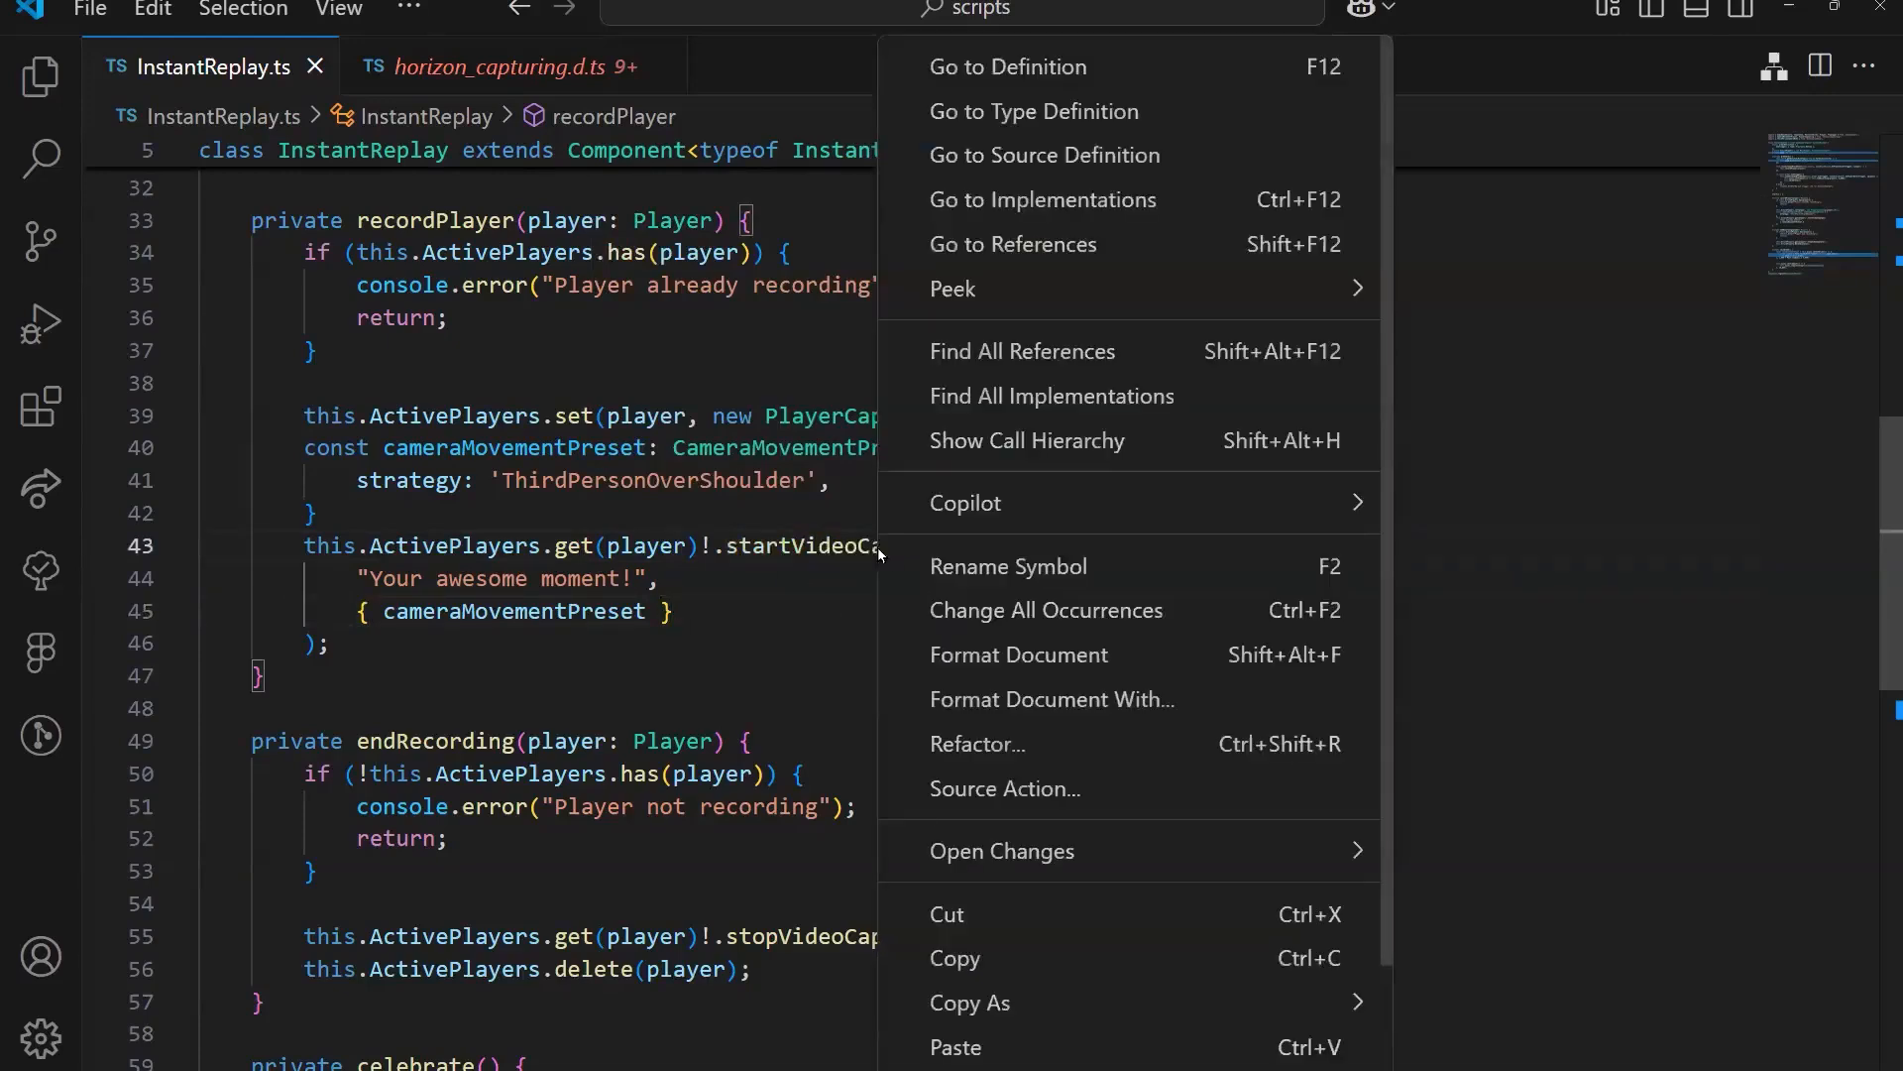
{"action": "left_click", "coordinate": [992, 71]}
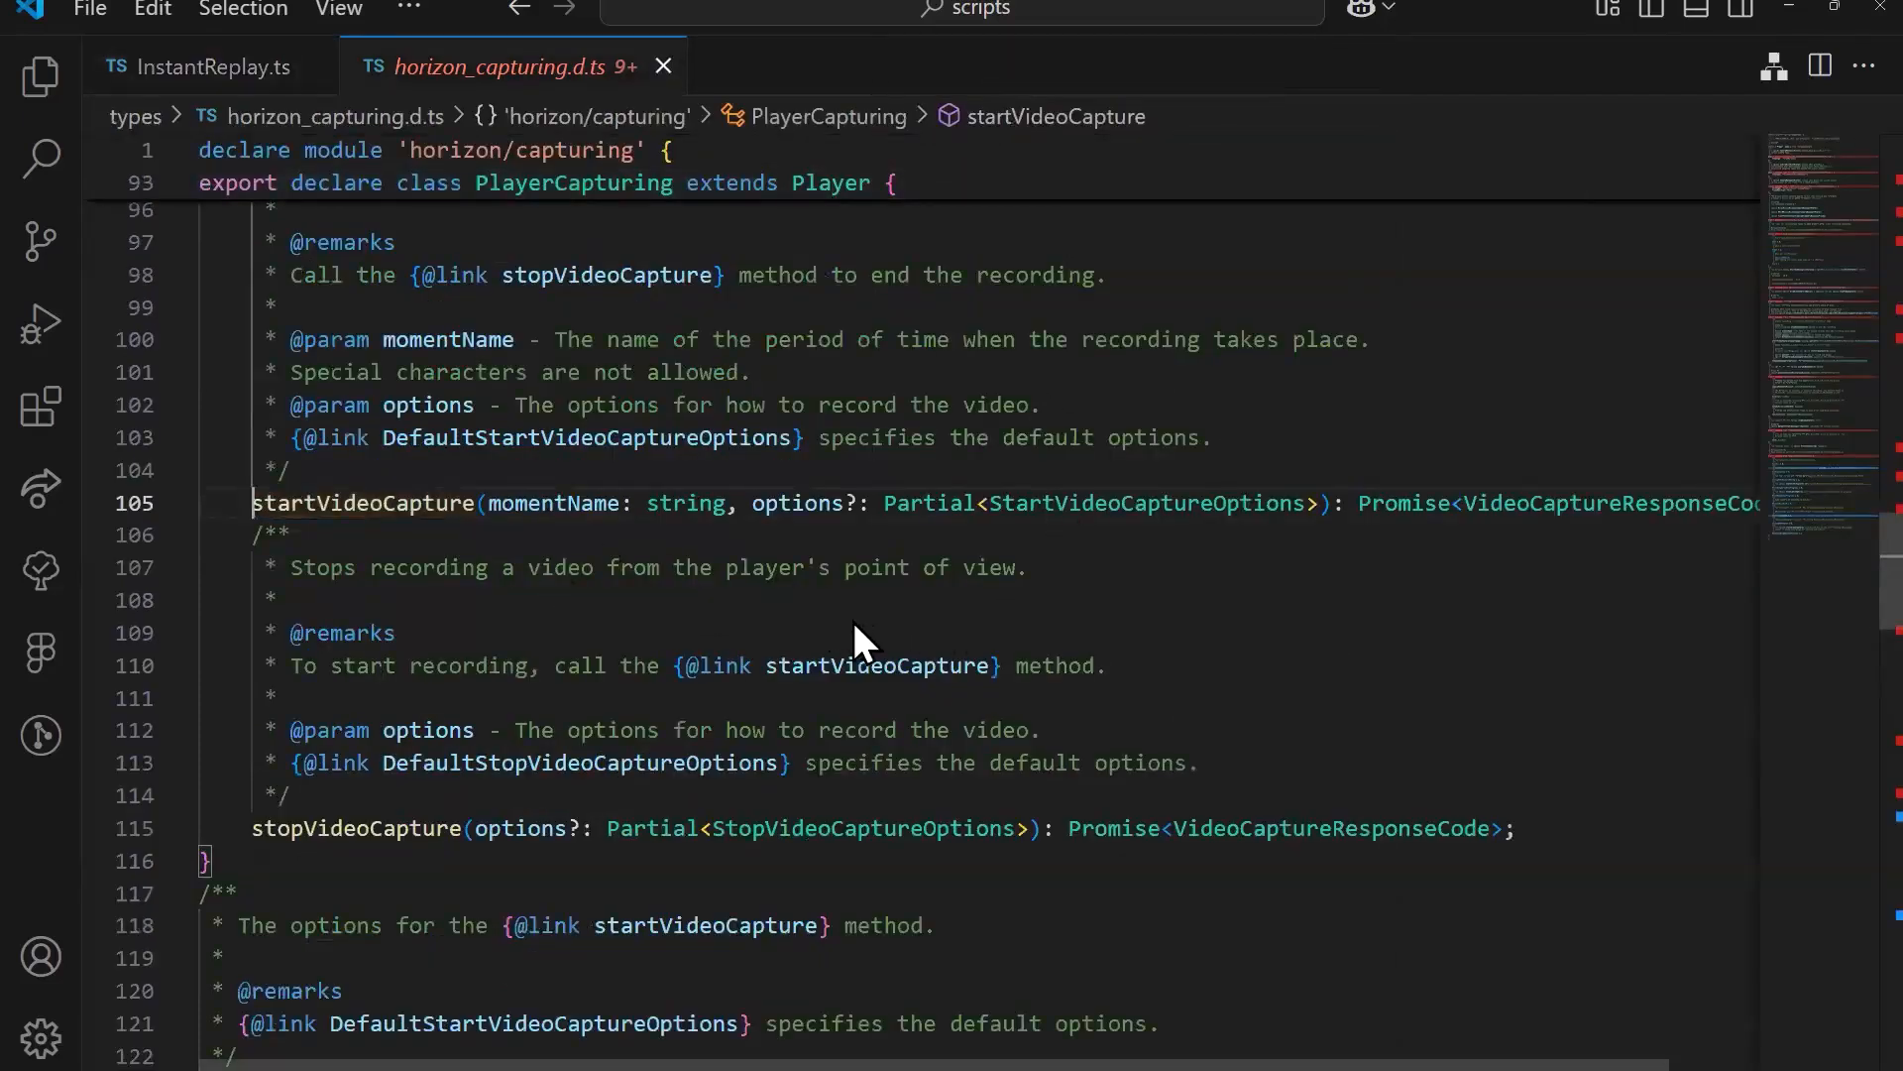
{"action": "scroll", "coordinate": [853, 616], "scroll_direction": "up", "scroll_amount": 3}
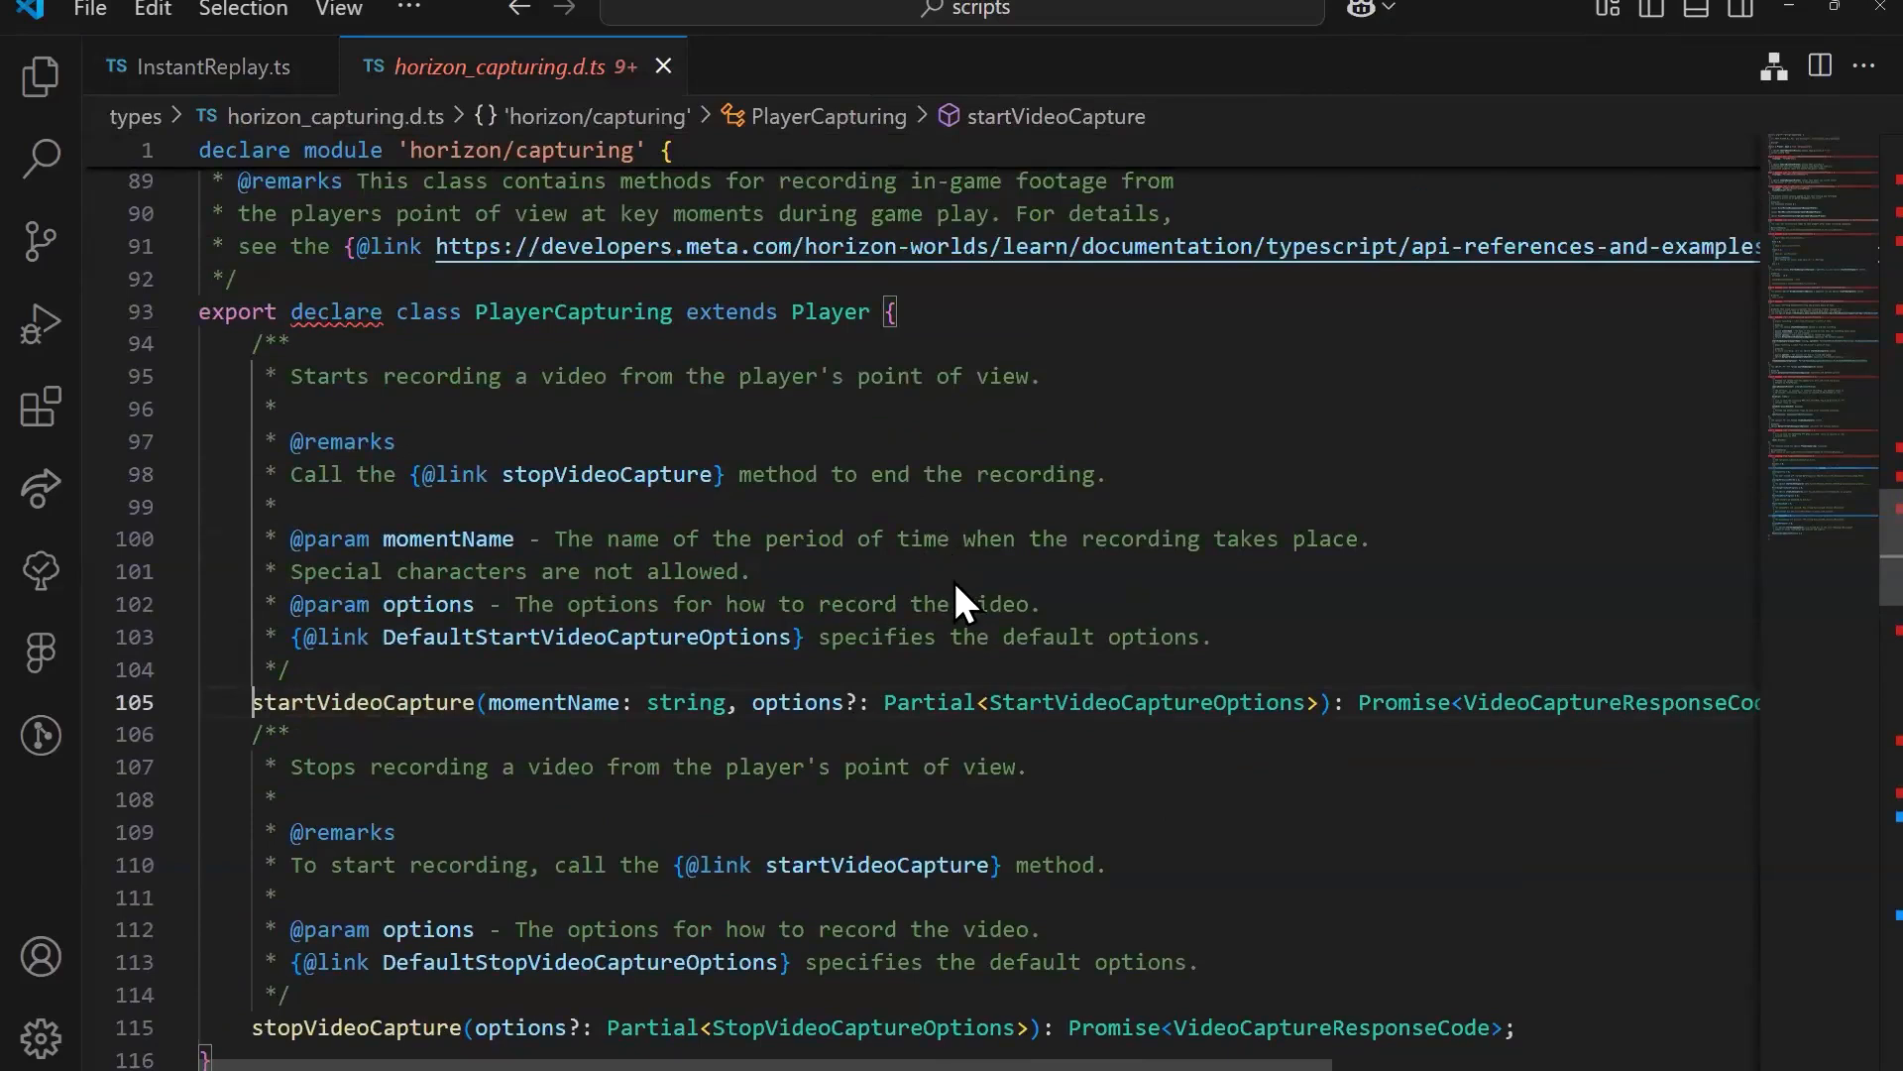
{"action": "left_click_drag", "start_coordinate": [1220, 639], "coordinate": [397, 375]}
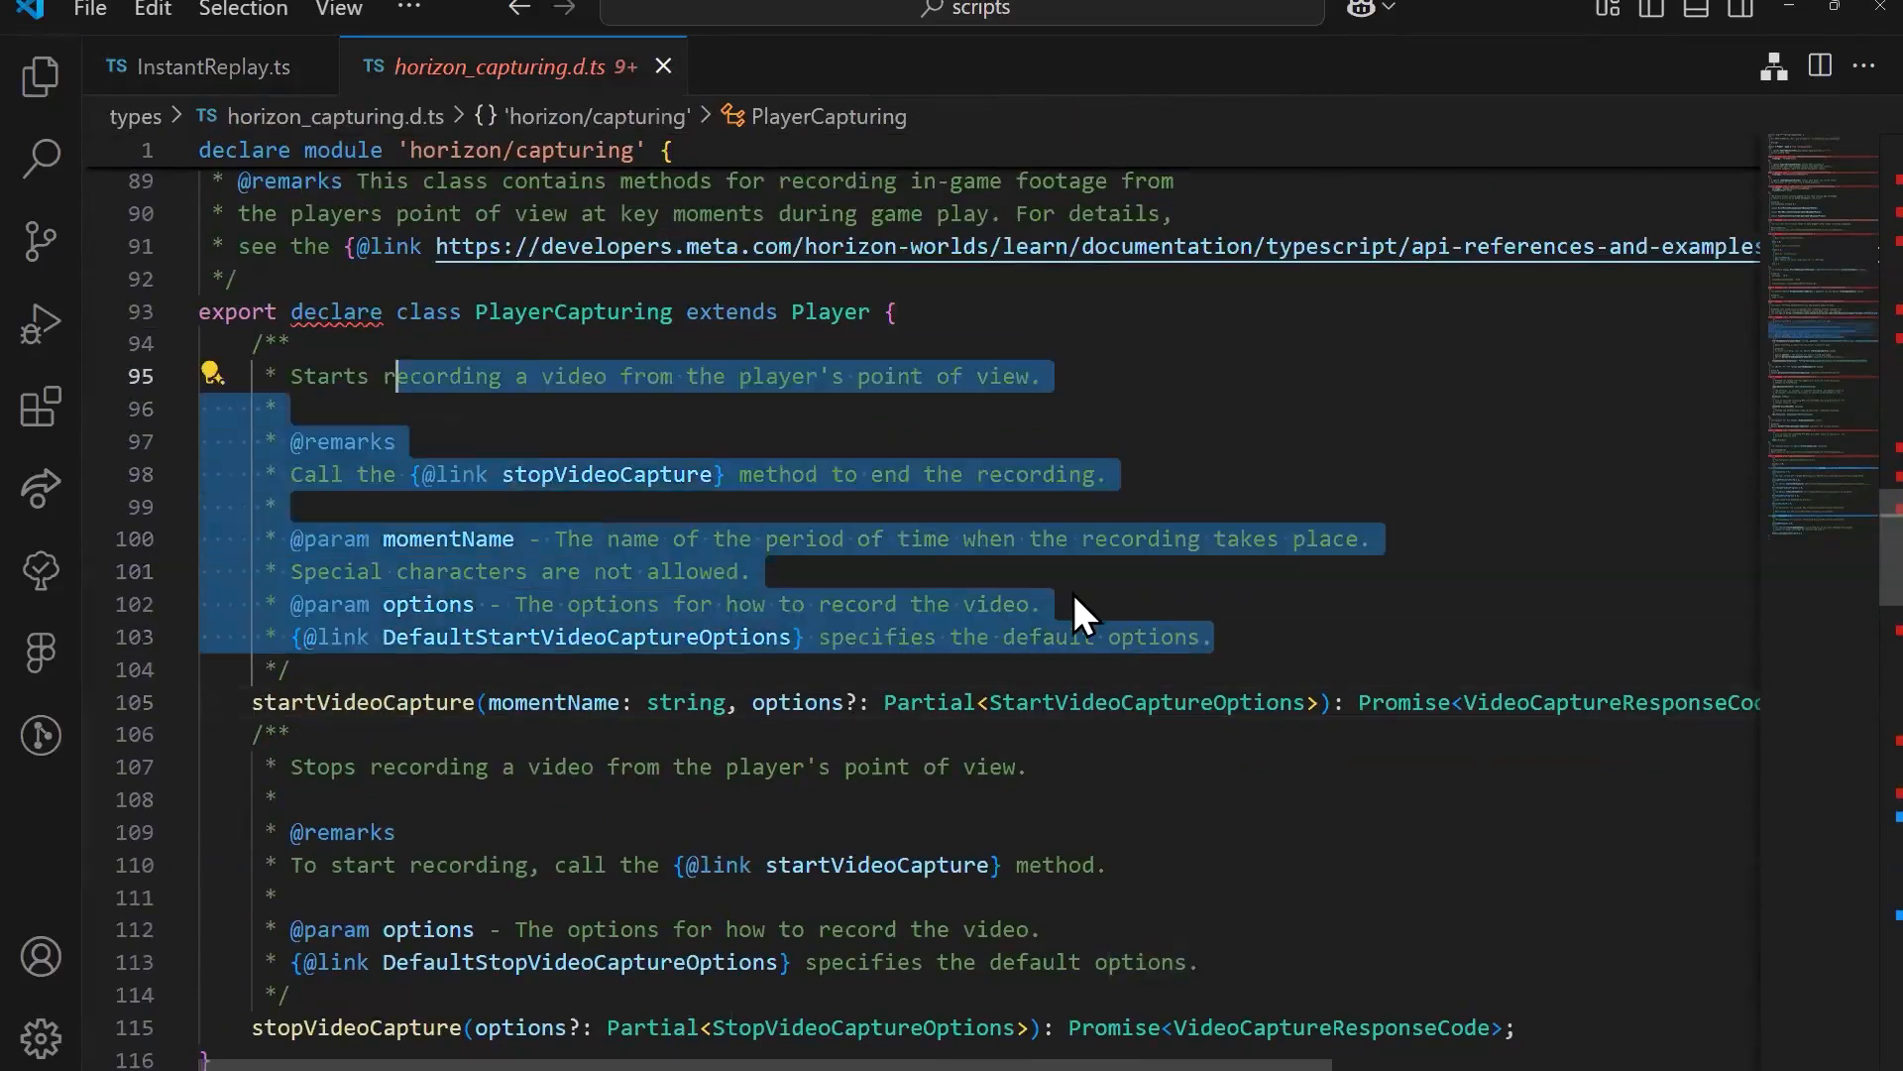
{"action": "left_click", "coordinate": [1073, 595]}
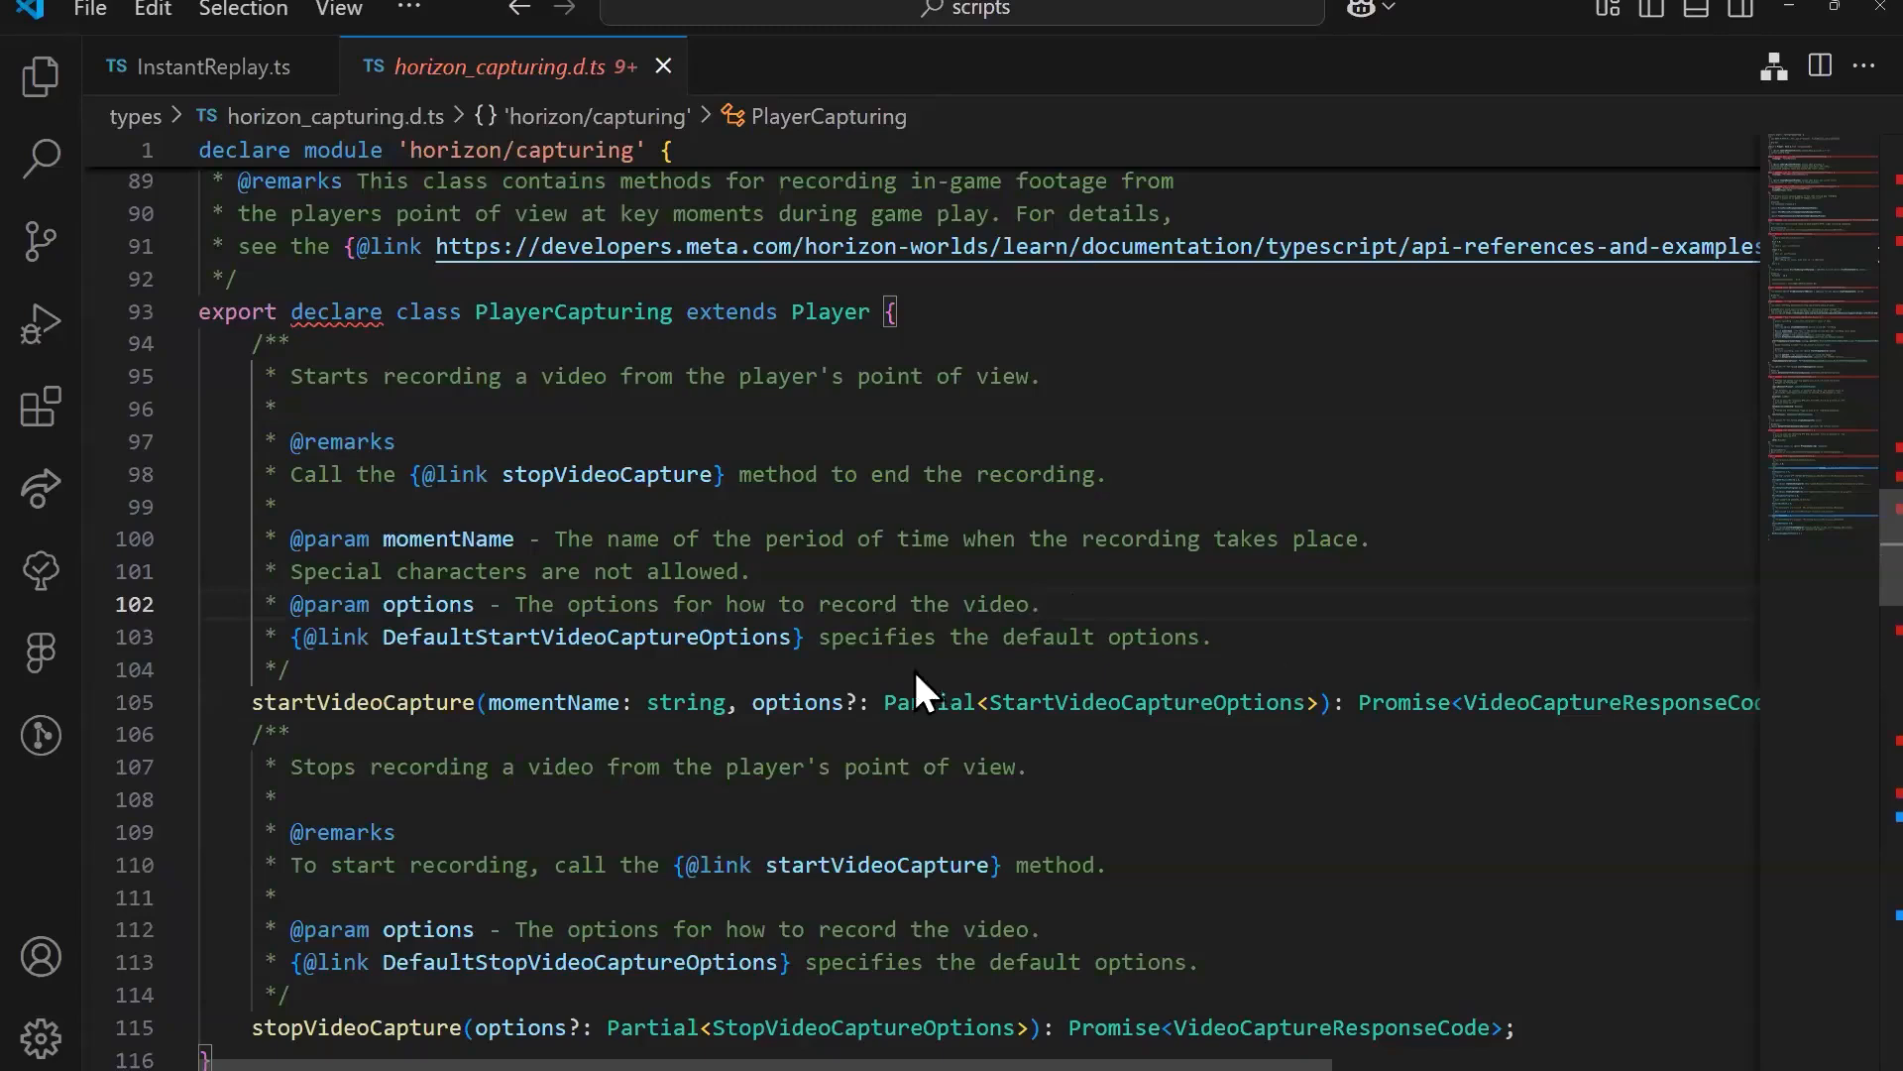
{"action": "left_click_drag", "start_coordinate": [292, 376], "coordinate": [689, 477]}
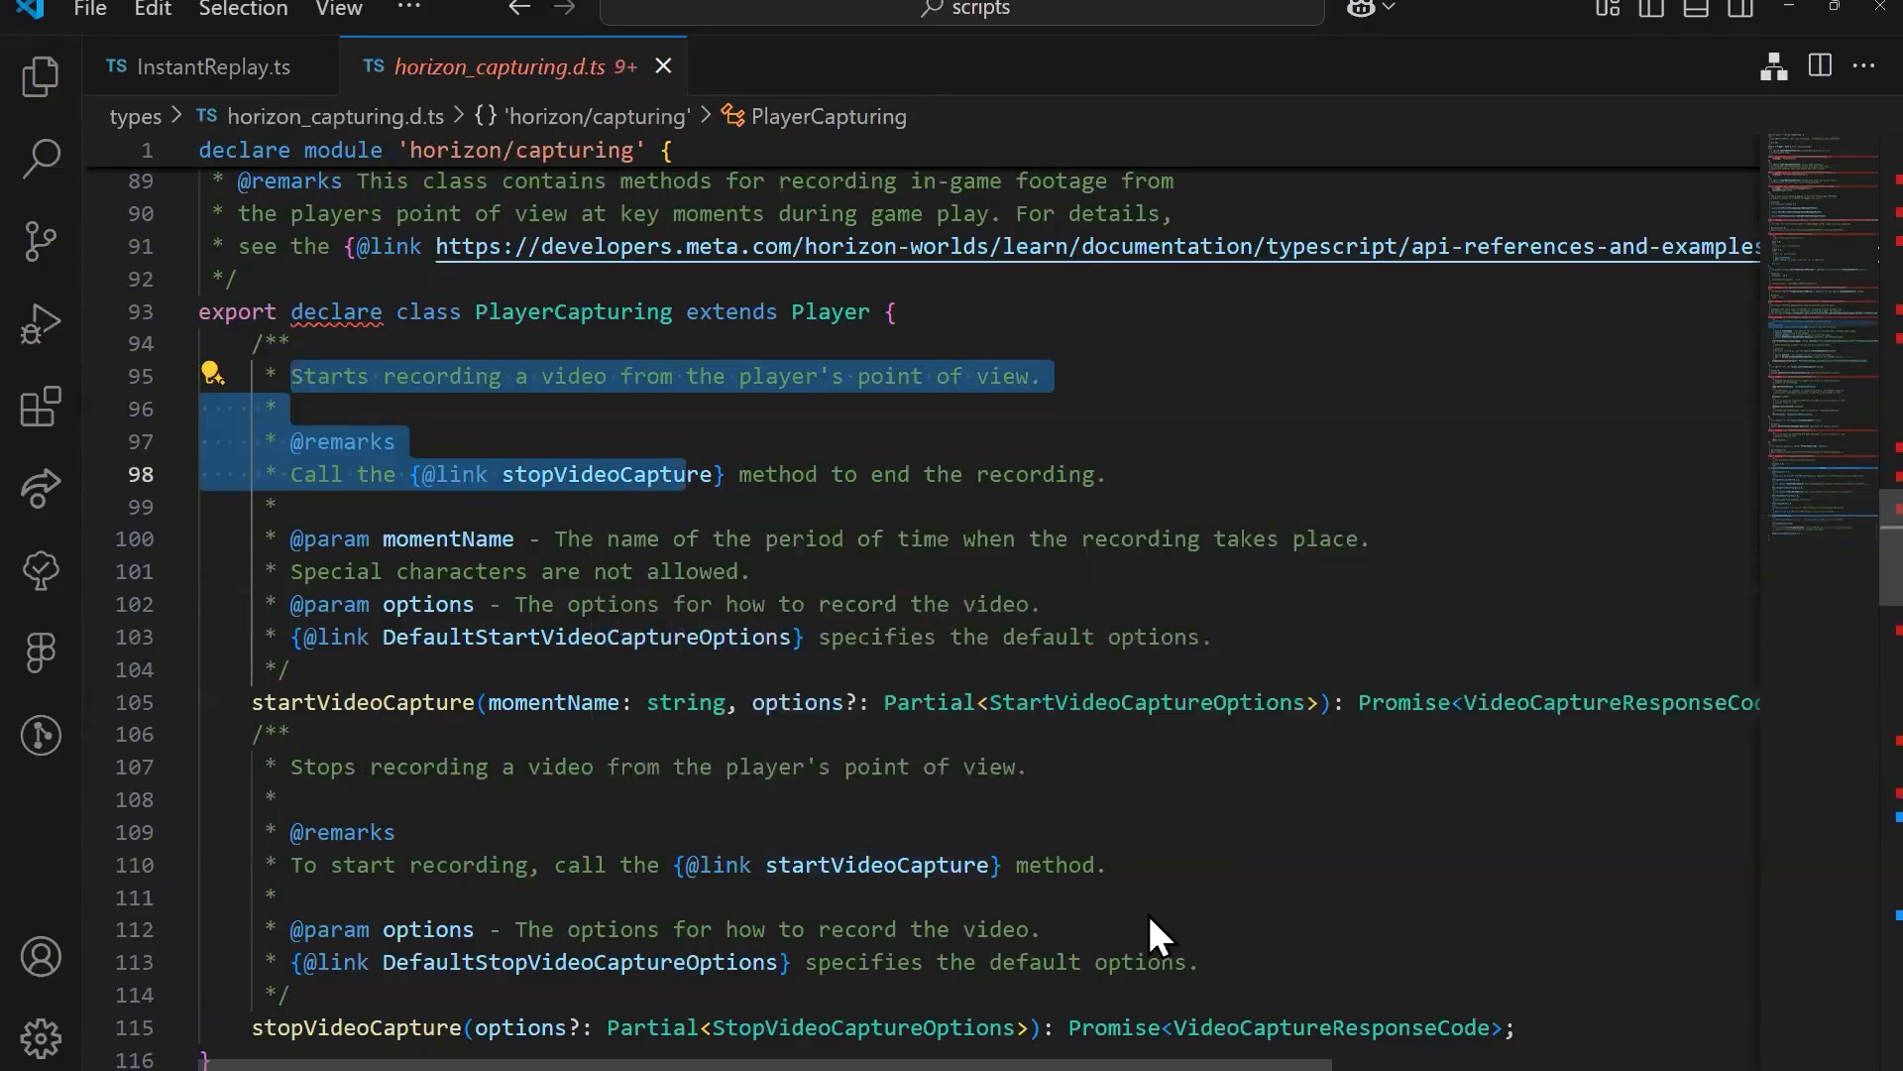
{"action": "left_click", "coordinate": [1223, 885]}
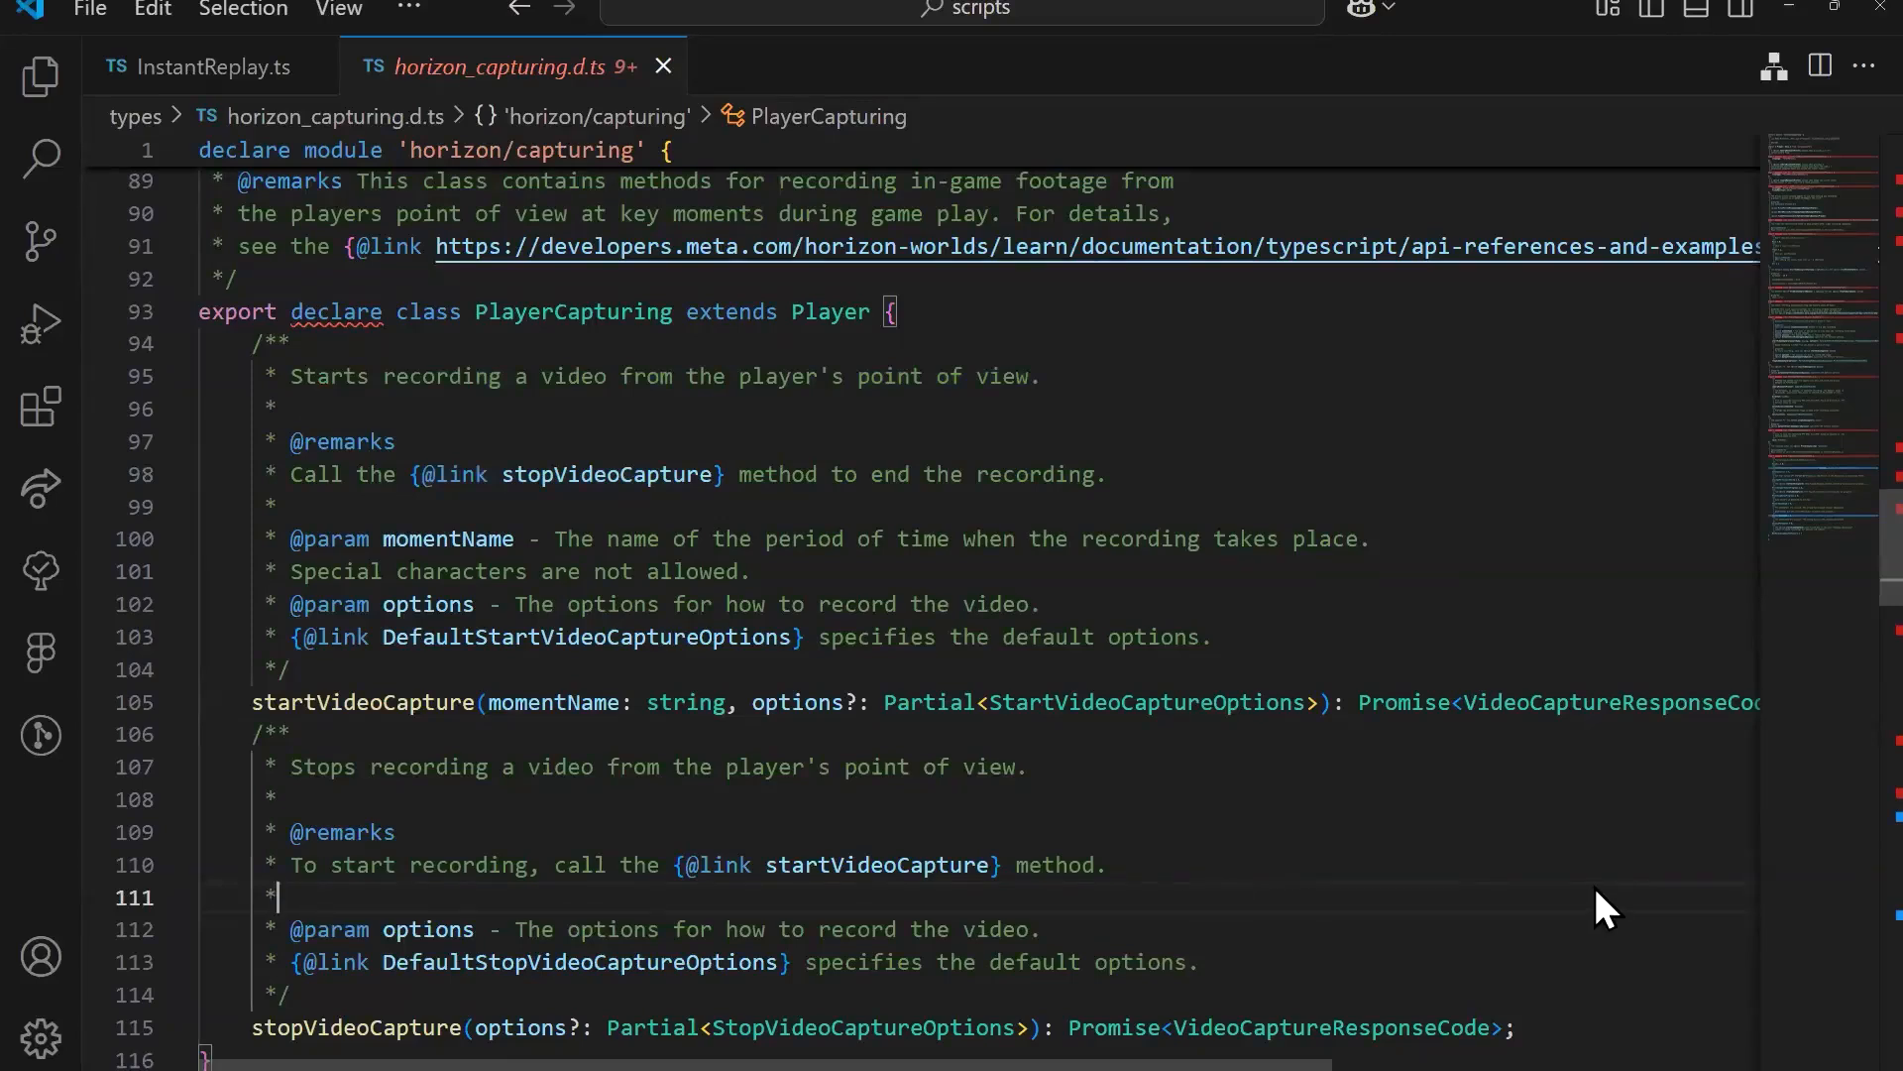
{"action": "left_click", "coordinate": [1174, 593]}
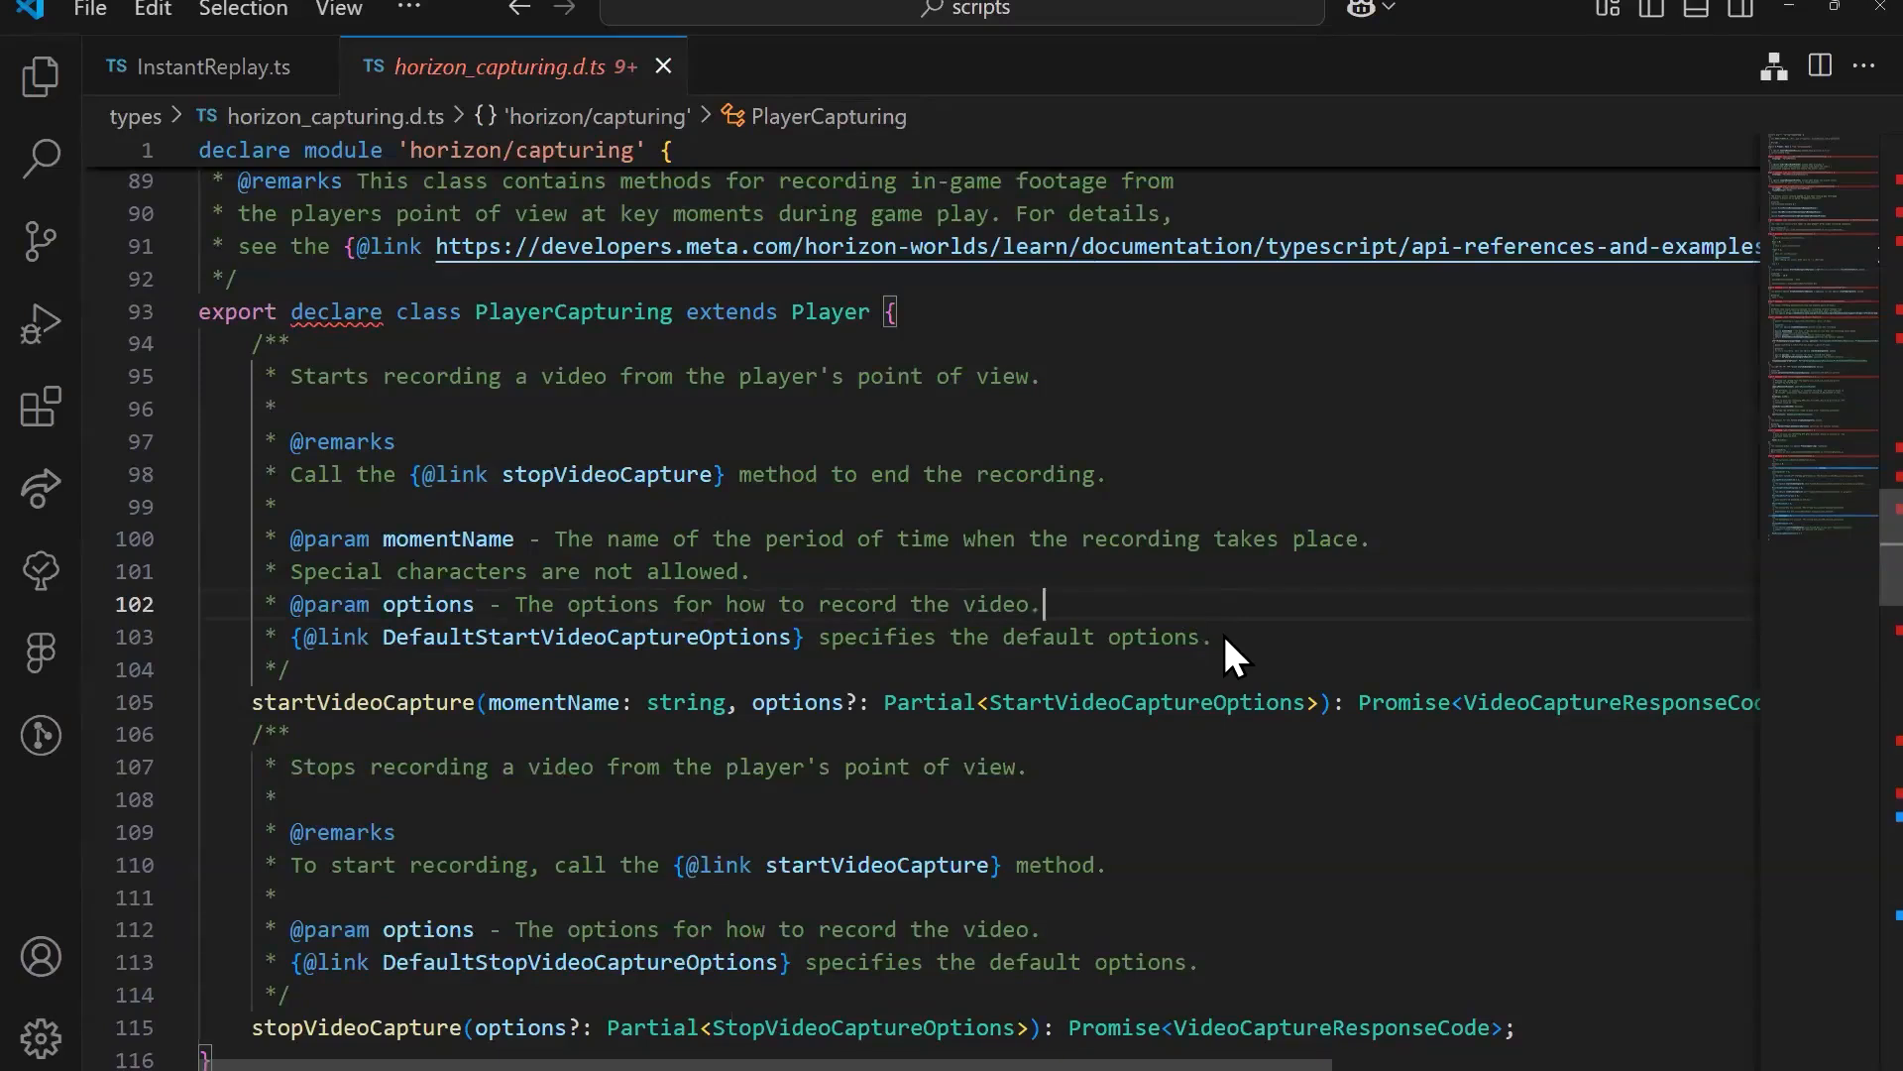
Step: Go back to InstantReplay.ts and review the player parameter, cameraMovementPreset constant and startVideoCapture call in recordPlayer
{"action": "left_click", "coordinate": [174, 67]}
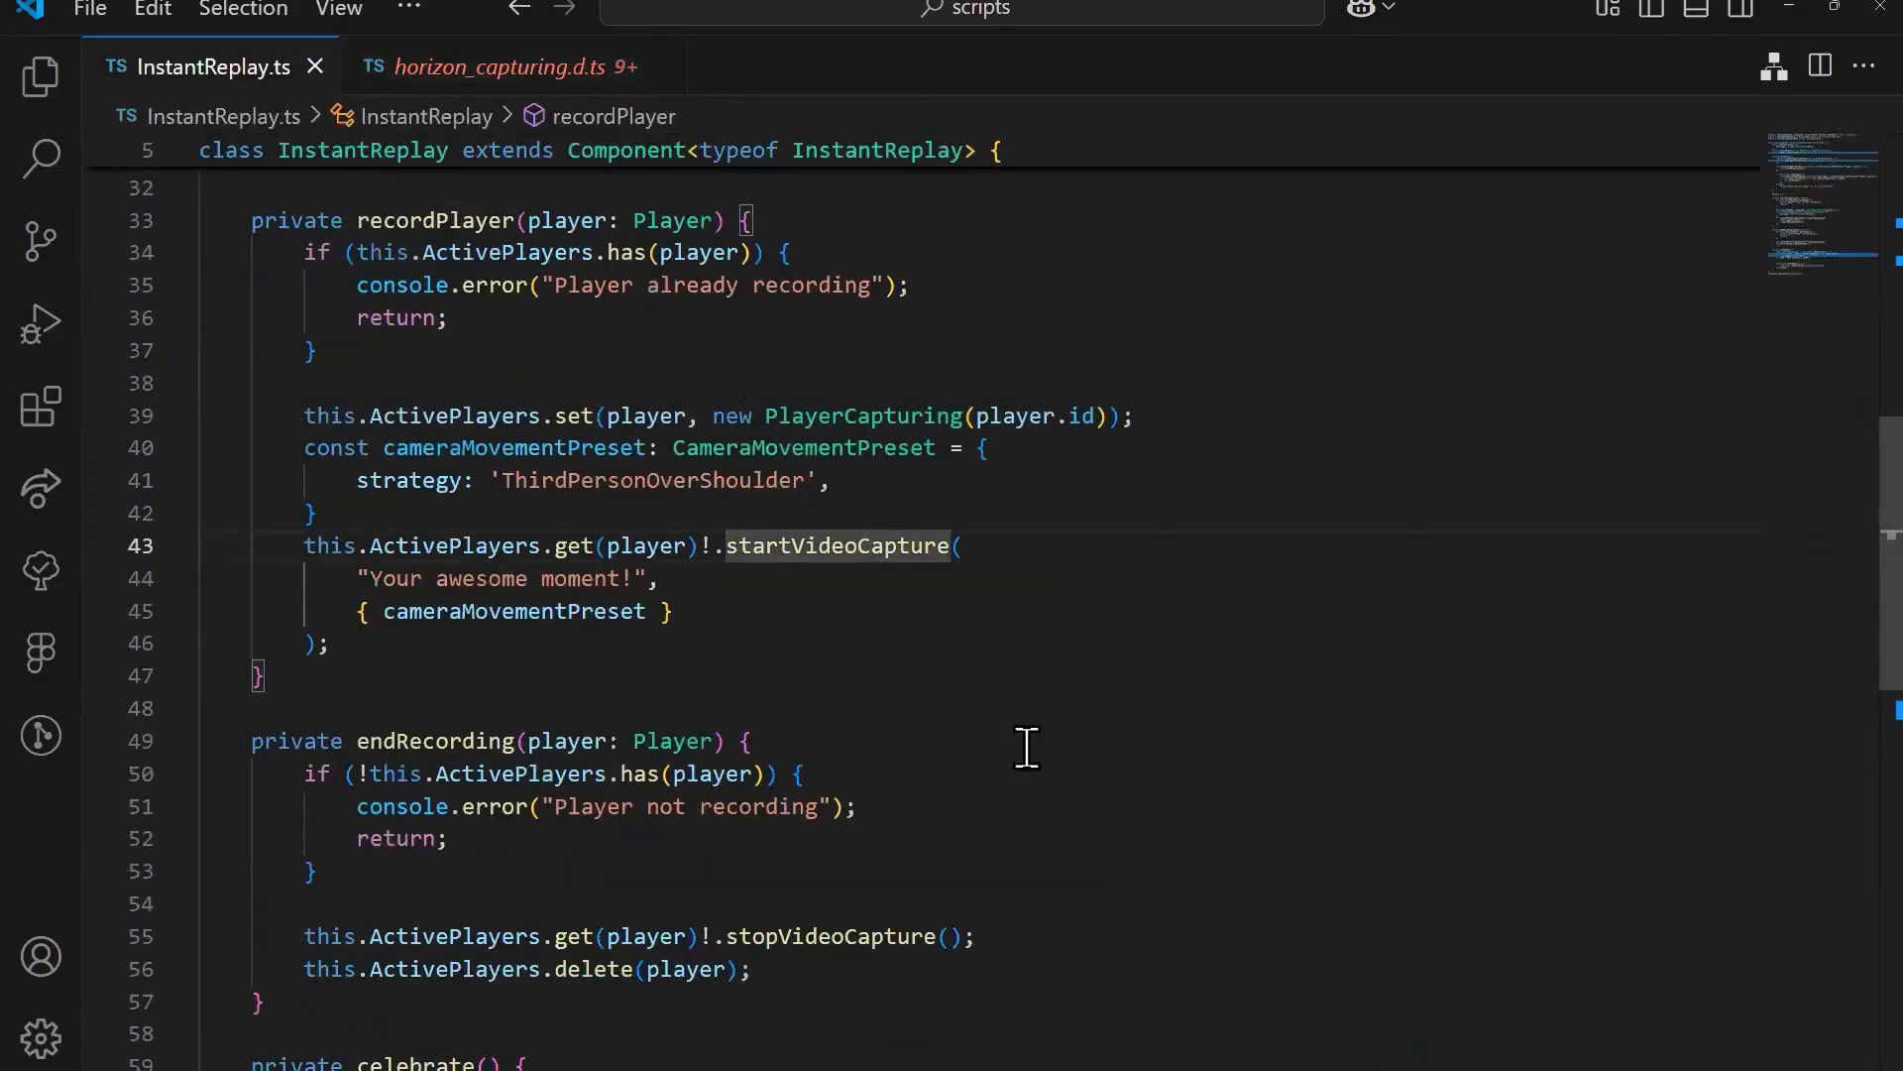
{"action": "scroll", "coordinate": [998, 743], "scroll_direction": "up", "scroll_amount": 2}
{"action": "left_click", "coordinate": [613, 695]}
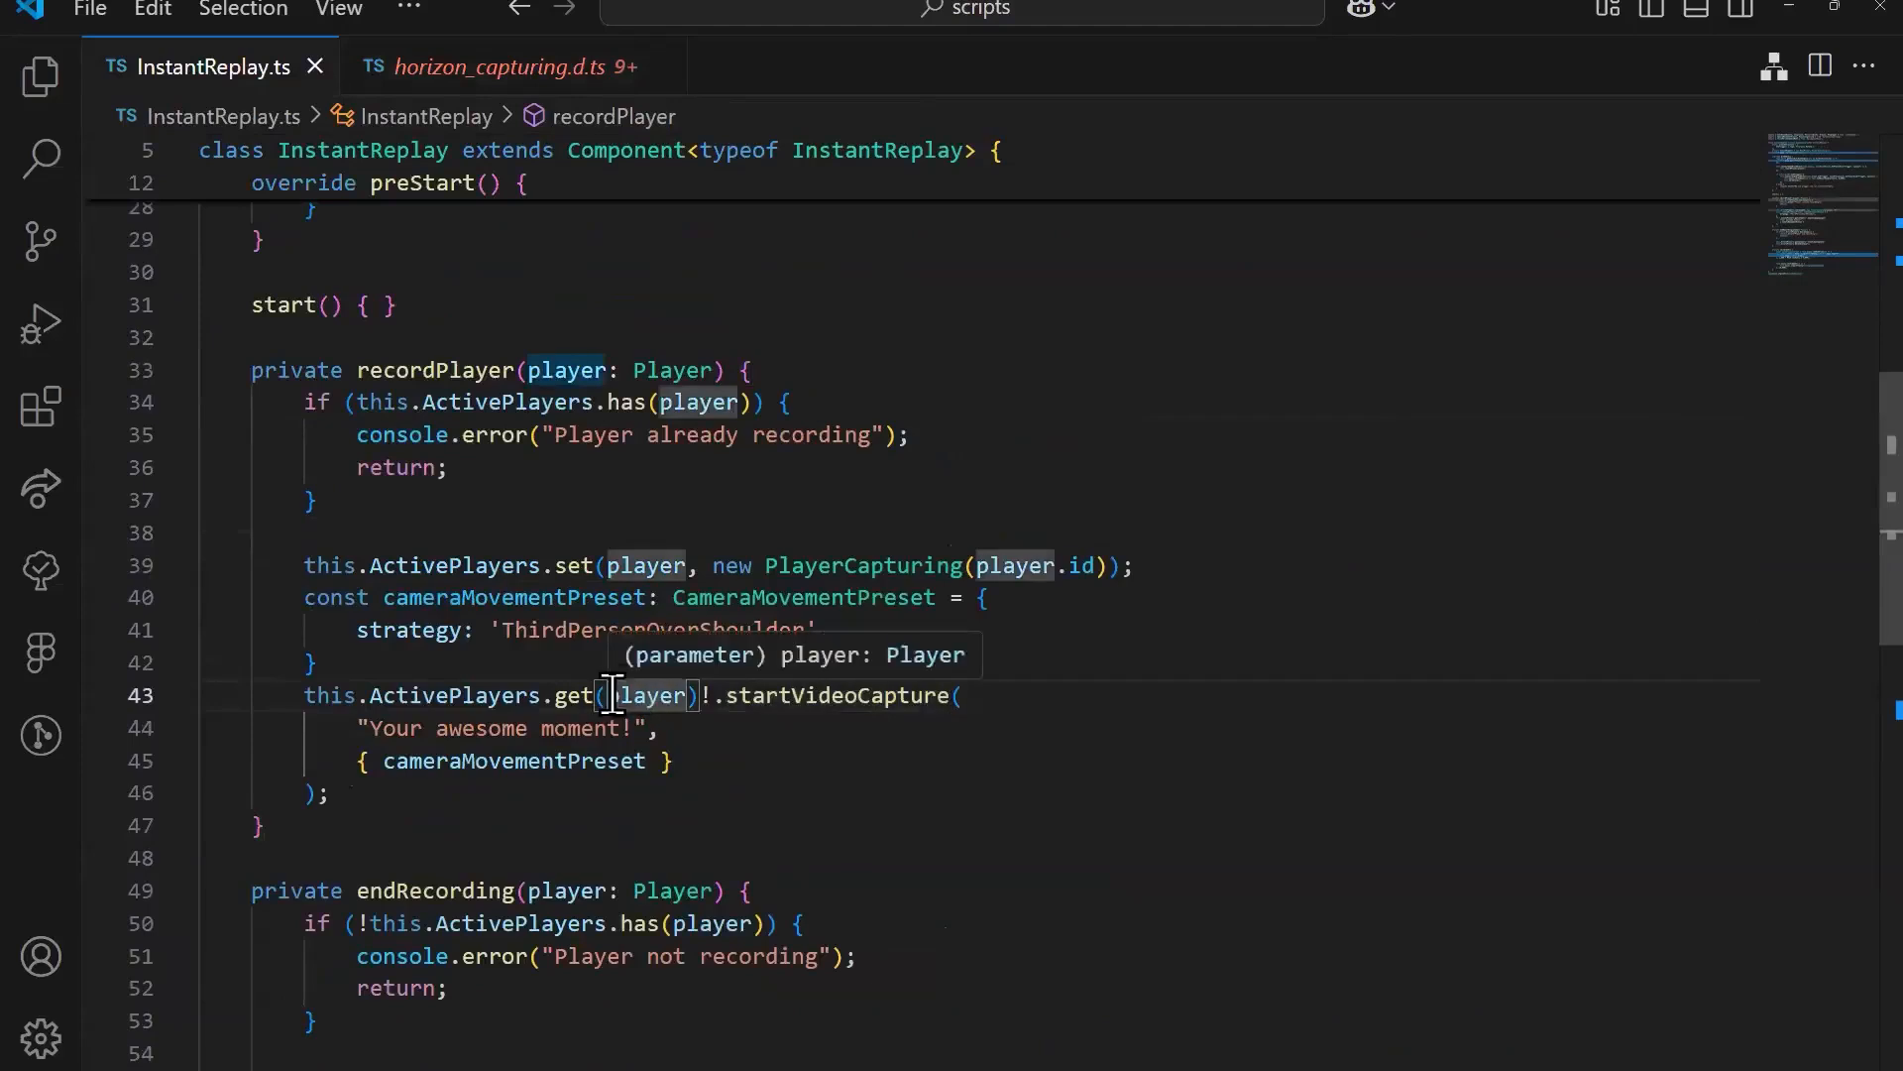
{"action": "scroll", "coordinate": [612, 689], "scroll_direction": "up", "scroll_amount": 1}
{"action": "left_click", "coordinate": [476, 647]}
{"action": "left_click", "coordinate": [780, 744]}
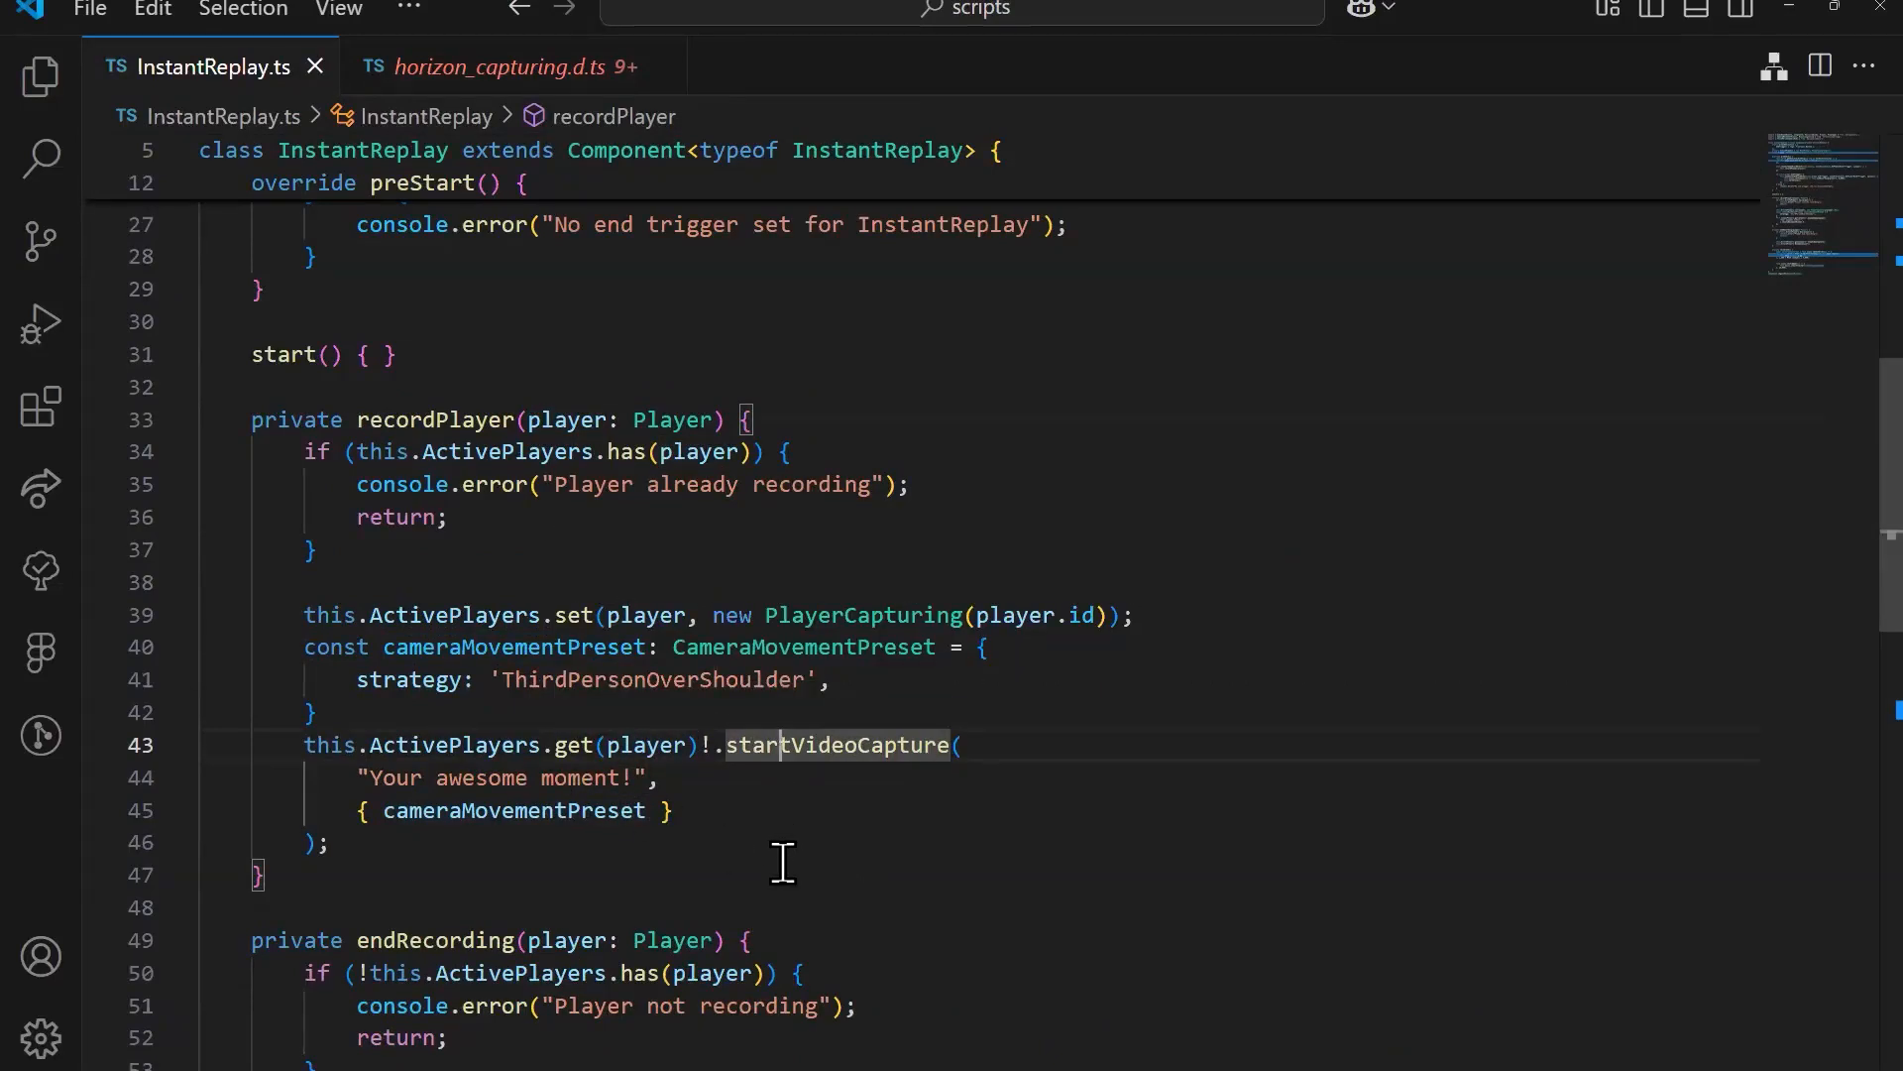
{"action": "key", "text": "Right"}
{"action": "key", "text": "Right"}
Step: Minimize the code editor to return to the Horizon world editor and turn the world simulation off
{"action": "left_click", "coordinate": [1789, 10]}
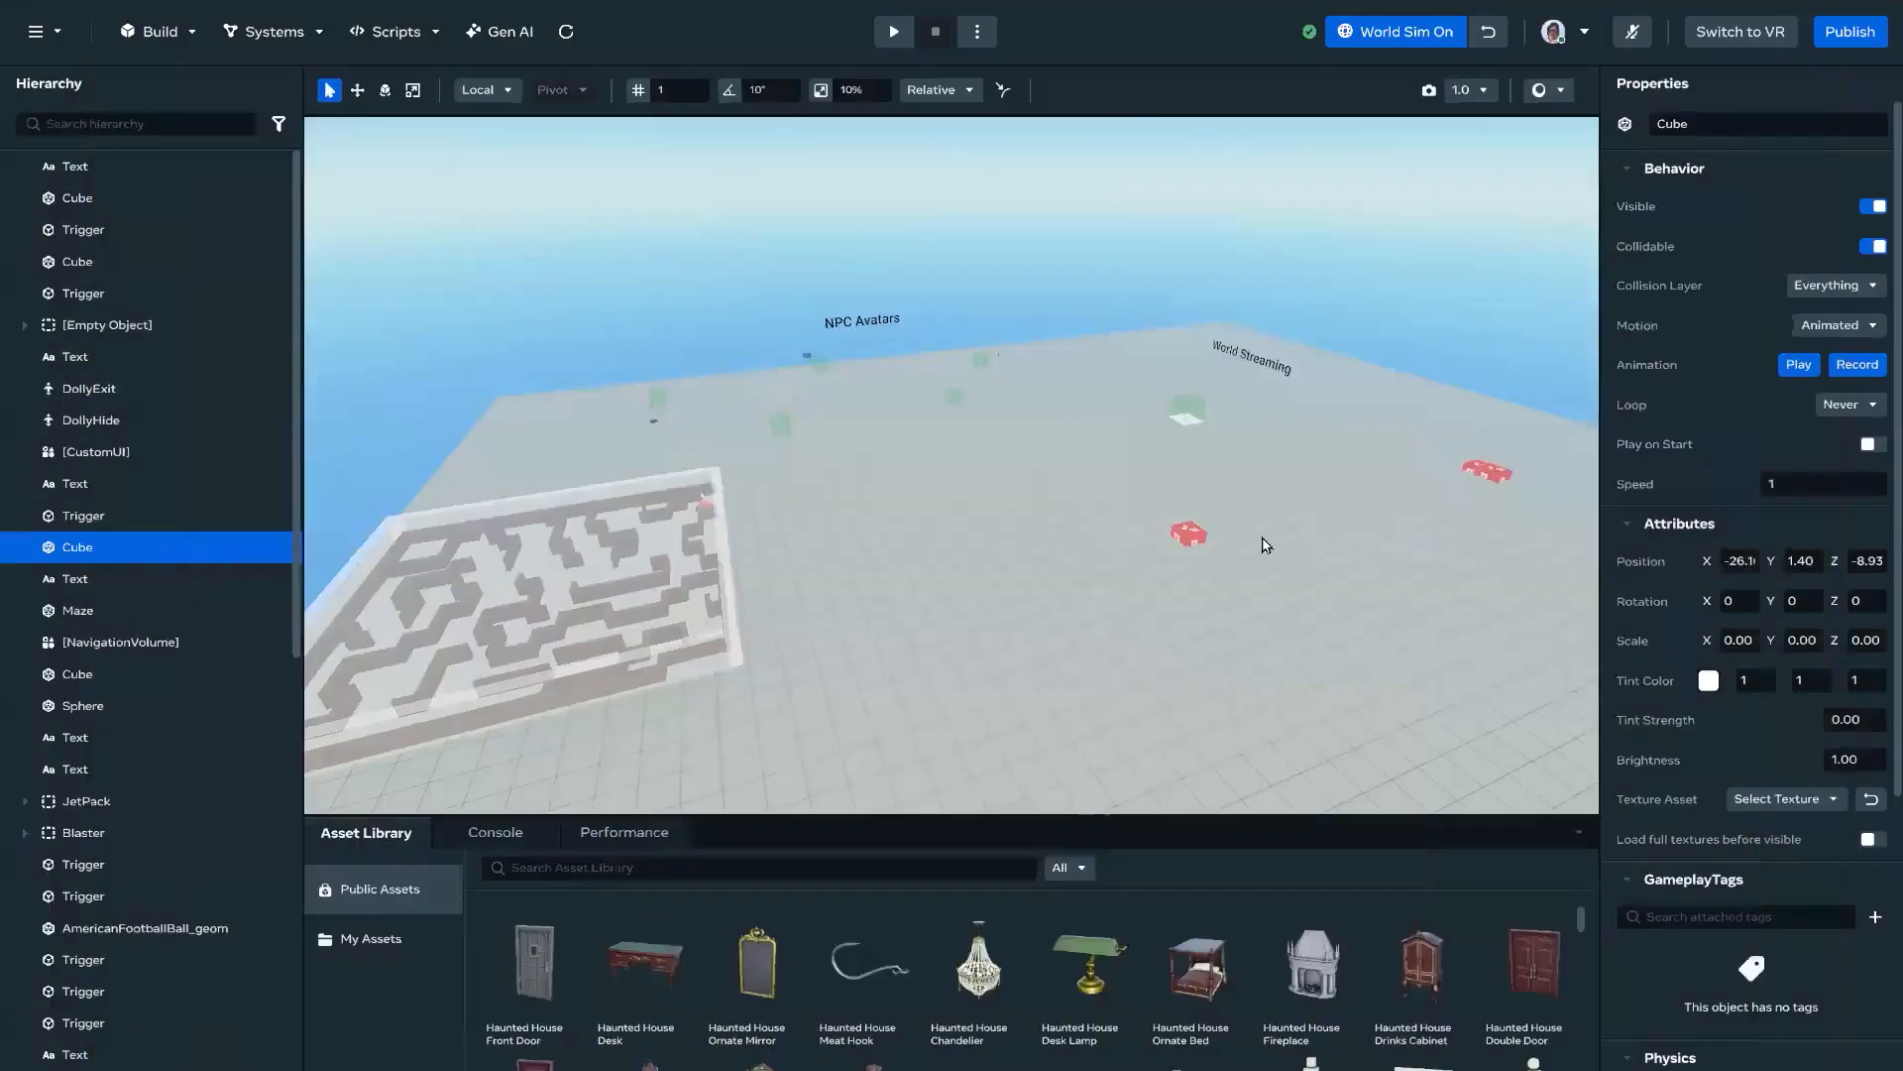
{"action": "right_click_drag", "start_coordinate": [1171, 680], "coordinate": [1459, 53]}
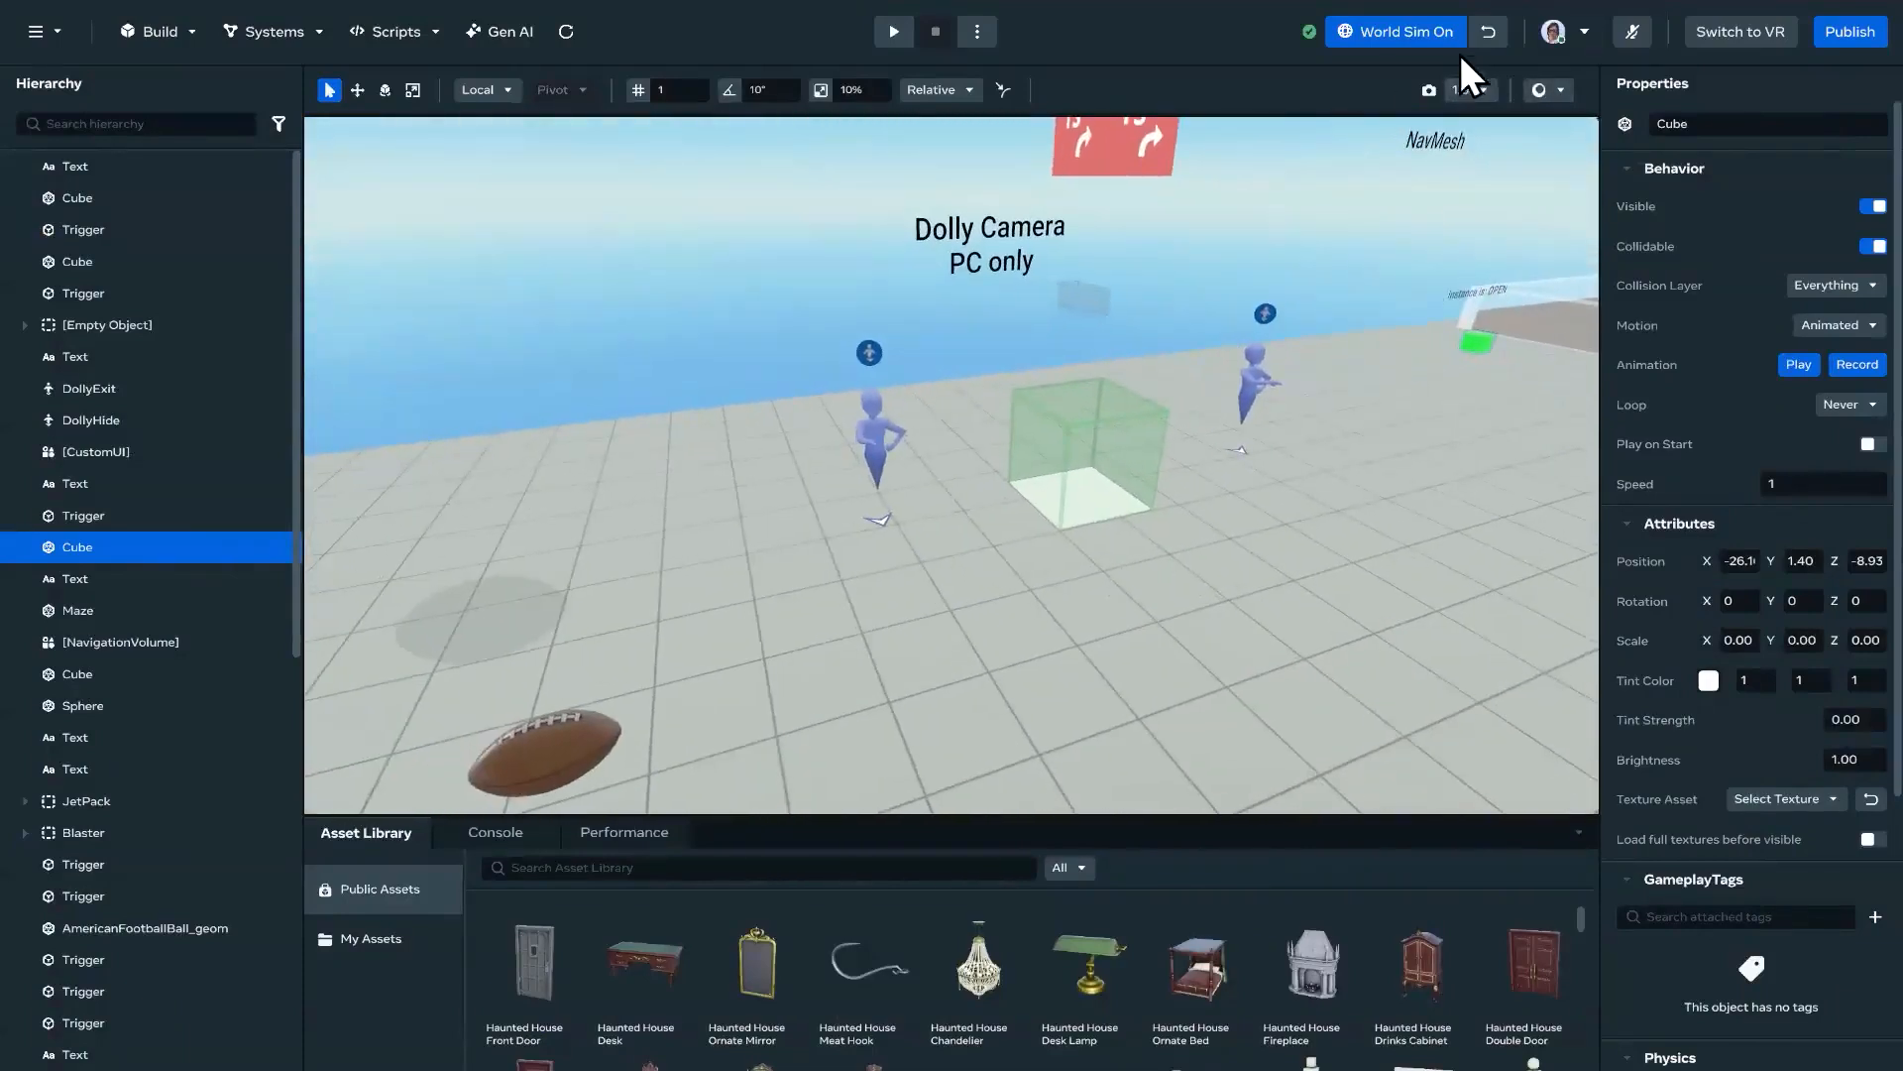
{"action": "left_click", "coordinate": [1445, 40]}
Step: Examine the Dolly Camera area of the world, including its camera model, trigger volume and spawn points
{"action": "right_click_drag", "start_coordinate": [1216, 319], "coordinate": [1479, 252]}
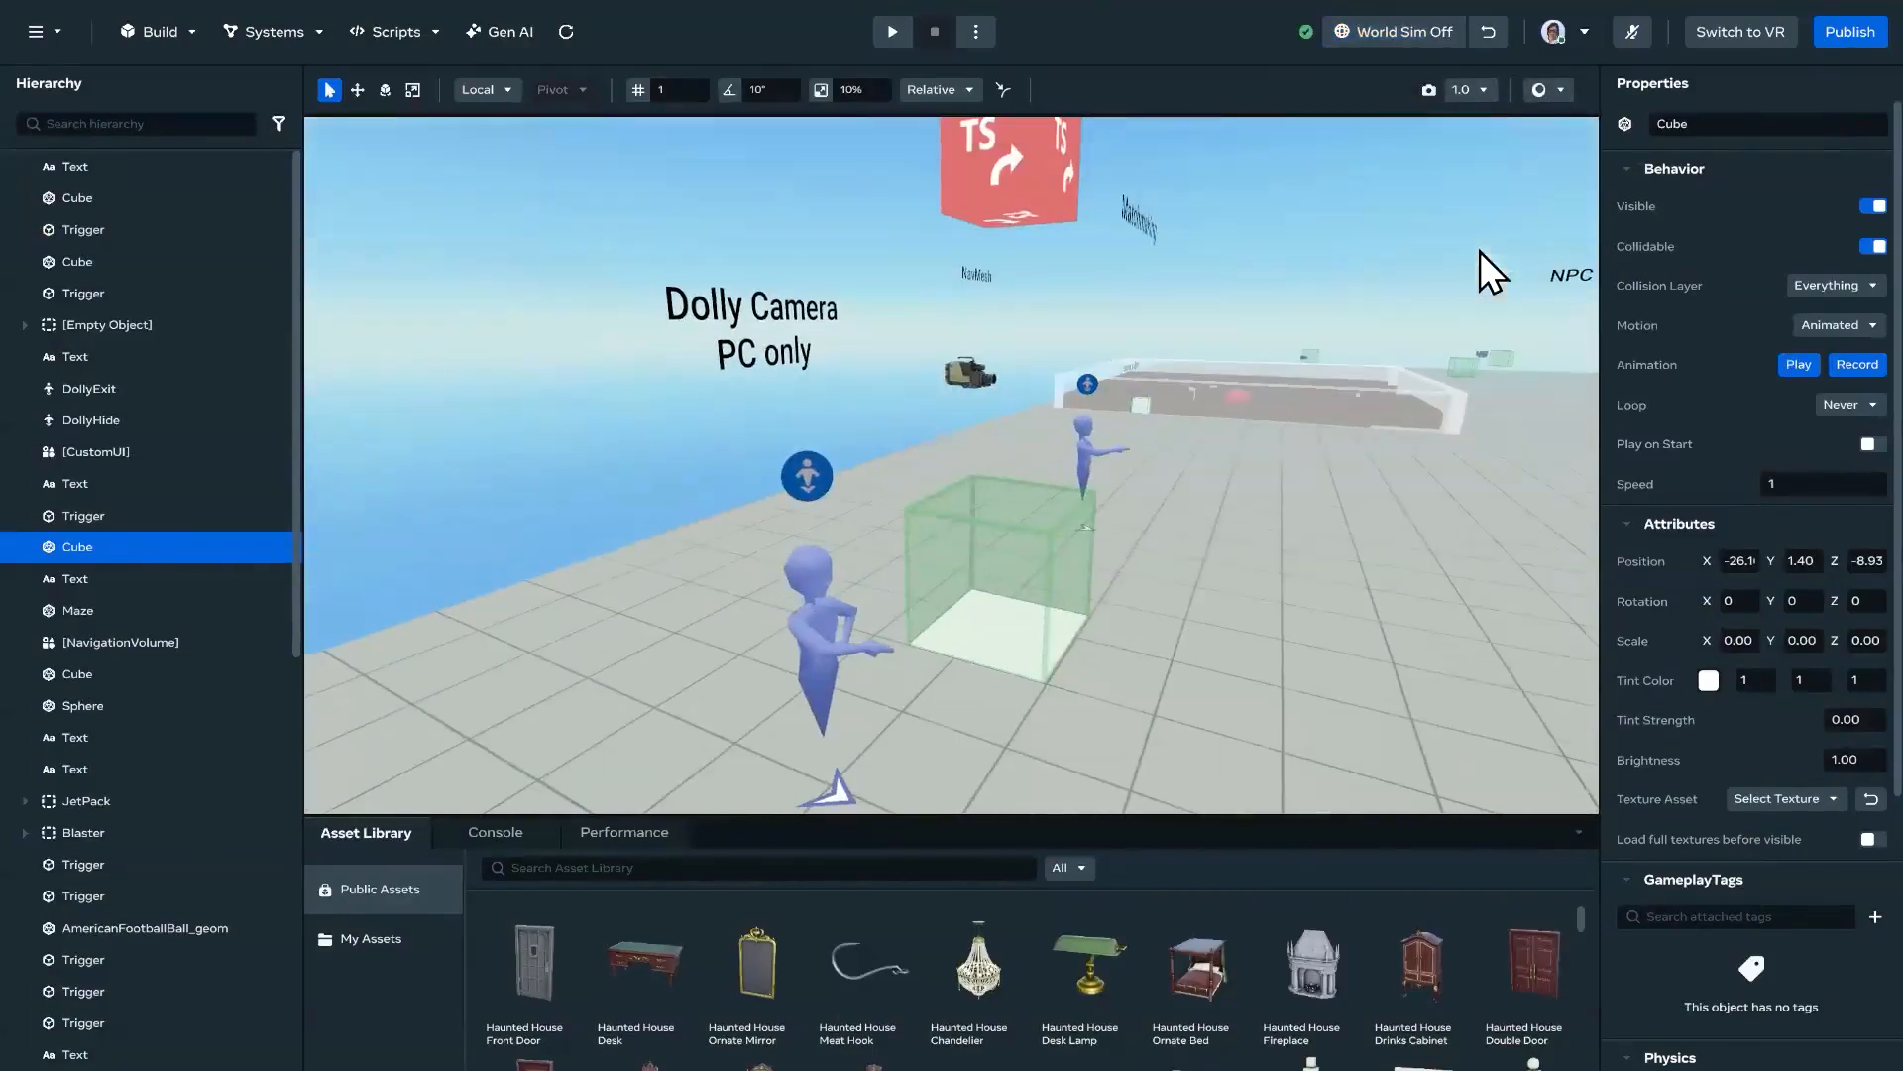
{"action": "right_click_drag", "start_coordinate": [1198, 546], "coordinate": [1049, 467]}
{"action": "right_click_drag", "start_coordinate": [1192, 545], "coordinate": [1253, 592]}
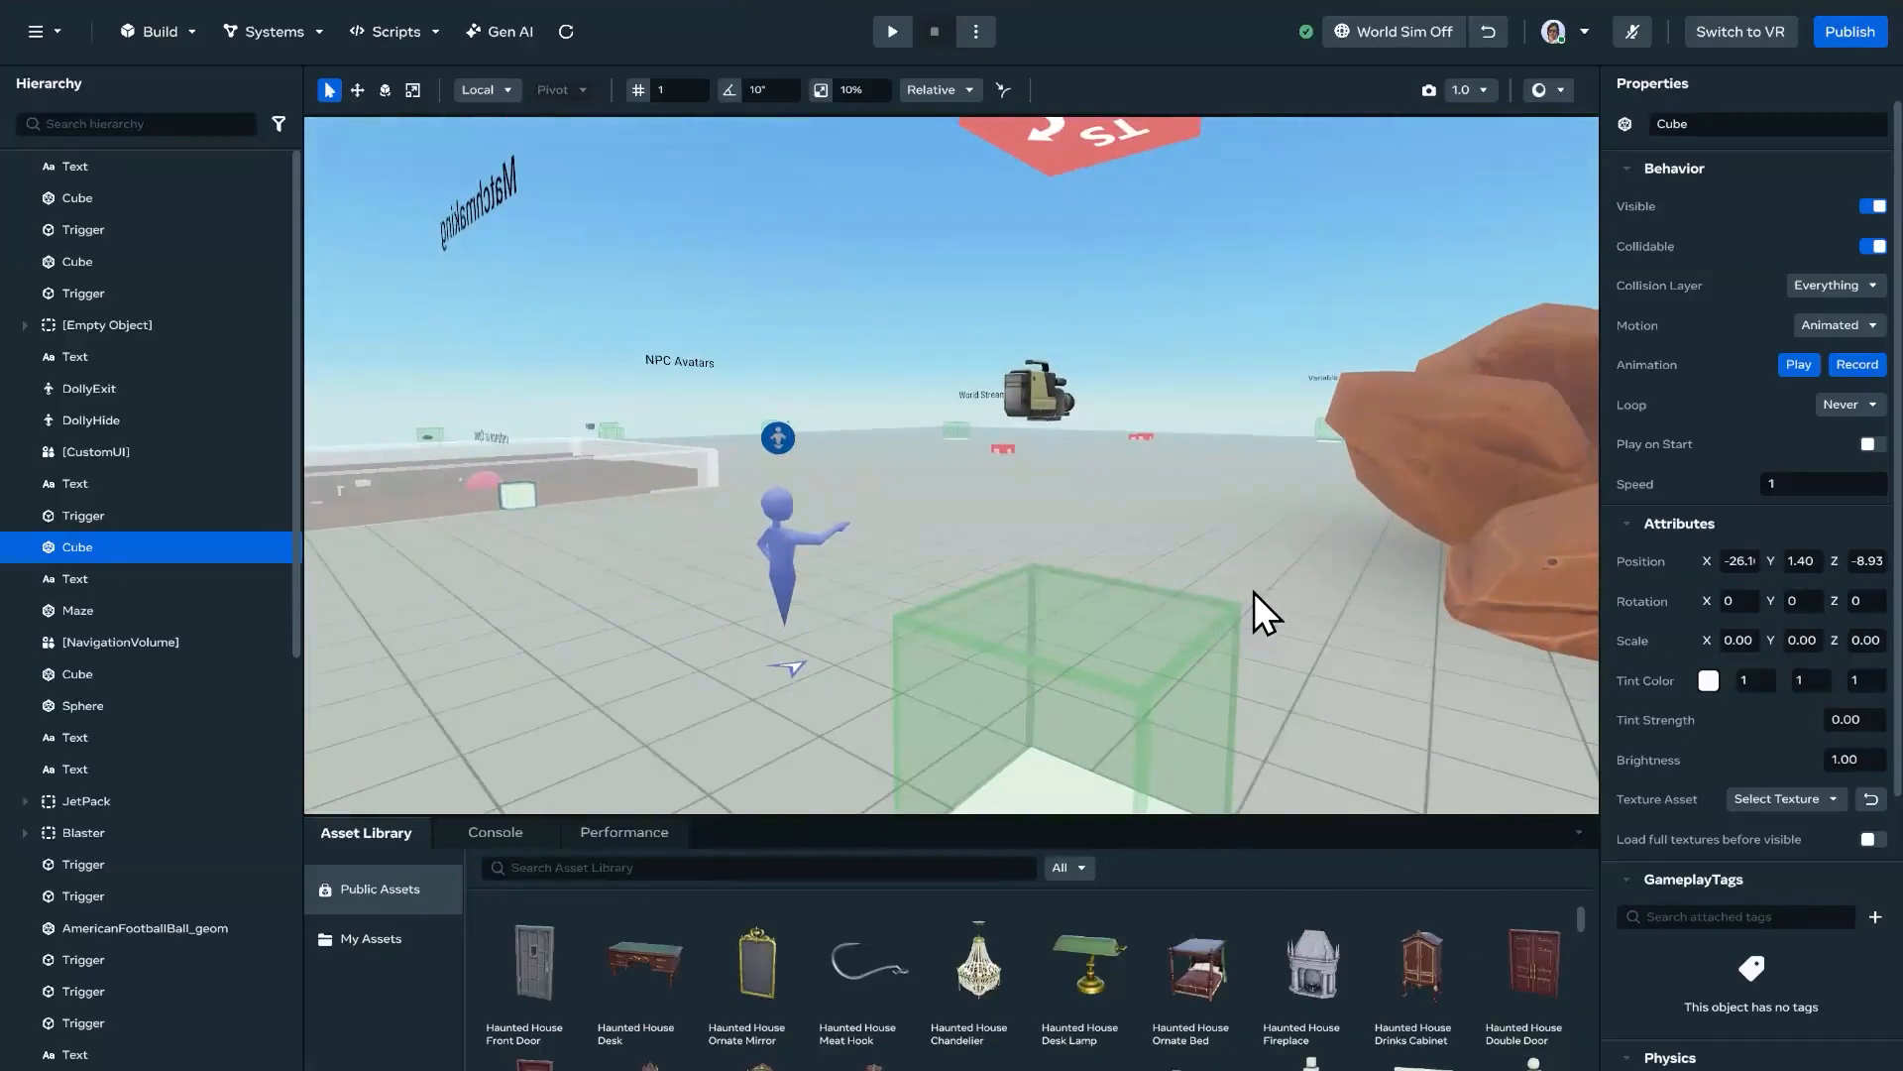
{"action": "right_click_drag", "start_coordinate": [1098, 419], "coordinate": [1204, 484]}
{"action": "key", "text": "w"}
{"action": "key", "text": "w"}
{"action": "right_click_drag", "start_coordinate": [1098, 456], "coordinate": [1265, 575]}
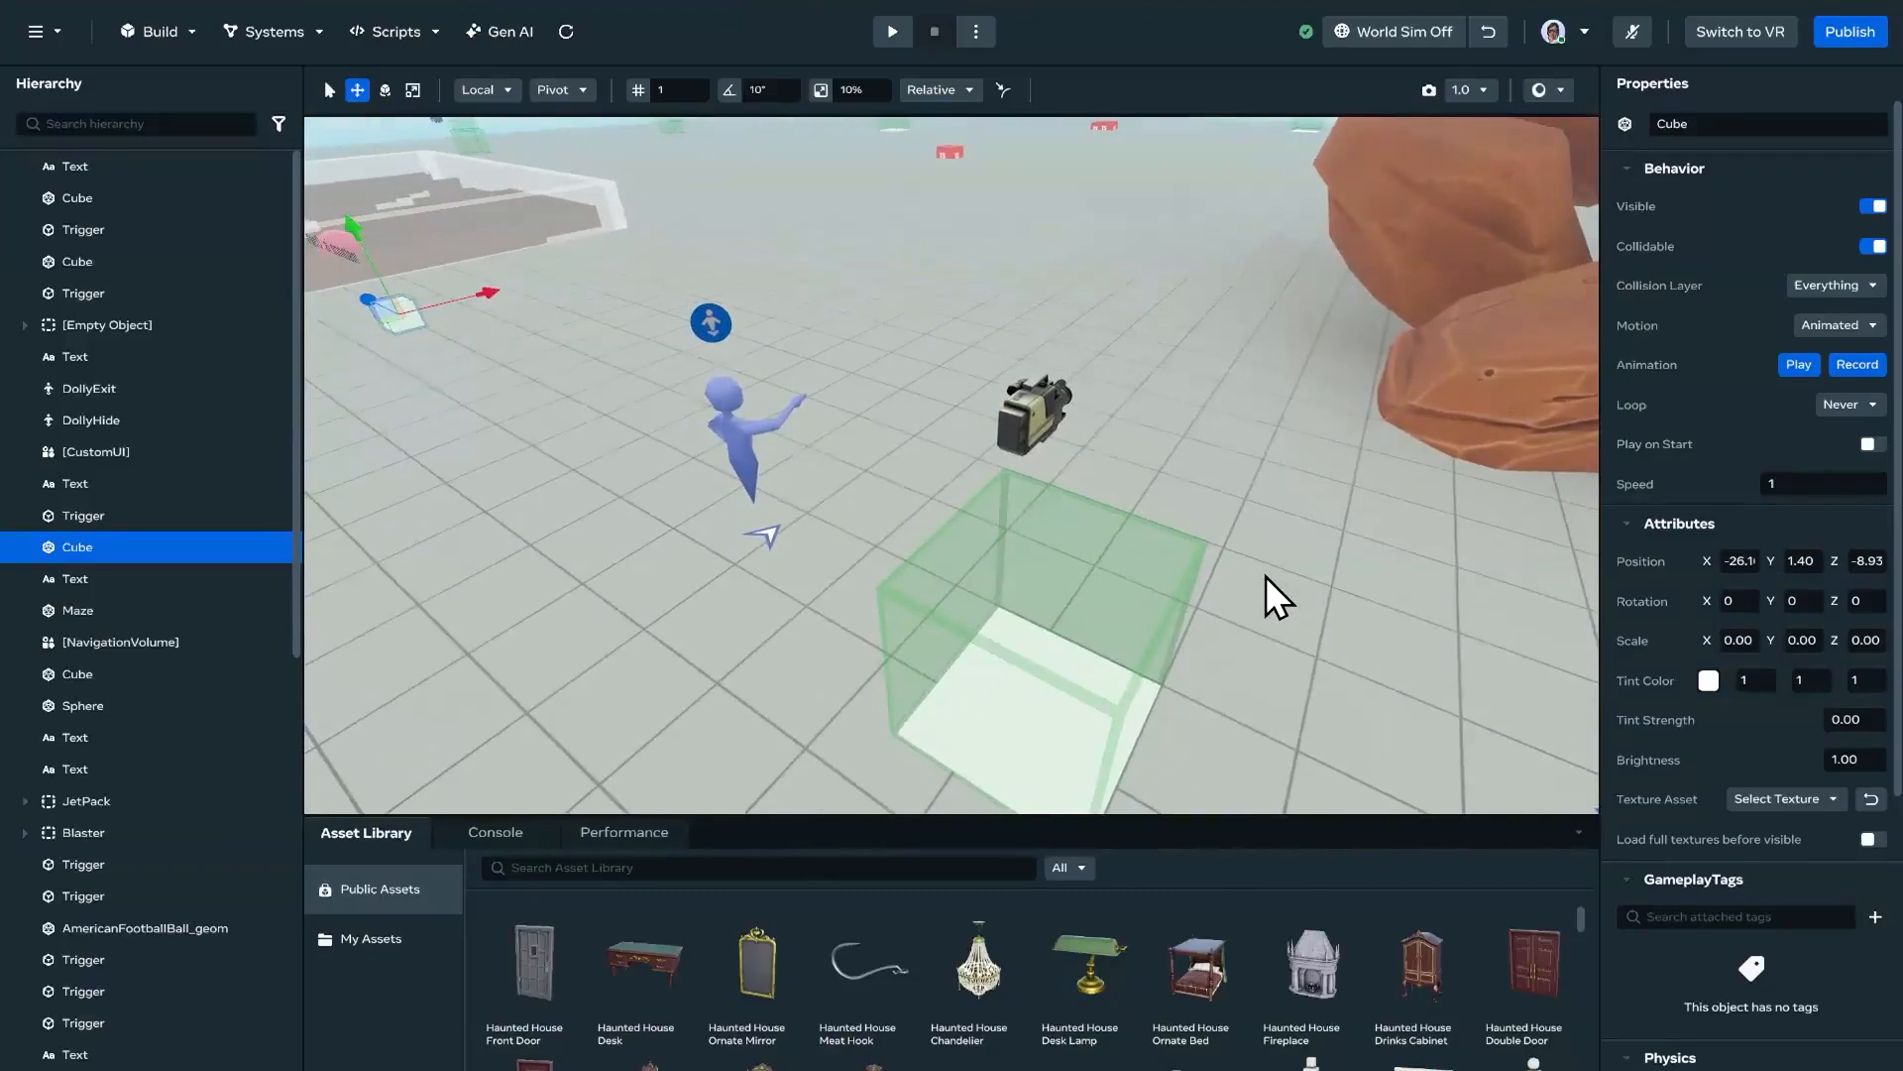
{"action": "right_click_drag", "start_coordinate": [1228, 437], "coordinate": [1265, 408]}
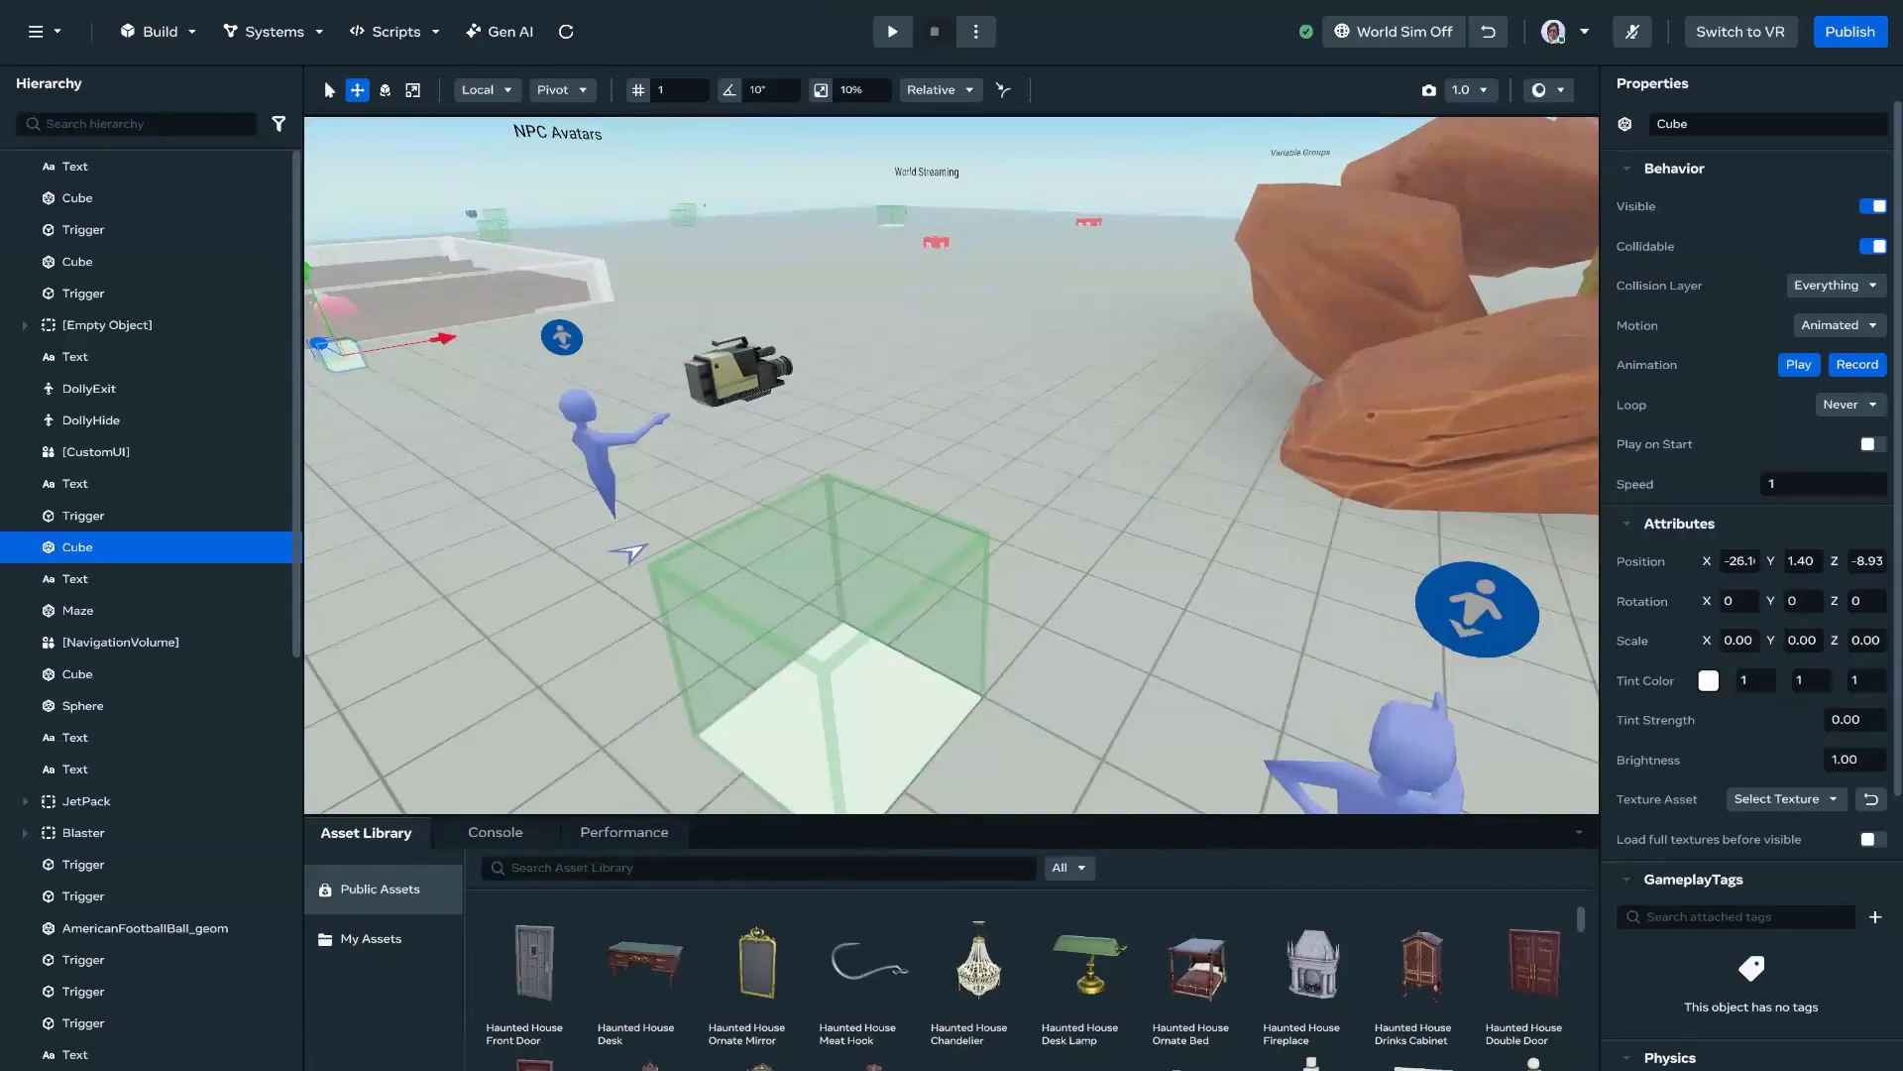
Step: Launch Blender 4.2 through the system search and switch to its window
{"action": "key", "text": "super"}
{"action": "type", "text": "blender 4.2"}
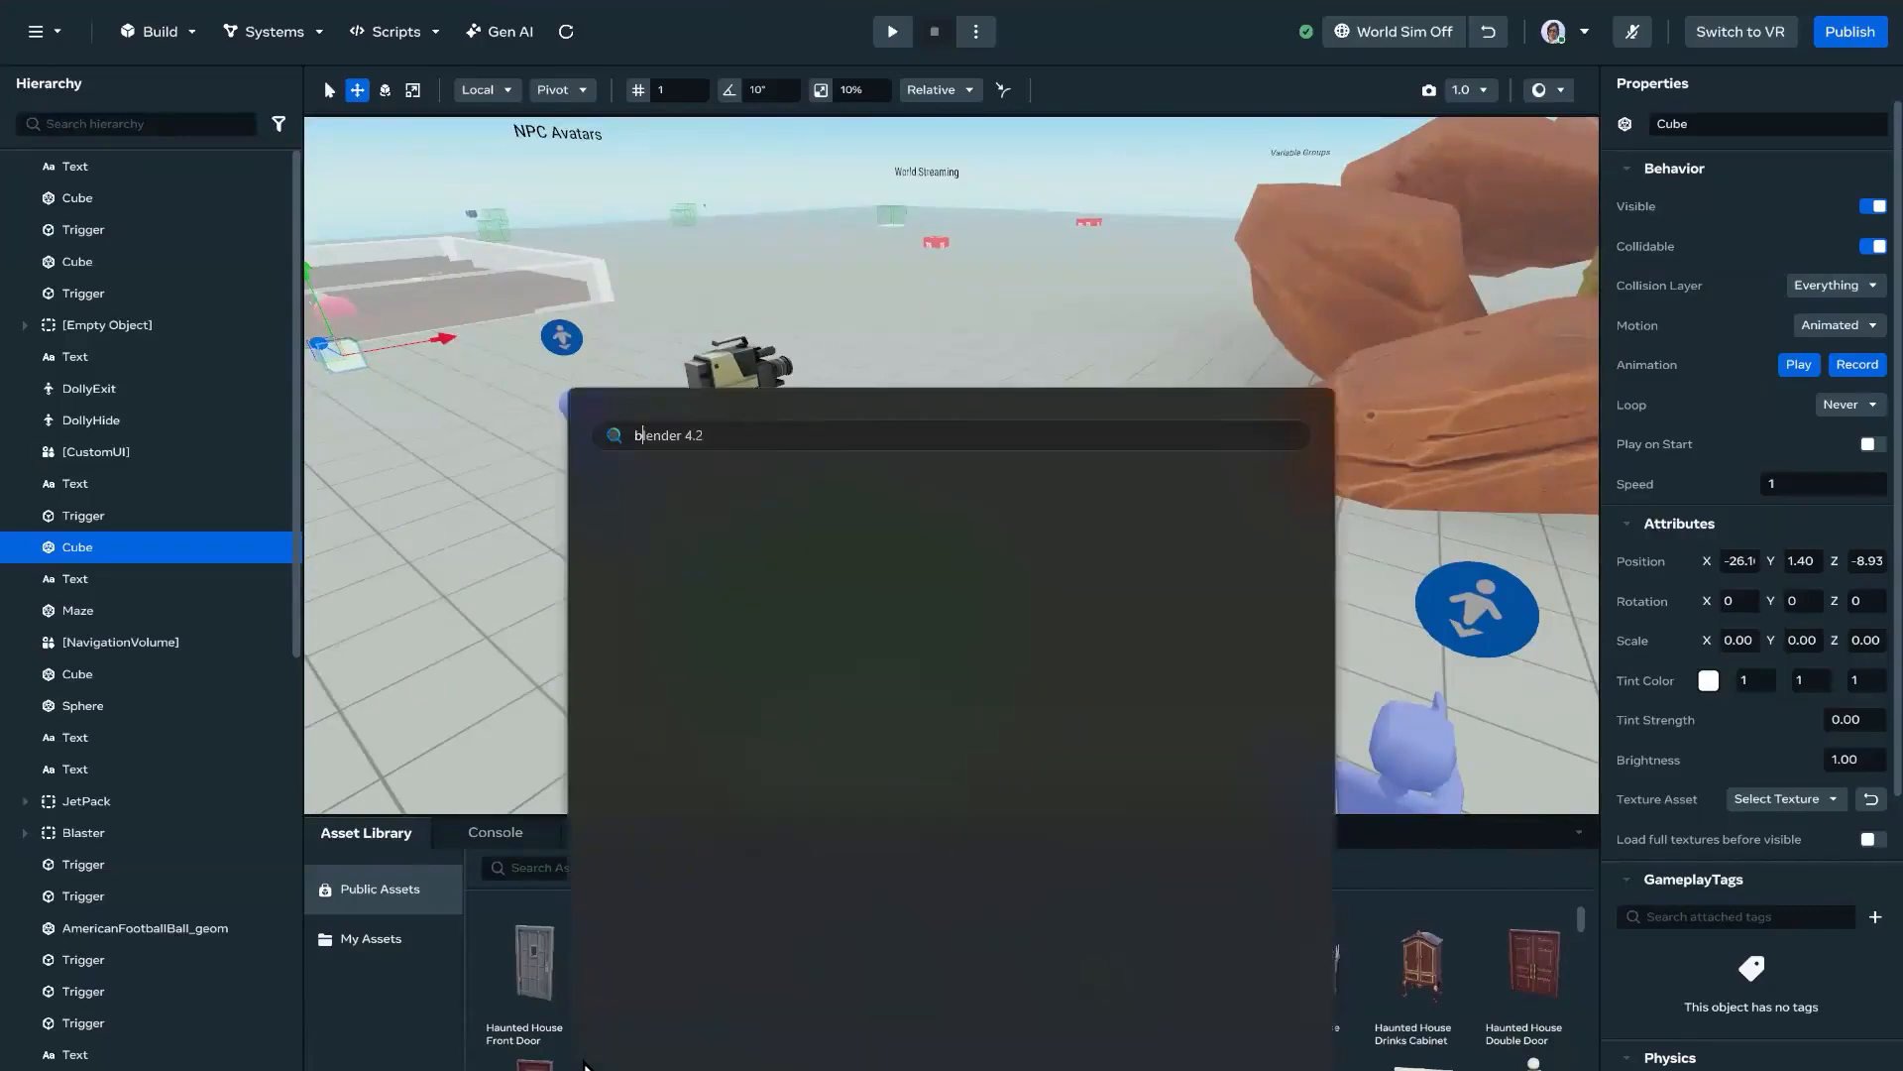
{"action": "key", "text": "Return"}
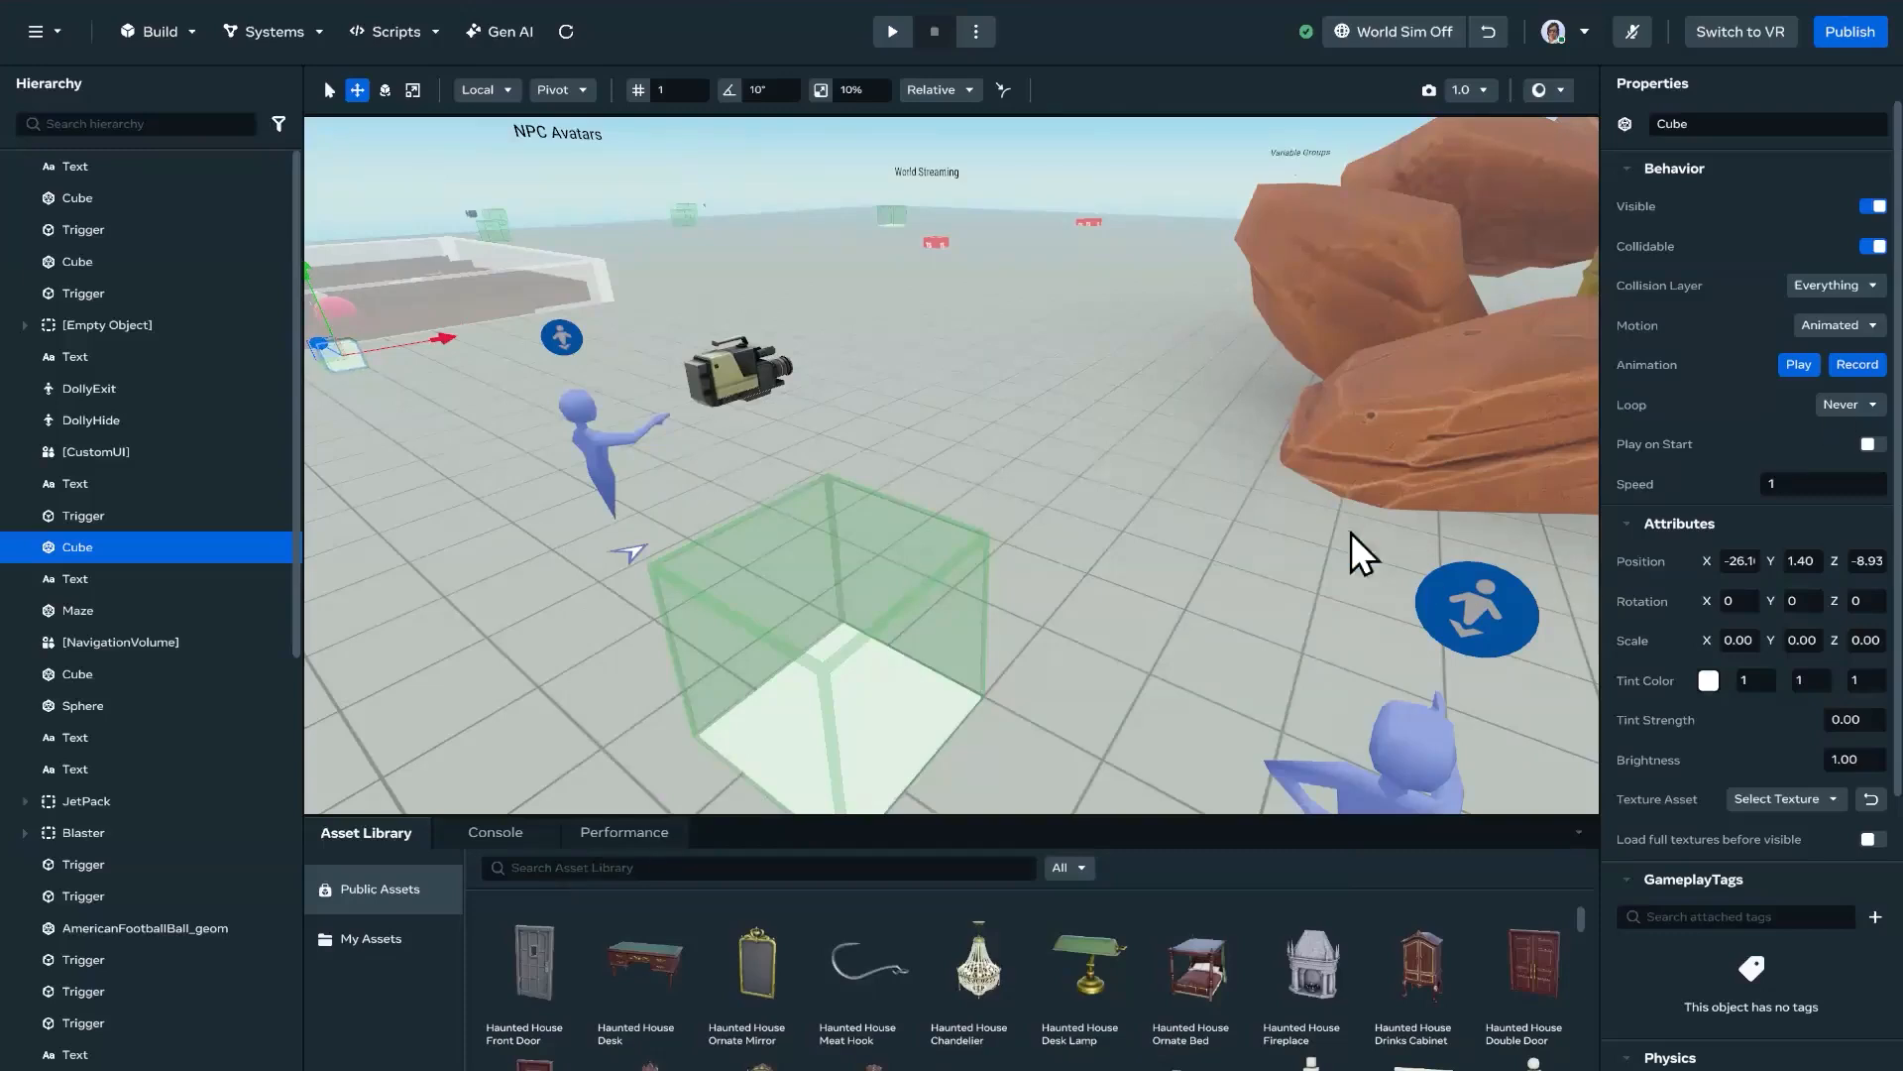
{"action": "key", "text": "w"}
{"action": "right_click_drag", "start_coordinate": [1109, 378], "coordinate": [764, 413]}
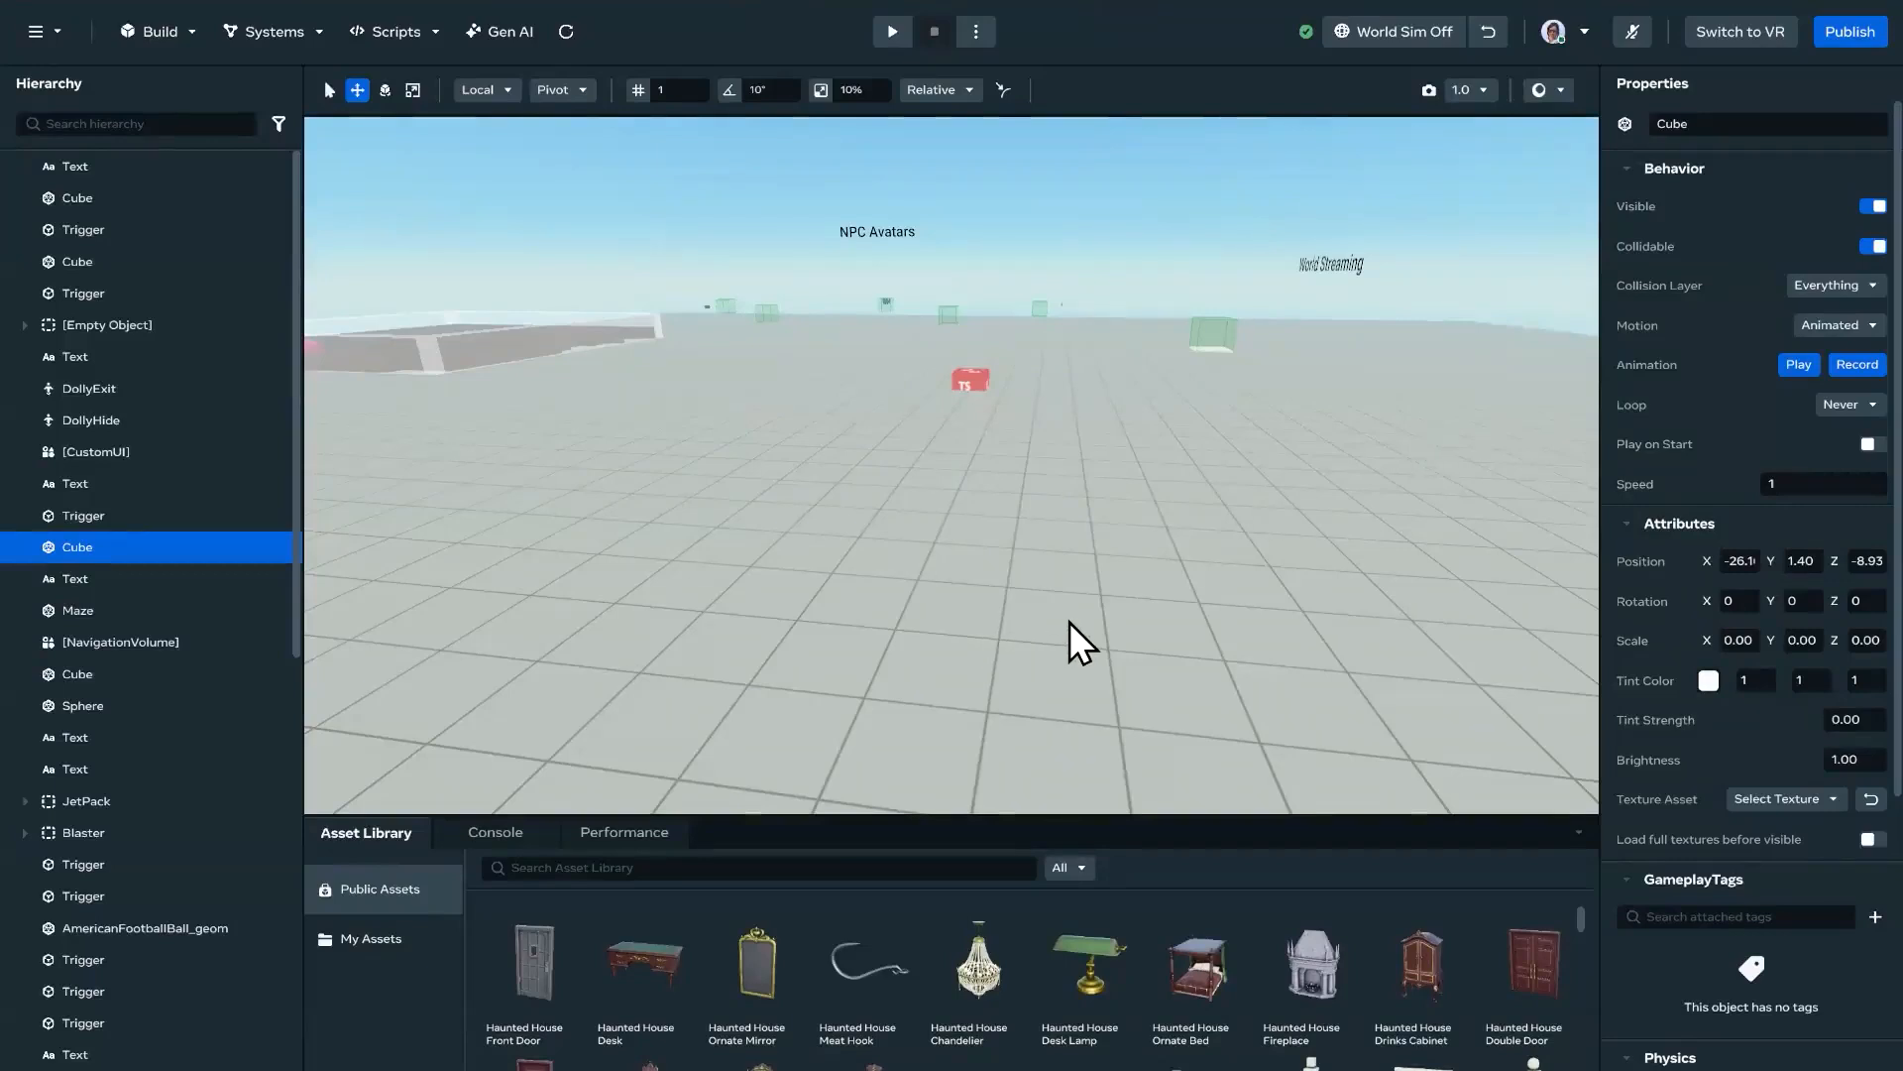
{"action": "mouse_move", "coordinate": [1308, 1066]}
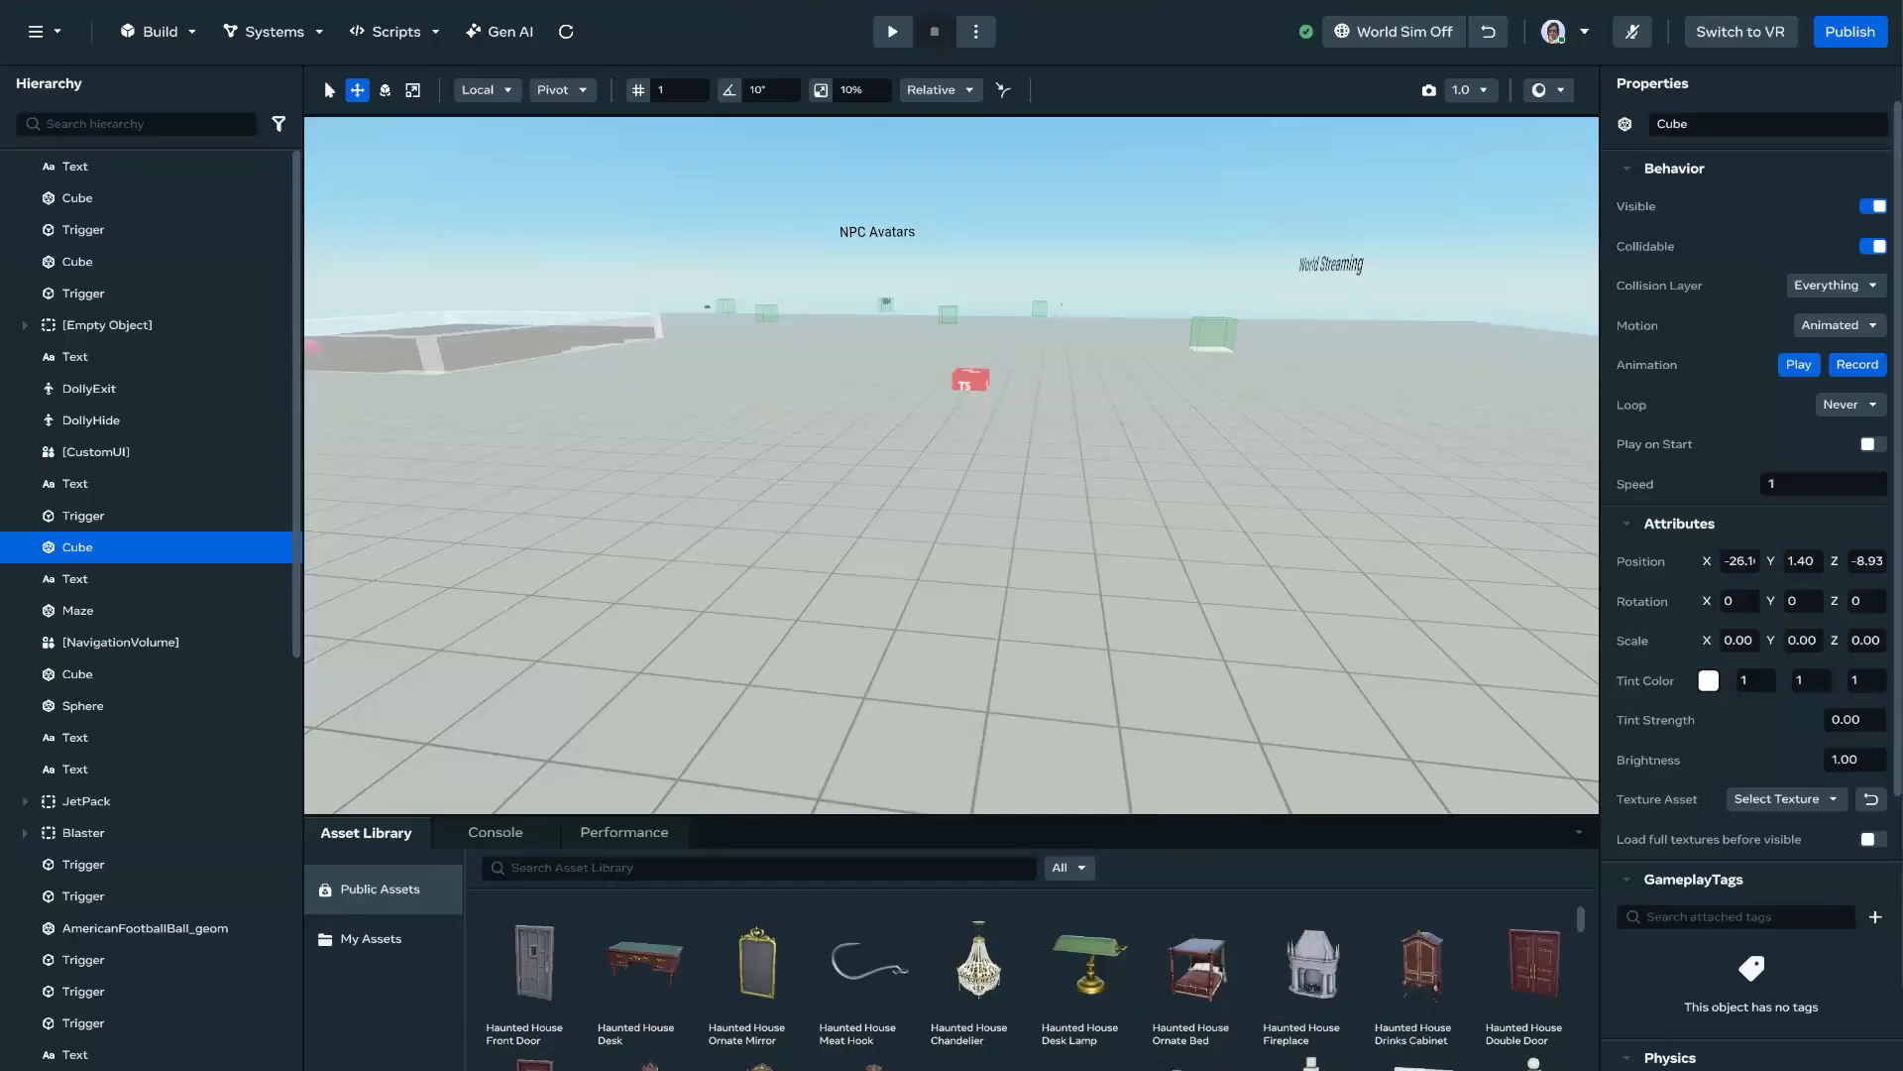
{"action": "key", "text": "alt+Tab"}
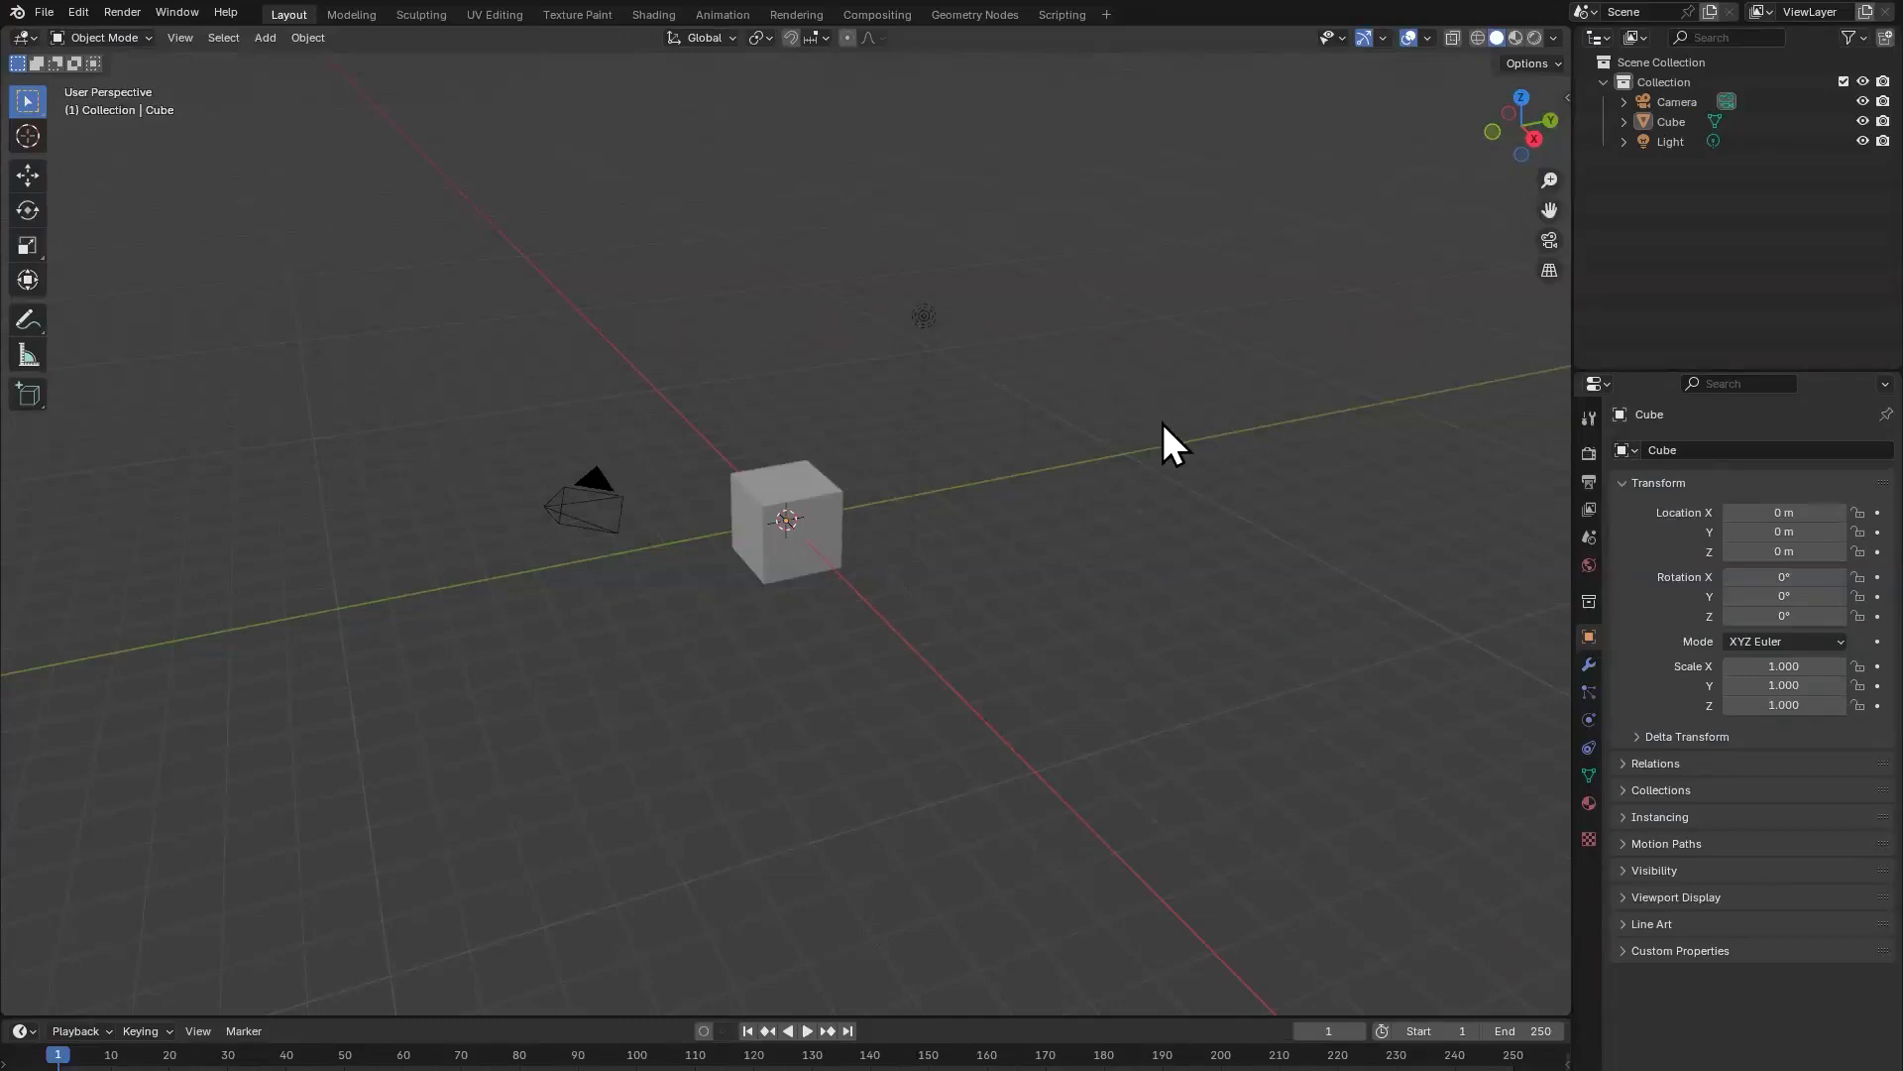
Step: Delete the default camera and light from the Blender scene
{"action": "right_click", "coordinate": [1167, 501]}
{"action": "scroll", "coordinate": [955, 508], "scroll_direction": "up", "scroll_amount": 3}
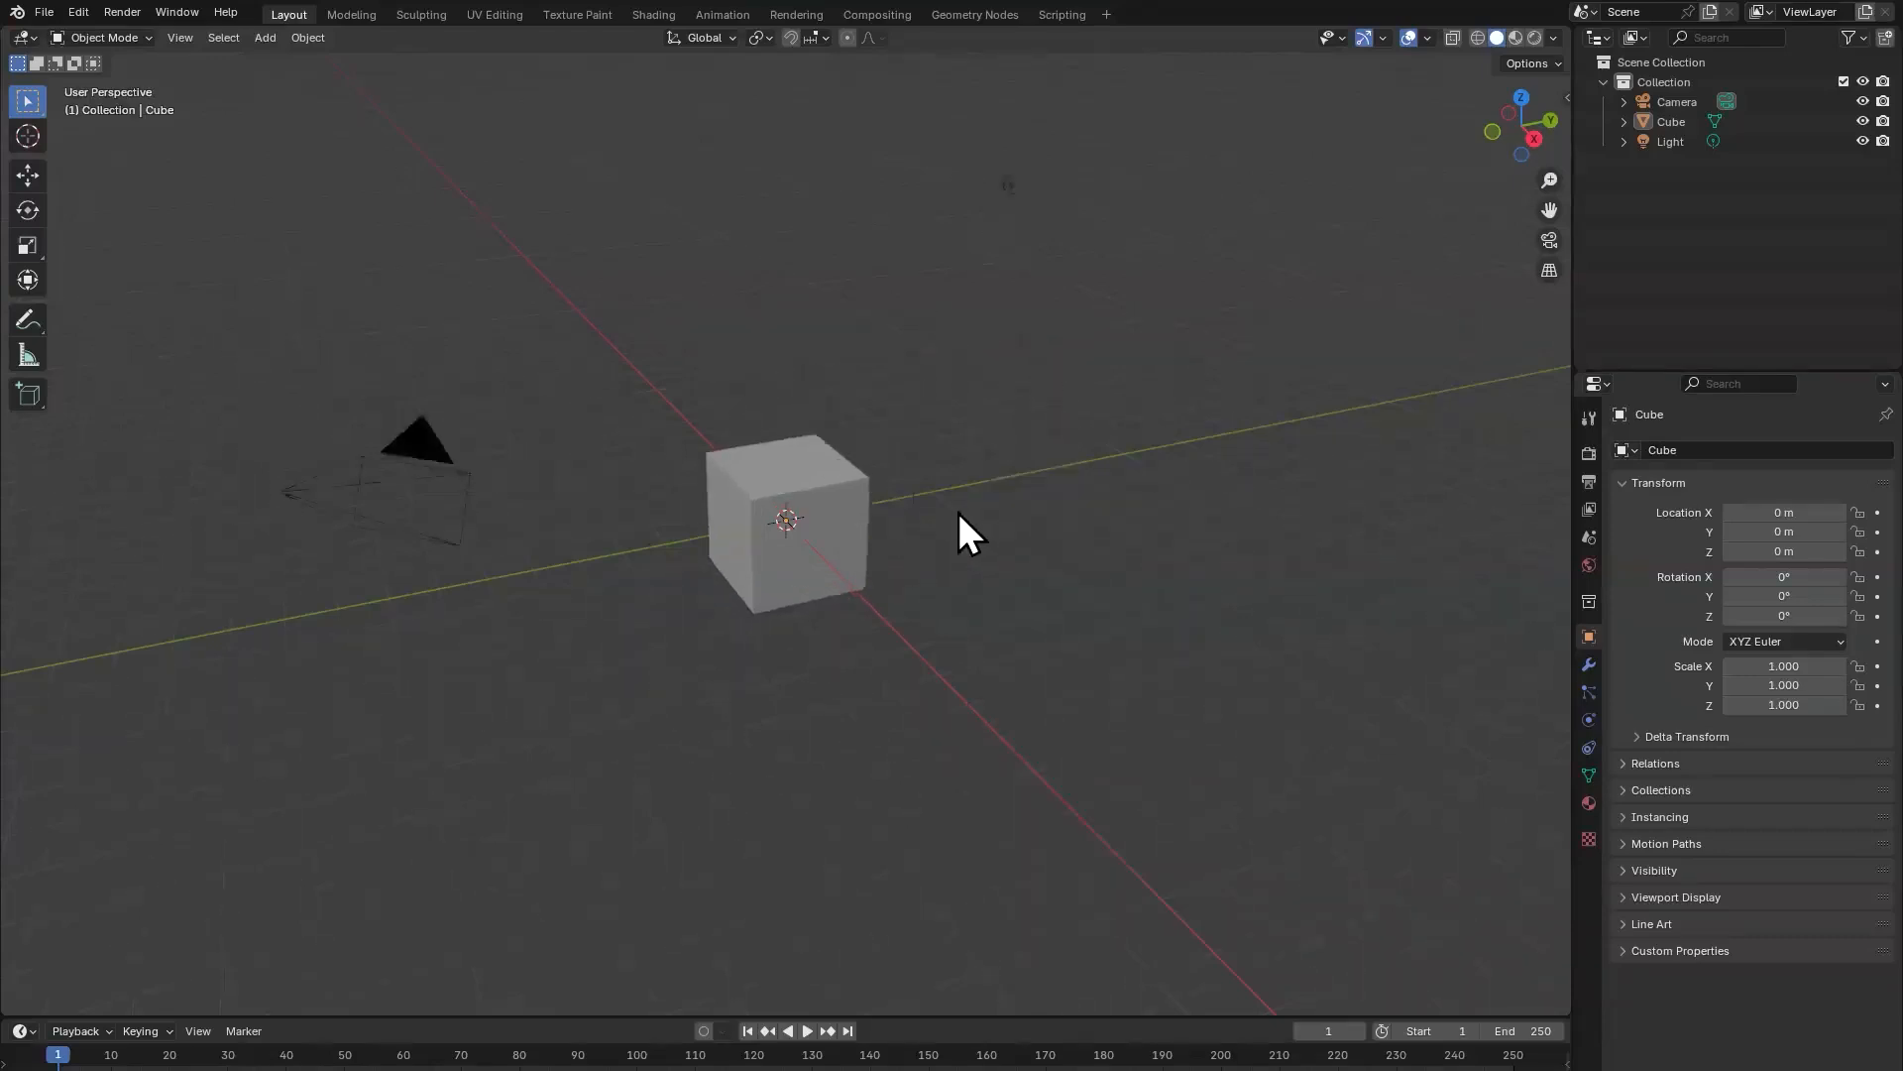
{"action": "left_click", "coordinate": [470, 445]}
{"action": "key", "text": "Delete"}
{"action": "left_click", "coordinate": [1012, 185]}
{"action": "key", "text": "Delete"}
Step: Scale the default cube down uniformly to a scale of about 0.18
{"action": "left_click", "coordinate": [842, 496]}
{"action": "key", "text": "s"}
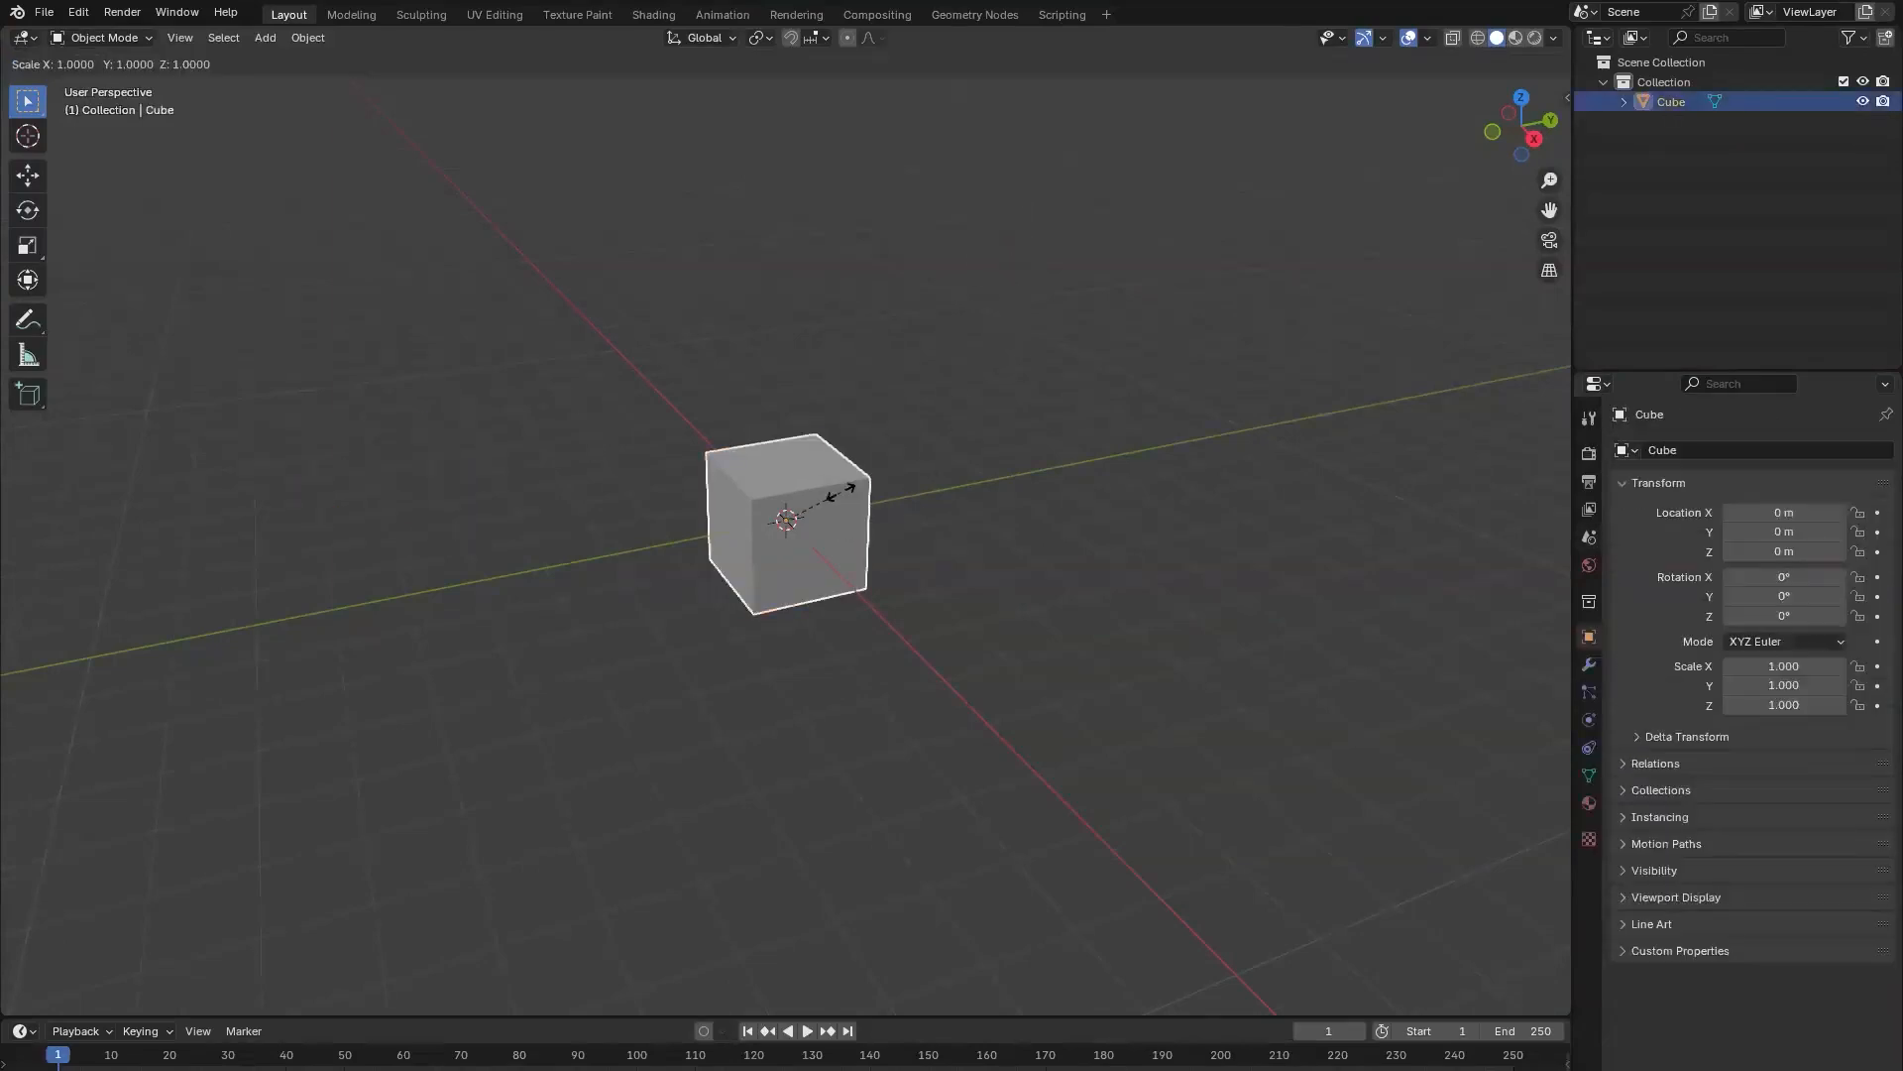
{"action": "left_click", "coordinate": [824, 503]}
{"action": "key", "text": "s"}
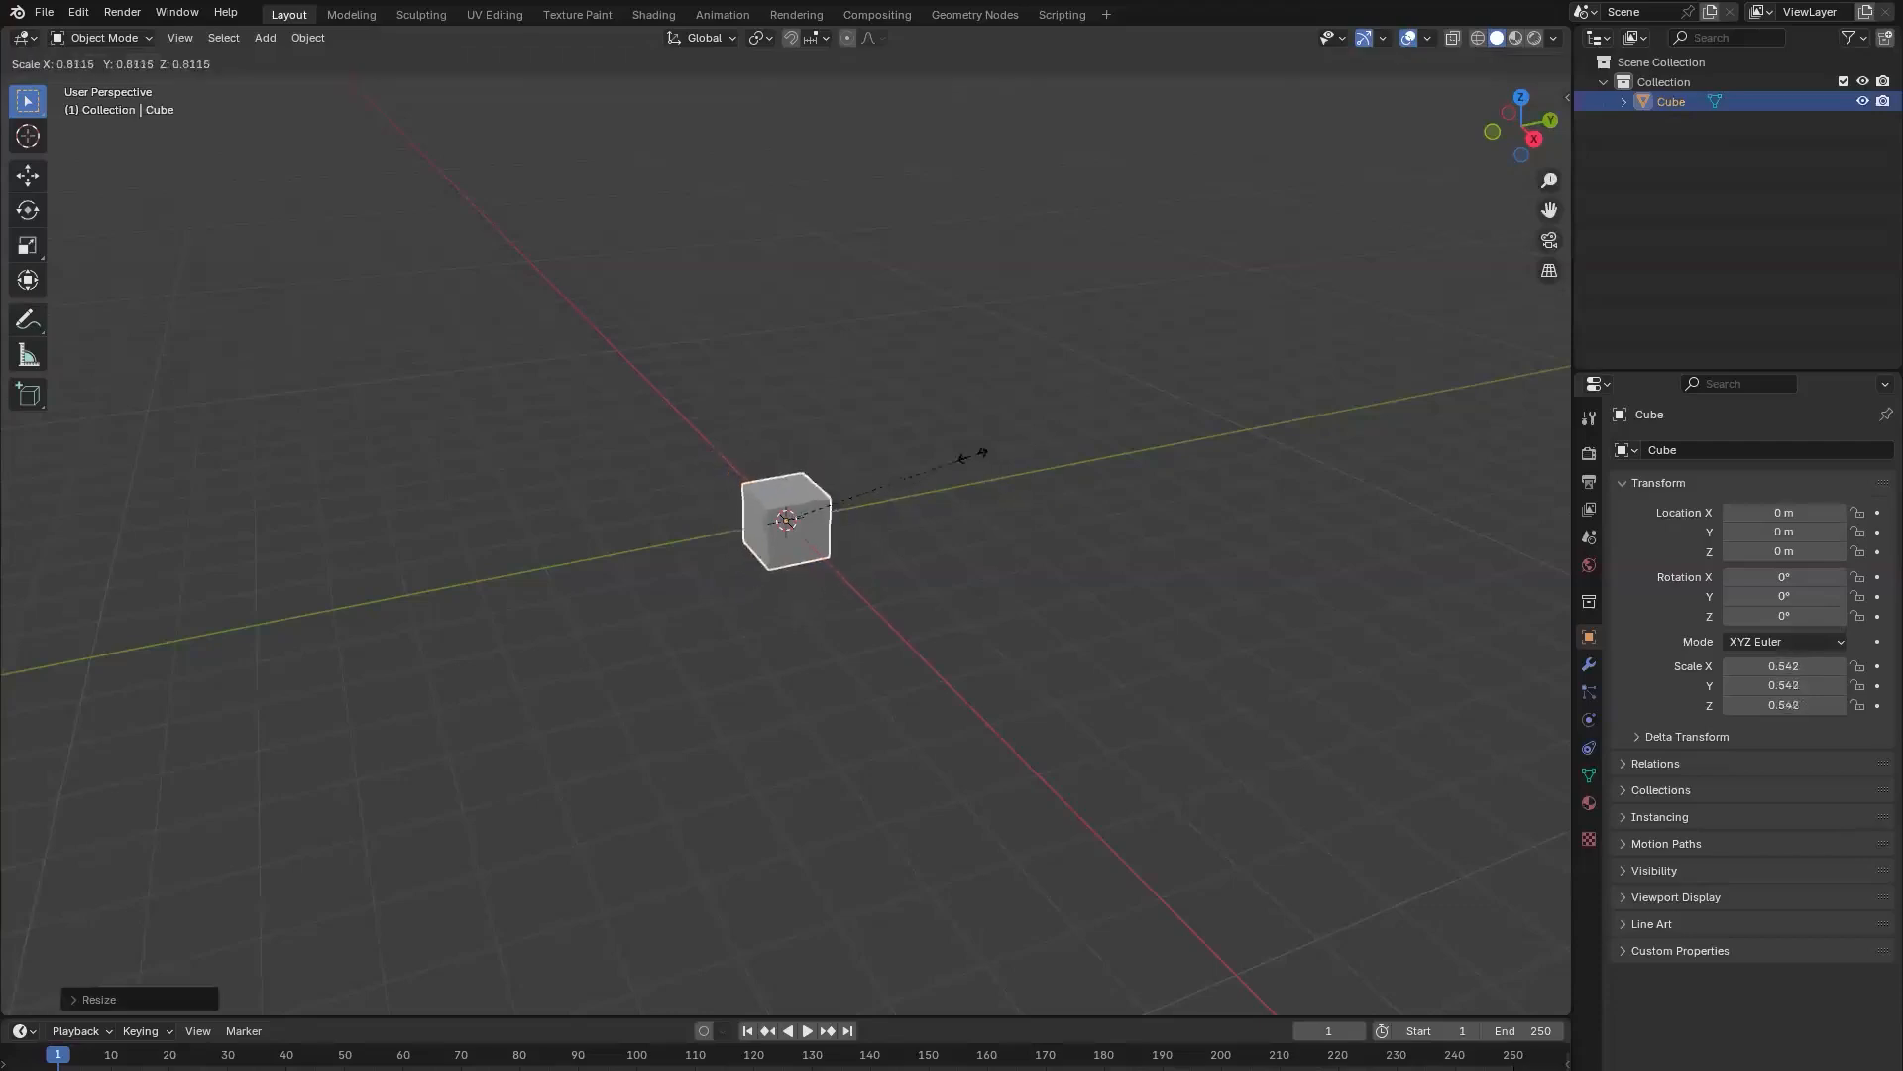
{"action": "left_click", "coordinate": [849, 497]}
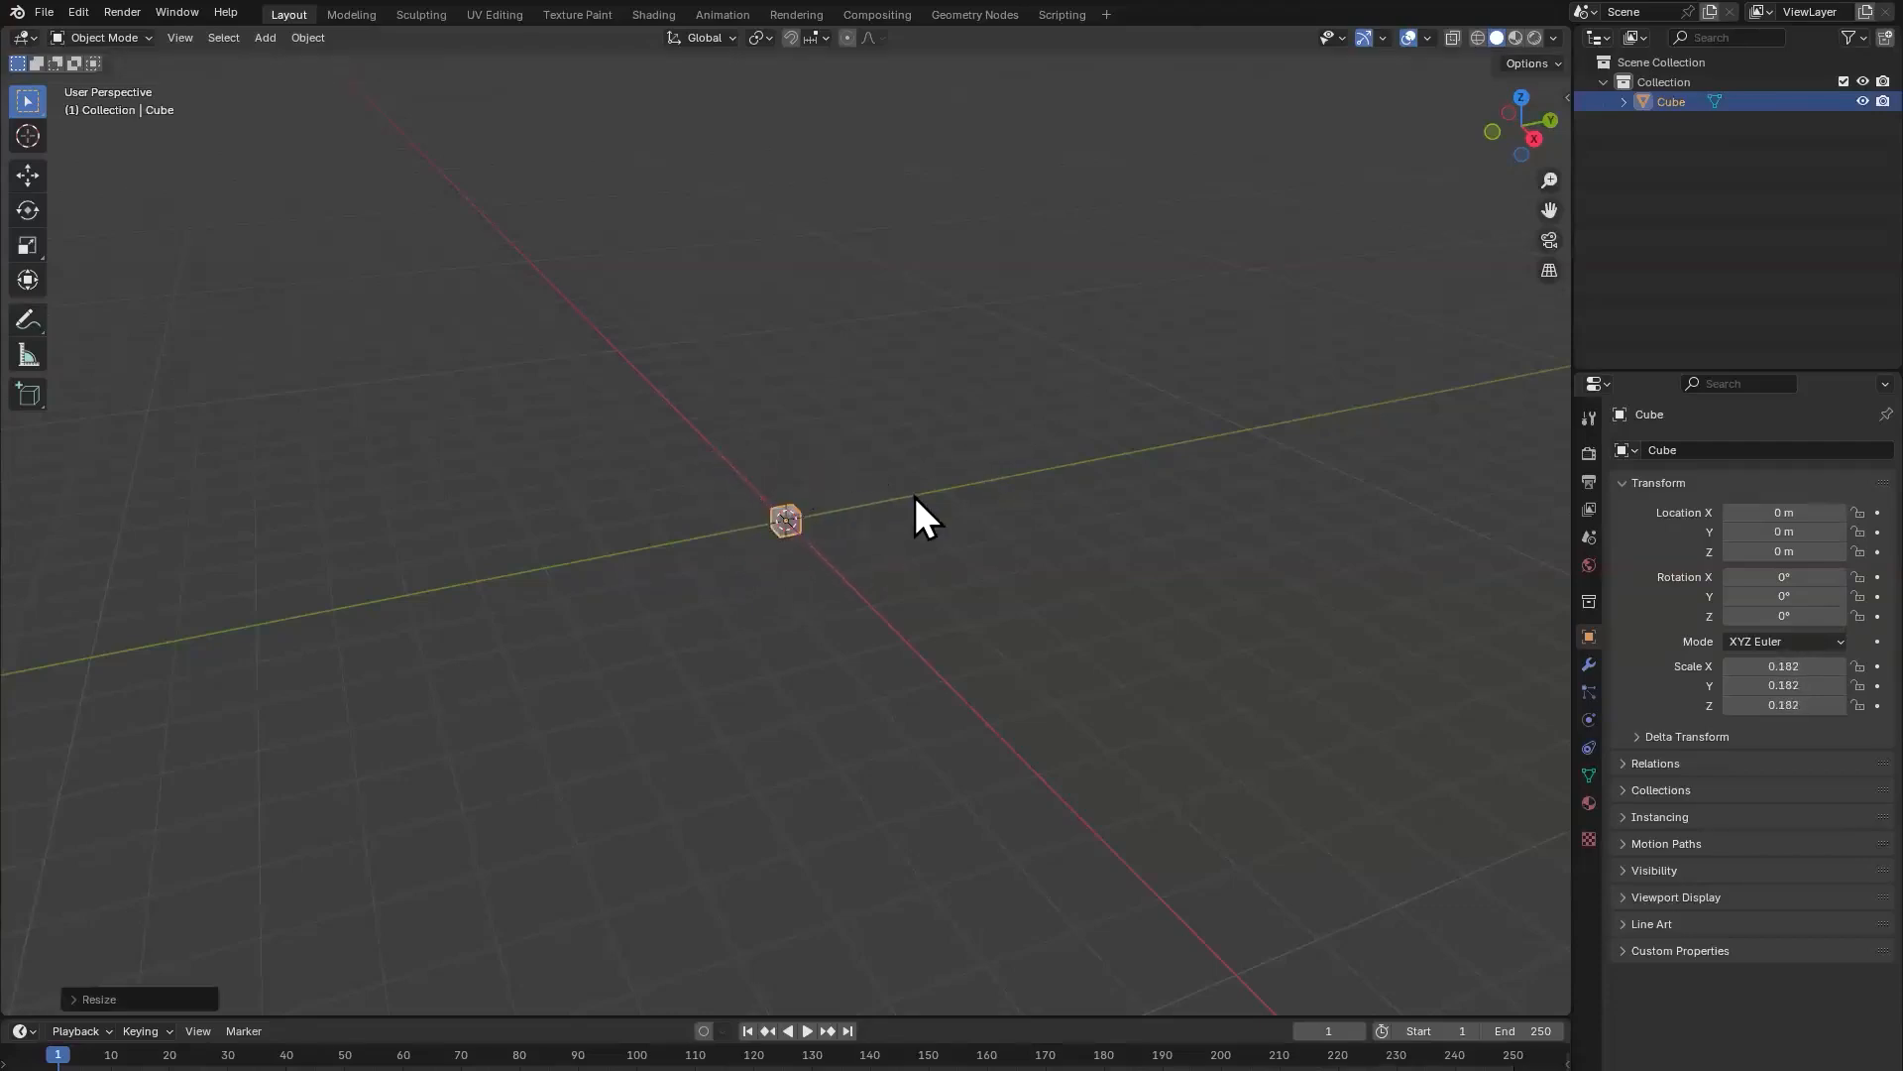
Step: Show the cube's dimensions in the viewport and scale it down uniformly to about 0.2 m per side
{"action": "key", "text": "n"}
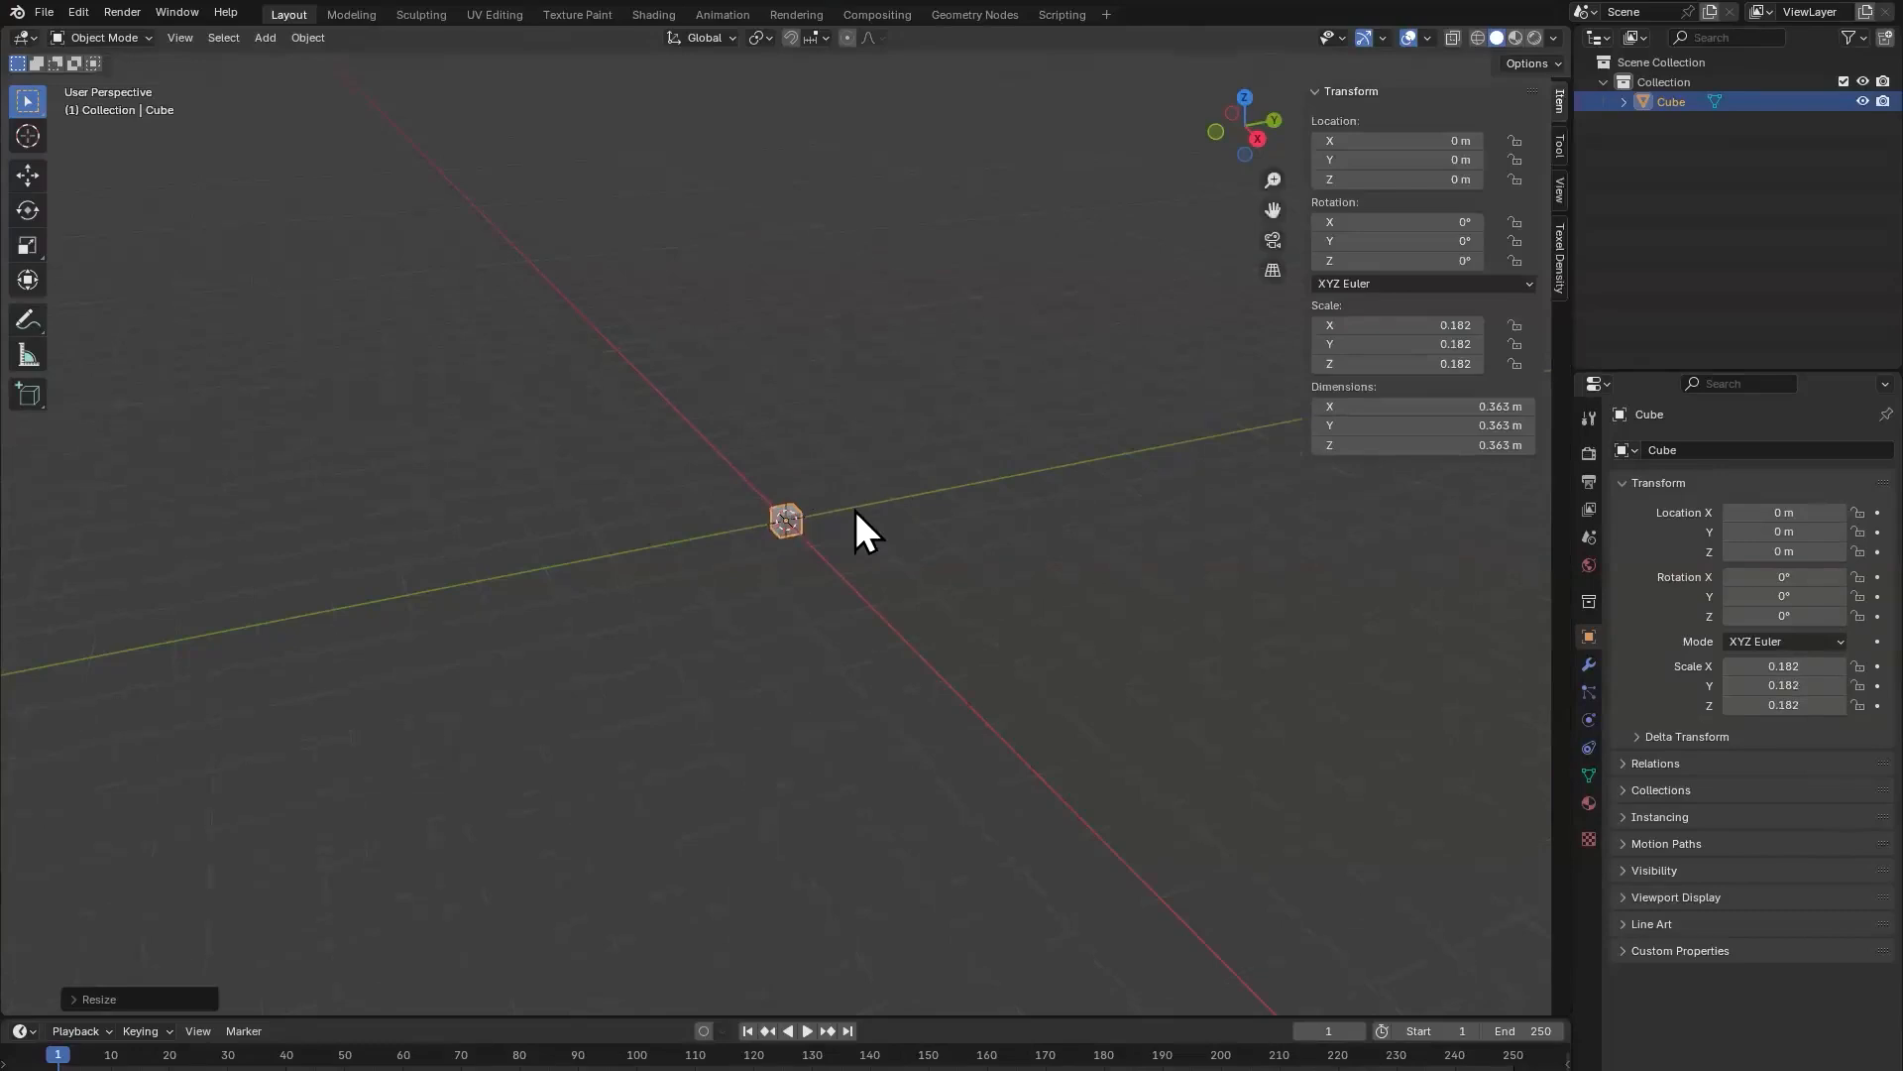
{"action": "key", "text": "KP_Decimal"}
{"action": "key", "text": "s"}
{"action": "left_click", "coordinate": [1092, 577]}
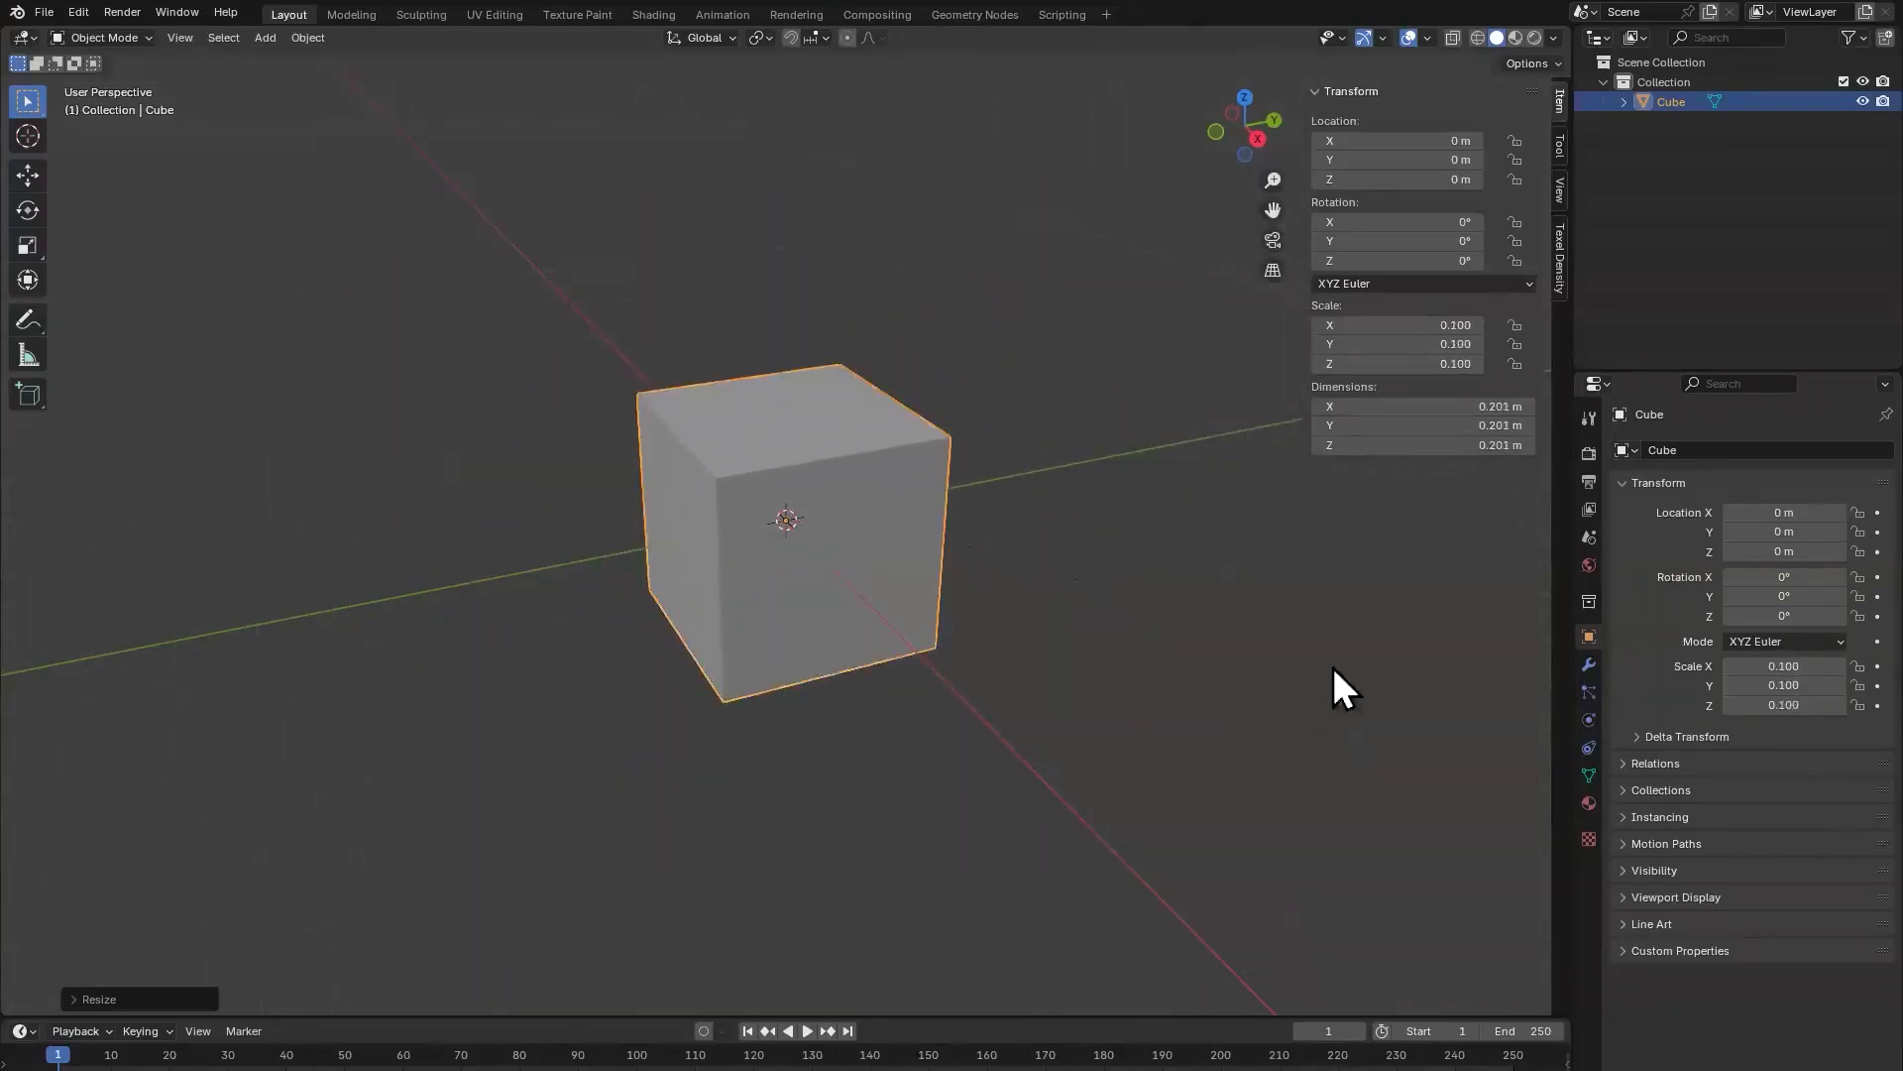
Step: Scale the cube down uniformly to about 0.083 m per side
{"action": "left_click", "coordinate": [1351, 694]}
{"action": "left_click", "coordinate": [896, 602]}
{"action": "key", "text": "s"}
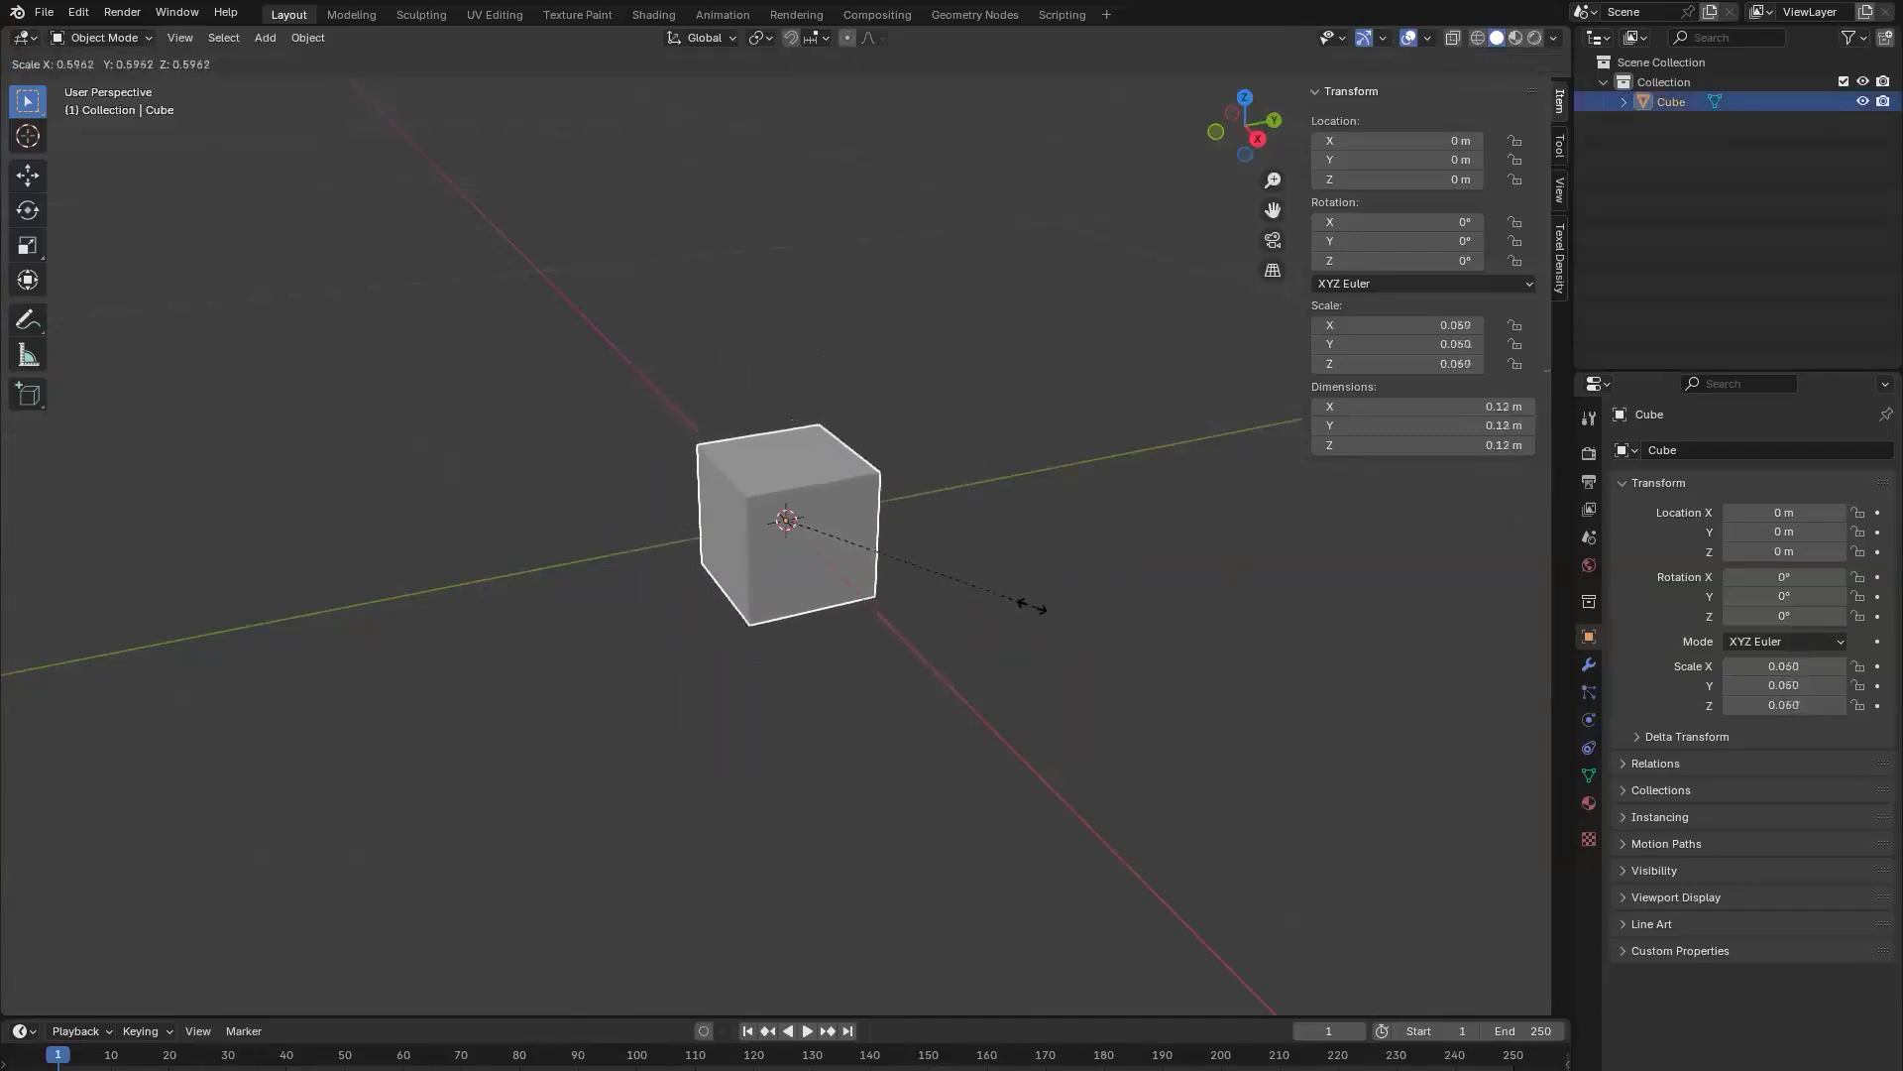
{"action": "left_click", "coordinate": [988, 581]}
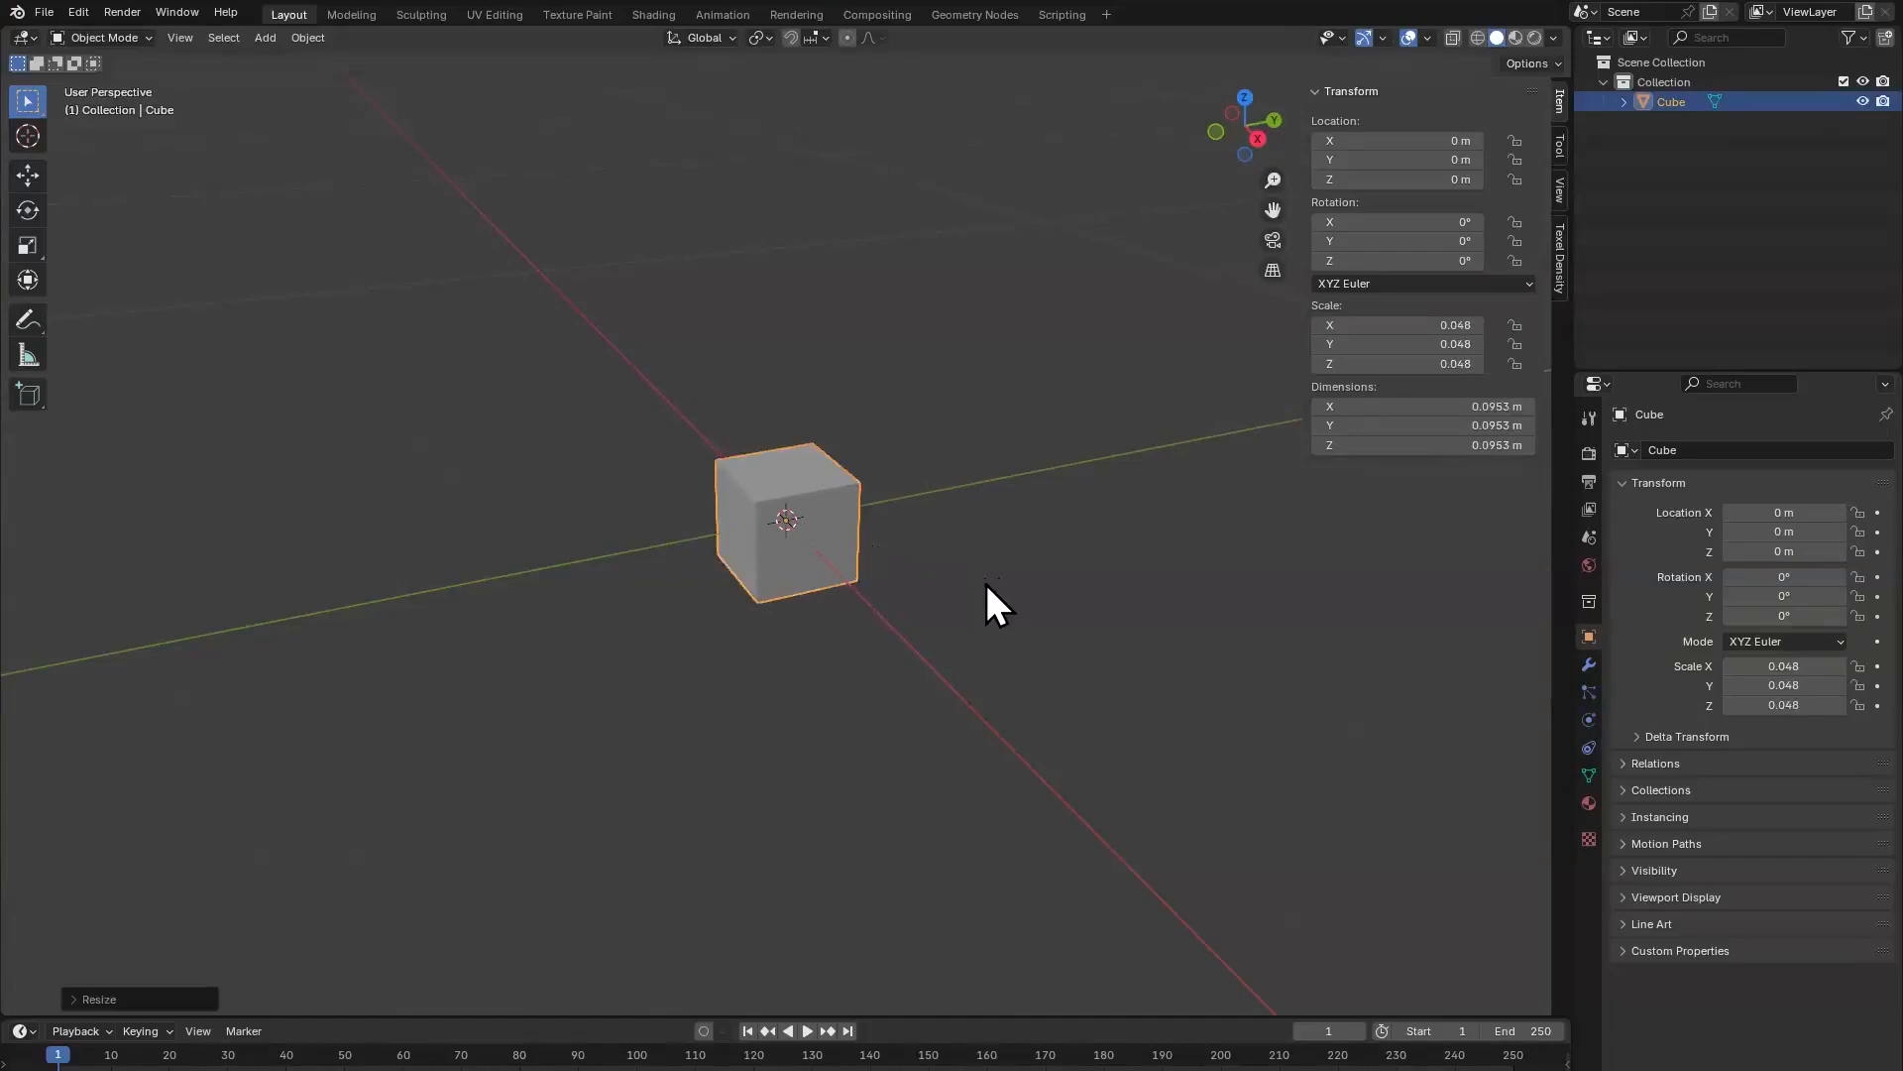
{"action": "key", "text": "s"}
{"action": "left_click", "coordinate": [972, 577]}
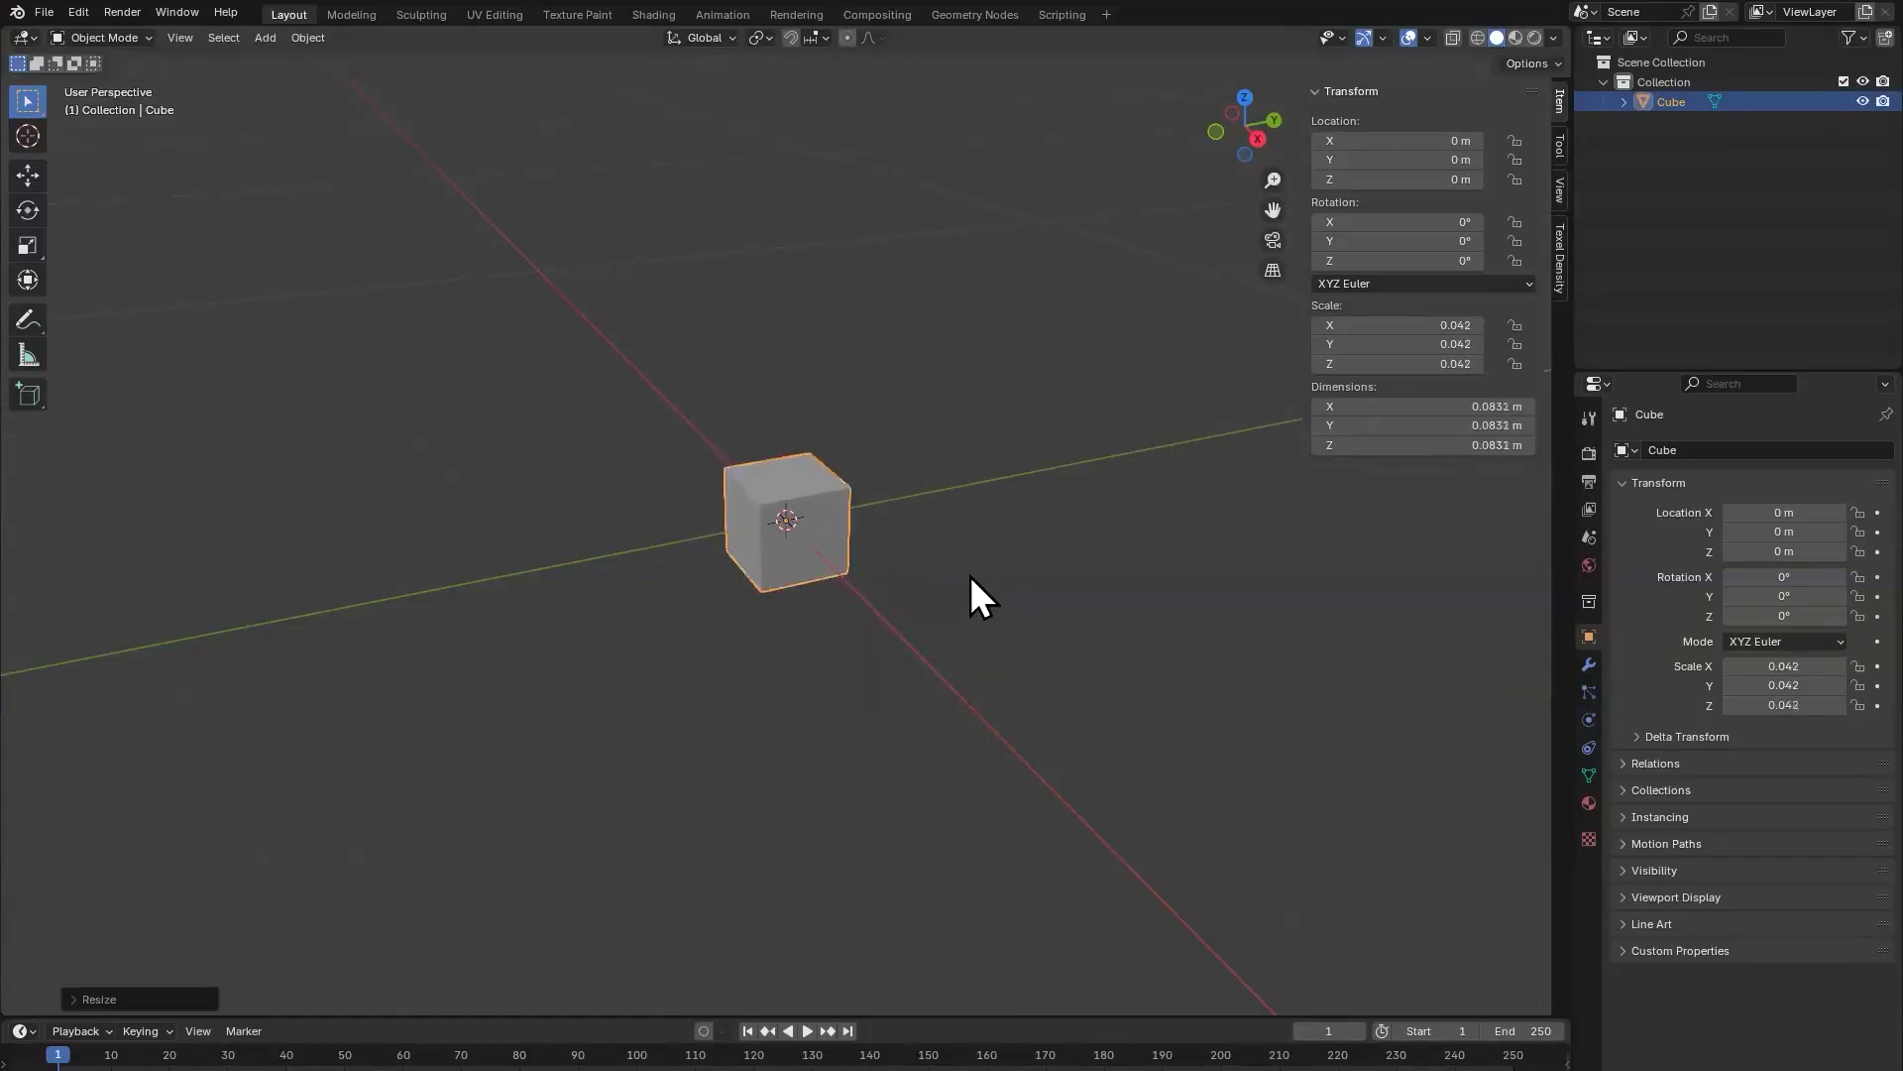
Step: Stretch the cube along the Y axis into a bar about 0.252 m long
{"action": "key", "text": "s"}
{"action": "key", "text": "y"}
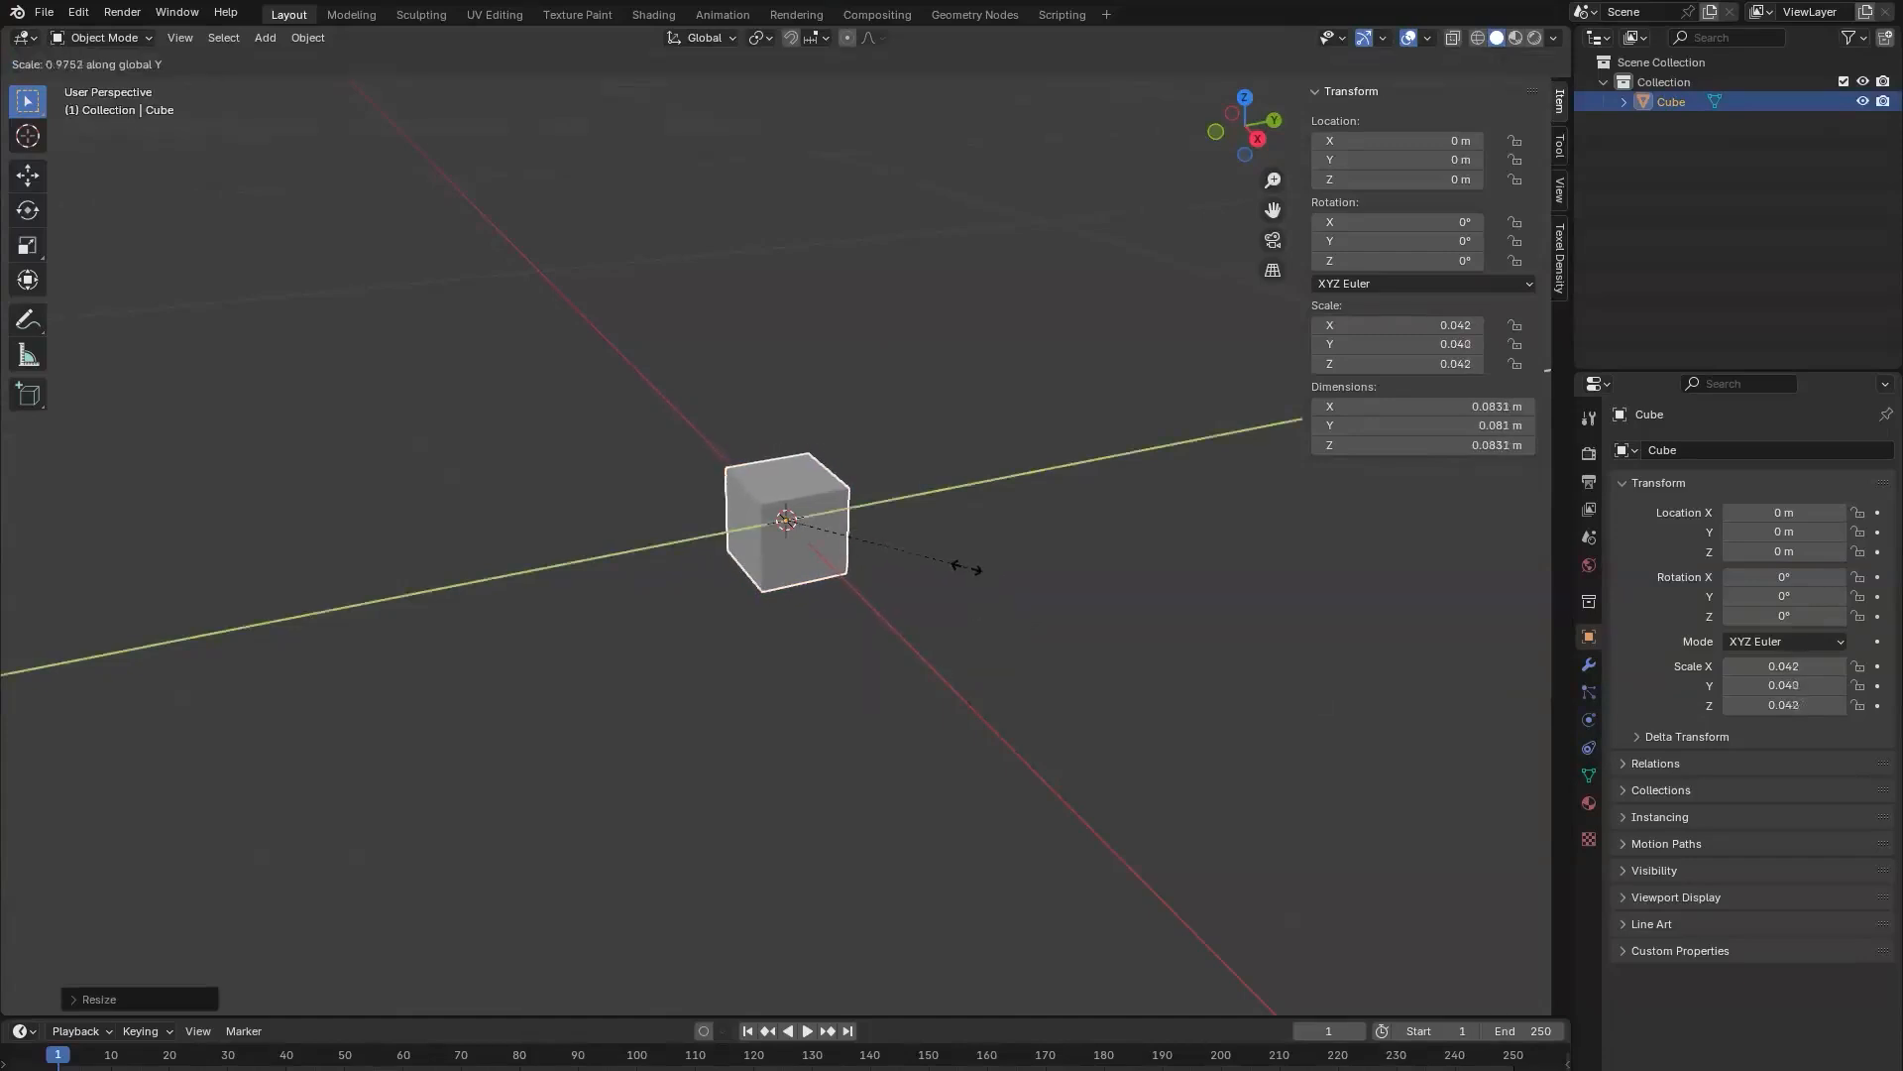
{"action": "left_click", "coordinate": [1368, 579]}
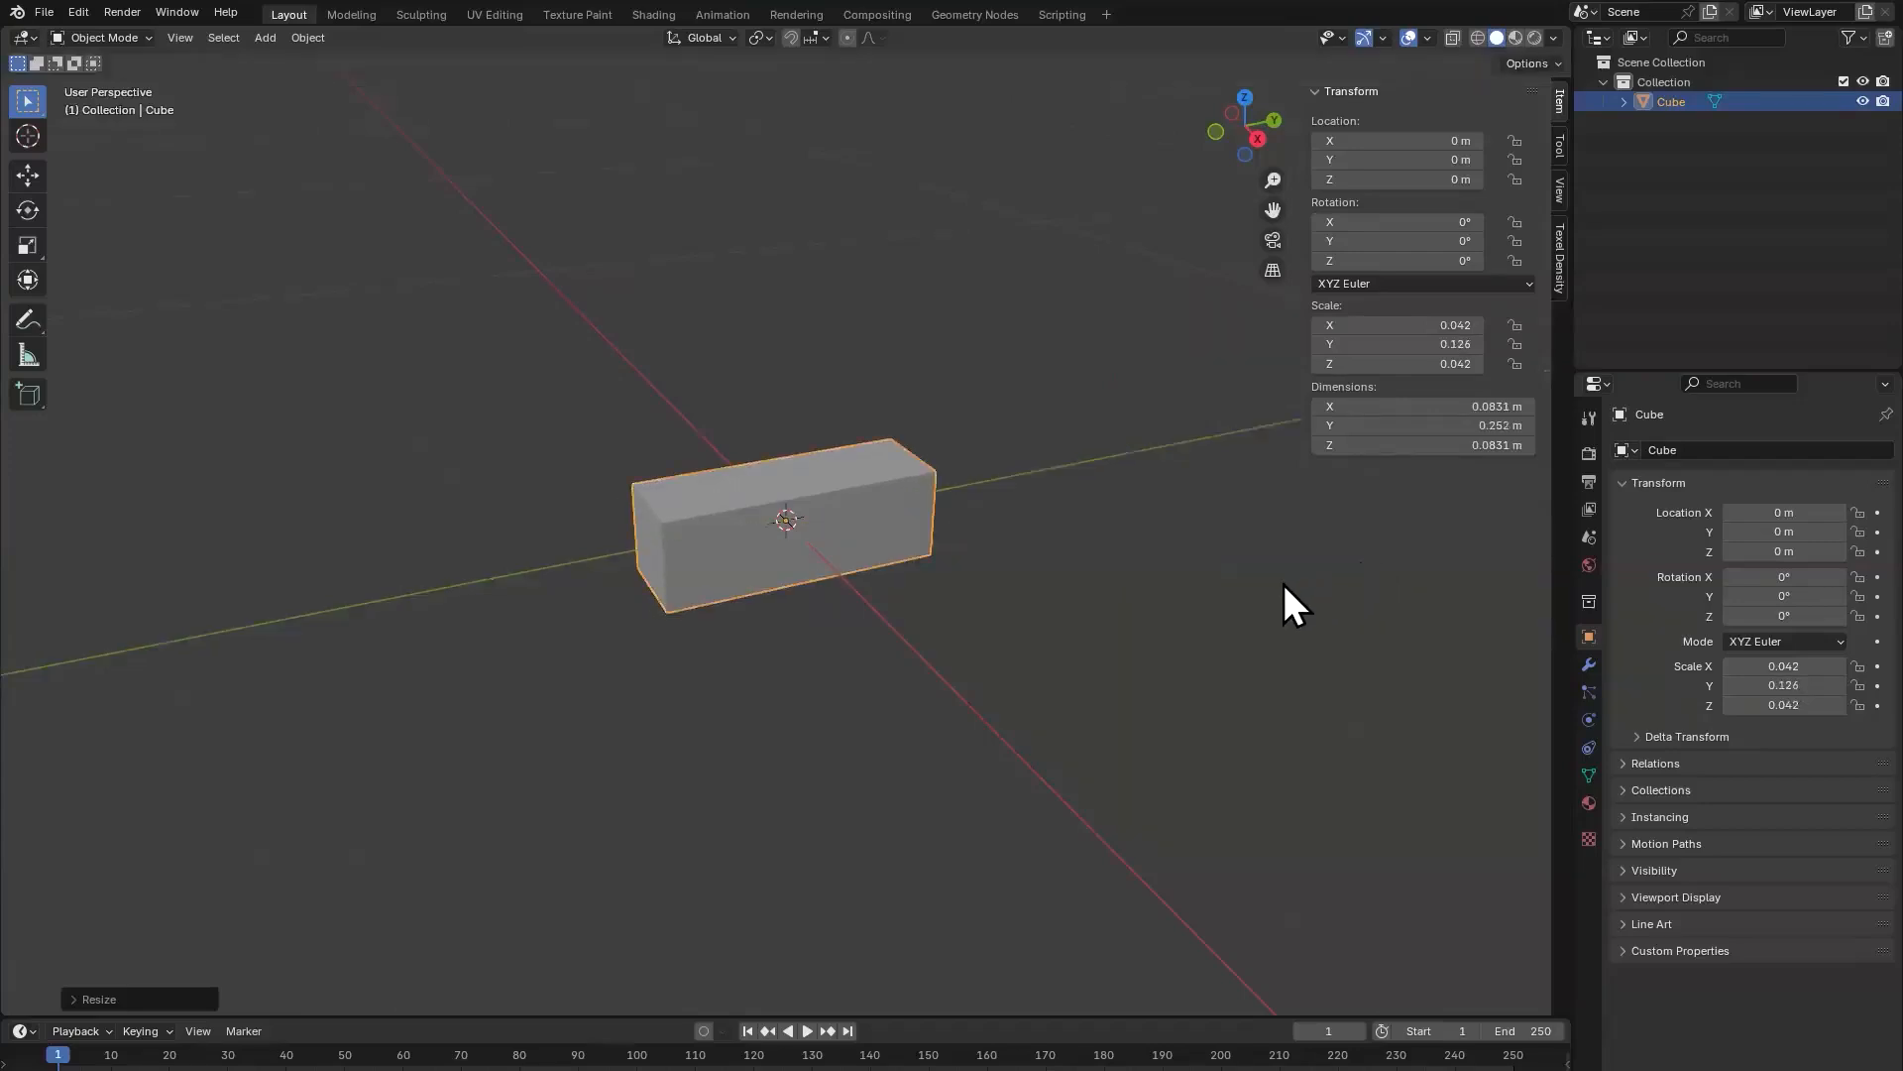
Step: Duplicate the bar and move the copy about 0.058 m down along the Z axis
{"action": "key", "text": "shift+d"}
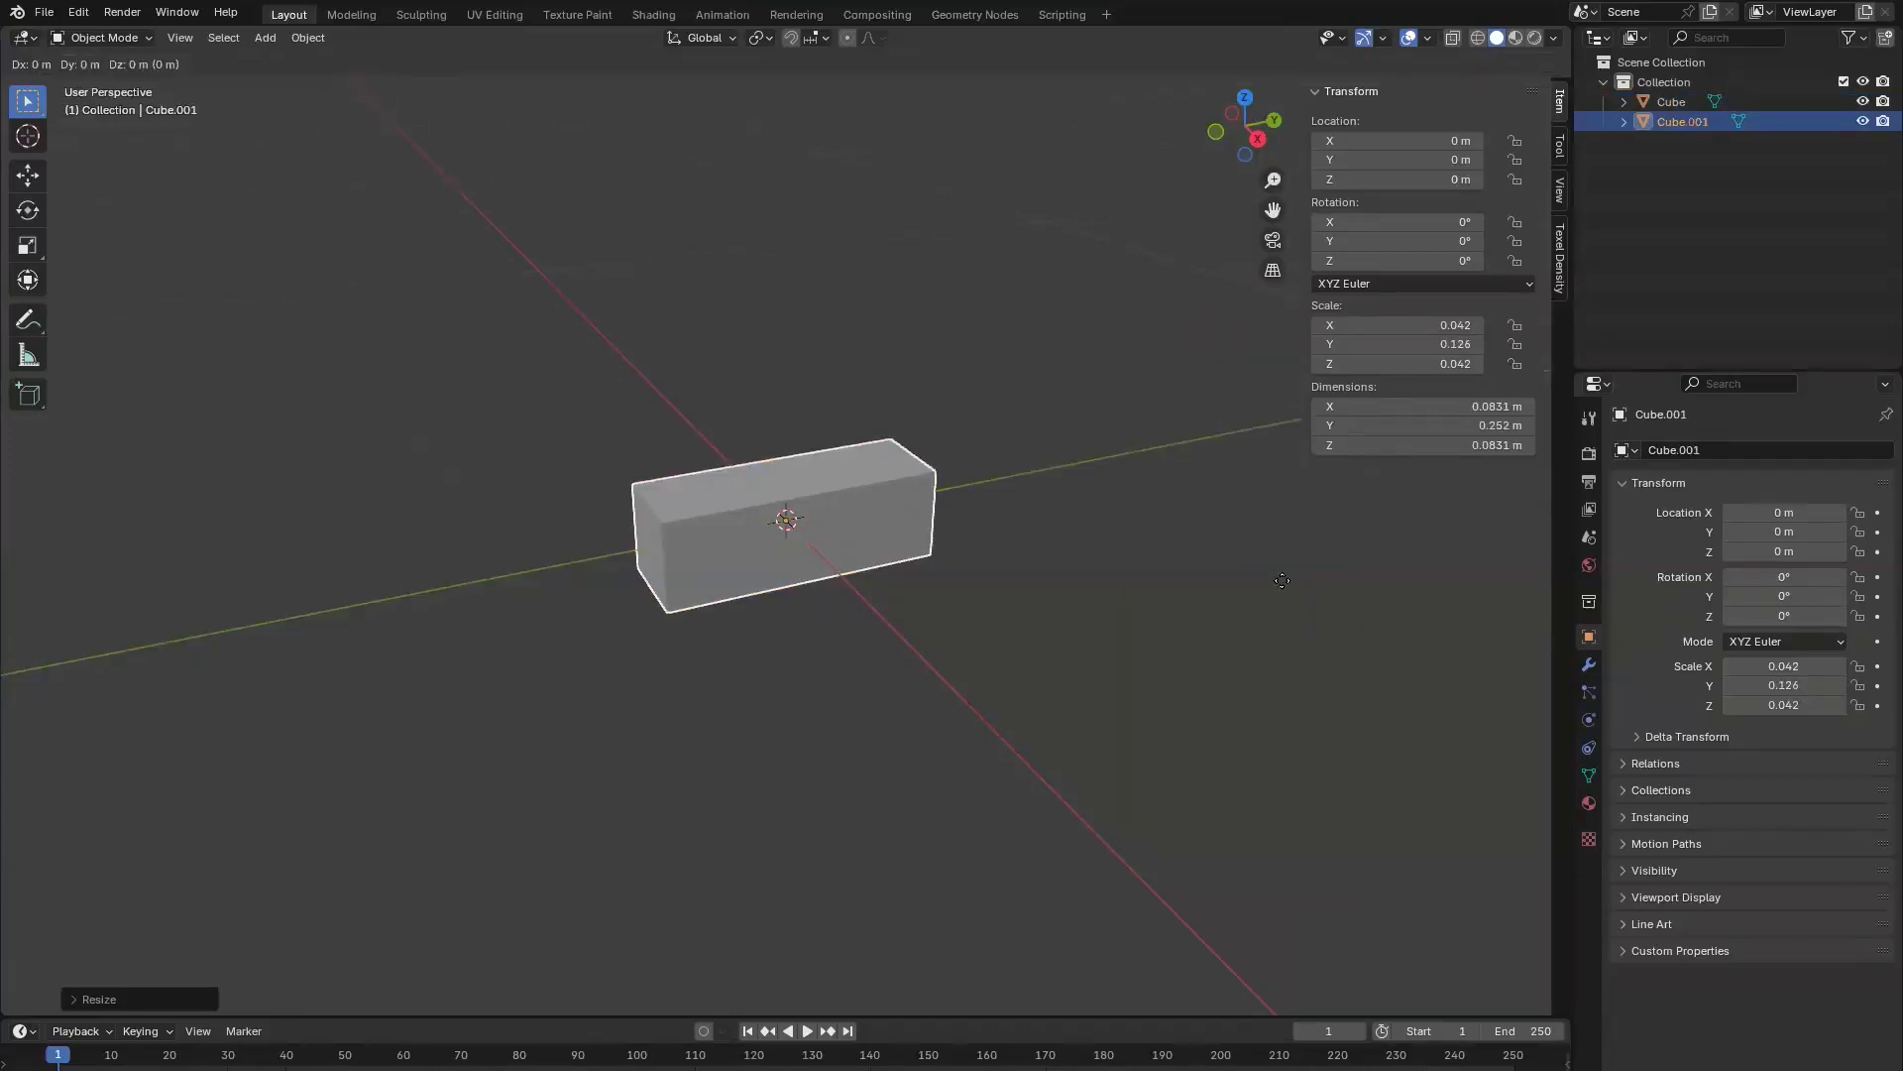
{"action": "key", "text": "z"}
{"action": "left_click", "coordinate": [1253, 585]}
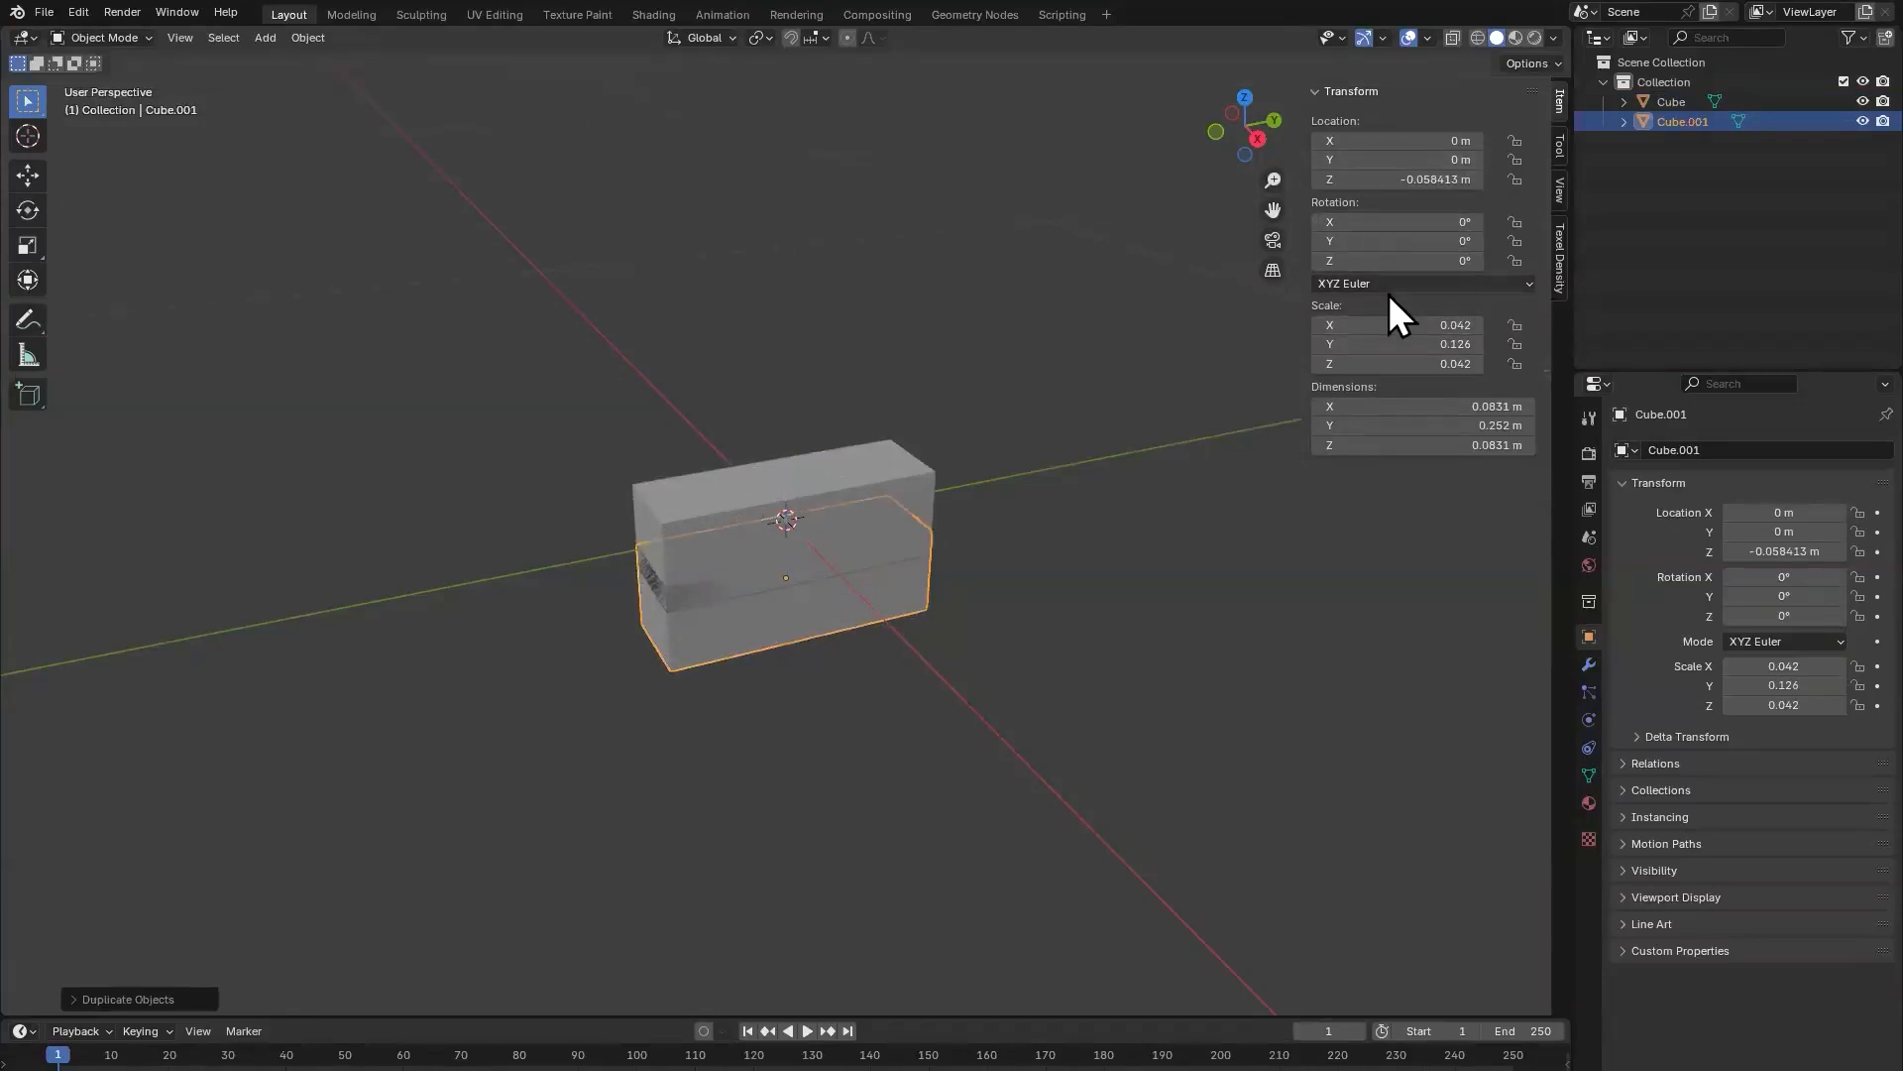
Step: Rotate the duplicate 90° about X and scale it down uniformly to about 0.178 m long
{"action": "left_click", "coordinate": [1415, 222]}
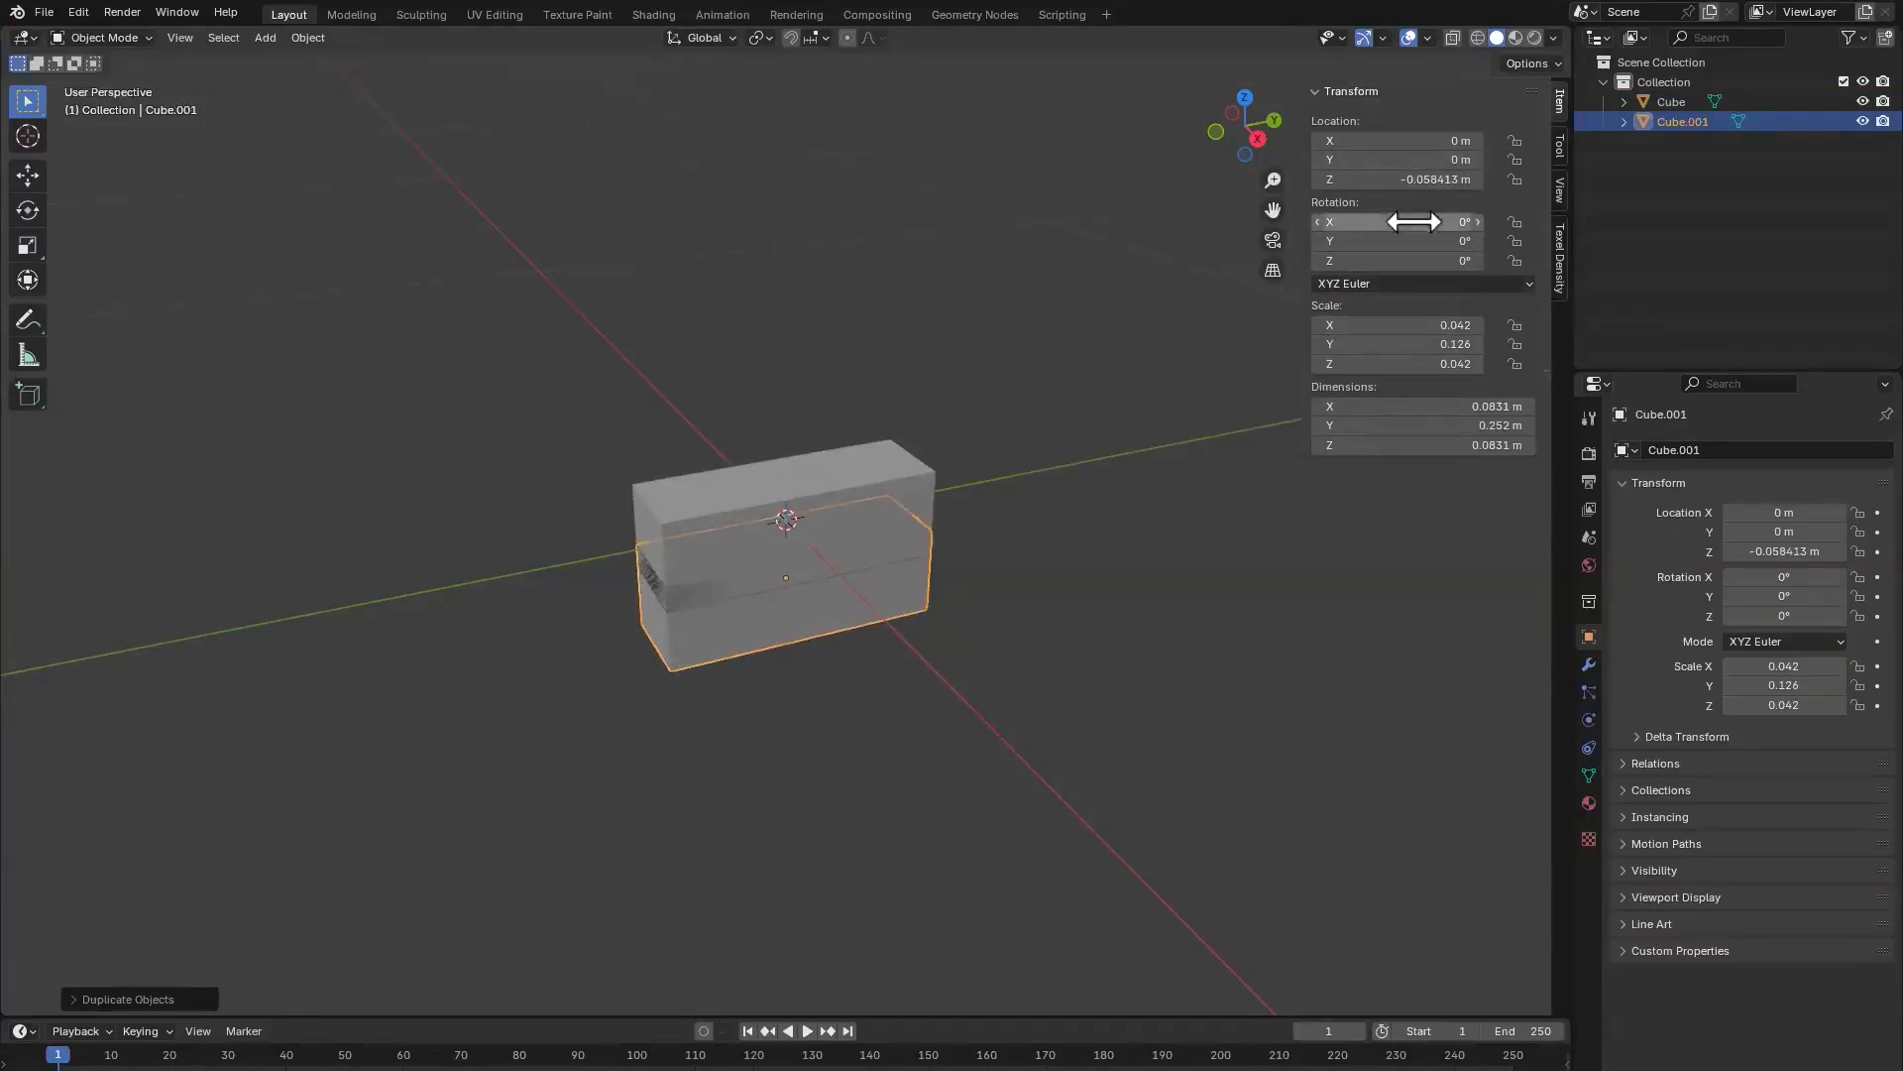
{"action": "type", "text": "90"}
{"action": "key", "text": "Return"}
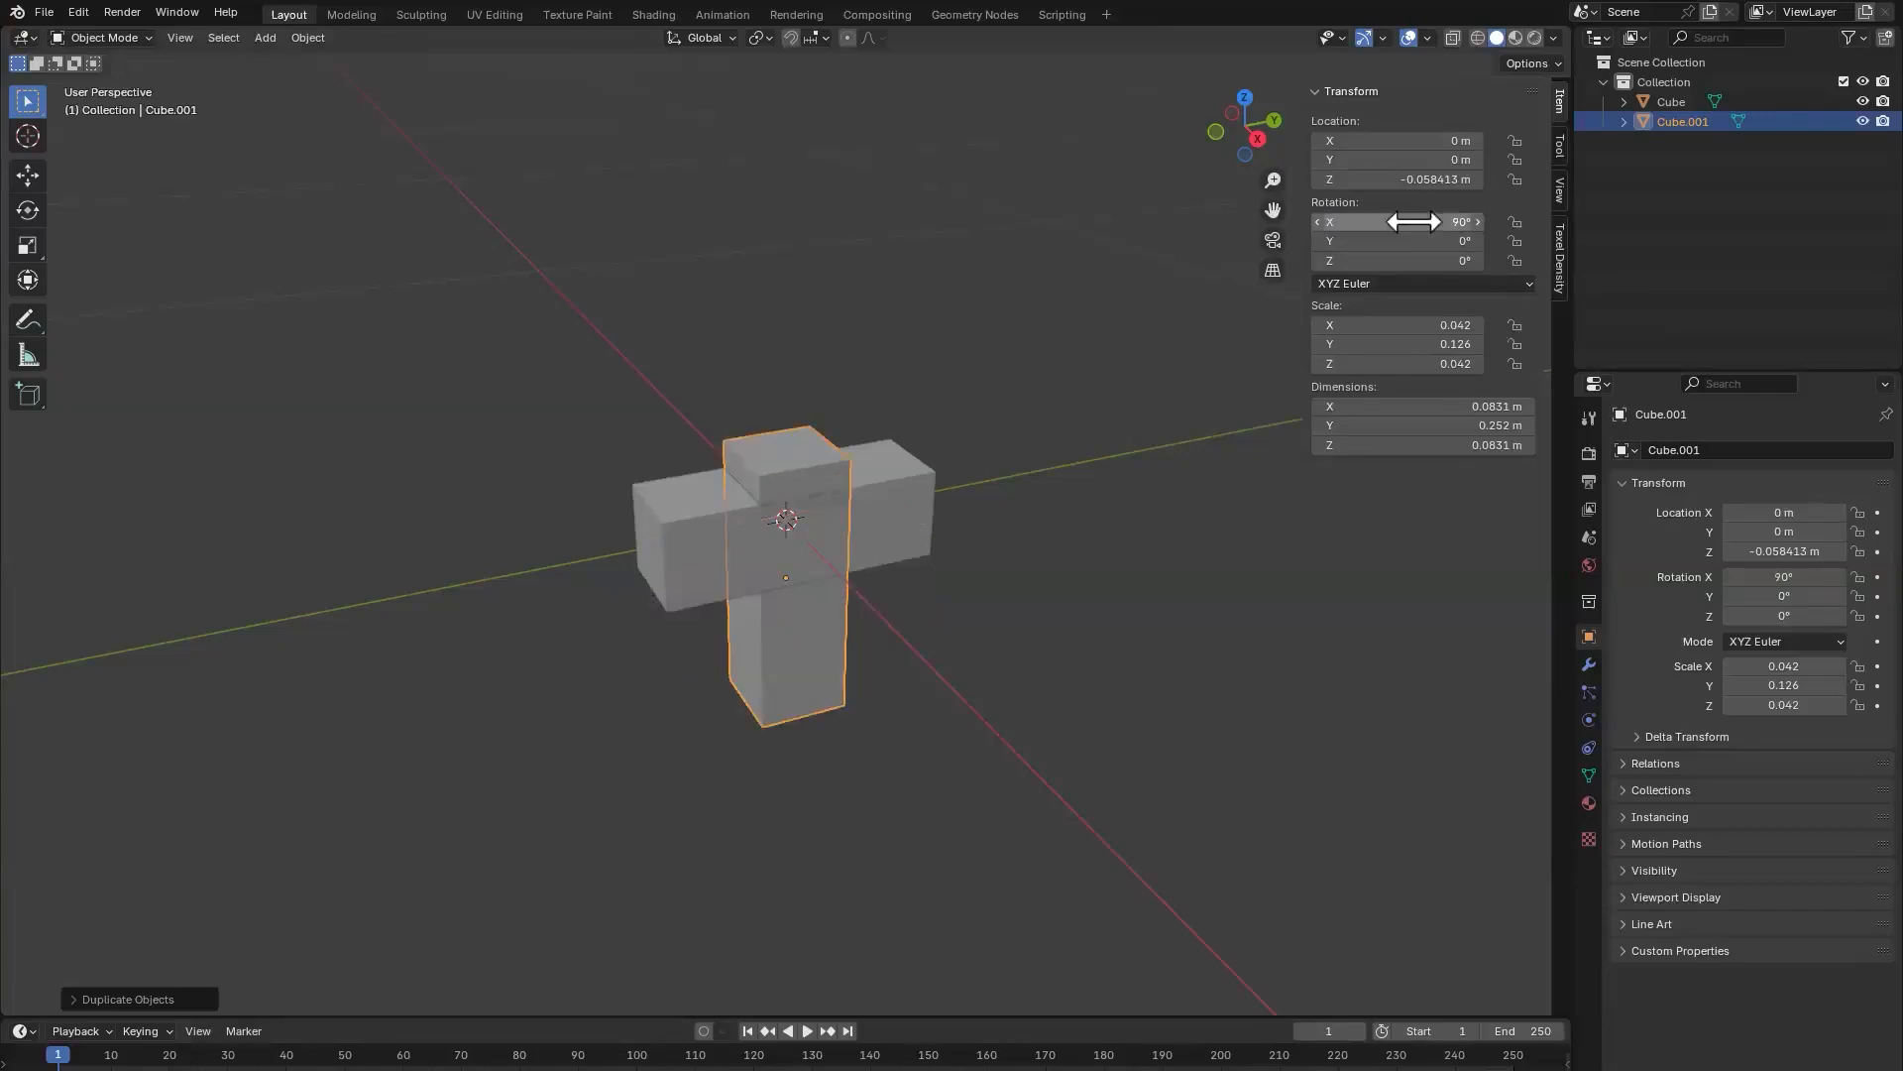
{"action": "key", "text": "s"}
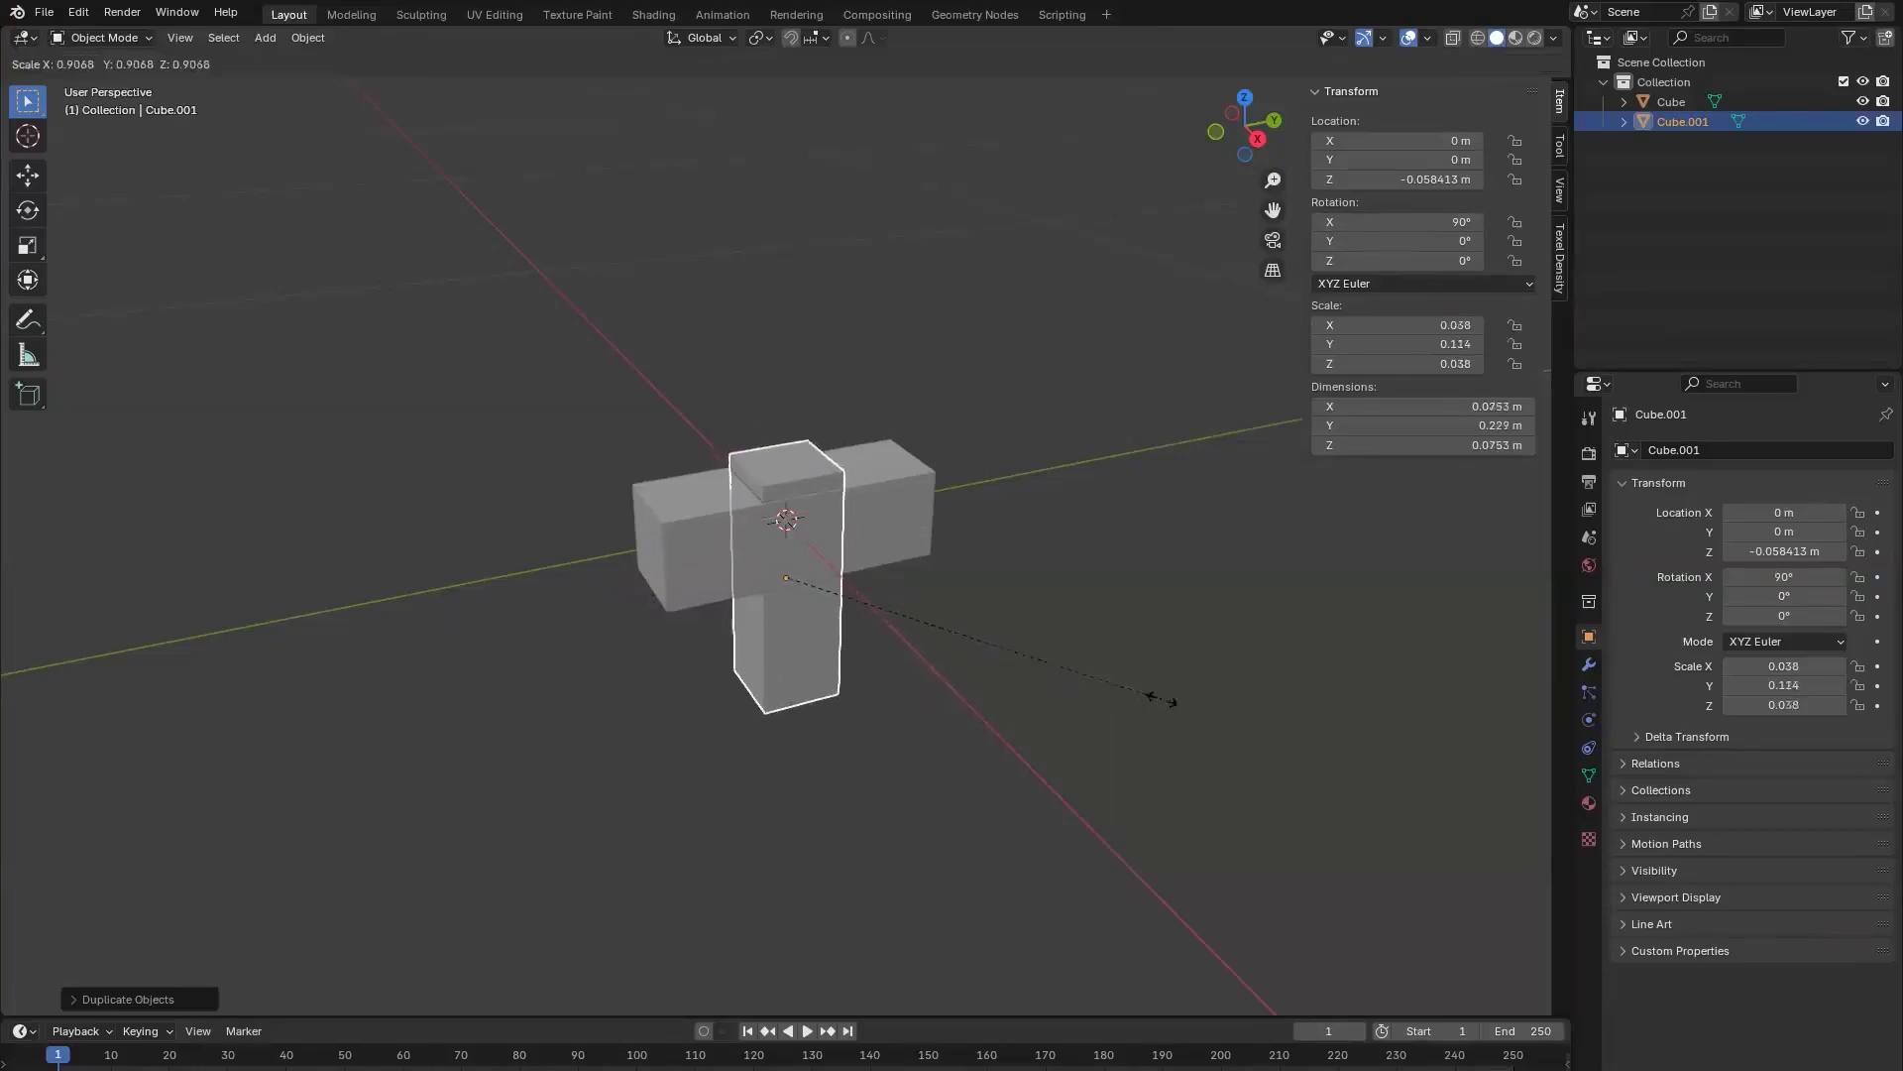
{"action": "left_click", "coordinate": [1085, 663]}
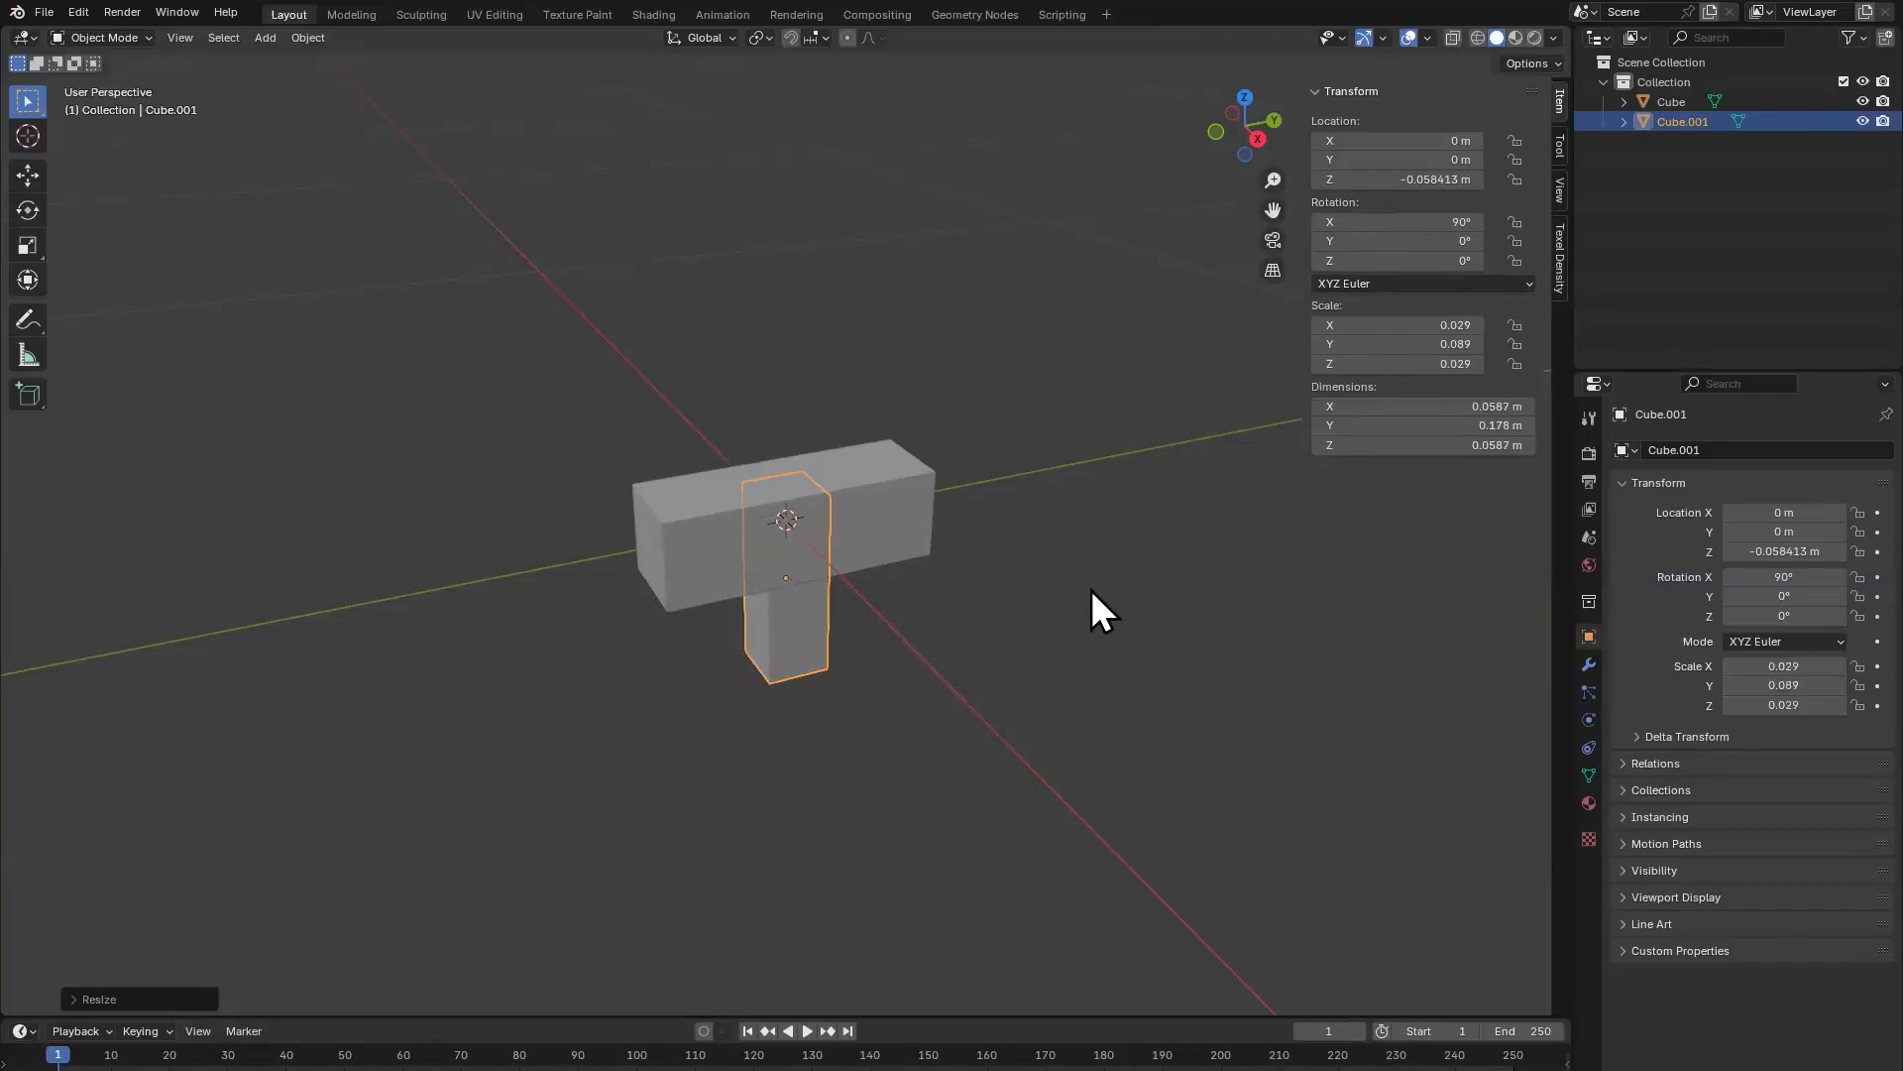
Step: Move the upright block along the Y axis to a Y location of about 0.043 m, towards one end of the bar
{"action": "key", "text": "g"}
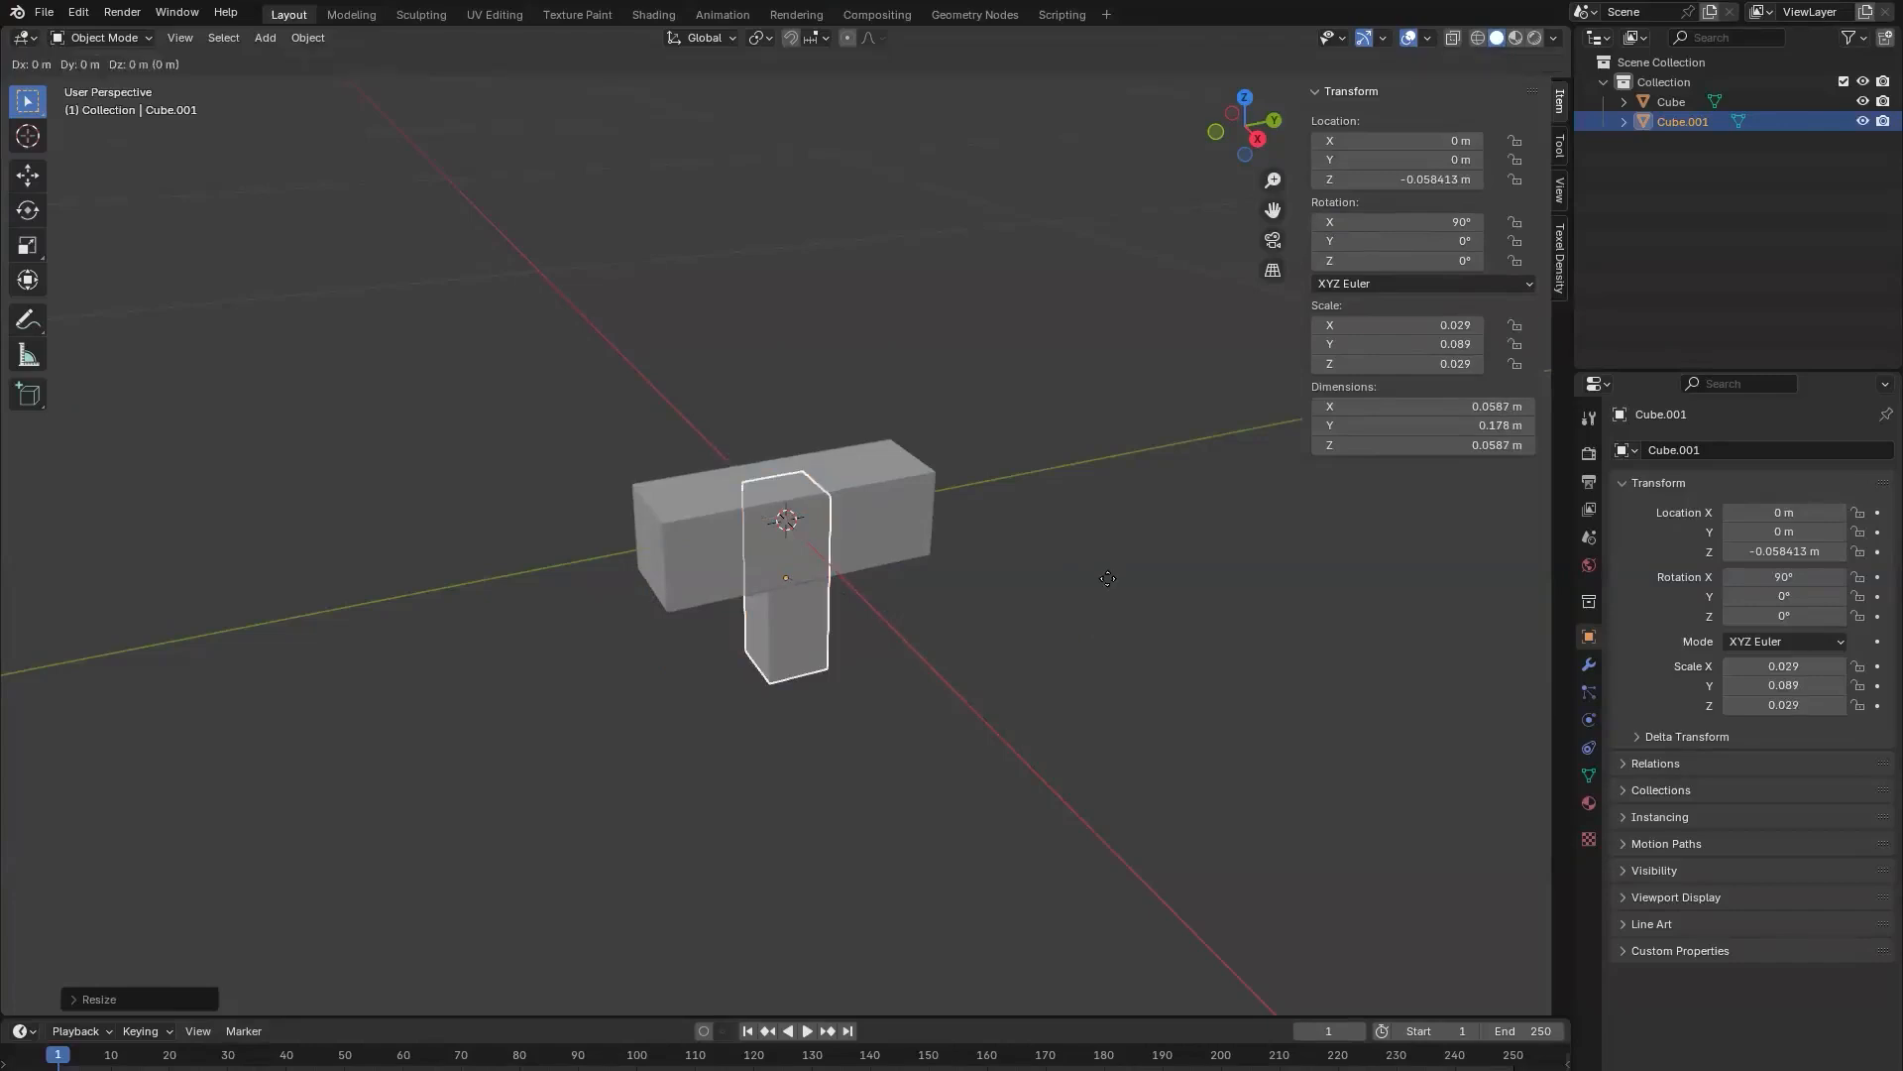
{"action": "key", "text": "y"}
{"action": "left_click", "coordinate": [1091, 589]}
{"action": "key", "text": "g"}
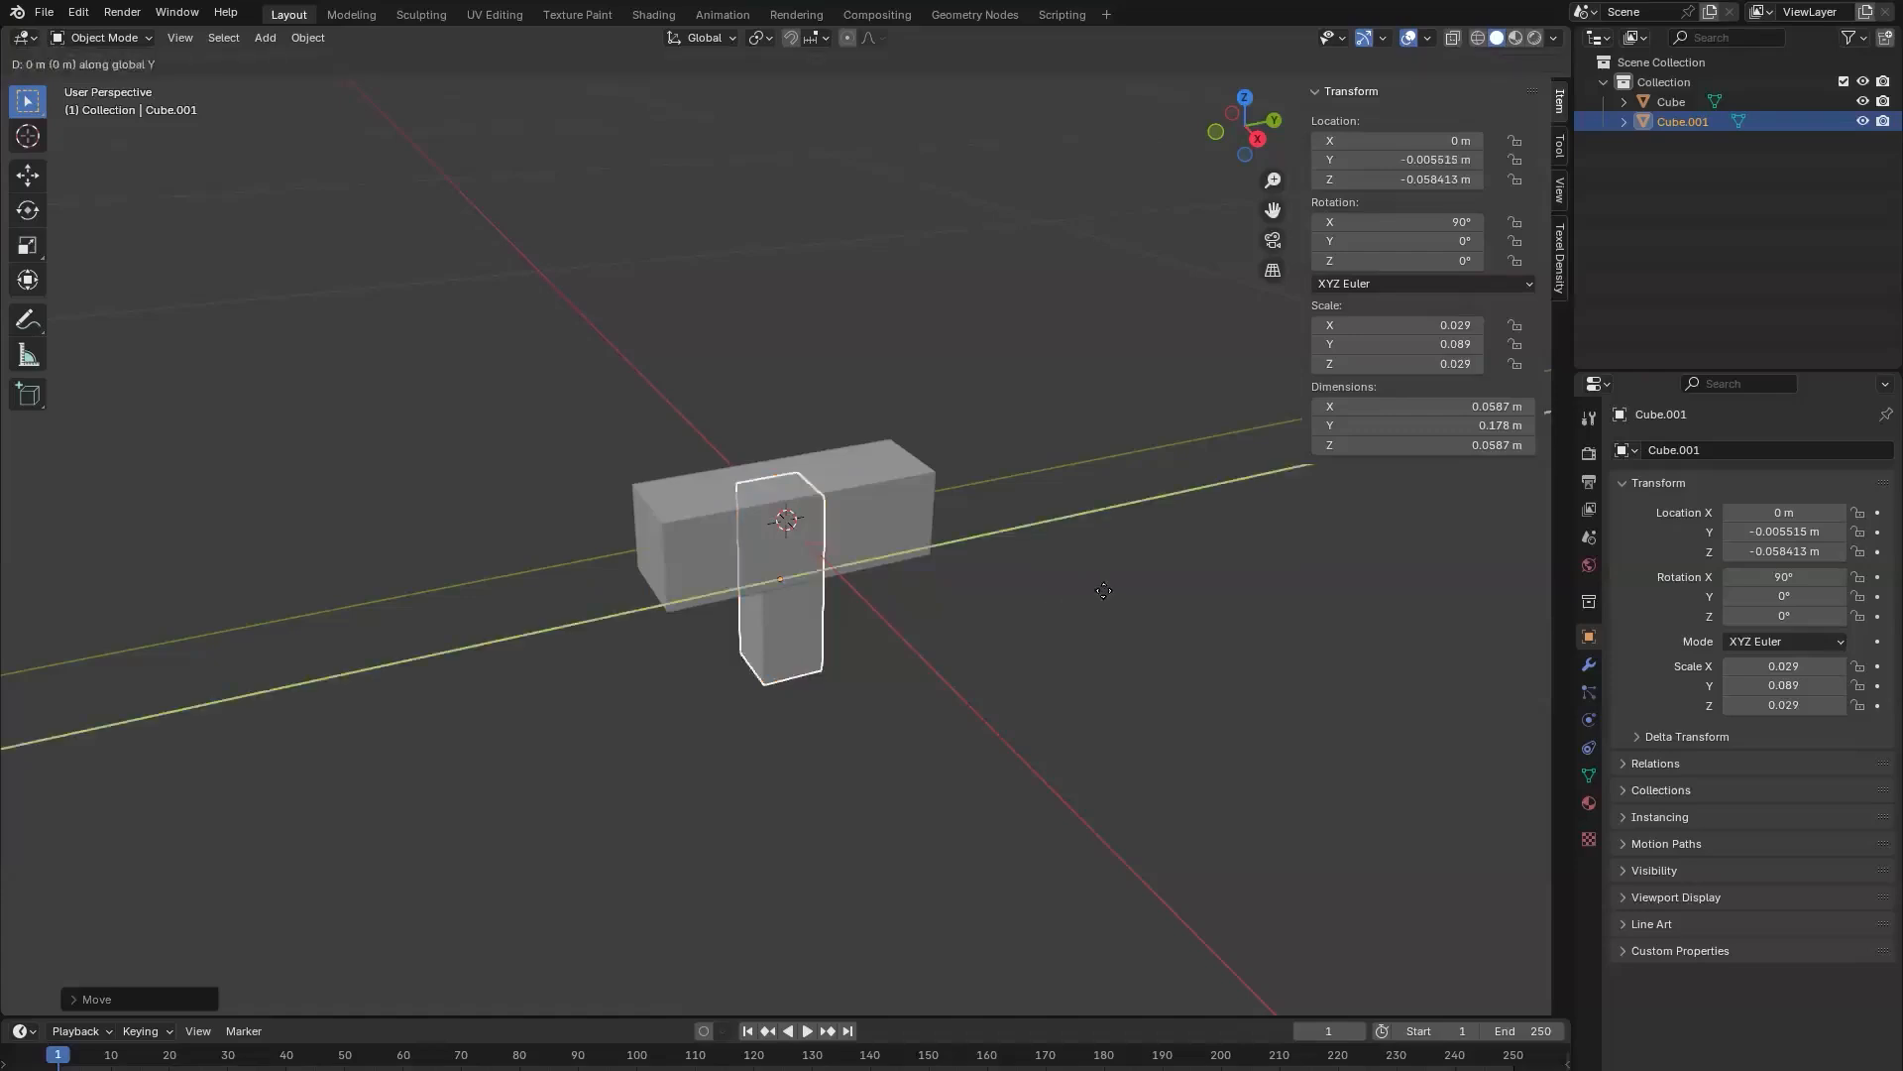
{"action": "key", "text": "y"}
{"action": "left_click", "coordinate": [949, 668]}
{"action": "left_click", "coordinate": [831, 632]}
{"action": "left_click", "coordinate": [922, 634]}
{"action": "left_click", "coordinate": [858, 634]}
{"action": "scroll", "coordinate": [1091, 662], "scroll_direction": "down", "scroll_amount": 2}
{"action": "mouse_move", "coordinate": [1092, 662]}
{"action": "middle_mouse_down"}
{"action": "mouse_move", "coordinate": [985, 556]}
{"action": "mouse_move", "coordinate": [1128, 611]}
{"action": "mouse_move", "coordinate": [1057, 650]}
{"action": "mouse_move", "coordinate": [1057, 682]}
{"action": "mouse_move", "coordinate": [1173, 663]}
{"action": "mouse_move", "coordinate": [1121, 624]}
{"action": "mouse_move", "coordinate": [1159, 682]}
{"action": "mouse_move", "coordinate": [1108, 658]}
{"action": "middle_mouse_up"}
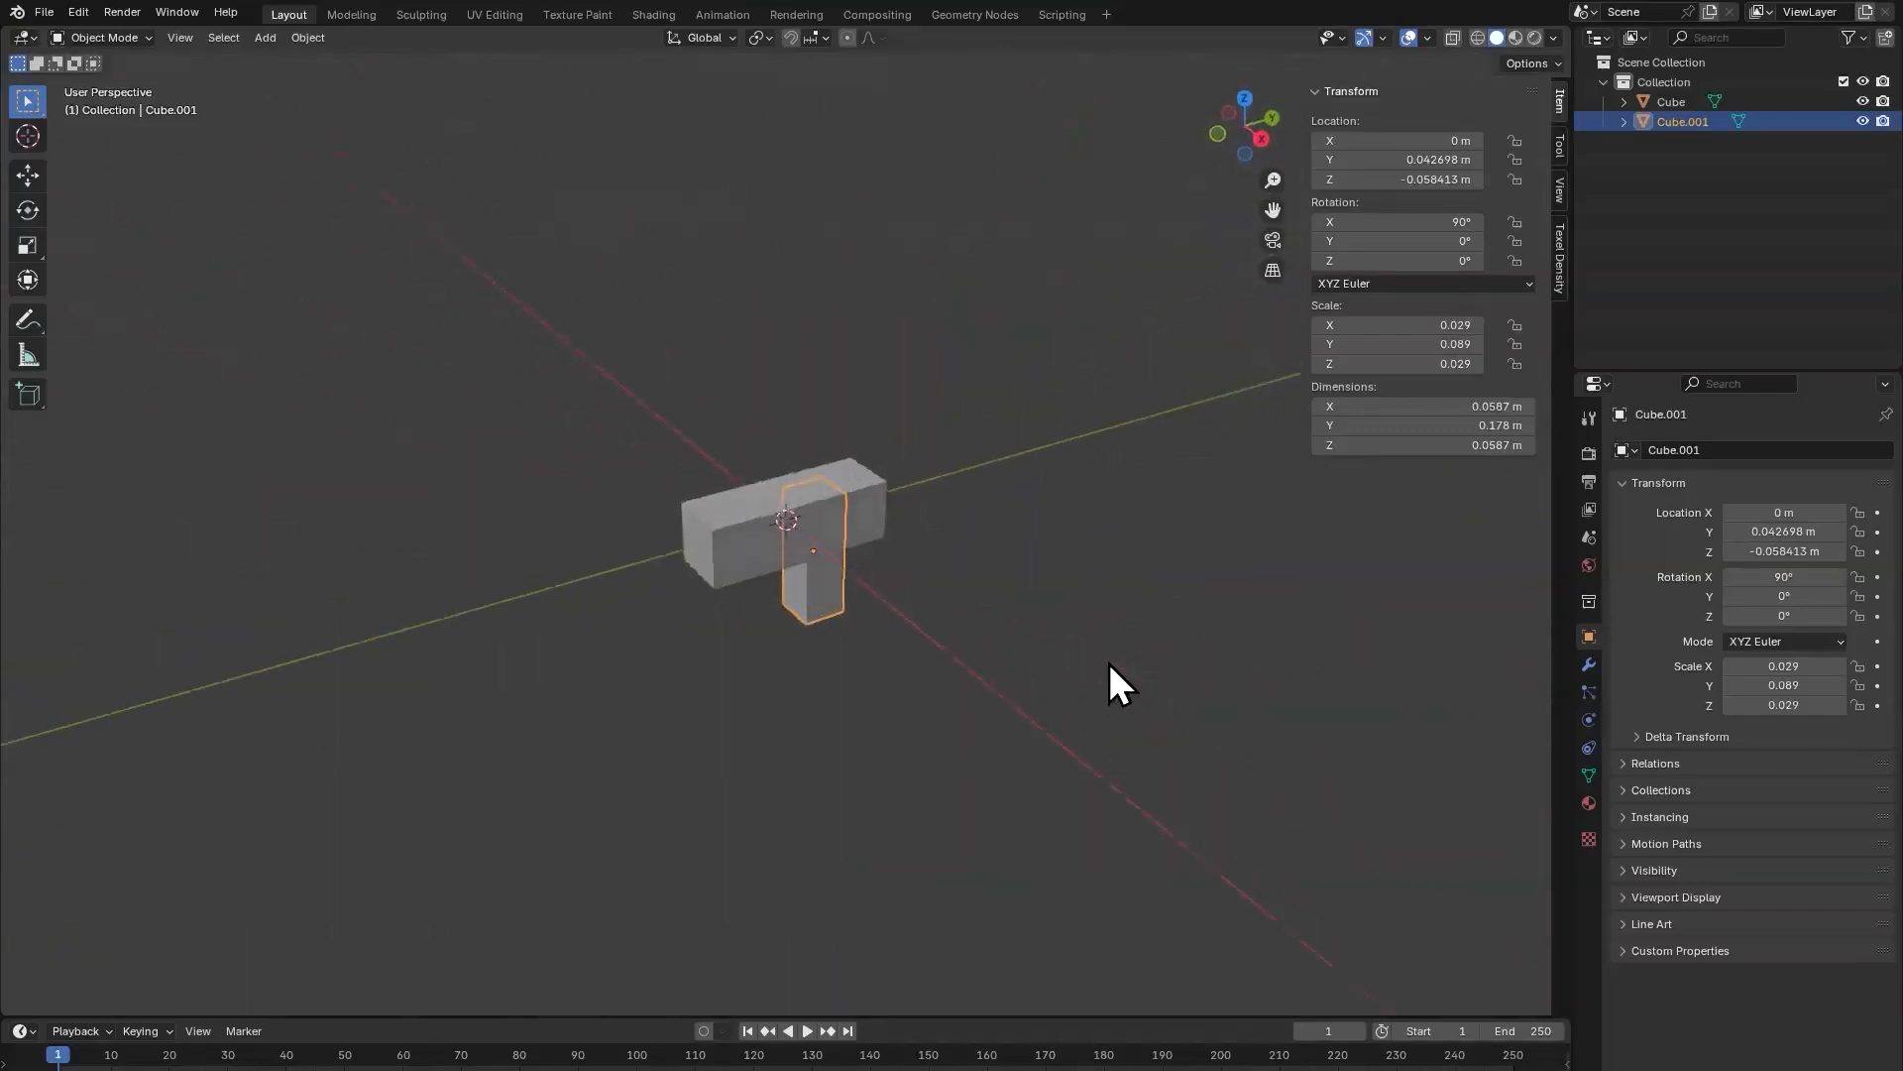
Step: Apply all transforms to the long horizontal bar
{"action": "left_click", "coordinate": [727, 563]}
{"action": "key", "text": "ctrl+a"}
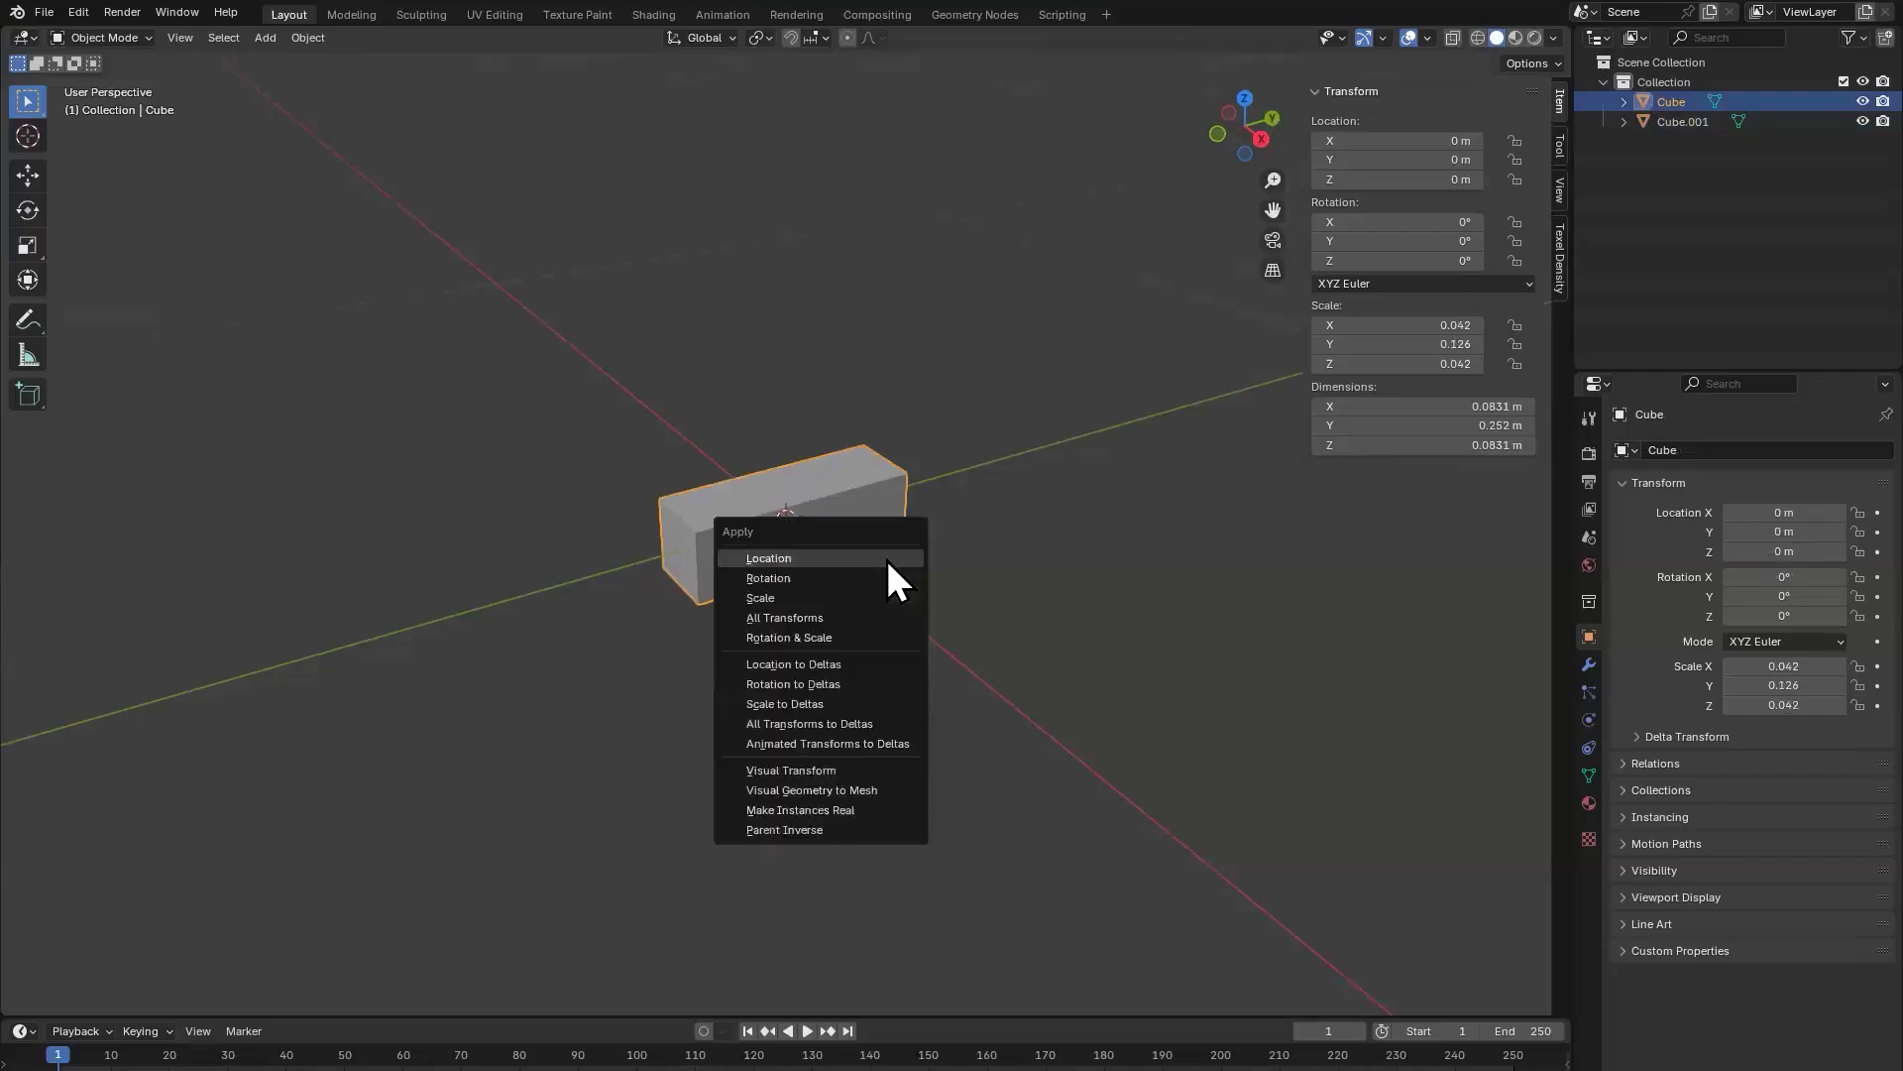
{"action": "left_click", "coordinate": [815, 583]}
{"action": "left_click", "coordinate": [859, 610]}
{"action": "left_click", "coordinate": [783, 565]}
{"action": "key", "text": "ctrl+a"}
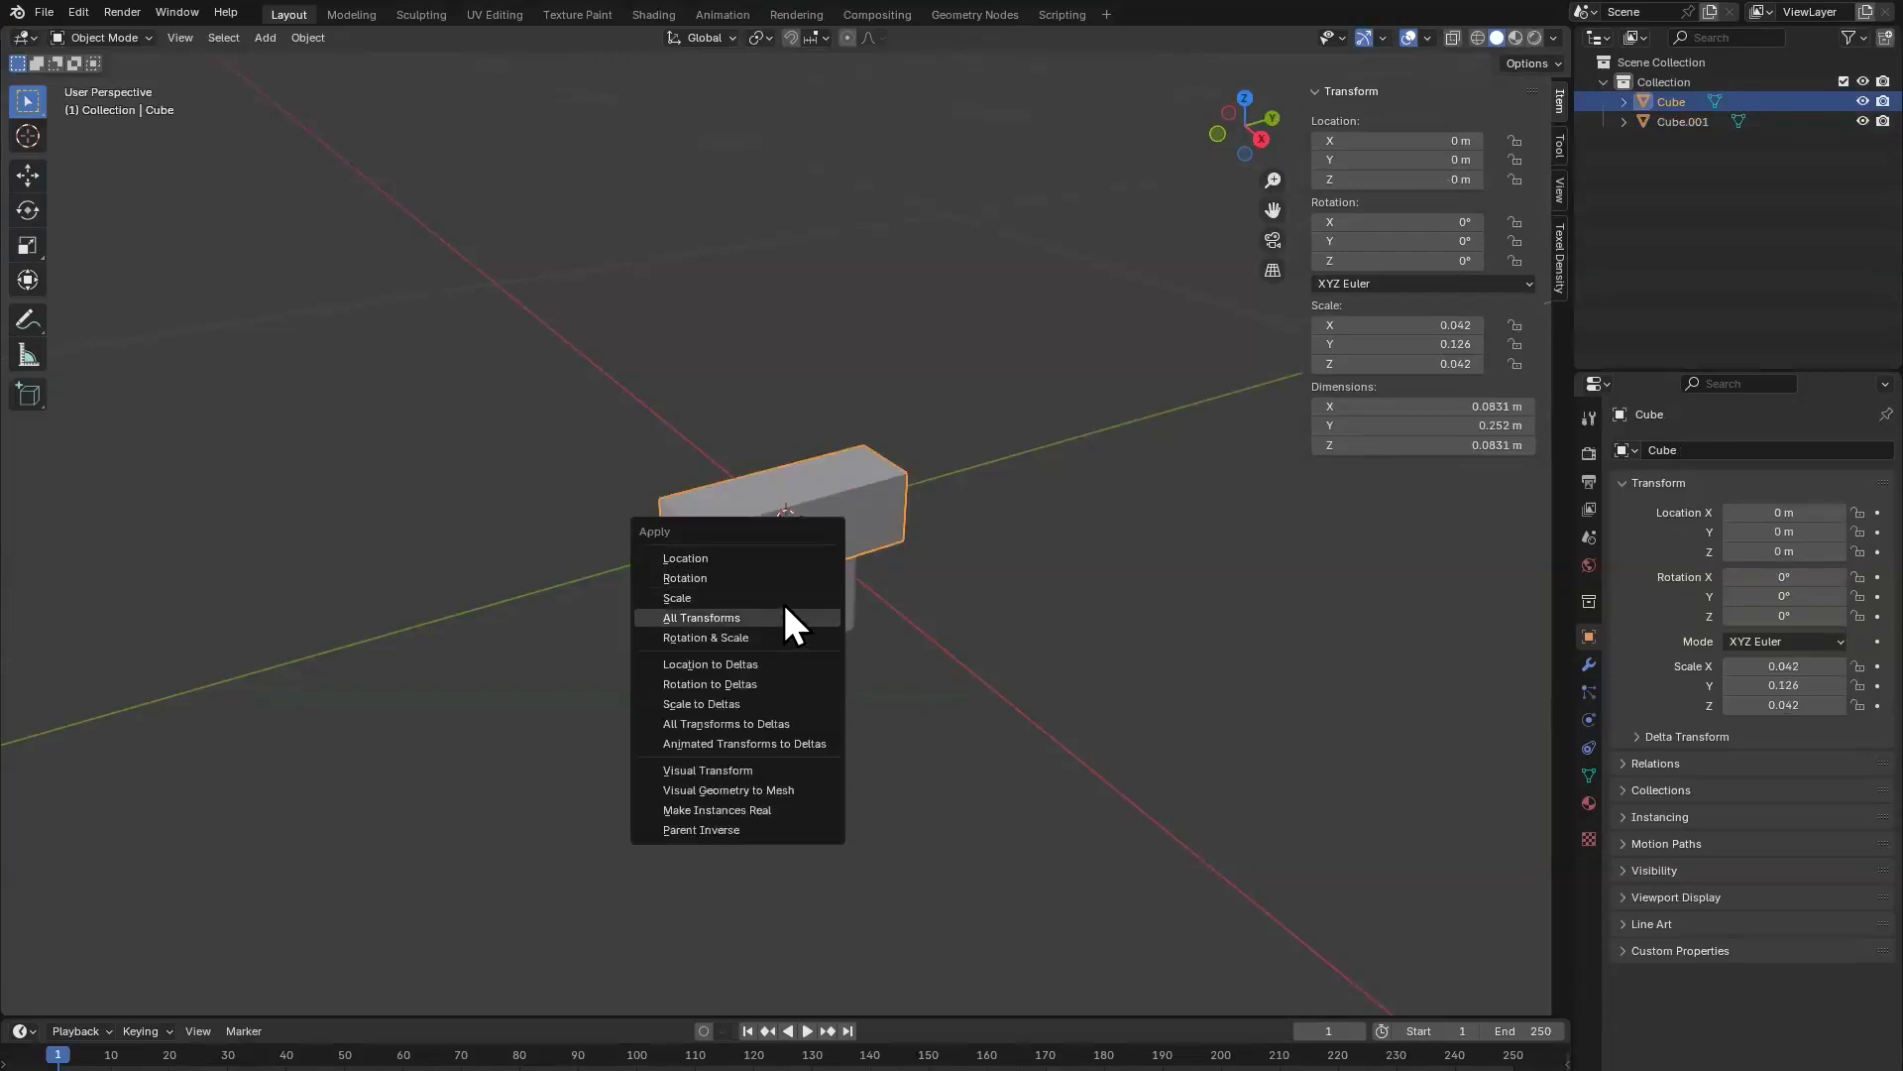
{"action": "left_click", "coordinate": [783, 616]}
Step: Apply the rotation and scale of the upright handle block
{"action": "left_click", "coordinate": [867, 621]}
{"action": "key", "text": "ctrl+a"}
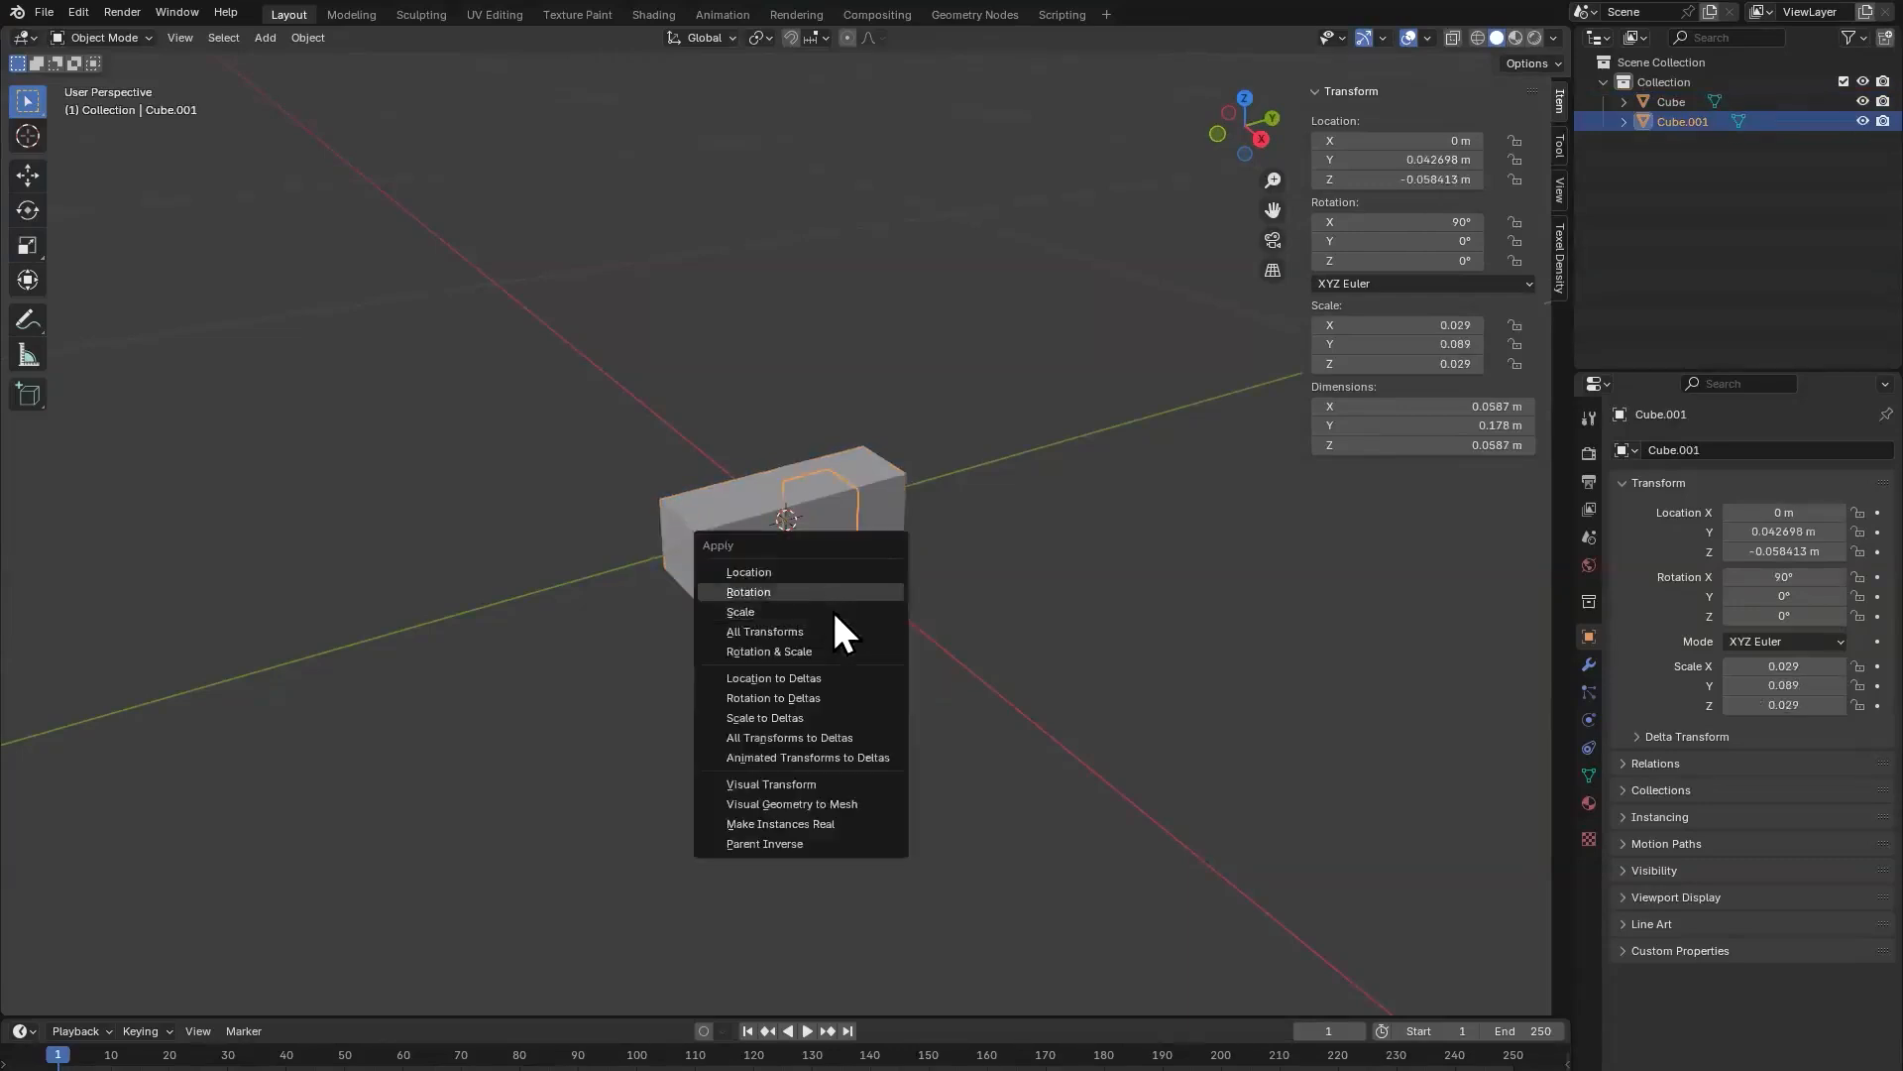
{"action": "left_click", "coordinate": [826, 592]}
{"action": "key", "text": "ctrl+a"}
{"action": "left_click", "coordinate": [807, 637]}
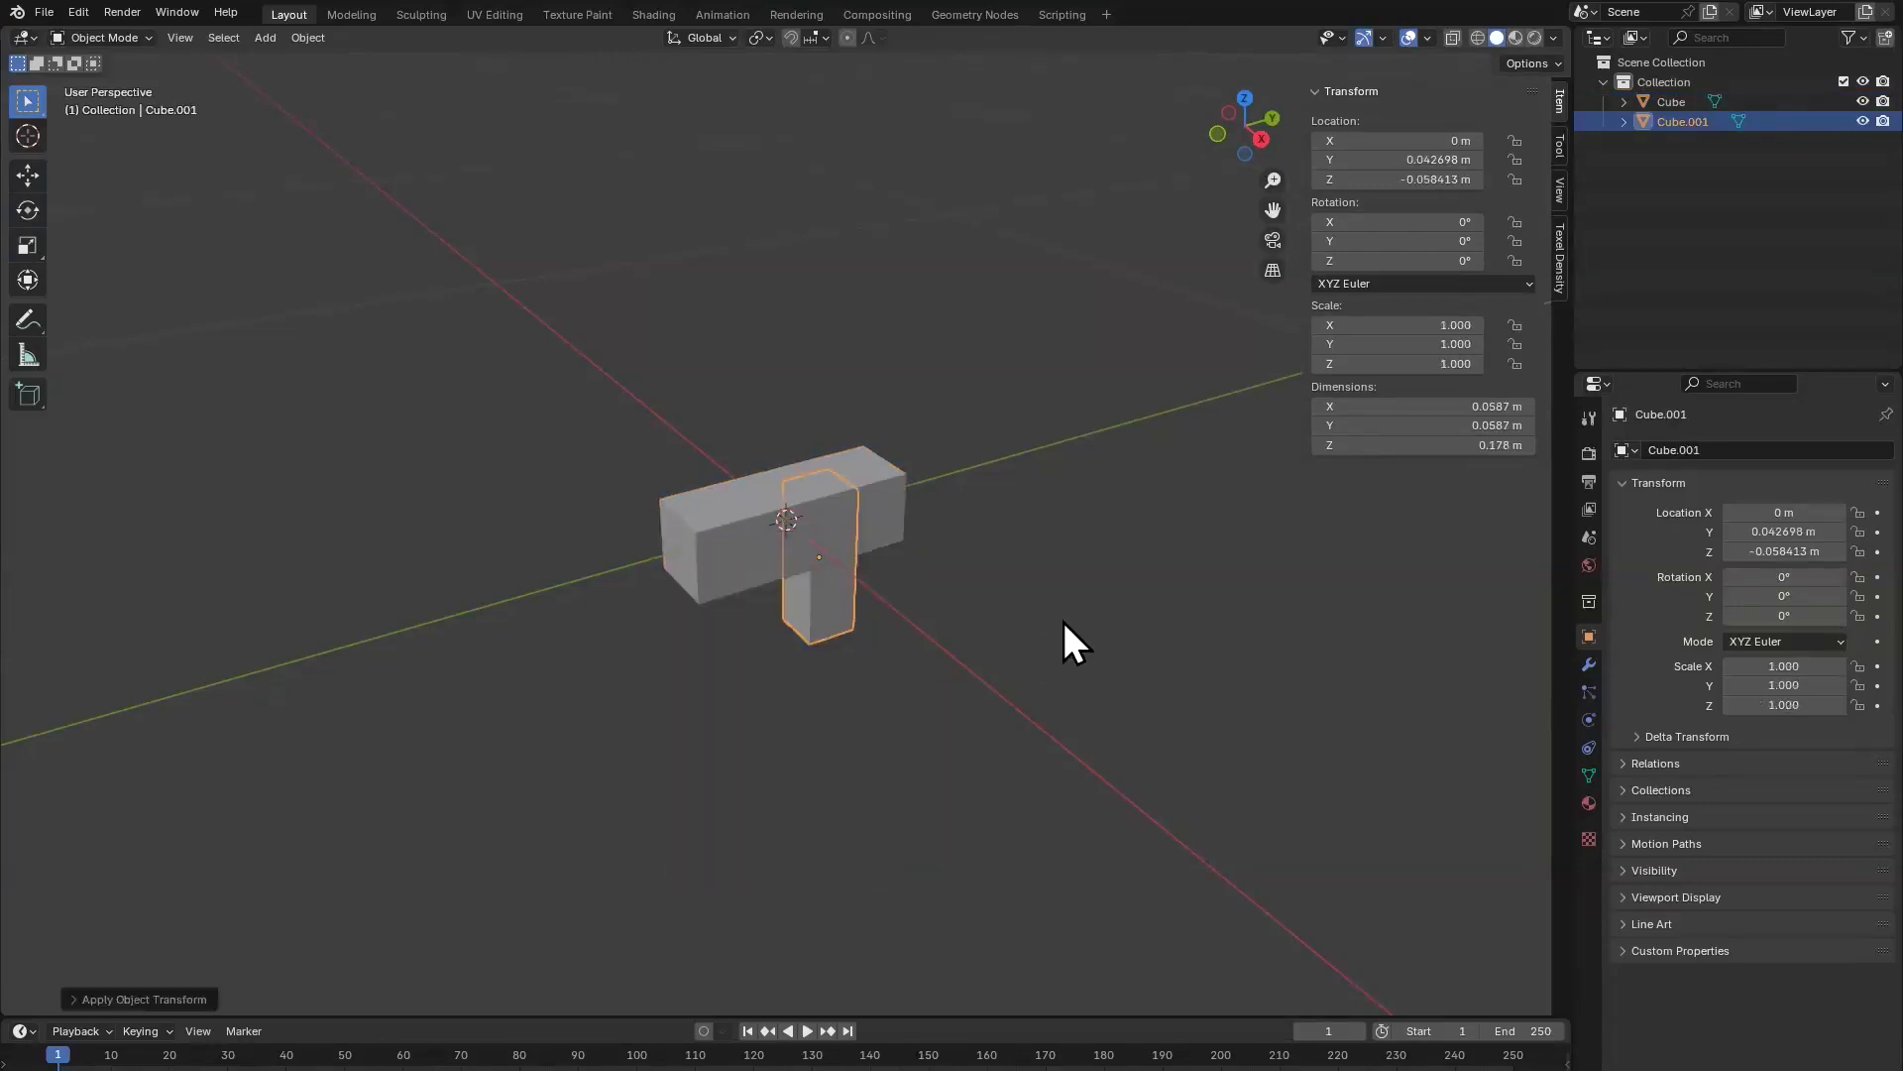
Step: Select both blocks and start an FBX export into the ToolsWorkshop folder
{"action": "left_click", "coordinate": [1063, 621]}
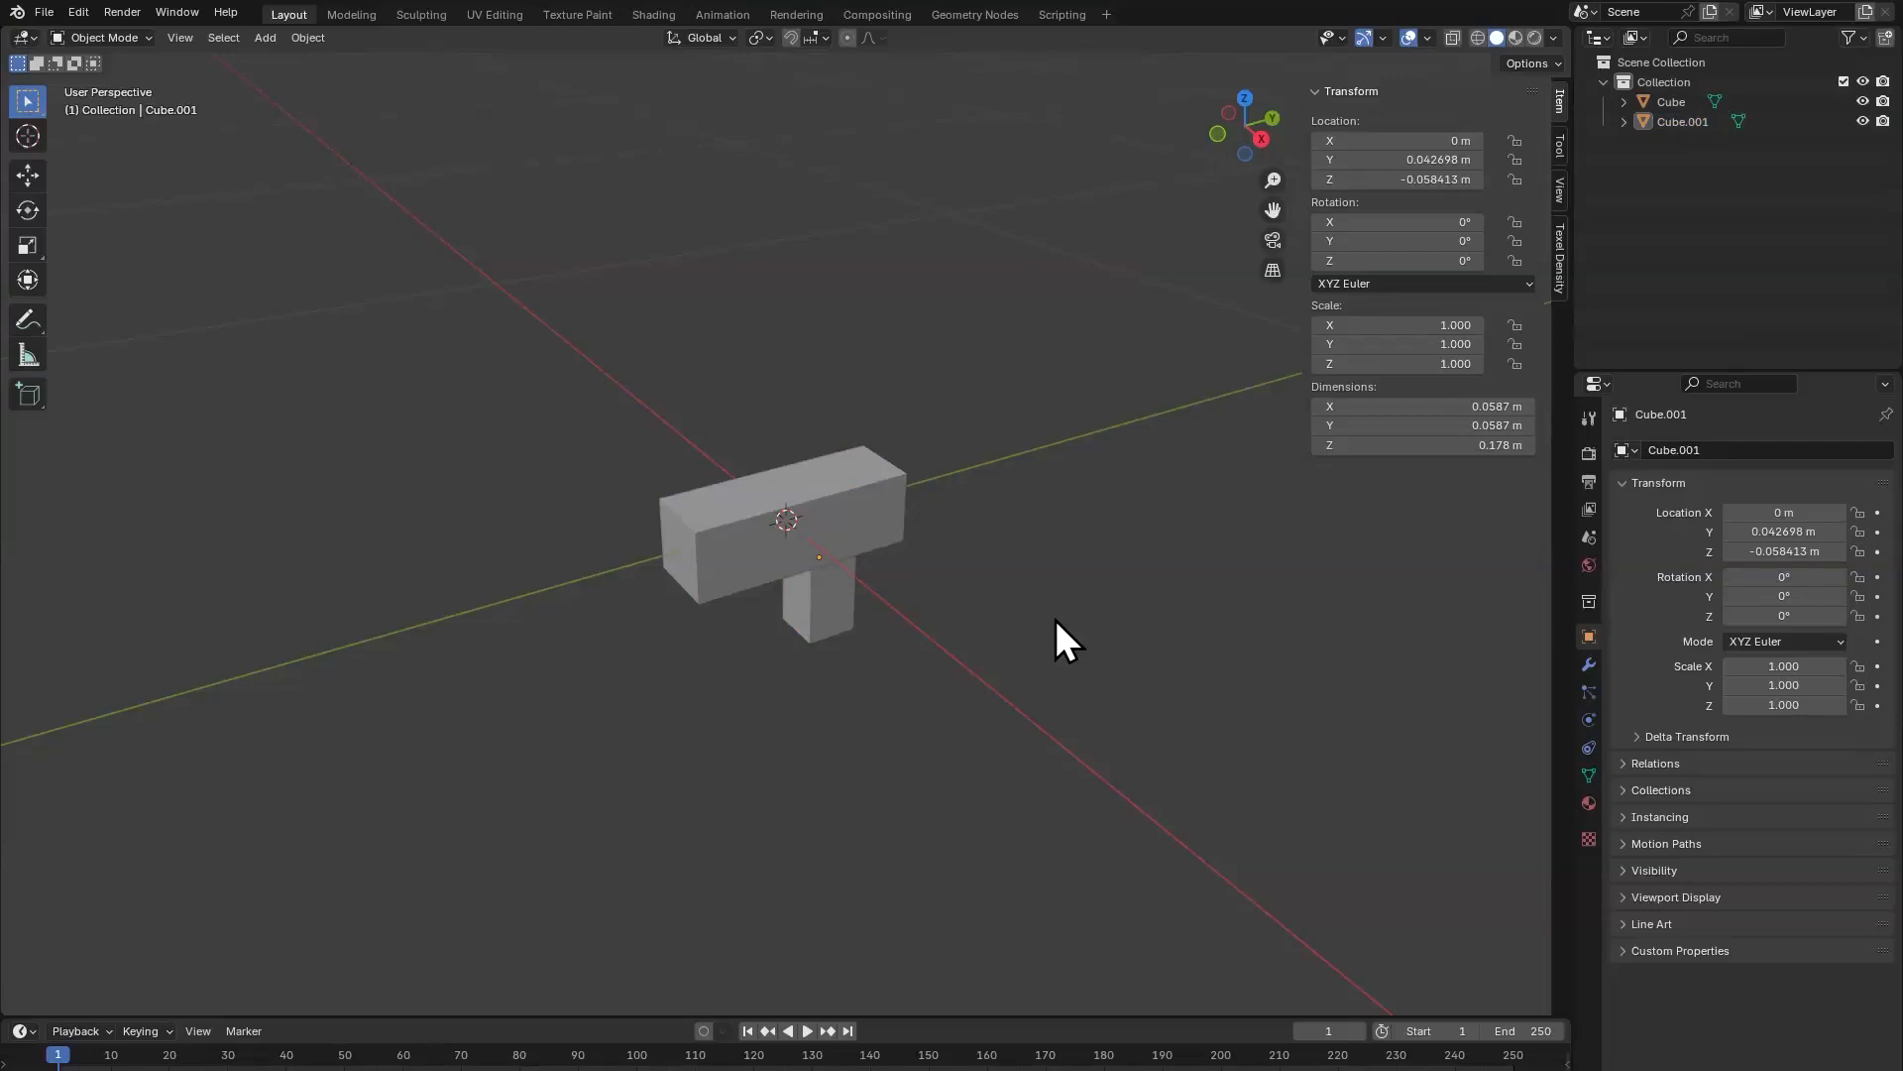
{"action": "key", "text": "a"}
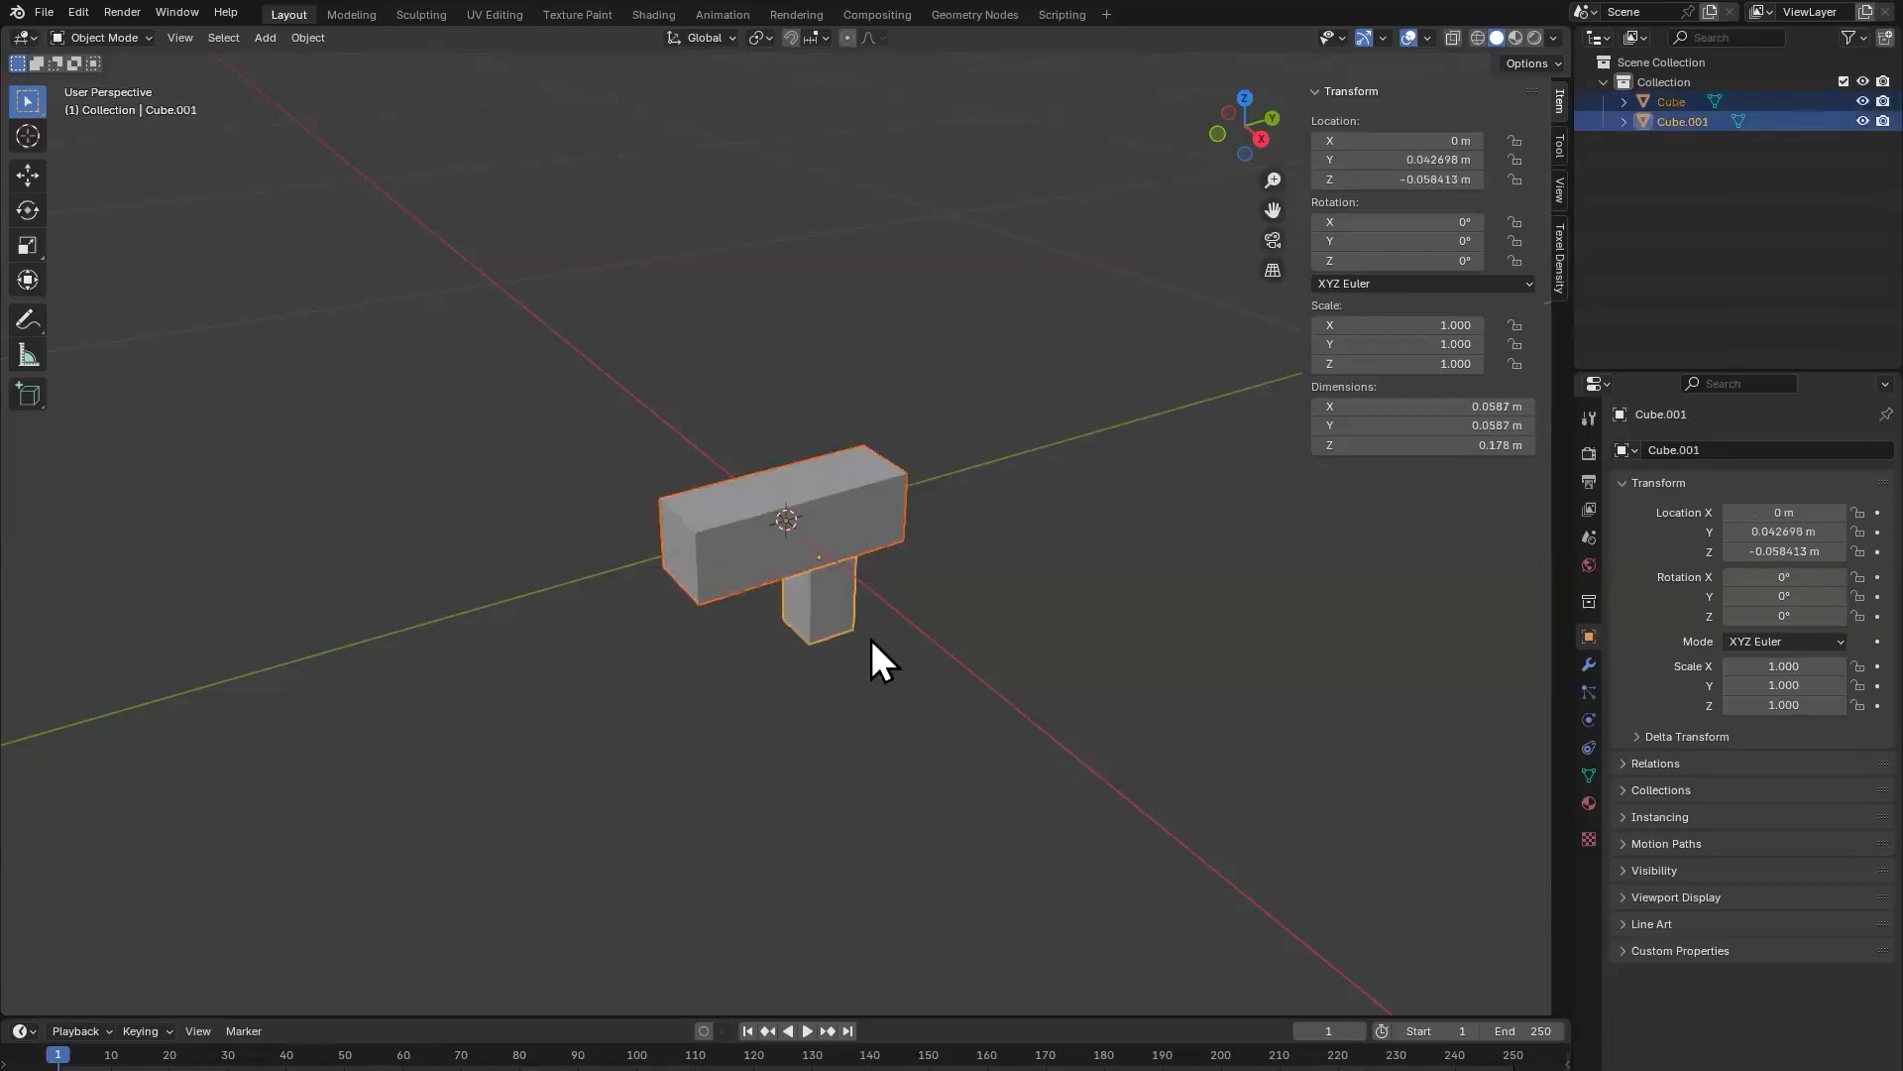
{"action": "left_click", "coordinate": [43, 12]}
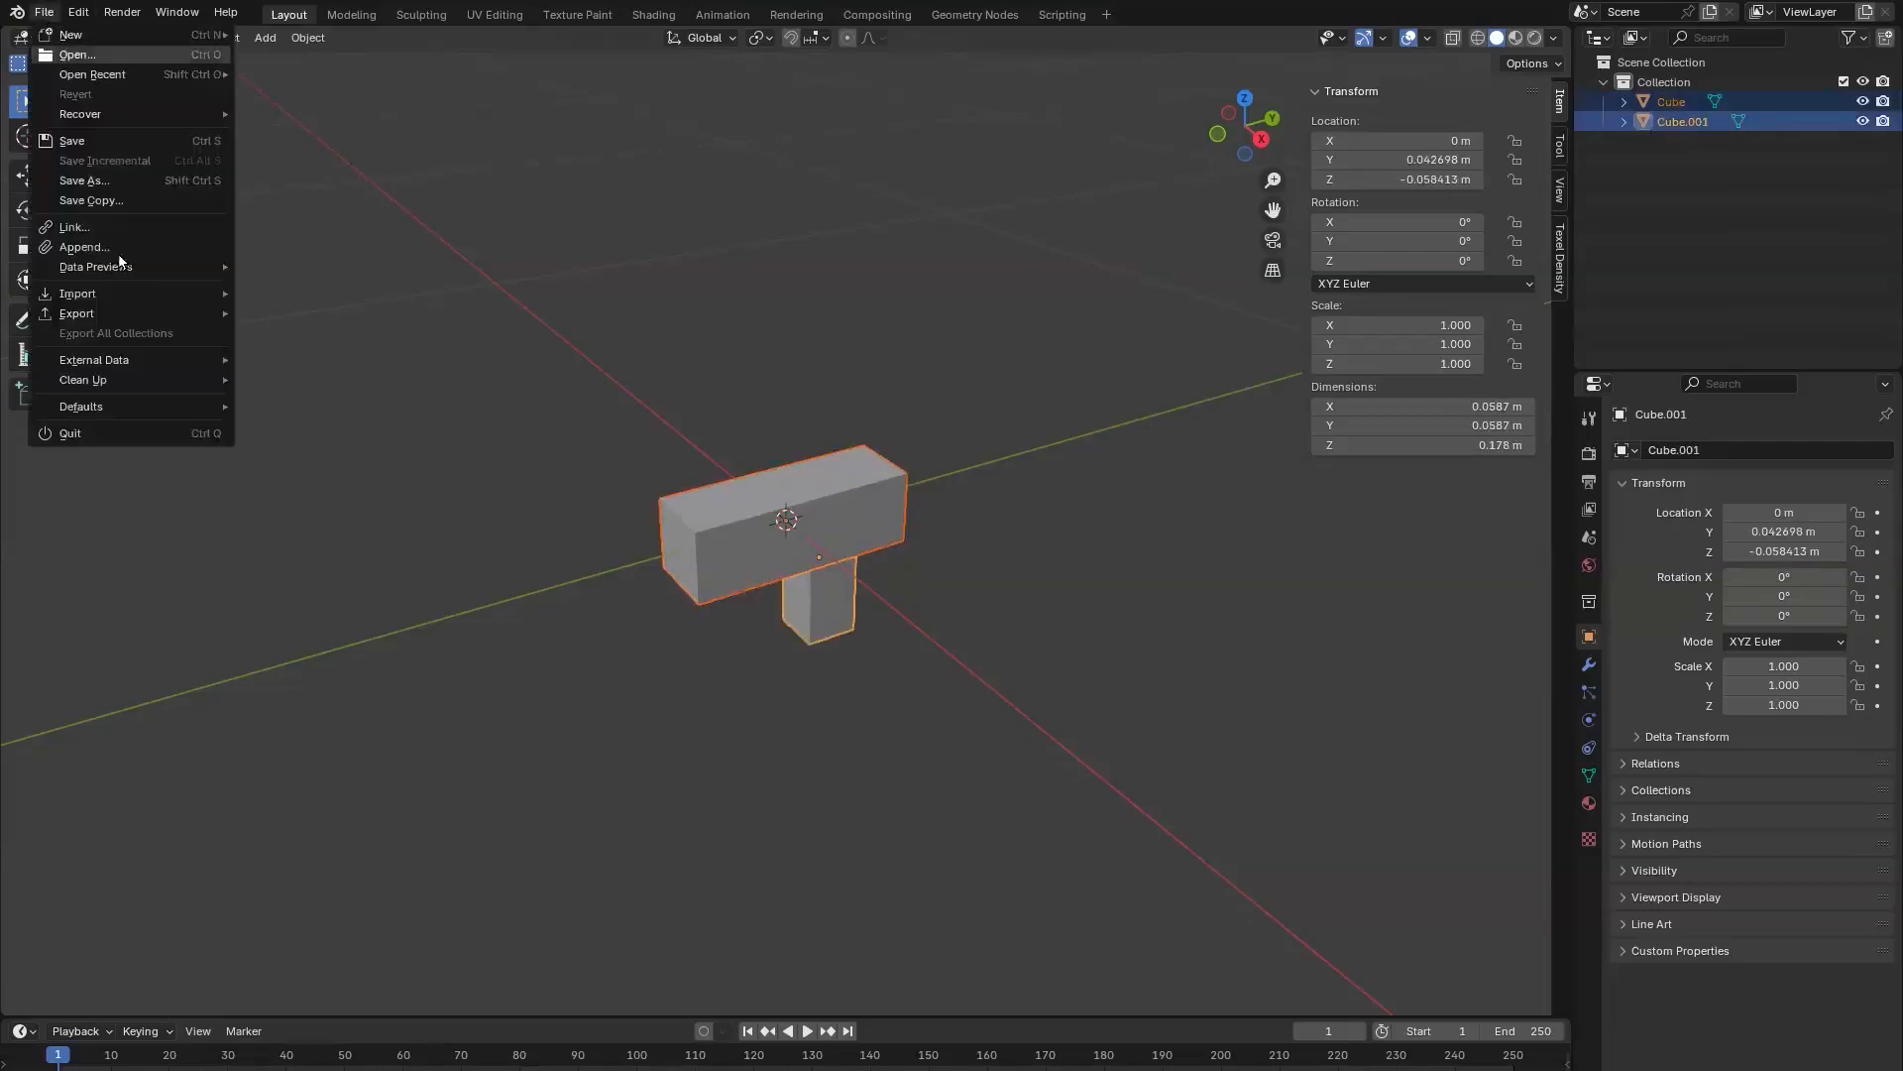
{"action": "mouse_move", "coordinate": [127, 312]}
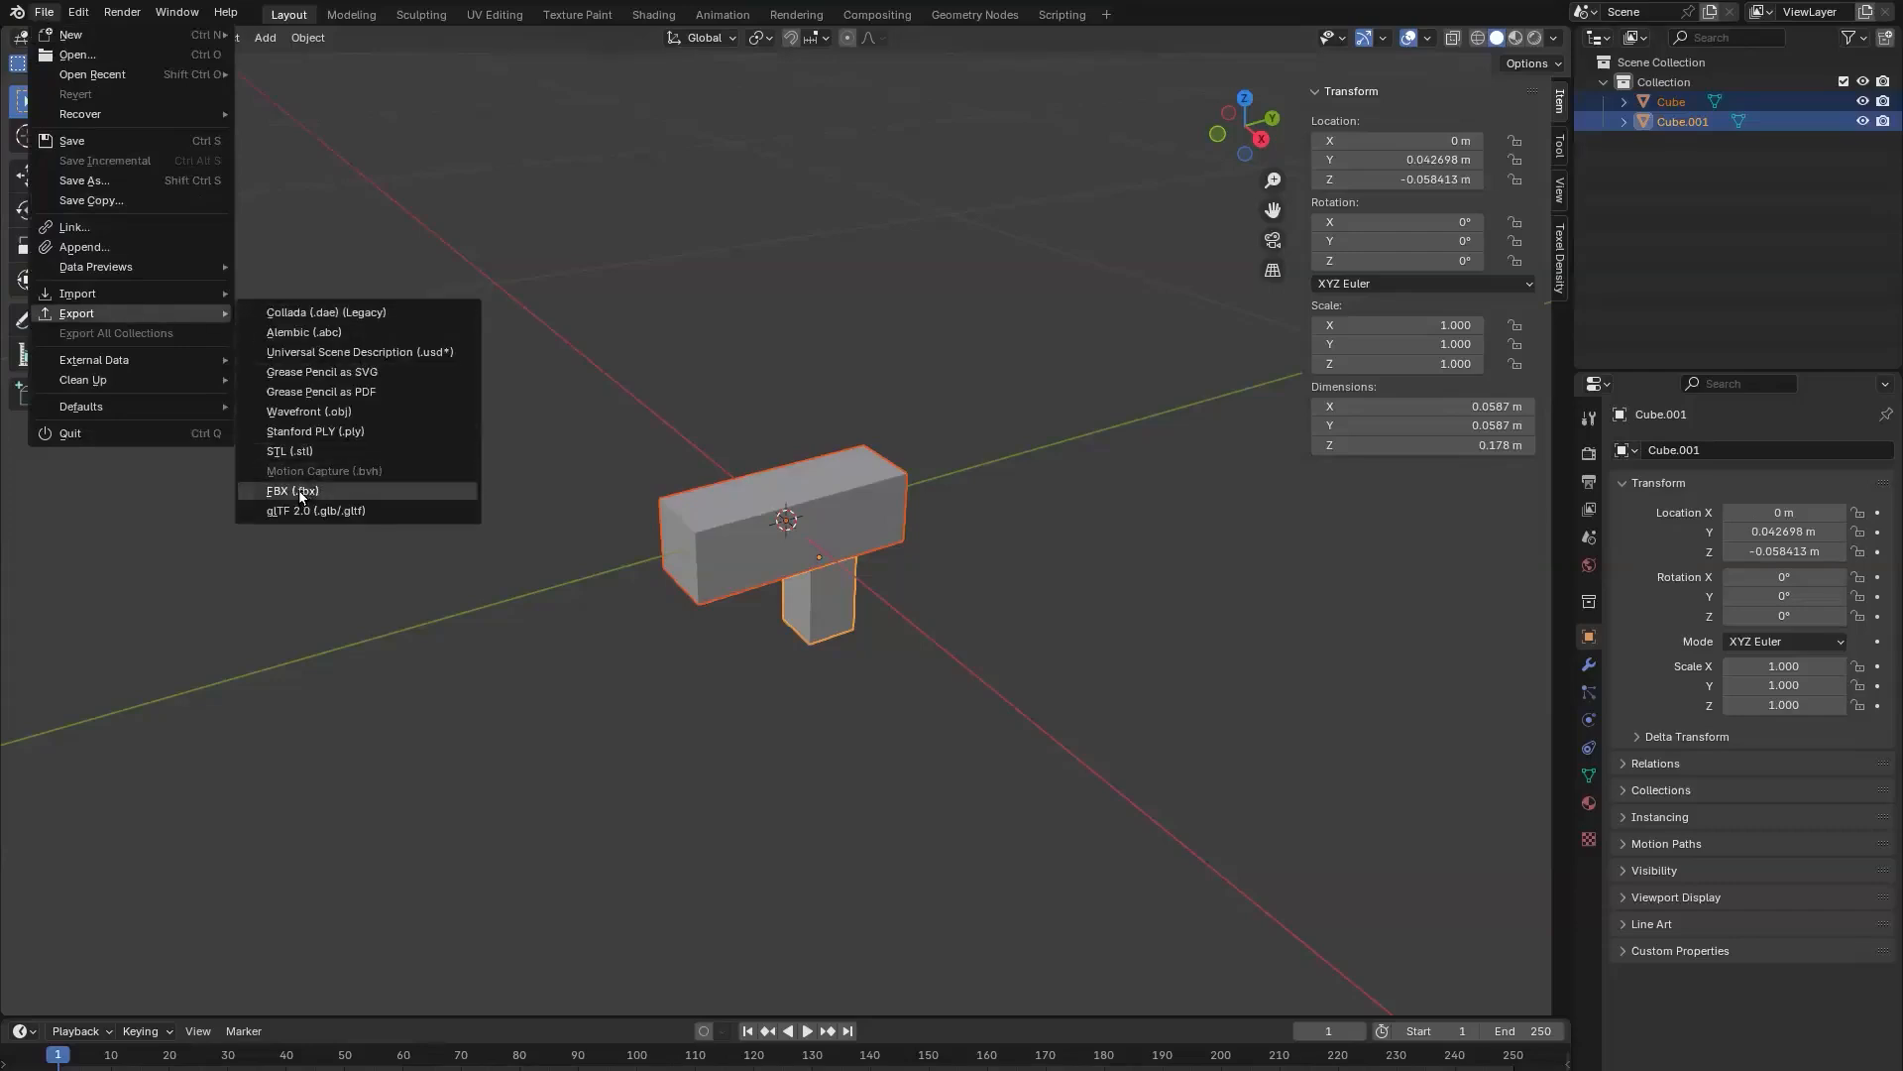
{"action": "left_click", "coordinate": [301, 493]}
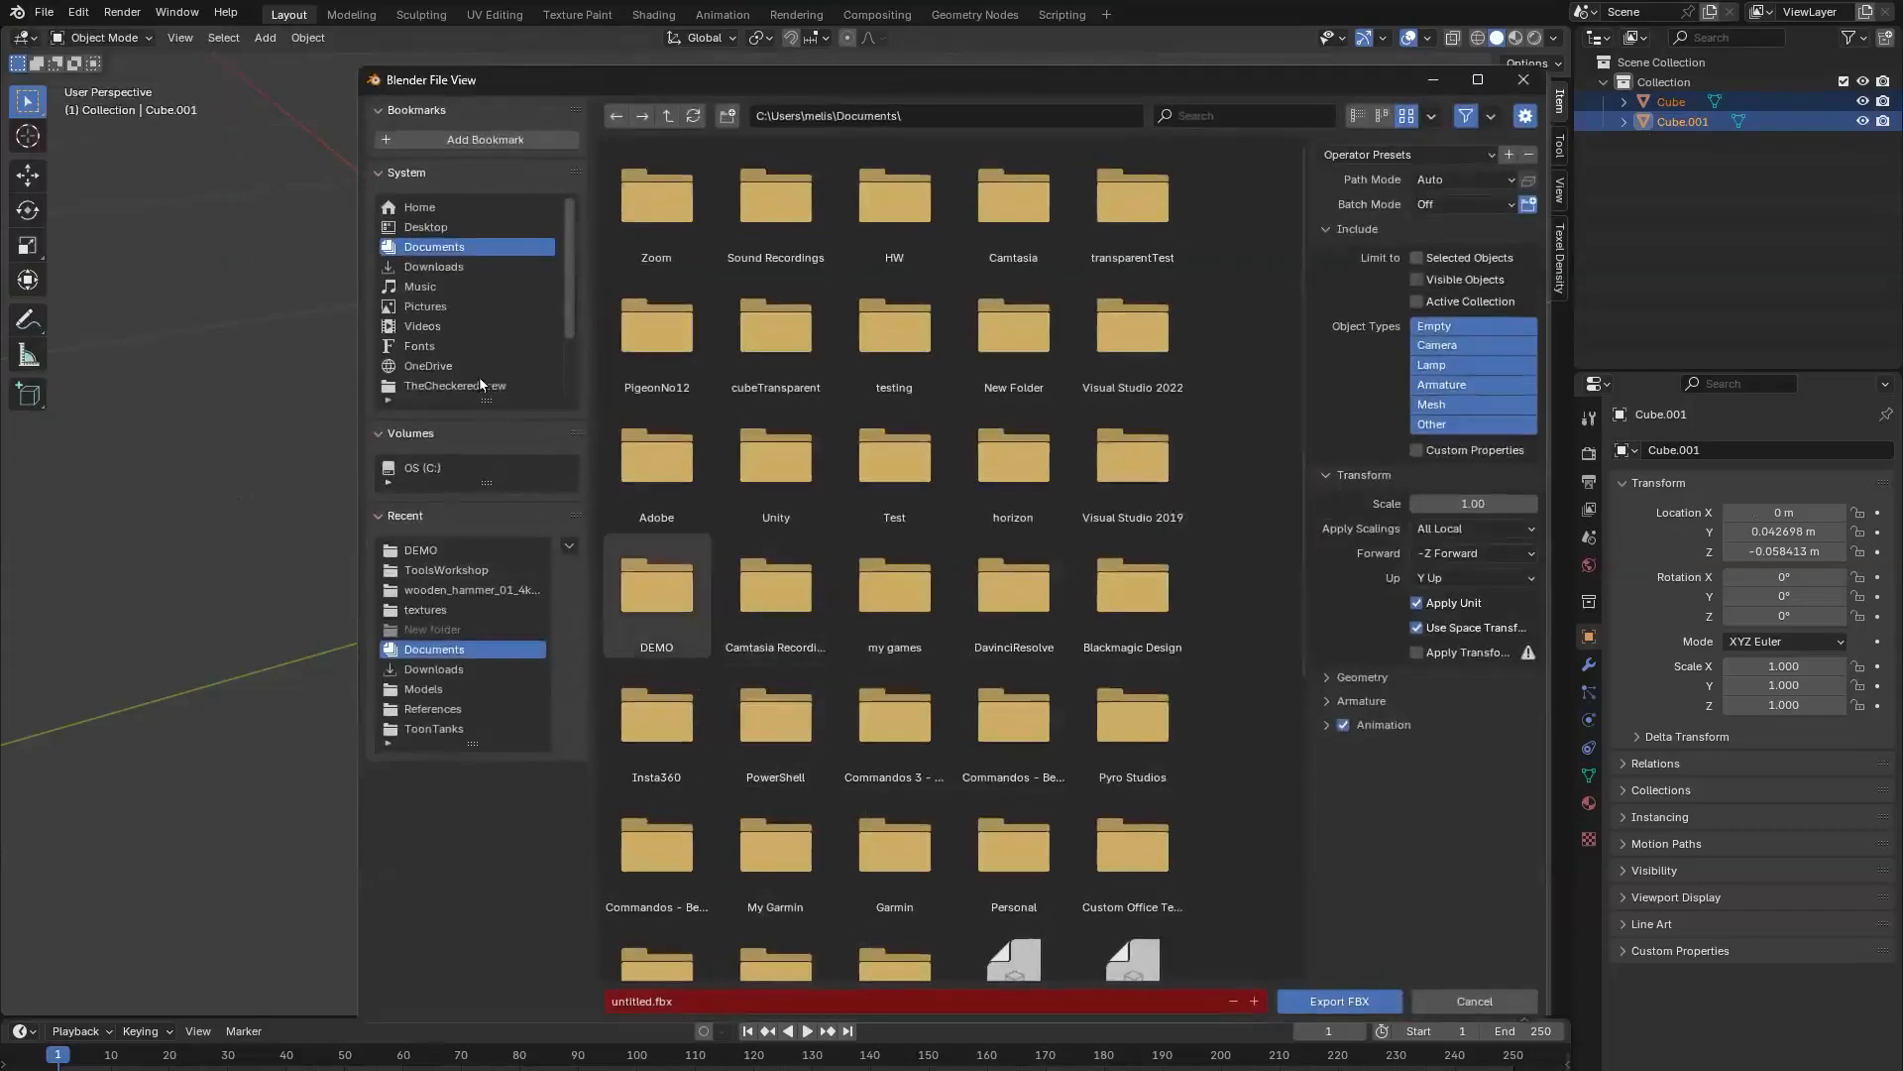
{"action": "scroll", "coordinate": [494, 363], "scroll_direction": "down", "scroll_amount": 2}
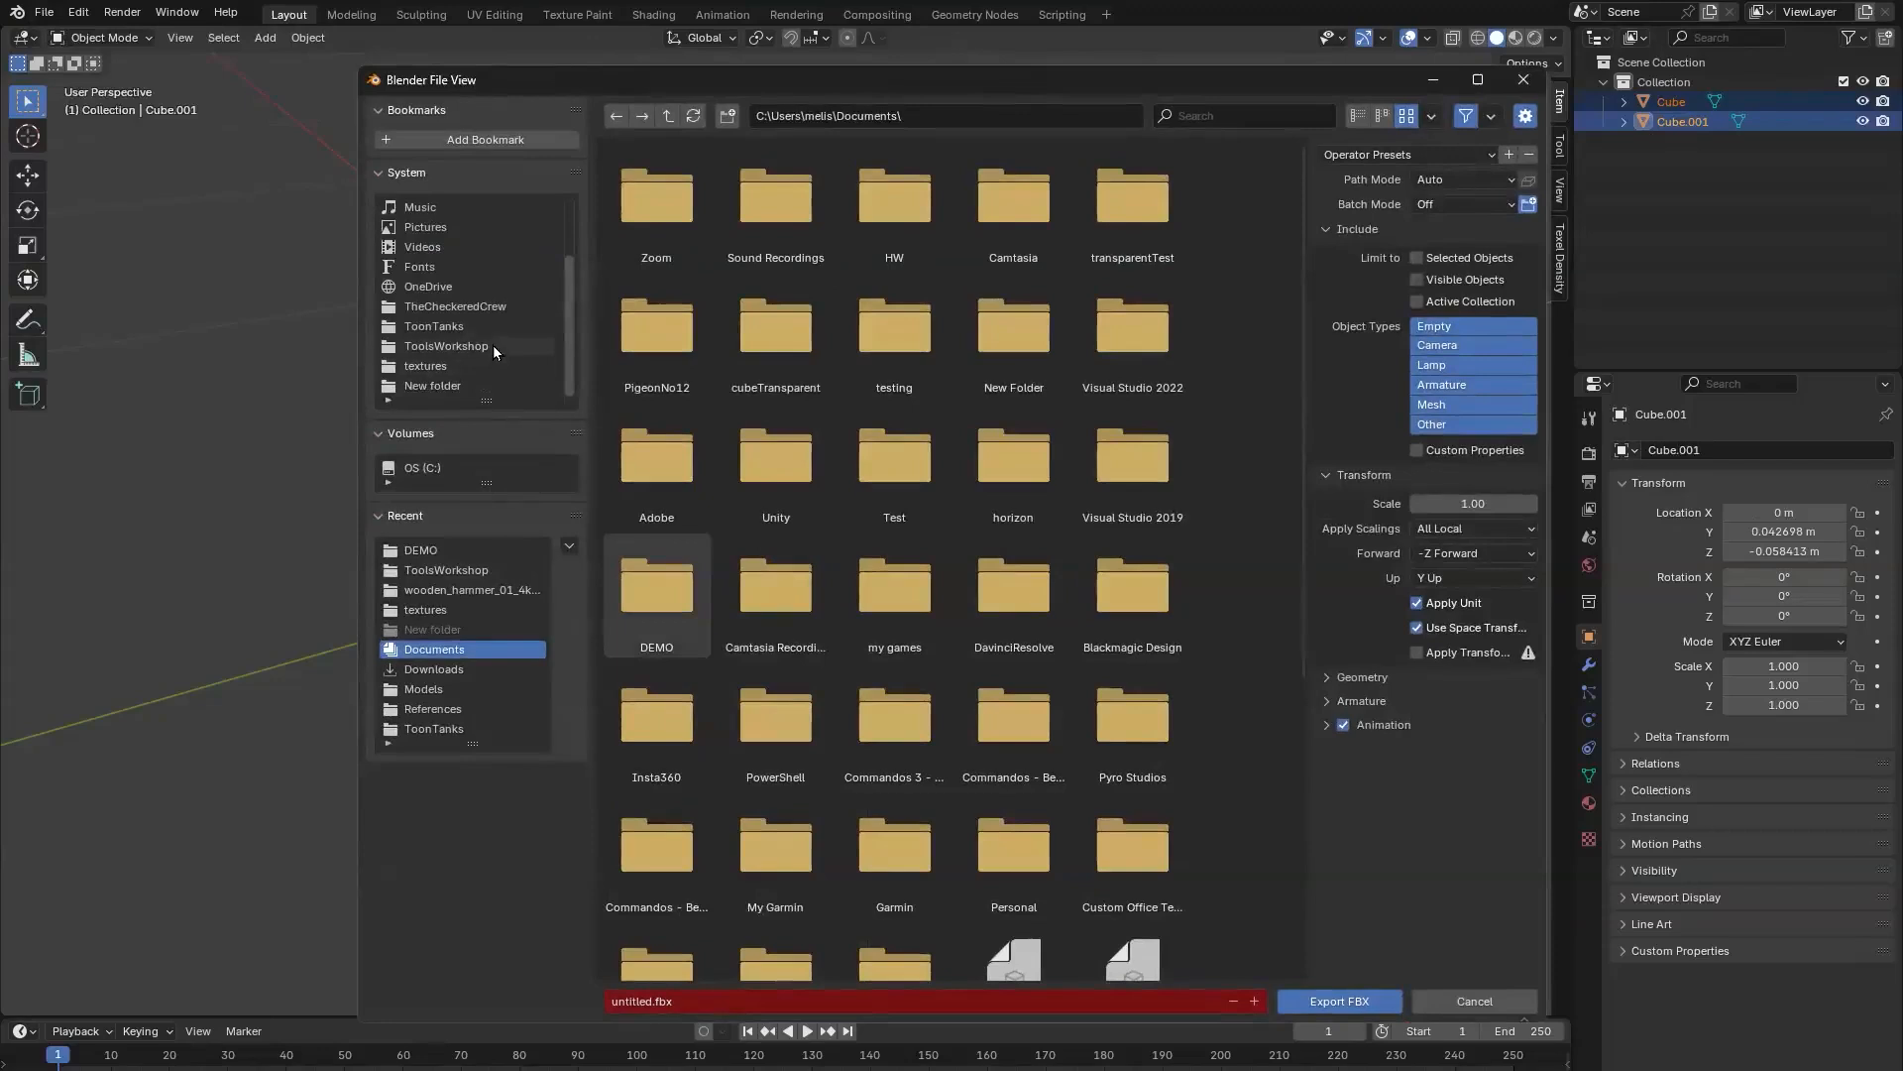
{"action": "left_click", "coordinate": [492, 345]}
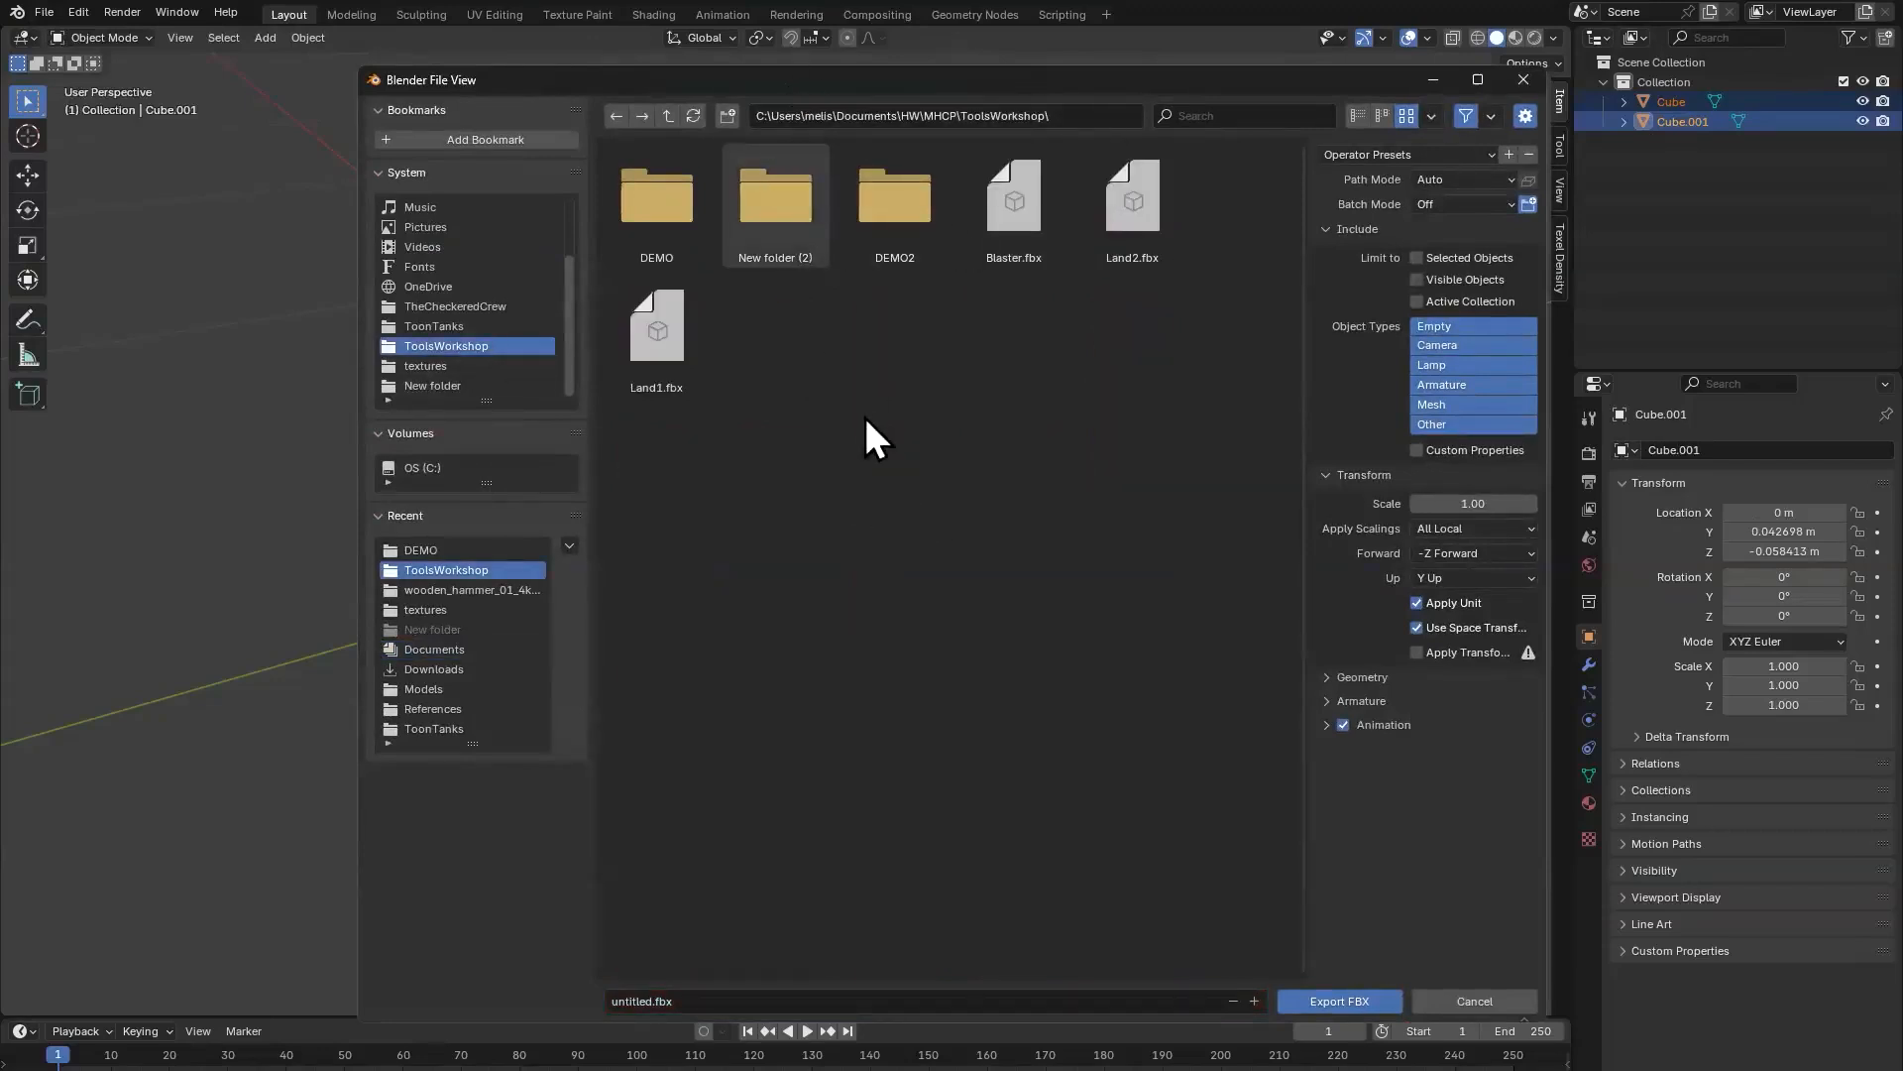
Step: Load the HWSelected export preset, name the file NewWeapon and export the FBX
{"action": "left_click", "coordinate": [1394, 157]}
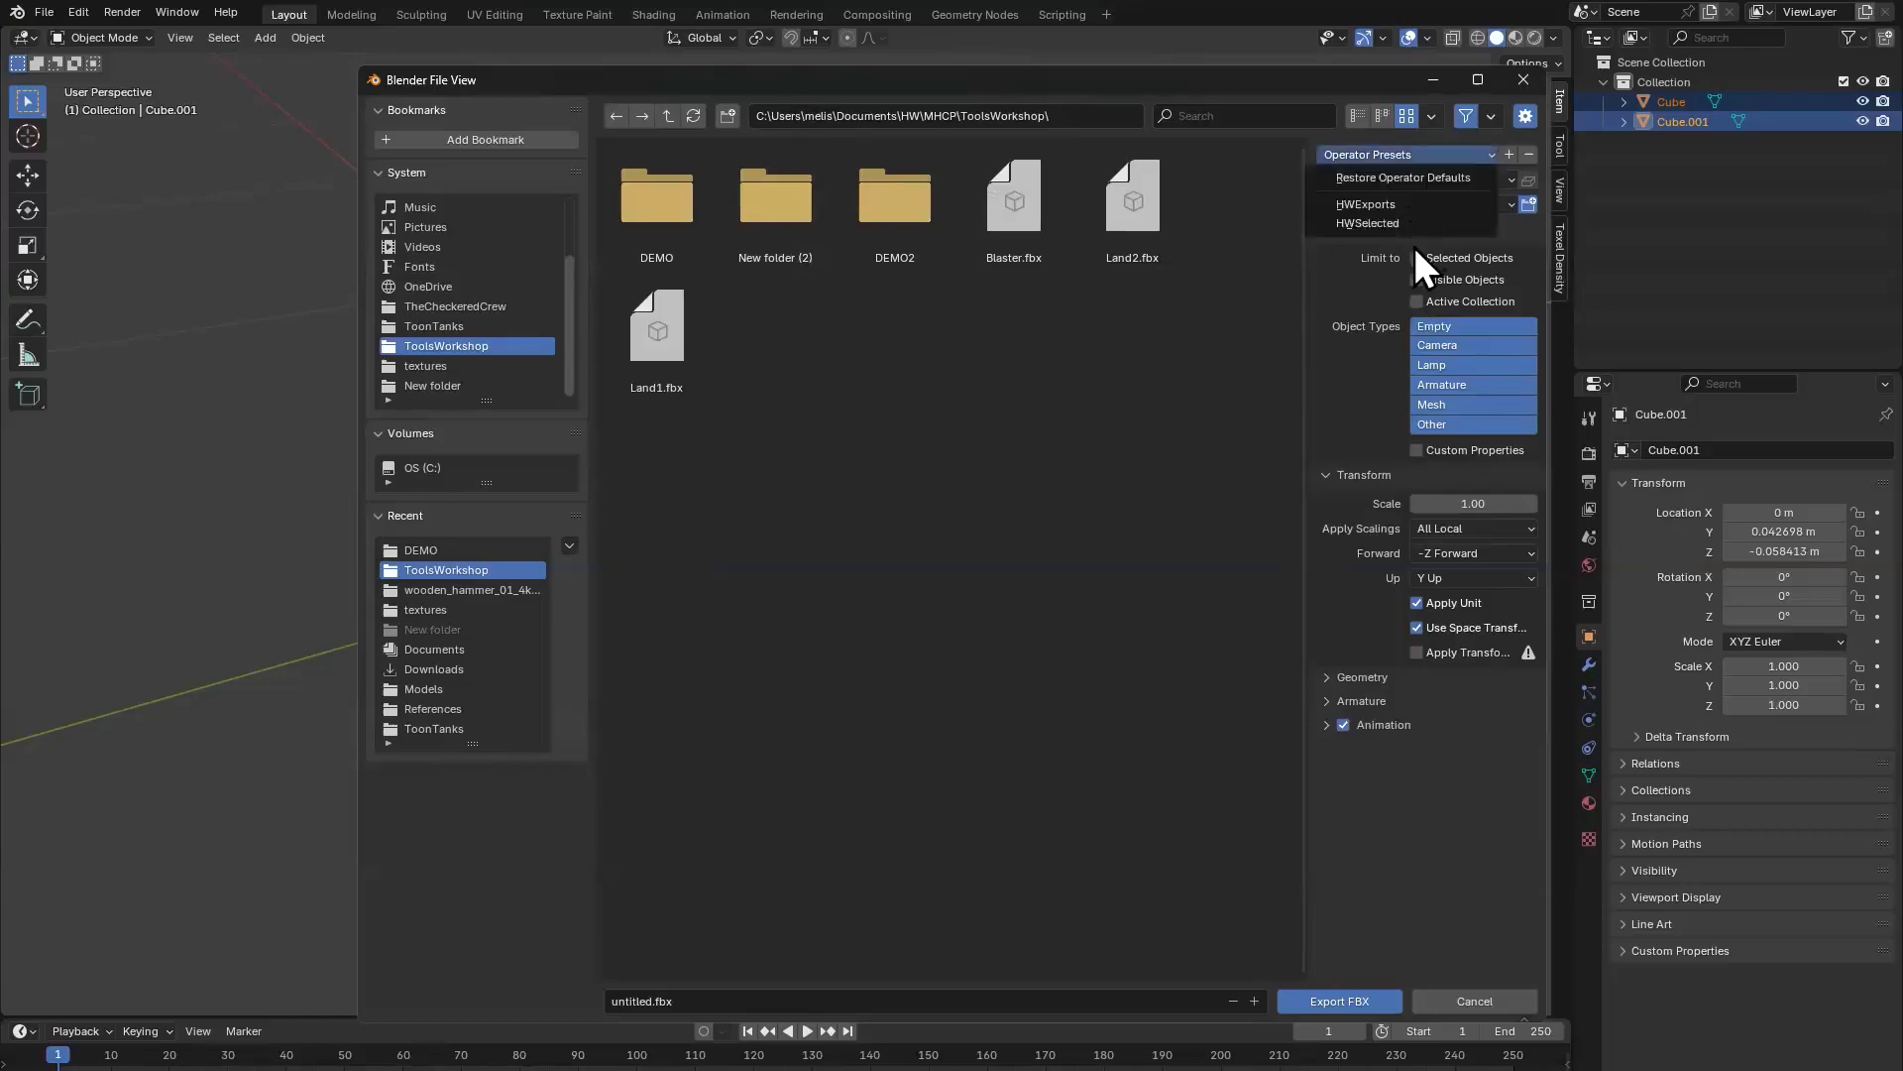
{"action": "left_click", "coordinate": [1405, 232]}
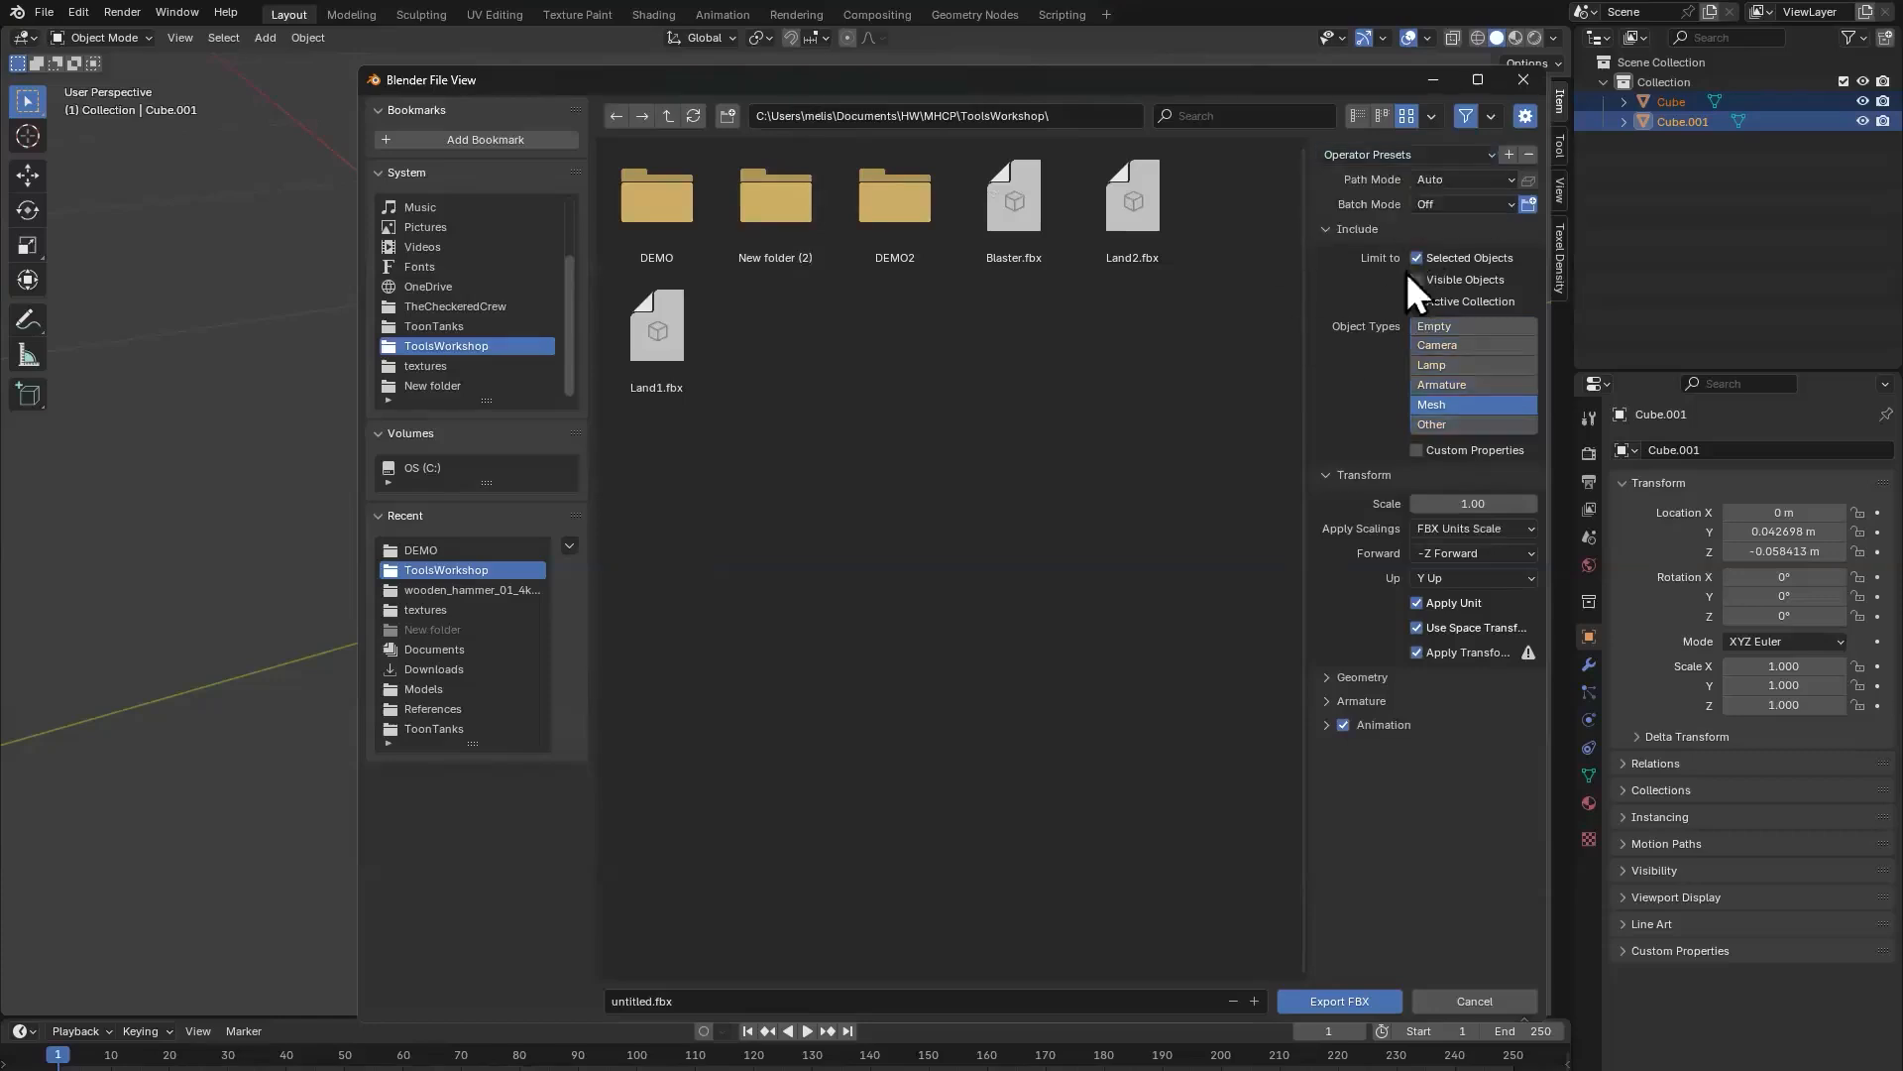
{"action": "left_click", "coordinate": [727, 996]}
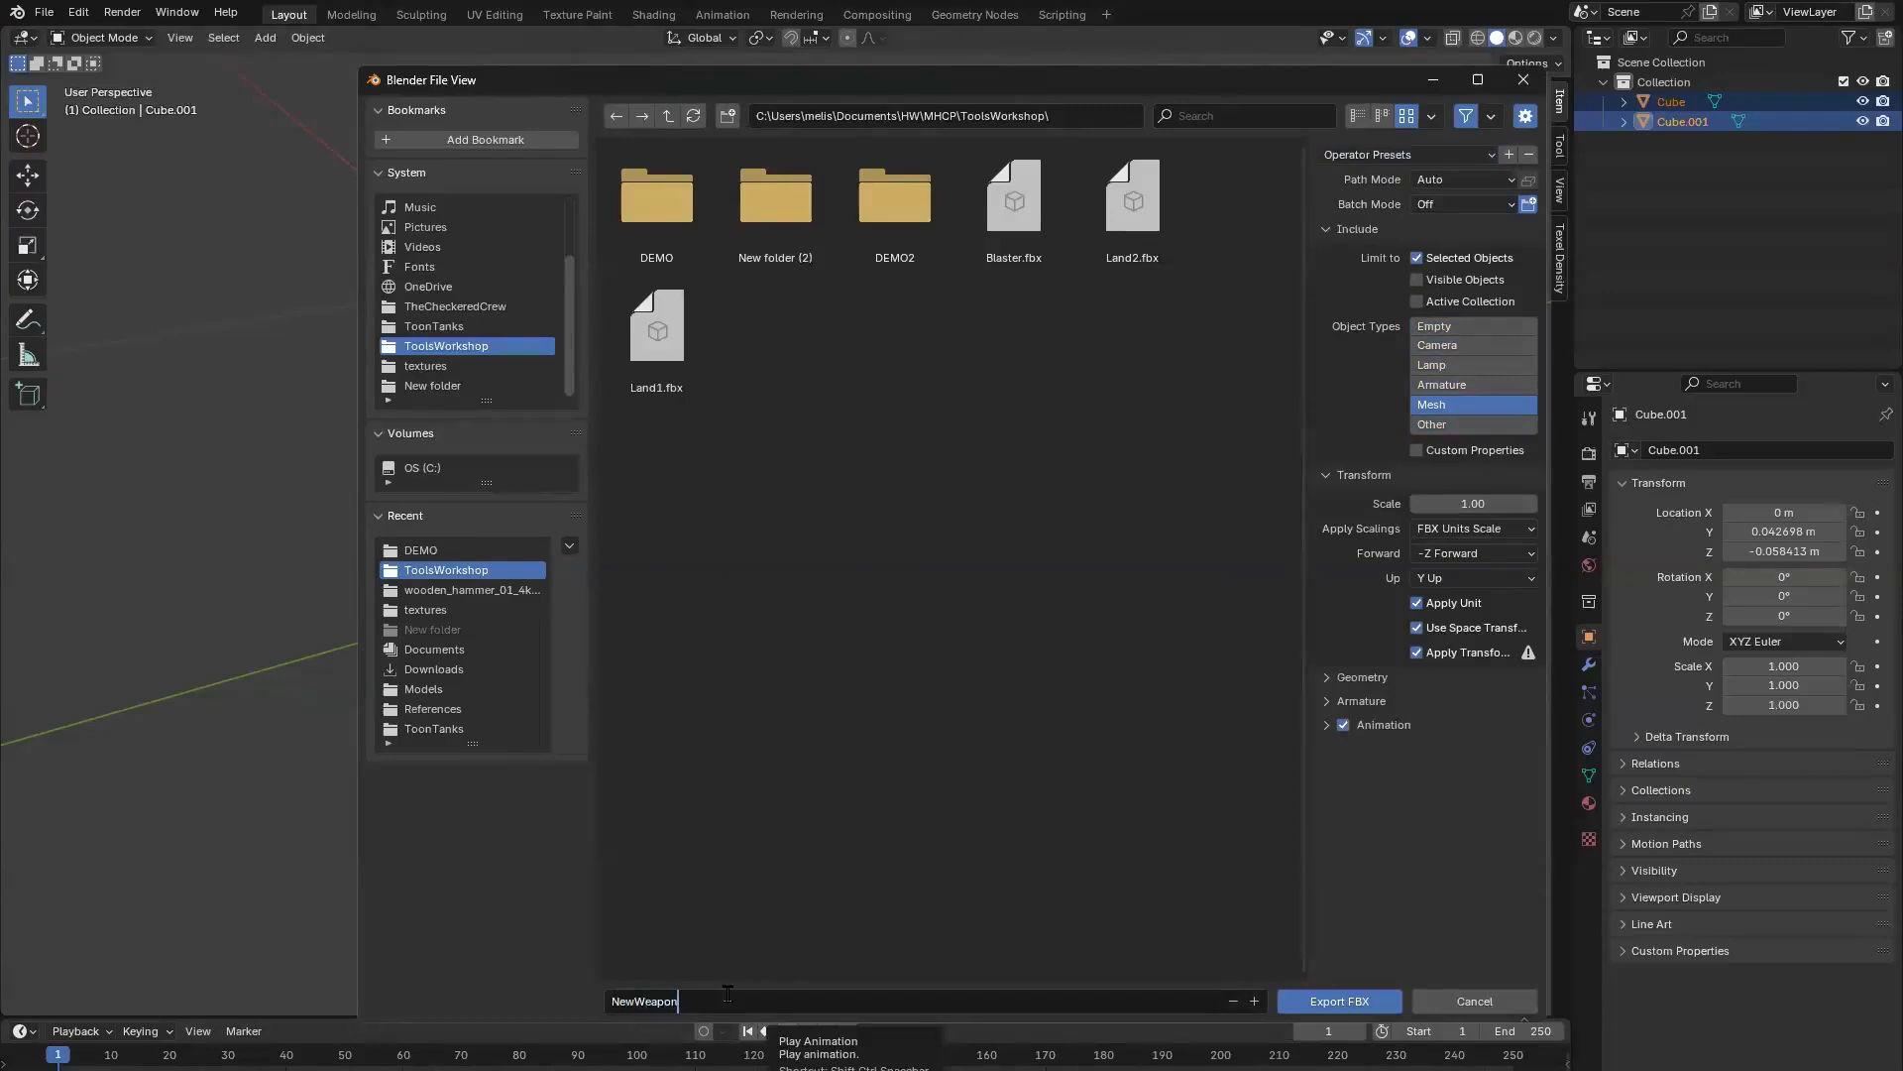
{"action": "left_click", "coordinate": [1340, 1003]}
{"action": "left_click", "coordinate": [1340, 1003]}
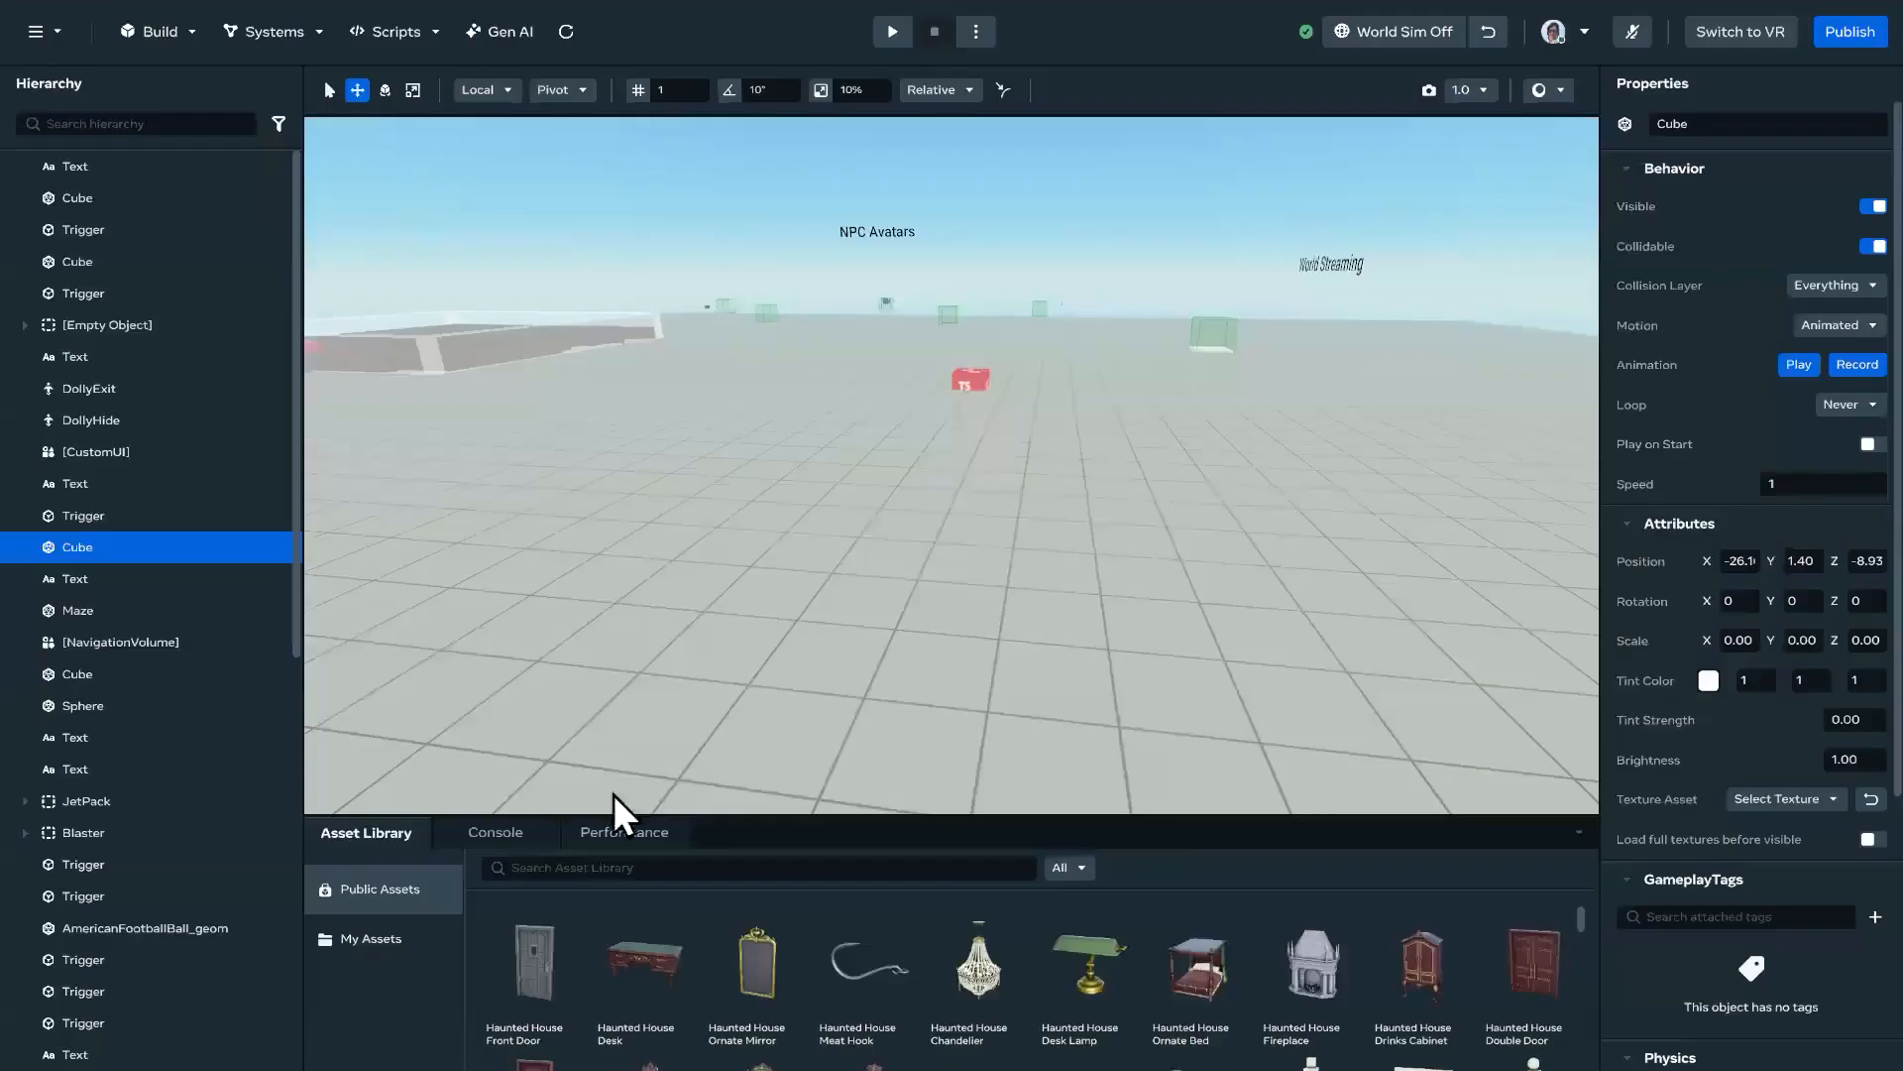
Step: Switch to the Horizon desktop editor and start a new 3D model import in My Assets
{"action": "left_click", "coordinate": [505, 837]}
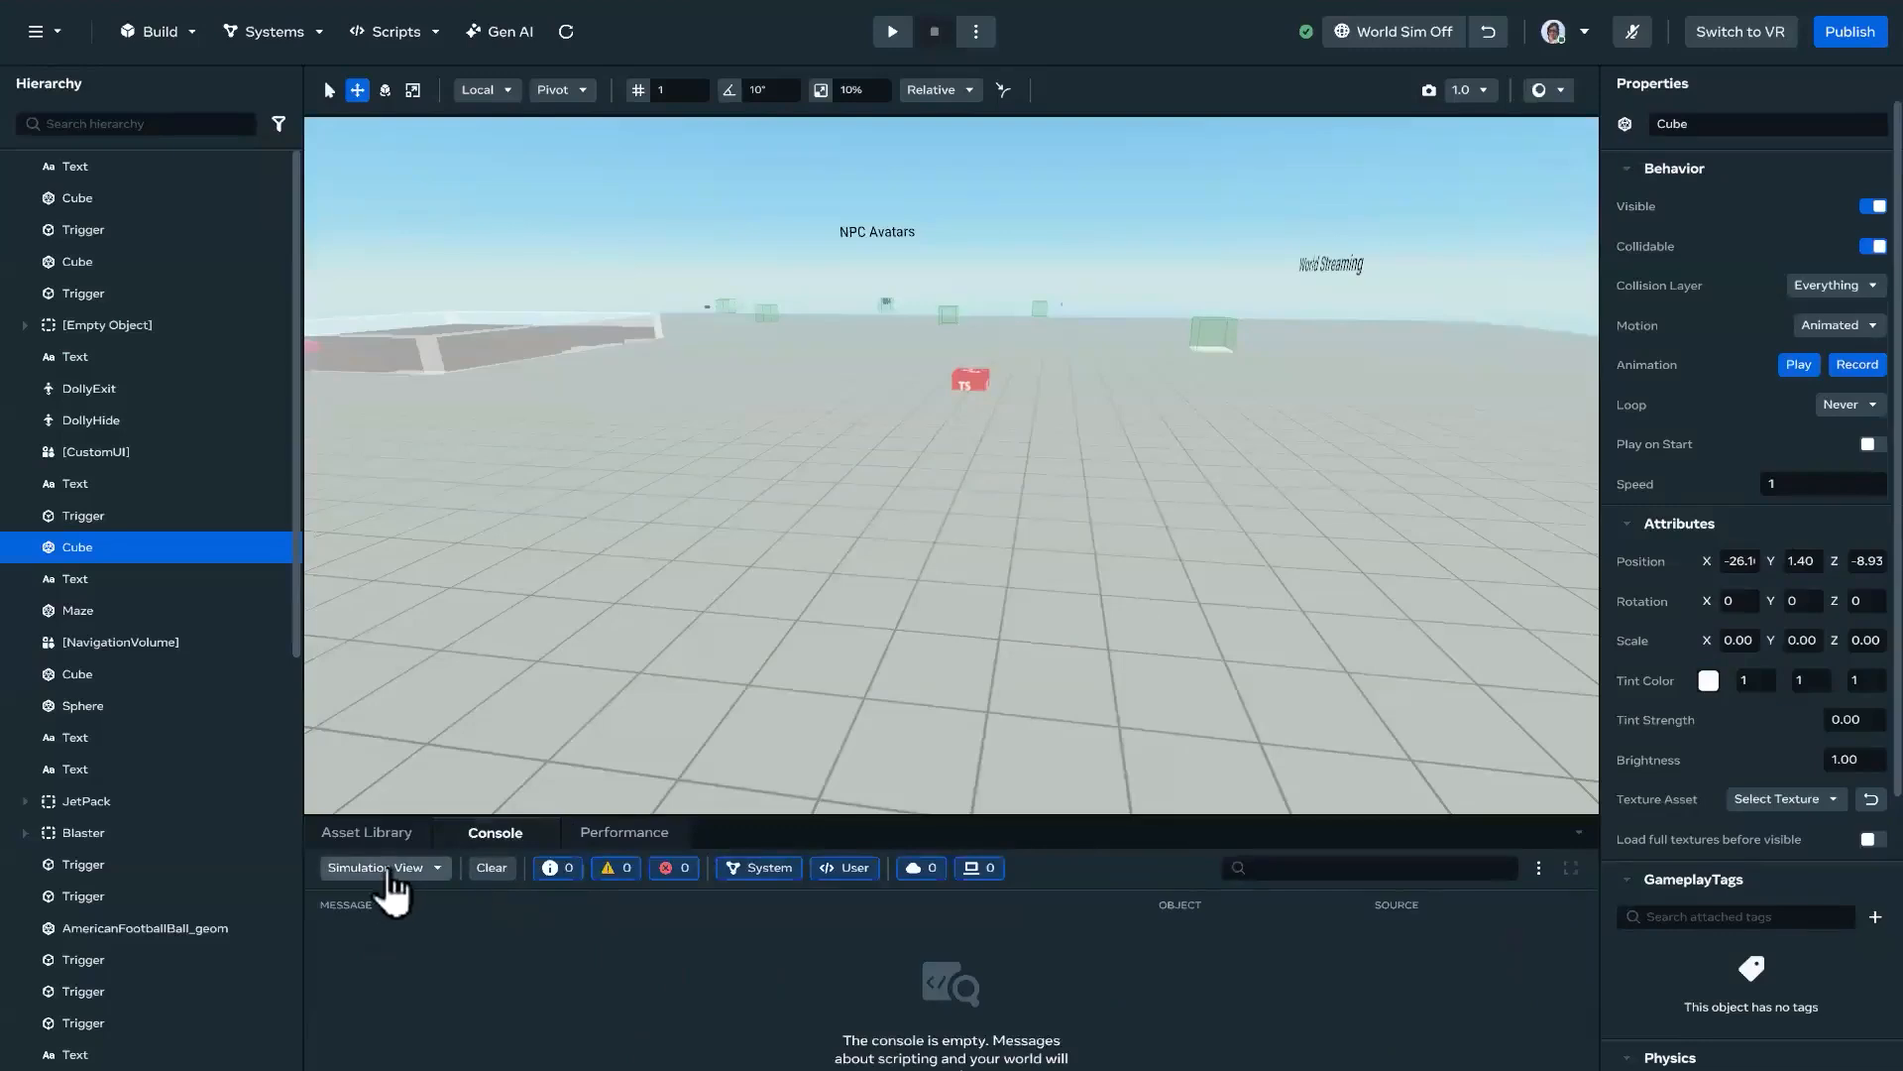
{"action": "left_click", "coordinate": [359, 835]}
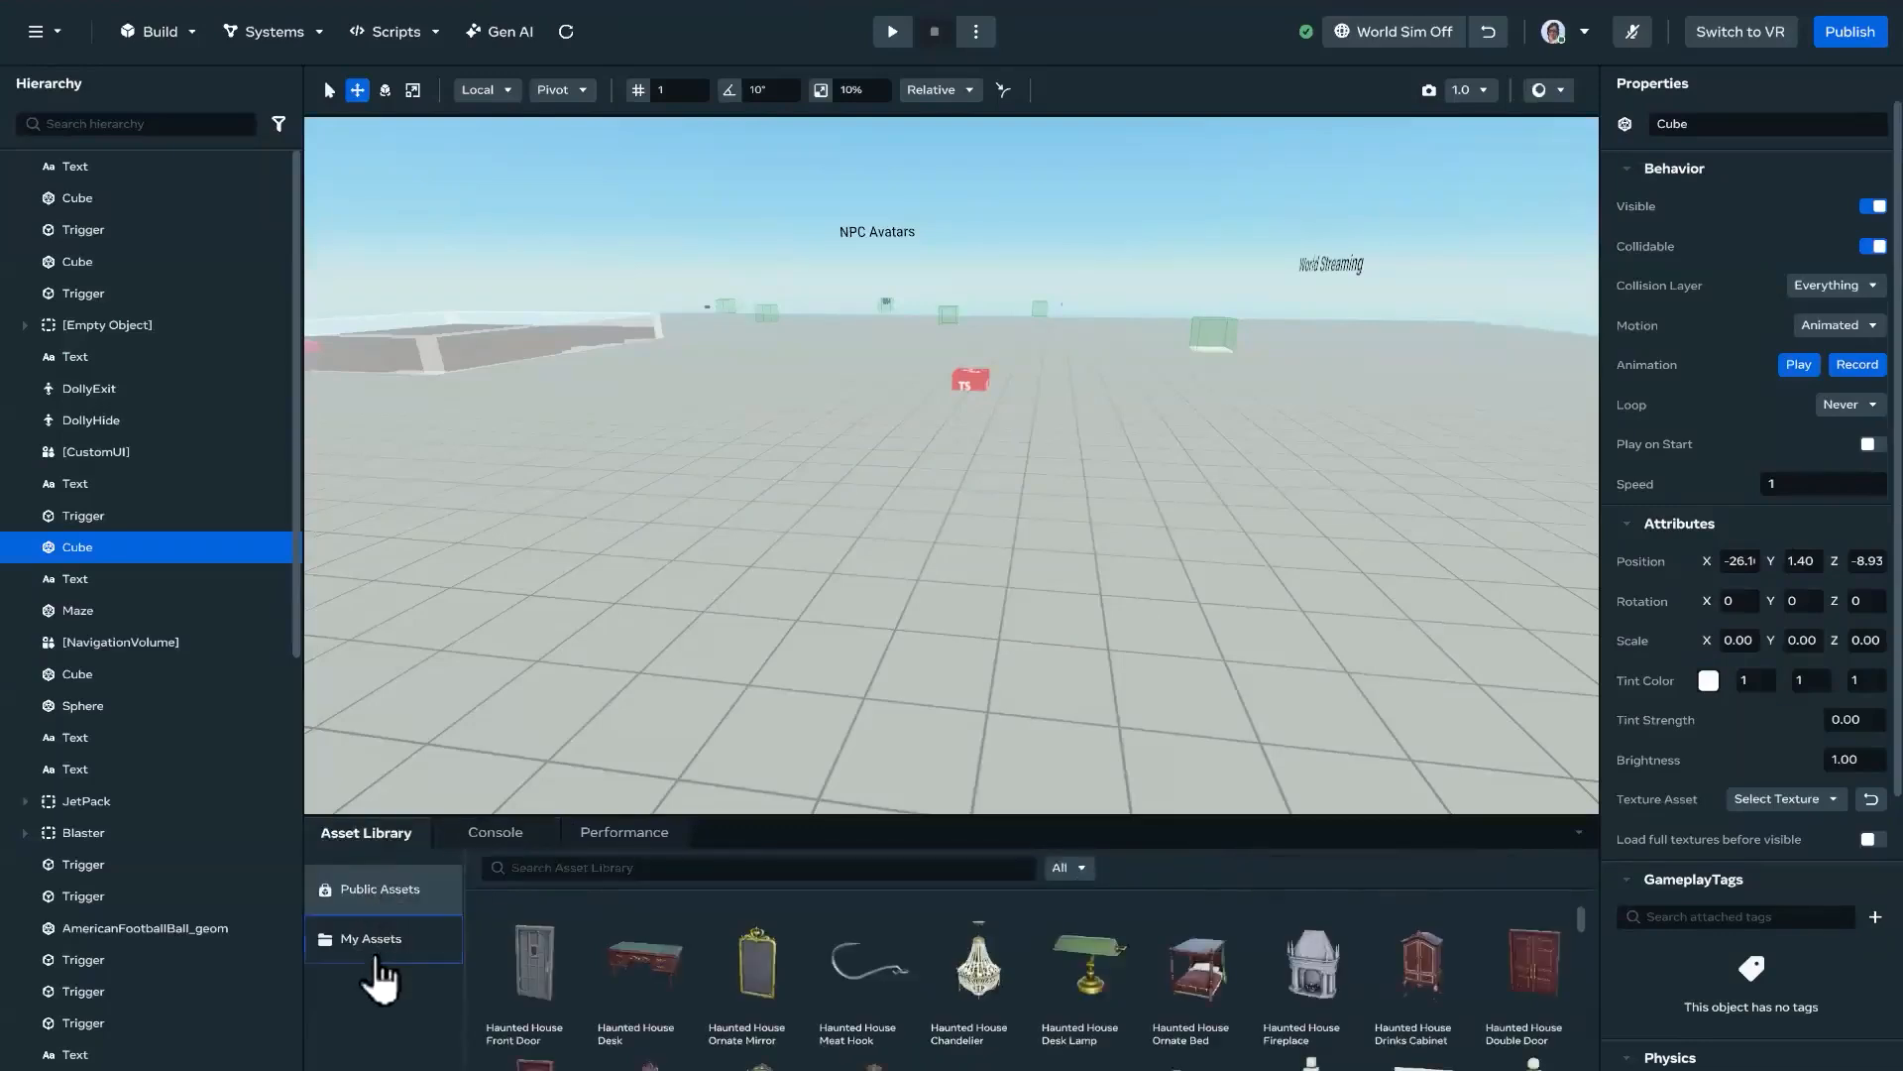
{"action": "left_click", "coordinate": [383, 938]}
{"action": "left_click", "coordinate": [517, 875]}
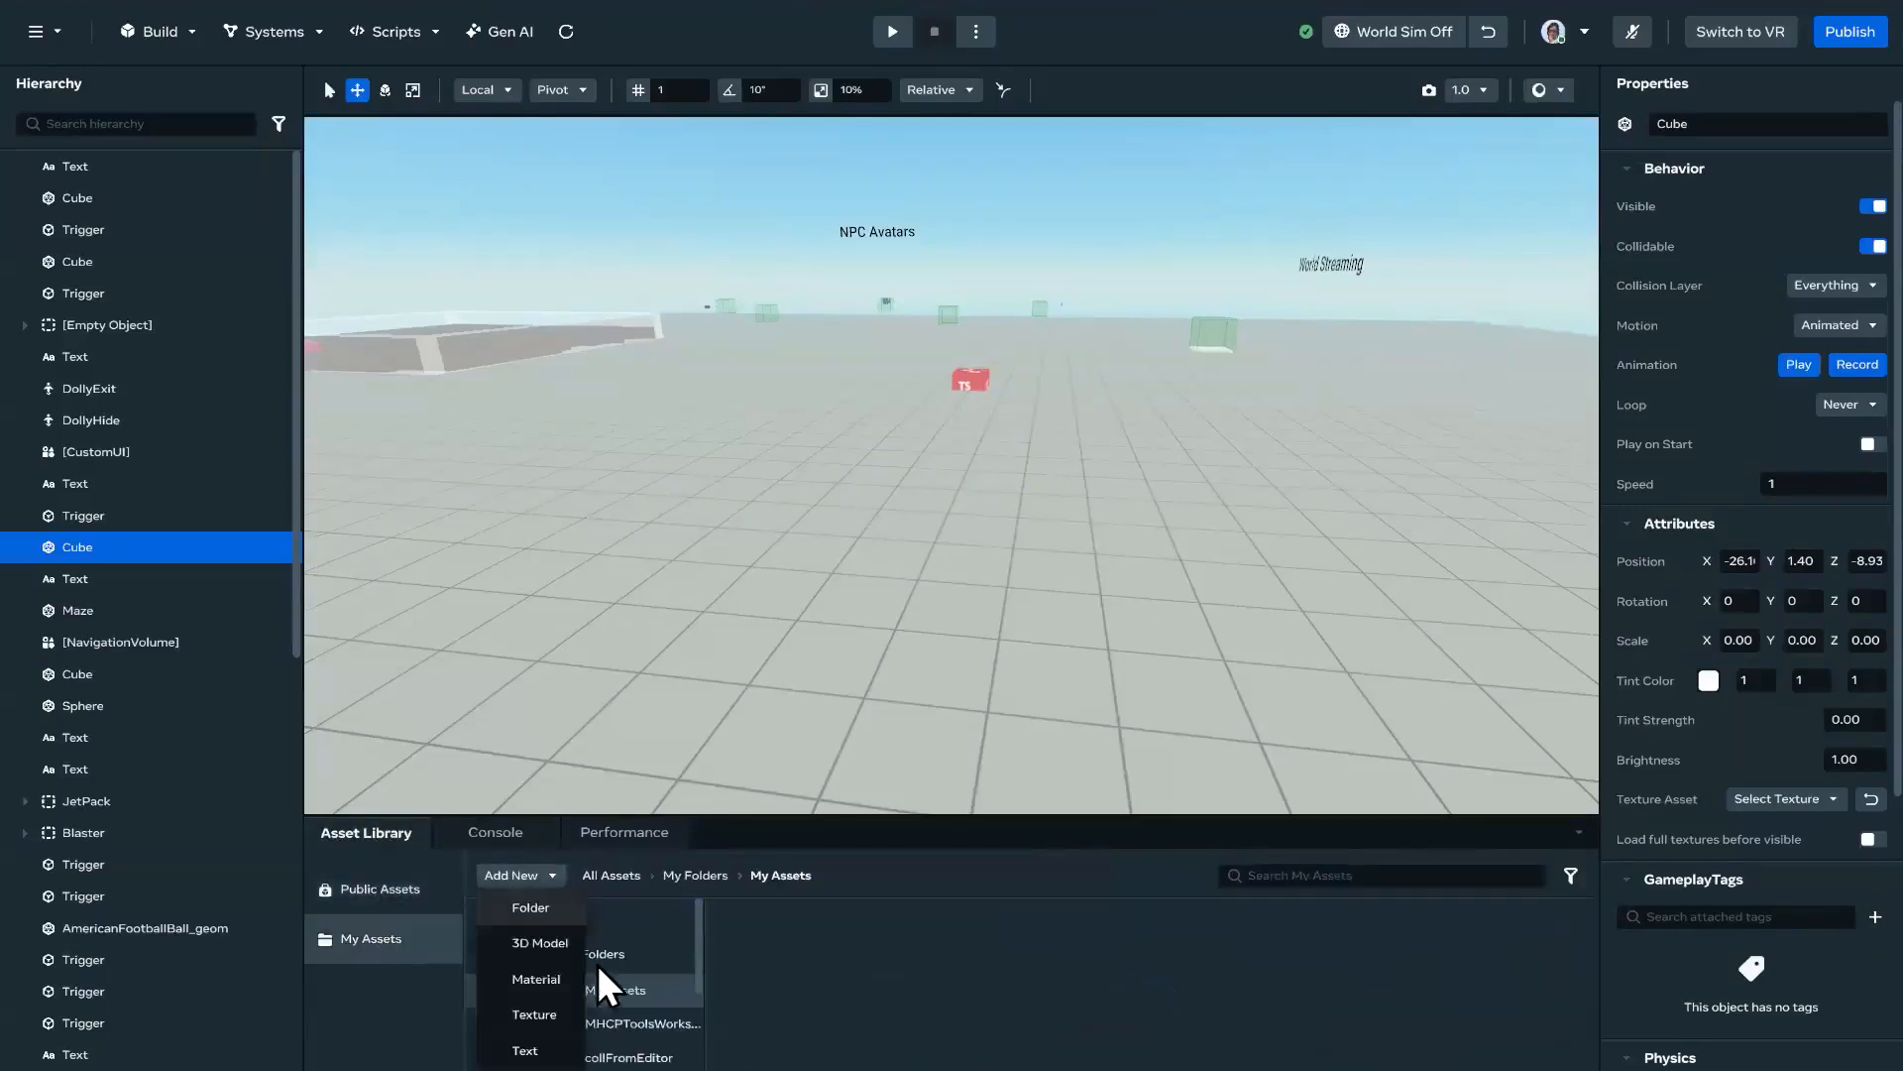
{"action": "left_click", "coordinate": [547, 946]}
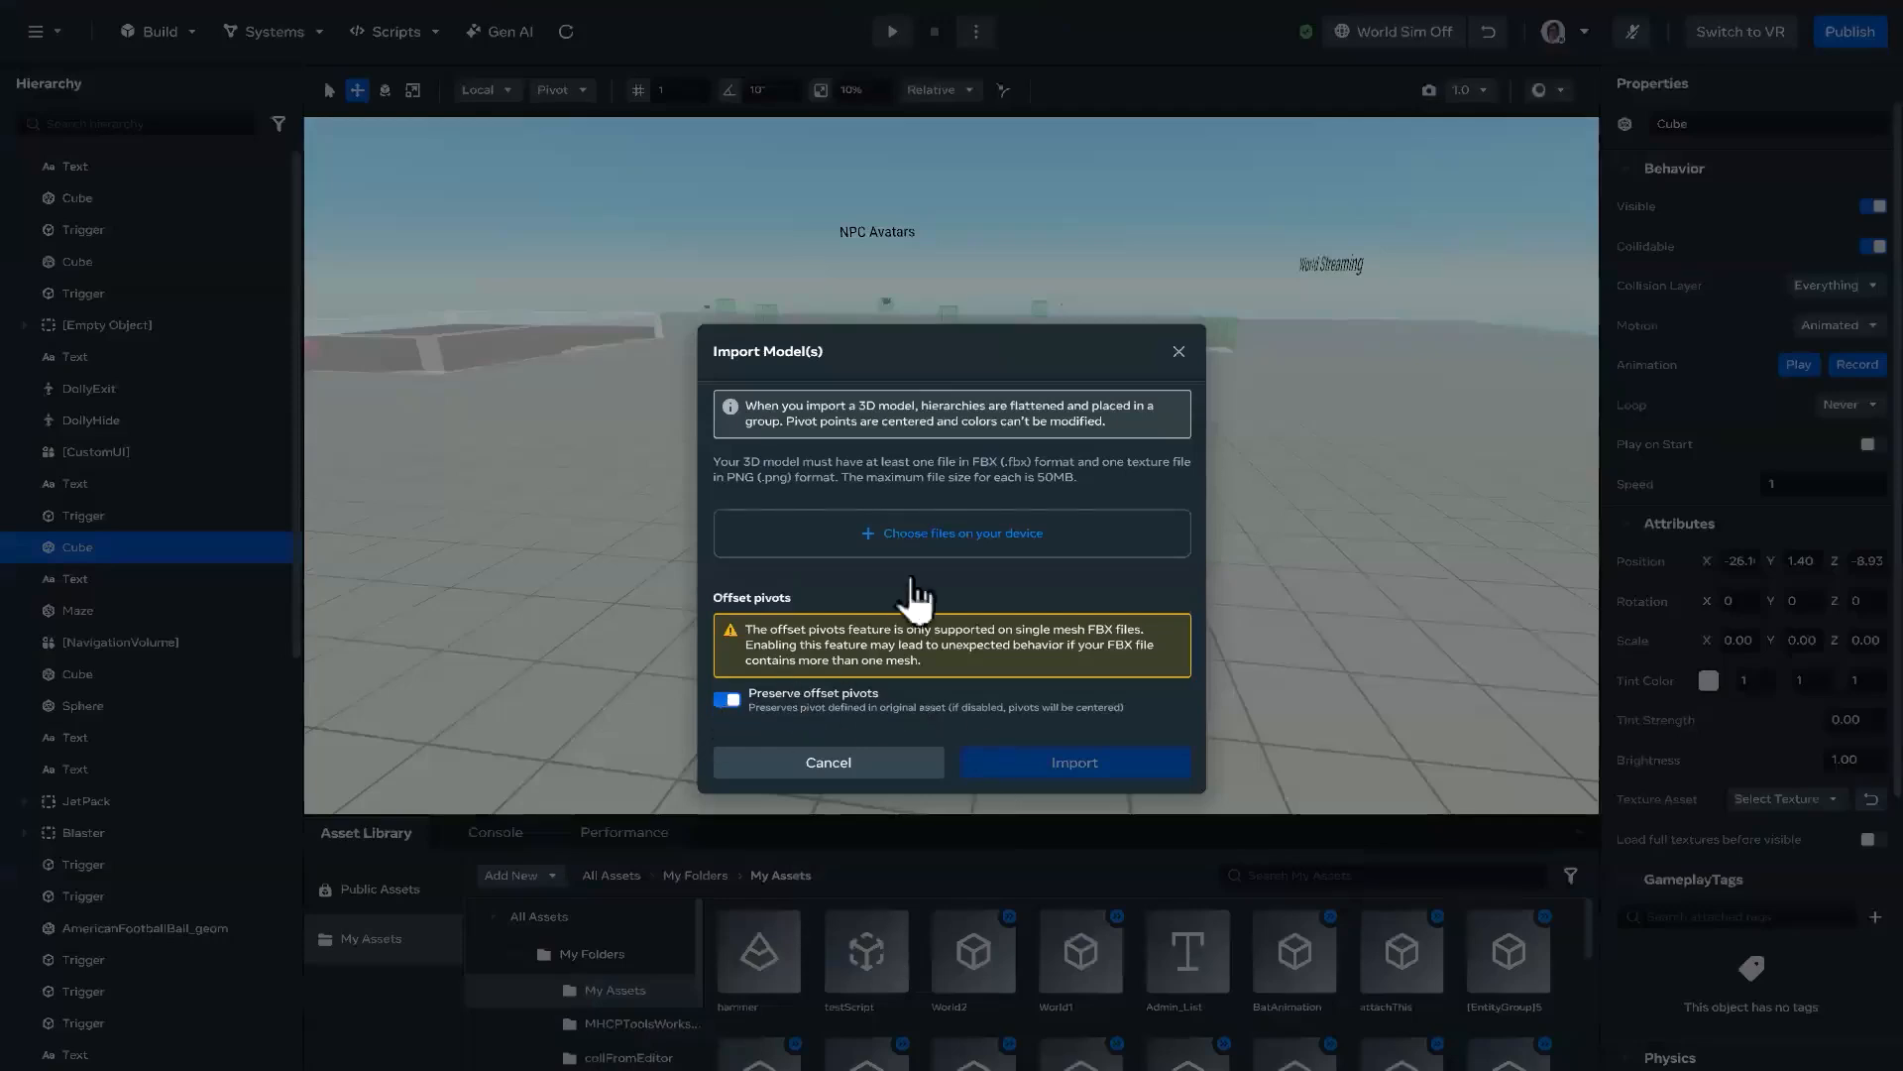
Step: Disable Preserve offset pivots, choose NewWeapon.fbx from the ToolsWorkshop folder and submit the model import
{"action": "left_click", "coordinate": [1036, 700]}
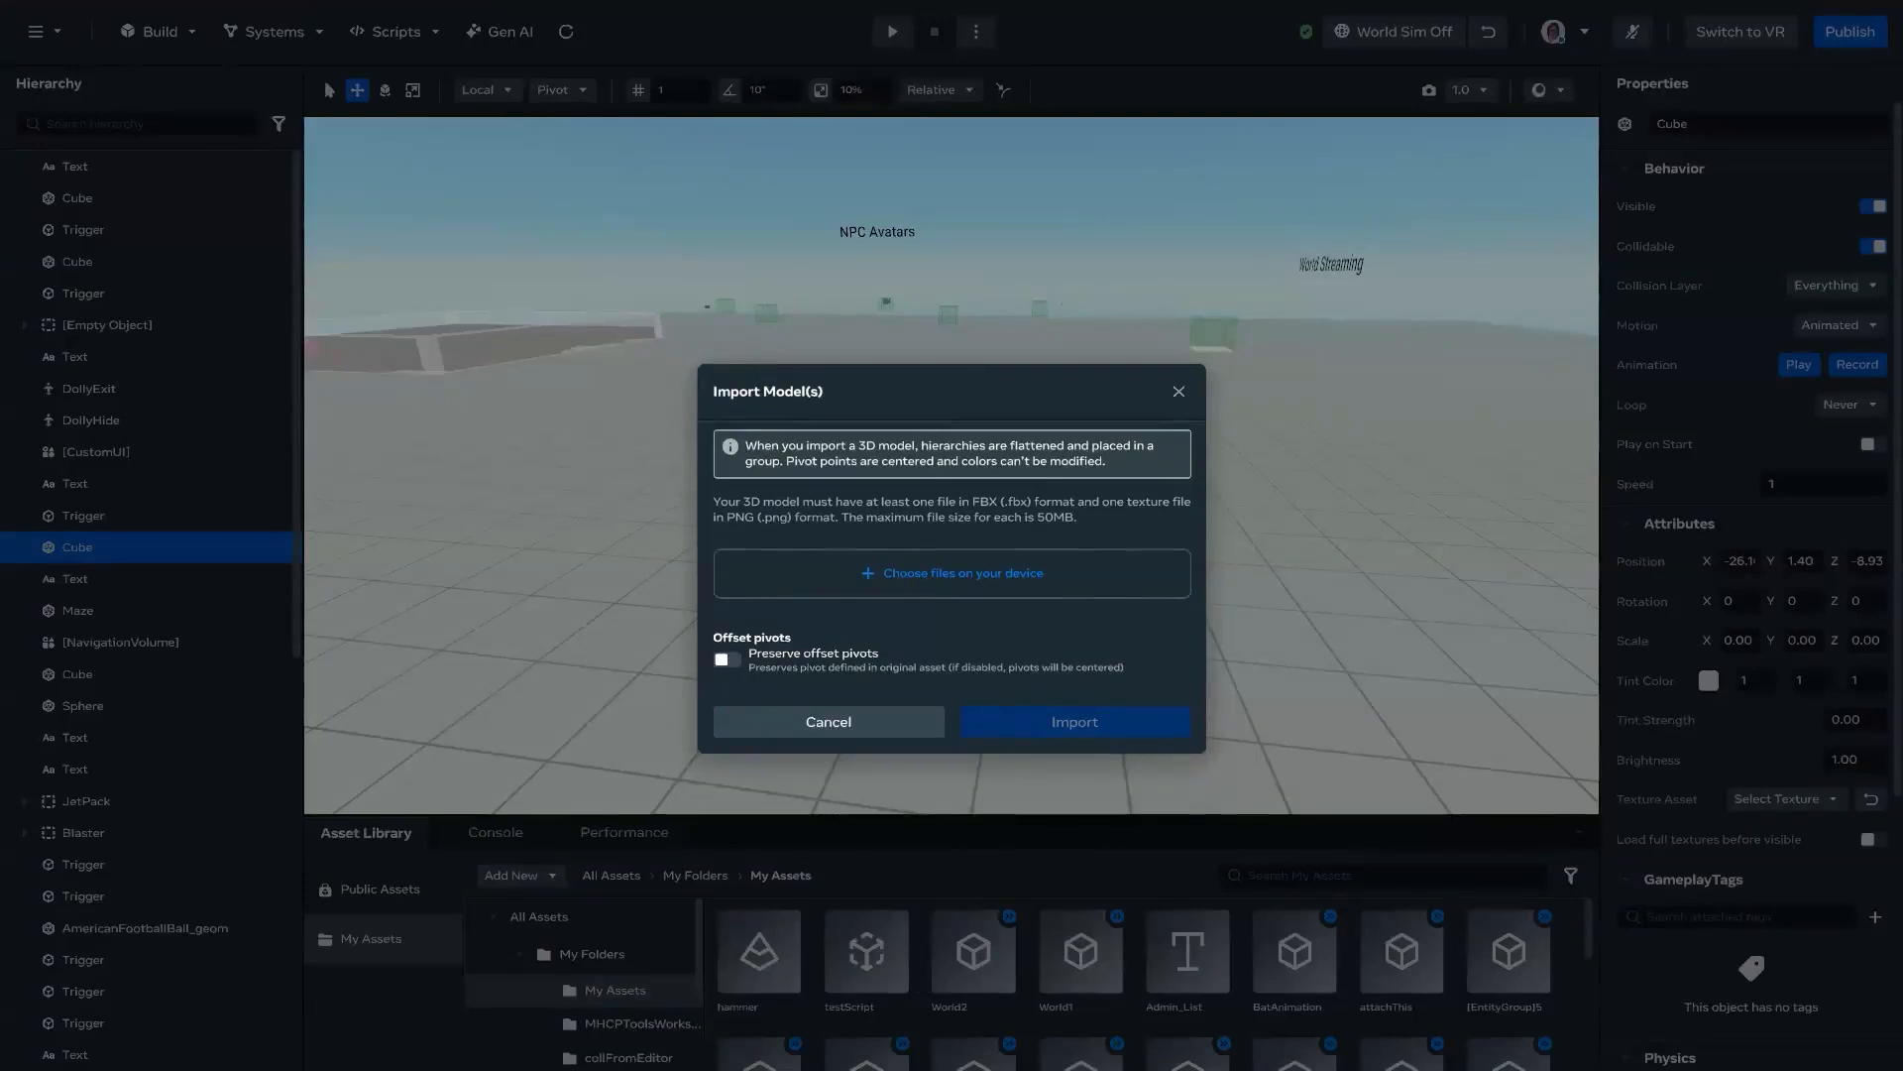
{"action": "double_click", "coordinate": [766, 631]}
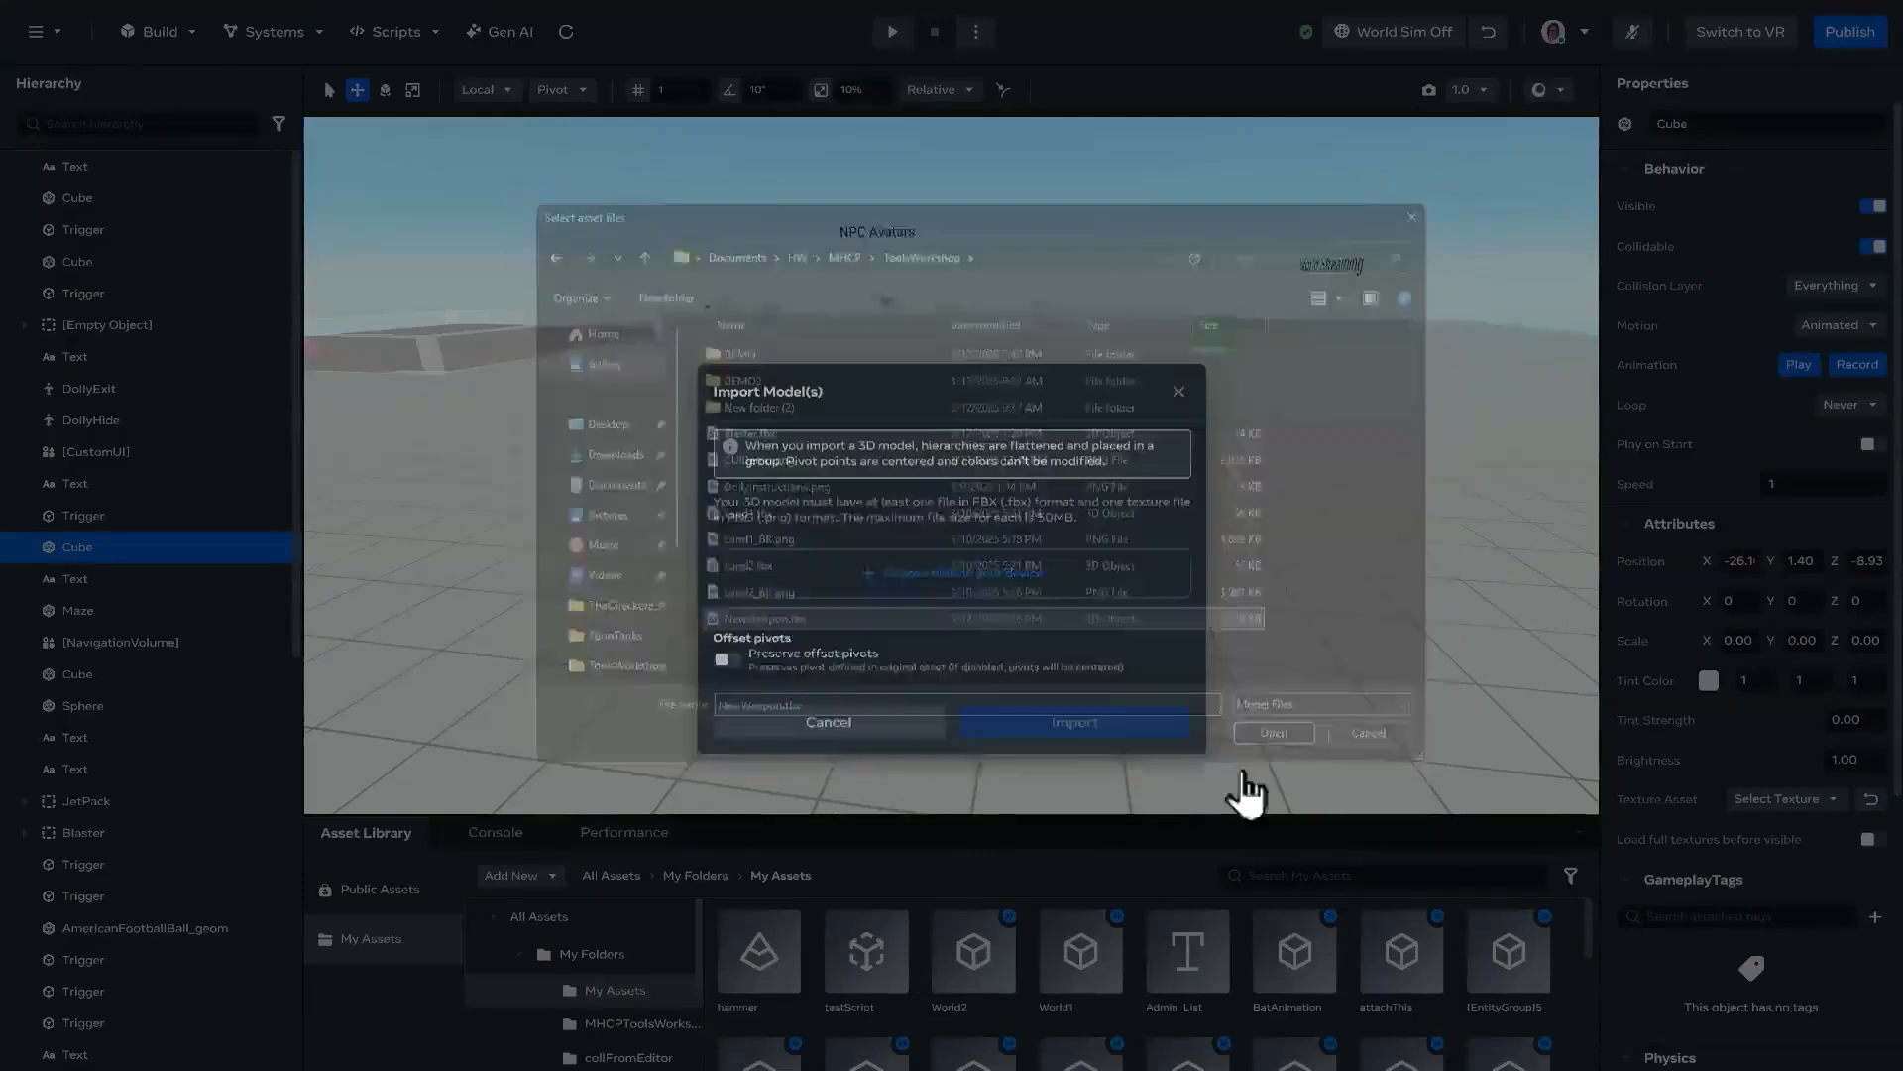
{"action": "left_click", "coordinate": [1140, 751]}
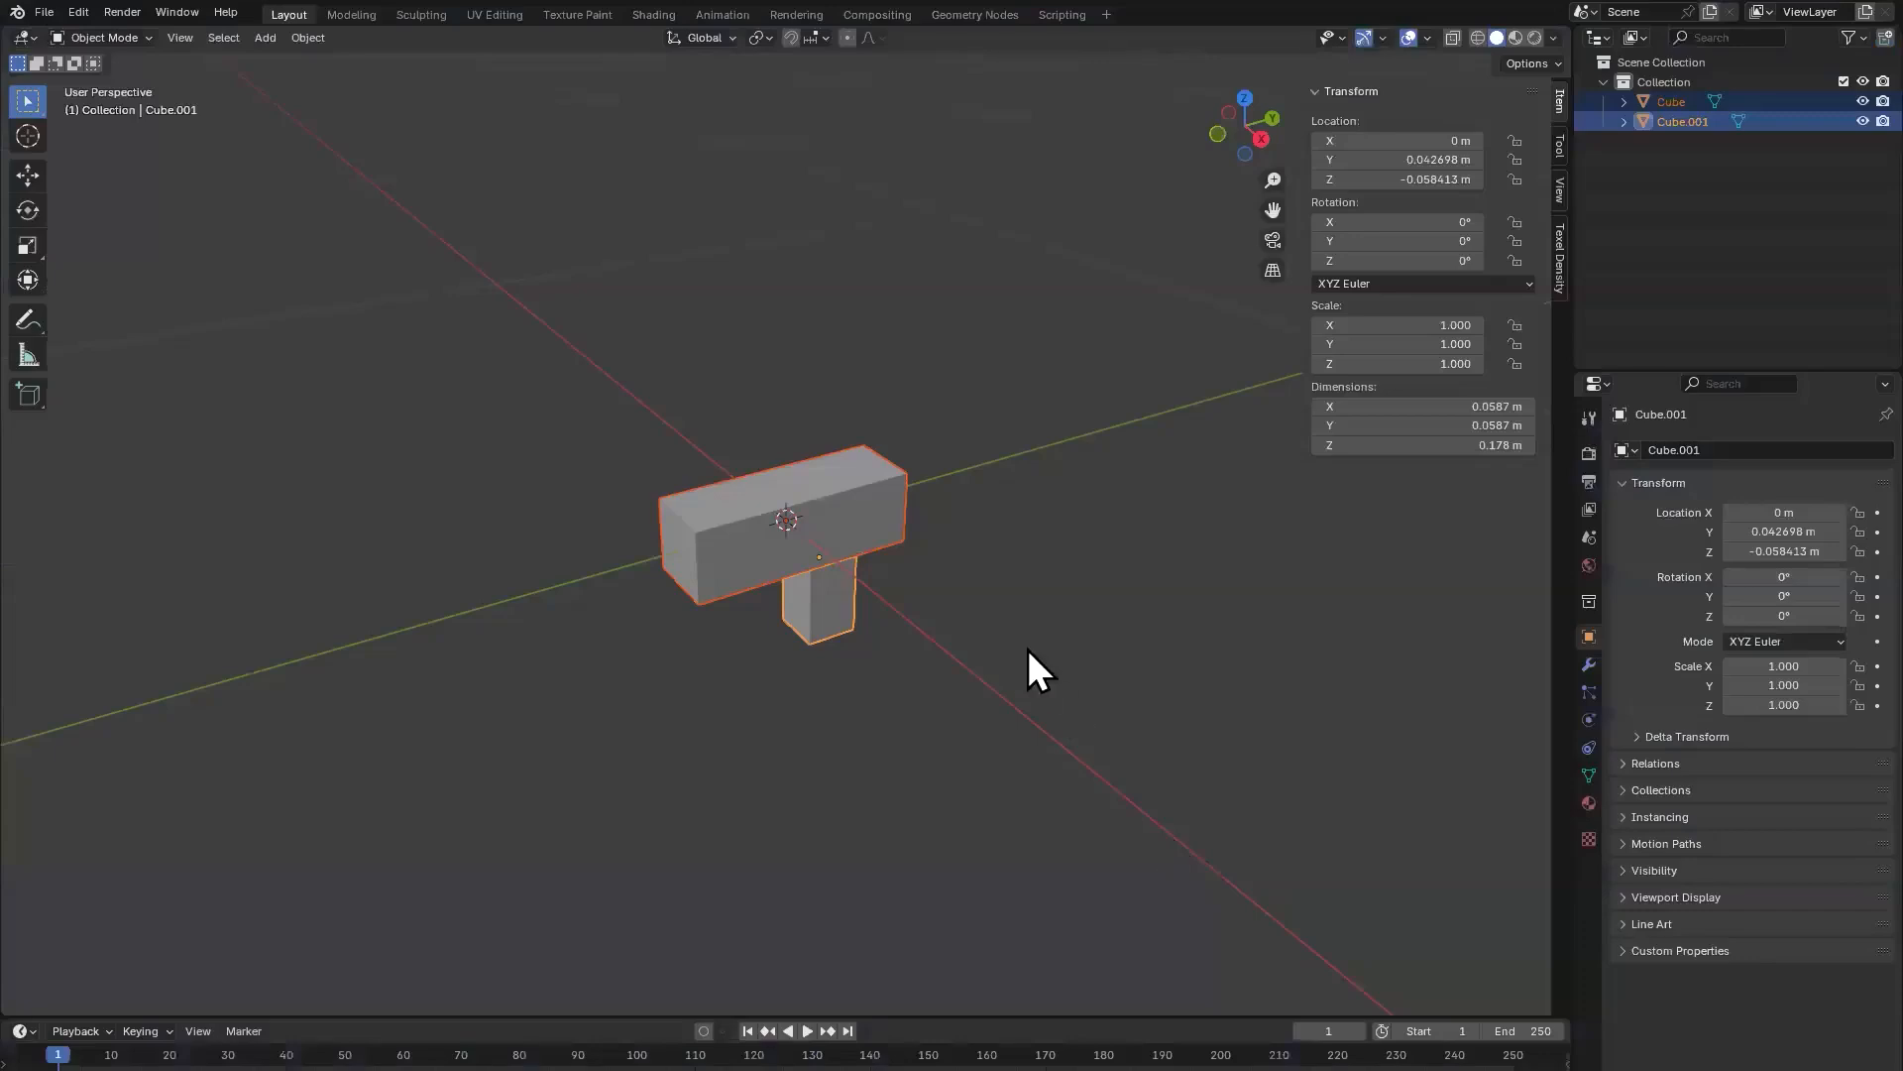
Step: Remove the material slots from both blocks of the weapon in Blender
{"action": "left_click", "coordinate": [758, 562]}
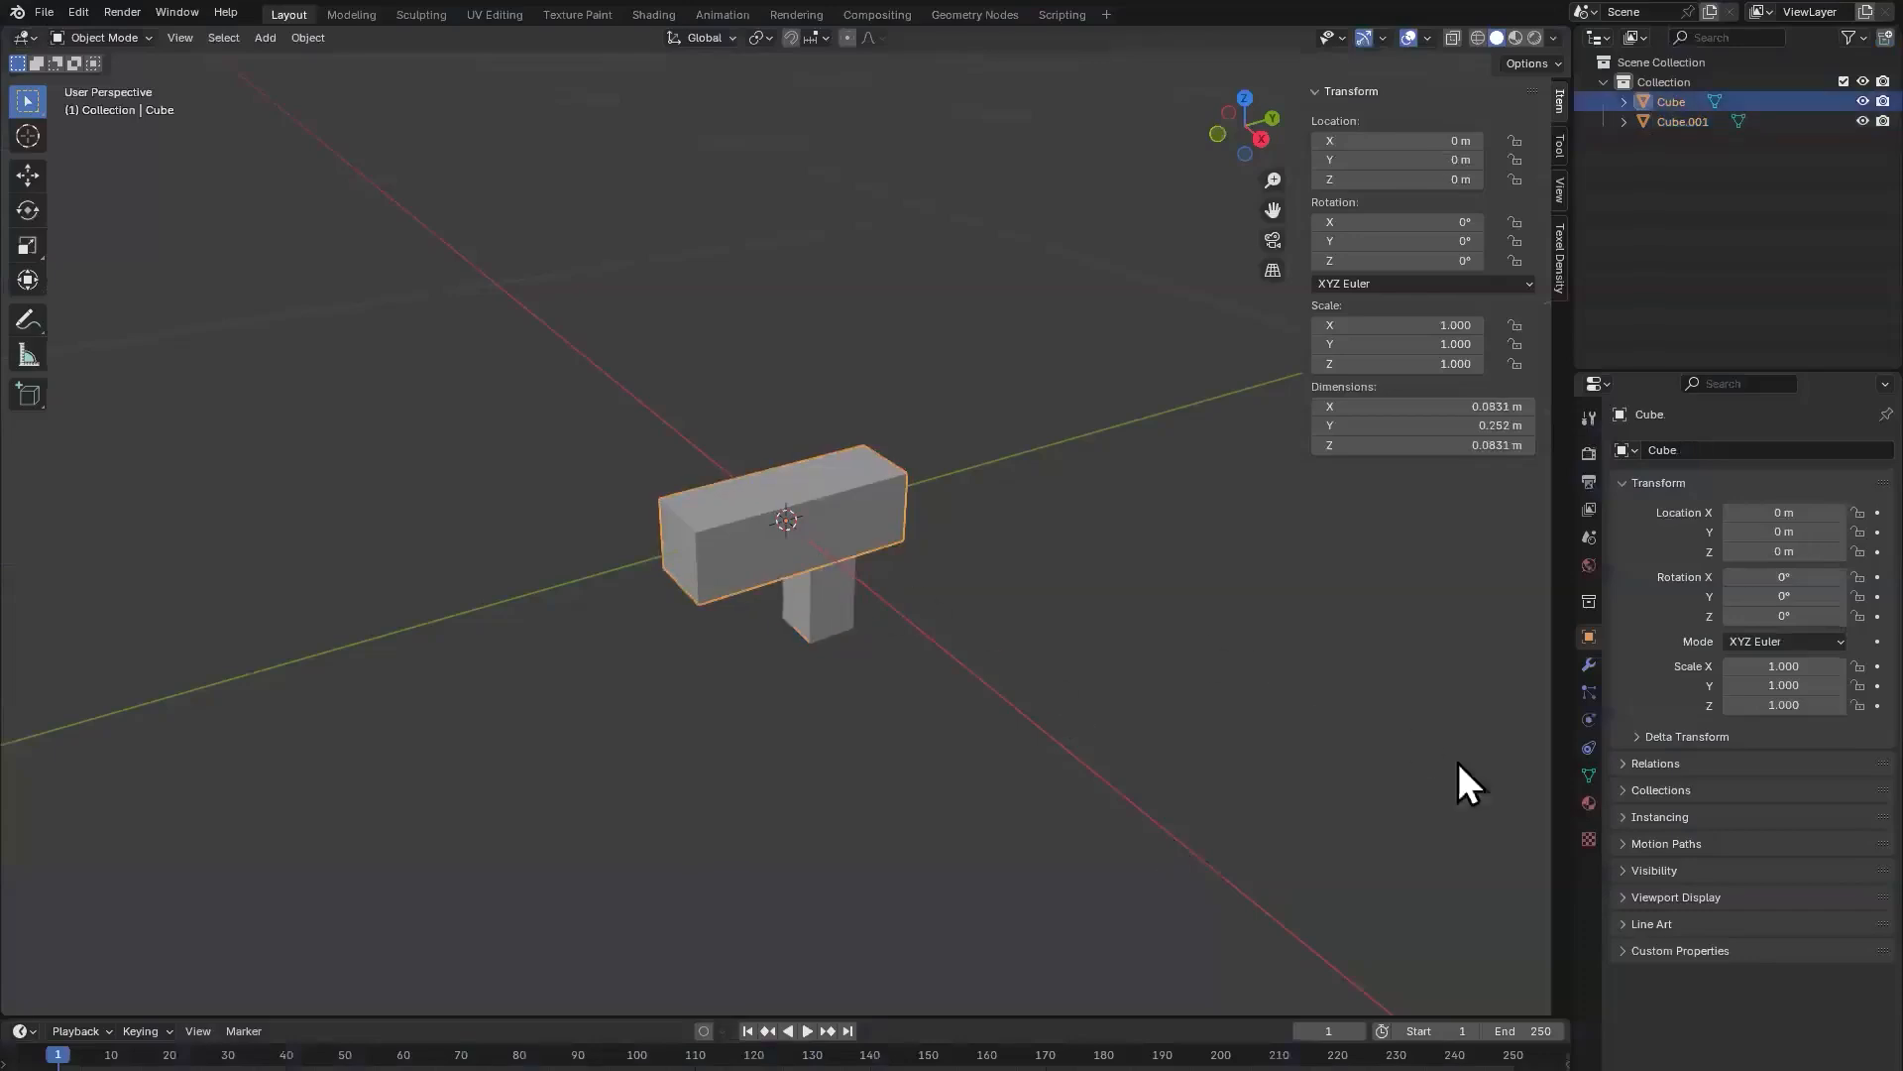
{"action": "left_click", "coordinate": [1589, 801]}
{"action": "left_click", "coordinate": [1886, 469]}
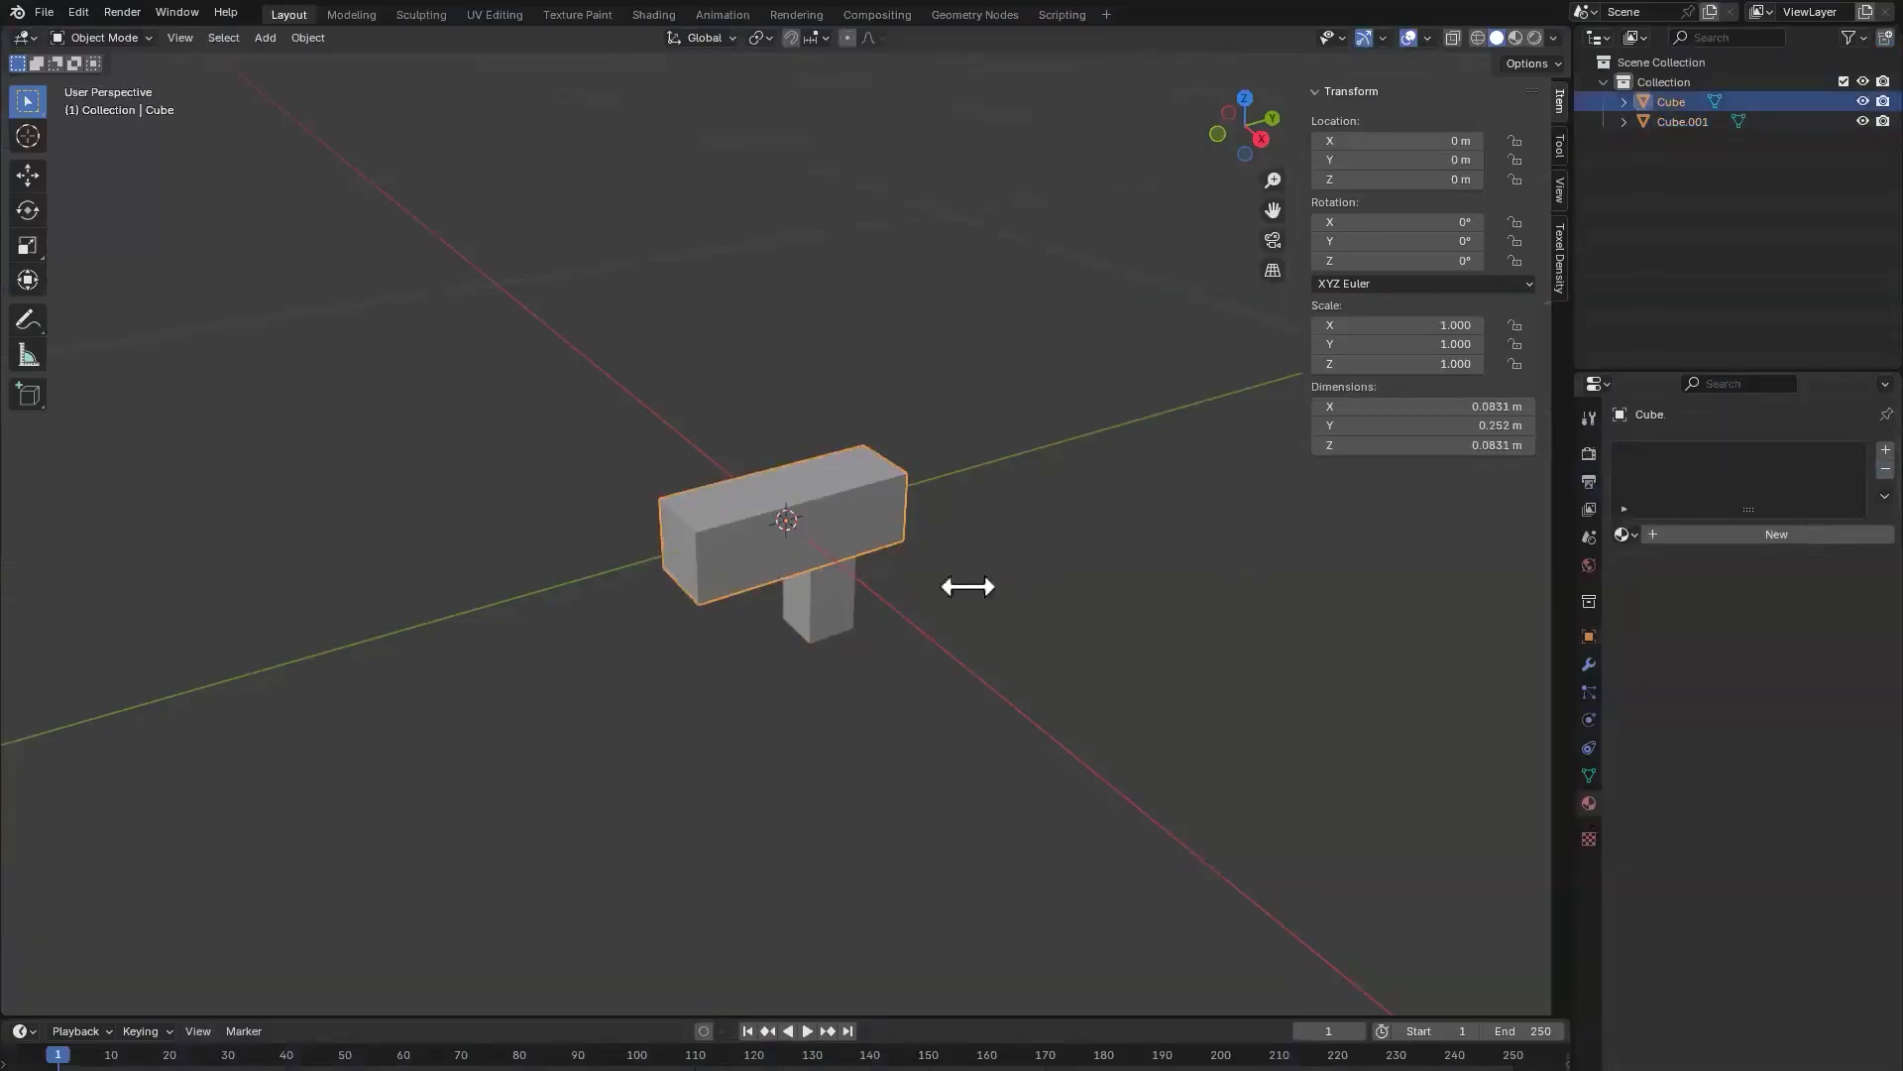
{"action": "left_click", "coordinate": [801, 606]}
{"action": "left_click", "coordinate": [1886, 470]}
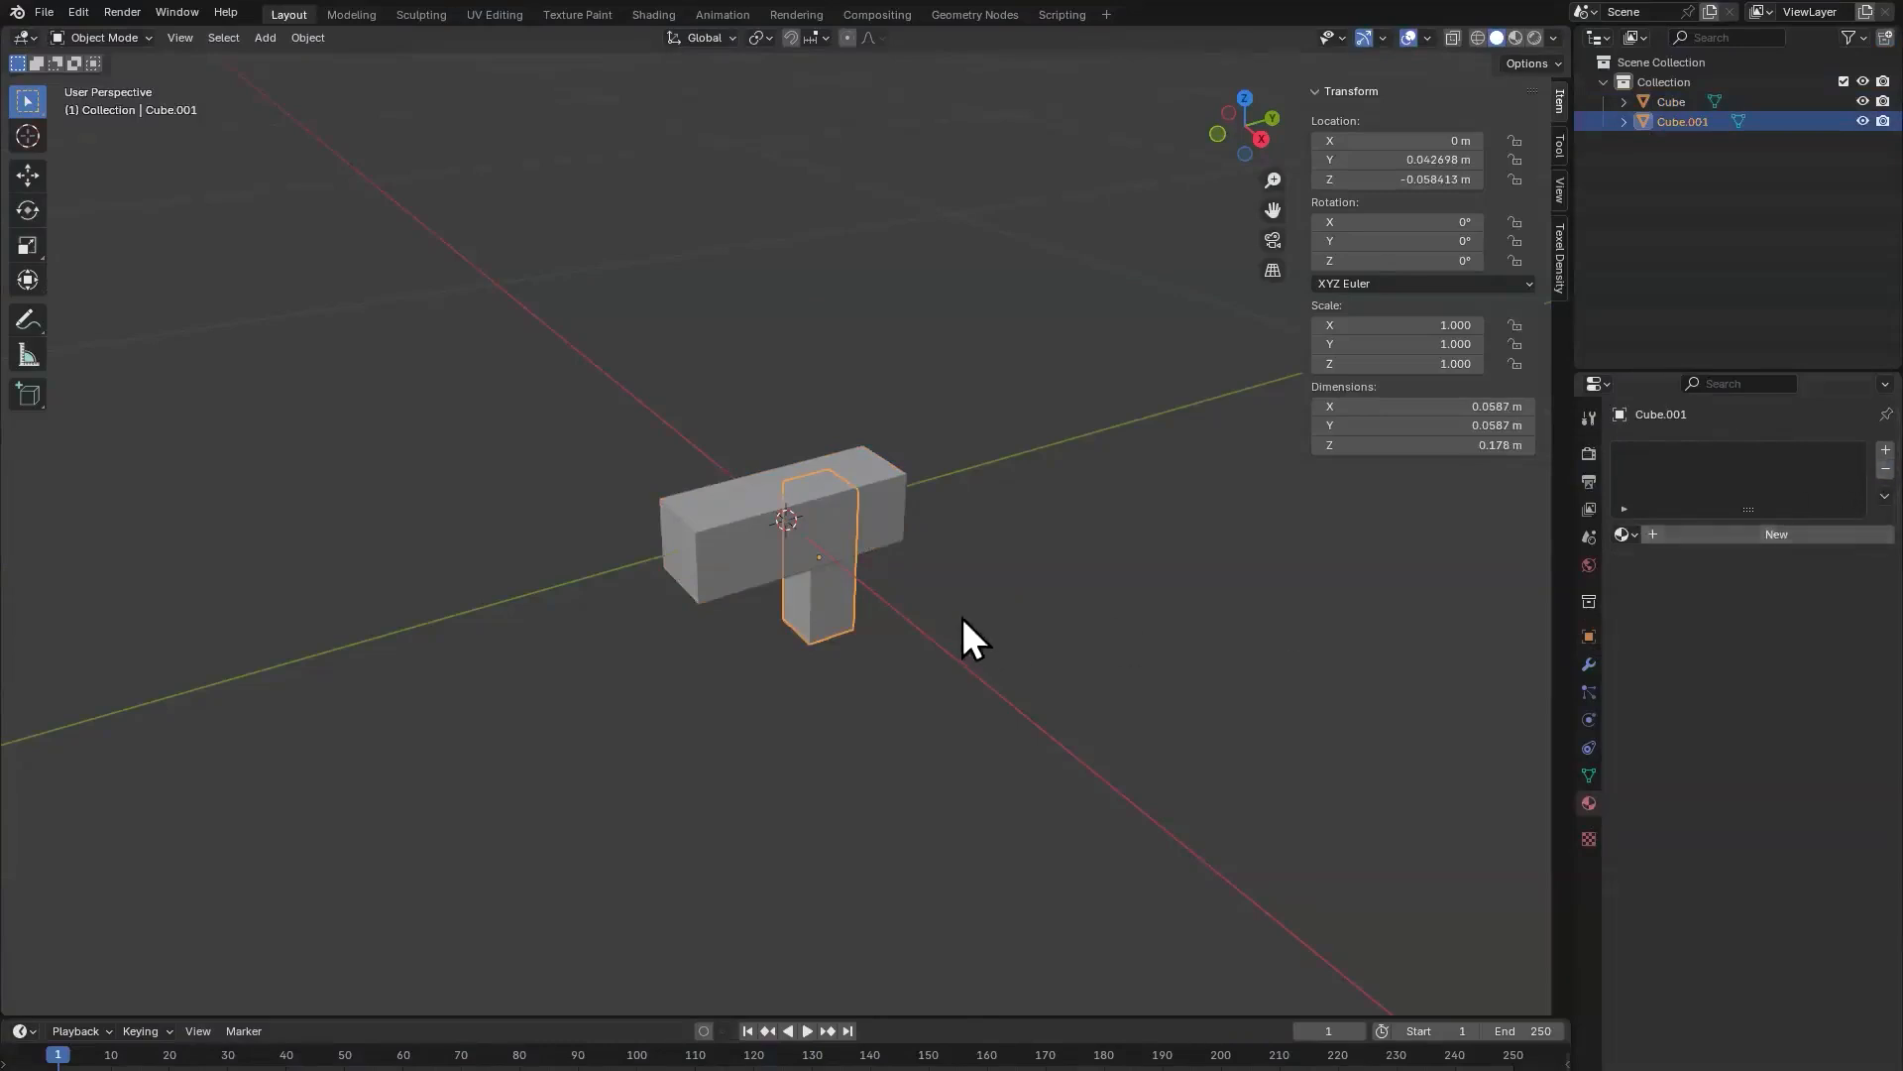
Step: Select both weapon blocks and export them again as FBX over the NewWeapon file
{"action": "left_click", "coordinate": [788, 583]}
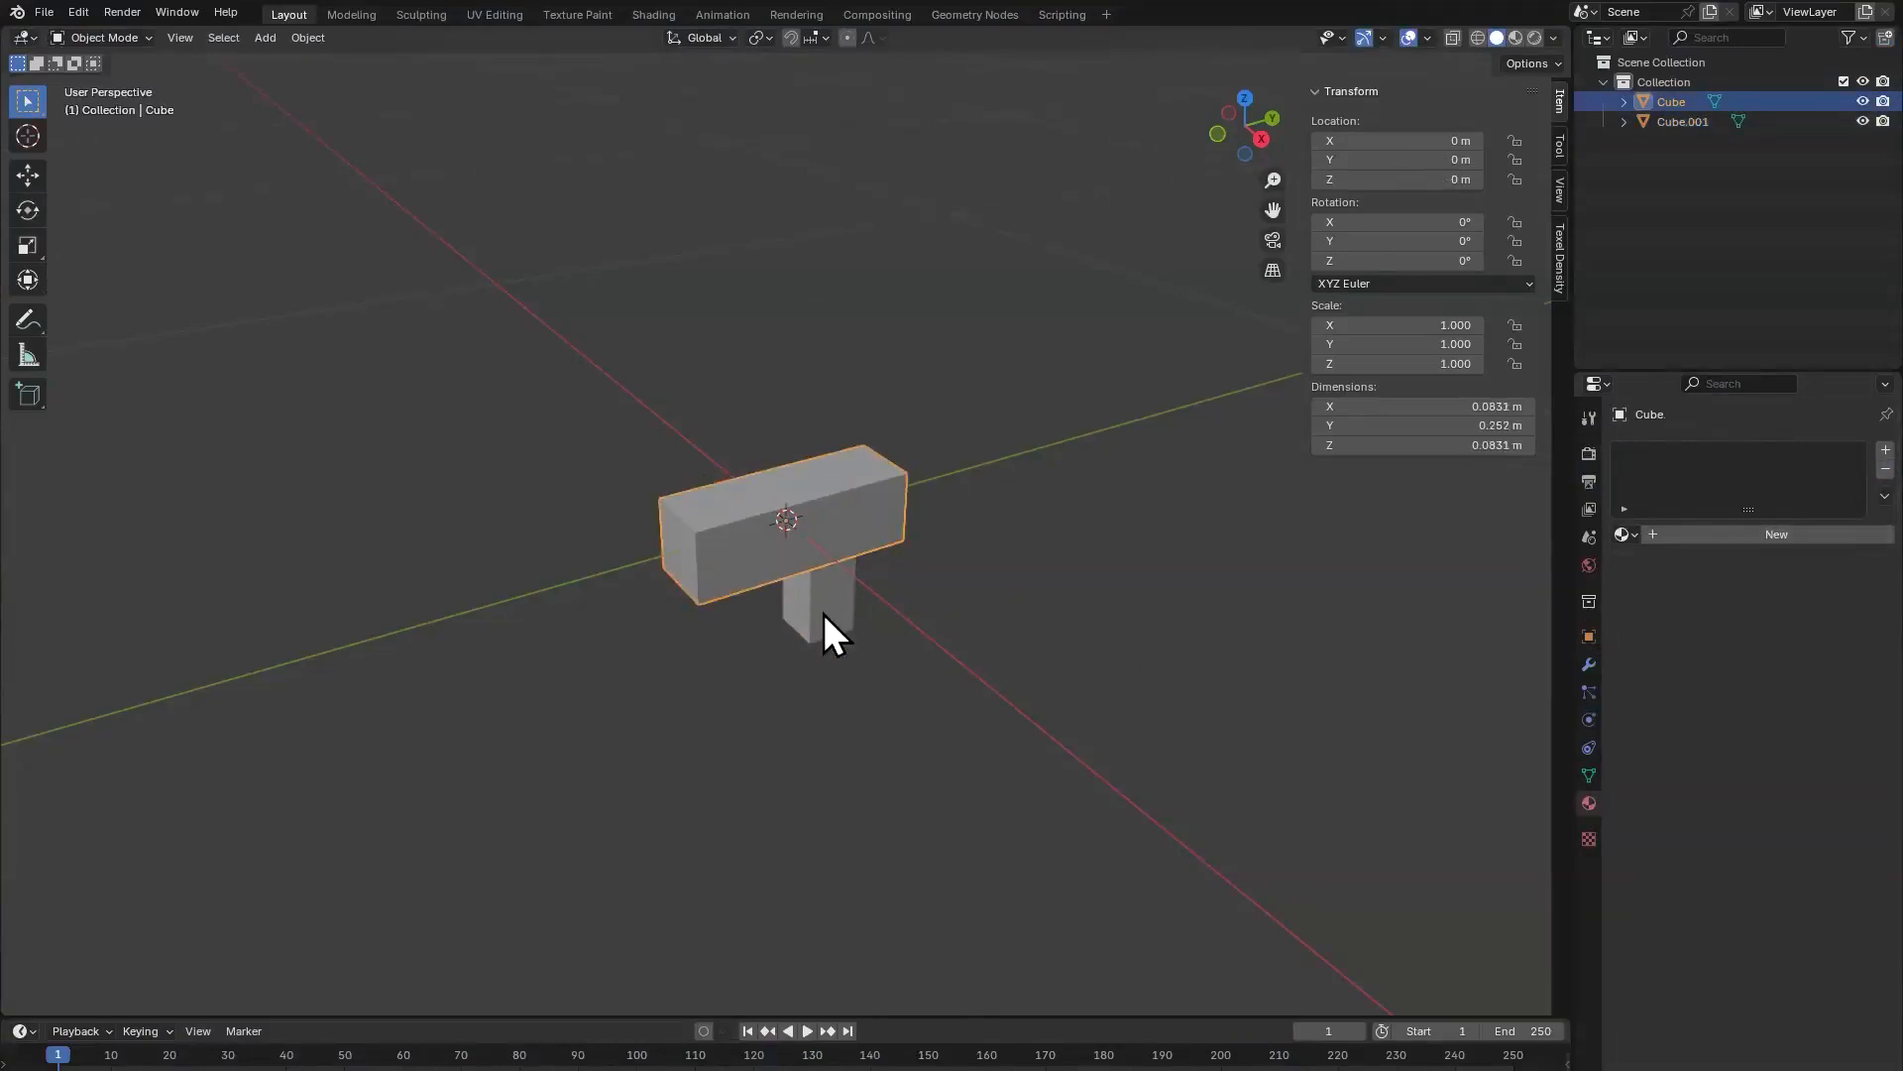
{"action": "left_click", "coordinate": [824, 614], "text": "shift"}
{"action": "left_click", "coordinate": [43, 14]}
{"action": "mouse_move", "coordinate": [187, 309]}
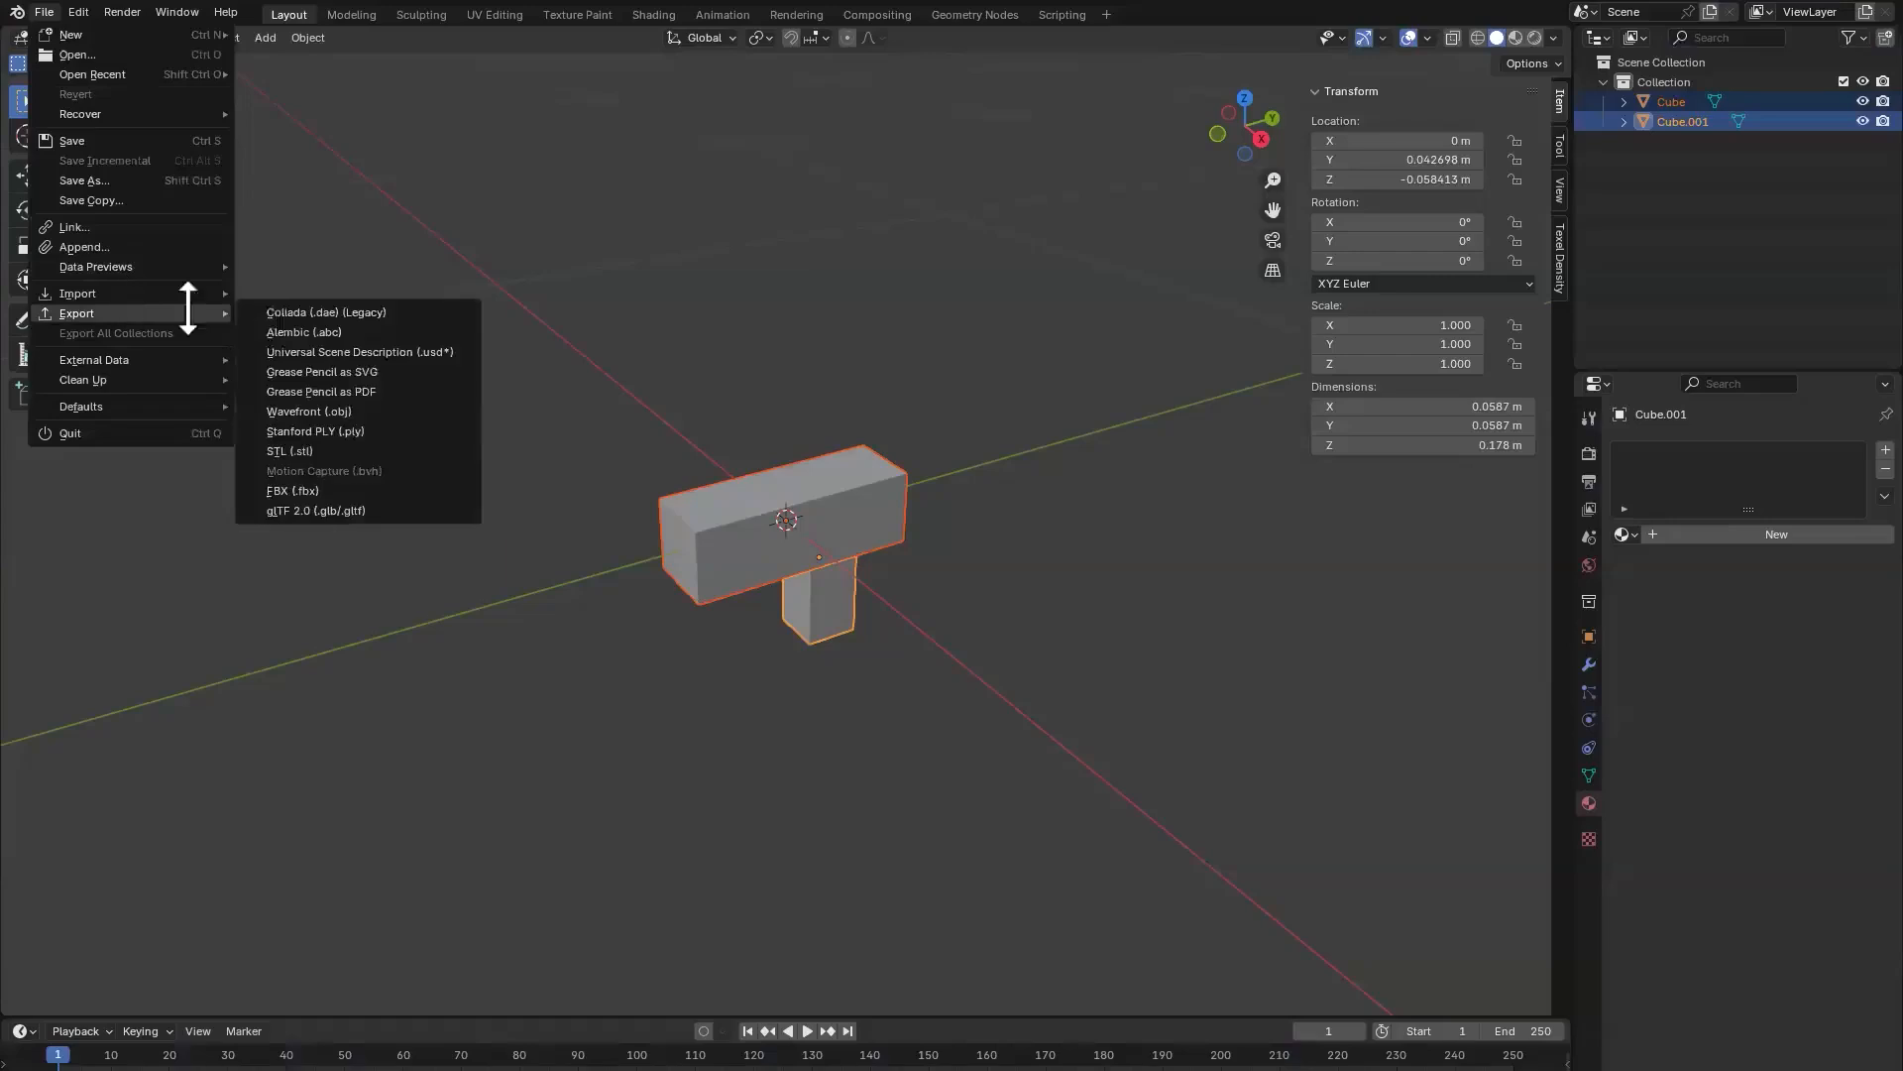
{"action": "left_click", "coordinate": [327, 491]}
{"action": "double_click", "coordinate": [1013, 208]}
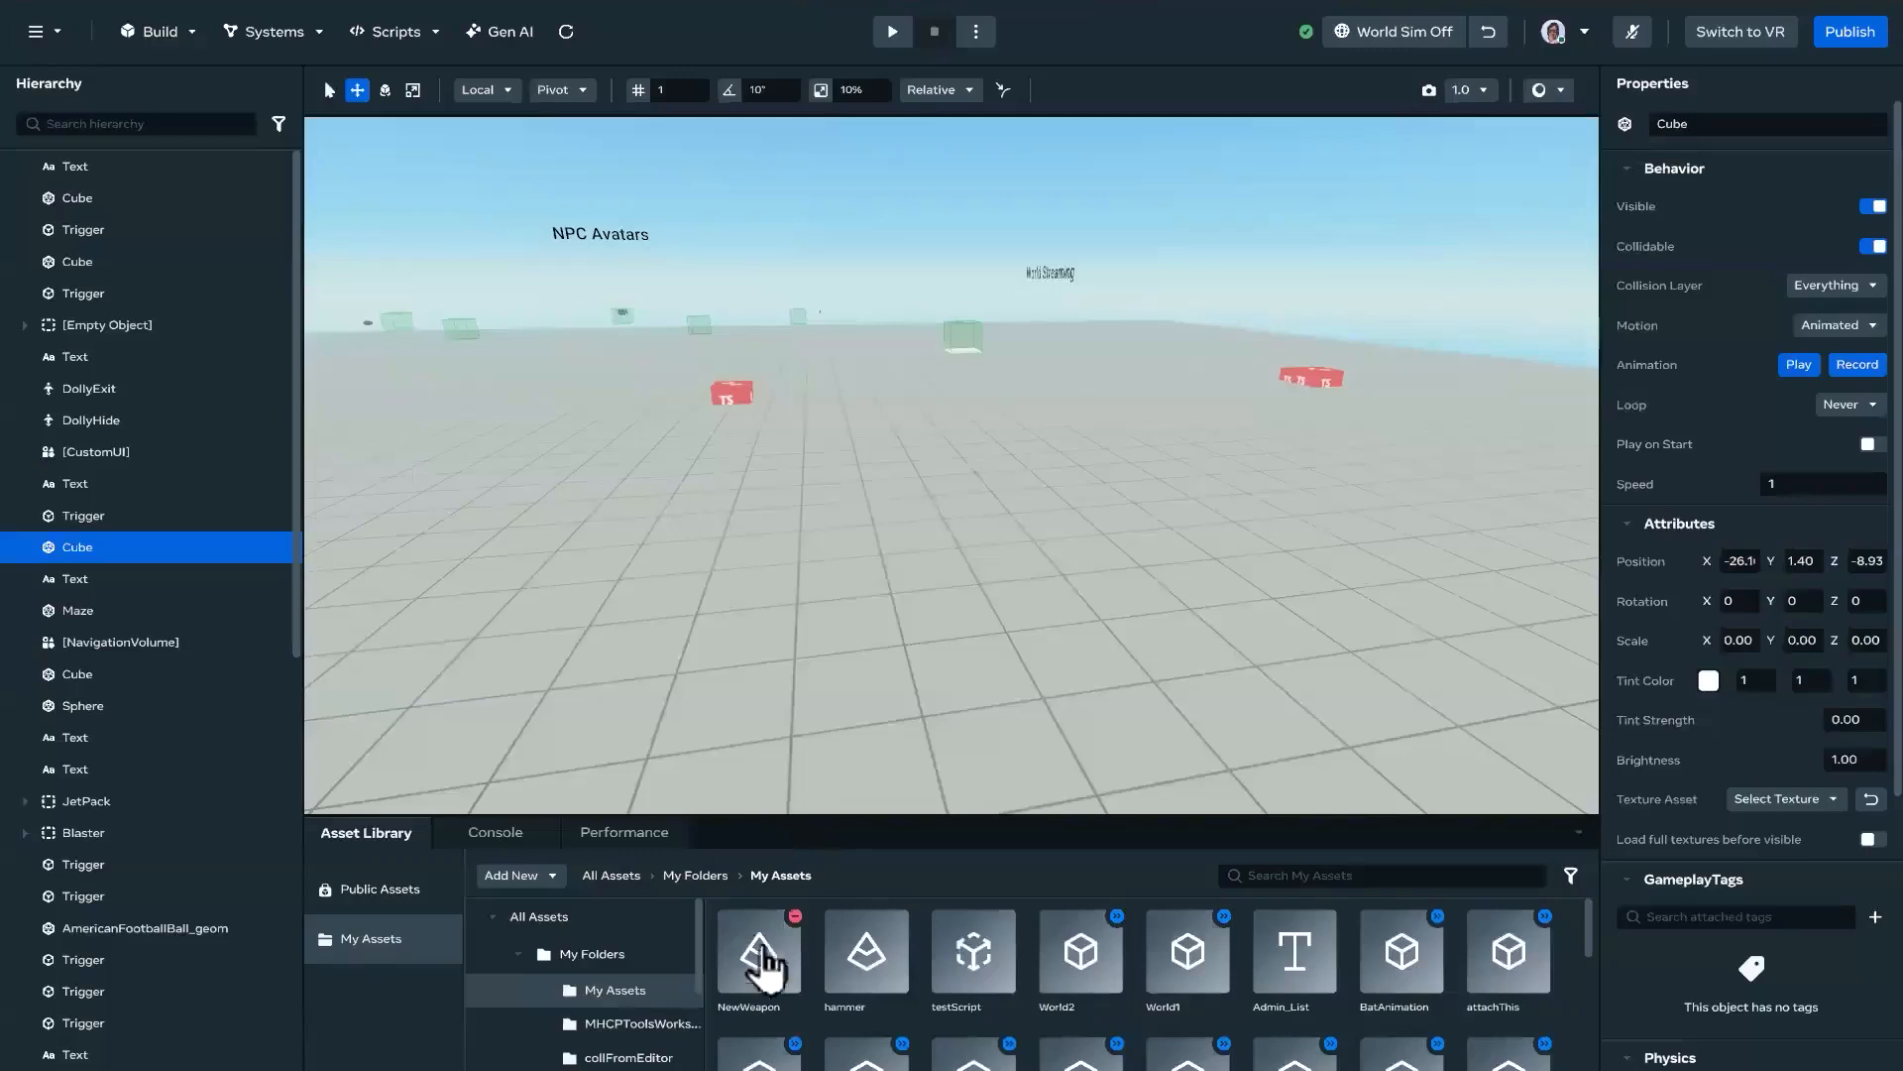
Step: Switch to the Horizon desktop editor and replace the NewWeapon asset with NewWeapon.fbx, disabling Preserve offset pivots for the import
{"action": "left_click", "coordinate": [758, 950]}
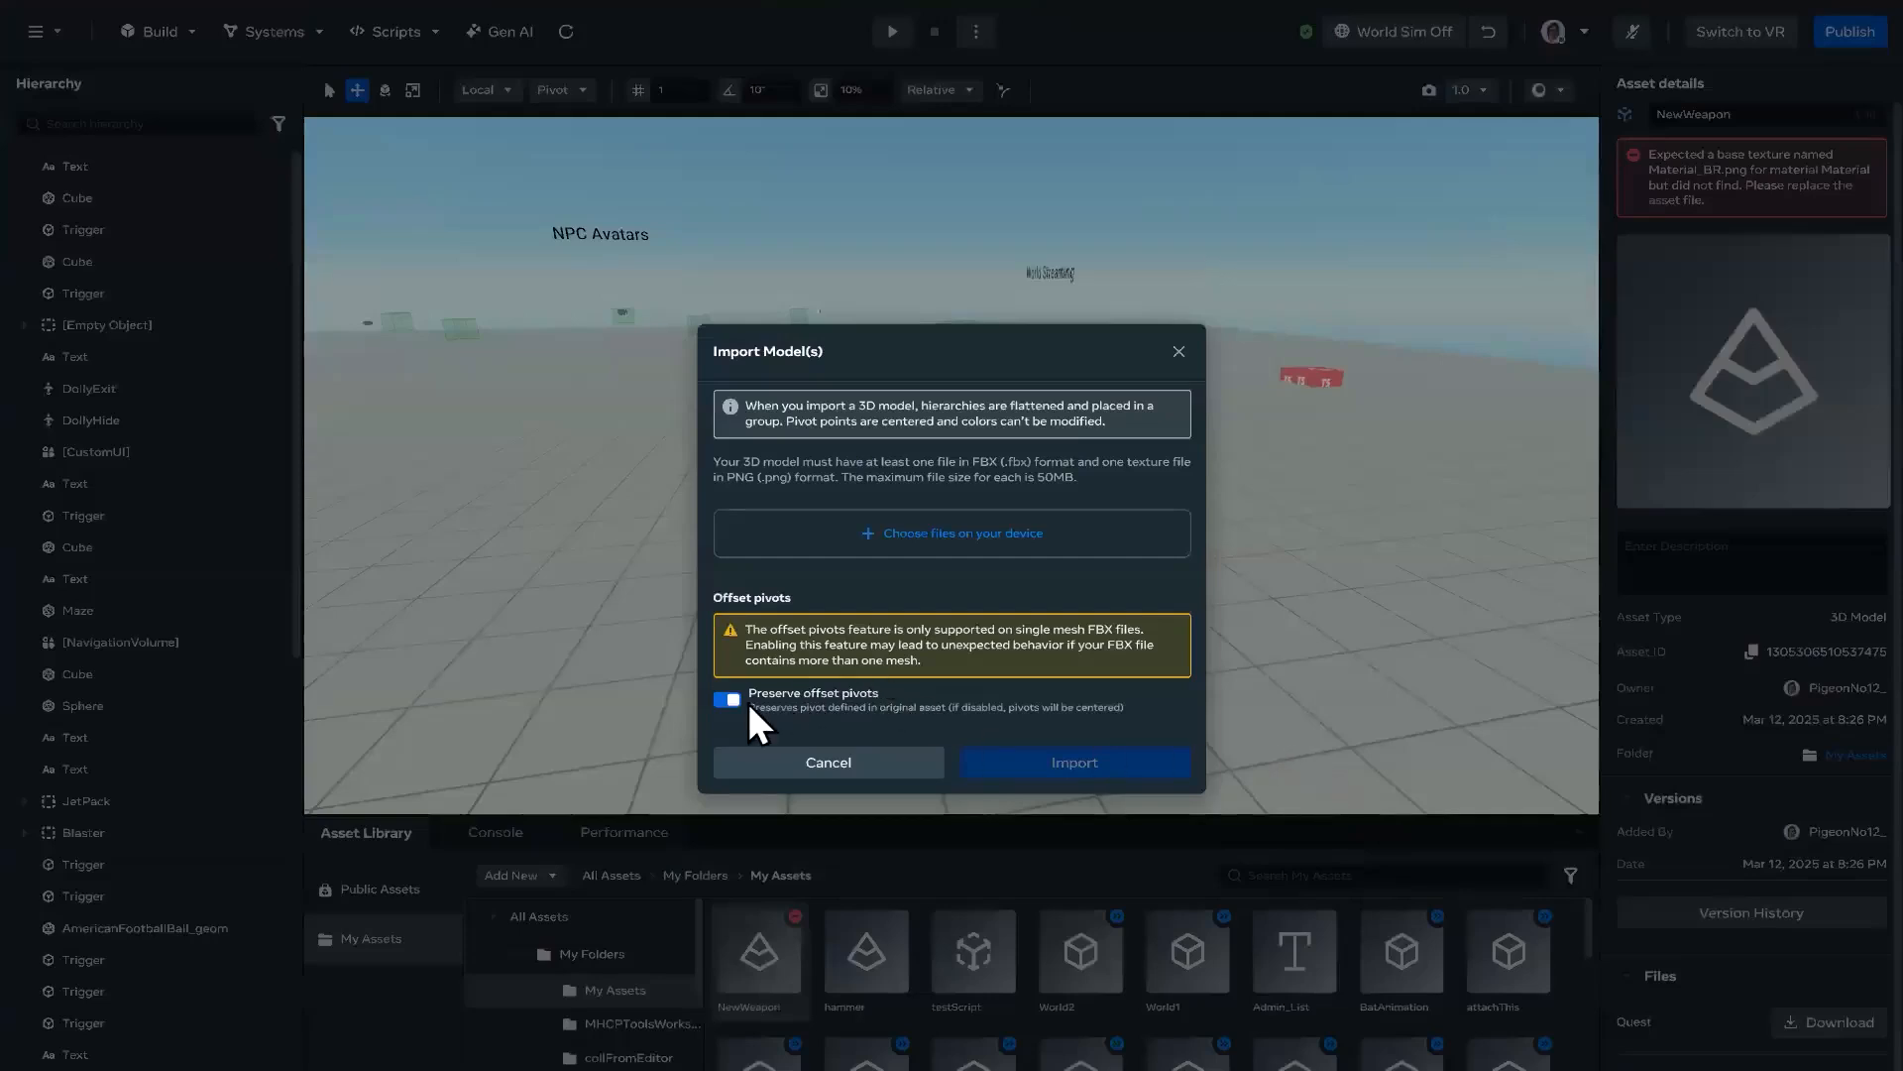
{"action": "left_click", "coordinate": [751, 691]}
{"action": "left_click", "coordinate": [1135, 587]}
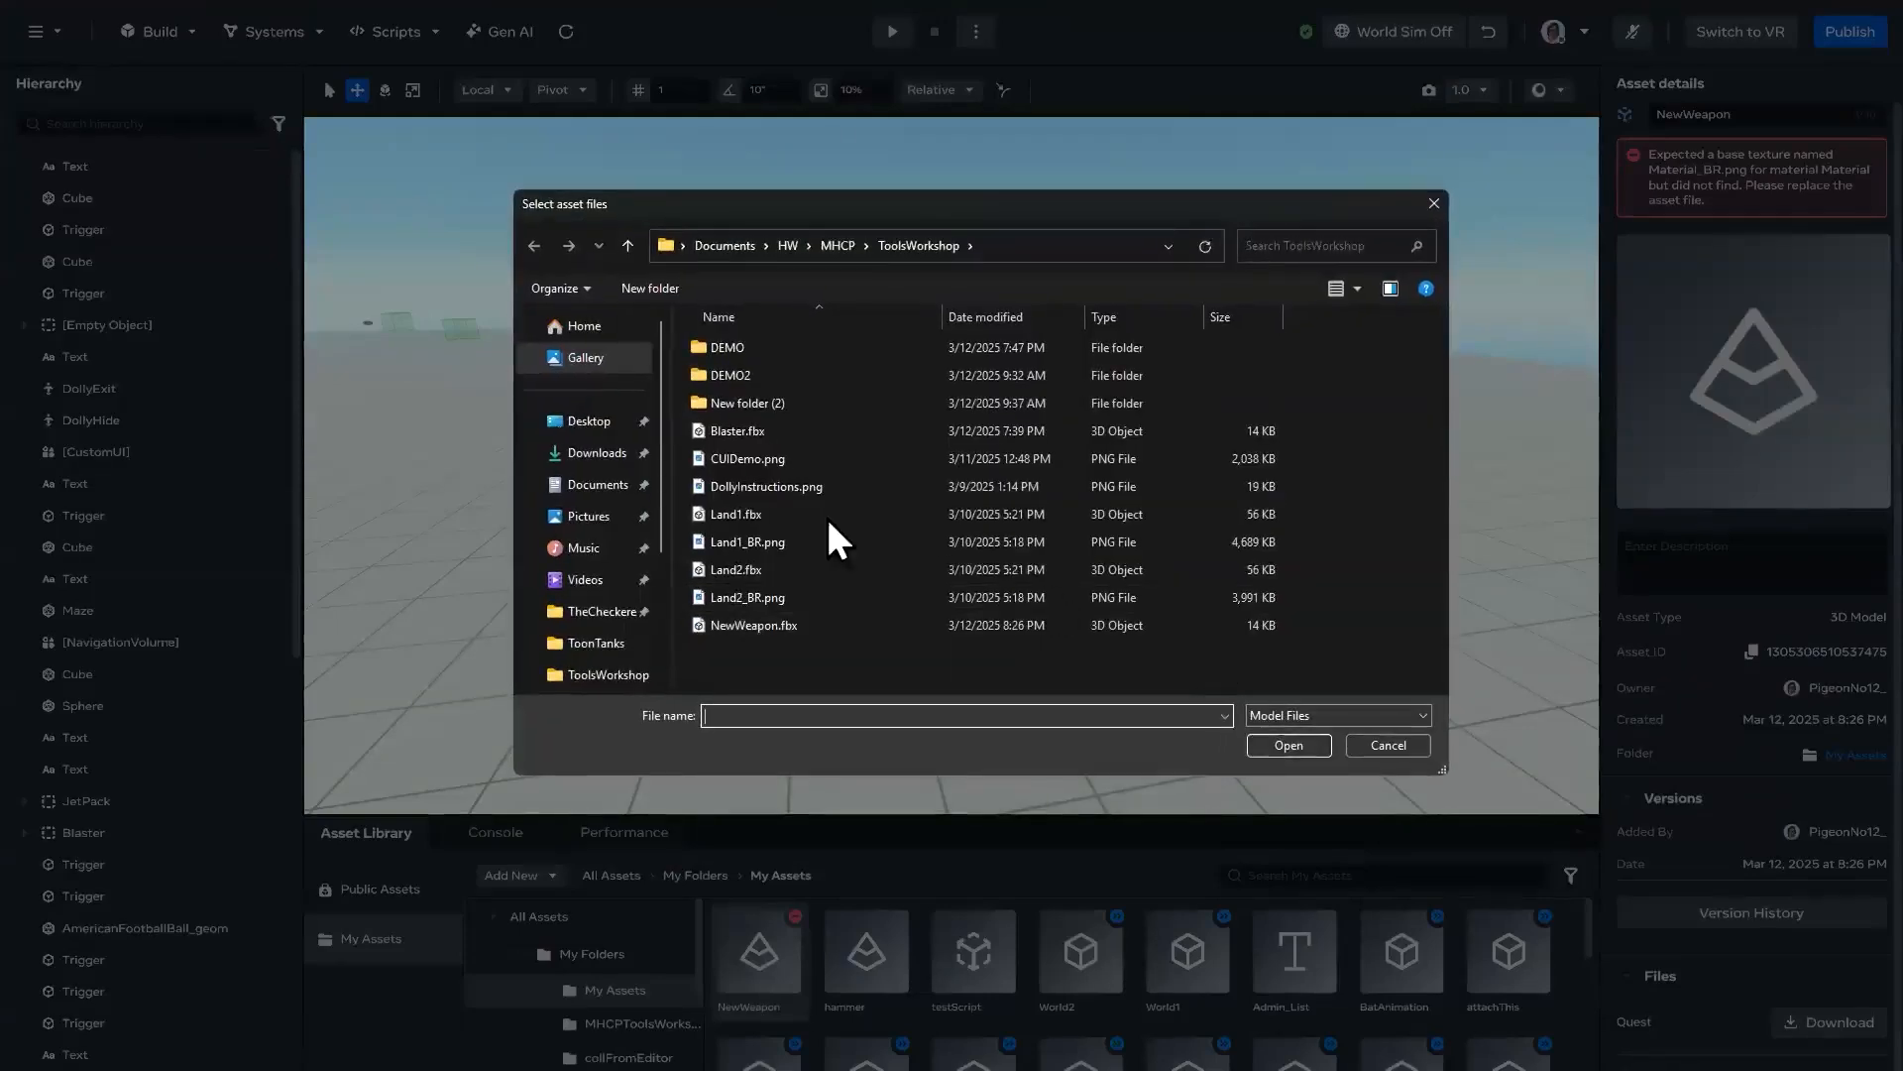
{"action": "double_click", "coordinate": [800, 624]}
{"action": "left_click", "coordinate": [1105, 769]}
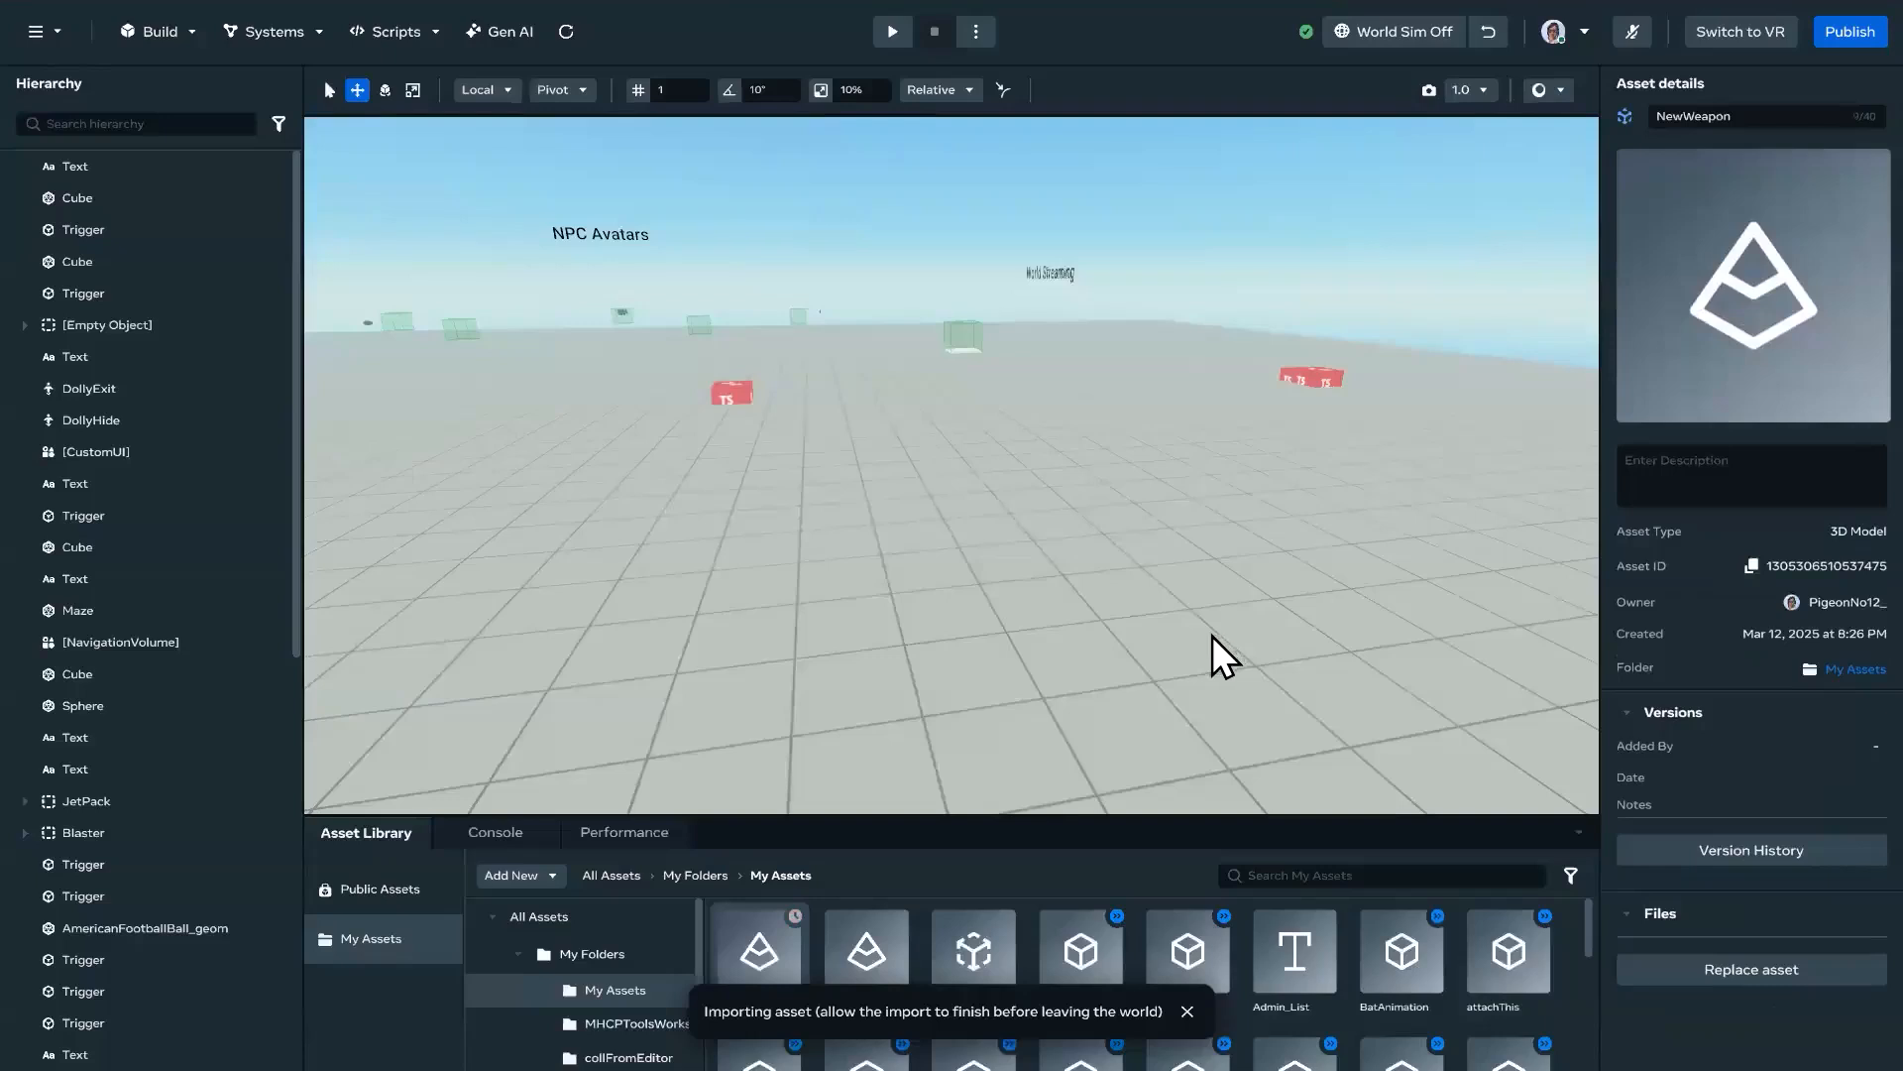
Step: Place the imported NewWeapon asset in an open area of the world
{"action": "mouse_move", "coordinate": [1072, 710]}
{"action": "right_mouse_down"}
{"action": "mouse_move", "coordinate": [1229, 656]}
{"action": "mouse_move", "coordinate": [1065, 724]}
{"action": "right_mouse_up"}
{"action": "left_click_drag", "start_coordinate": [848, 932], "coordinate": [974, 526]}
{"action": "right_click_drag", "start_coordinate": [1221, 580], "coordinate": [1616, 574]}
{"action": "left_click_drag", "start_coordinate": [1080, 522], "coordinate": [1090, 394]}
{"action": "right_click_drag", "start_coordinate": [1342, 522], "coordinate": [1346, 466]}
{"action": "left_click", "coordinate": [1354, 518]}
{"action": "key", "text": "a"}
{"action": "key", "text": "w"}
{"action": "key", "text": "d"}
{"action": "key", "text": "s"}
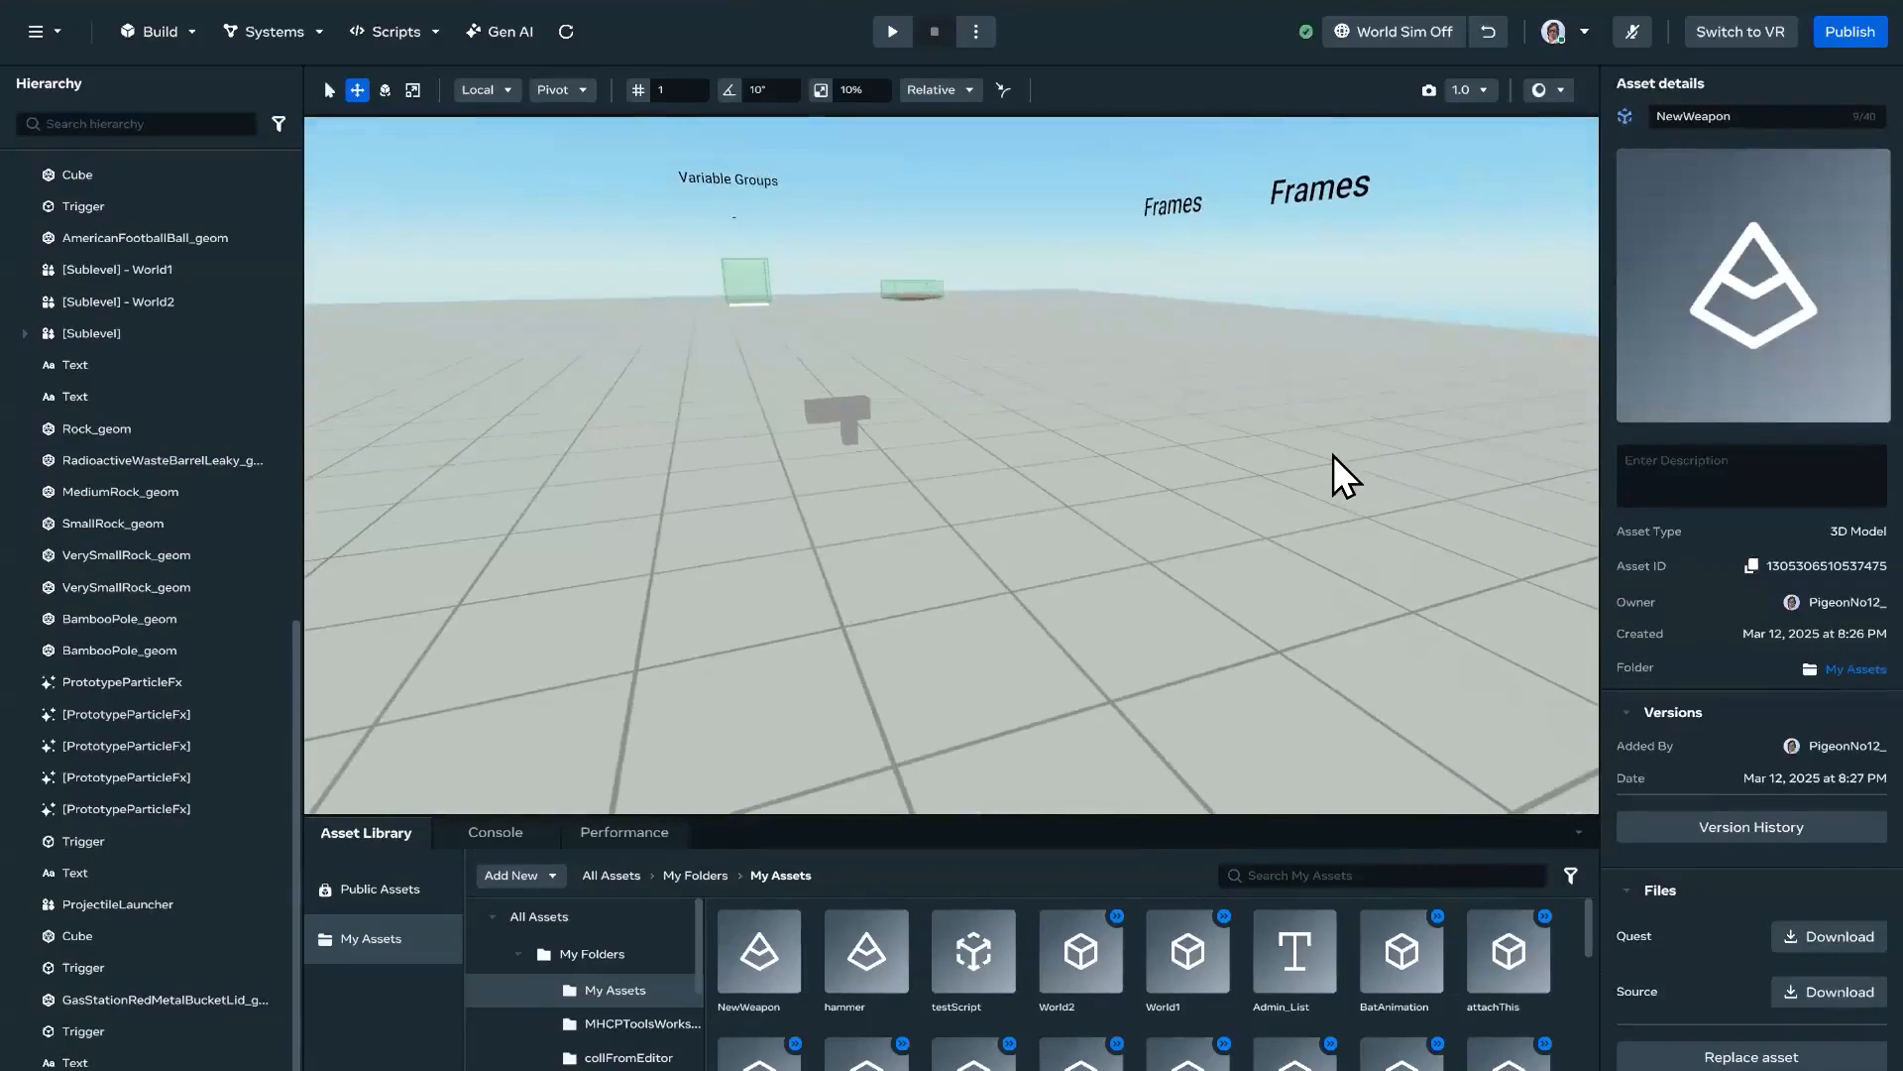
{"action": "key", "text": "a"}
{"action": "right_click_drag", "start_coordinate": [1026, 466], "coordinate": [1065, 468]}
{"action": "key", "text": "w"}
{"action": "key", "text": "s"}
Step: Find the Projectile Launcher gizmo, add it to the world and move it beside the weapon at about X 3.65, Y 1.06
{"action": "left_click", "coordinate": [176, 33]}
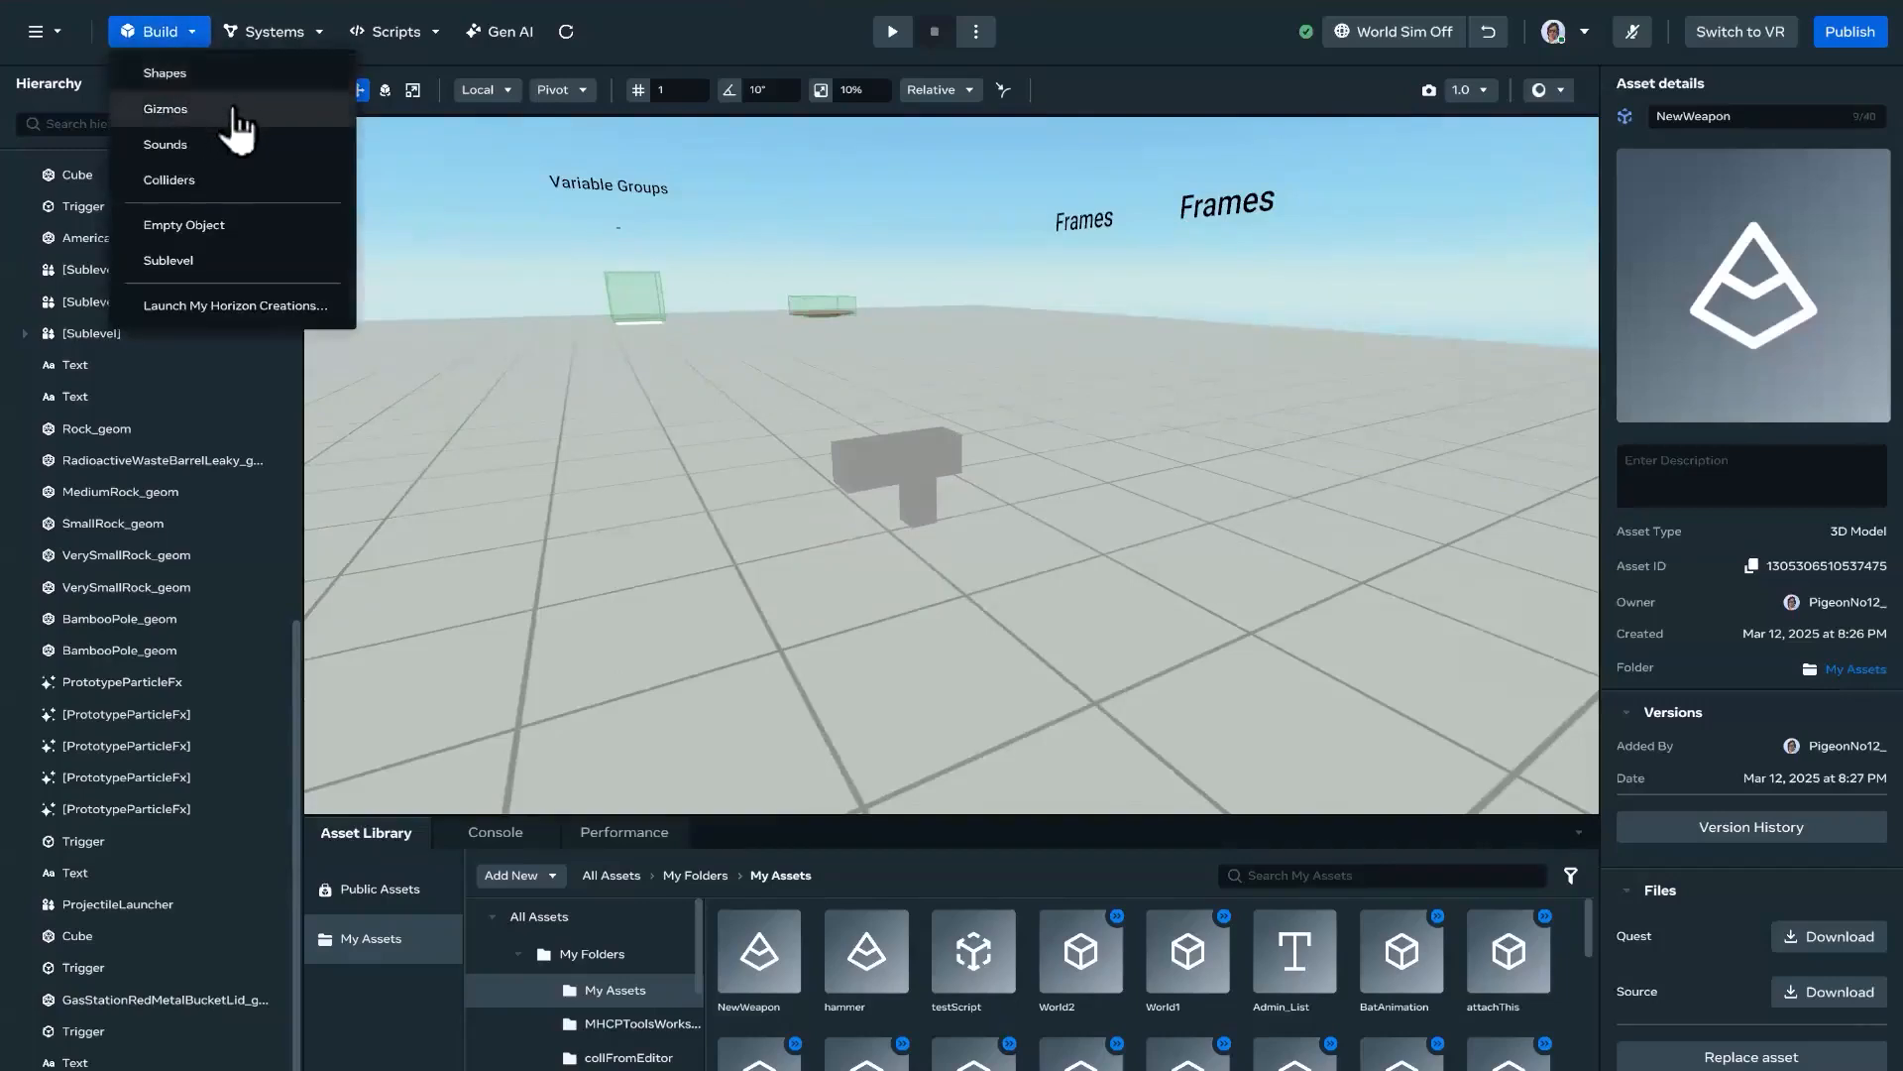
{"action": "left_click", "coordinate": [264, 111]}
{"action": "type", "text": "projecti"}
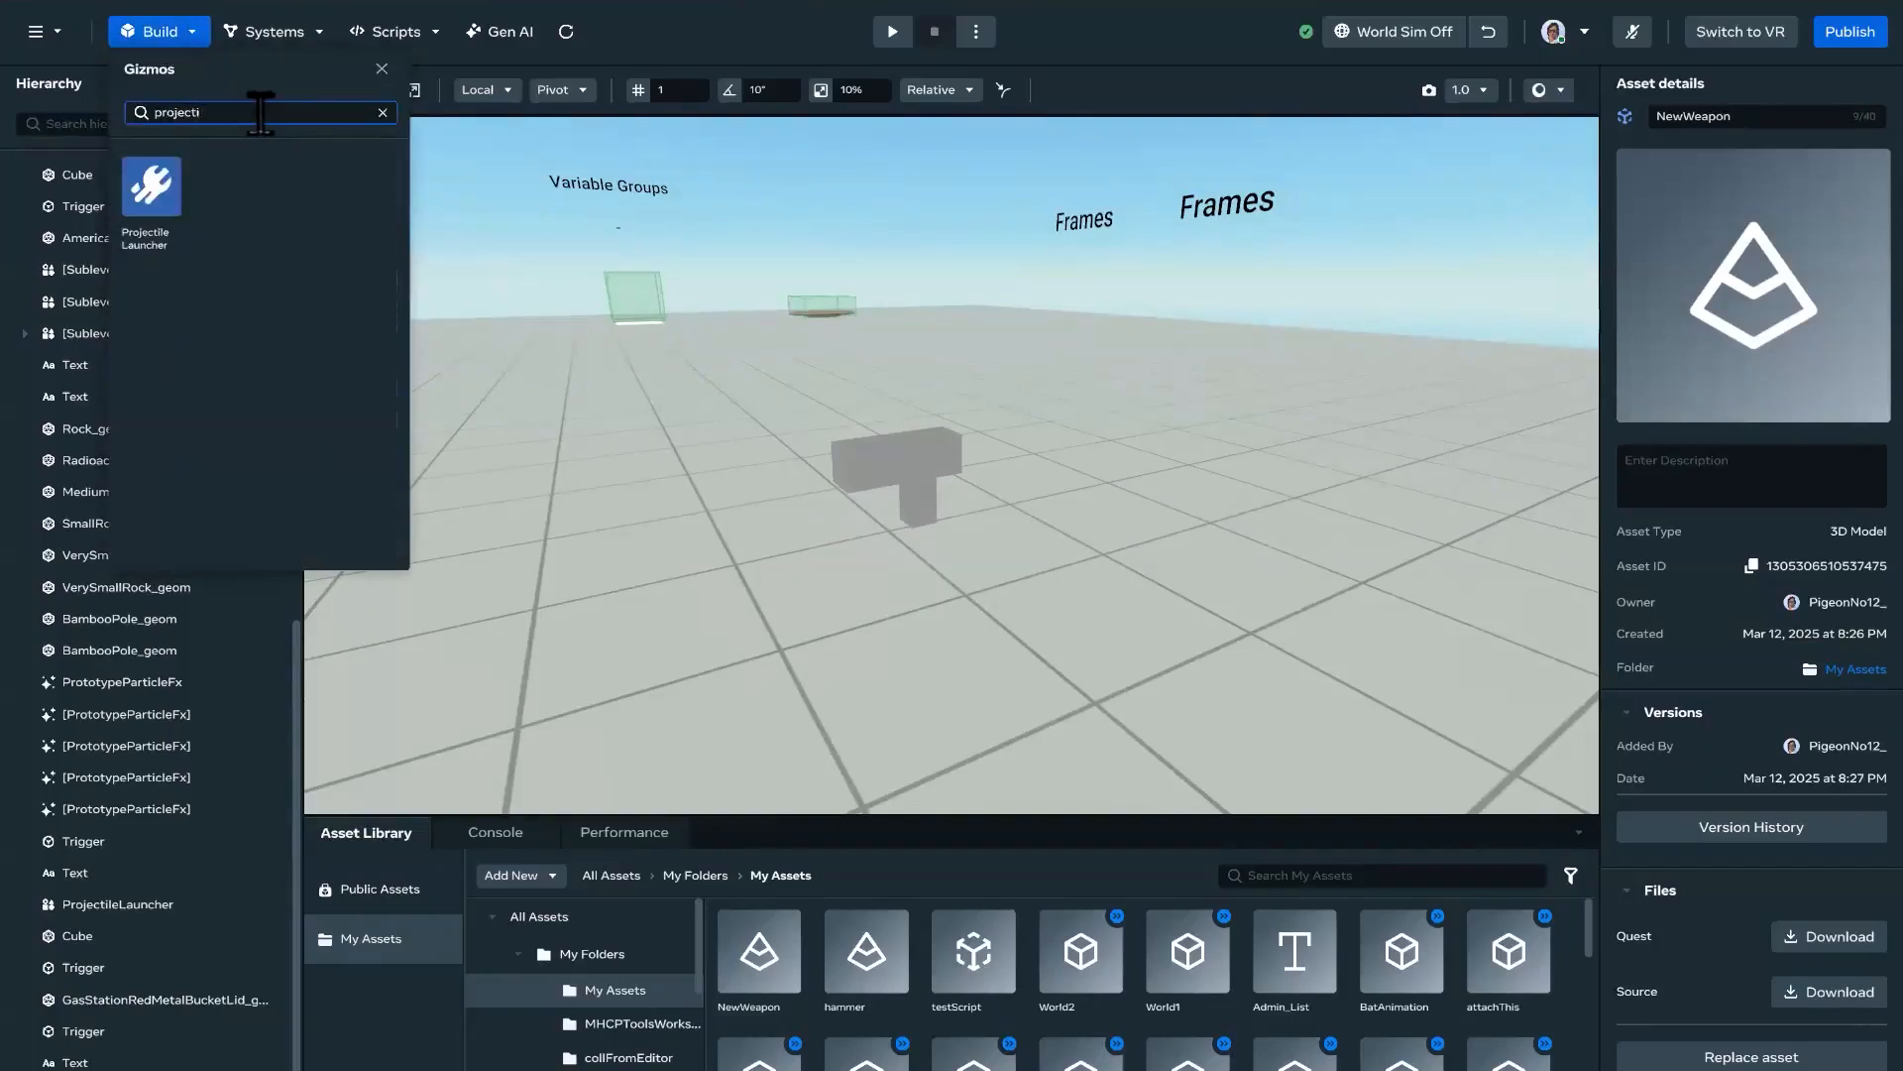
{"action": "left_click", "coordinate": [146, 220]}
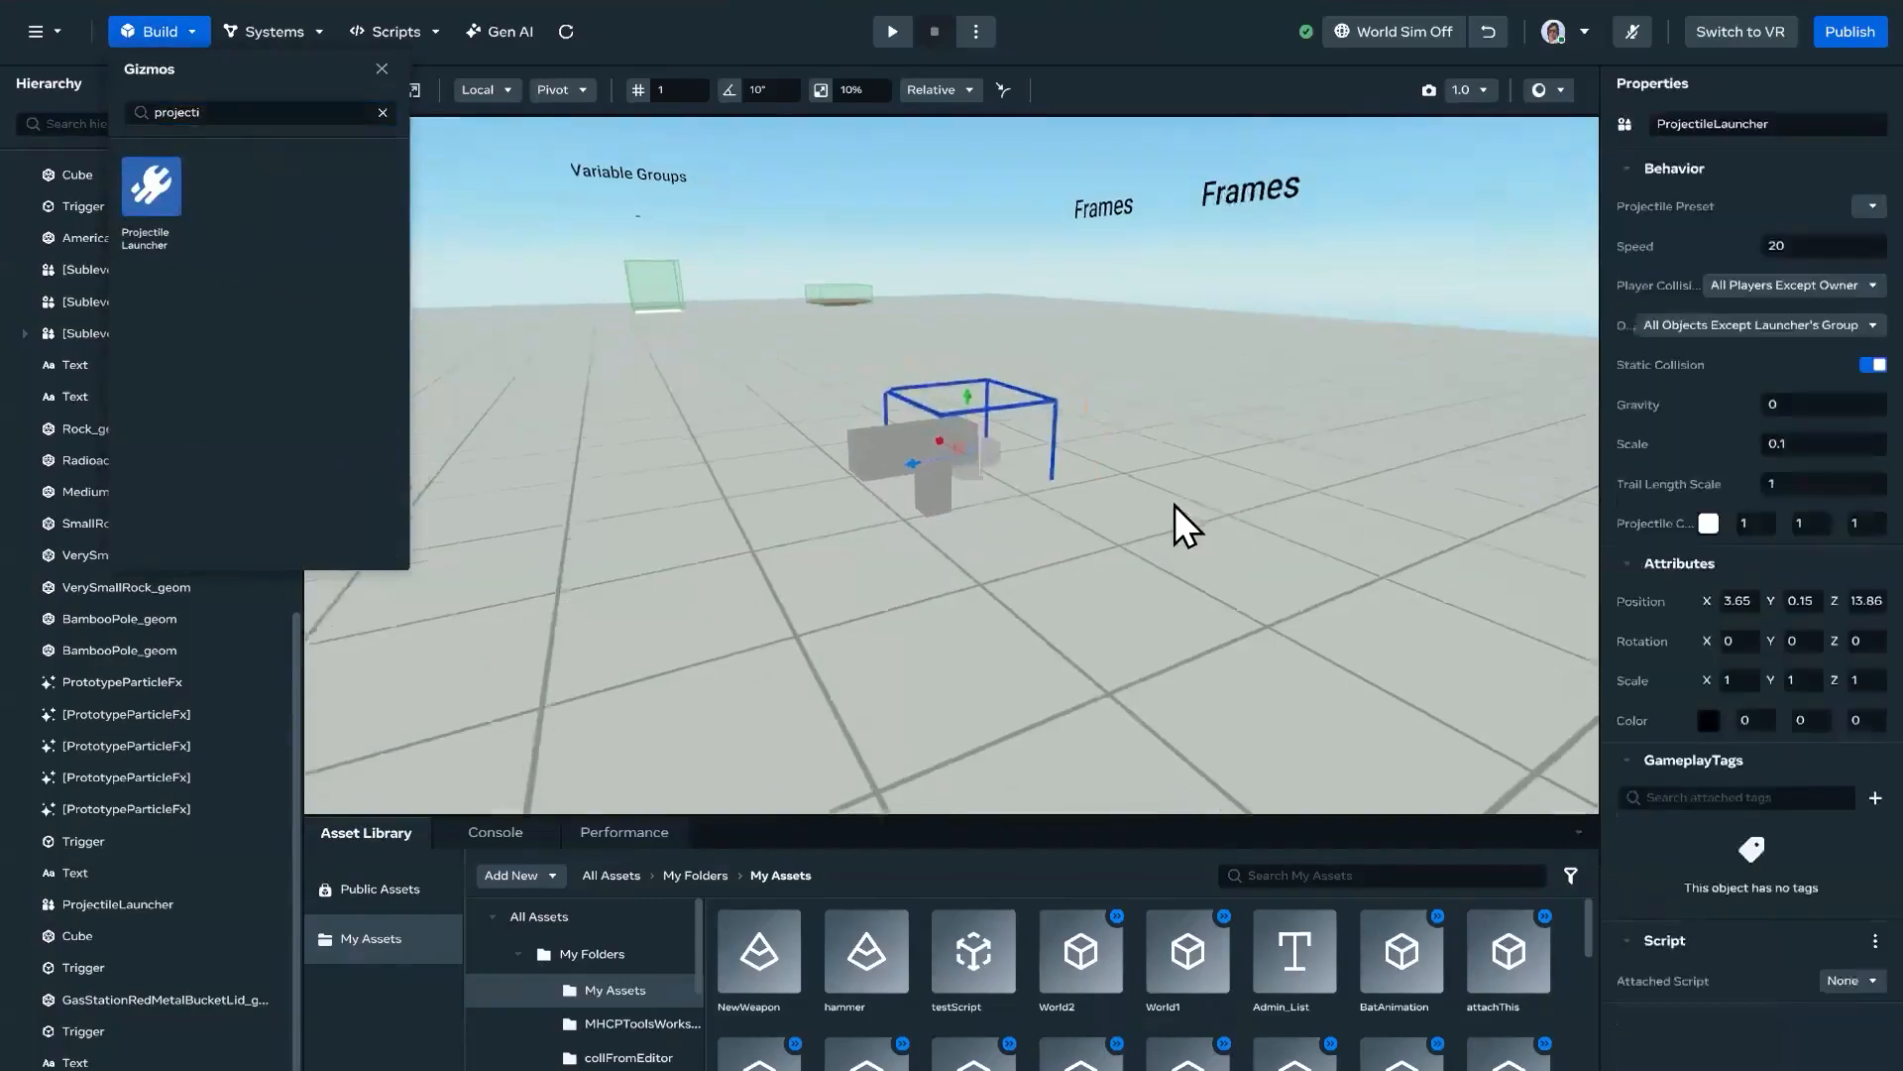
{"action": "left_click_drag", "start_coordinate": [1025, 385], "coordinate": [973, 323]}
{"action": "left_click_drag", "start_coordinate": [811, 378], "coordinate": [737, 384]}
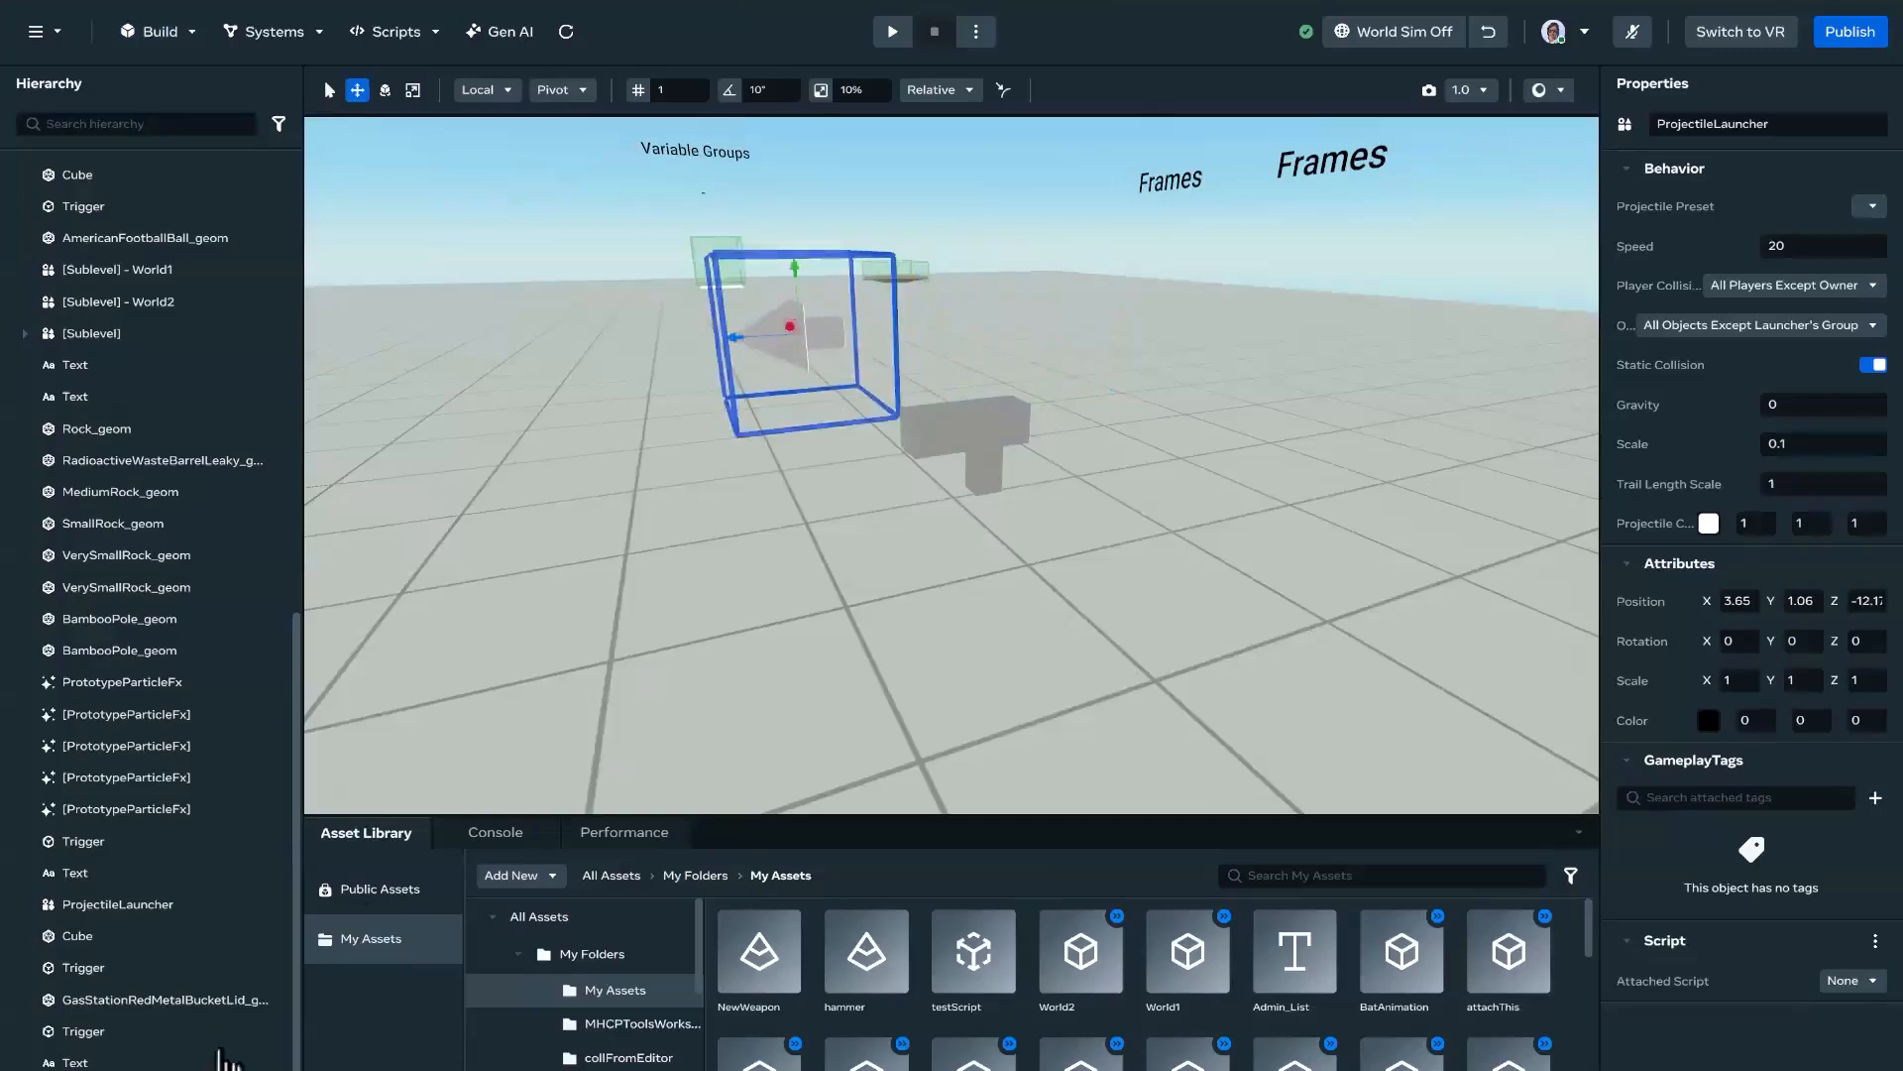
{"action": "scroll", "coordinate": [220, 1057], "scroll_direction": "down", "scroll_amount": 1}
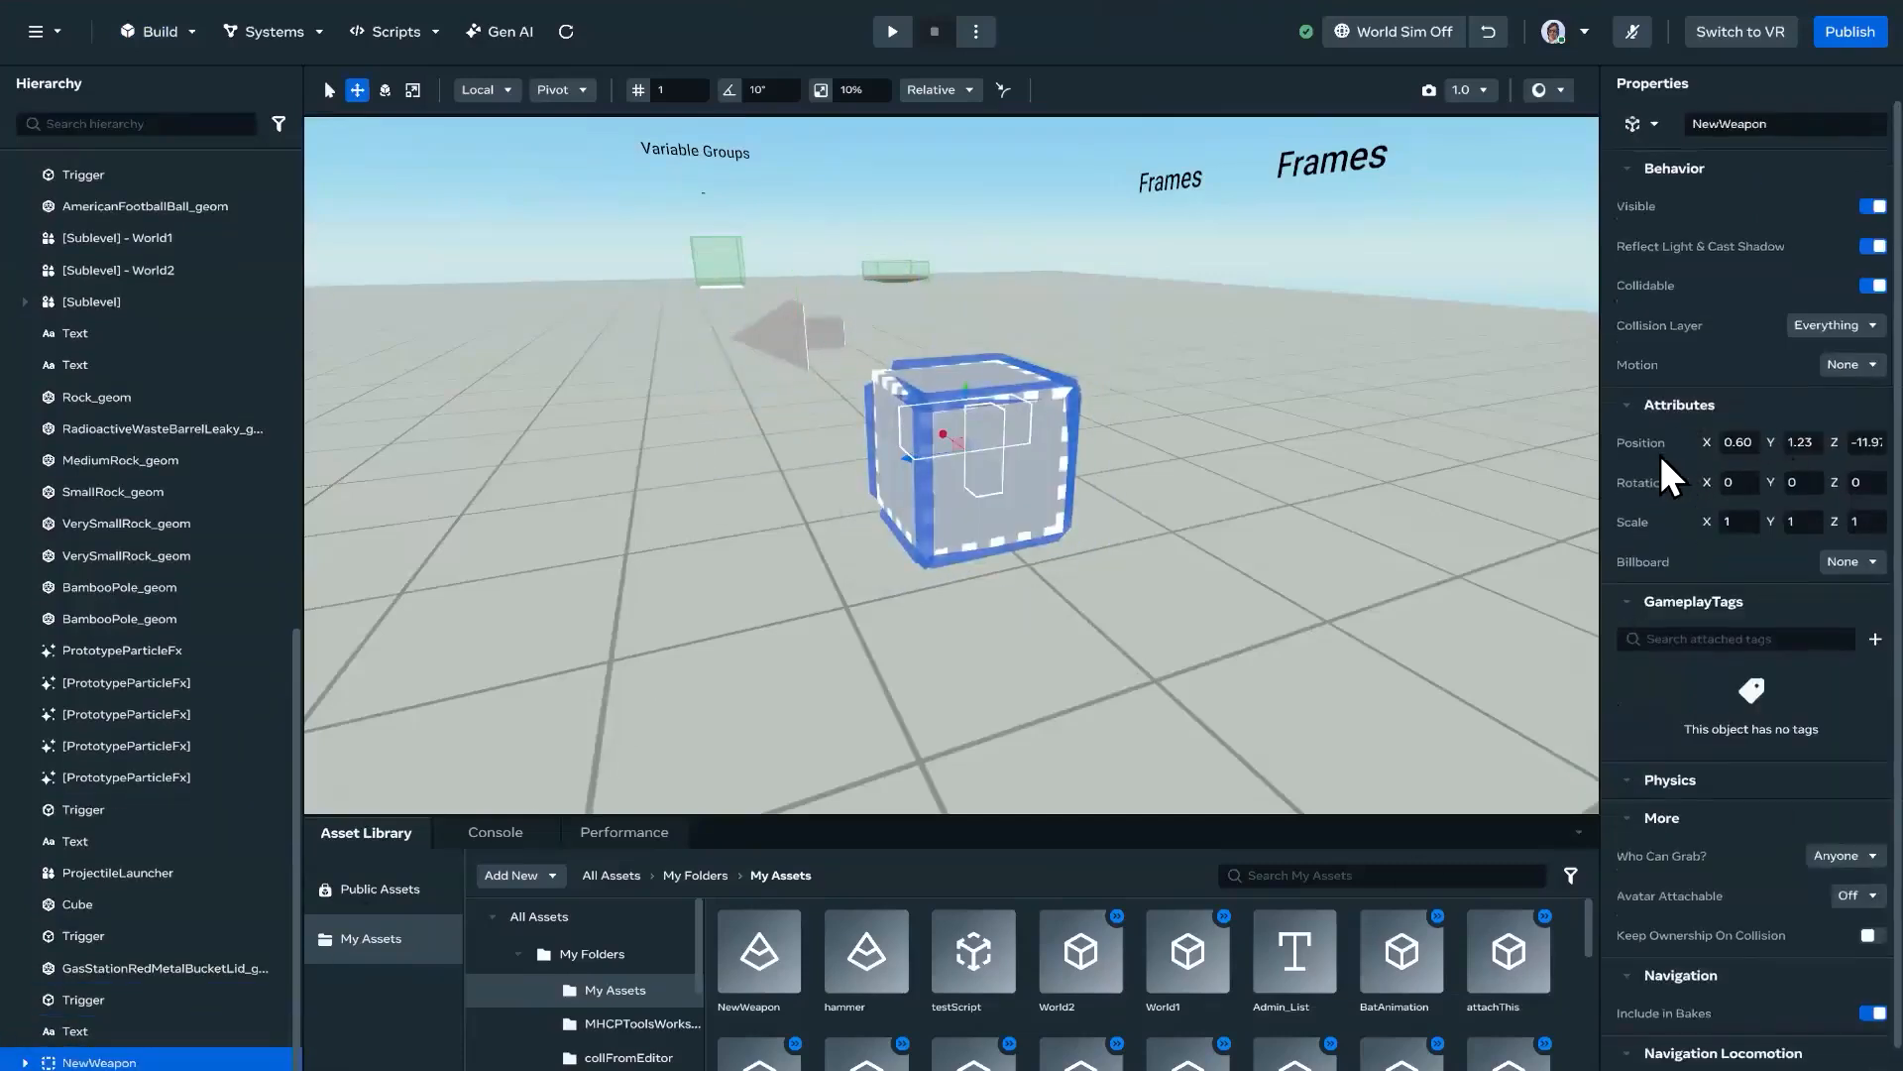
{"action": "right_click", "coordinate": [1656, 446]}
{"action": "left_click", "coordinate": [1714, 476]}
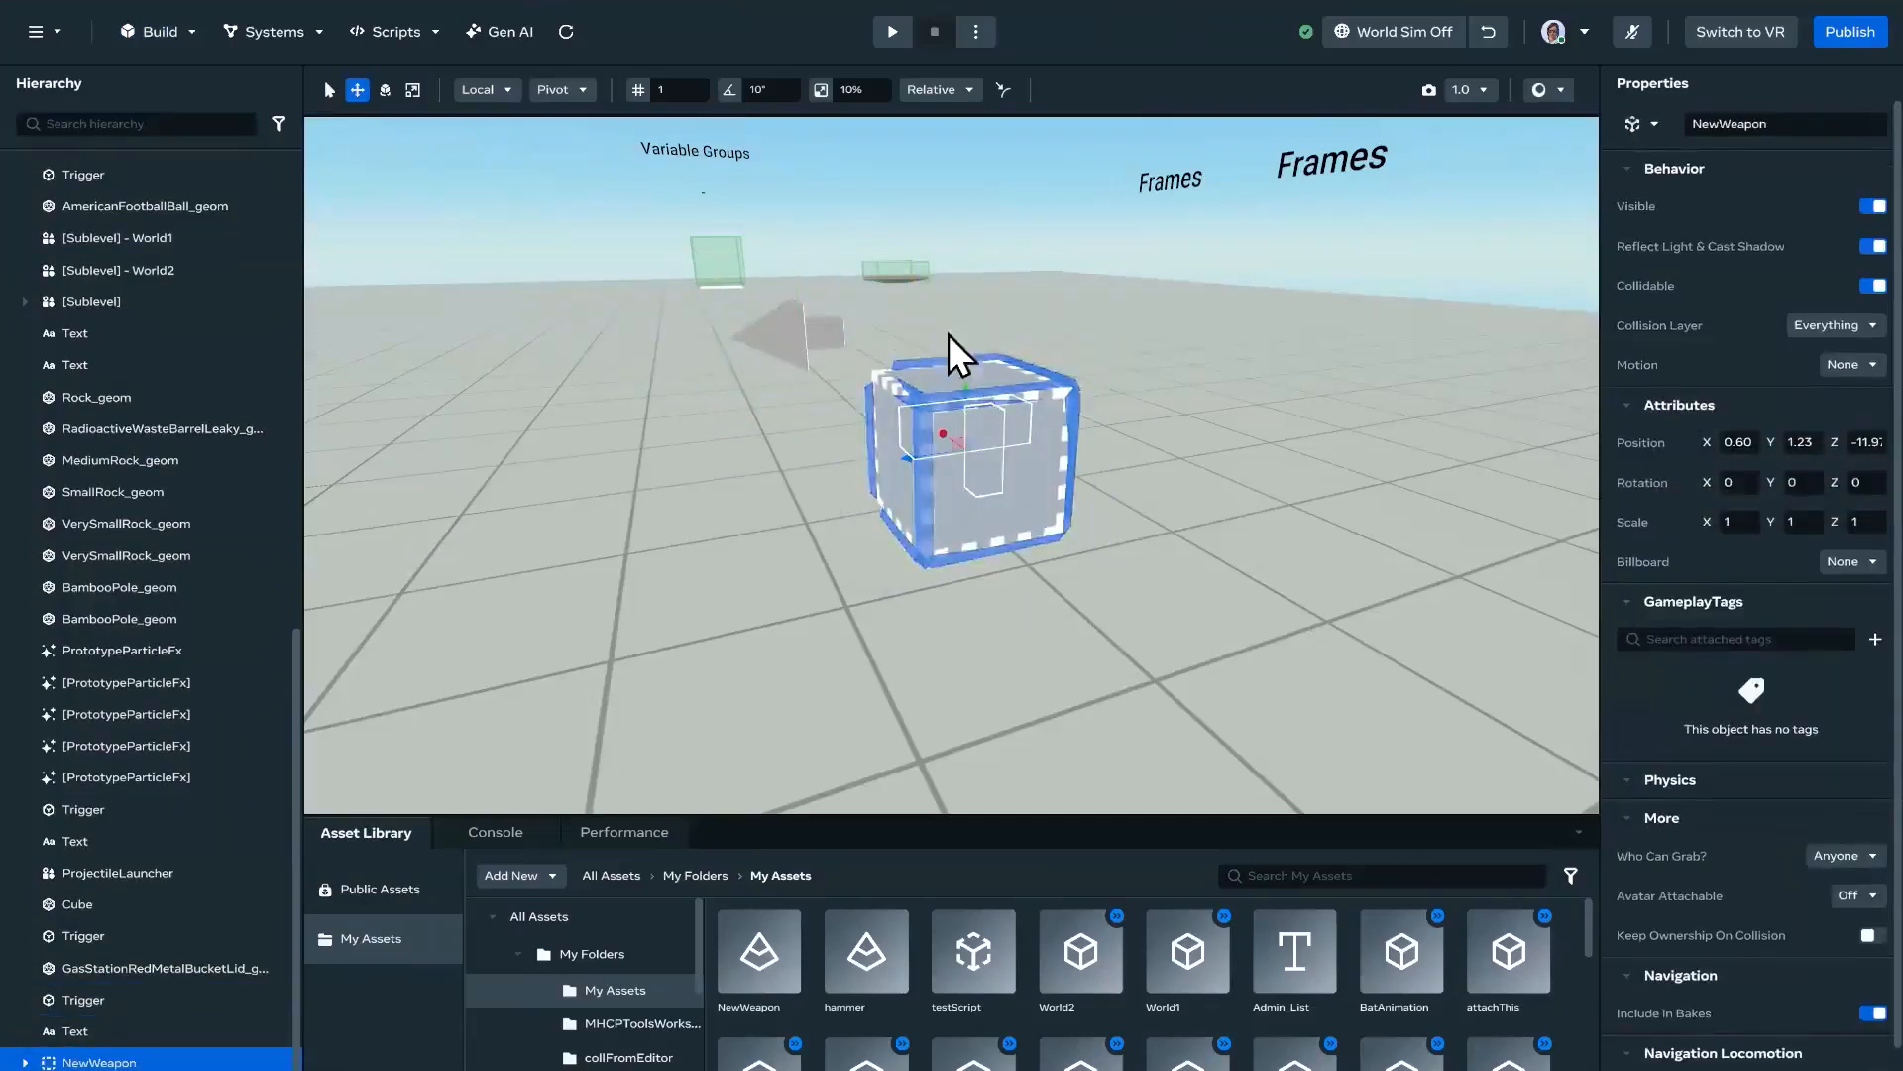
{"action": "left_click", "coordinate": [833, 333]}
{"action": "right_click", "coordinate": [1658, 597]}
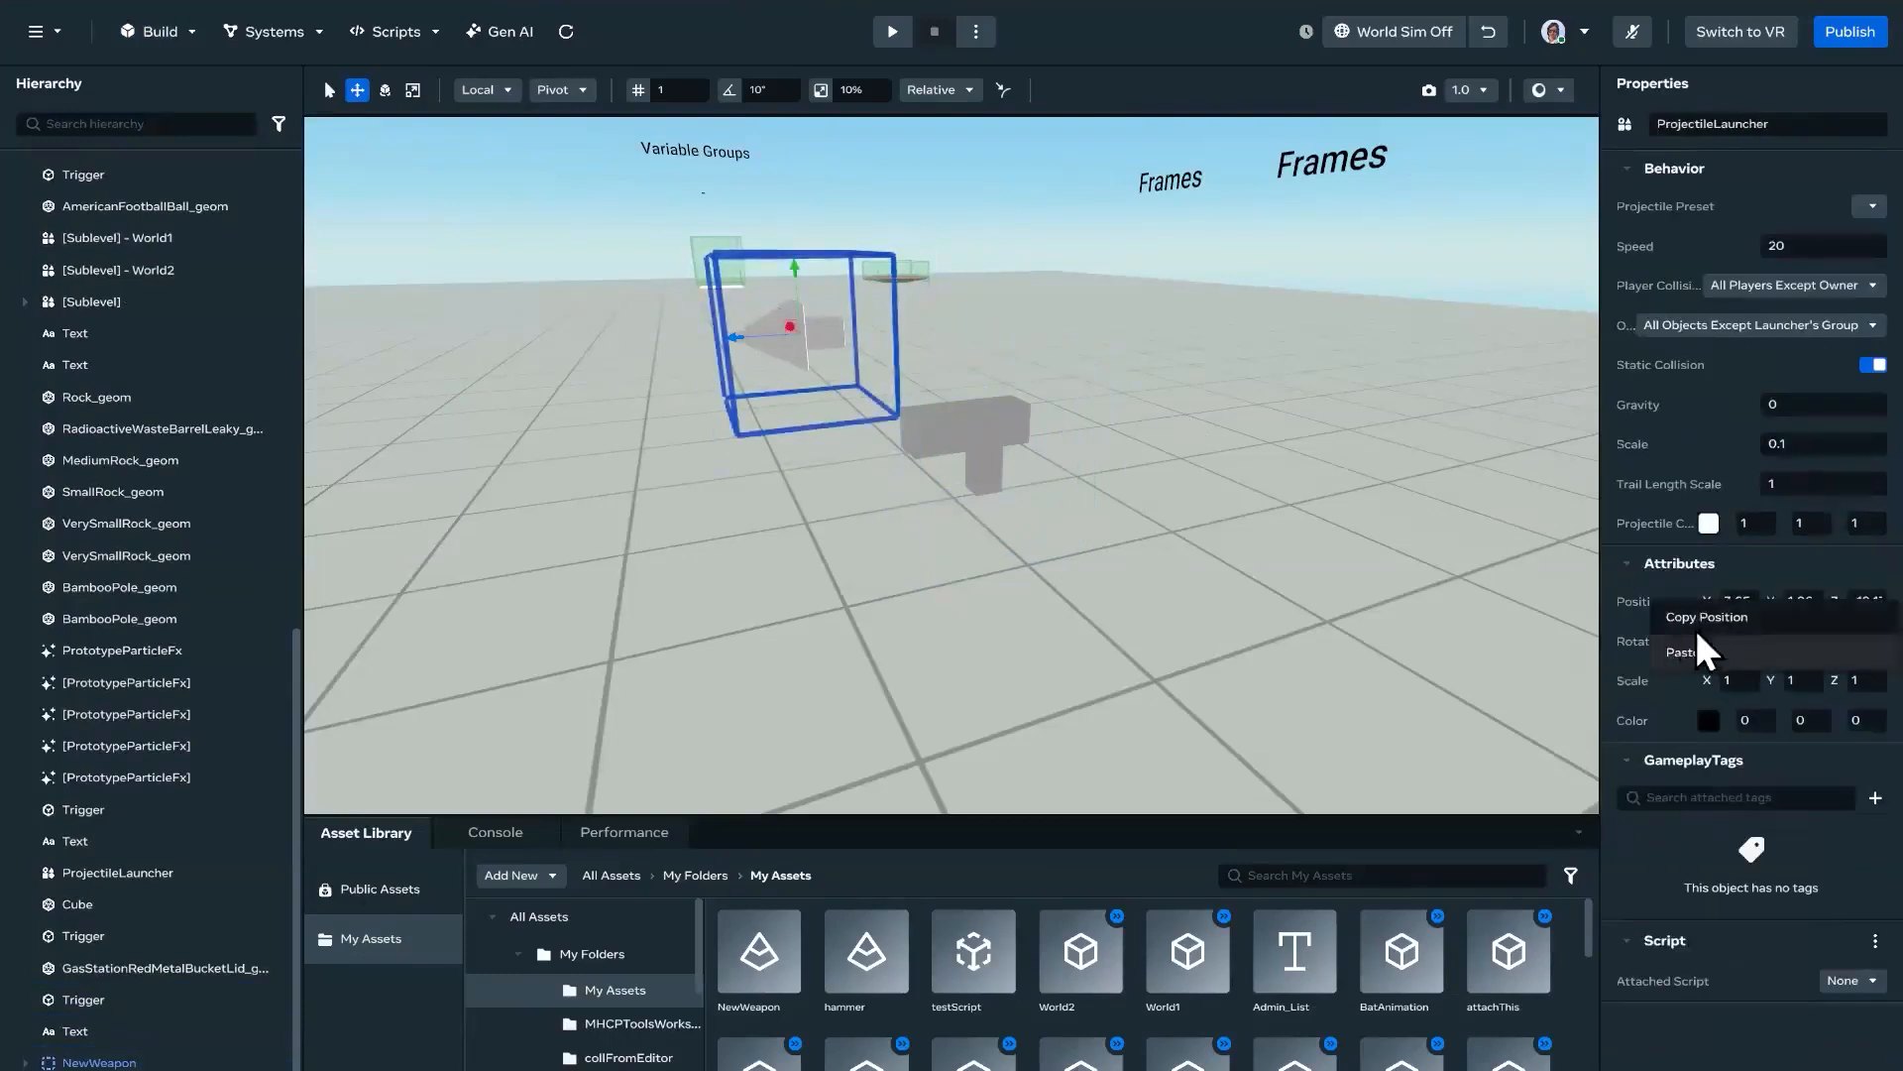
{"action": "left_click", "coordinate": [1164, 419]}
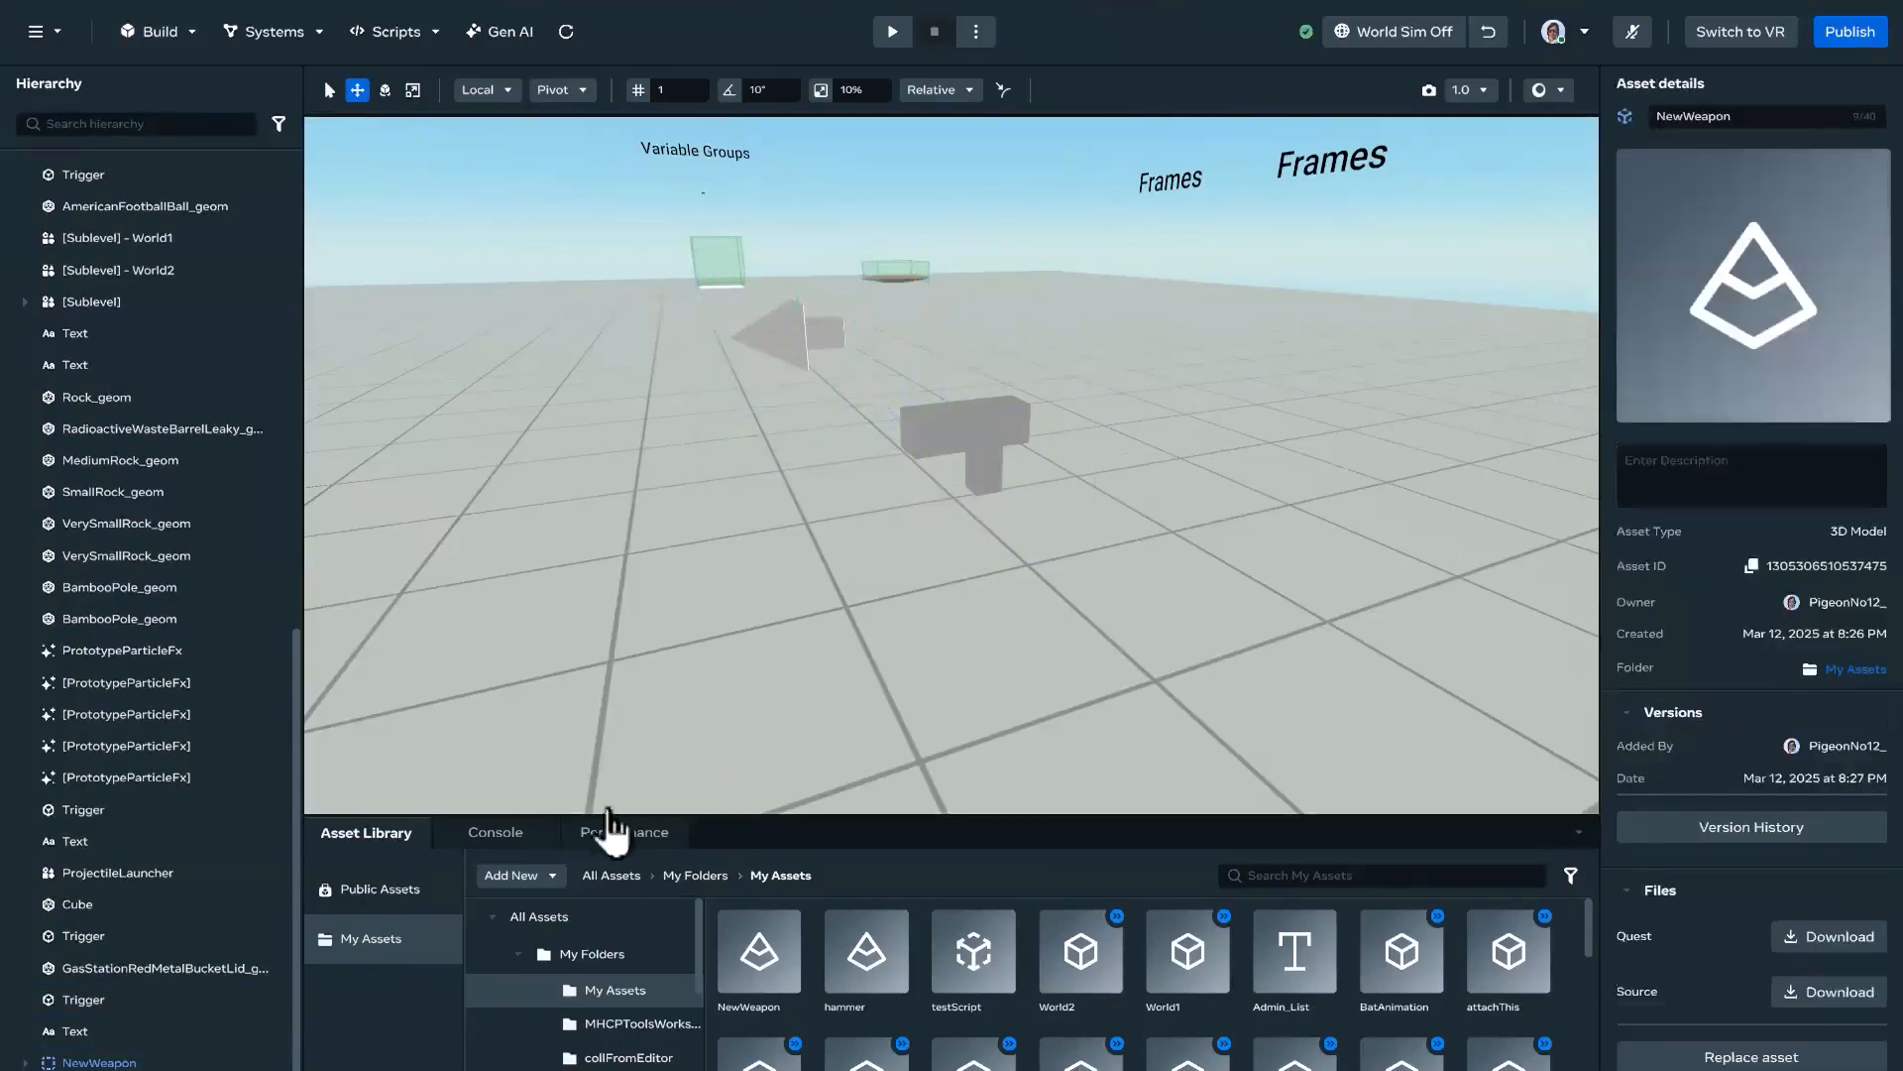
Step: Copy the position of the NewWeapon object and paste it into the projectile launcher's position
{"action": "key", "text": "a"}
{"action": "right_click_drag", "start_coordinate": [936, 568], "coordinate": [1053, 612]}
{"action": "key", "text": "d"}
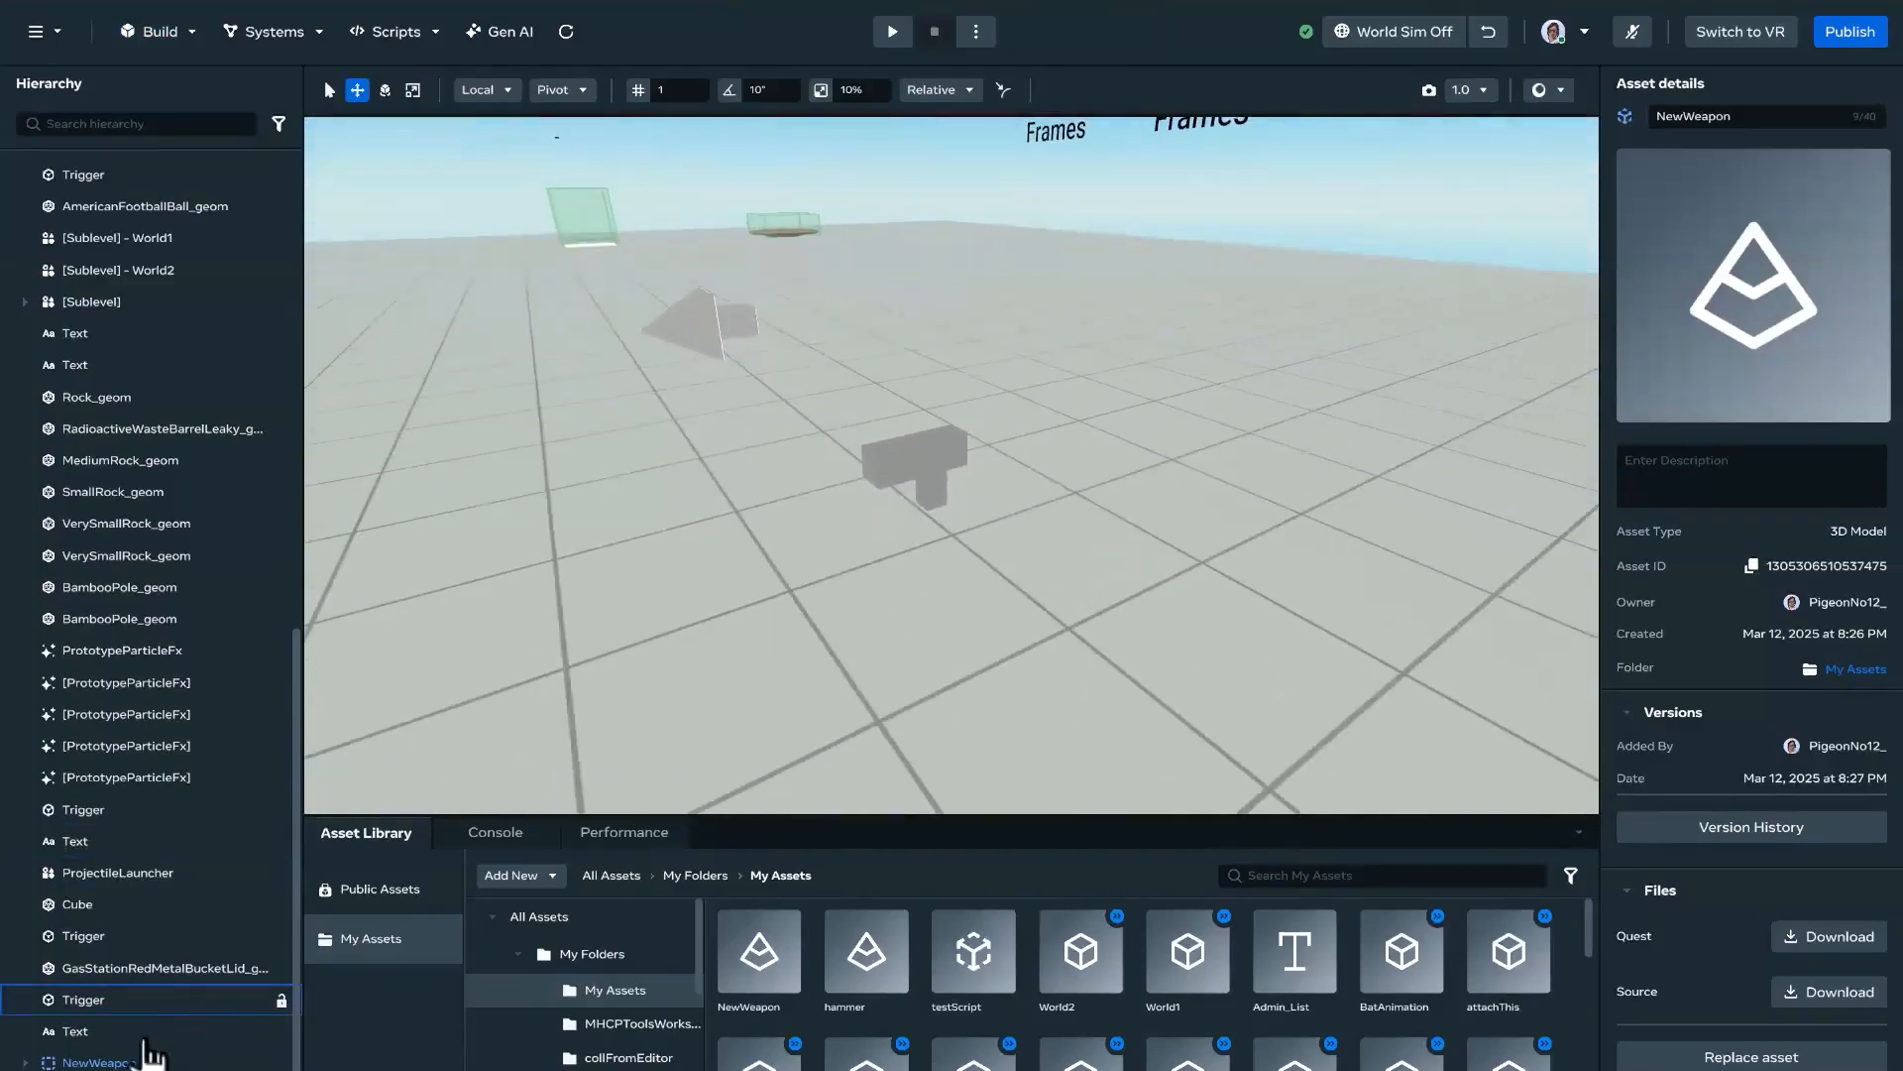
{"action": "left_click", "coordinate": [170, 1049]}
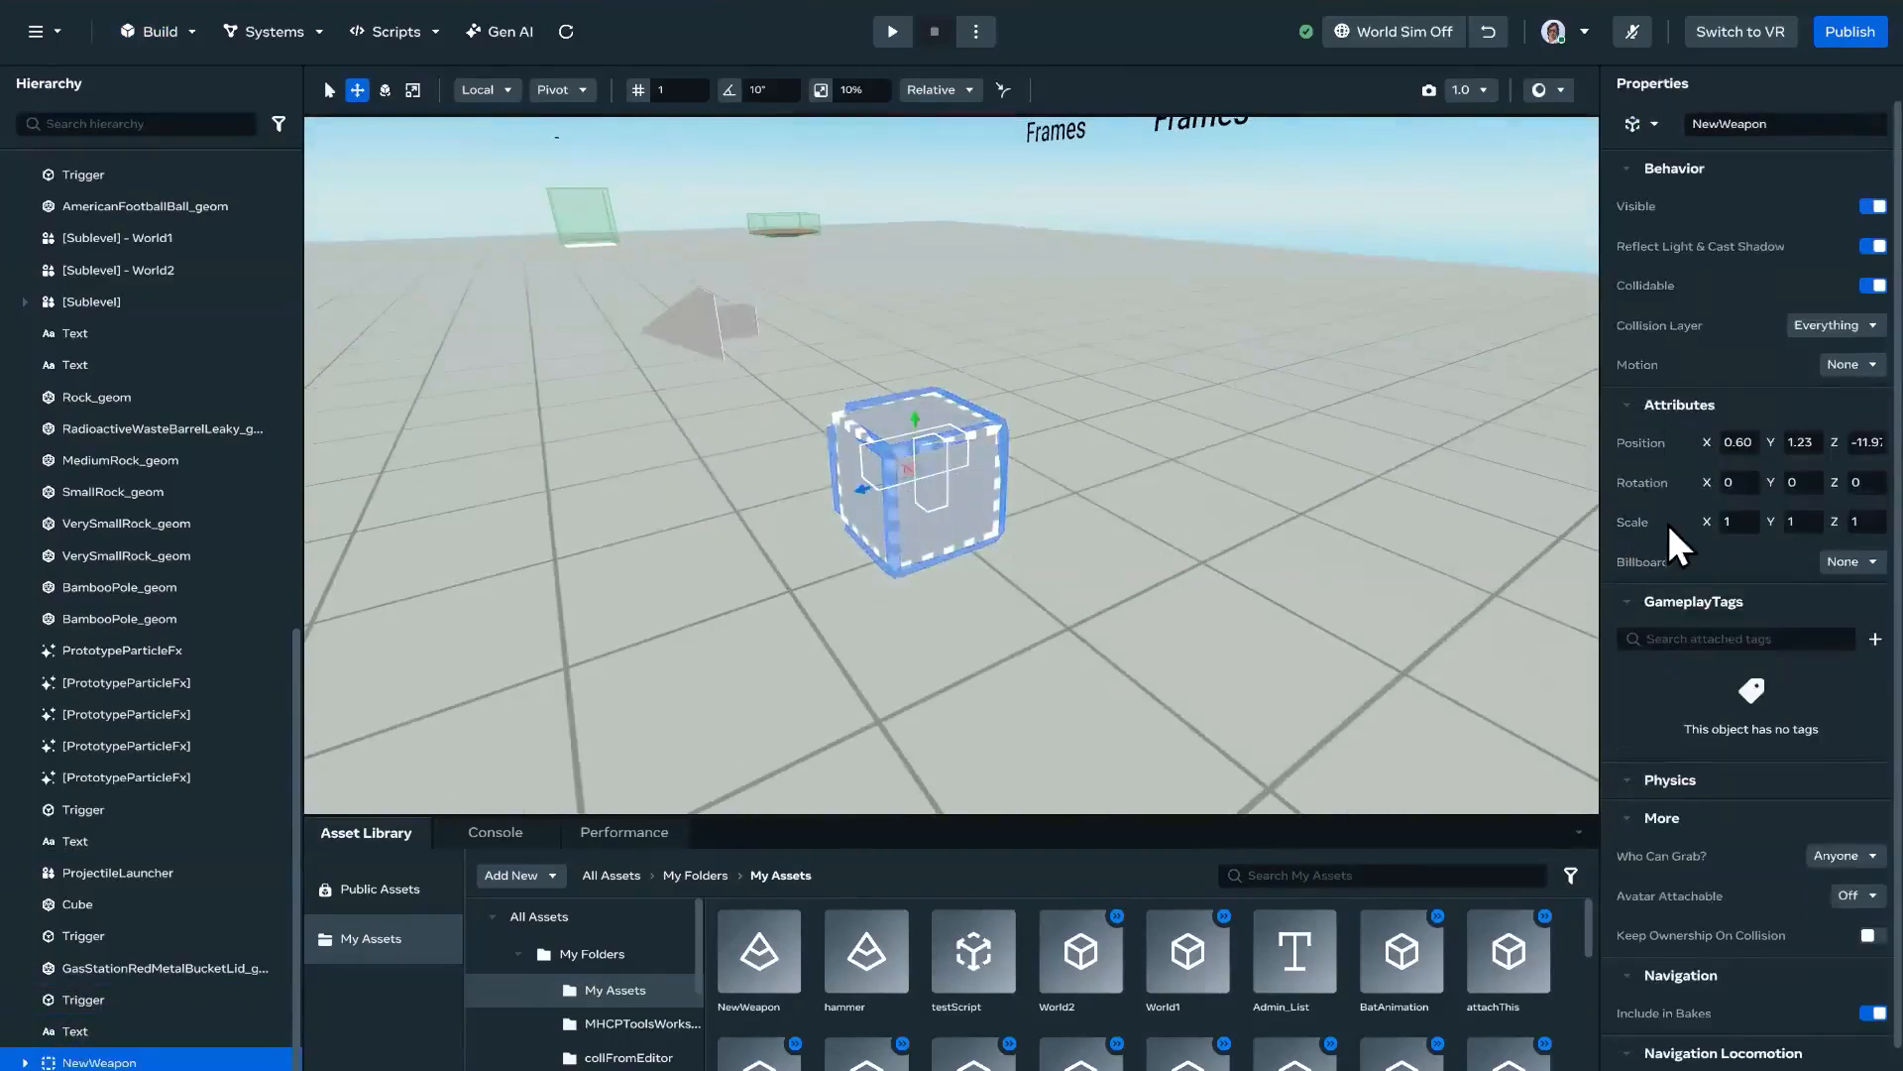
{"action": "right_click", "coordinate": [1641, 444]}
{"action": "left_click", "coordinate": [1695, 463]}
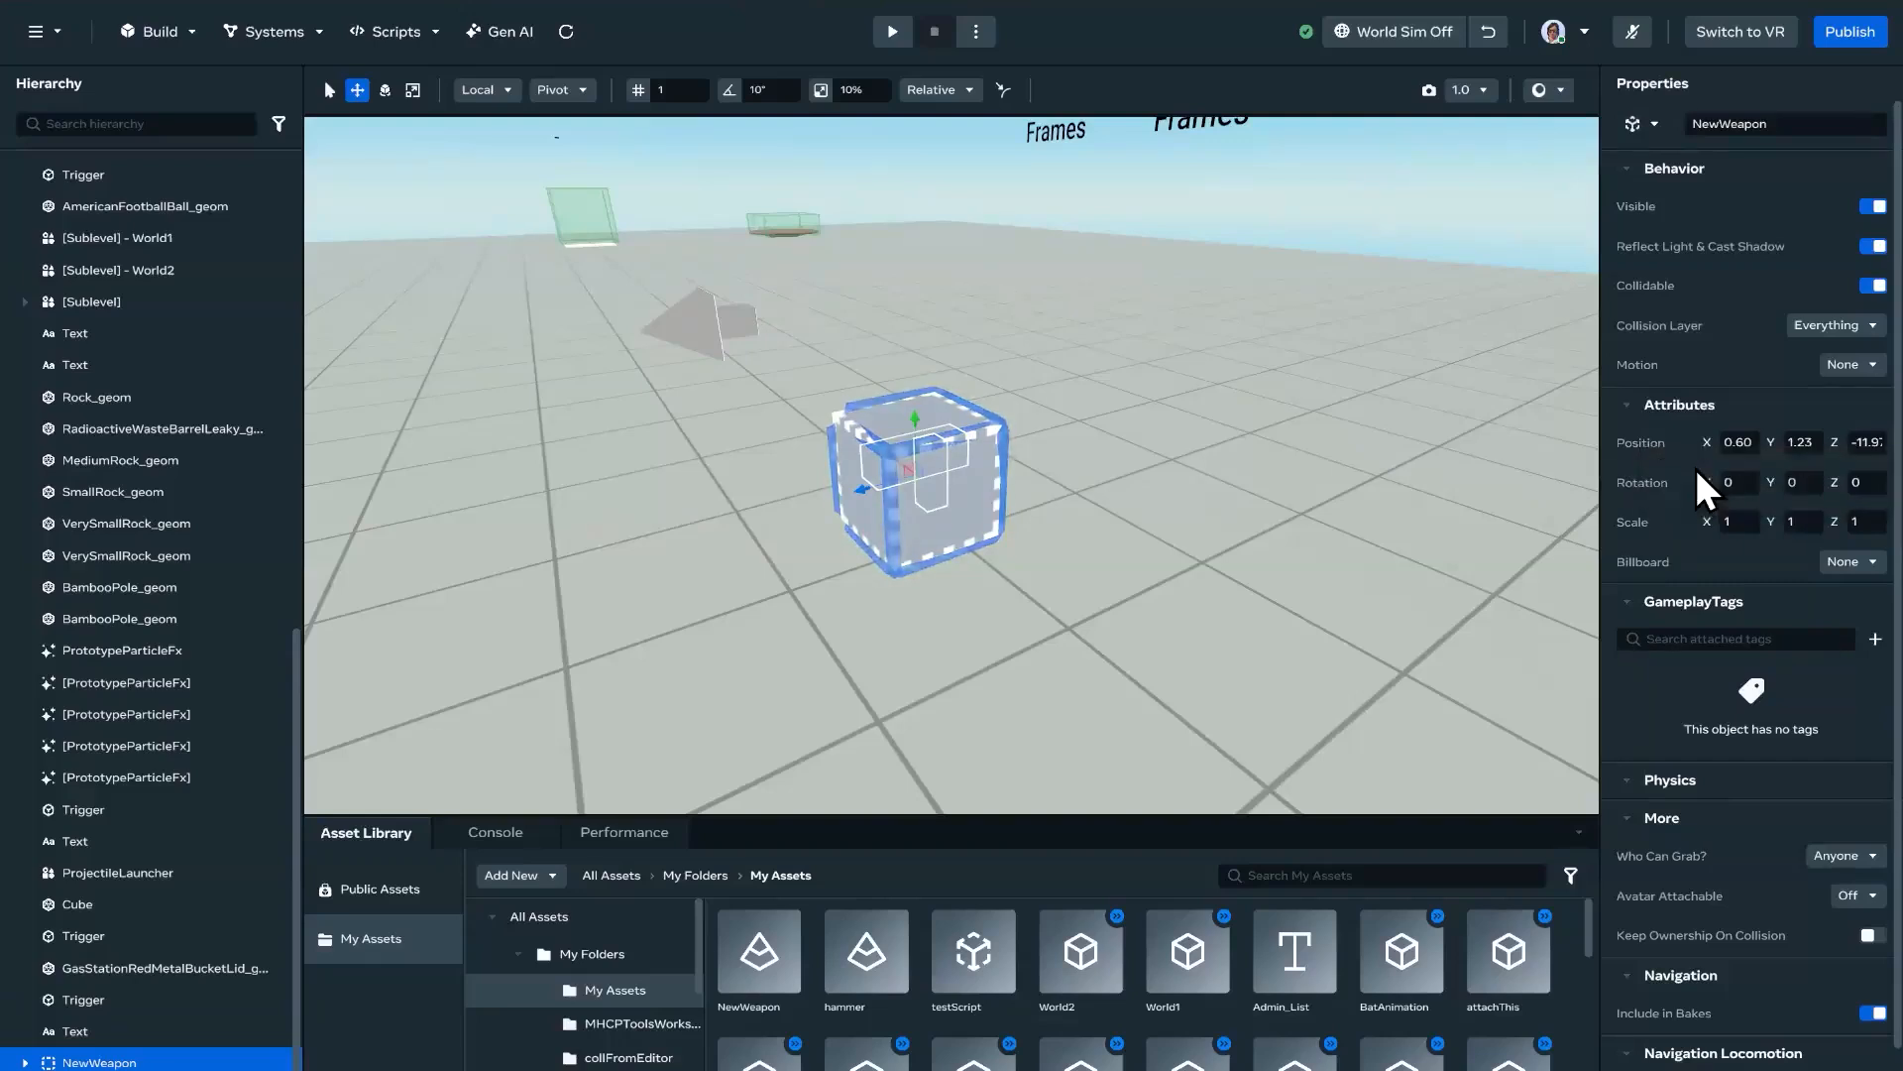
{"action": "left_click", "coordinate": [705, 324]}
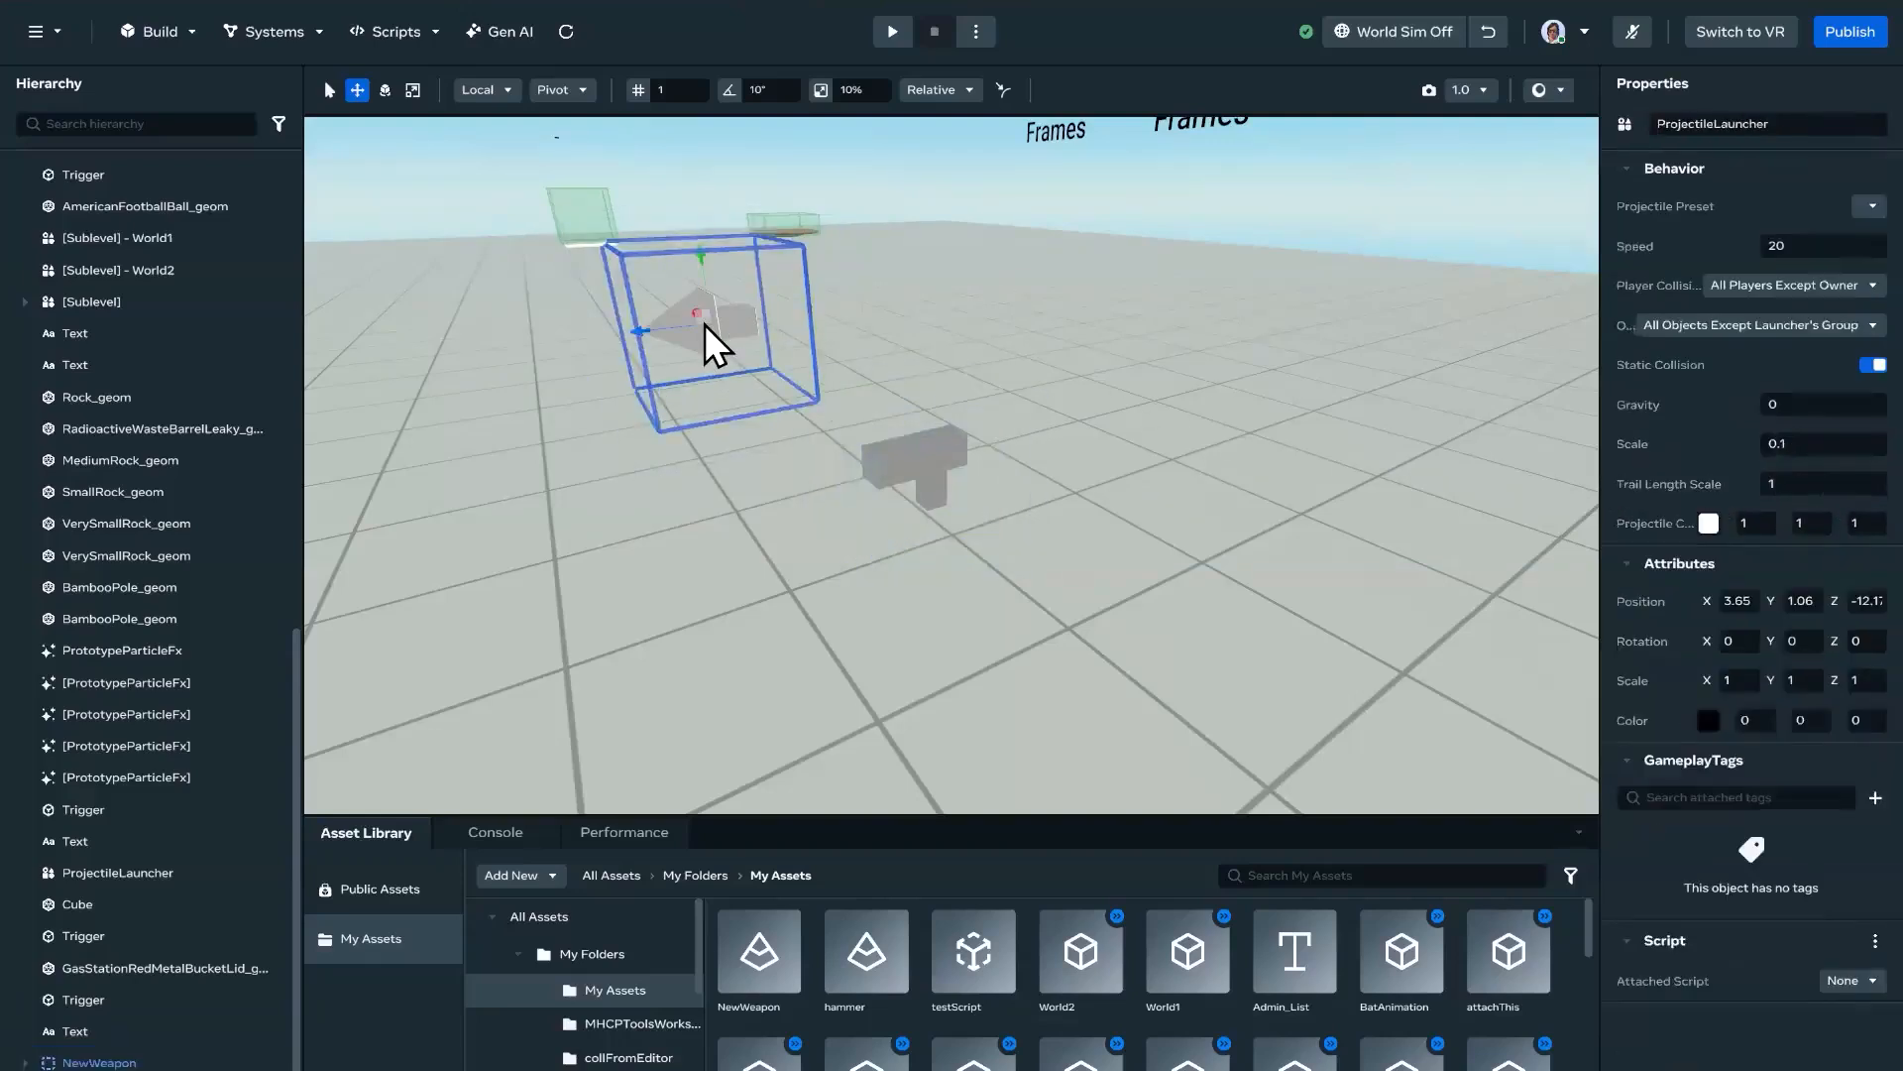
{"action": "right_click", "coordinate": [1645, 604]}
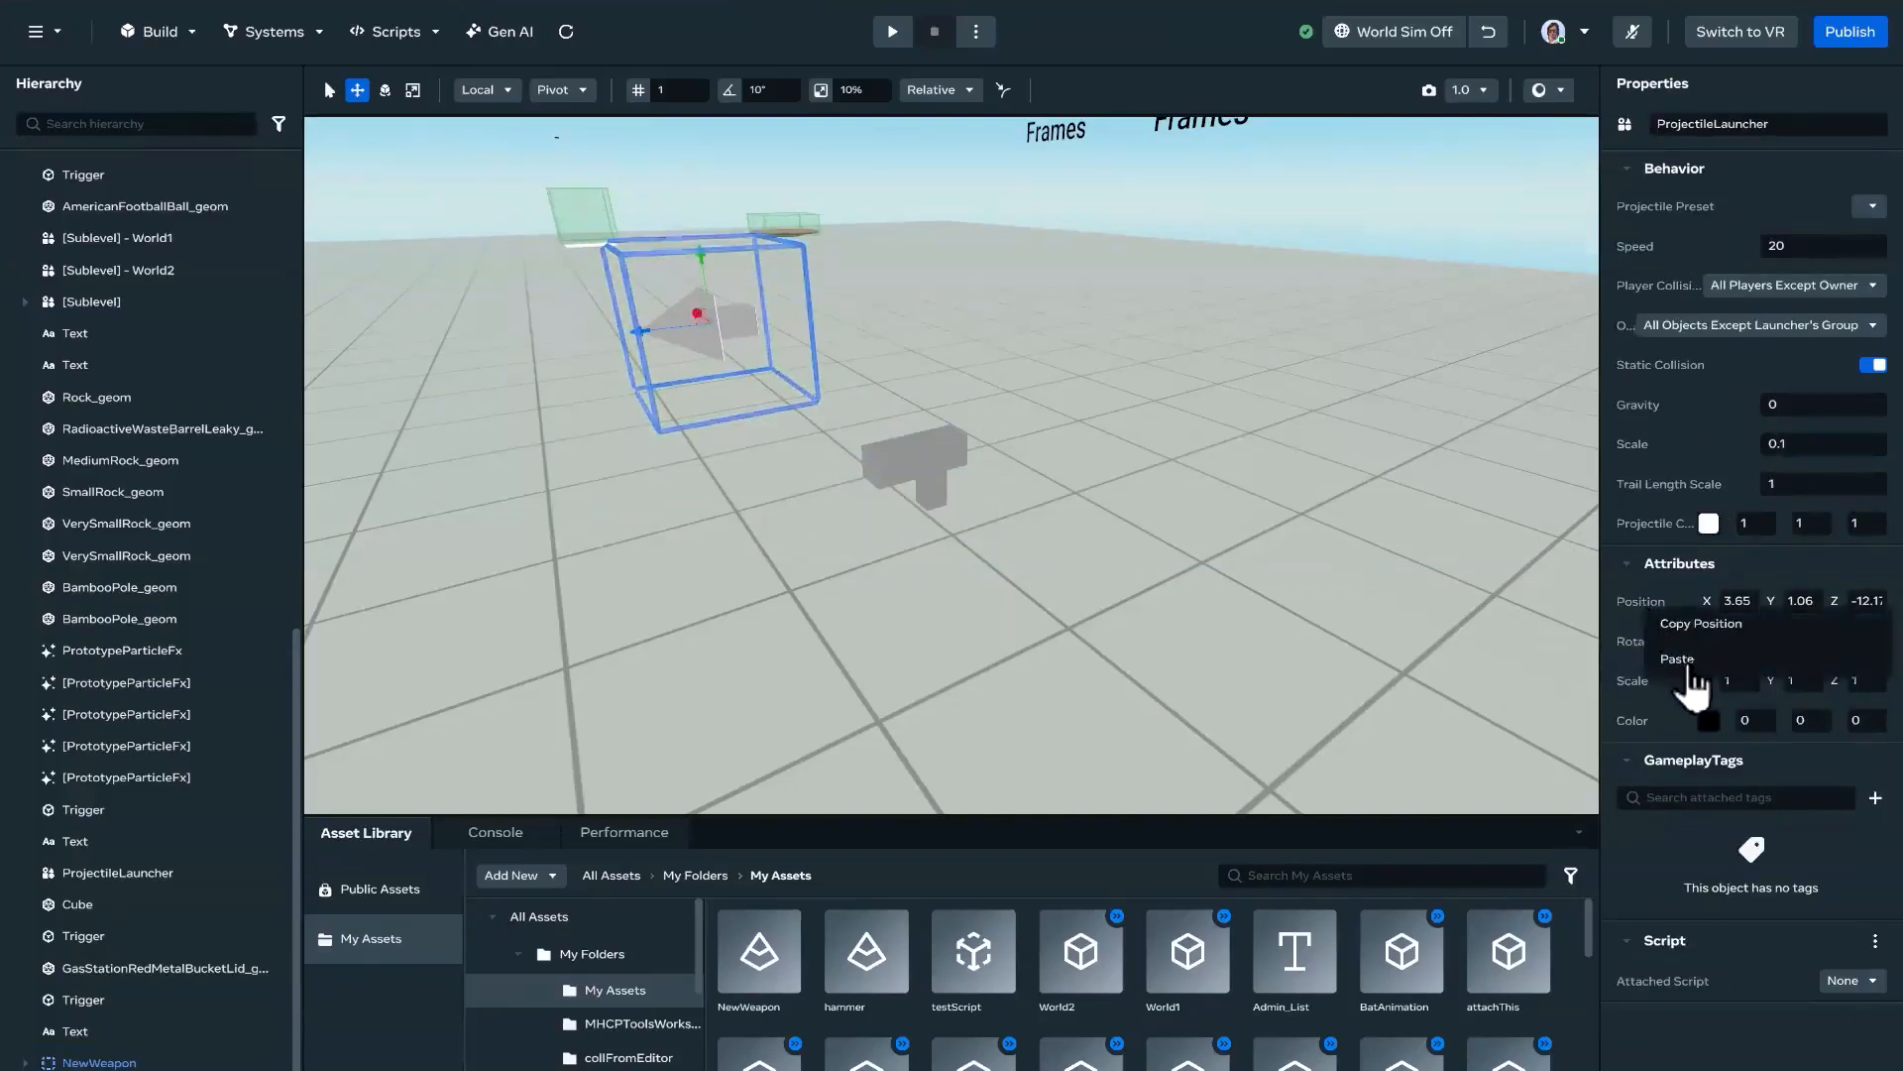
{"action": "left_click", "coordinate": [1682, 662]}
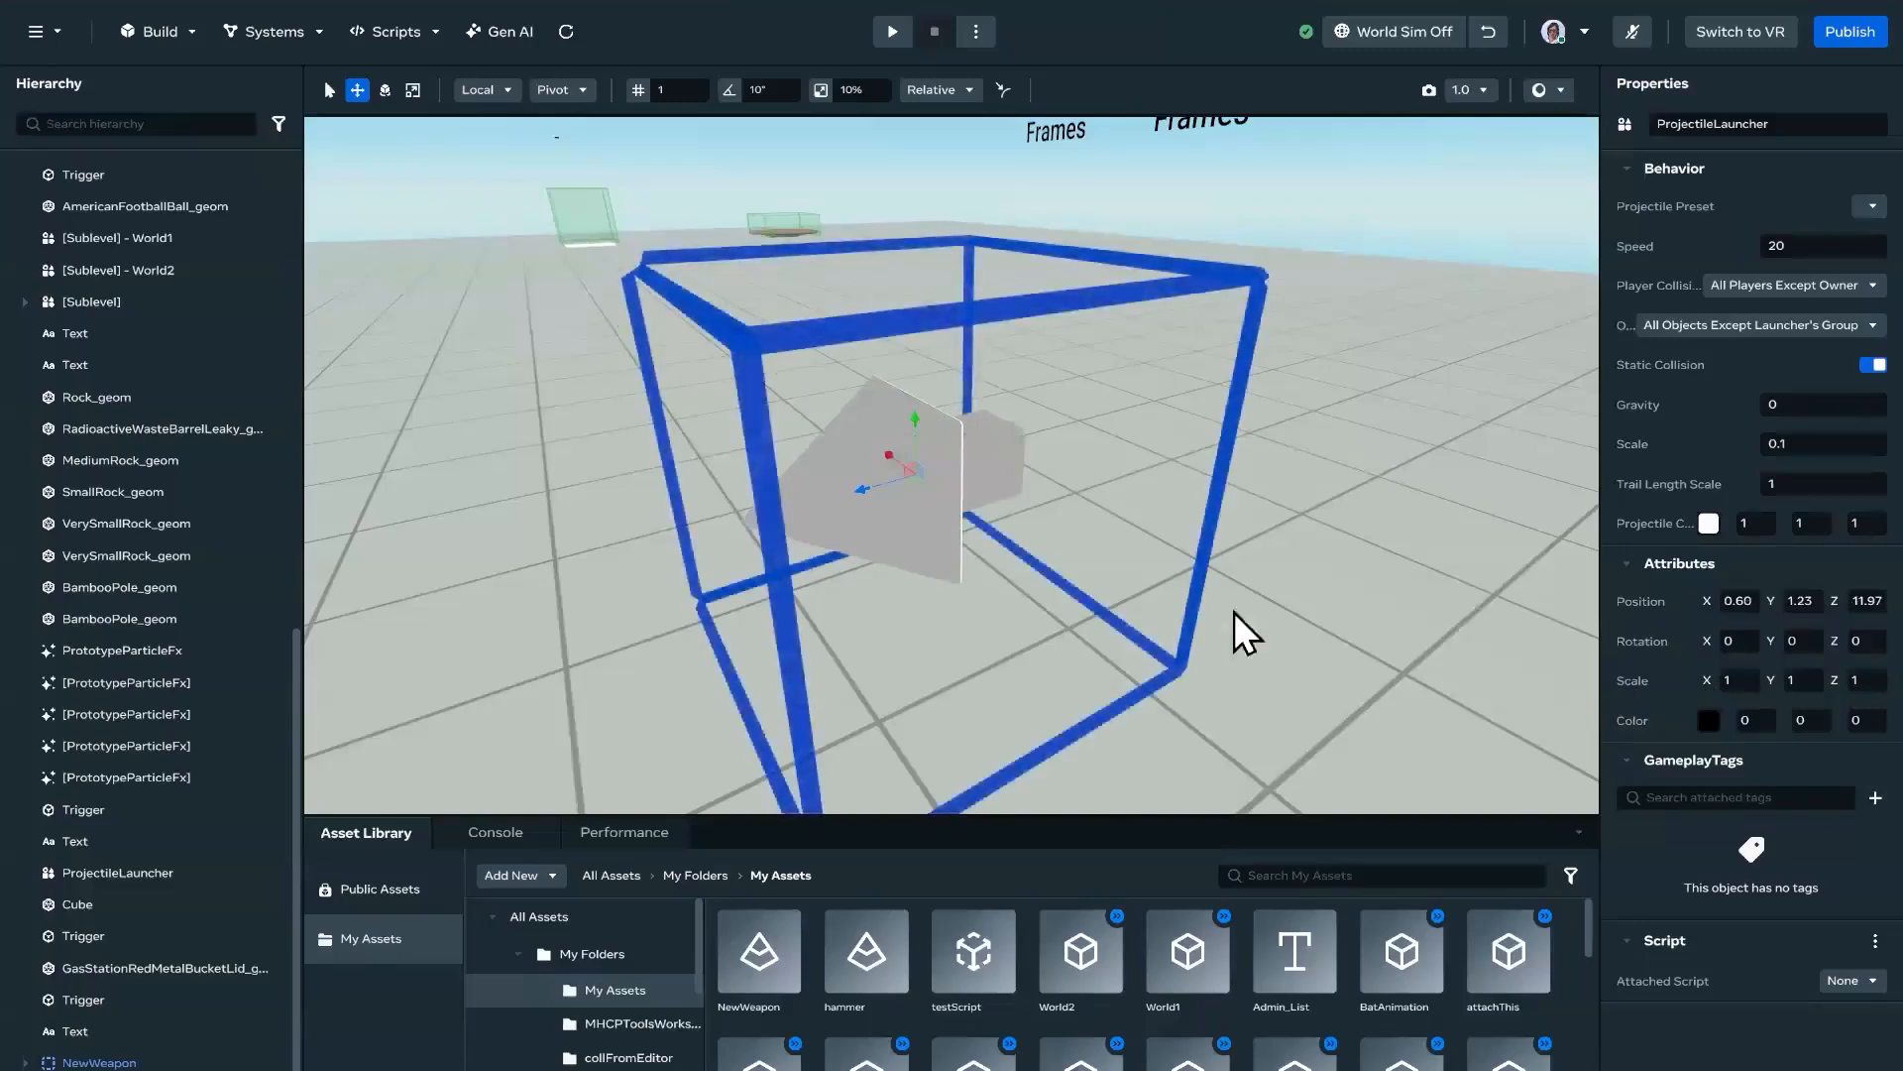
Step: Scale the projectile launcher down uniformly to about 0.24
{"action": "right_click_drag", "start_coordinate": [865, 551], "coordinate": [1057, 479]}
{"action": "key", "text": "e"}
{"action": "key", "text": "r"}
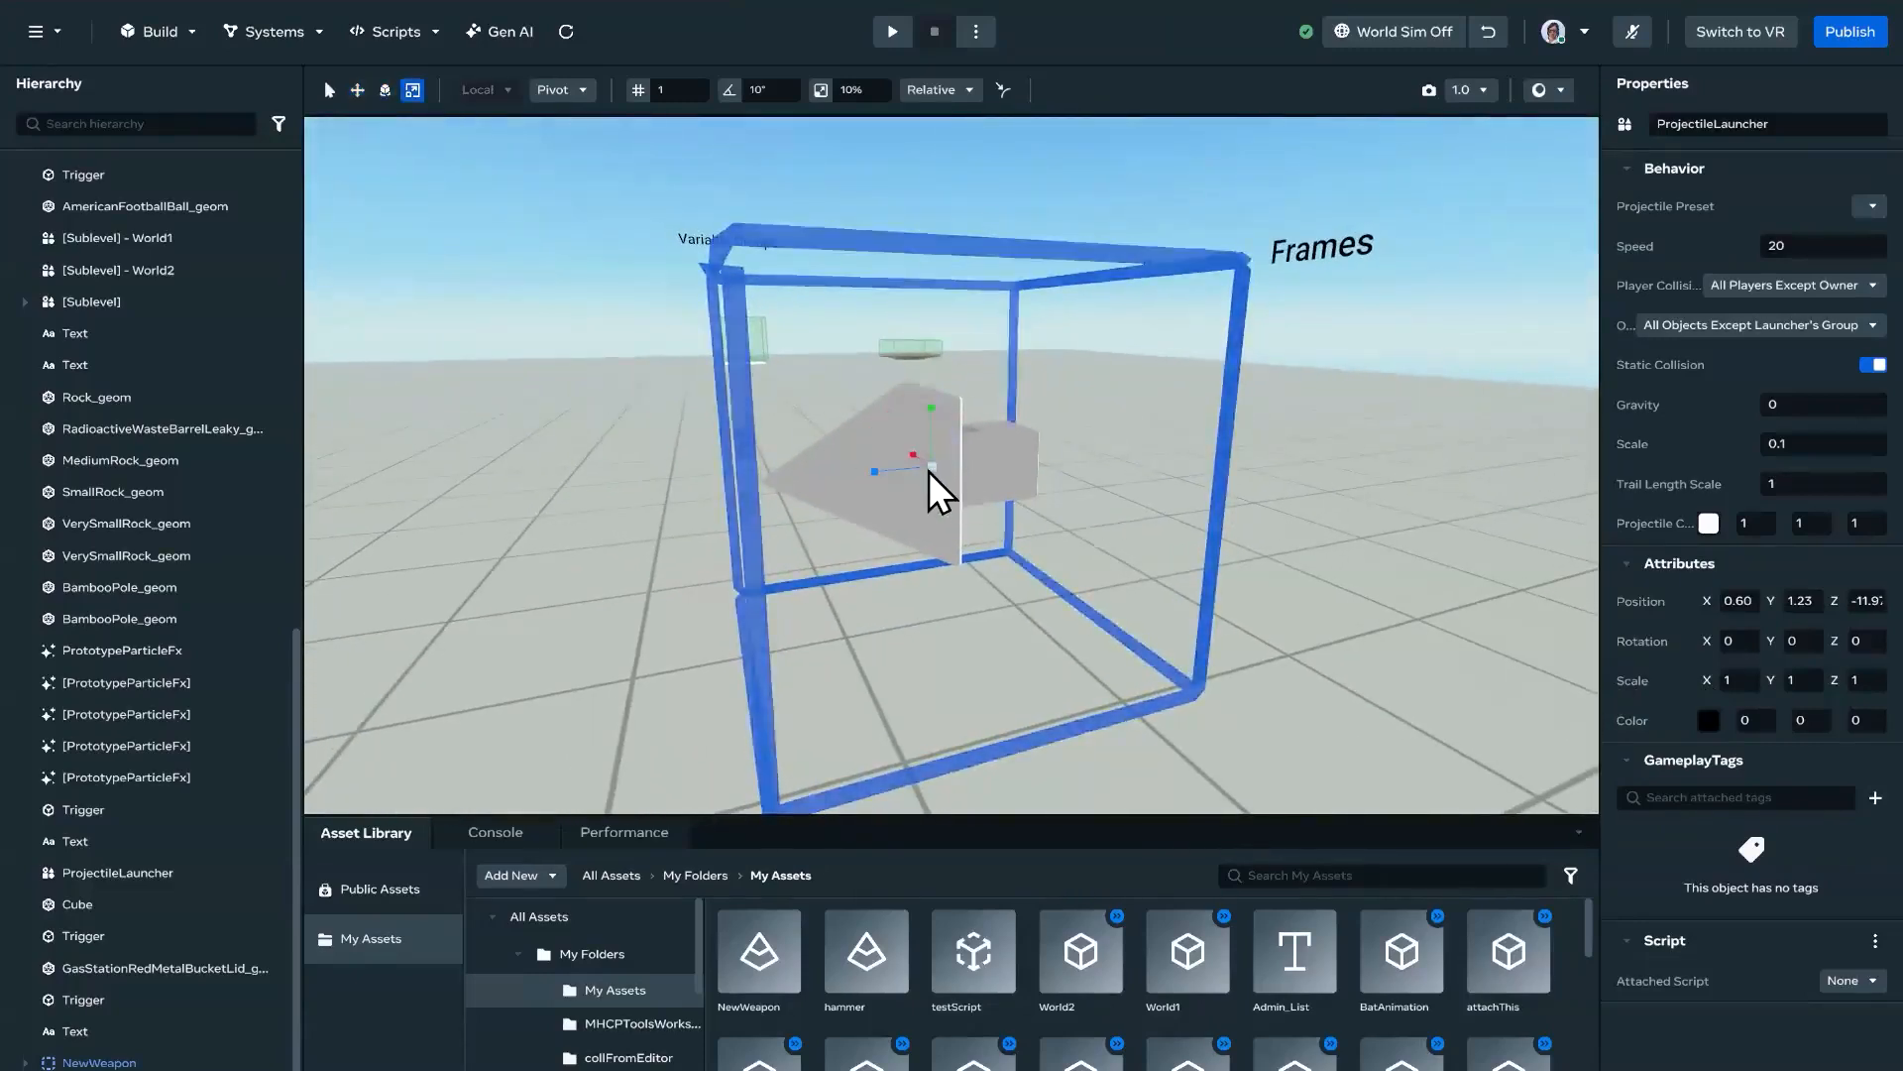
{"action": "left_click_drag", "start_coordinate": [918, 474], "coordinate": [860, 484]}
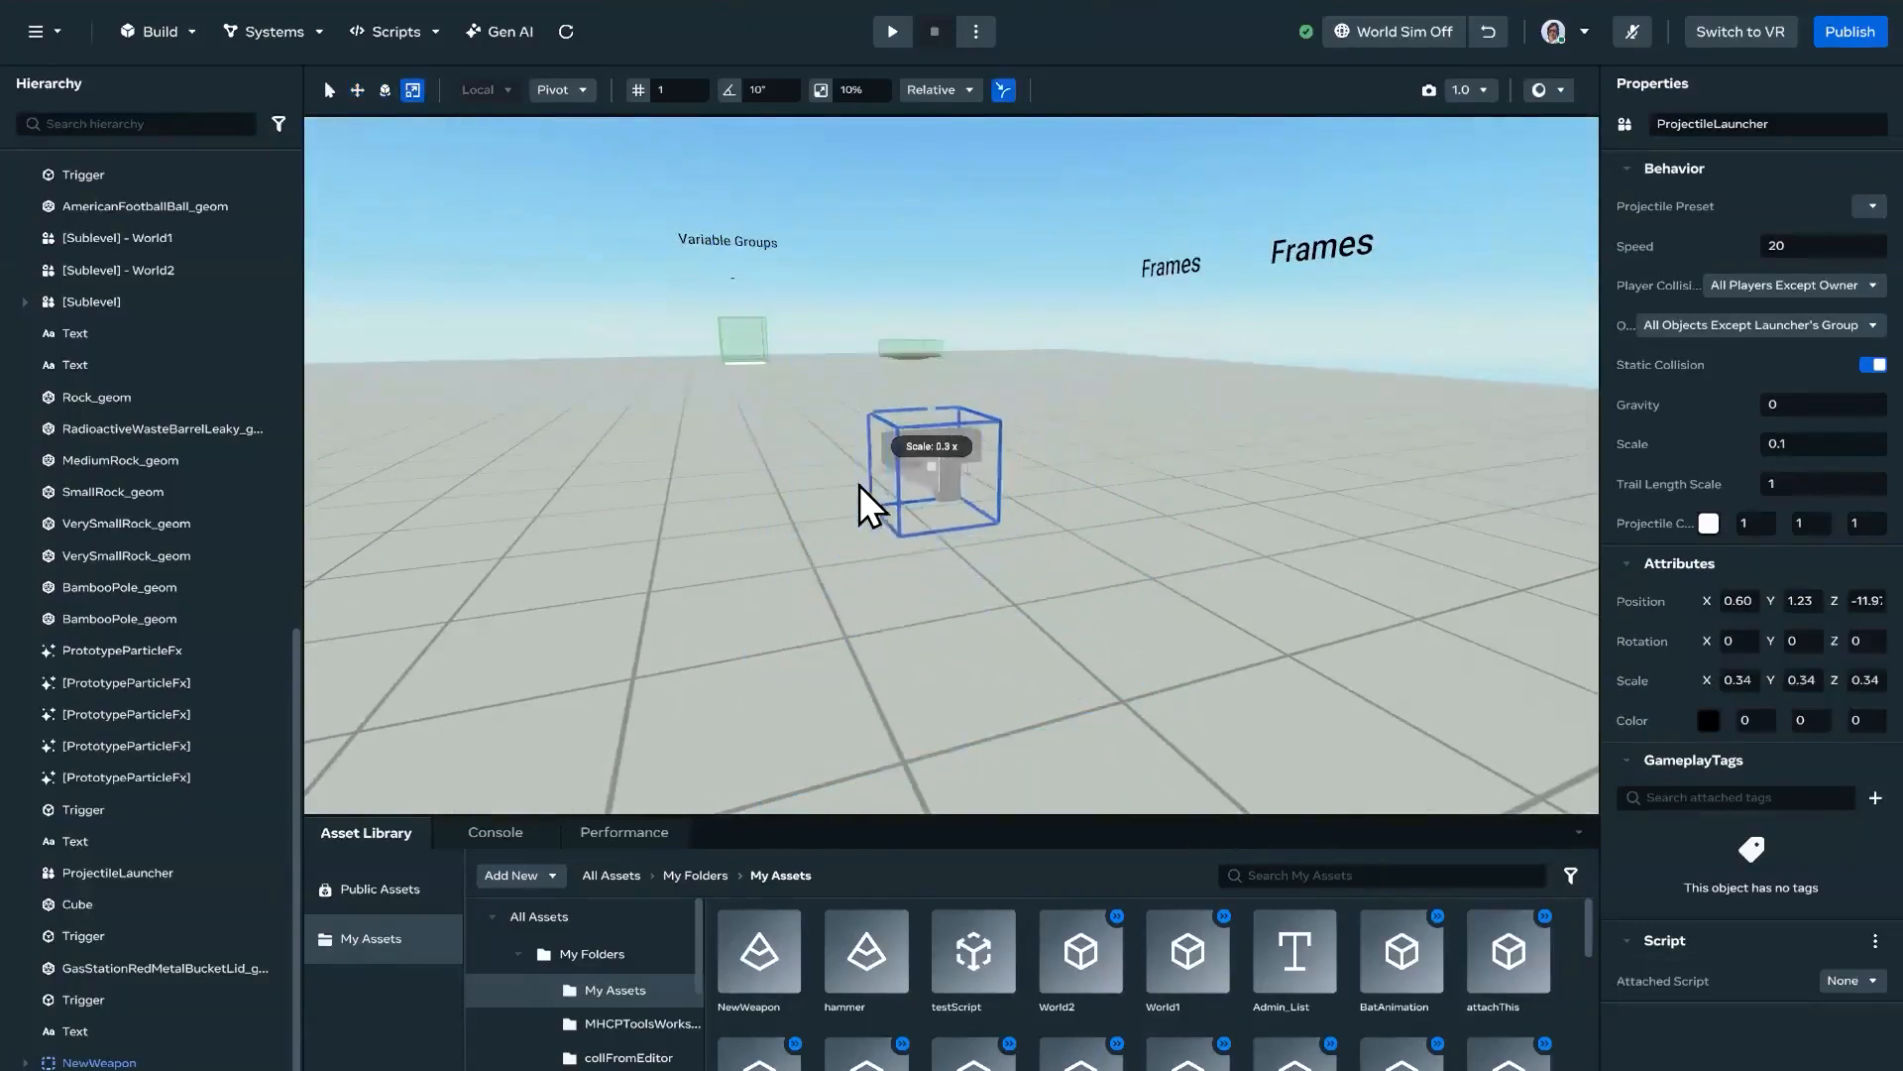
Step: Move the projectile launcher up and forward to the front of the weapon's barrel, at about Y 1.29 and Z -11.75
{"action": "key", "text": "a"}
{"action": "right_click_drag", "start_coordinate": [1061, 507], "coordinate": [860, 460]}
{"action": "key", "text": "d"}
{"action": "key", "text": "w"}
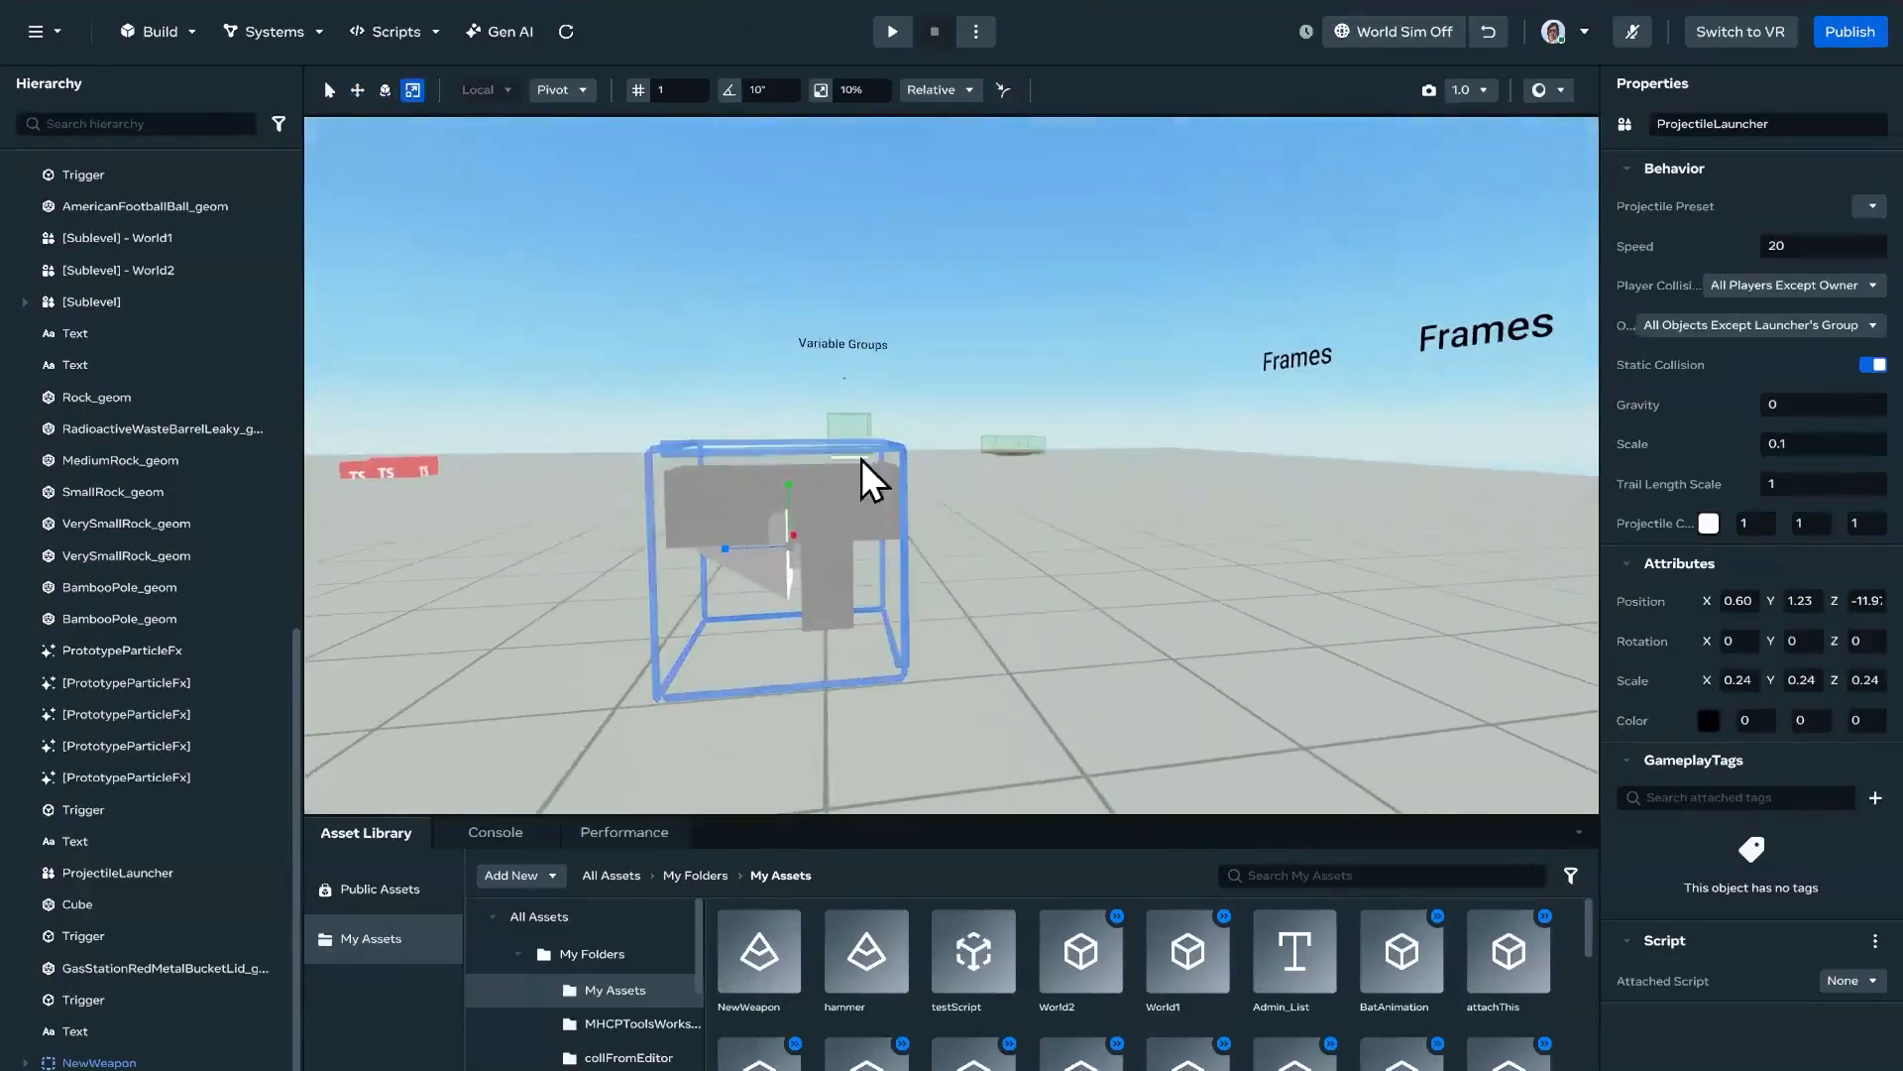
{"action": "key", "text": "w"}
{"action": "left_click_drag", "start_coordinate": [791, 484], "coordinate": [789, 430]}
{"action": "left_click_drag", "start_coordinate": [718, 505], "coordinate": [483, 504]}
{"action": "key", "text": "s"}
{"action": "mouse_move", "coordinate": [823, 526]}
{"action": "right_mouse_down"}
{"action": "mouse_move", "coordinate": [900, 514]}
{"action": "mouse_move", "coordinate": [830, 510]}
{"action": "mouse_move", "coordinate": [842, 520]}
{"action": "right_mouse_up"}
{"action": "key", "text": "a"}
{"action": "key", "text": "d"}
{"action": "key", "text": "a"}
{"action": "key", "text": "w"}
{"action": "key", "text": "d"}
{"action": "left_click_drag", "start_coordinate": [644, 528], "coordinate": [666, 532]}
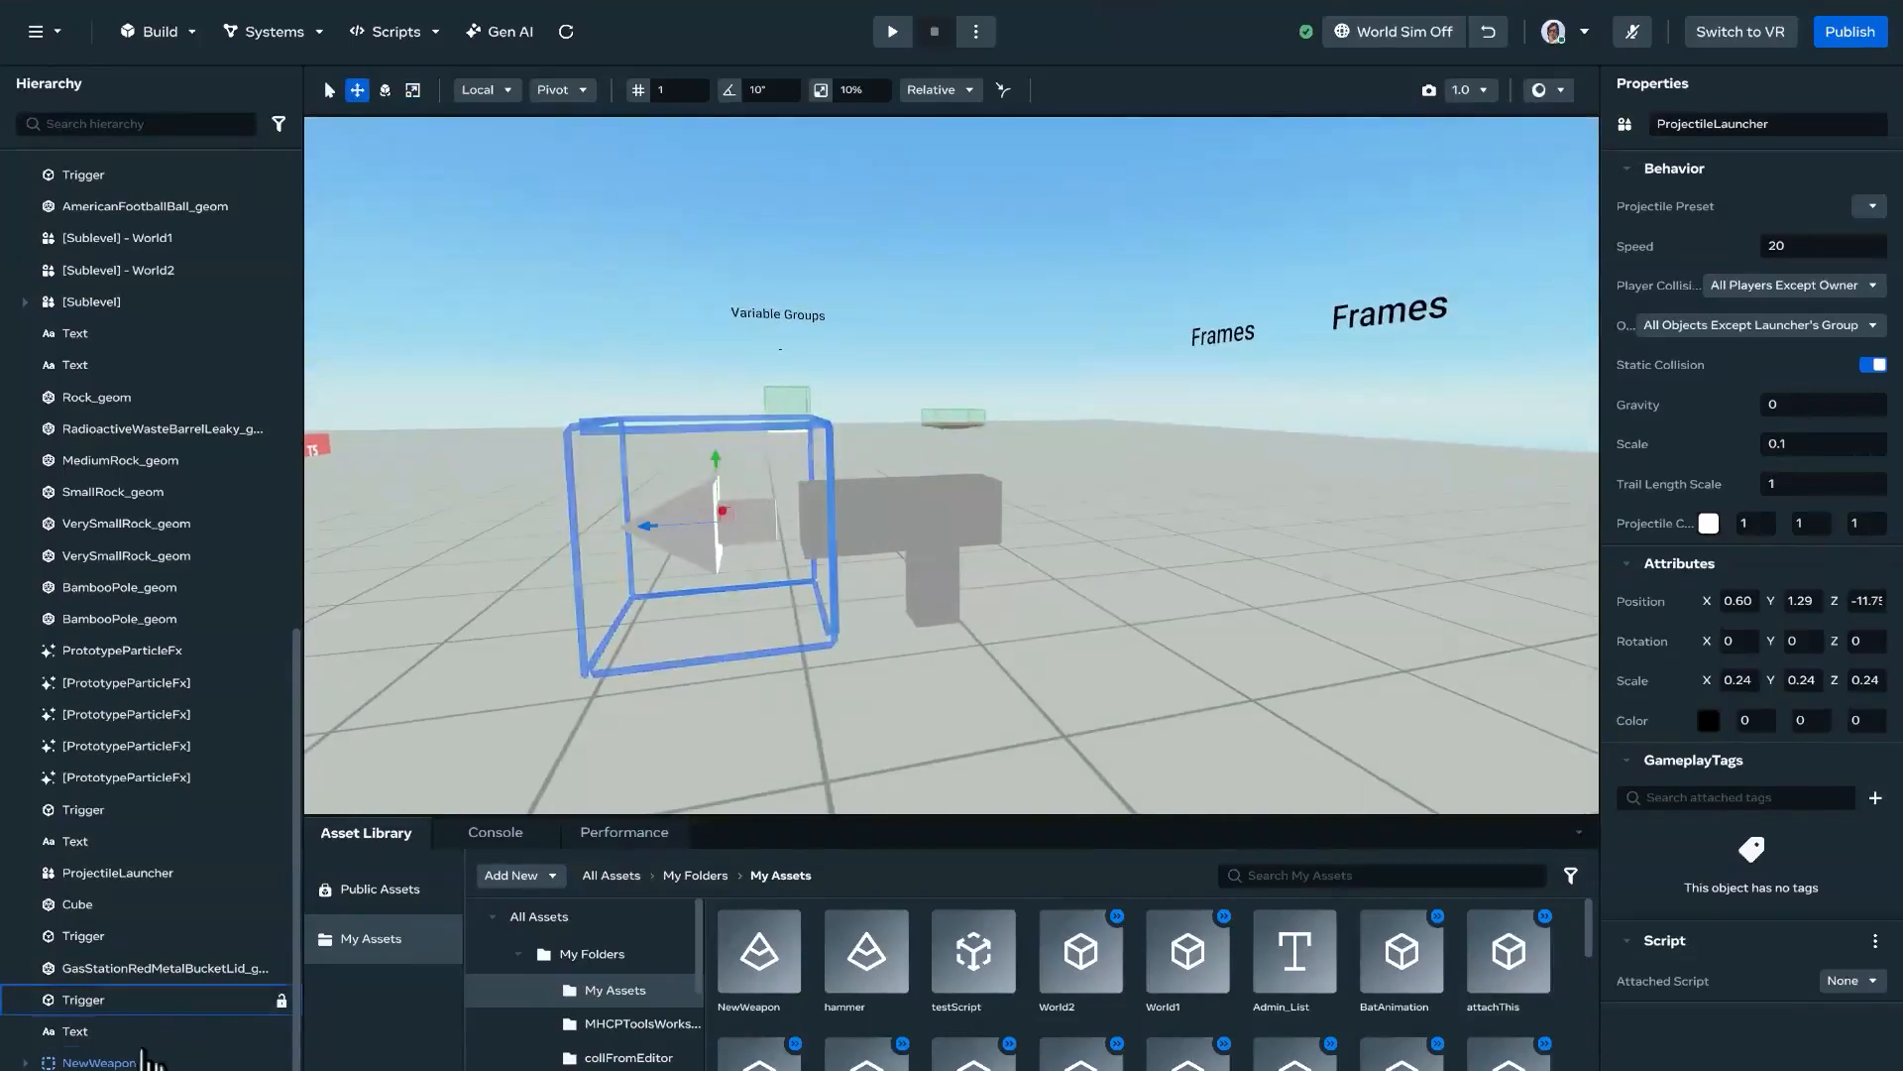
Step: Select NewWeapon together with the projectile launcher and create a parent object for them
{"action": "left_click", "coordinate": [122, 1063]}
{"action": "left_click", "coordinate": [678, 570], "text": "shift"}
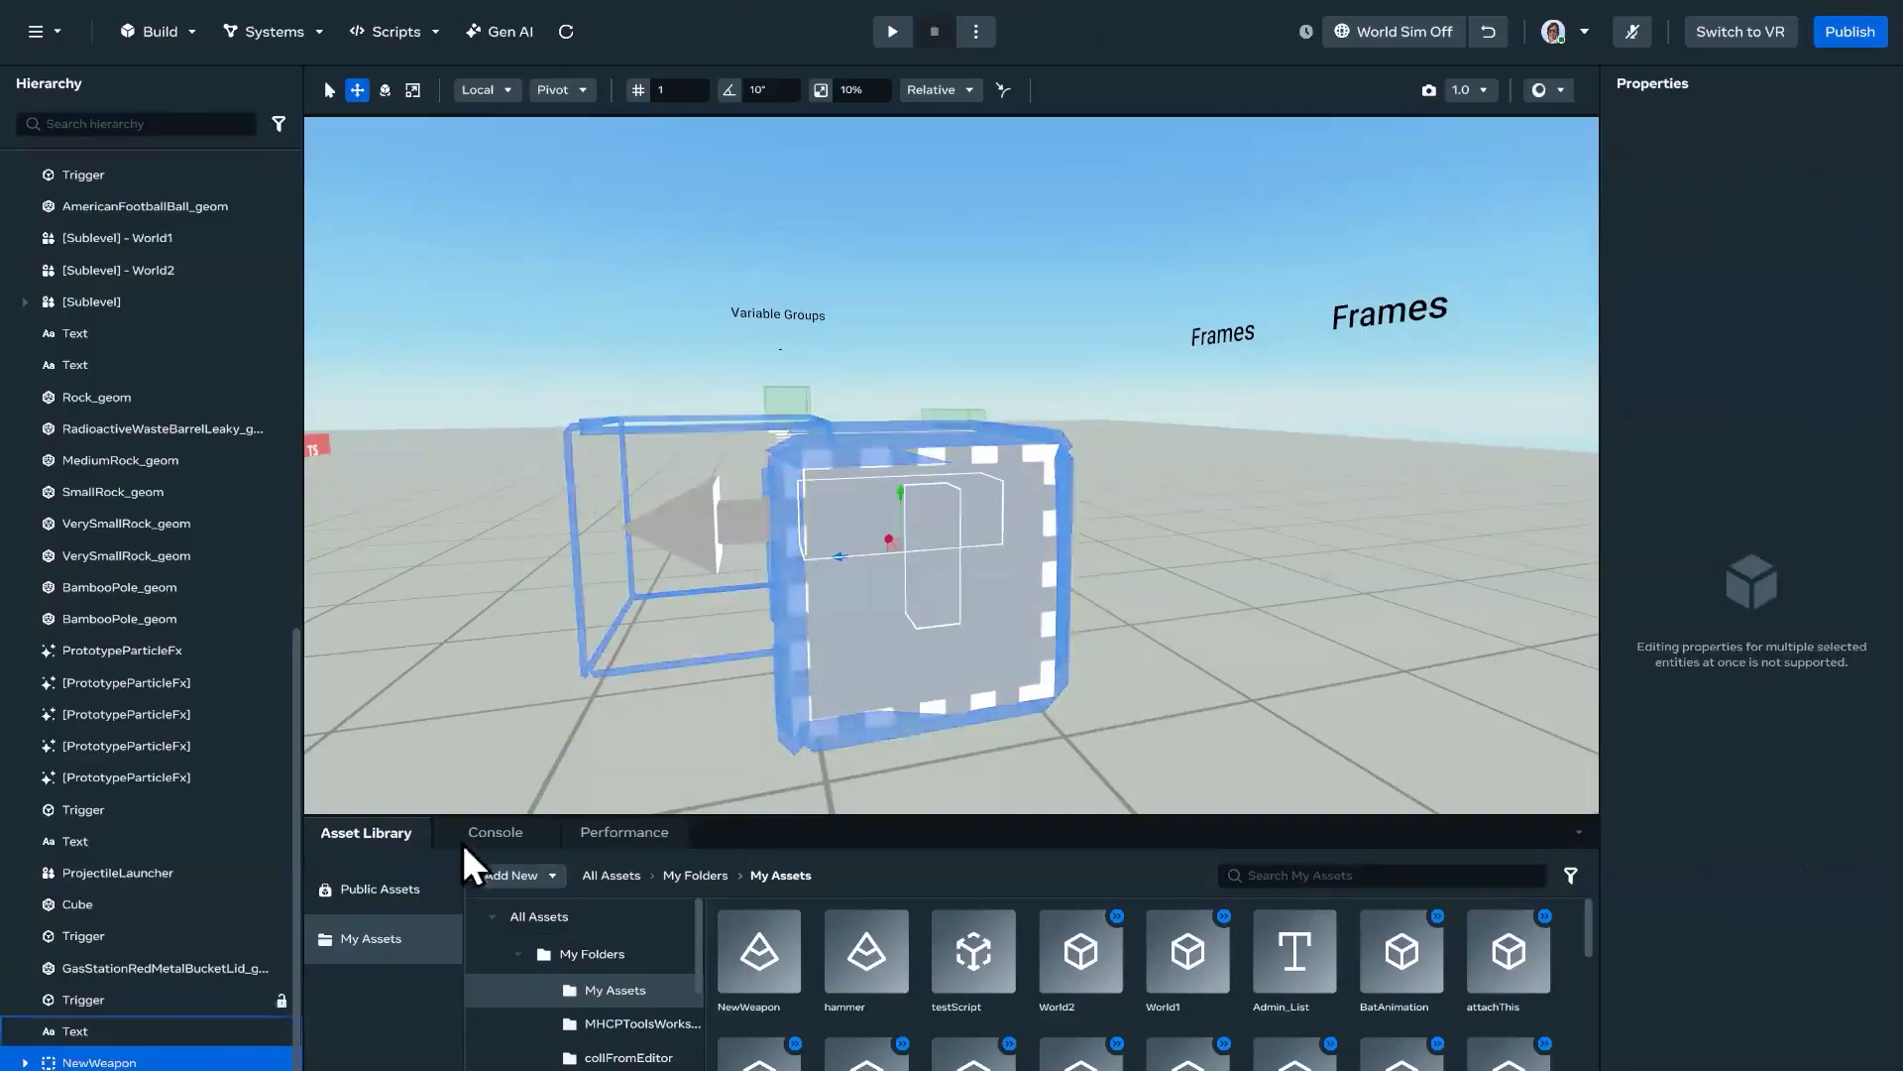
{"action": "right_click", "coordinate": [176, 1062]}
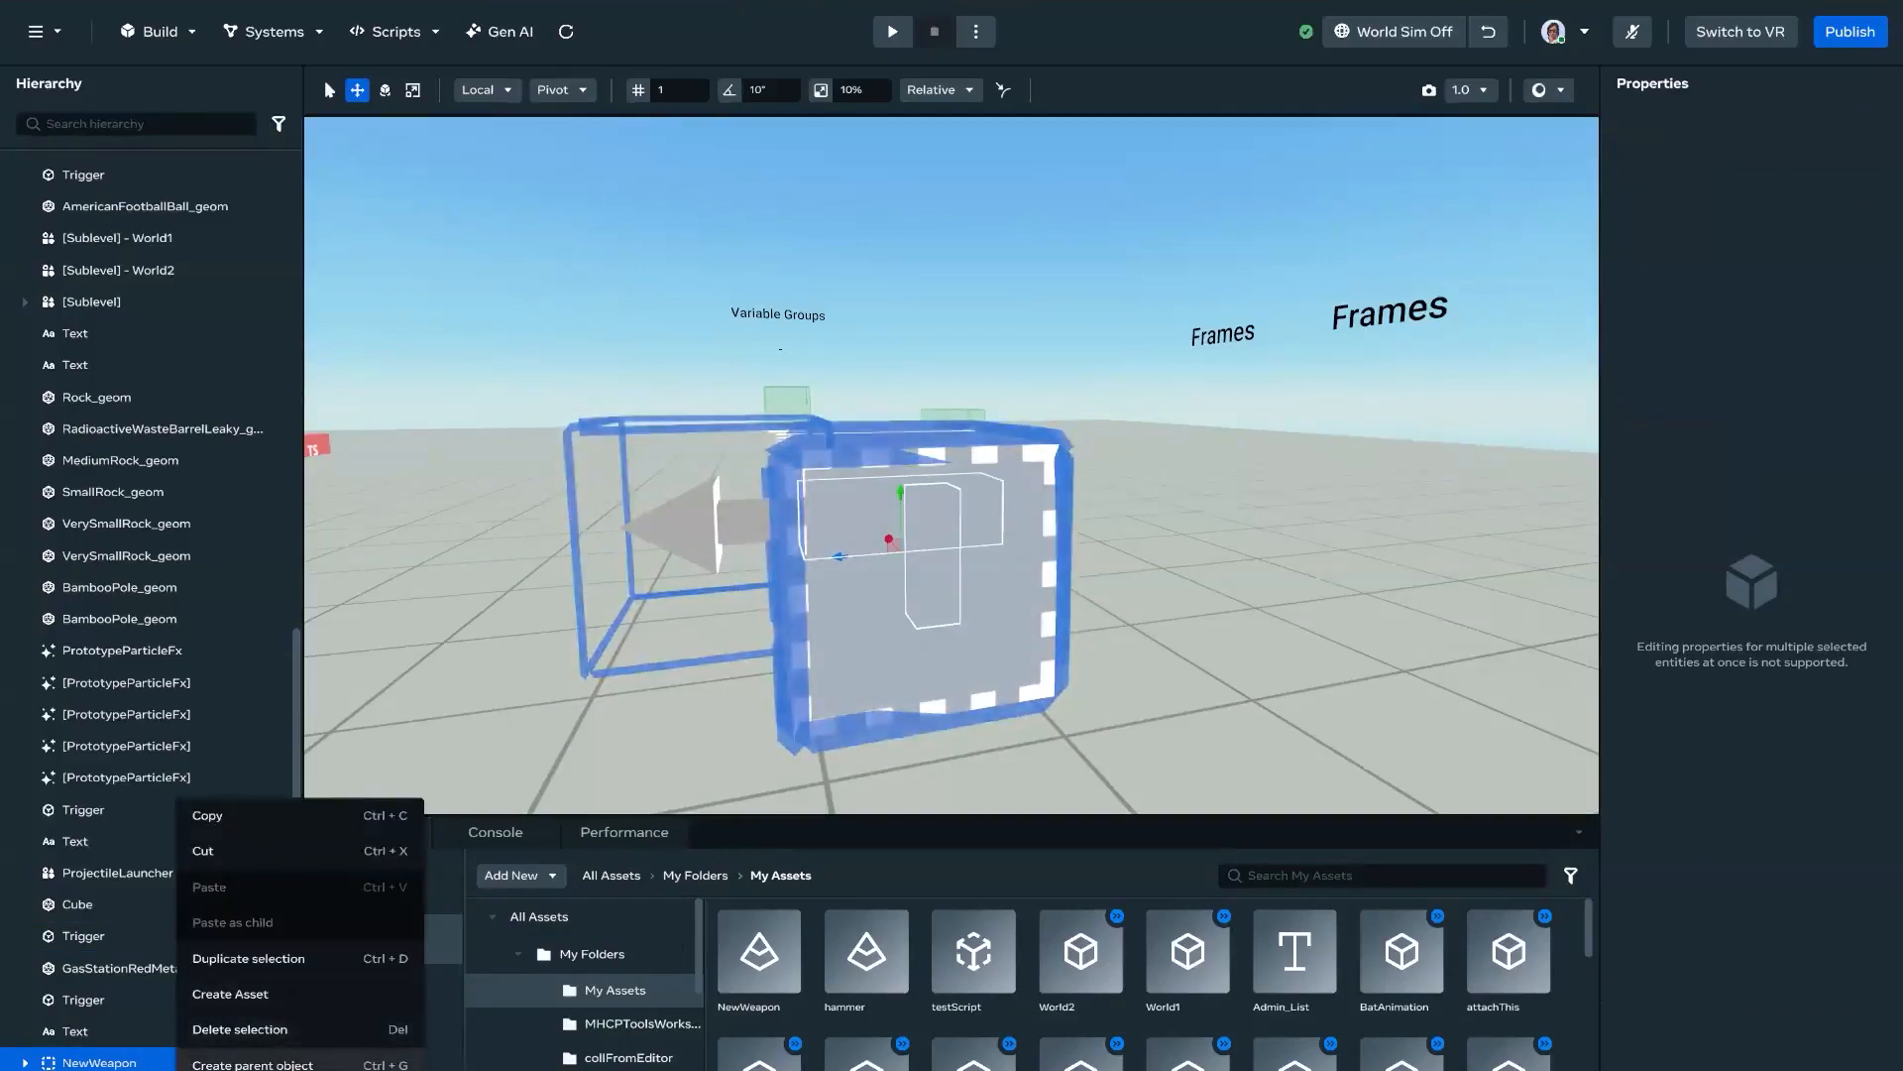
{"action": "left_click", "coordinate": [332, 1061]}
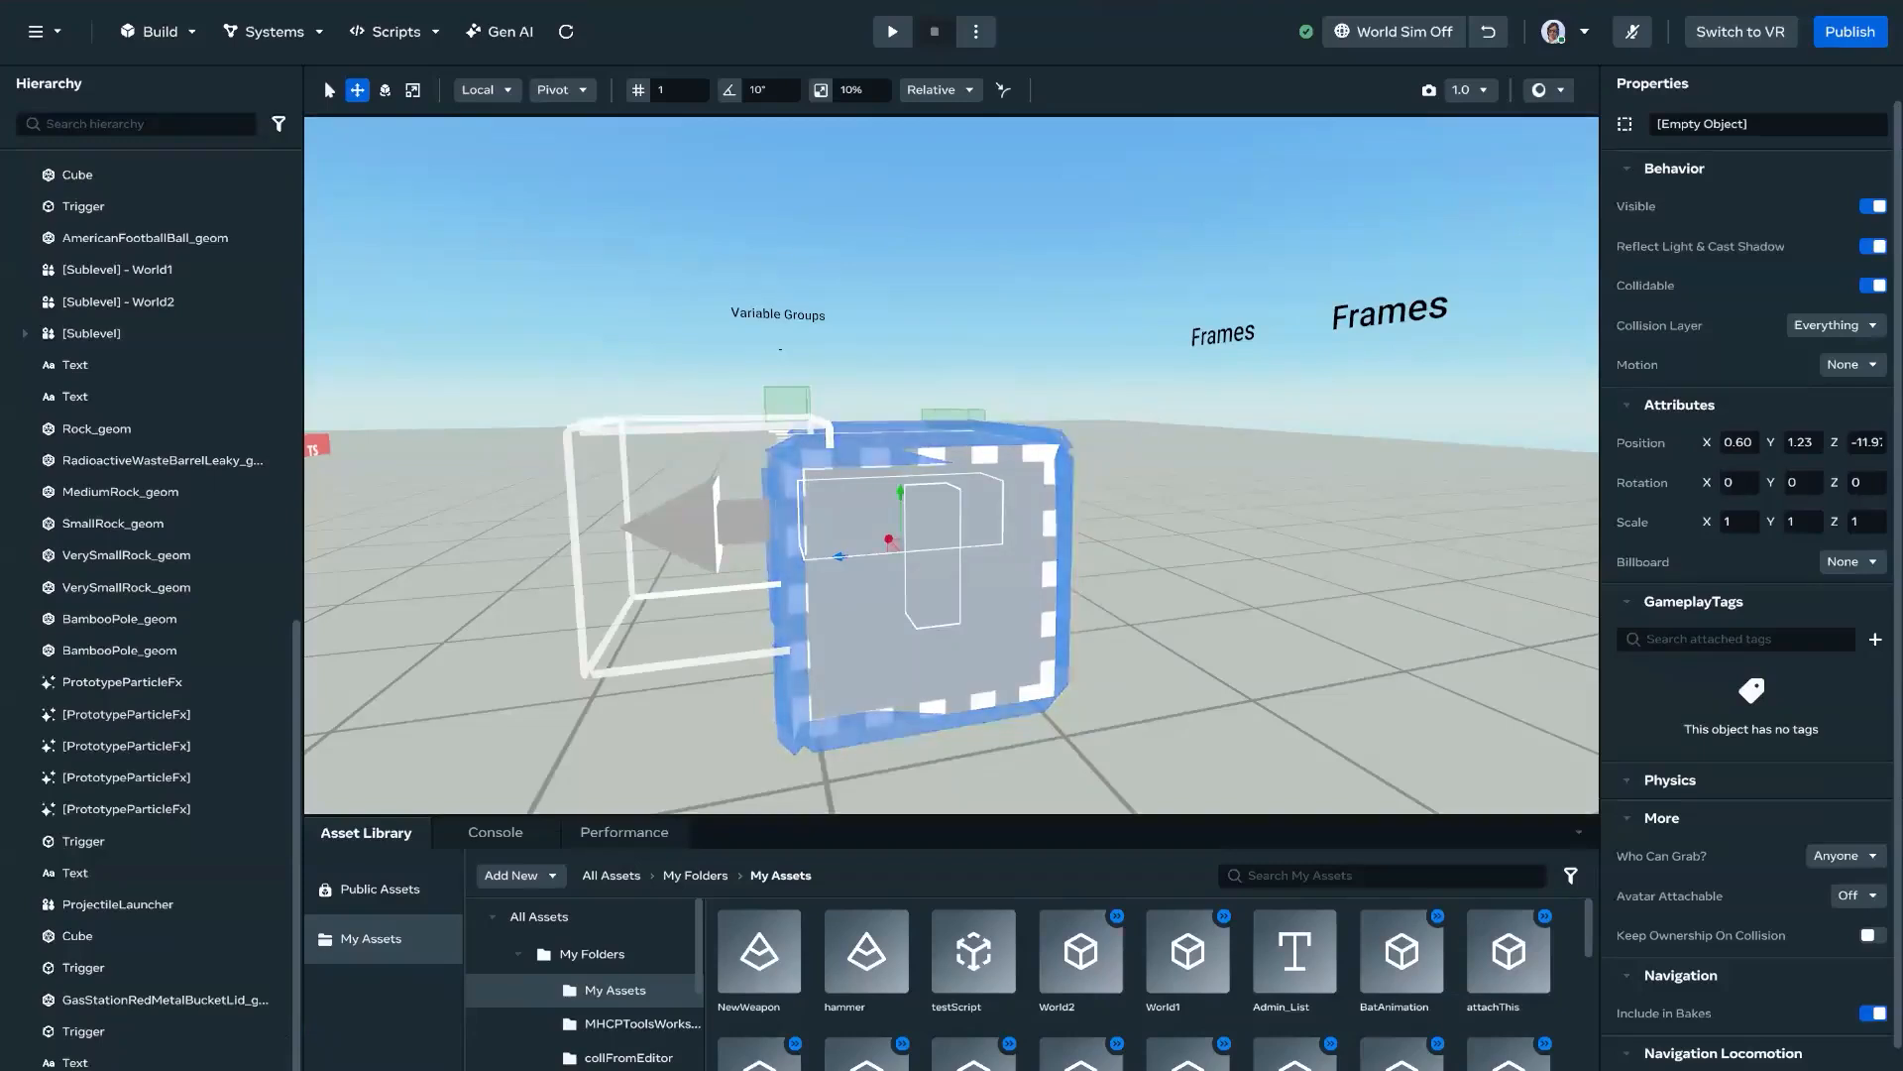
{"action": "left_click", "coordinate": [1144, 614]}
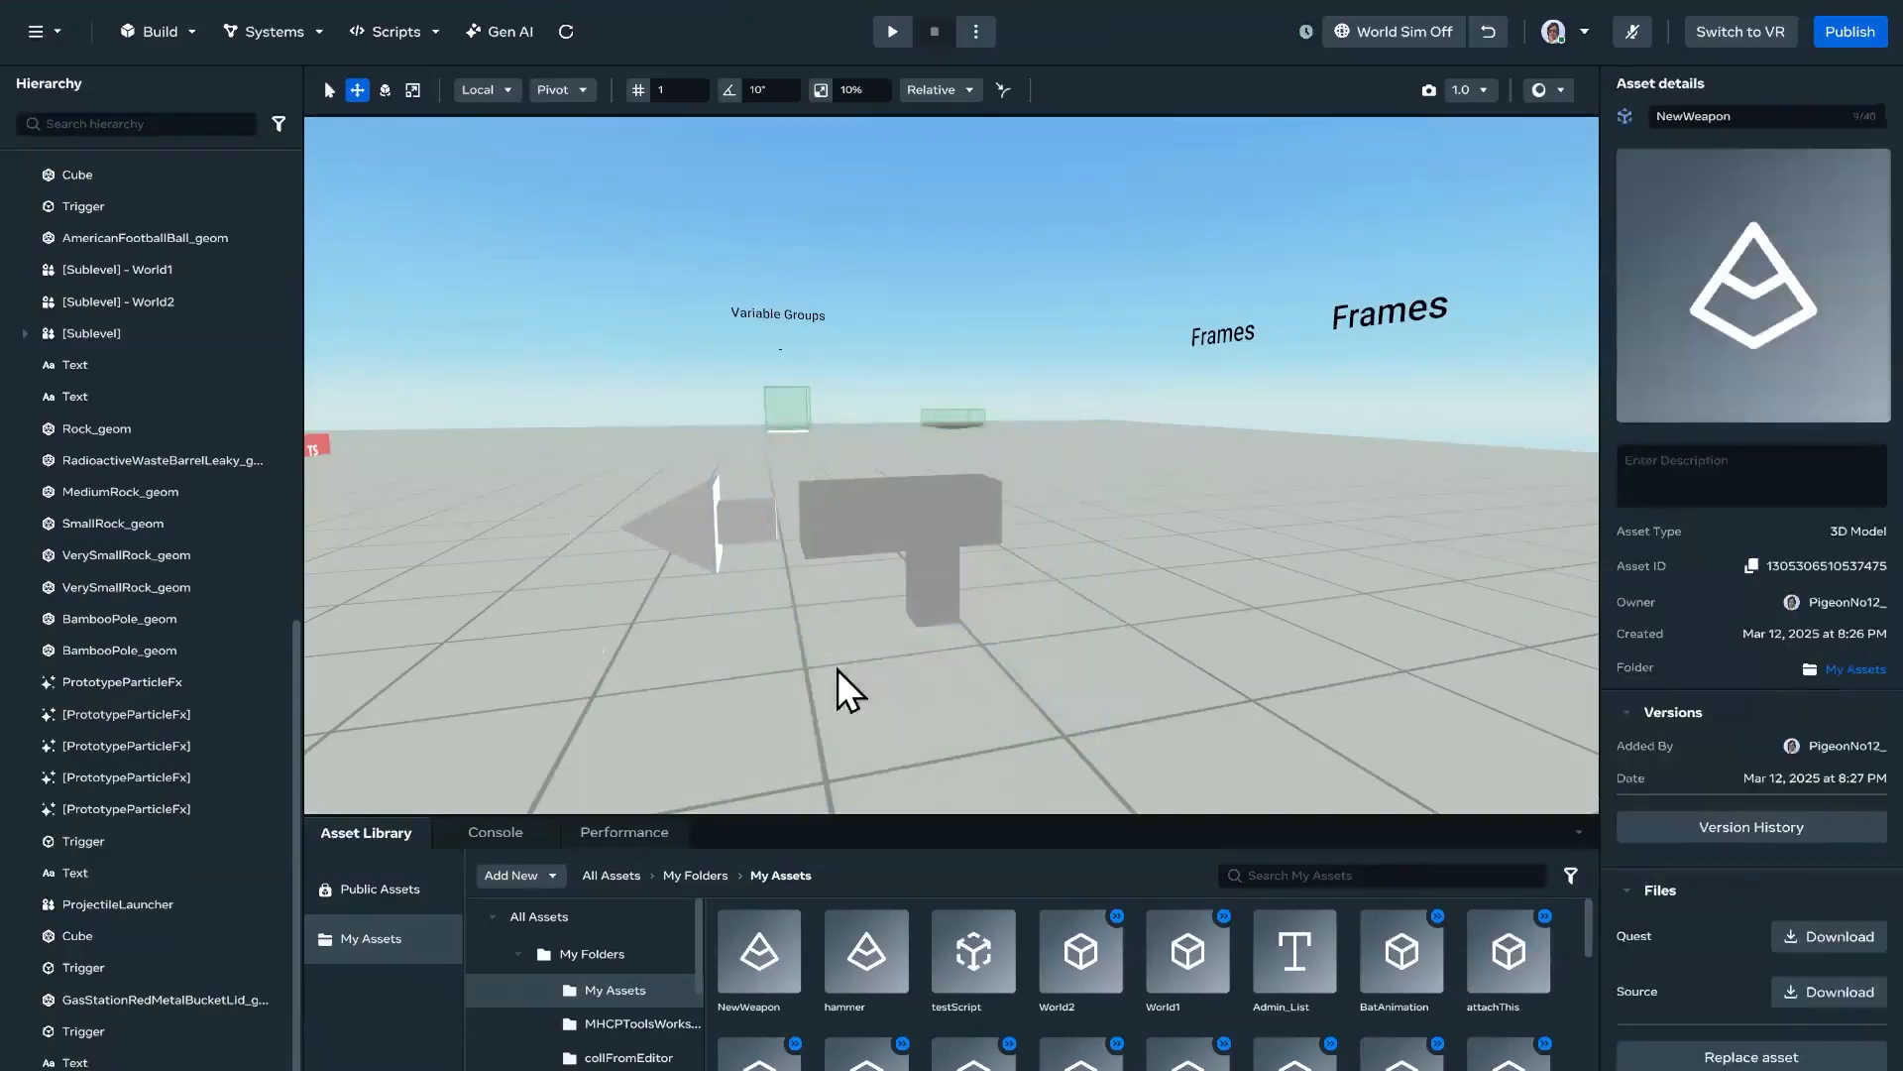
{"action": "key", "text": "s"}
{"action": "right_click_drag", "start_coordinate": [1198, 681], "coordinate": [1163, 657]}
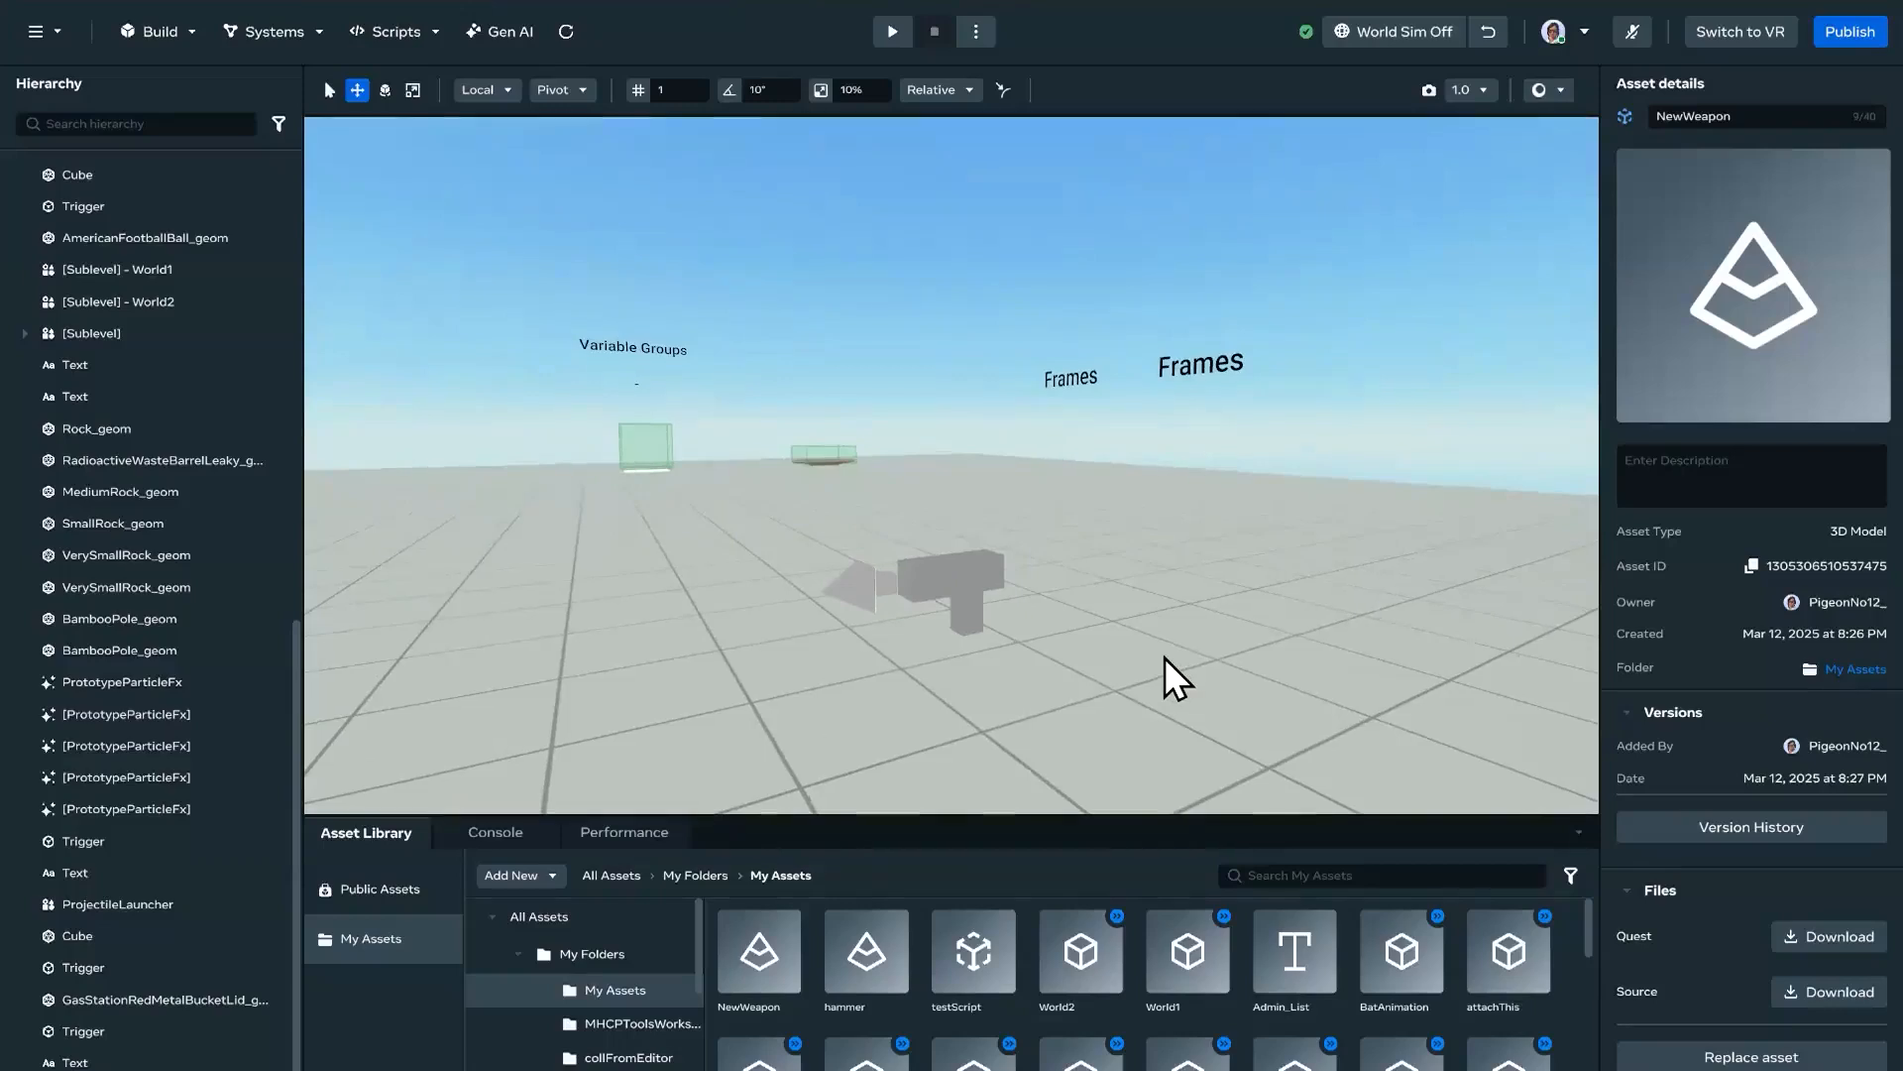
{"action": "key", "text": "w"}
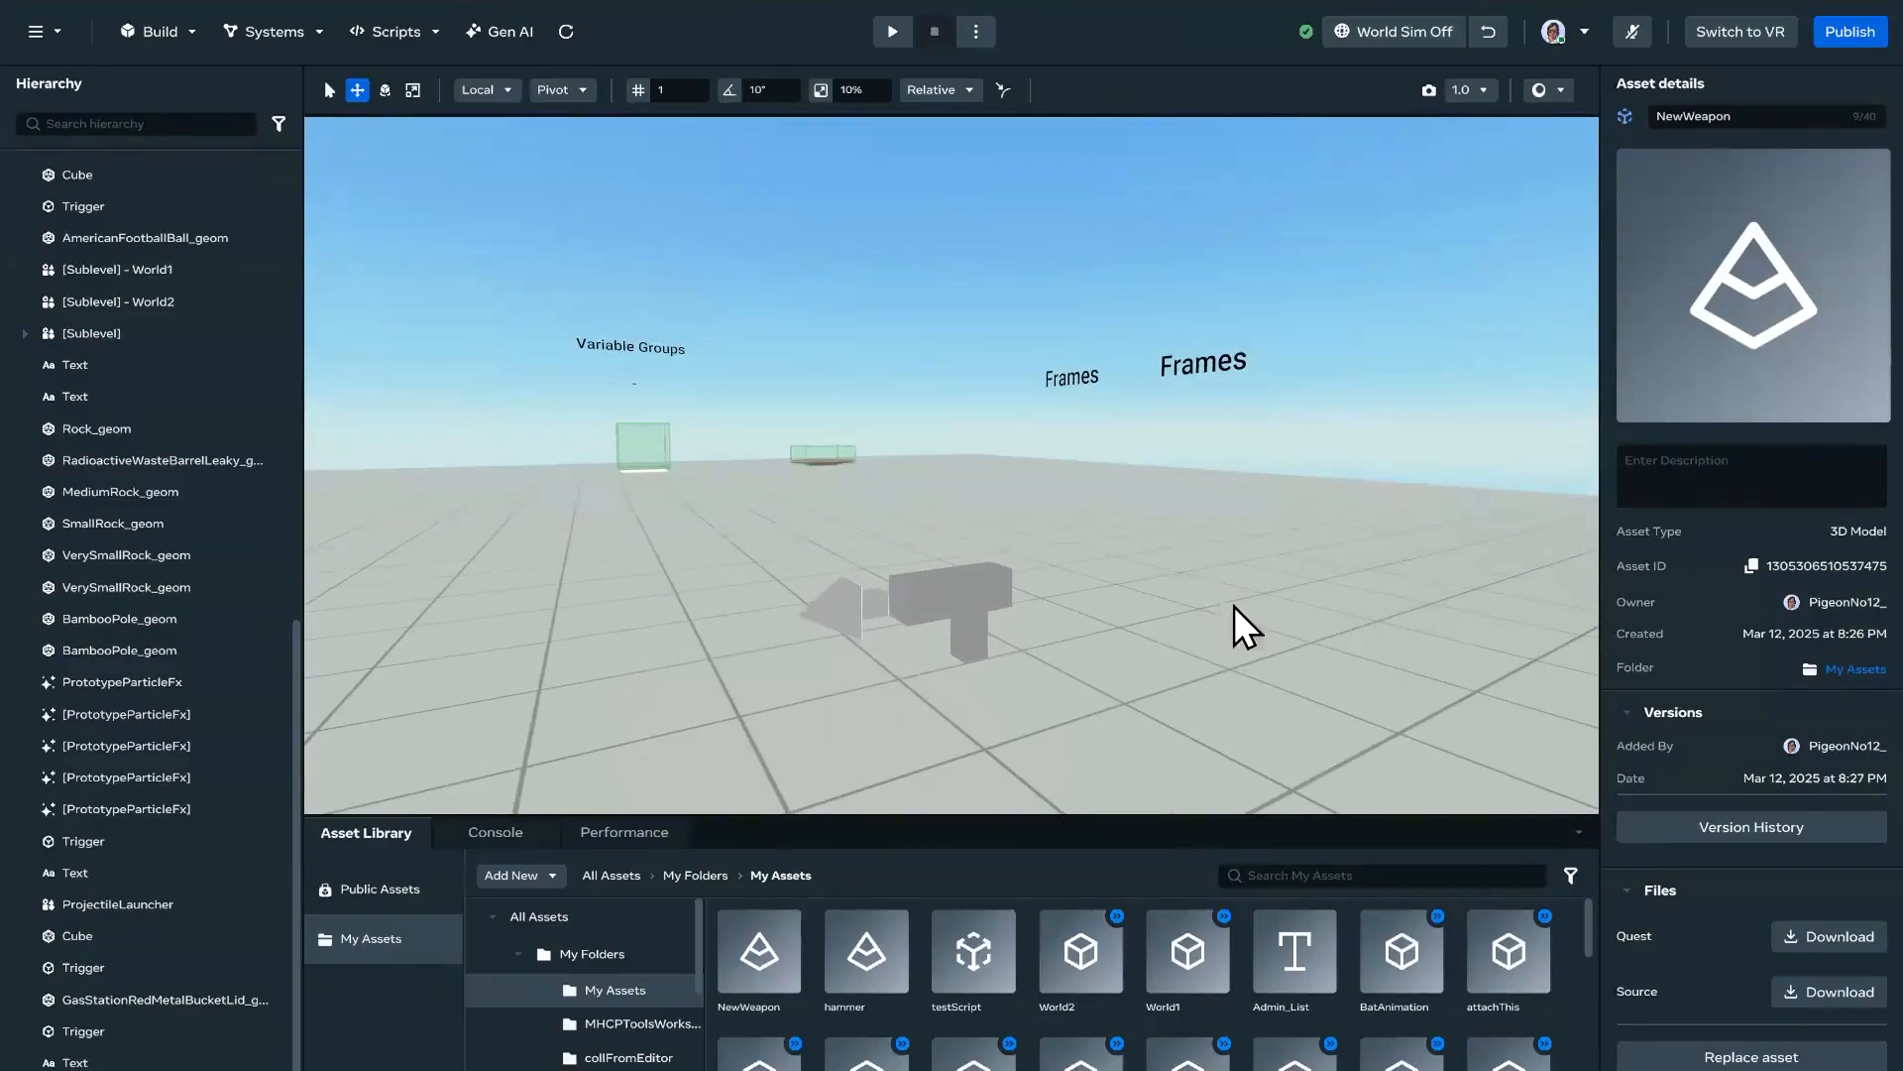
{"action": "right_click_drag", "start_coordinate": [1234, 605], "coordinate": [1235, 633]}
{"action": "scroll", "coordinate": [1234, 635], "scroll_direction": "up", "scroll_amount": 5}
{"action": "scroll", "coordinate": [1233, 639], "scroll_direction": "down", "scroll_amount": 4}
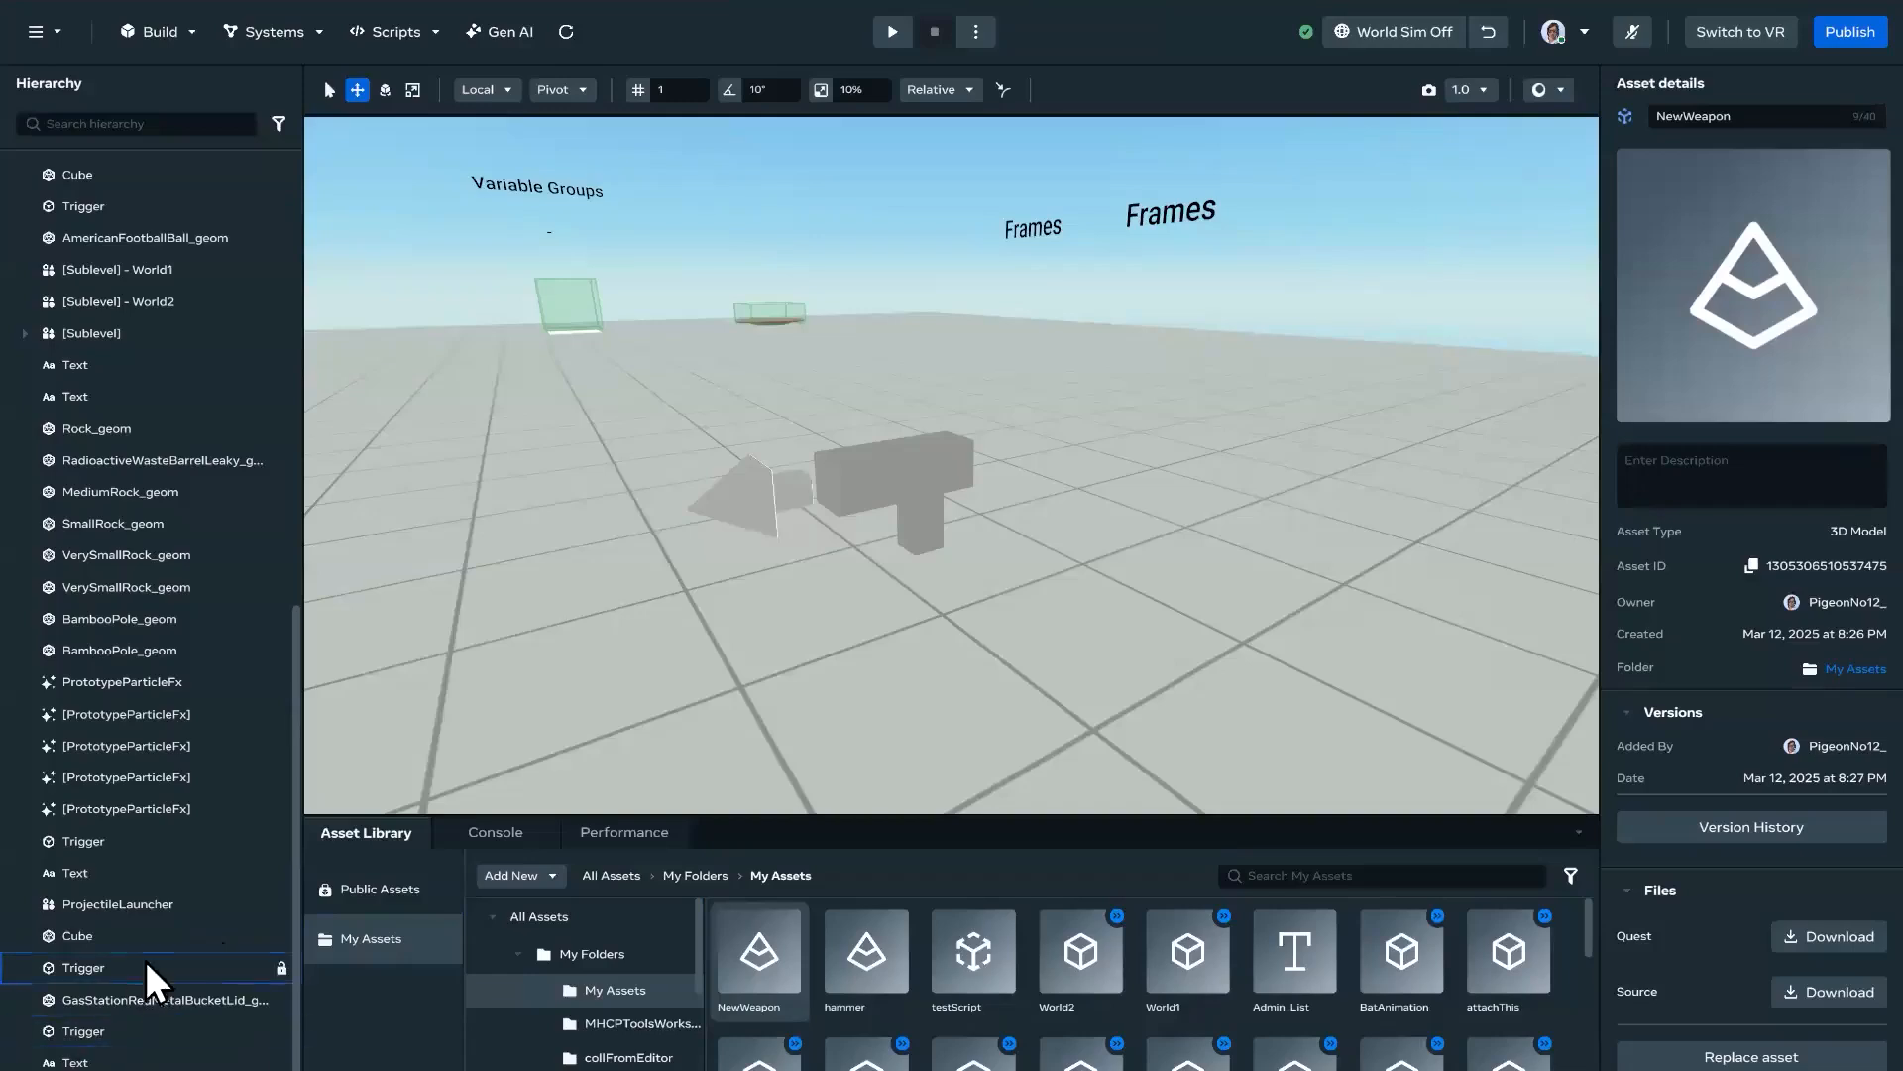
Step: Start replacing the NewWeapon asset and turn off Preserve offset pivots for the model import
{"action": "scroll", "coordinate": [149, 981], "scroll_direction": "down", "scroll_amount": 1}
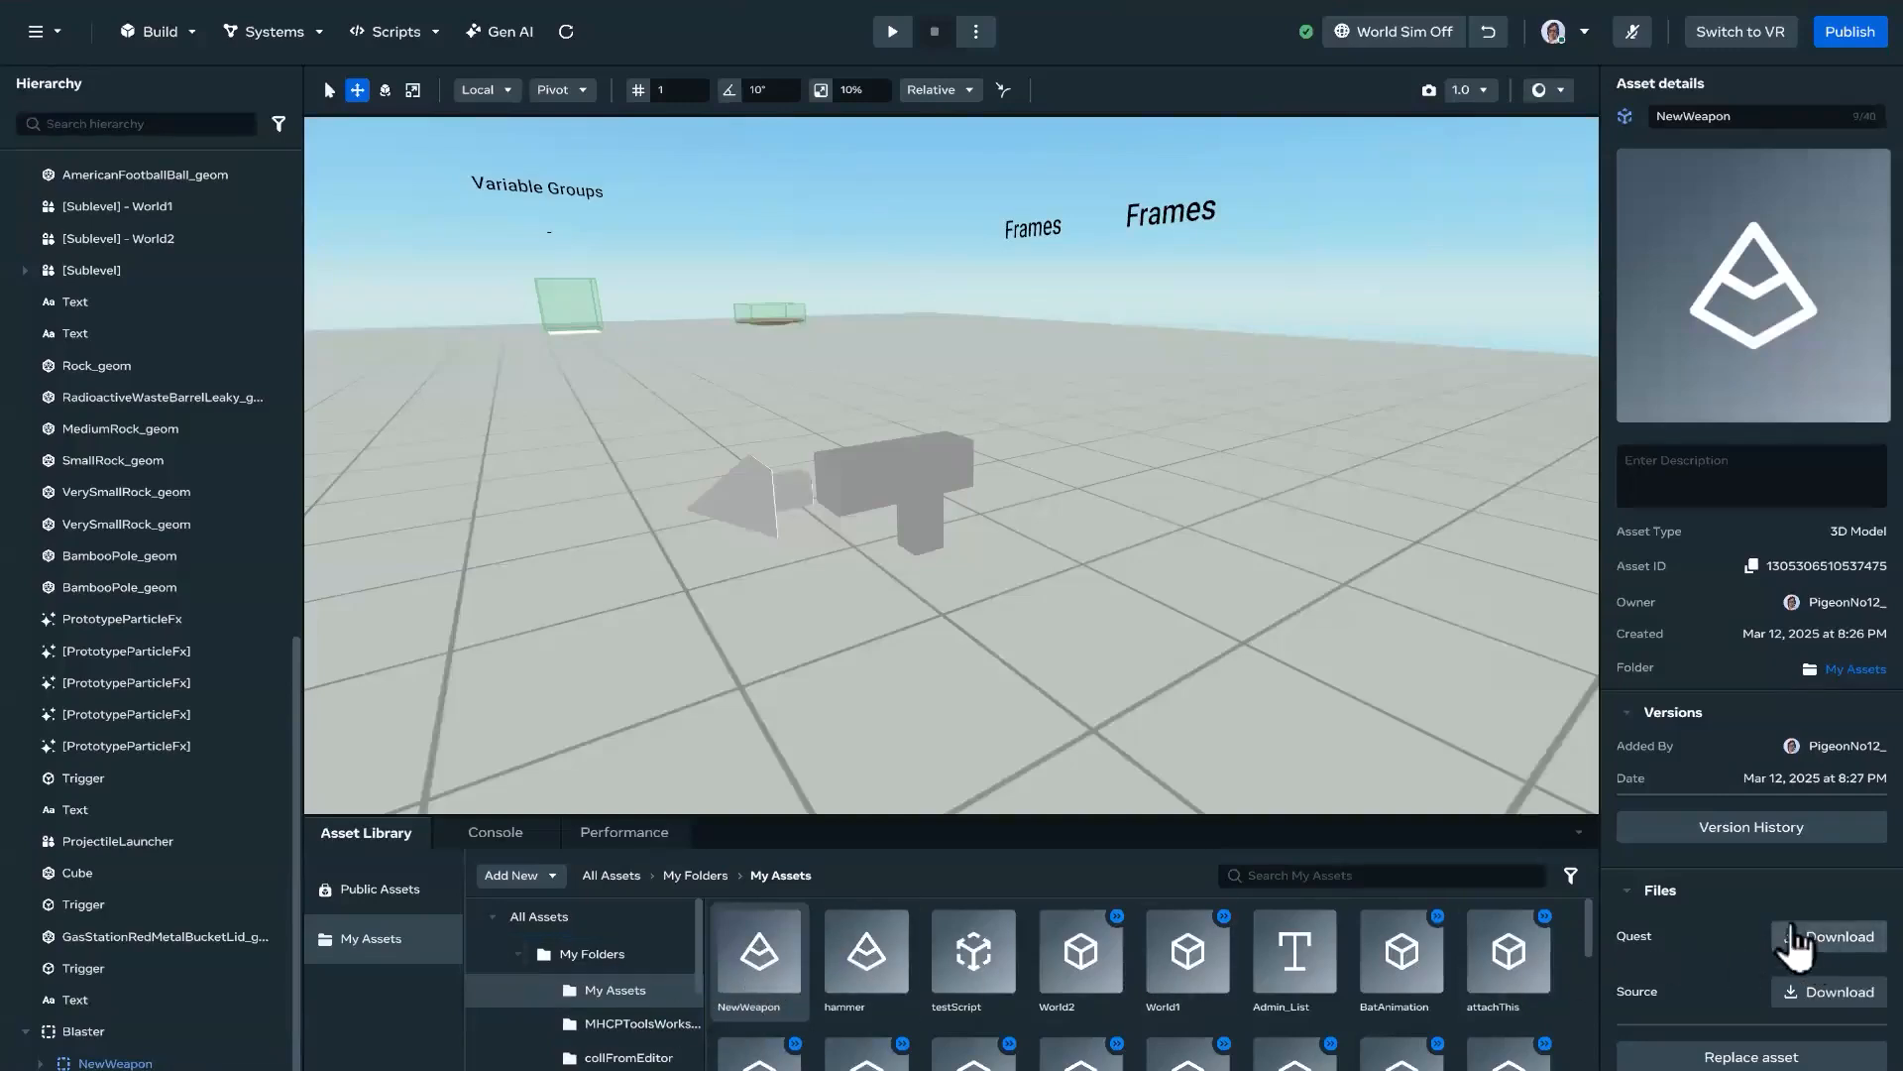
{"action": "left_click", "coordinate": [1752, 1056]}
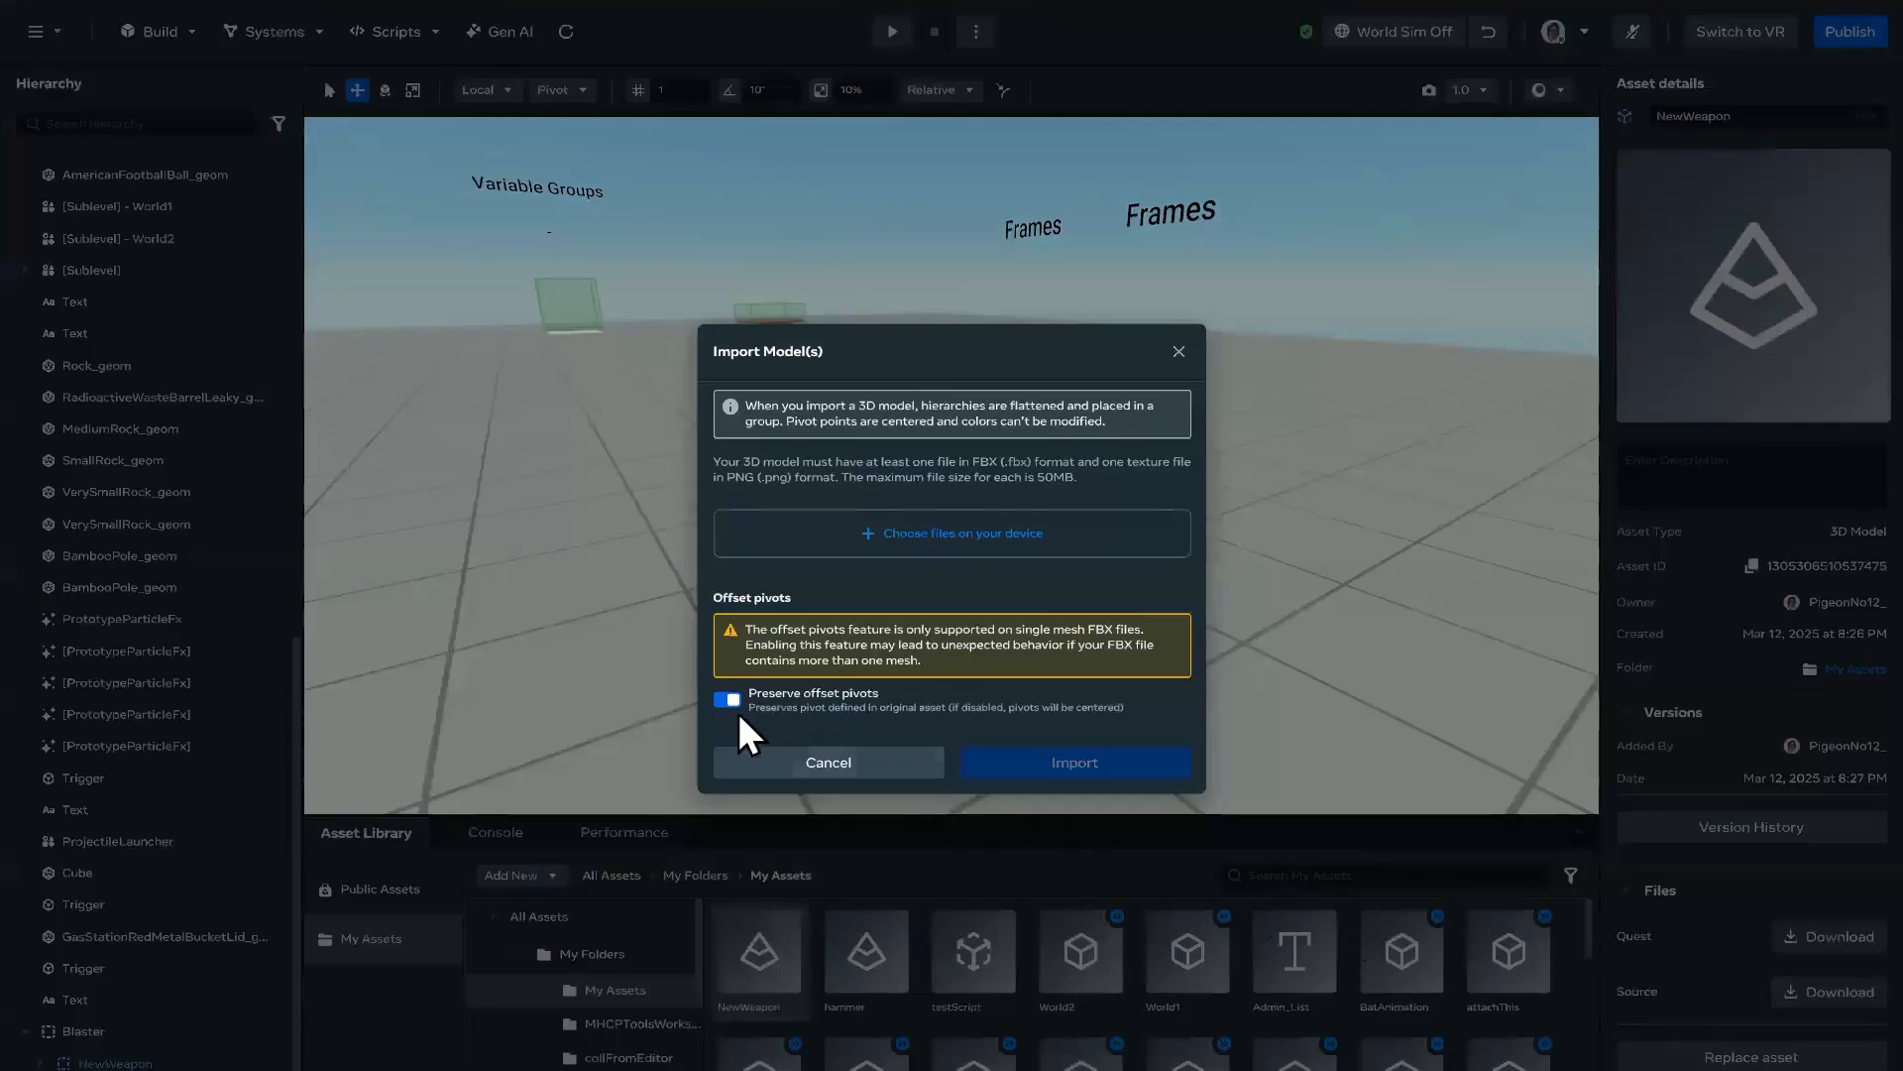
{"action": "left_click", "coordinate": [727, 699]}
Step: Choose Blaster.fbx, Blaster_BR.png and Blaster_MEO.png from the ToolsWorkshop DEMO folder and import them as the replacement model
{"action": "left_click", "coordinate": [948, 573]}
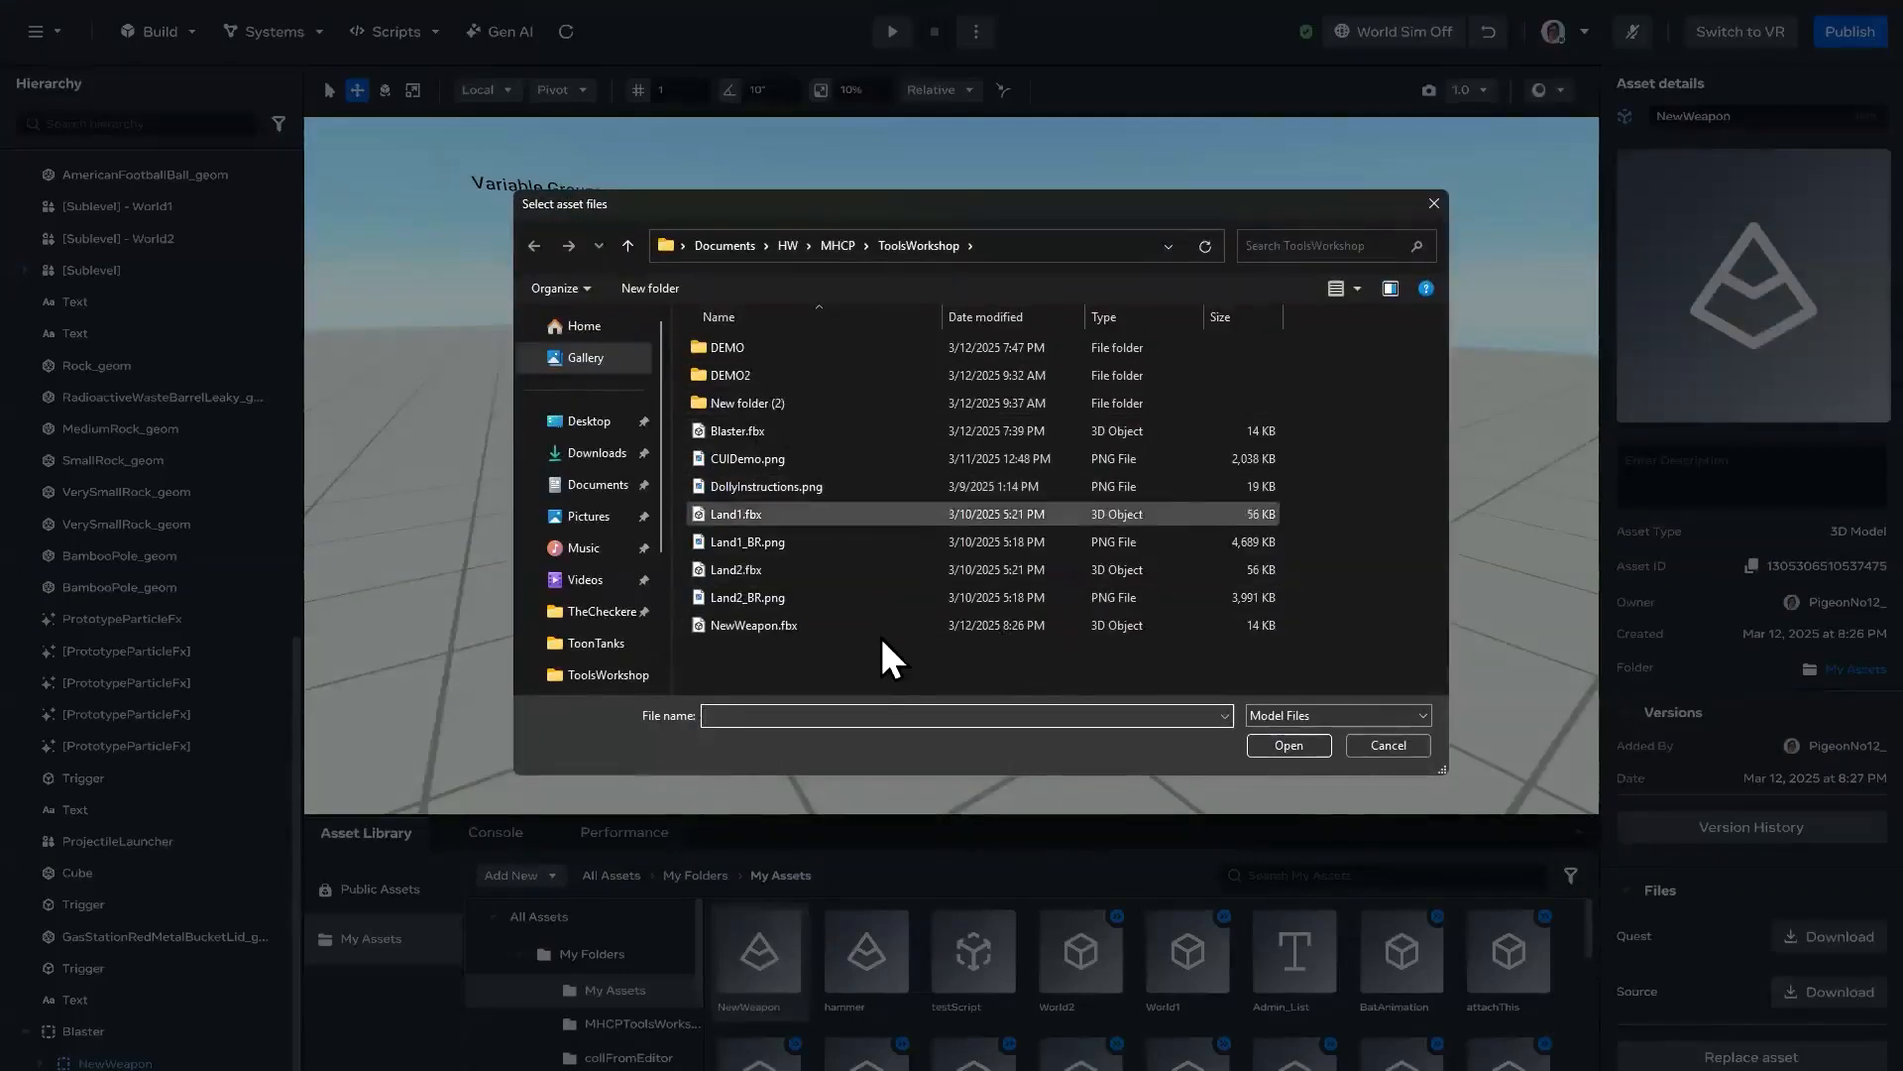
{"action": "double_click", "coordinate": [742, 373]}
{"action": "left_click", "coordinate": [920, 247]}
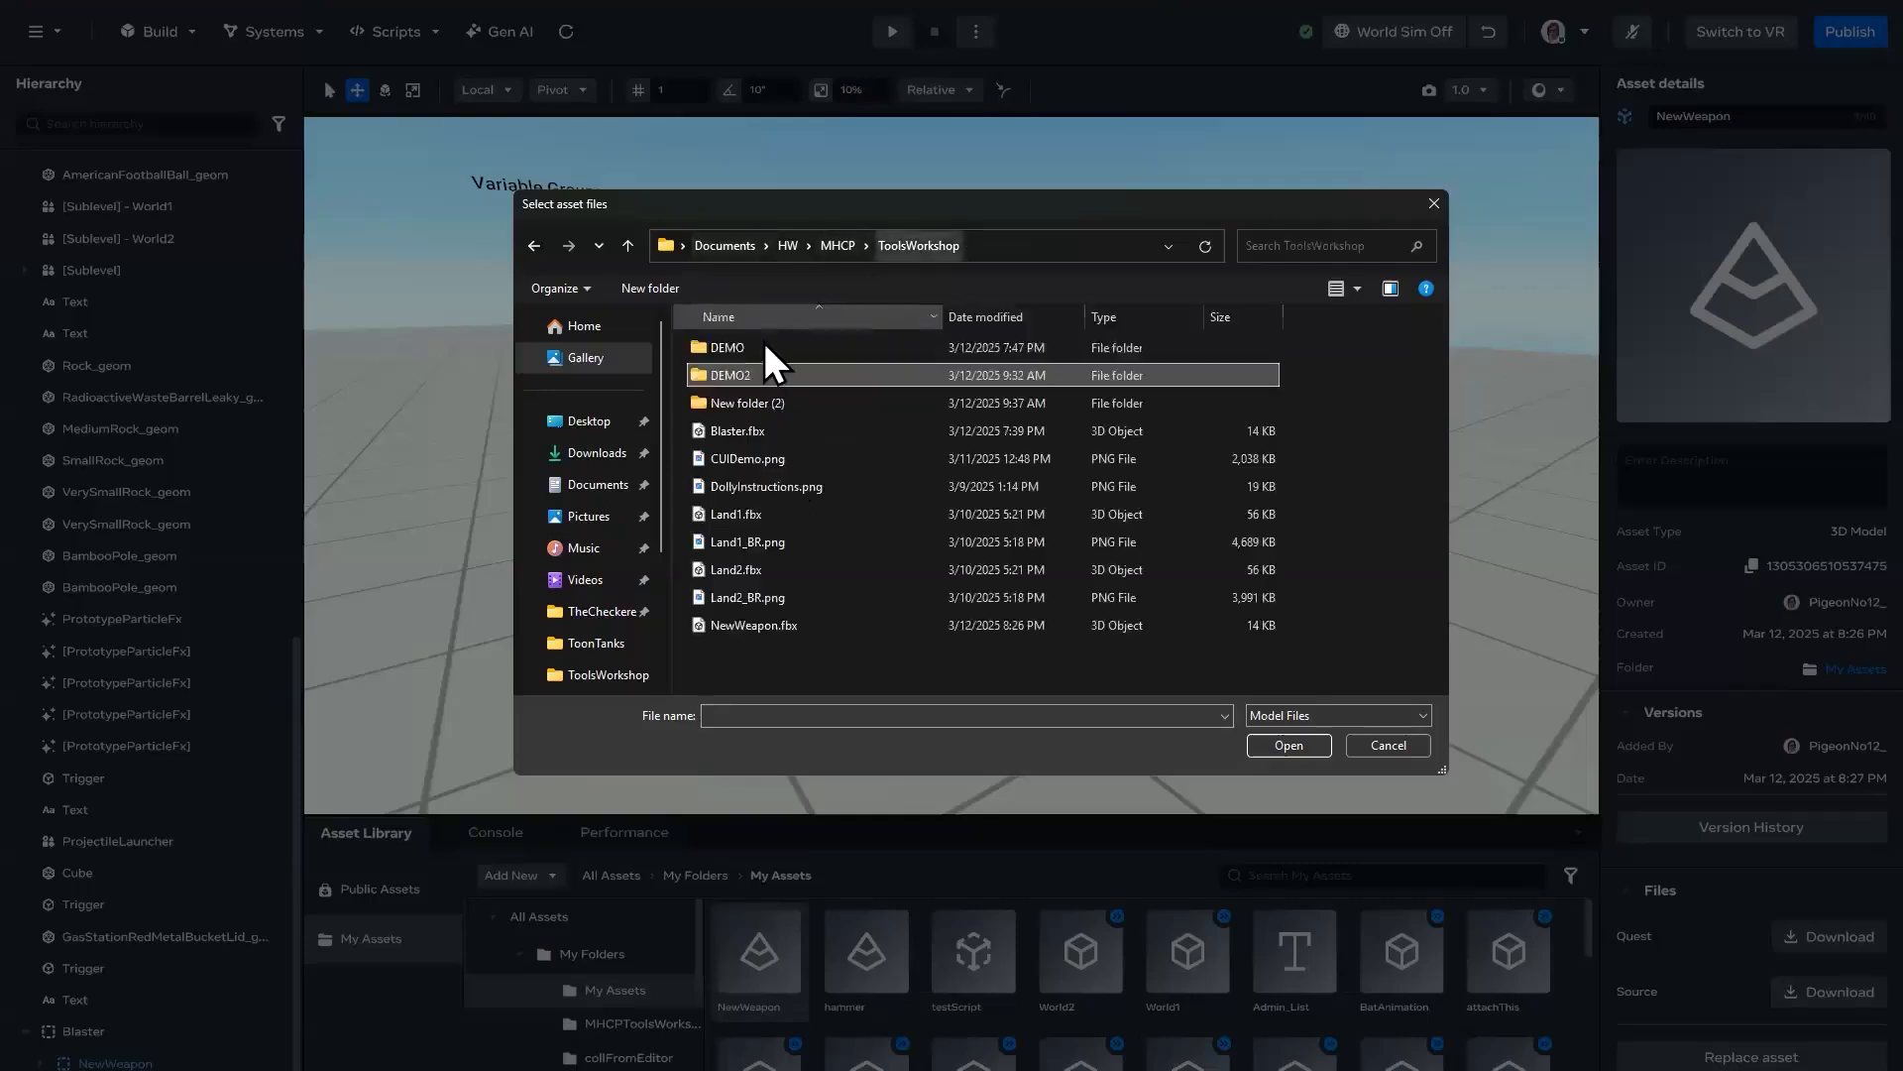
{"action": "double_click", "coordinate": [751, 343]}
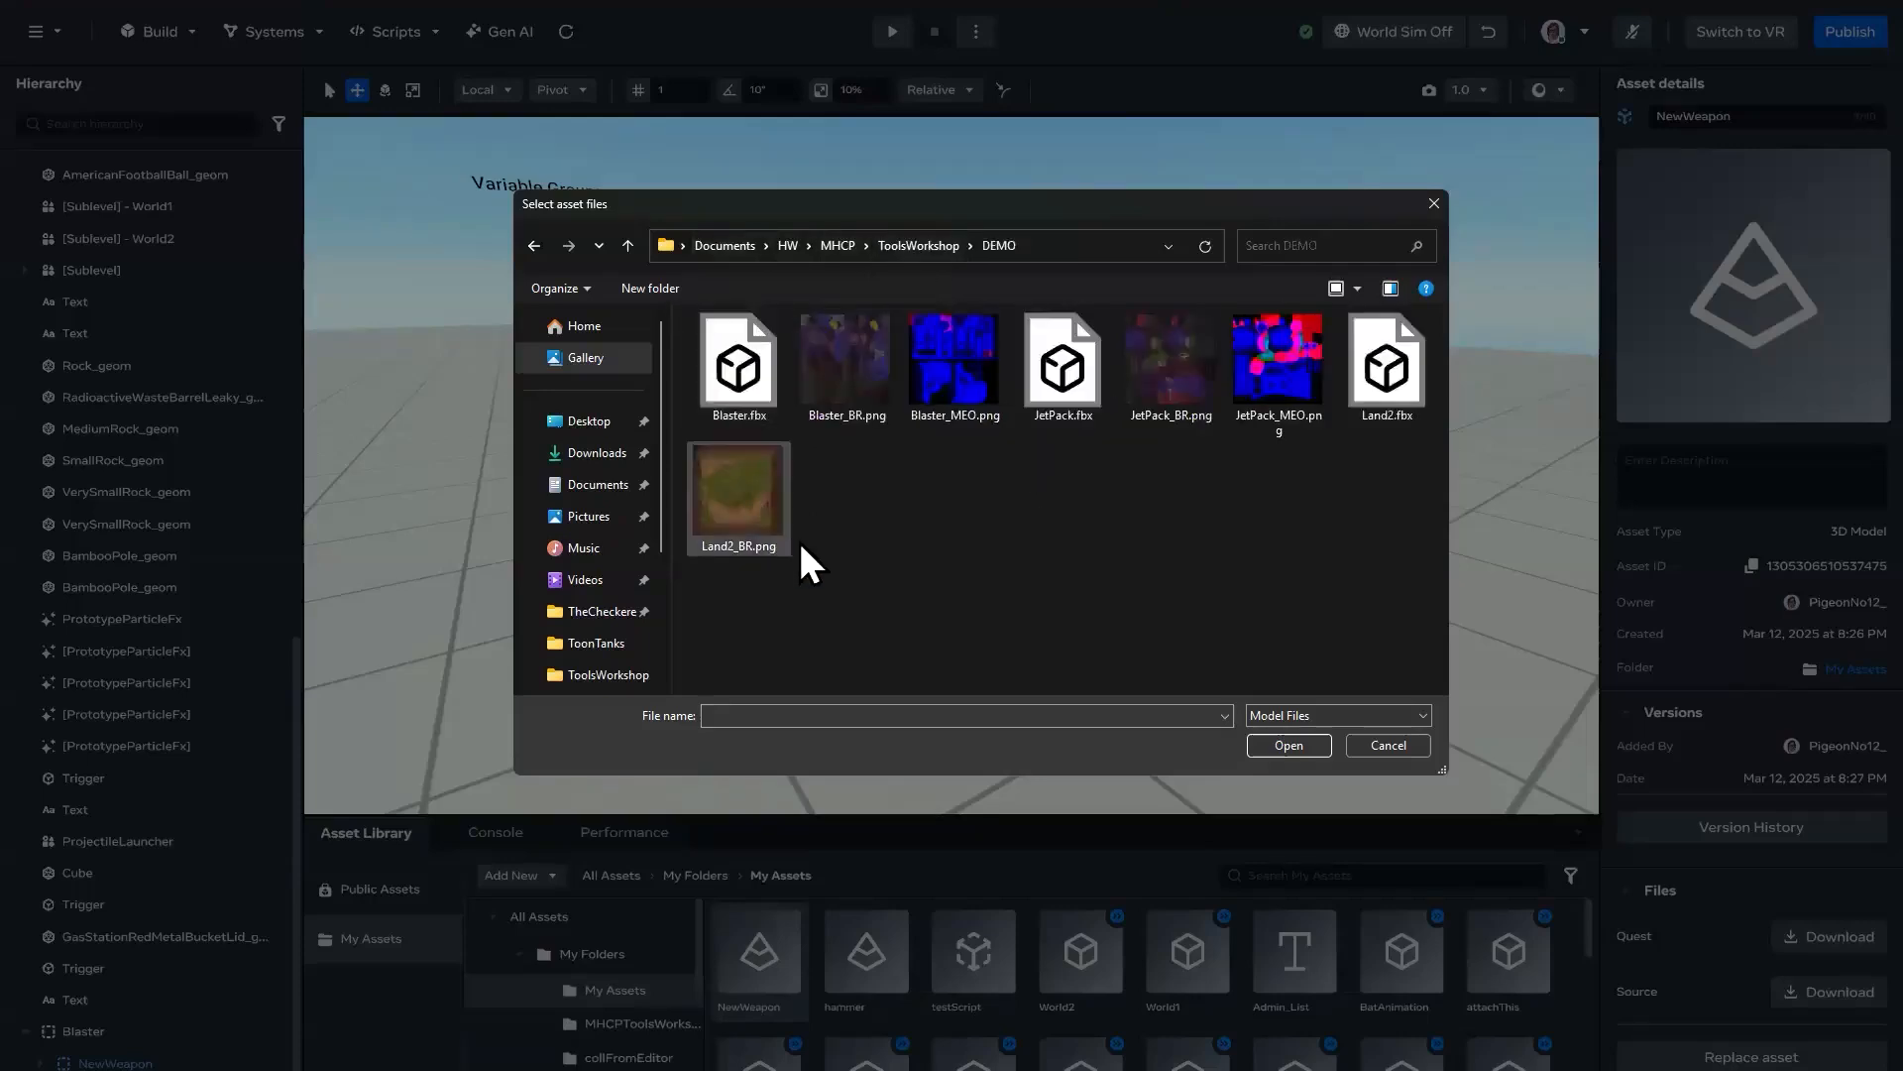
{"action": "left_click", "coordinate": [747, 403]}
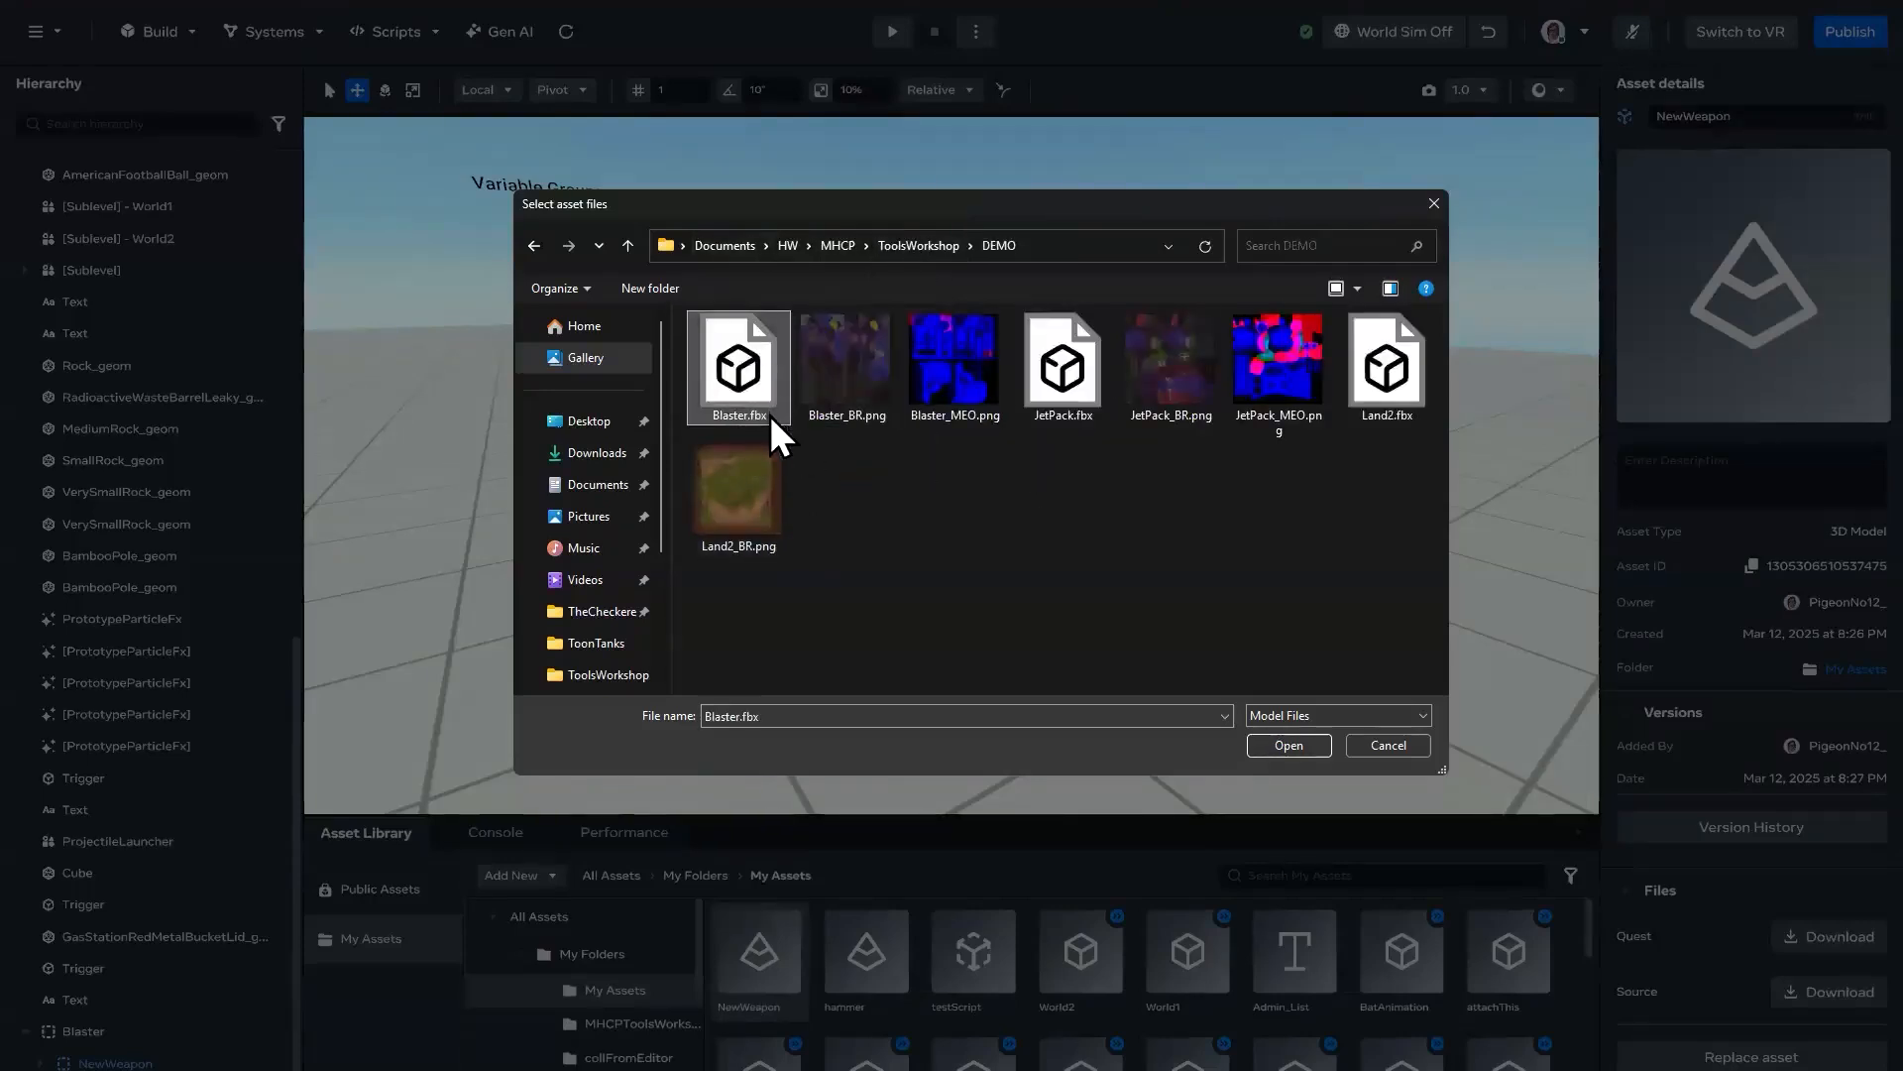
{"action": "left_click", "coordinate": [860, 378], "text": "ctrl"}
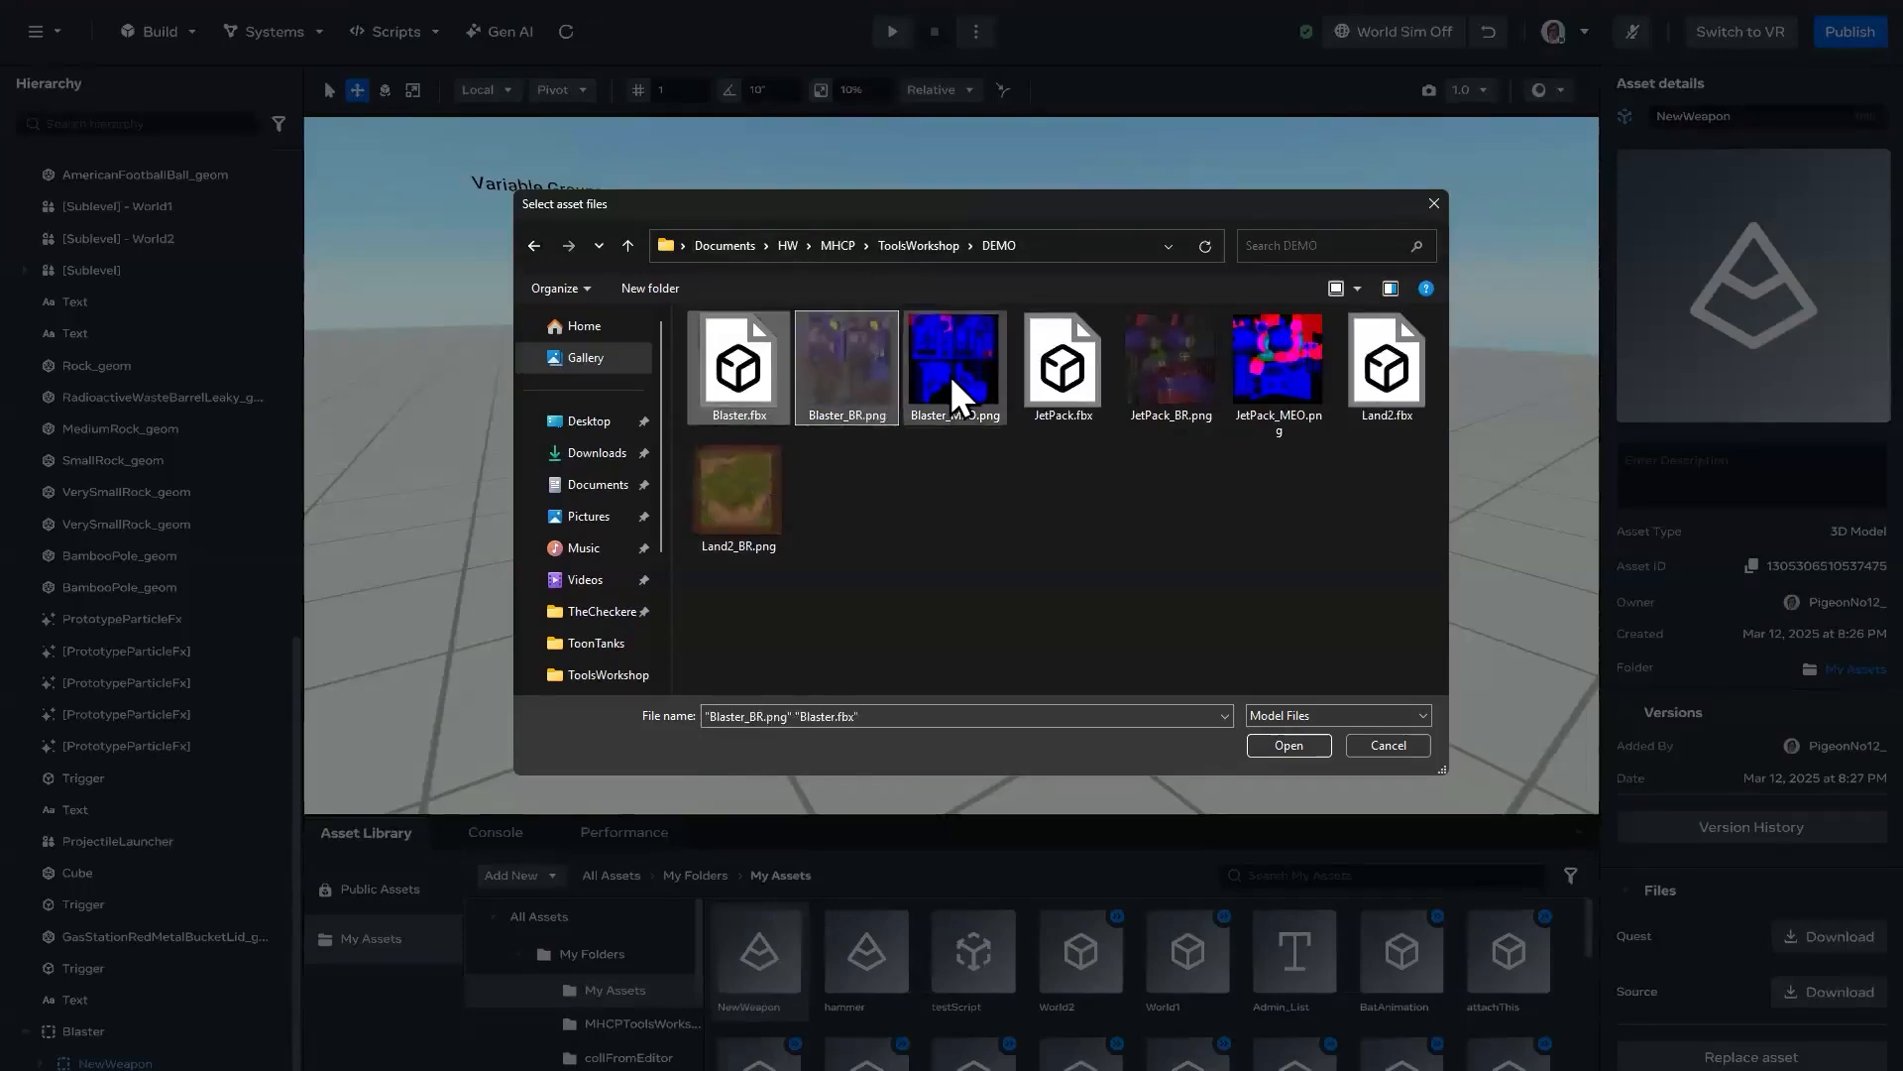
{"action": "left_click", "coordinate": [950, 374], "text": "ctrl"}
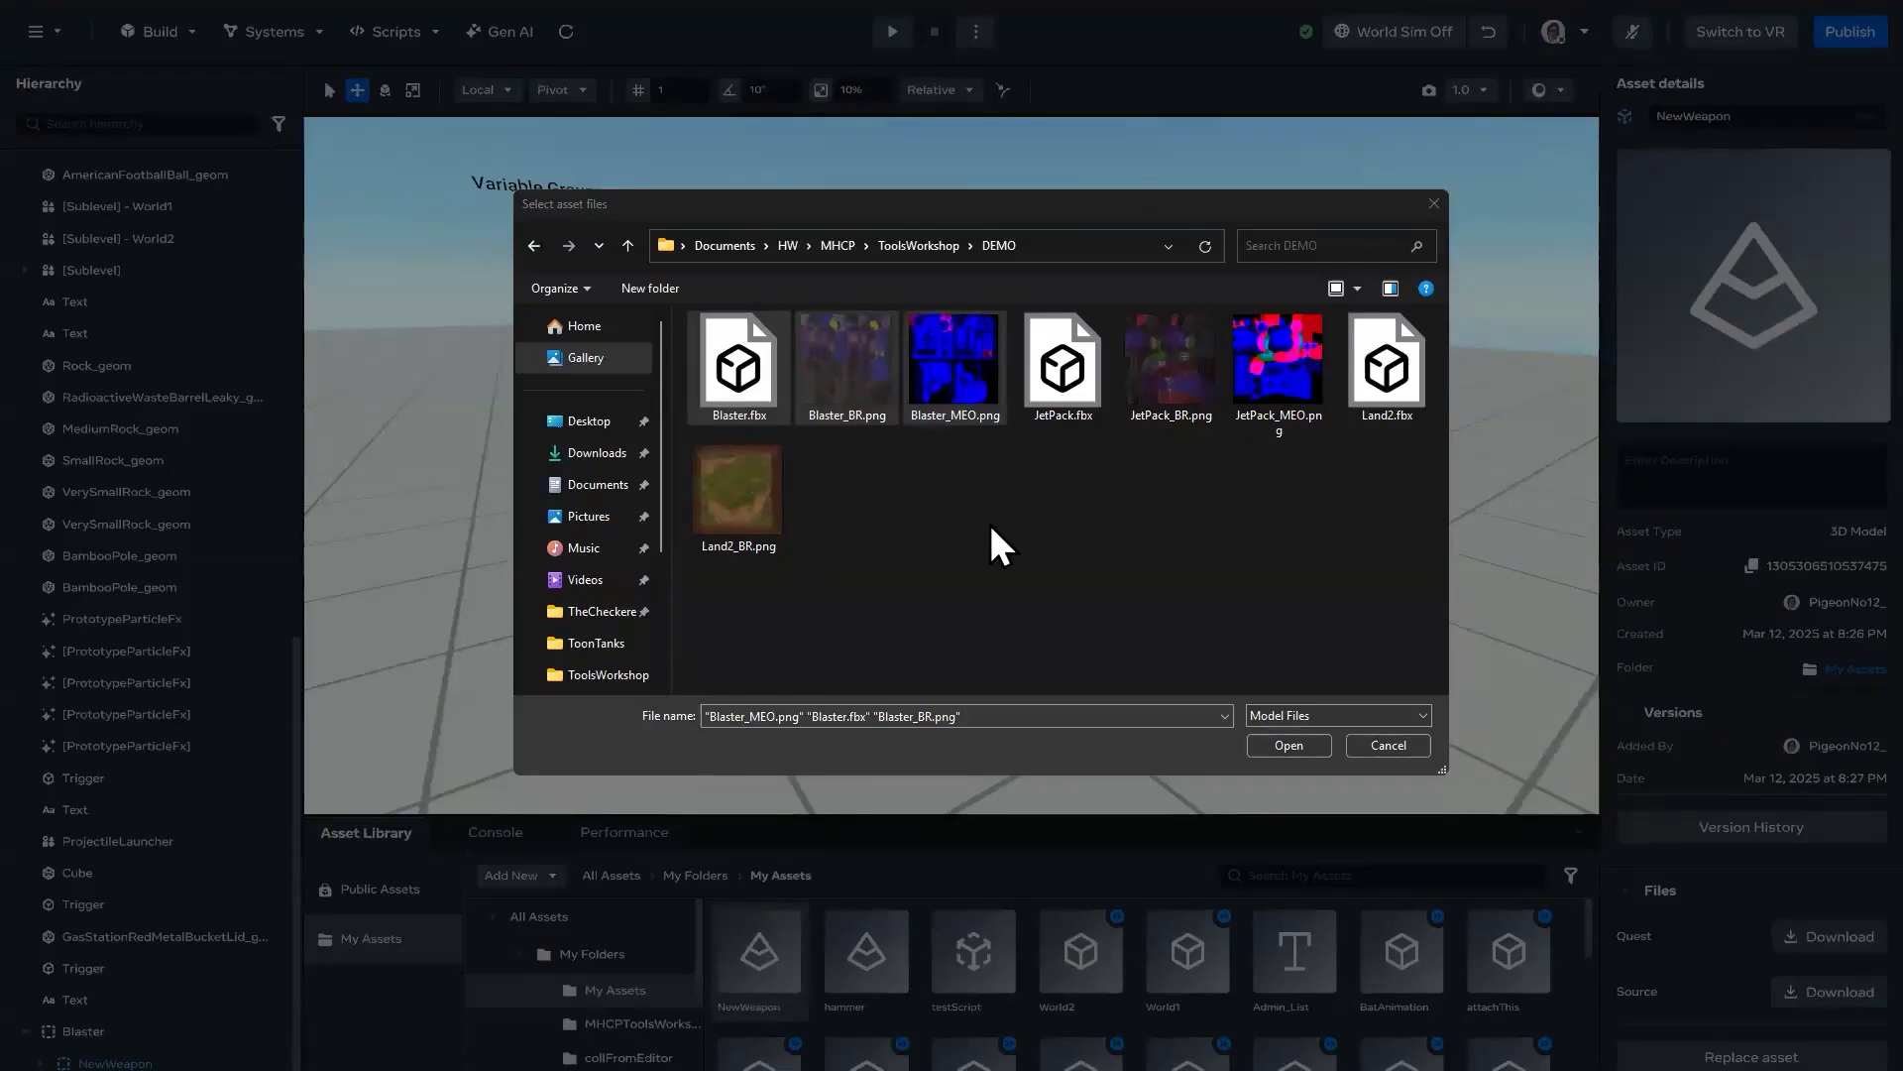
{"action": "left_click", "coordinate": [753, 377]}
{"action": "left_click", "coordinate": [948, 387], "text": "shift"}
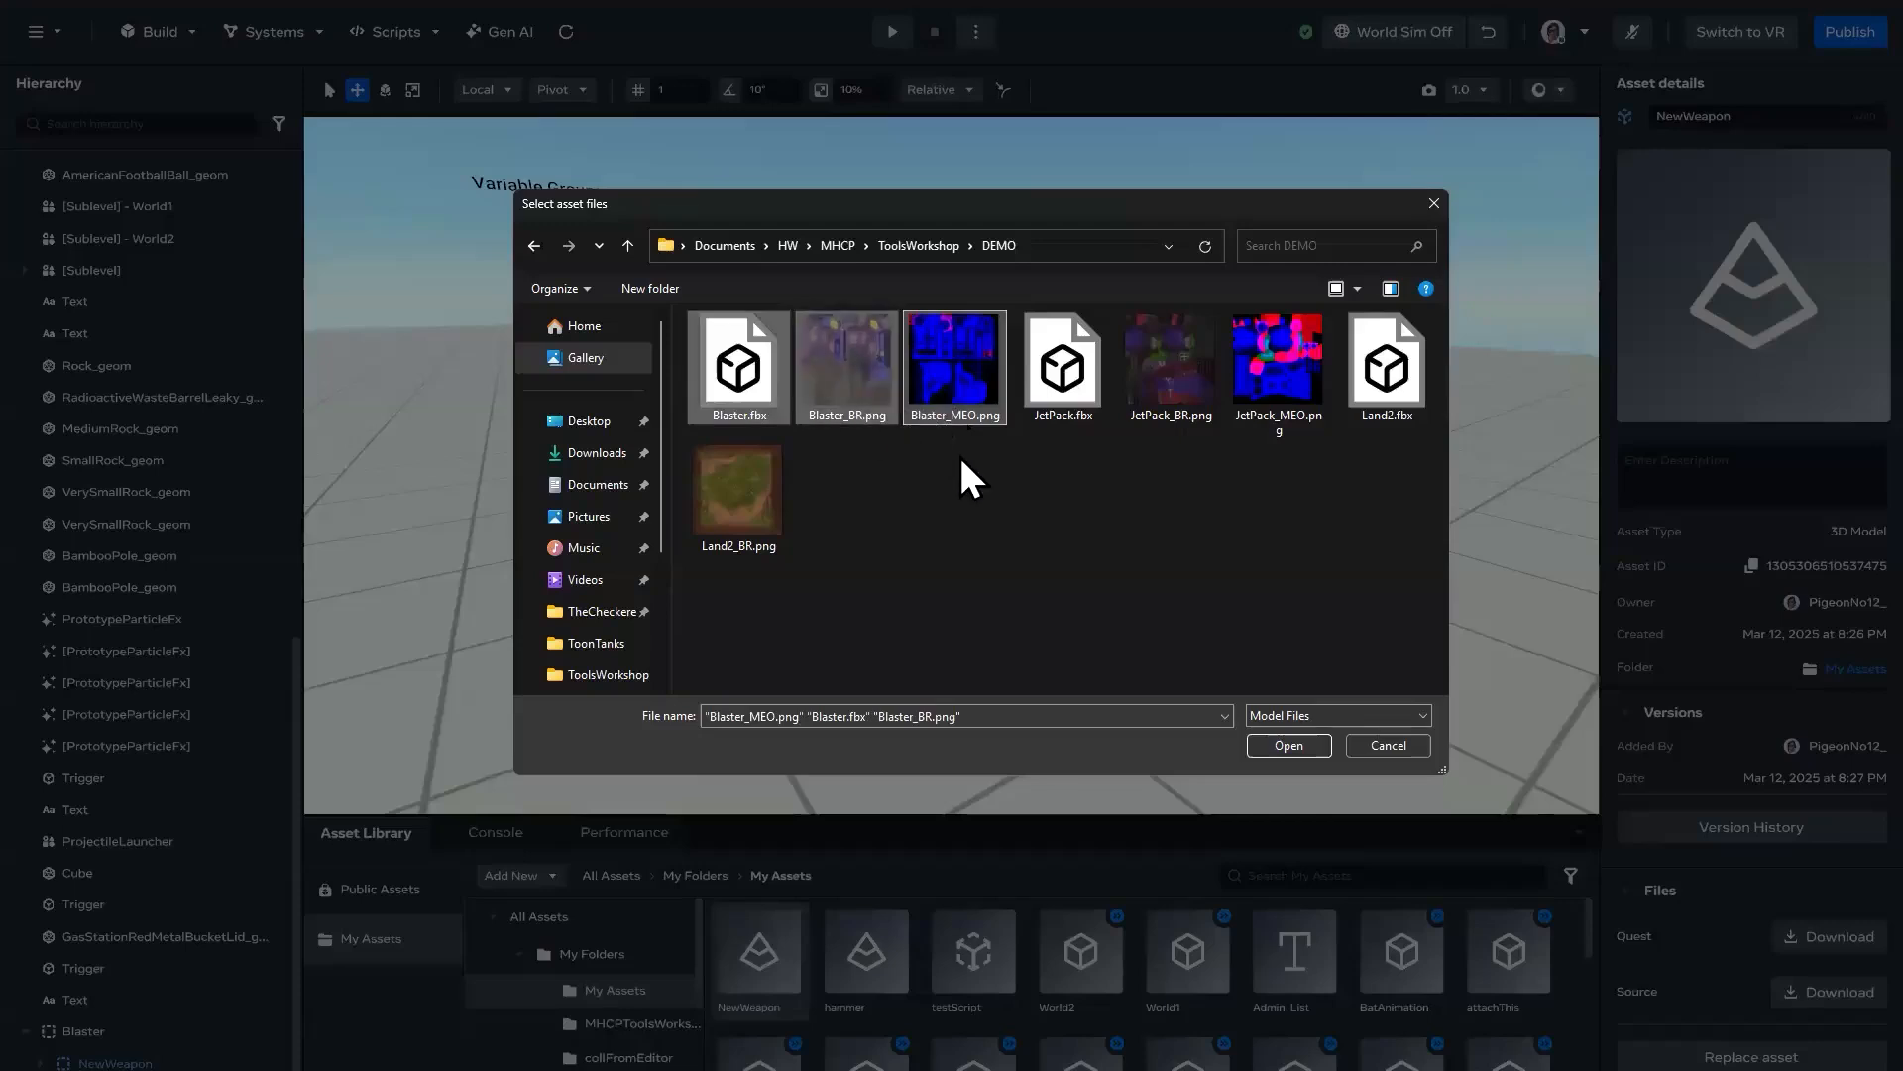
{"action": "left_click", "coordinate": [1286, 746]}
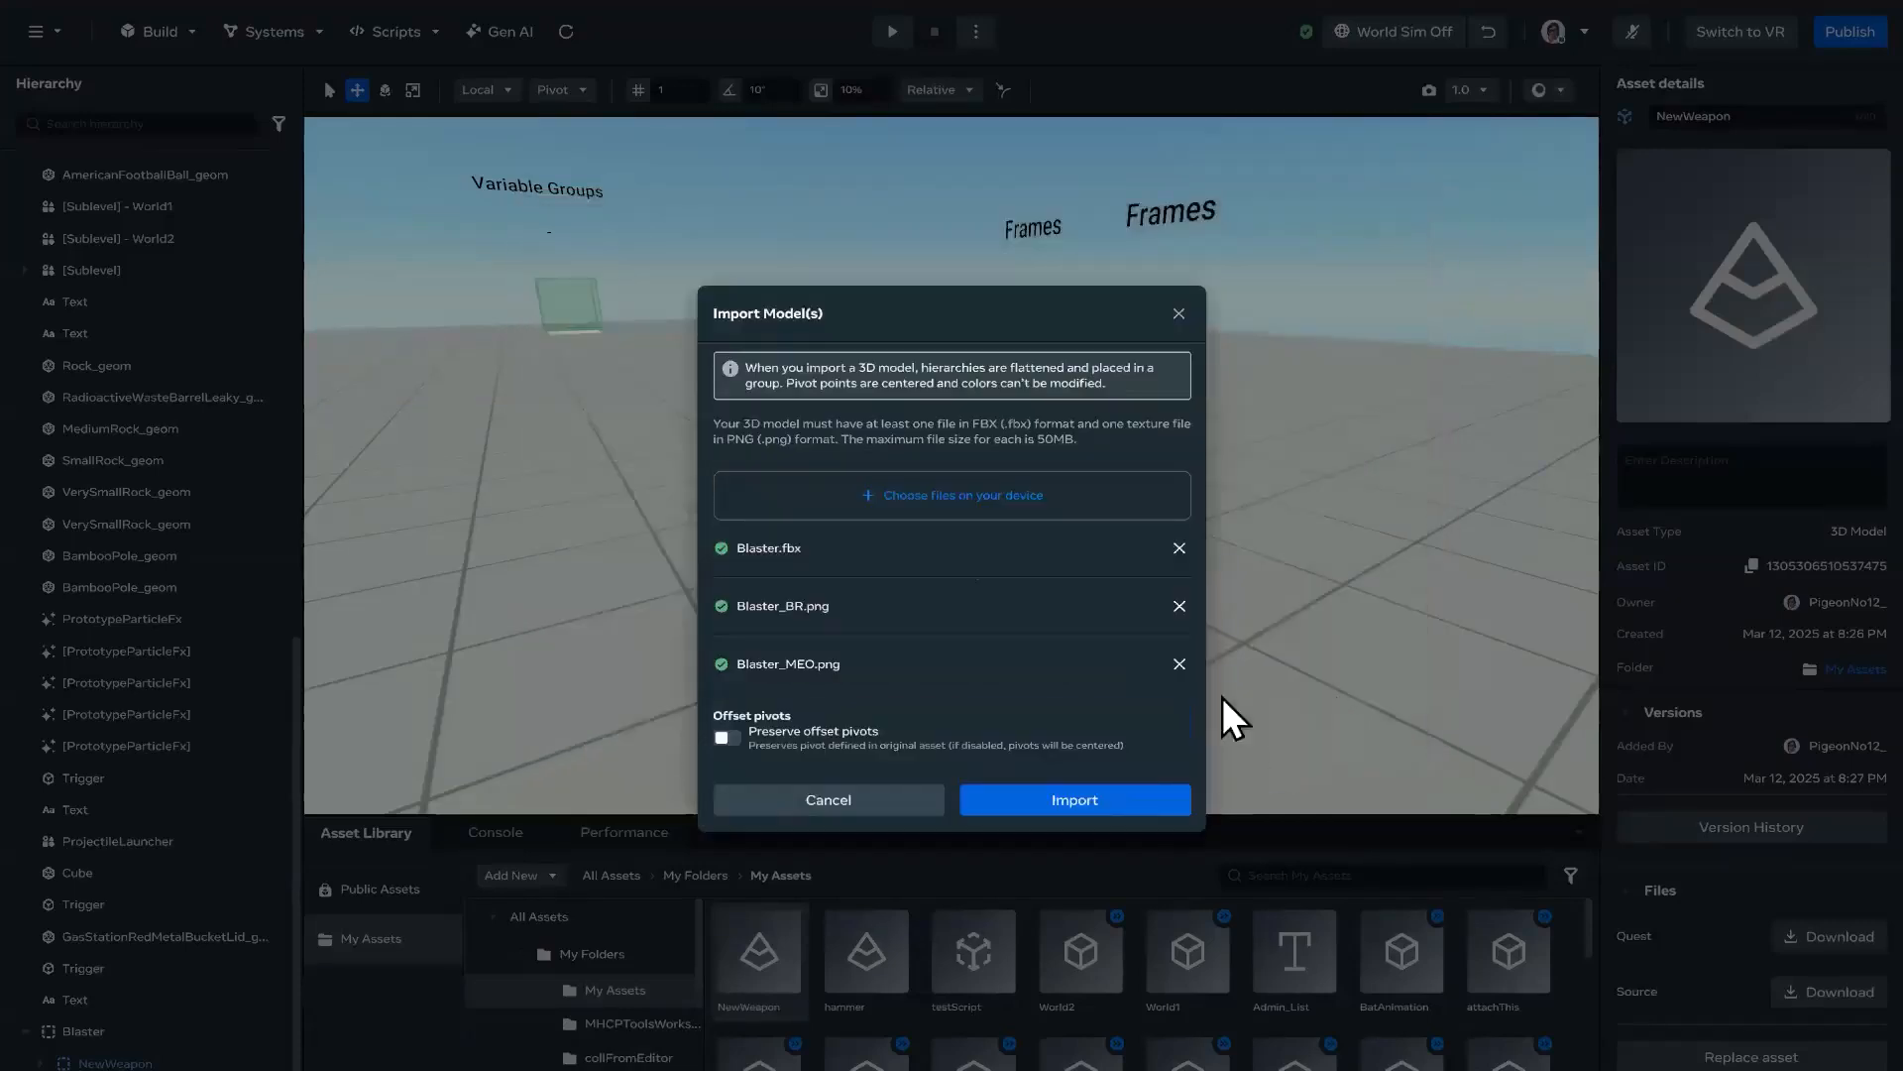
{"action": "left_click", "coordinate": [1102, 804]}
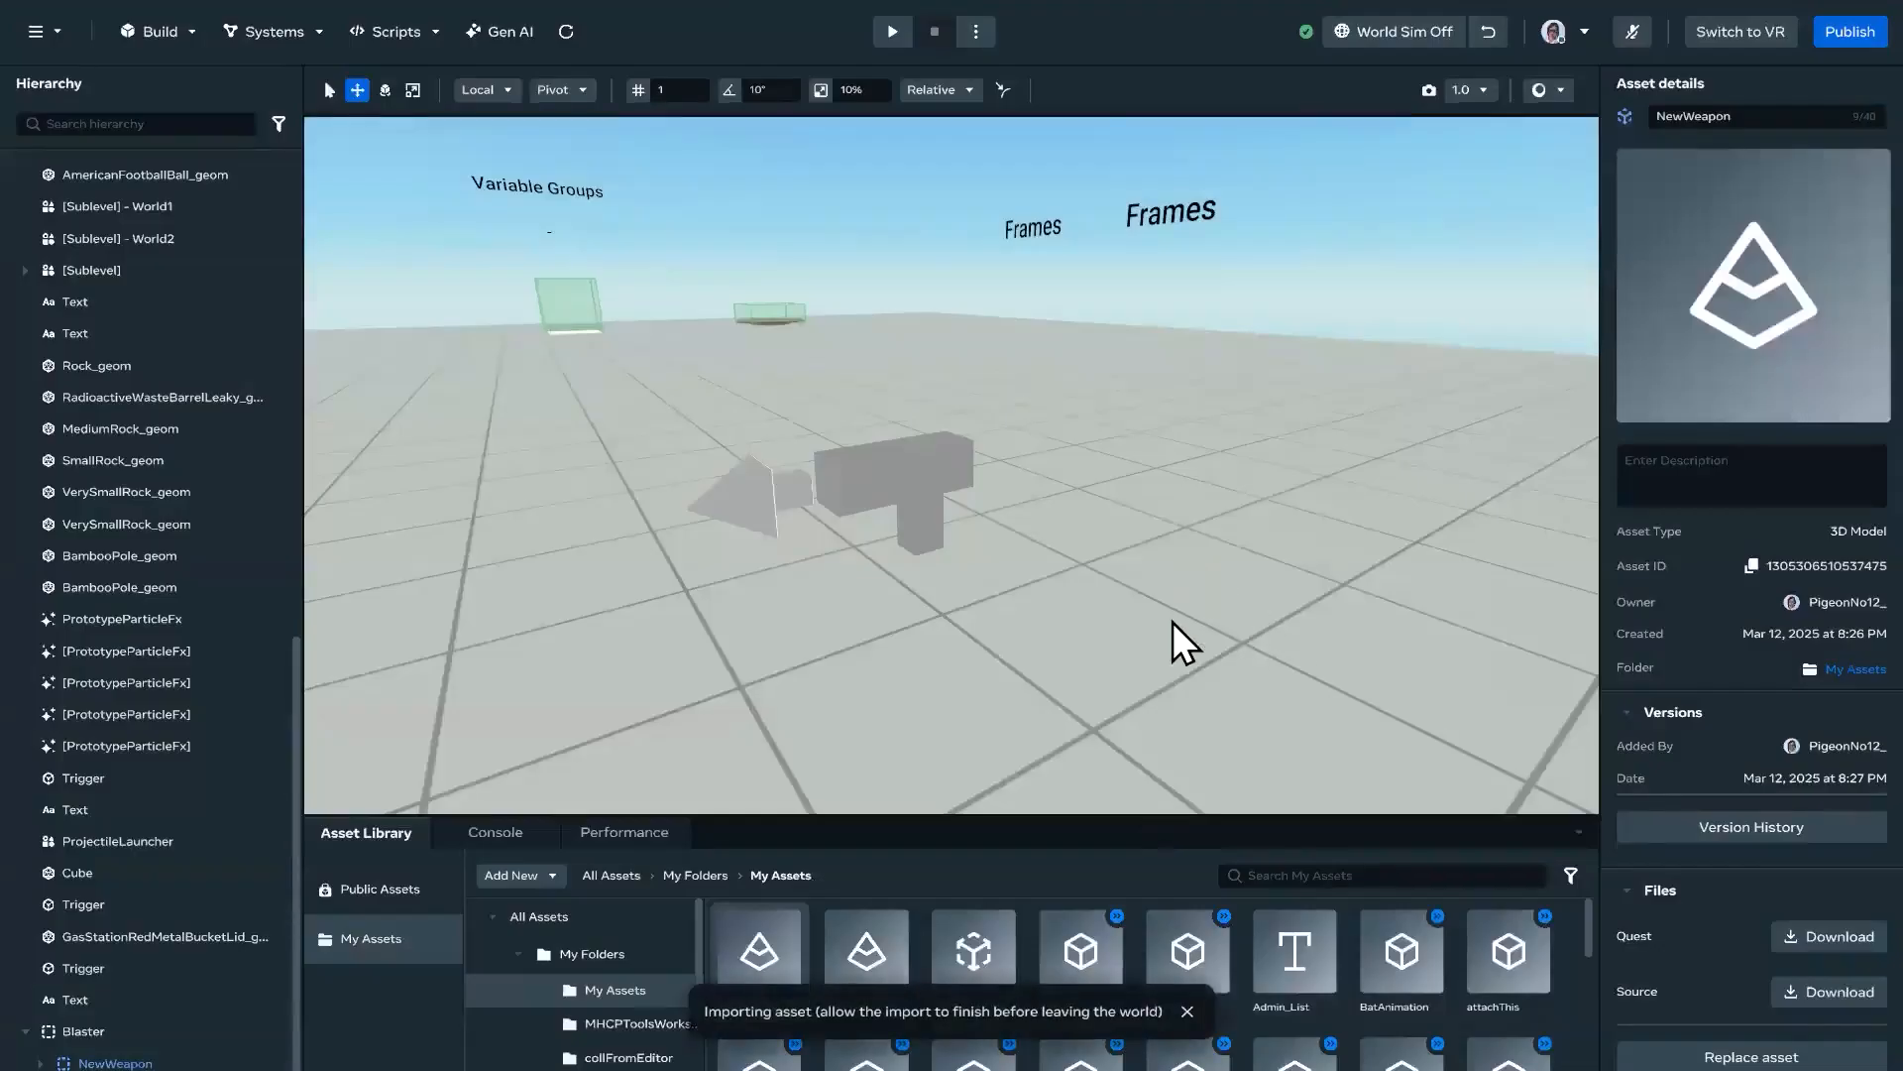
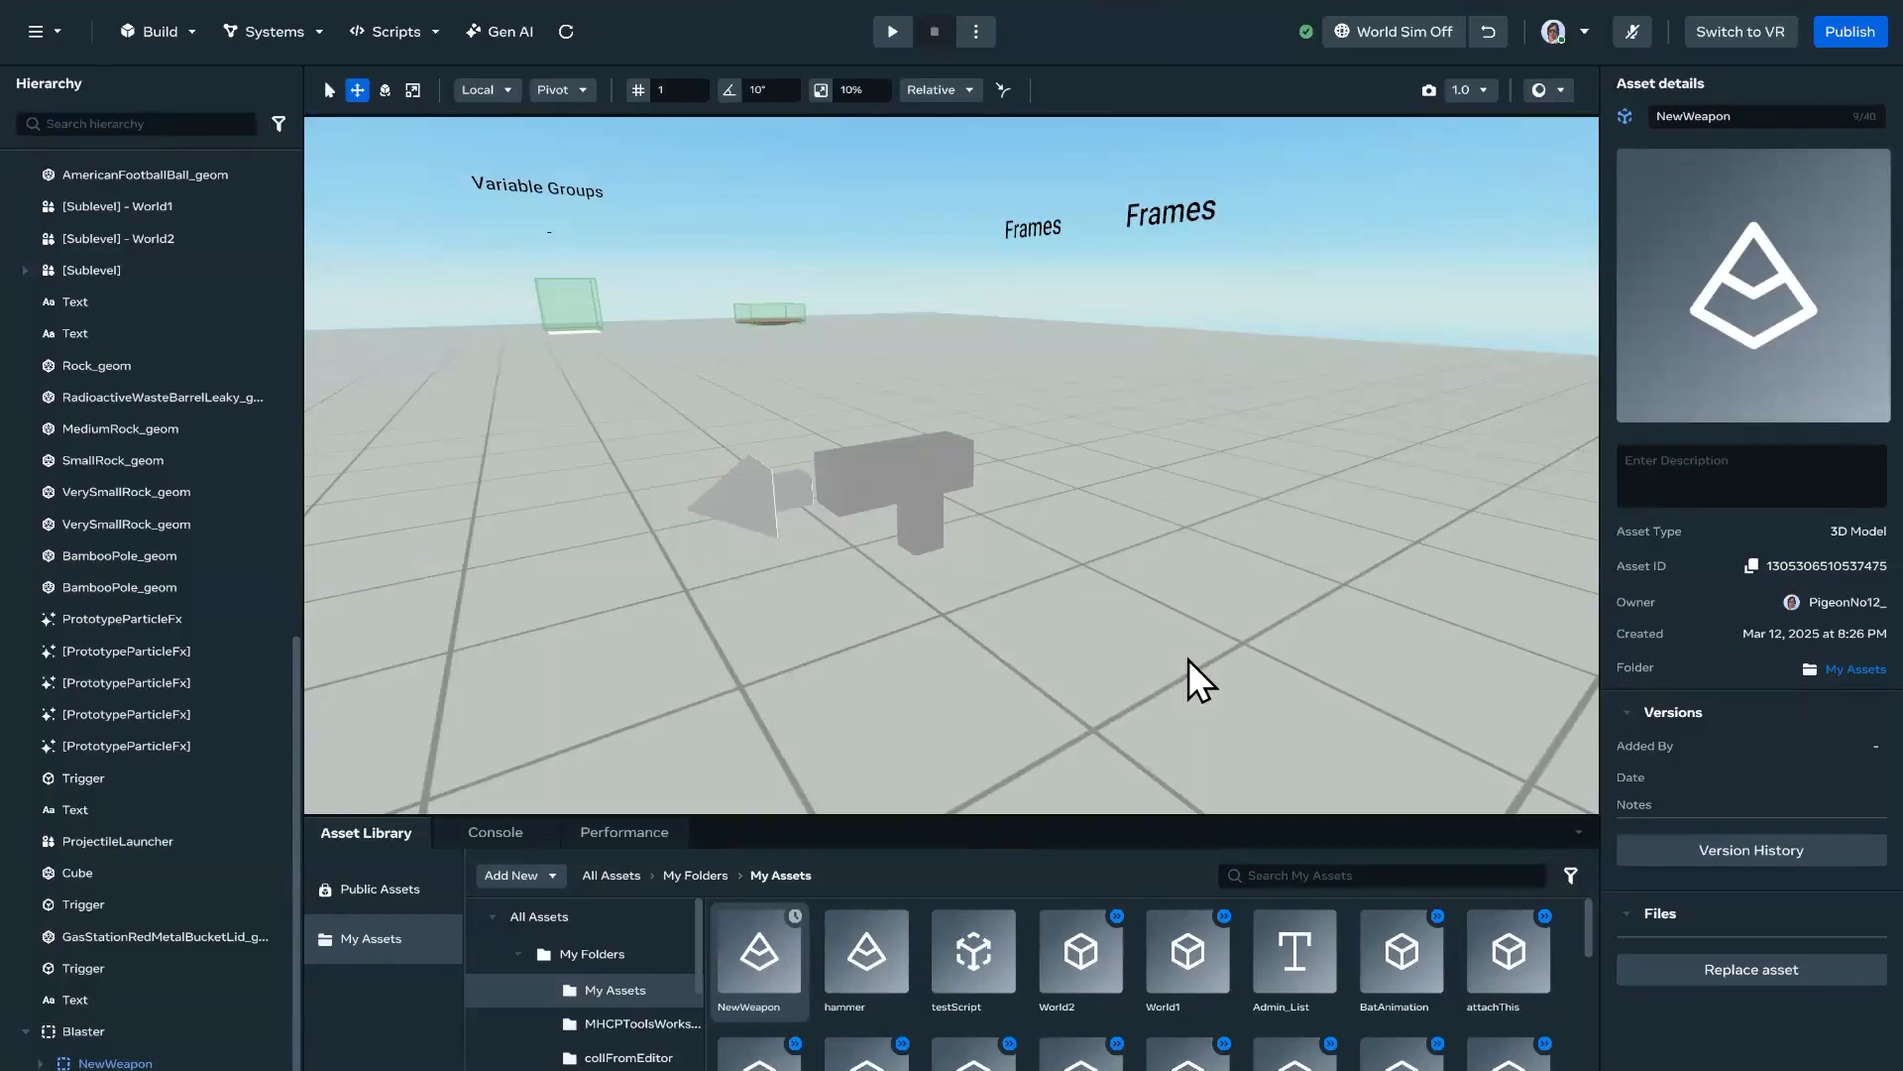
Step: Update the placed NewWeapon instance to the latest version of its asset through the asset updates list
{"action": "left_click", "coordinate": [569, 33]}
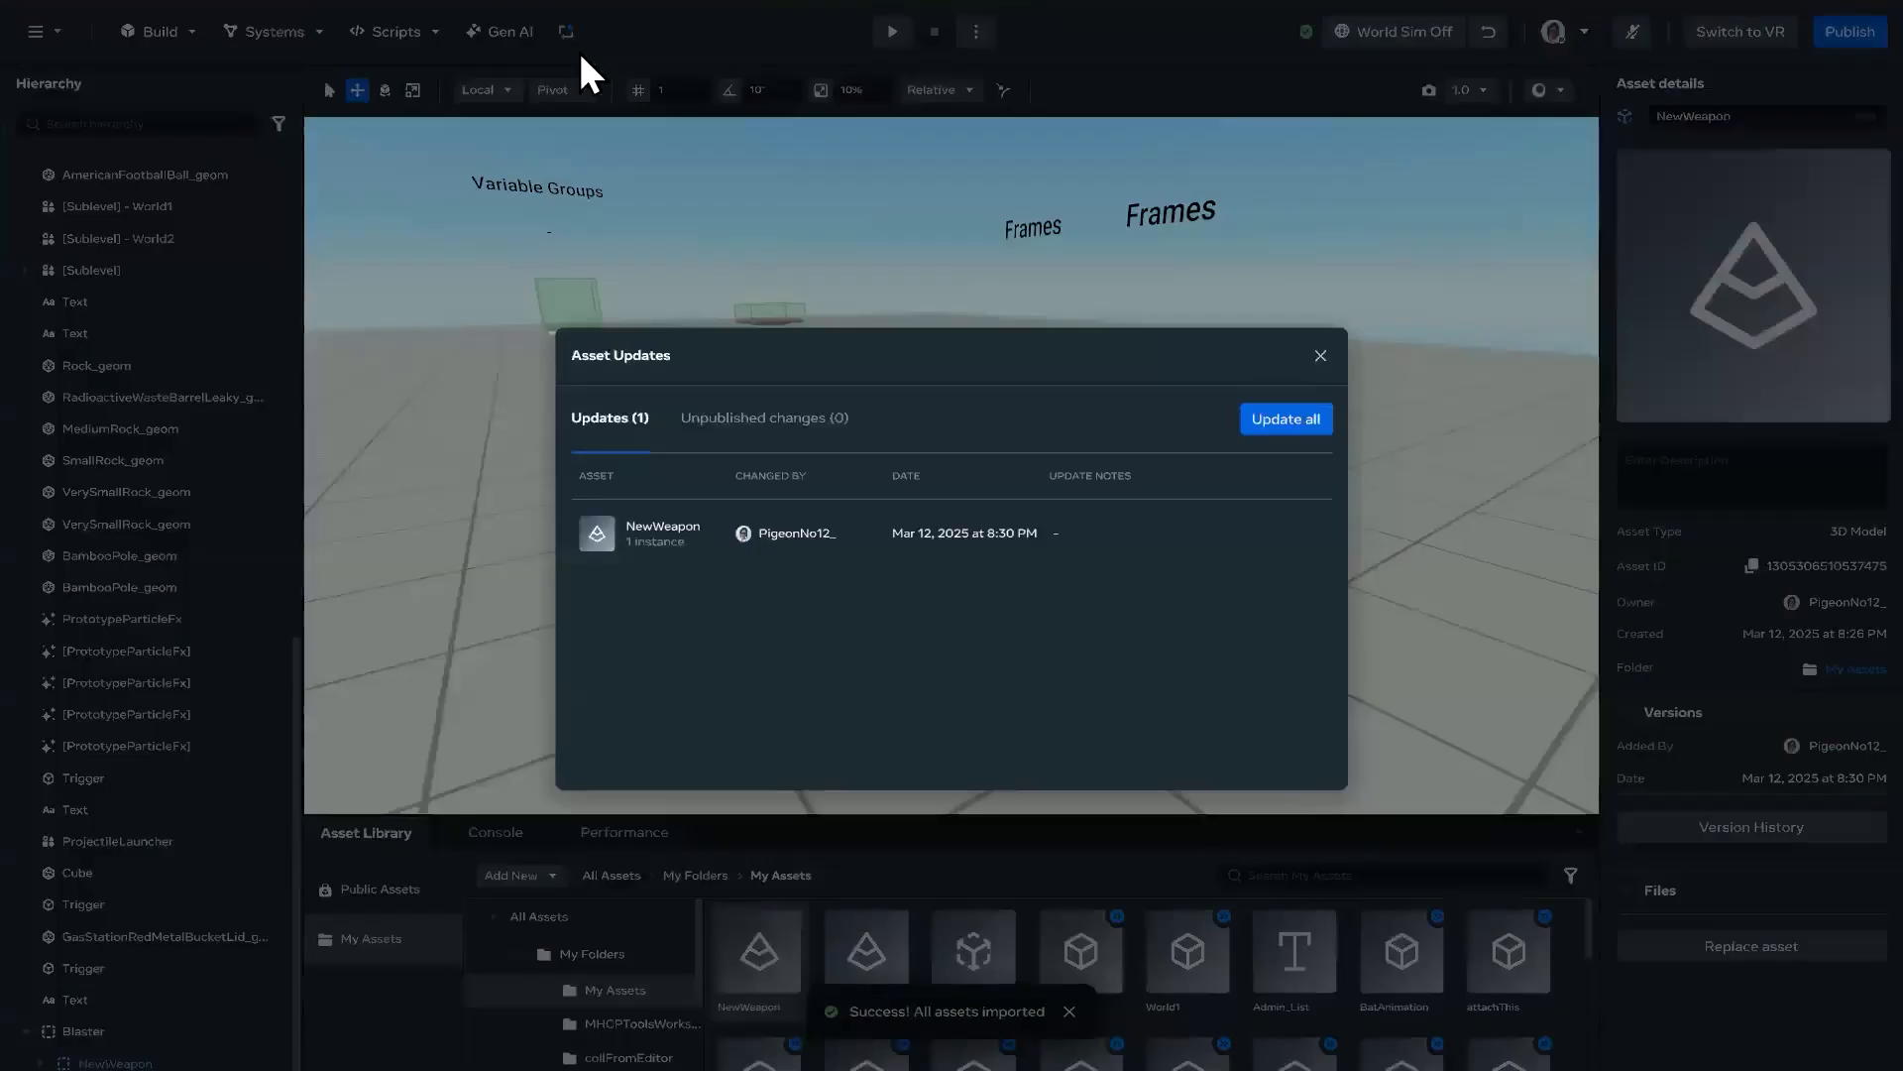
{"action": "left_click", "coordinate": [1320, 355]}
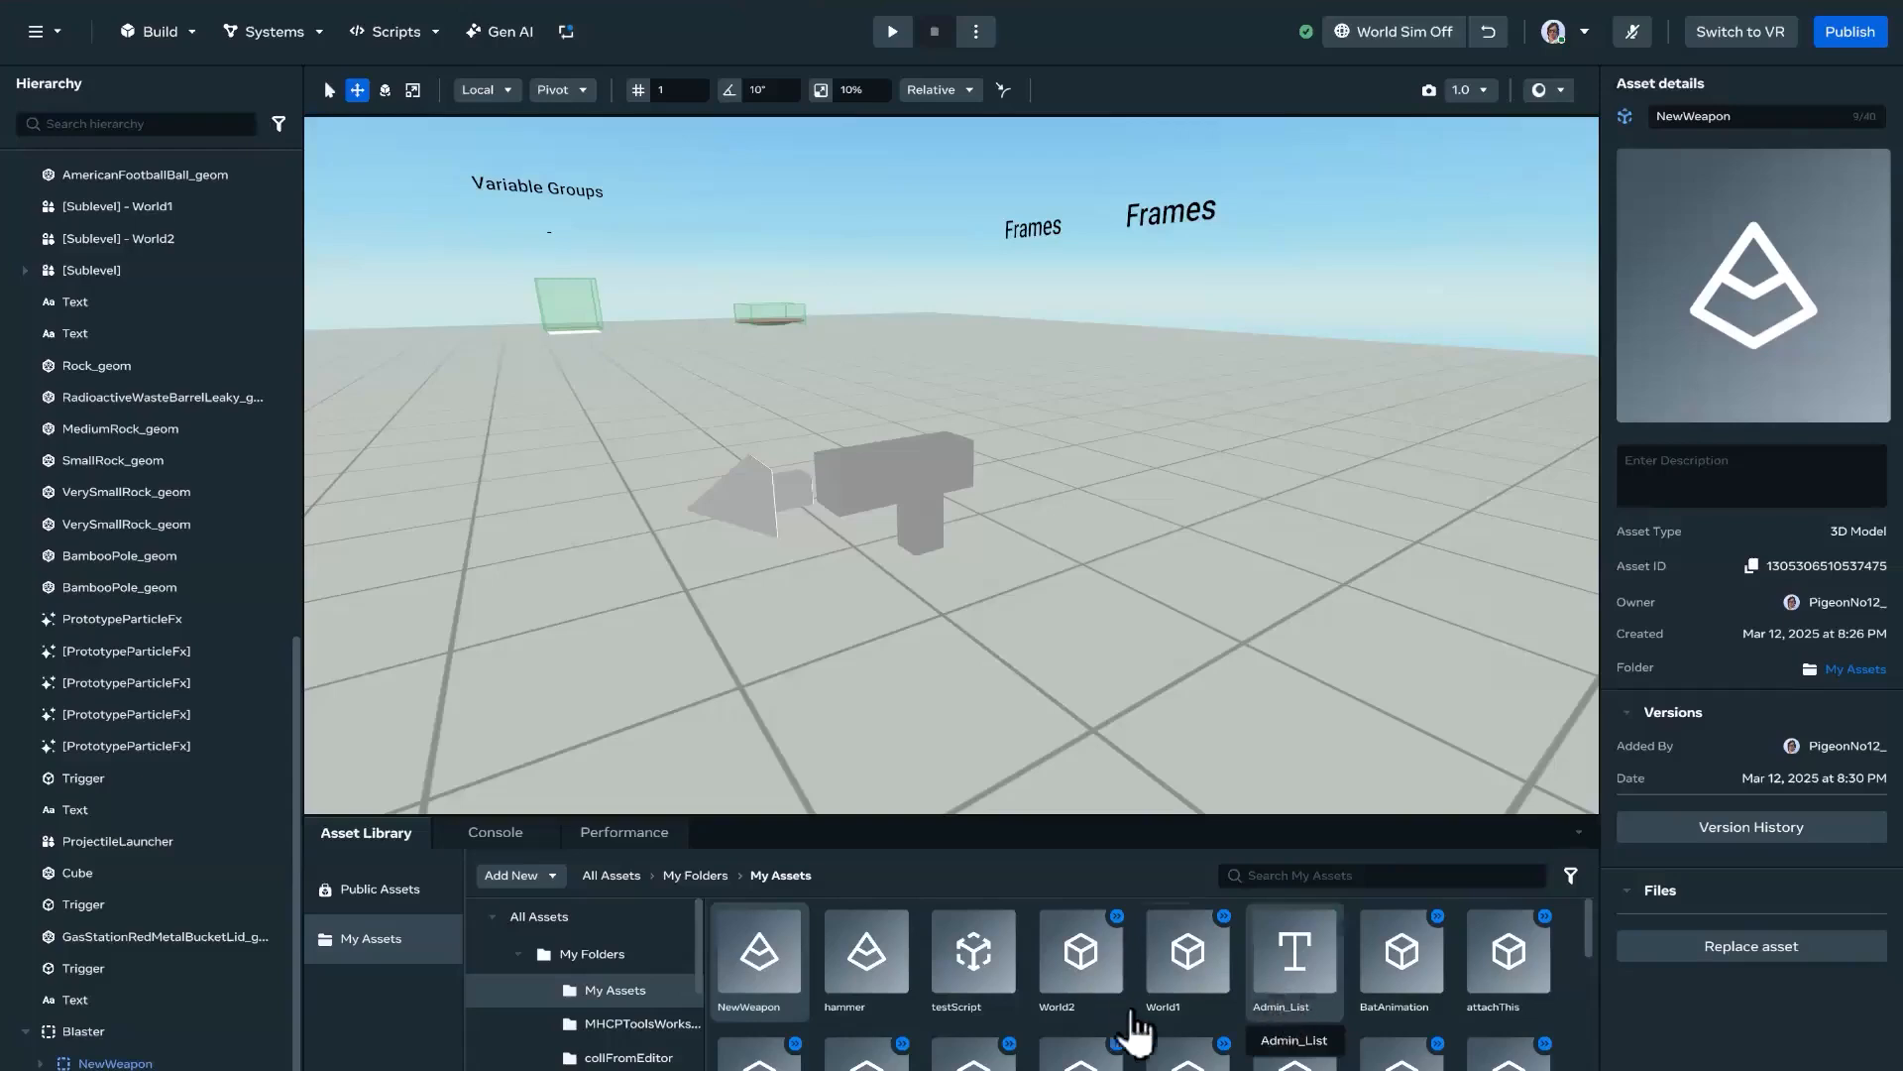
{"action": "left_click", "coordinate": [566, 30]}
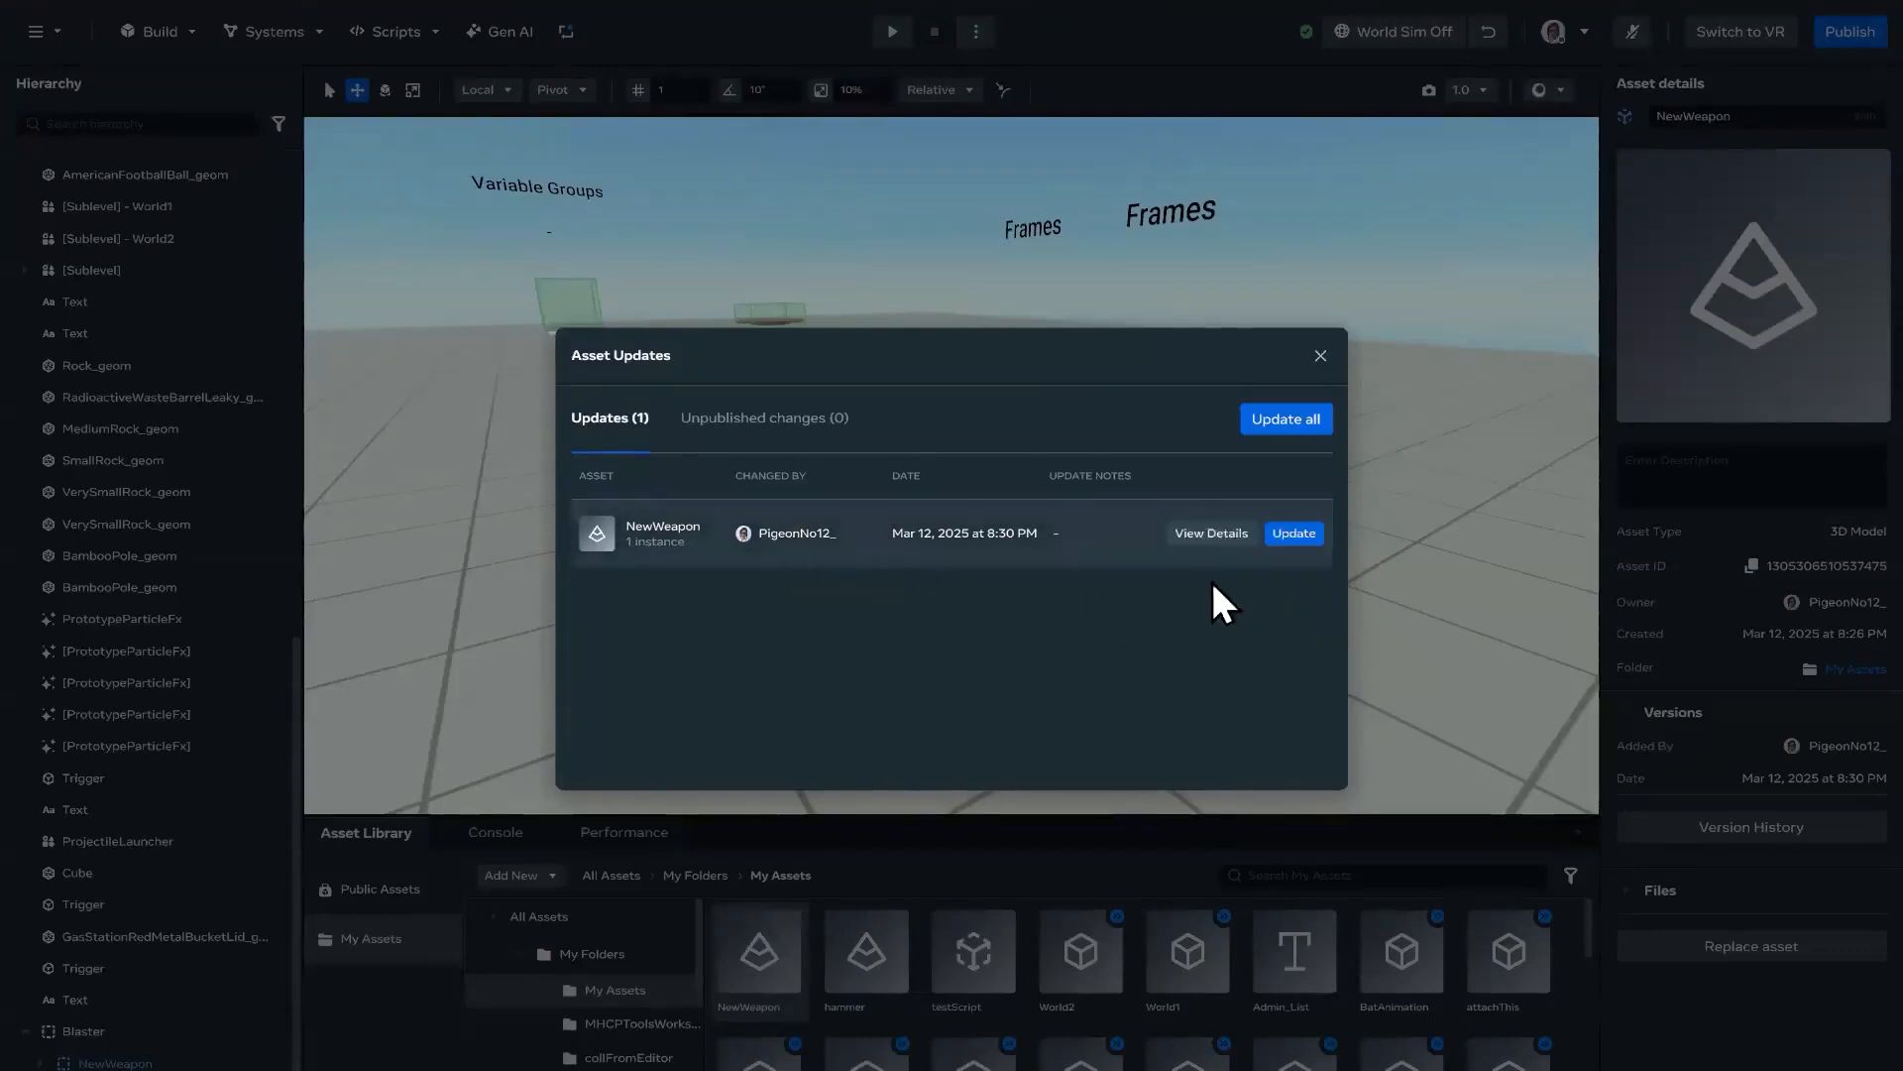
{"action": "left_click", "coordinate": [1294, 534]}
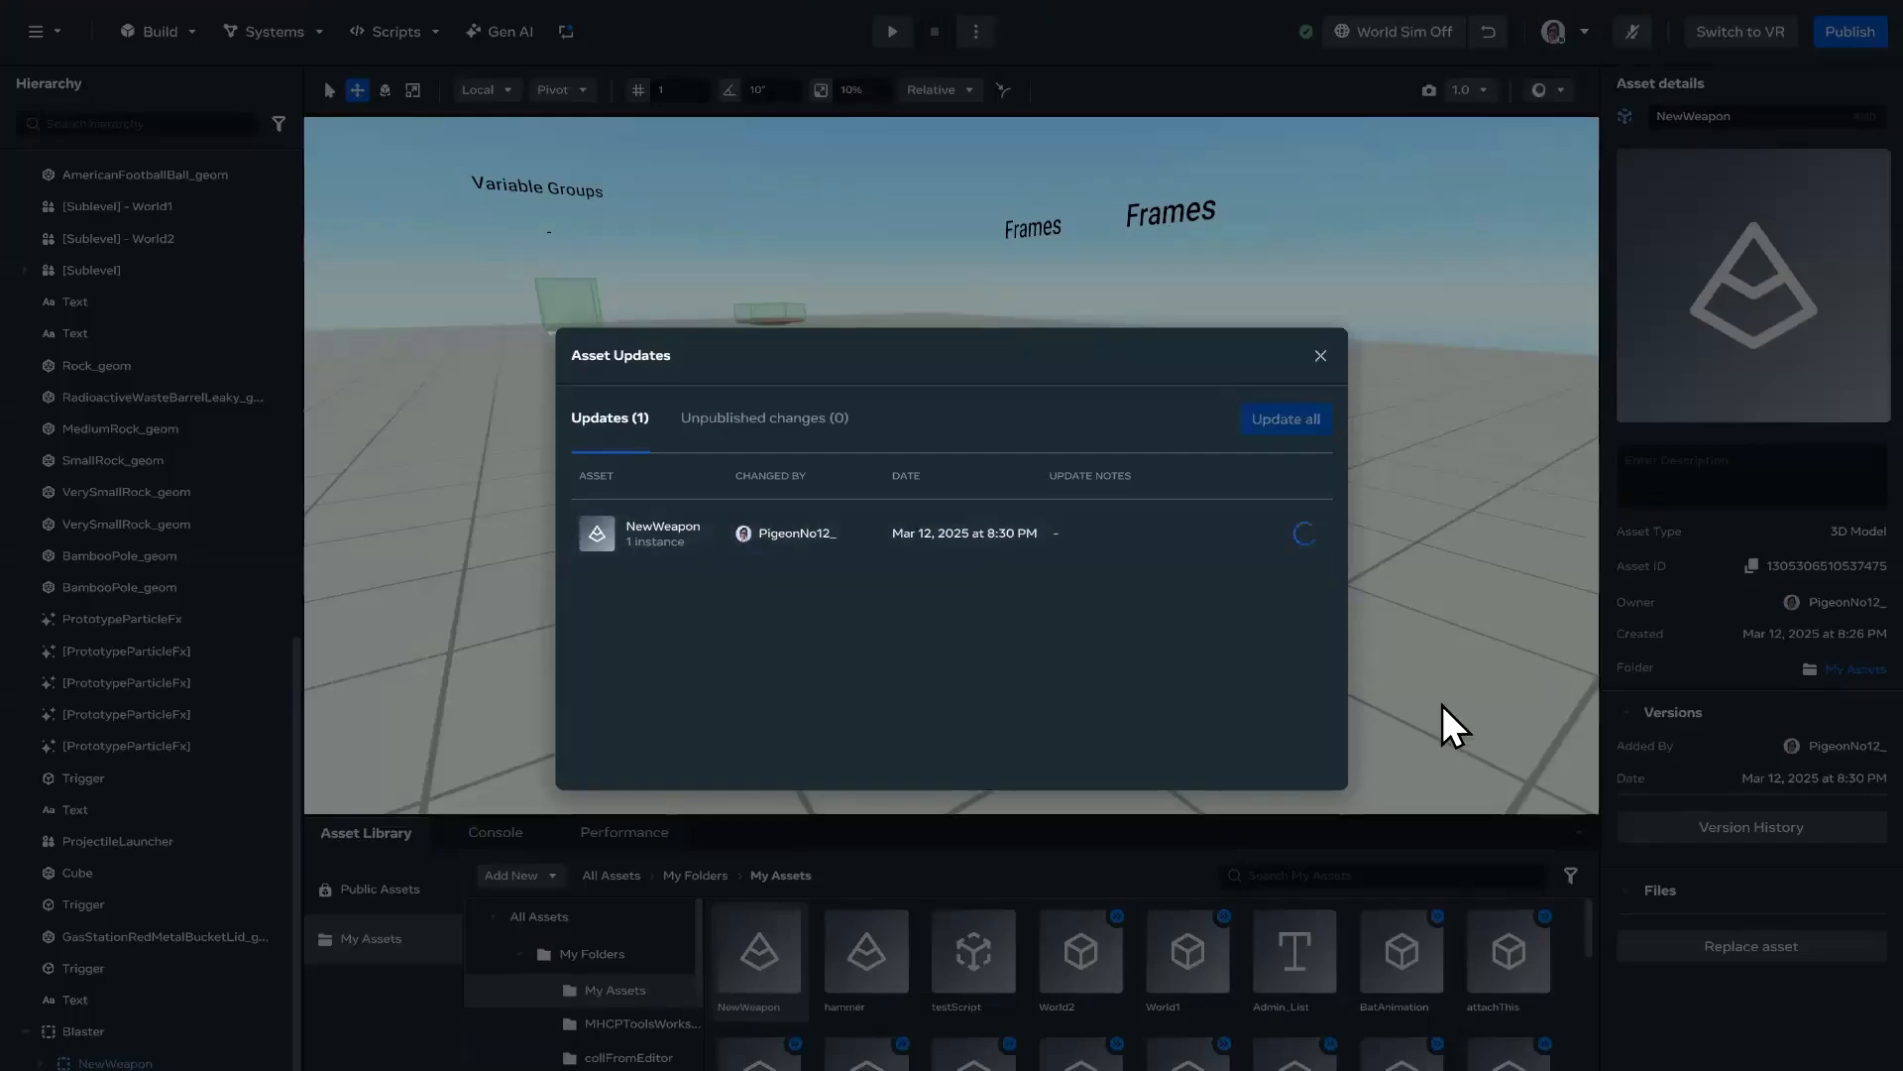
{"action": "left_click", "coordinate": [1320, 357]}
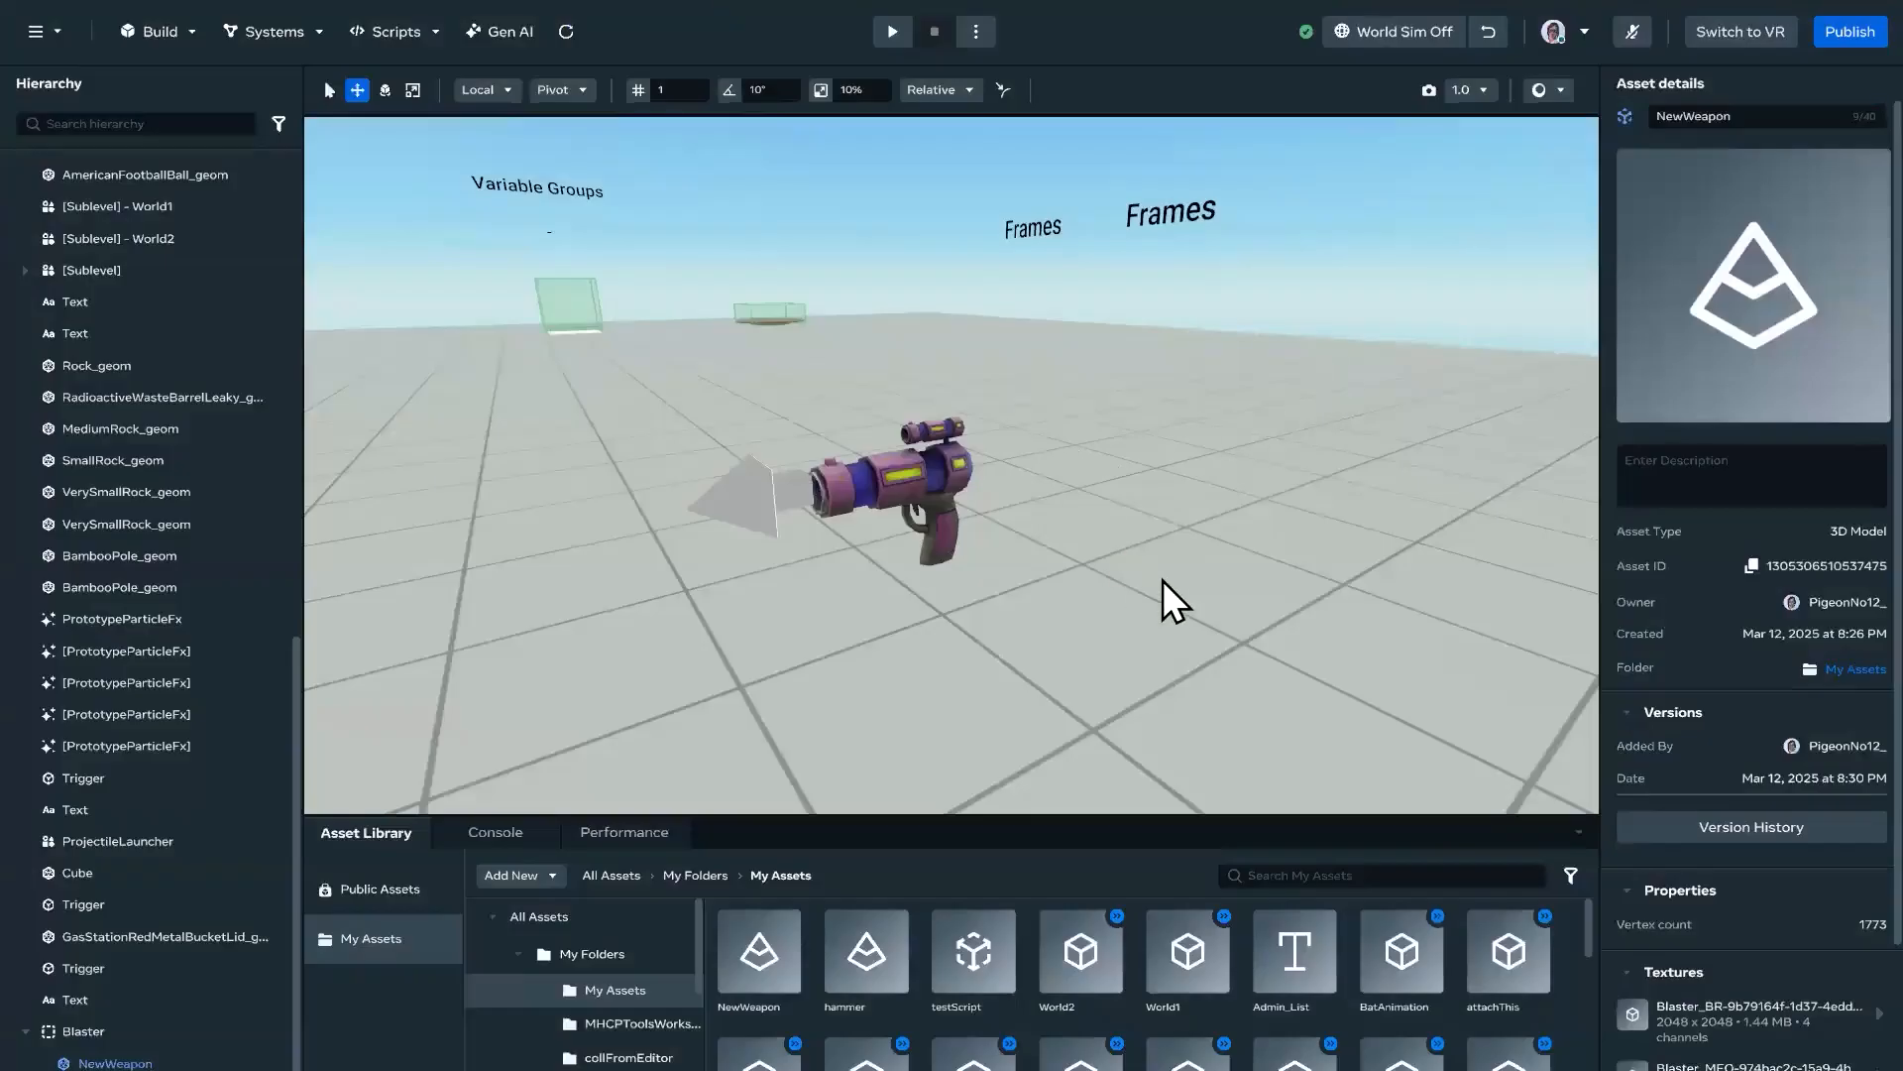
Step: Examine the updated blaster and its projectile launcher from several angles, and check the texture entries in the asset details
{"action": "scroll", "coordinate": [1165, 581], "scroll_direction": "down", "scroll_amount": 5}
{"action": "scroll", "coordinate": [1148, 585], "scroll_direction": "up", "scroll_amount": 5}
{"action": "mouse_move", "coordinate": [1146, 585]}
{"action": "right_mouse_down"}
{"action": "mouse_move", "coordinate": [1091, 551]}
{"action": "mouse_move", "coordinate": [1121, 571]}
{"action": "right_mouse_up"}
{"action": "key", "text": "a"}
{"action": "key", "text": "d"}
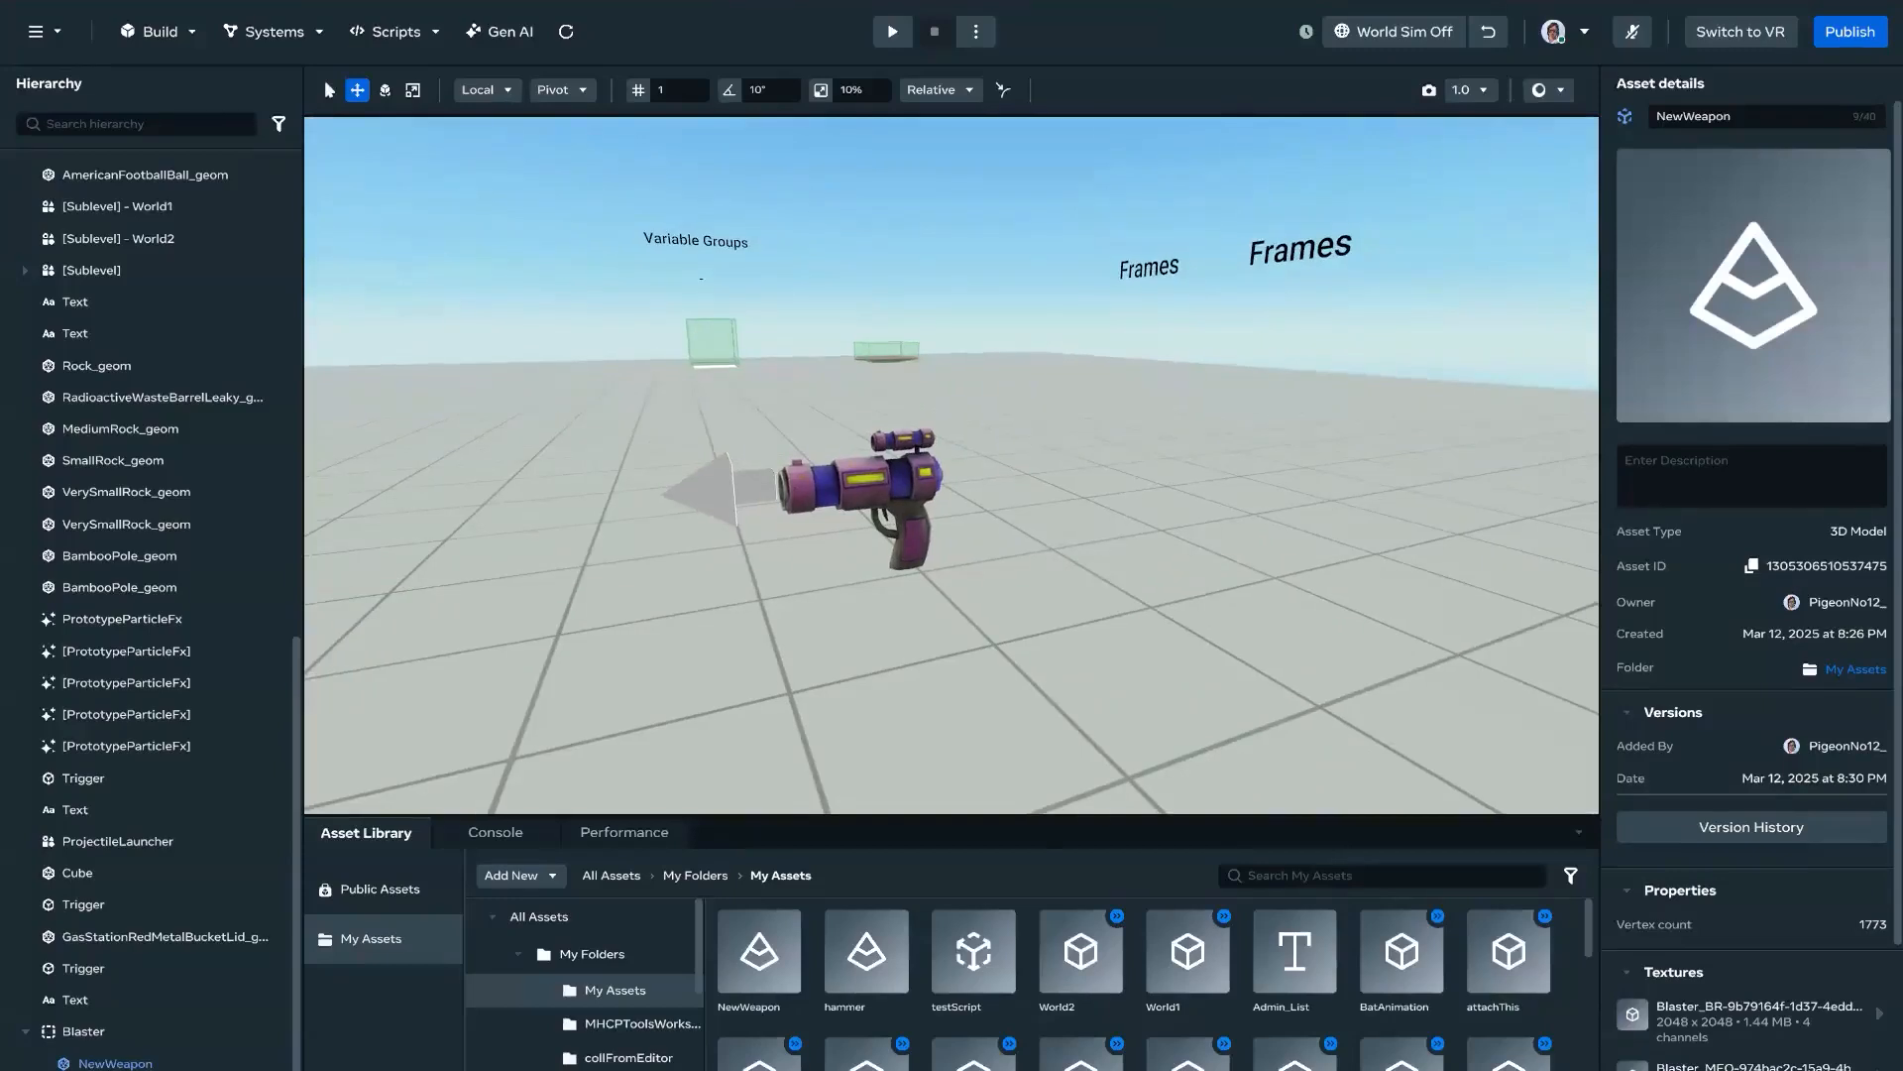
{"action": "key", "text": "a"}
{"action": "right_click_drag", "start_coordinate": [1003, 503], "coordinate": [1074, 485]}
{"action": "key", "text": "d"}
{"action": "key", "text": "a"}
{"action": "key", "text": "w"}
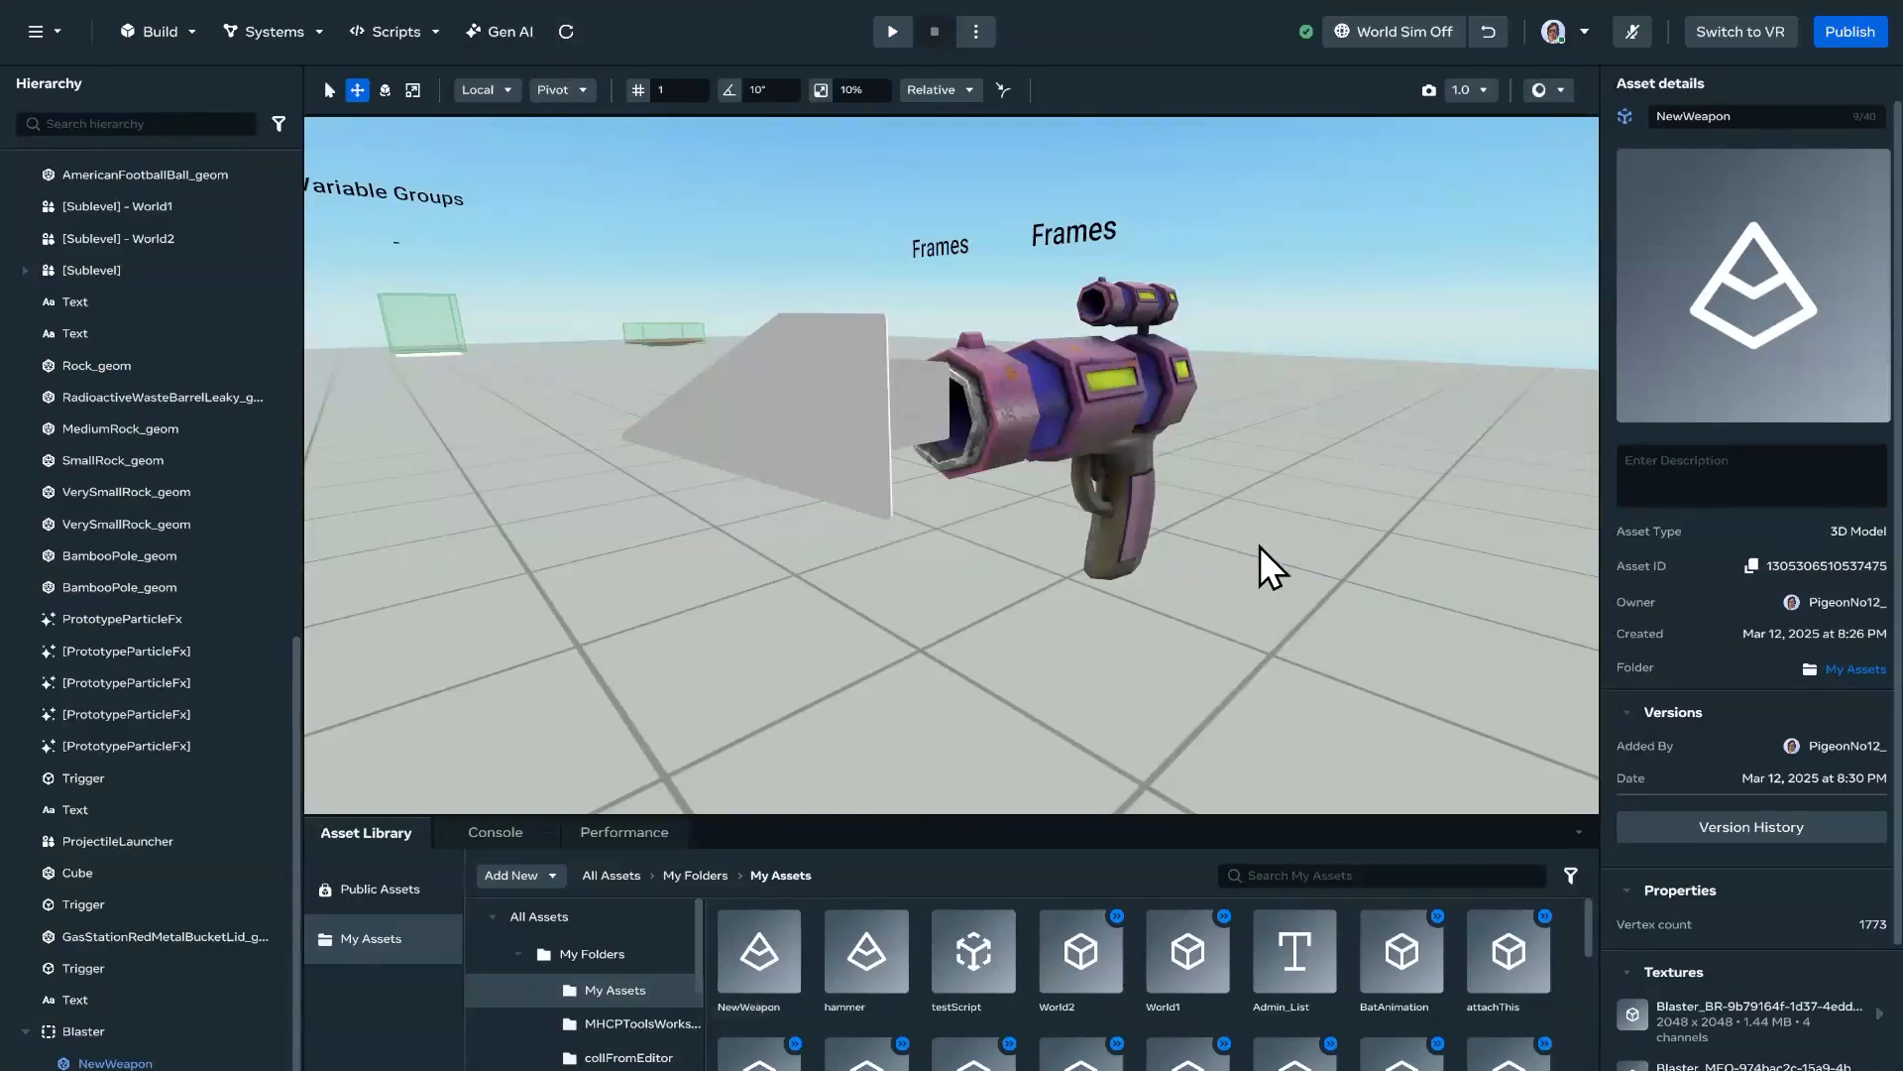
{"action": "scroll", "coordinate": [1224, 516], "scroll_direction": "down", "scroll_amount": 5}
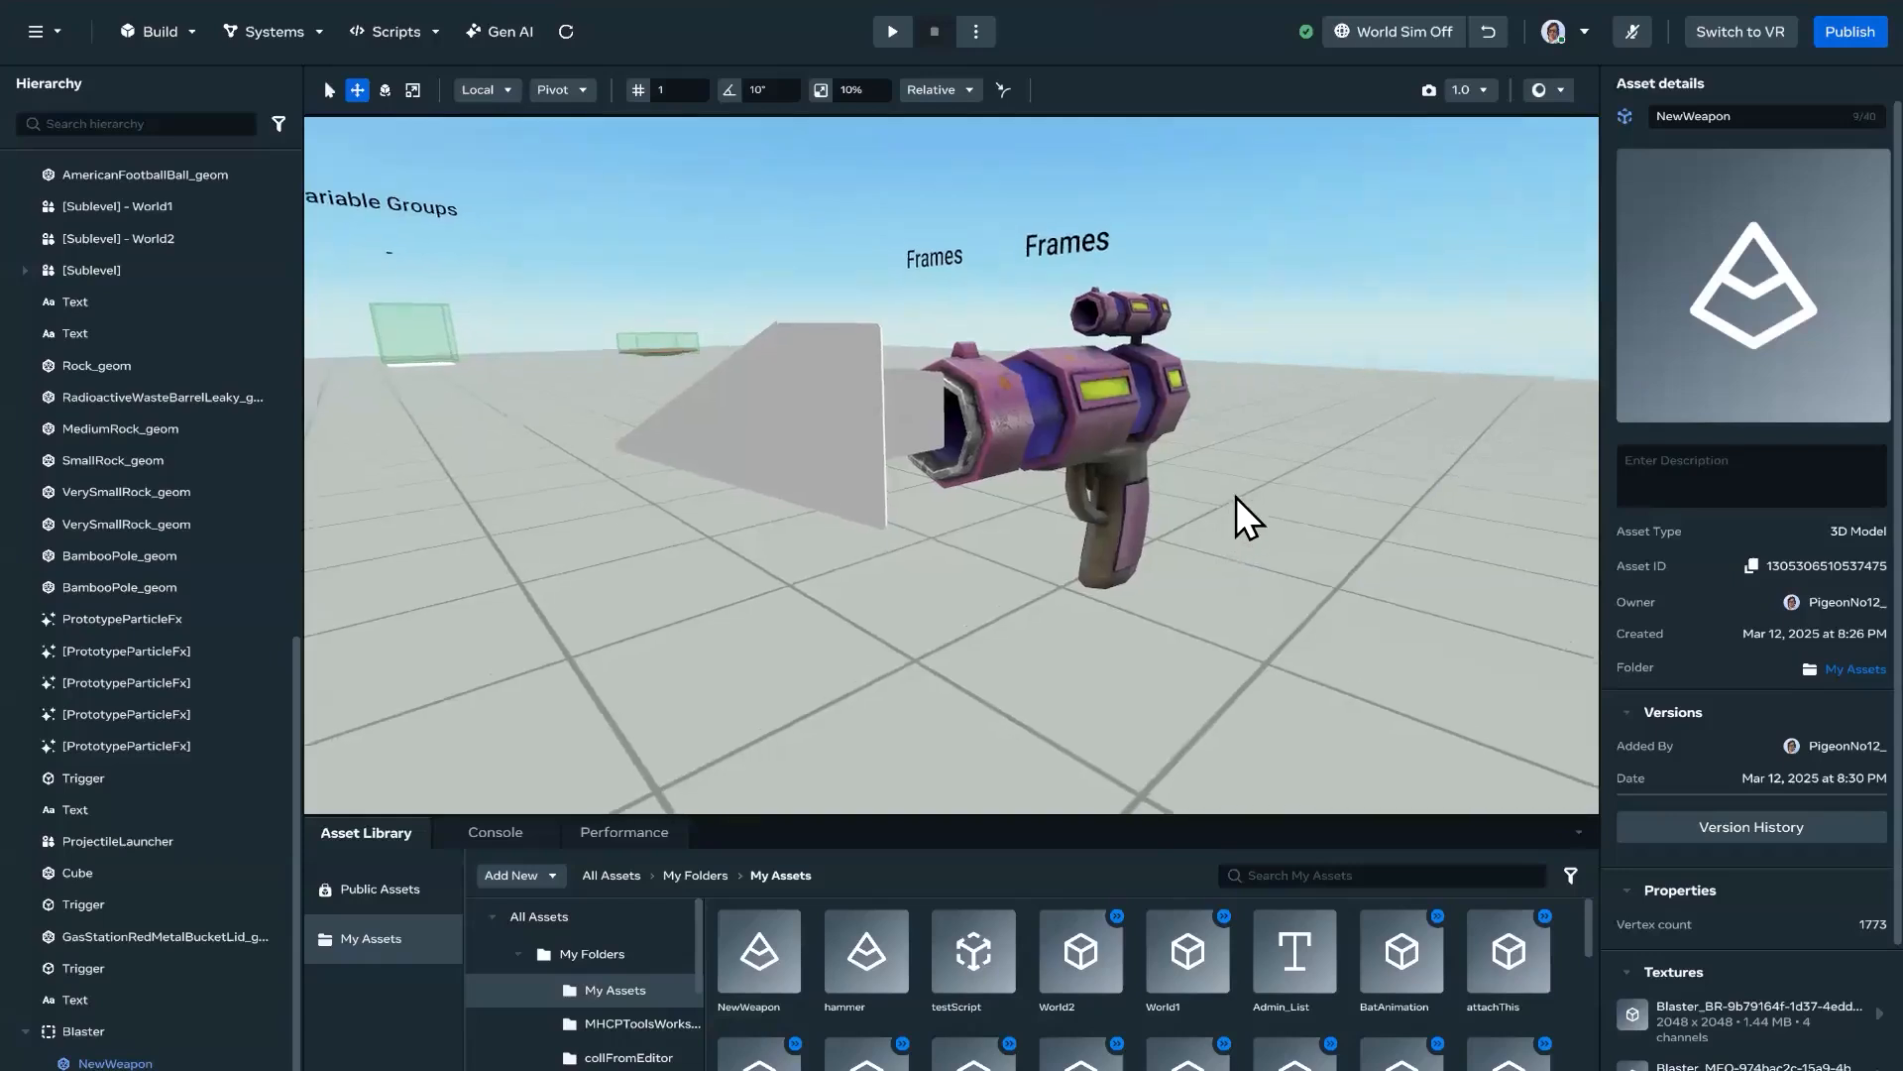
{"action": "scroll", "coordinate": [1257, 473], "scroll_direction": "up", "scroll_amount": 5}
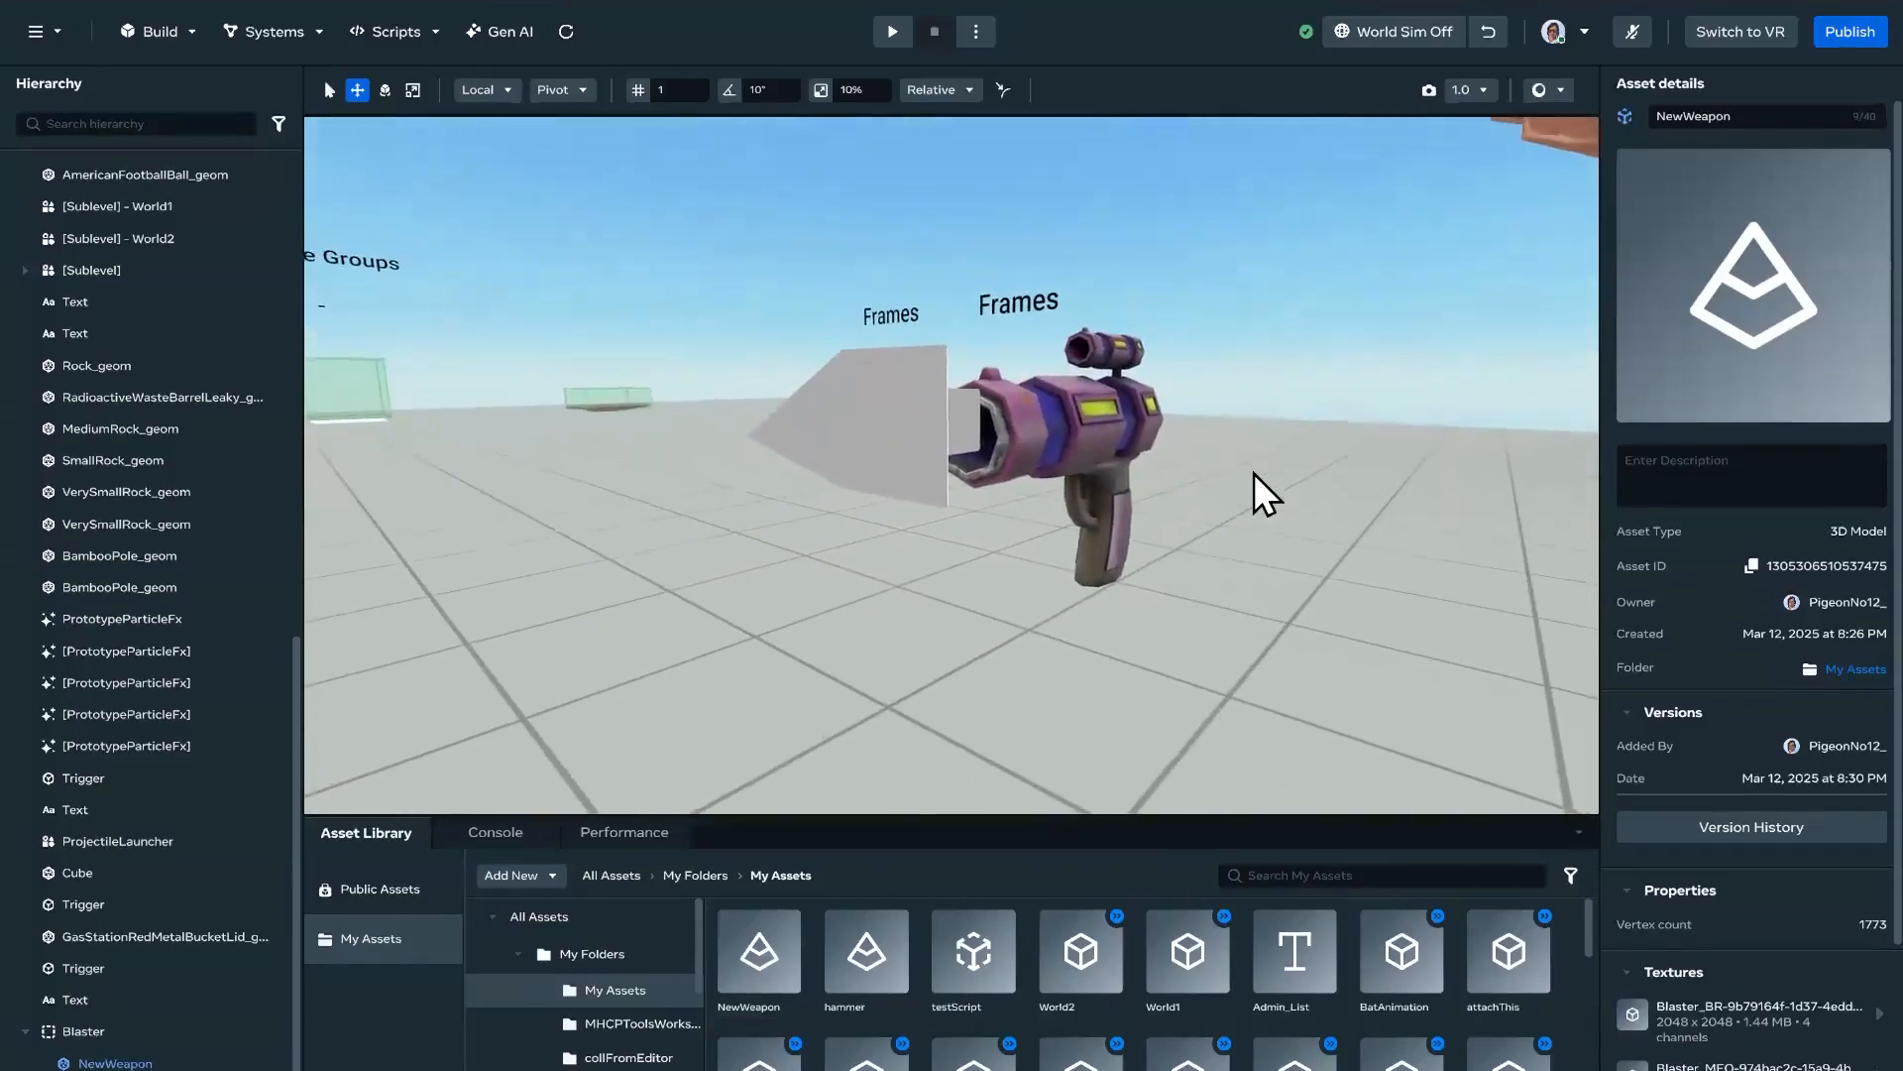
{"action": "scroll", "coordinate": [1245, 468], "scroll_direction": "up", "scroll_amount": 5}
{"action": "scroll", "coordinate": [1110, 481], "scroll_direction": "down", "scroll_amount": 5}
{"action": "scroll", "coordinate": [1147, 474], "scroll_direction": "up", "scroll_amount": 5}
{"action": "scroll", "coordinate": [1145, 468], "scroll_direction": "down", "scroll_amount": 4}
{"action": "right_click_drag", "start_coordinate": [1133, 461], "coordinate": [1039, 491]}
{"action": "key", "text": "s"}
{"action": "scroll", "coordinate": [1085, 459], "scroll_direction": "down", "scroll_amount": 9}
{"action": "key", "text": "w"}
{"action": "scroll", "coordinate": [1086, 461], "scroll_direction": "up", "scroll_amount": 2}
{"action": "key", "text": "d"}
{"action": "key", "text": "a"}
{"action": "key", "text": "s"}
{"action": "key", "text": "w"}
{"action": "key", "text": "e"}
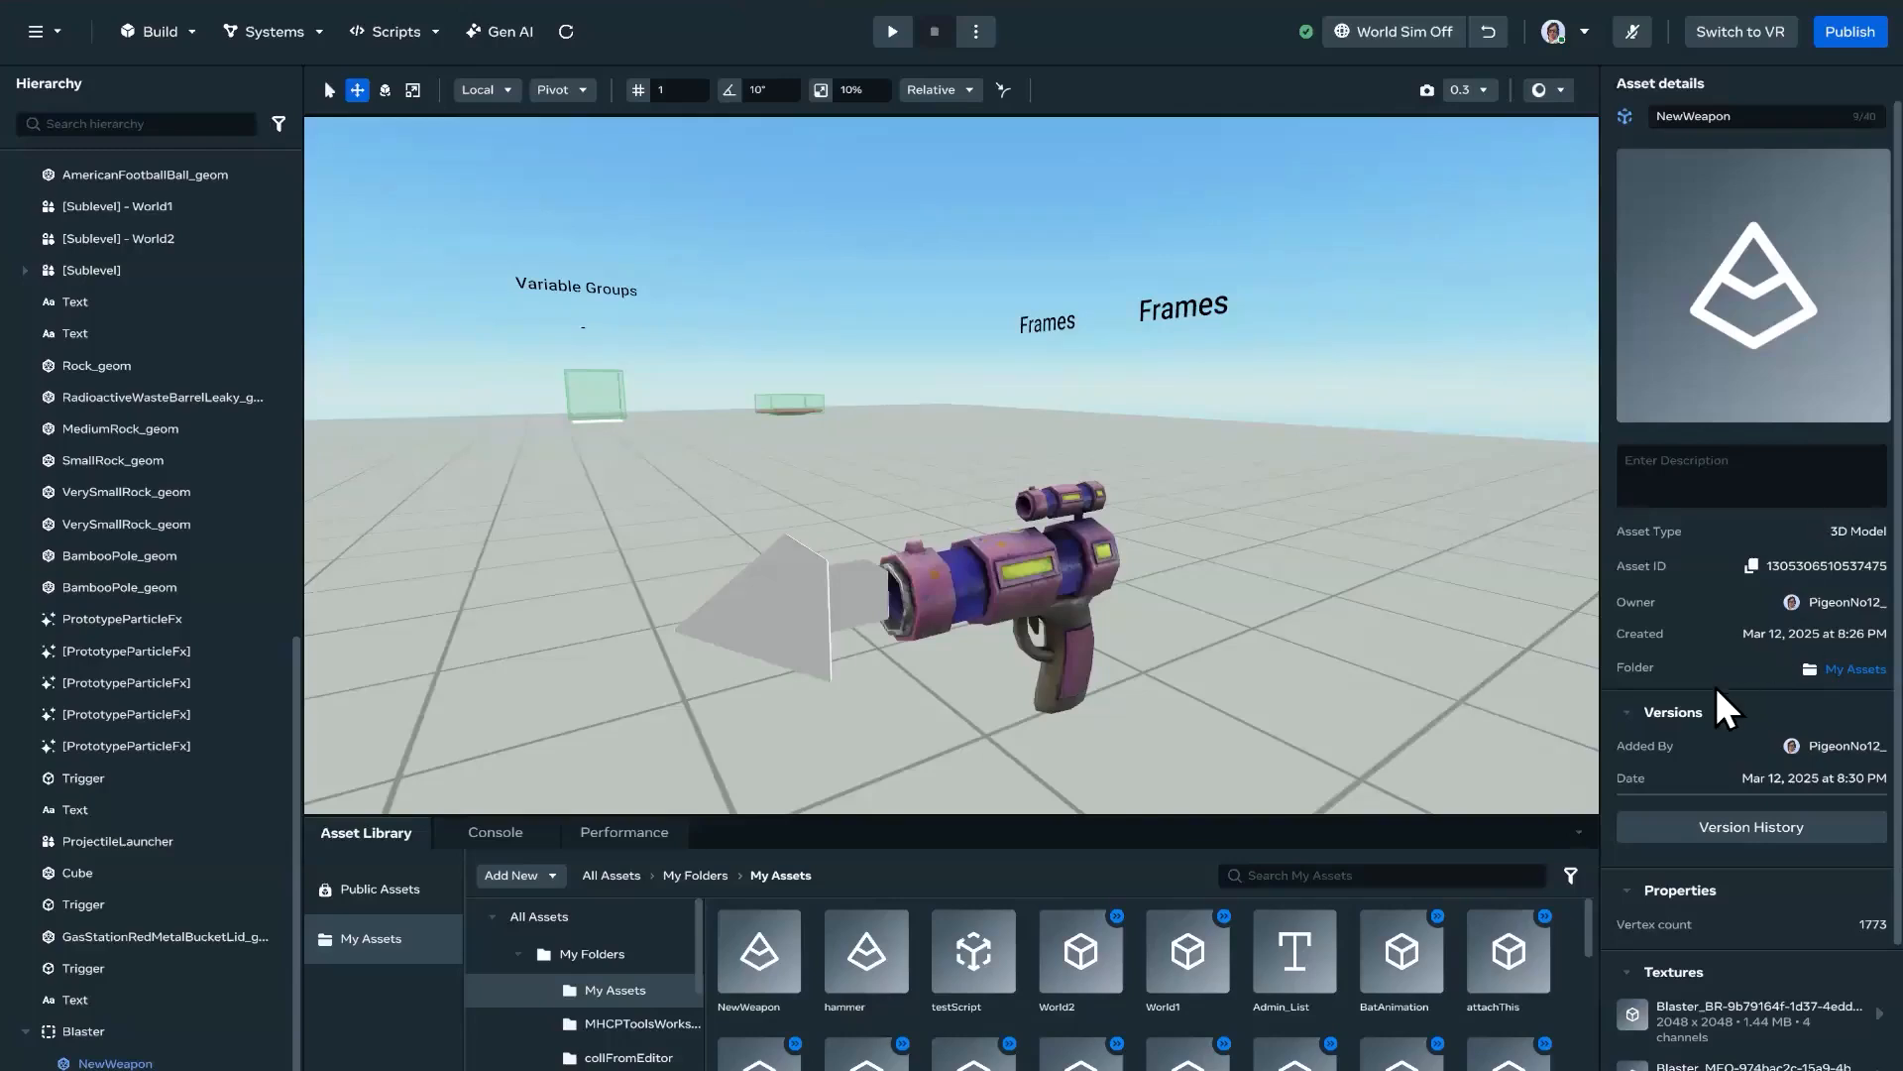
{"action": "scroll", "coordinate": [1716, 723], "scroll_direction": "down", "scroll_amount": 2}
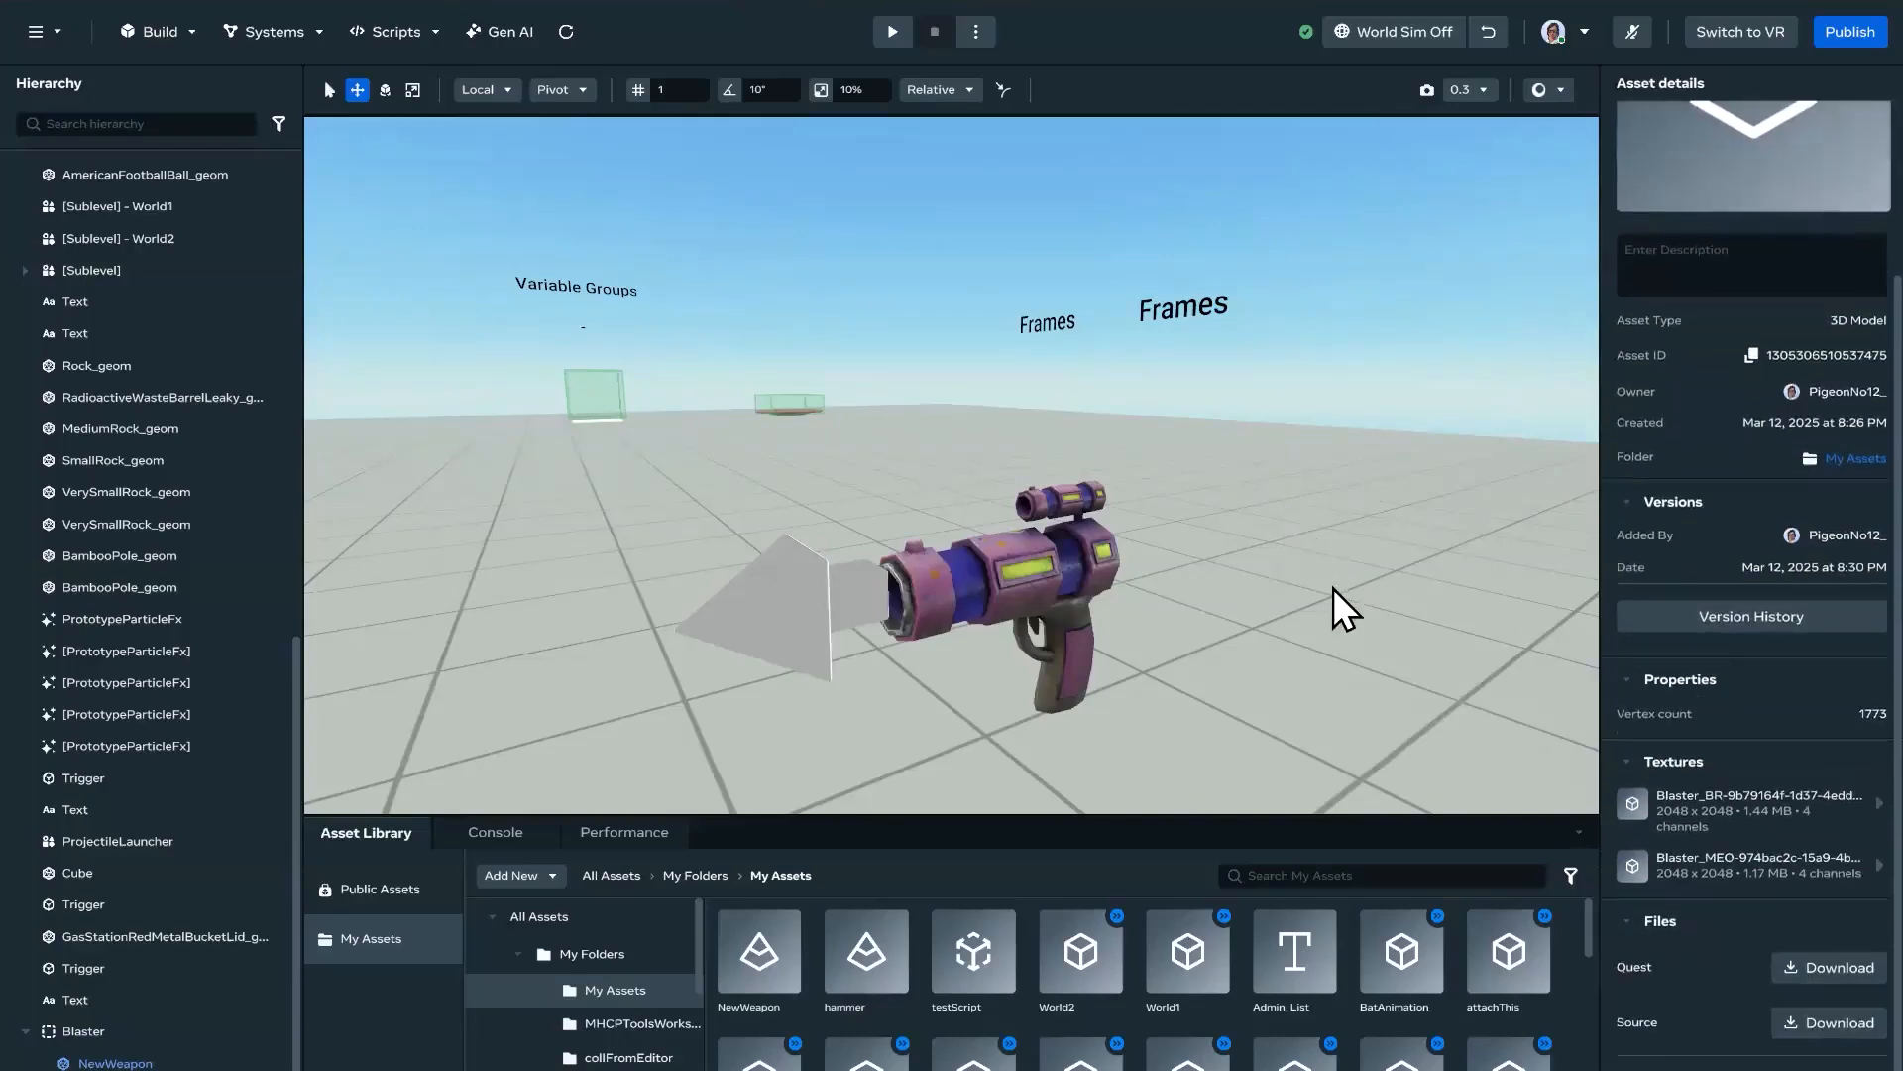
{"action": "scroll", "coordinate": [1342, 608], "scroll_direction": "down", "scroll_amount": 3}
Step: Select the Variable Groups trigger and view the copy and paste options for its scale, rotation and position
{"action": "left_click", "coordinate": [608, 319]}
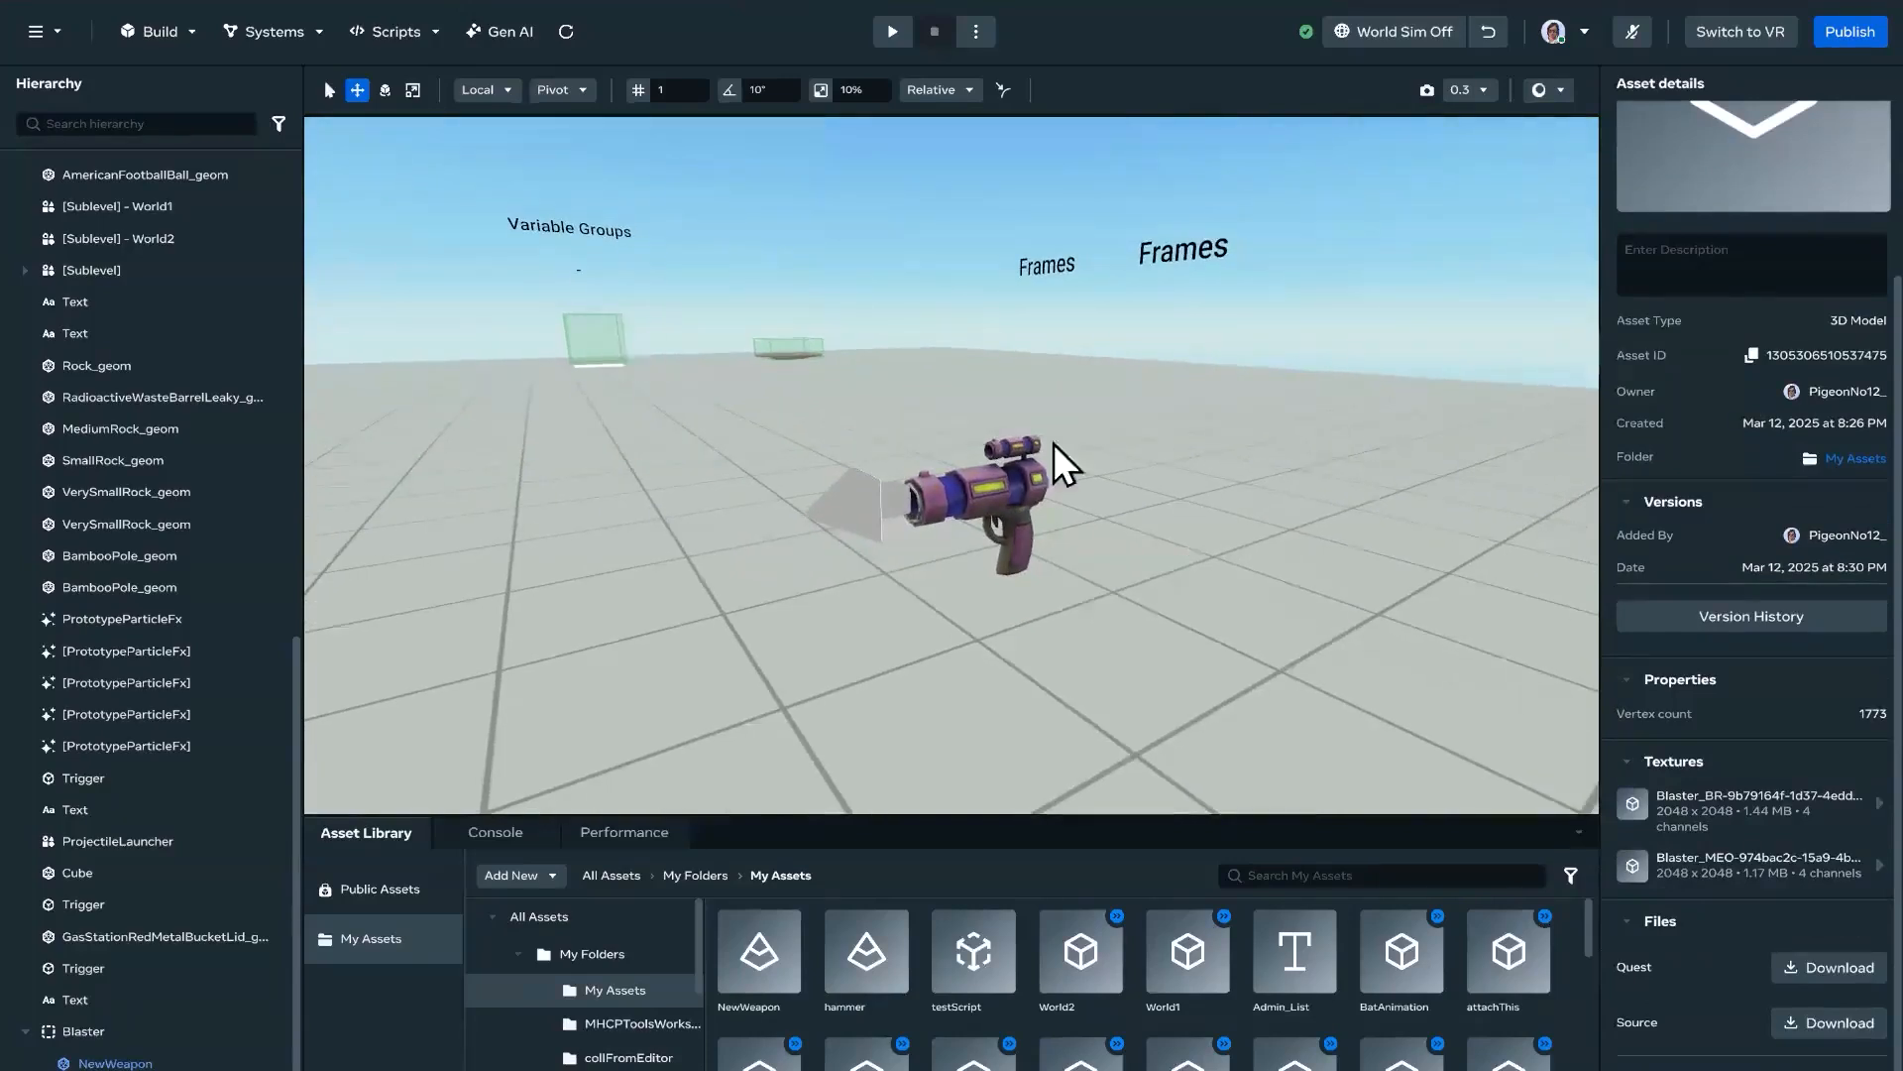
{"action": "right_click", "coordinate": [1640, 482]}
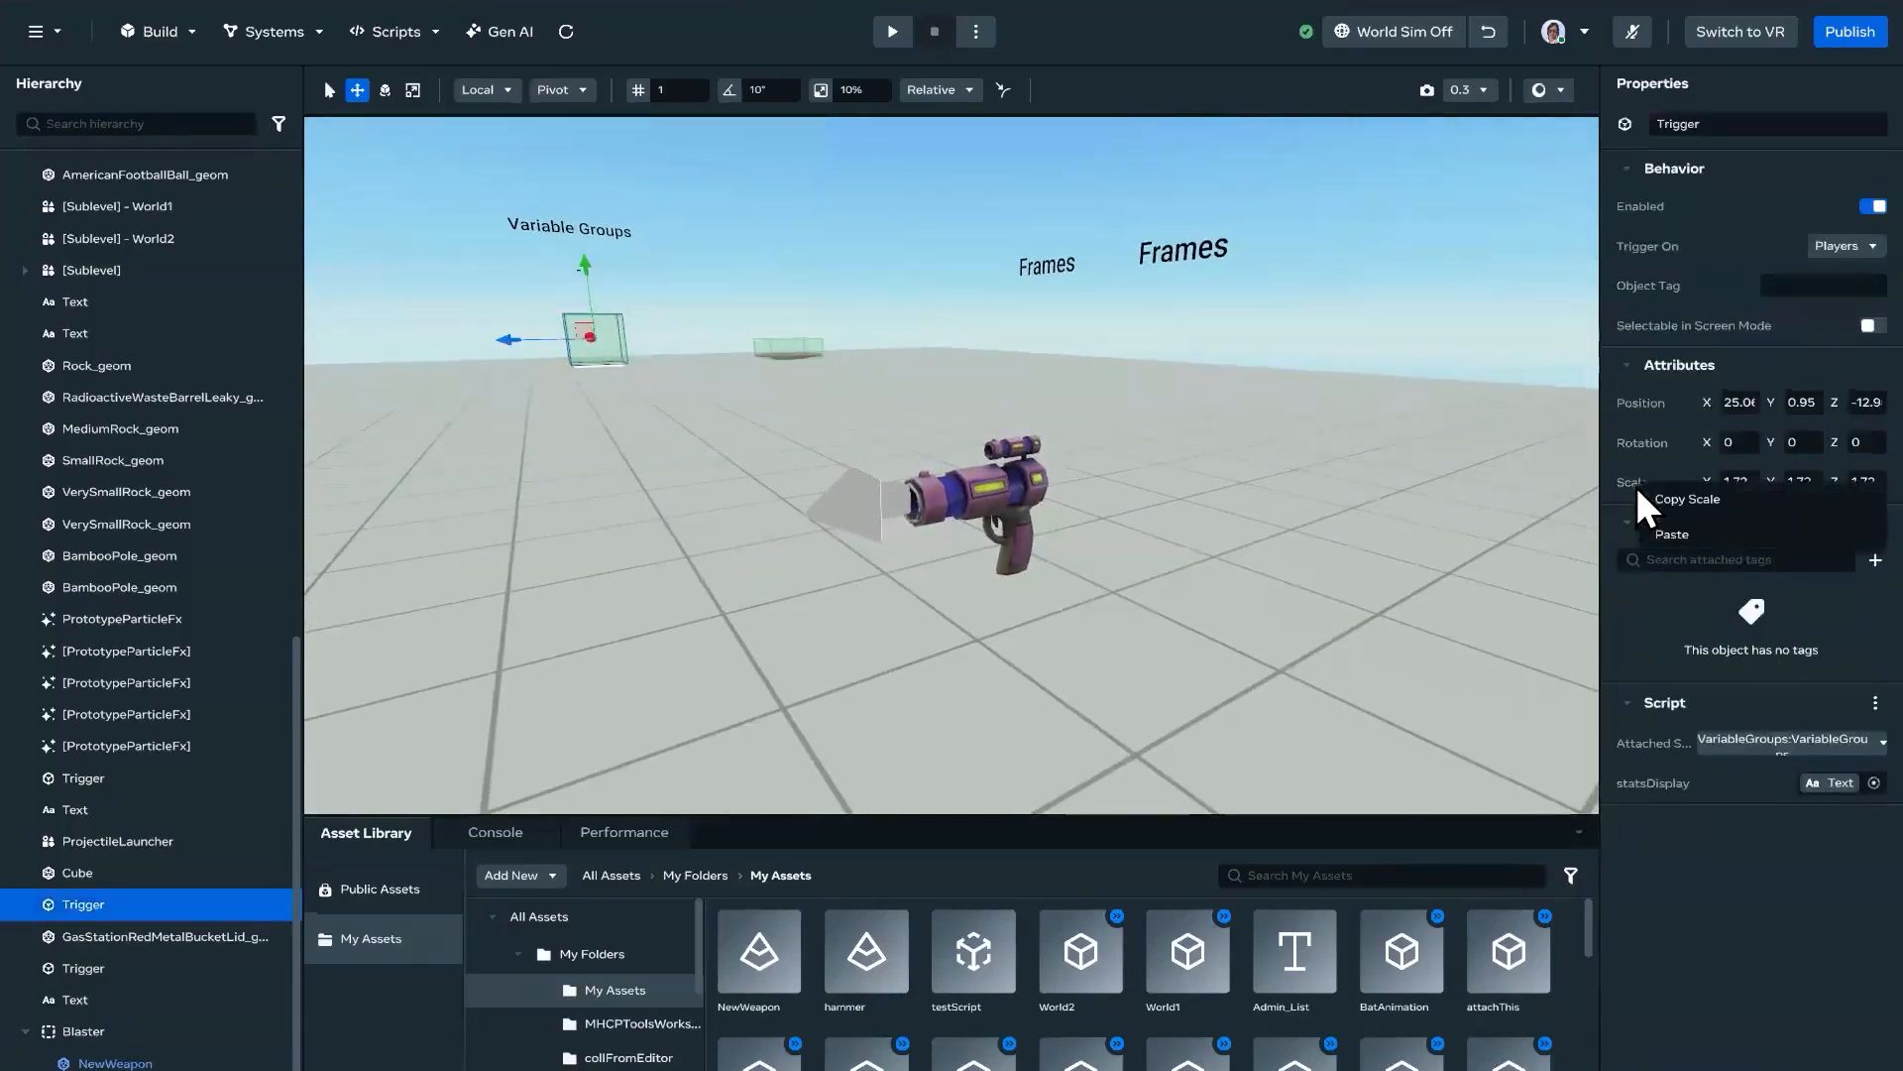
{"action": "right_click", "coordinate": [1633, 444]}
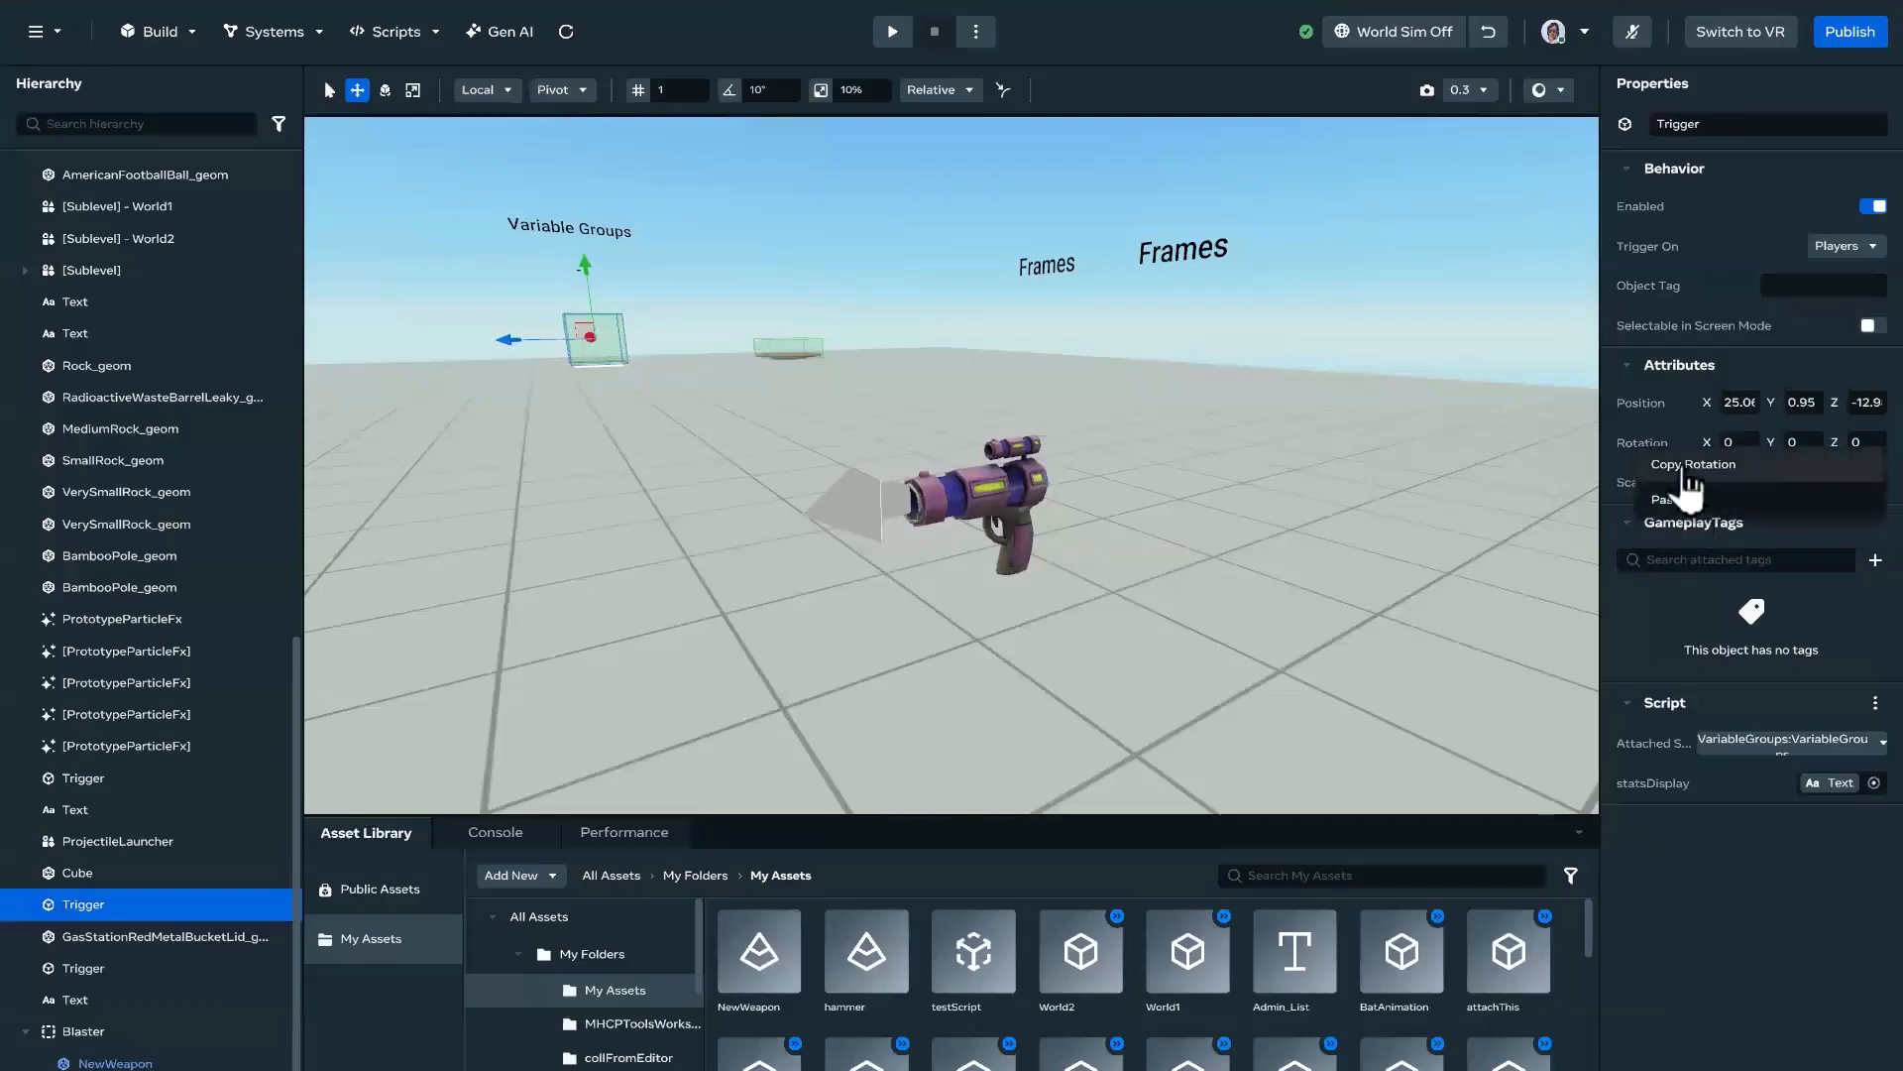
{"action": "right_click", "coordinate": [1639, 401]}
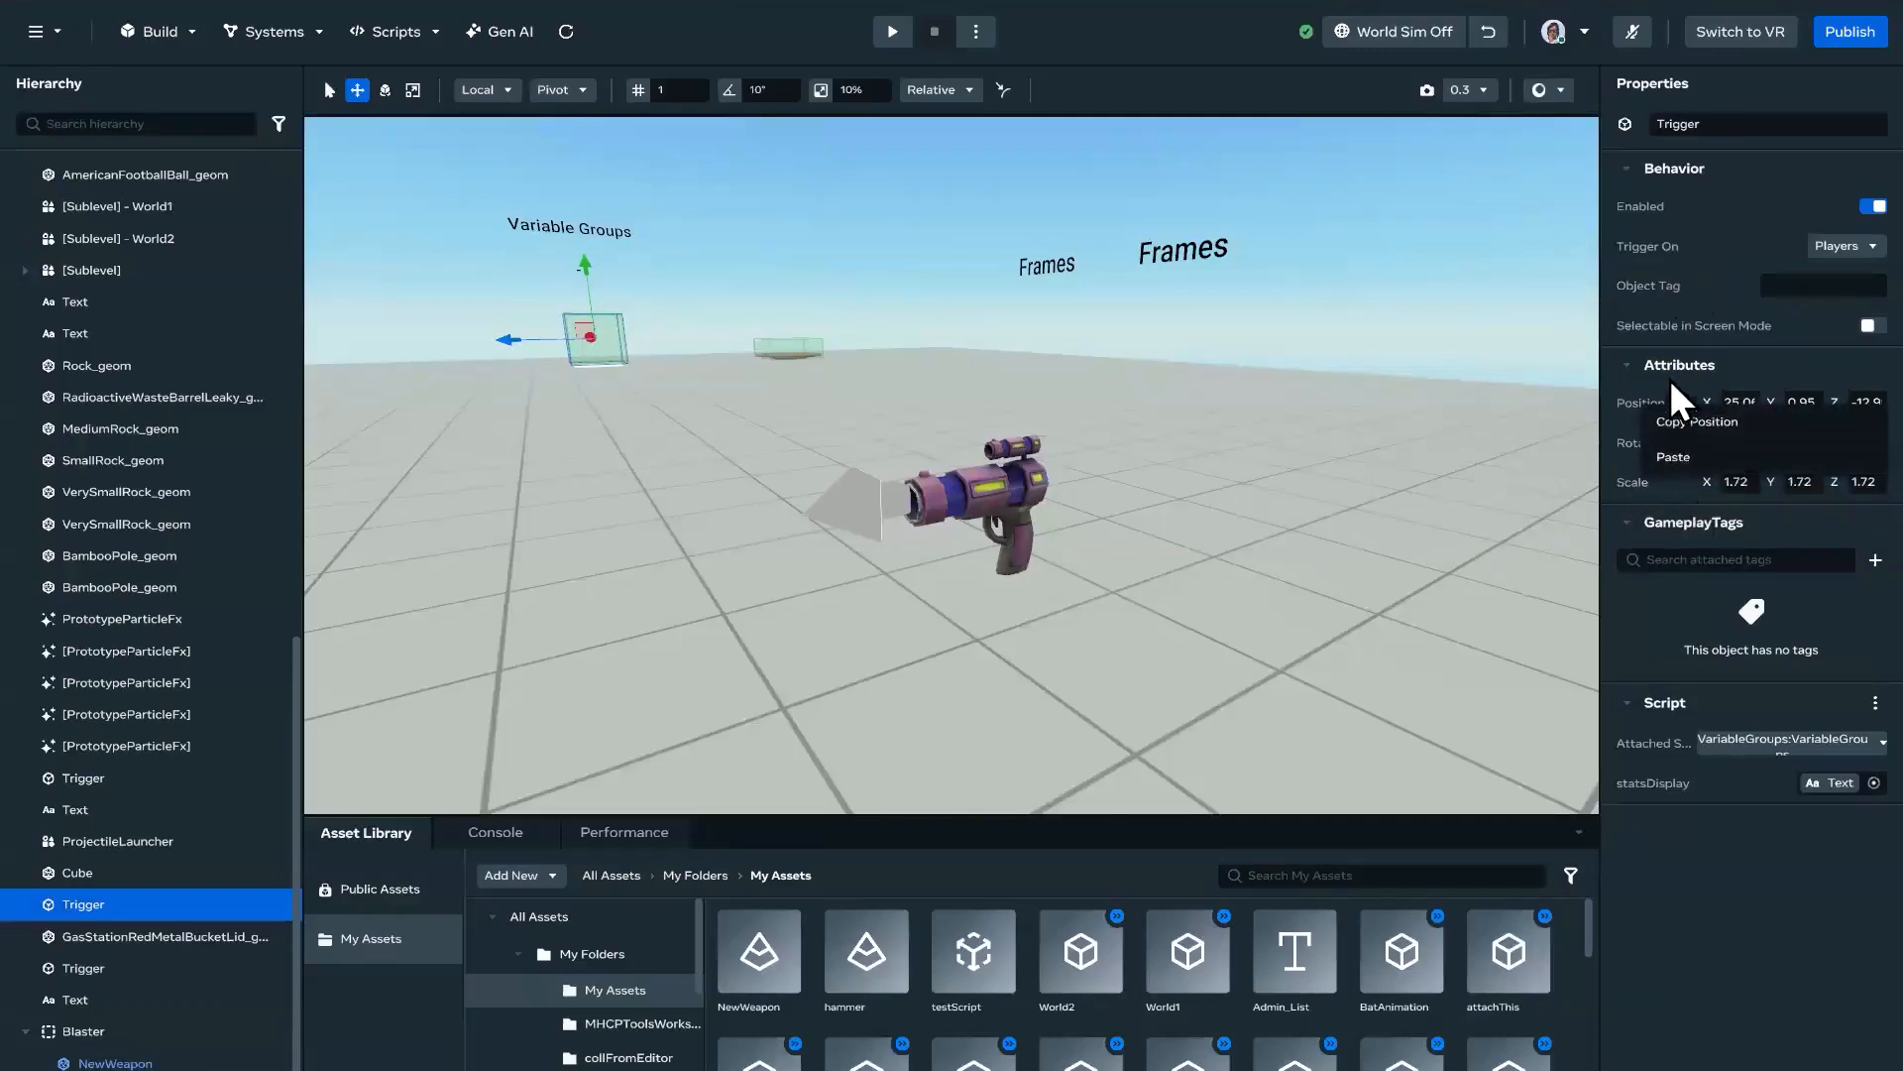
{"action": "left_click", "coordinate": [1658, 290]}
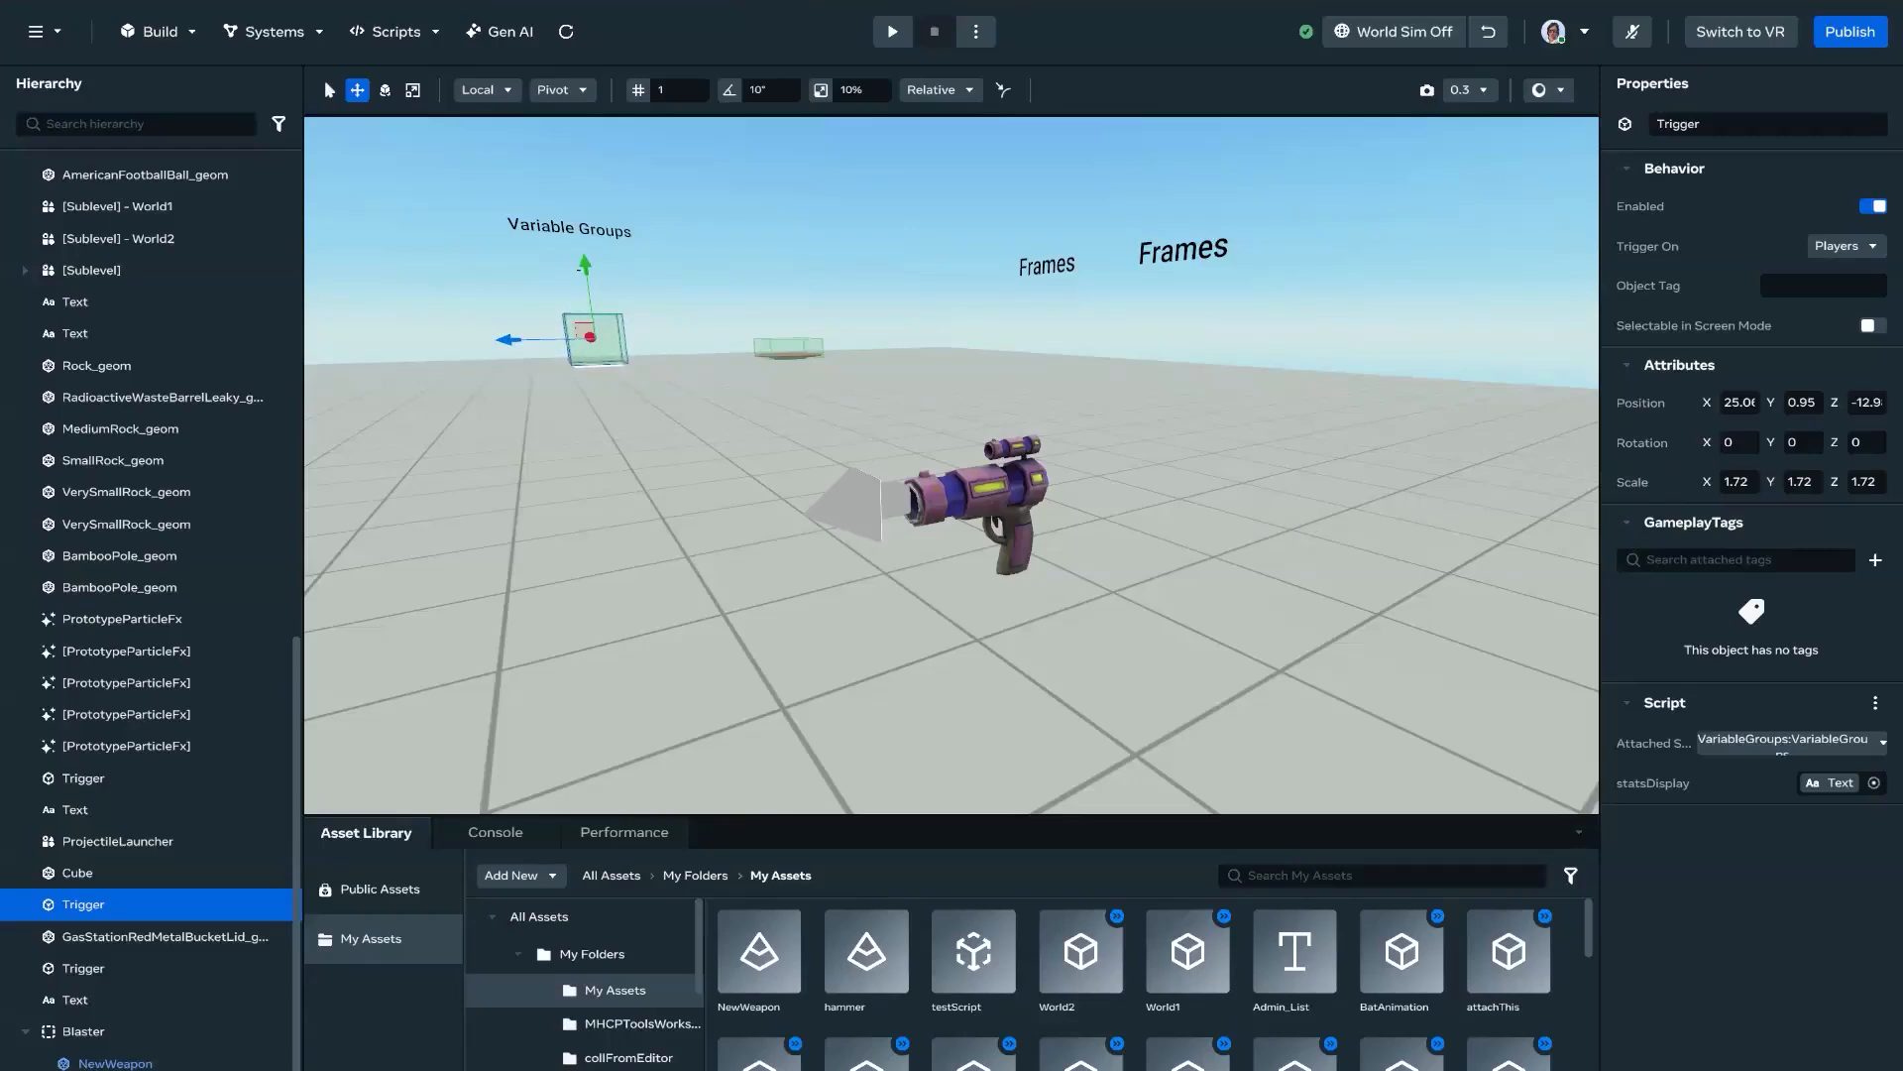
{"action": "mouse_move", "coordinate": [1281, 519]}
{"action": "right_mouse_down"}
{"action": "mouse_move", "coordinate": [1331, 515]}
{"action": "mouse_move", "coordinate": [1280, 511]}
{"action": "right_mouse_up"}
{"action": "key", "text": "s"}
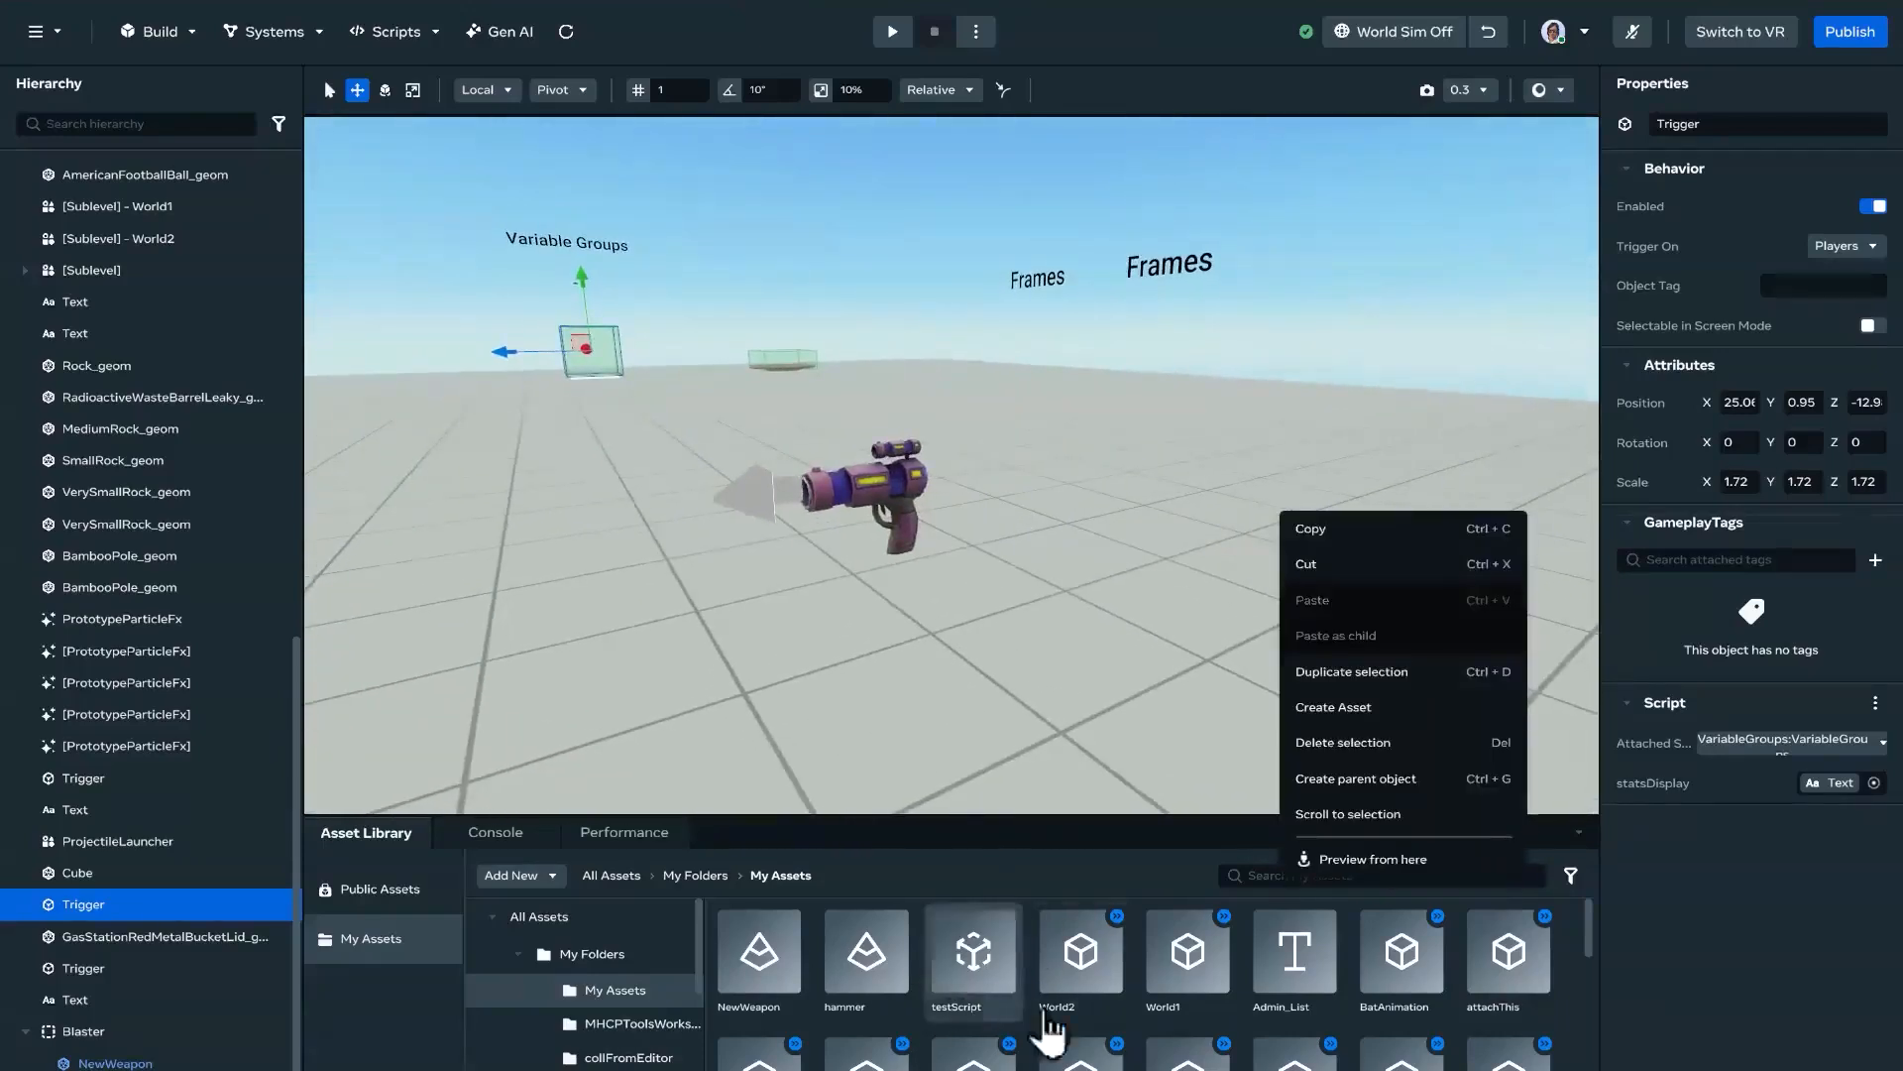
{"action": "left_click", "coordinate": [1091, 569]}
Step: Place a Cube shape in the open floor area beside the blaster
{"action": "right_click_drag", "start_coordinate": [942, 721], "coordinate": [884, 686]}
{"action": "key", "text": "s"}
{"action": "key", "text": "d"}
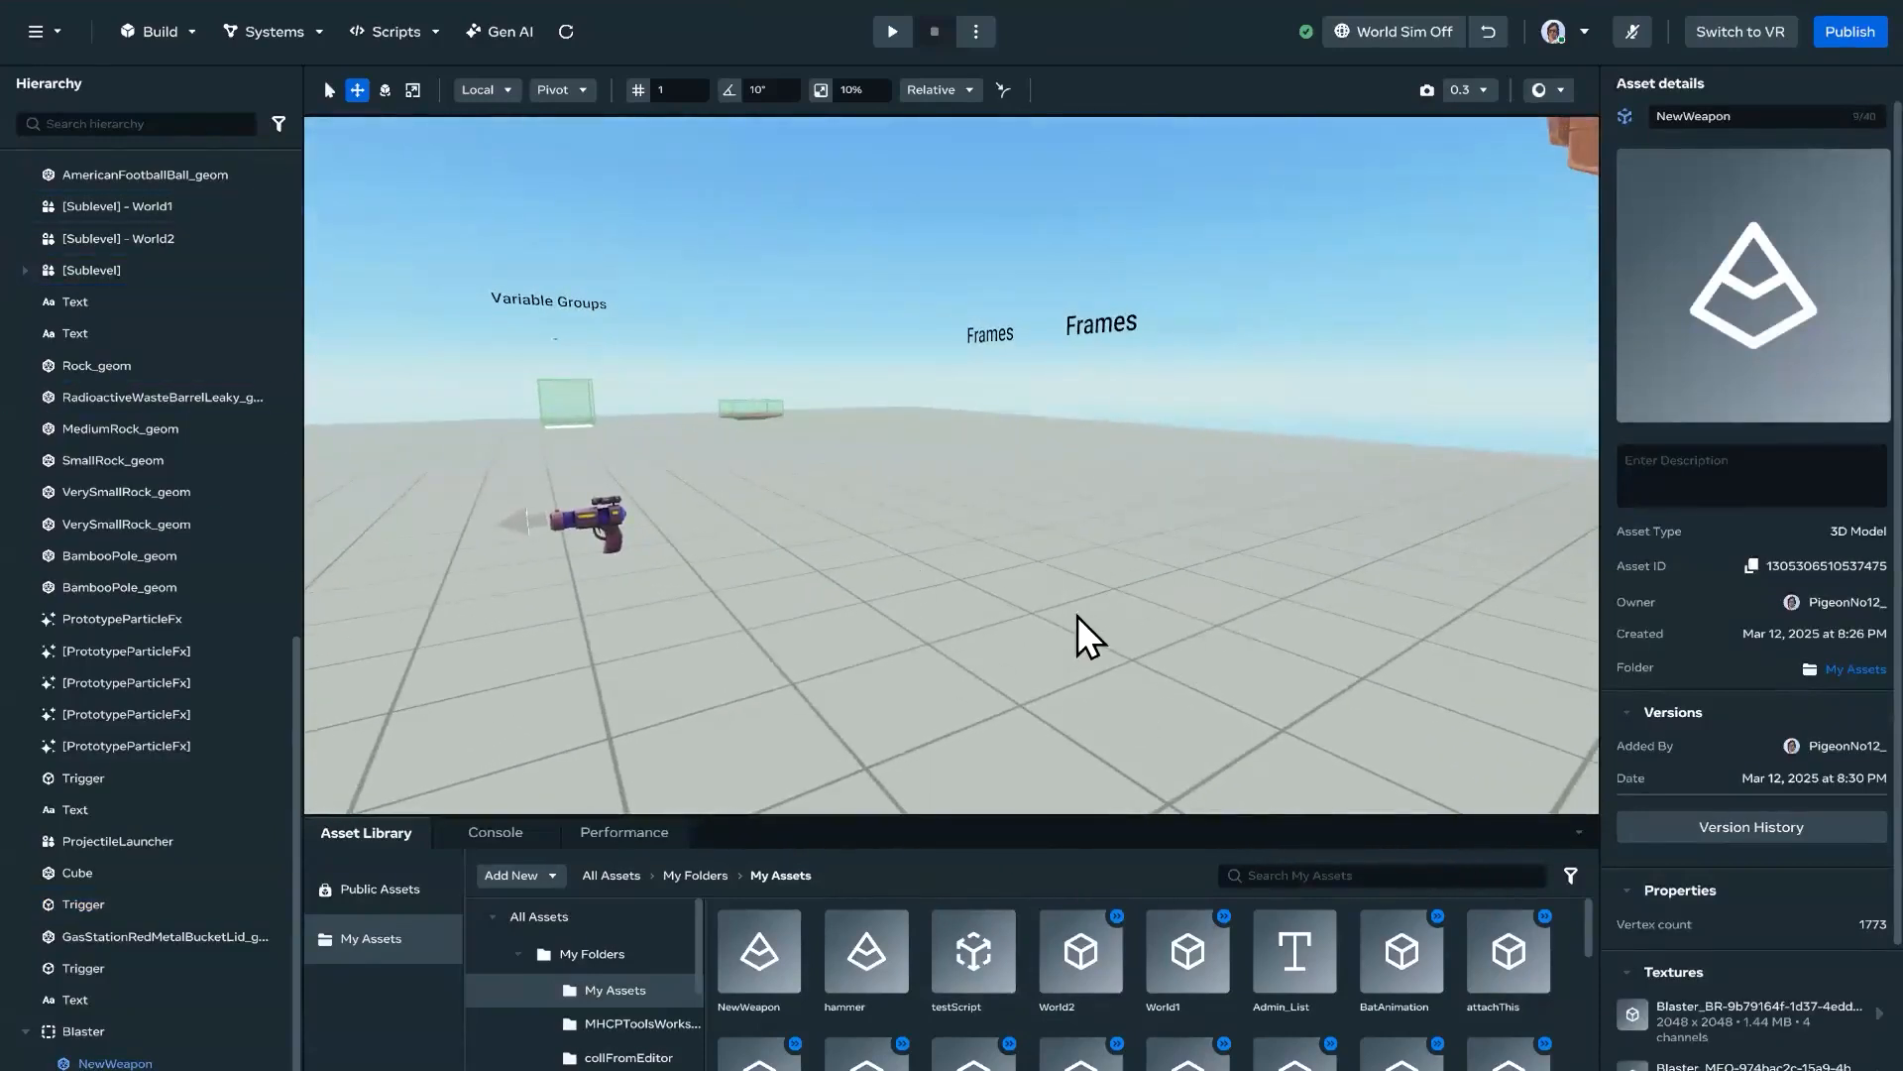
{"action": "right_click_drag", "start_coordinate": [1082, 609], "coordinate": [644, 270]}
{"action": "key", "text": "d"}
{"action": "left_click", "coordinate": [153, 32]}
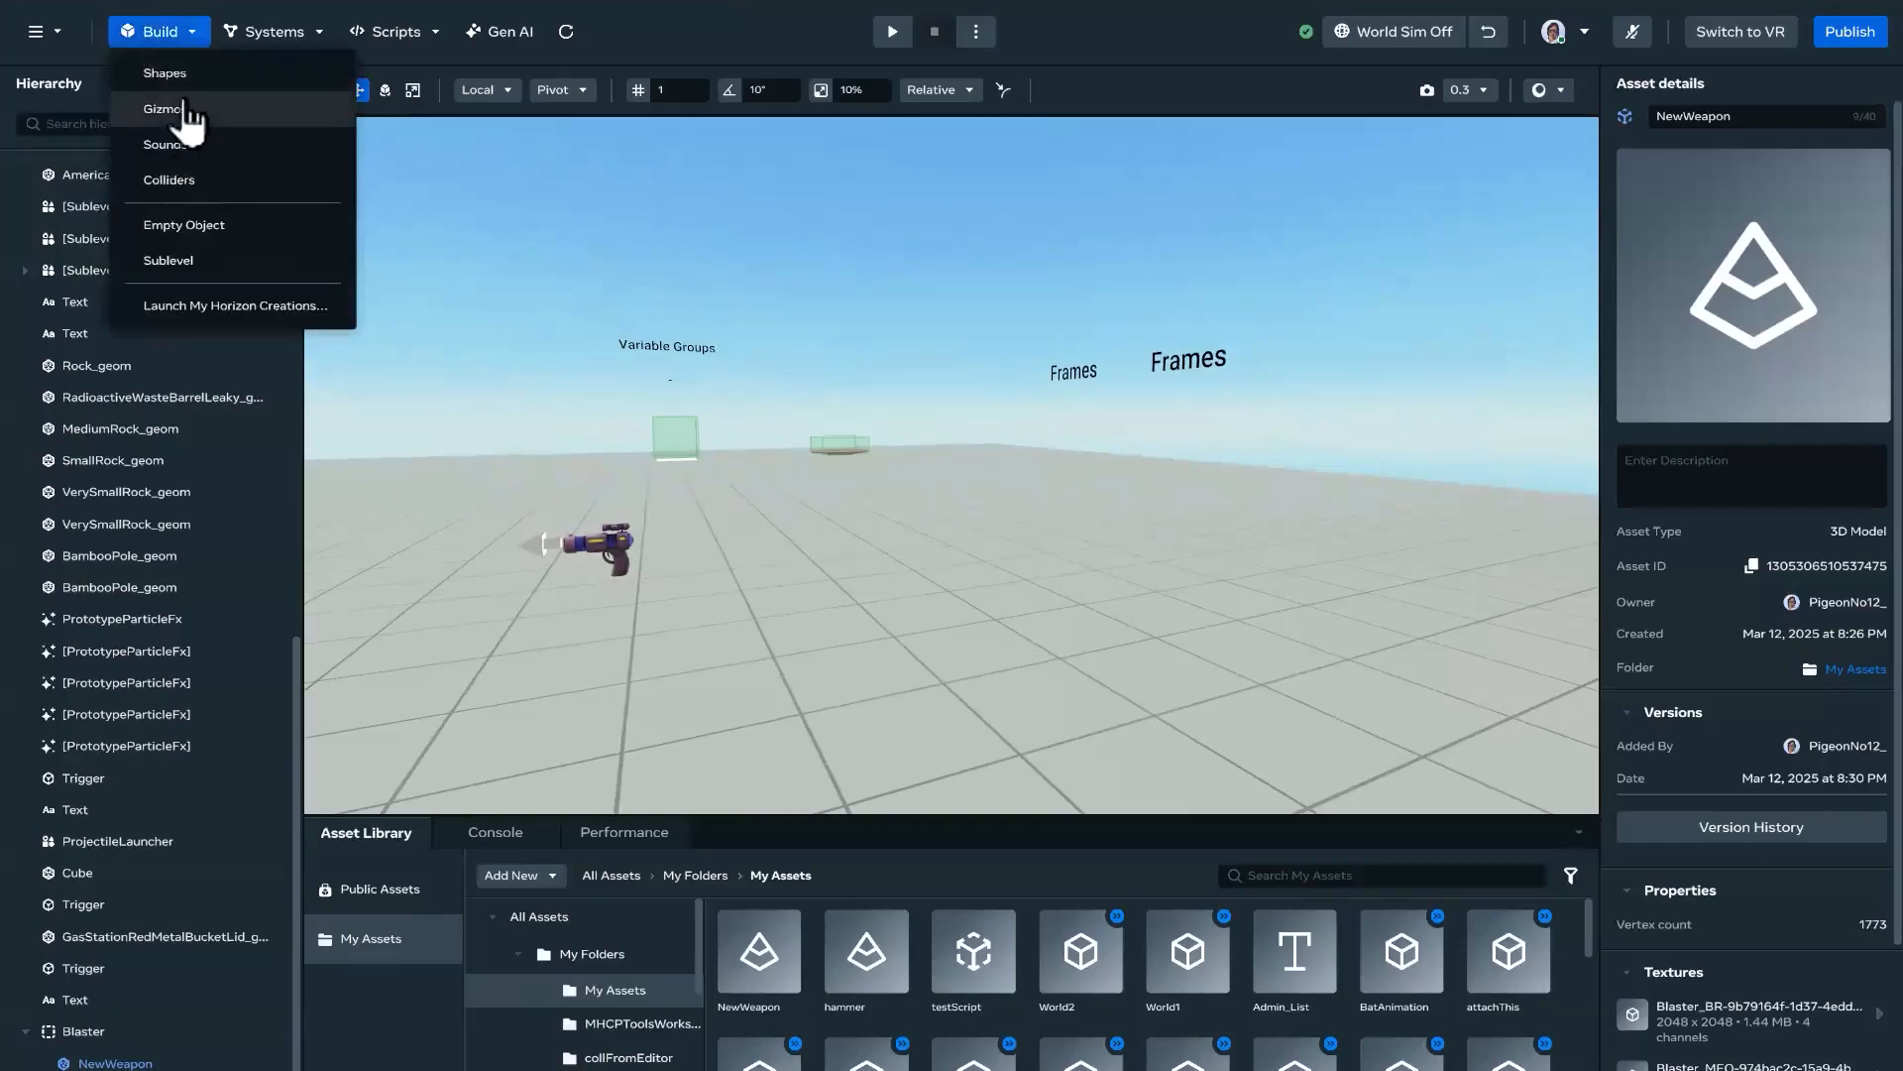
{"action": "left_click", "coordinate": [163, 69]}
{"action": "left_click_drag", "start_coordinate": [155, 525], "coordinate": [960, 680]}
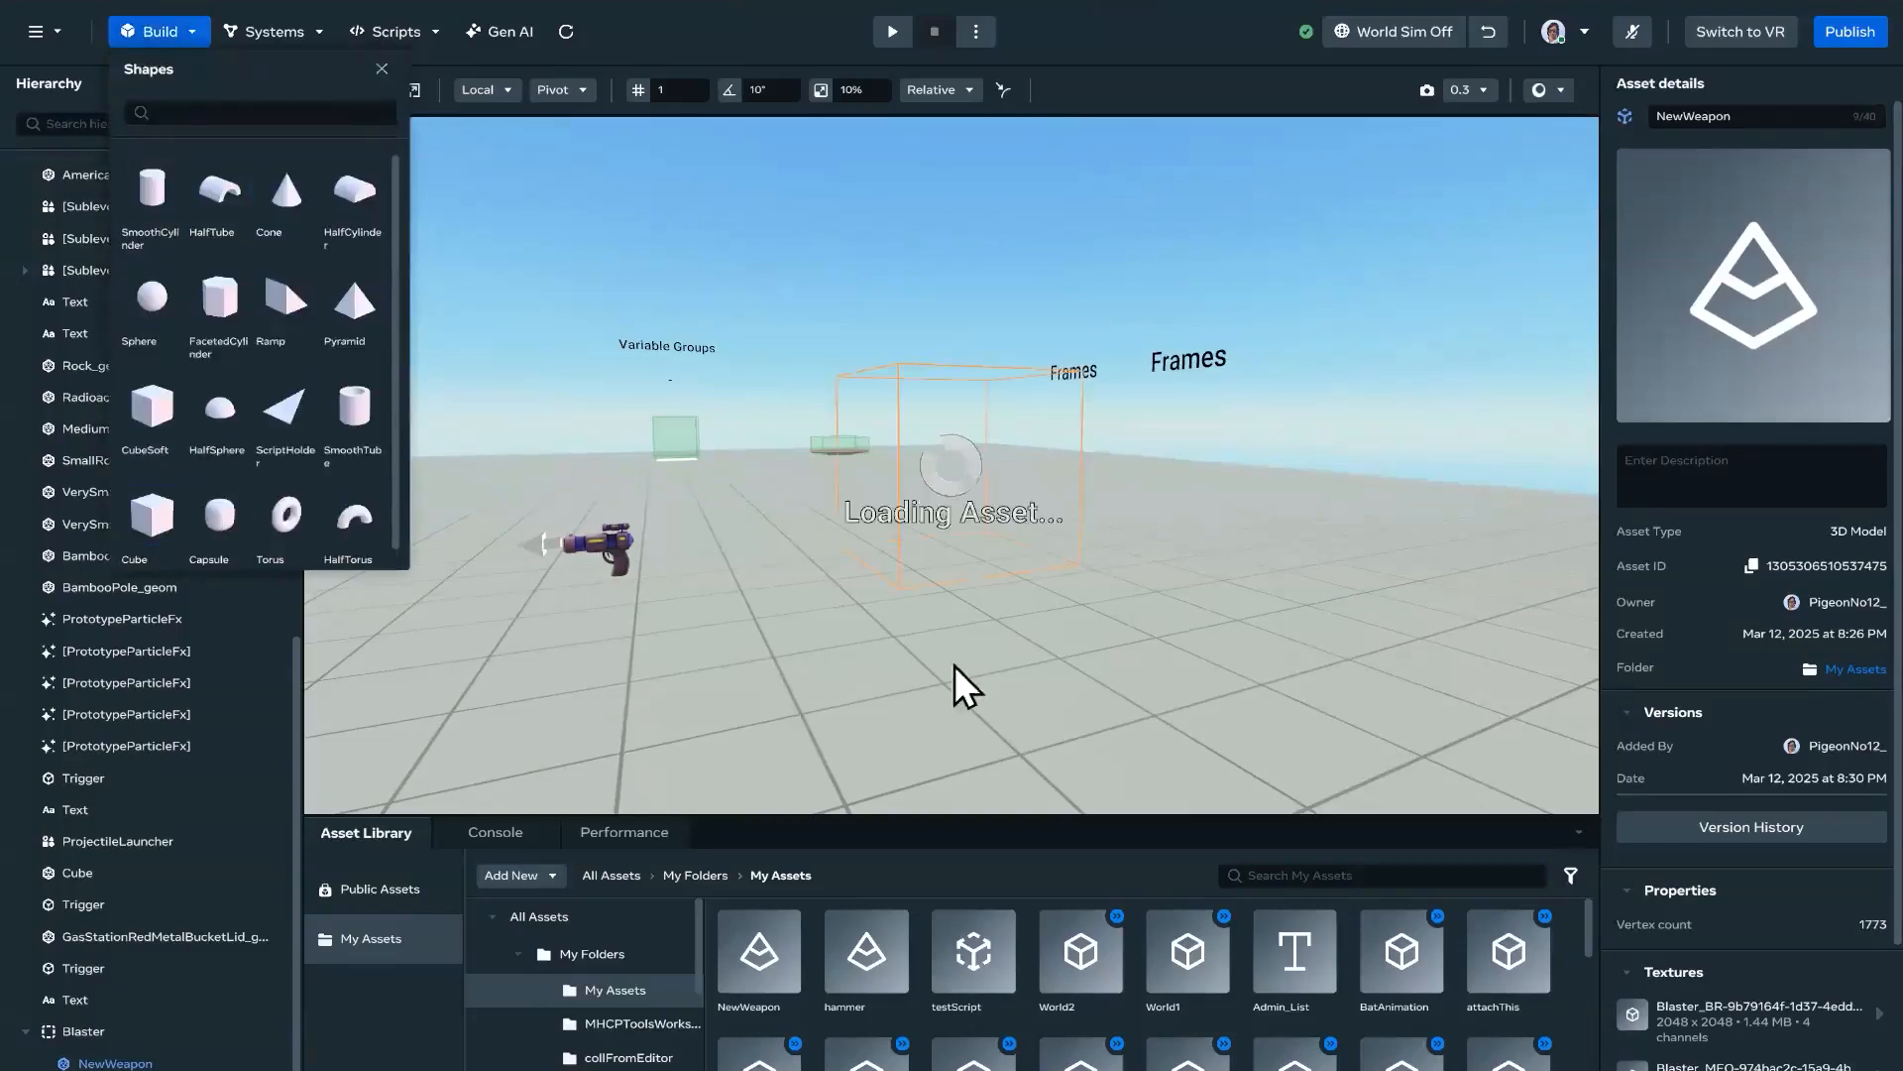
Step: Scale the cube down in height to form a long block for the weapon's barrel
{"action": "right_click_drag", "start_coordinate": [960, 604], "coordinate": [955, 585]}
{"action": "key", "text": "d"}
{"action": "key", "text": "e"}
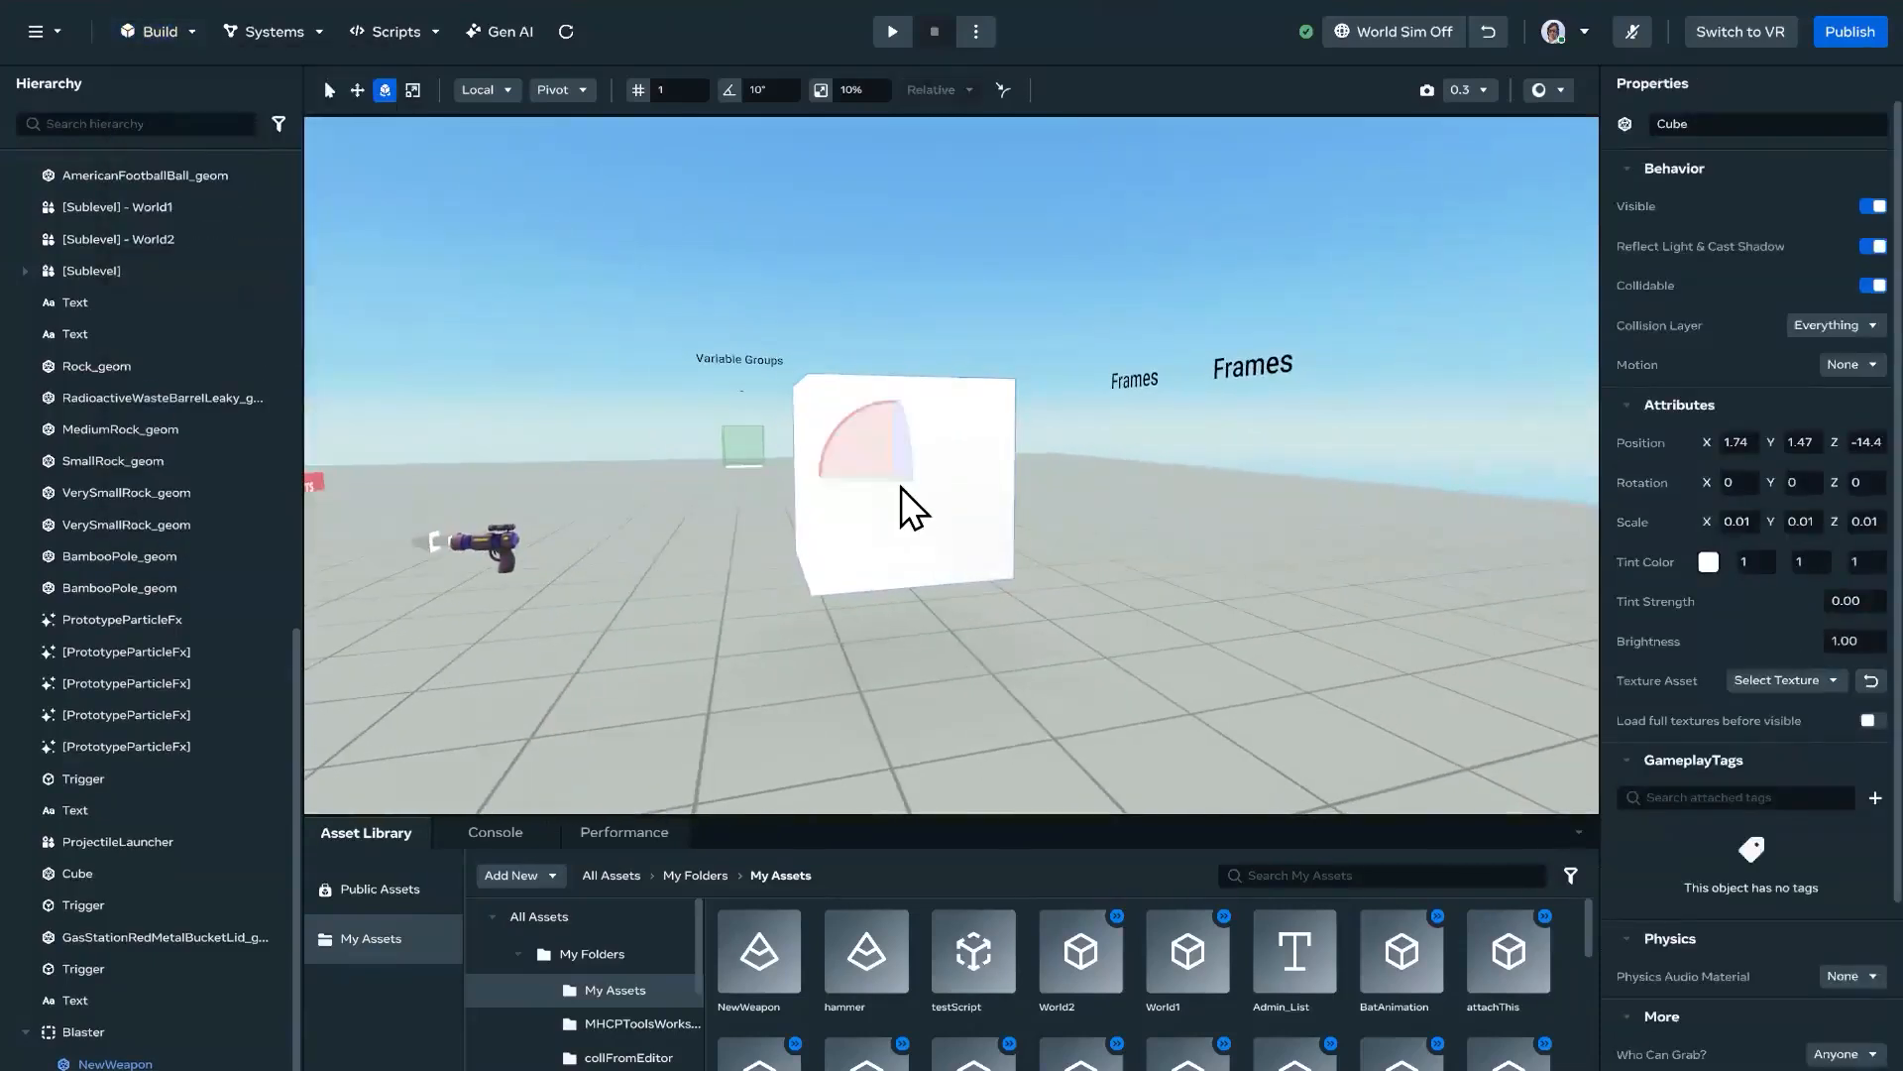
{"action": "key", "text": "r"}
{"action": "left_click_drag", "start_coordinate": [895, 474], "coordinate": [805, 502]}
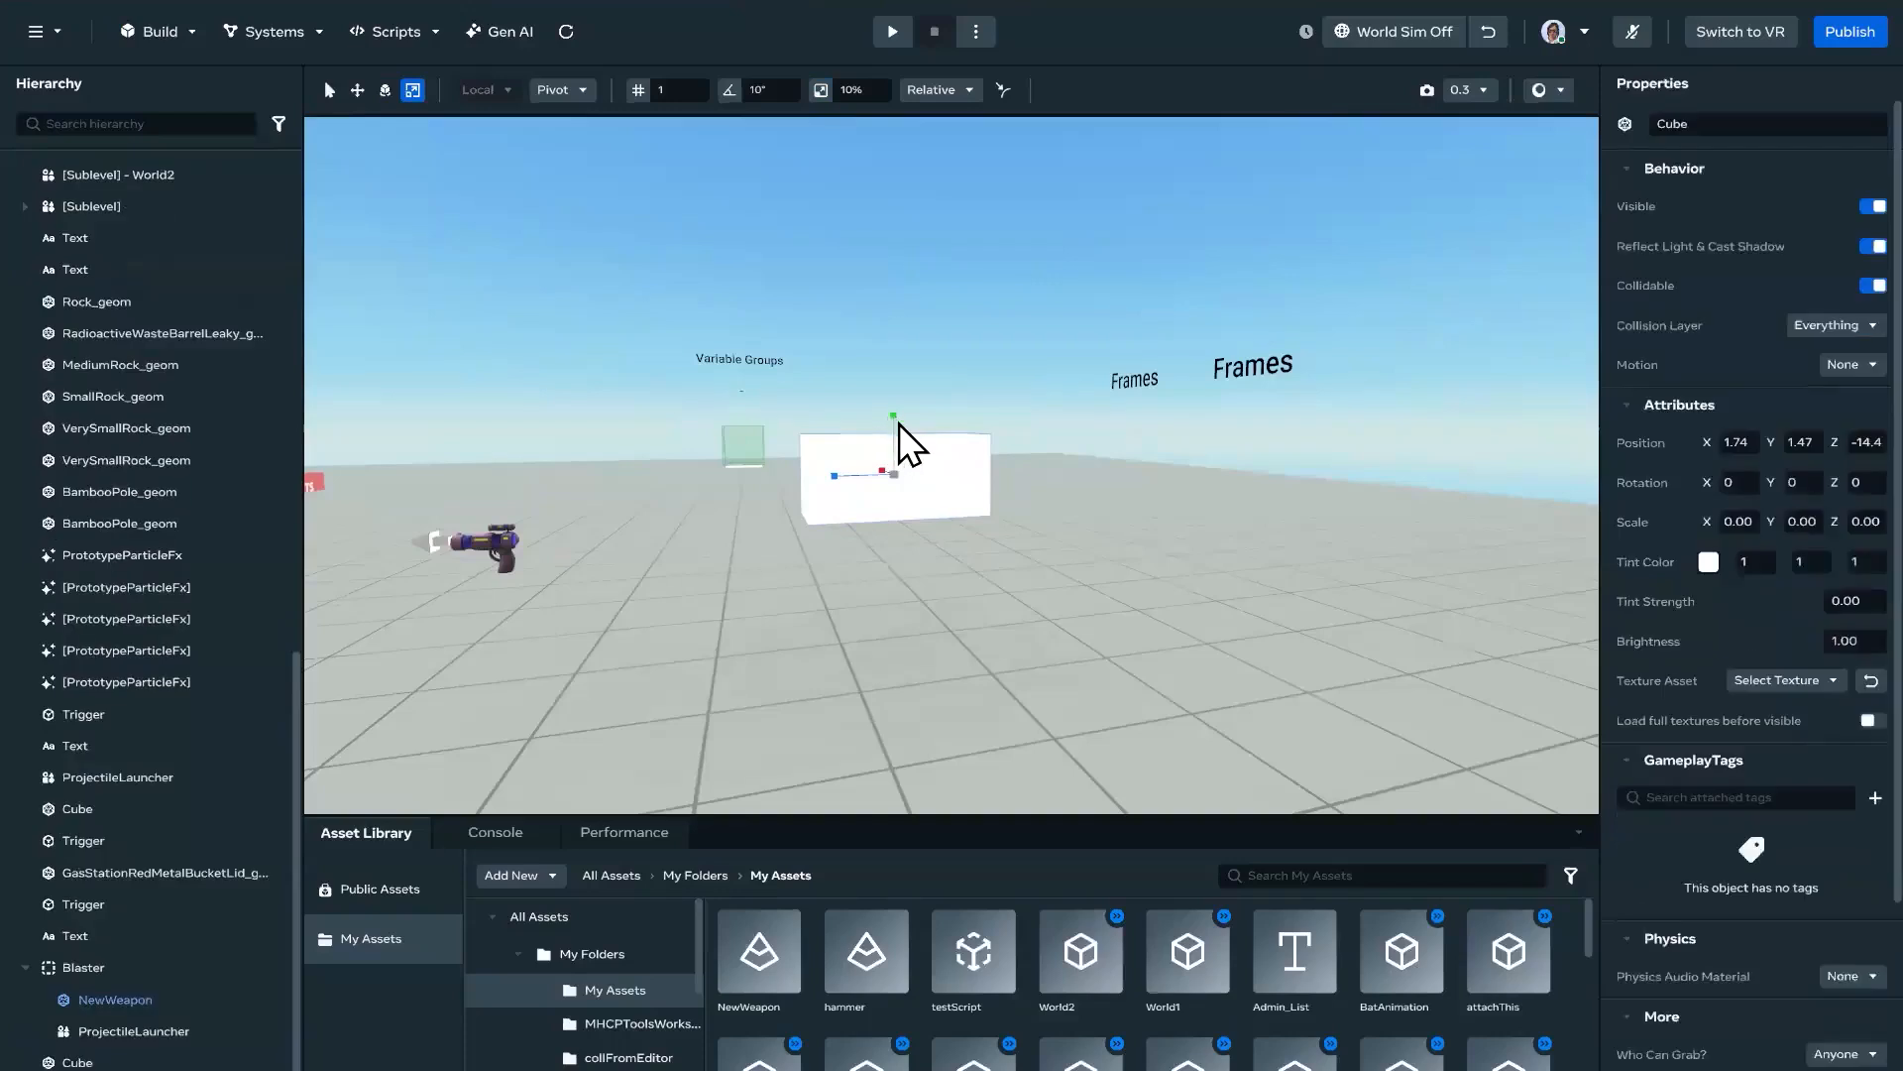
Step: Duplicate the barrel block below the original at about Y 0.93 and rotate the copy upright, to about 89° on X
{"action": "key", "text": "w"}
{"action": "left_click_drag", "start_coordinate": [897, 432], "coordinate": [859, 563]}
{"action": "key", "text": "e"}
{"action": "left_click_drag", "start_coordinate": [854, 562], "coordinate": [961, 615]}
Step: Narrow the upright block into a grip and shift it toward the rear end of the barrel block
{"action": "key", "text": "w"}
{"action": "key", "text": "e"}
{"action": "key", "text": "r"}
{"action": "left_click_drag", "start_coordinate": [895, 541], "coordinate": [857, 557]}
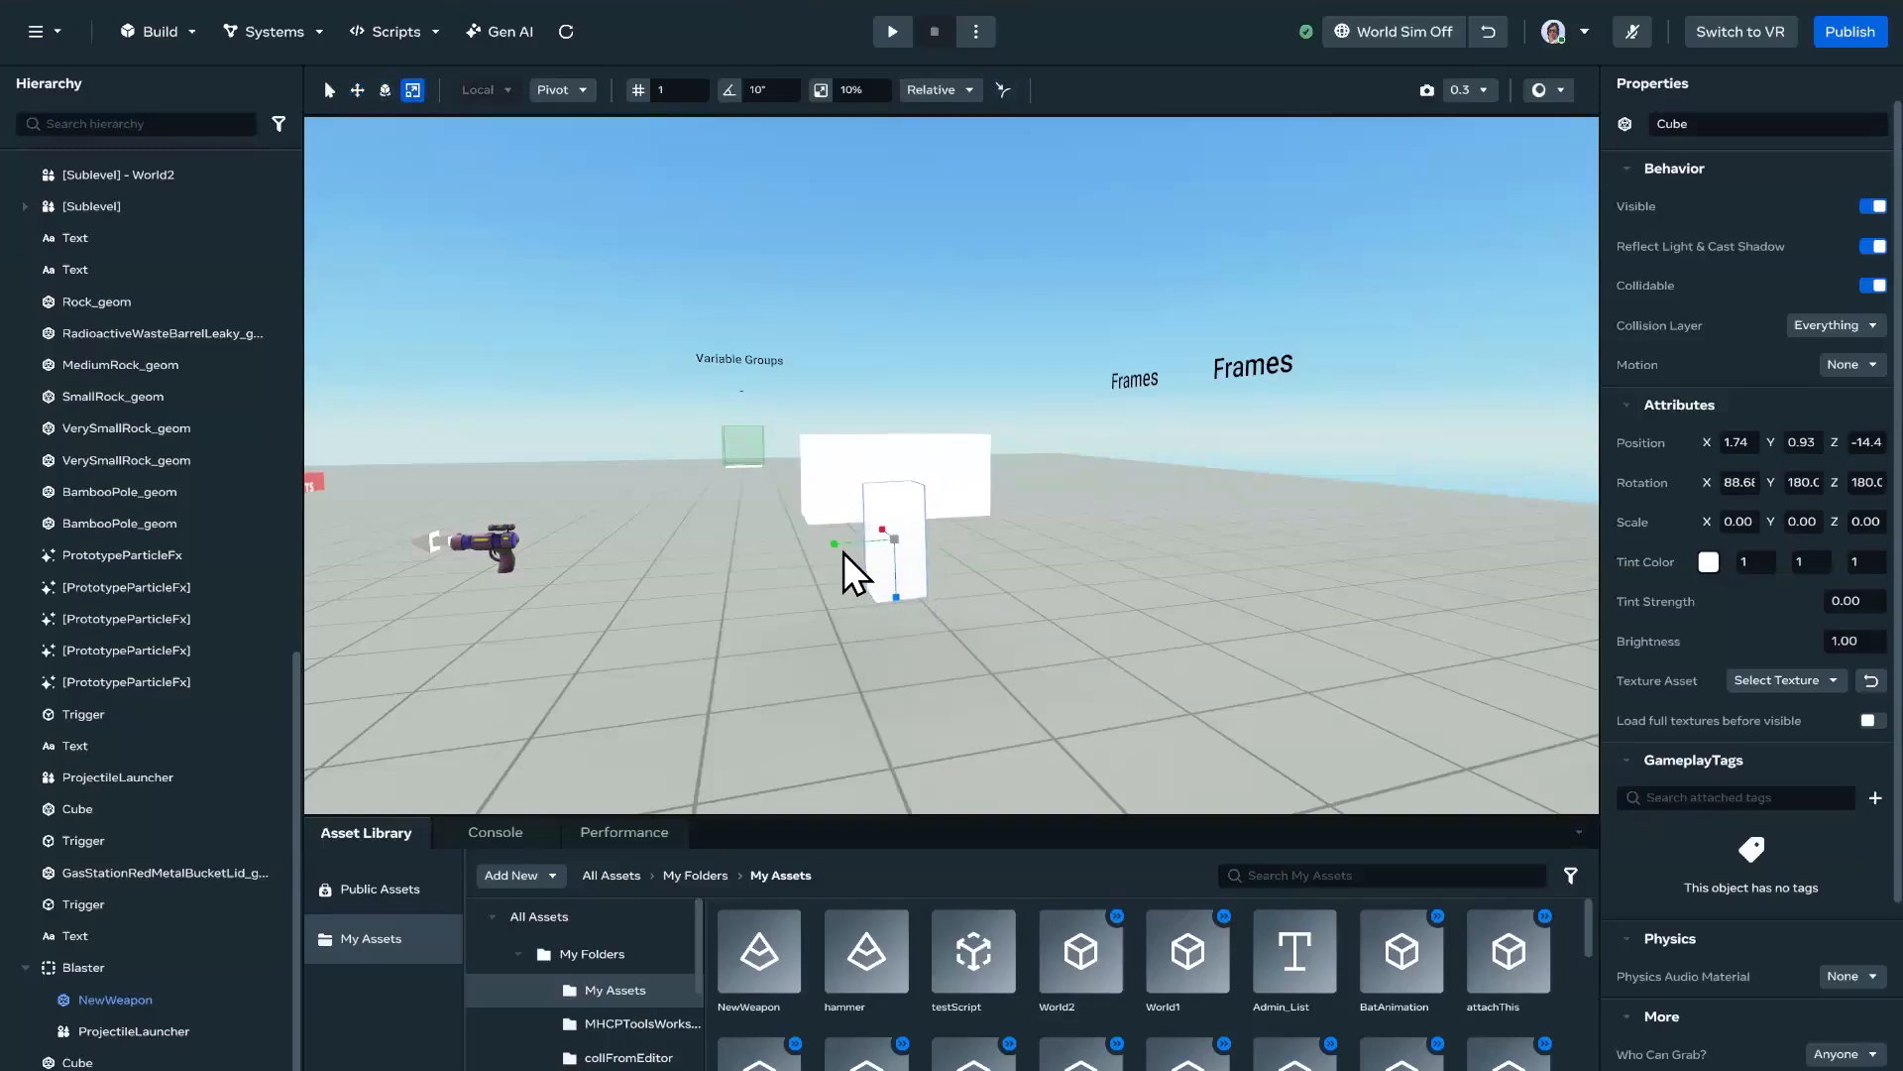
{"action": "key", "text": "w"}
{"action": "left_click_drag", "start_coordinate": [847, 544], "coordinate": [855, 490]}
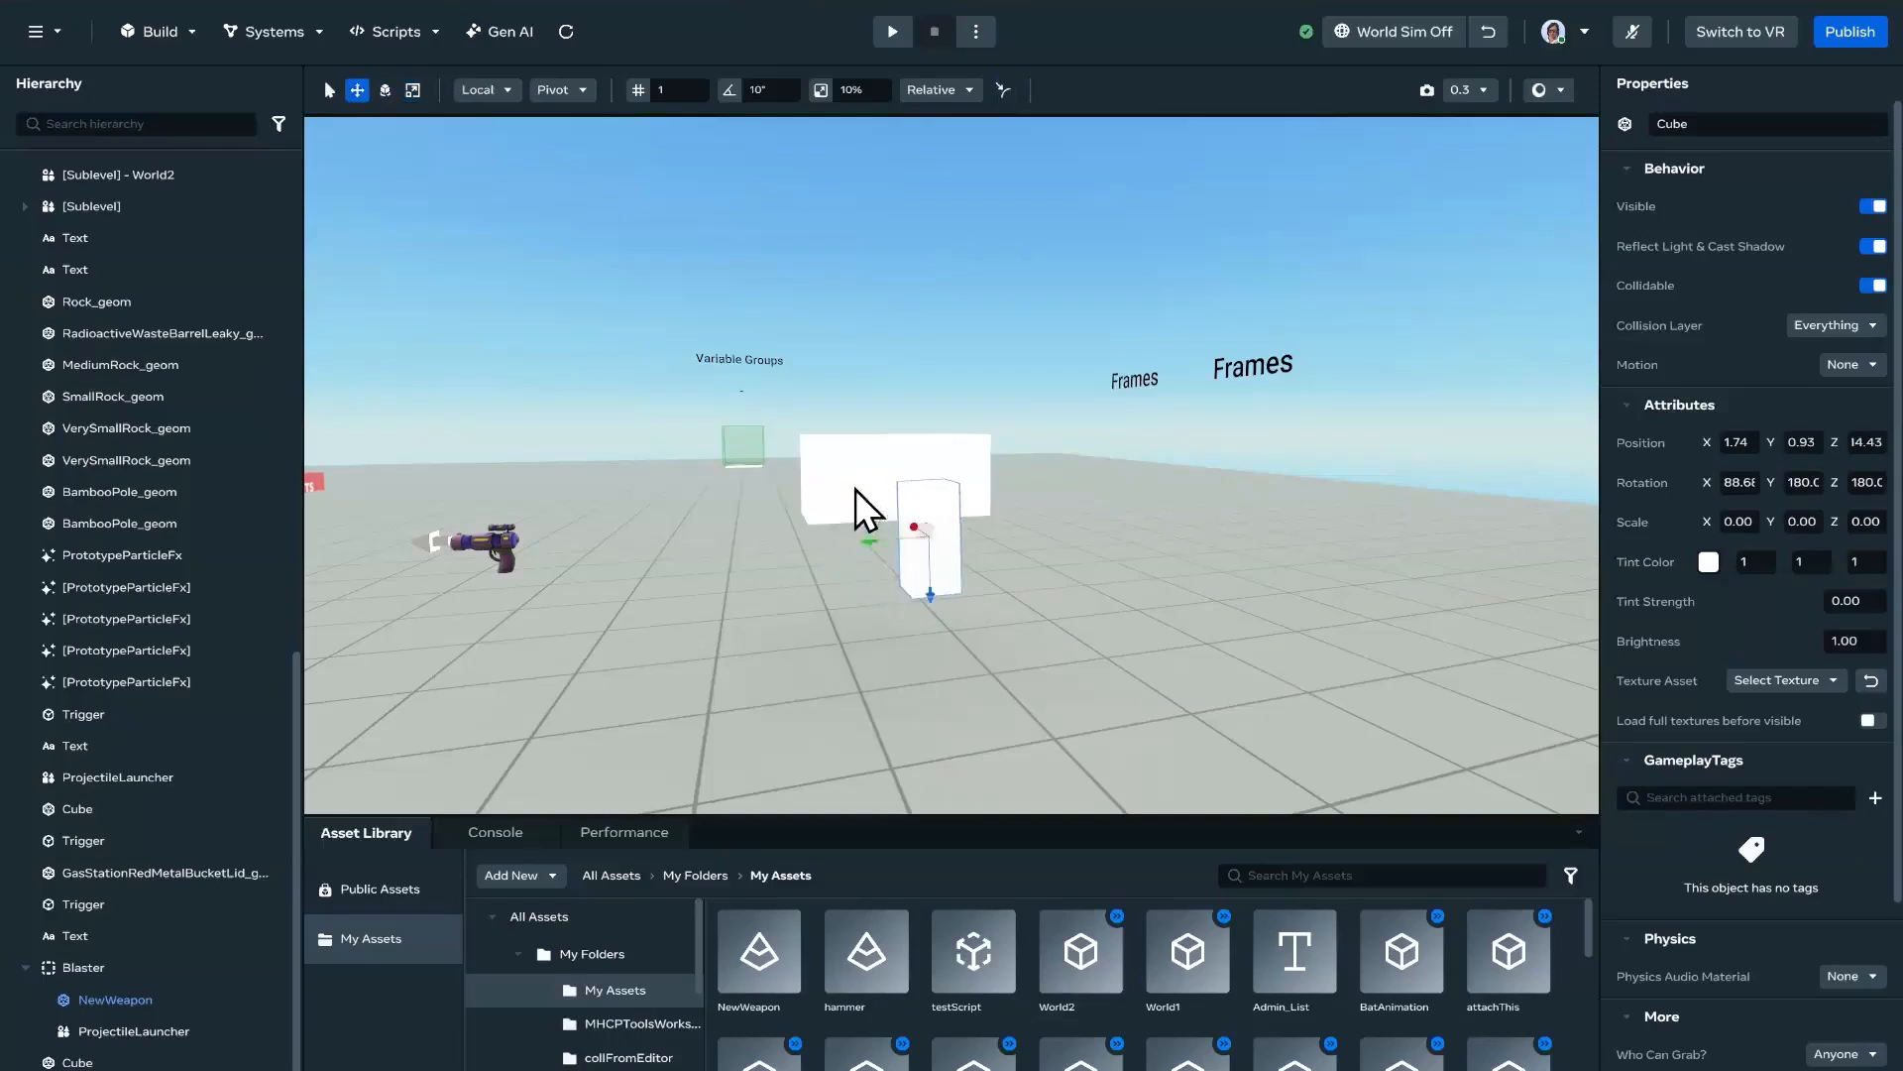
Step: Select both the barrel and grip blocks and scale them down together to less than half their size
{"action": "left_click", "coordinate": [854, 489], "text": "shift"}
{"action": "key", "text": "e"}
{"action": "key", "text": "r"}
{"action": "mouse_move", "coordinate": [897, 474]}
{"action": "left_mouse_down"}
{"action": "mouse_move", "coordinate": [847, 510]}
{"action": "mouse_move", "coordinate": [906, 484]}
{"action": "left_mouse_up"}
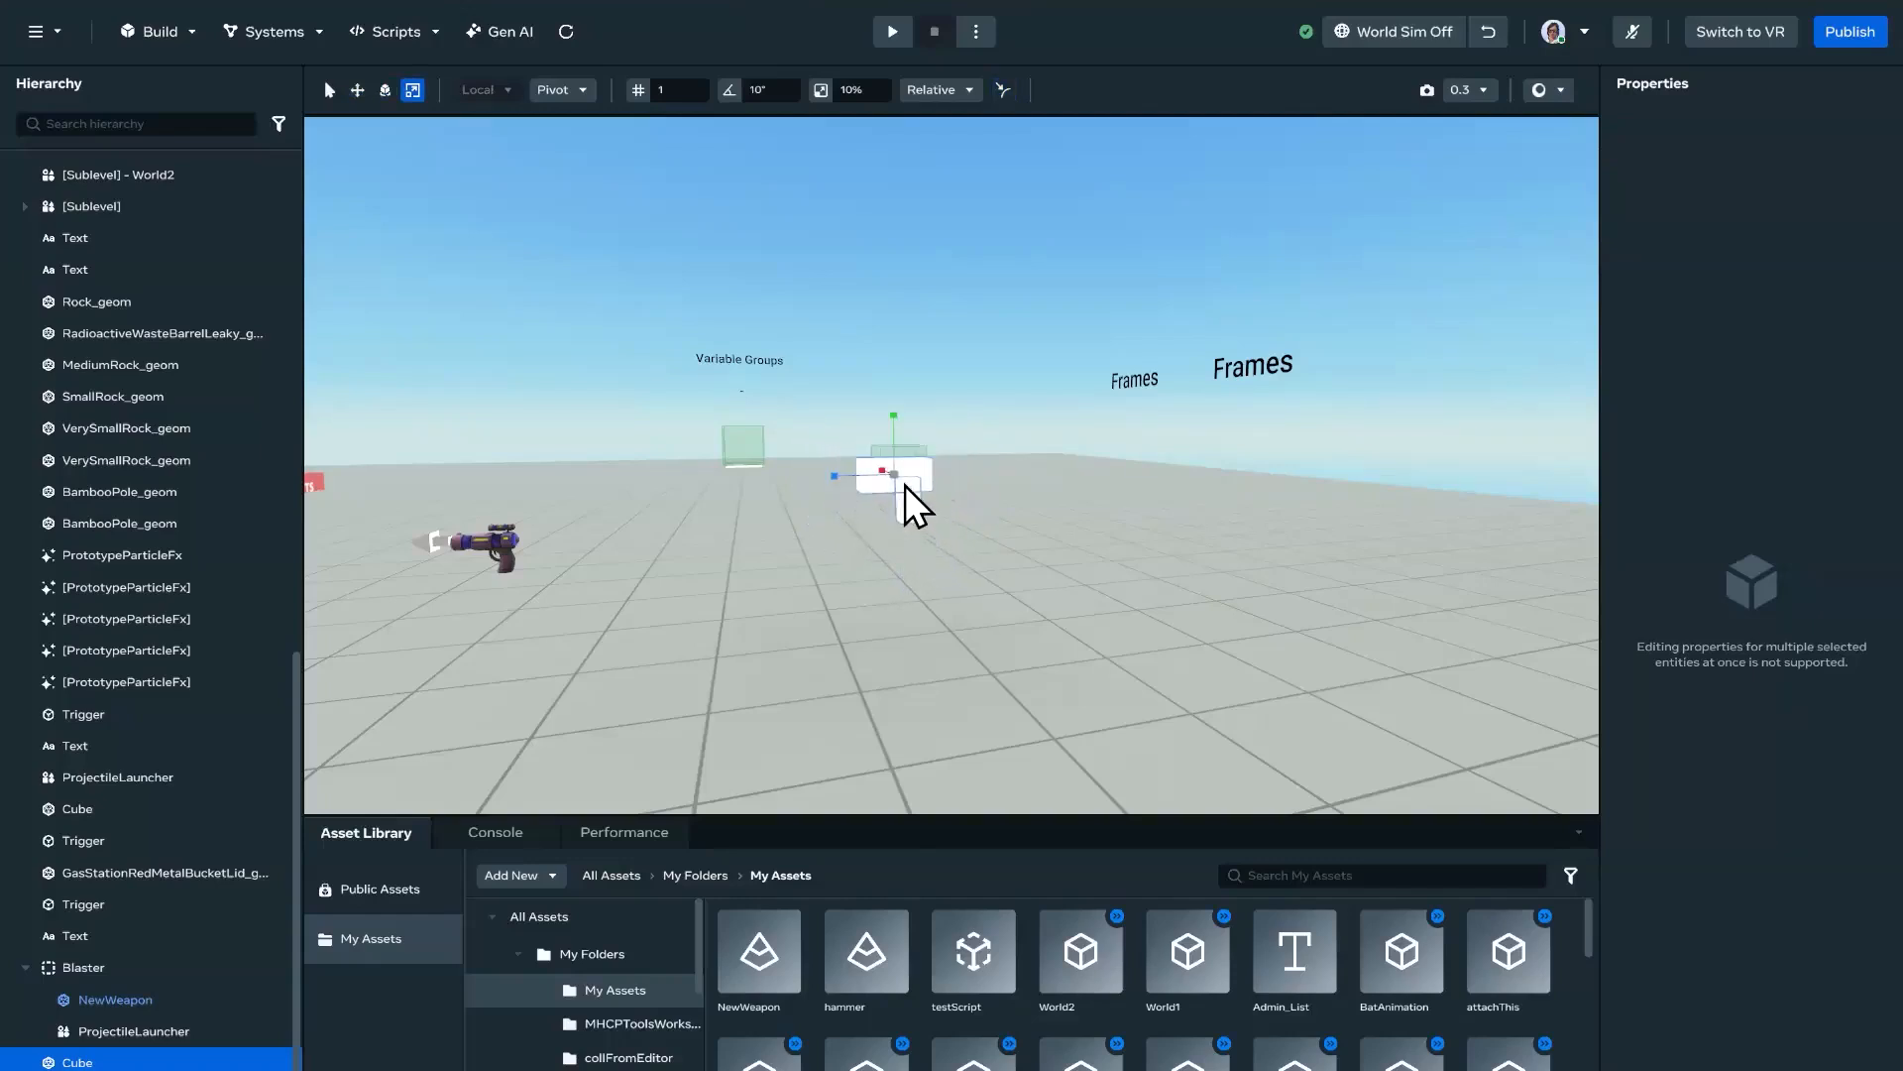
Step: Create a template asset named Demo from the two selected blocks in the My Assets folder
{"action": "right_click", "coordinate": [906, 484]}
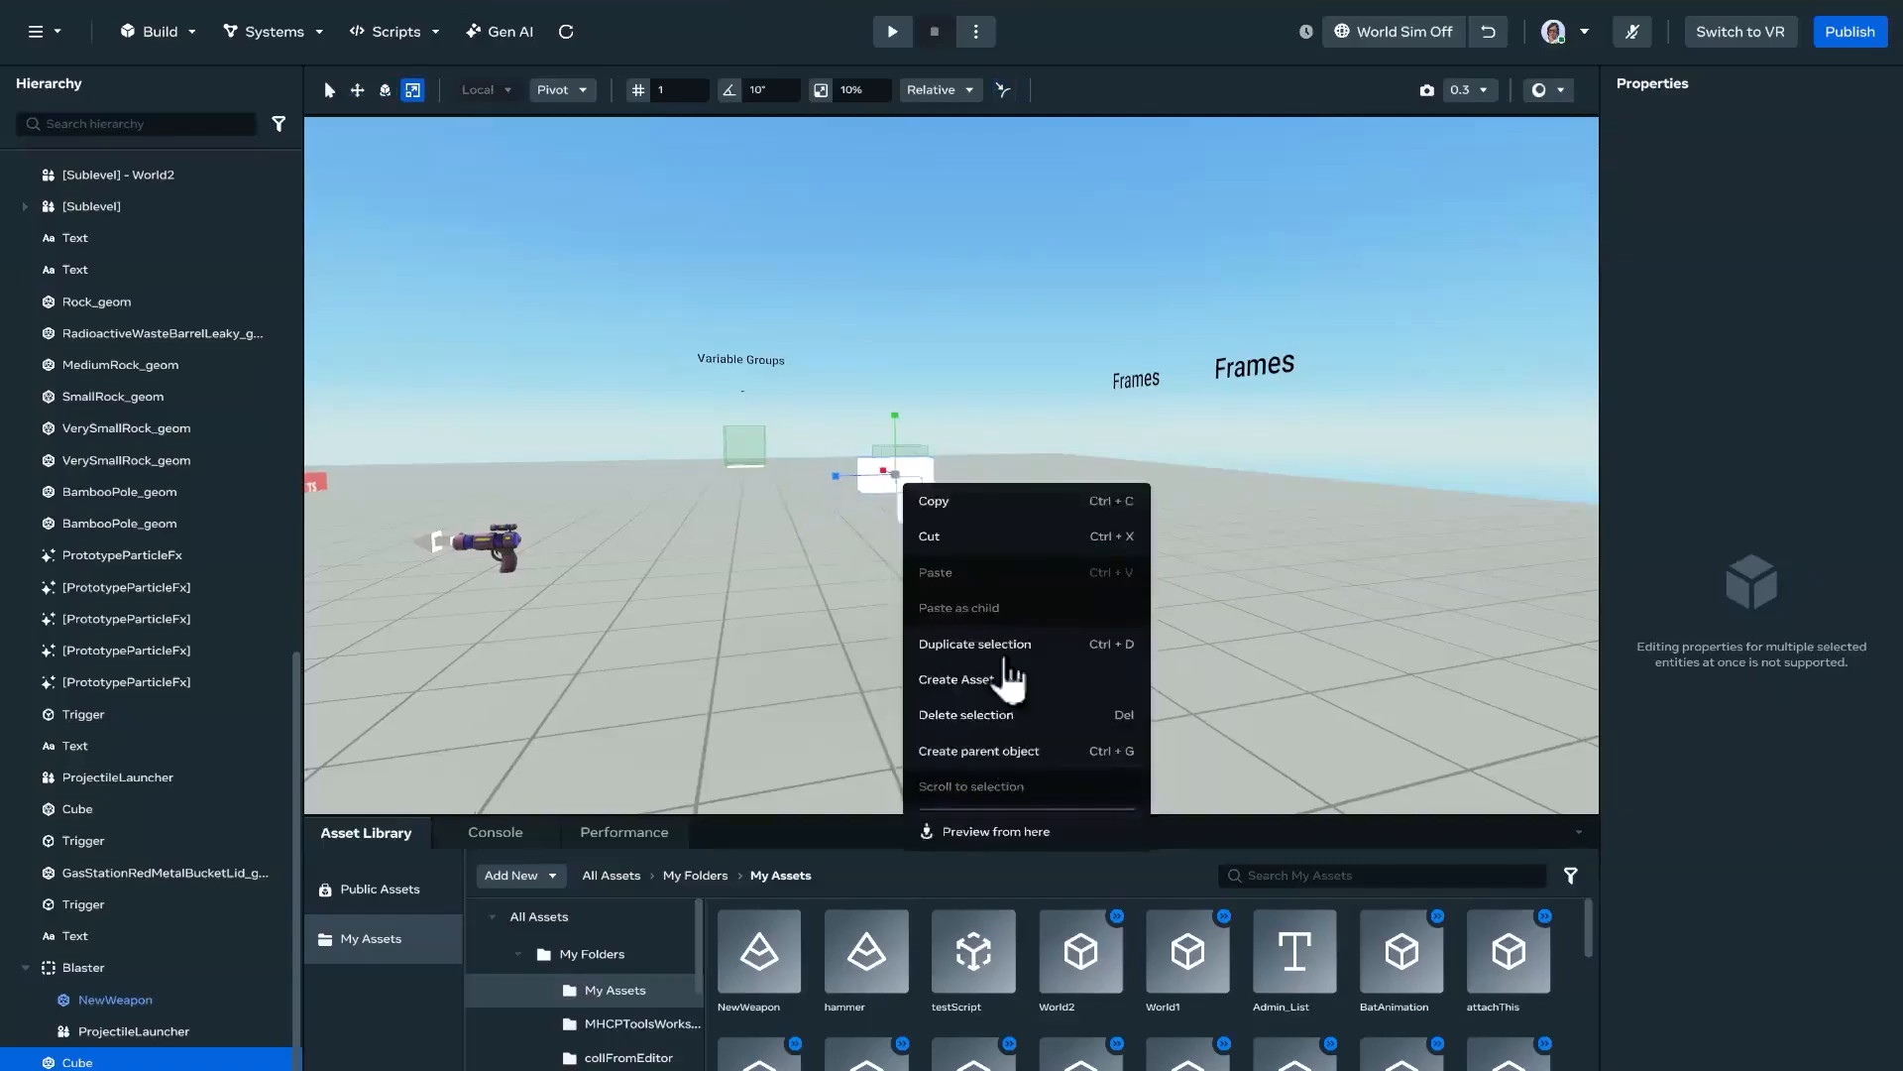
{"action": "left_click", "coordinate": [1061, 680]}
{"action": "left_click", "coordinate": [922, 420]}
{"action": "type", "text": "Demo"}
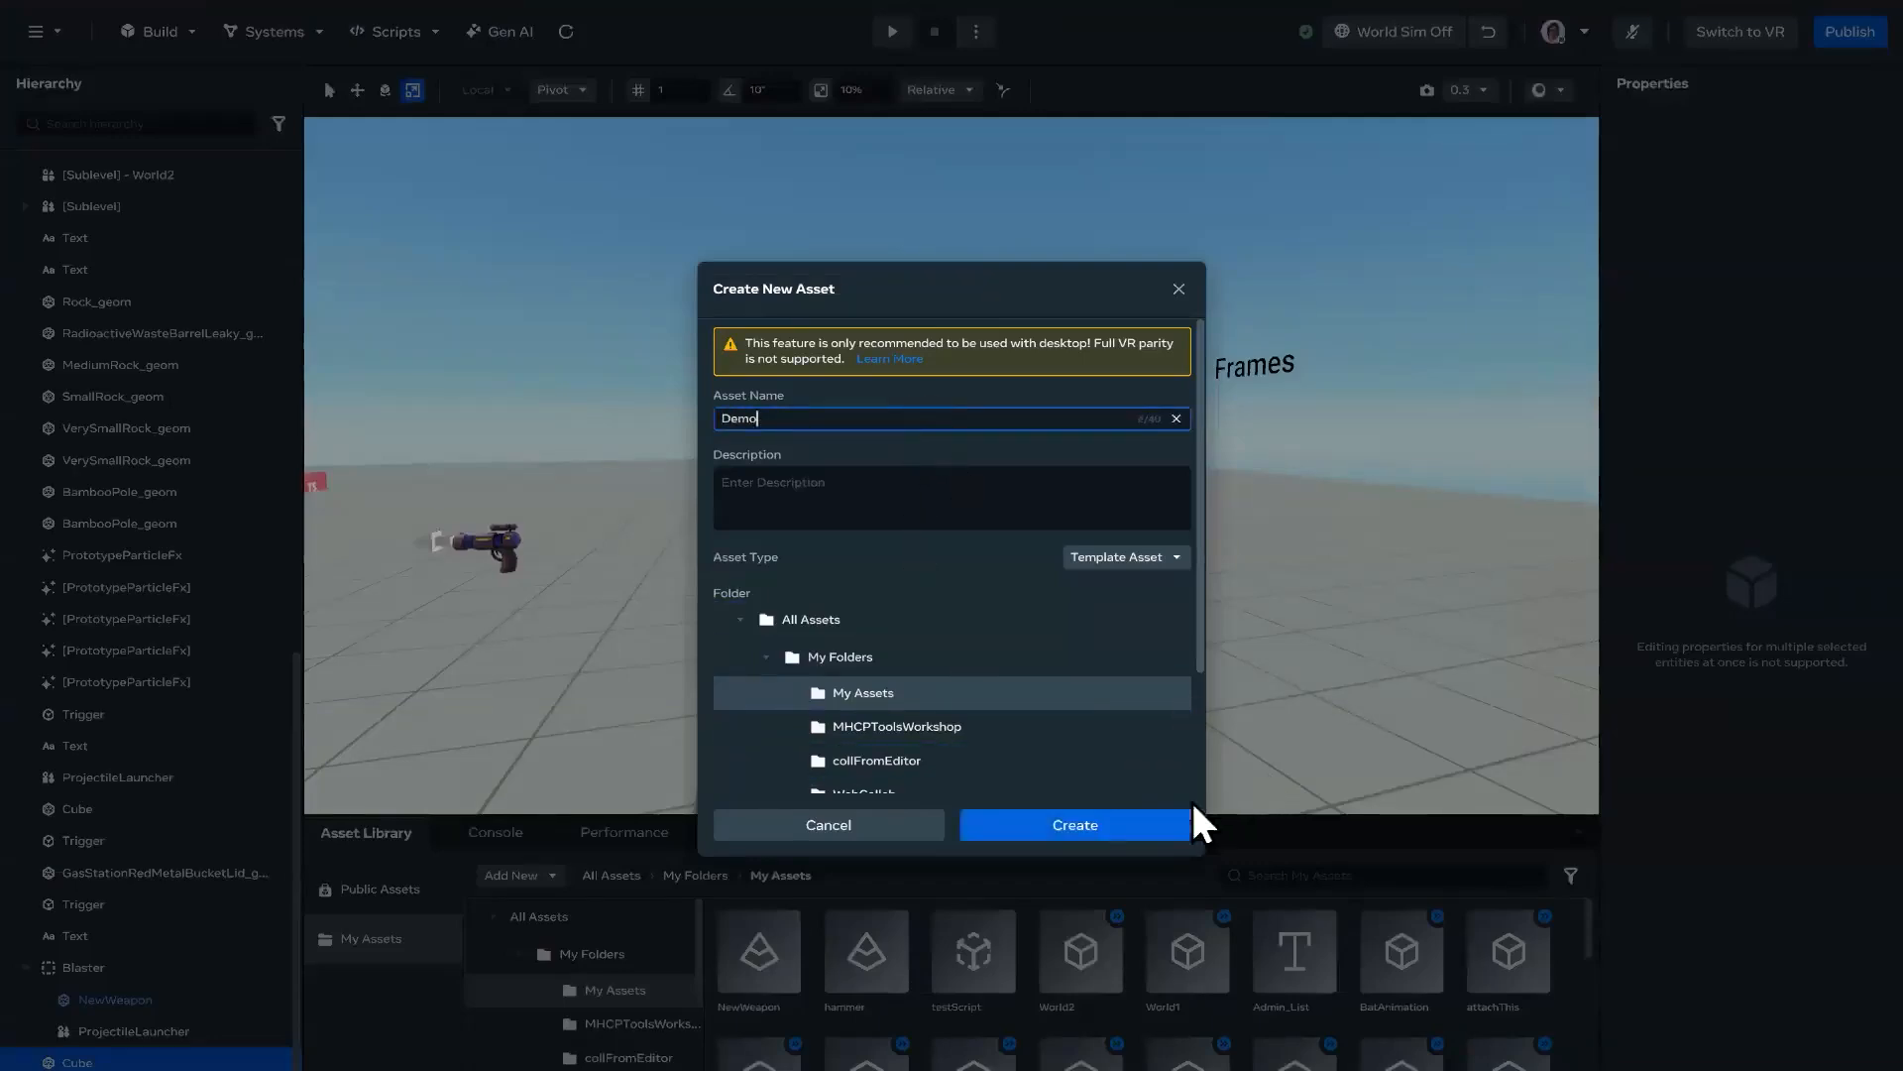
{"action": "left_click", "coordinate": [1120, 825]}
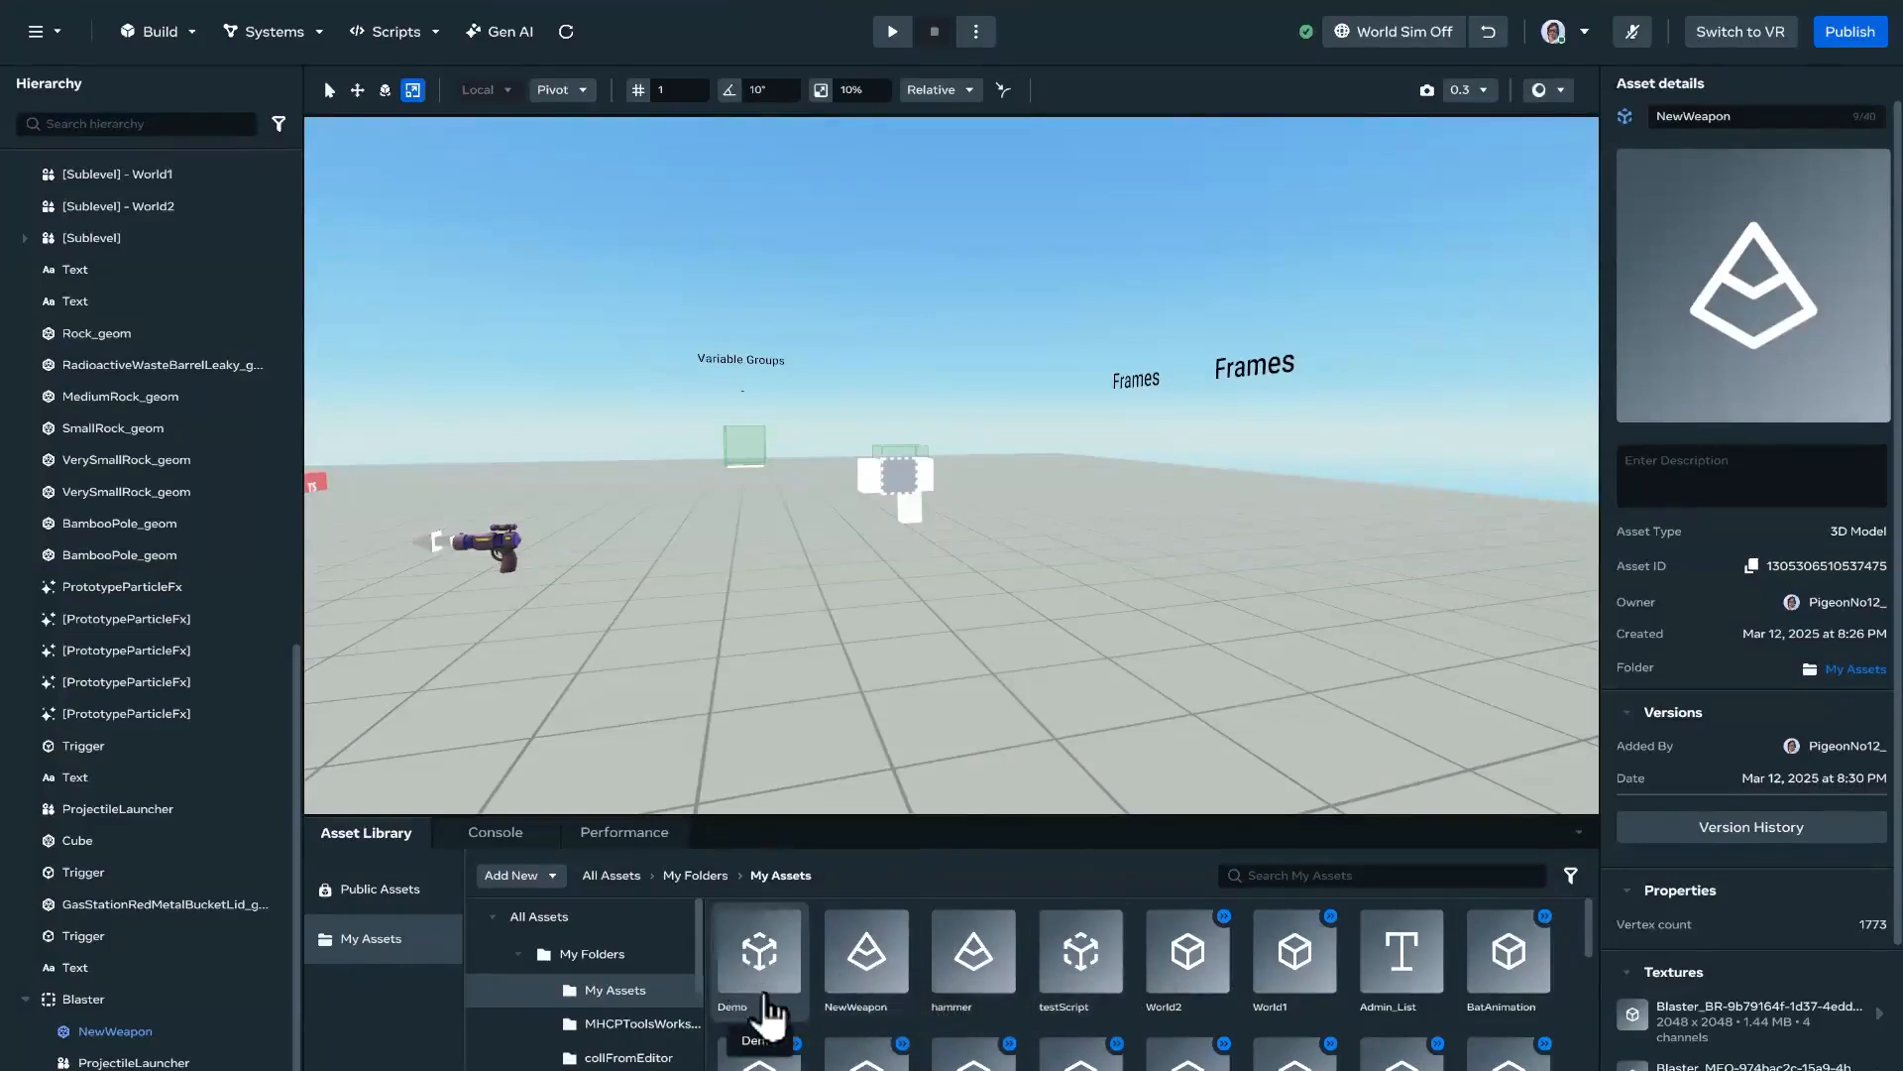
Step: Inspect the Demo template asset's details and available actions, along with its instance and barrel cube in the scene
{"action": "mouse_move", "coordinate": [963, 646]}
{"action": "right_mouse_down"}
{"action": "mouse_move", "coordinate": [1169, 650]}
{"action": "mouse_move", "coordinate": [1126, 681]}
{"action": "mouse_move", "coordinate": [990, 645]}
{"action": "mouse_move", "coordinate": [977, 659]}
{"action": "right_mouse_up"}
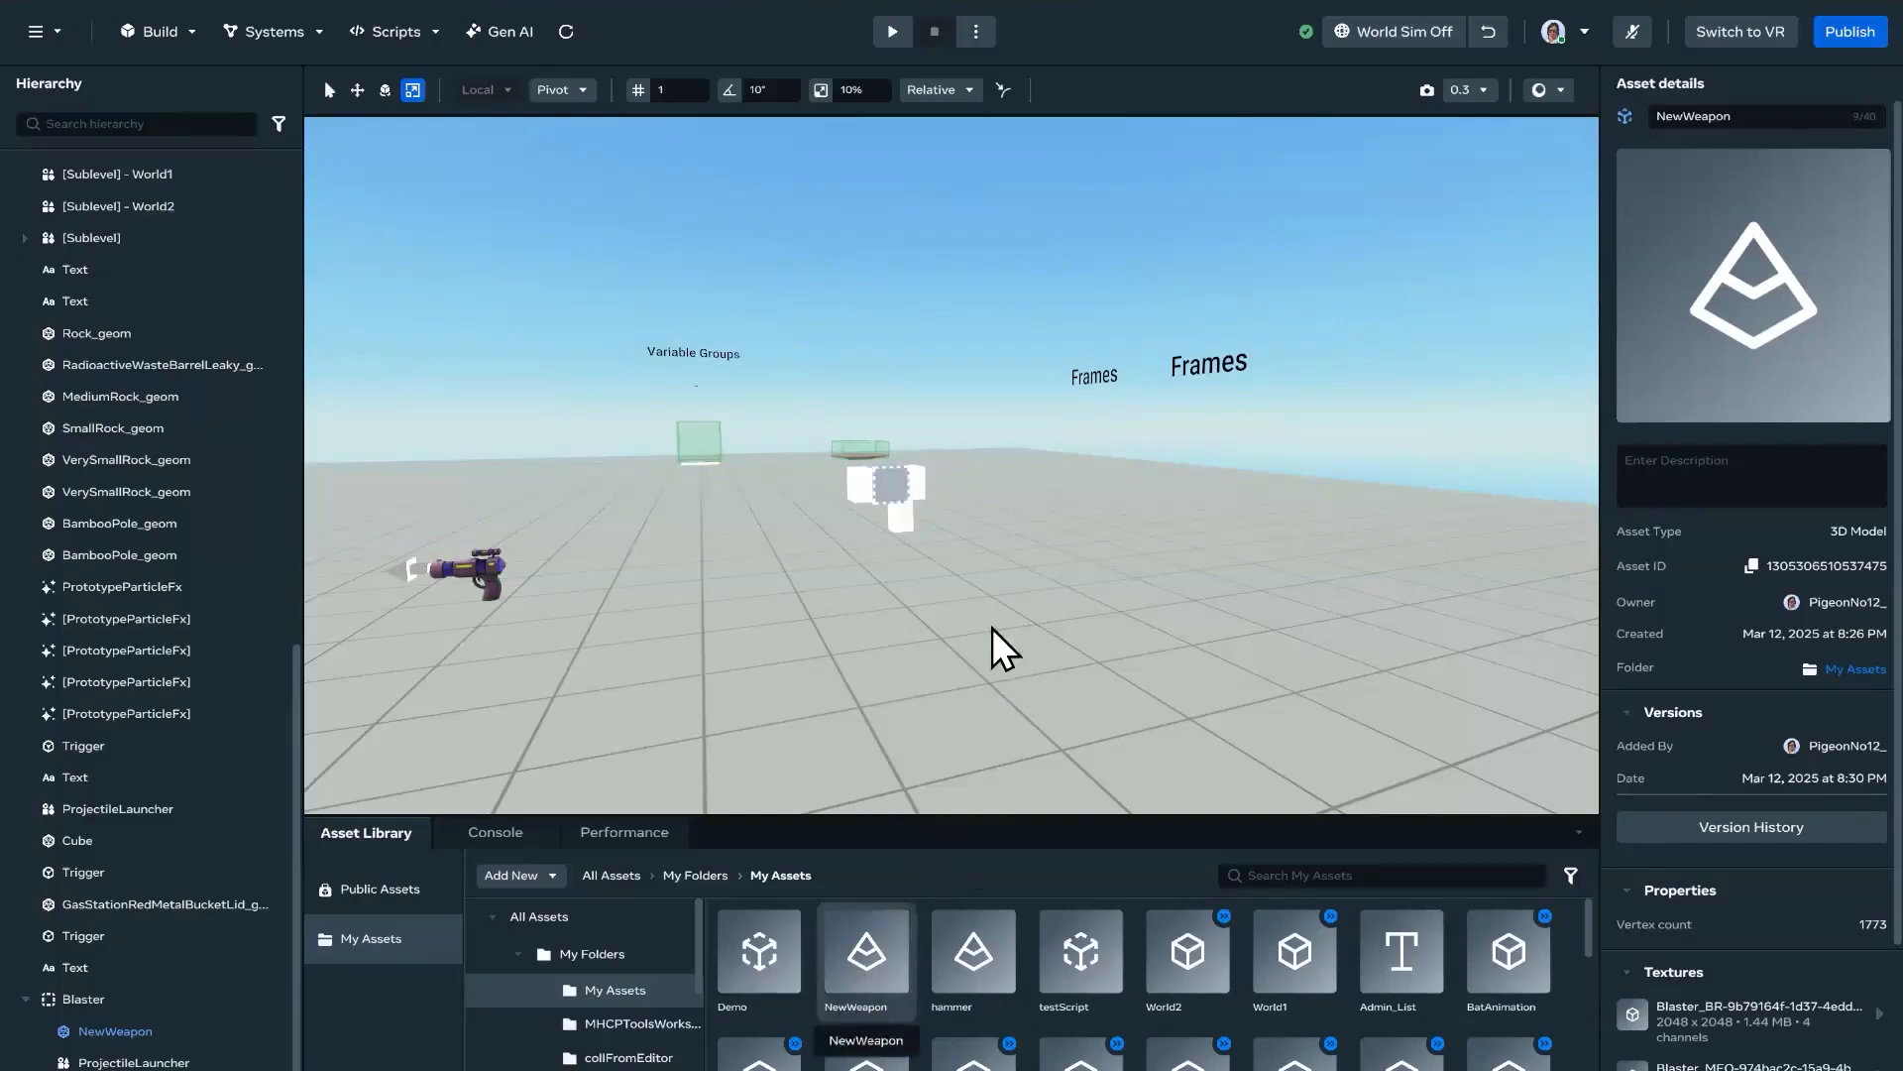
{"action": "right_click_drag", "start_coordinate": [1032, 677], "coordinate": [793, 581]}
{"action": "key", "text": "w"}
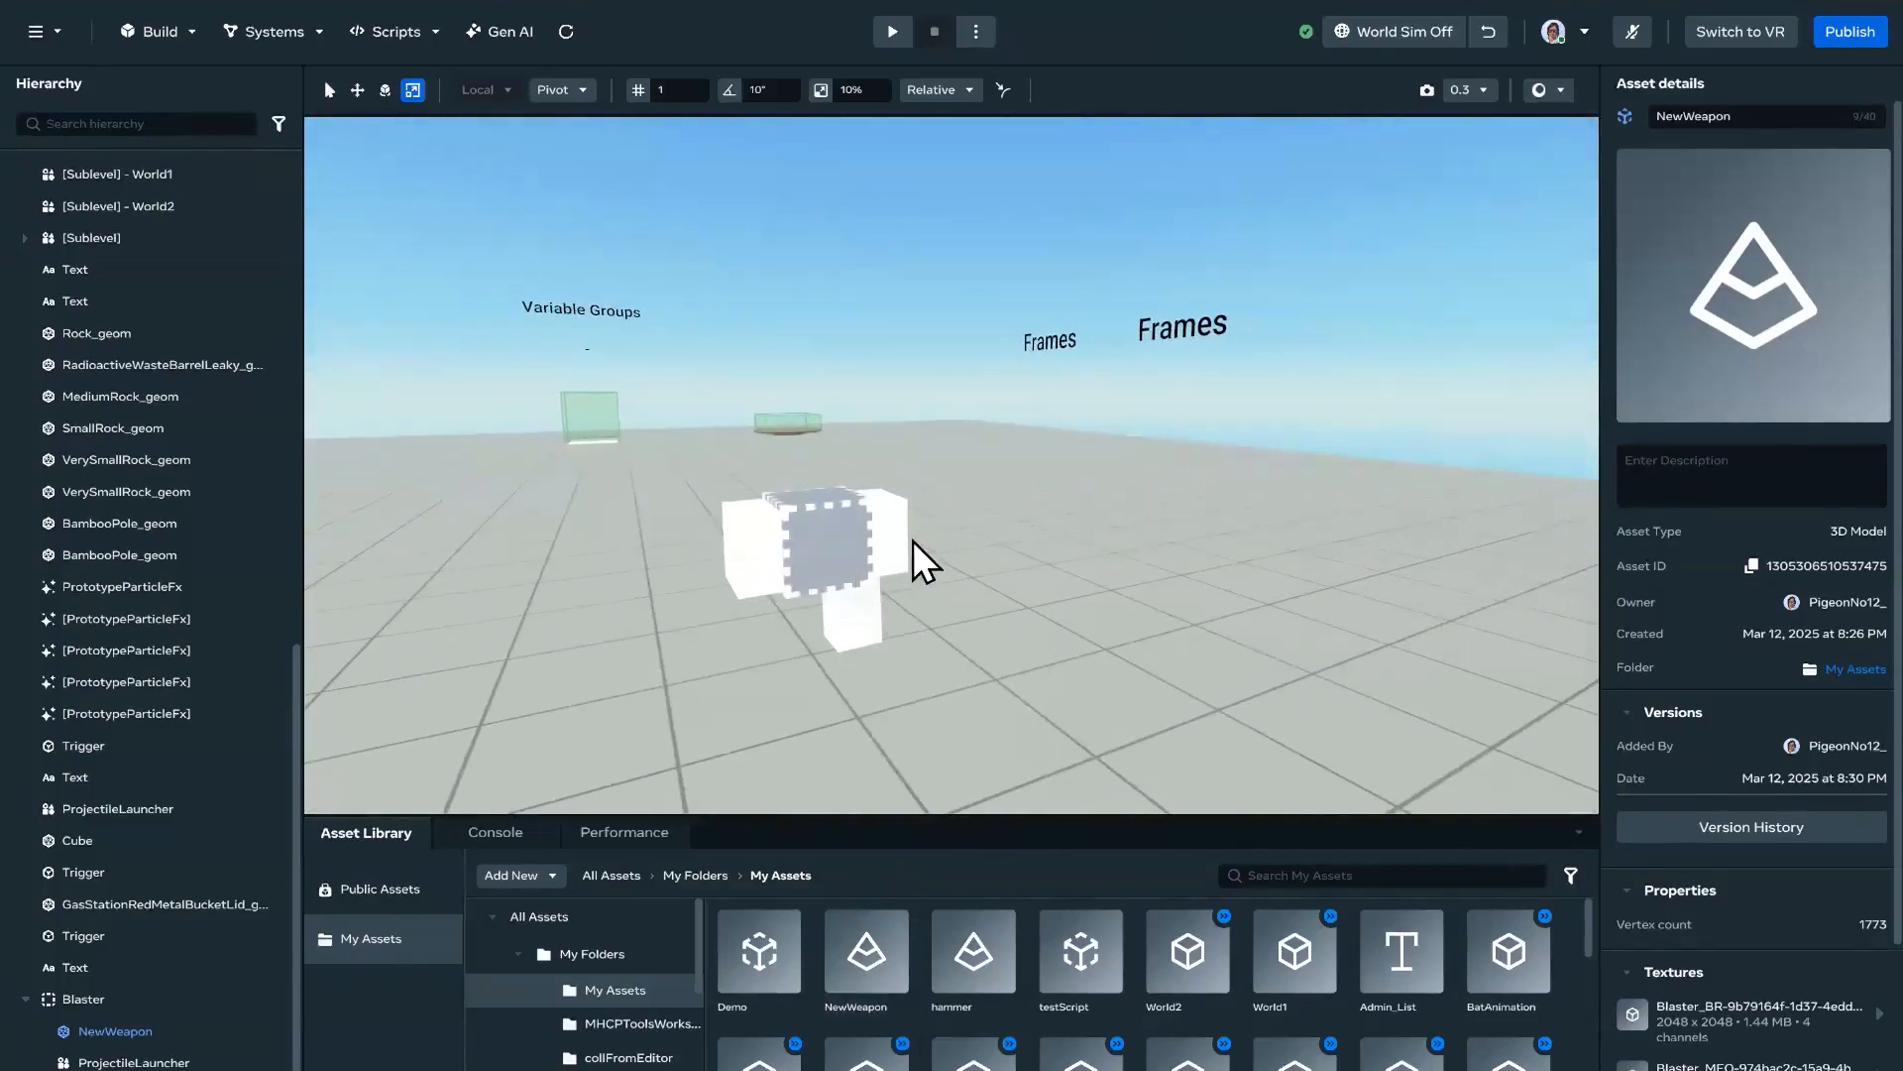
{"action": "left_click", "coordinate": [769, 982]}
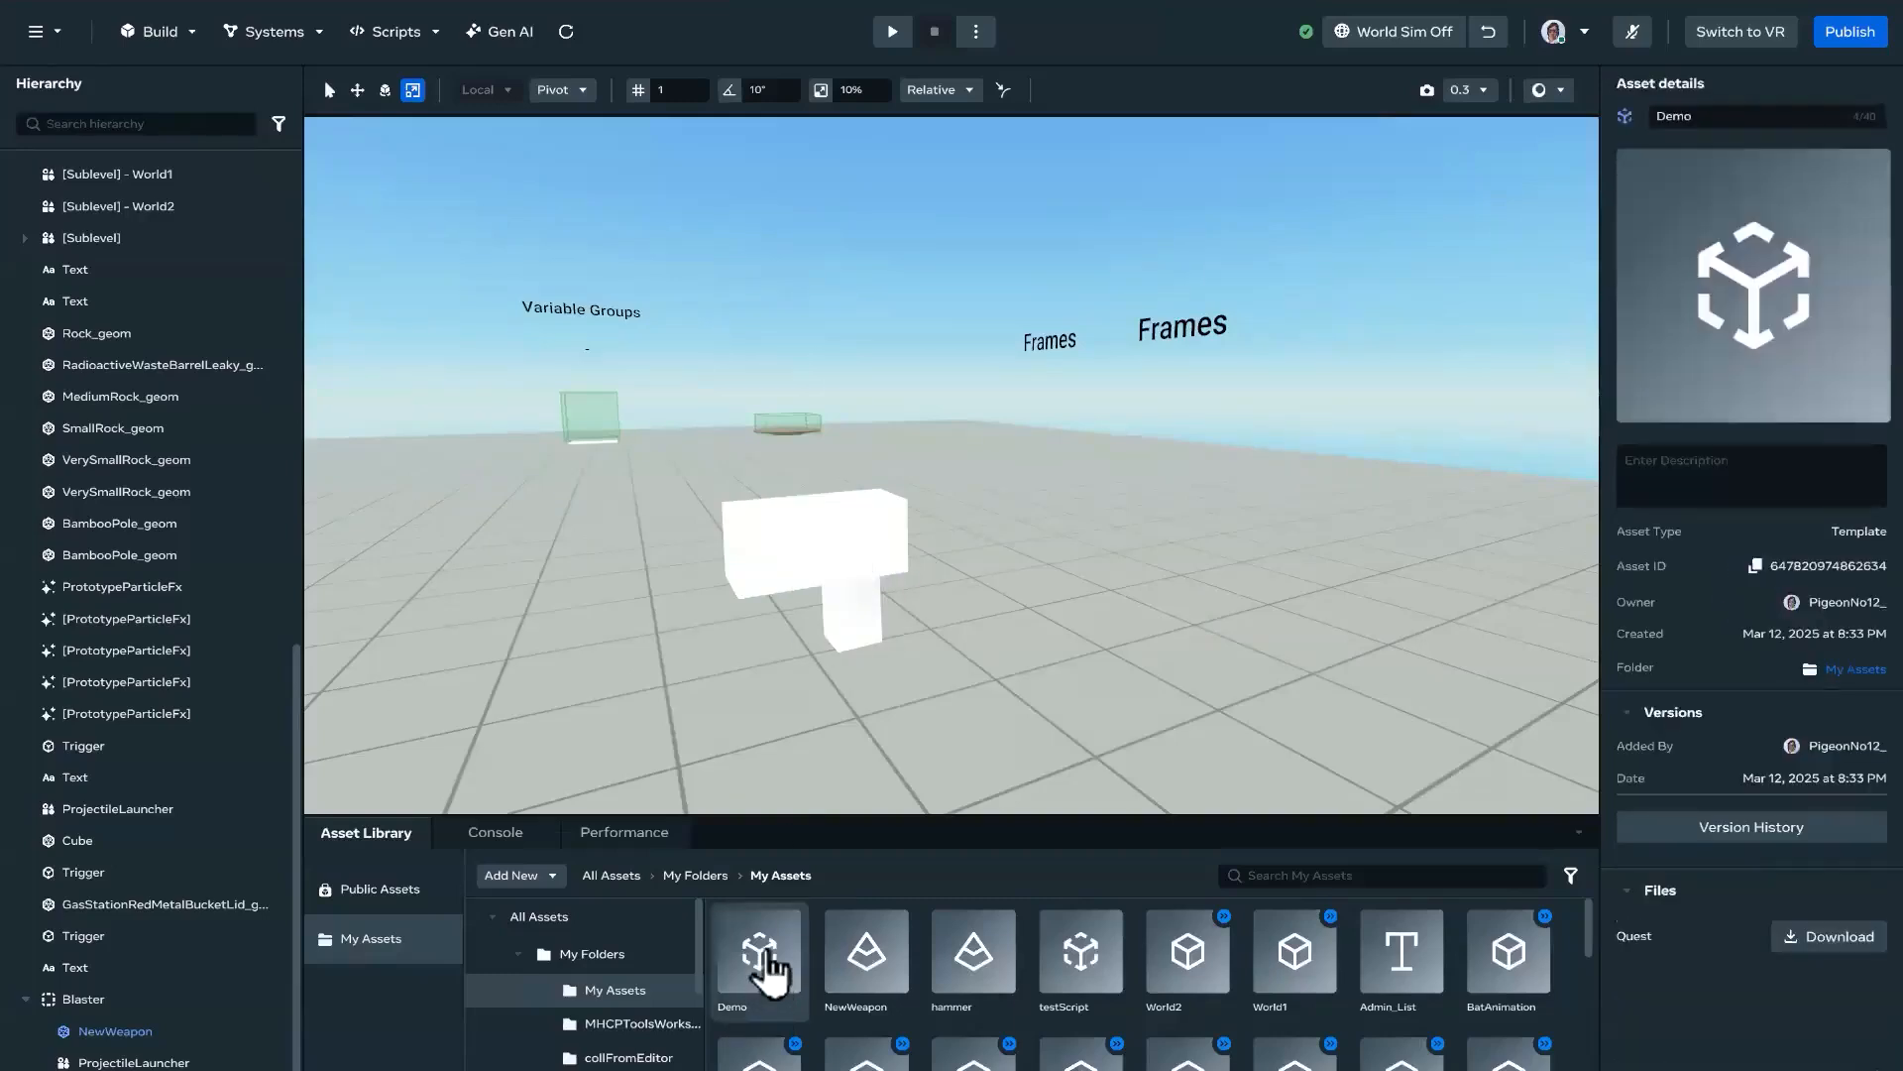
{"action": "right_click", "coordinate": [767, 960]}
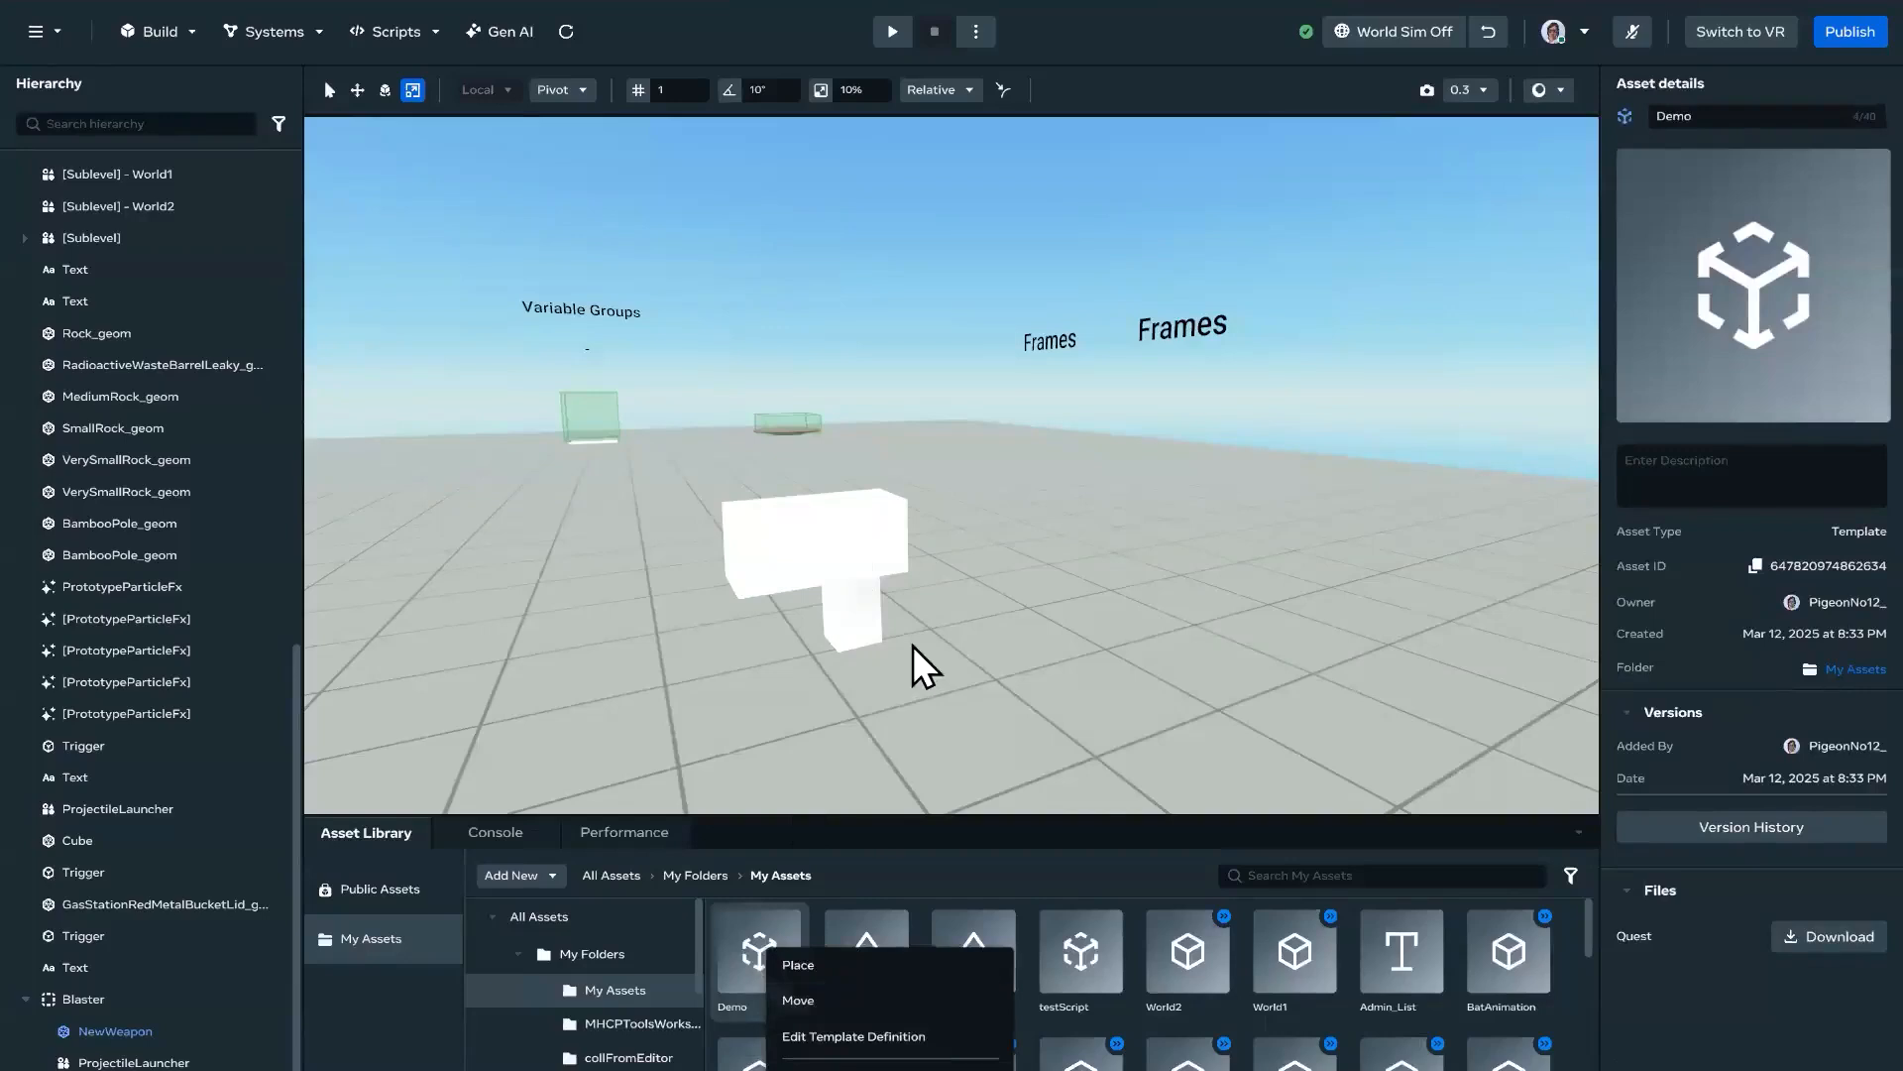
{"action": "left_click", "coordinate": [755, 585]}
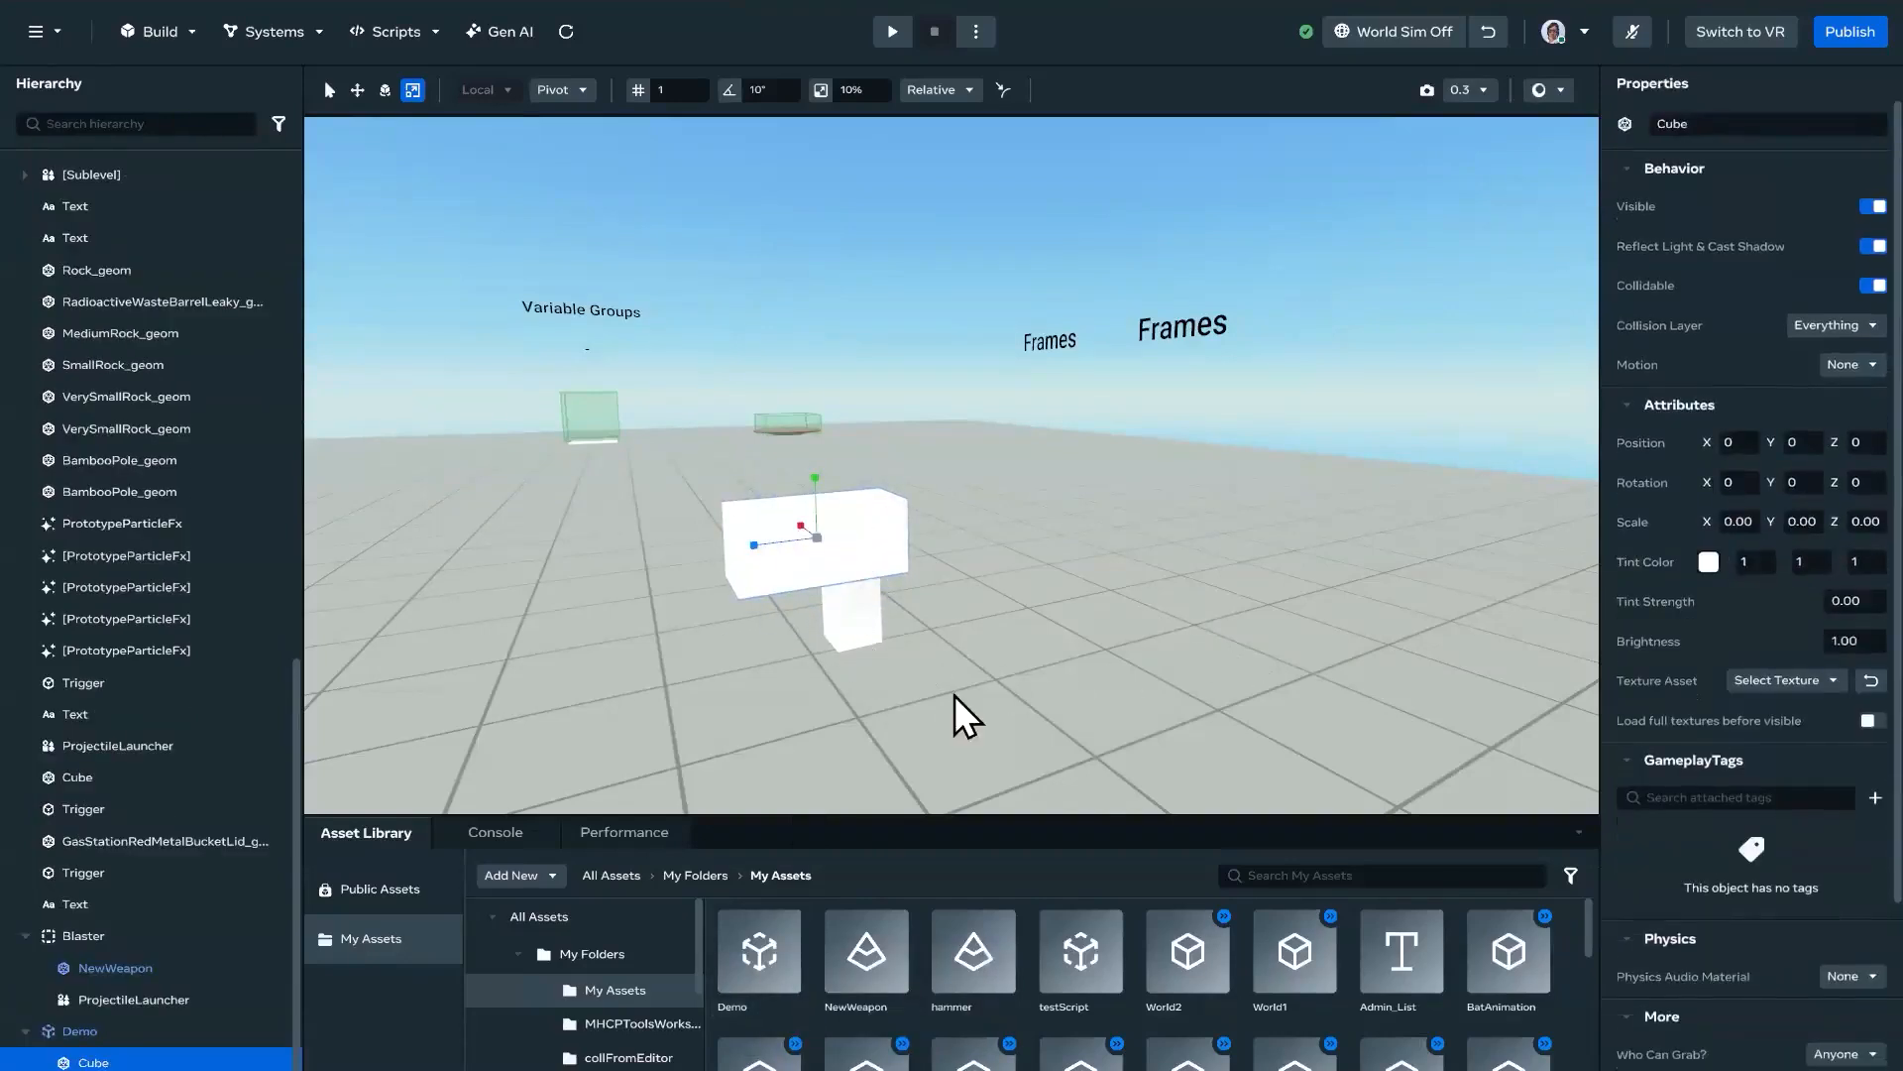
{"action": "left_click", "coordinate": [936, 659]}
{"action": "left_click", "coordinate": [823, 562]}
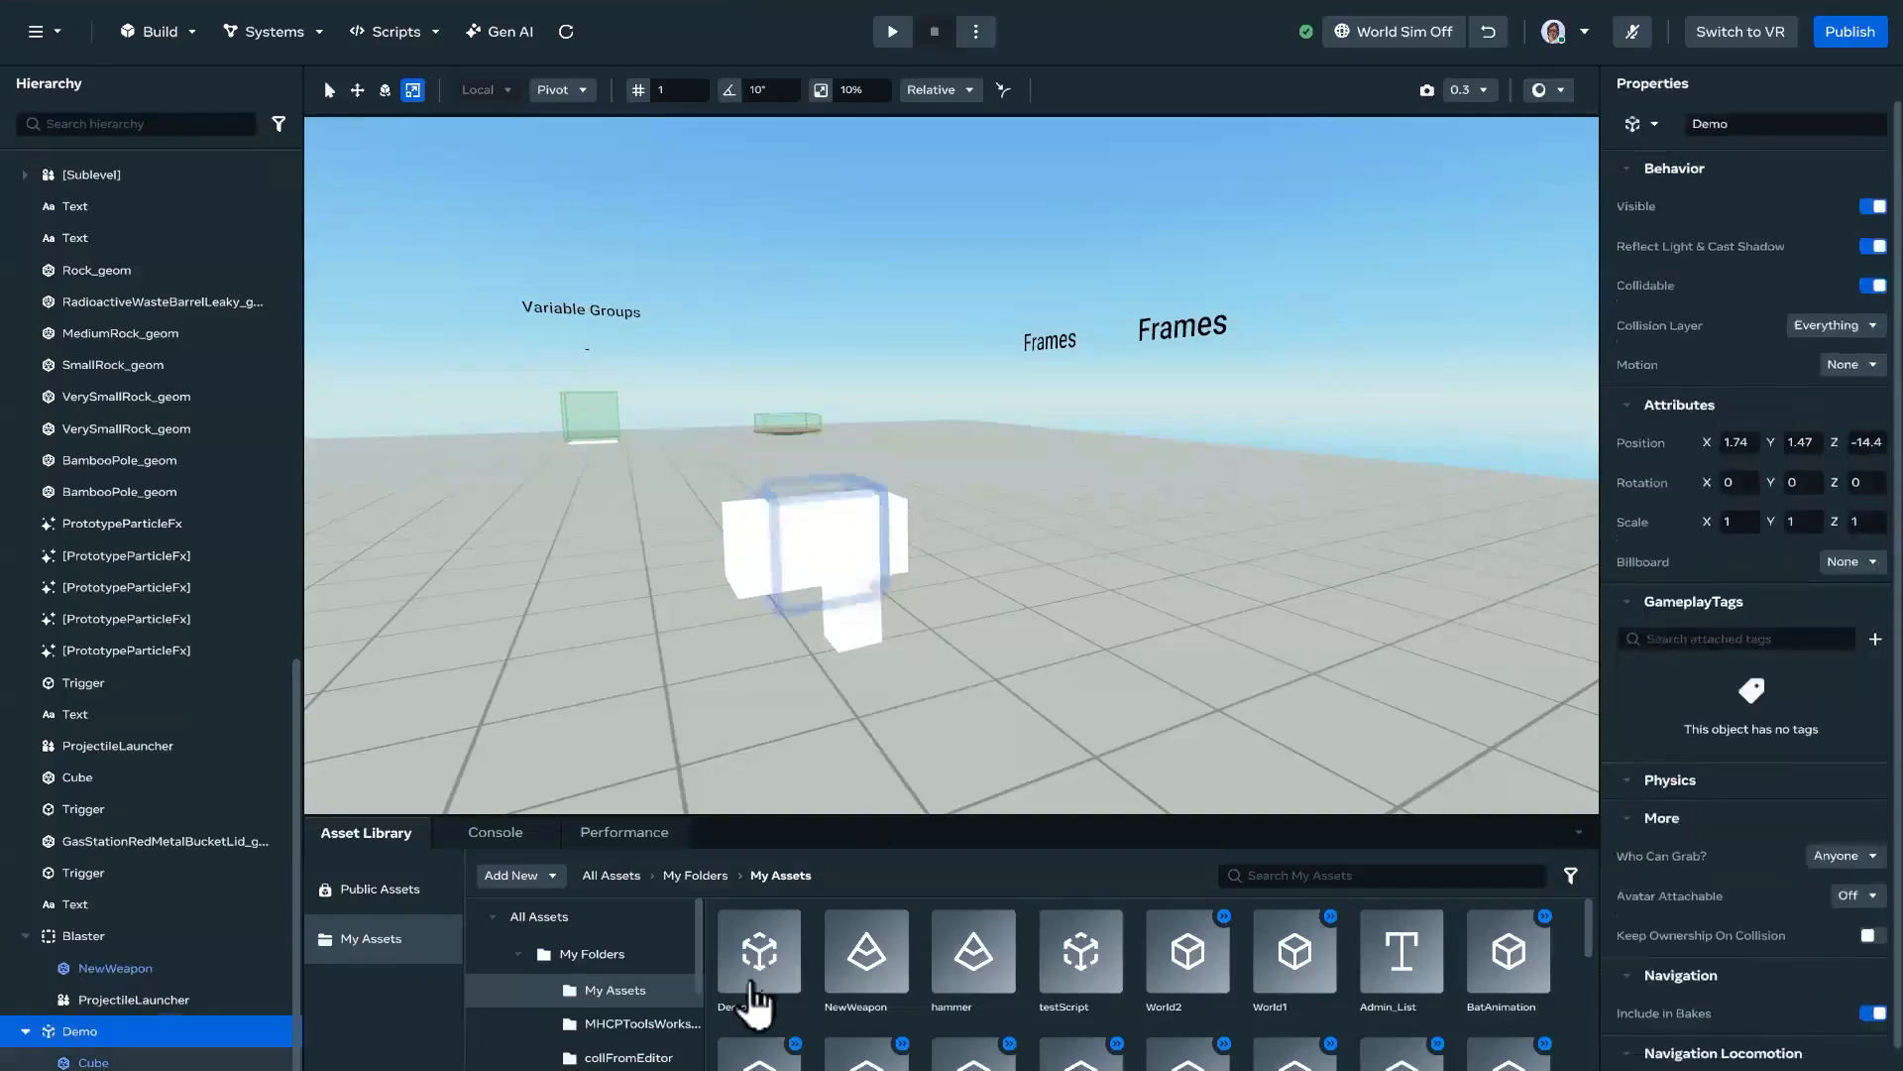
{"action": "left_click", "coordinate": [756, 996]}
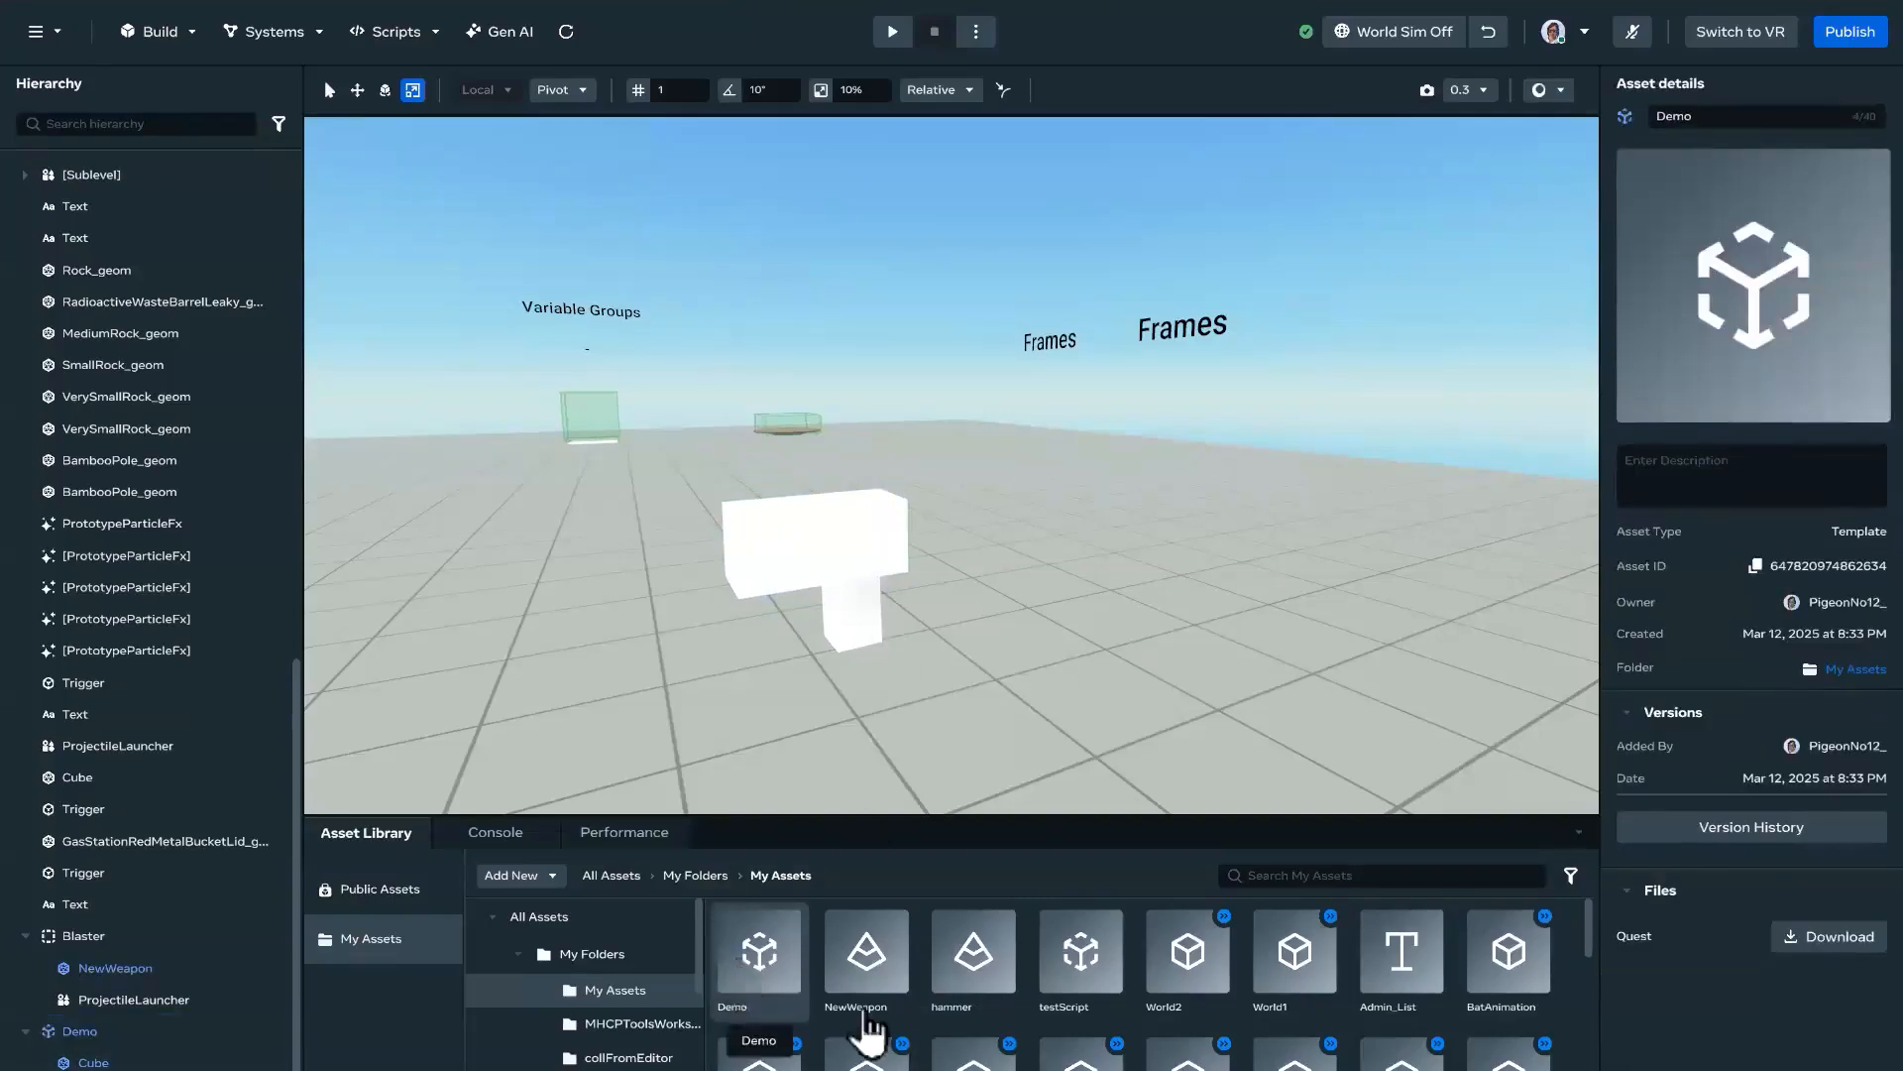
Step: Open the Demo asset's template definition for editing and set the barrel cube's tint color to purple 8227BC
{"action": "right_click", "coordinate": [741, 957]}
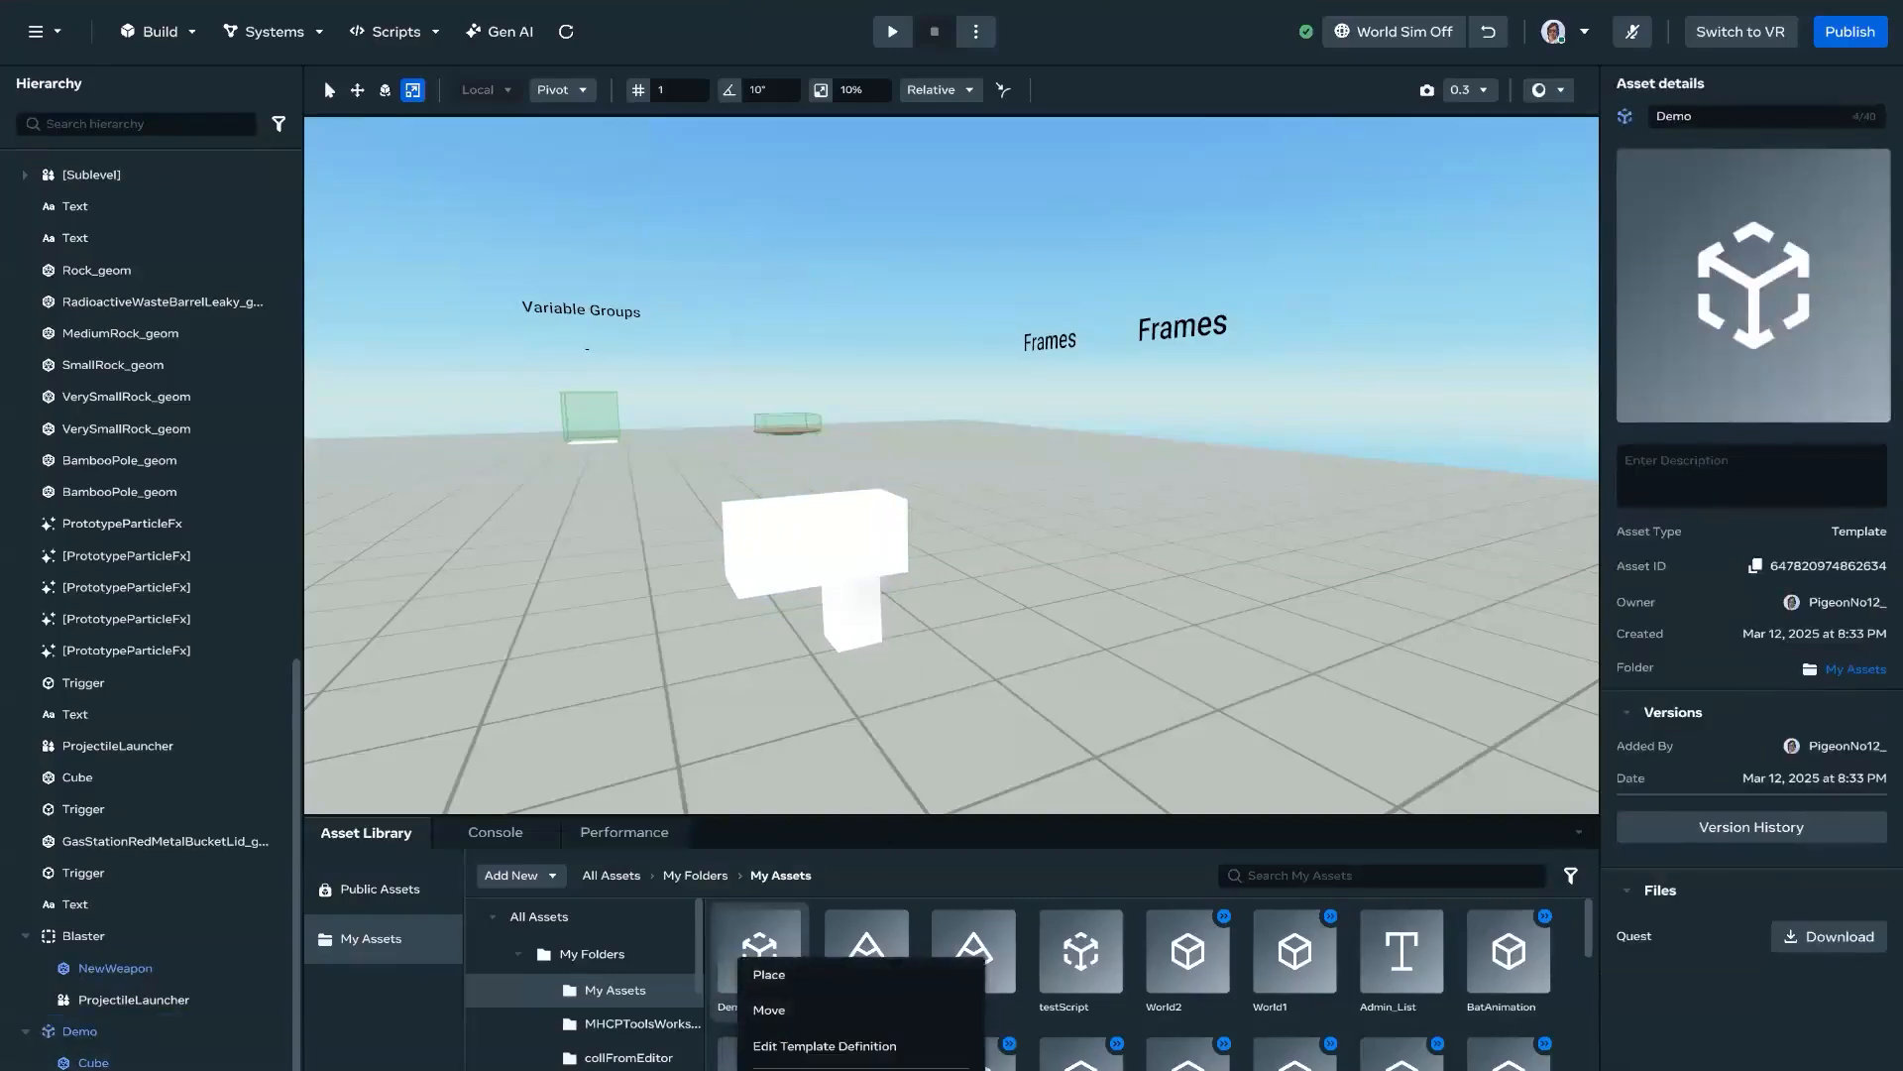
{"action": "left_click", "coordinate": [892, 1051]}
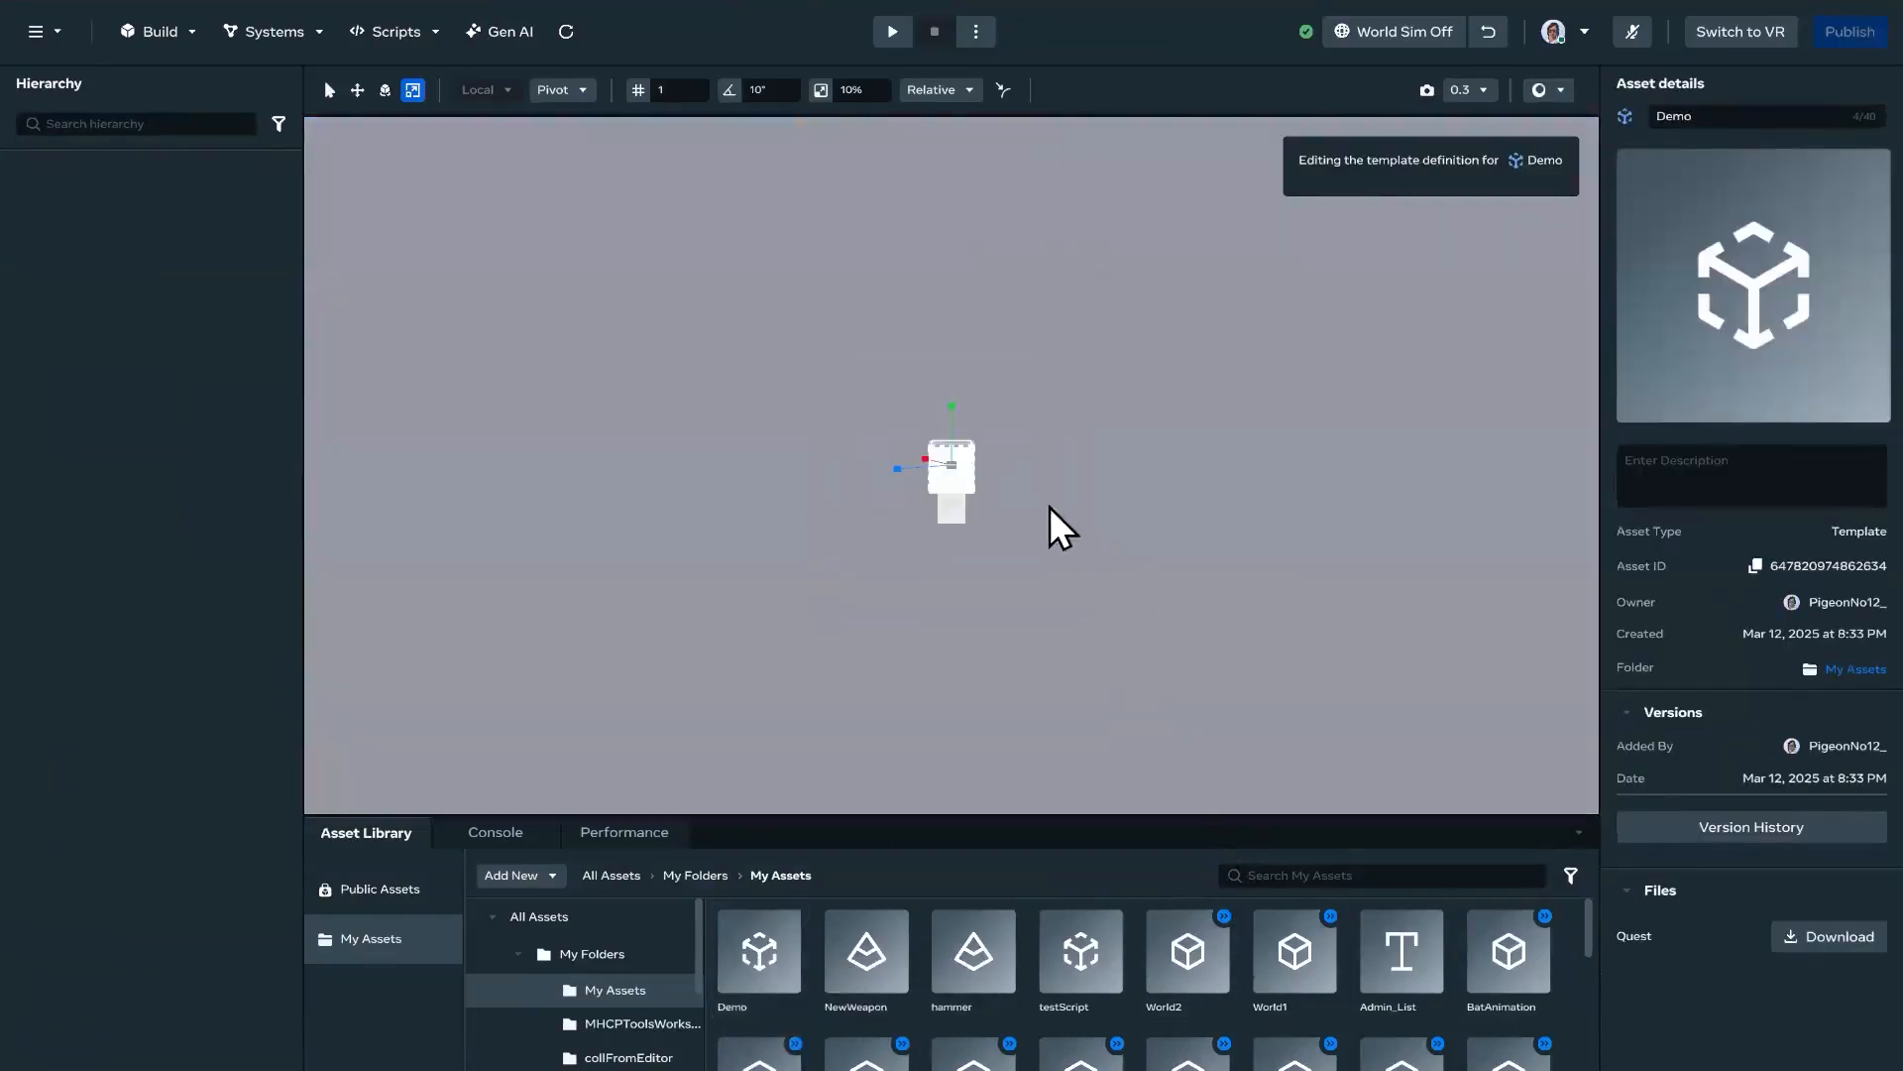
{"action": "key", "text": "d"}
{"action": "right_click_drag", "start_coordinate": [1025, 508], "coordinate": [810, 537]}
{"action": "key", "text": "w"}
{"action": "left_click", "coordinate": [811, 538]}
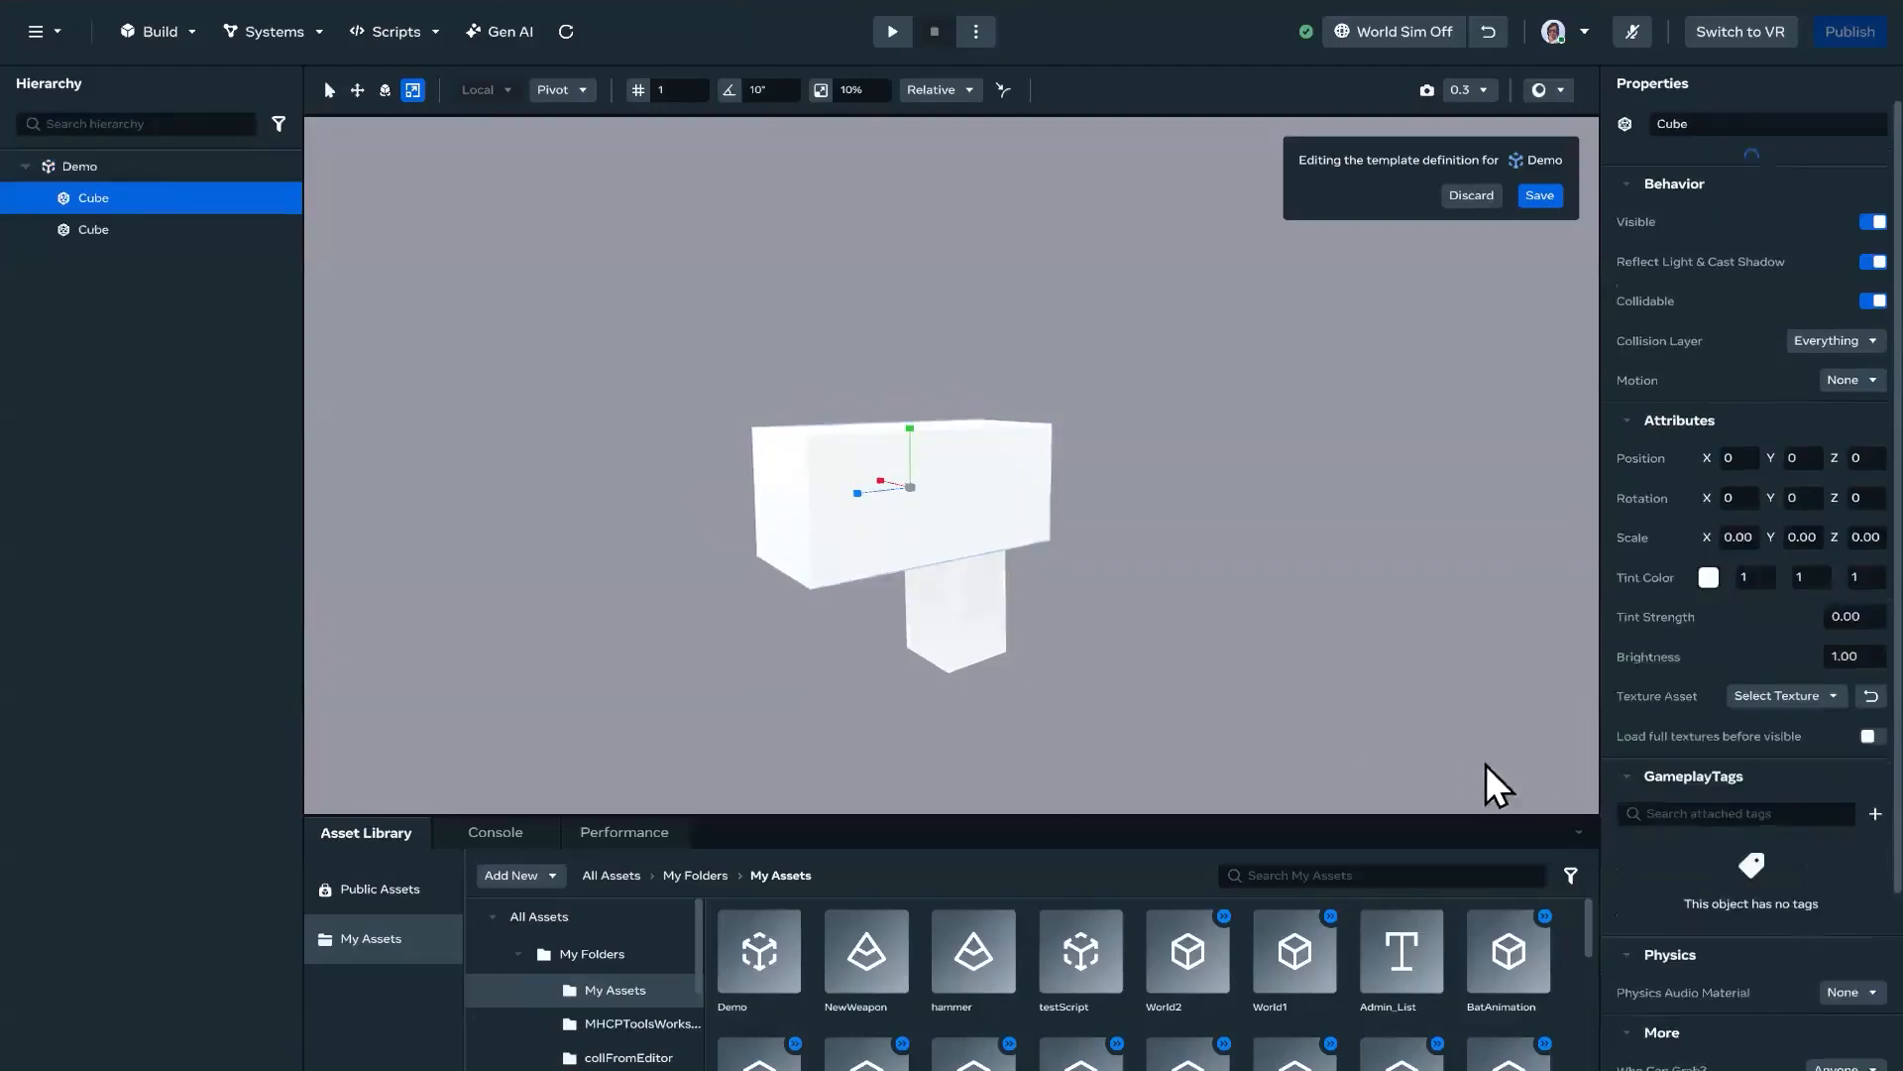
{"action": "left_click", "coordinate": [1709, 563]}
{"action": "left_click_drag", "start_coordinate": [1708, 756], "coordinate": [1767, 844]}
{"action": "left_click", "coordinate": [1760, 779]}
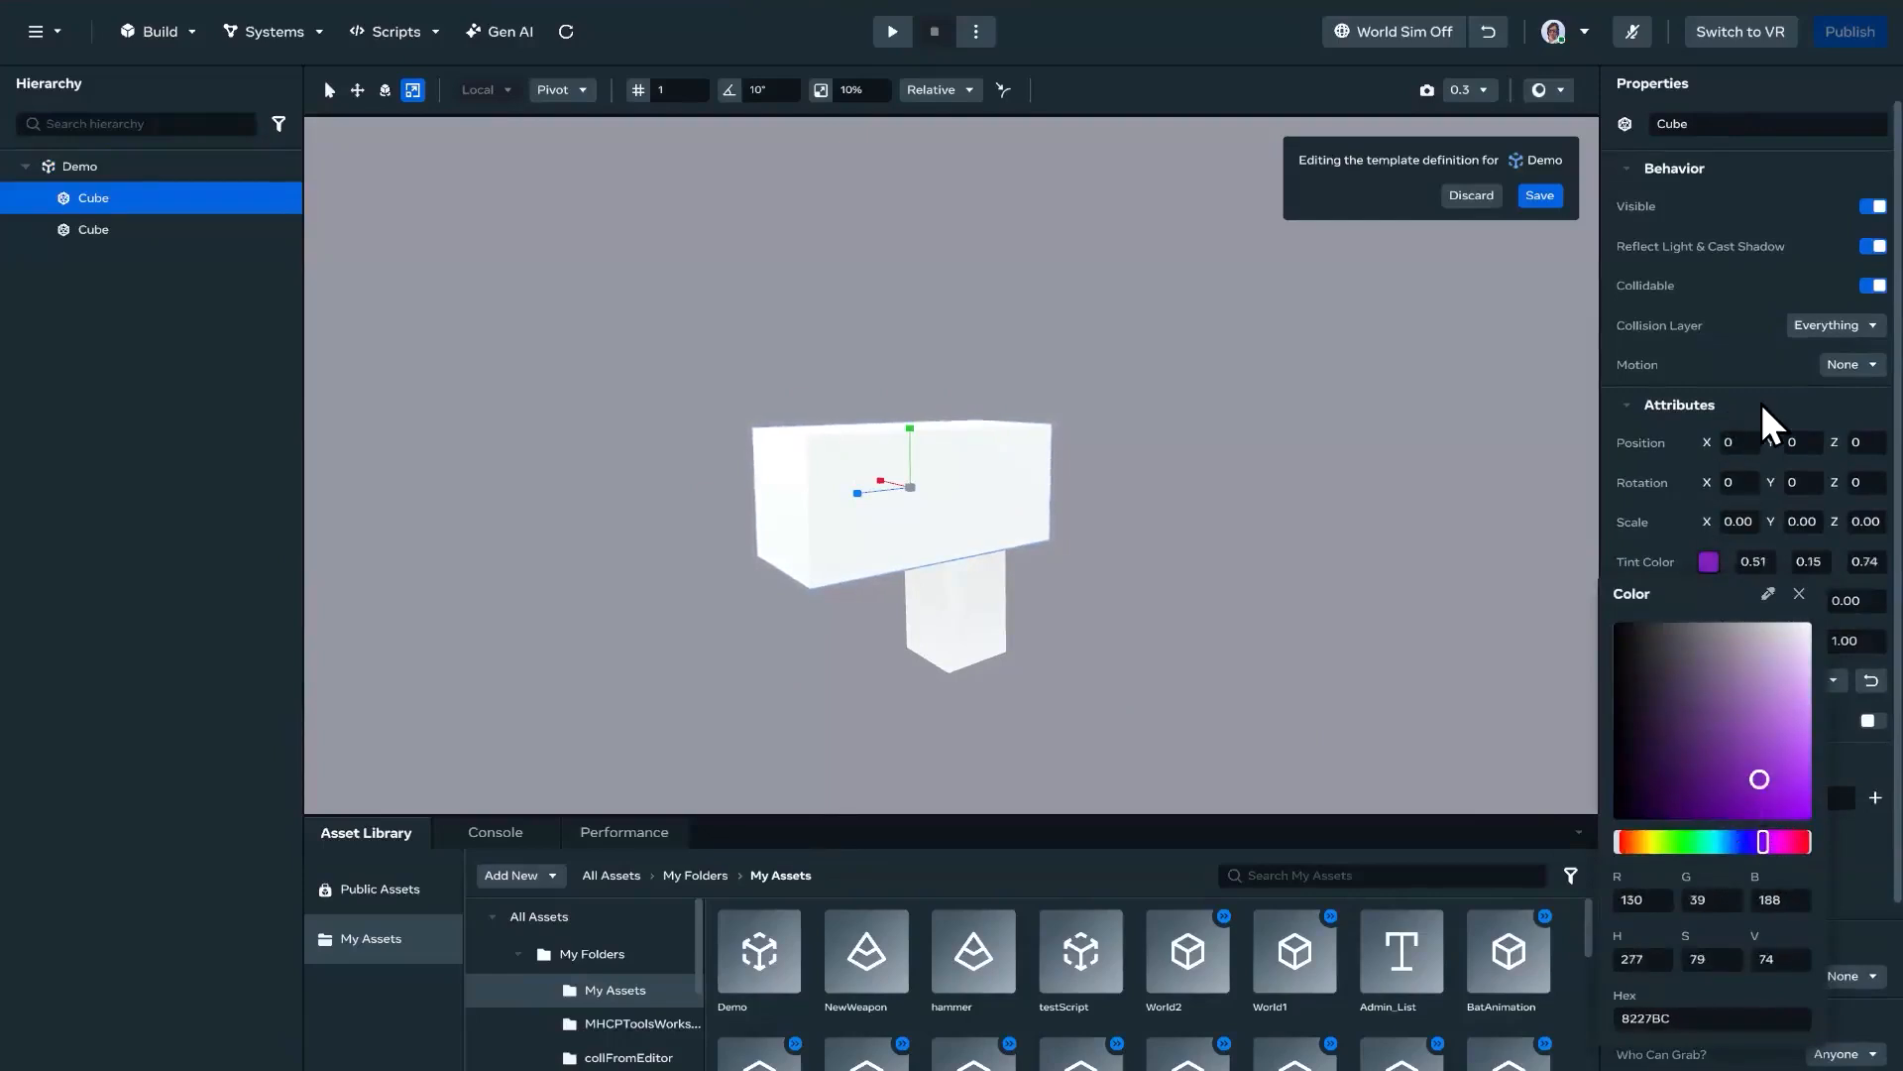
{"action": "left_click", "coordinate": [1146, 544]}
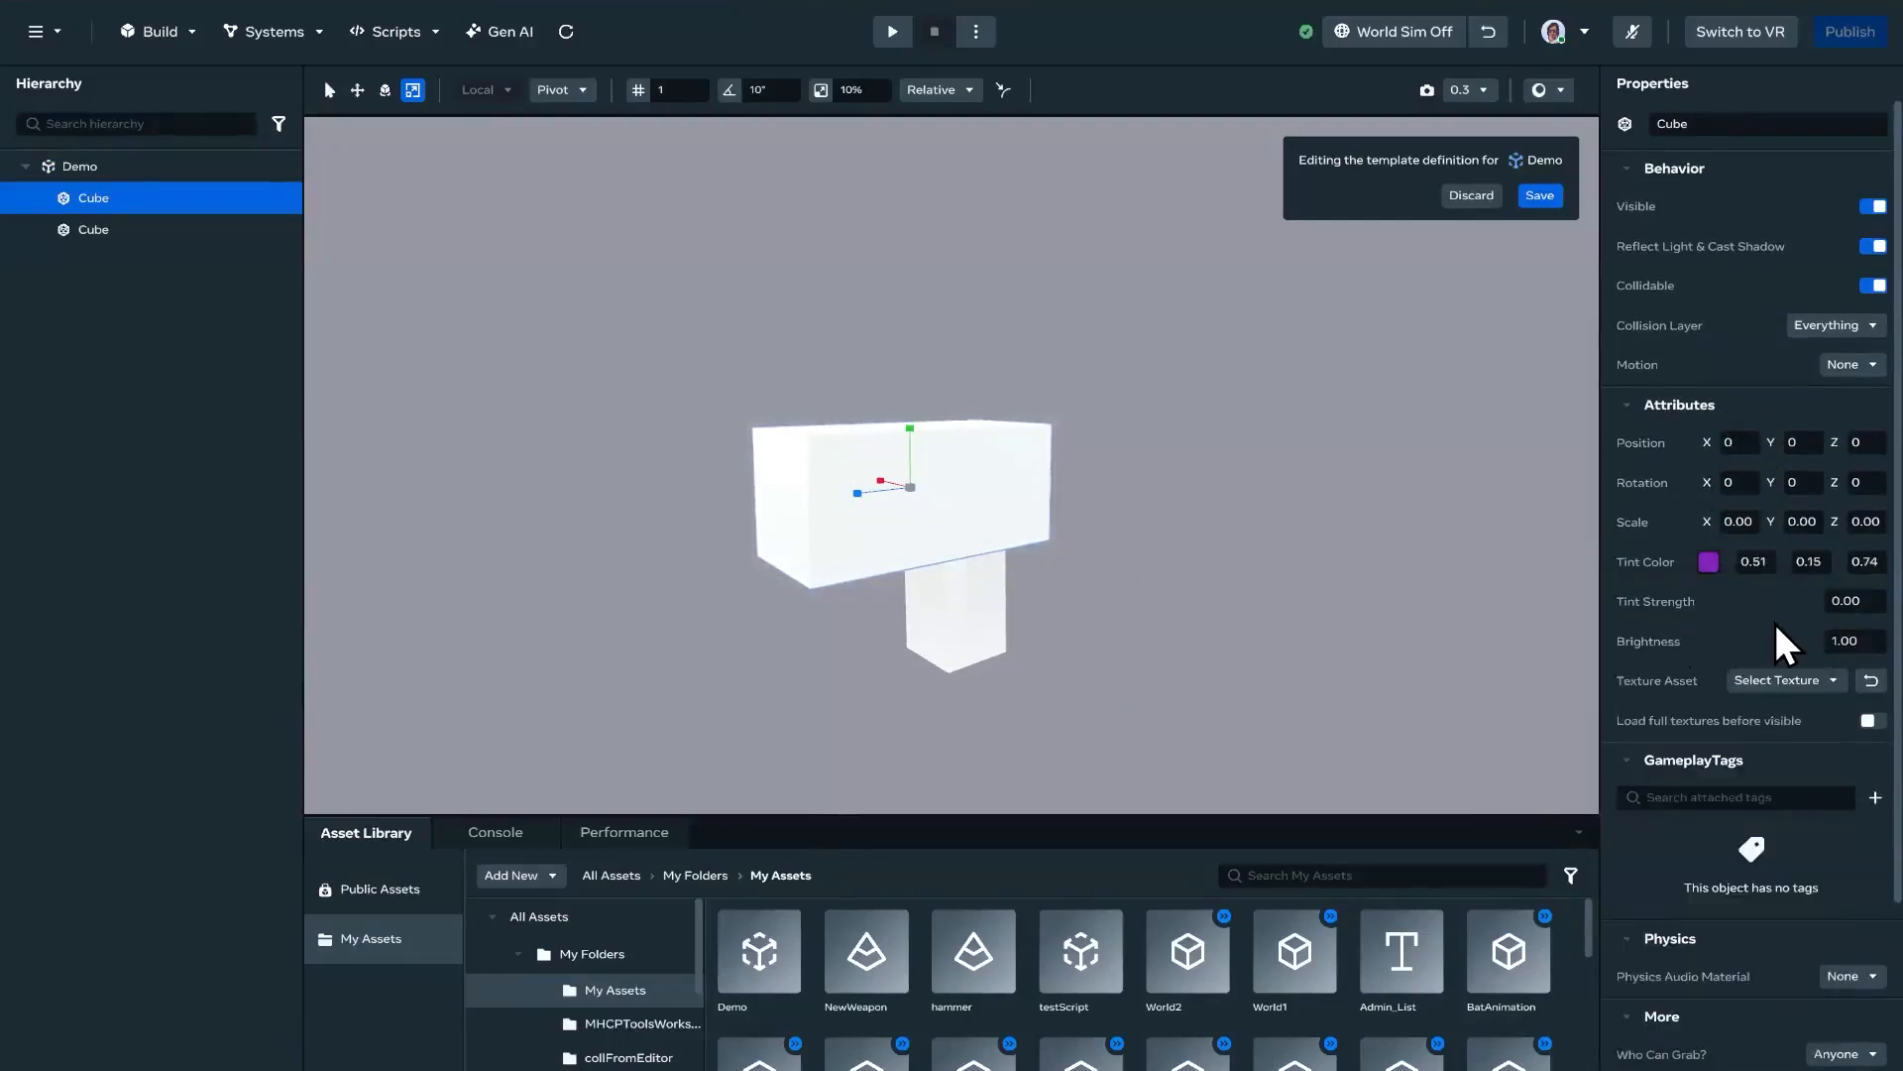
Step: Apply the btn_Shoot texture asset to the barrel cube in the Demo template
{"action": "left_click", "coordinate": [1812, 680]}
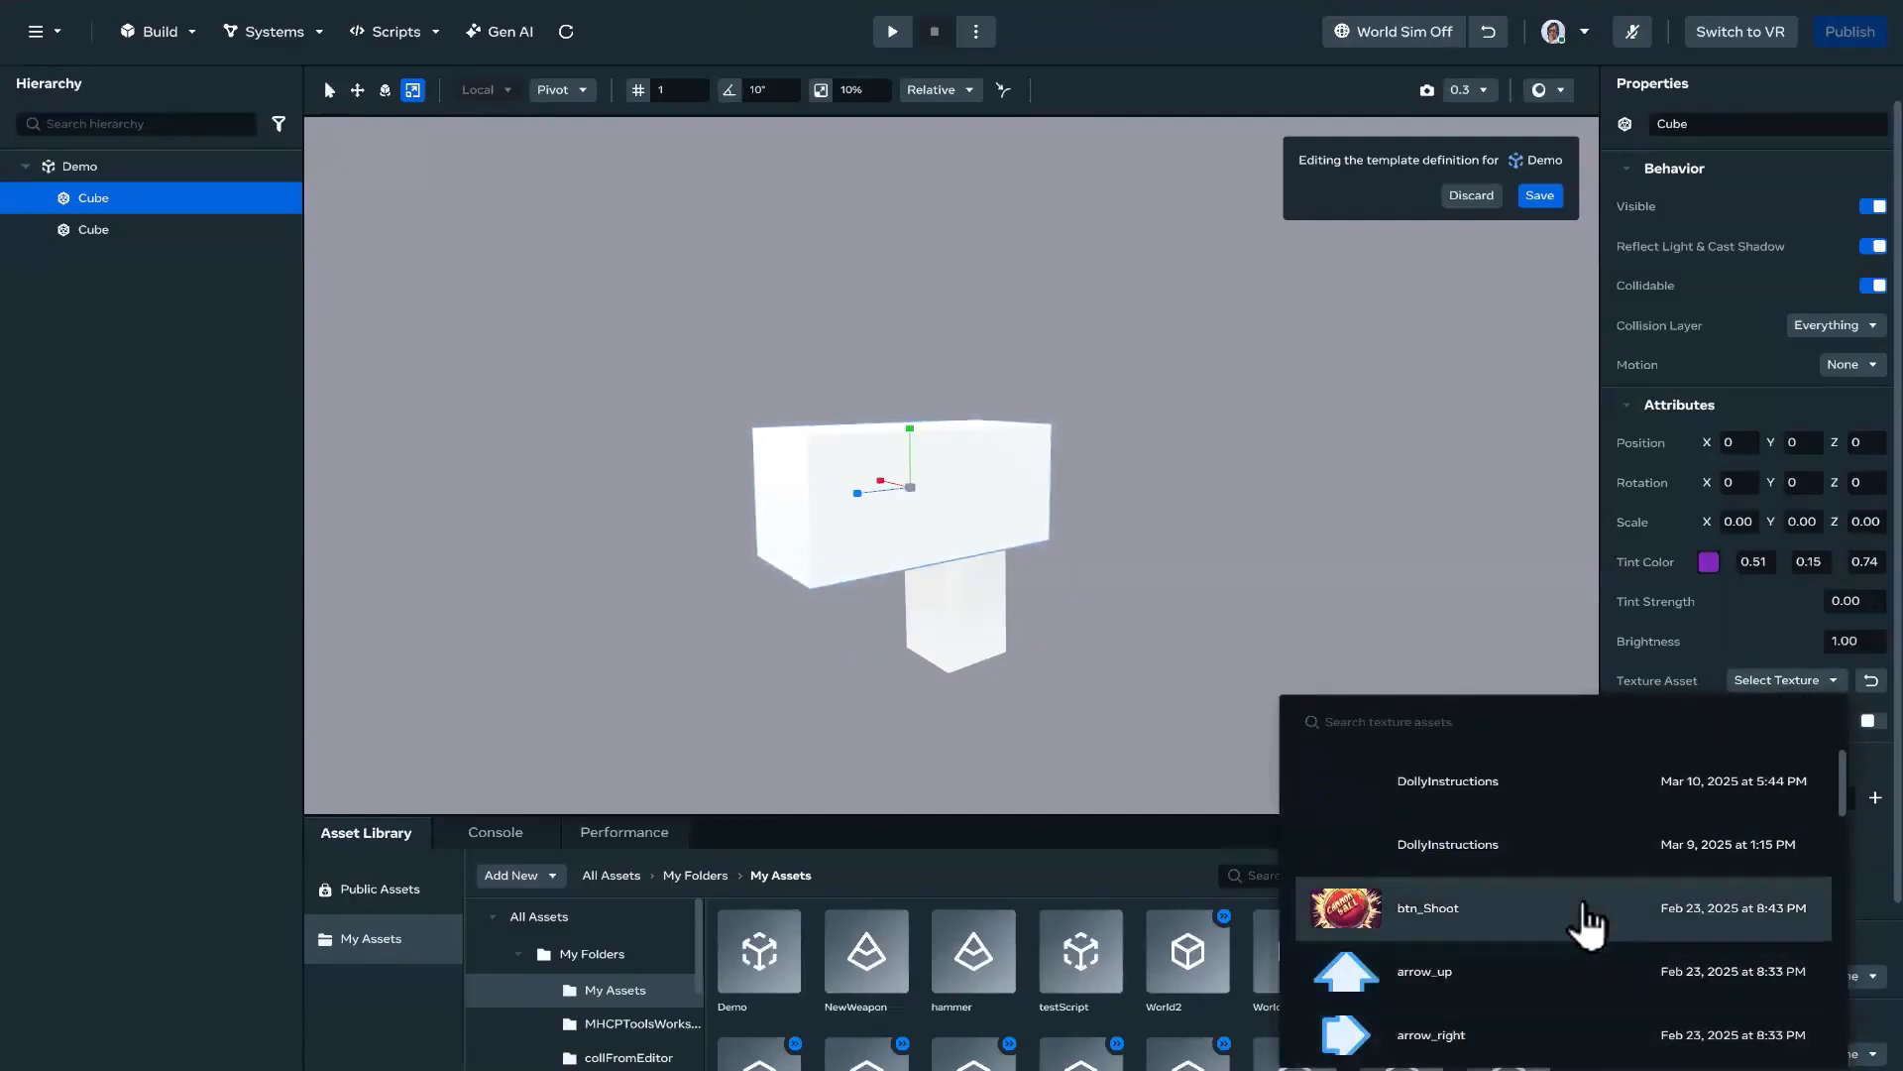
{"action": "scroll", "coordinate": [1584, 927], "scroll_direction": "down", "scroll_amount": 5}
{"action": "scroll", "coordinate": [1571, 951], "scroll_direction": "up", "scroll_amount": 5}
{"action": "left_click", "coordinate": [1430, 920]}
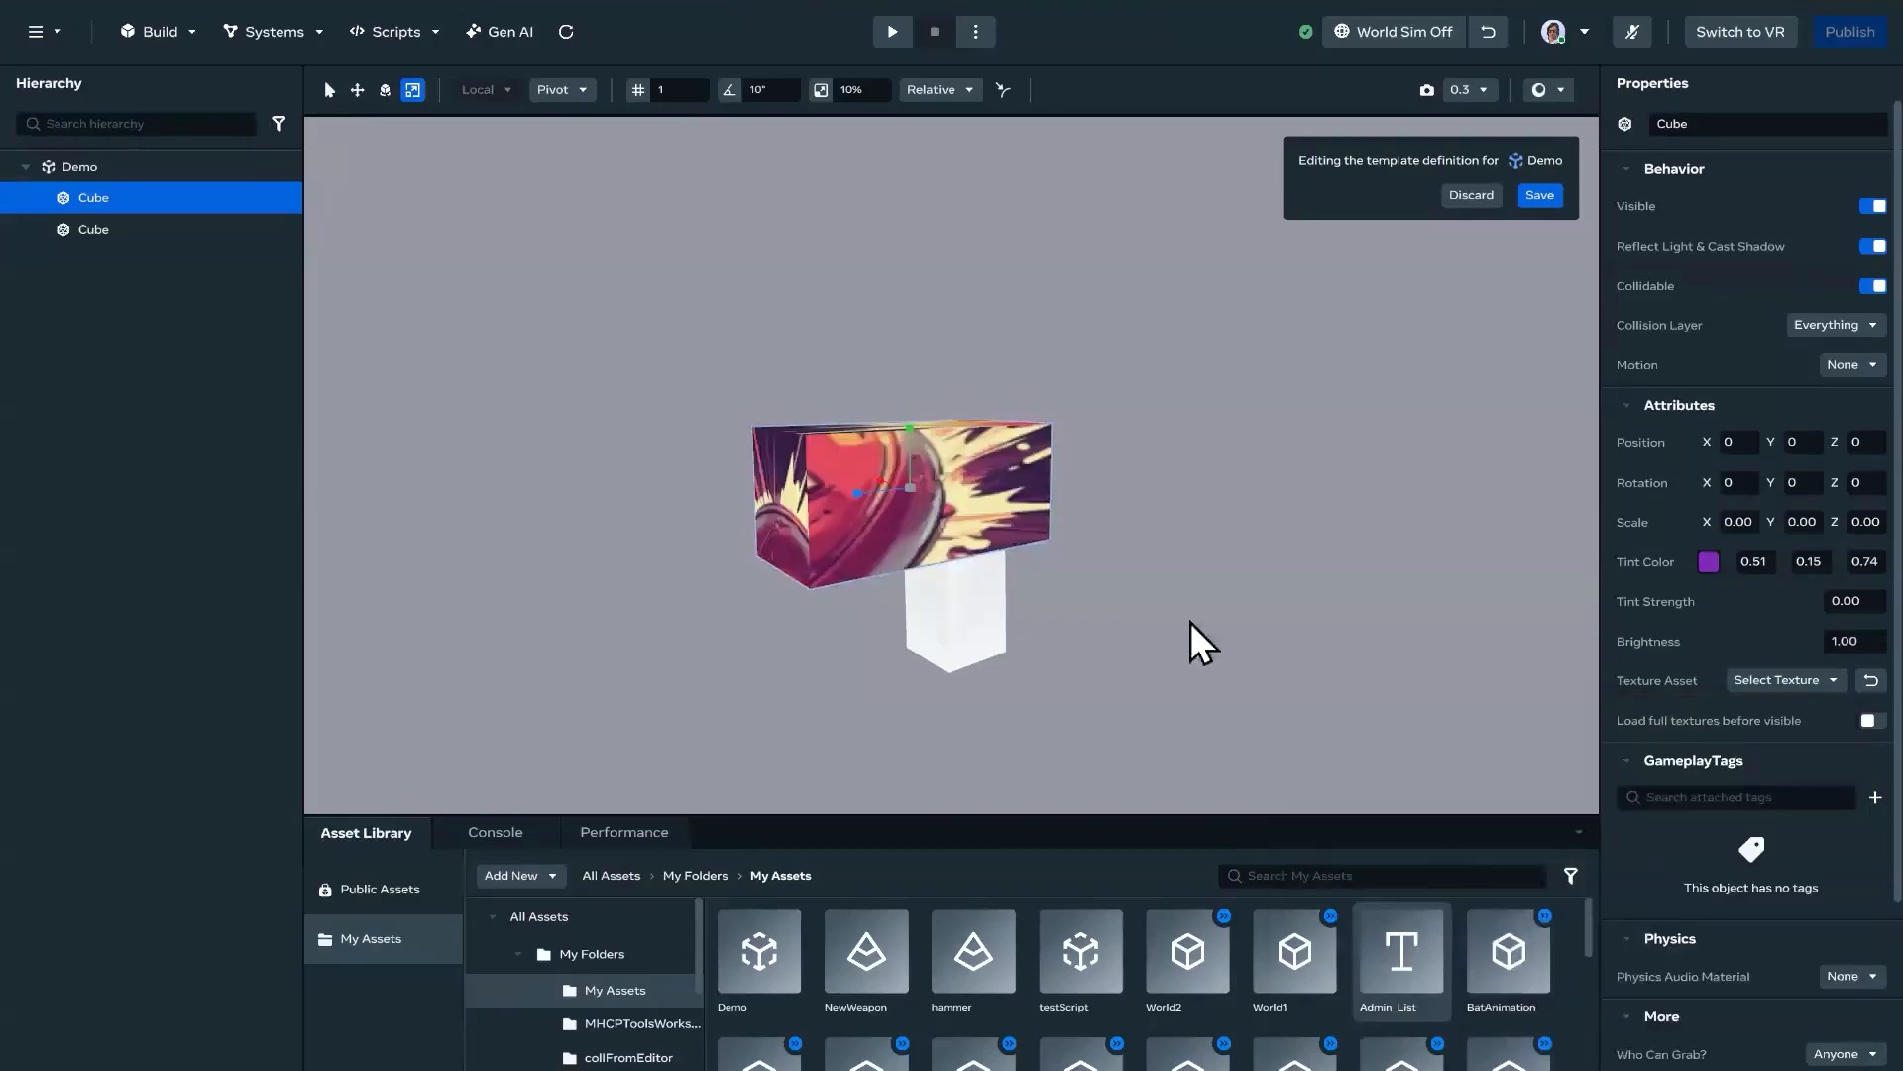
{"action": "right_click_drag", "start_coordinate": [1051, 496], "coordinate": [1094, 495]}
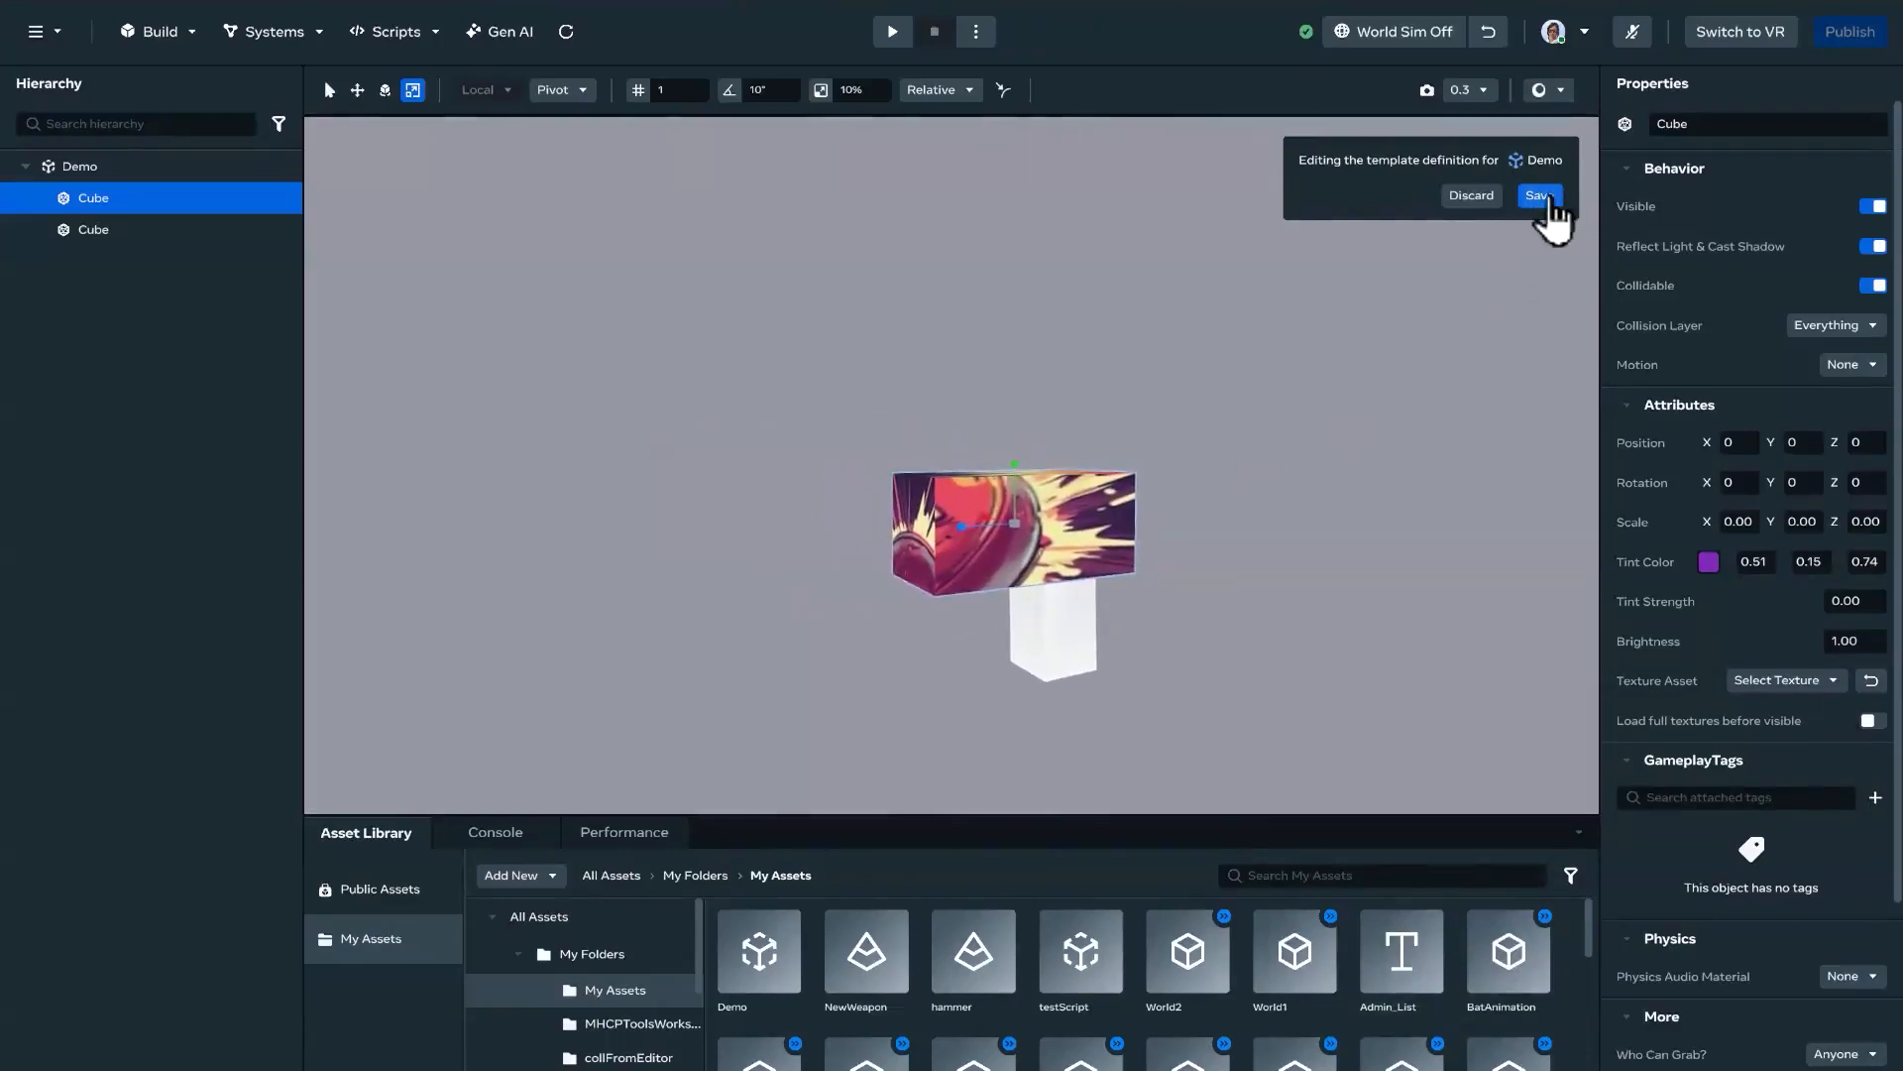
Step: Save and publish the edited Demo template with the change description "Changing textures"
{"action": "left_click", "coordinate": [1539, 196]}
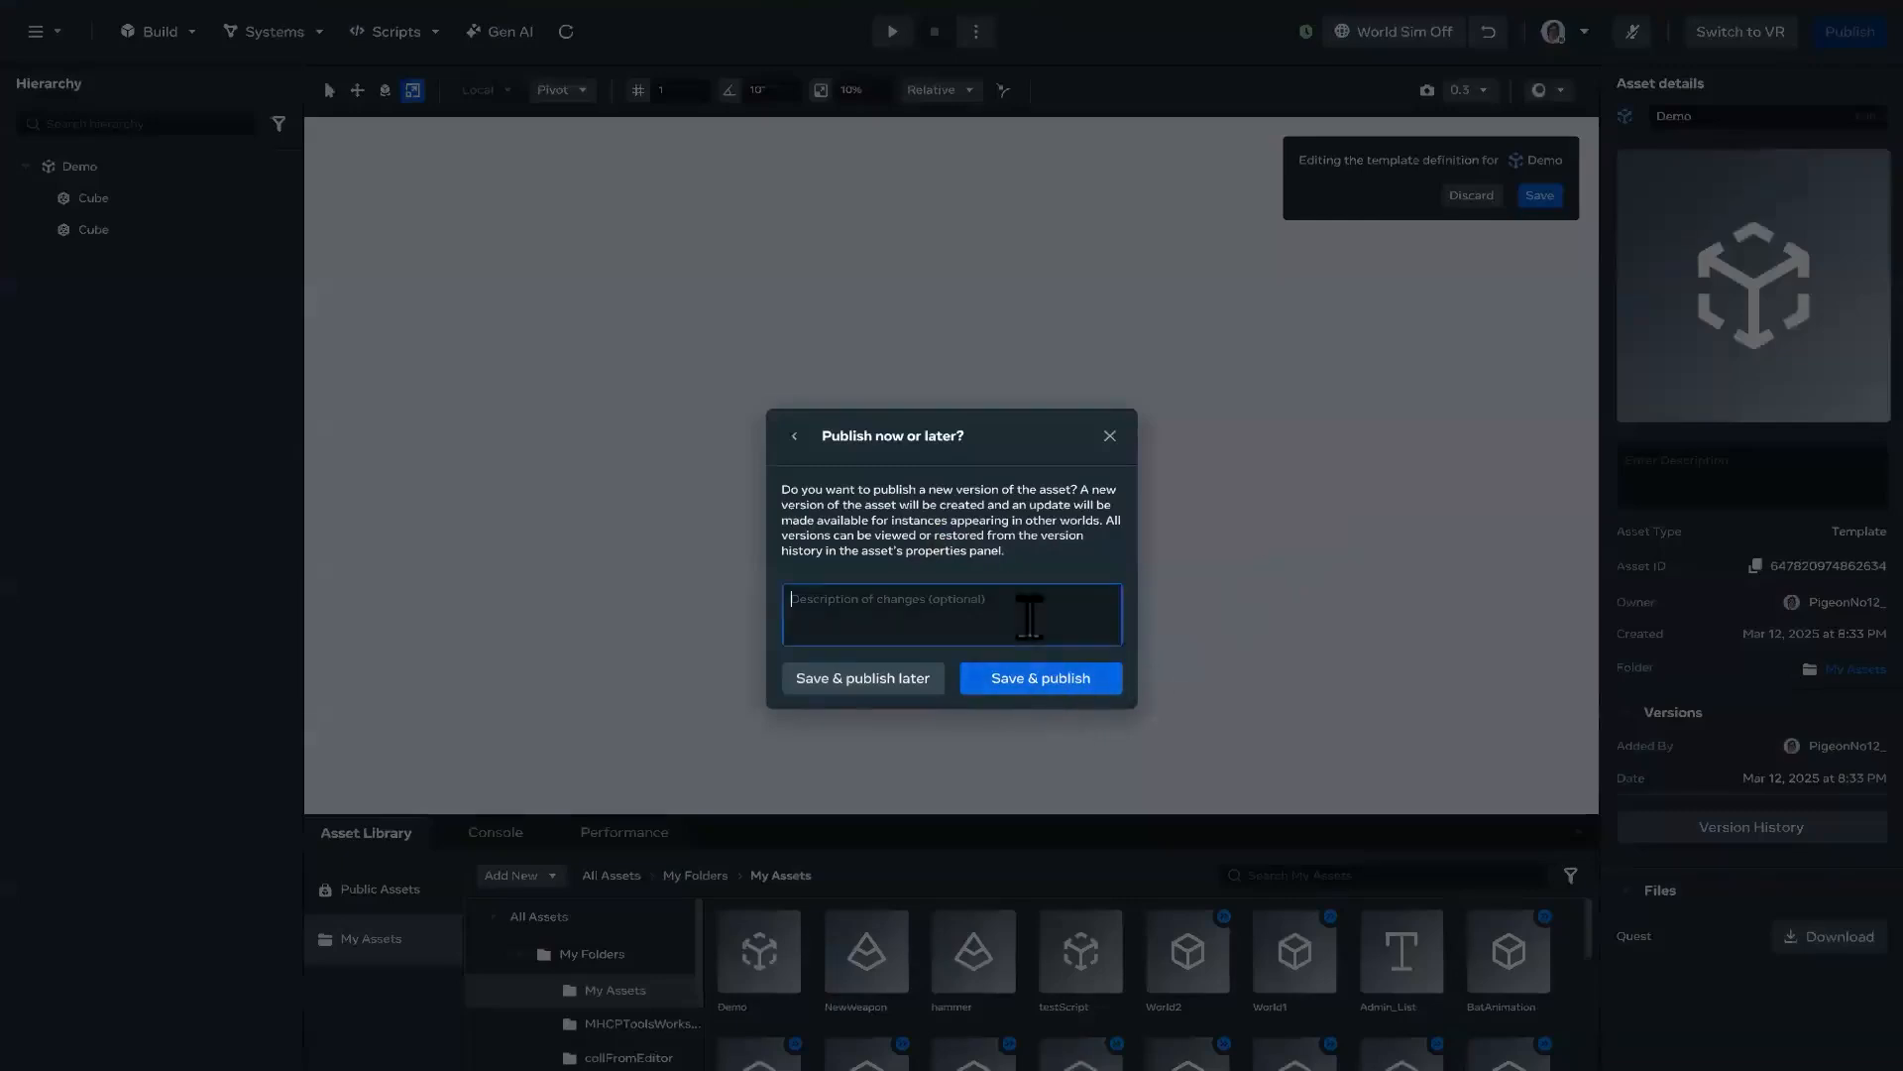
{"action": "type", "text": "changing textures"}
{"action": "left_click", "coordinate": [1048, 679]}
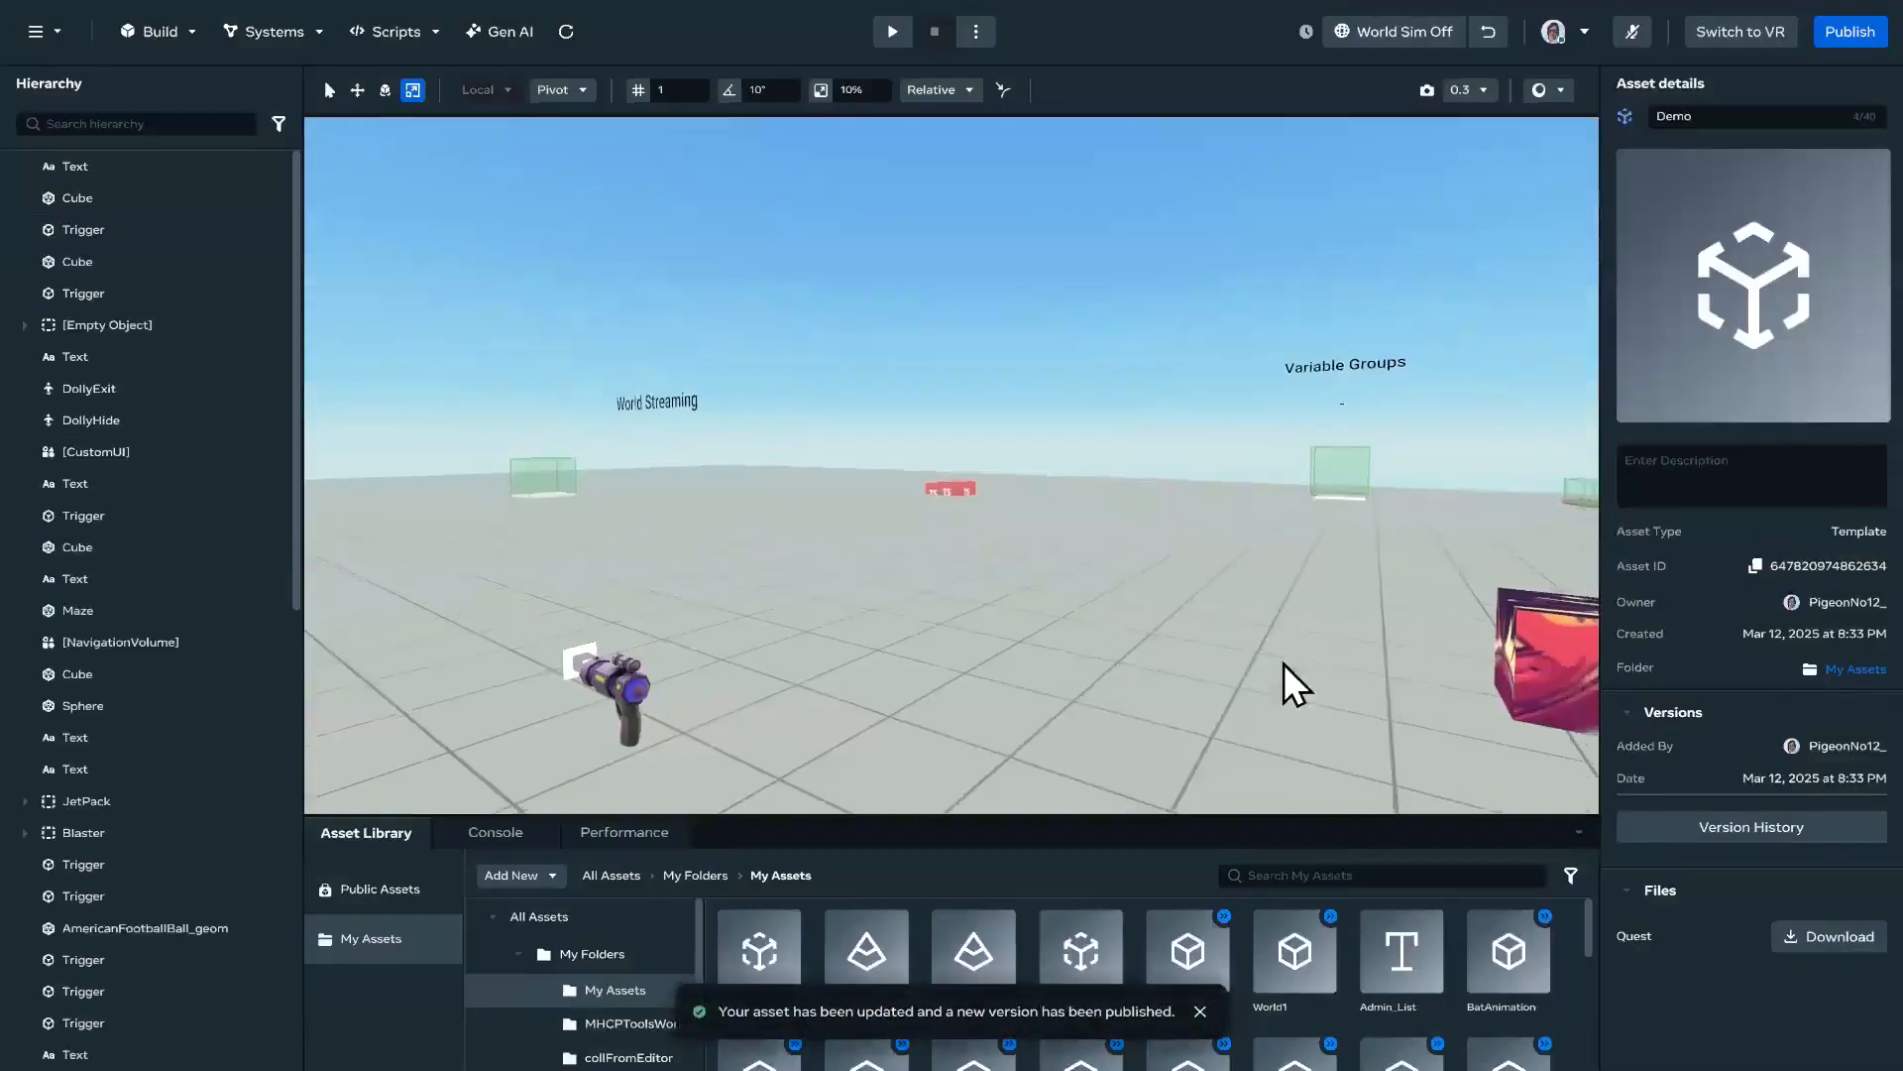
Step: Examine the Demo instance in the world from several angles, alongside the Blaster weapon
{"action": "right_click_drag", "start_coordinate": [1283, 664], "coordinate": [1467, 650]}
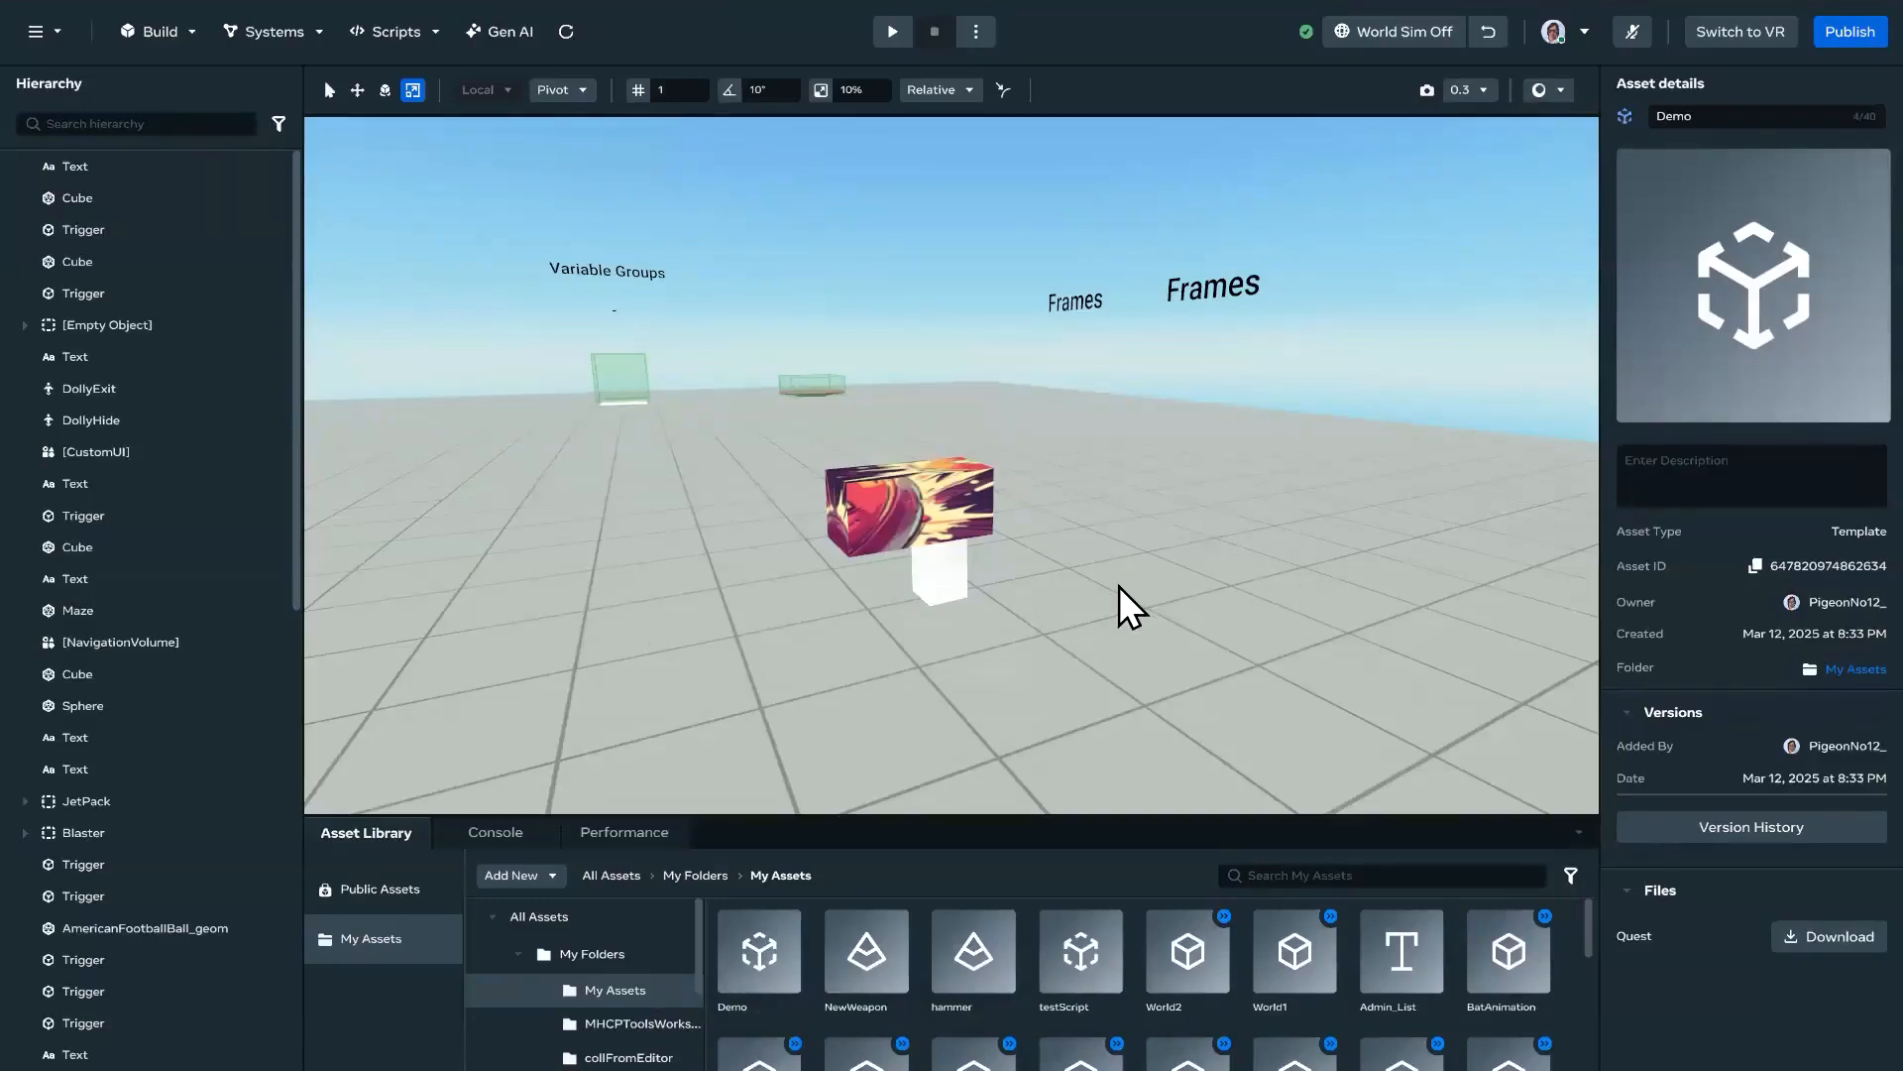
{"action": "right_click_drag", "start_coordinate": [1063, 647], "coordinate": [1247, 710]}
{"action": "key", "text": "s"}
{"action": "key", "text": "w"}
{"action": "key", "text": "d"}
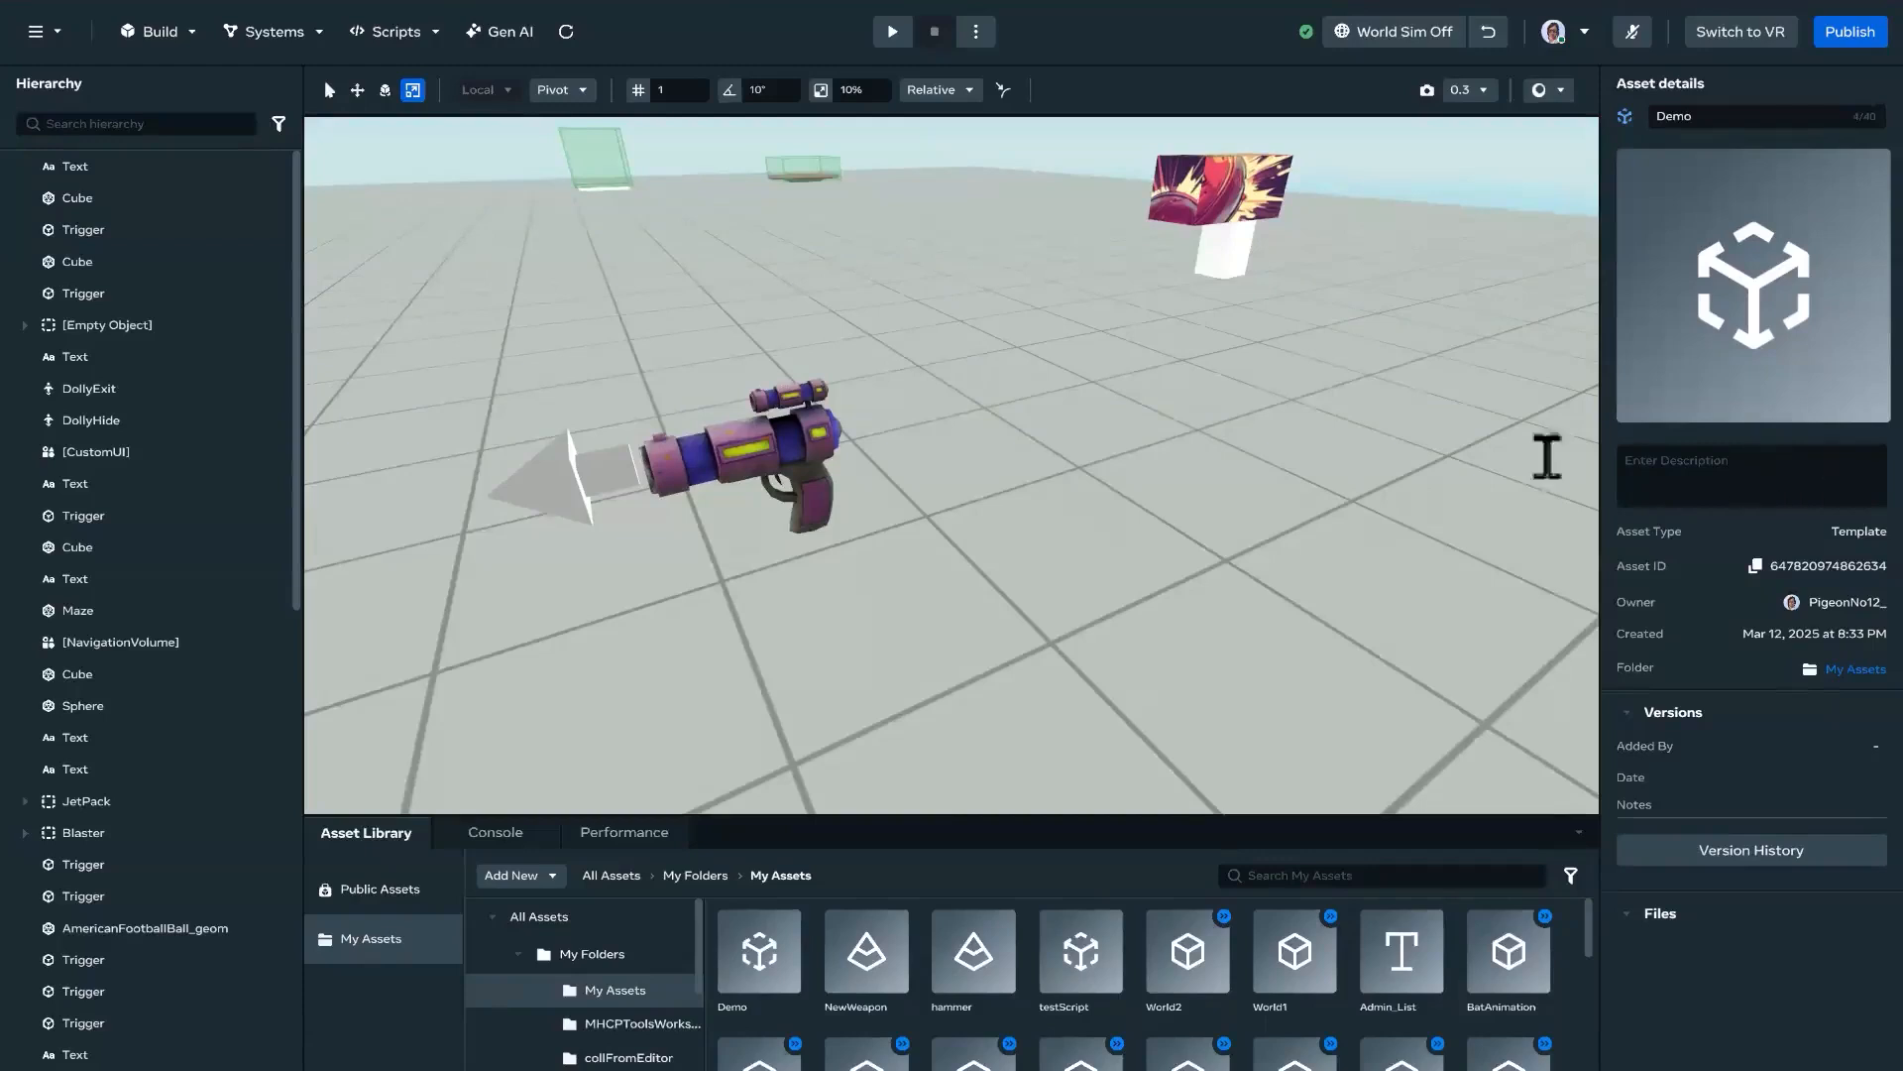
{"action": "key", "text": "w"}
{"action": "right_click_drag", "start_coordinate": [1473, 376], "coordinate": [1448, 307]}
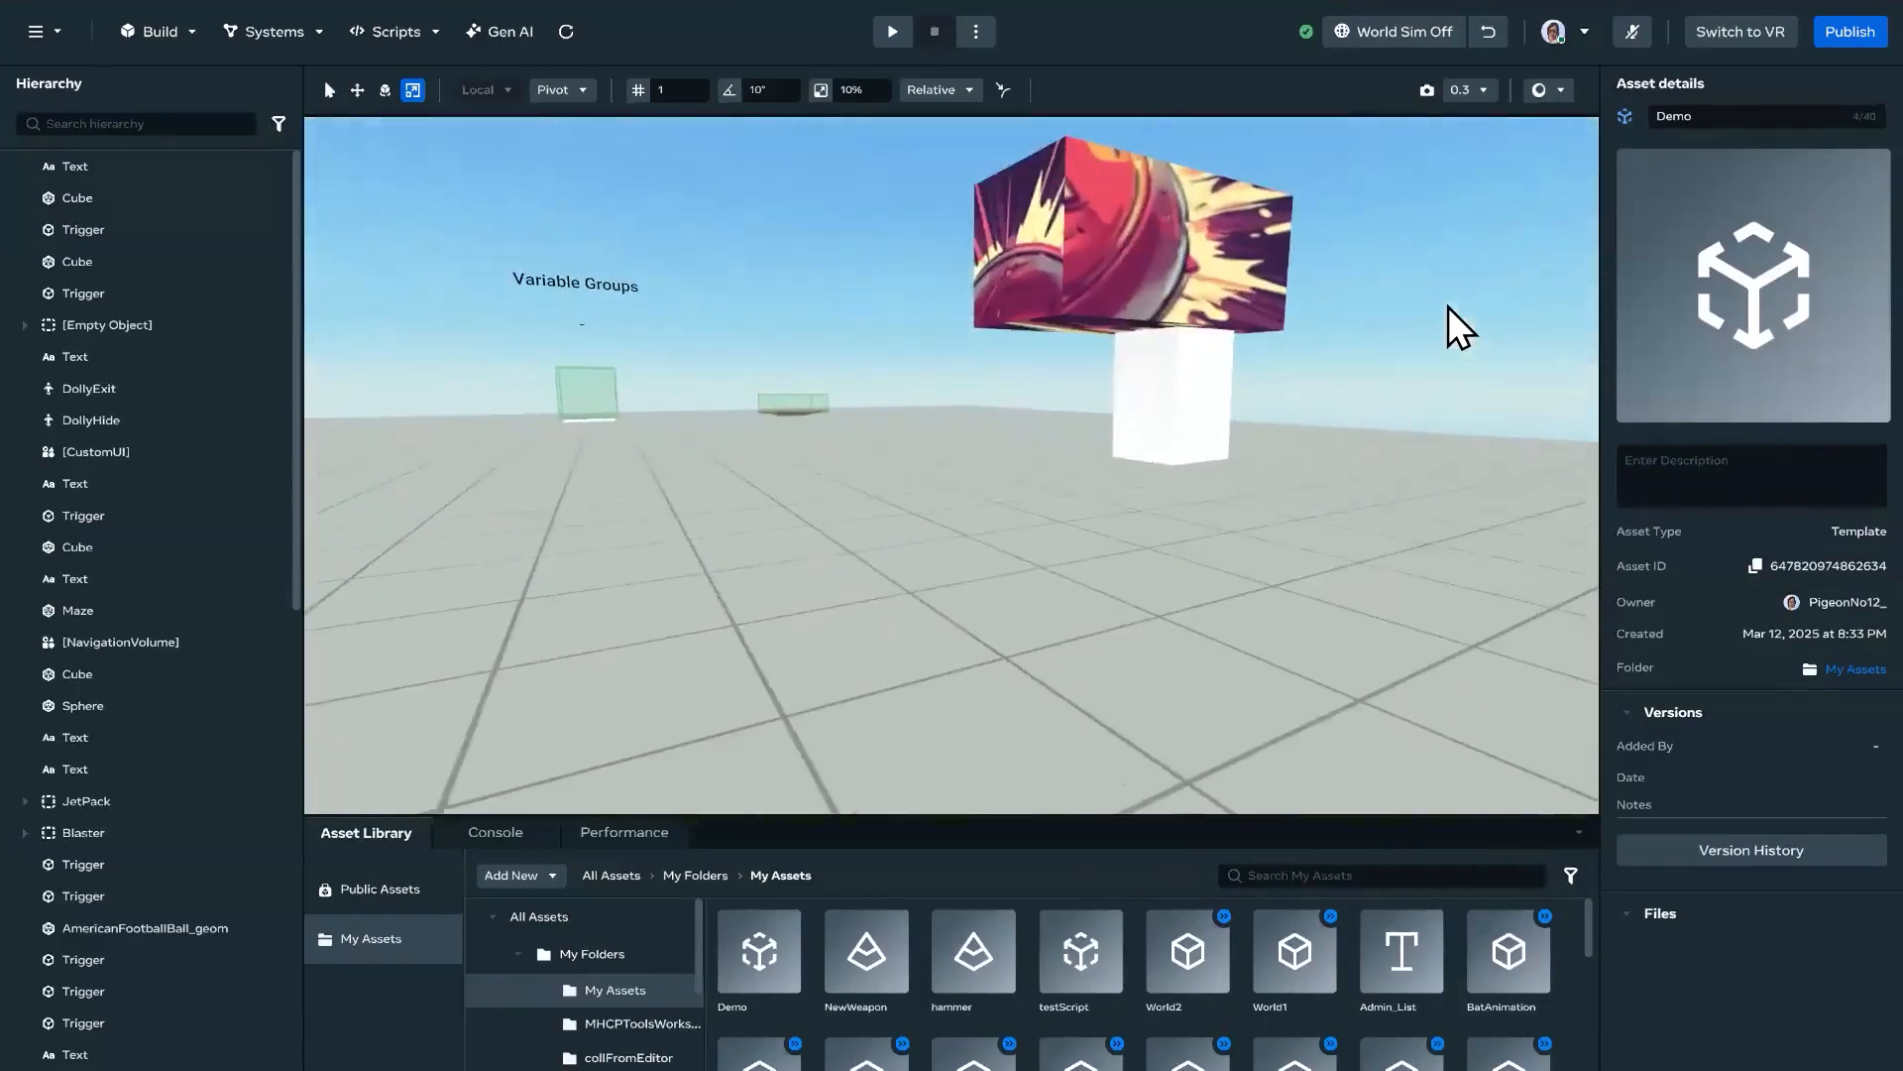
Step: Reopen the Demo template definition and set the grip cube's tint color to blue-violet 4510E5
{"action": "right_click", "coordinate": [769, 976]}
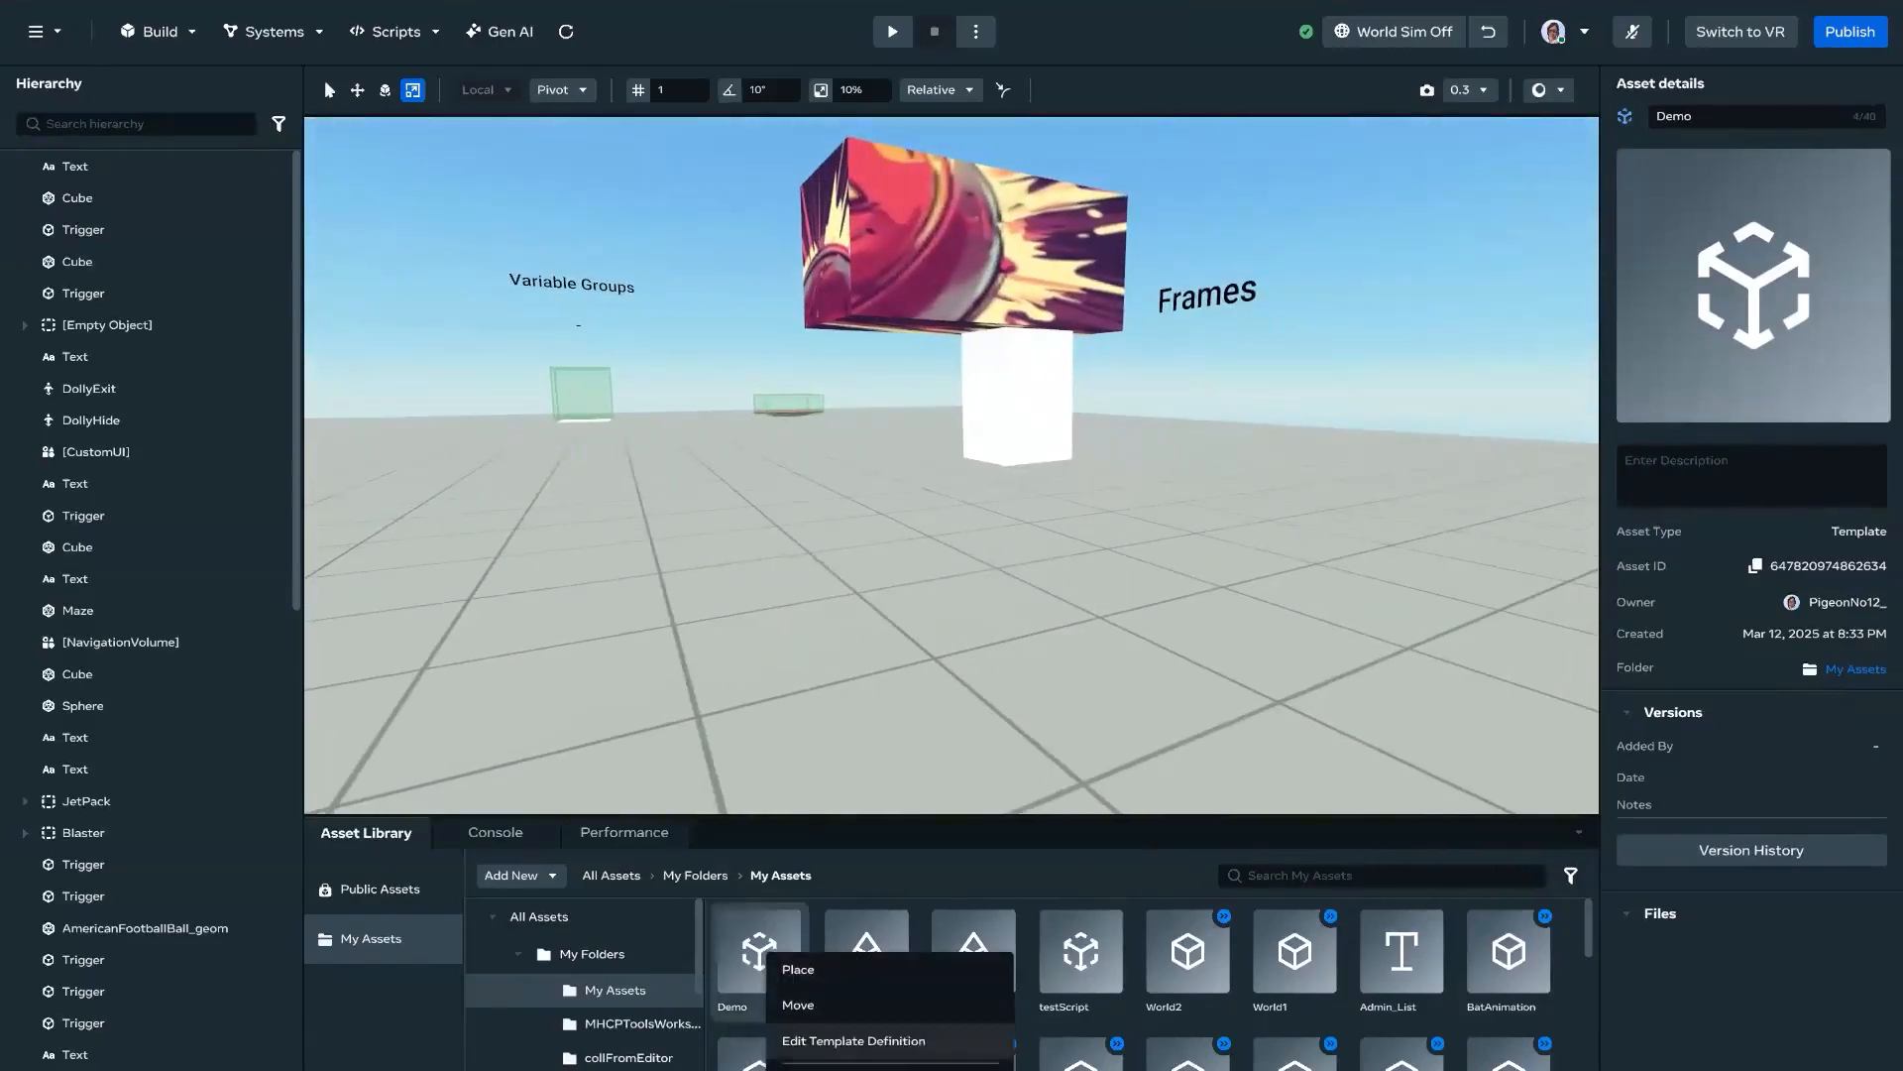
{"action": "left_click", "coordinate": [895, 1039]}
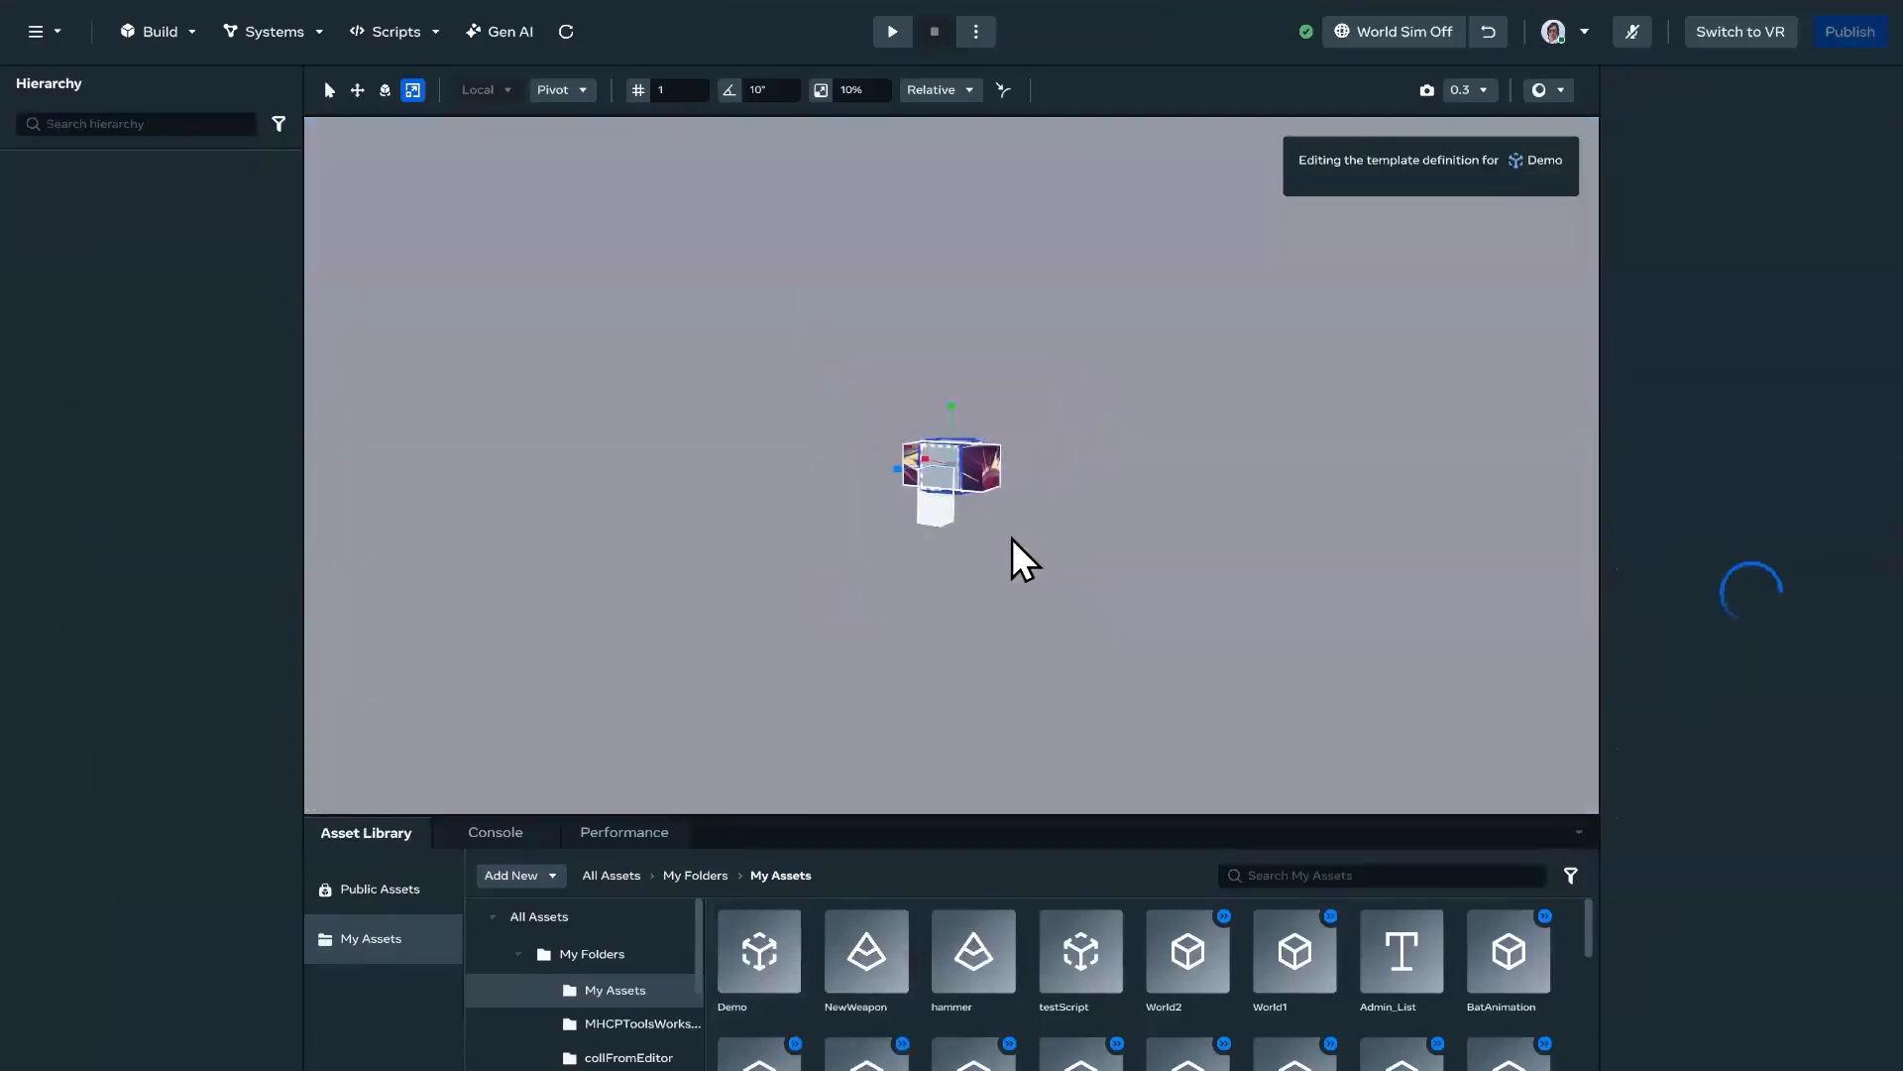
{"action": "left_click", "coordinate": [939, 512]}
{"action": "left_click", "coordinate": [1708, 563]}
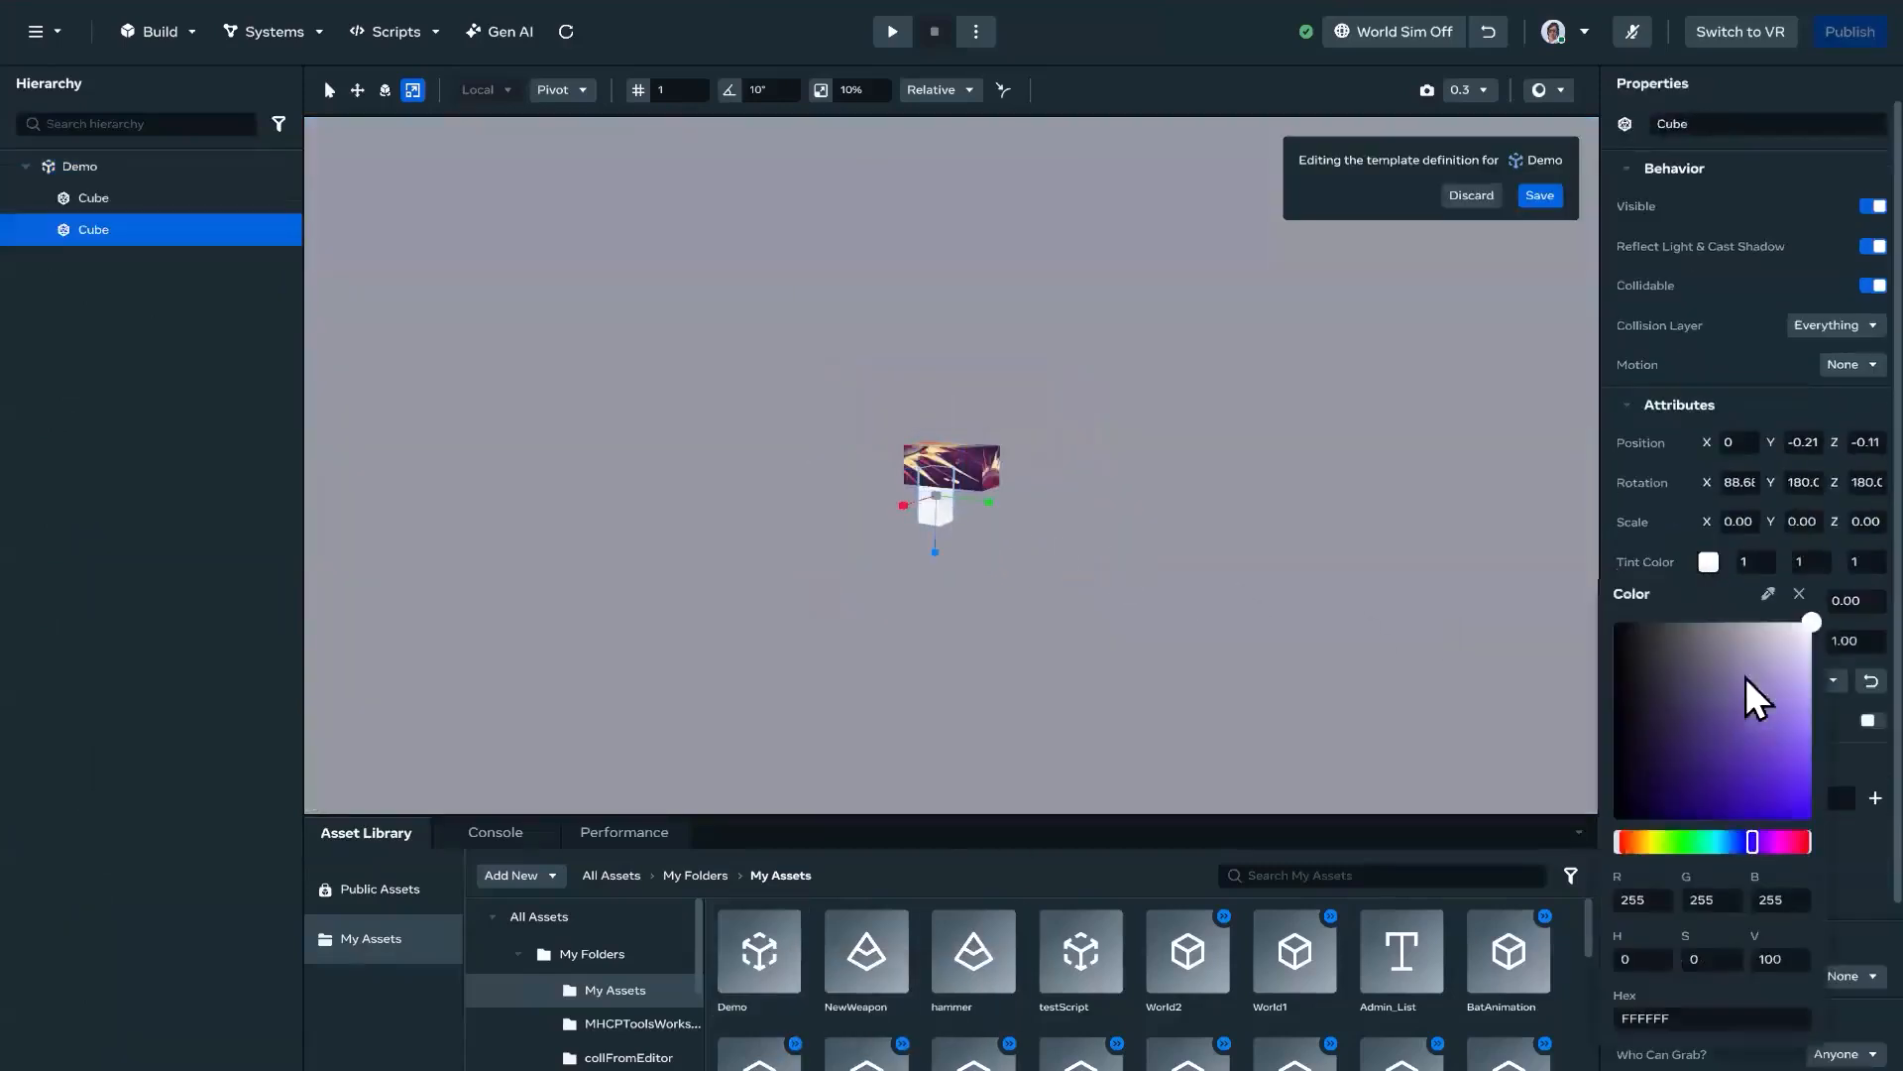
{"action": "left_click", "coordinate": [1790, 803]}
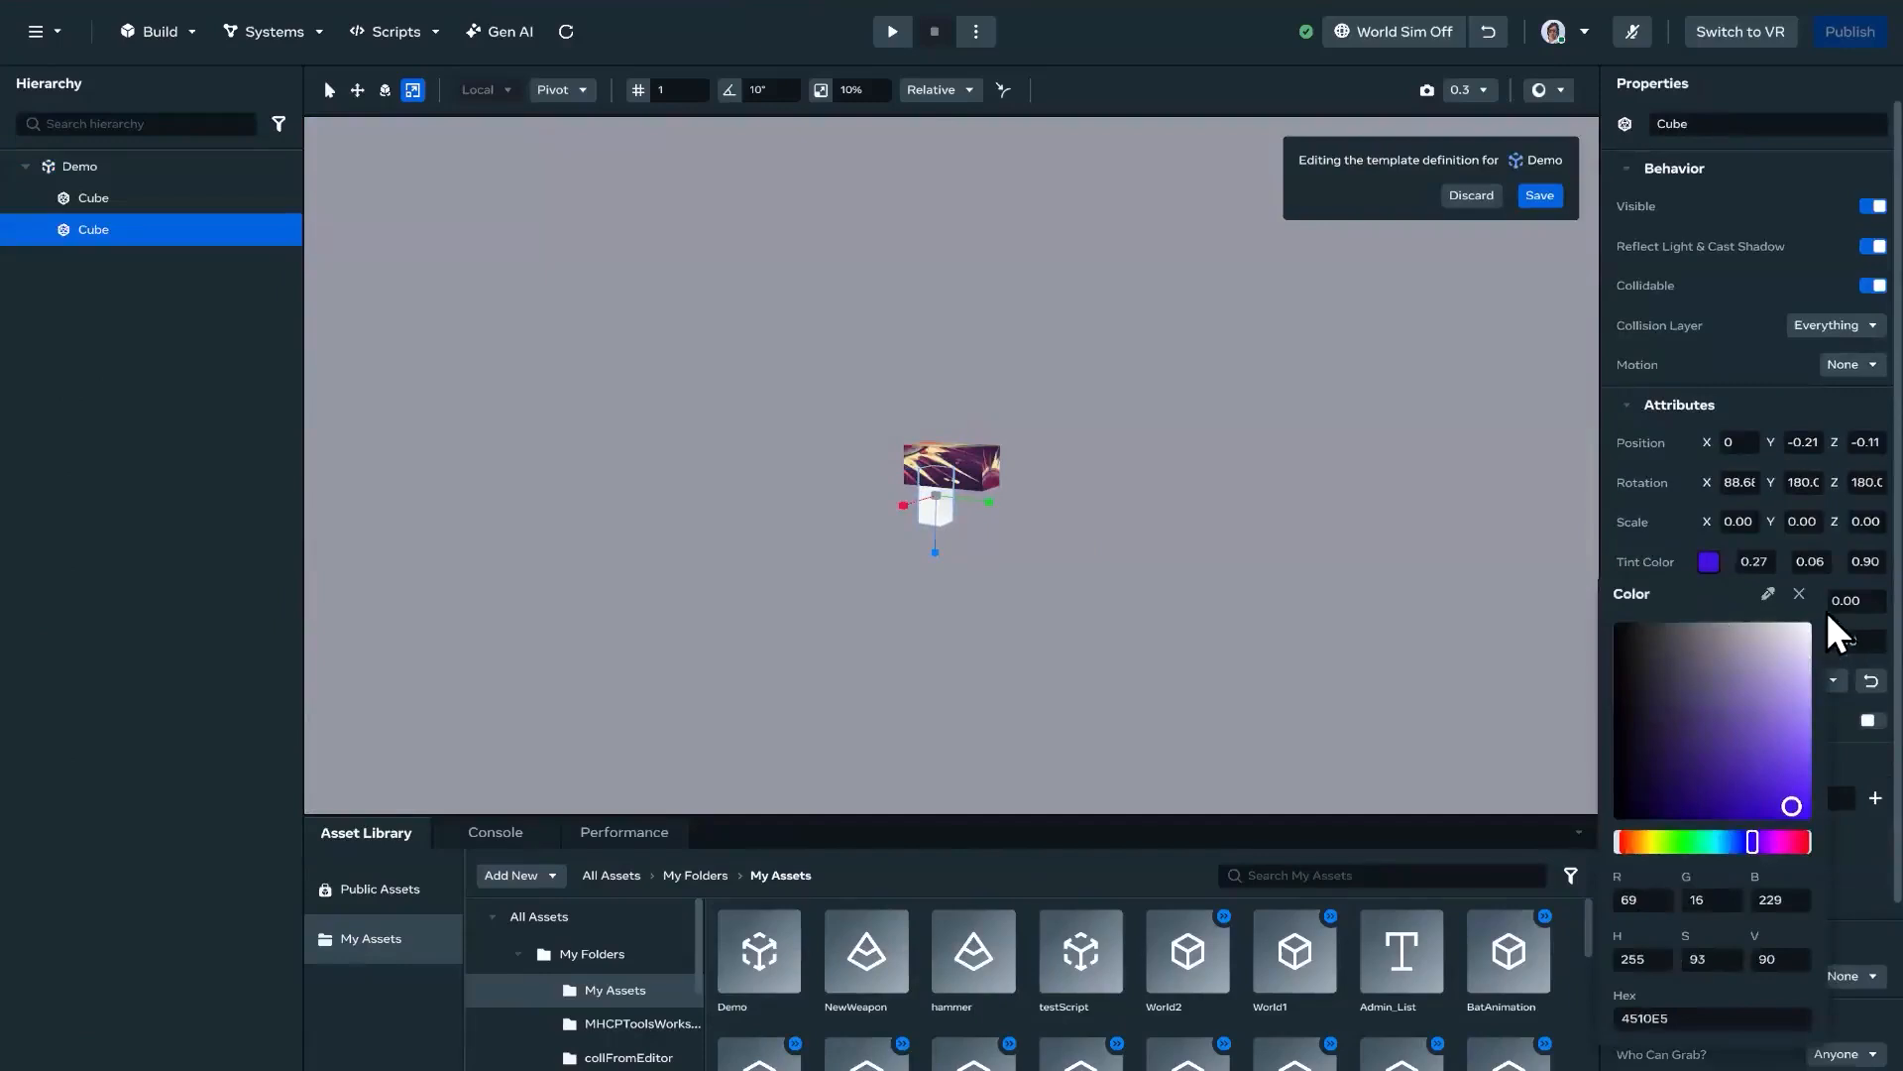
Step: Set the grip cube's tint strength to 1, and save and publish the Demo template without a change description
{"action": "left_click", "coordinate": [1829, 618]}
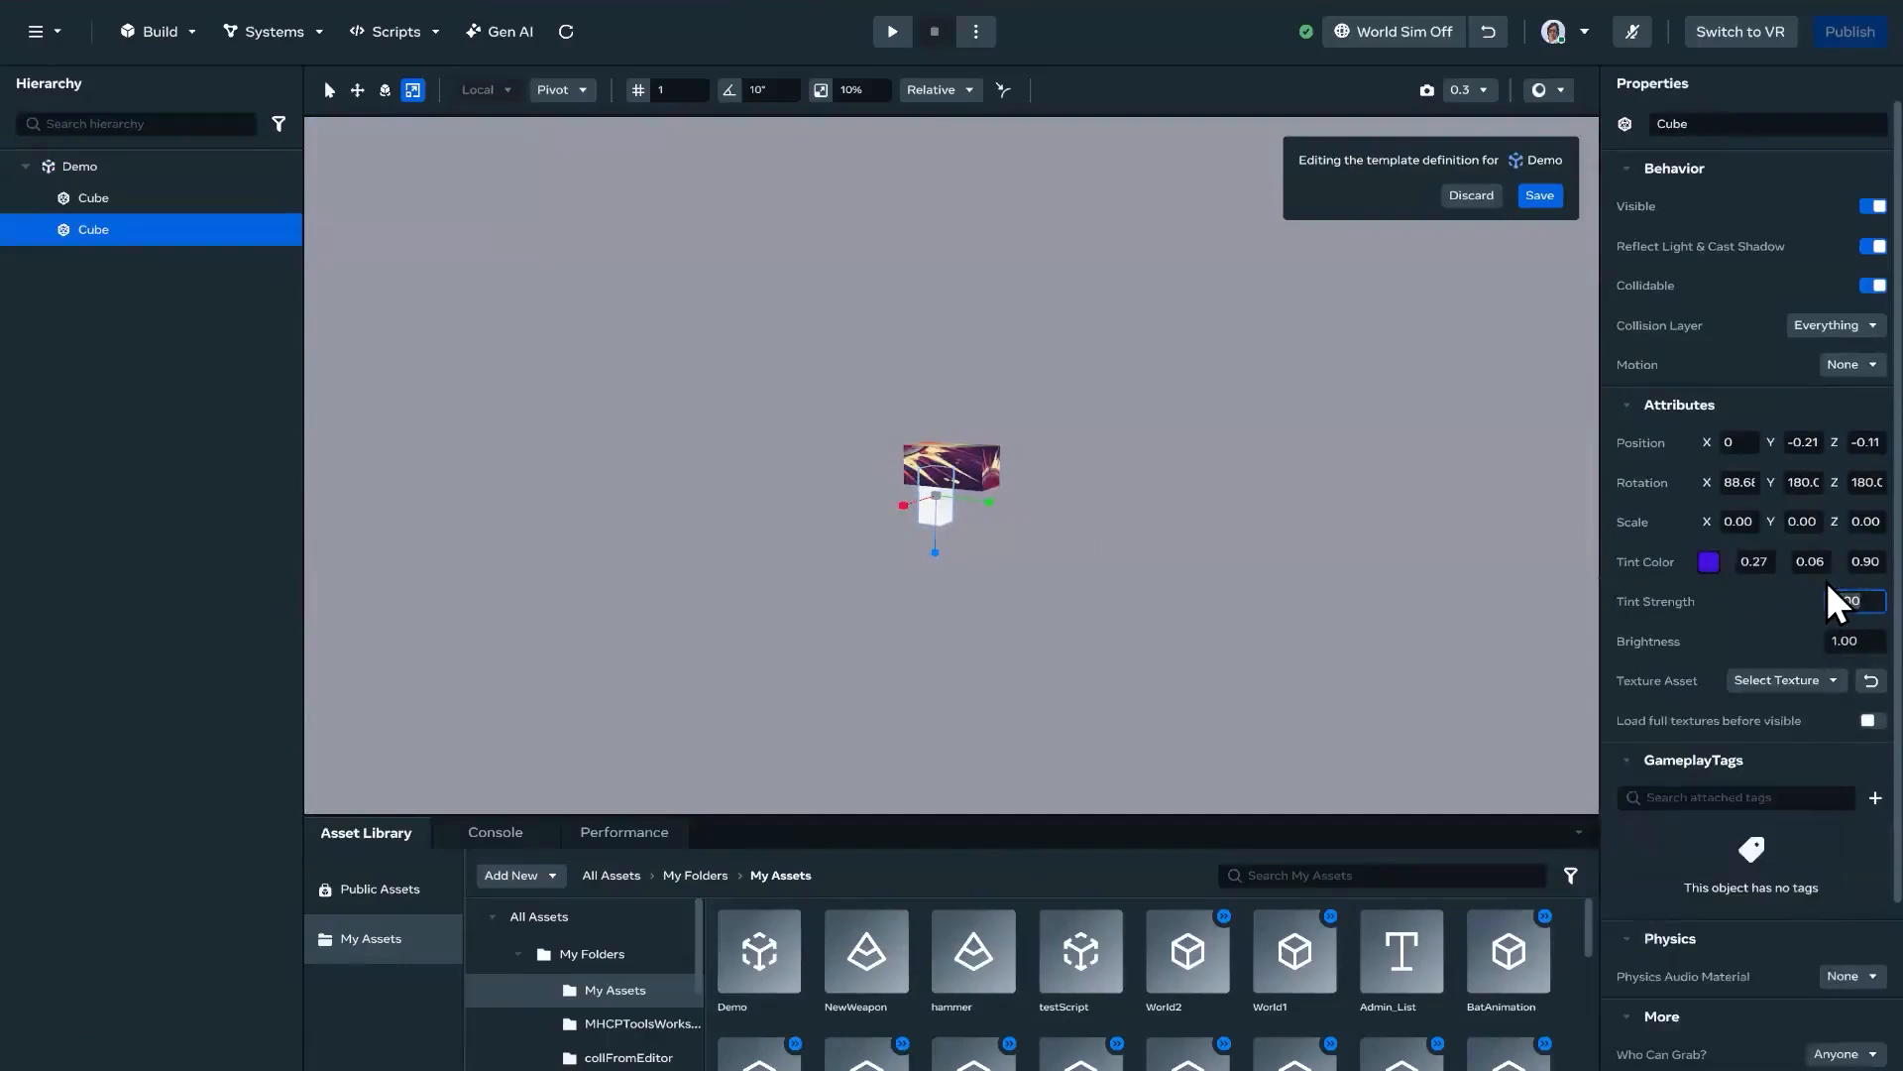
{"action": "type", "text": "1"}
{"action": "key", "text": "Return"}
{"action": "left_click", "coordinate": [1532, 199]}
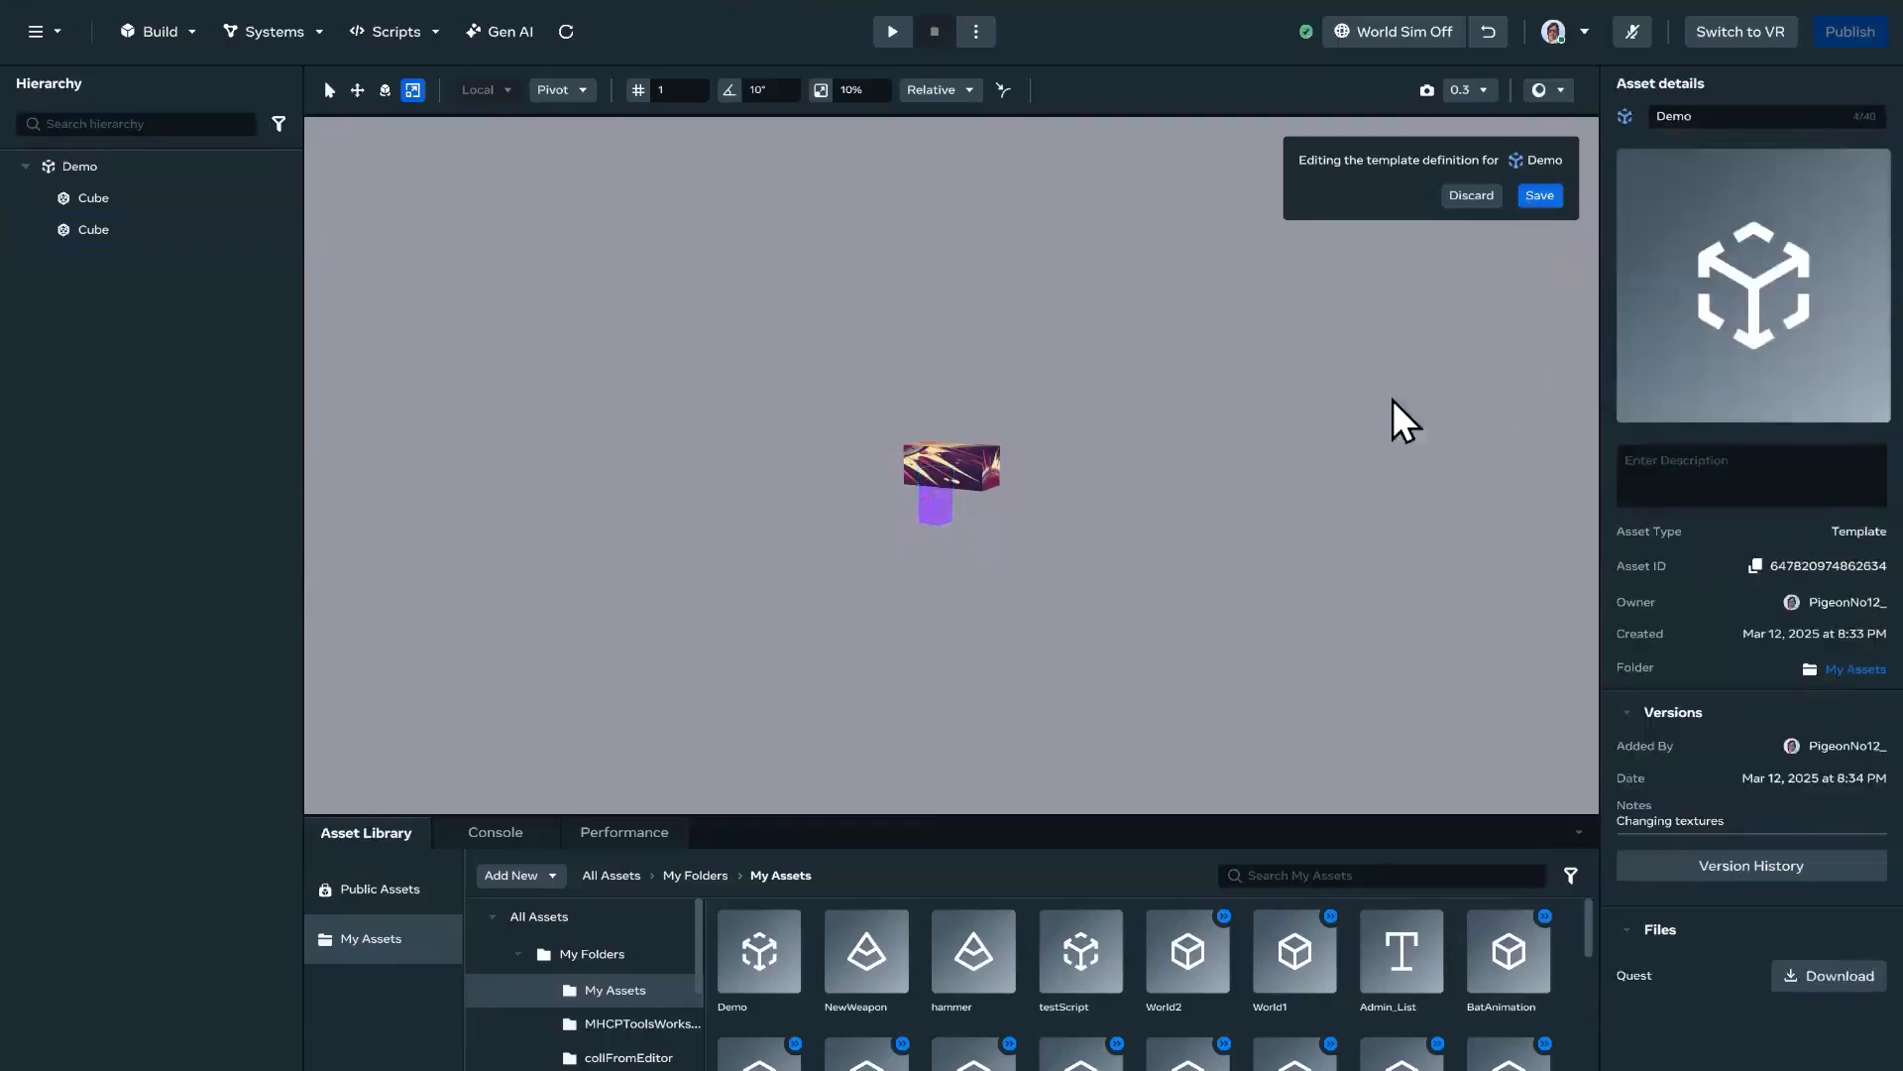
{"action": "left_click", "coordinate": [1108, 678]}
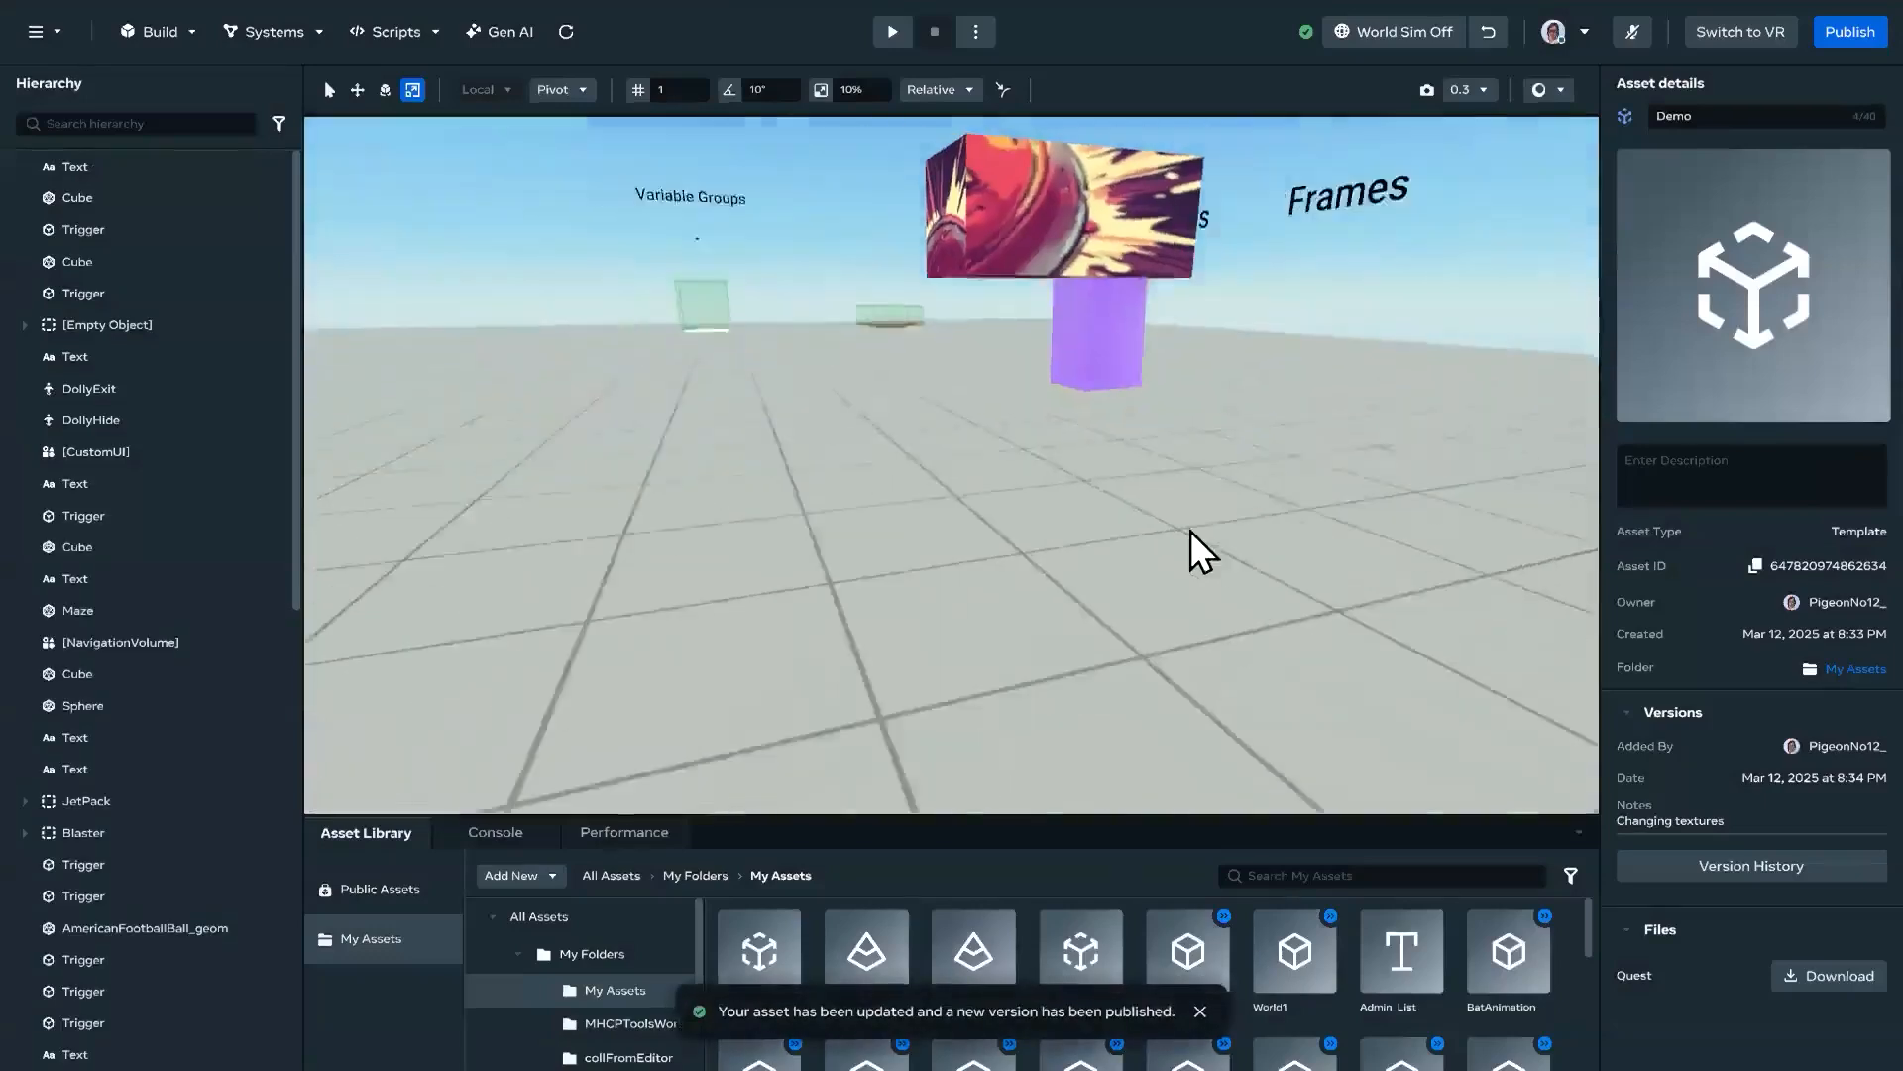
Step: Look over the recolored Demo instance and the Blaster in the world from different positions
{"action": "key", "text": "a"}
{"action": "right_click_drag", "start_coordinate": [1115, 538], "coordinate": [1762, 642]}
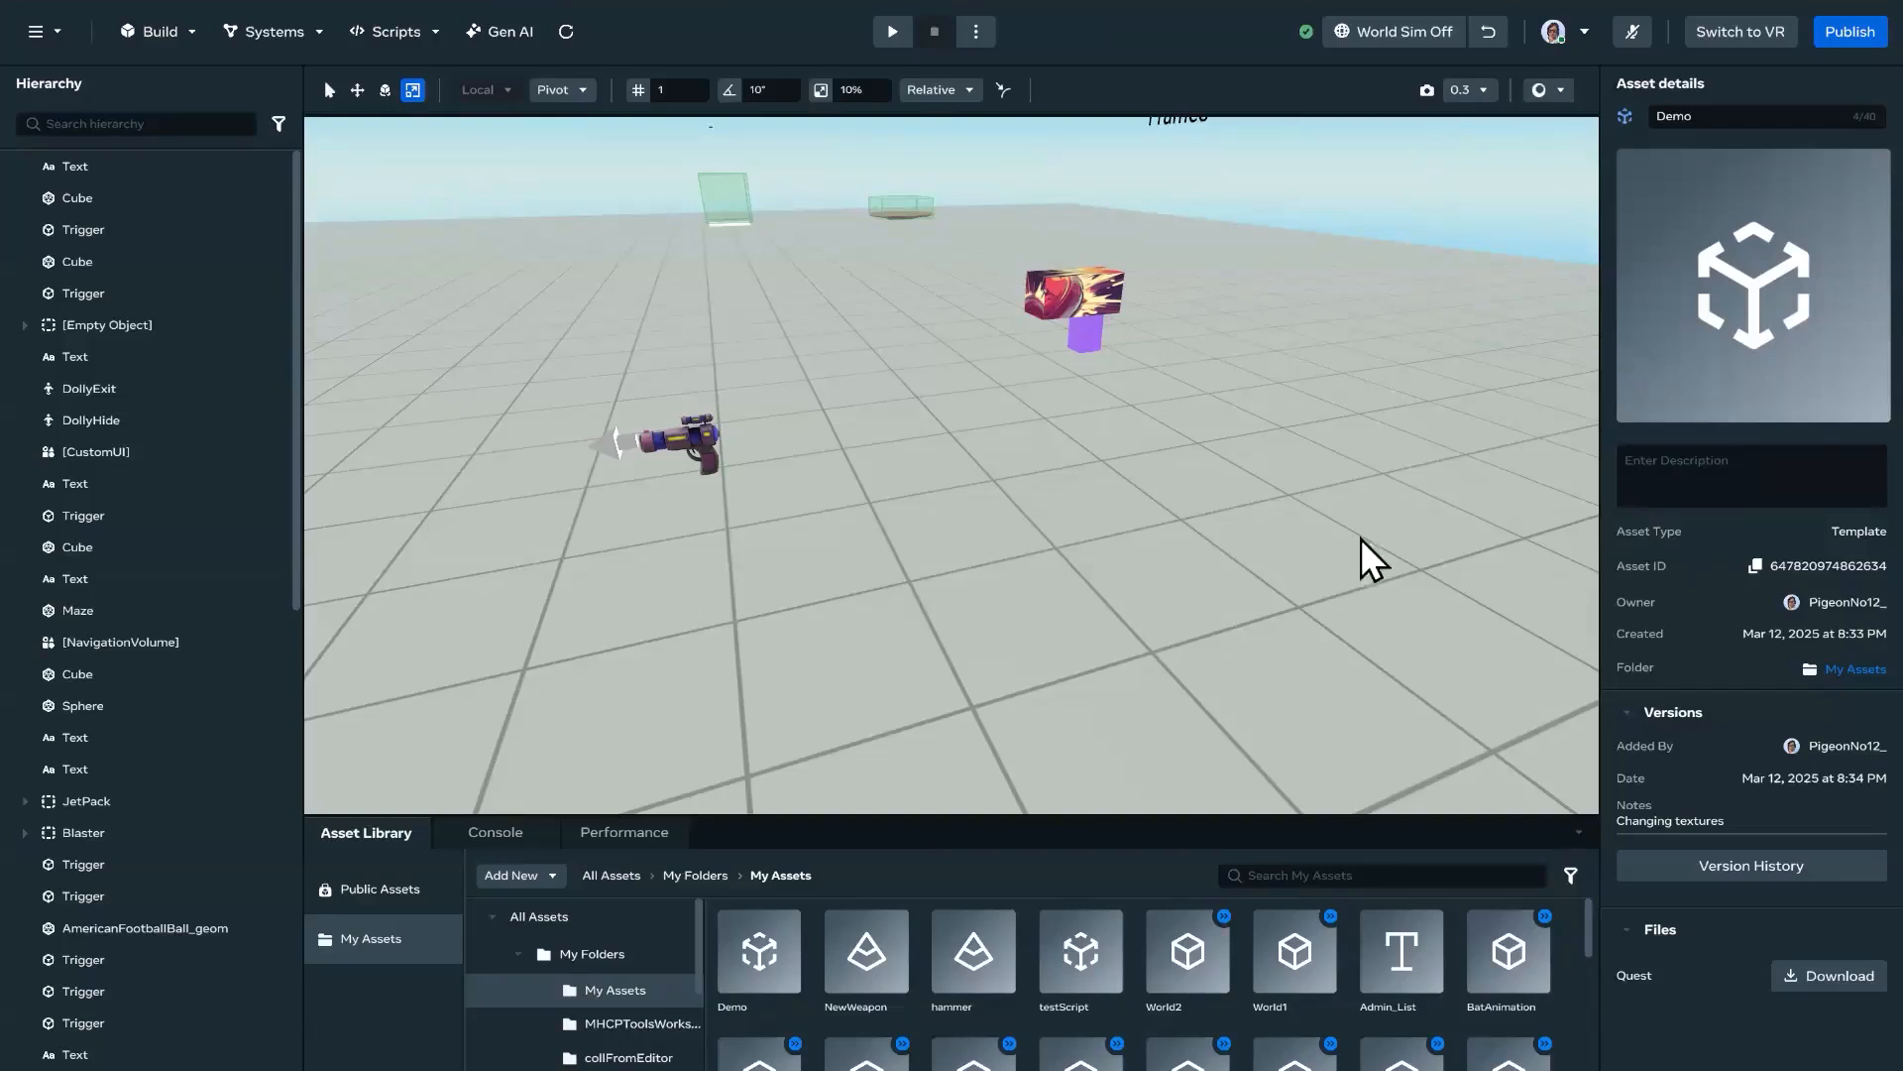
{"action": "right_click_drag", "start_coordinate": [1145, 515], "coordinate": [1198, 540]}
{"action": "key", "text": "a"}
{"action": "key", "text": "d"}
{"action": "key", "text": "a"}
{"action": "key", "text": "d"}
{"action": "key", "text": "a"}
{"action": "key", "text": "d"}
{"action": "right_click_drag", "start_coordinate": [1098, 521], "coordinate": [1271, 504]}
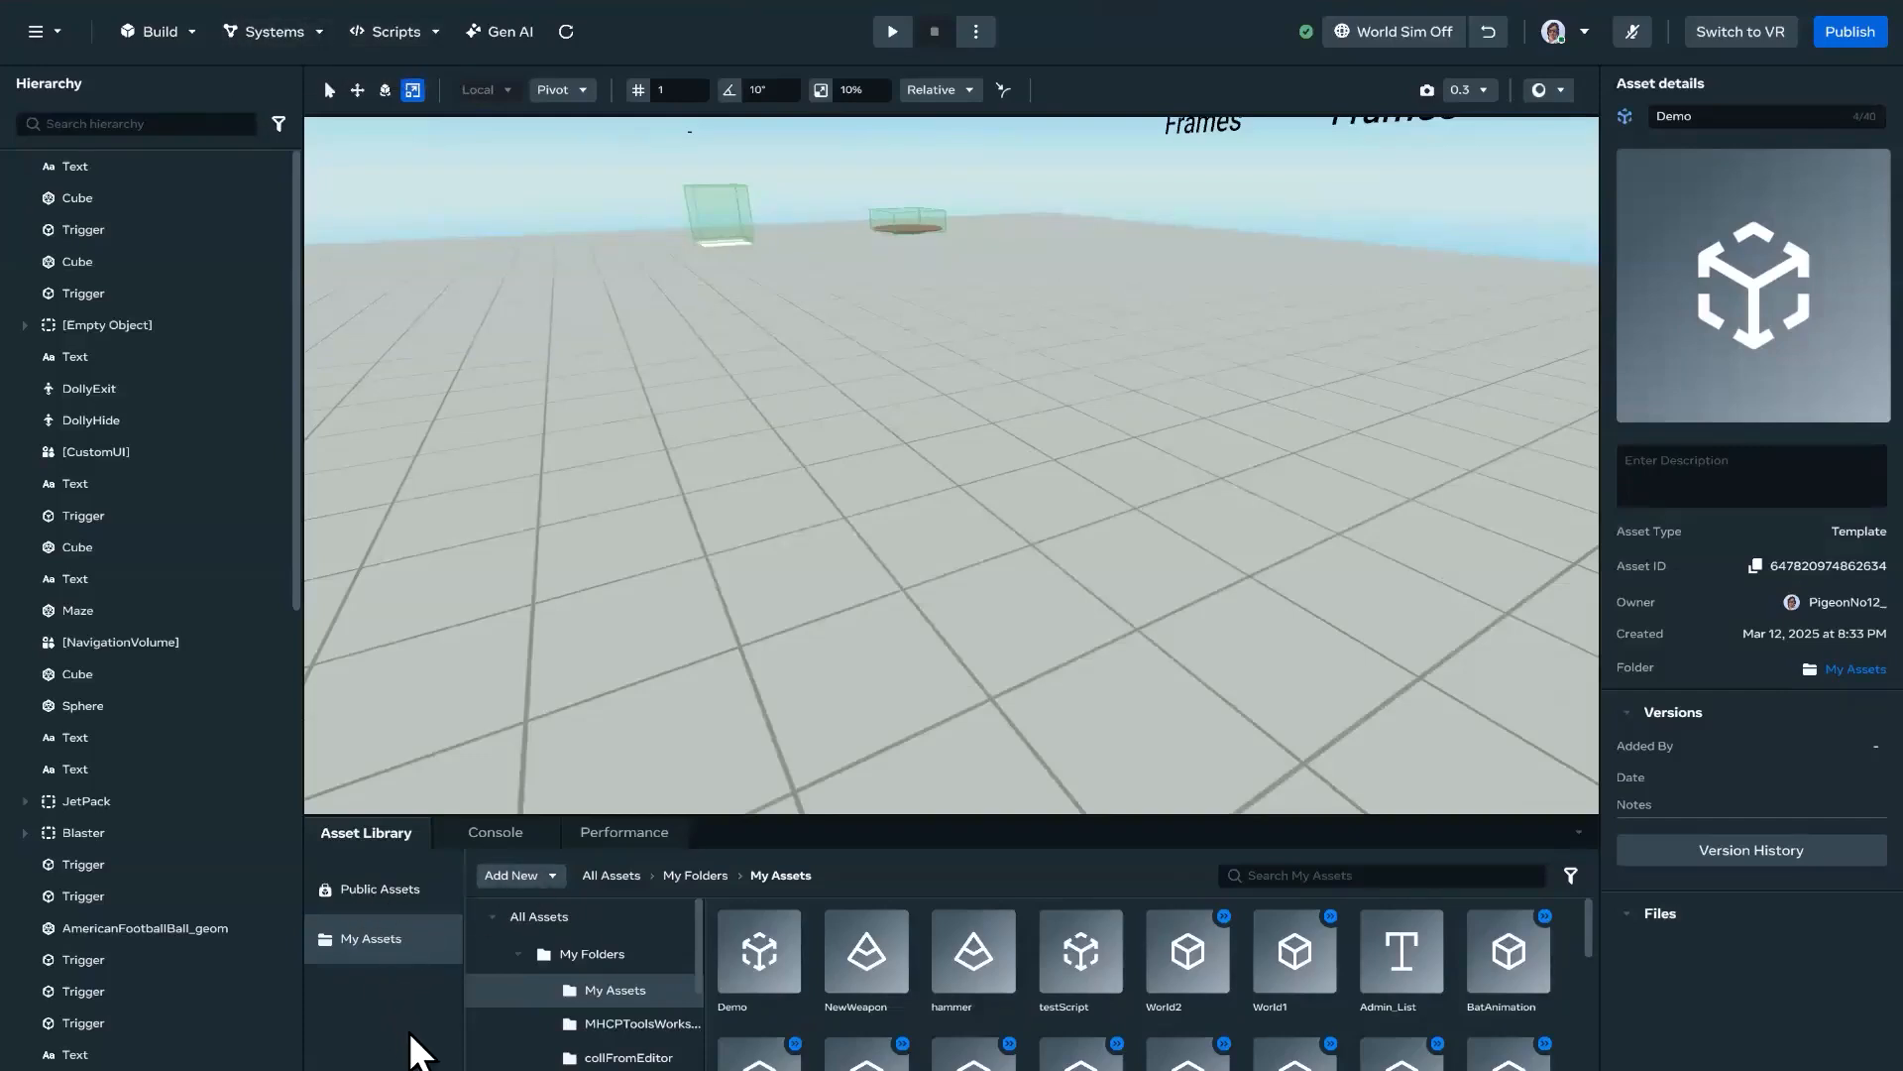
Step: Find the Hatchet among the public assets, place it on the open ground in the world and focus on it
{"action": "scroll", "coordinate": [654, 1022], "scroll_direction": "down", "scroll_amount": 2}
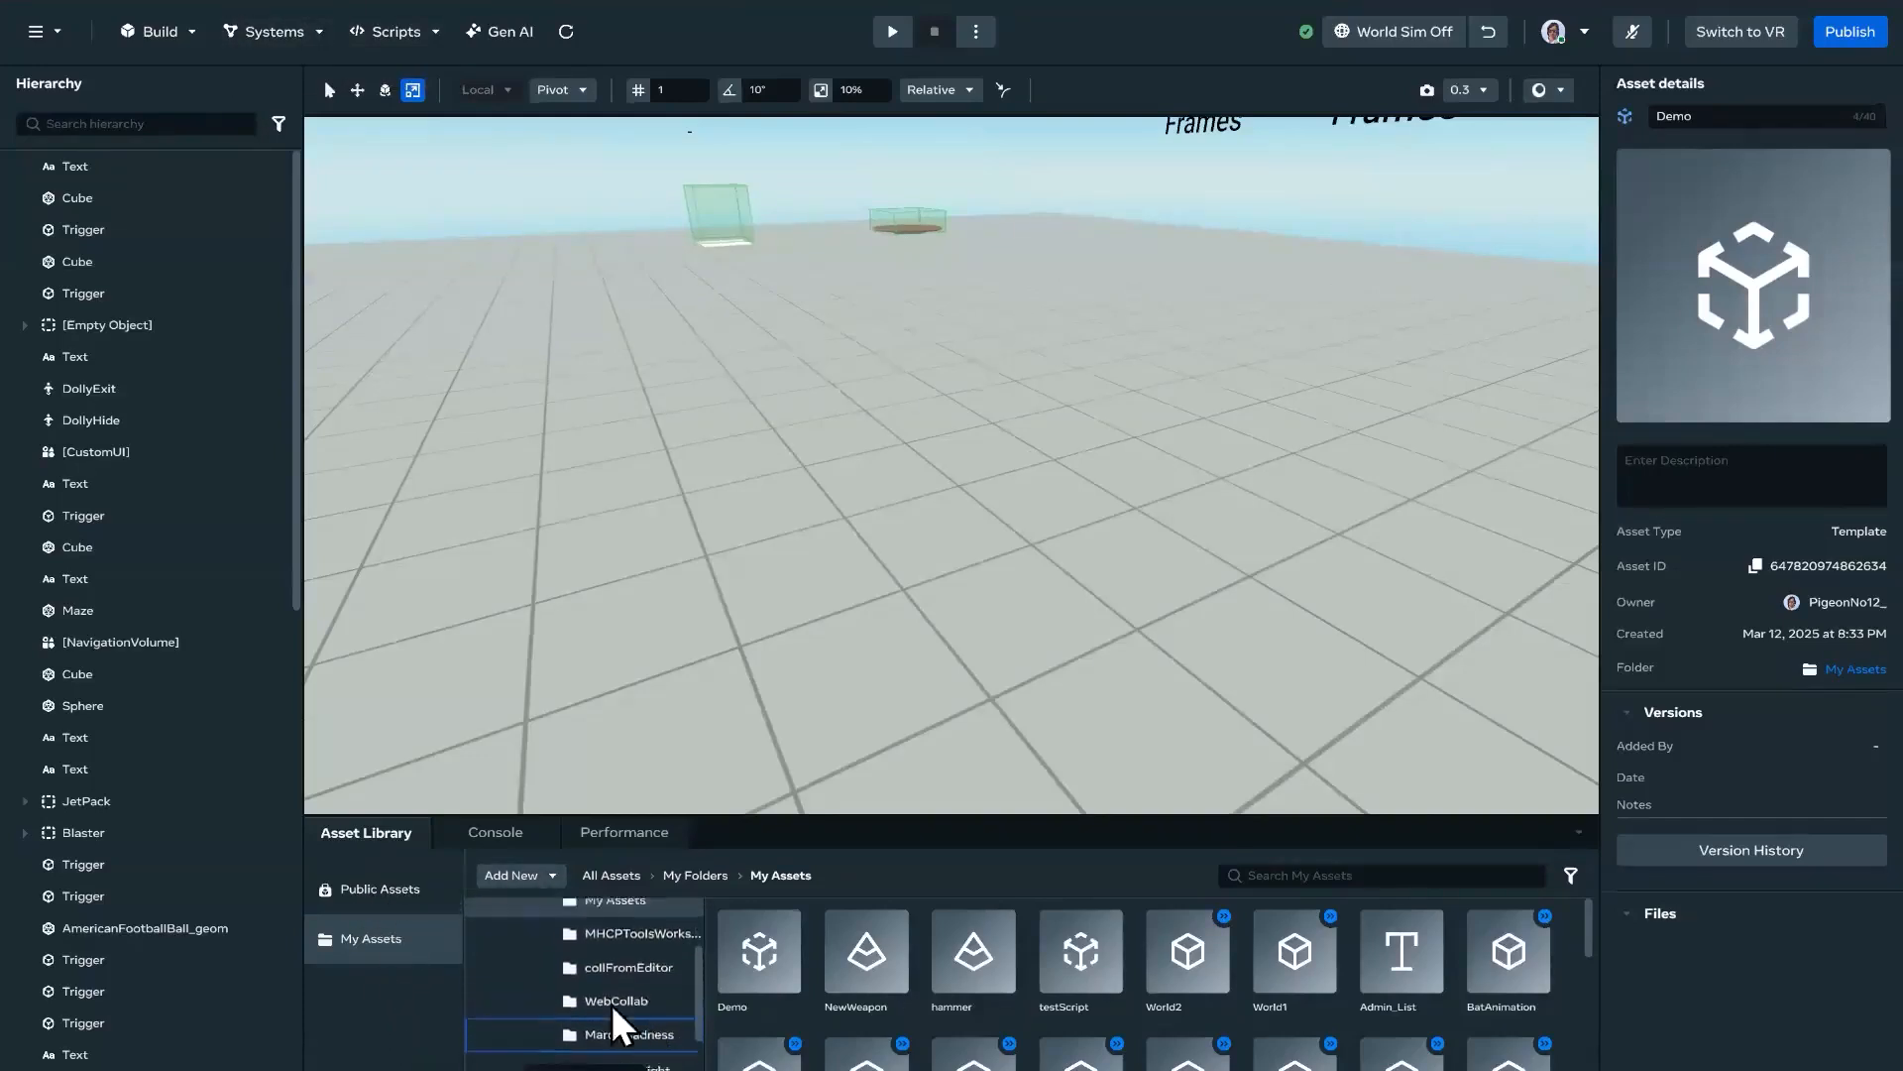
{"action": "scroll", "coordinate": [611, 1003], "scroll_direction": "up", "scroll_amount": 2}
{"action": "left_click", "coordinate": [396, 890]}
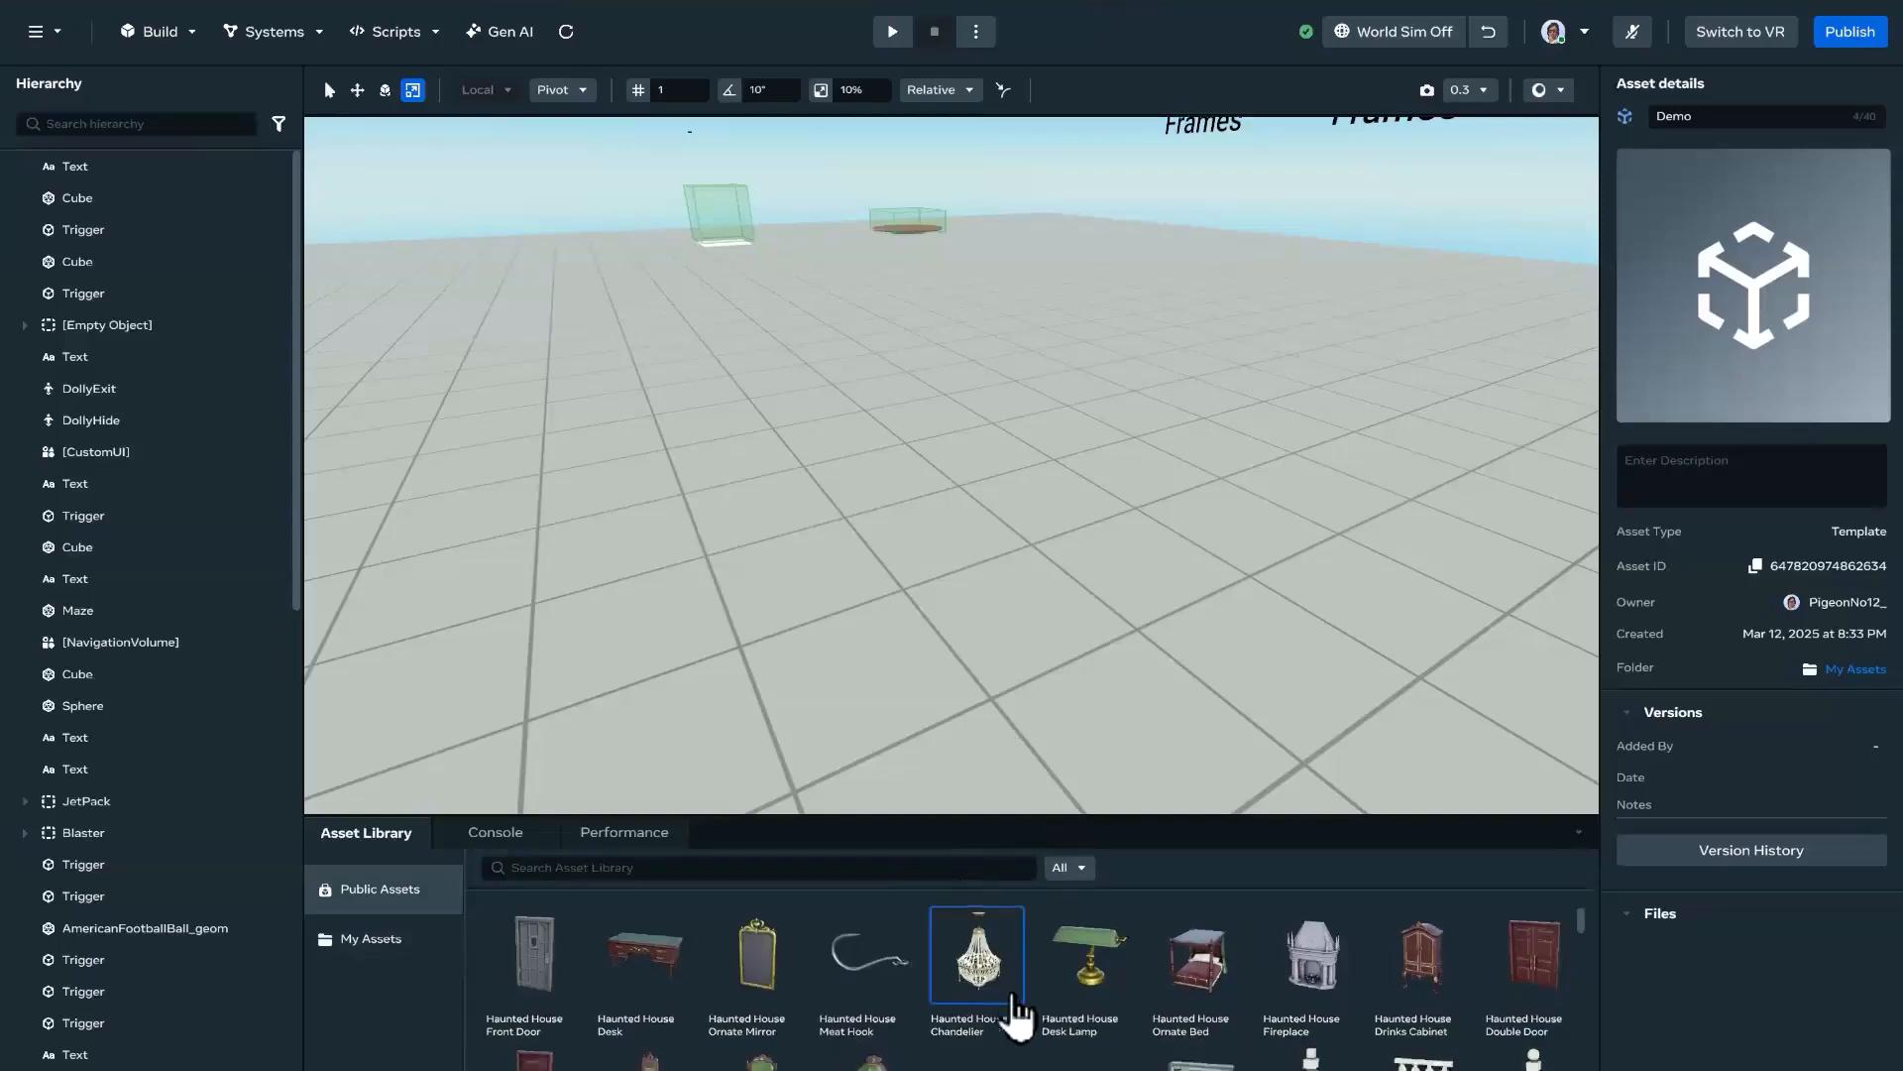
{"action": "scroll", "coordinate": [1018, 1007], "scroll_direction": "down", "scroll_amount": 6}
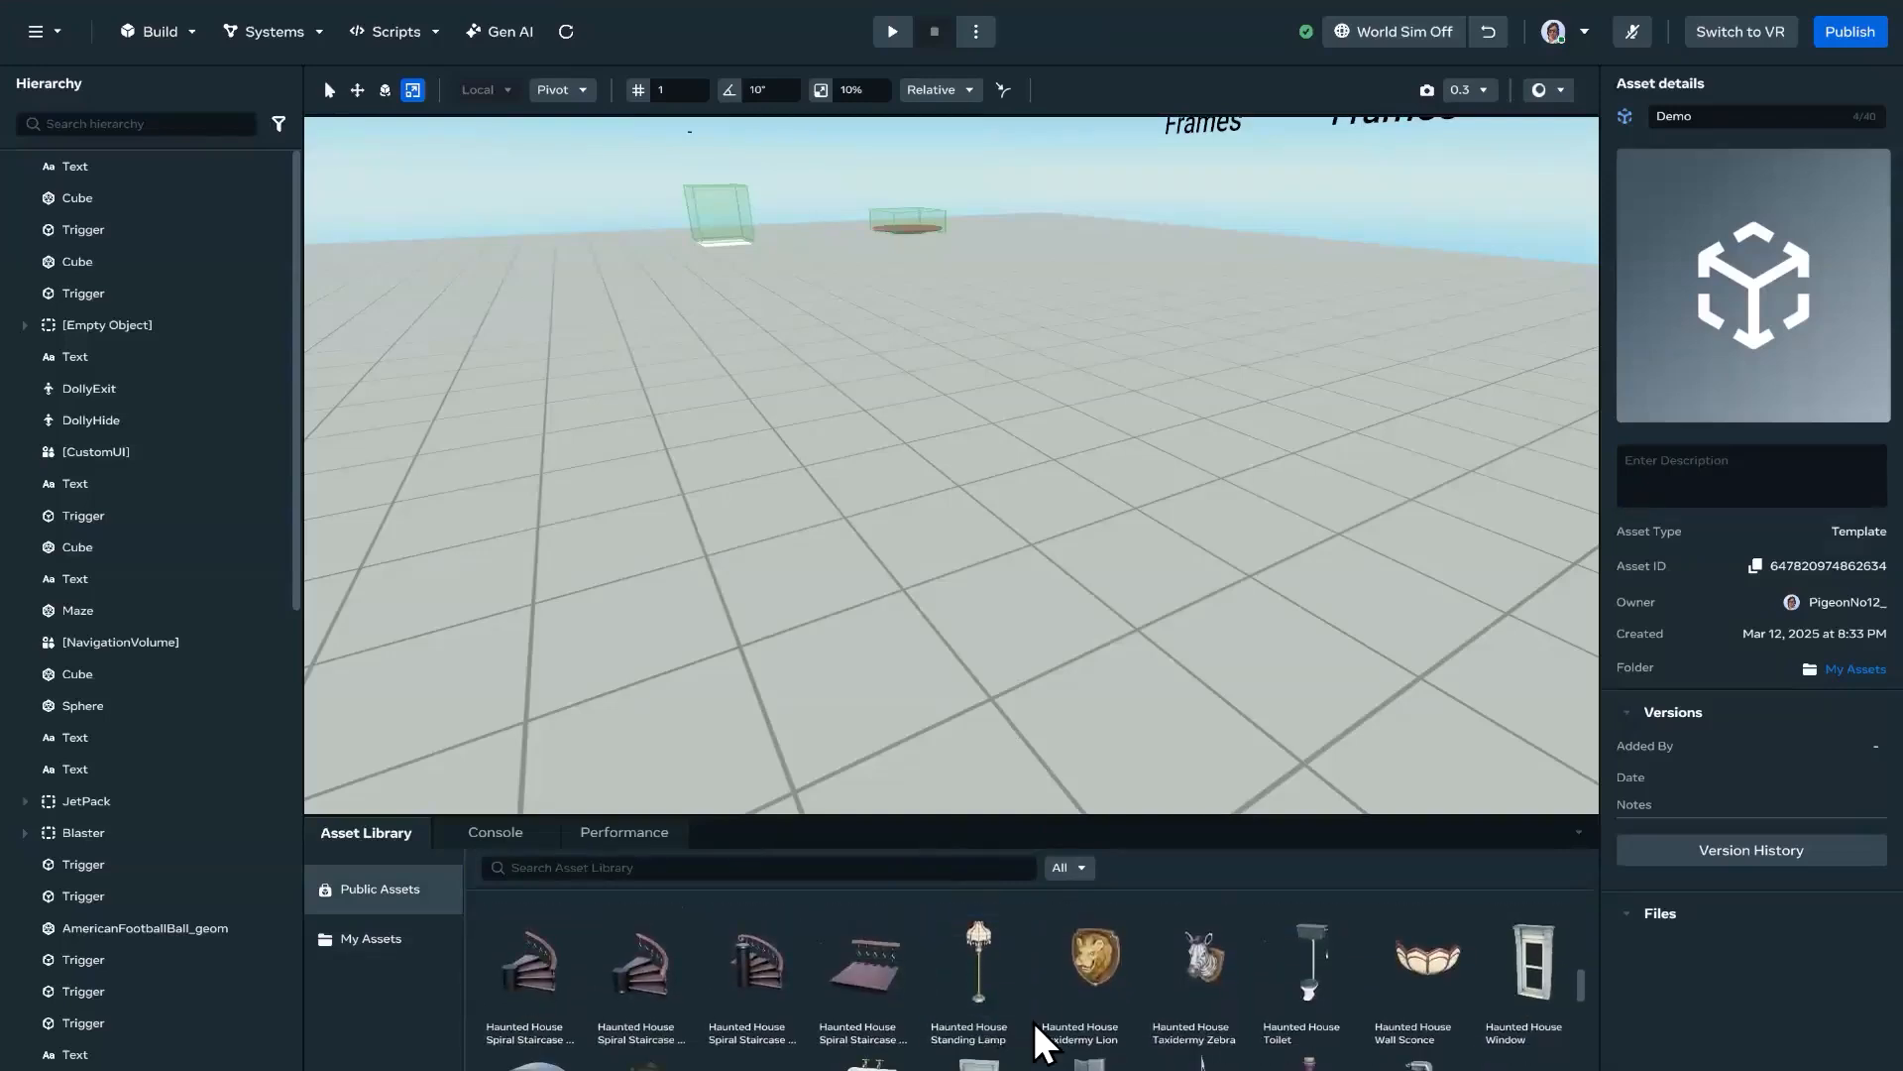
{"action": "scroll", "coordinate": [1041, 1046], "scroll_direction": "down", "scroll_amount": 1}
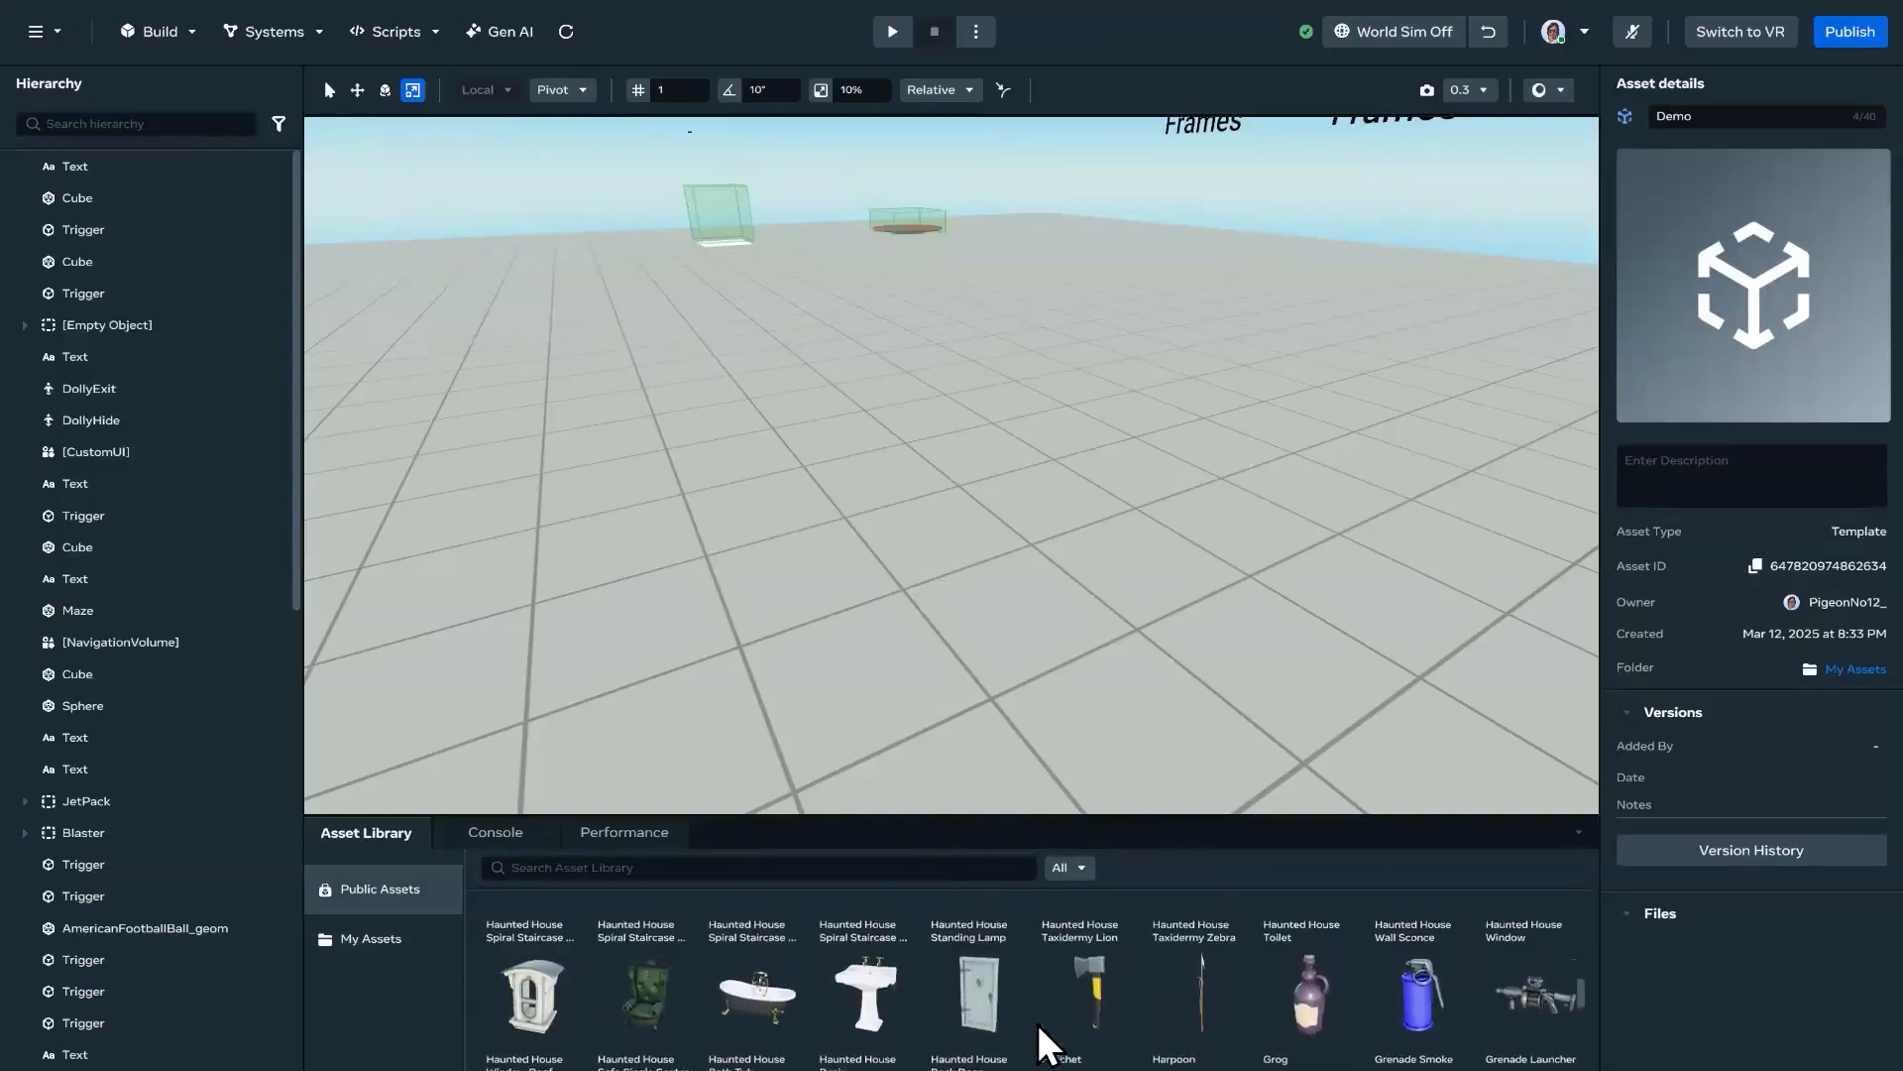
{"action": "left_click_drag", "start_coordinate": [1127, 1021], "coordinate": [973, 478]}
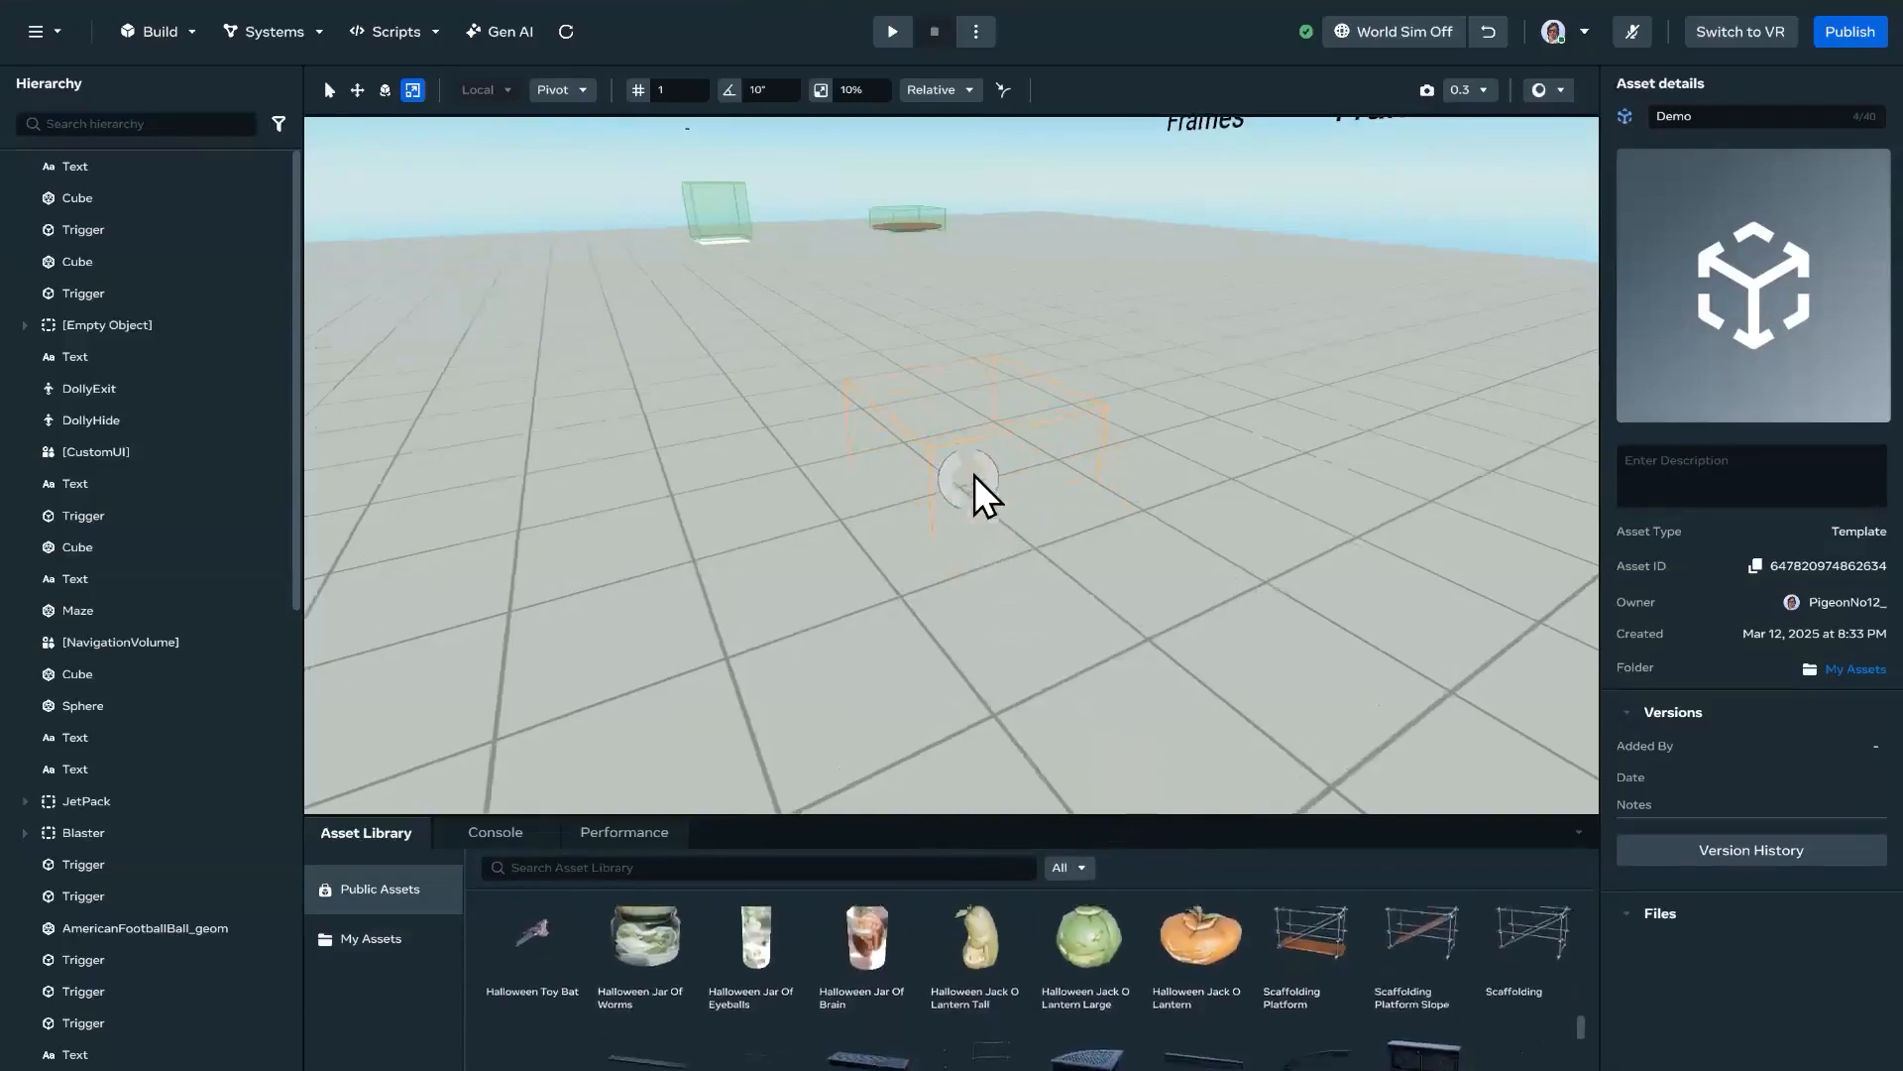
{"action": "mouse_move", "coordinate": [1167, 568]}
{"action": "right_mouse_down"}
{"action": "mouse_move", "coordinate": [1068, 585]}
{"action": "mouse_move", "coordinate": [1233, 537]}
{"action": "mouse_move", "coordinate": [1168, 556]}
{"action": "mouse_move", "coordinate": [1300, 567]}
{"action": "right_mouse_up"}
{"action": "left_click_drag", "start_coordinate": [1299, 567], "coordinate": [1424, 585], "text": "alt"}
{"action": "key", "text": "w"}
{"action": "mouse_move", "coordinate": [930, 443]}
{"action": "left_mouse_down"}
{"action": "mouse_move", "coordinate": [925, 313]}
{"action": "mouse_move", "coordinate": [960, 384]}
{"action": "left_mouse_up"}
{"action": "key", "text": "f"}
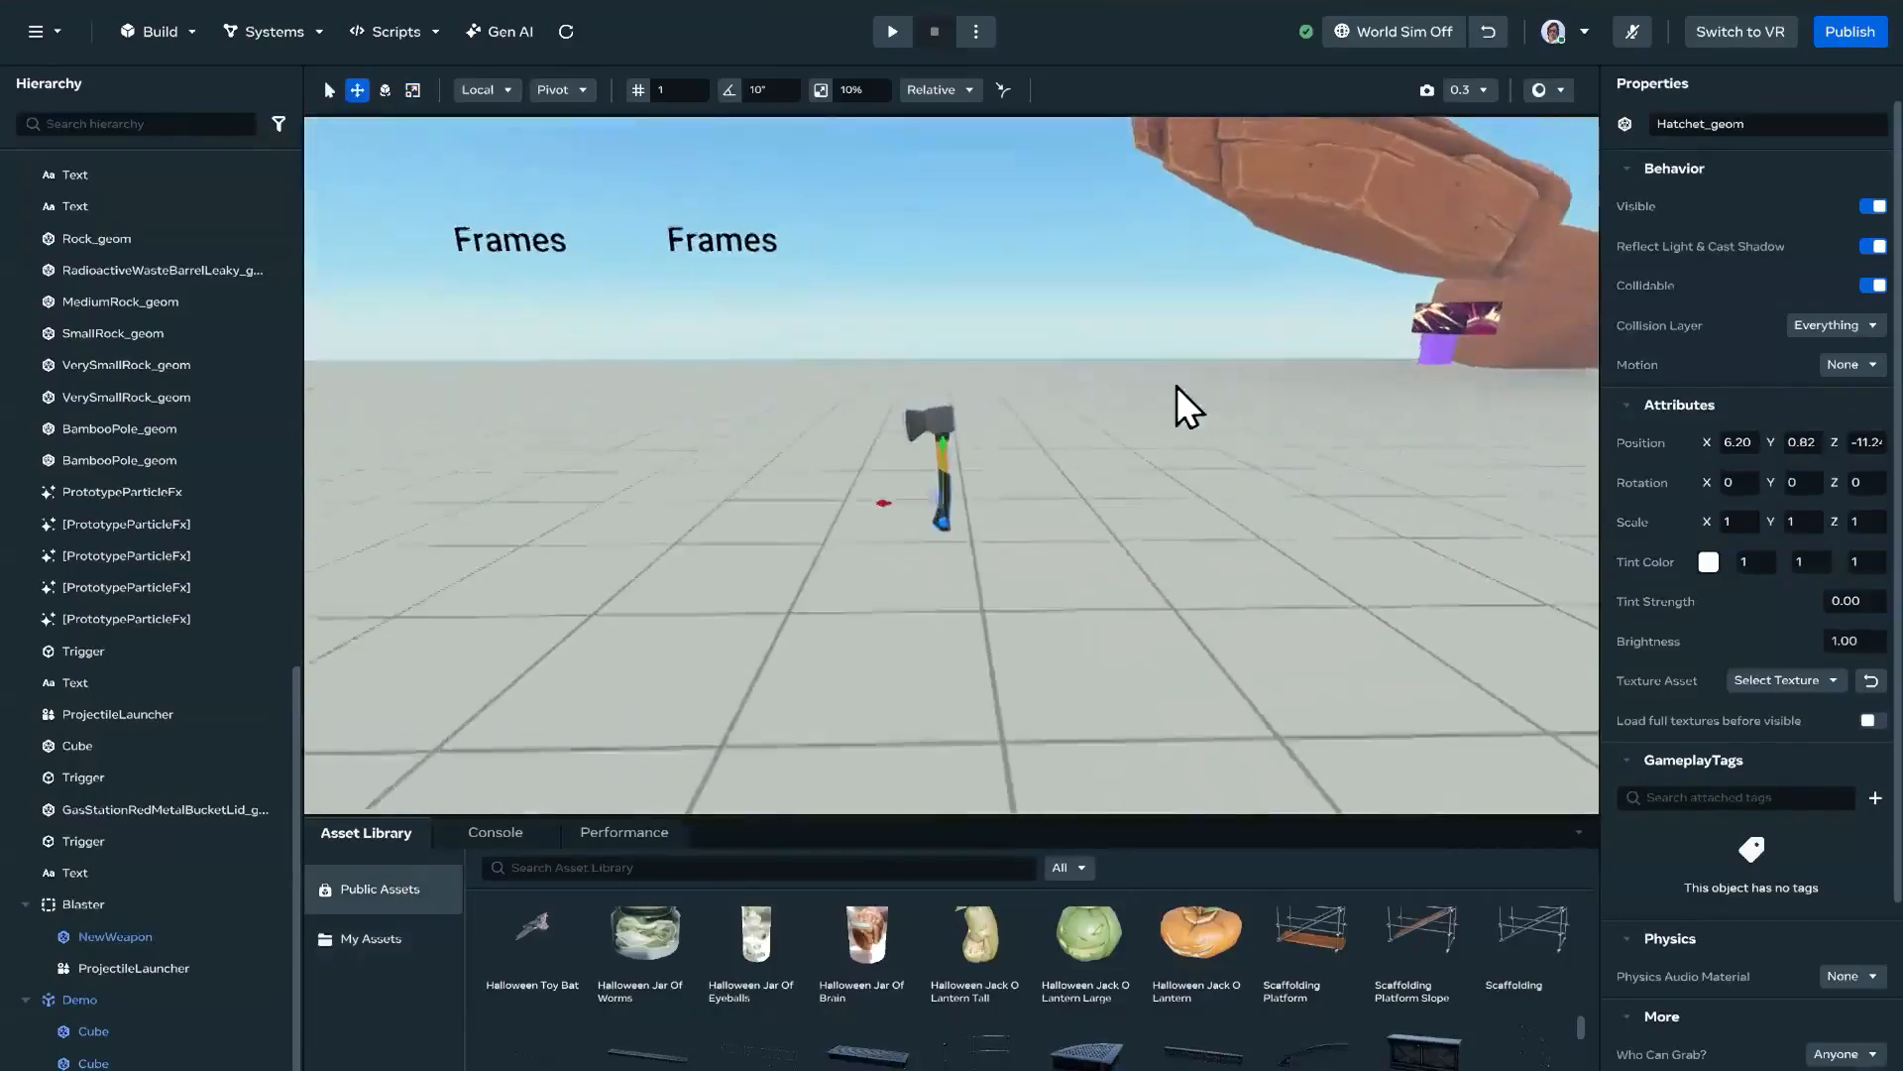
Step: Scale the hatchet up uniformly to about 2.85 on all three axes
{"action": "key", "text": "e"}
{"action": "key", "text": "r"}
{"action": "left_click_drag", "start_coordinate": [912, 525], "coordinate": [1076, 562]}
{"action": "key", "text": "f"}
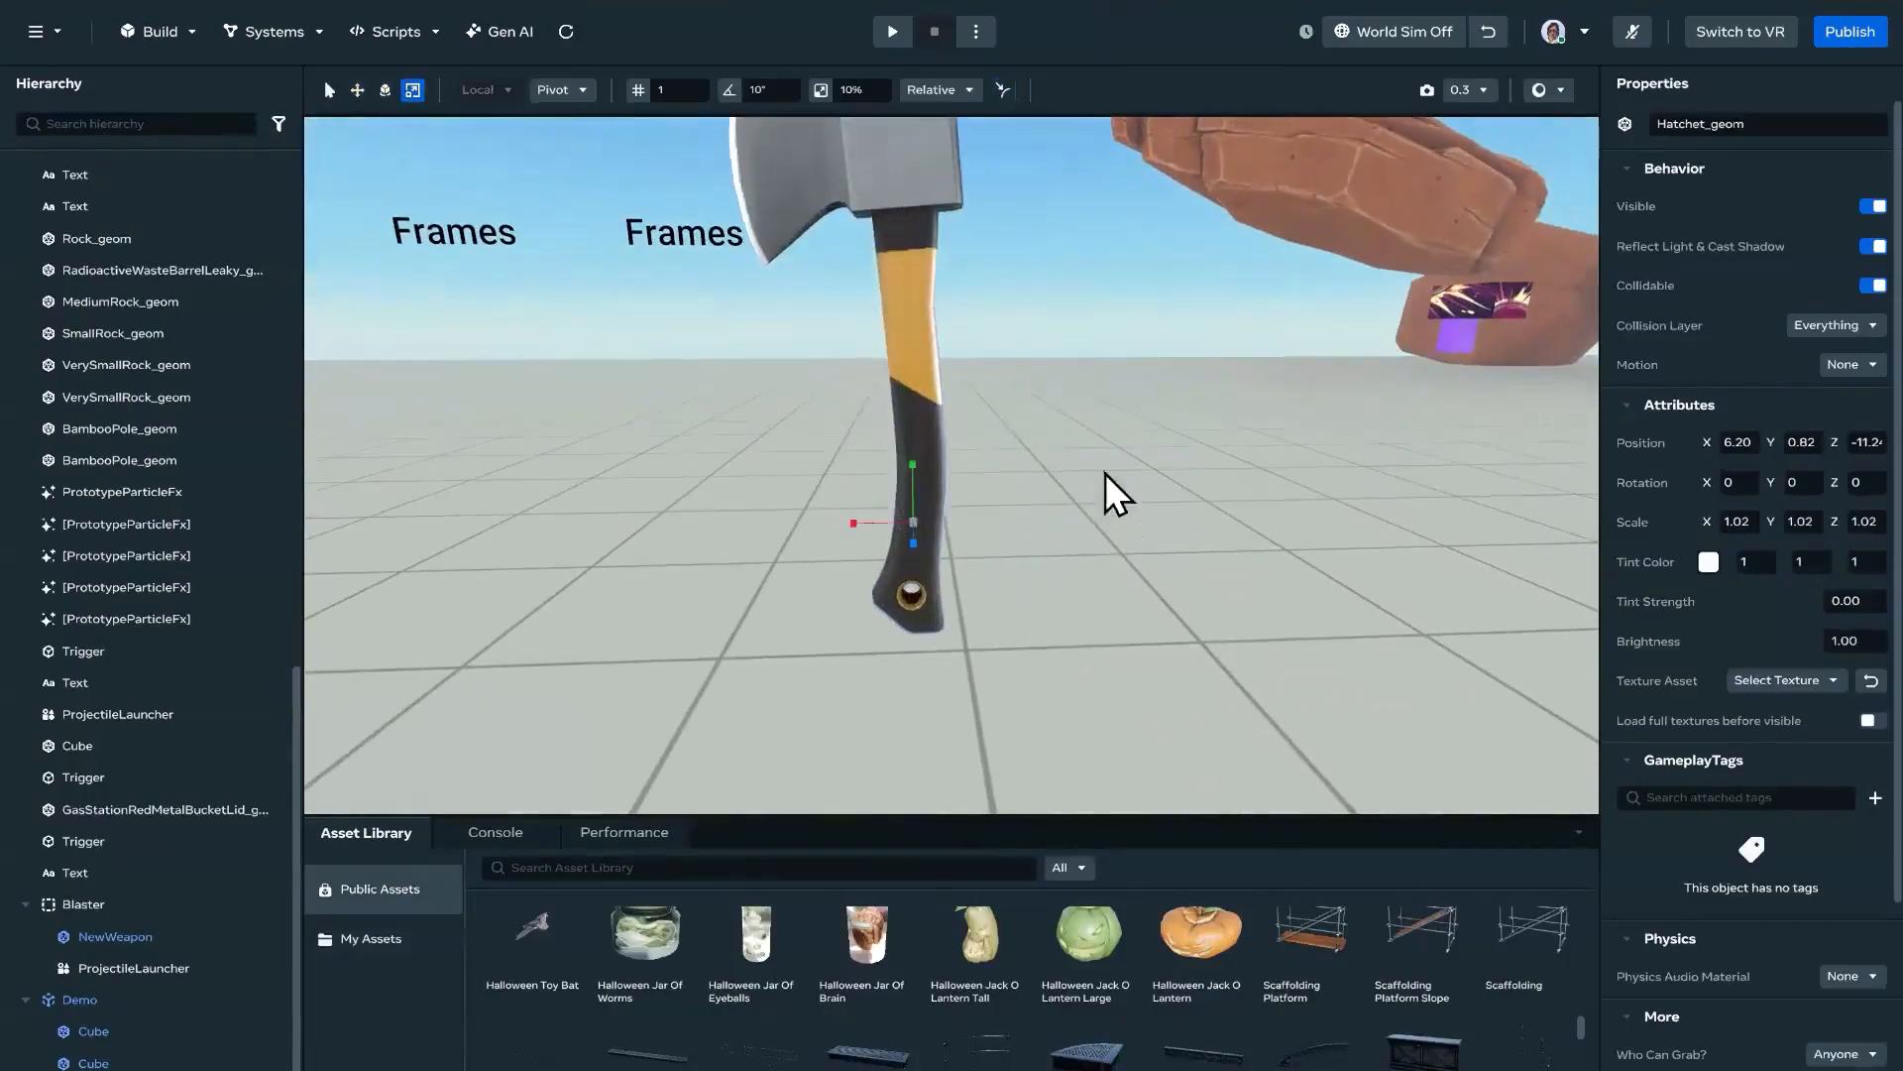
{"action": "key", "text": "e"}
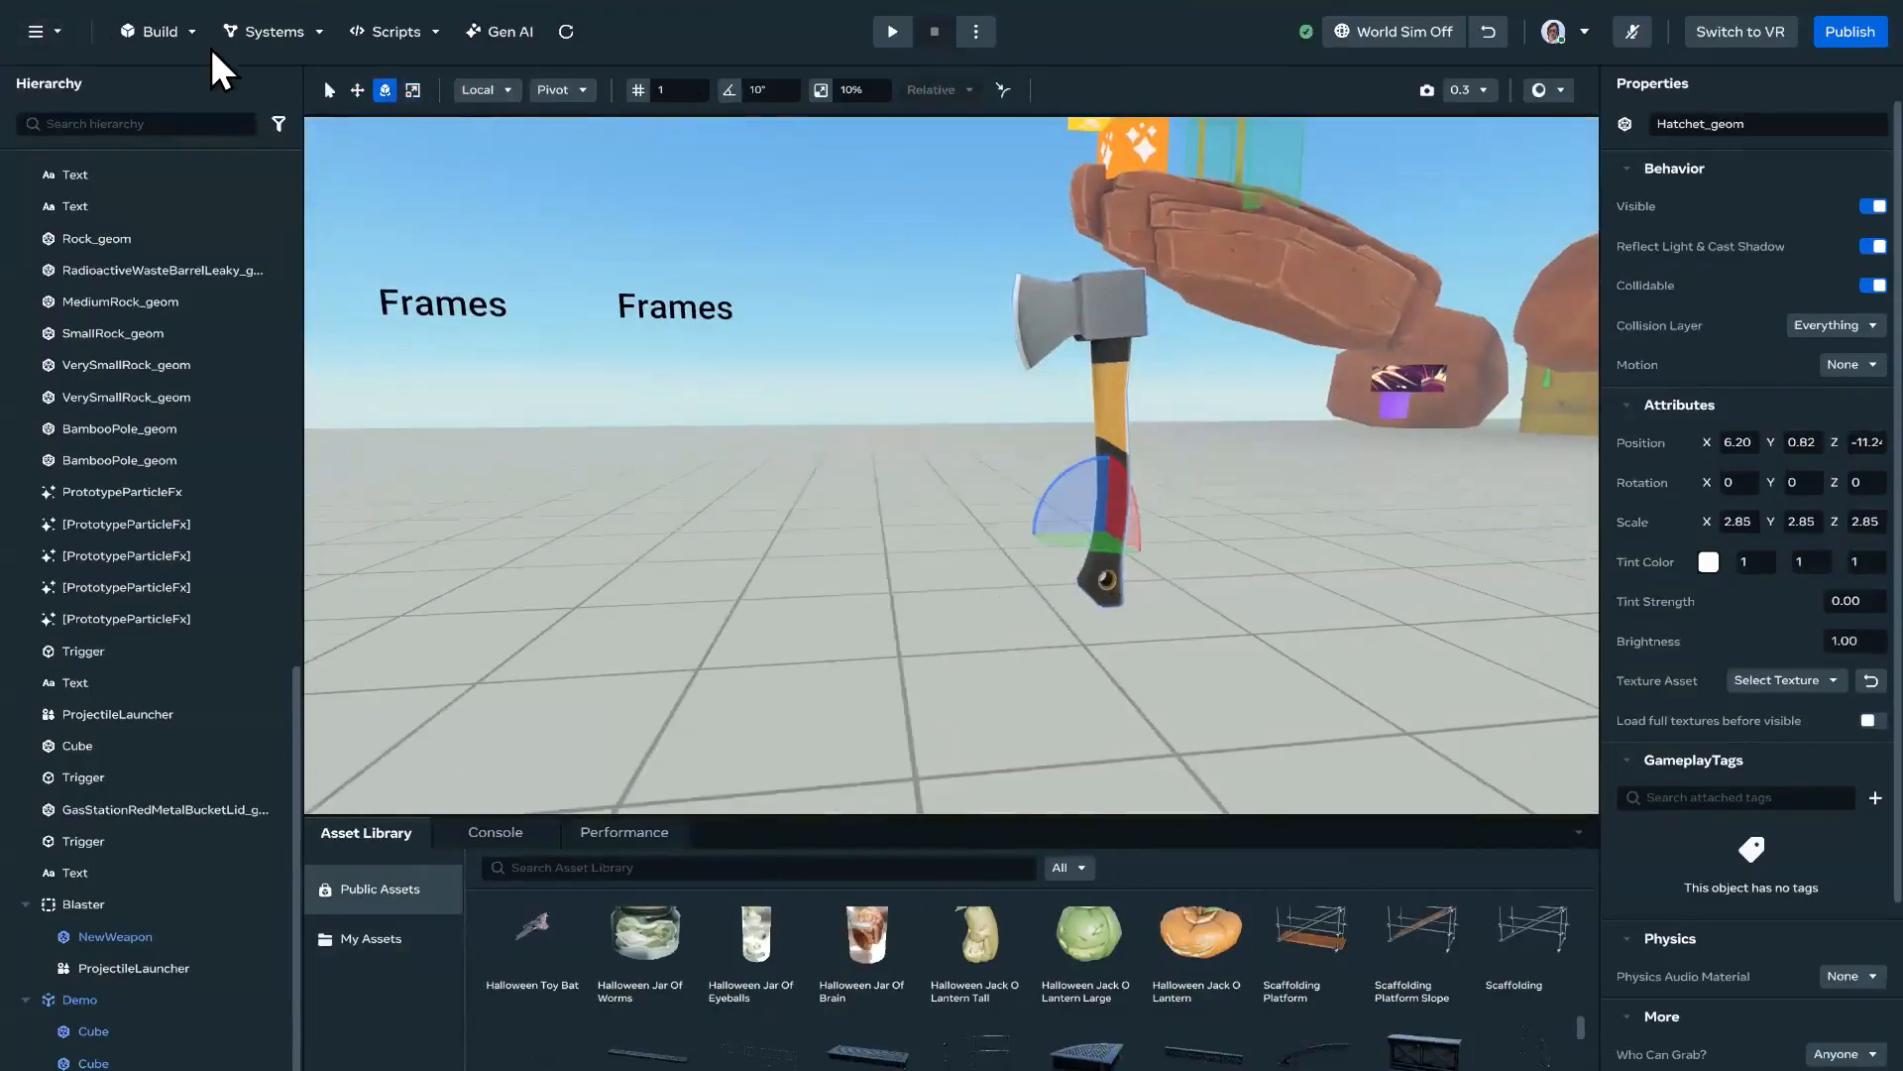
Step: Start a geometry export of only the selected hatchet, keeping World Center as the scene center point
{"action": "left_click", "coordinate": [42, 33]}
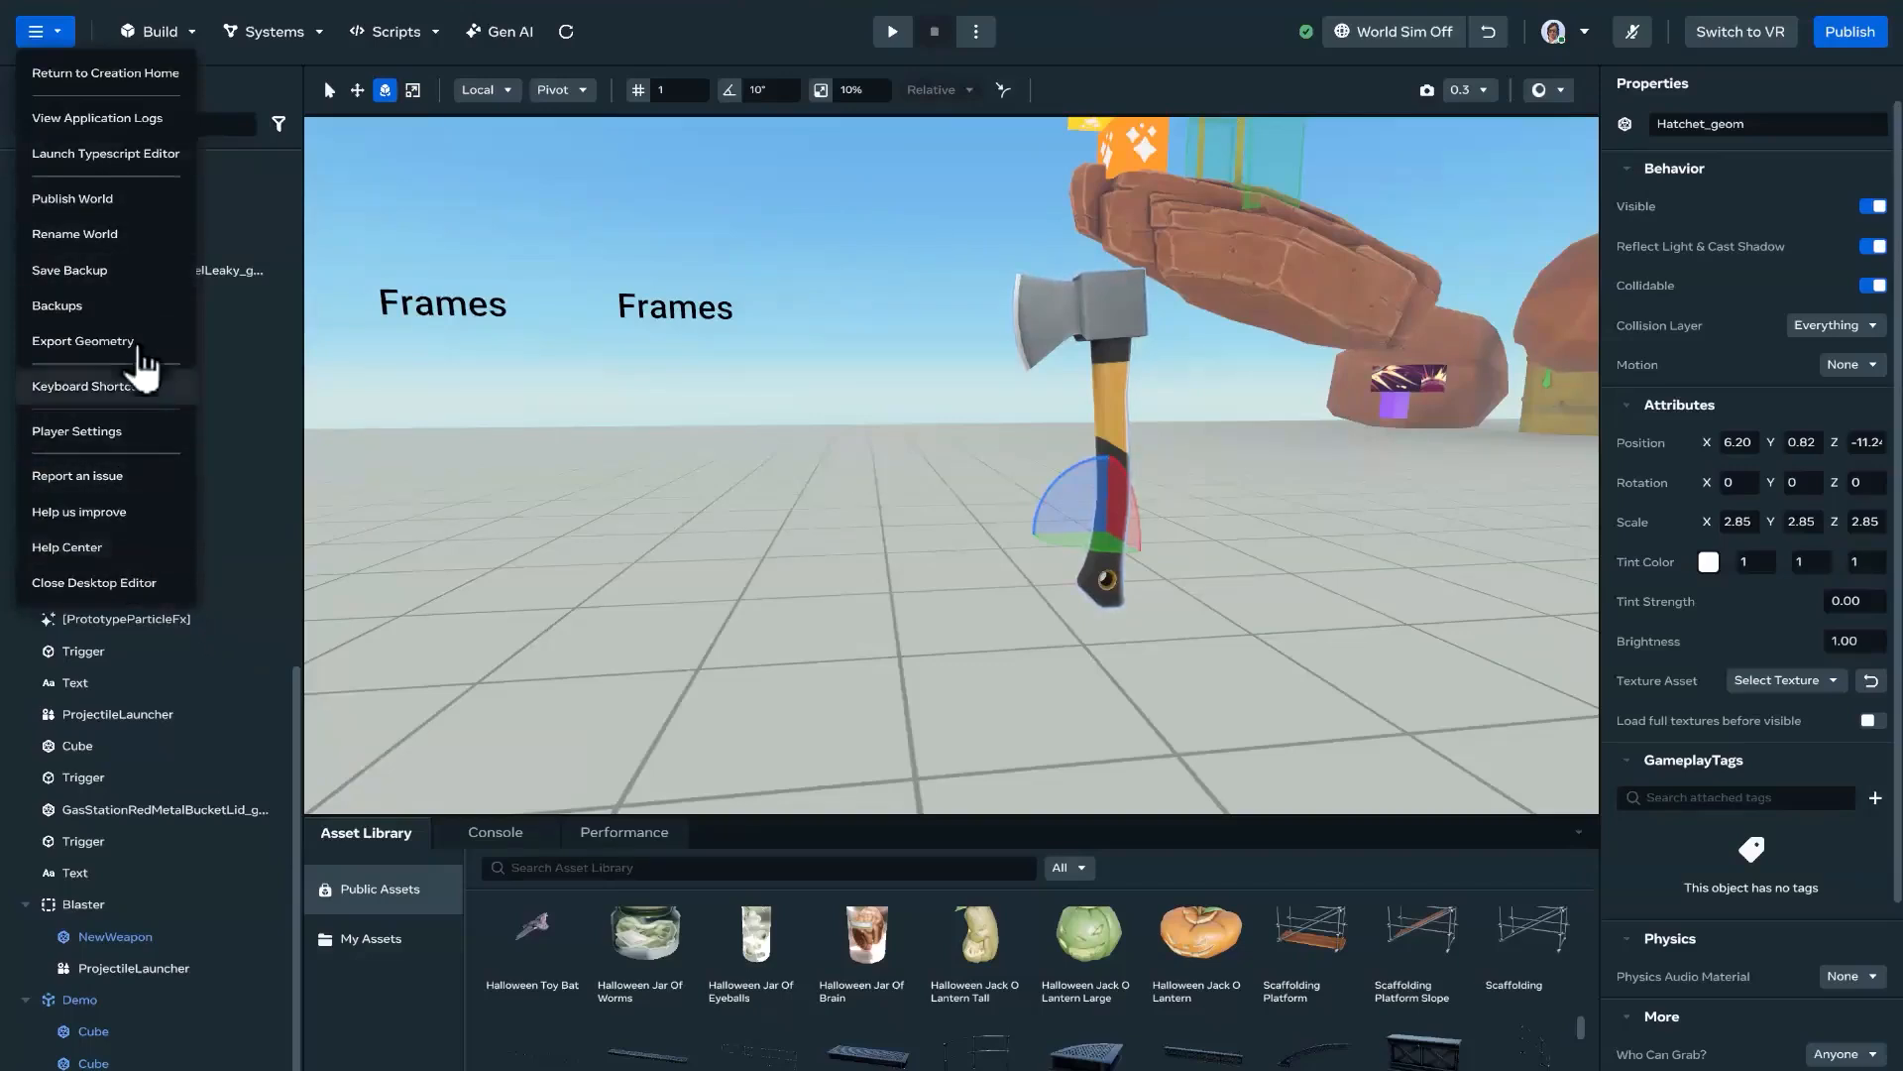
{"action": "left_click", "coordinate": [138, 343]}
{"action": "left_click", "coordinate": [1100, 558]}
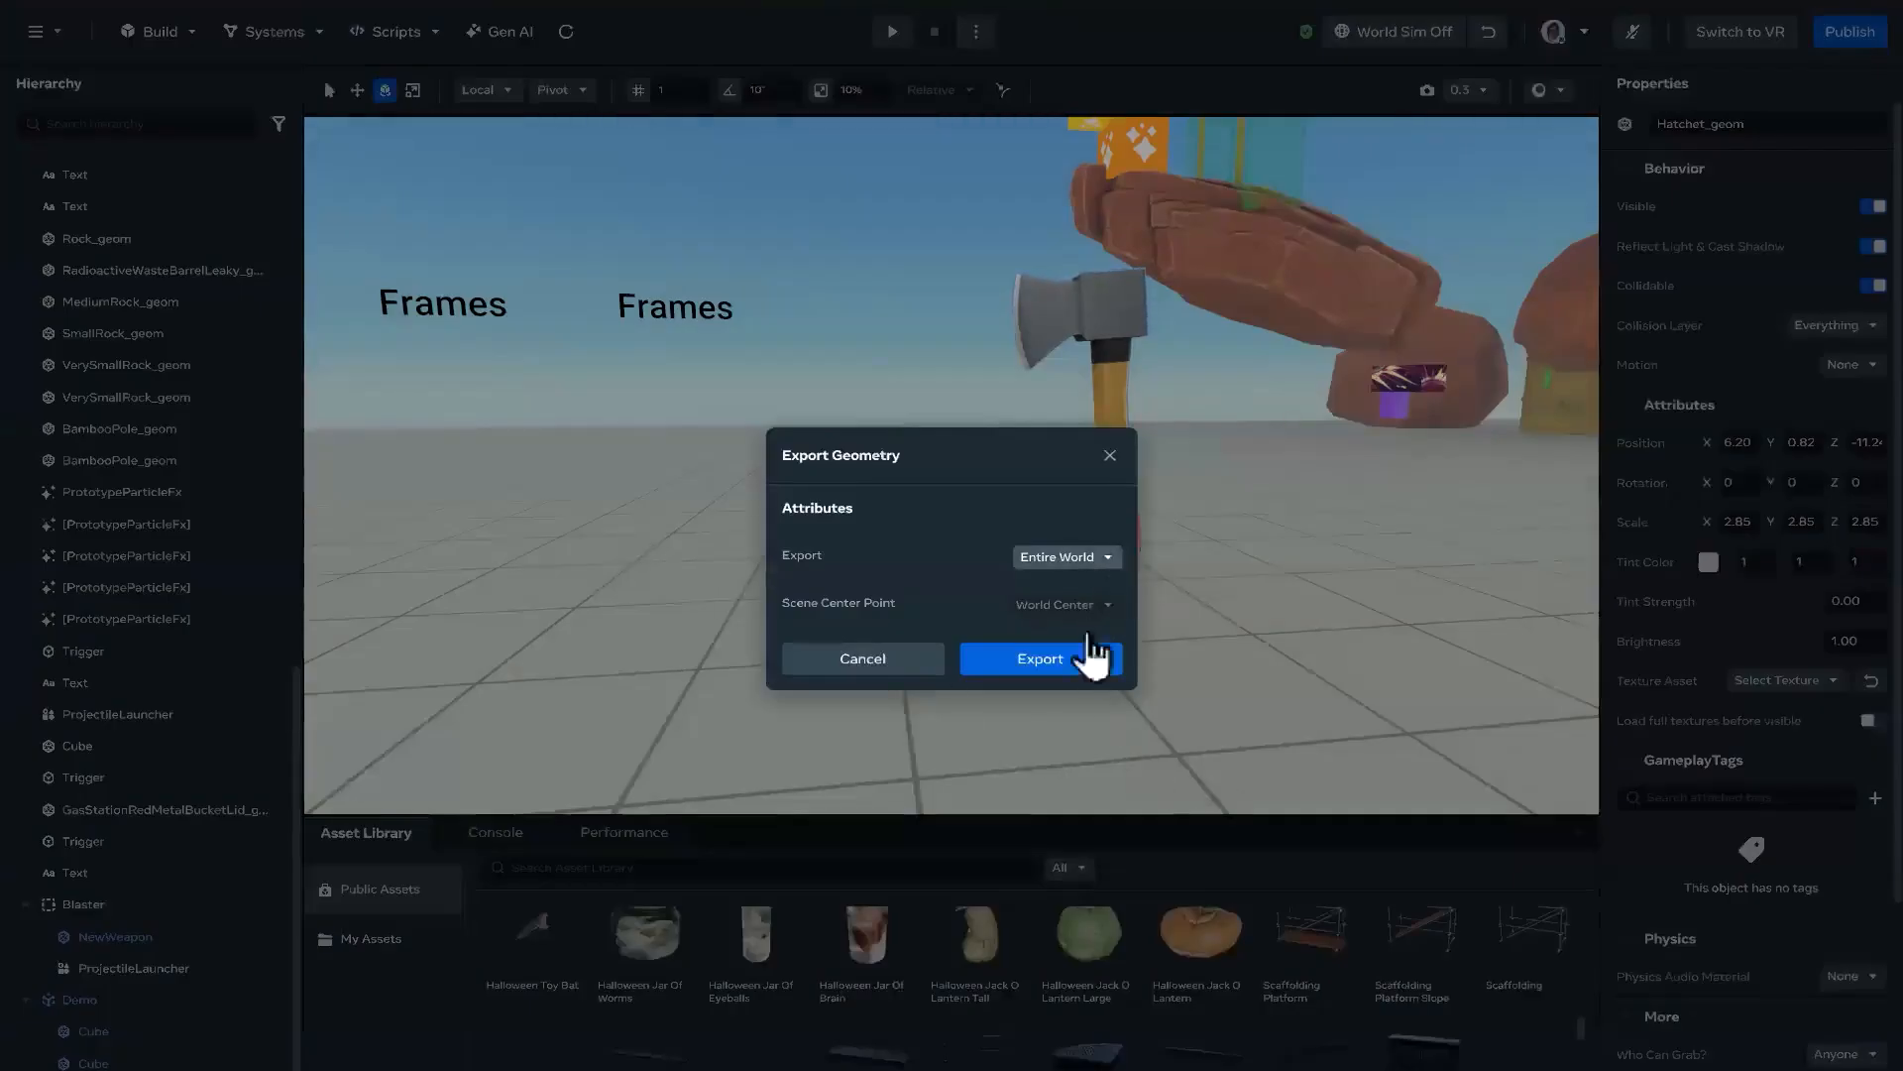
{"action": "left_click", "coordinate": [1091, 621]}
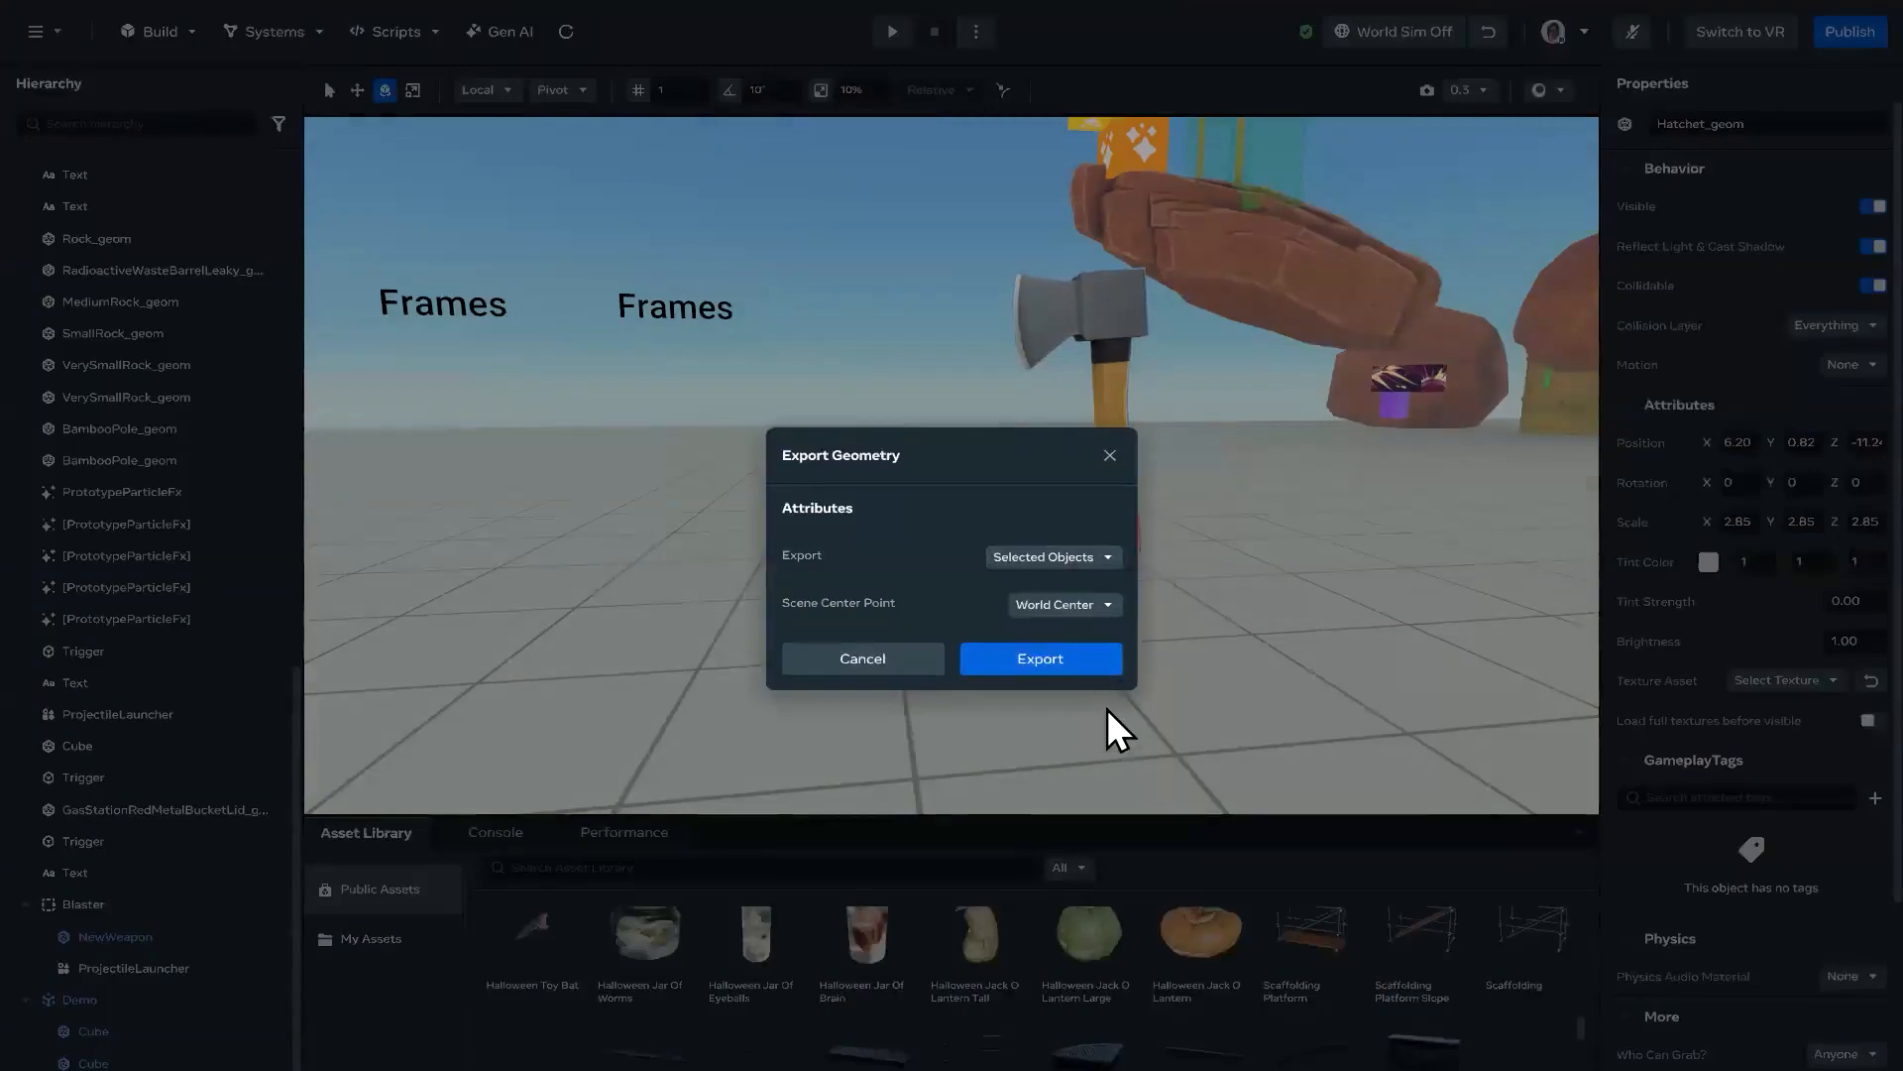
{"action": "left_click", "coordinate": [1081, 662]}
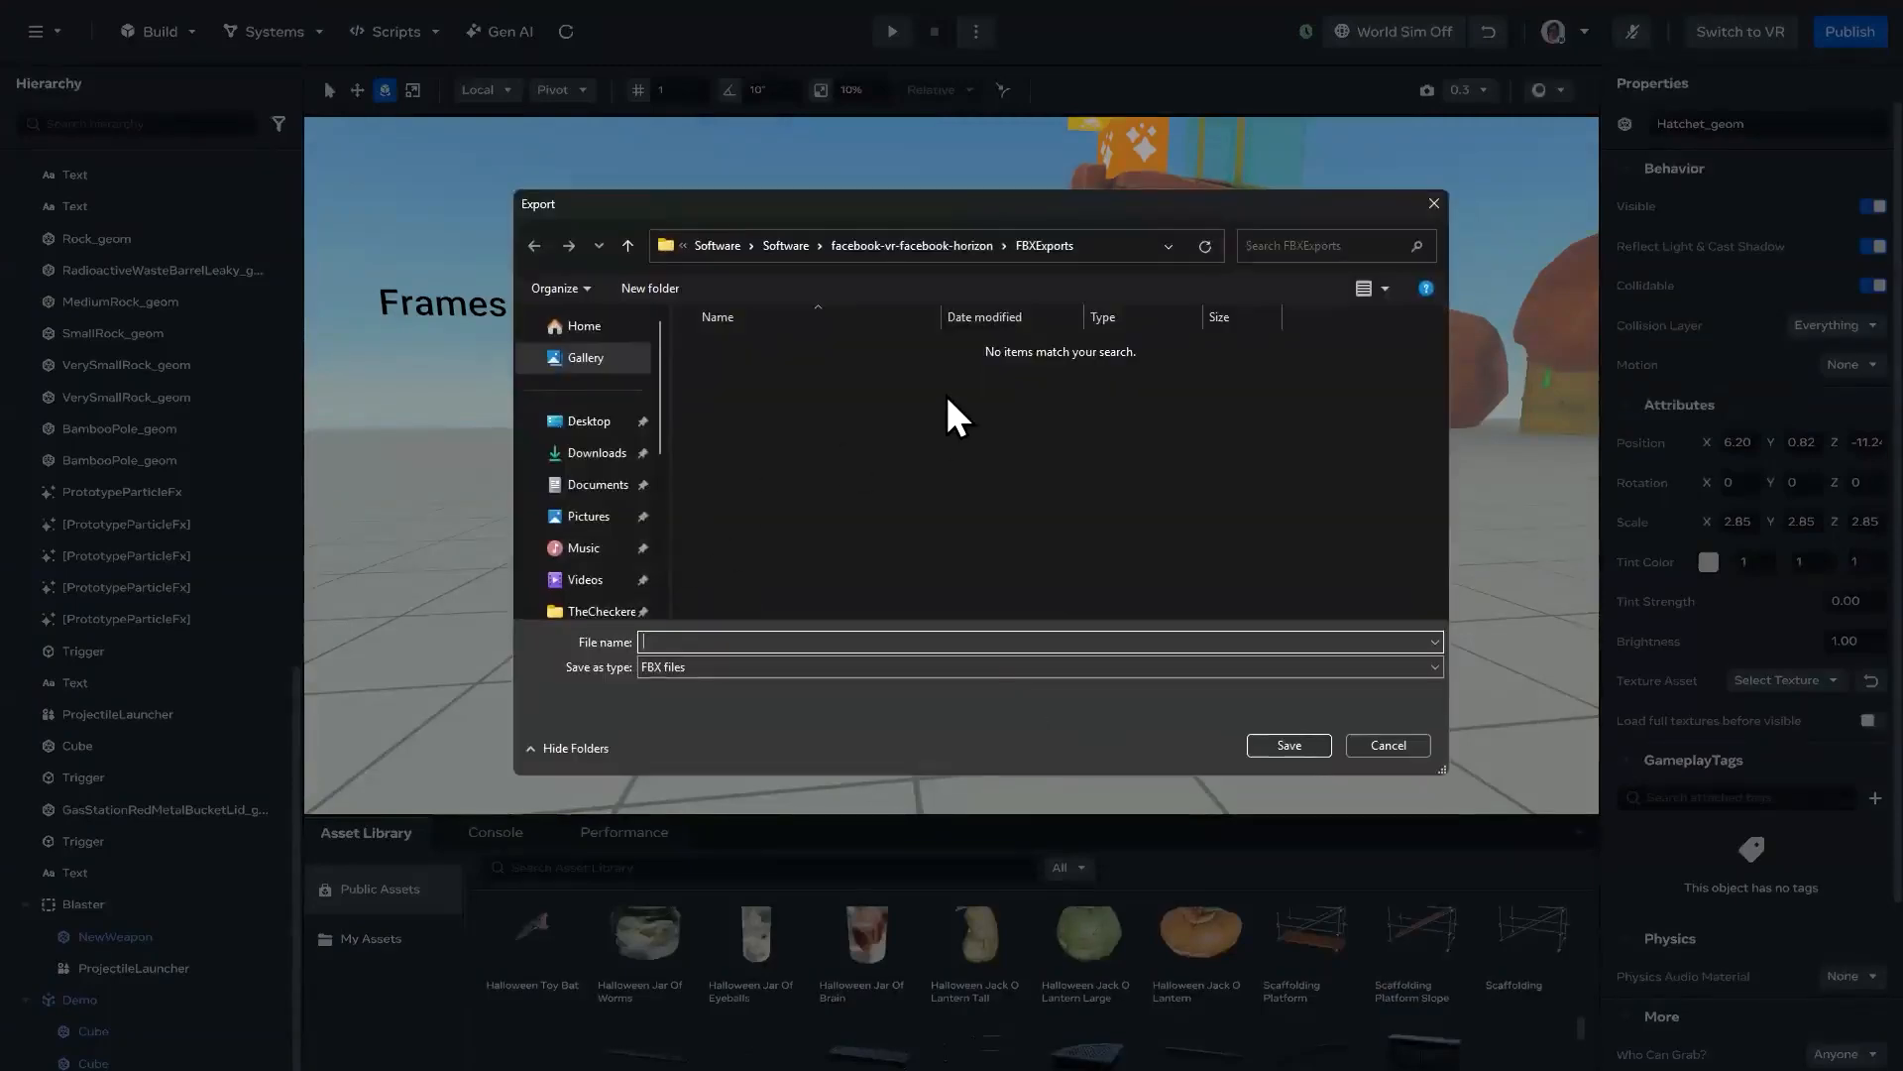
Step: Create a folder named Export inside ToolsWorkshop and save the hatchet's FBX file in it
{"action": "scroll", "coordinate": [594, 486], "scroll_direction": "down", "scroll_amount": 3}
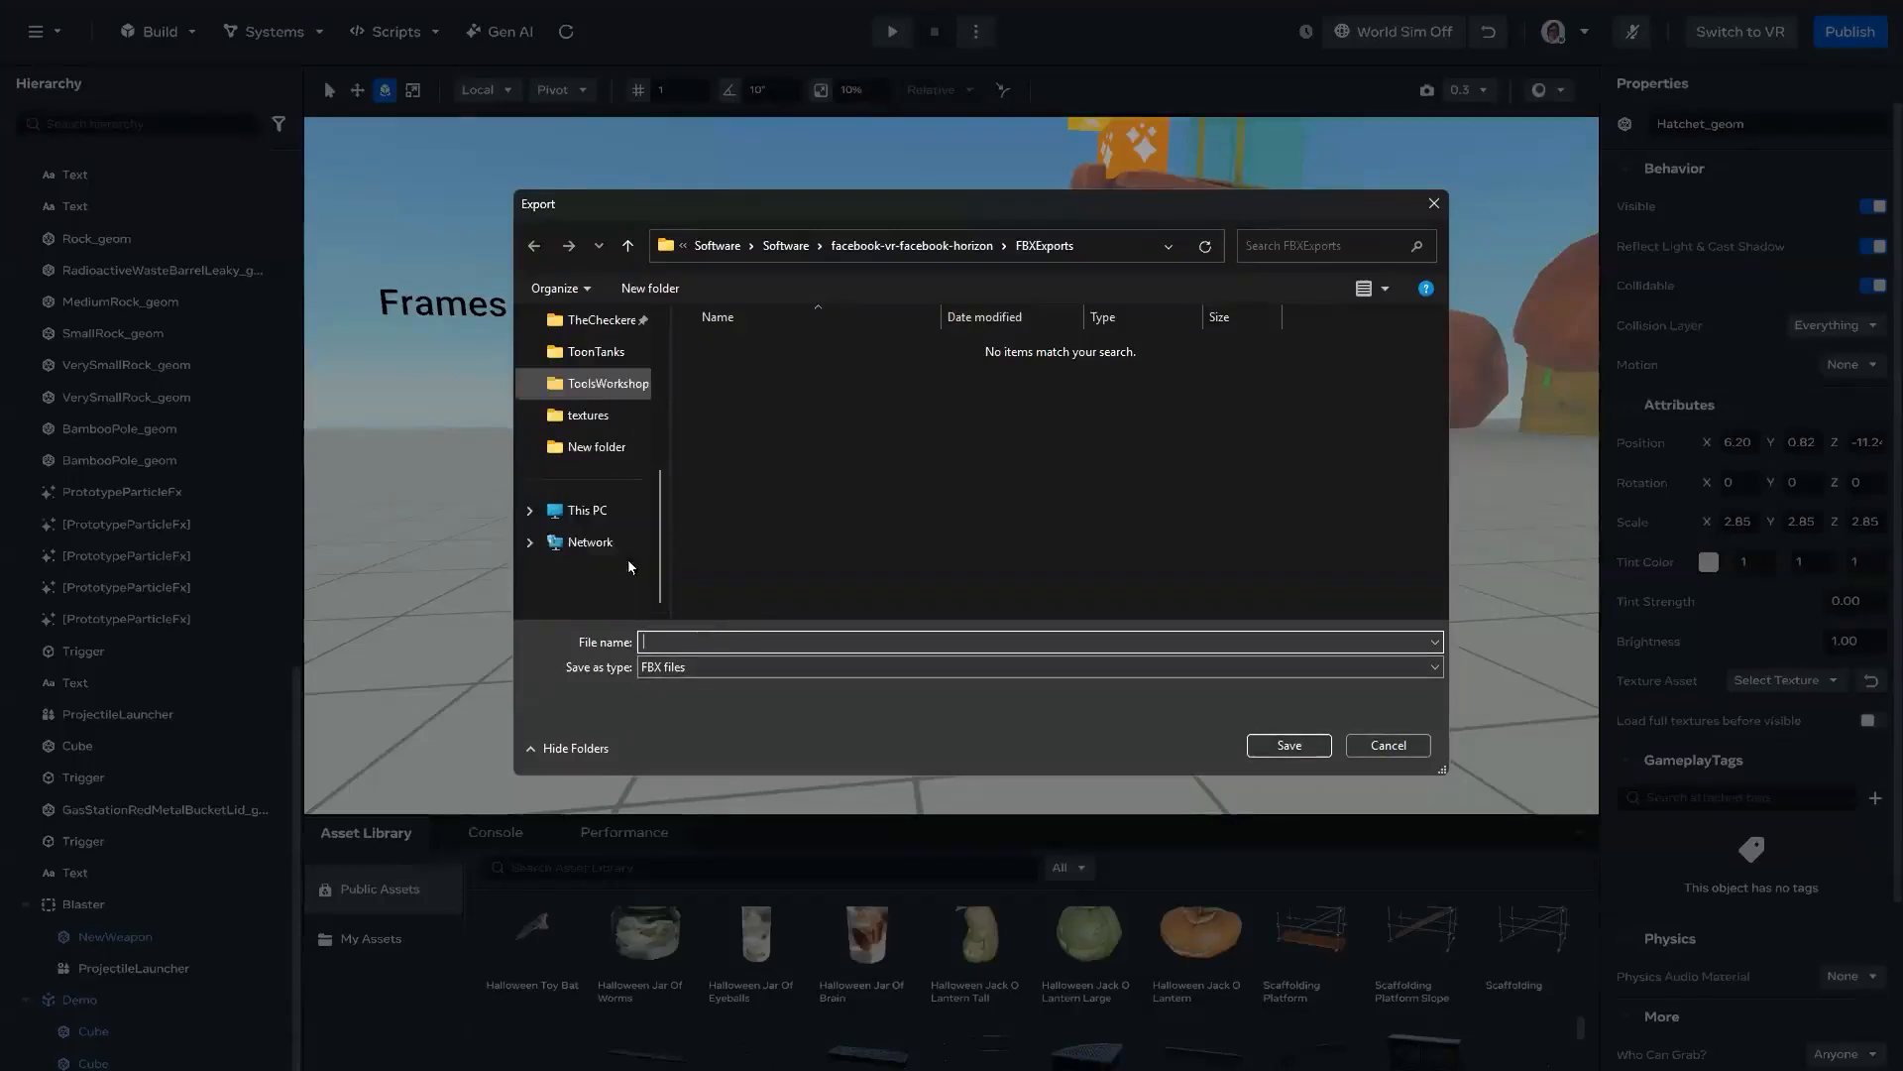
{"action": "left_click", "coordinate": [615, 394]}
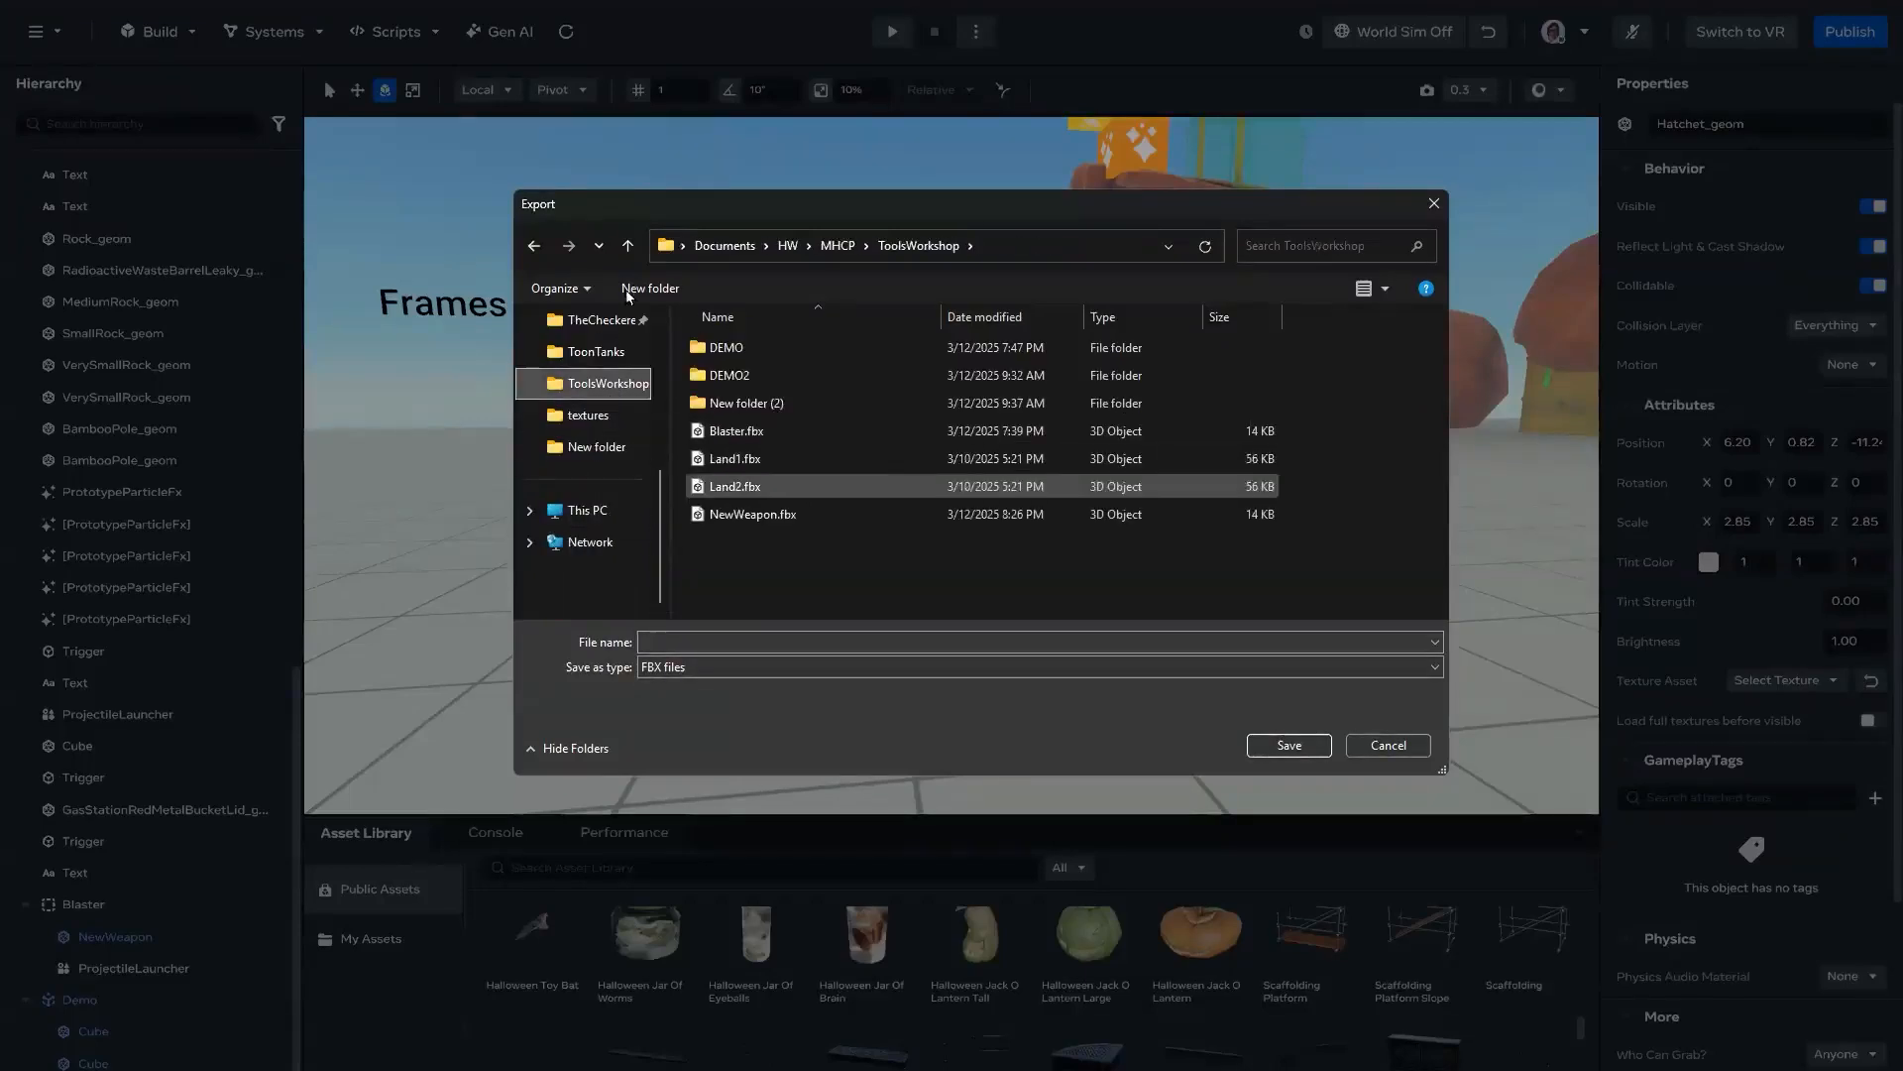
{"action": "key", "text": "ctrl+shift+n"}
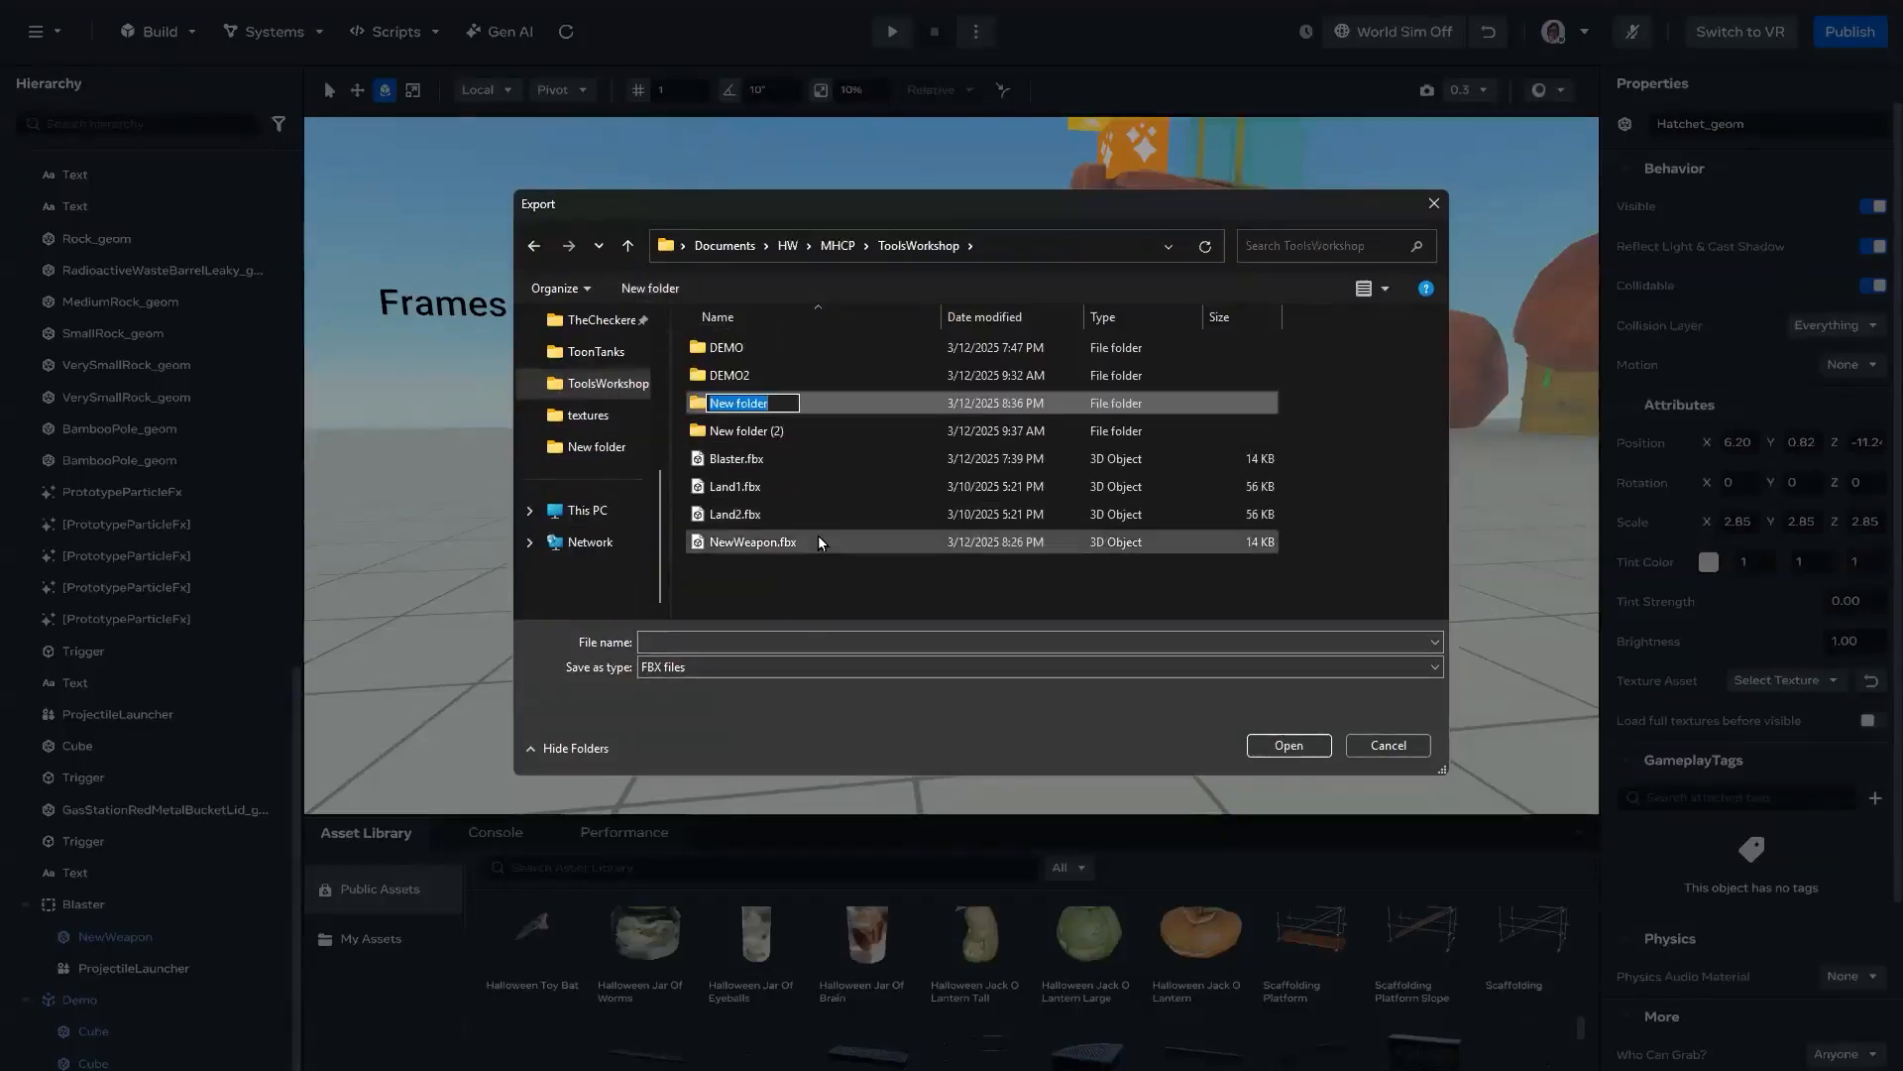
{"action": "type", "text": "Export"}
{"action": "key", "text": "Return"}
{"action": "double_click", "coordinate": [746, 402]}
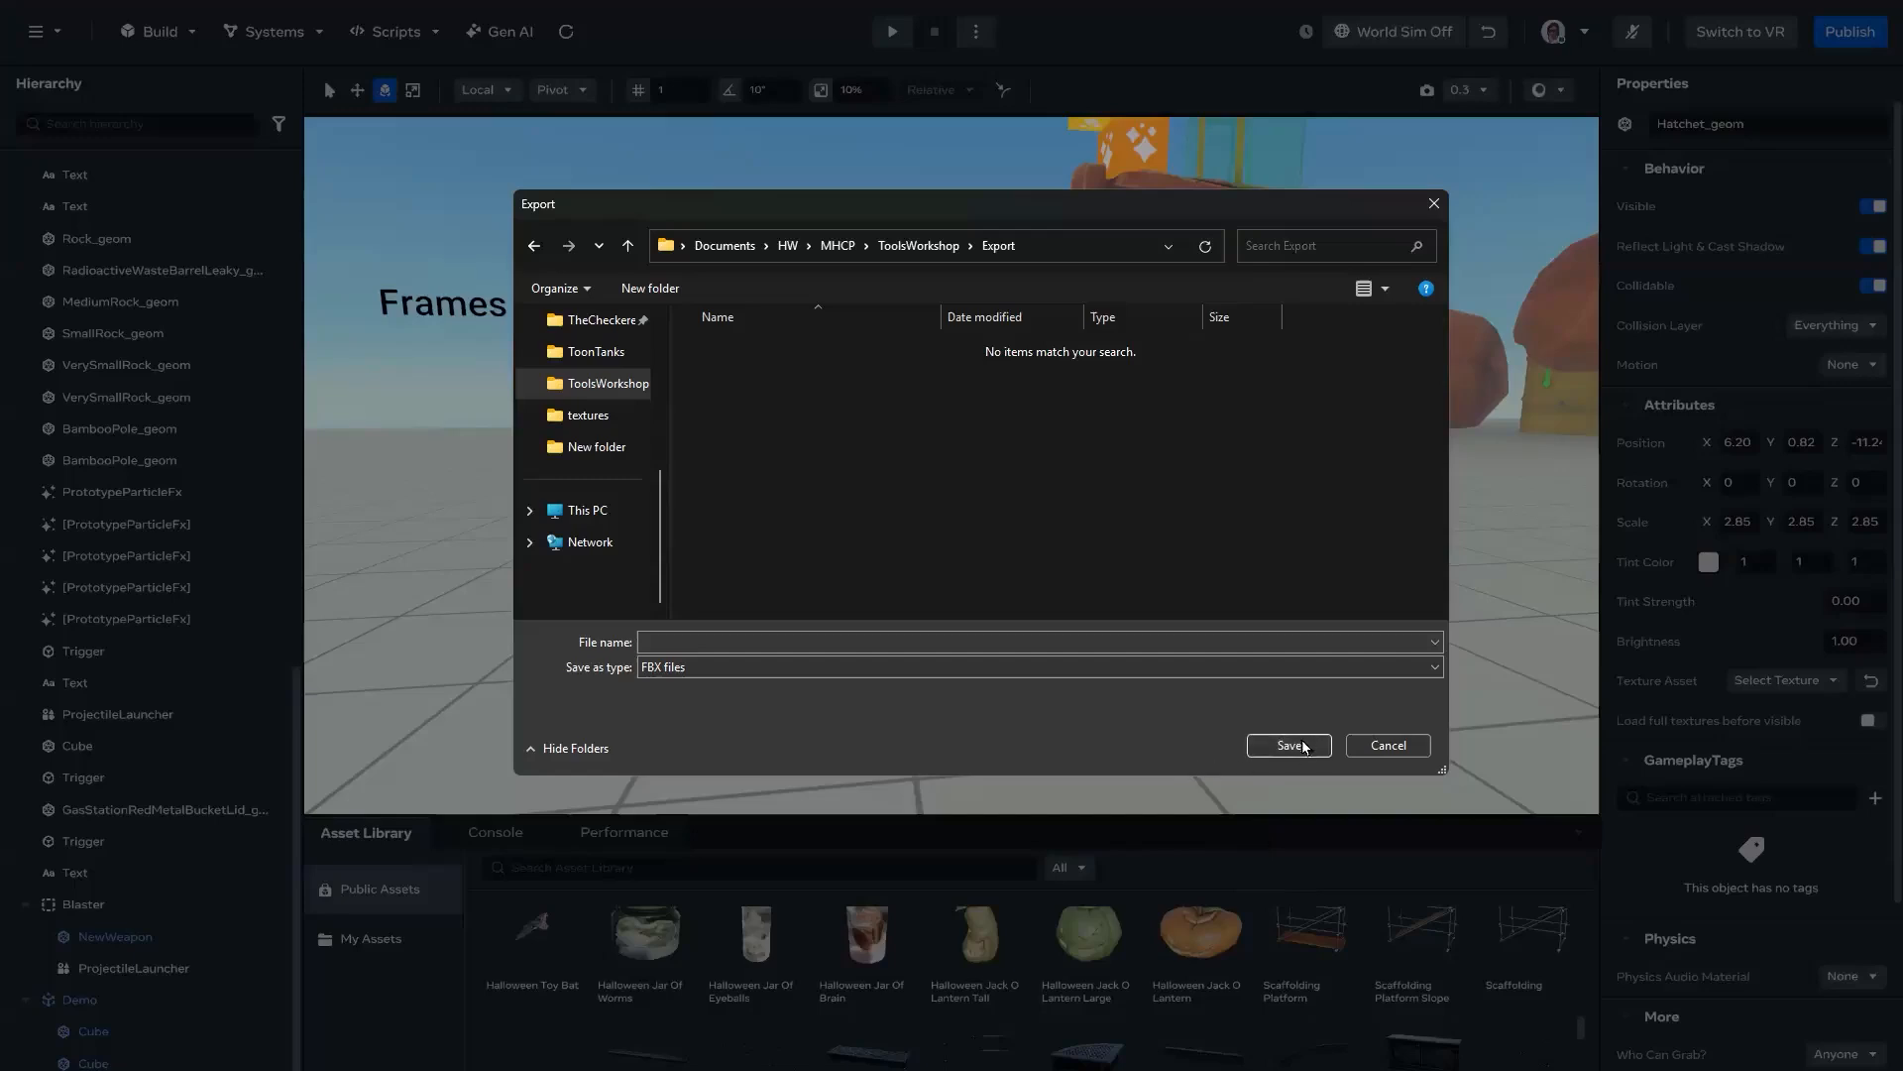
{"action": "left_click", "coordinate": [811, 639]}
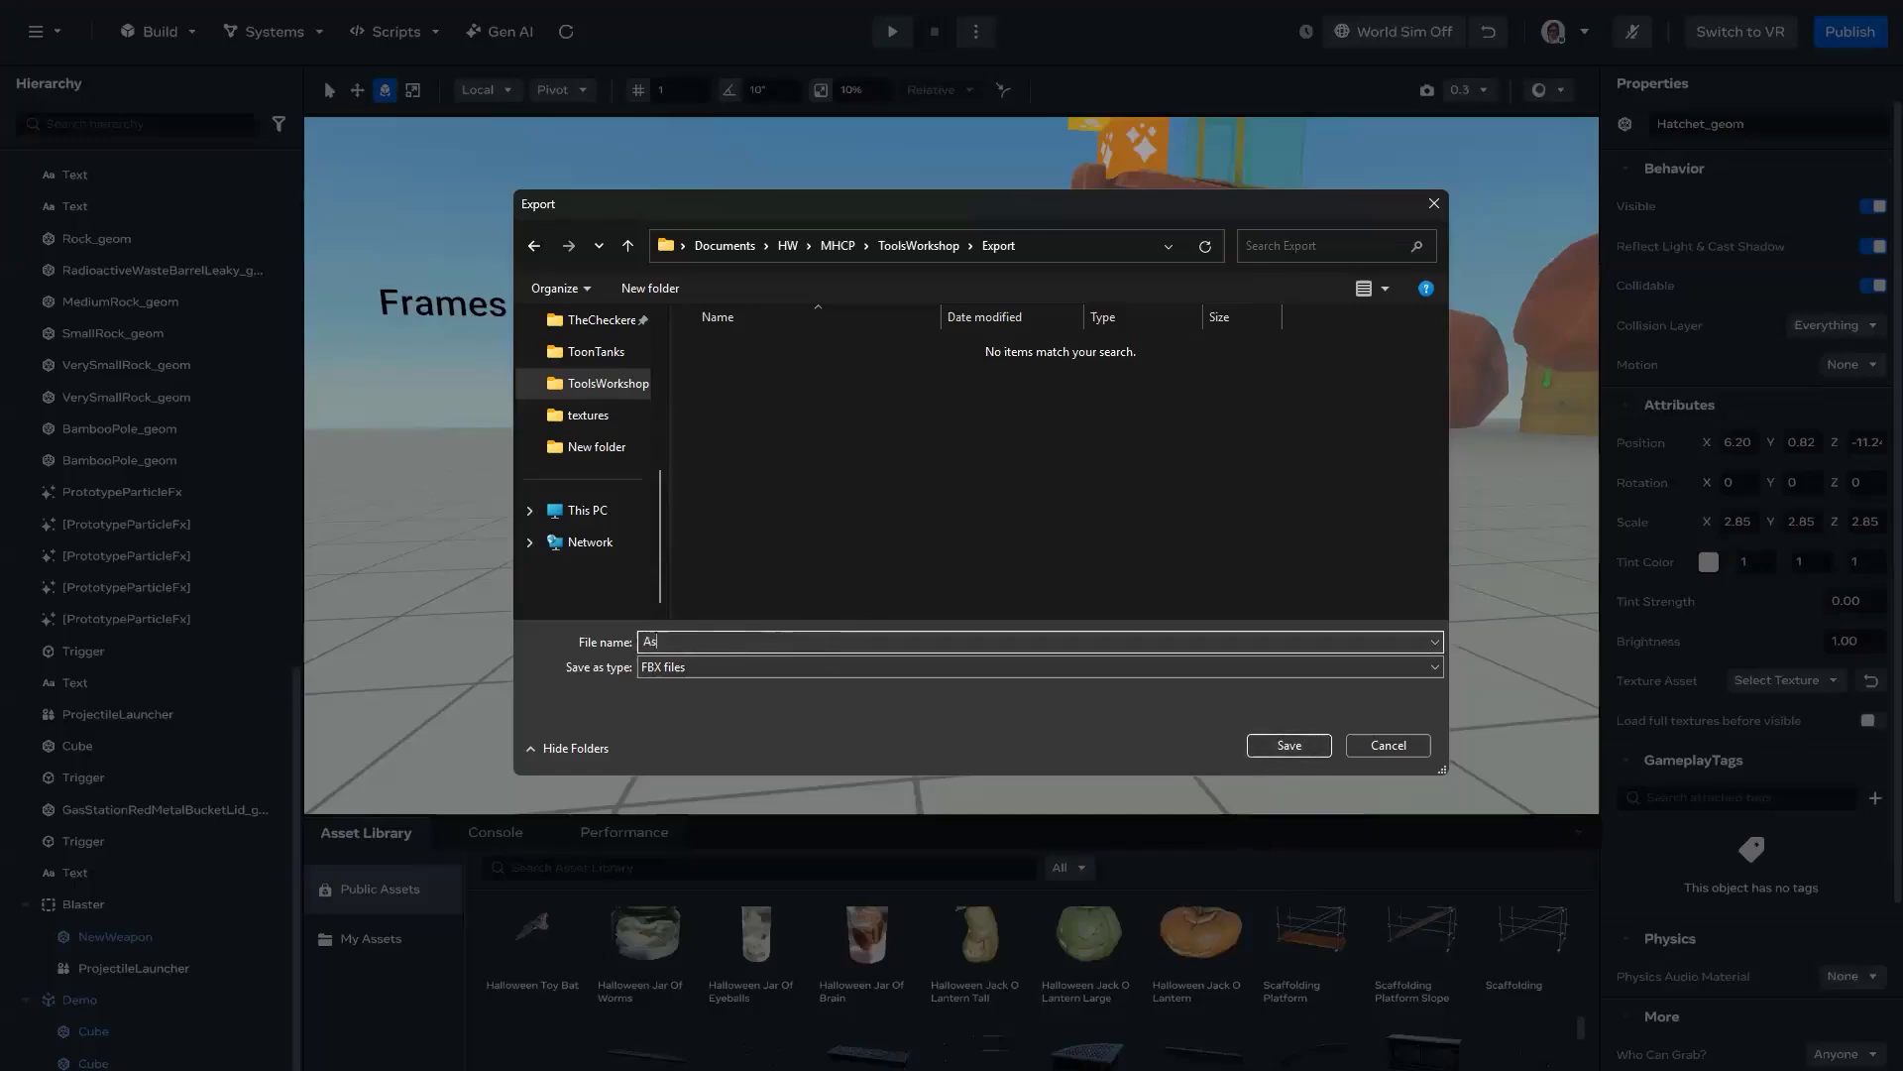
{"action": "left_click", "coordinate": [1322, 754]}
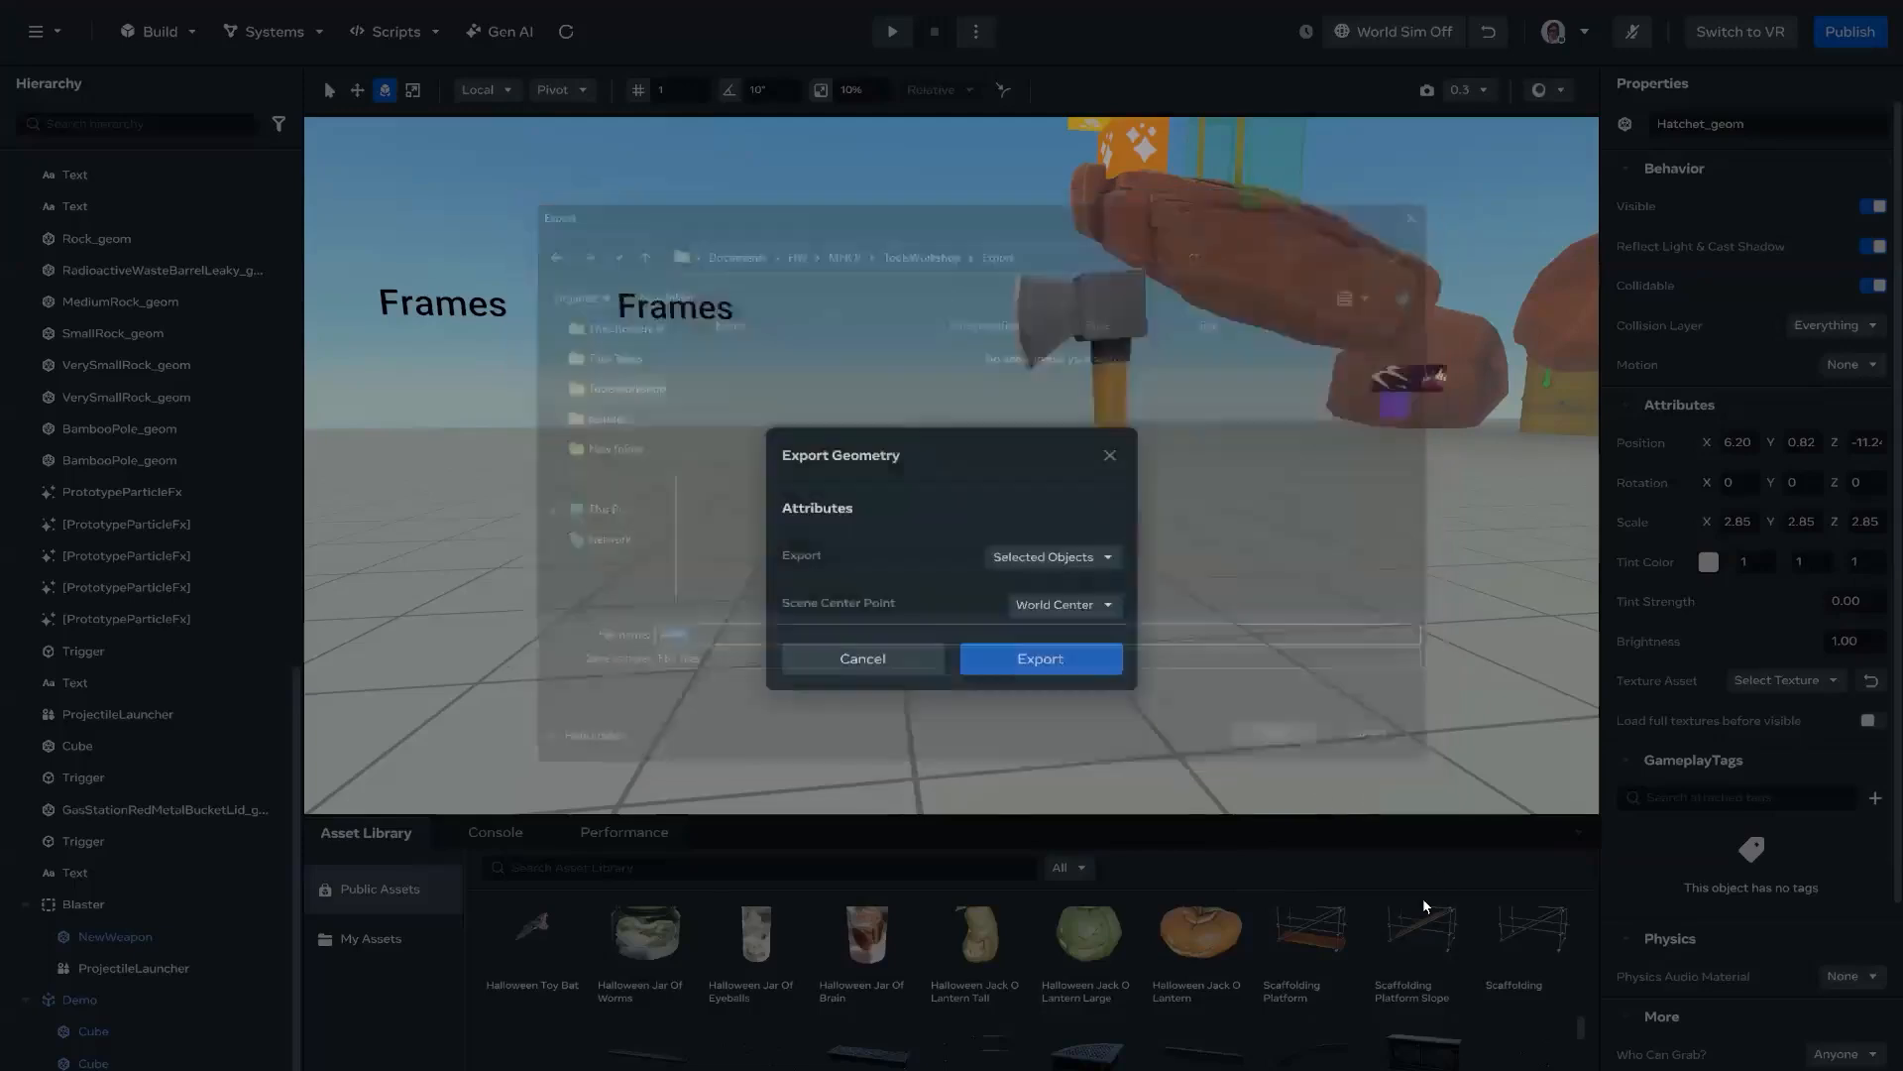
Step: Switch to Blender and delete every object in the existing scene
{"action": "left_click", "coordinate": [1102, 666]}
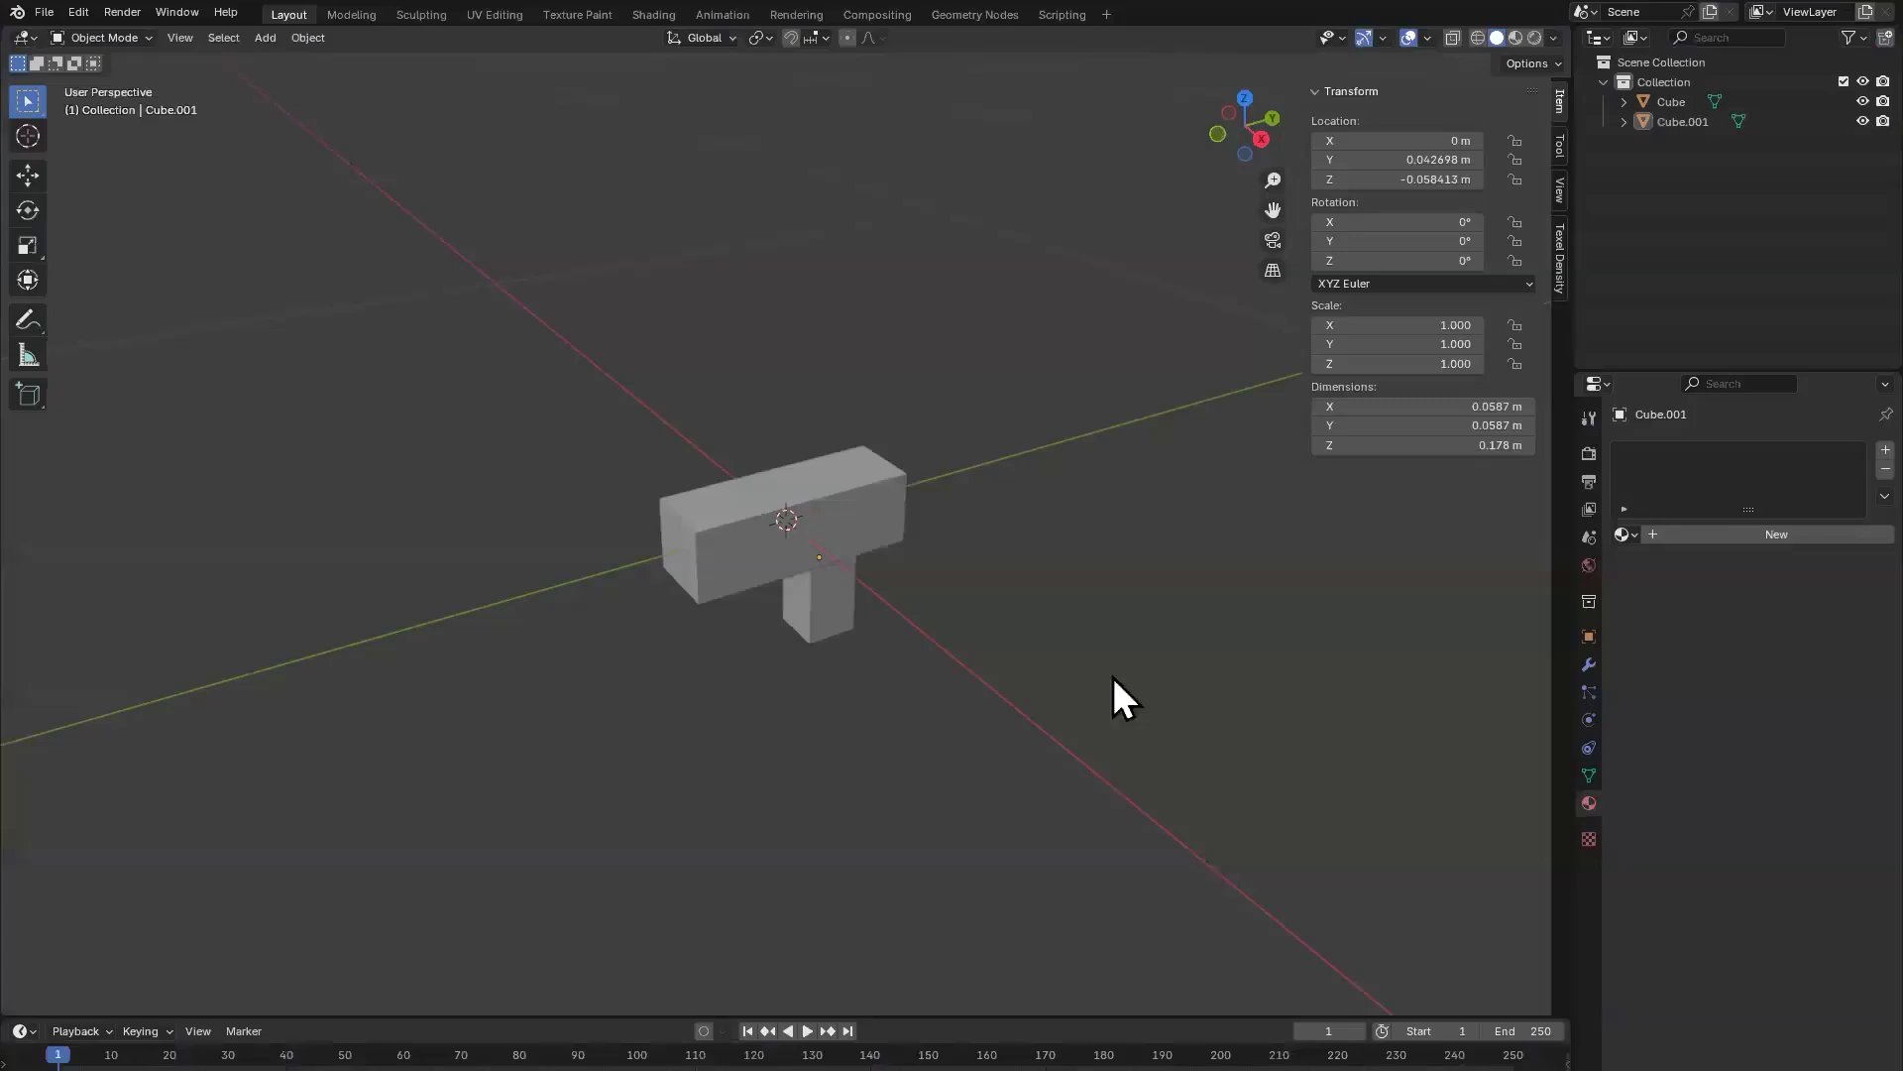
{"action": "key", "text": "a"}
{"action": "key", "text": "Delete"}
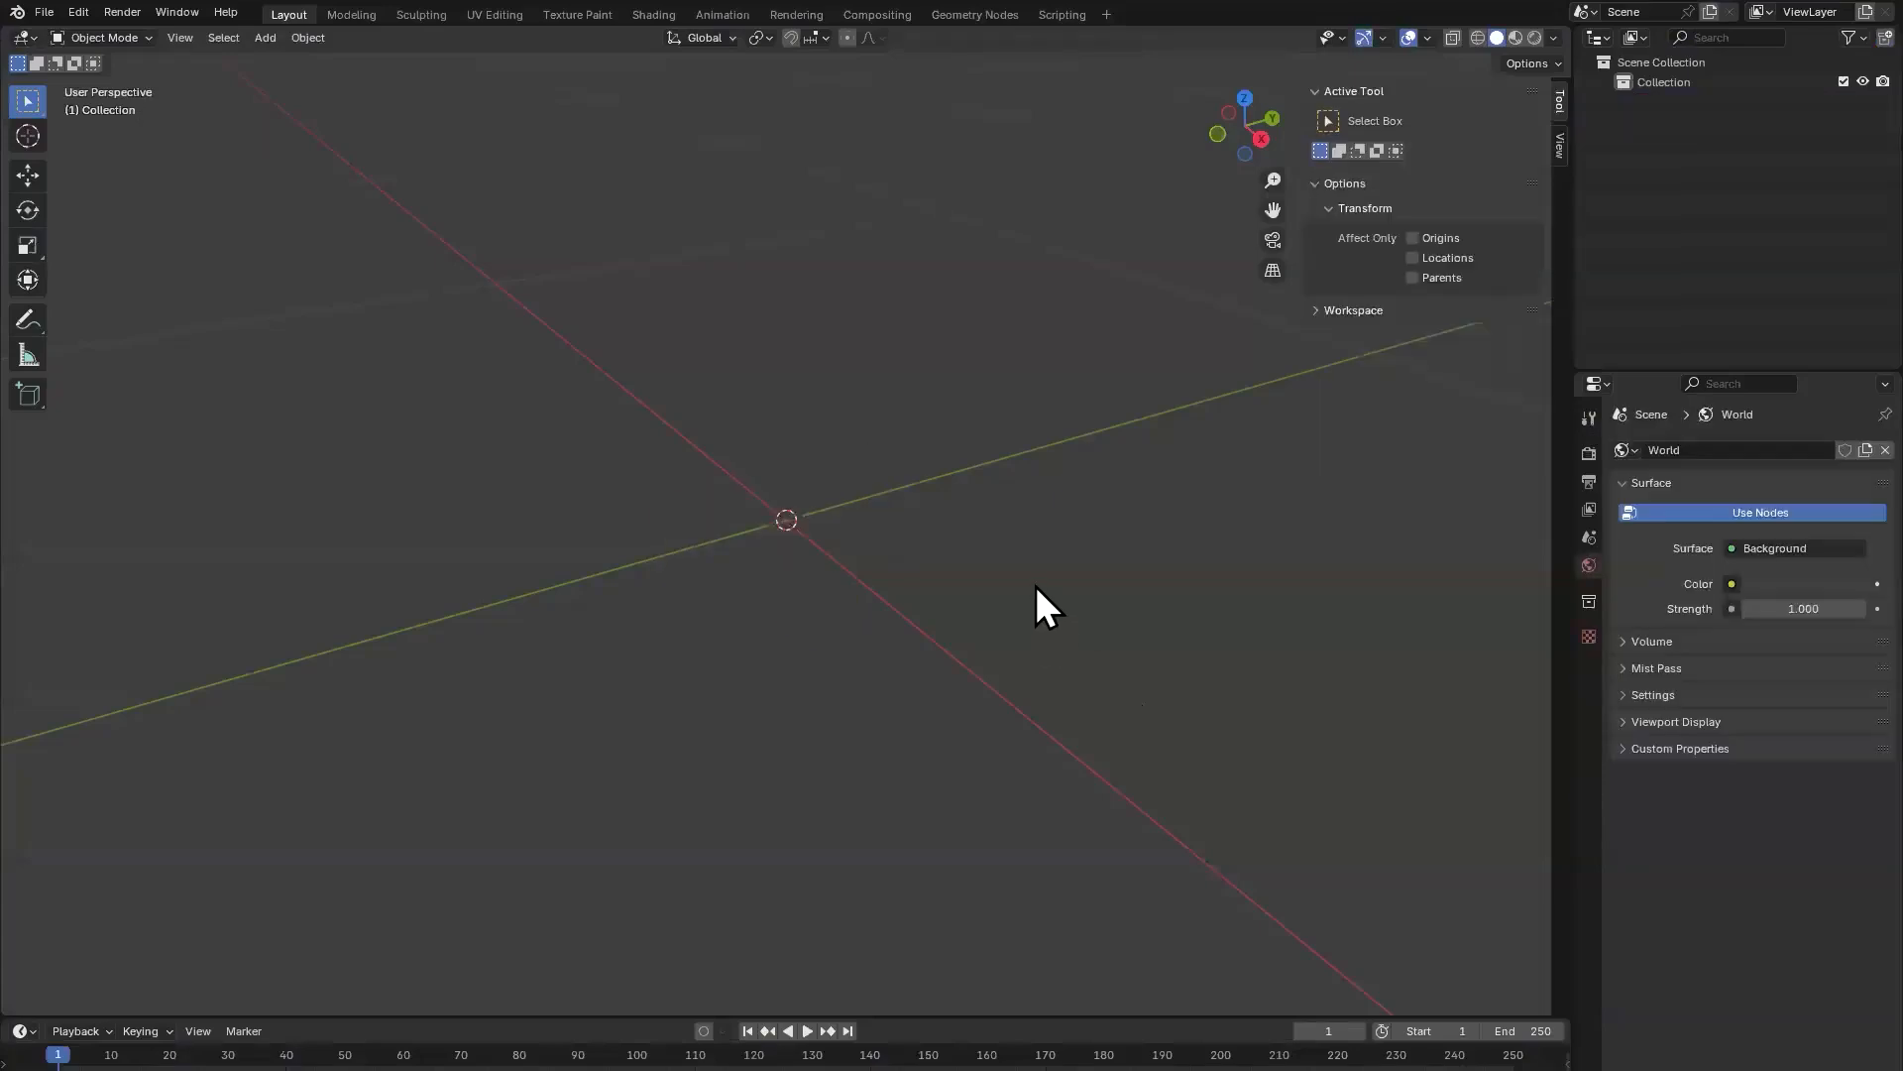
Step: Import the exported hatchet FBX from the Export folder in ToolsWorkshop
{"action": "left_click", "coordinate": [46, 14]}
{"action": "mouse_move", "coordinate": [152, 295]}
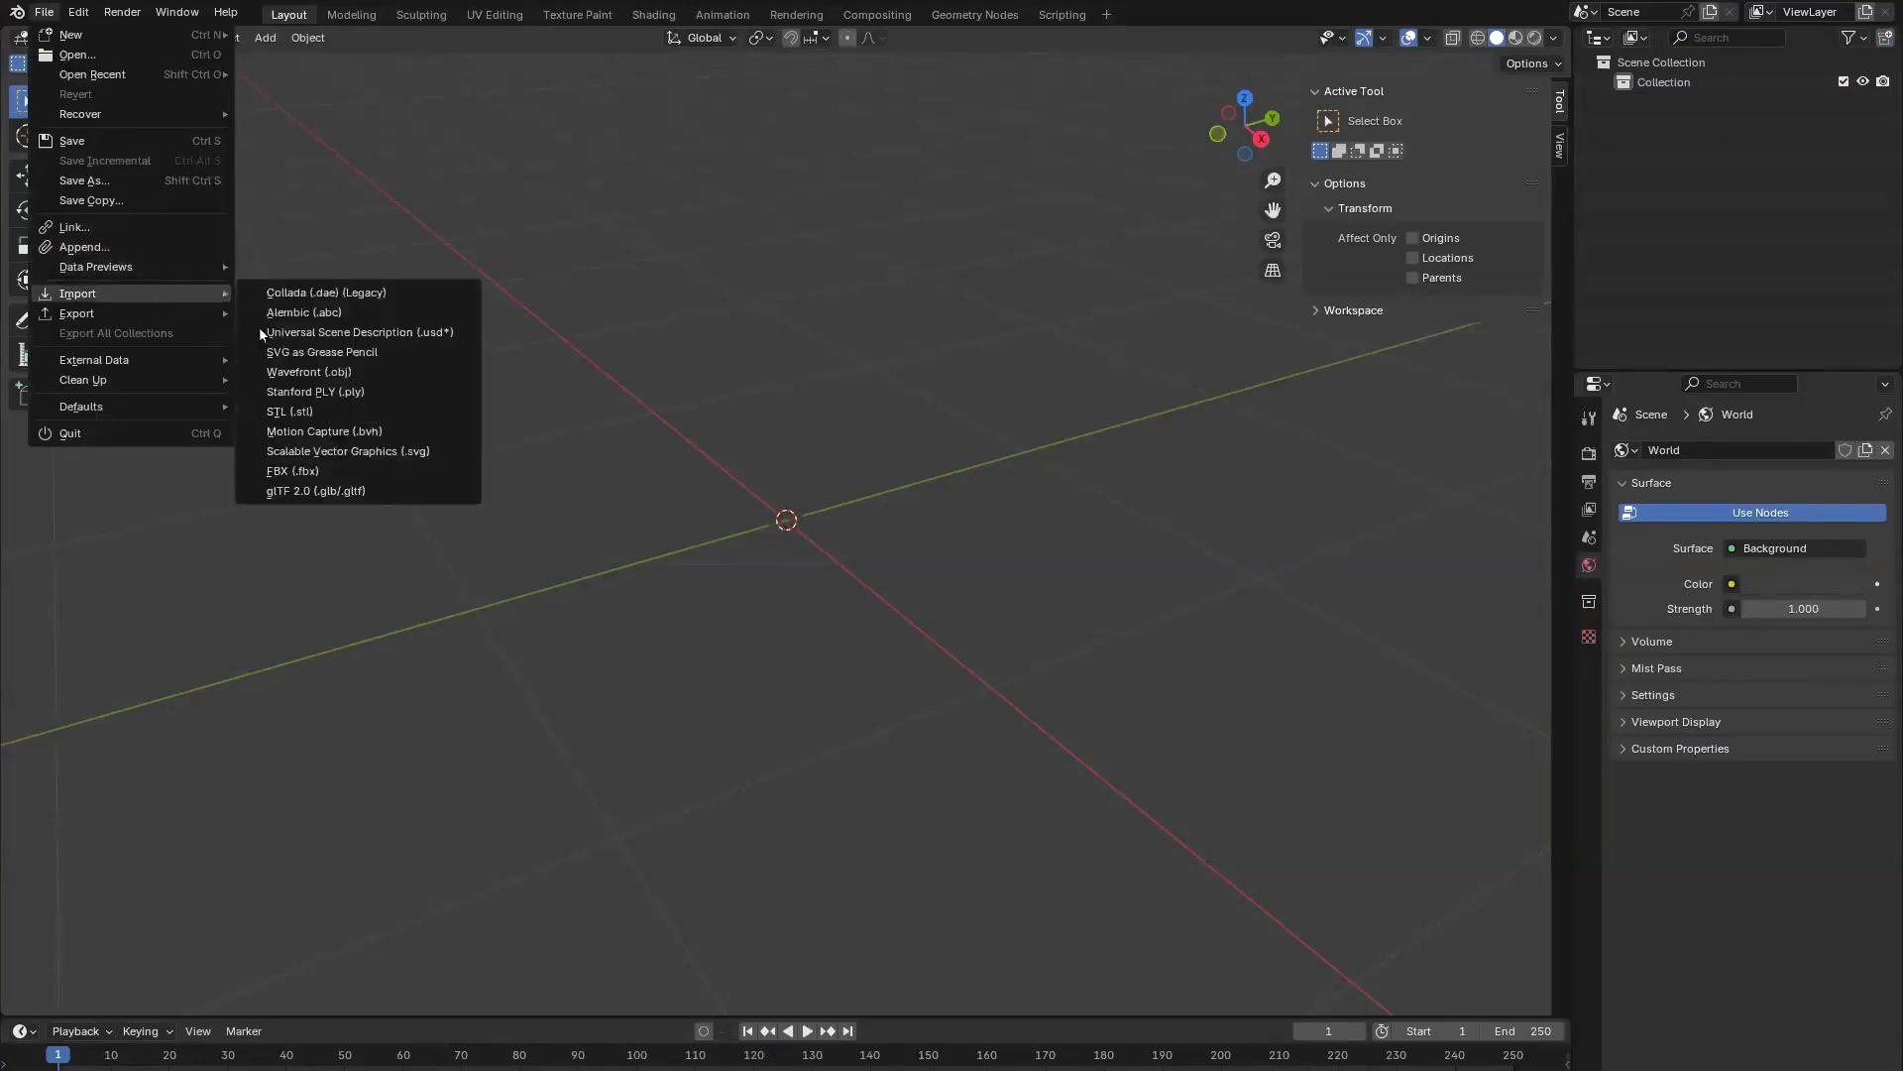
{"action": "left_click", "coordinate": [285, 470]}
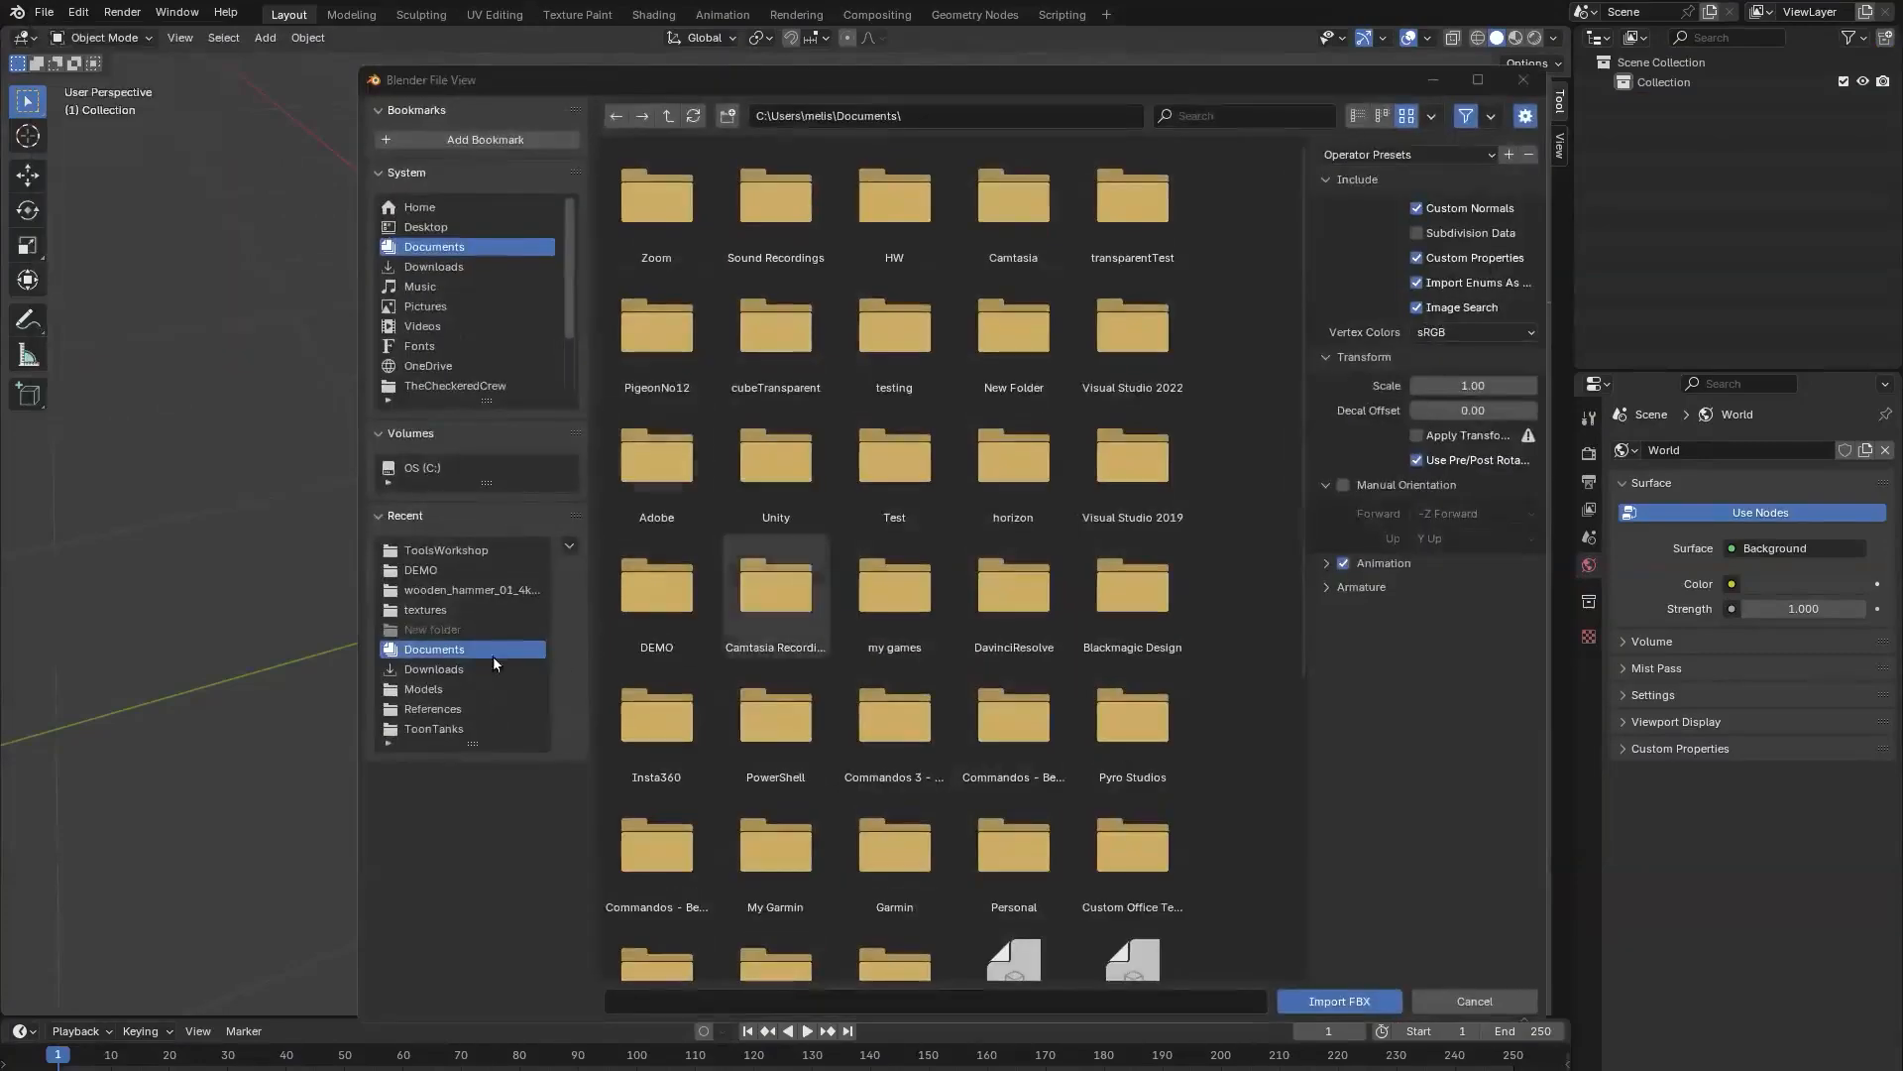
{"action": "scroll", "coordinate": [504, 361], "scroll_direction": "down", "scroll_amount": 2}
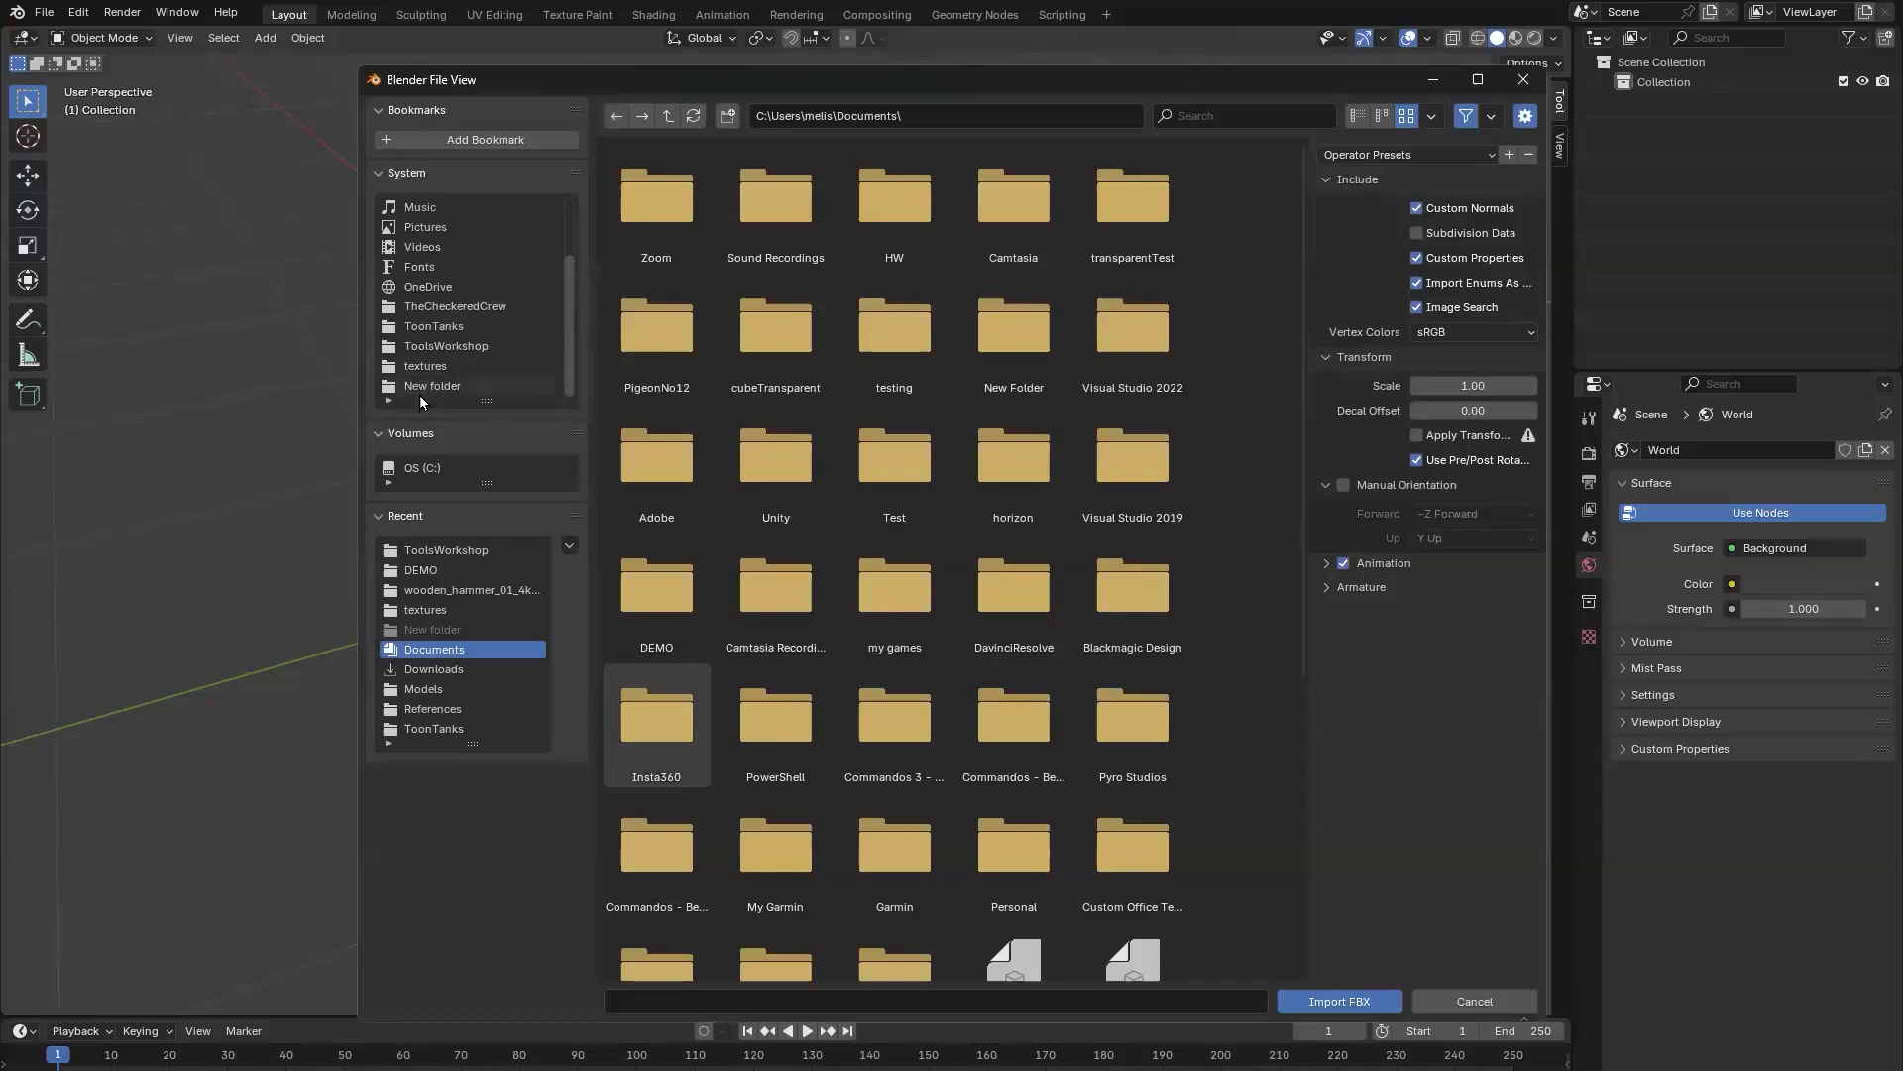
{"action": "left_click", "coordinate": [467, 346]}
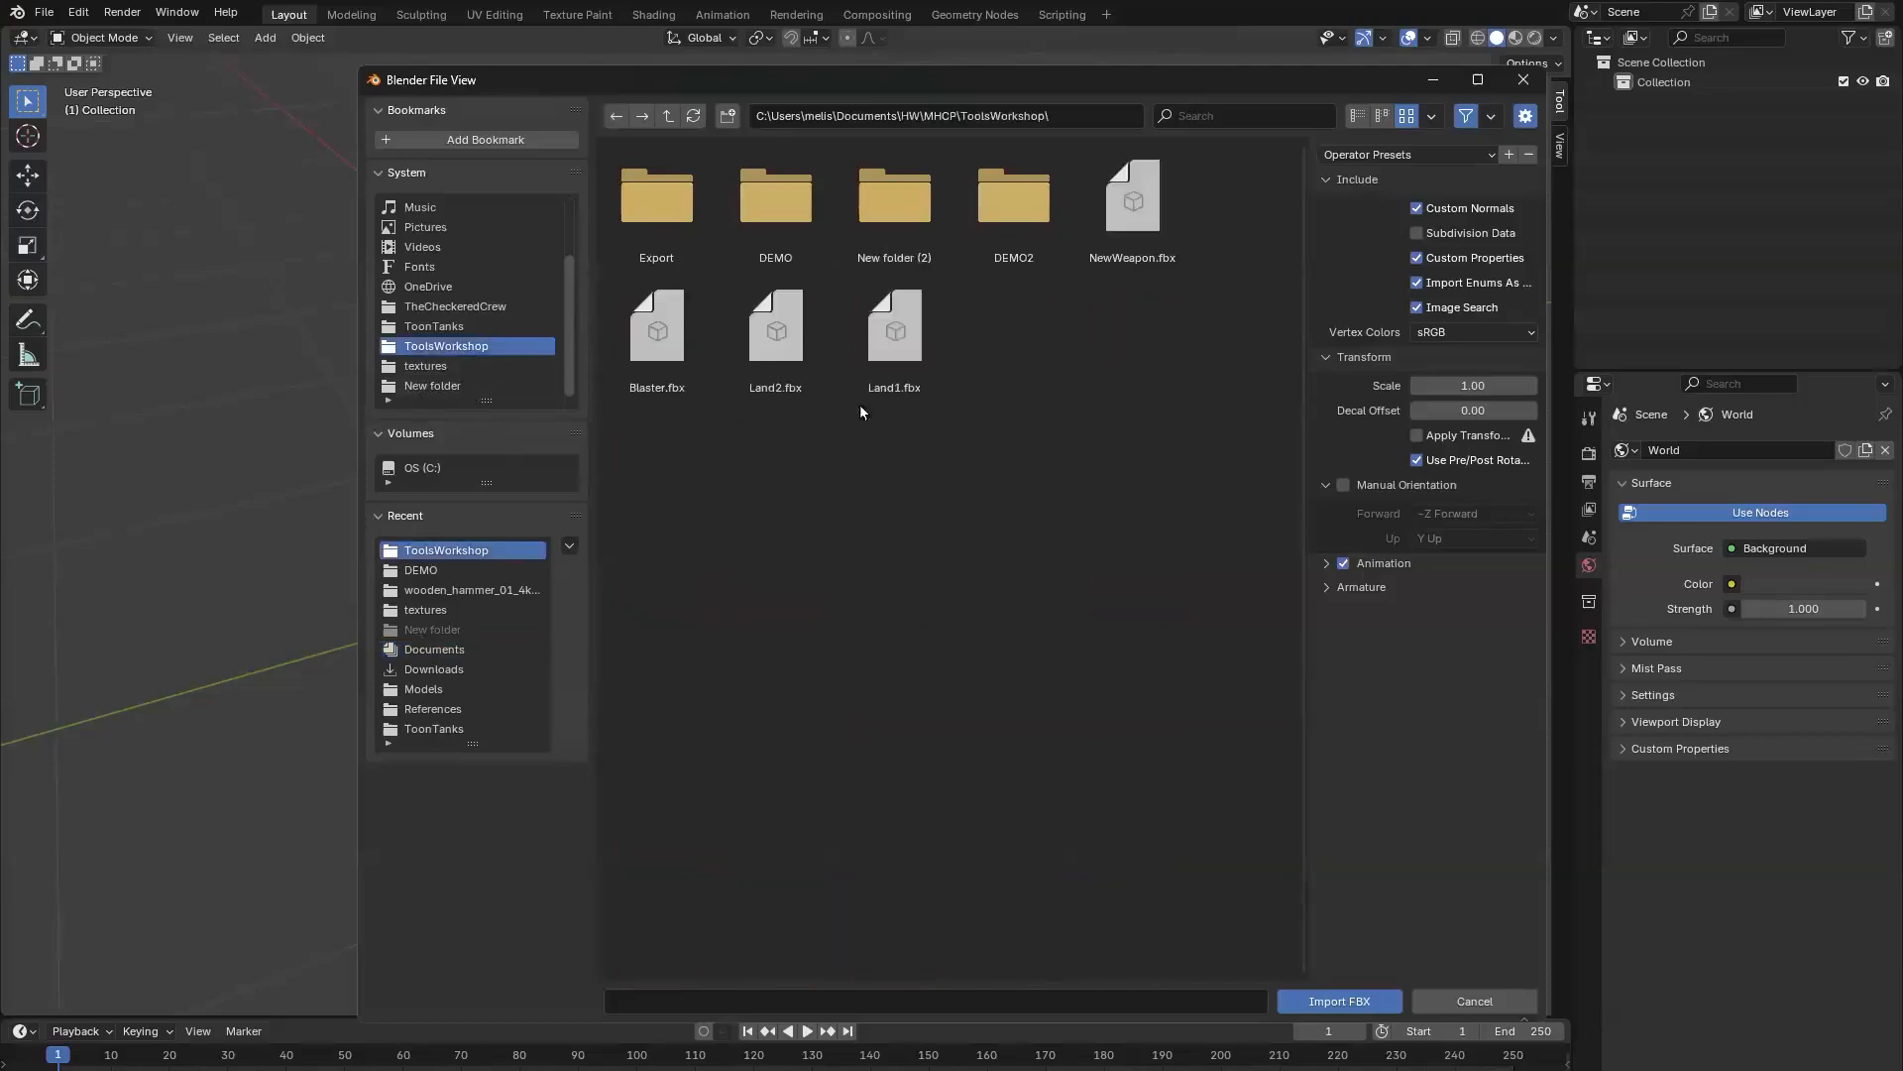
{"action": "double_click", "coordinate": [668, 224]}
{"action": "double_click", "coordinate": [669, 208]}
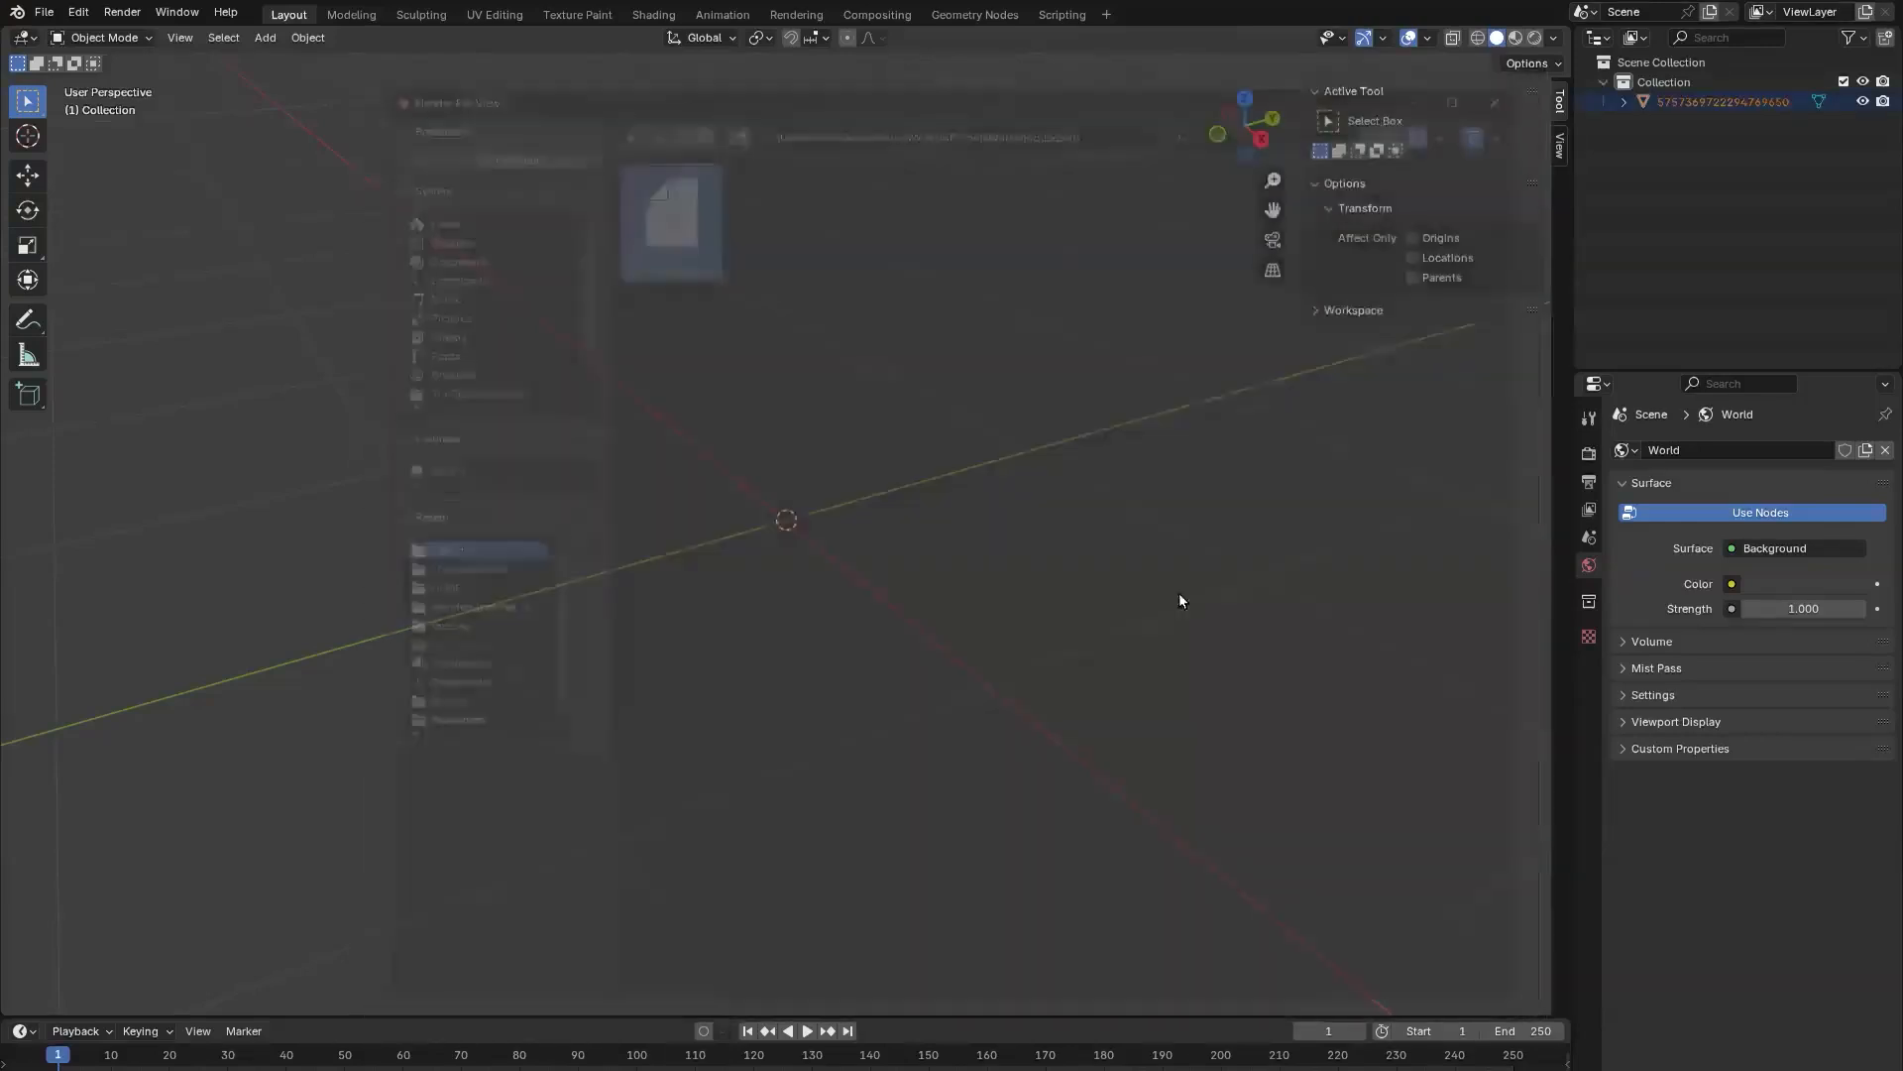
Step: Select the imported hatchet mesh and frame it in the viewport, facing its flat side
{"action": "right_click", "coordinate": [942, 561]}
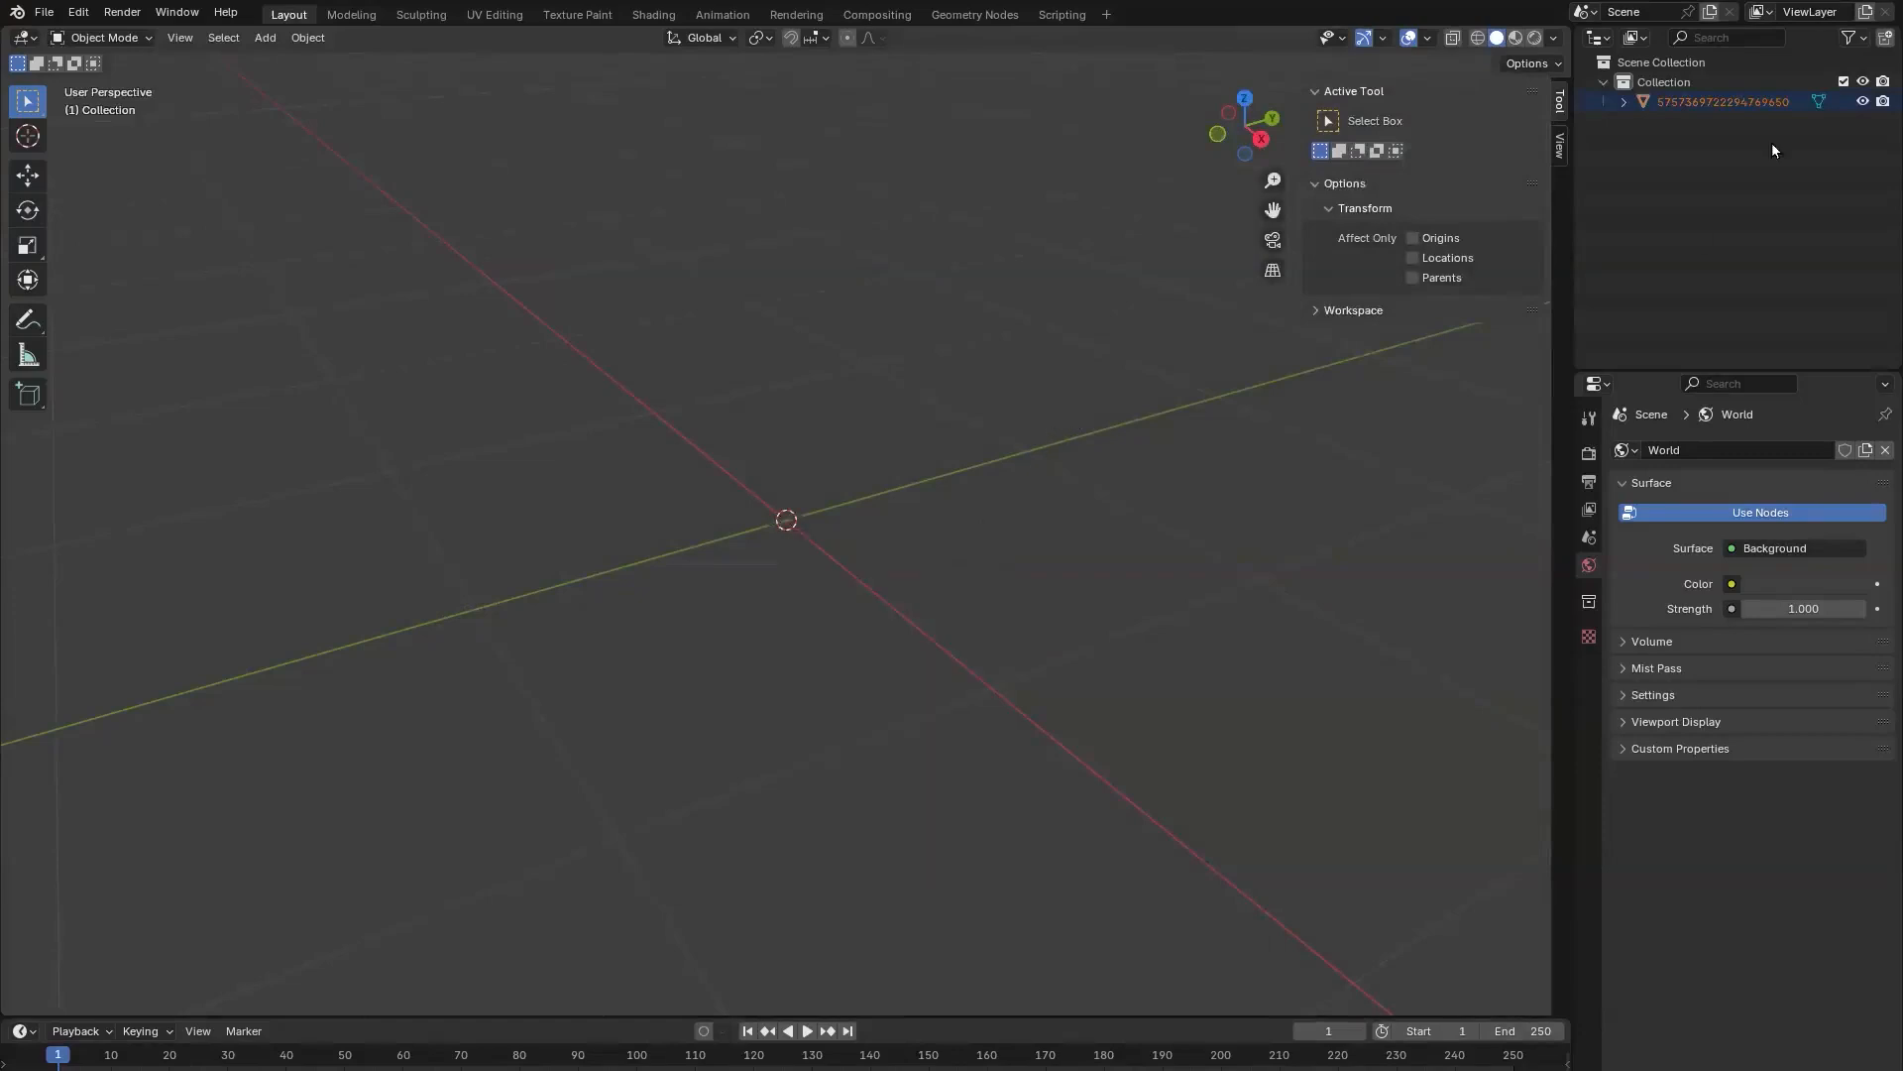
{"action": "left_click", "coordinate": [1682, 107]}
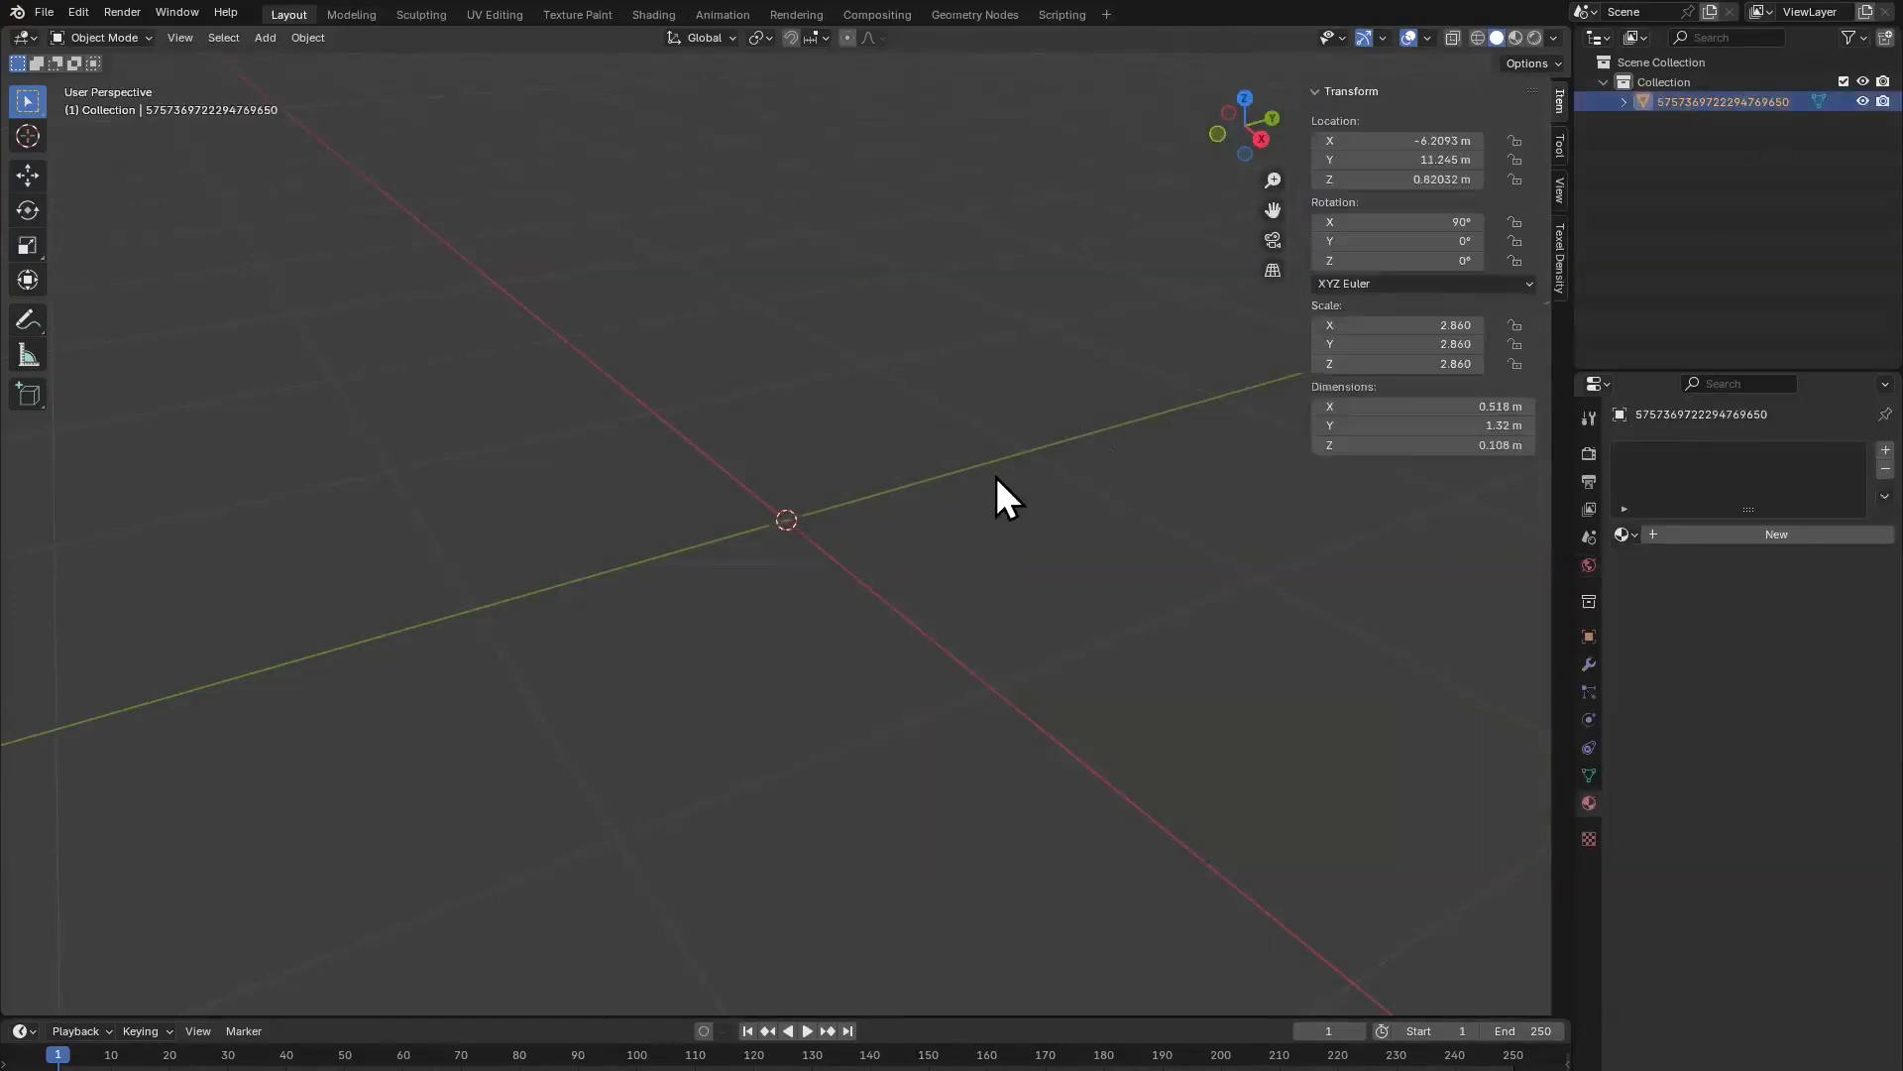
{"action": "key", "text": "KP_Decimal"}
{"action": "scroll", "coordinate": [853, 609], "scroll_direction": "down", "scroll_amount": 6}
{"action": "middle_click_drag", "start_coordinate": [865, 569], "coordinate": [954, 521]}
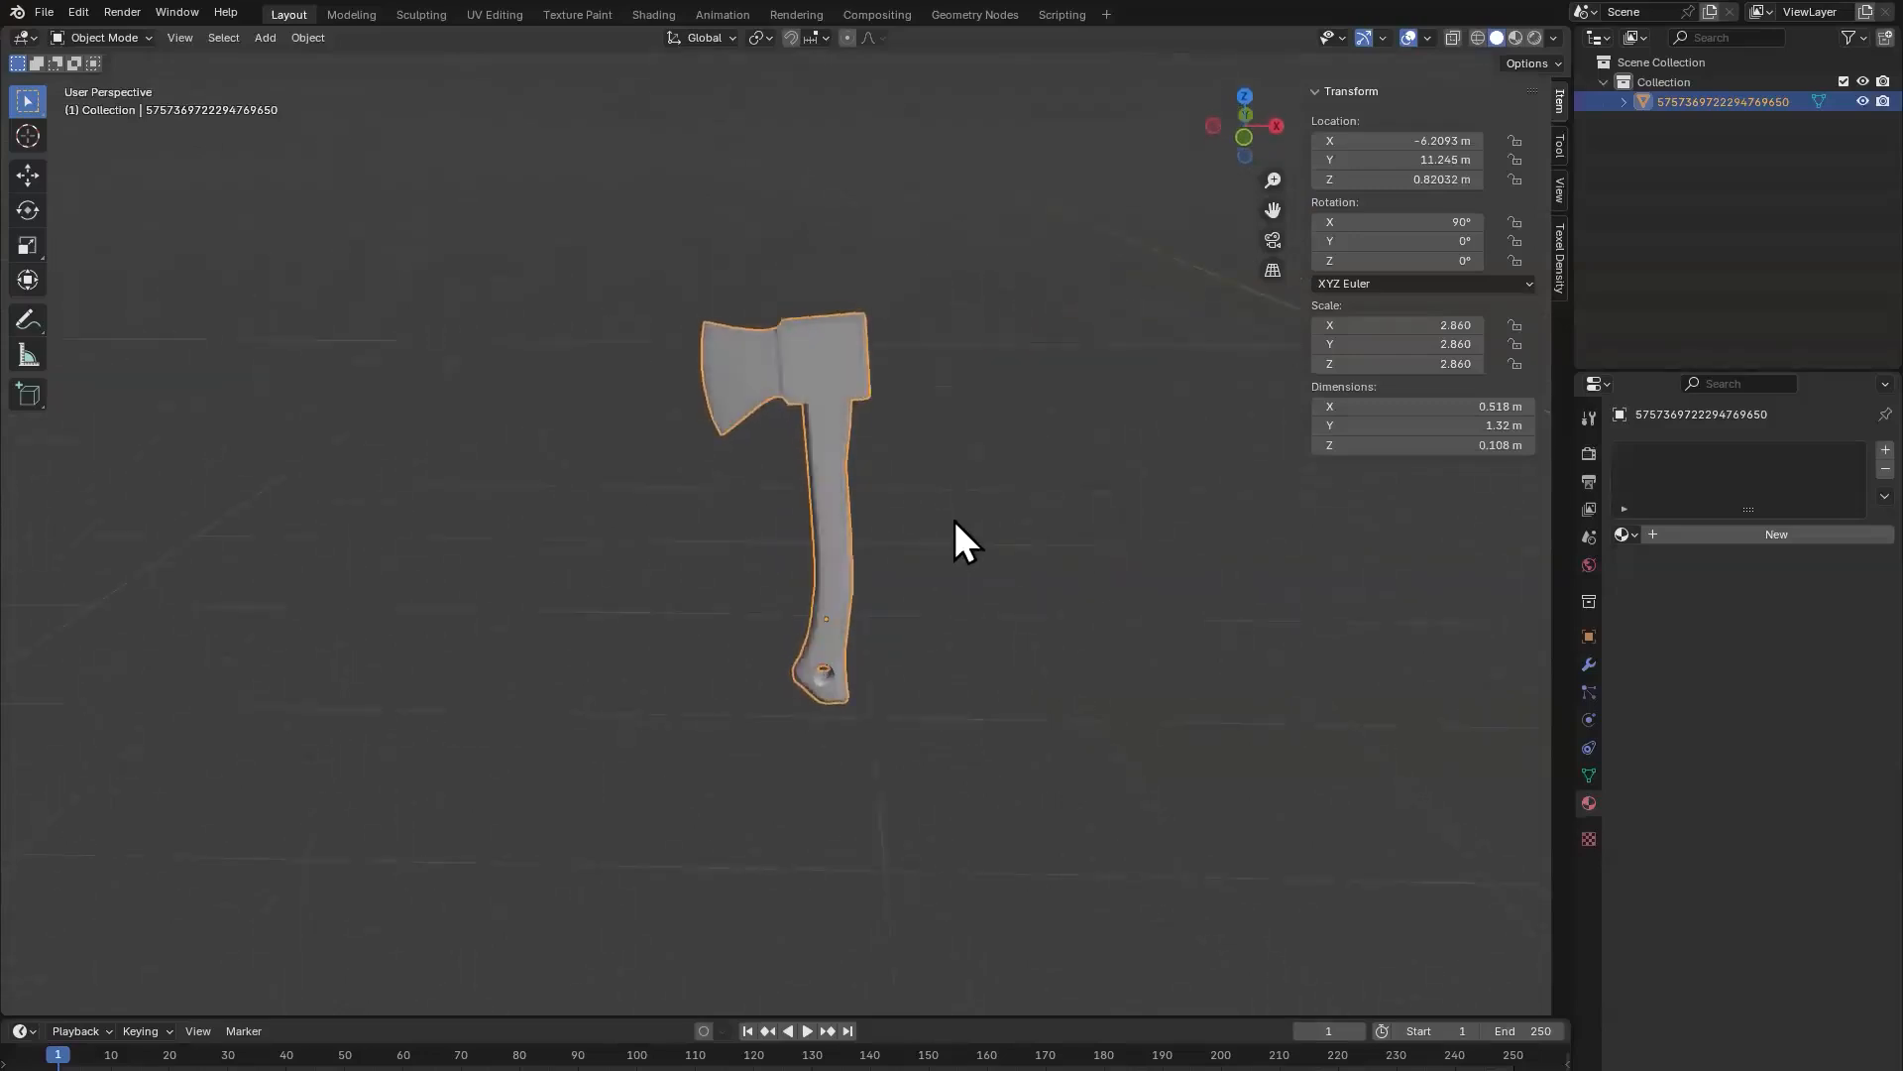
{"action": "scroll", "coordinate": [919, 459], "scroll_direction": "up", "scroll_amount": 2}
Step: Switch the hatchet to Edit Mode and clear the full selection to inspect its mesh topology
{"action": "key", "text": "ctrl+Tab"}
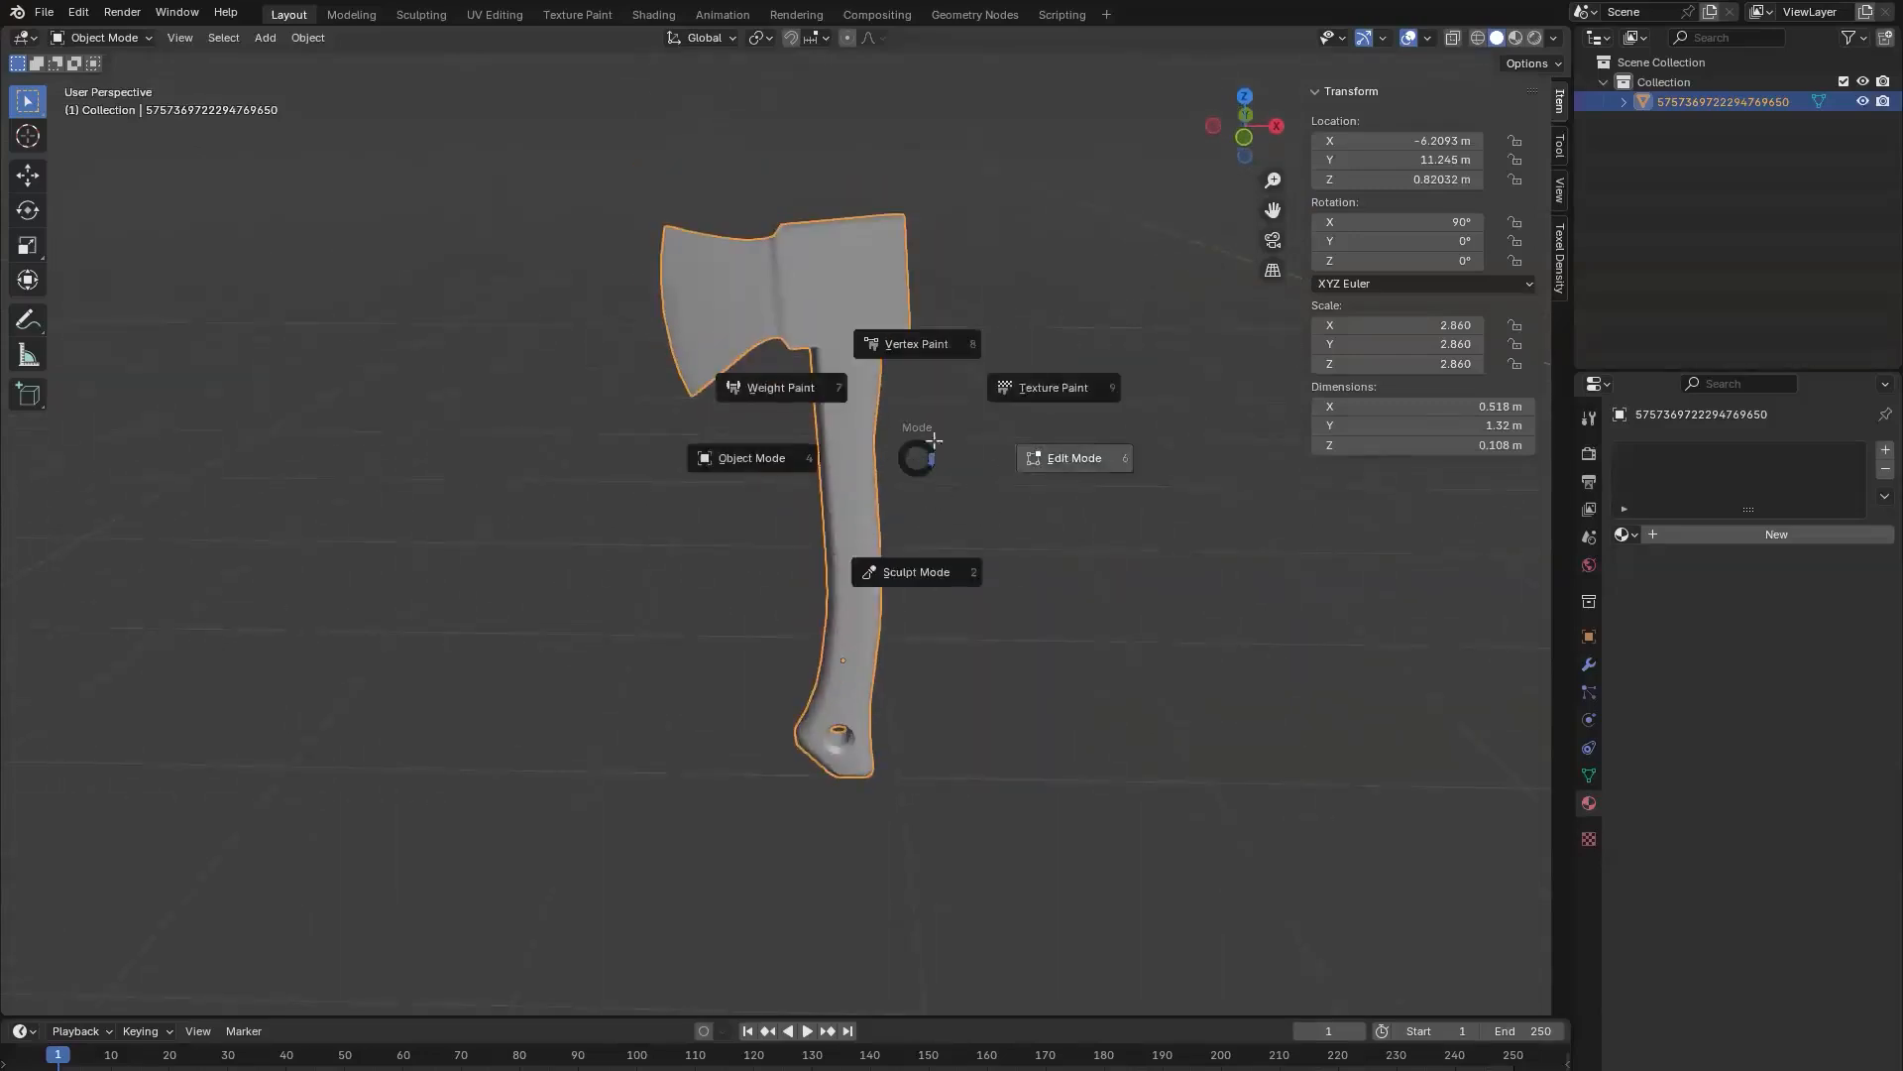
{"action": "left_click", "coordinate": [1086, 455]}
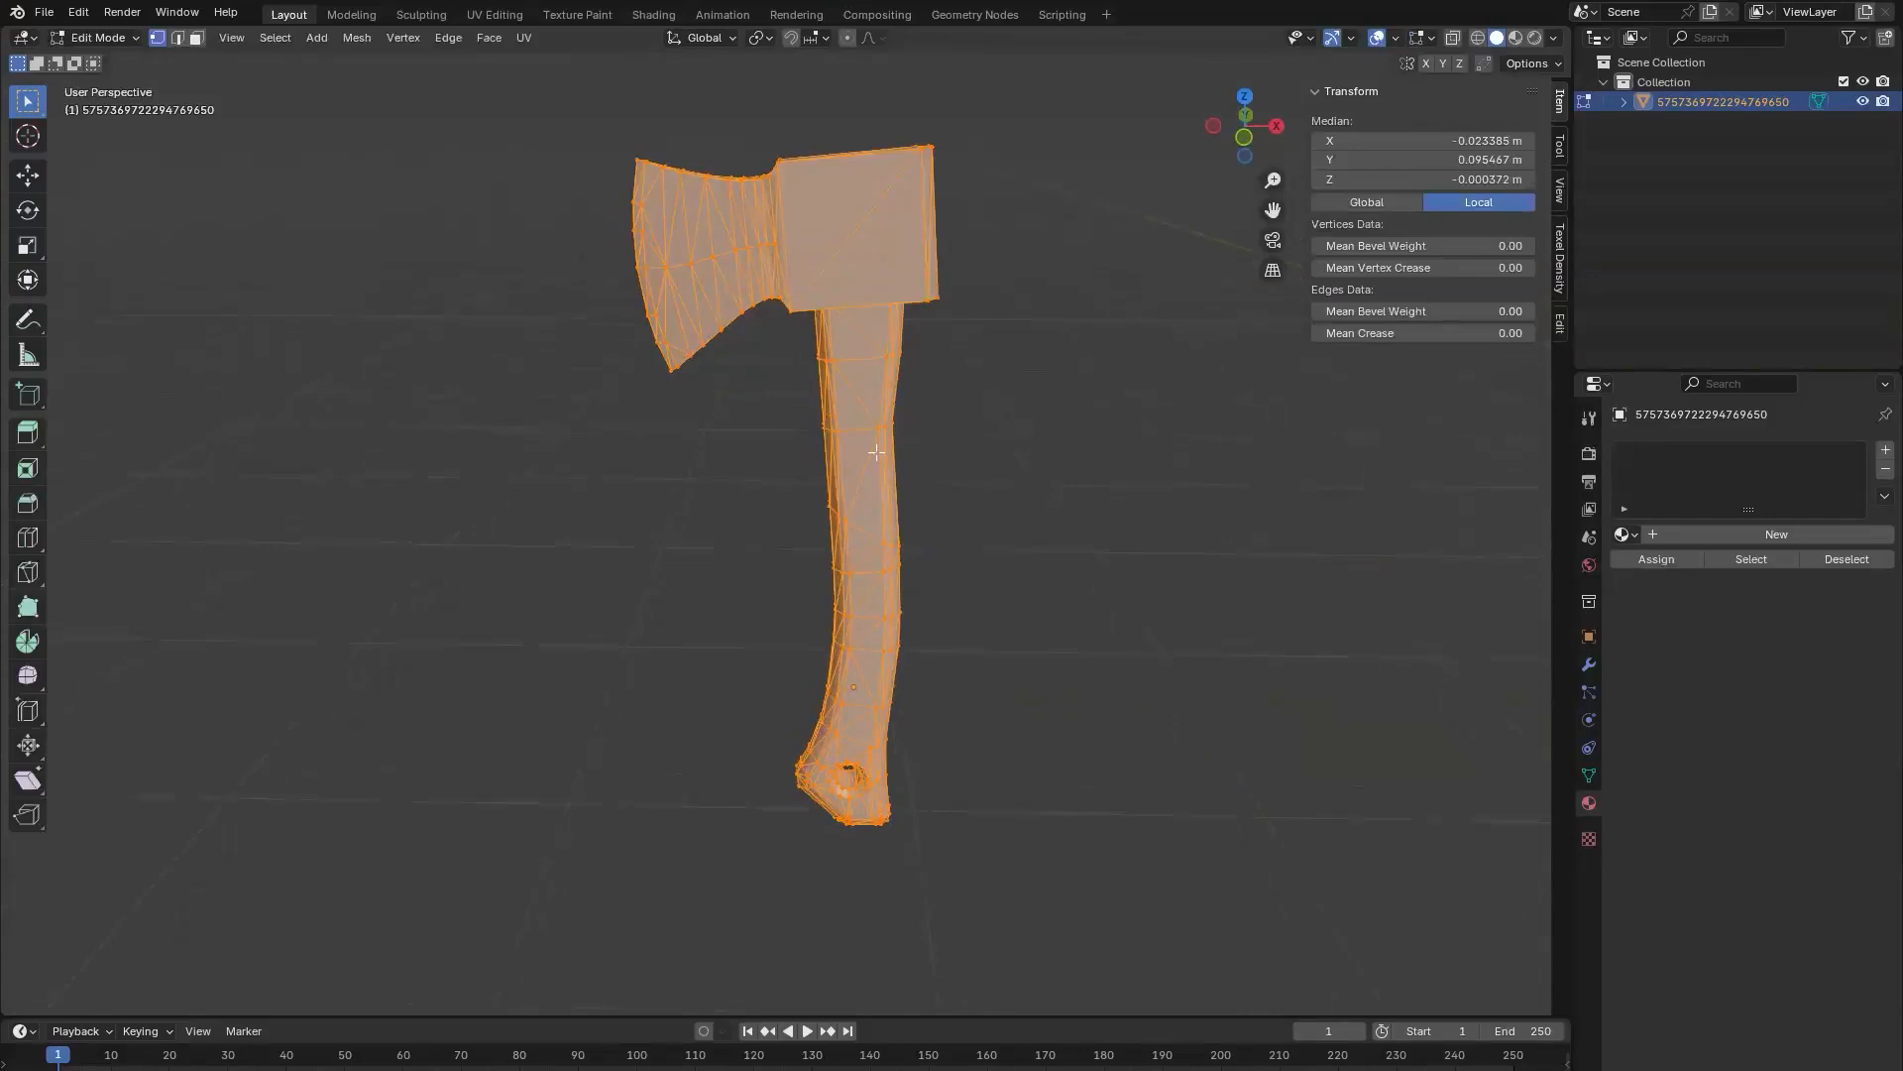
{"action": "scroll", "coordinate": [910, 511], "scroll_direction": "down", "scroll_amount": 2}
{"action": "scroll", "coordinate": [909, 518], "scroll_direction": "up", "scroll_amount": 3}
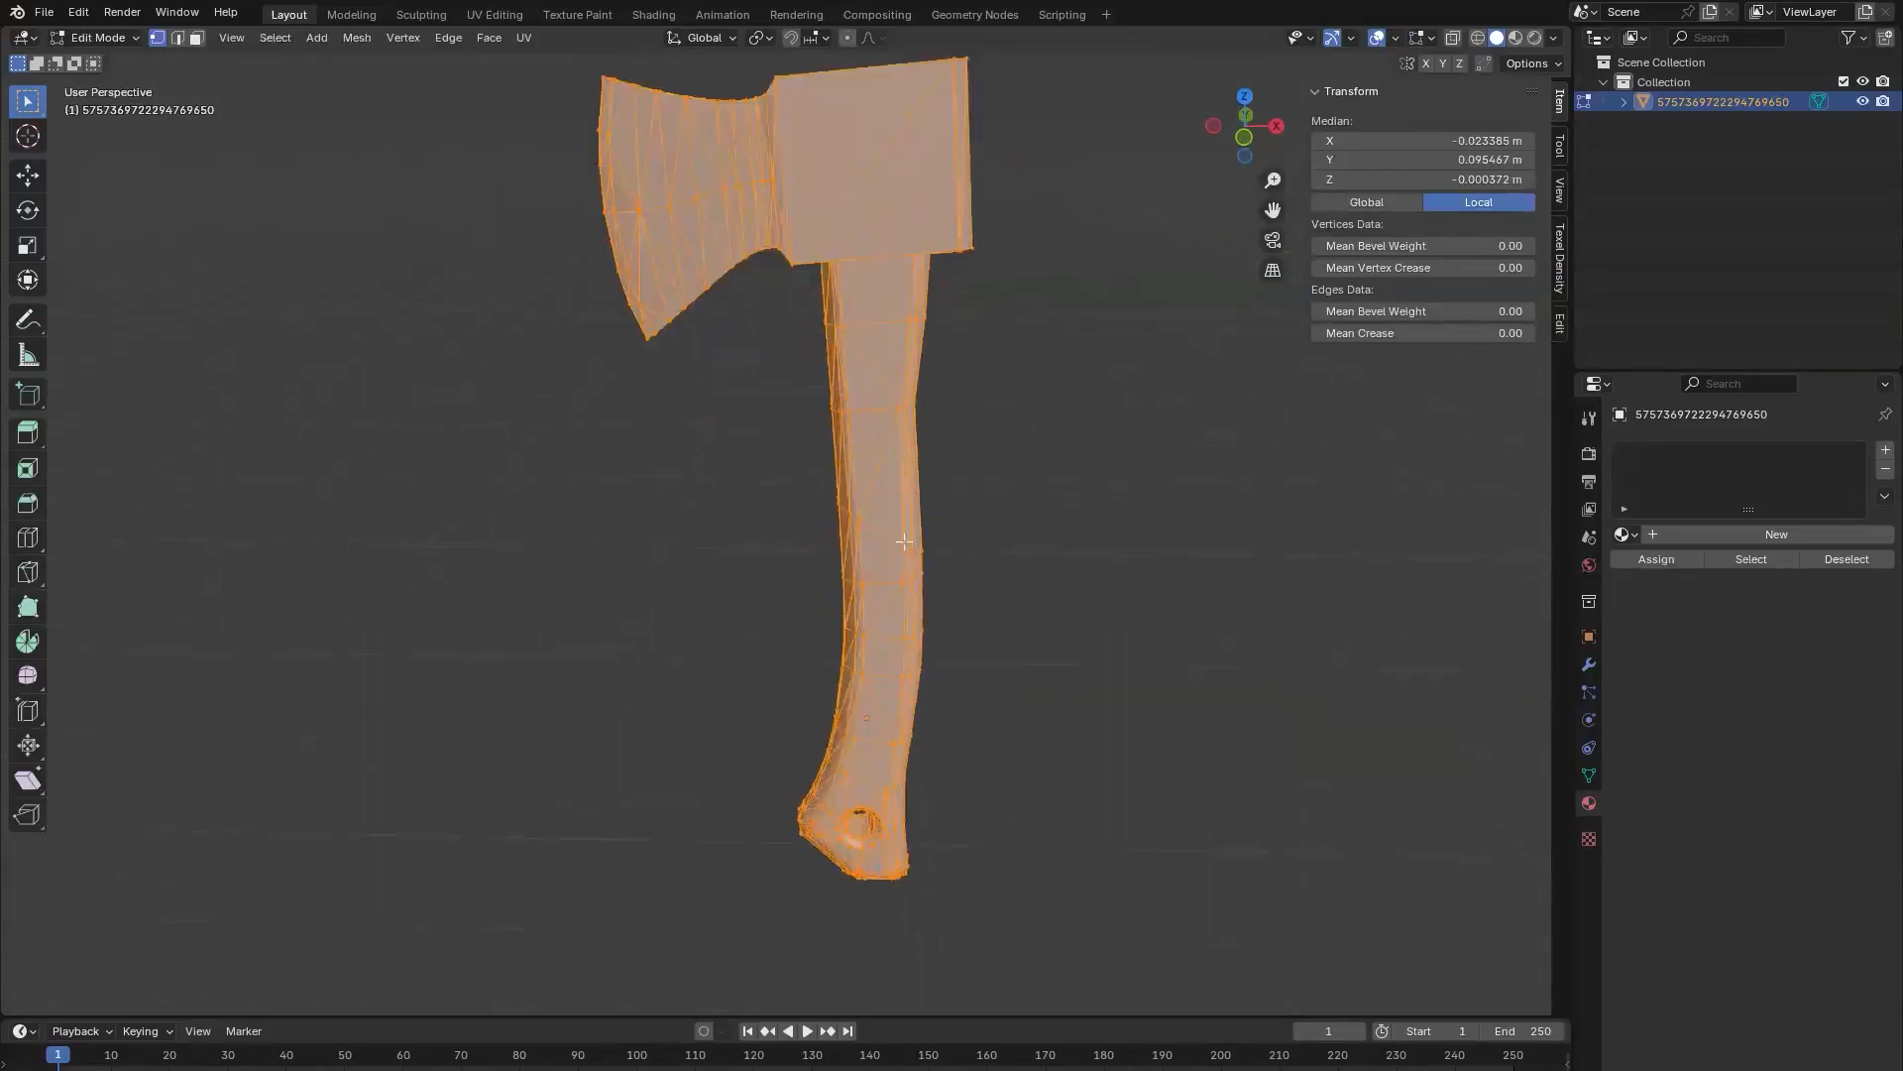
{"action": "scroll", "coordinate": [892, 516], "scroll_direction": "down", "scroll_amount": 2}
{"action": "left_click", "coordinate": [822, 510]}
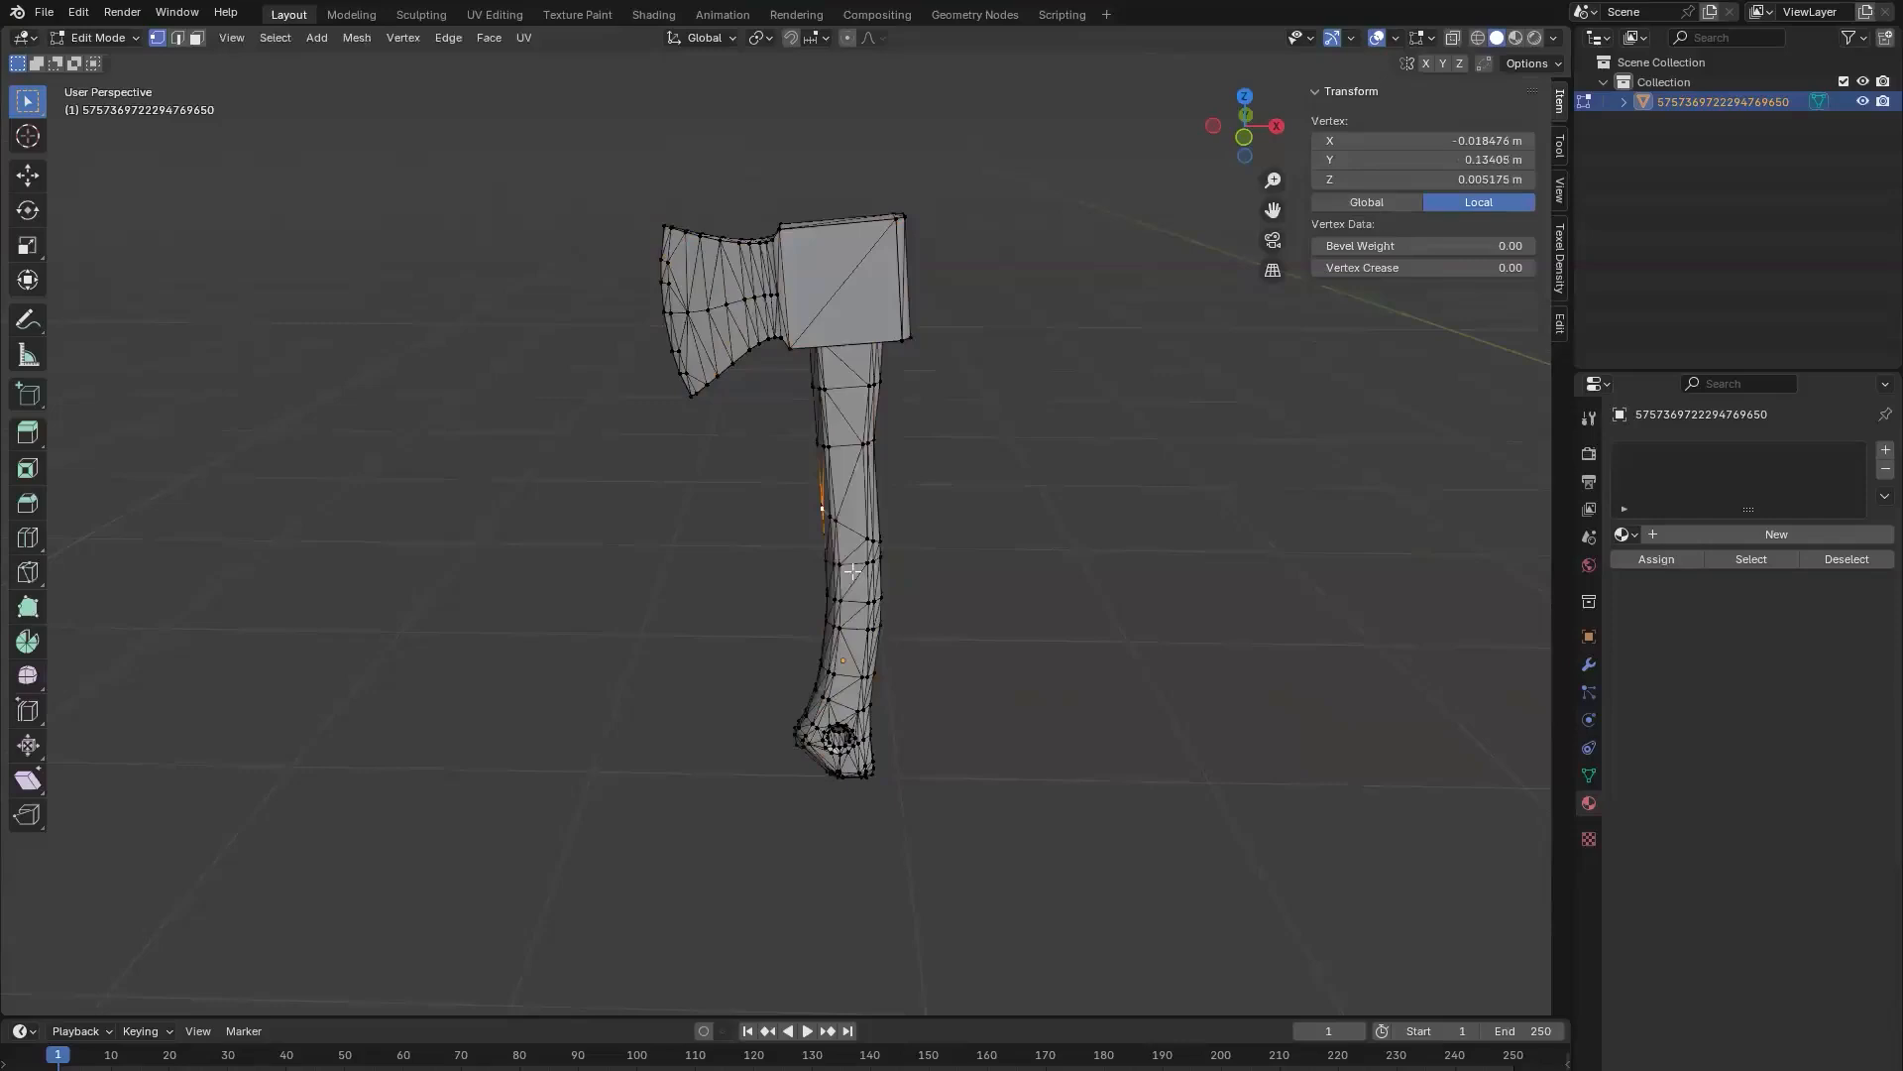
{"action": "scroll", "coordinate": [755, 488], "scroll_direction": "up", "scroll_amount": 2}
{"action": "scroll", "coordinate": [635, 252], "scroll_direction": "down", "scroll_amount": 2}
Step: Stretch the hatchet's blade vertices along global Z to a little over twice their height, and return to Object Mode
{"action": "left_click_drag", "start_coordinate": [591, 152], "coordinate": [777, 474]}
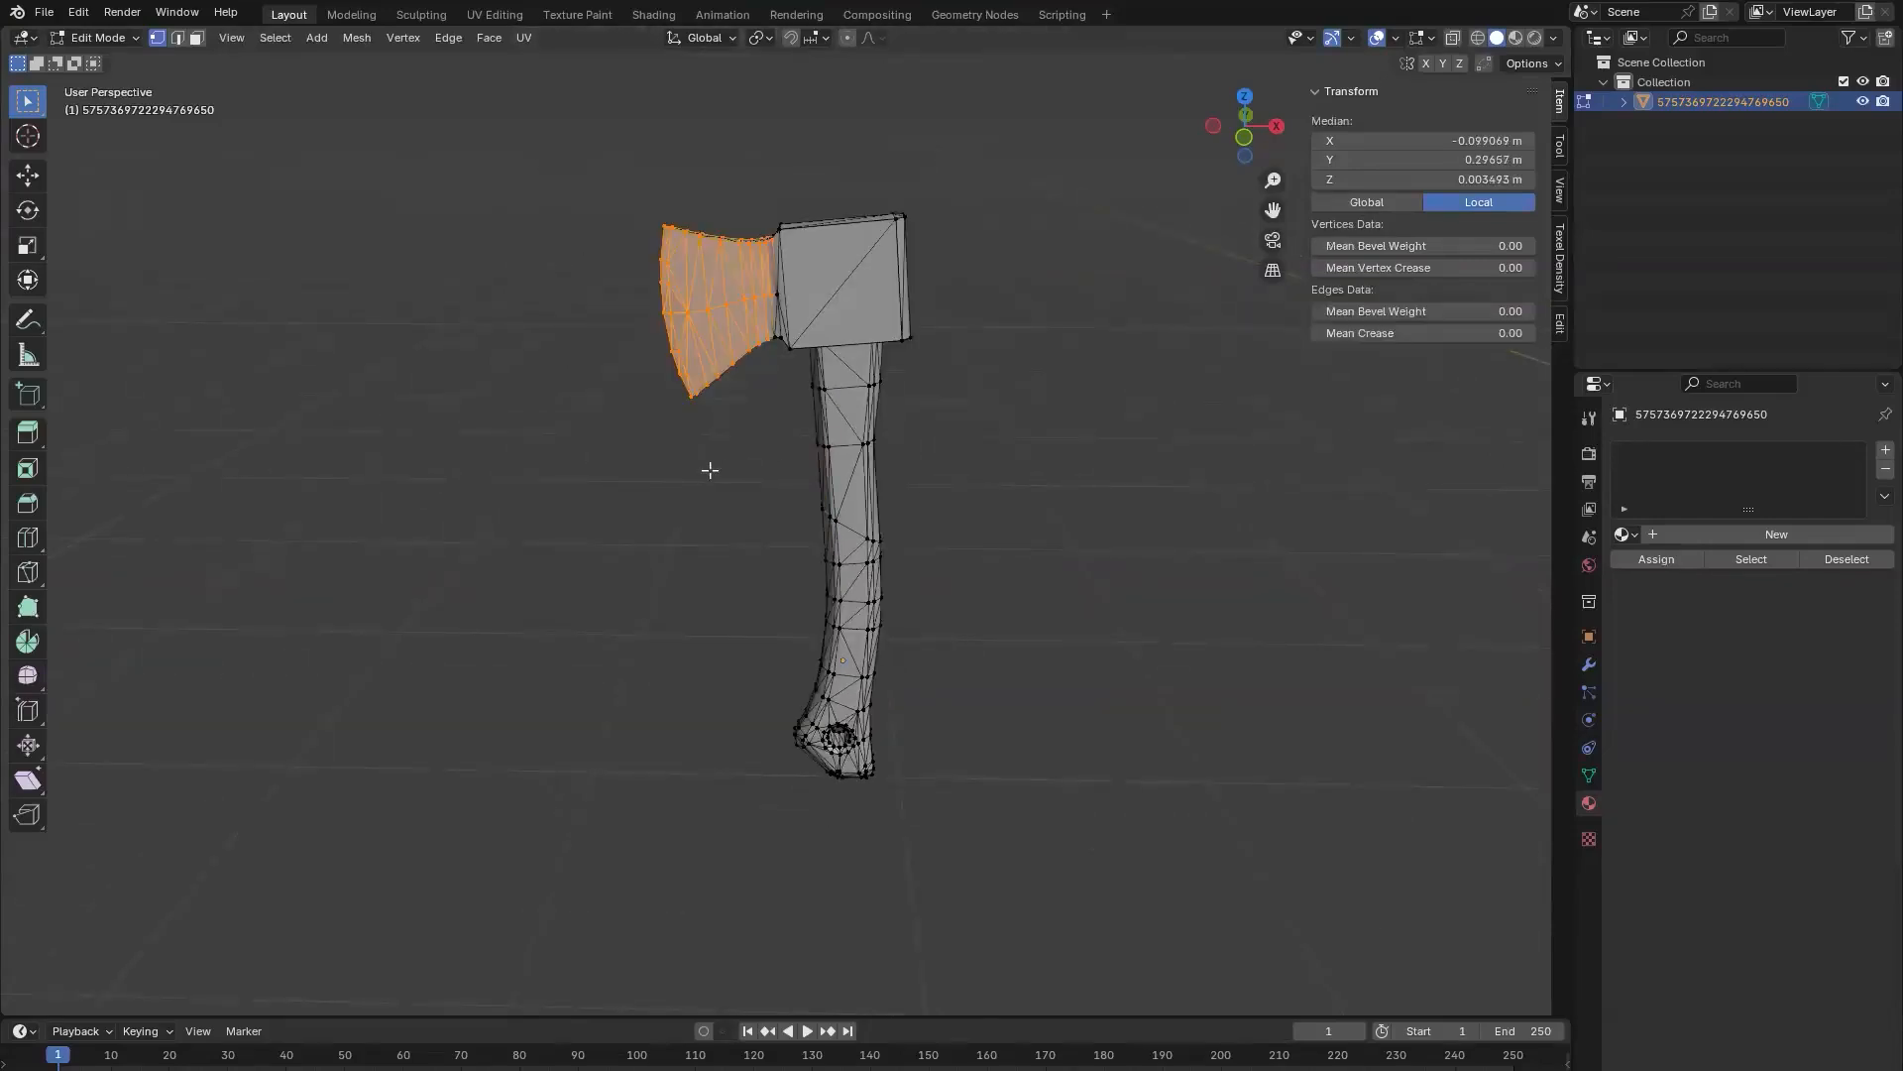
{"action": "key", "text": "s"}
{"action": "key", "text": "z"}
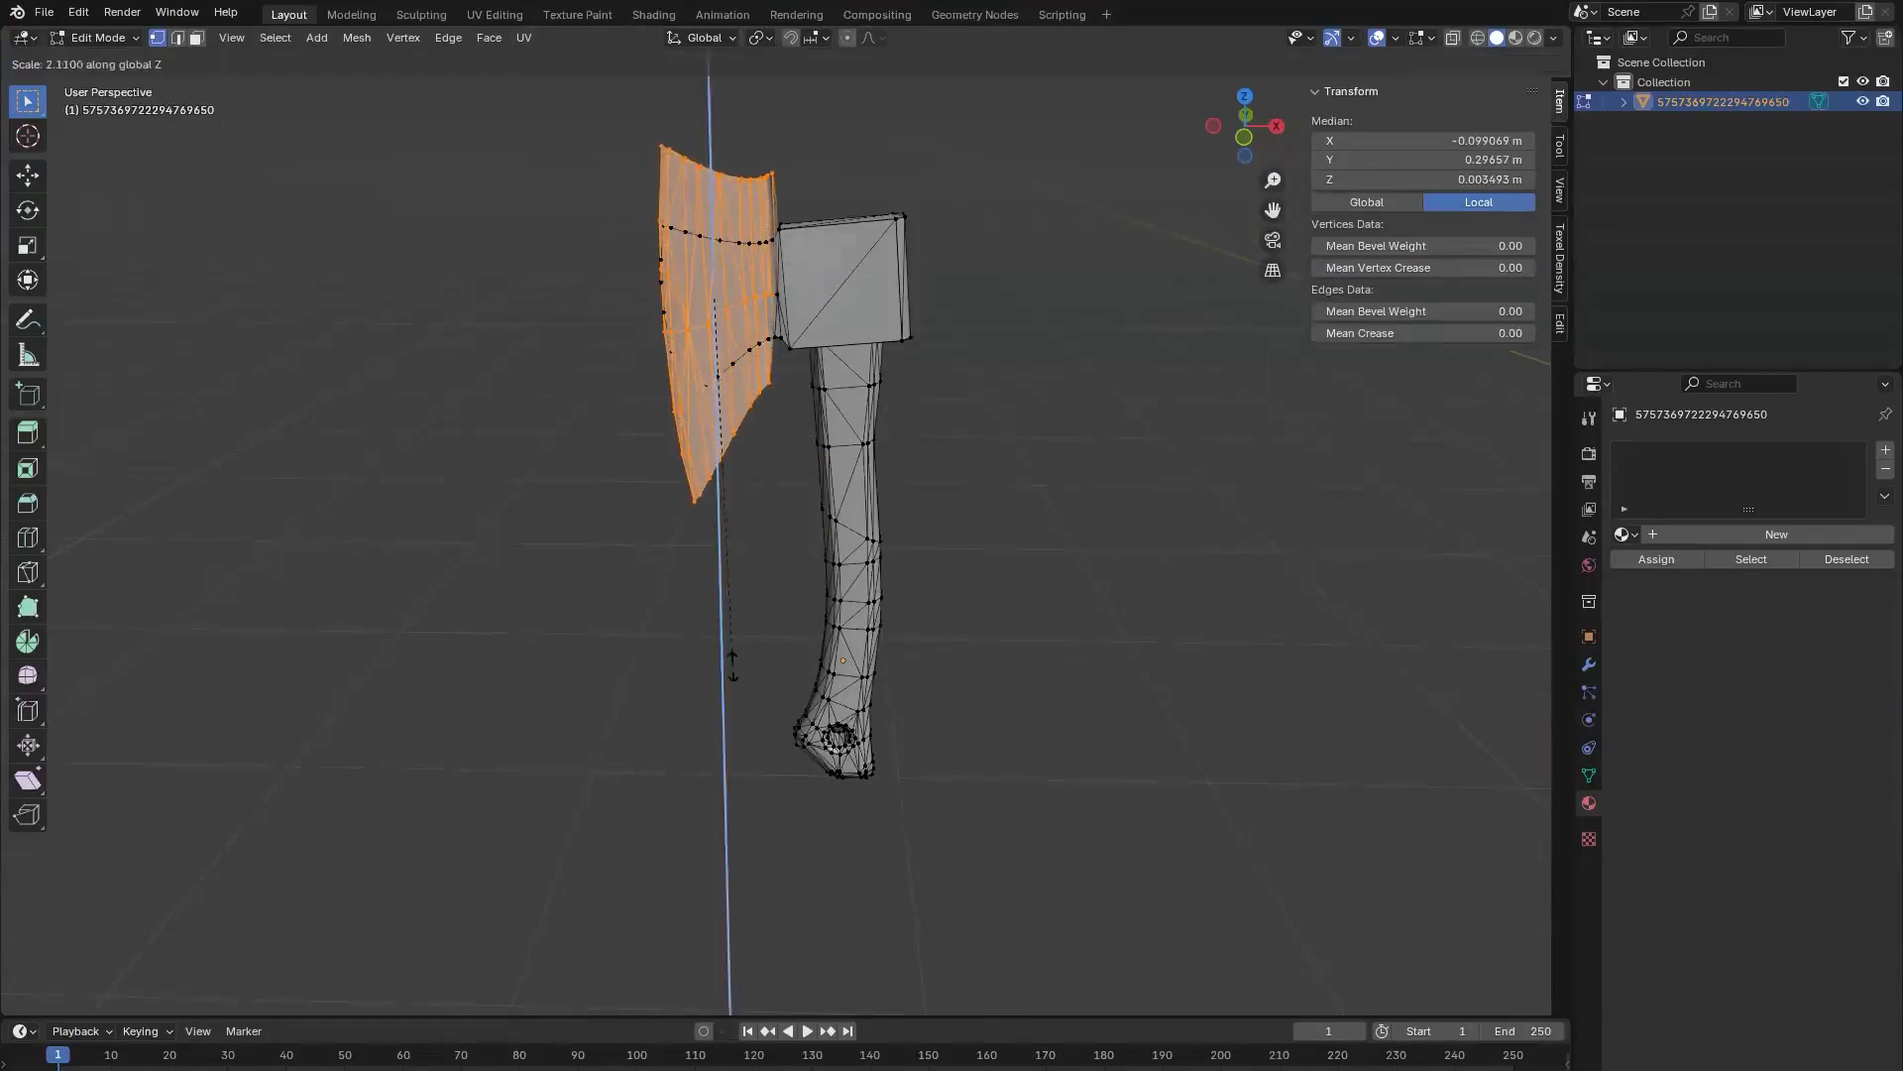
{"action": "left_click", "coordinate": [739, 693]}
{"action": "left_click", "coordinate": [935, 519]}
{"action": "scroll", "coordinate": [829, 494], "scroll_direction": "down", "scroll_amount": 4}
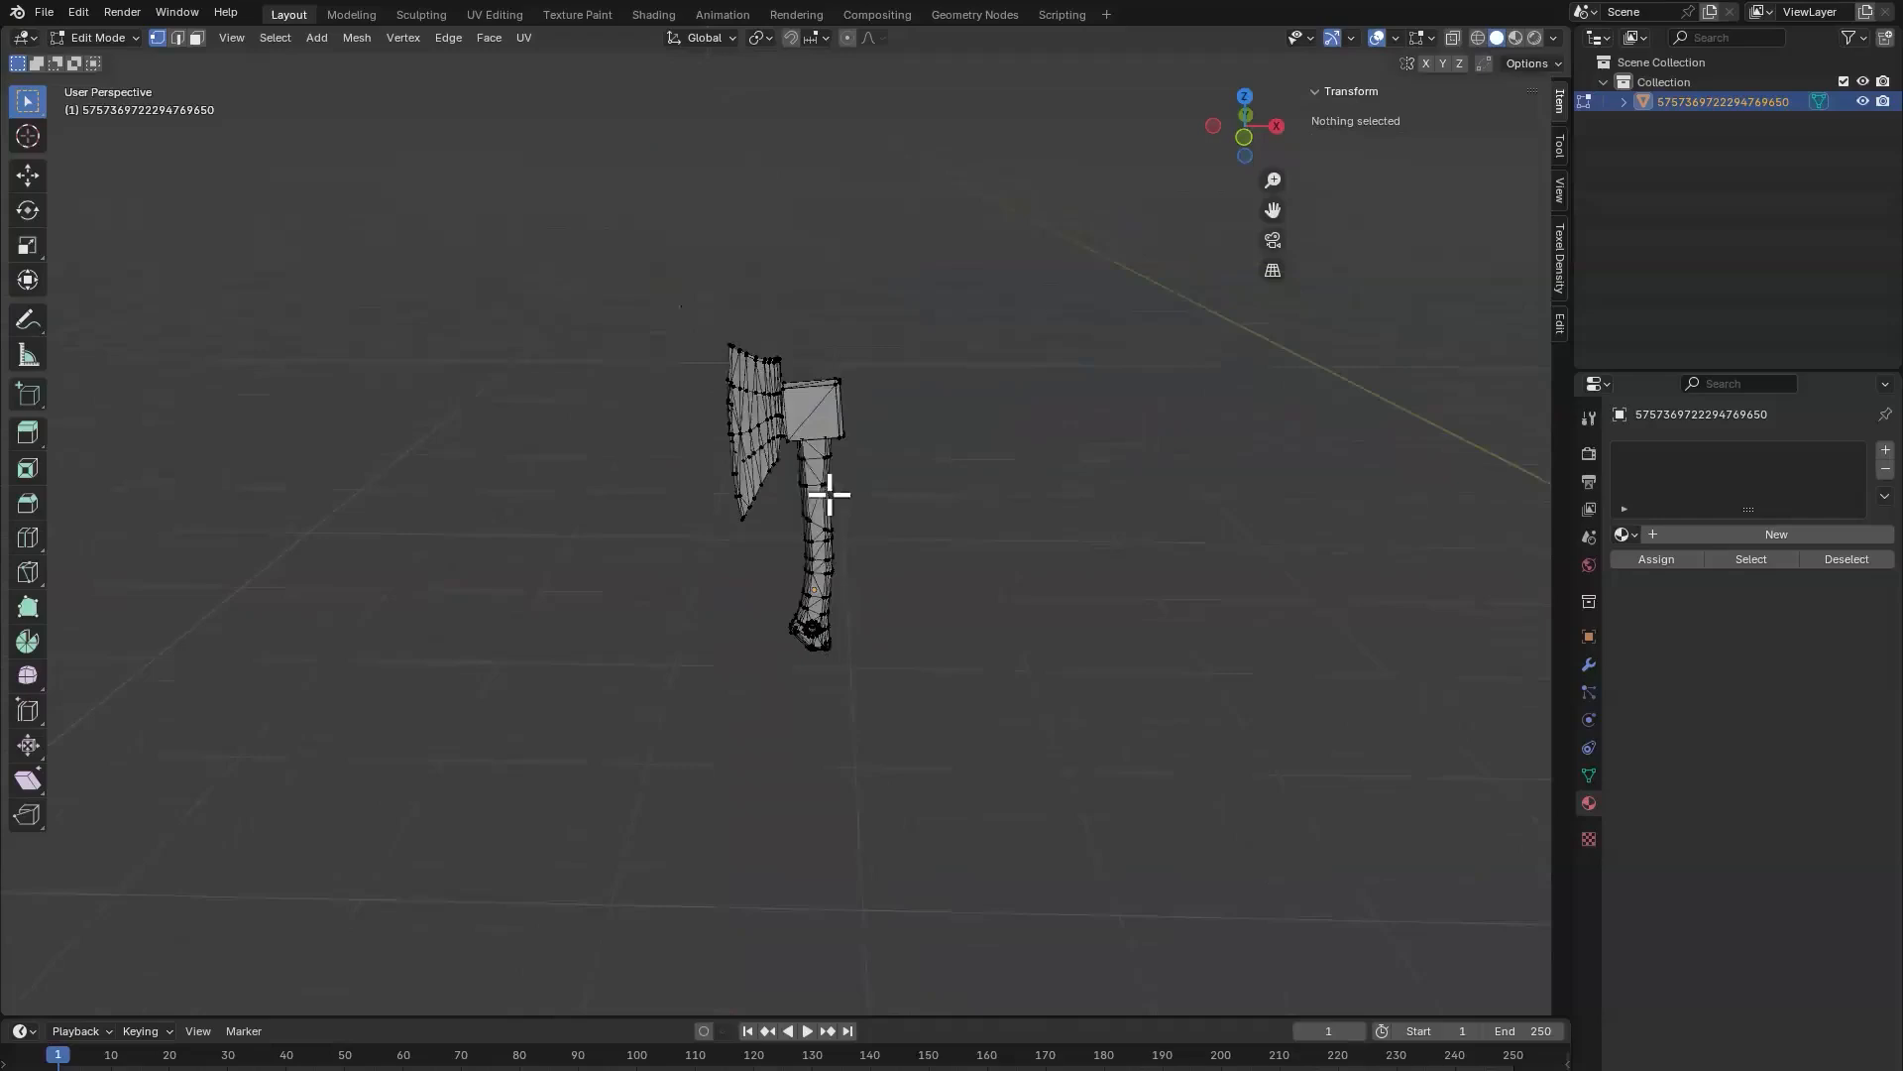
{"action": "middle_click_drag", "start_coordinate": [994, 459], "coordinate": [1037, 459]}
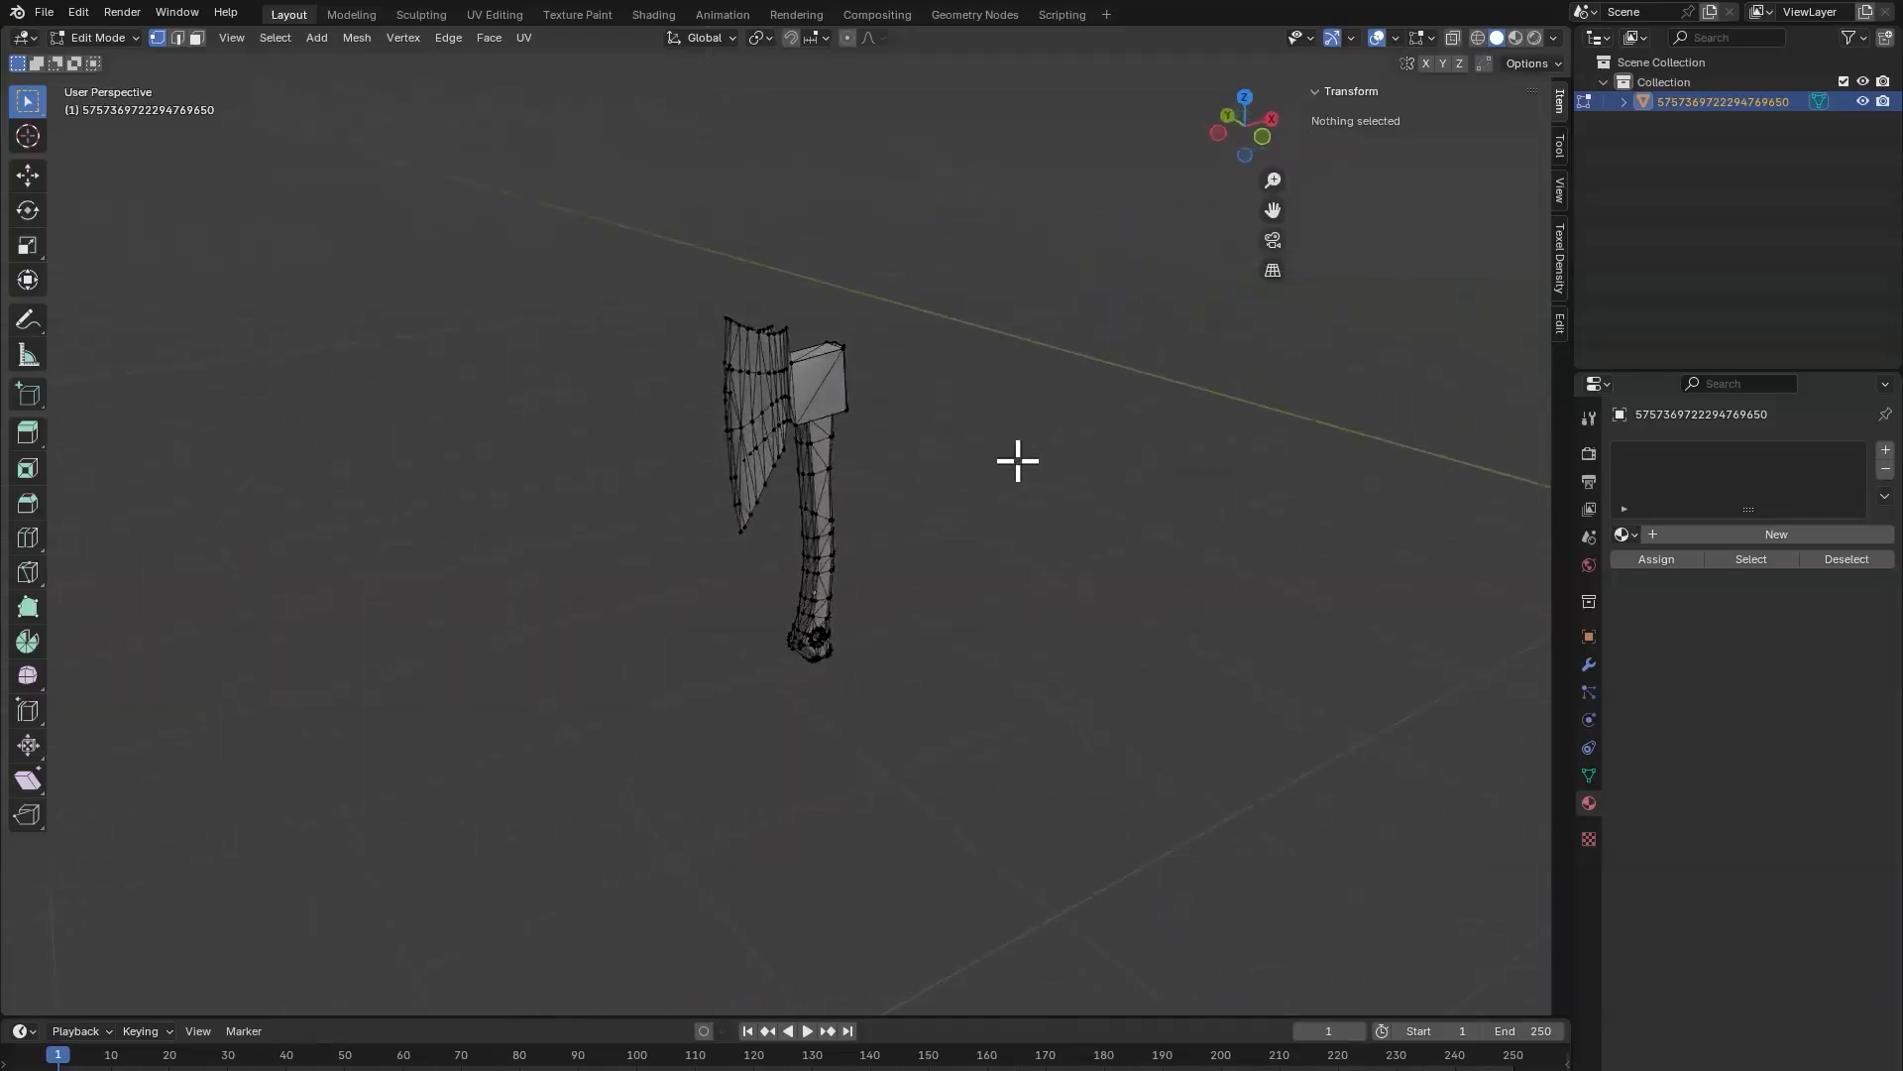
{"action": "key", "text": "ctrl+Tab"}
{"action": "left_click", "coordinate": [843, 498]}
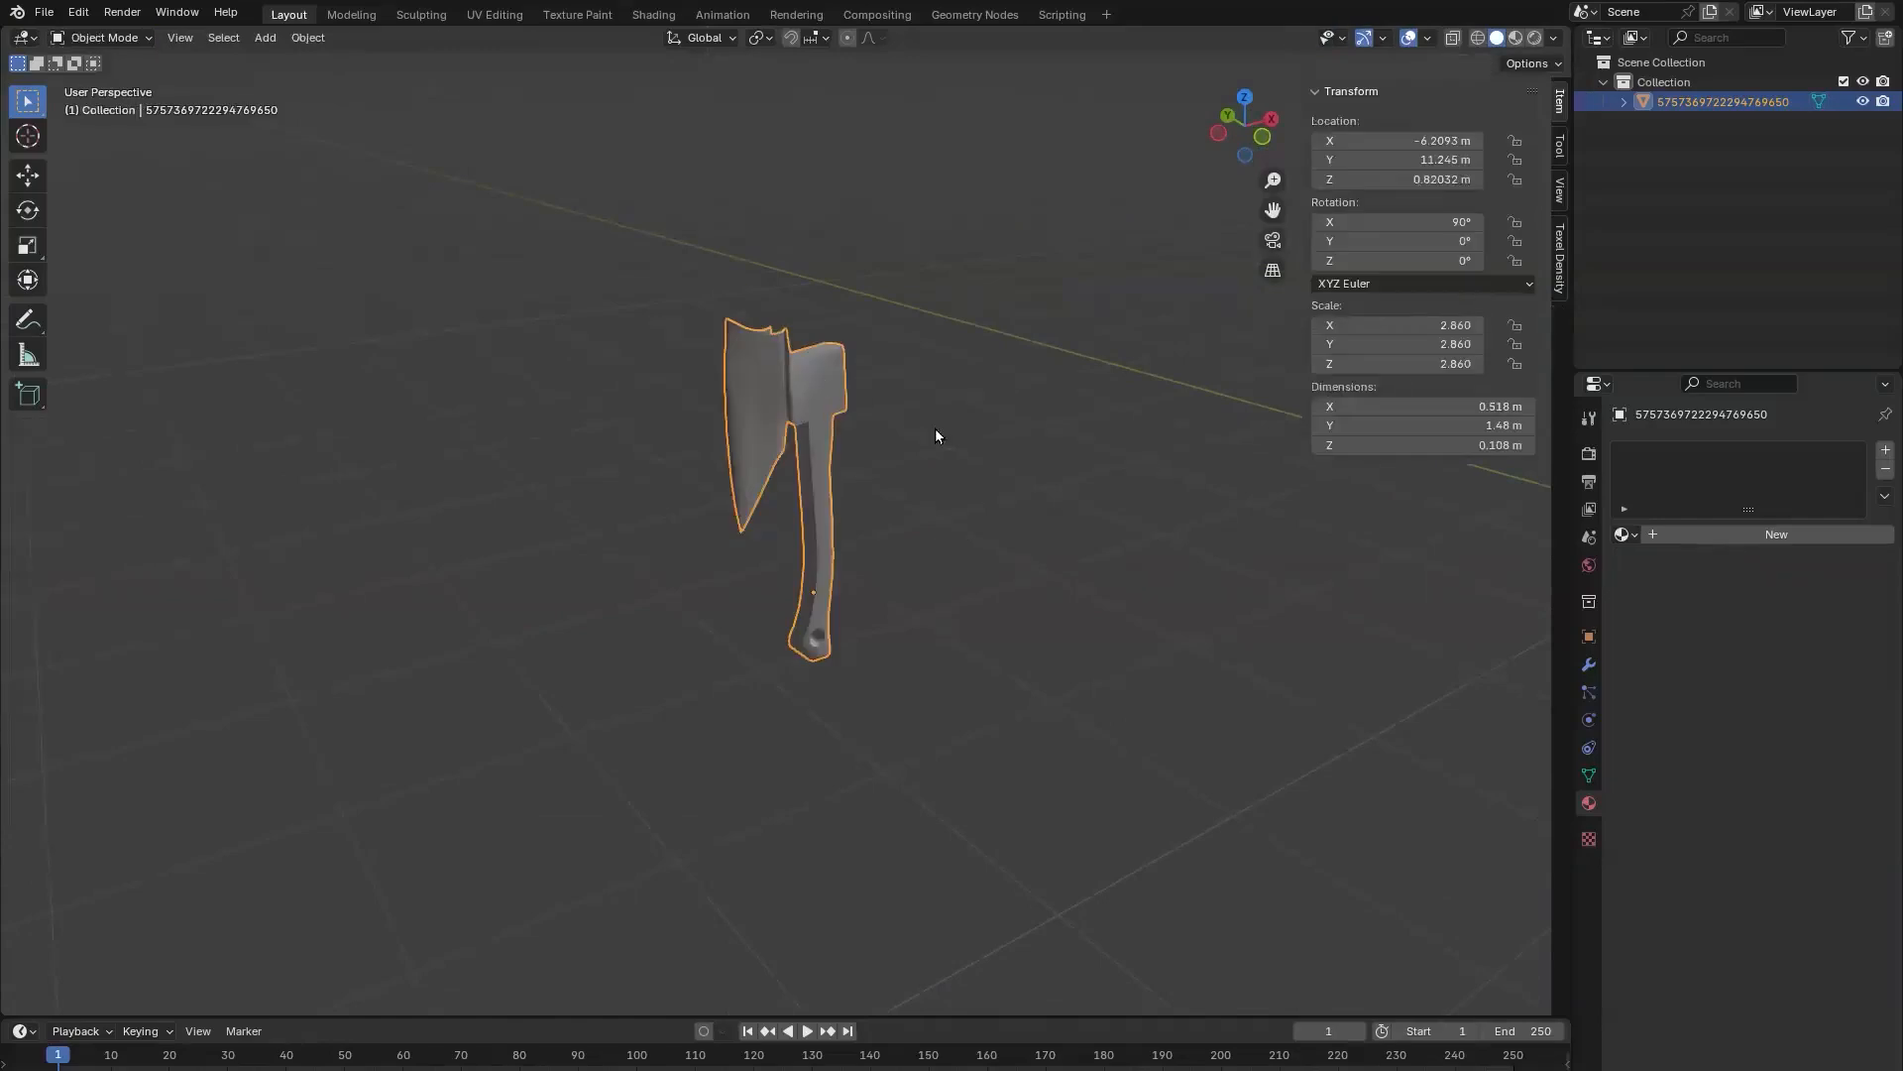
Step: Export the edited hatchet as an FBX named Output in the ToolsWorkshop folder, and switch back to the Horizon editor
{"action": "left_click", "coordinate": [46, 19]}
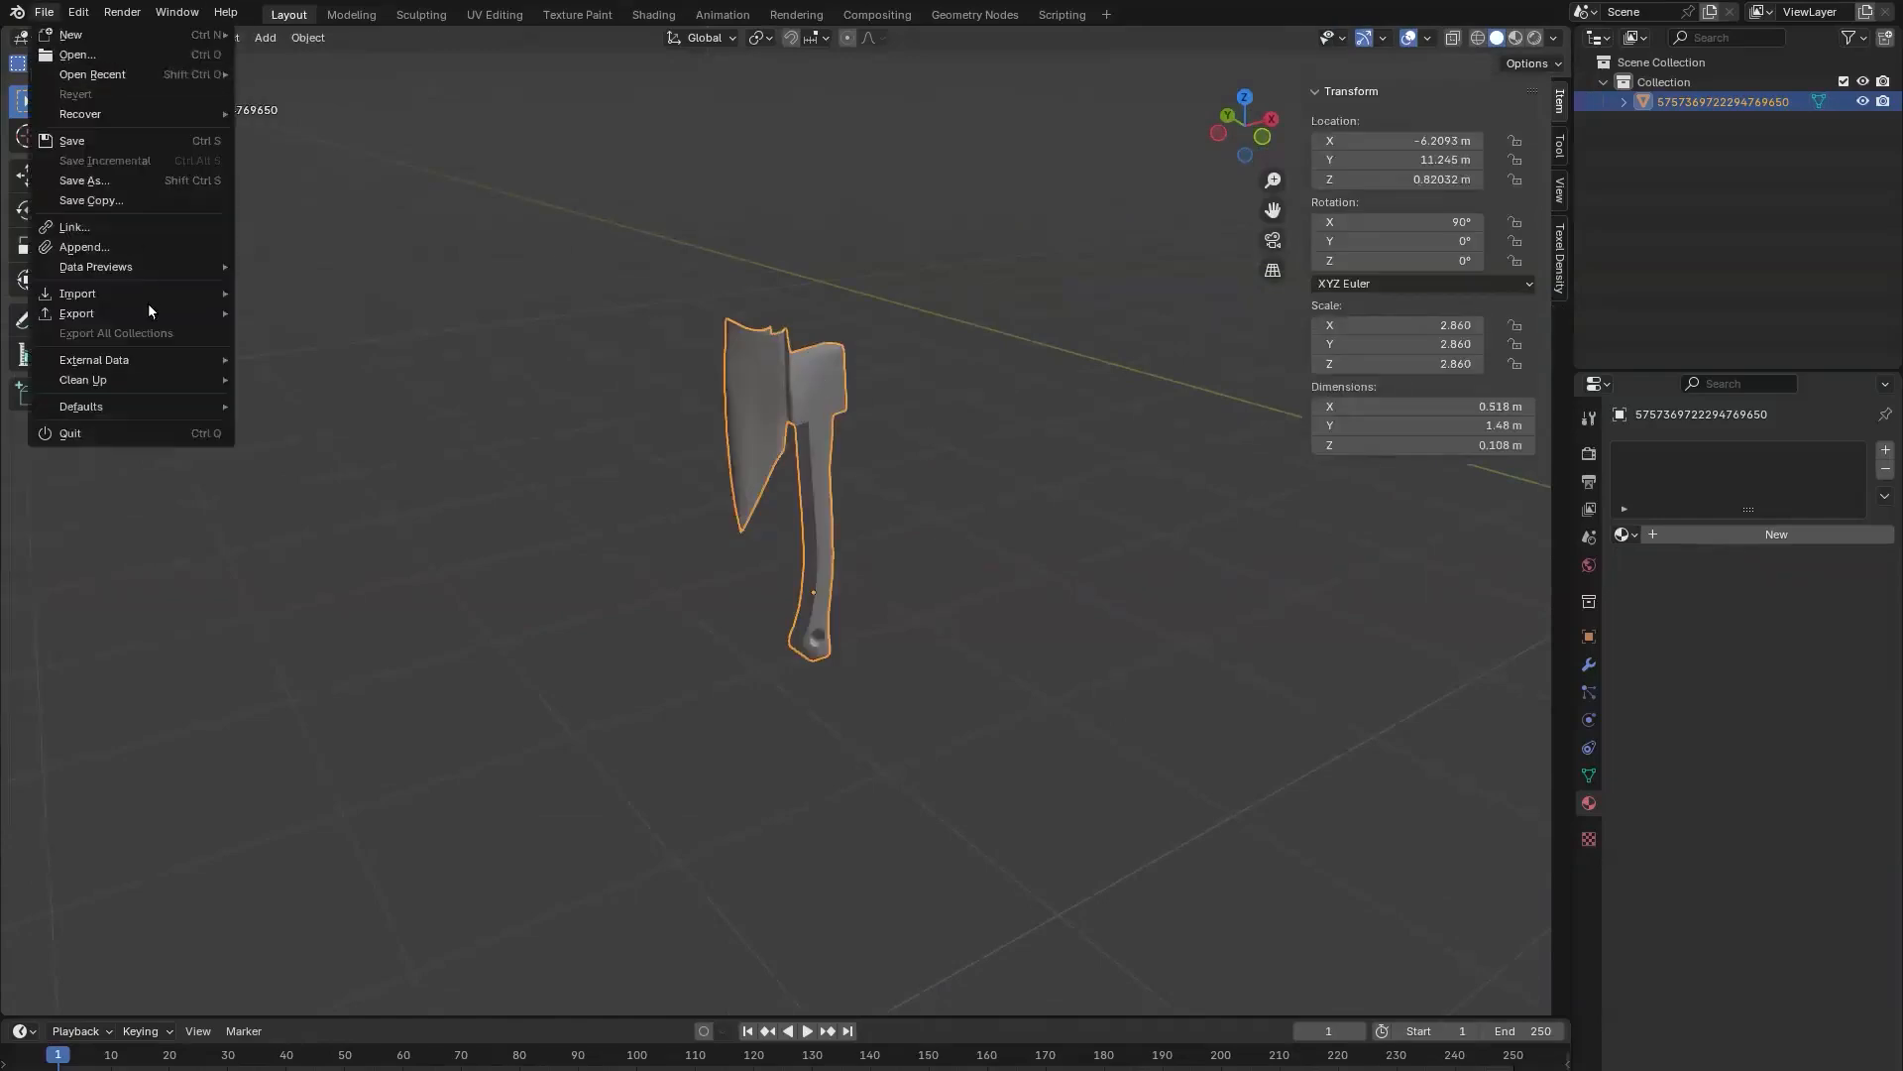
{"action": "mouse_move", "coordinate": [147, 311]}
{"action": "left_click", "coordinate": [354, 490]}
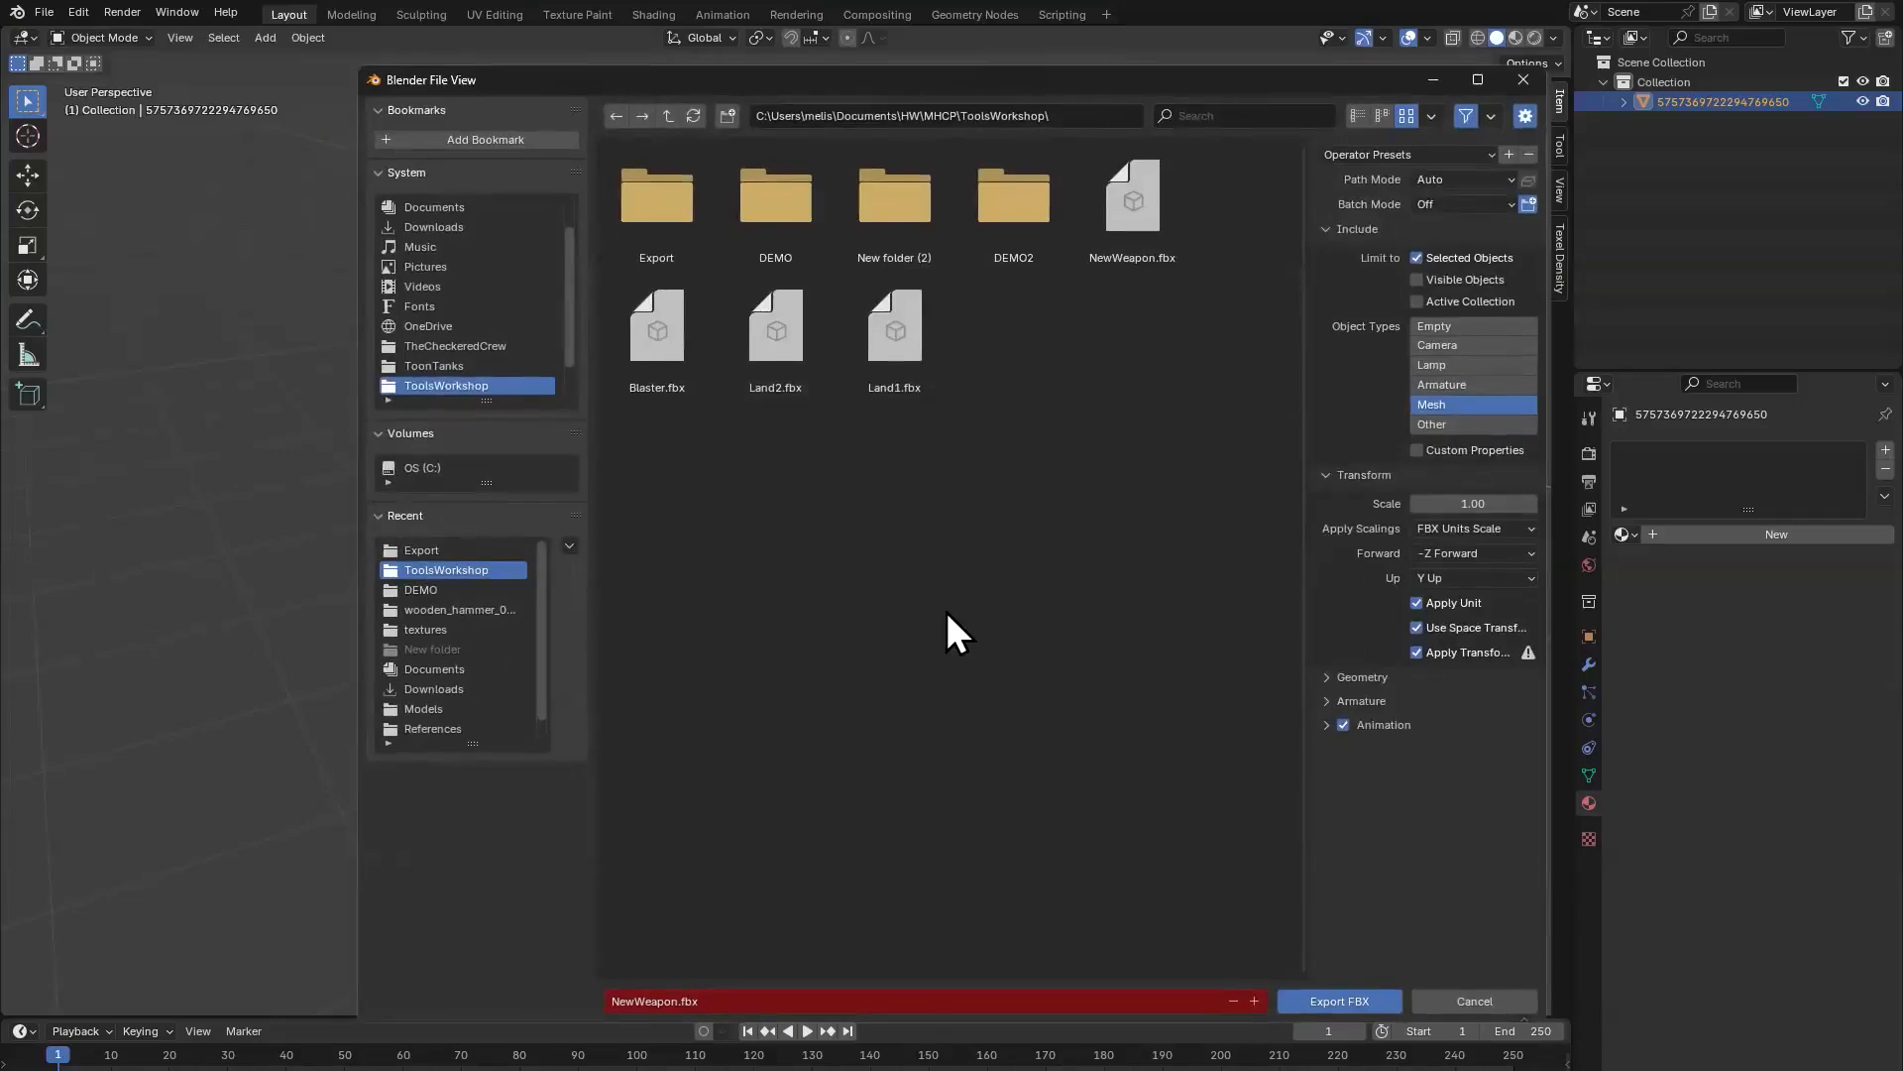
{"action": "left_click", "coordinate": [747, 999]}
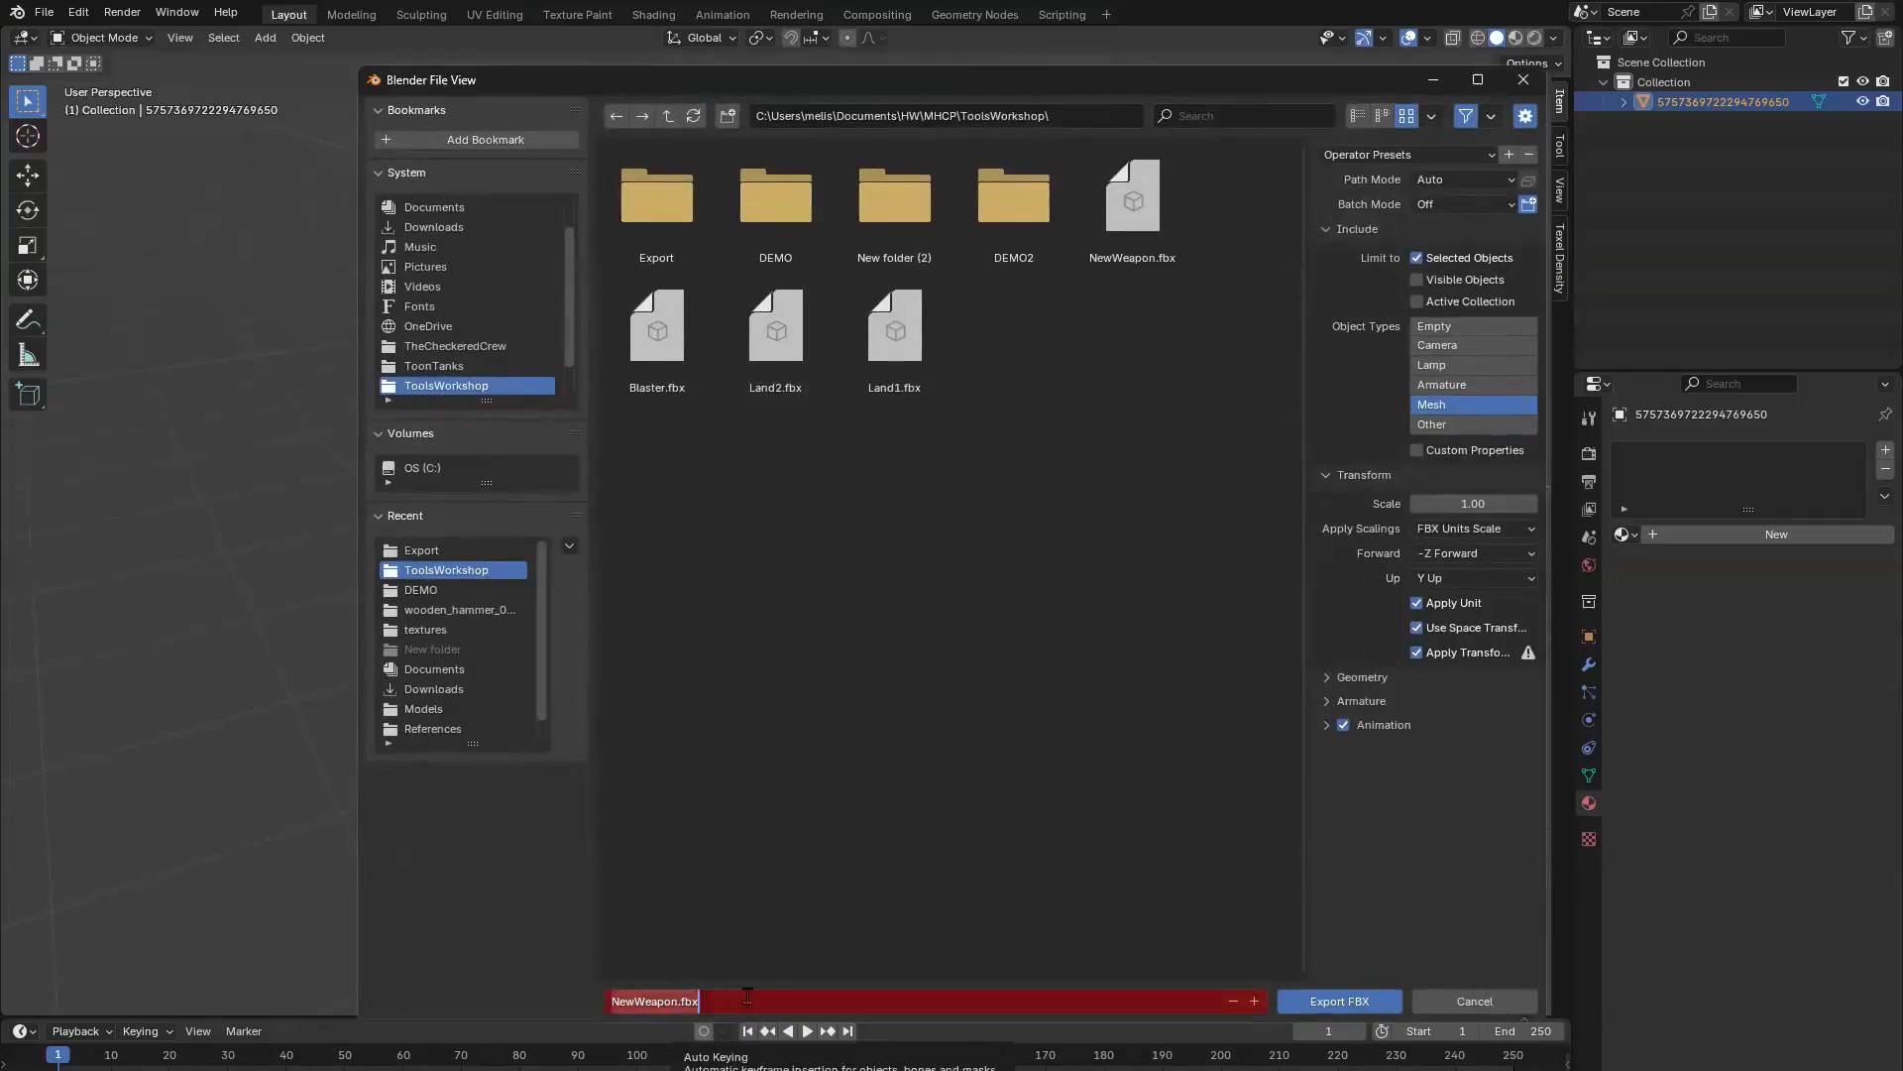
{"action": "type", "text": "Output"}
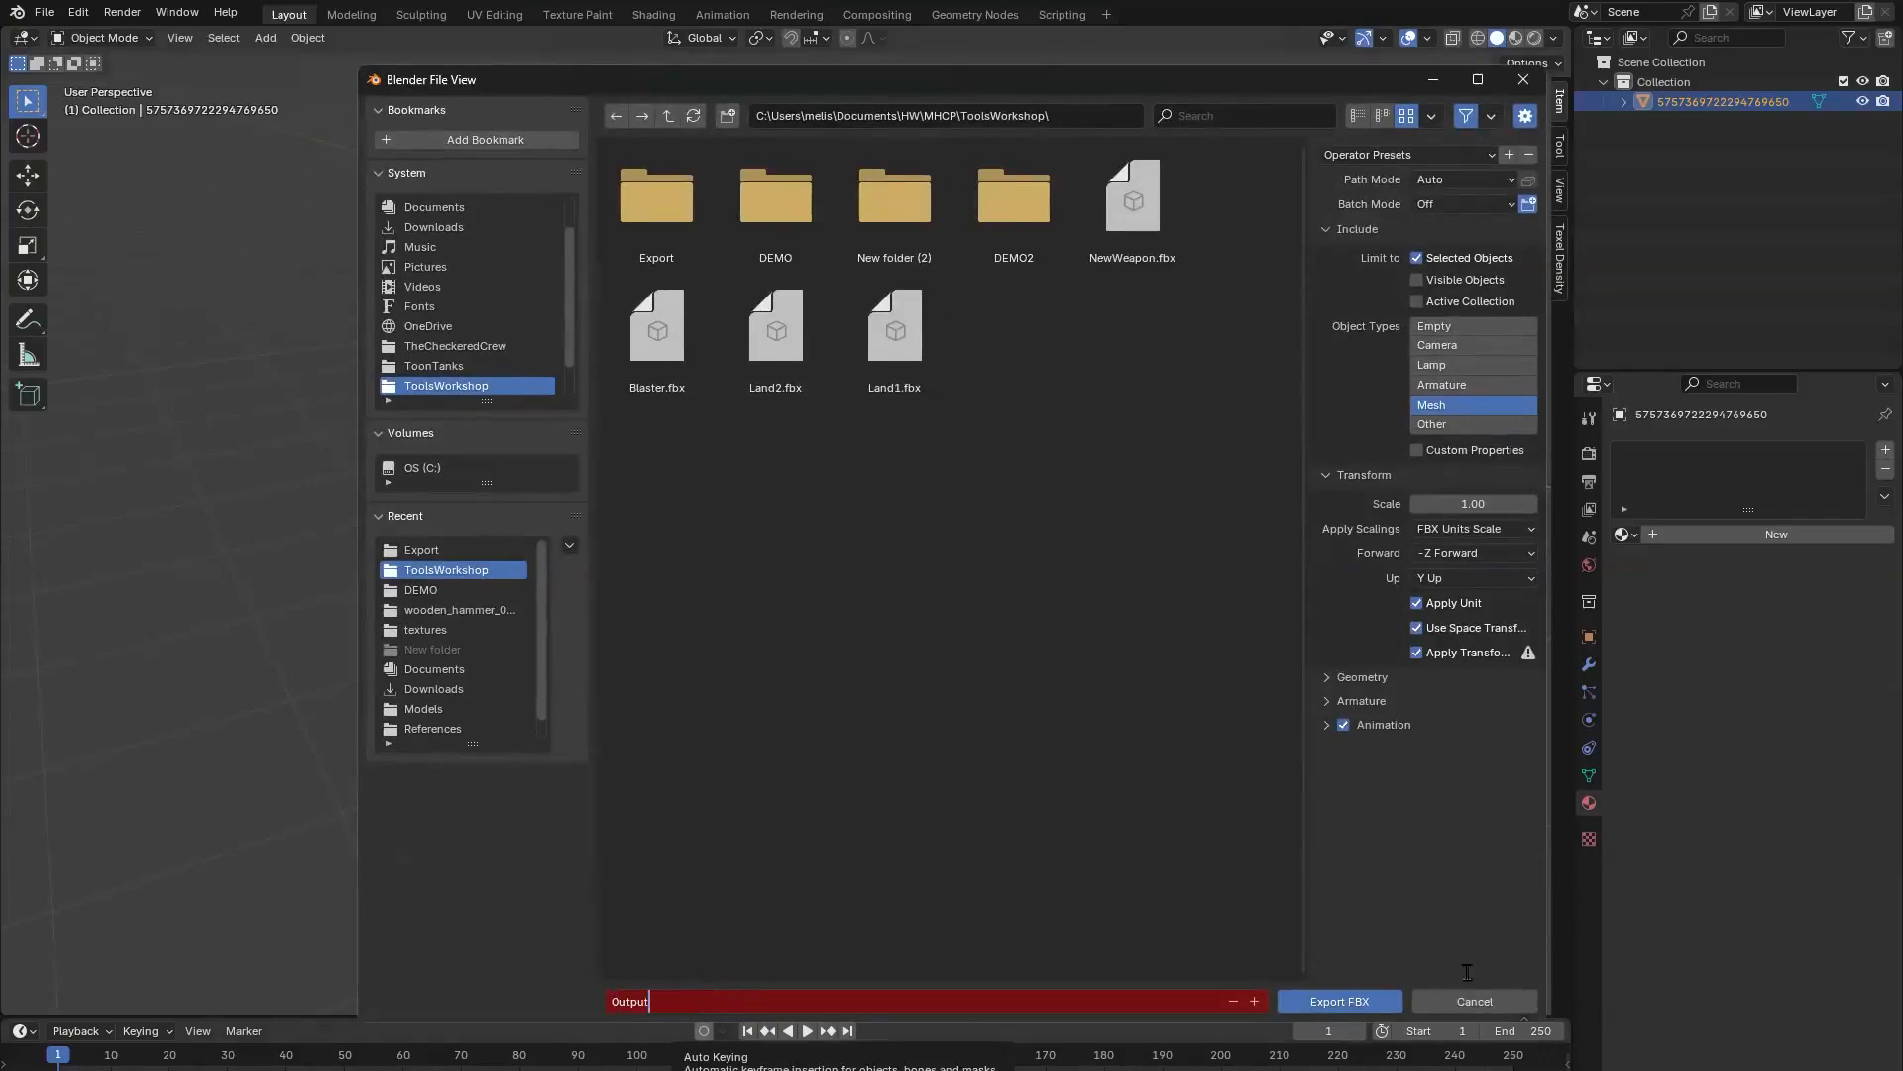
{"action": "left_click", "coordinate": [1376, 999]}
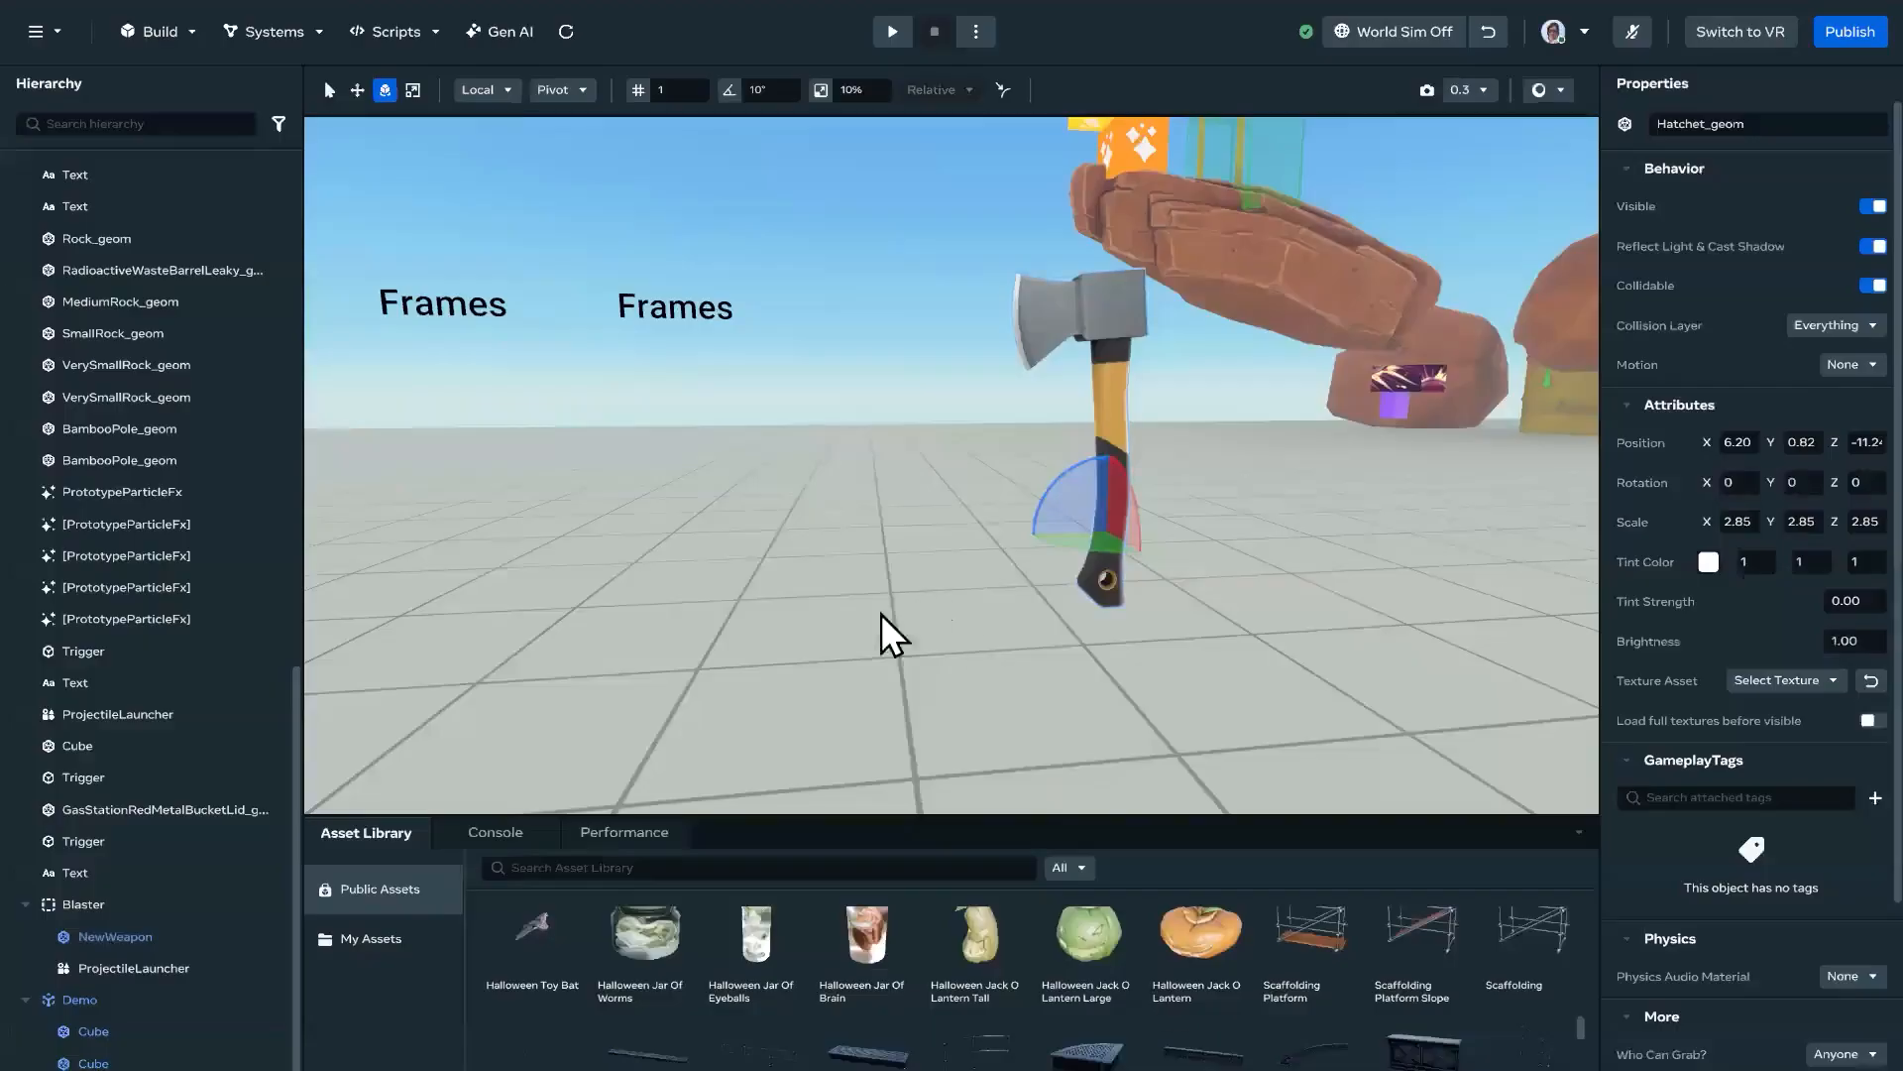
{"action": "left_click", "coordinate": [883, 615]}
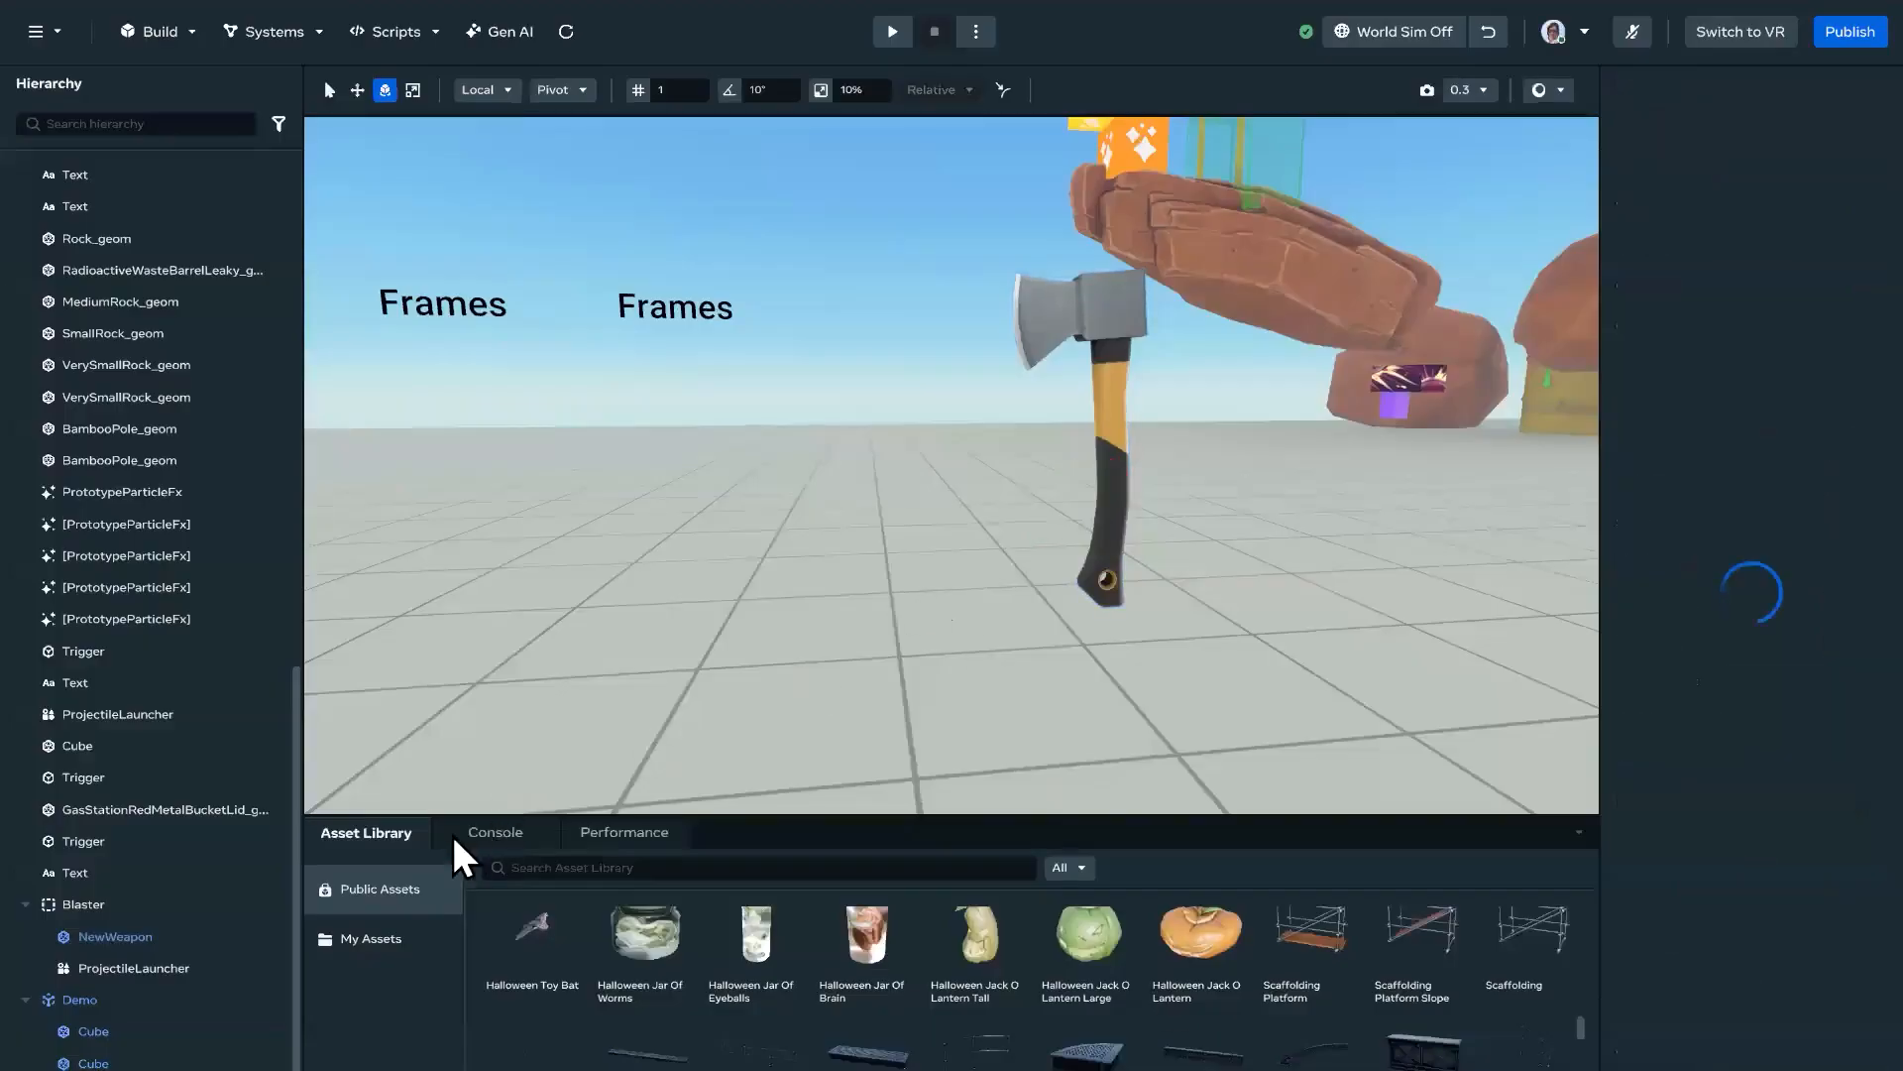
Step: Import Output.fbx from the ToolsWorkshop folder into My Assets as a 3D model, leaving offset pivots off
{"action": "left_click", "coordinate": [380, 937]}
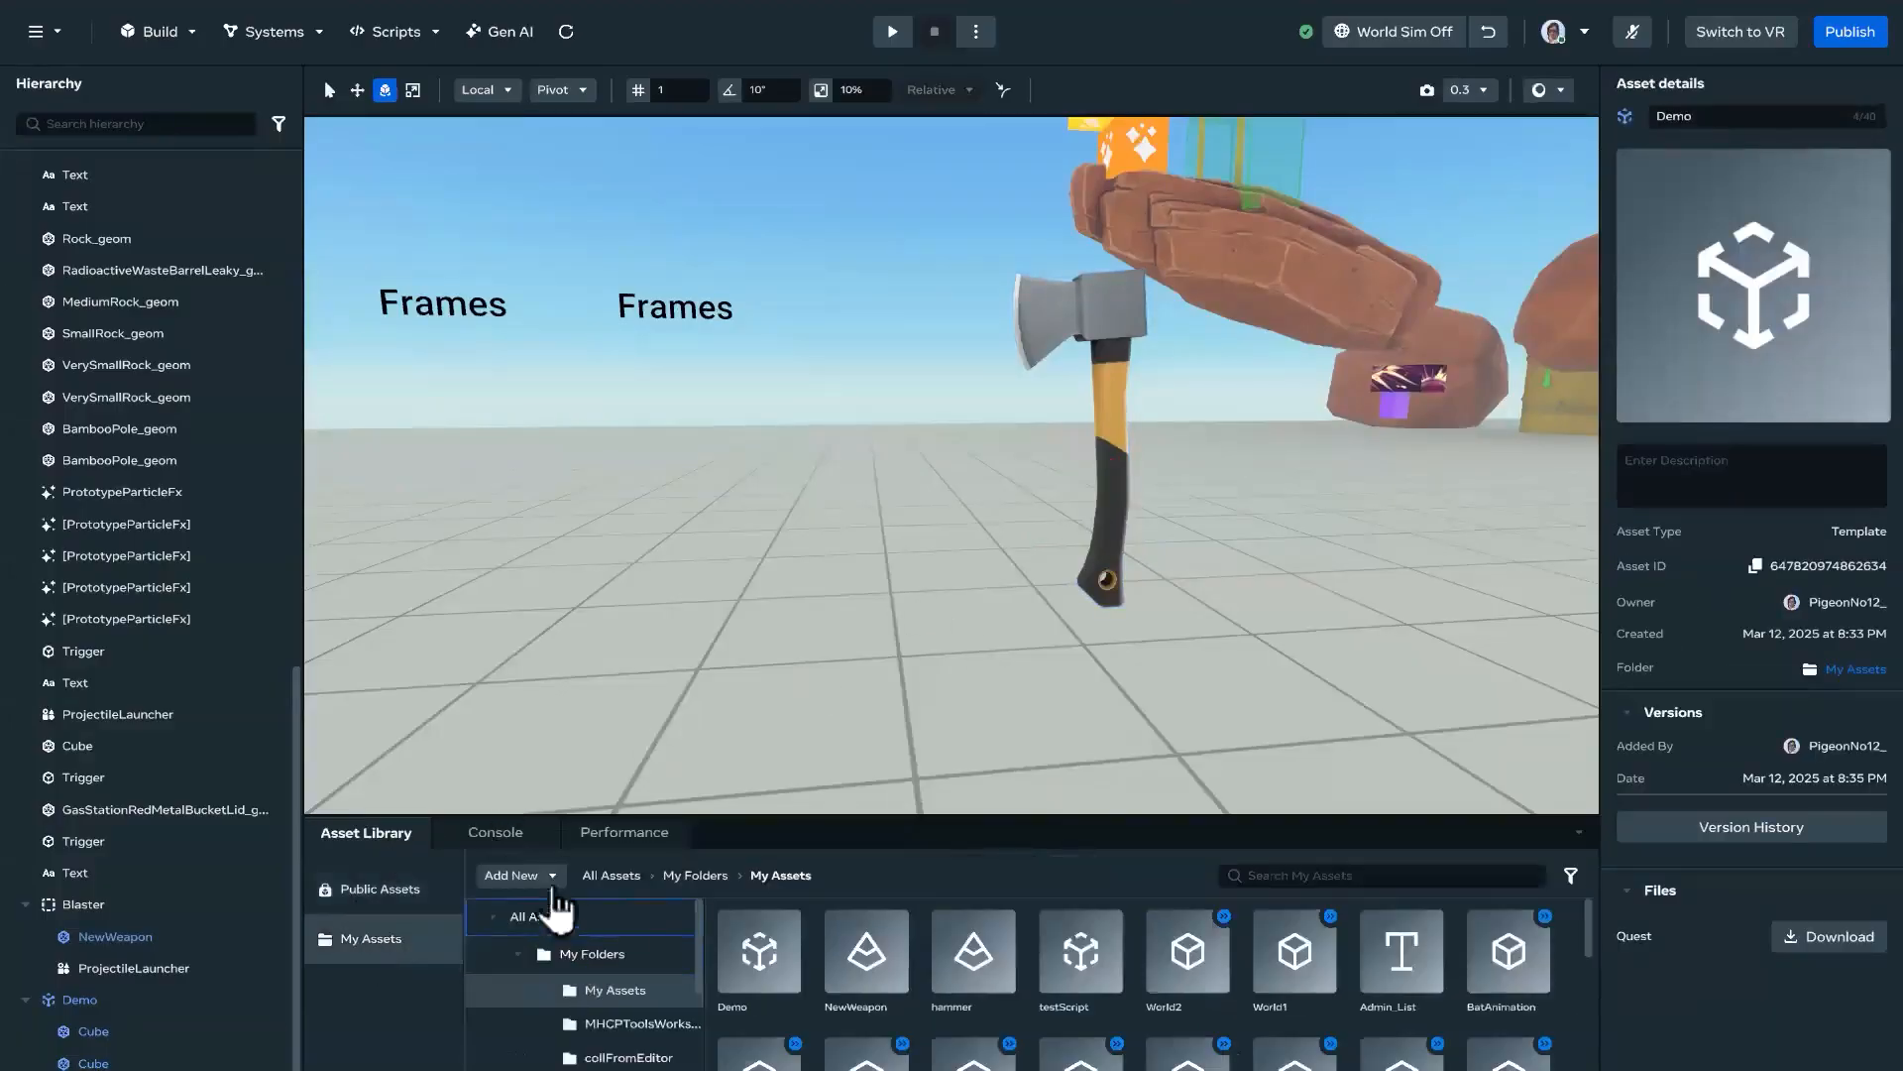
{"action": "left_click", "coordinate": [531, 875]}
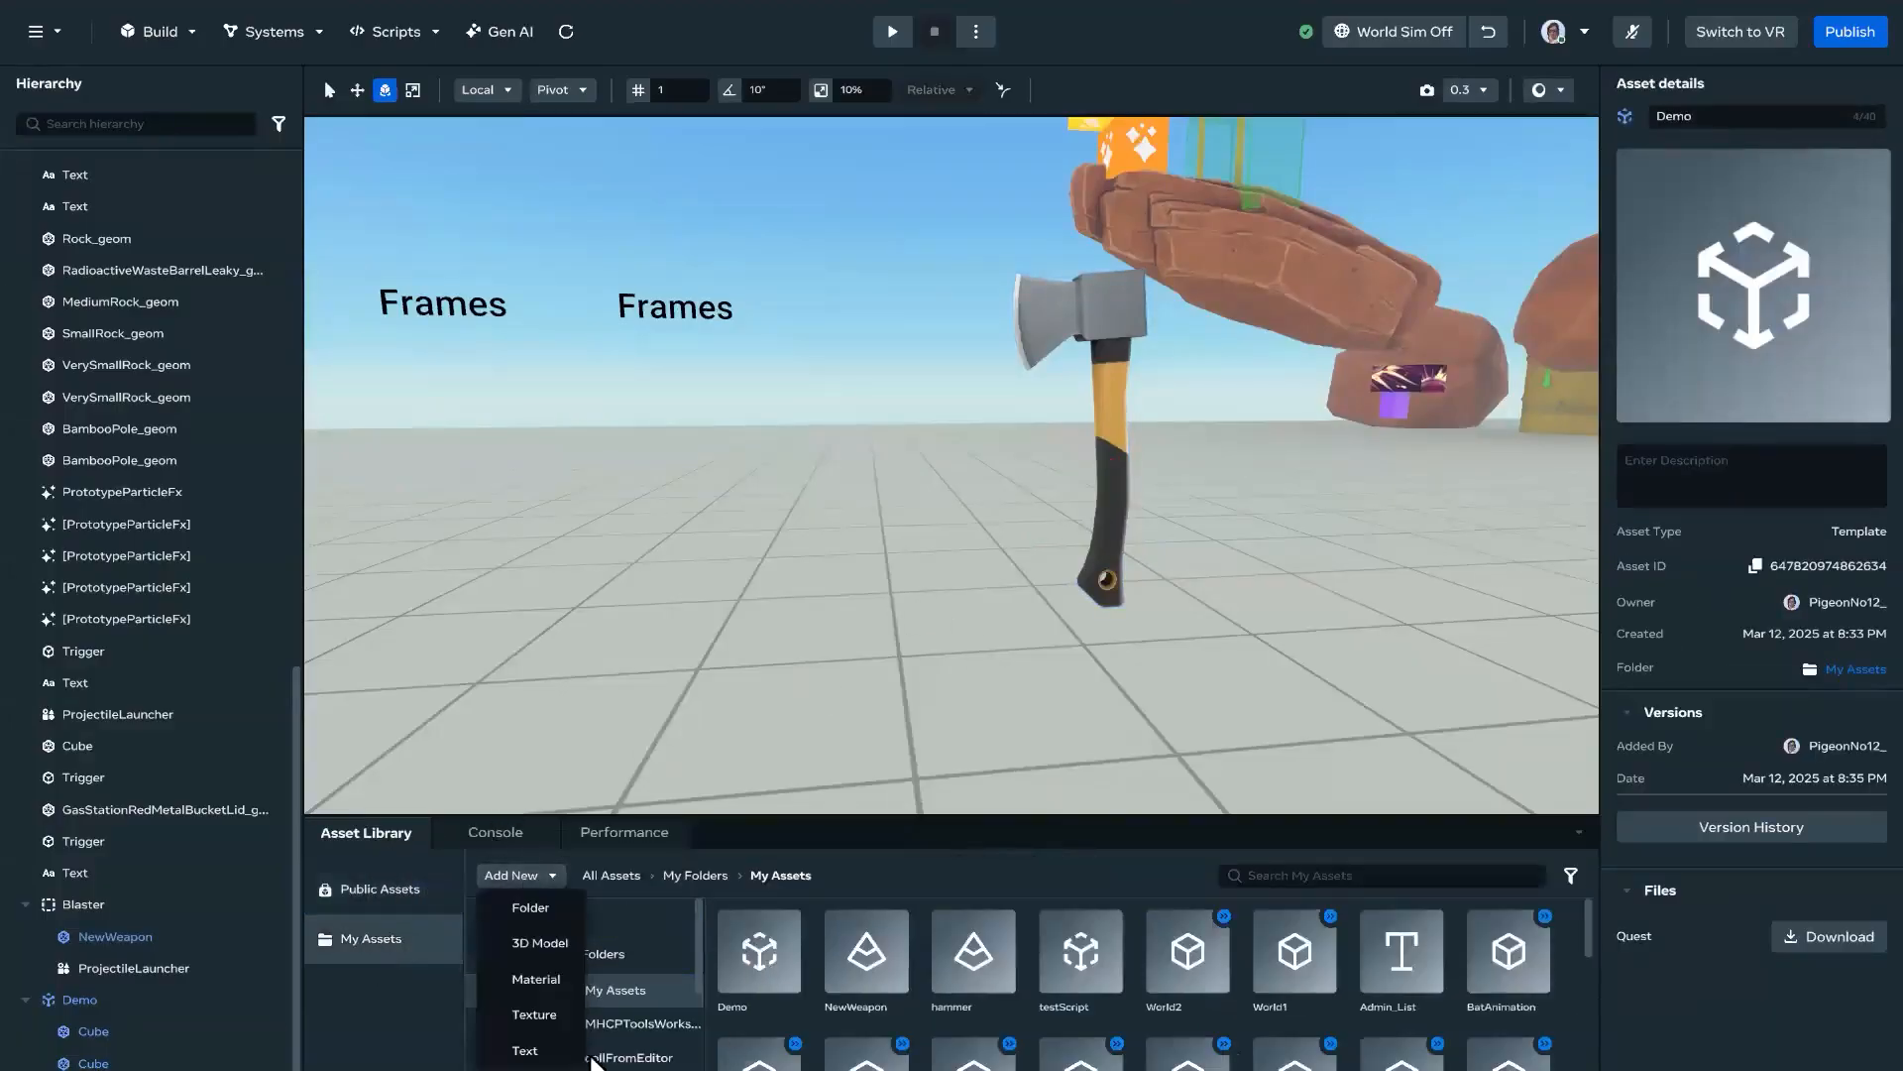
{"action": "left_click", "coordinate": [539, 943]}
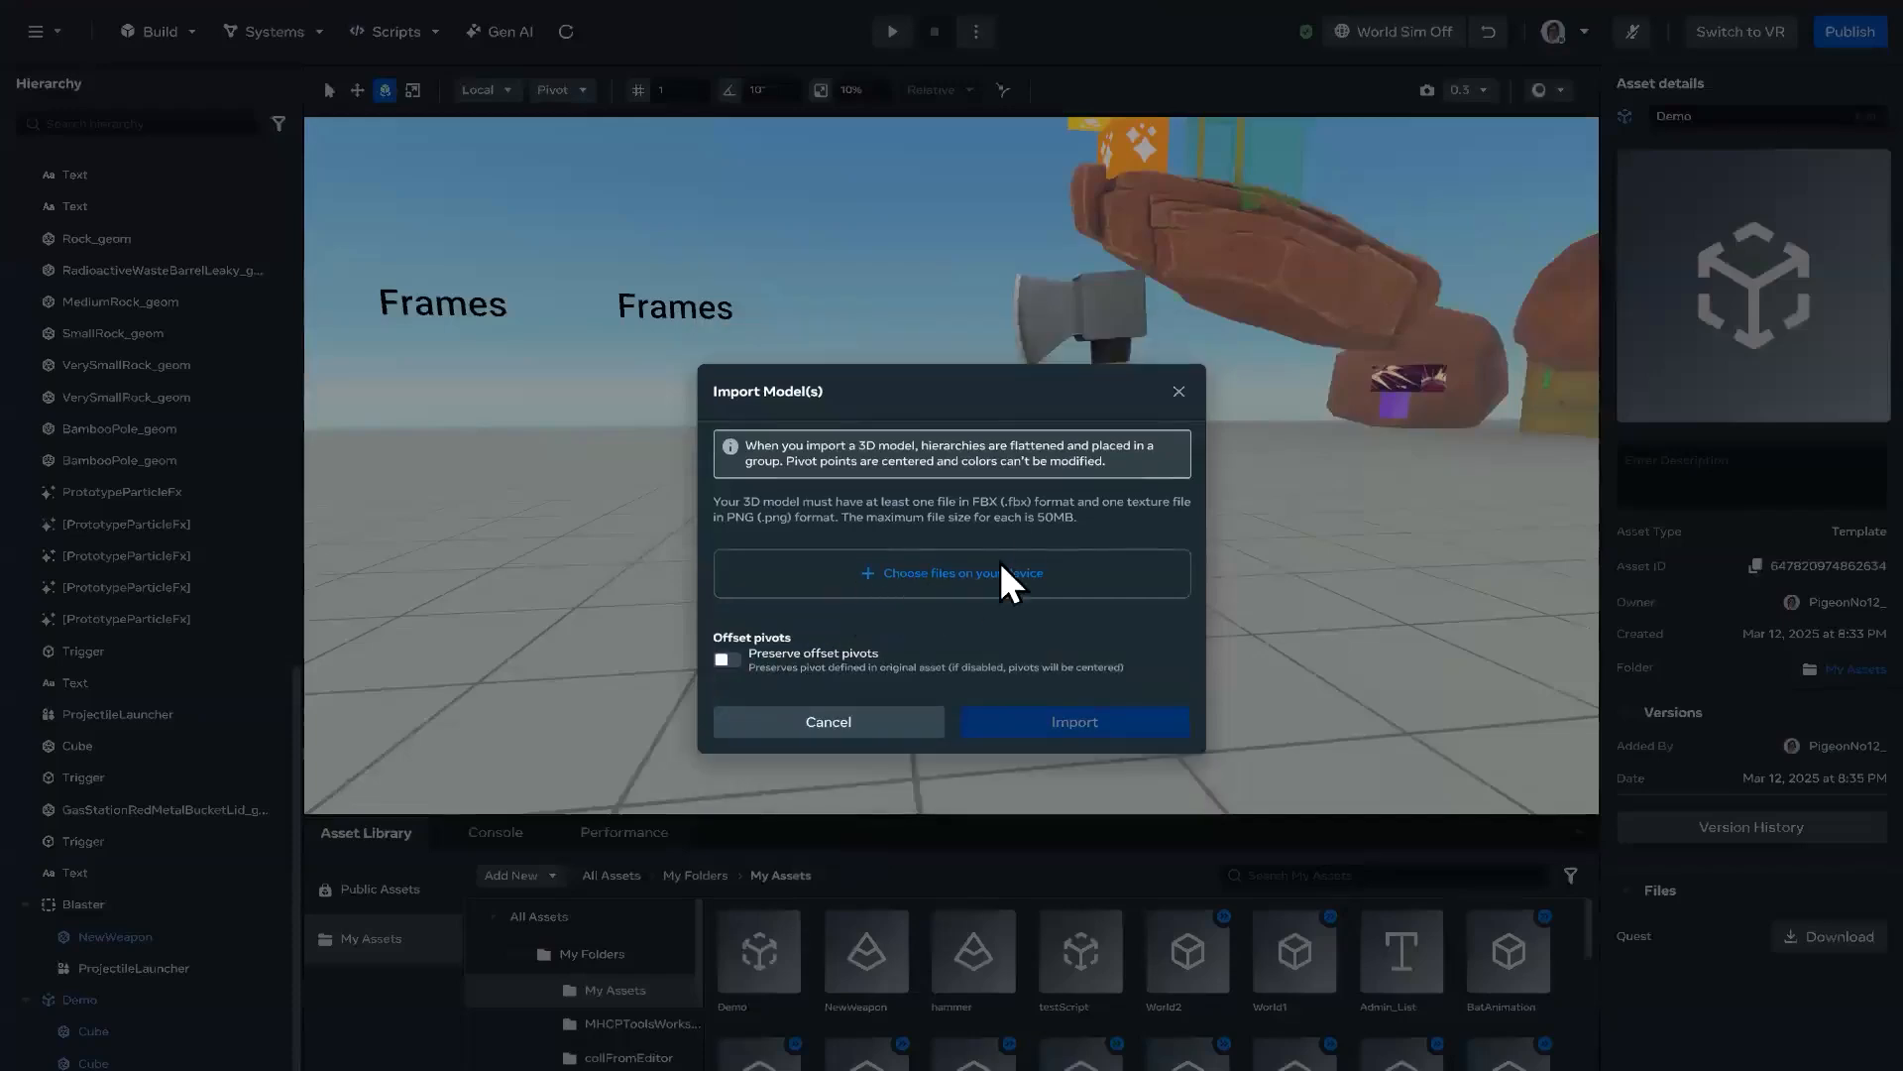
{"action": "left_click", "coordinate": [1000, 567]}
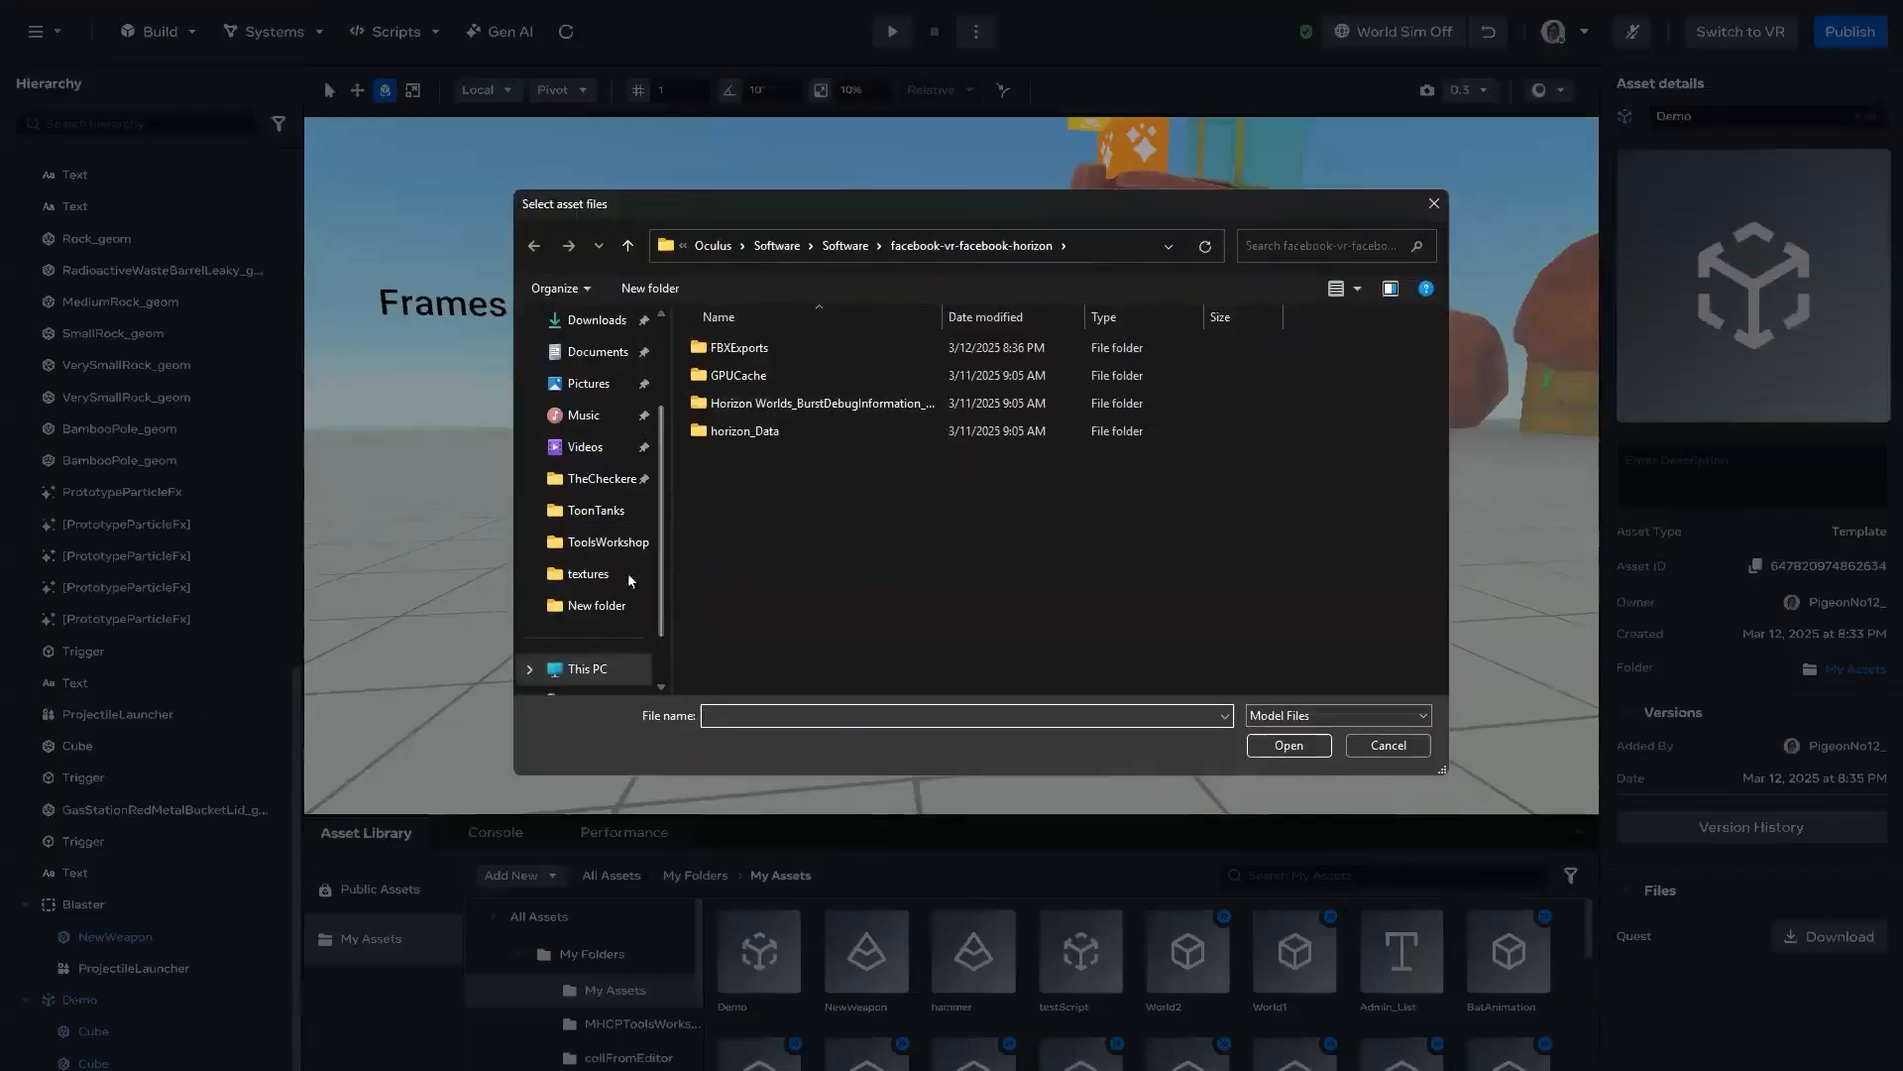
{"action": "left_click", "coordinate": [605, 542]}
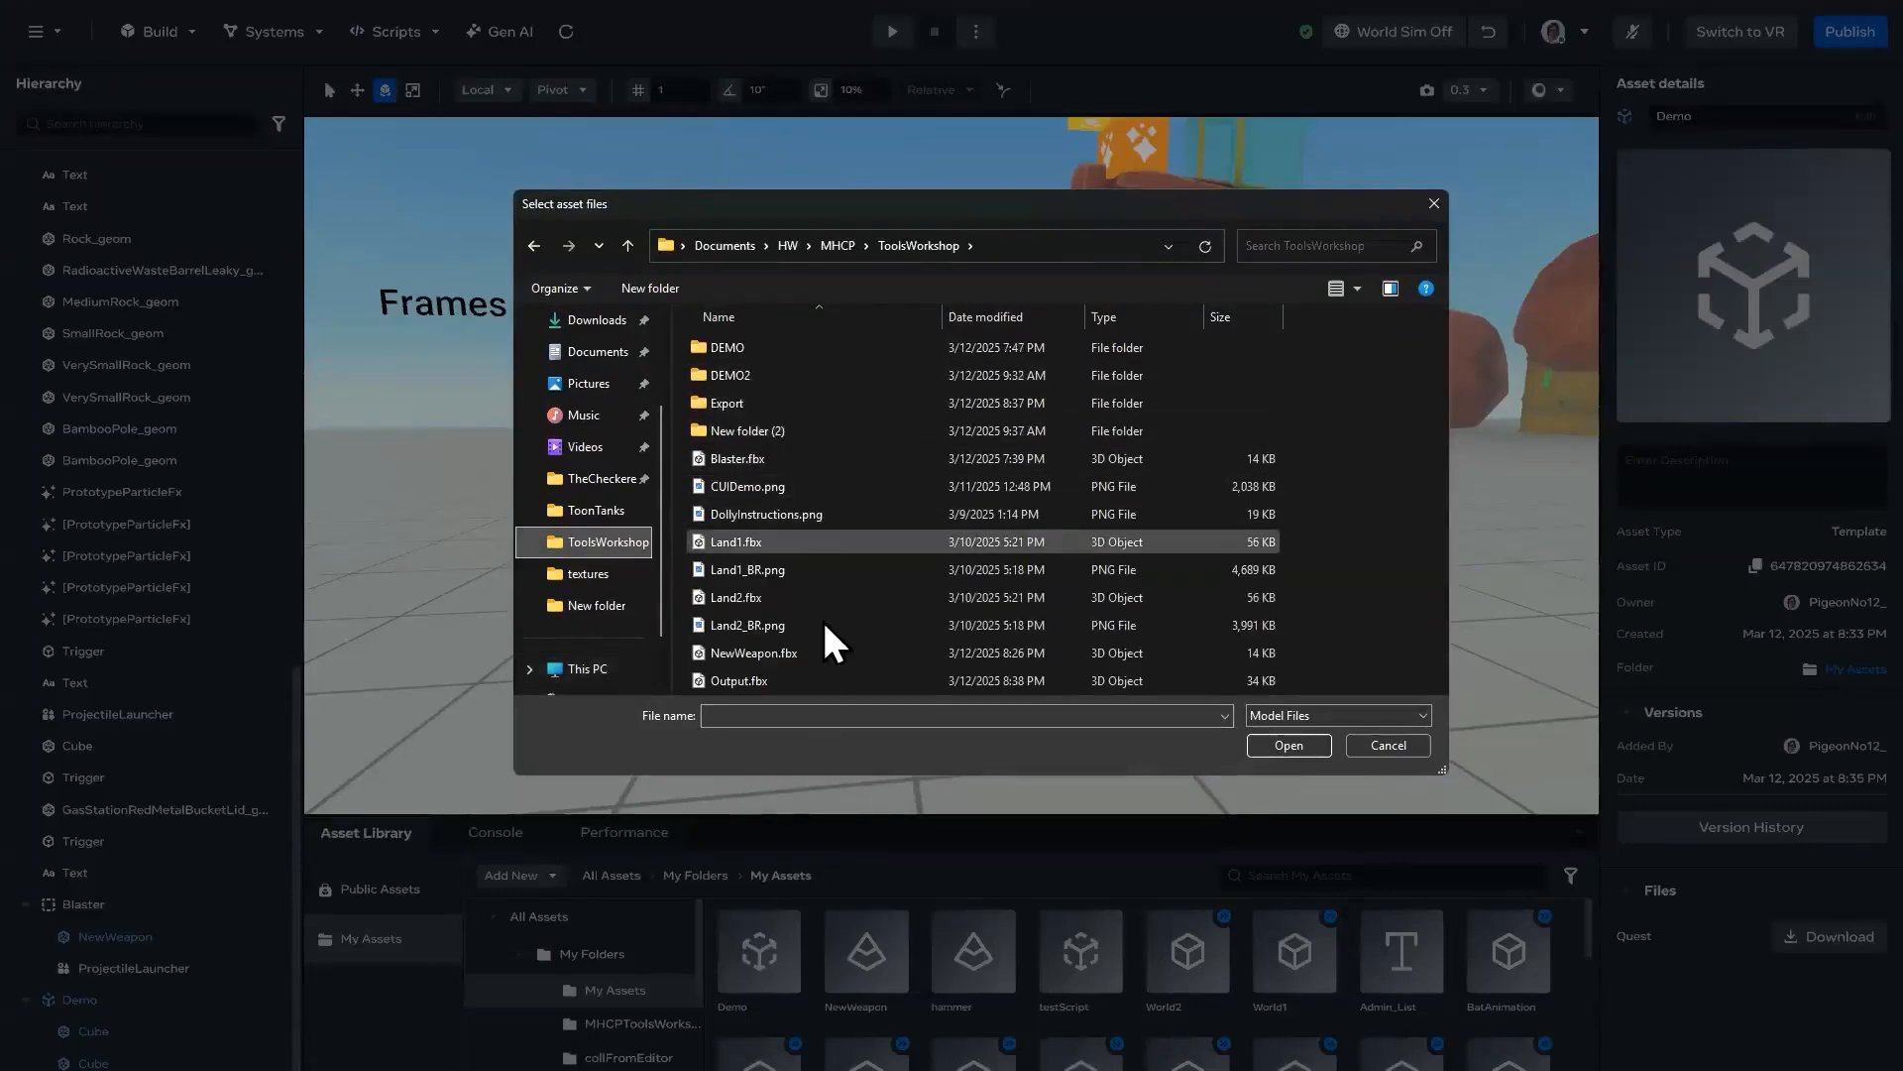
{"action": "double_click", "coordinate": [759, 679]}
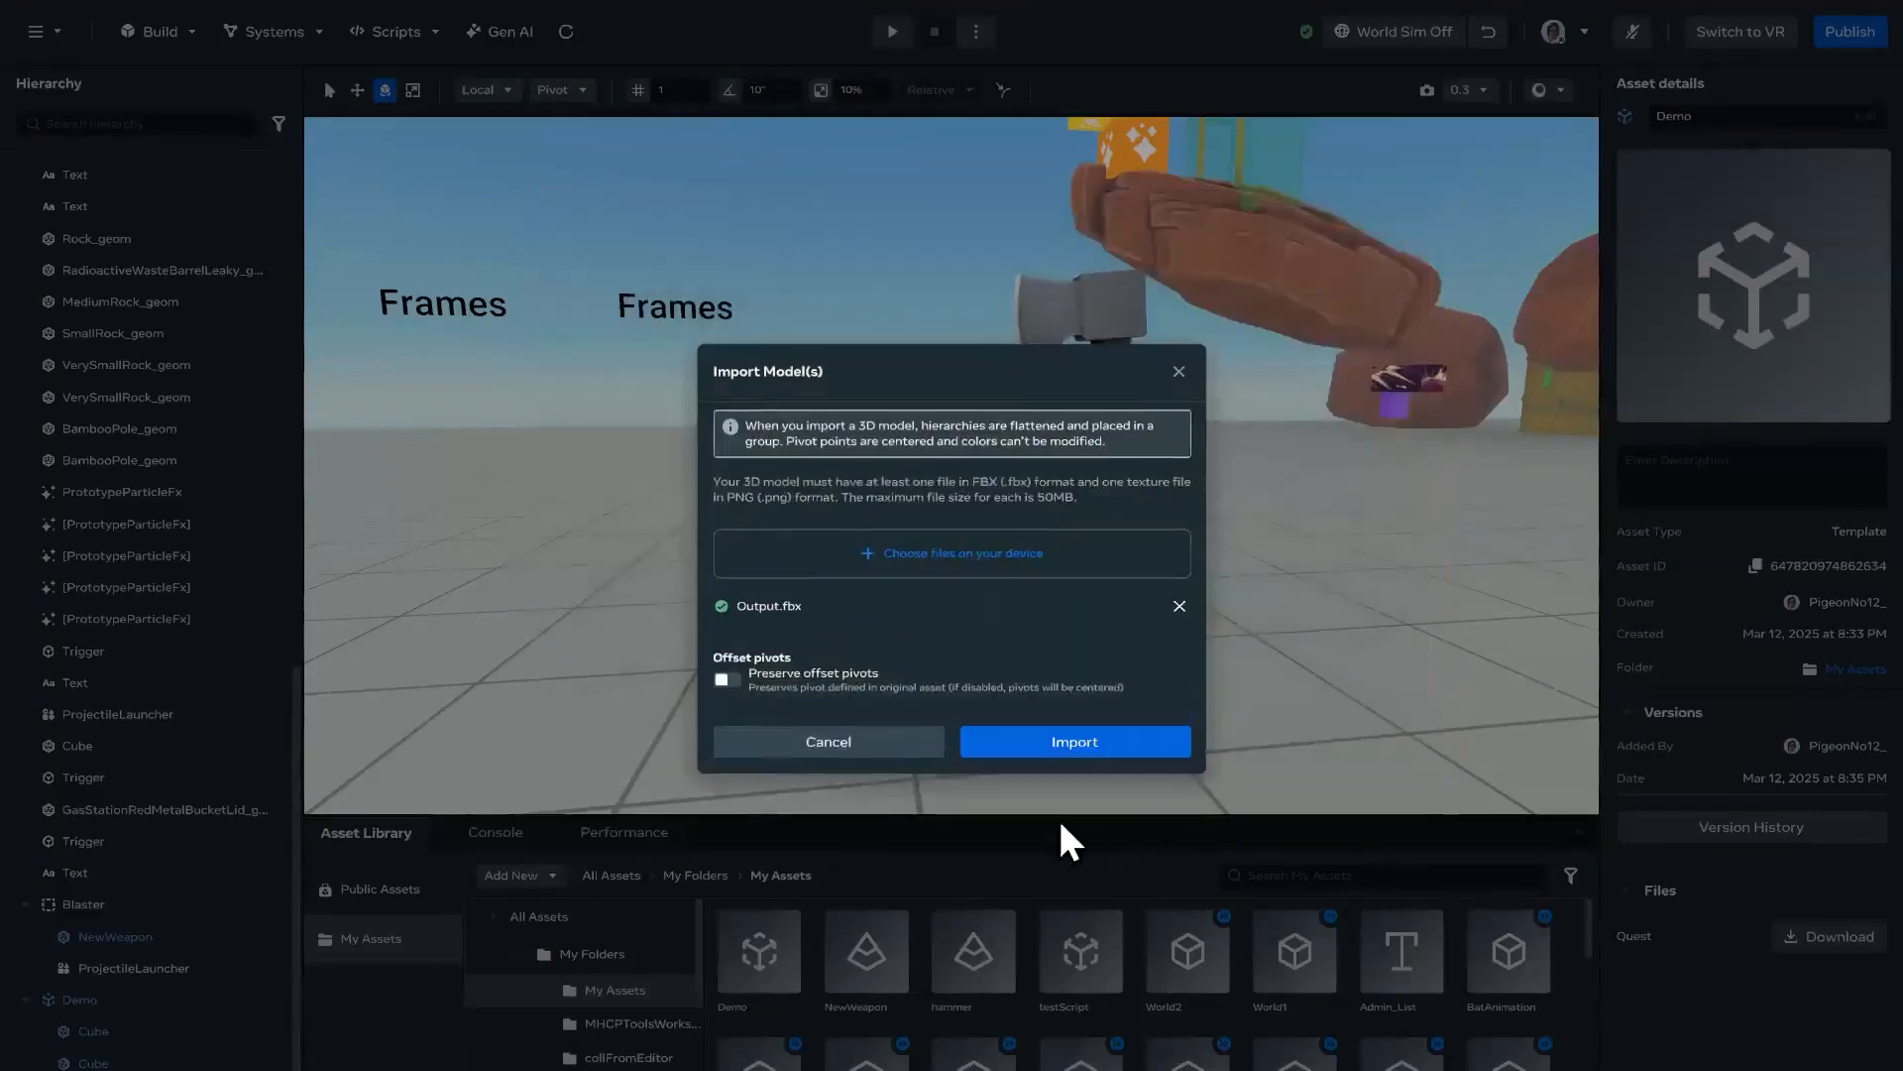
{"action": "left_click", "coordinate": [1092, 753]}
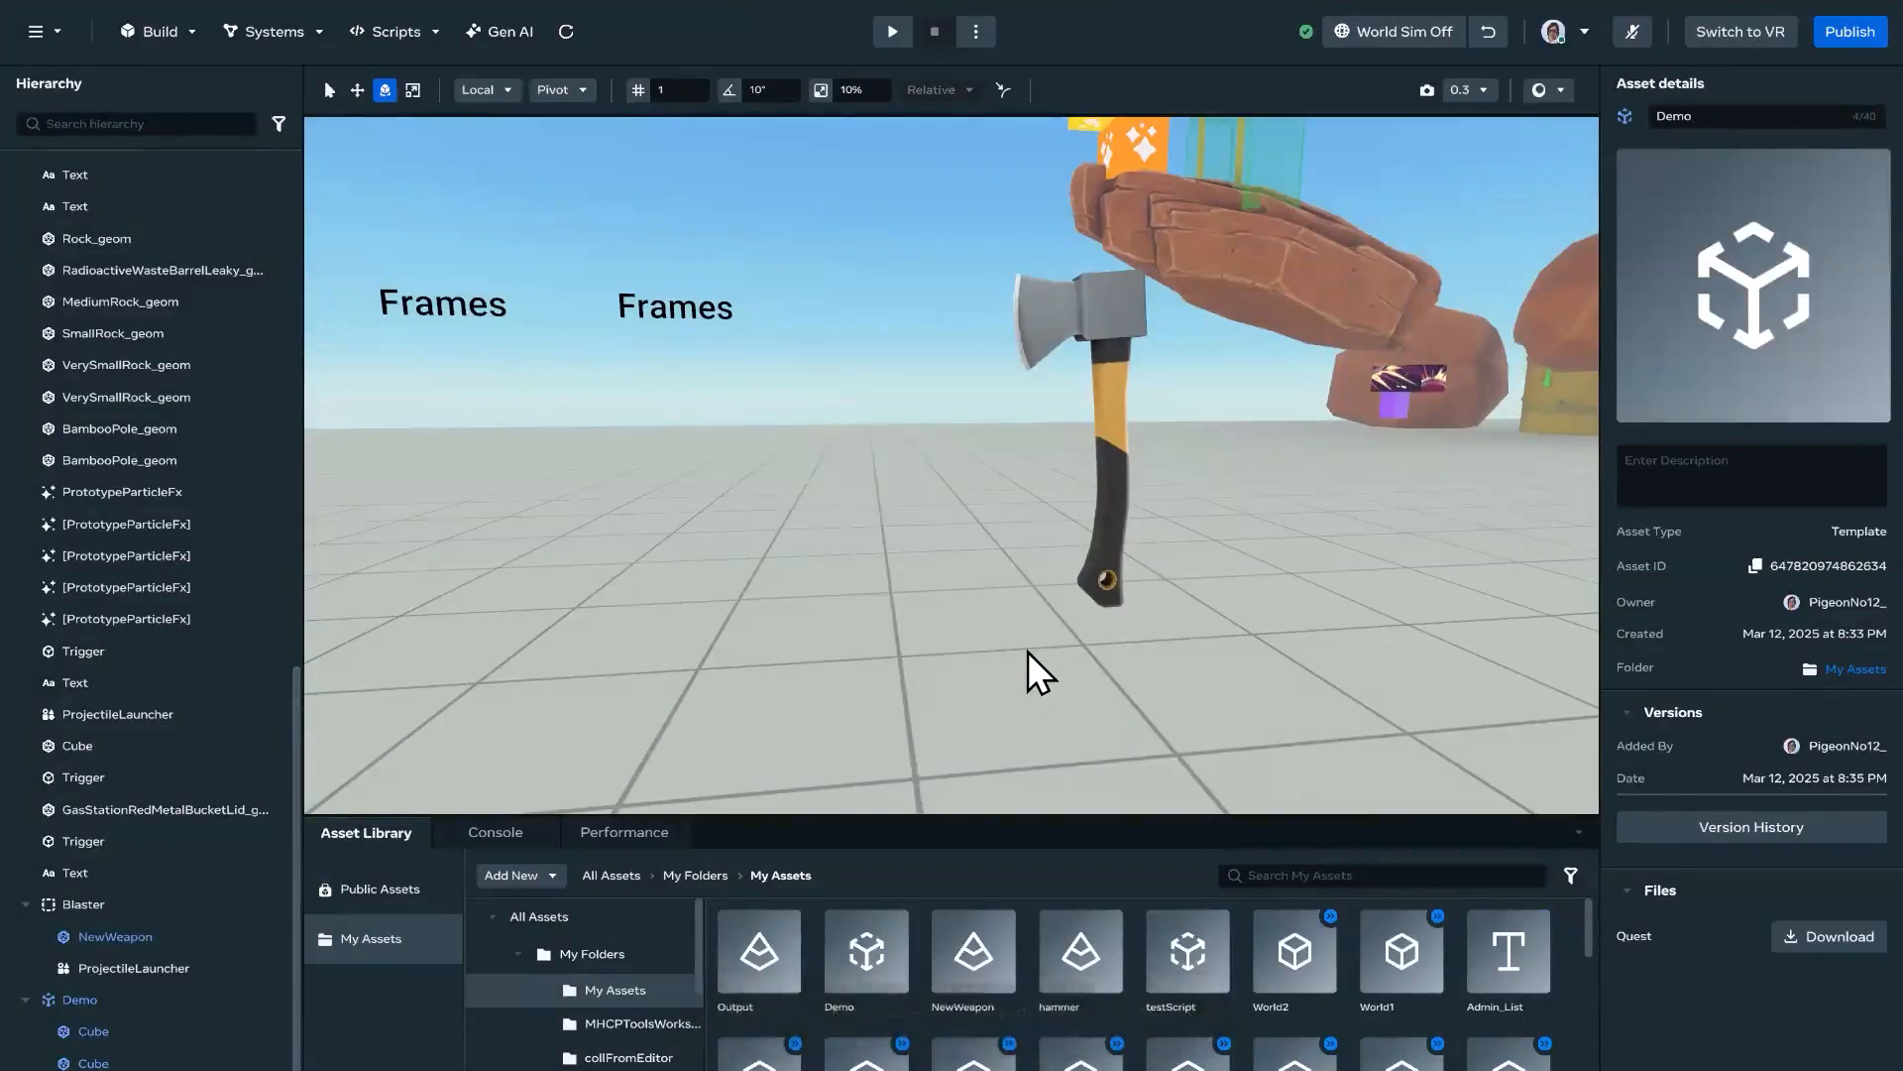
Step: Place the Output asset in the world and move it up off the ground beside the original hatchet
{"action": "left_click_drag", "start_coordinate": [746, 960], "coordinate": [793, 567]}
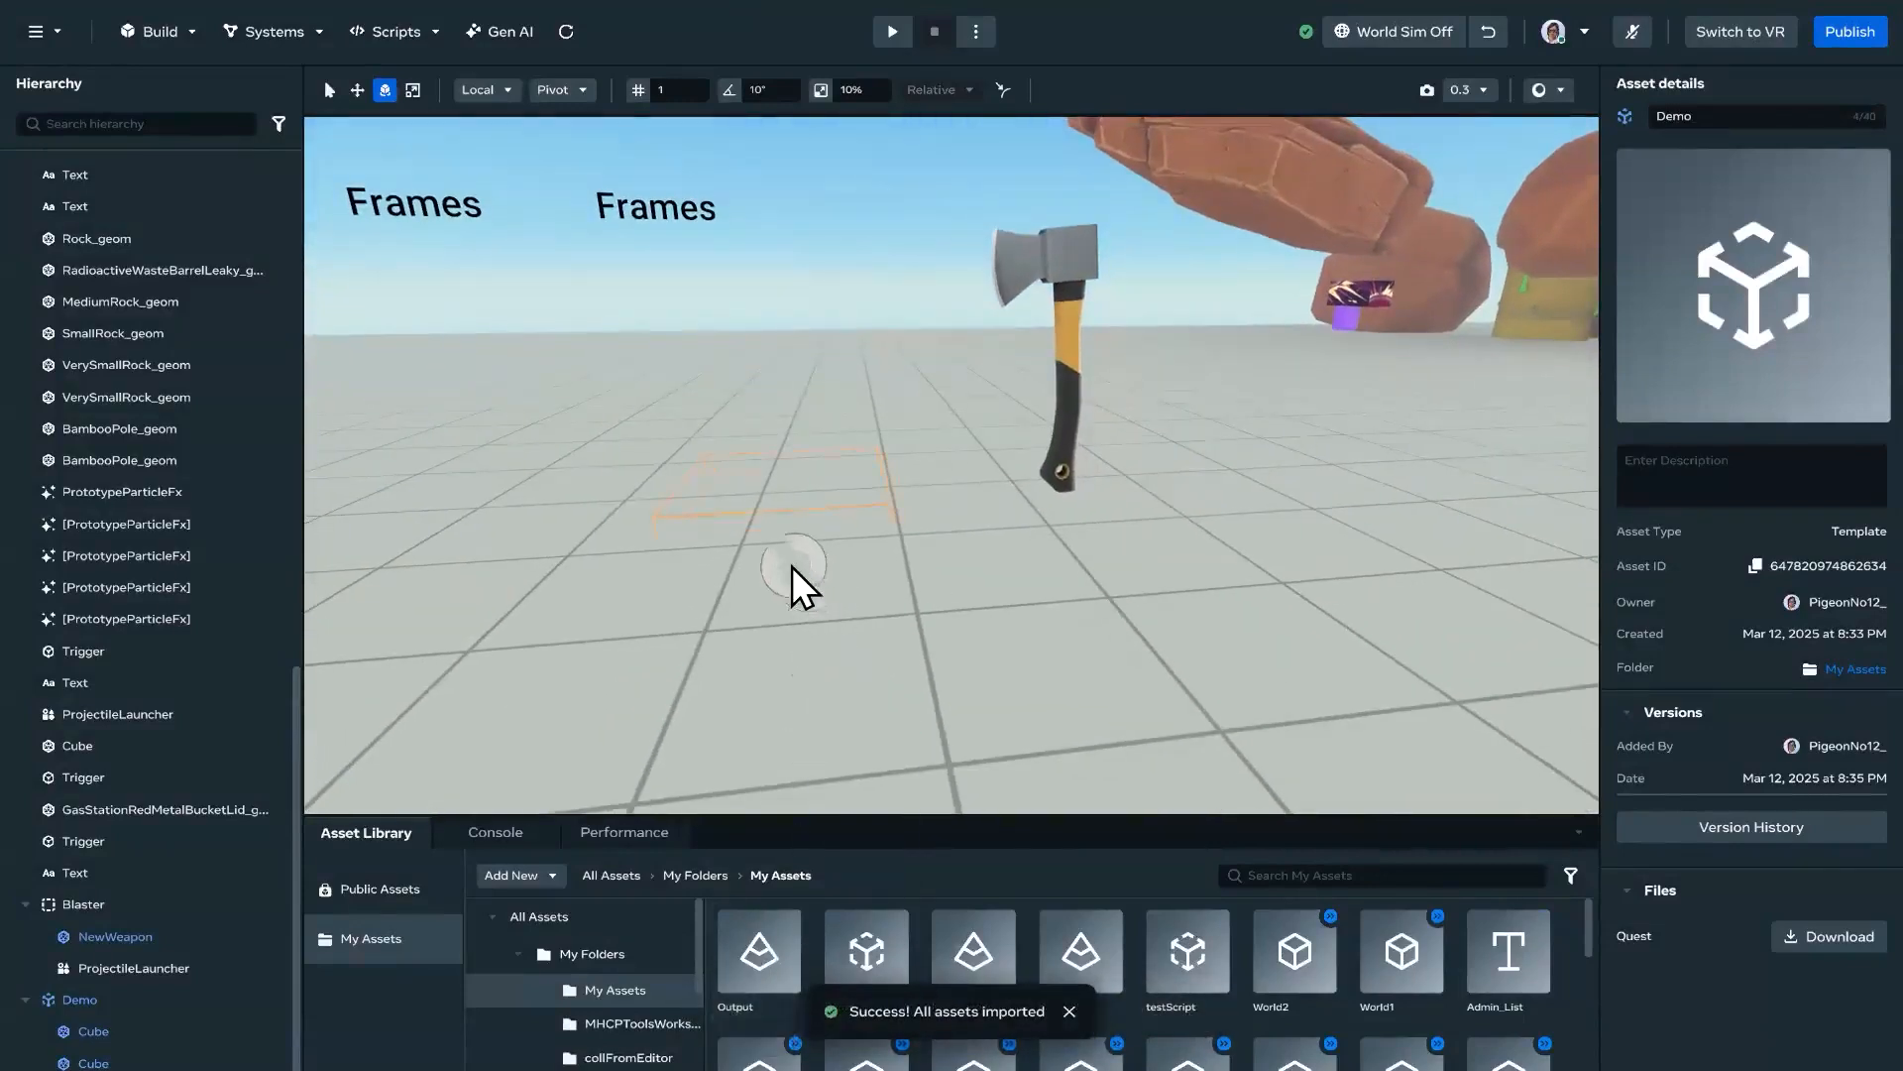
{"action": "key", "text": "a"}
{"action": "mouse_move", "coordinate": [1140, 579]}
{"action": "right_mouse_down"}
{"action": "mouse_move", "coordinate": [1287, 578]}
{"action": "mouse_move", "coordinate": [1128, 599]}
{"action": "right_mouse_up"}
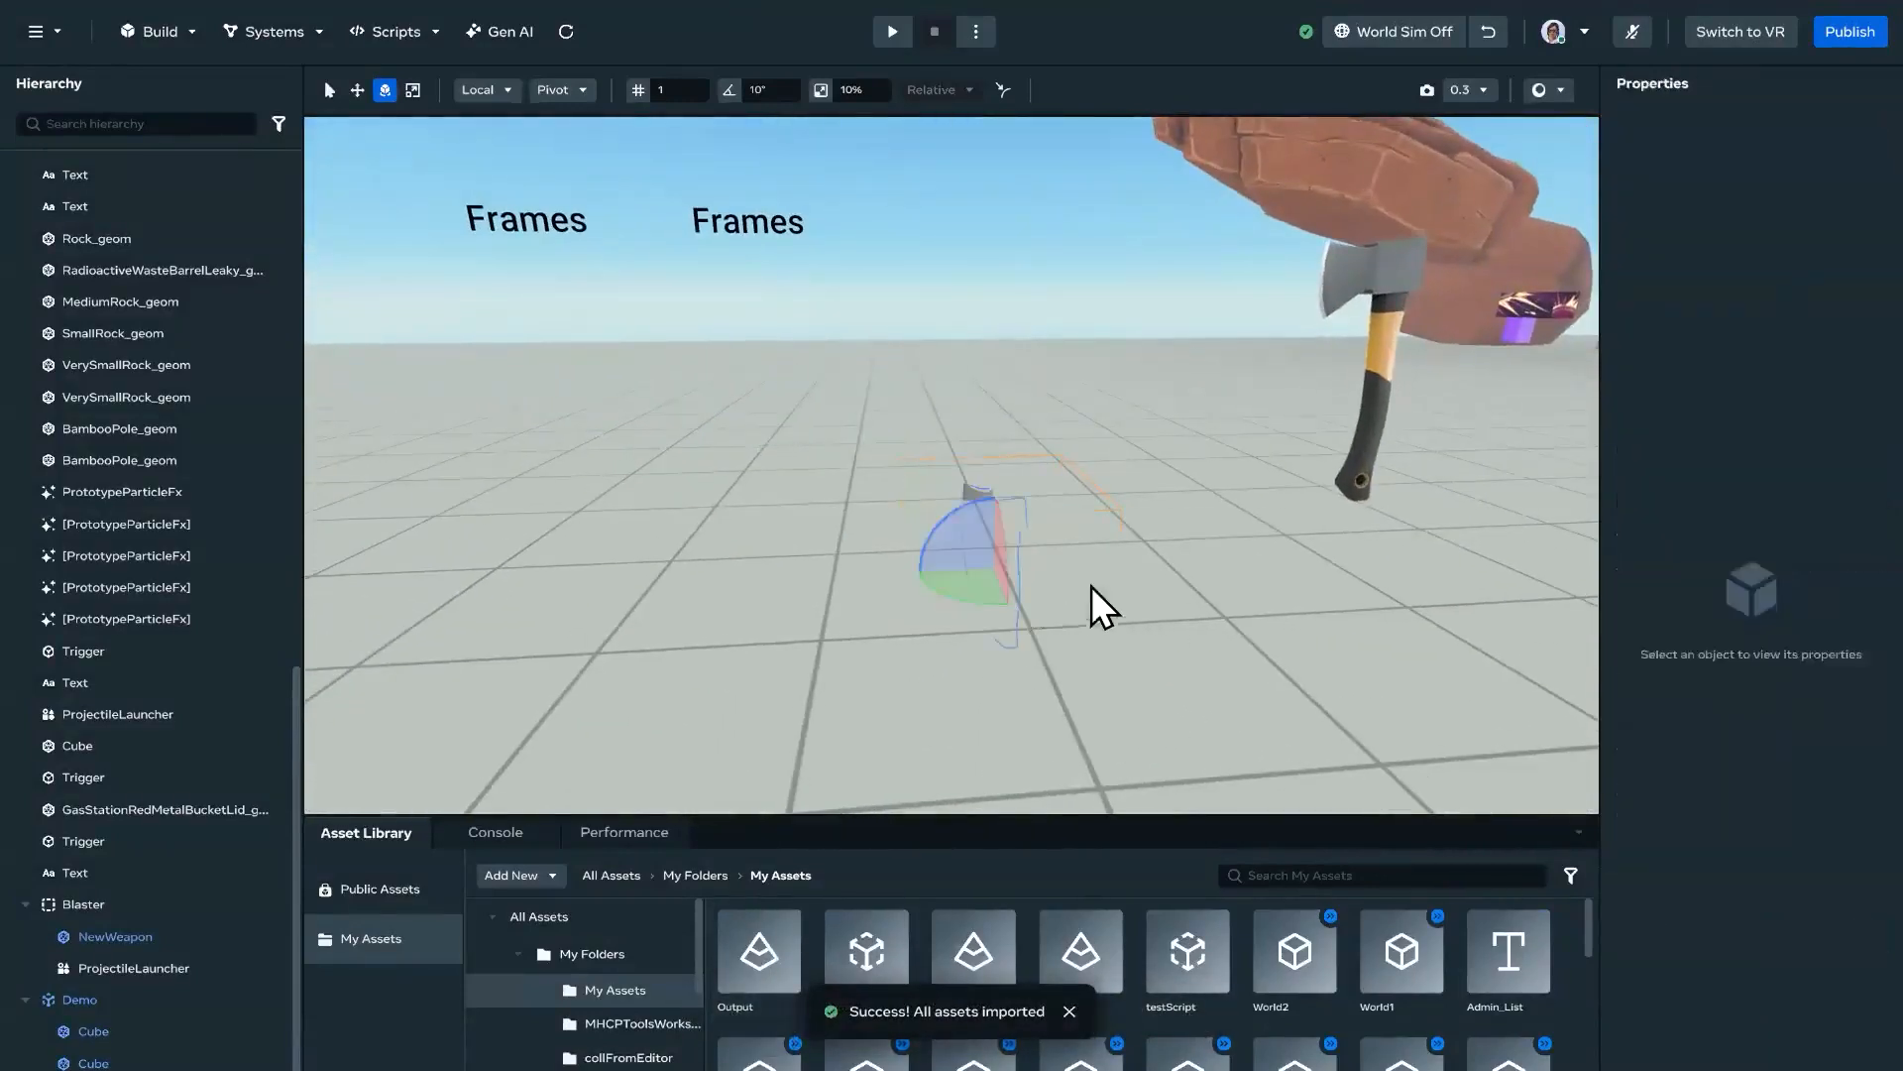
{"action": "key", "text": "w"}
{"action": "left_click_drag", "start_coordinate": [997, 509], "coordinate": [1041, 323]}
{"action": "right_click_drag", "start_coordinate": [1128, 365], "coordinate": [1252, 289]}
Step: Examine the edited hatchet next to the original, comparing their blade shapes and surface textures
{"action": "key", "text": "w"}
{"action": "key", "text": "d"}
{"action": "key", "text": "a"}
{"action": "key", "text": "d"}
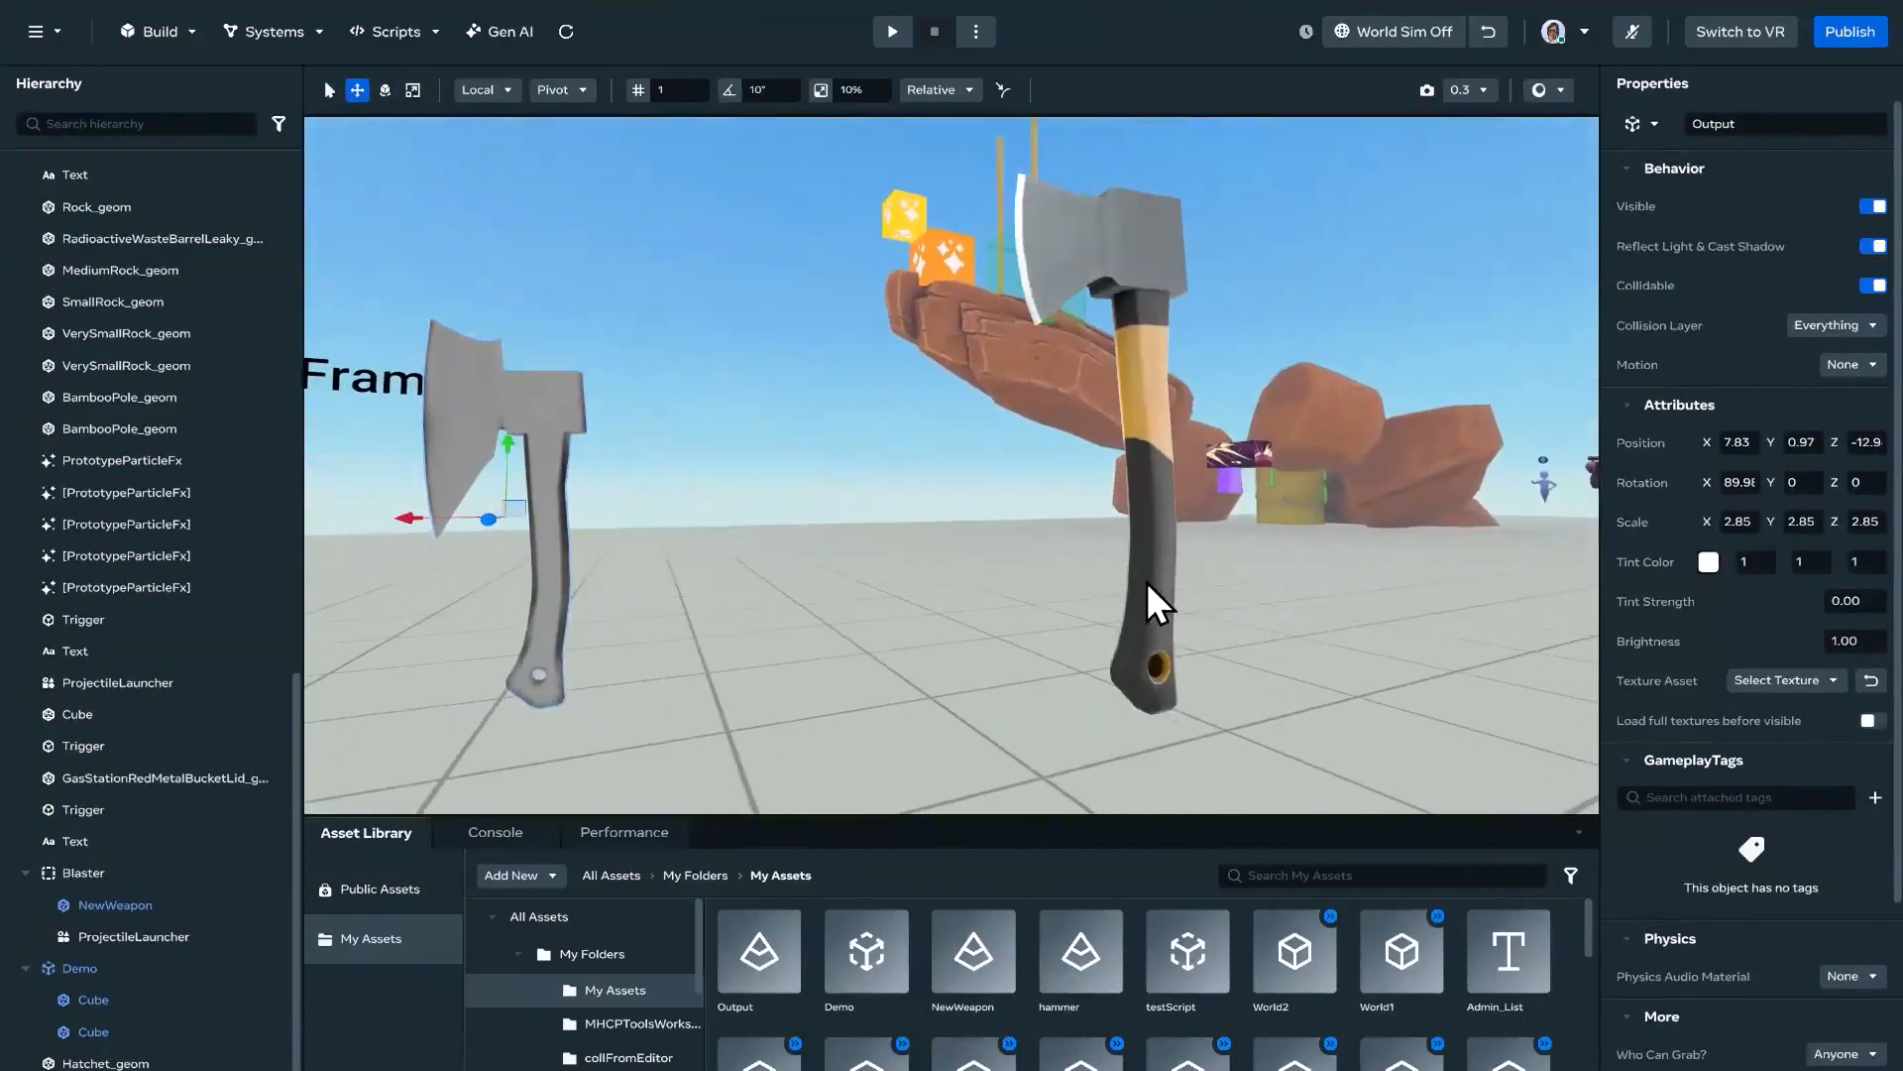
{"action": "key", "text": "a"}
{"action": "right_click_drag", "start_coordinate": [942, 545], "coordinate": [965, 581]}
{"action": "key", "text": "d"}
{"action": "key", "text": "s"}
{"action": "key", "text": "d"}
{"action": "key", "text": "a"}
{"action": "key", "text": "d"}
{"action": "key", "text": "w"}
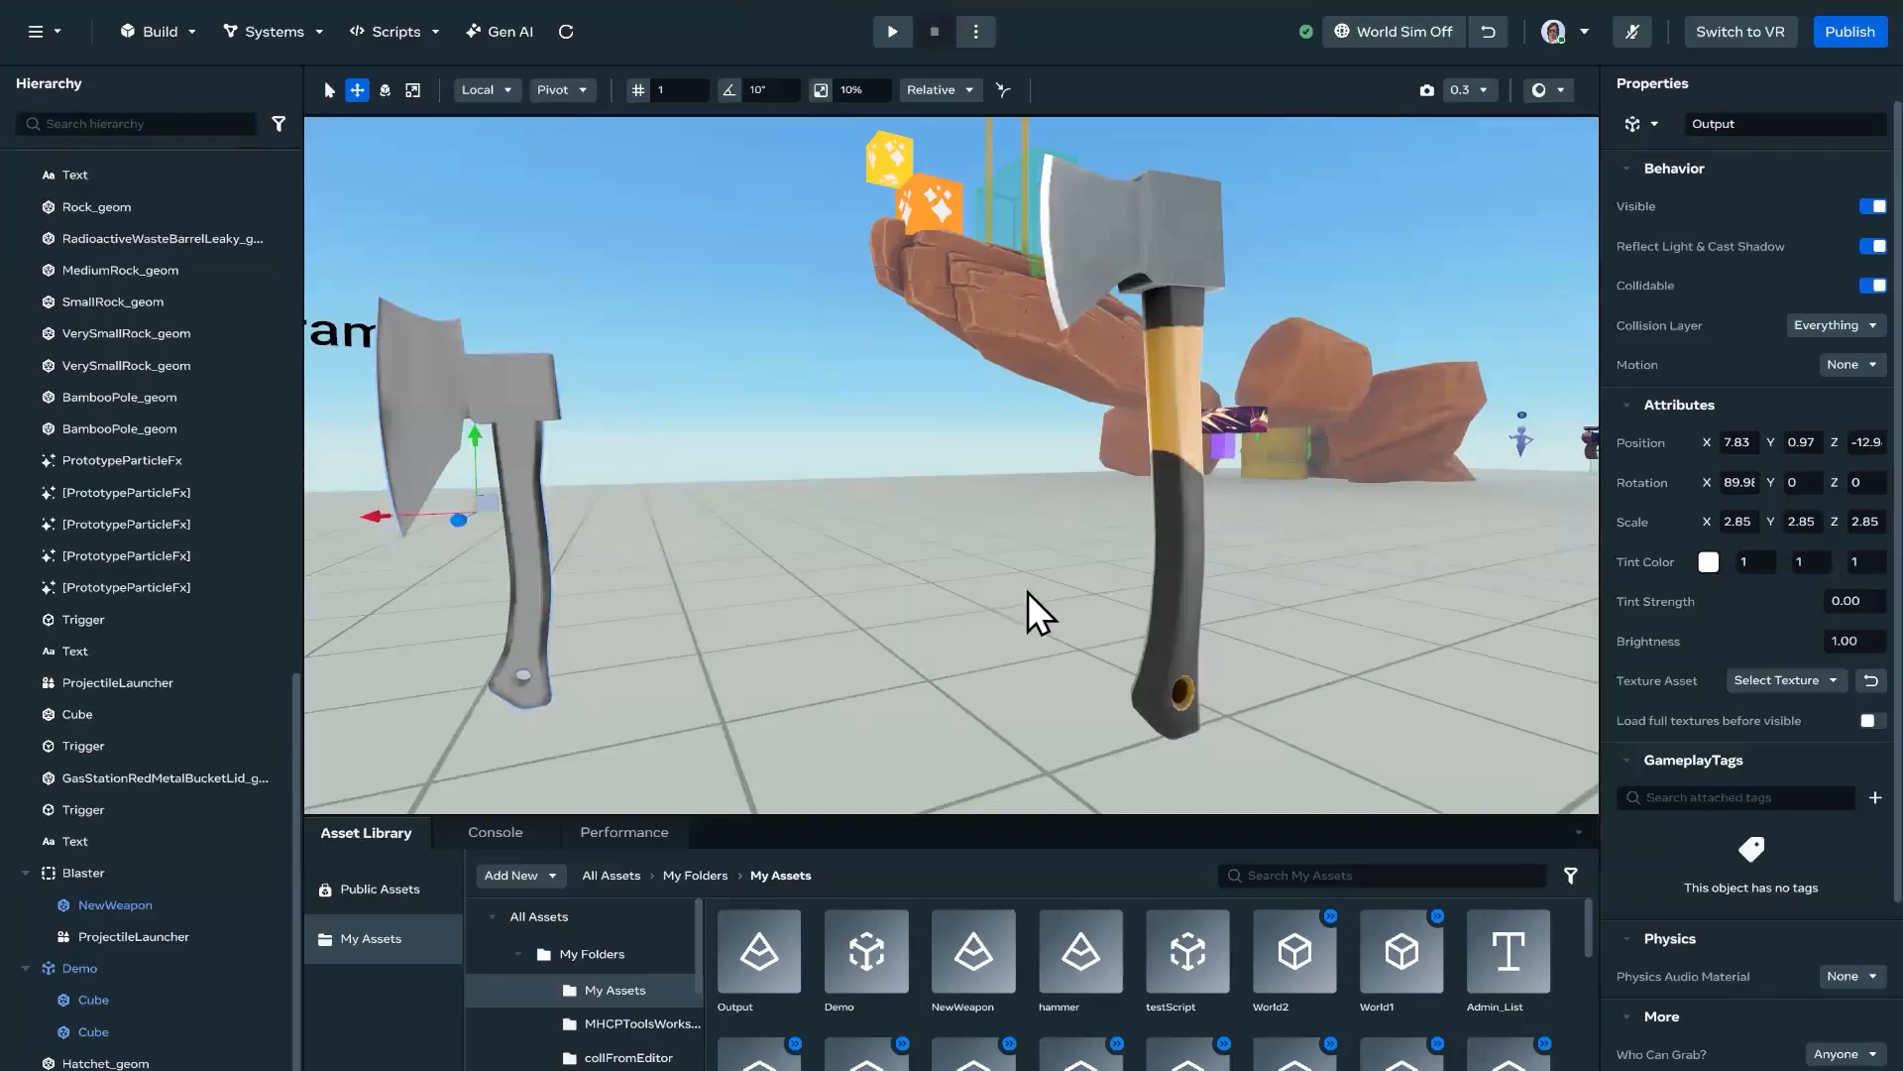
{"action": "key", "text": "a"}
{"action": "right_click_drag", "start_coordinate": [1013, 579], "coordinate": [1134, 533]}
{"action": "key", "text": "d"}
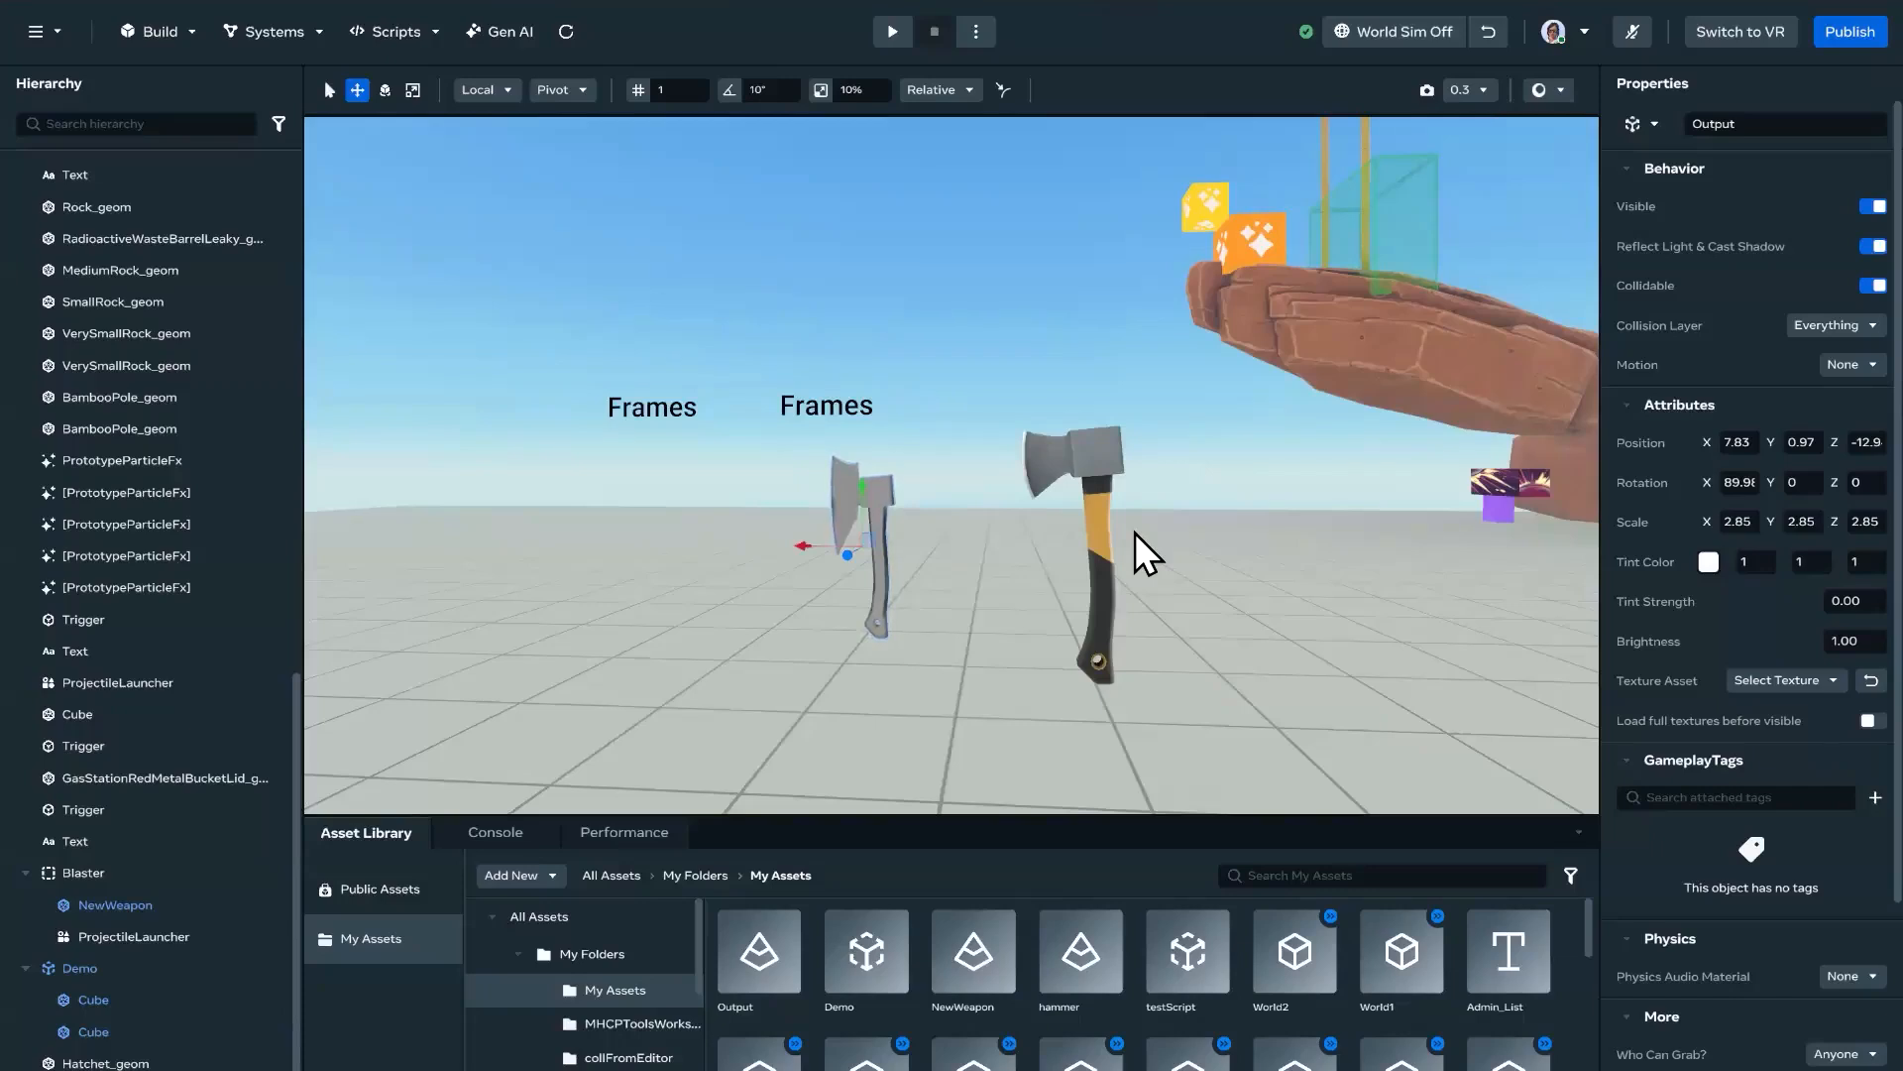
{"action": "right_click_drag", "start_coordinate": [1240, 603], "coordinate": [1300, 599]}
{"action": "key", "text": "s"}
{"action": "key", "text": "s"}
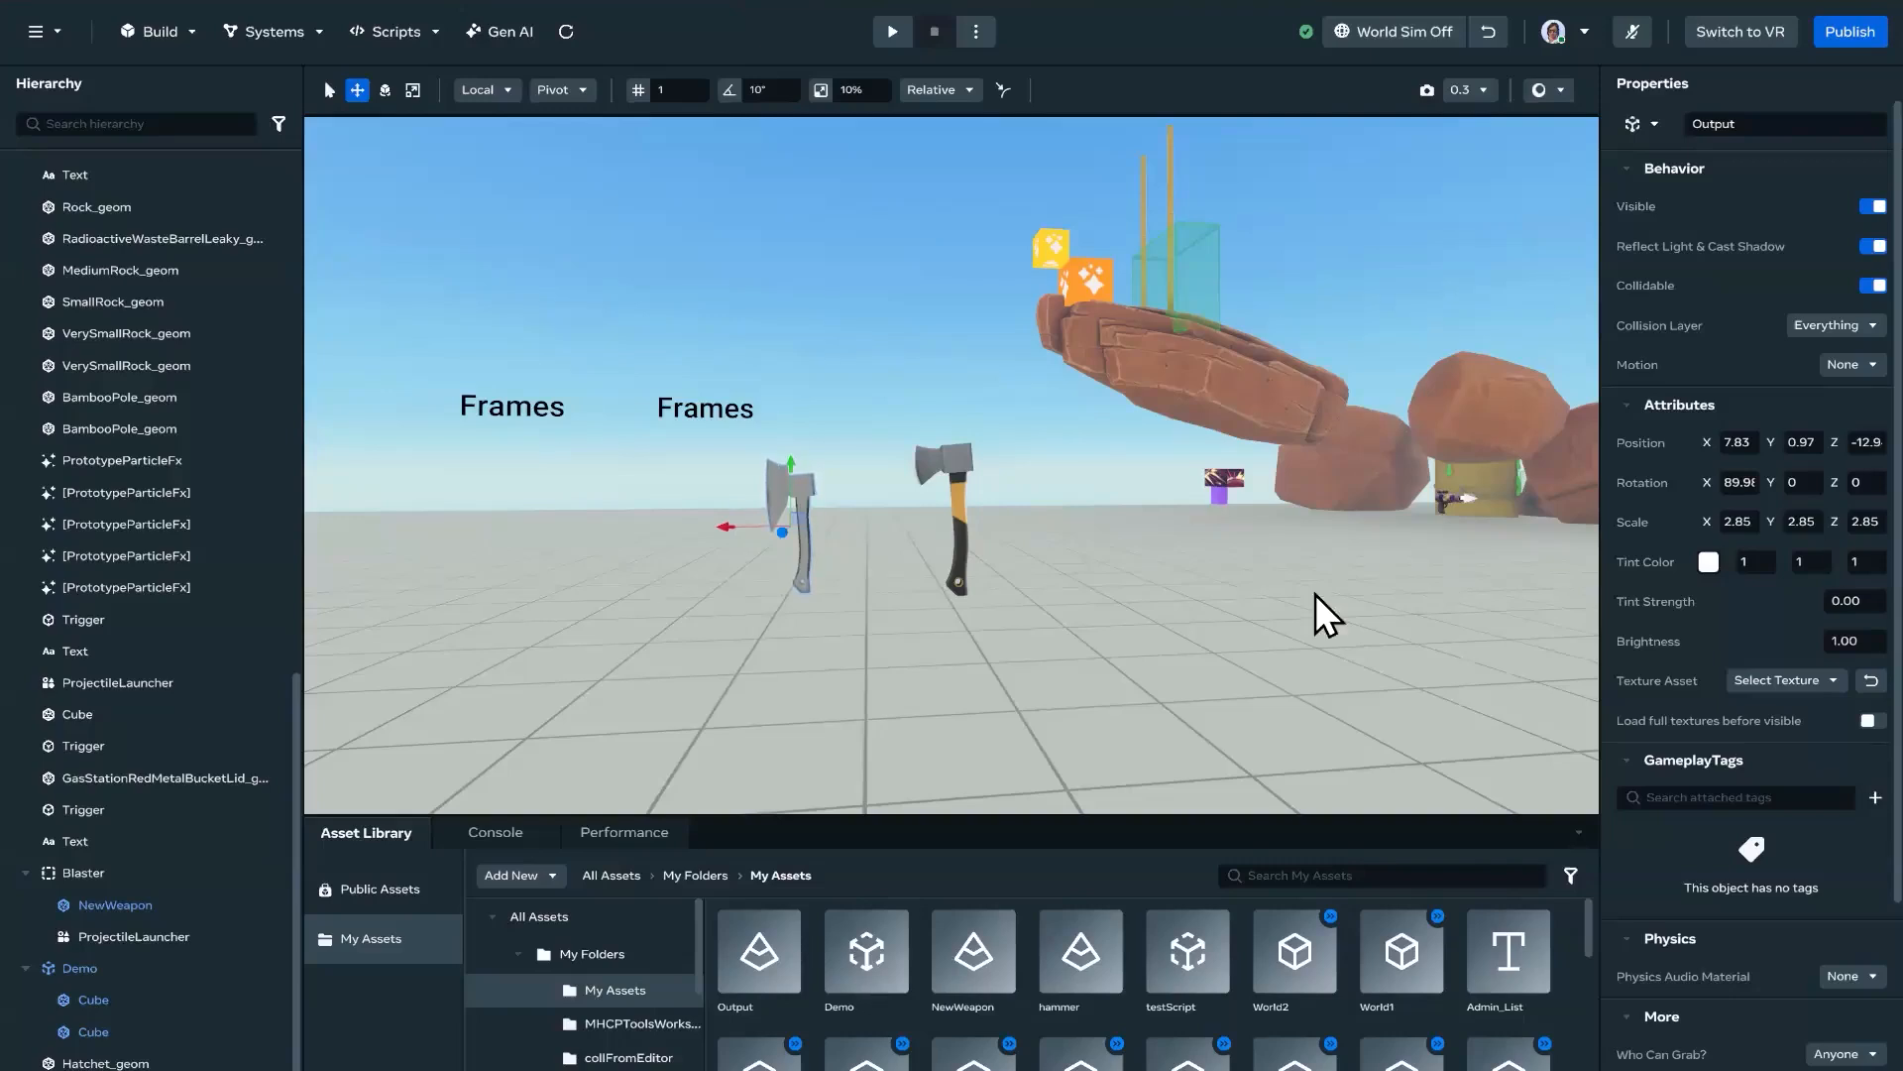
{"action": "right_click_drag", "start_coordinate": [1206, 638], "coordinate": [831, 699]}
{"action": "key", "text": "d"}
{"action": "key", "text": "e"}
{"action": "key", "text": "d"}
{"action": "key", "text": "a"}
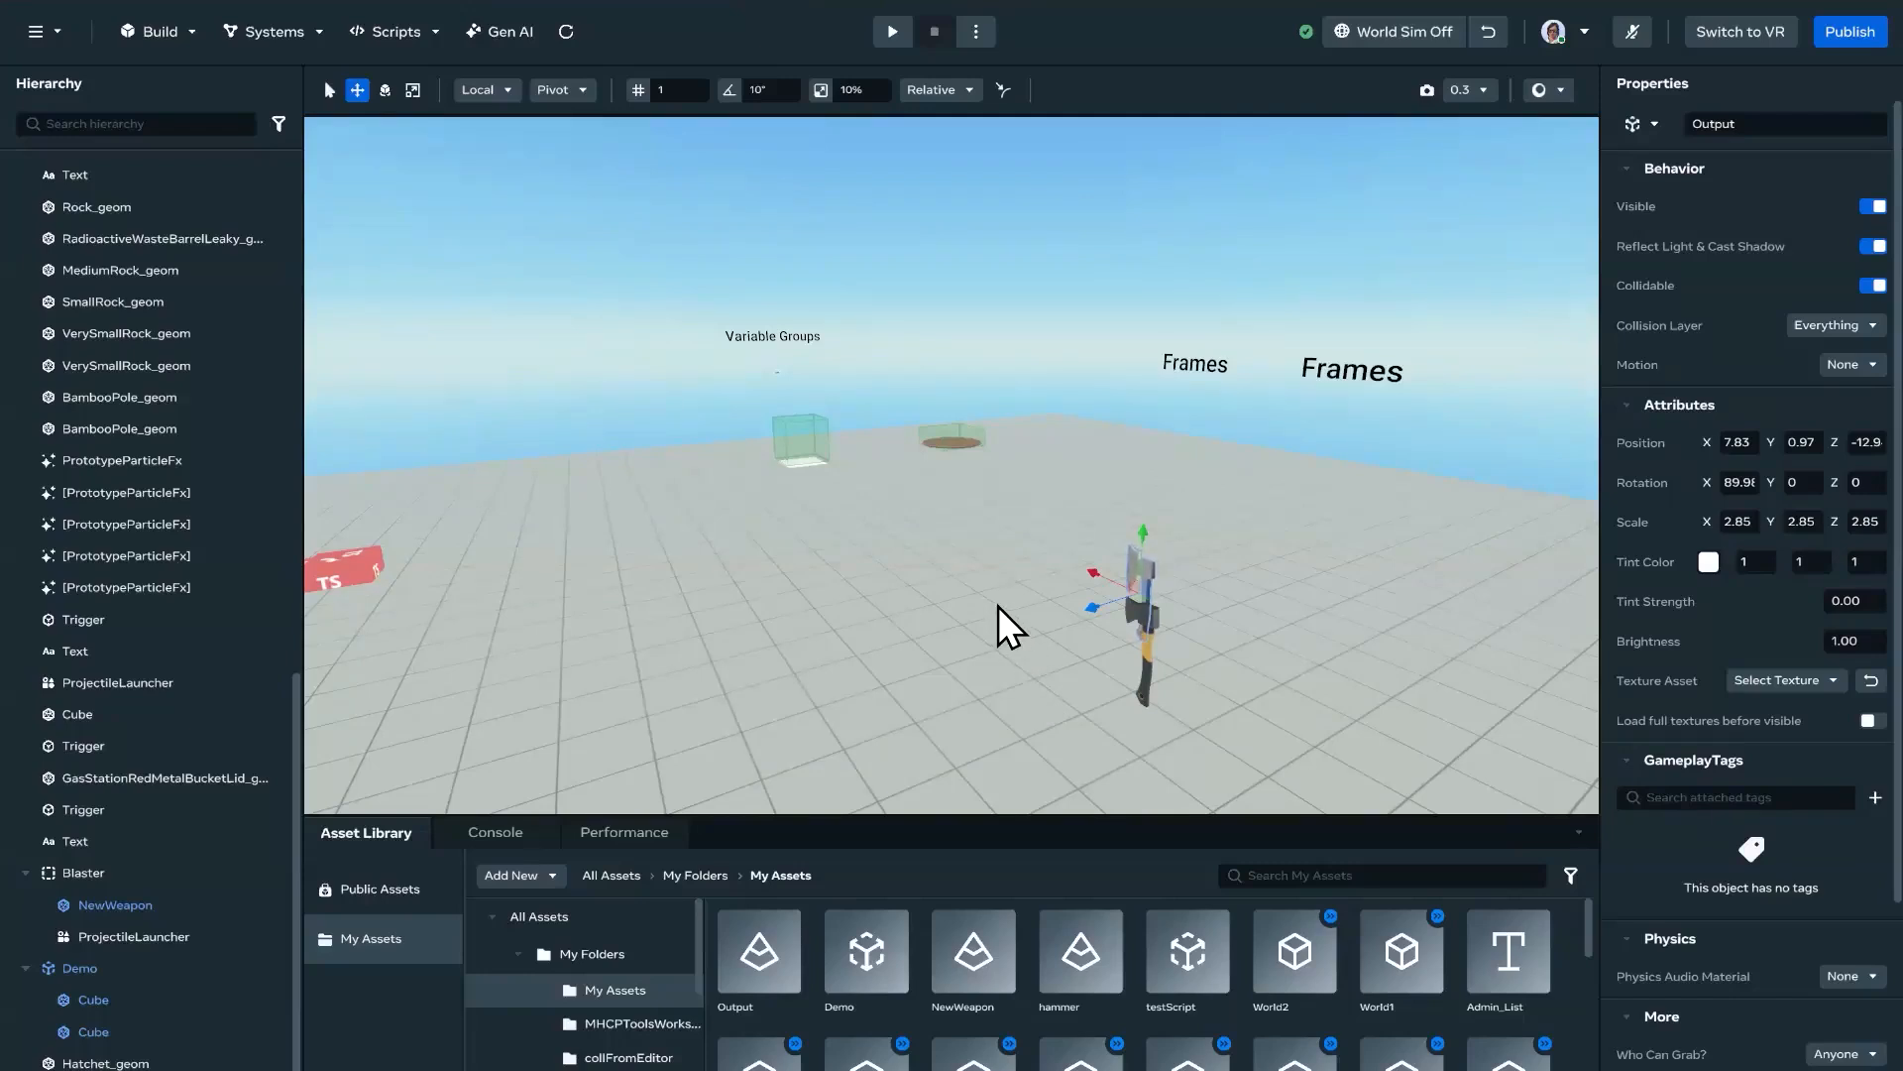
{"action": "right_click_drag", "start_coordinate": [948, 563], "coordinate": [831, 622]}
{"action": "key", "text": "s"}
{"action": "key", "text": "s"}
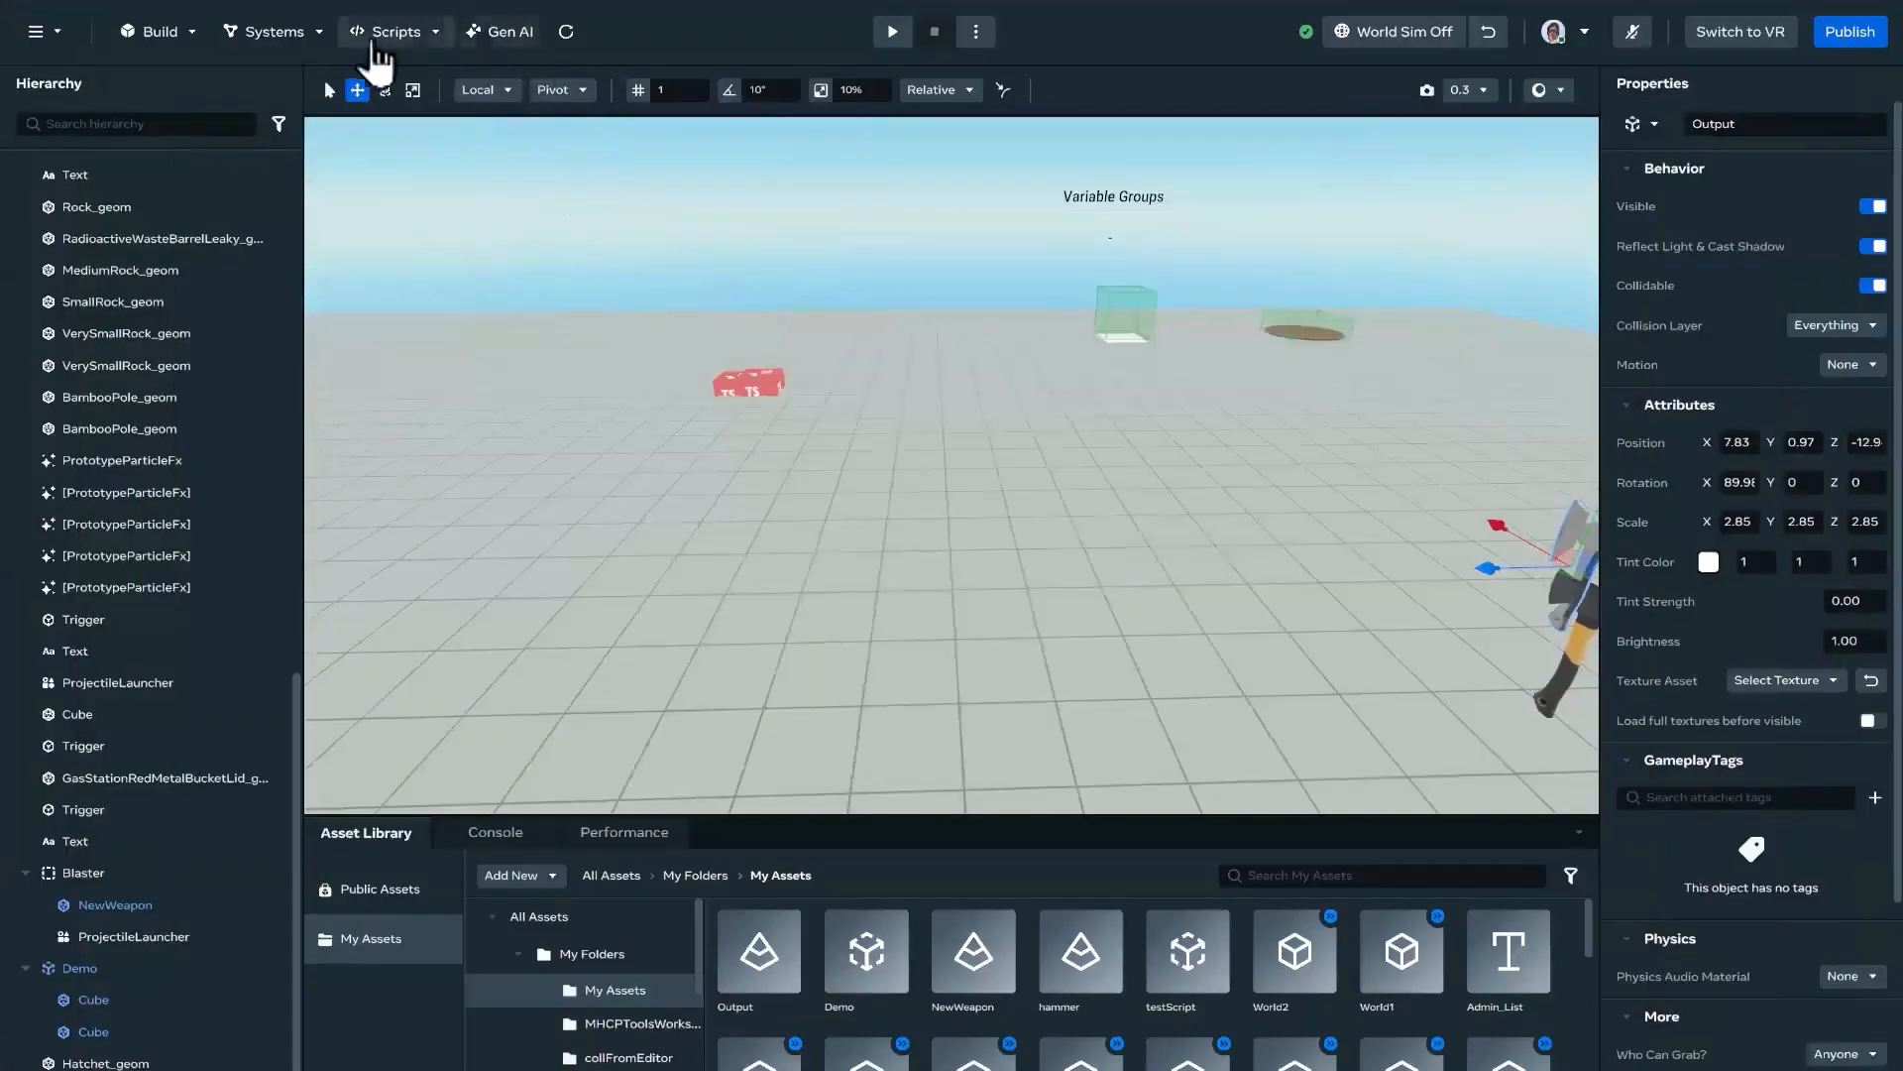
Step: Create a new script named NewCUI in the world
{"action": "left_click", "coordinate": [382, 38]}
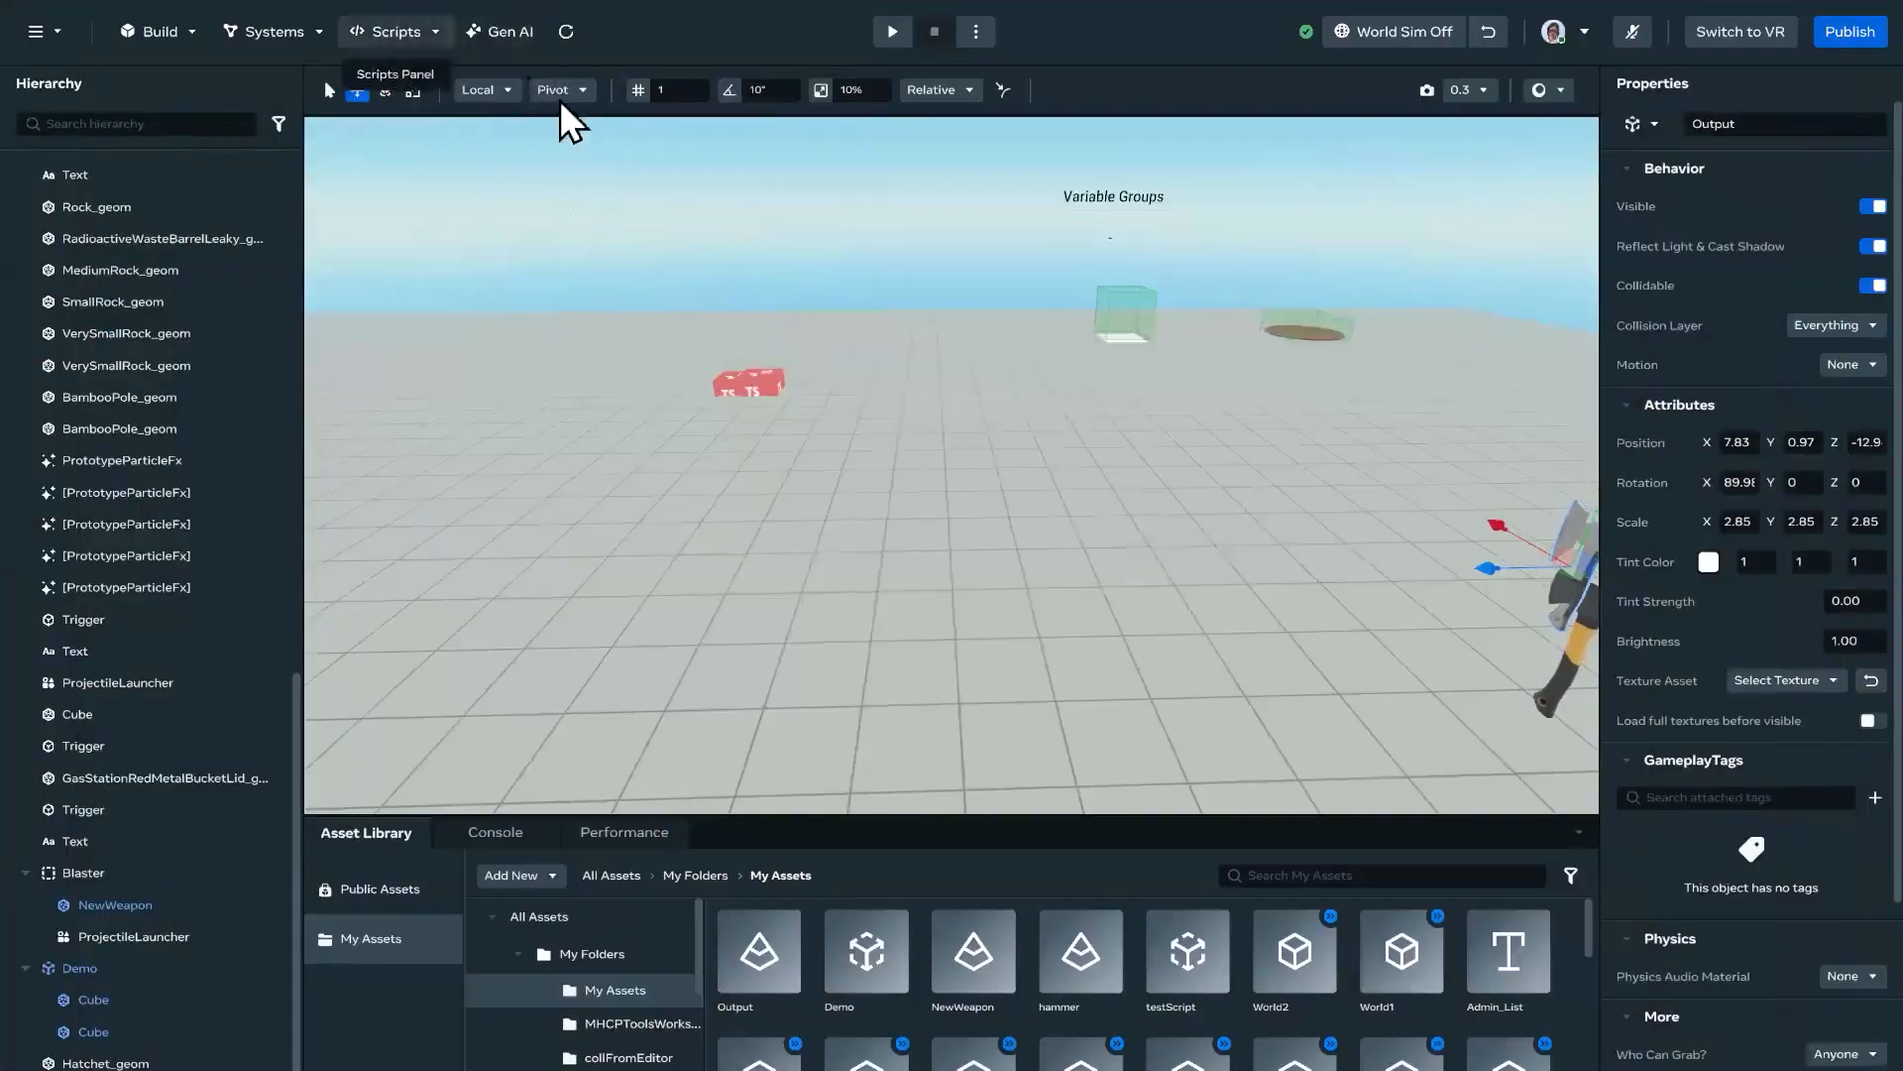
{"action": "left_click", "coordinate": [519, 112]}
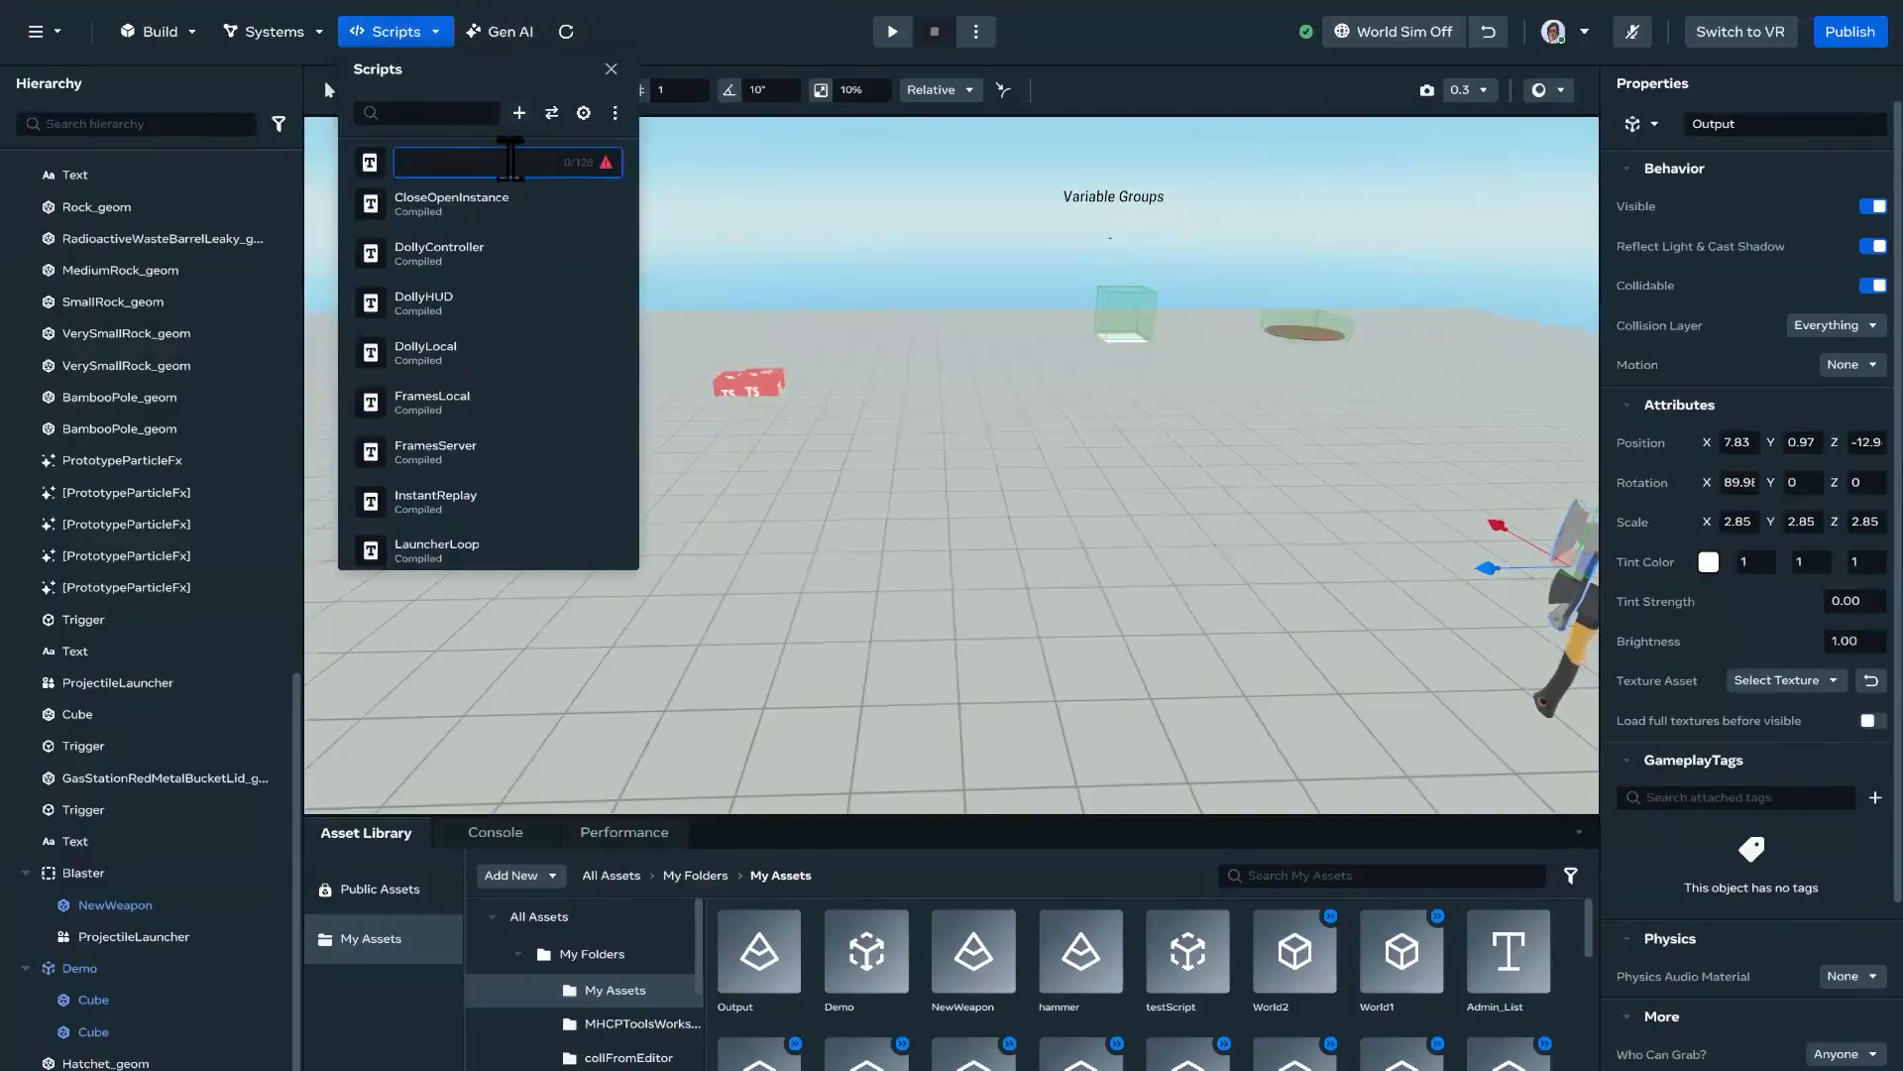
{"action": "type", "text": "NewCUI"}
{"action": "key", "text": "Return"}
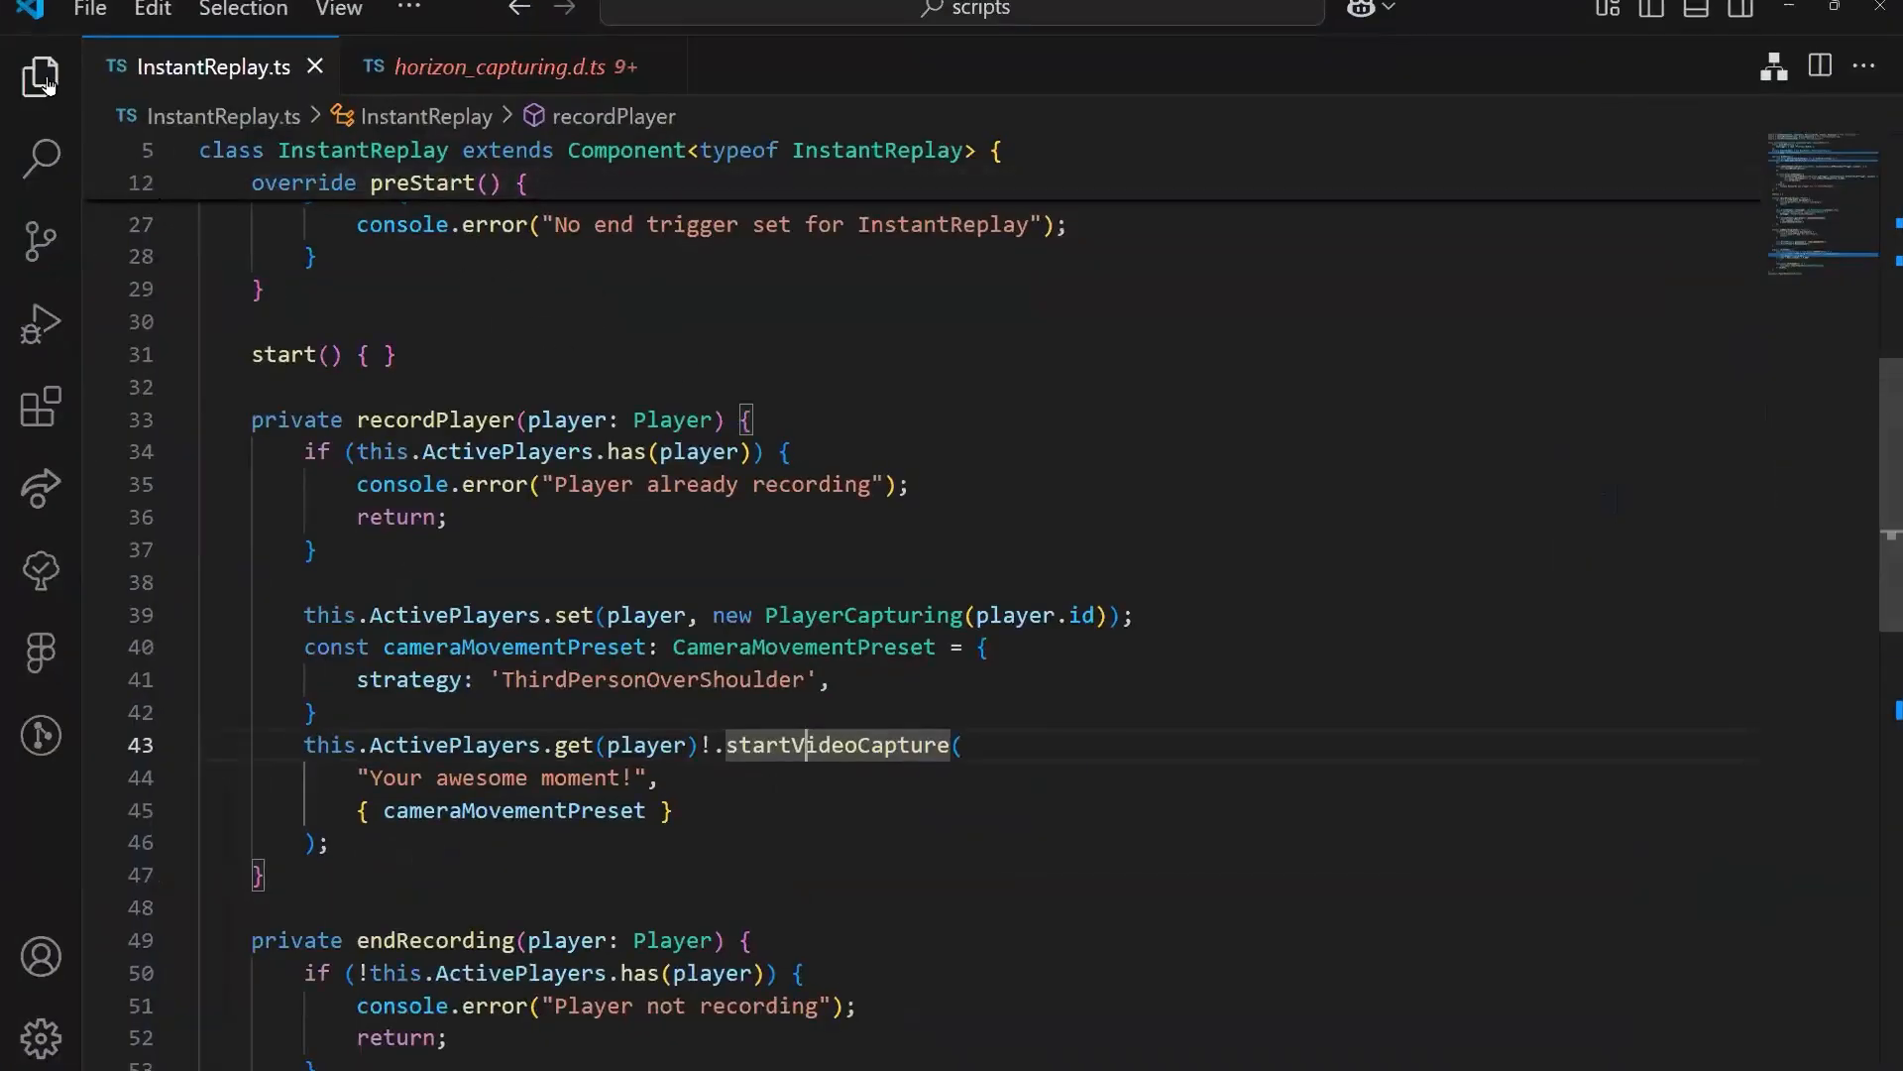
Step: Show the project's script files in VS Code and open NewCUI.ts for editing
{"action": "left_click", "coordinate": [39, 76]}
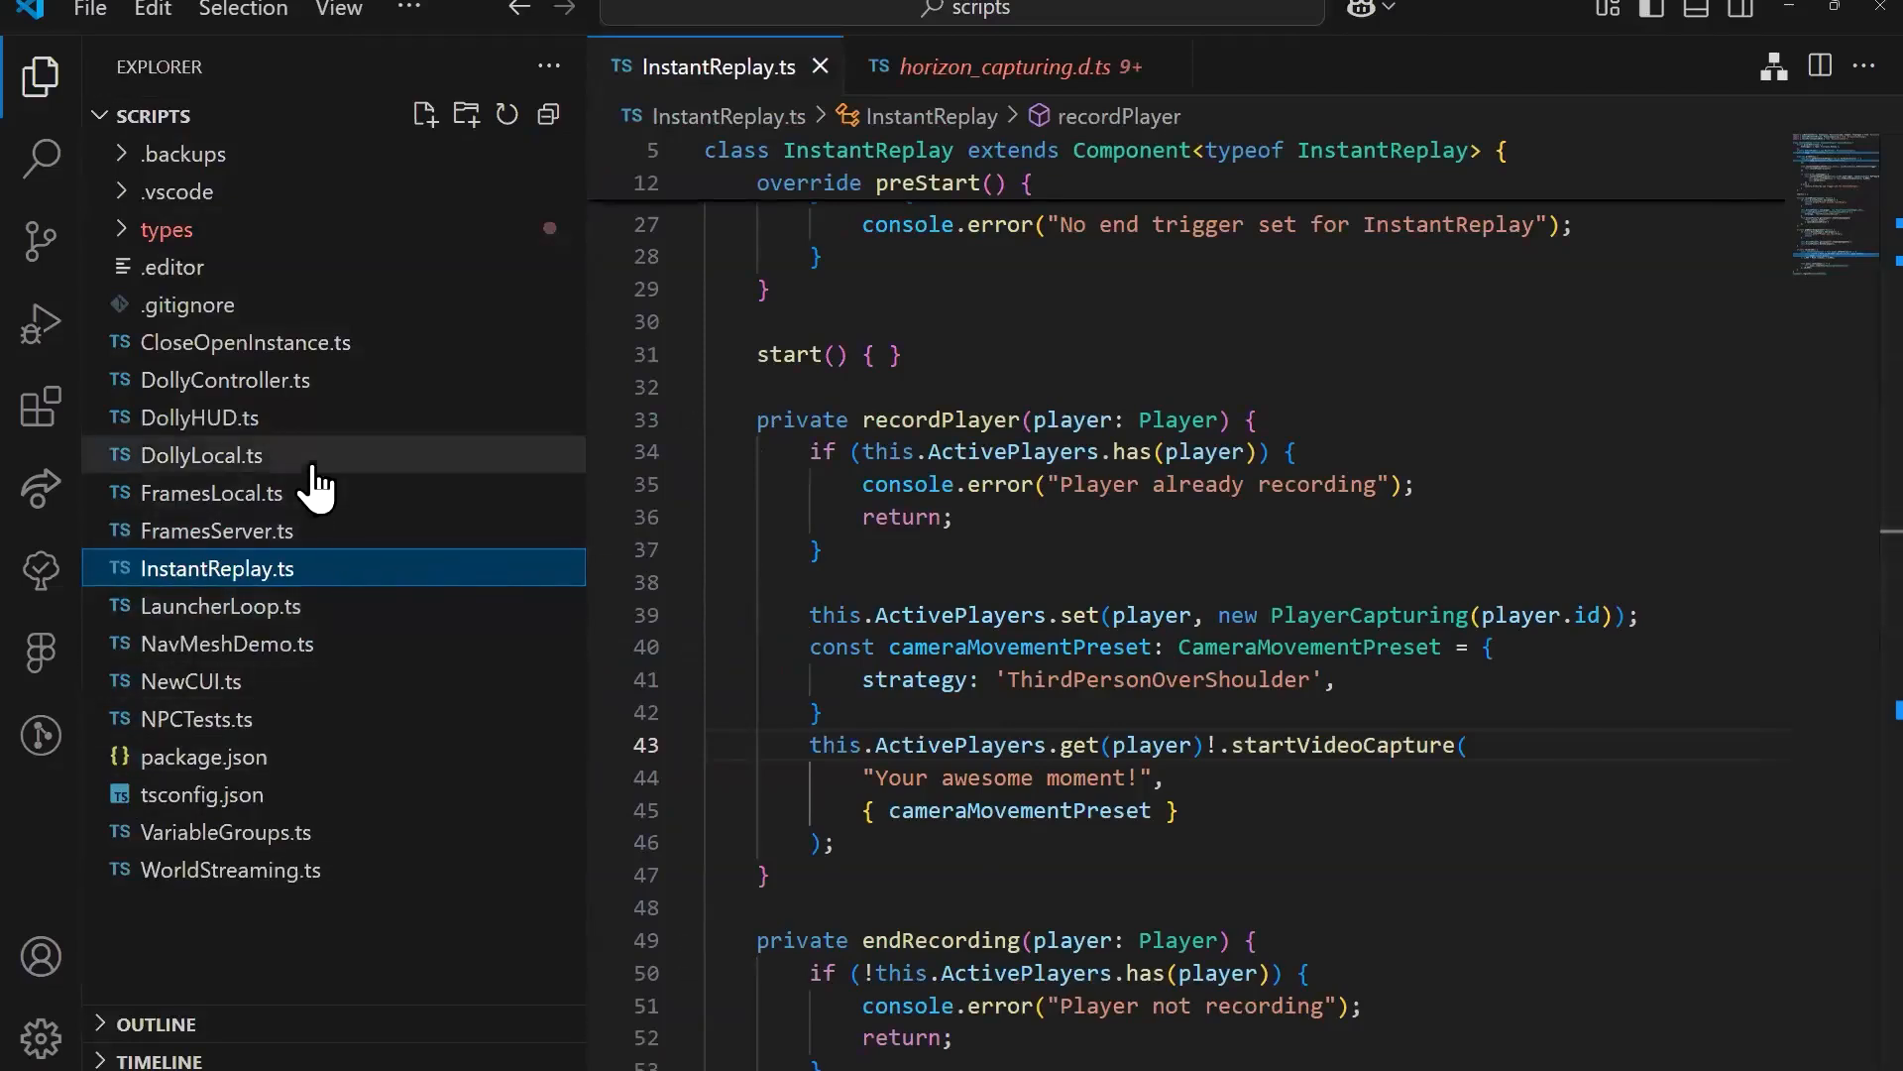
{"action": "left_click", "coordinate": [193, 681]}
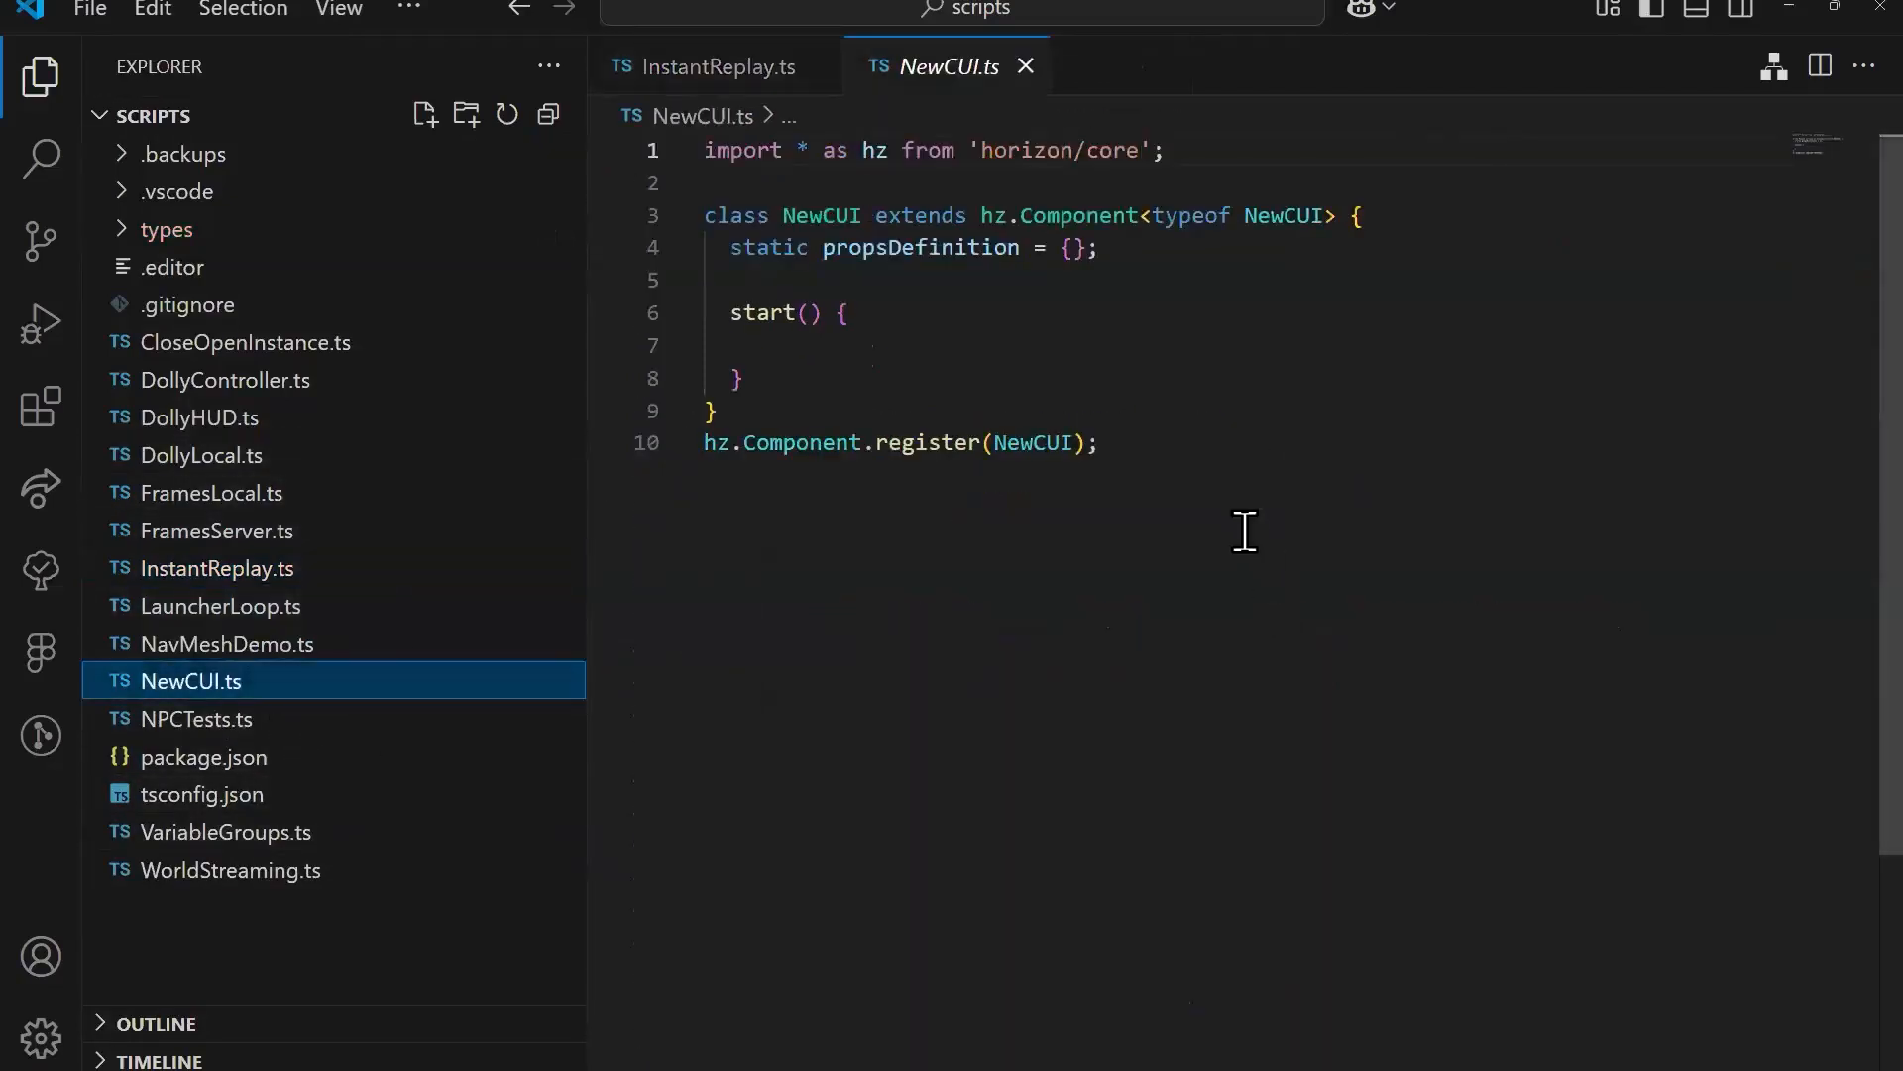
{"action": "left_click", "coordinate": [1241, 442]}
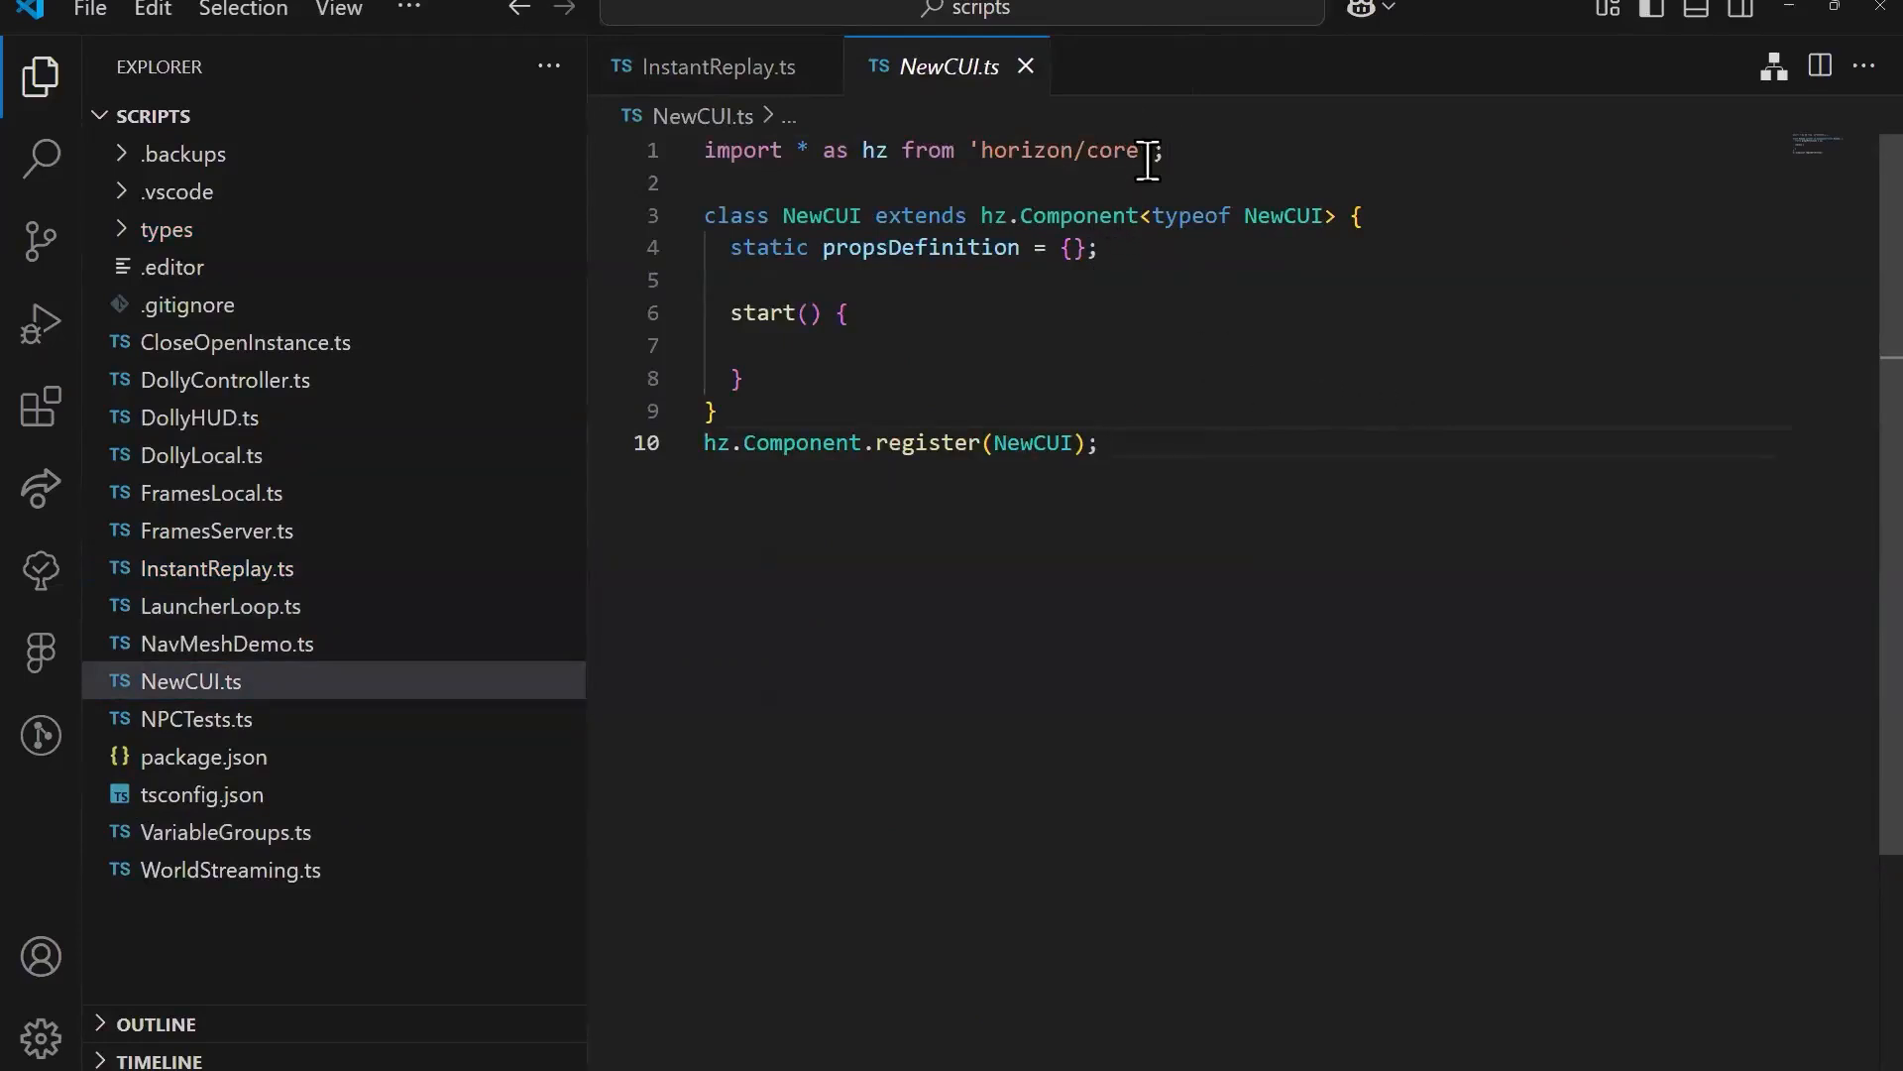
Step: Add an empty-braces import from 'horizon/ui' on a new line below the horizon/core import
{"action": "left_click", "coordinate": [1189, 152]}
{"action": "key", "text": "Return"}
{"action": "type", "text": "import"}
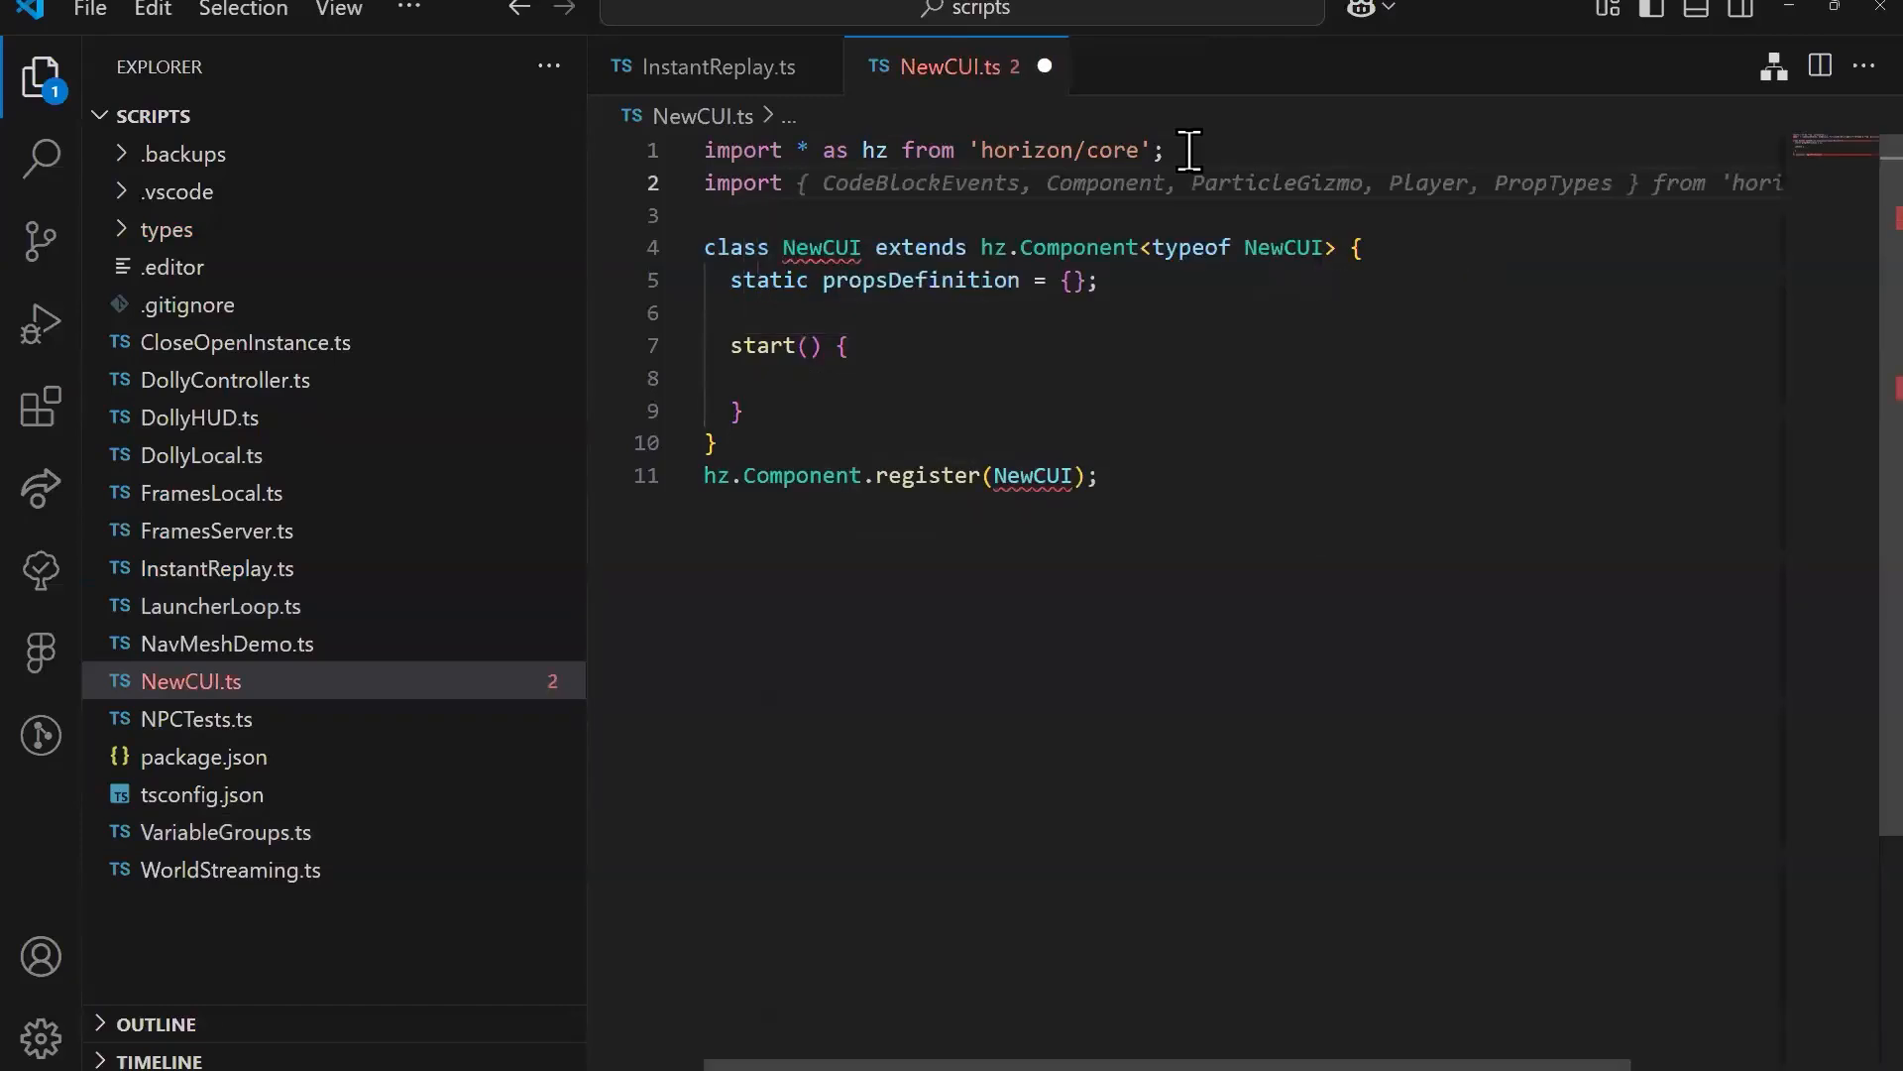
{"action": "type", "text": " {}"}
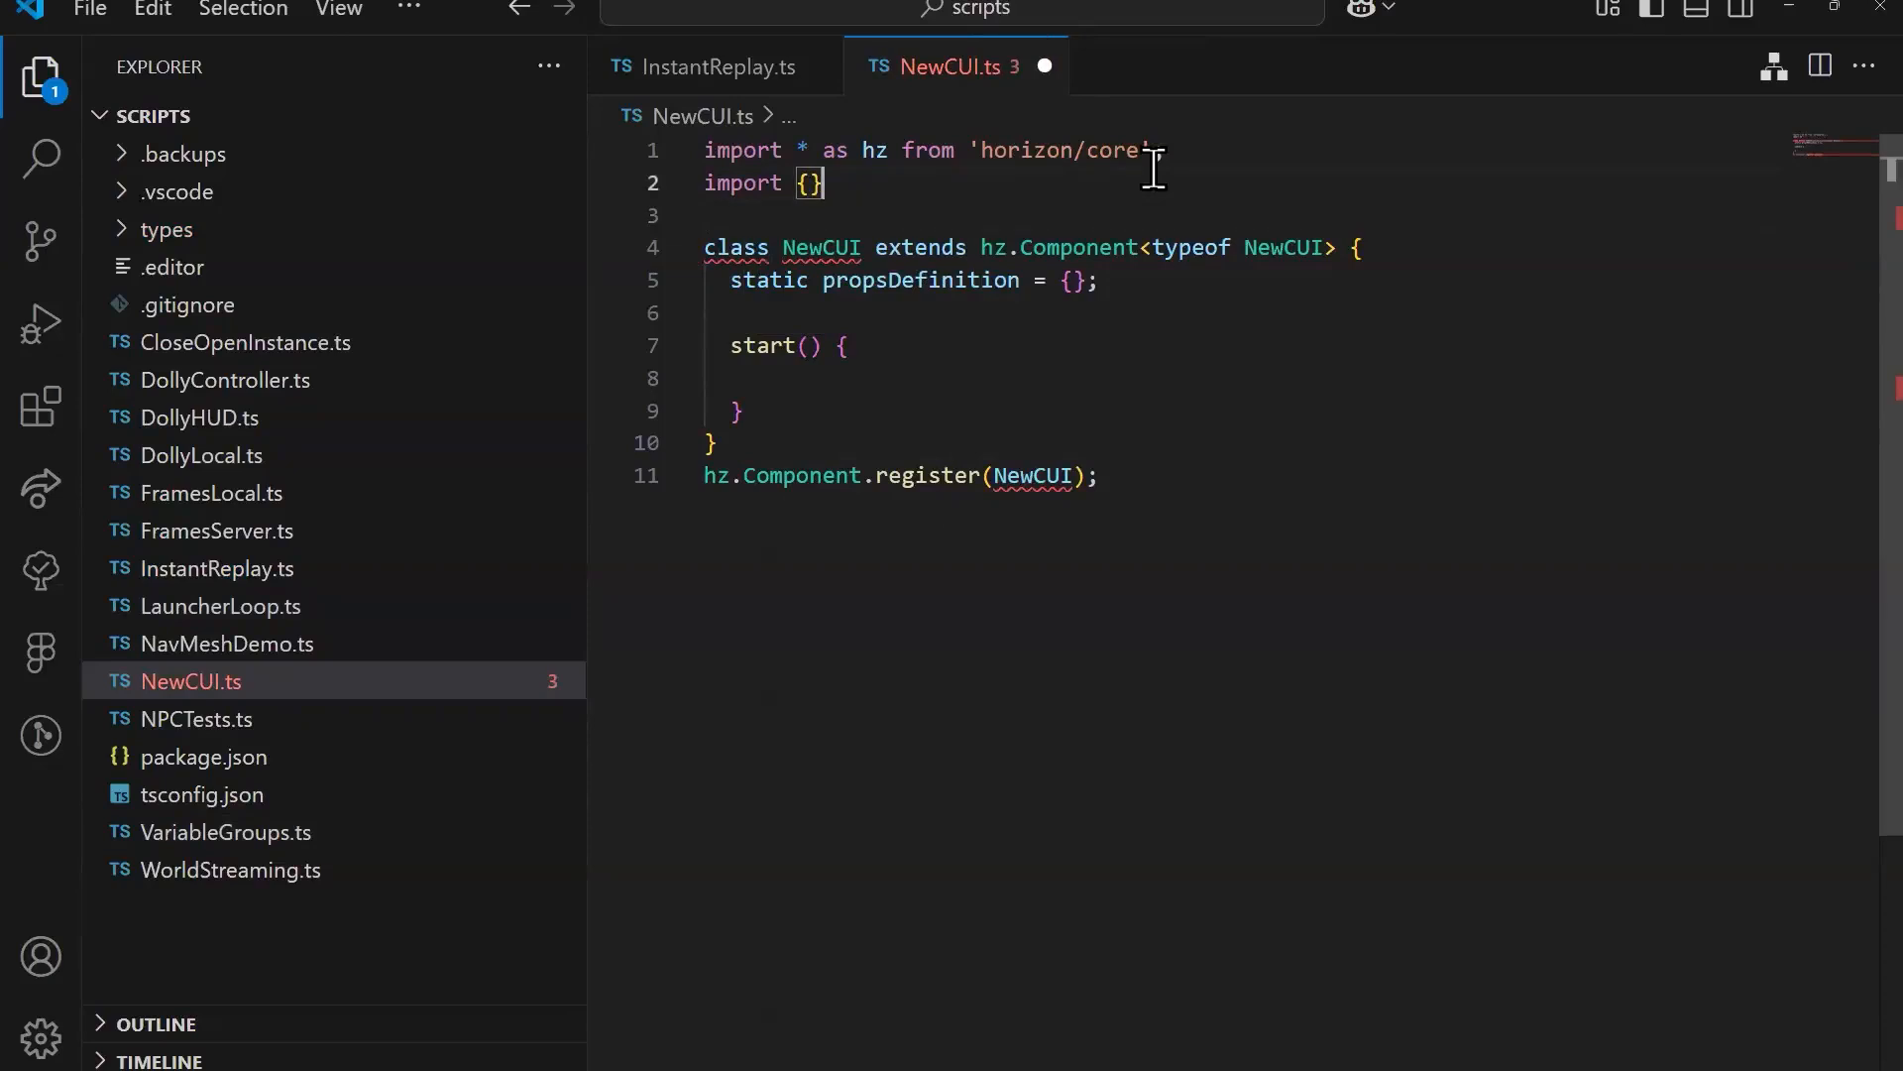
{"action": "type", "text": " an"}
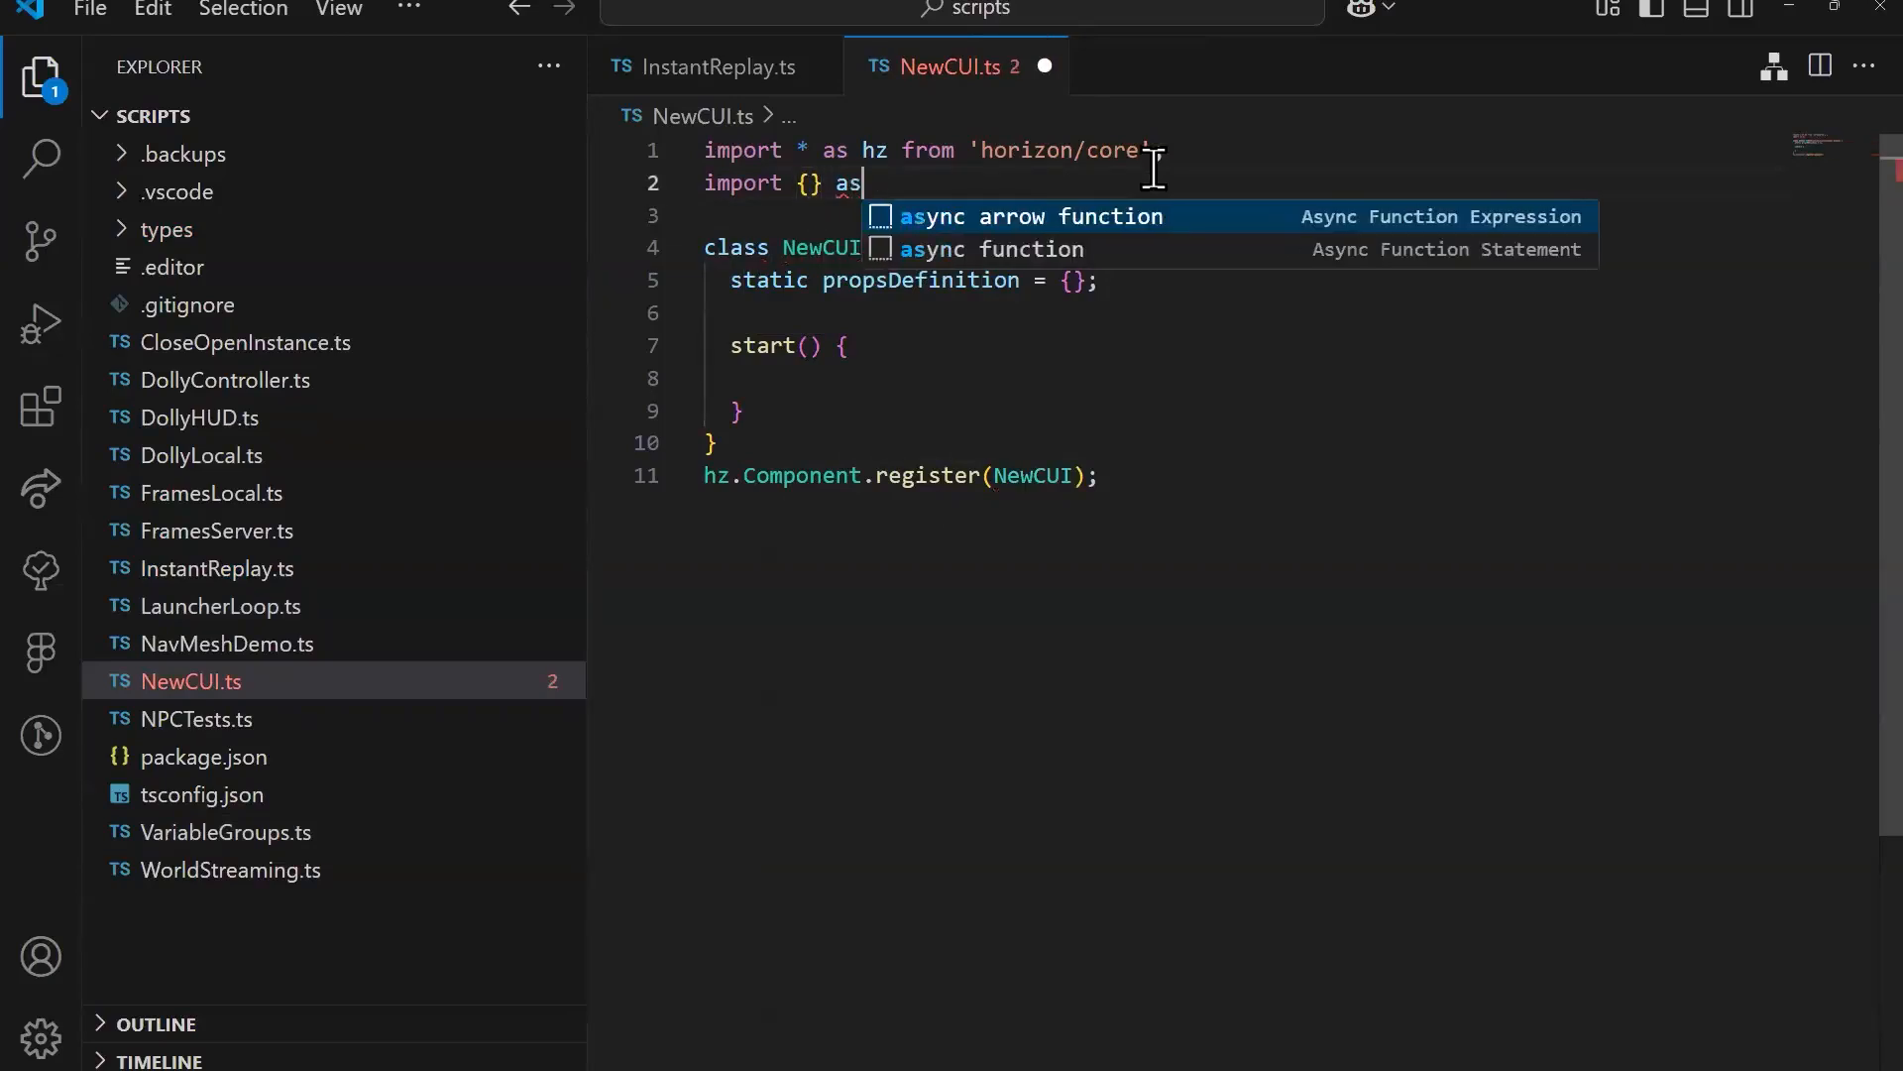
{"action": "key", "text": "BackSpace"}
{"action": "key", "text": "BackSpace"}
{"action": "type", "text": "from '"}
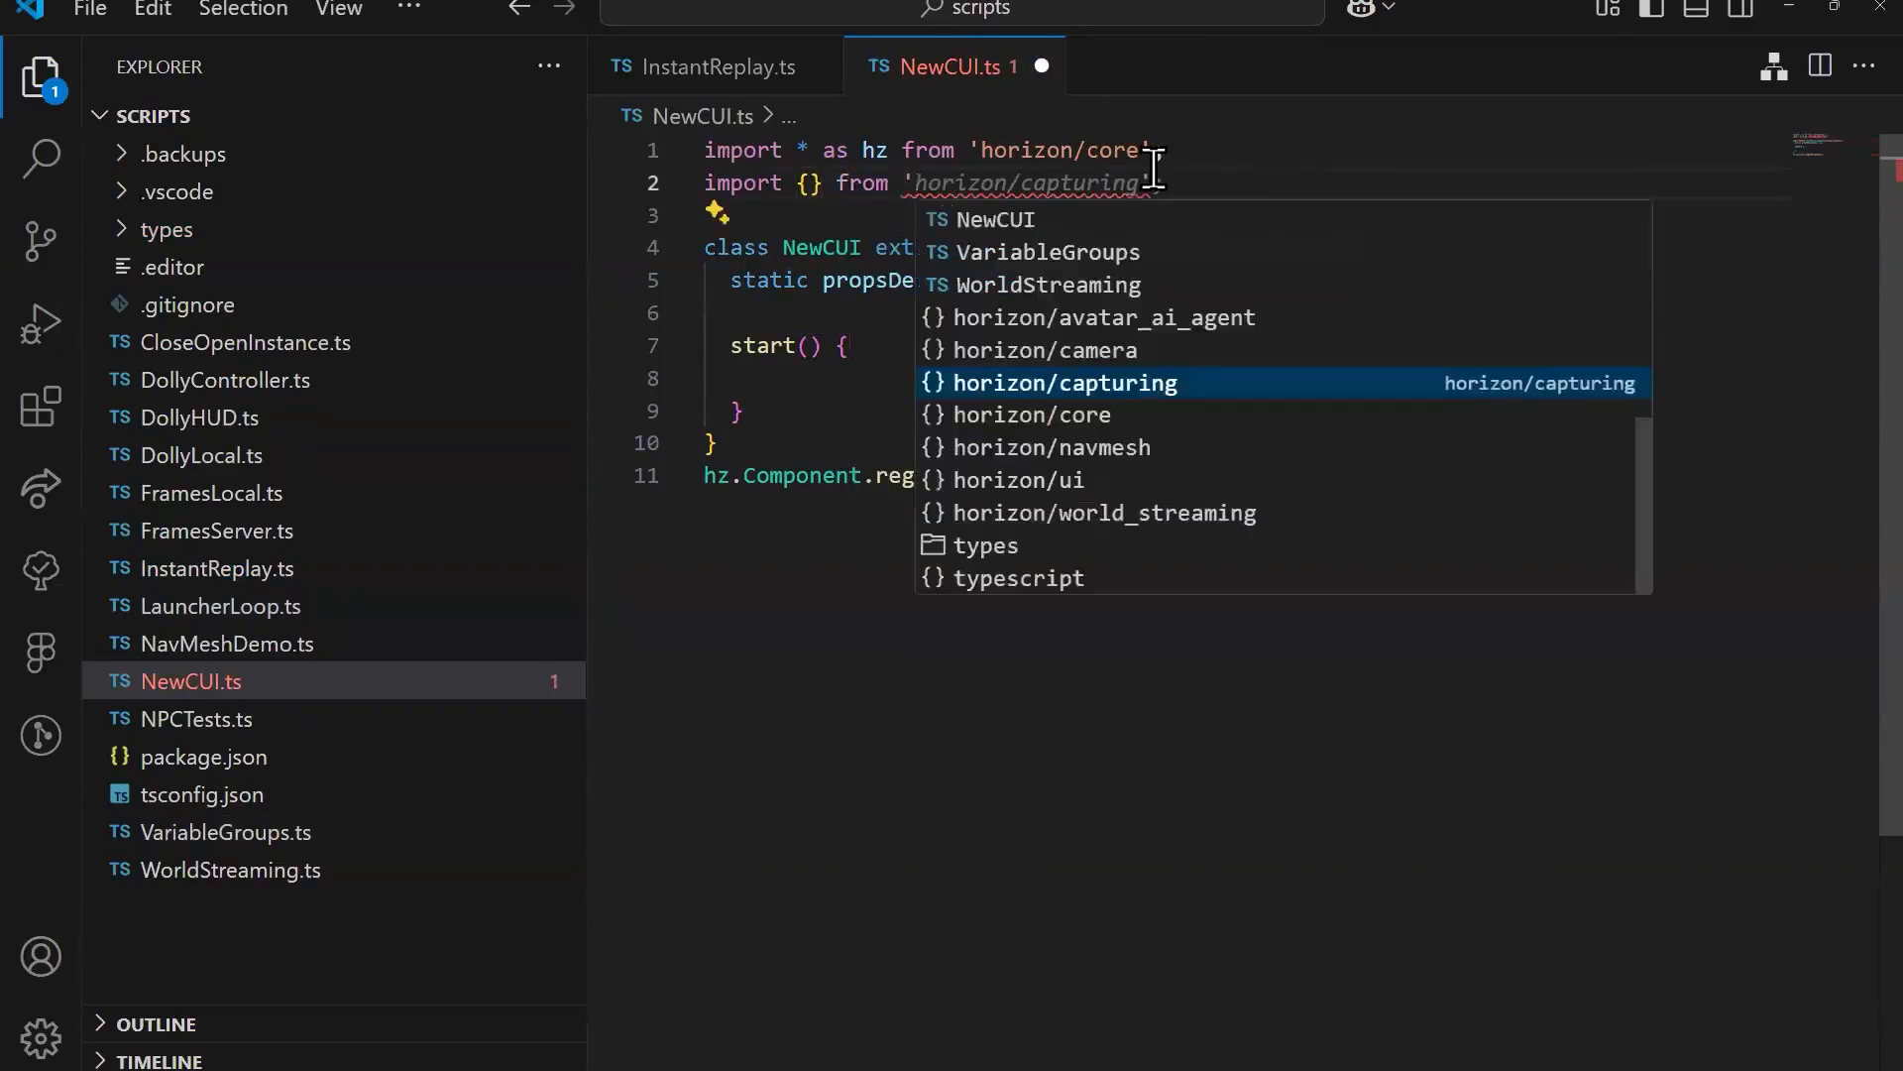
{"action": "type", "text": "hori"}
{"action": "key", "text": "Down"}
{"action": "key", "text": "Down"}
{"action": "key", "text": "Down"}
{"action": "key", "text": "Return"}
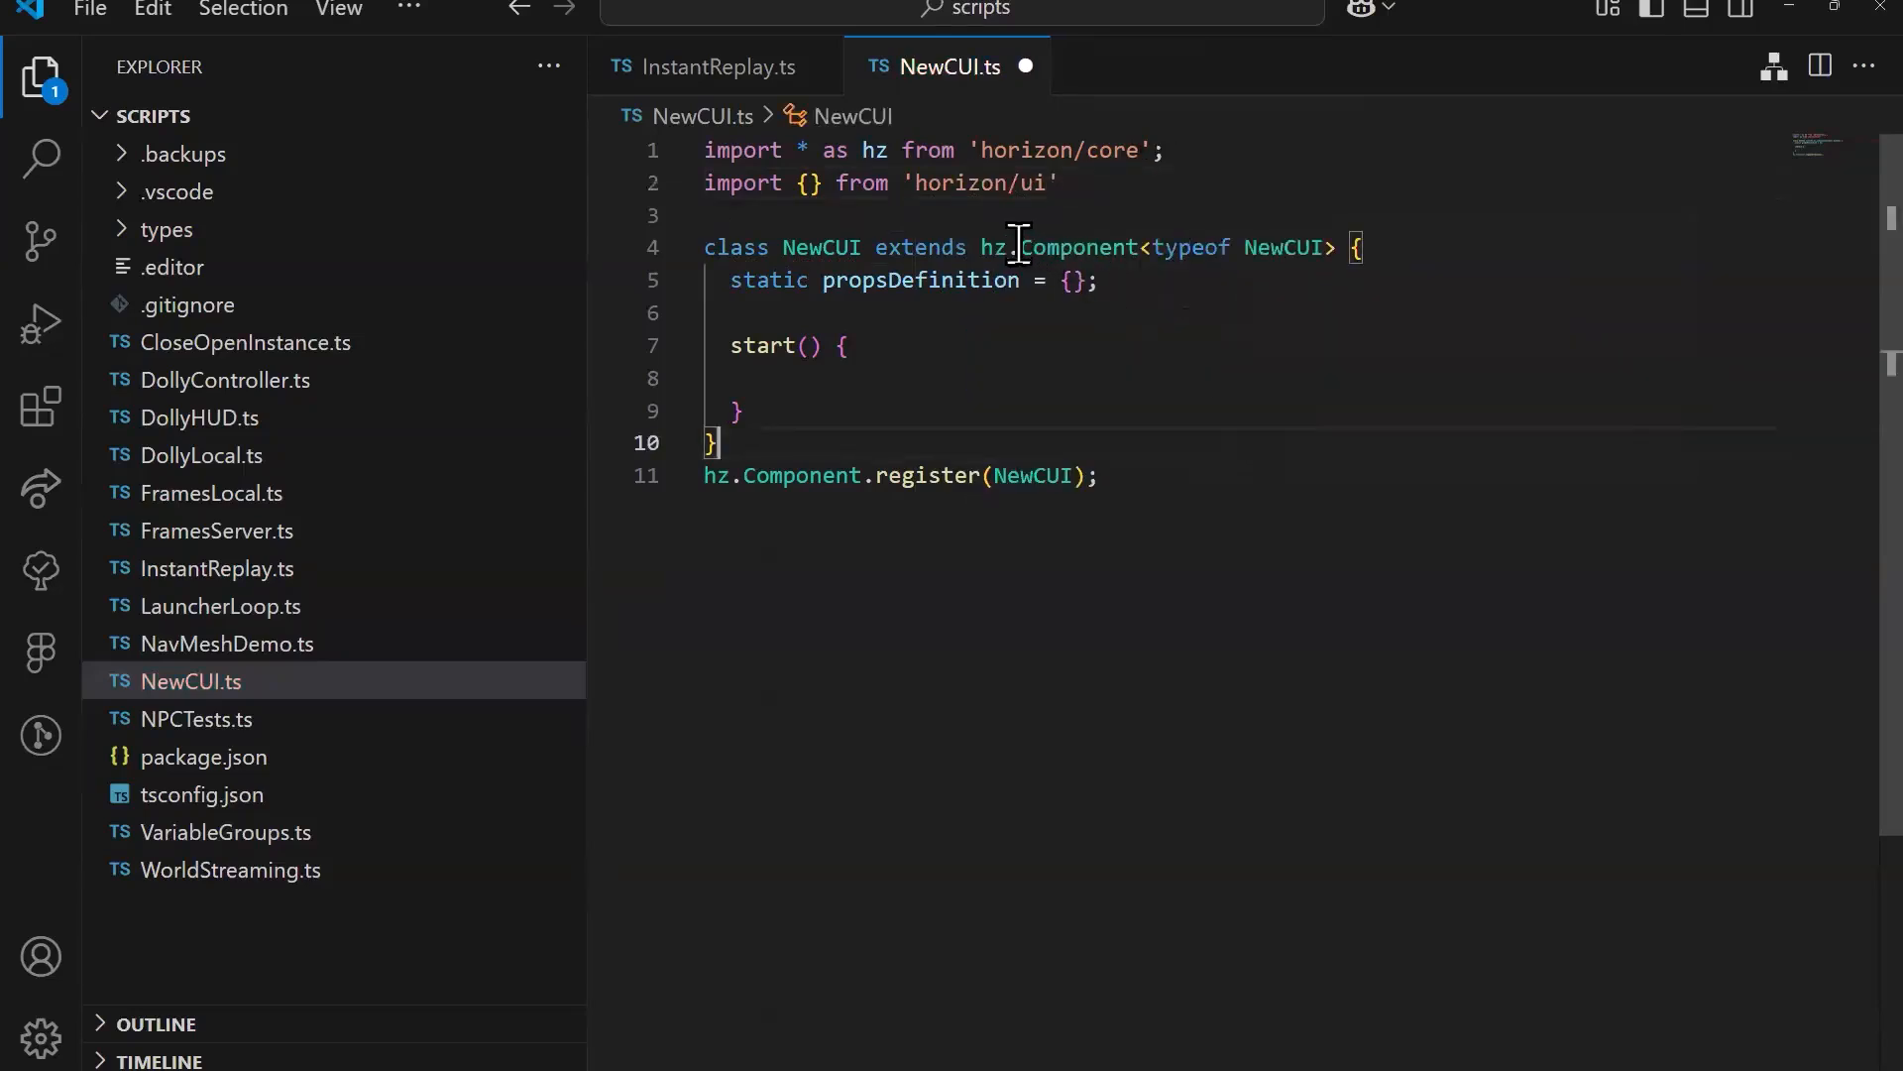
Step: Replace hz.Component with UIComponent in both the NewCUI class declaration and the register call, importing UIComponent from horizon/ui
{"action": "left_click_drag", "start_coordinate": [1137, 247], "coordinate": [981, 247]}
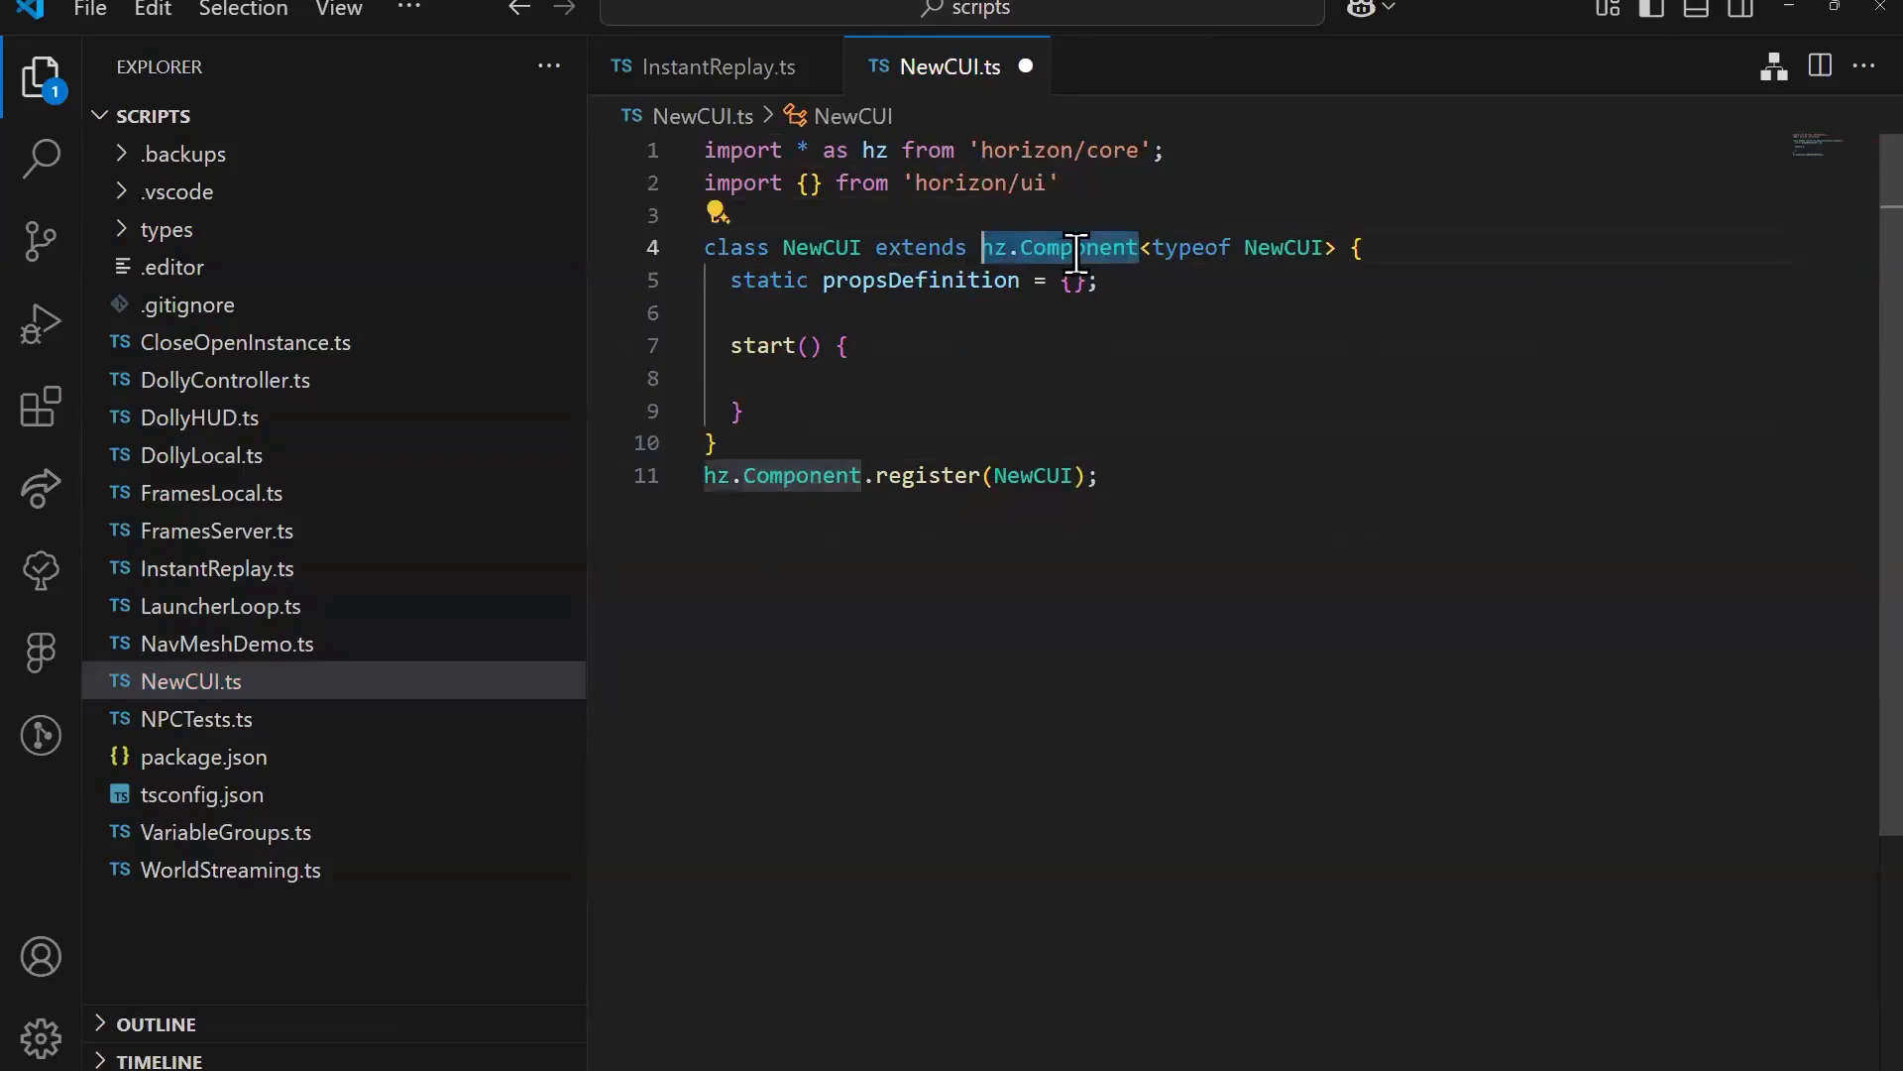
{"action": "type", "text": "uicomp"}
{"action": "key", "text": "Return"}
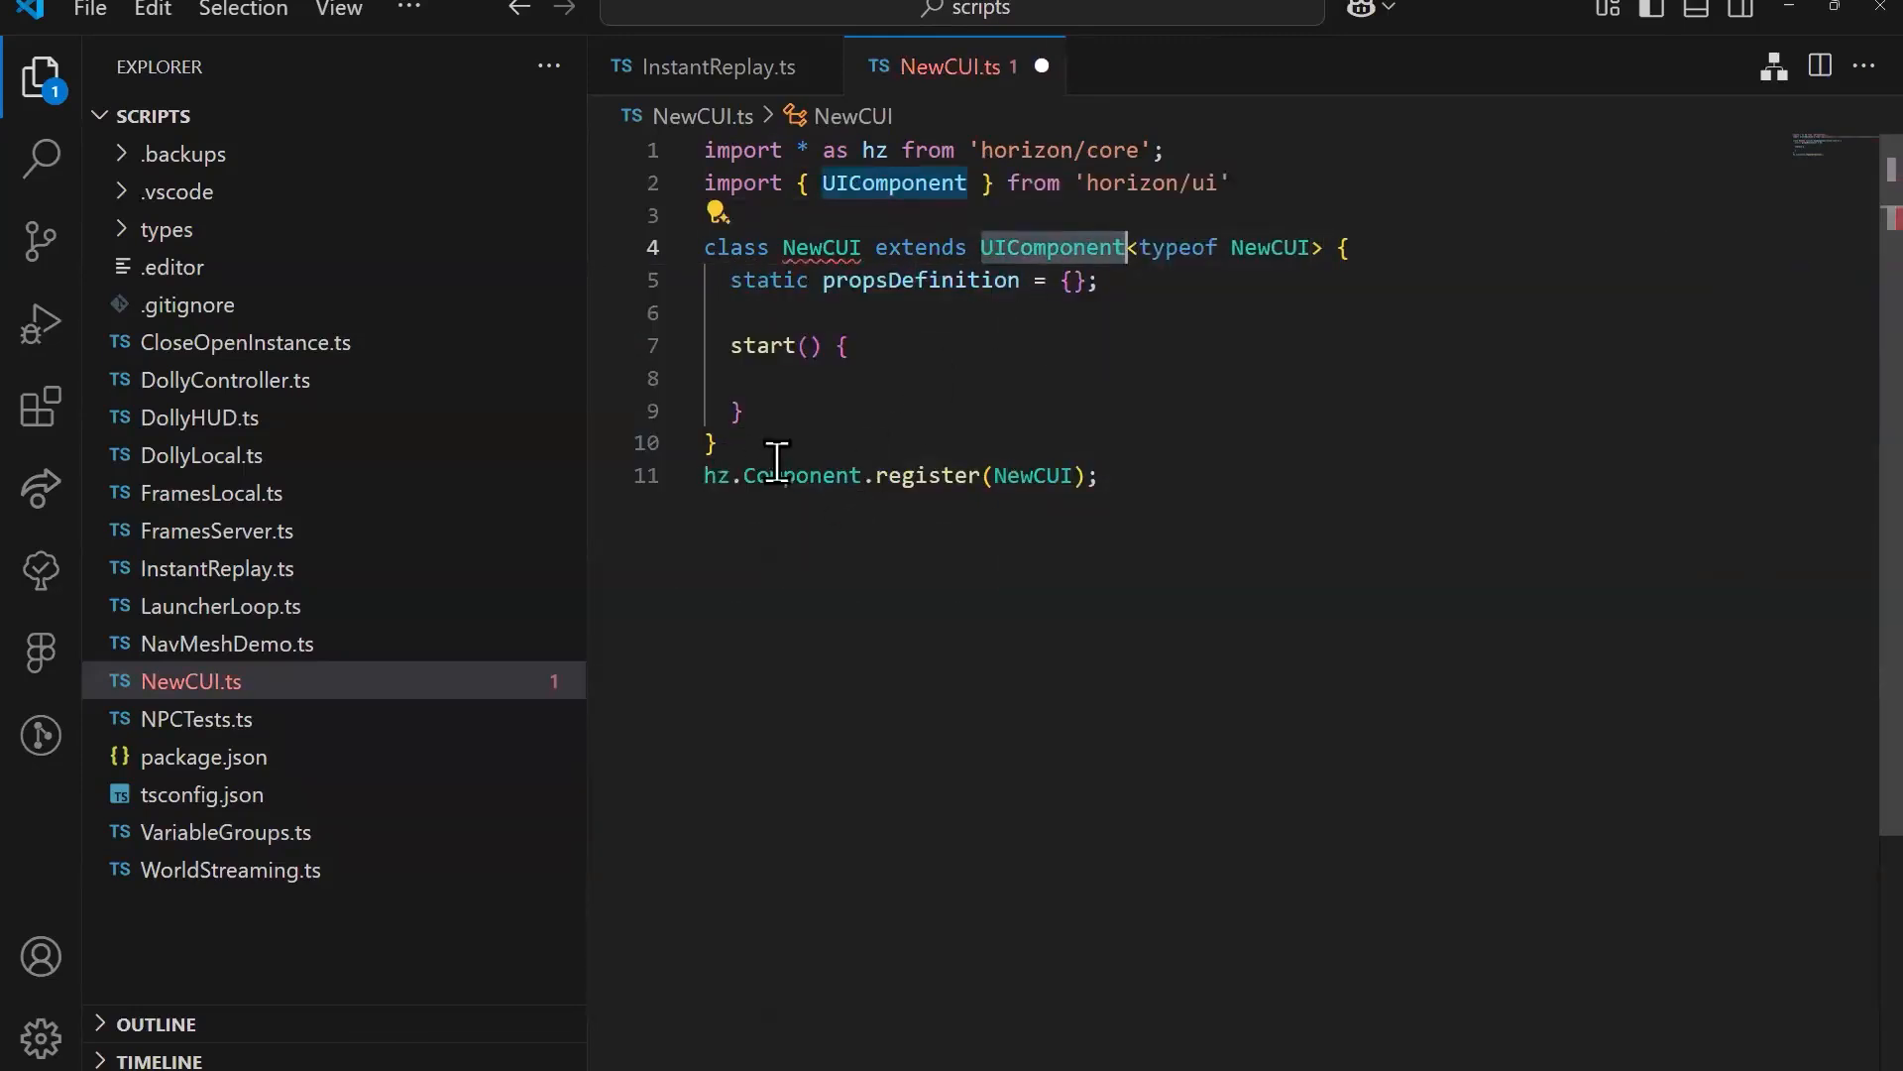
{"action": "left_click_drag", "start_coordinate": [861, 476], "coordinate": [704, 476]}
{"action": "type", "text": "UIComponent"}
{"action": "key", "text": "End"}
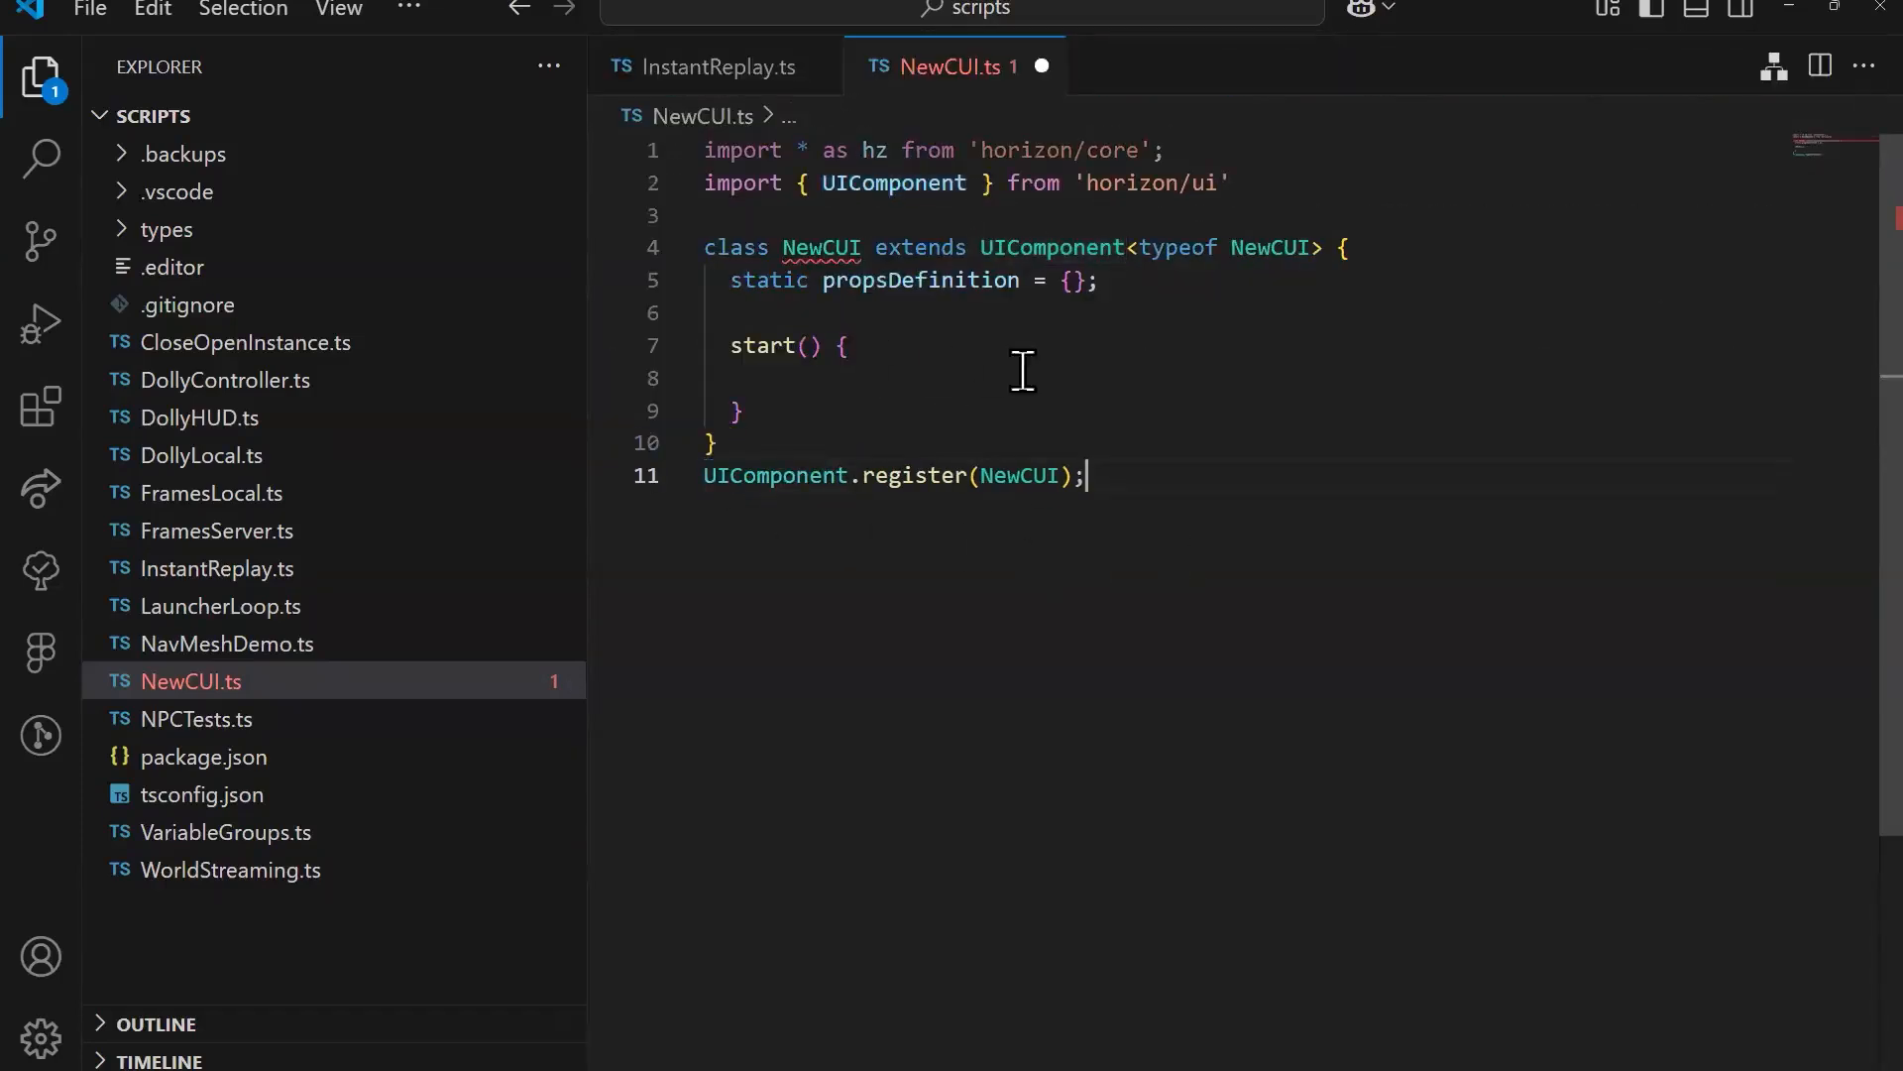
Step: Add an initializeUI() method after start(), without a return type annotation
{"action": "left_click", "coordinate": [908, 399]}
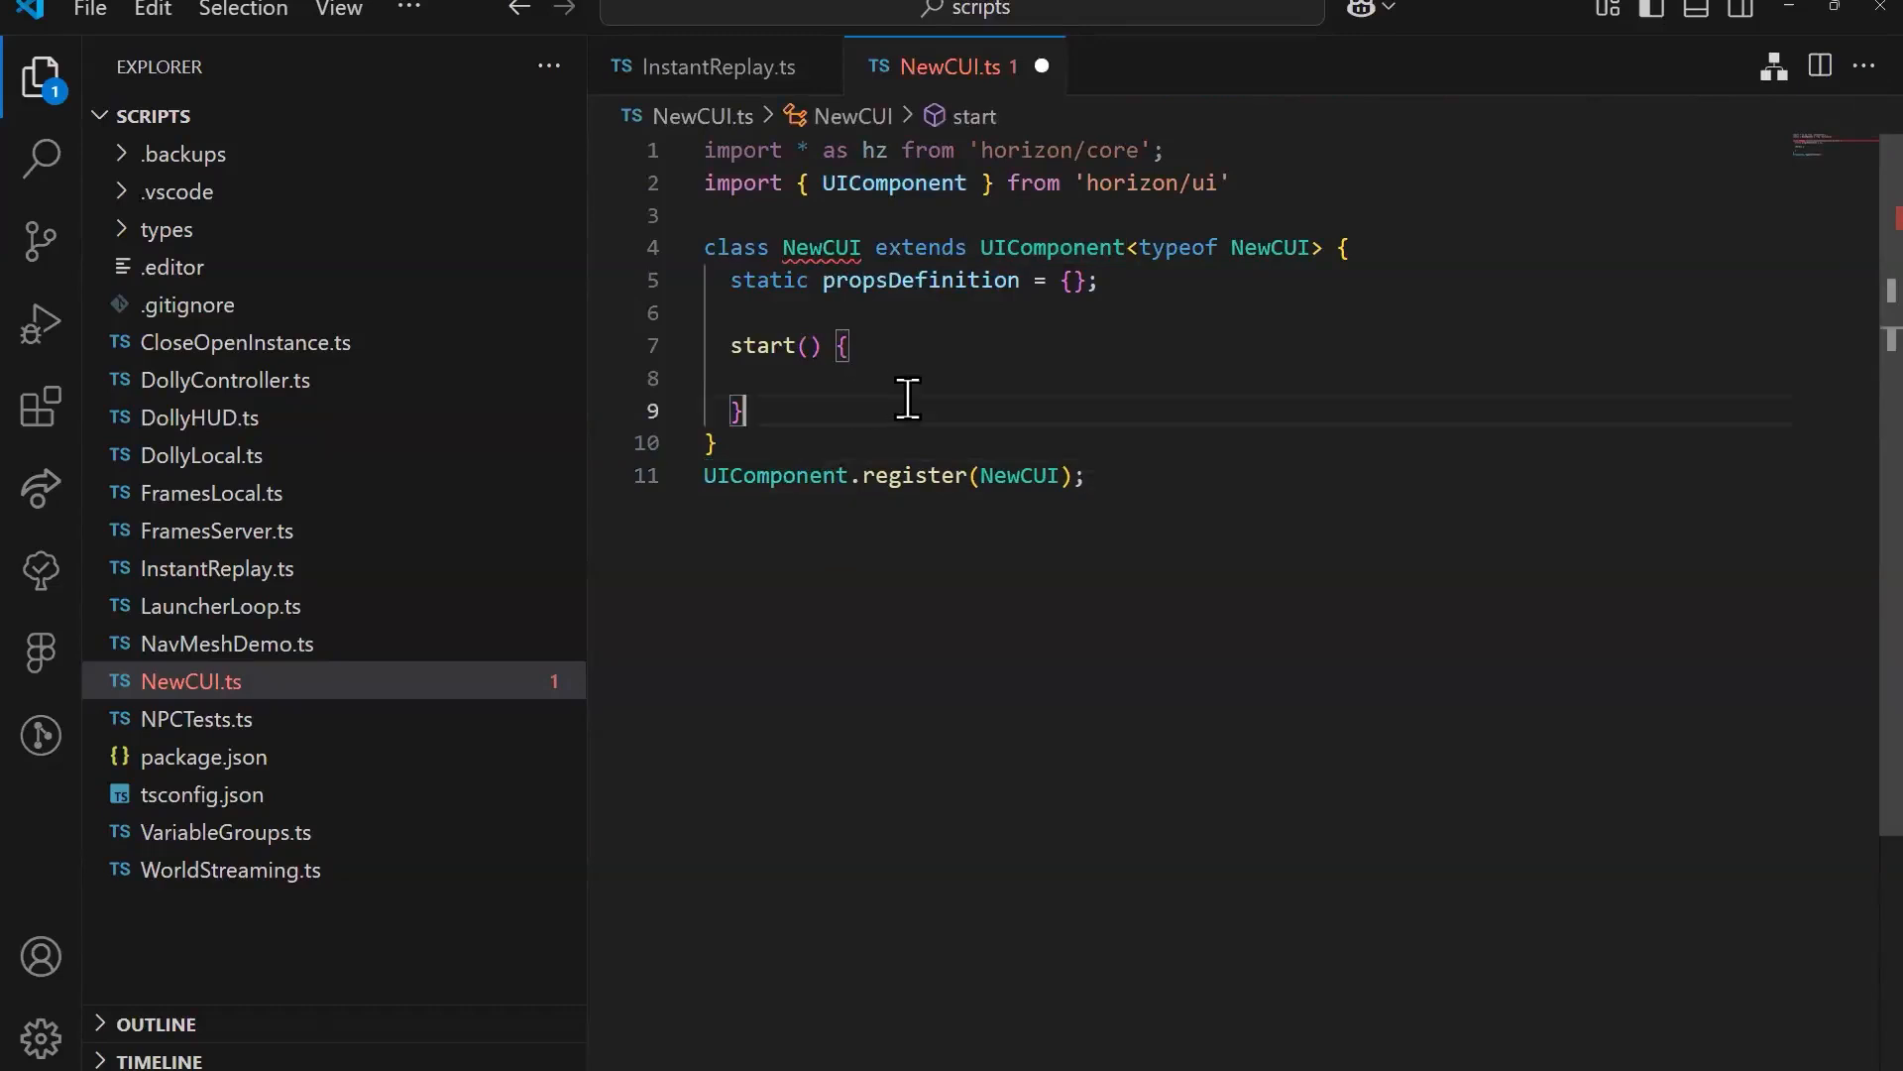
{"action": "key", "text": "Return"}
{"action": "key", "text": "Return"}
{"action": "type", "text": "initi"}
{"action": "key", "text": "Tab"}
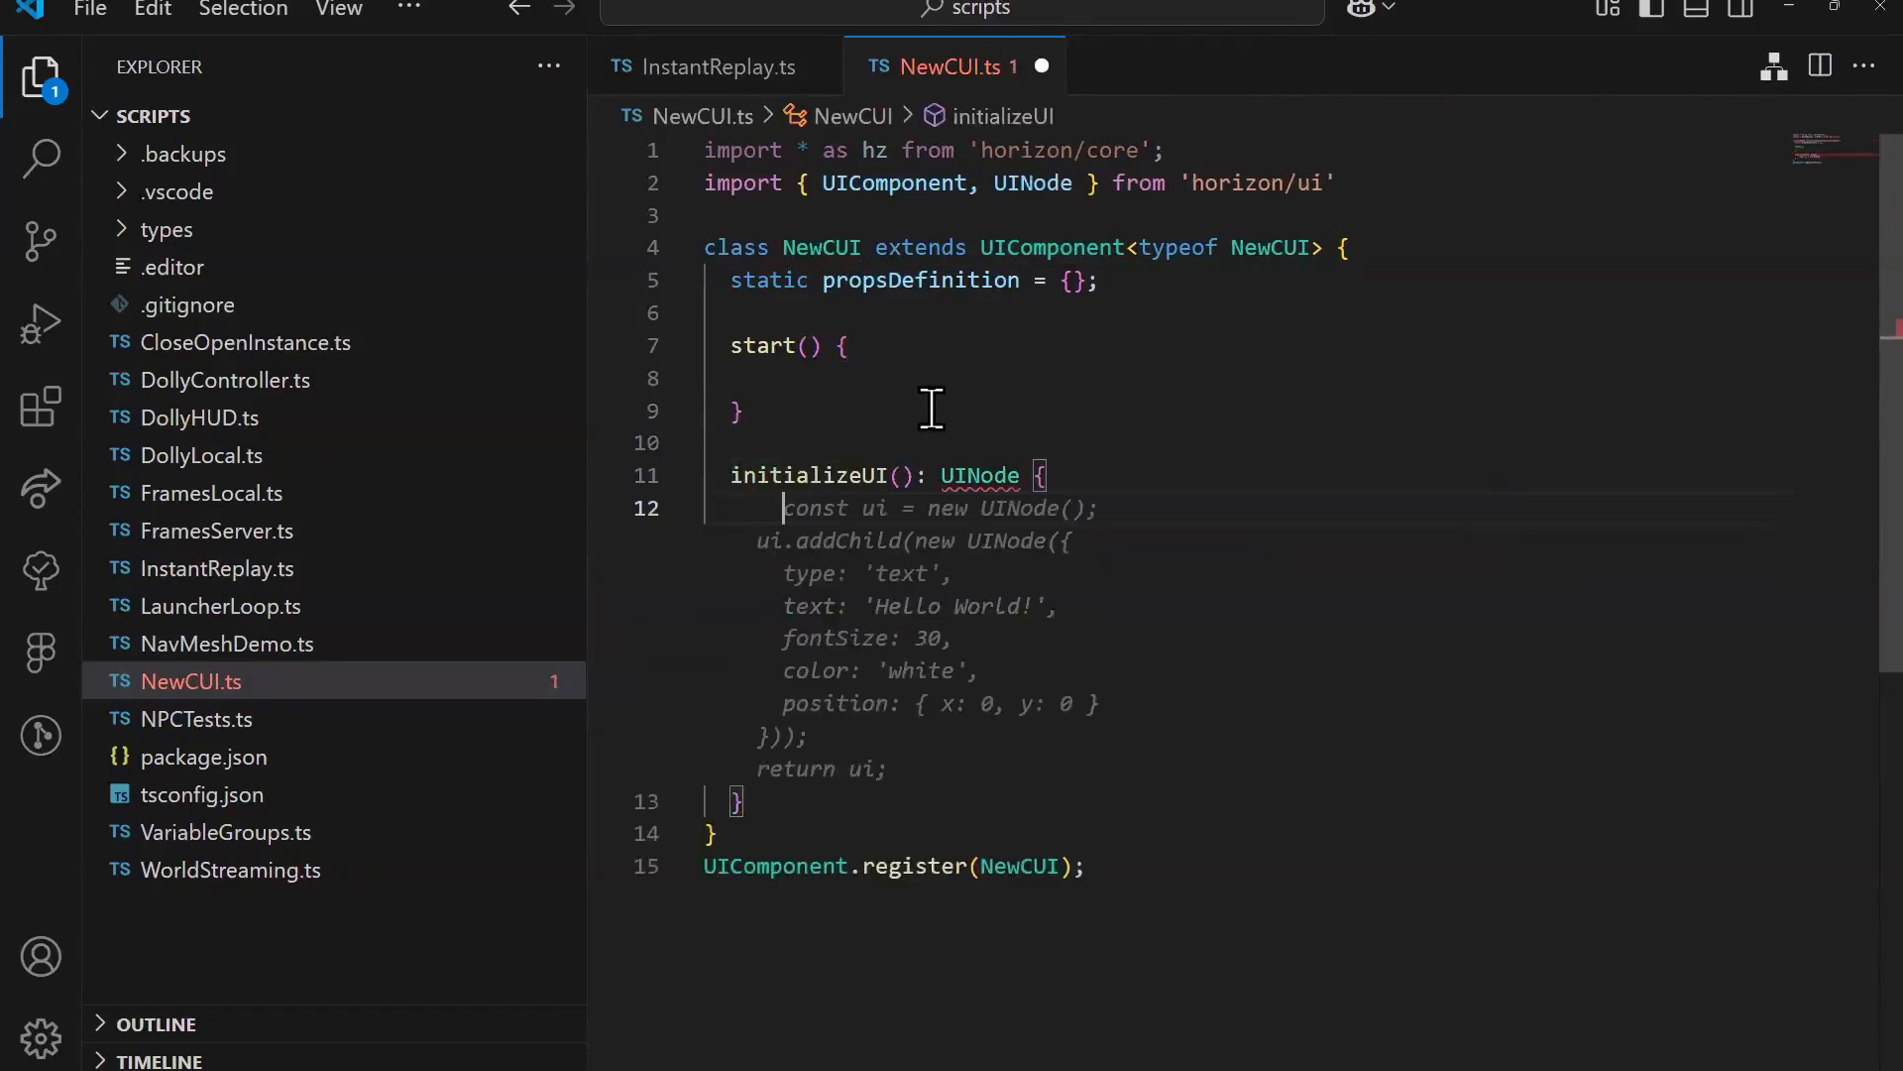
{"action": "double_click", "coordinate": [977, 474]}
{"action": "key", "text": "BackSpace"}
{"action": "key", "text": "BackSpace"}
{"action": "key", "text": "BackSpace"}
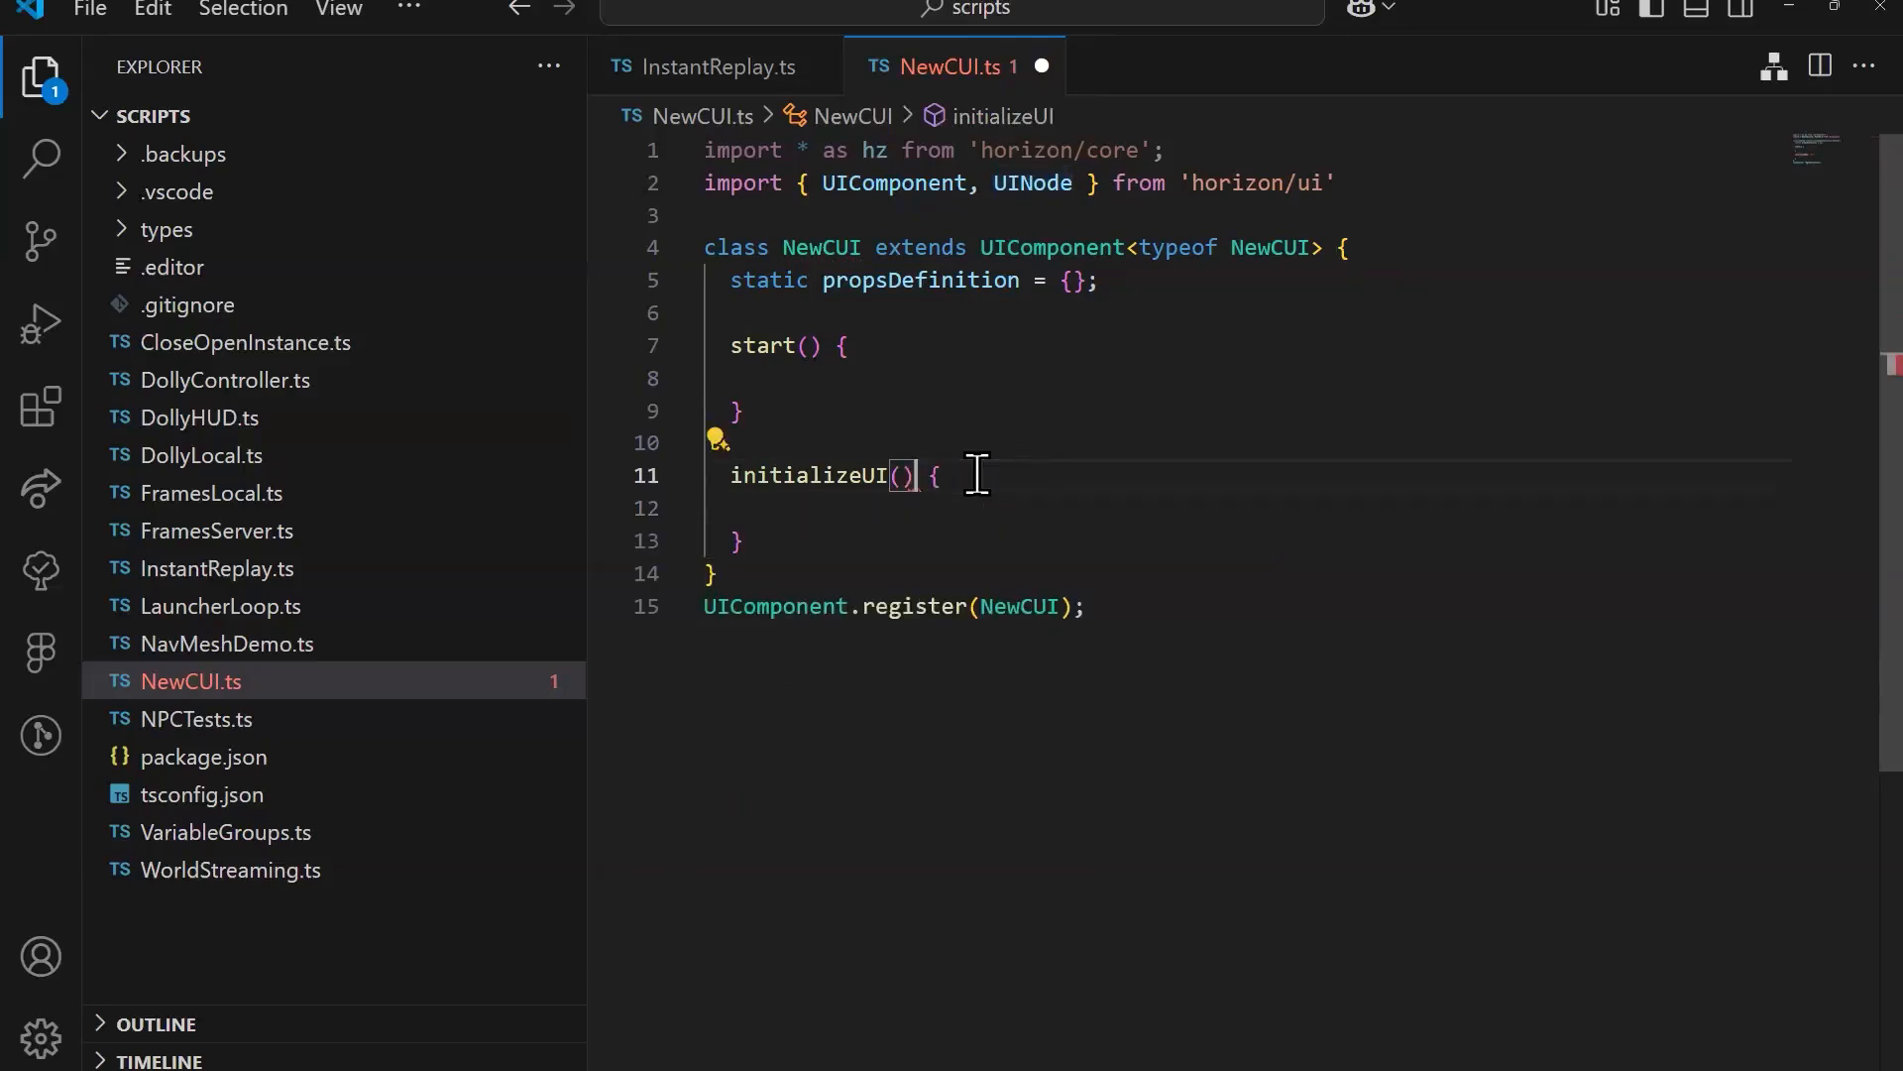
Step: Make initializeUI() return a View whose object argument contains an empty children array
{"action": "key", "text": "Tab"}
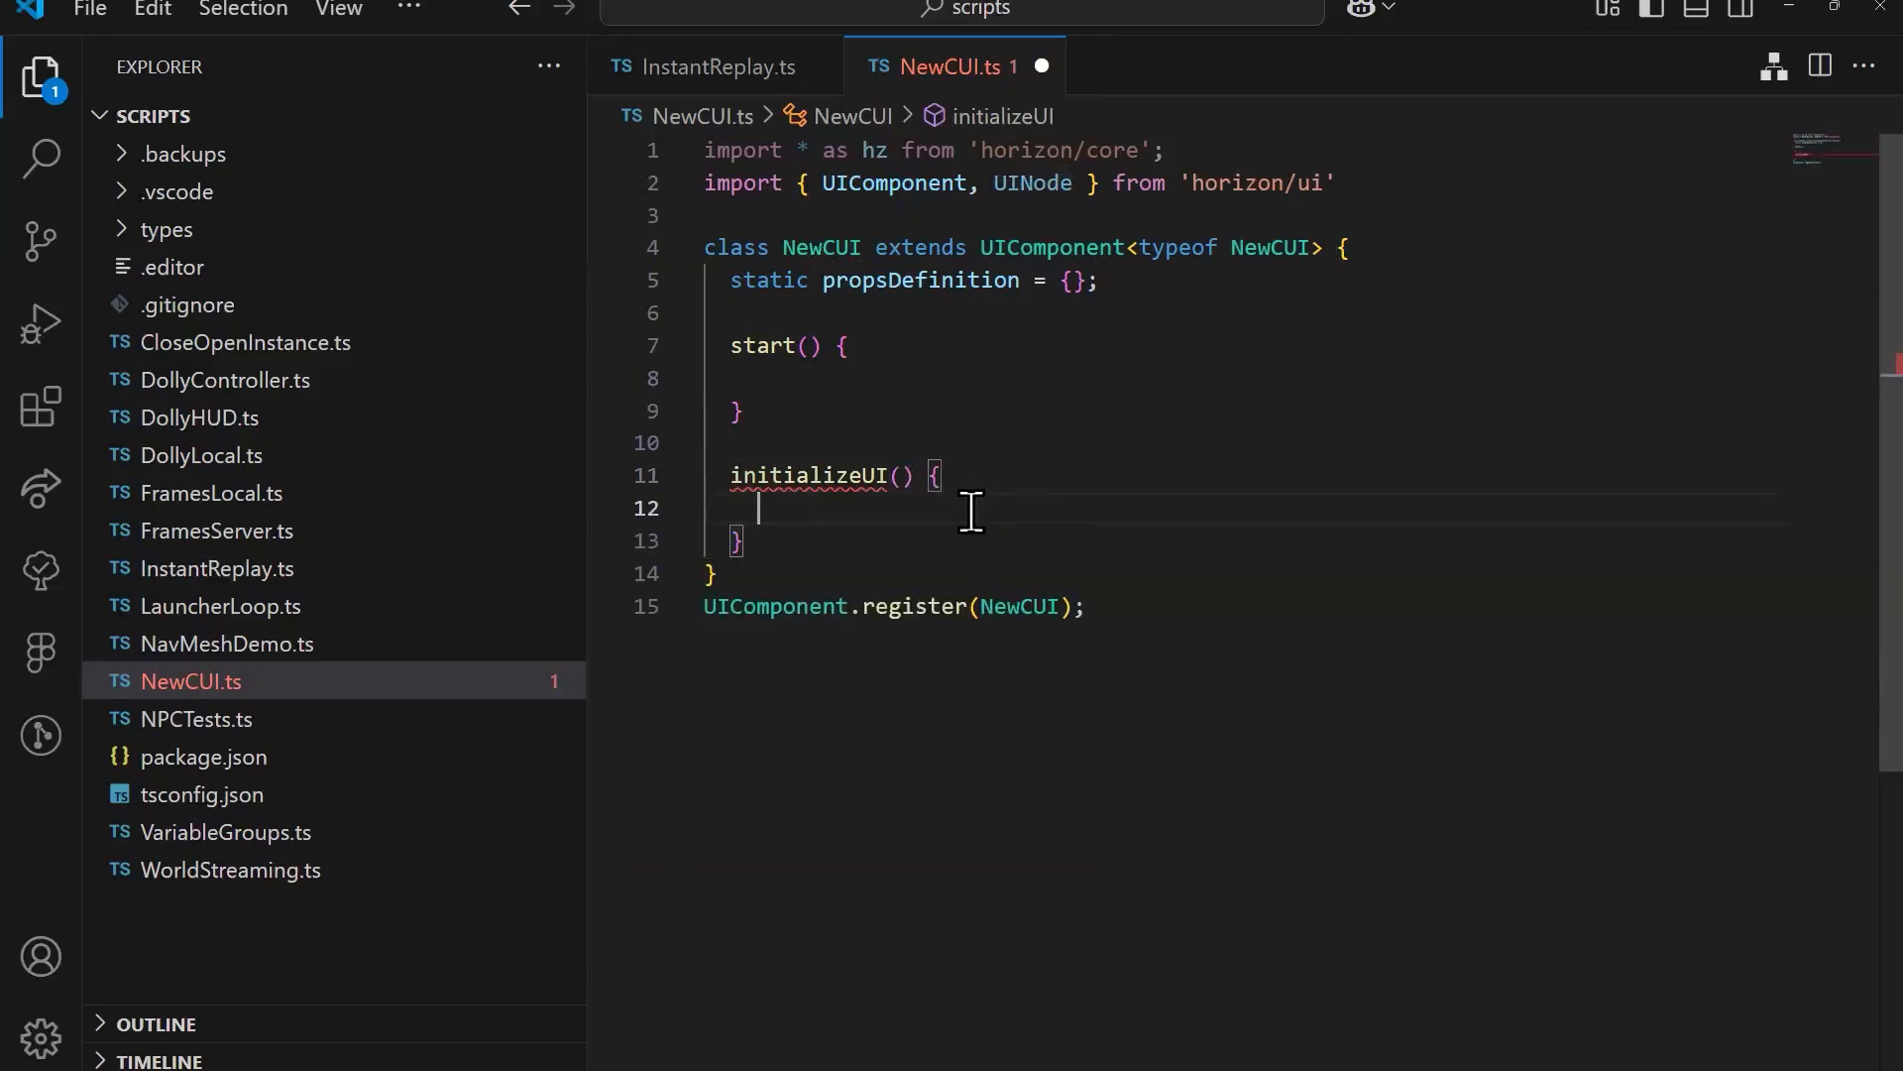
{"action": "type", "text": "re"}
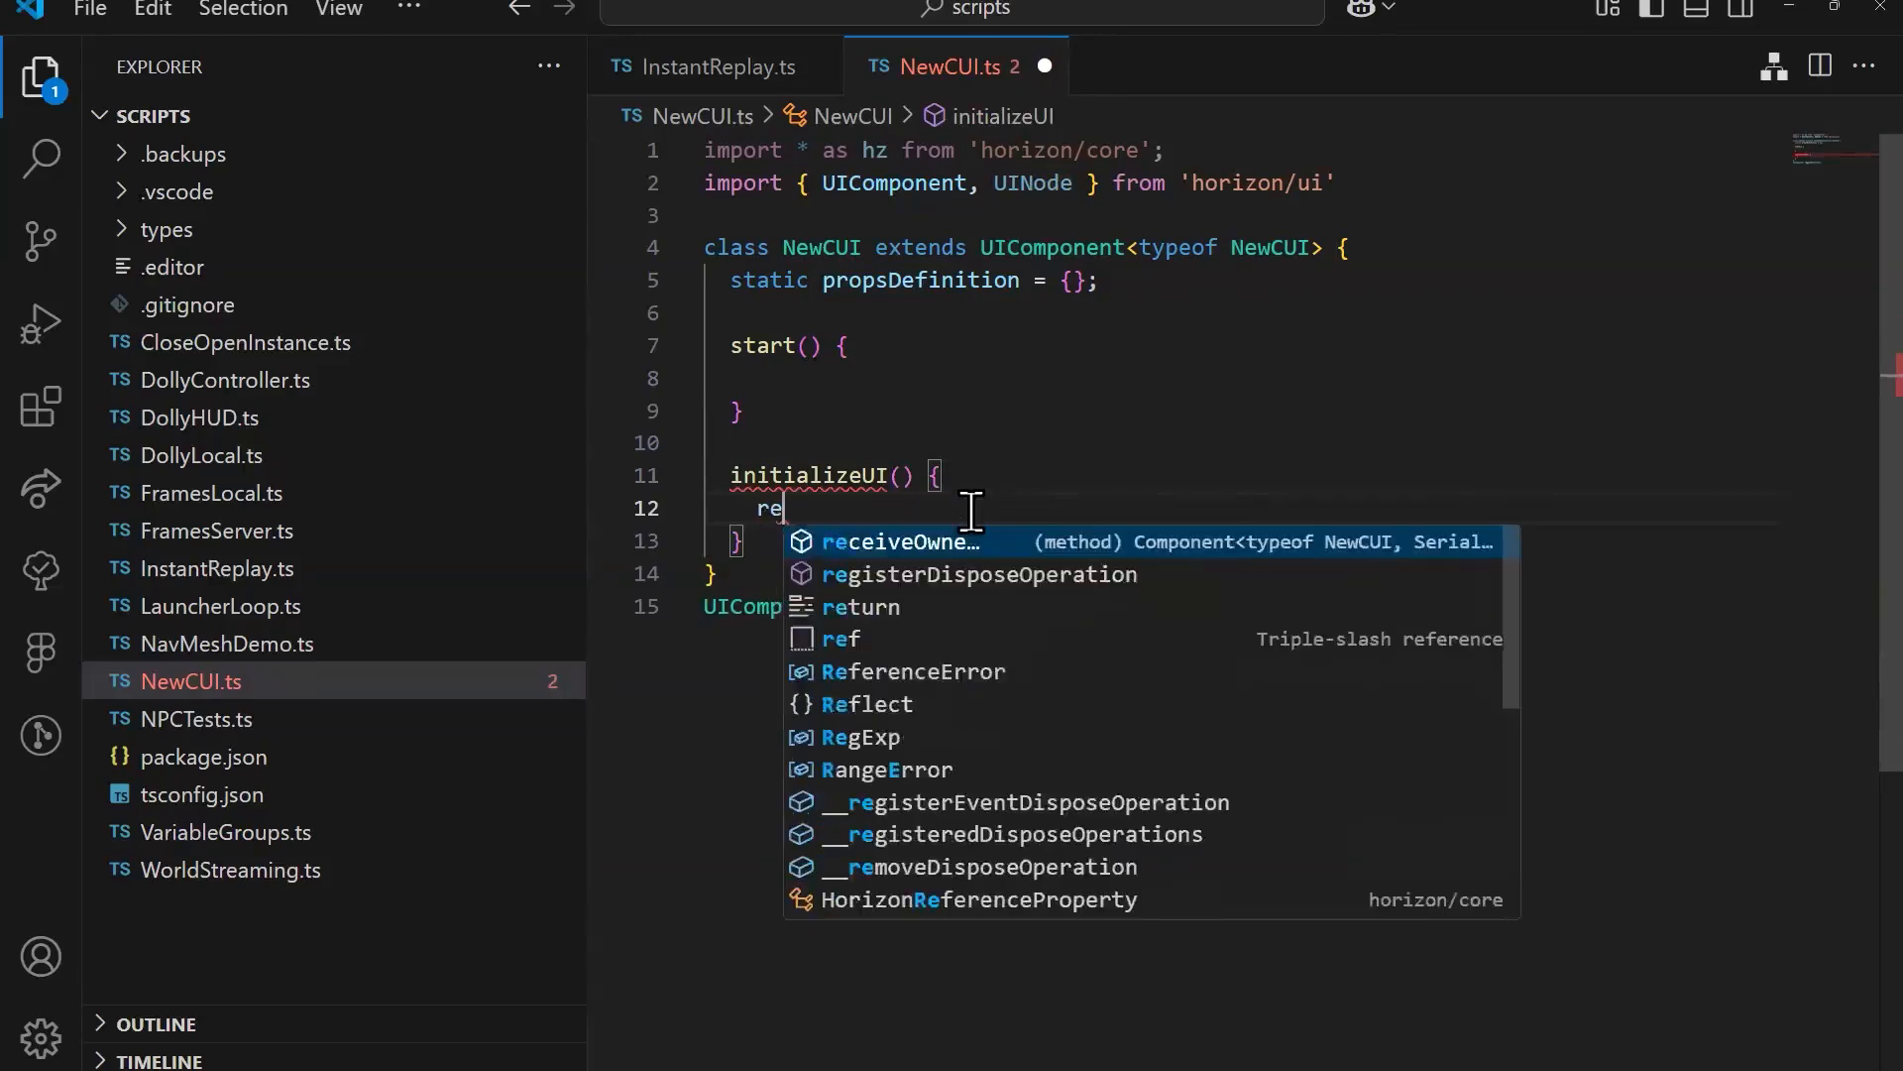
{"action": "type", "text": "turn View"}
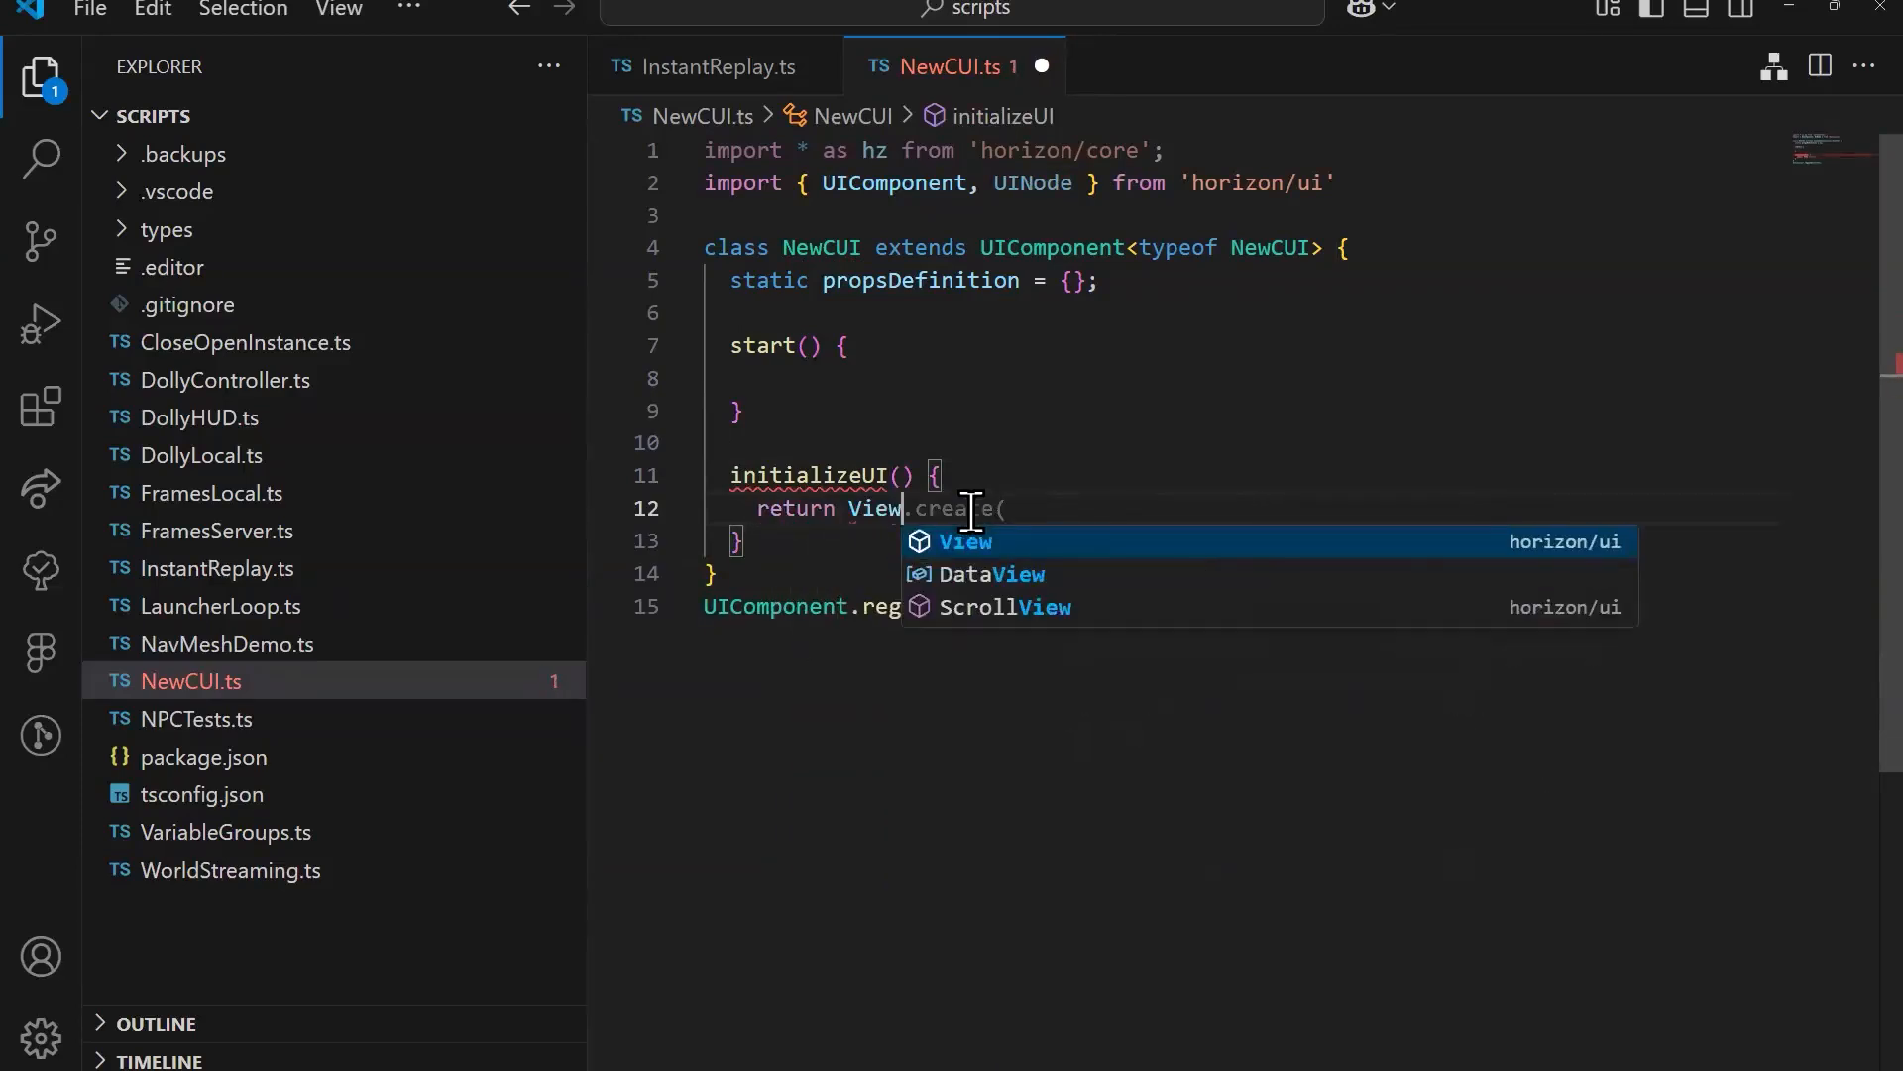
{"action": "key", "text": "Escape"}
{"action": "type", "text": "({"}
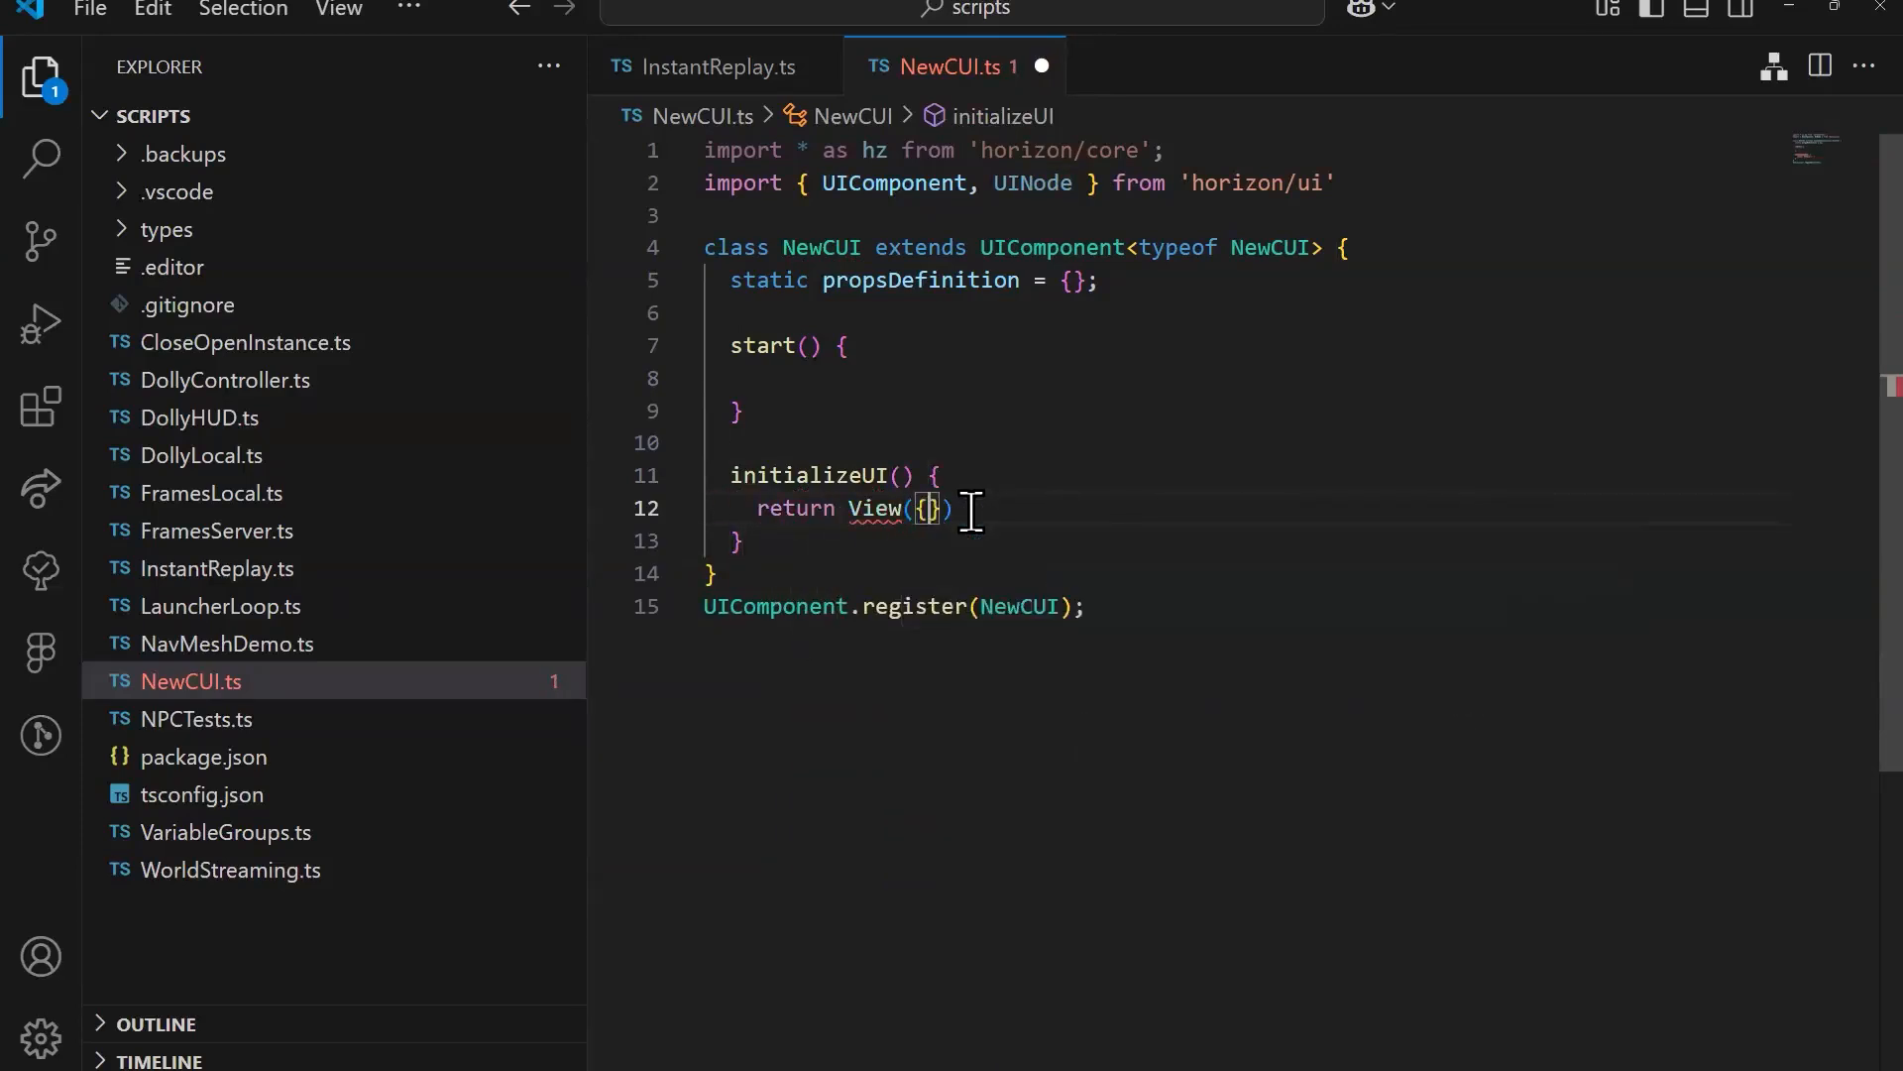
{"action": "key", "text": "Return"}
{"action": "type", "text": "childre"}
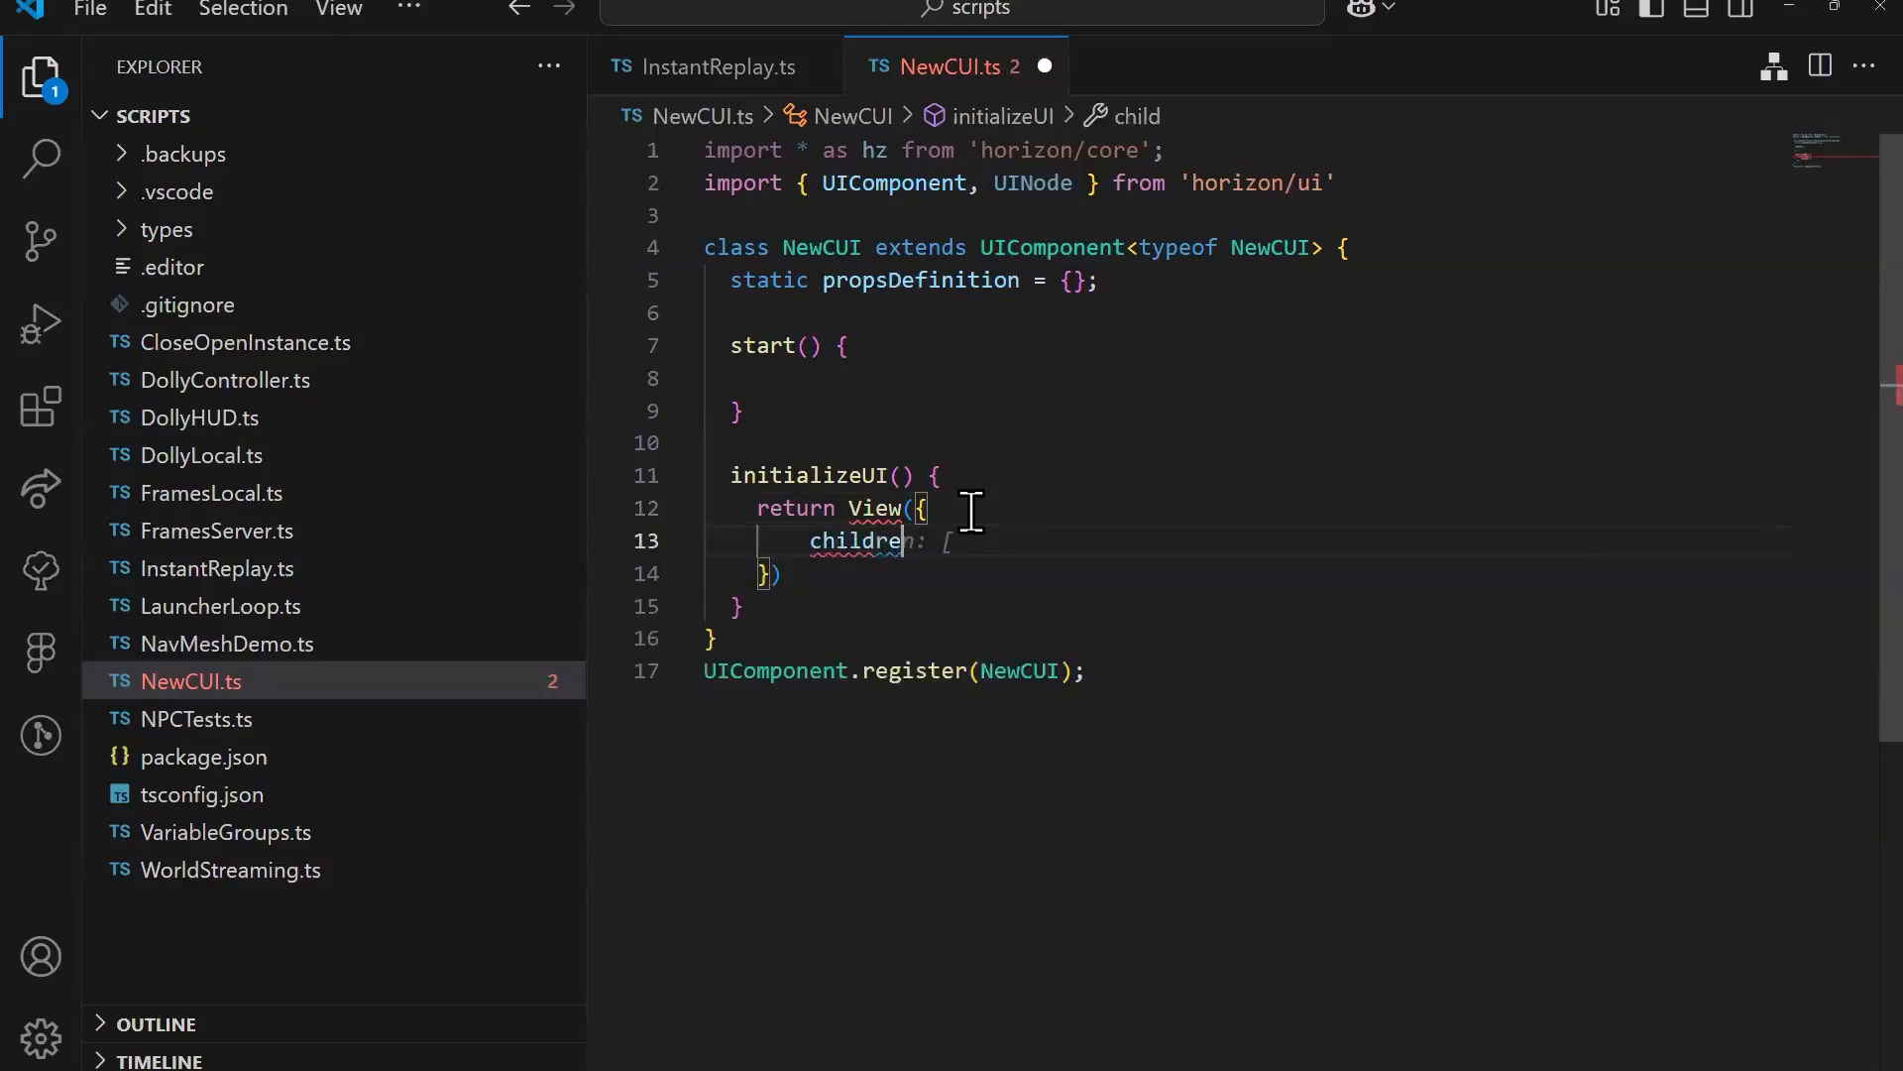
{"action": "type", "text": "n:[],"}
Step: Add a style object below children in the View, with the entries with: '100%' and height: '100%'
{"action": "key", "text": "Return"}
{"action": "type", "text": "view"}
{"action": "key", "text": "Escape"}
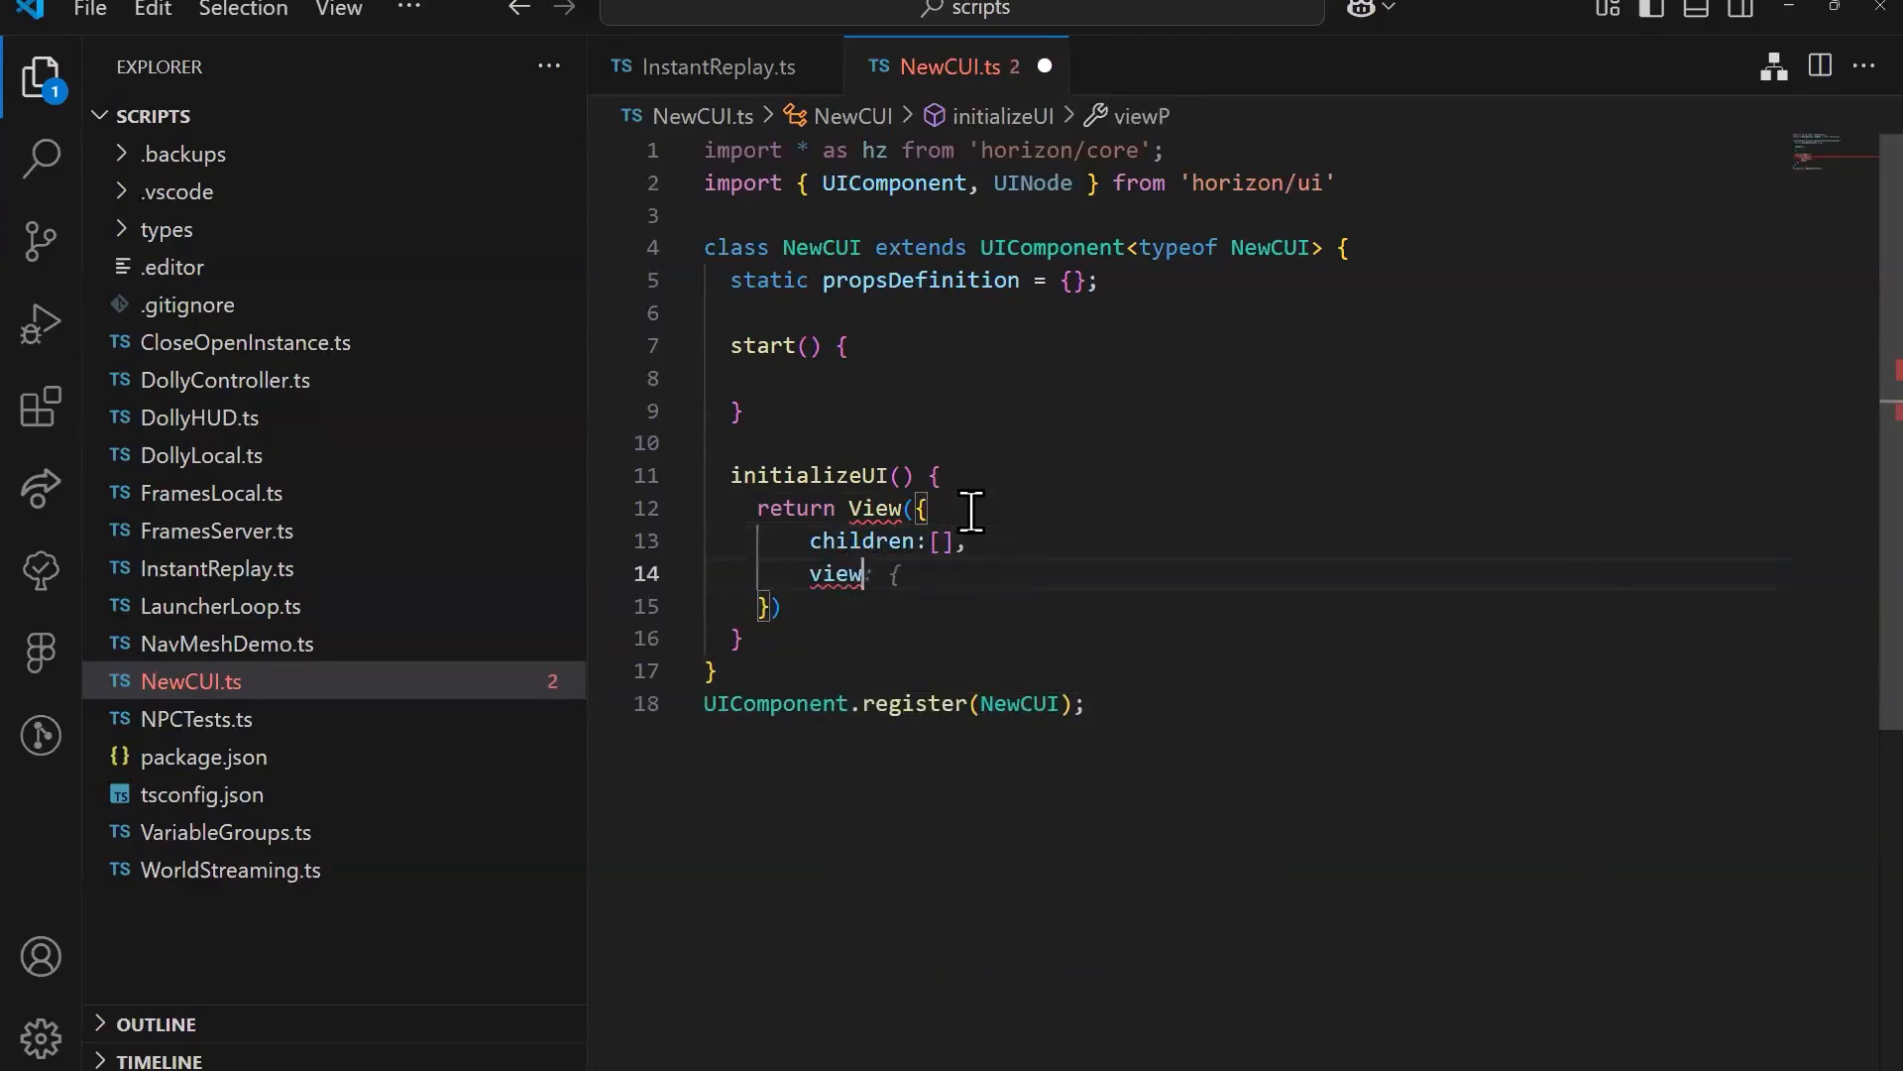
{"action": "key", "text": "BackSpace"}
{"action": "type", "text": "styloe"}
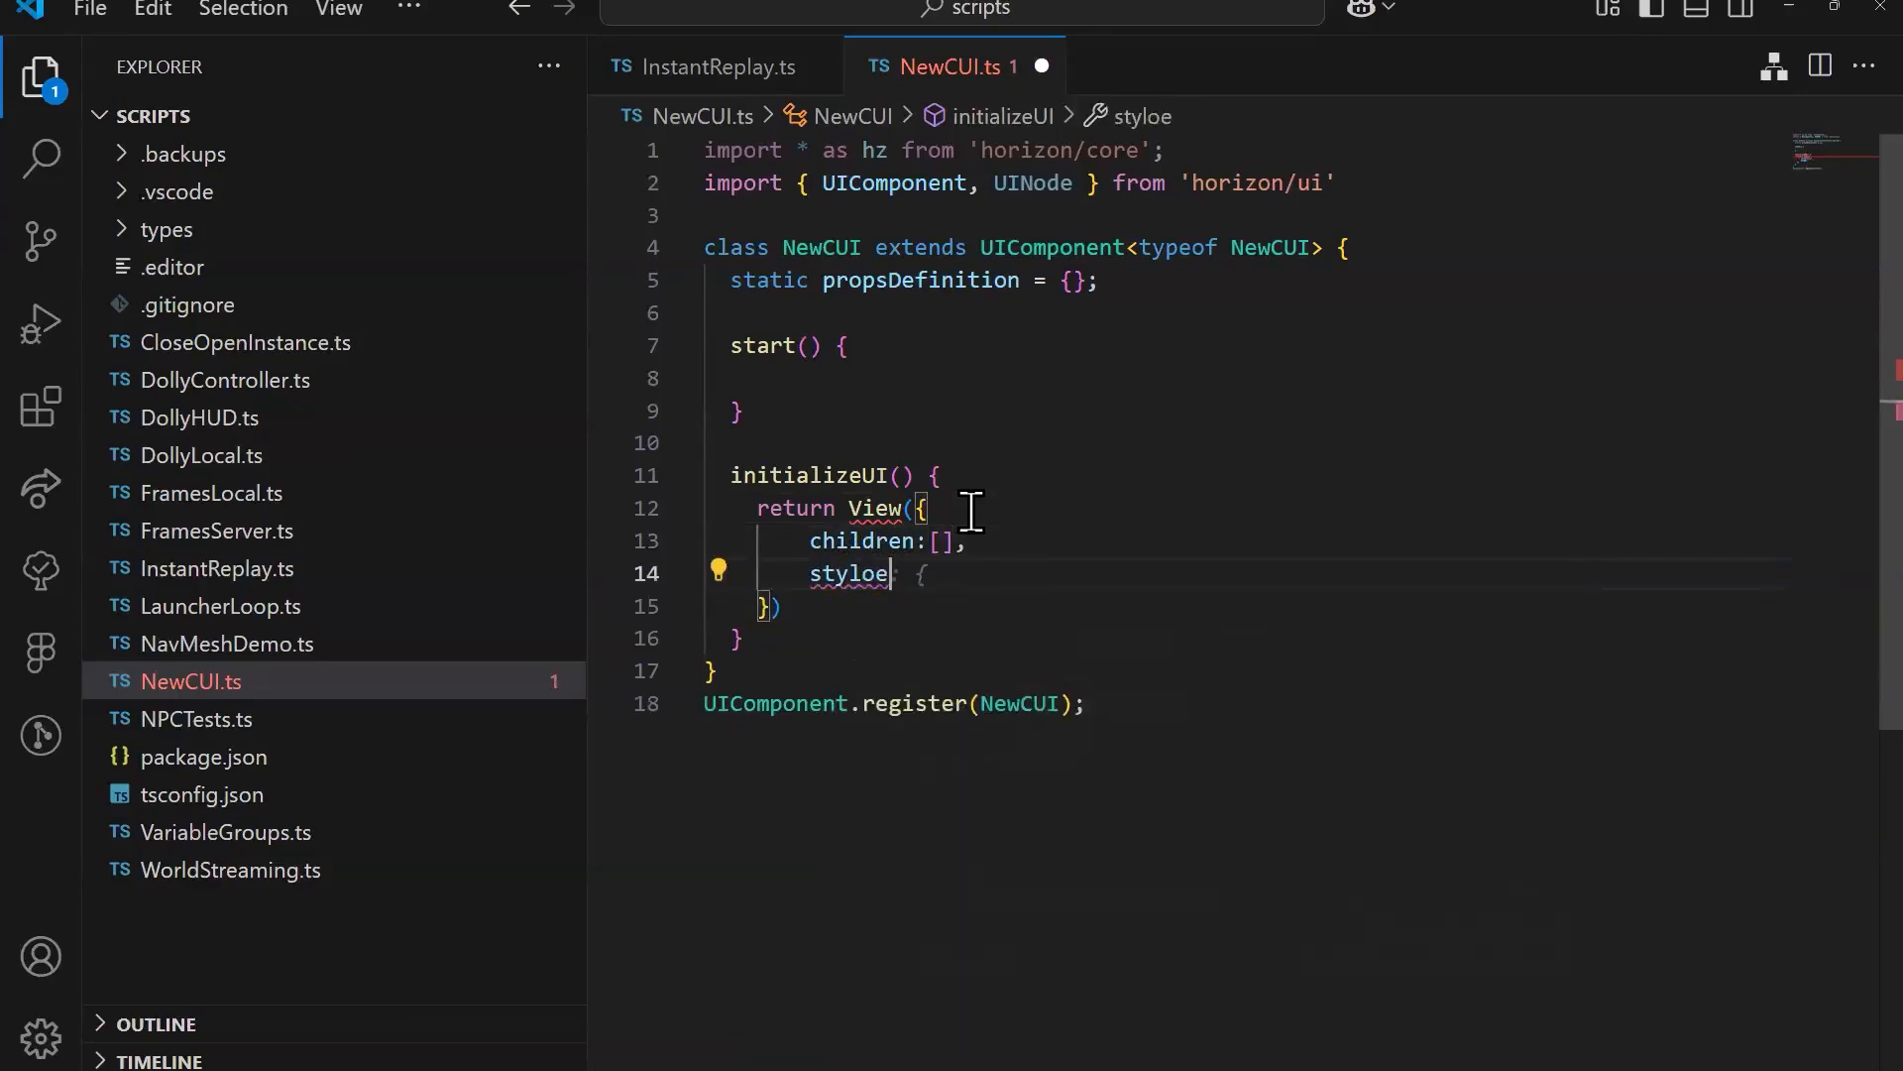
{"action": "key", "text": "BackSpace"}
{"action": "key", "text": "BackSpace"}
{"action": "type", "text": "e: {"}
{"action": "key", "text": "Return"}
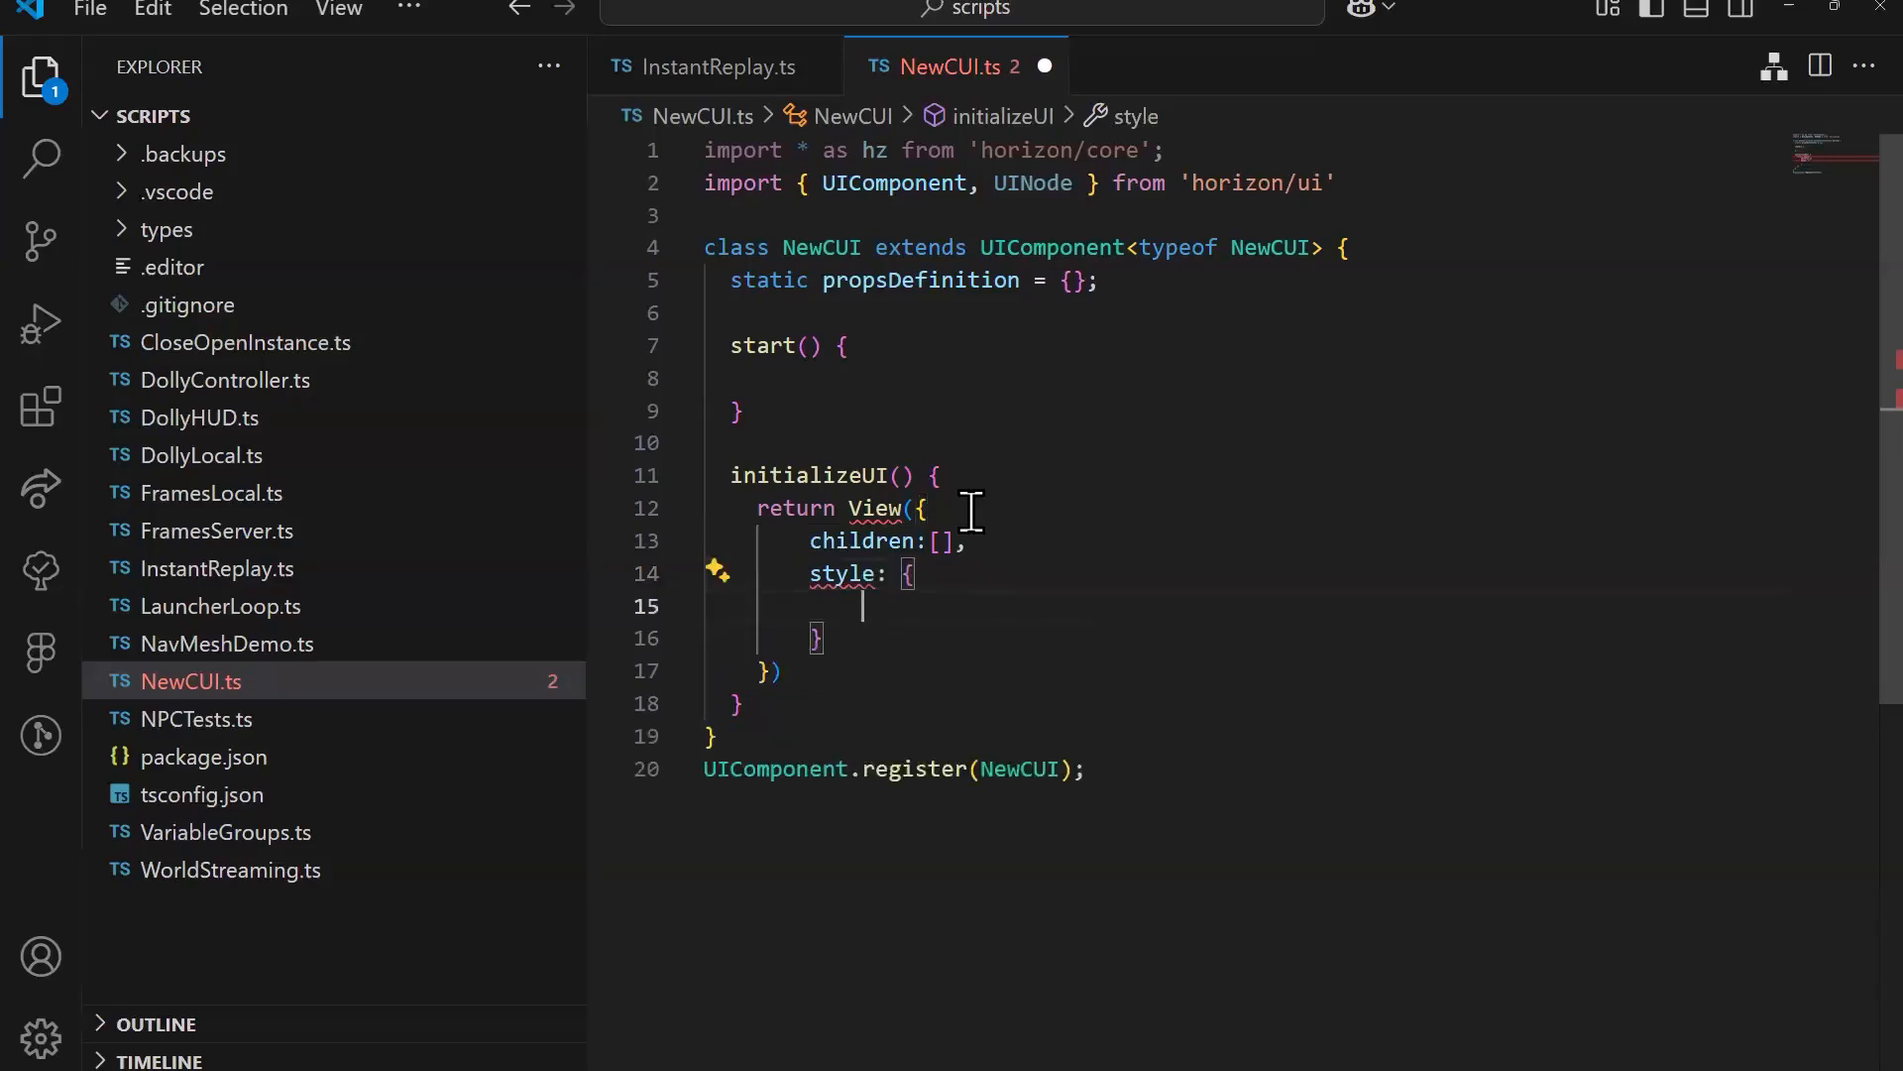
{"action": "type", "text": "with: '100%',"}
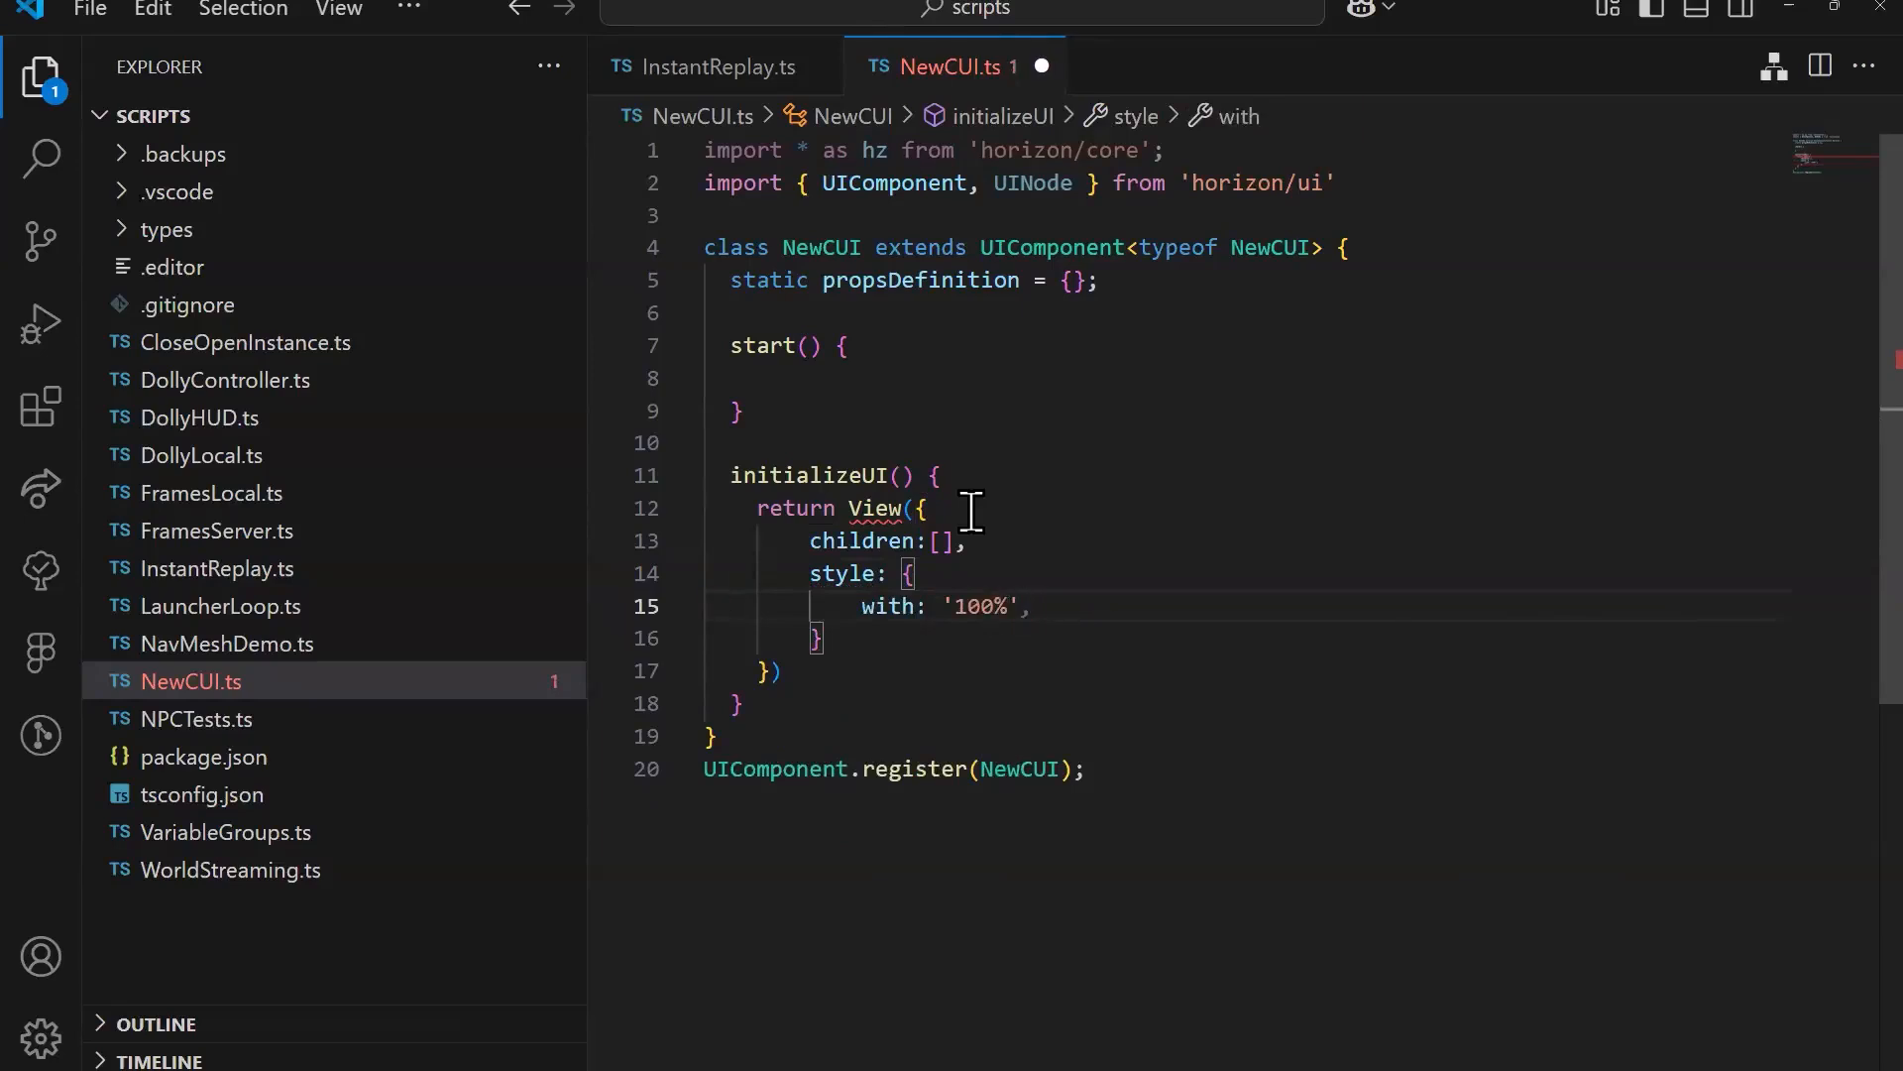
{"action": "key", "text": "Return"}
{"action": "type", "text": "height"}
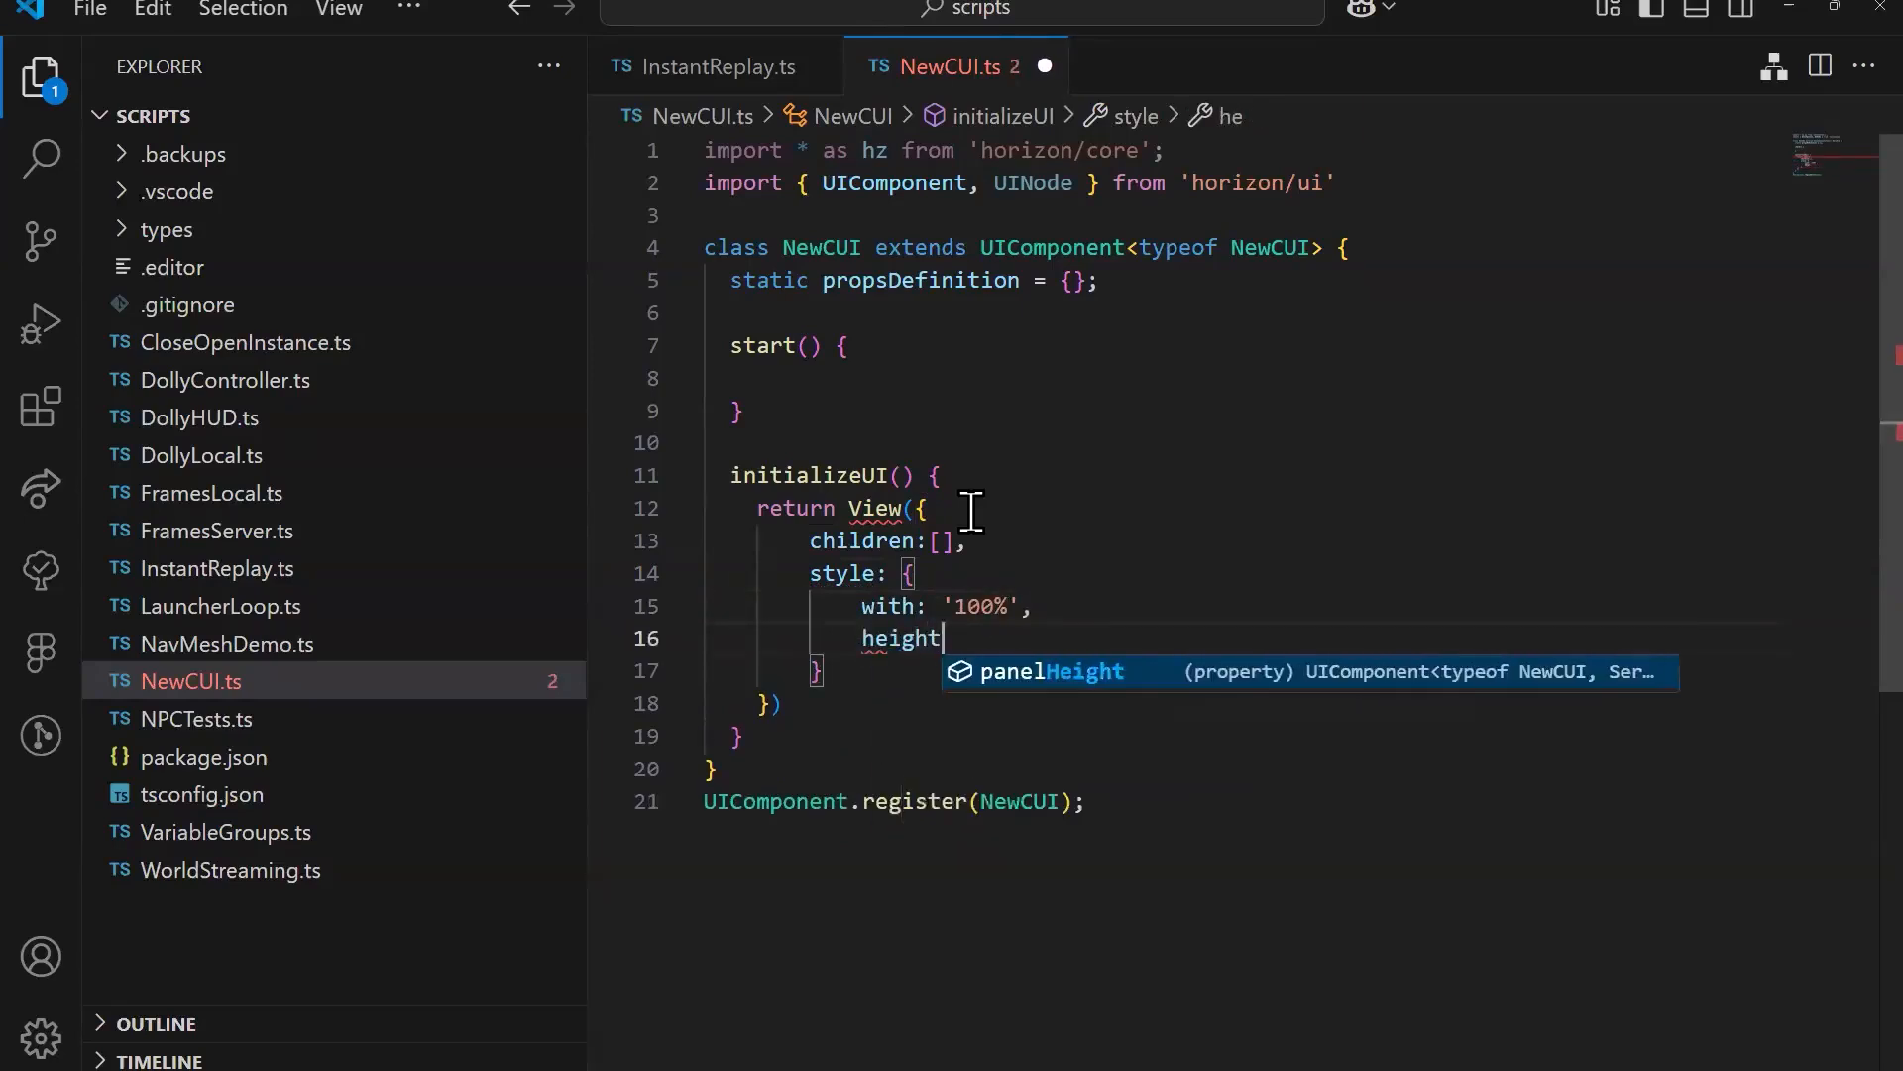
{"action": "type", "text": ":"}
Step: Add a backgroundColor of 'blue' below height in the View's style object
{"action": "key", "text": "Return"}
{"action": "type", "text": "back"}
{"action": "key", "text": "Tab"}
{"action": "key", "text": "Left"}
{"action": "key", "text": "BackSpace"}
{"action": "key", "text": "BackSpace"}
{"action": "key", "text": "BackSpace"}
{"action": "key", "text": "BackSpace"}
{"action": "key", "text": "BackSpace"}
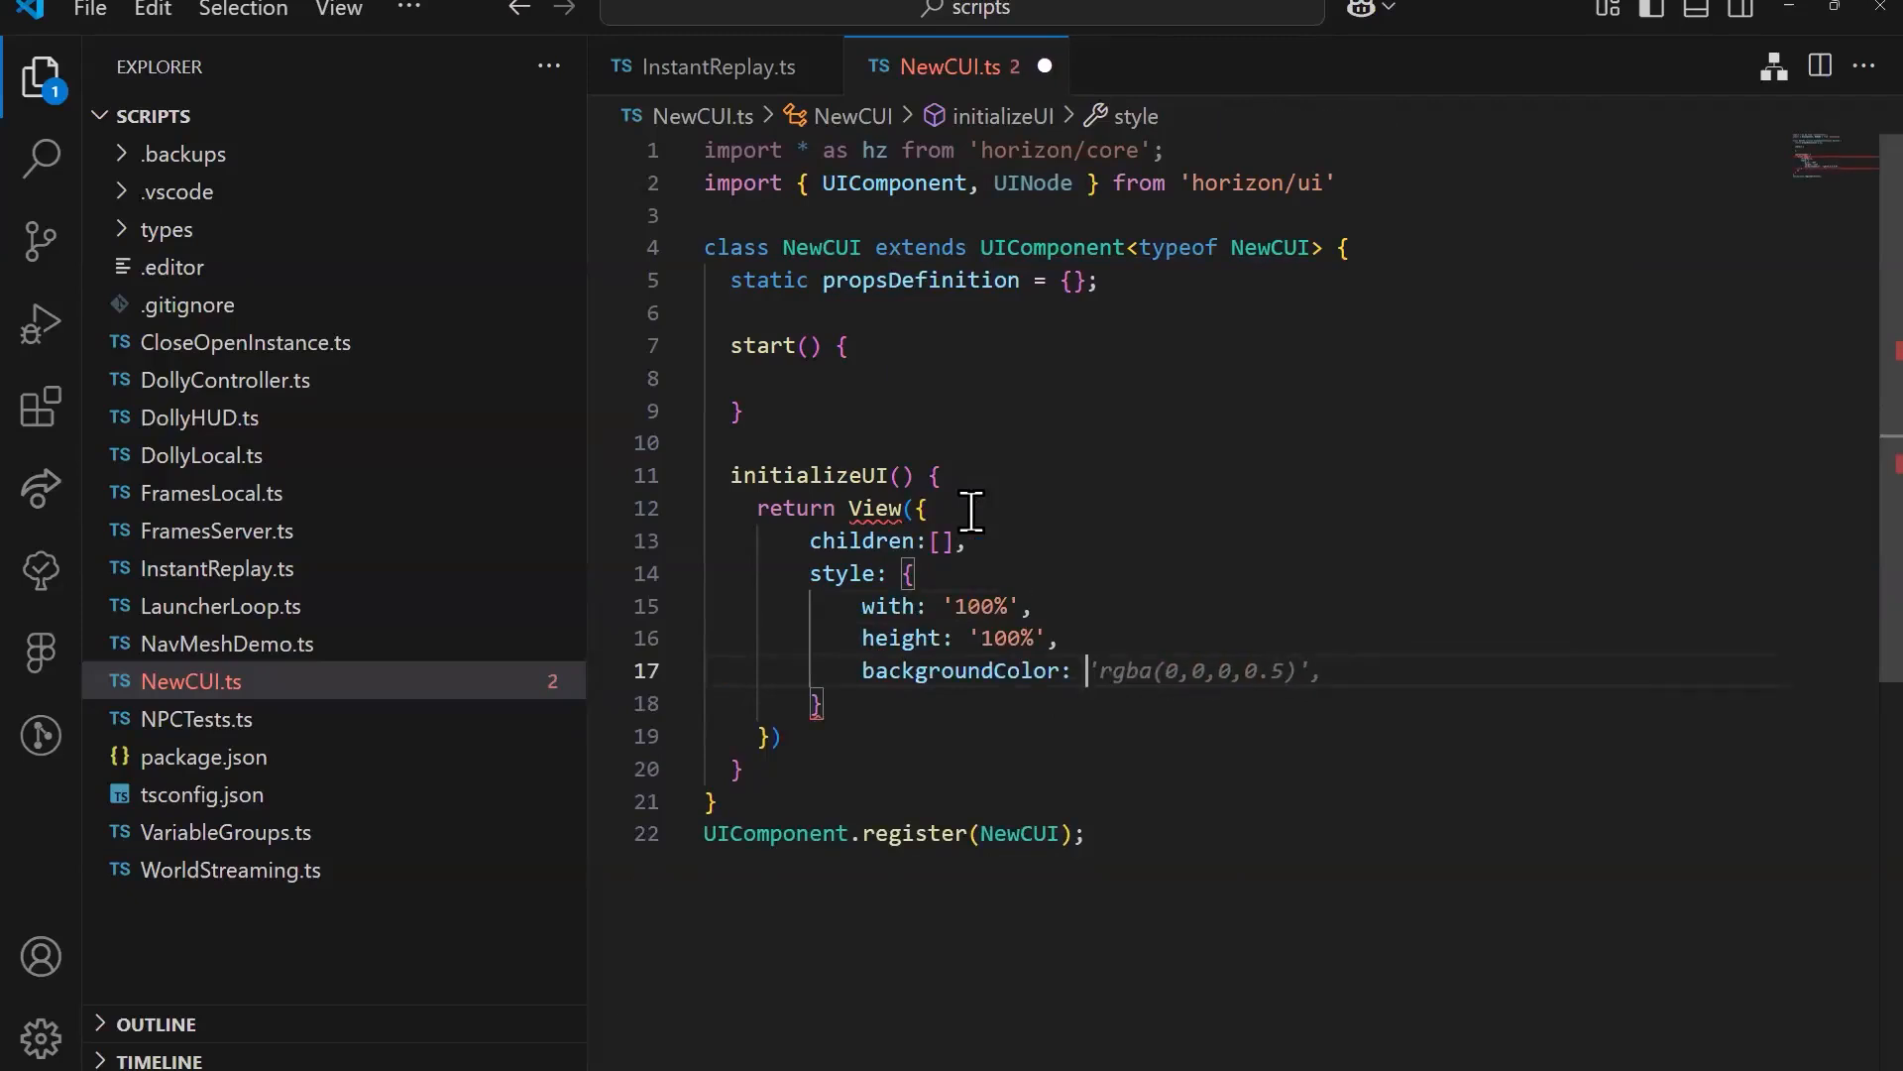
{"action": "type", "text": "'blue"}
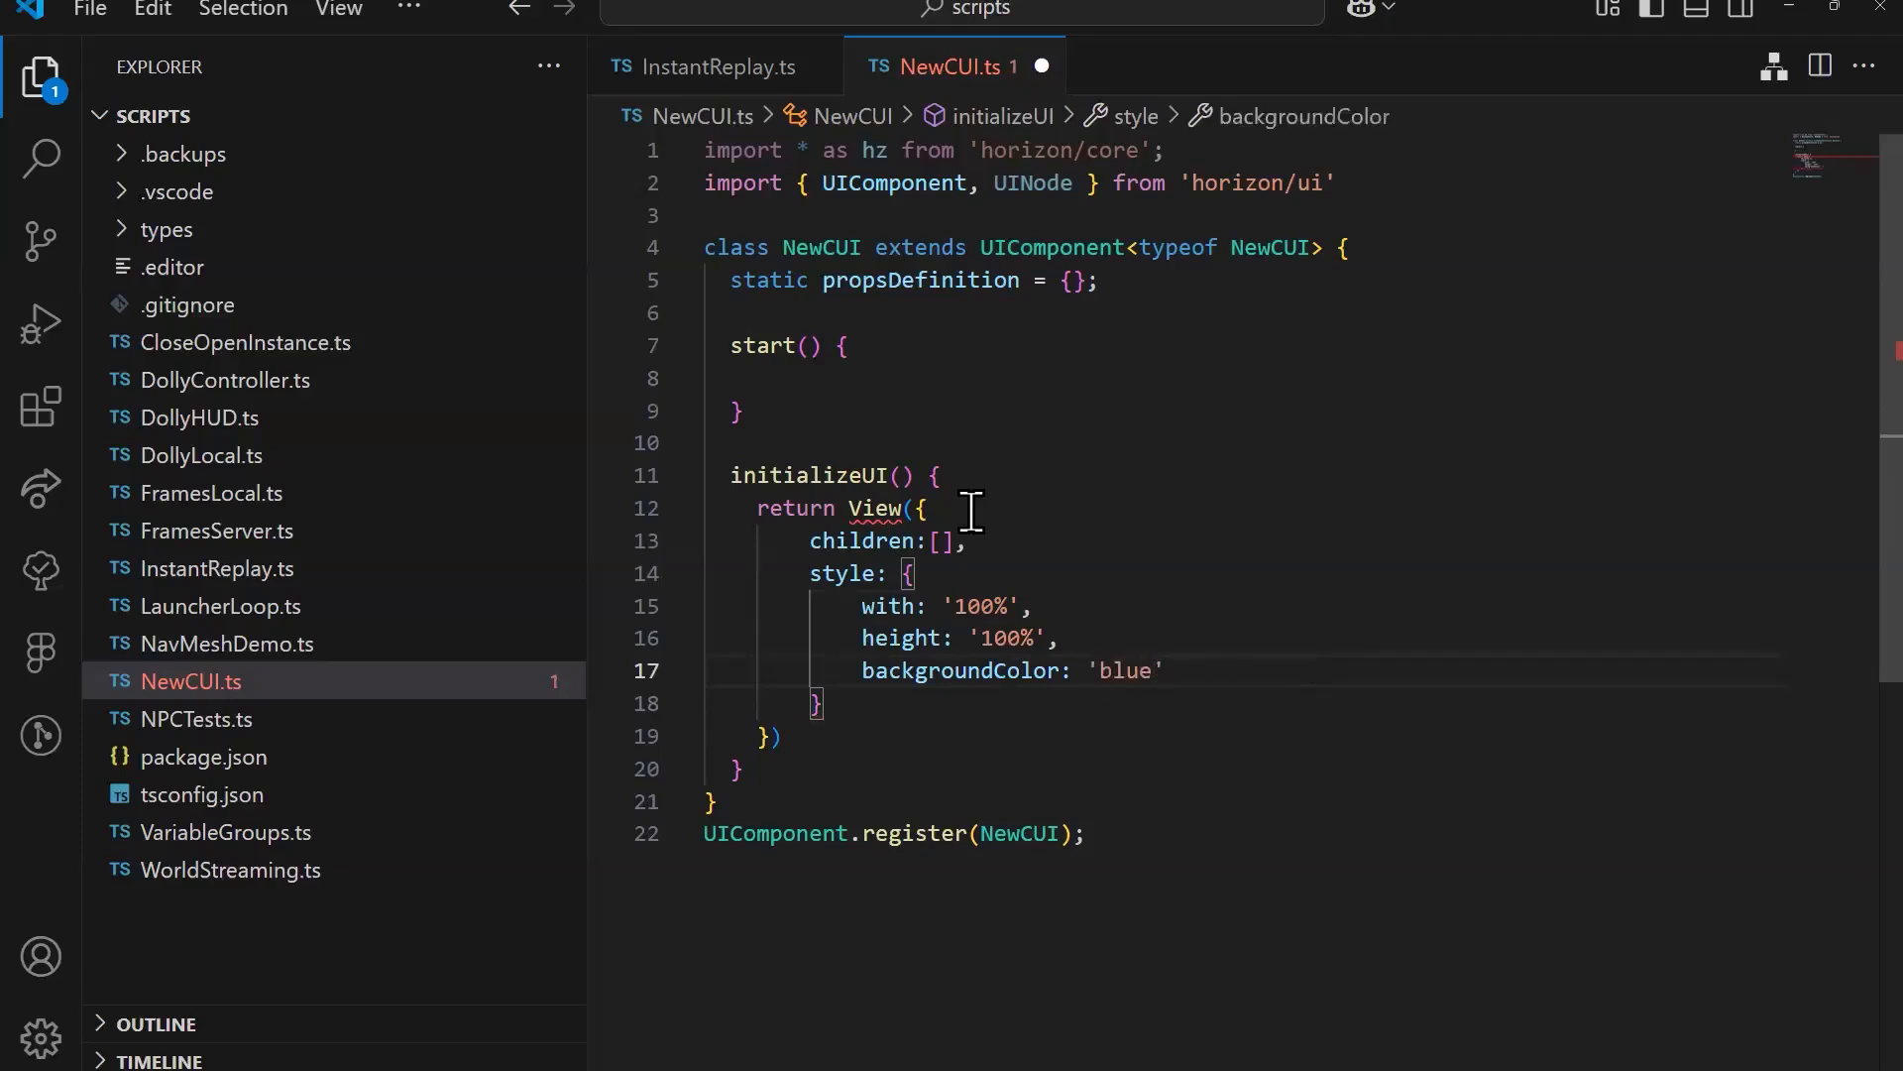
Step: Add View to the names imported from 'horizon/ui', following UINode
{"action": "double_click", "coordinate": [1075, 184]}
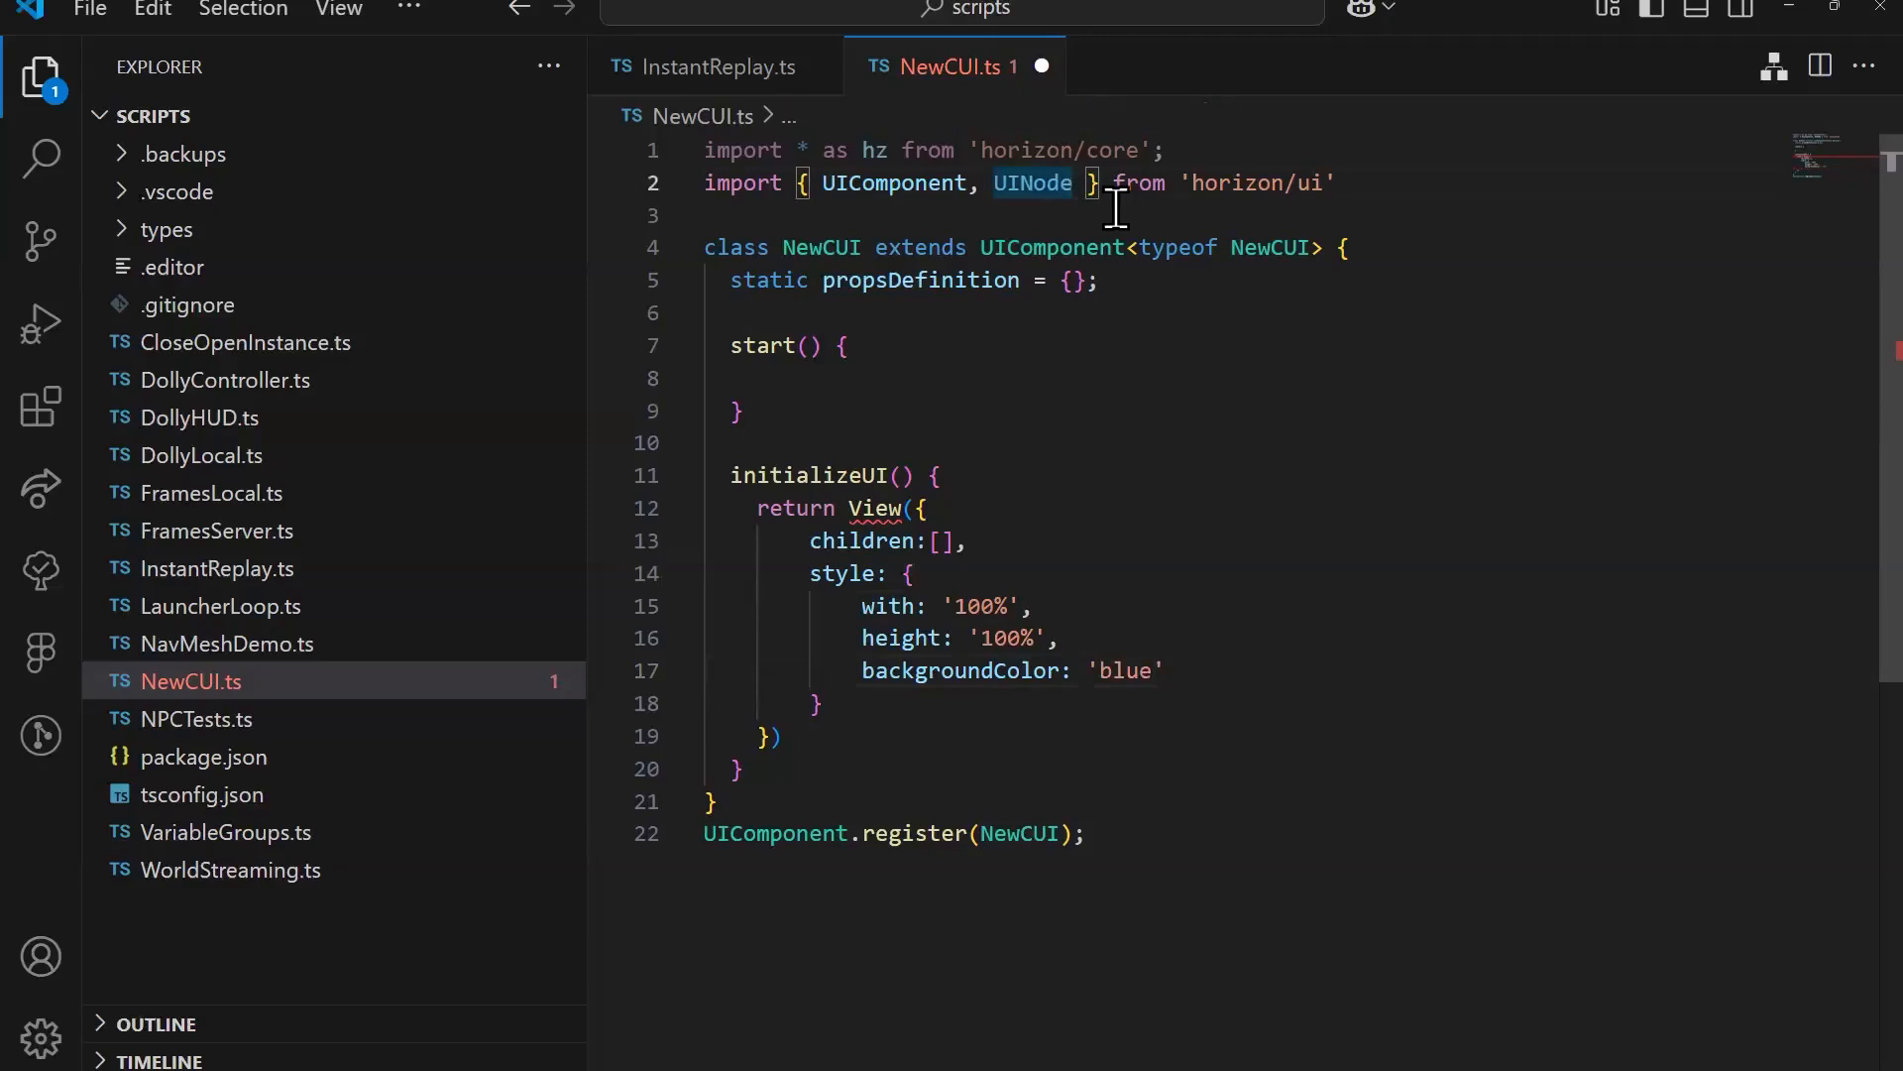
{"action": "type", "text": ", View"}
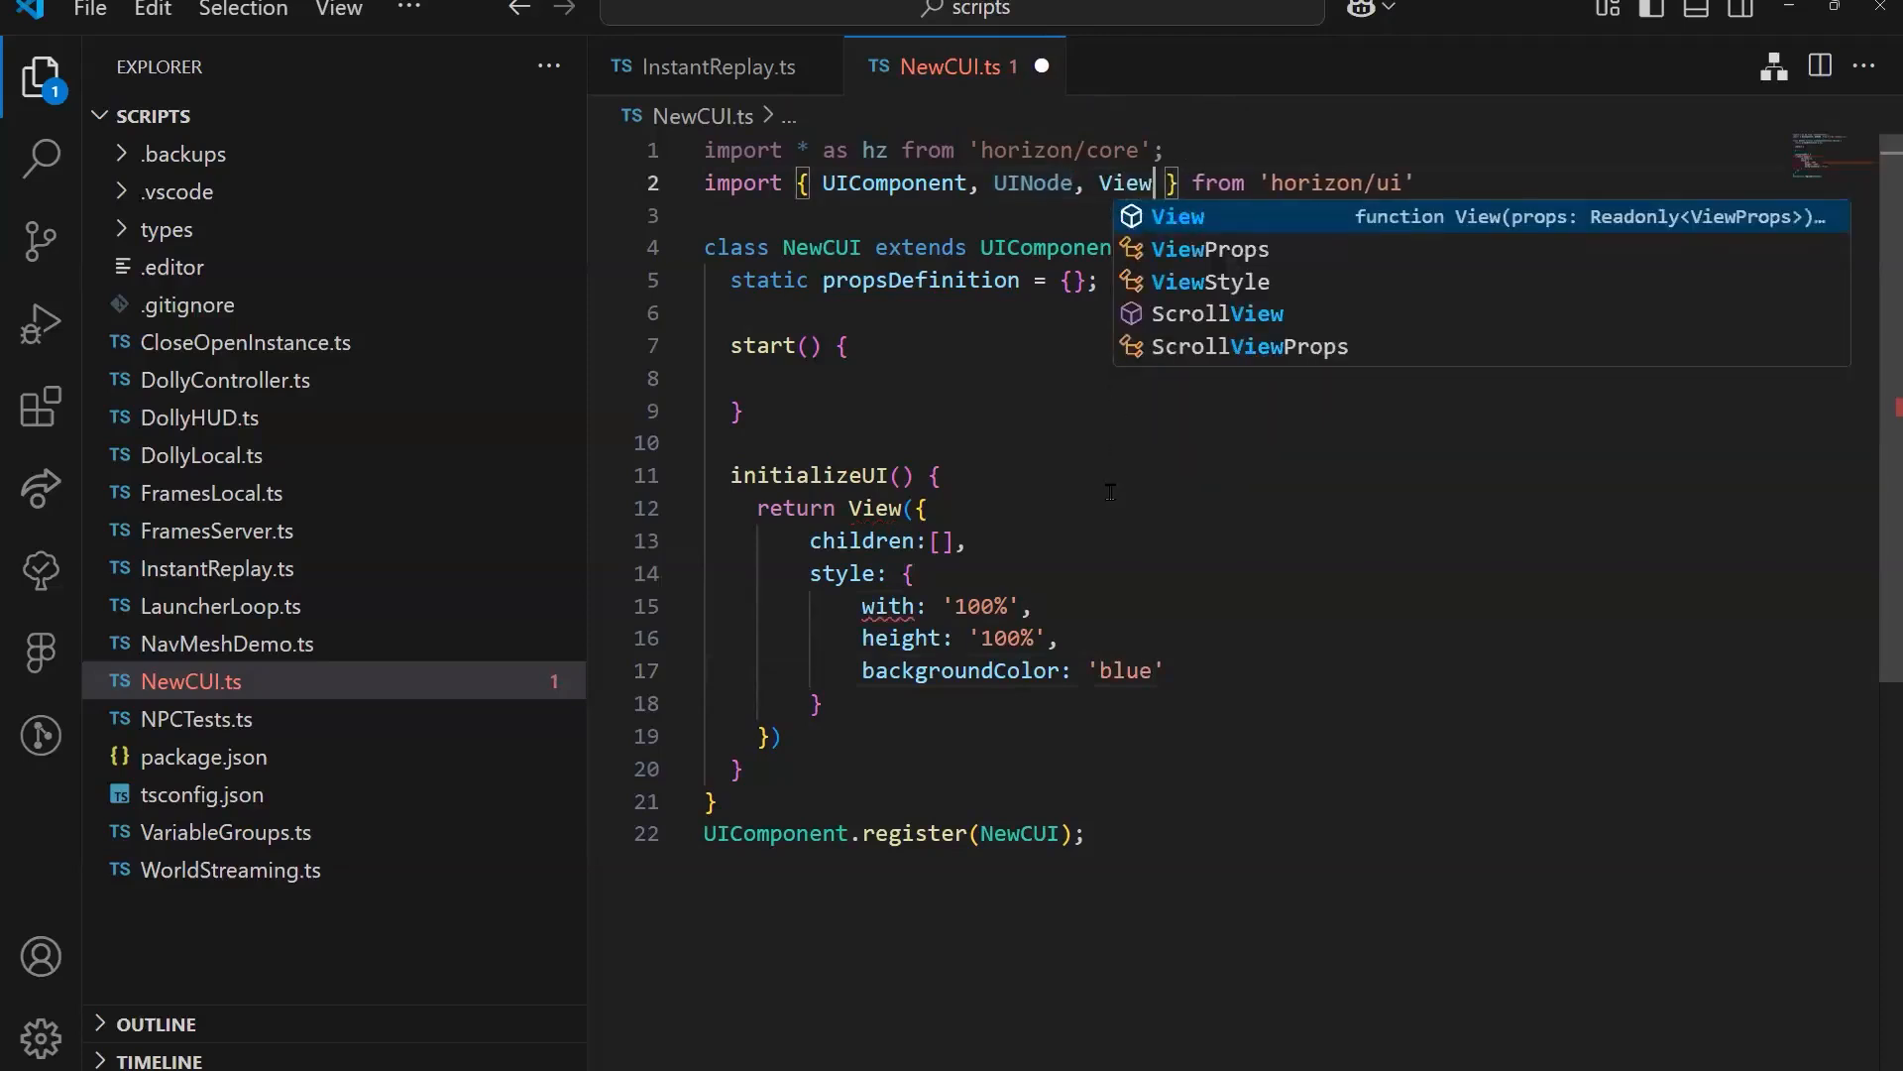
{"action": "left_click", "coordinate": [956, 476]}
Step: Correct the misspelled with property in the View's style to width and save NewCUI.ts
{"action": "double_click", "coordinate": [887, 605]}
{"action": "type", "text": "di"}
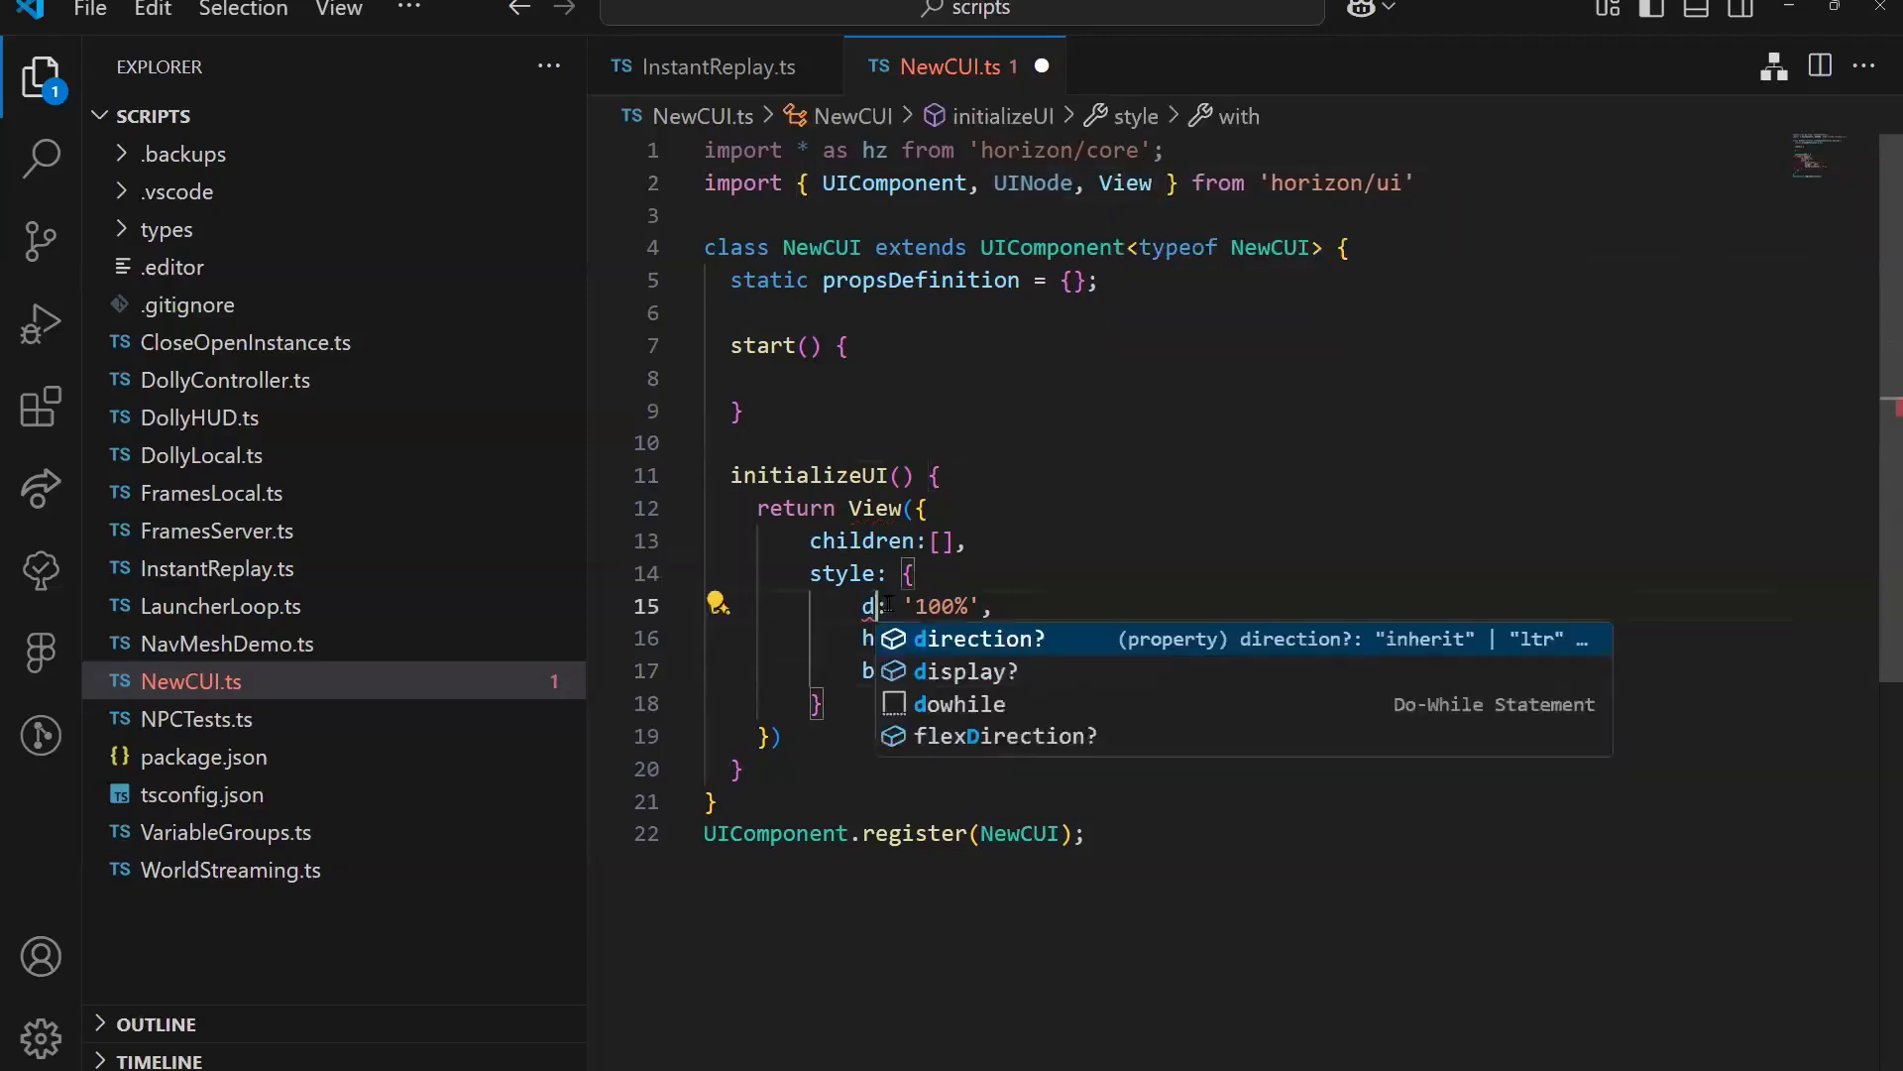
{"action": "key", "text": "BackSpace"}
{"action": "key", "text": "BackSpace"}
{"action": "type", "text": "wi"}
{"action": "key", "text": "Tab"}
{"action": "left_click", "coordinate": [1180, 561]}
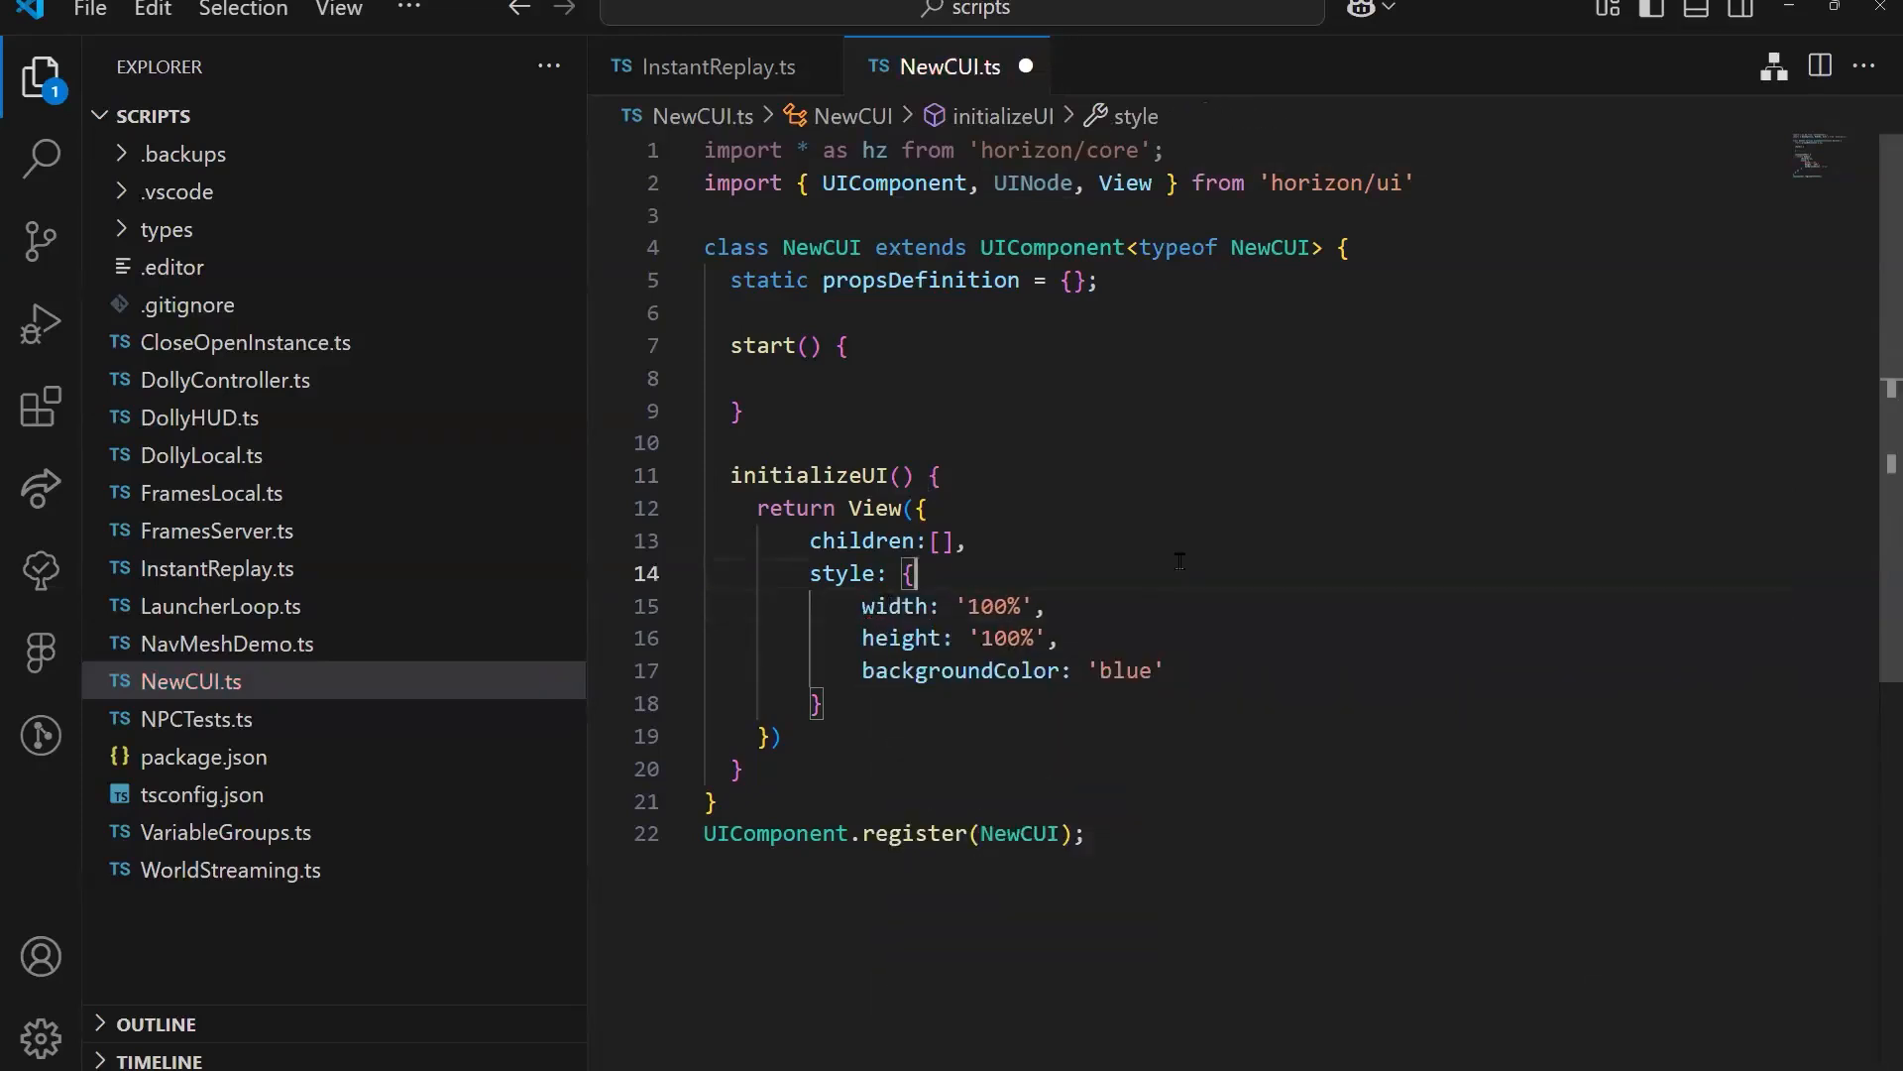
{"action": "key", "text": "ctrl+s"}
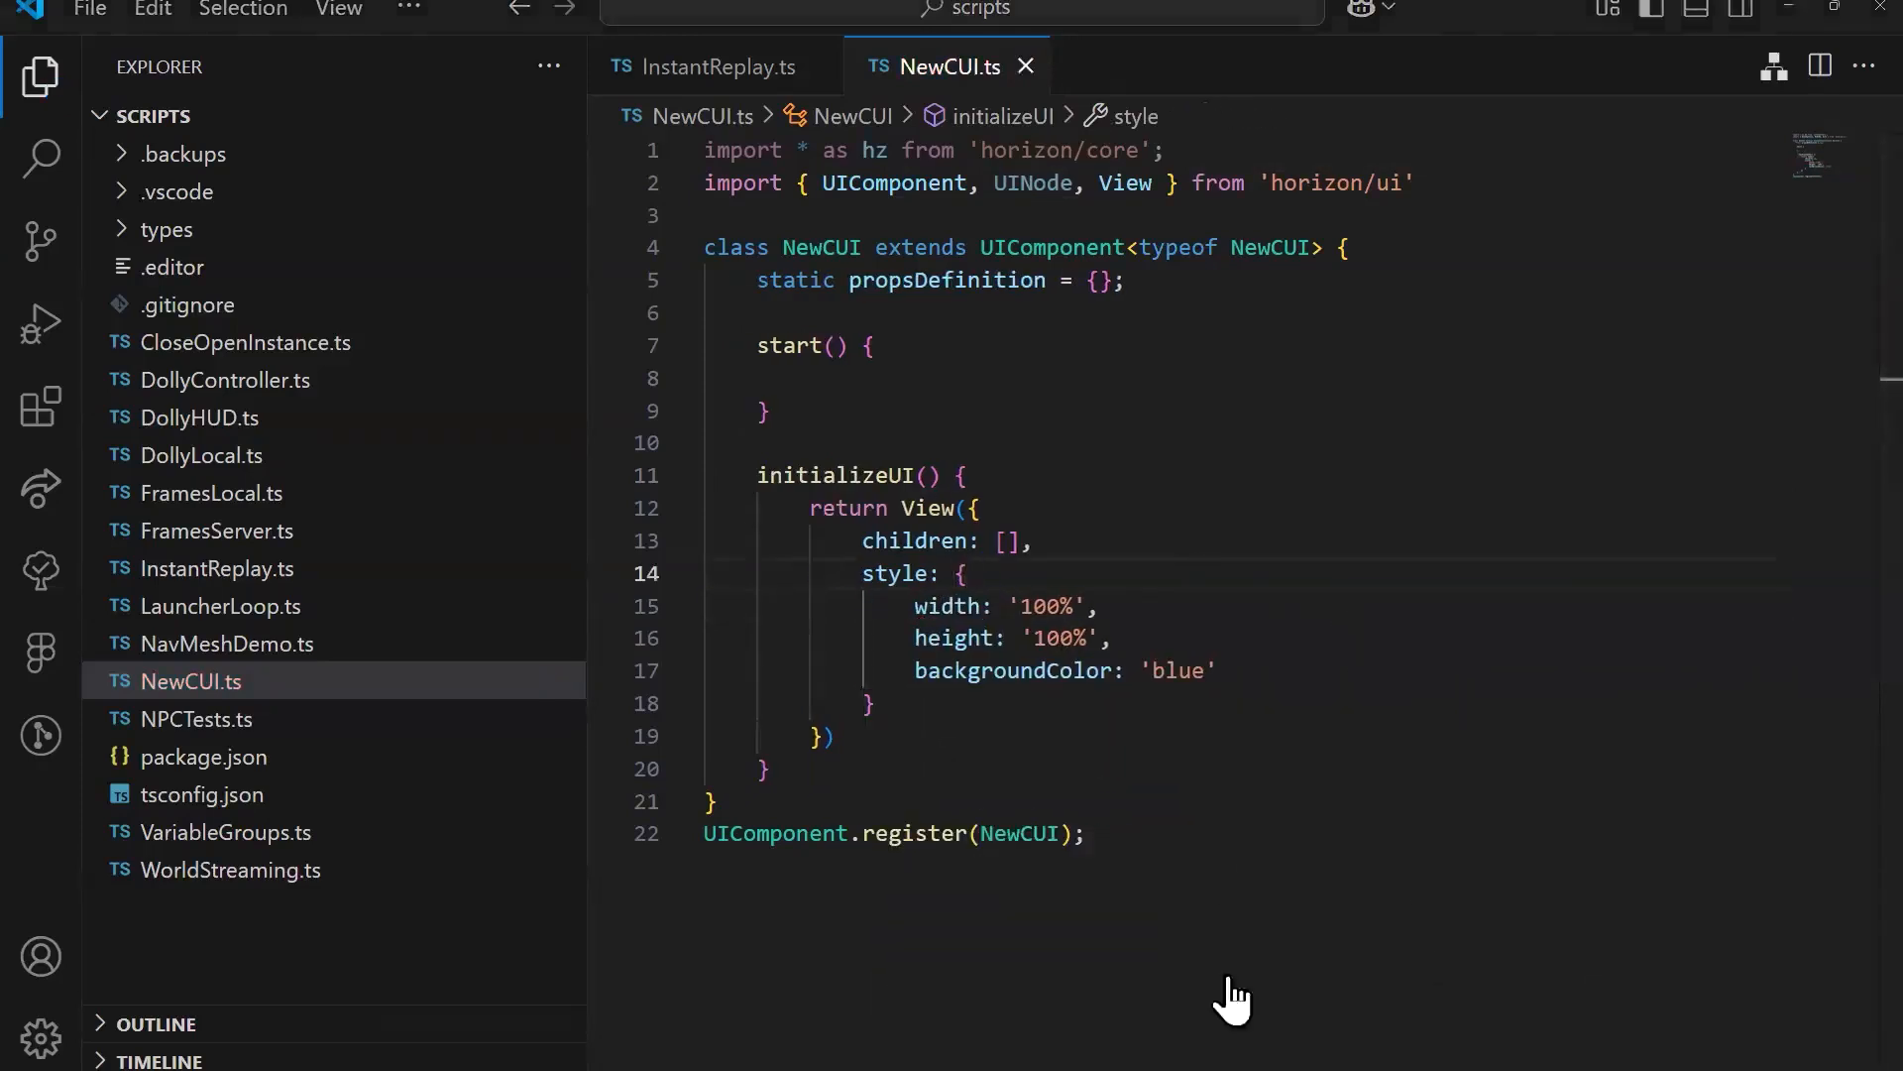
Step: Switch to the Horizon desktop editor, search the gizmos for "custo" and add a Custom UI gizmo to the world
{"action": "left_click", "coordinate": [1230, 977]}
{"action": "left_click", "coordinate": [611, 70]}
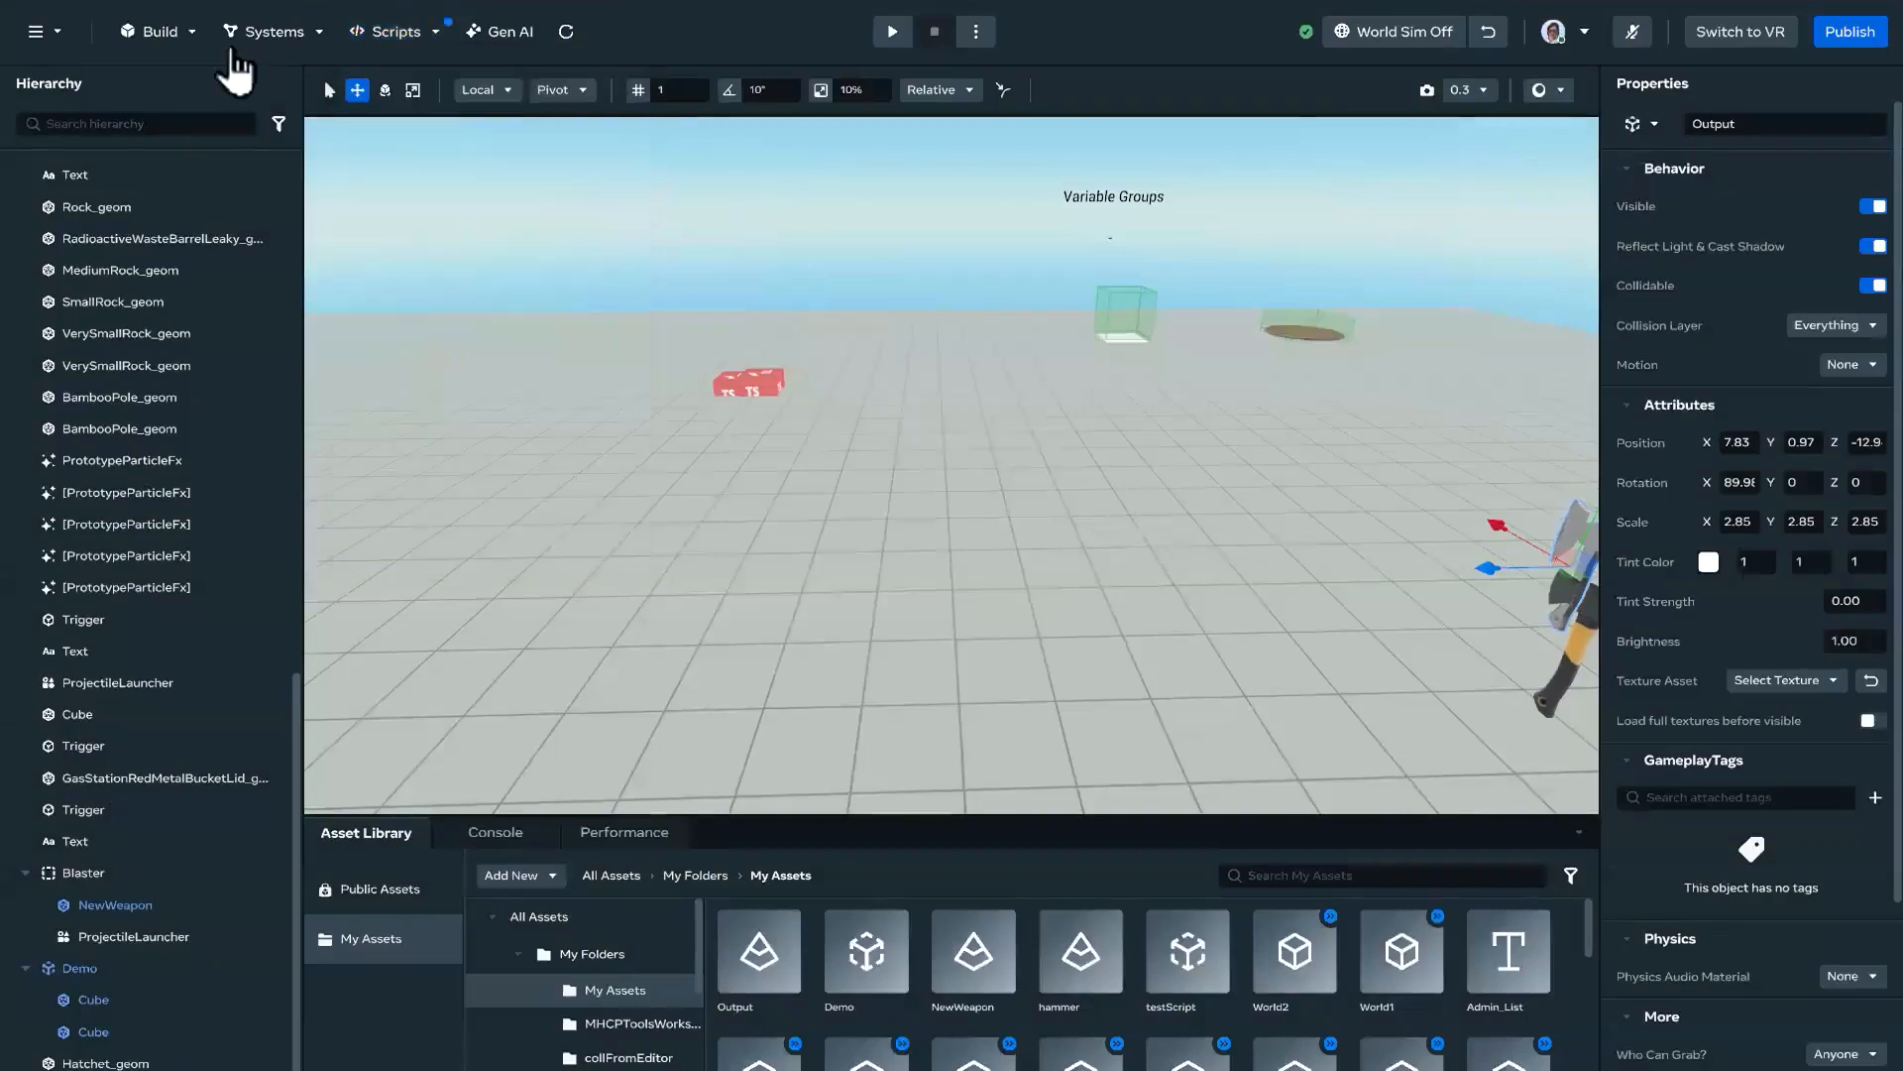
{"action": "left_click", "coordinate": [185, 40]}
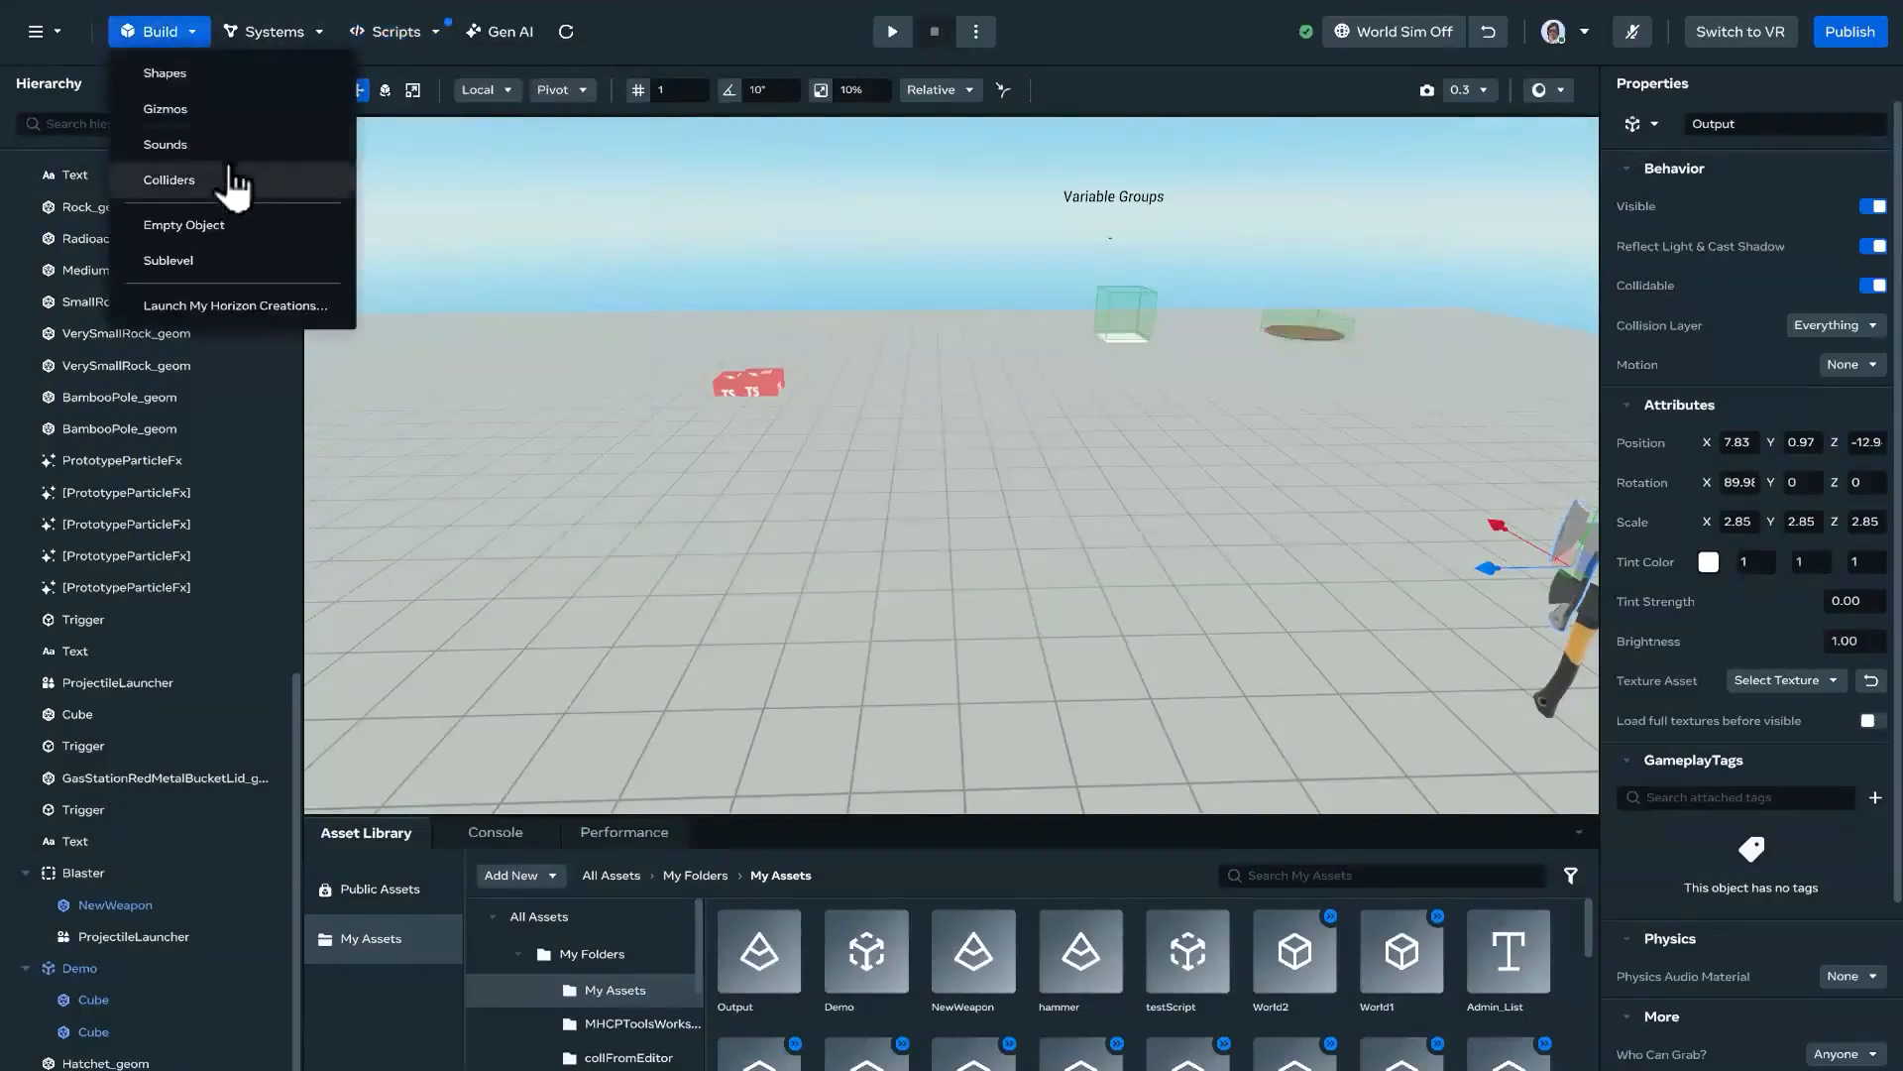
{"action": "left_click", "coordinate": [219, 106]}
{"action": "left_click", "coordinate": [286, 106]}
{"action": "type", "text": "custo"}
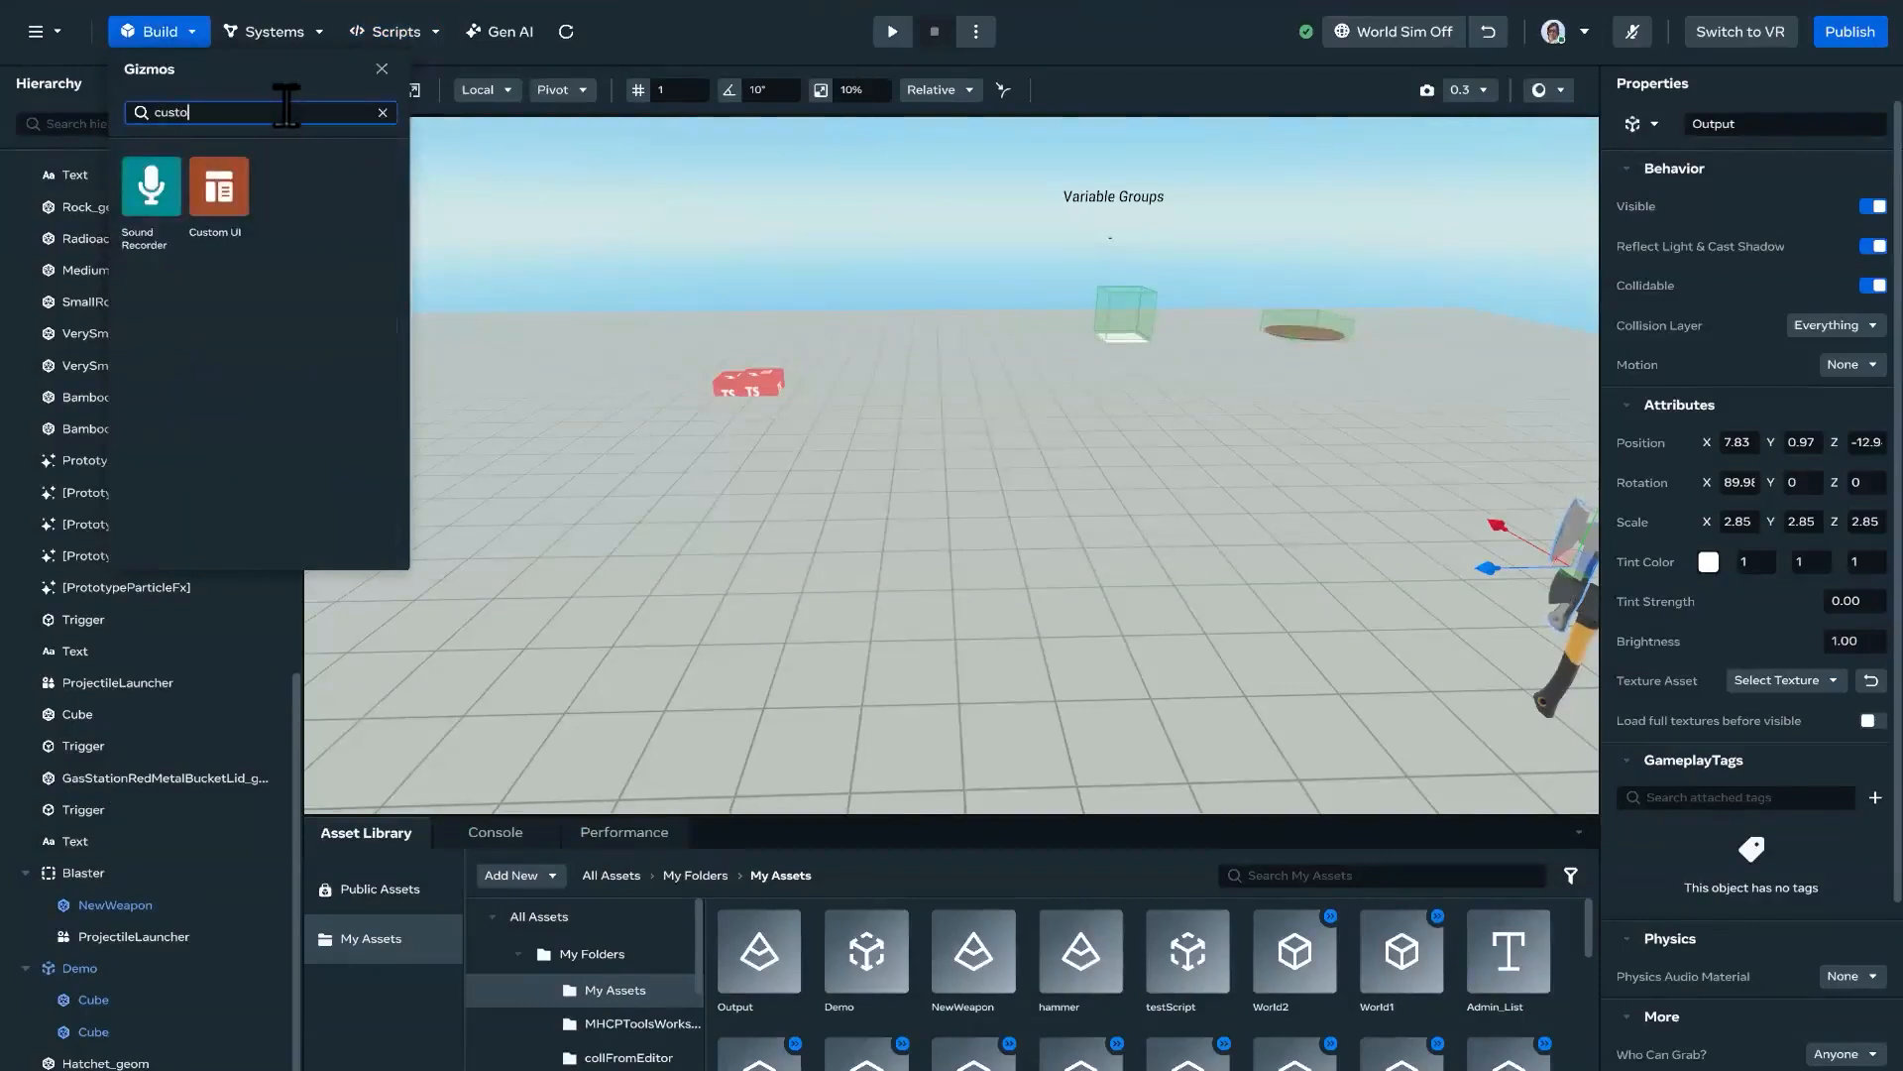
{"action": "left_click", "coordinate": [218, 187]}
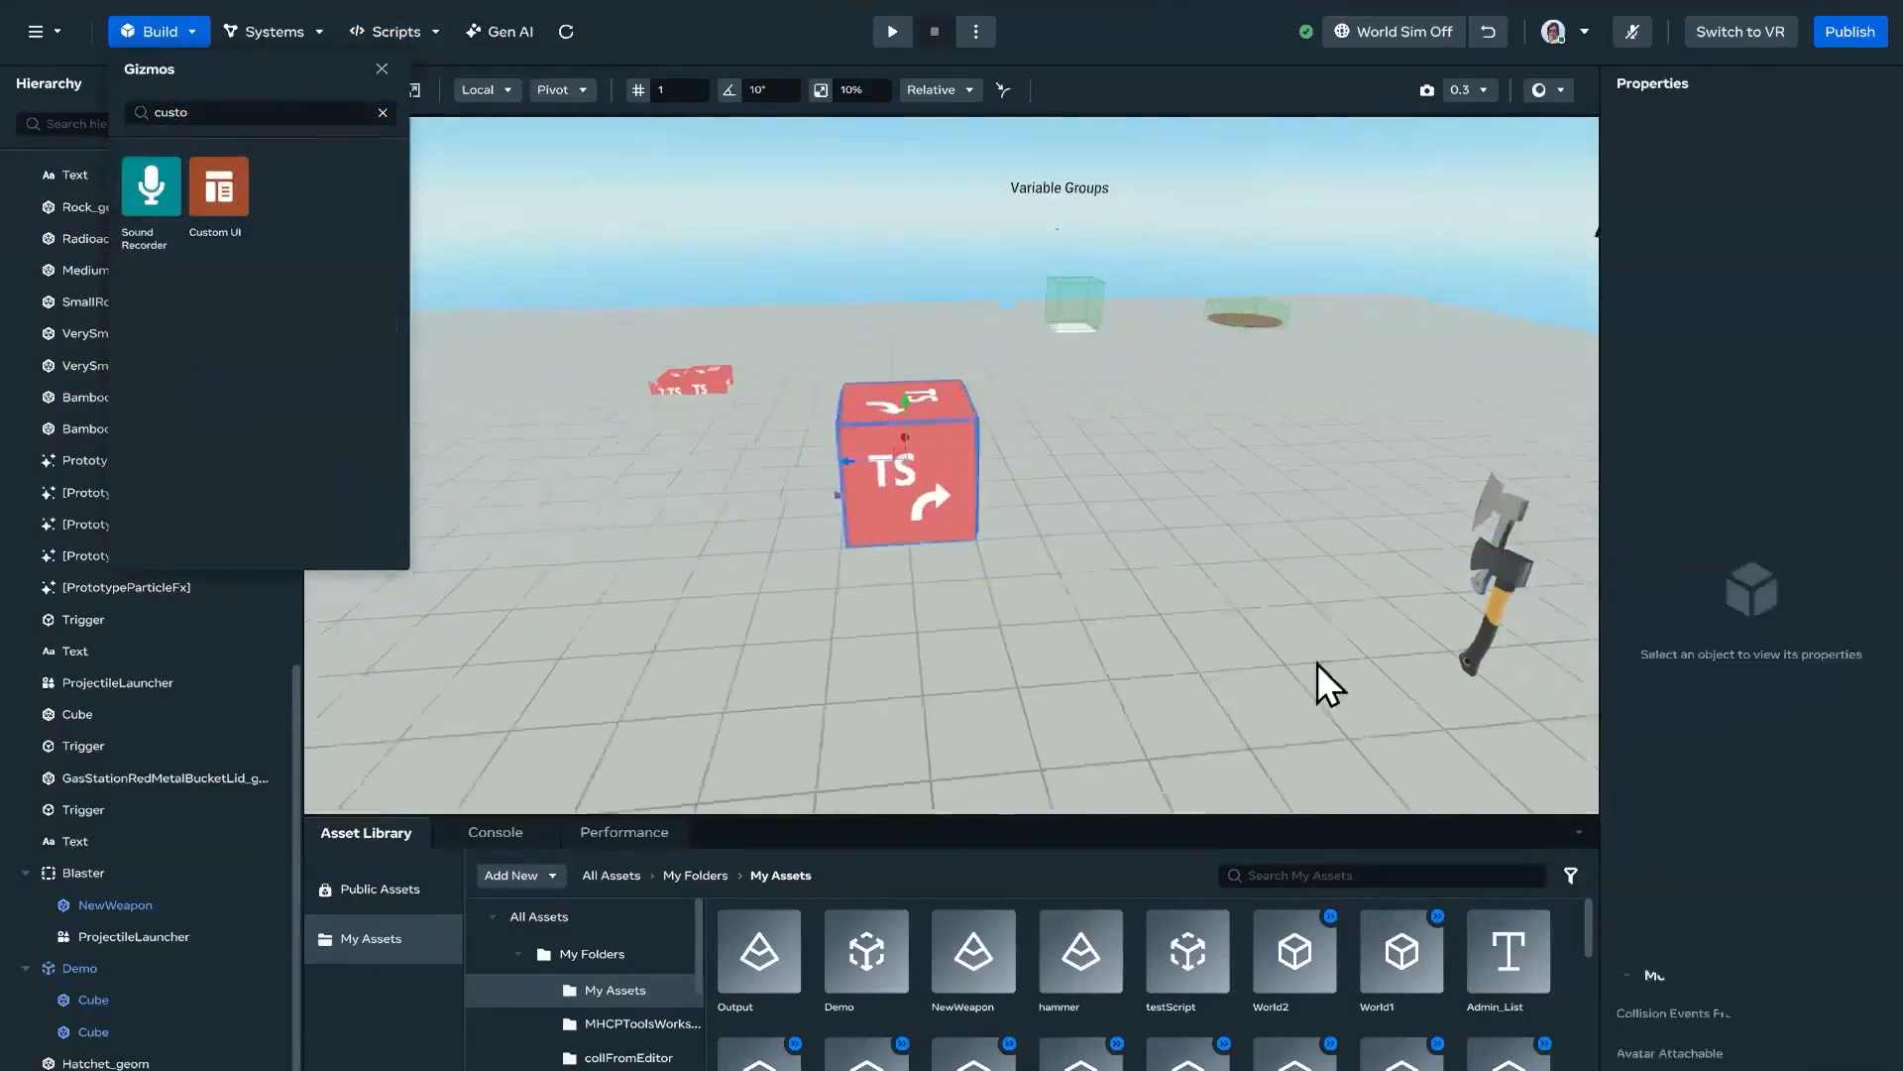
Step: Attach the NewCUI script to the new Custom UI gizmo and turn on World Sim to preview the panel
{"action": "left_click", "coordinate": [913, 509]}
{"action": "scroll", "coordinate": [1754, 986], "scroll_direction": "down", "scroll_amount": 1}
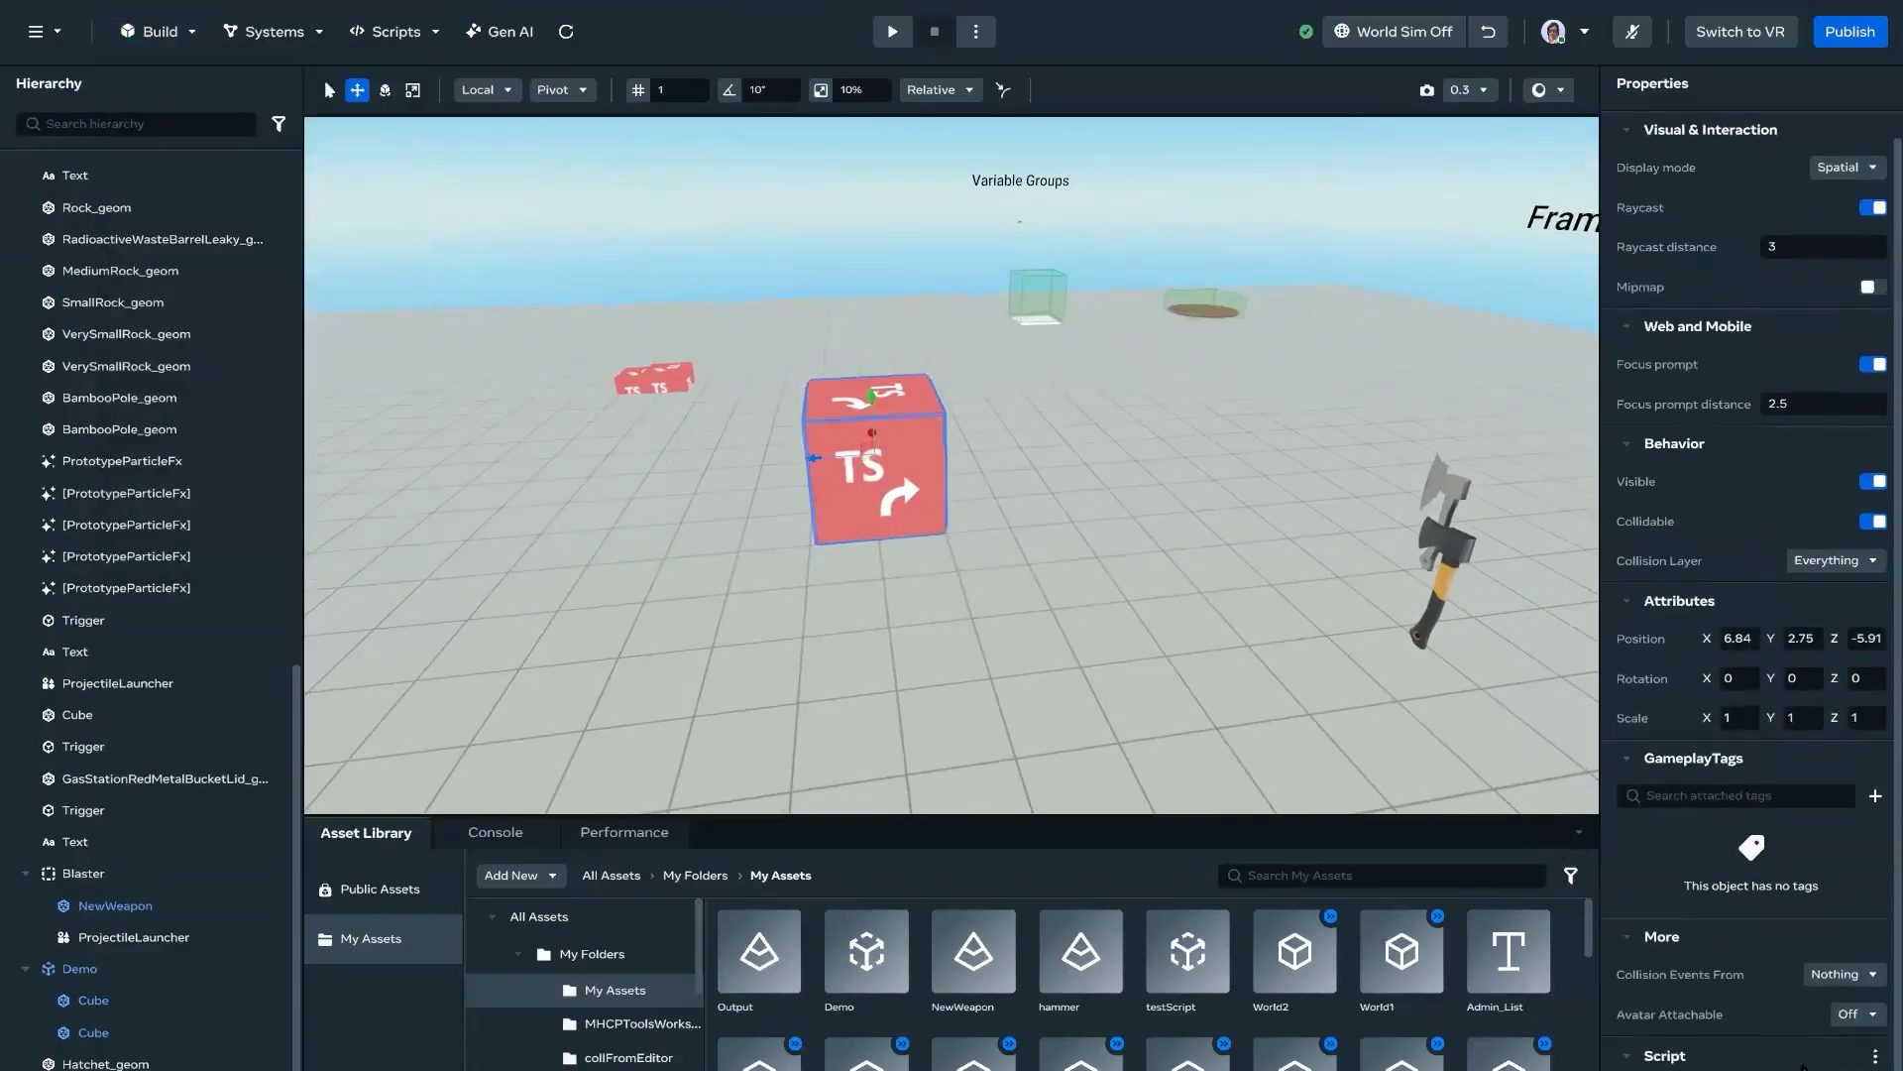
{"action": "left_click", "coordinate": [1799, 1062]}
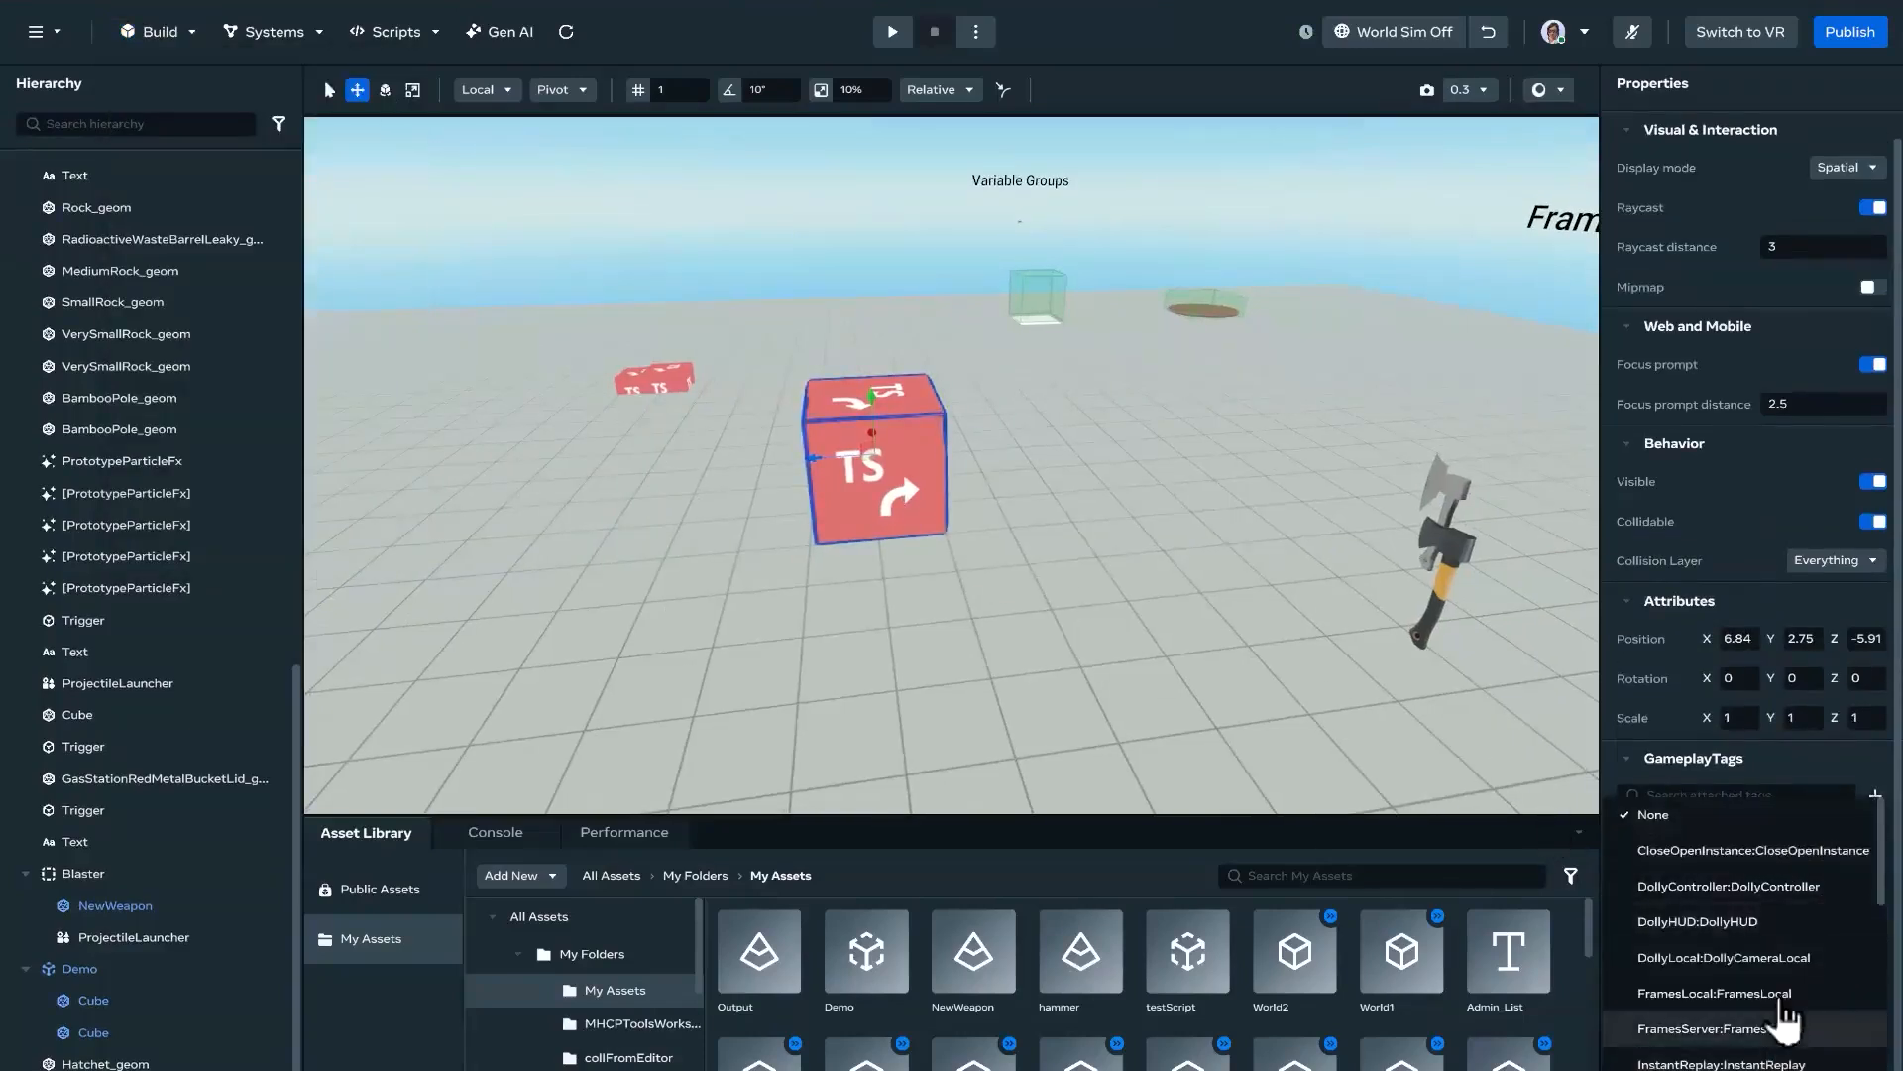
{"action": "scroll", "coordinate": [1784, 1016], "scroll_direction": "down", "scroll_amount": 6}
{"action": "scroll", "coordinate": [1781, 1009], "scroll_direction": "down", "scroll_amount": 1}
{"action": "left_click", "coordinate": [1009, 604]}
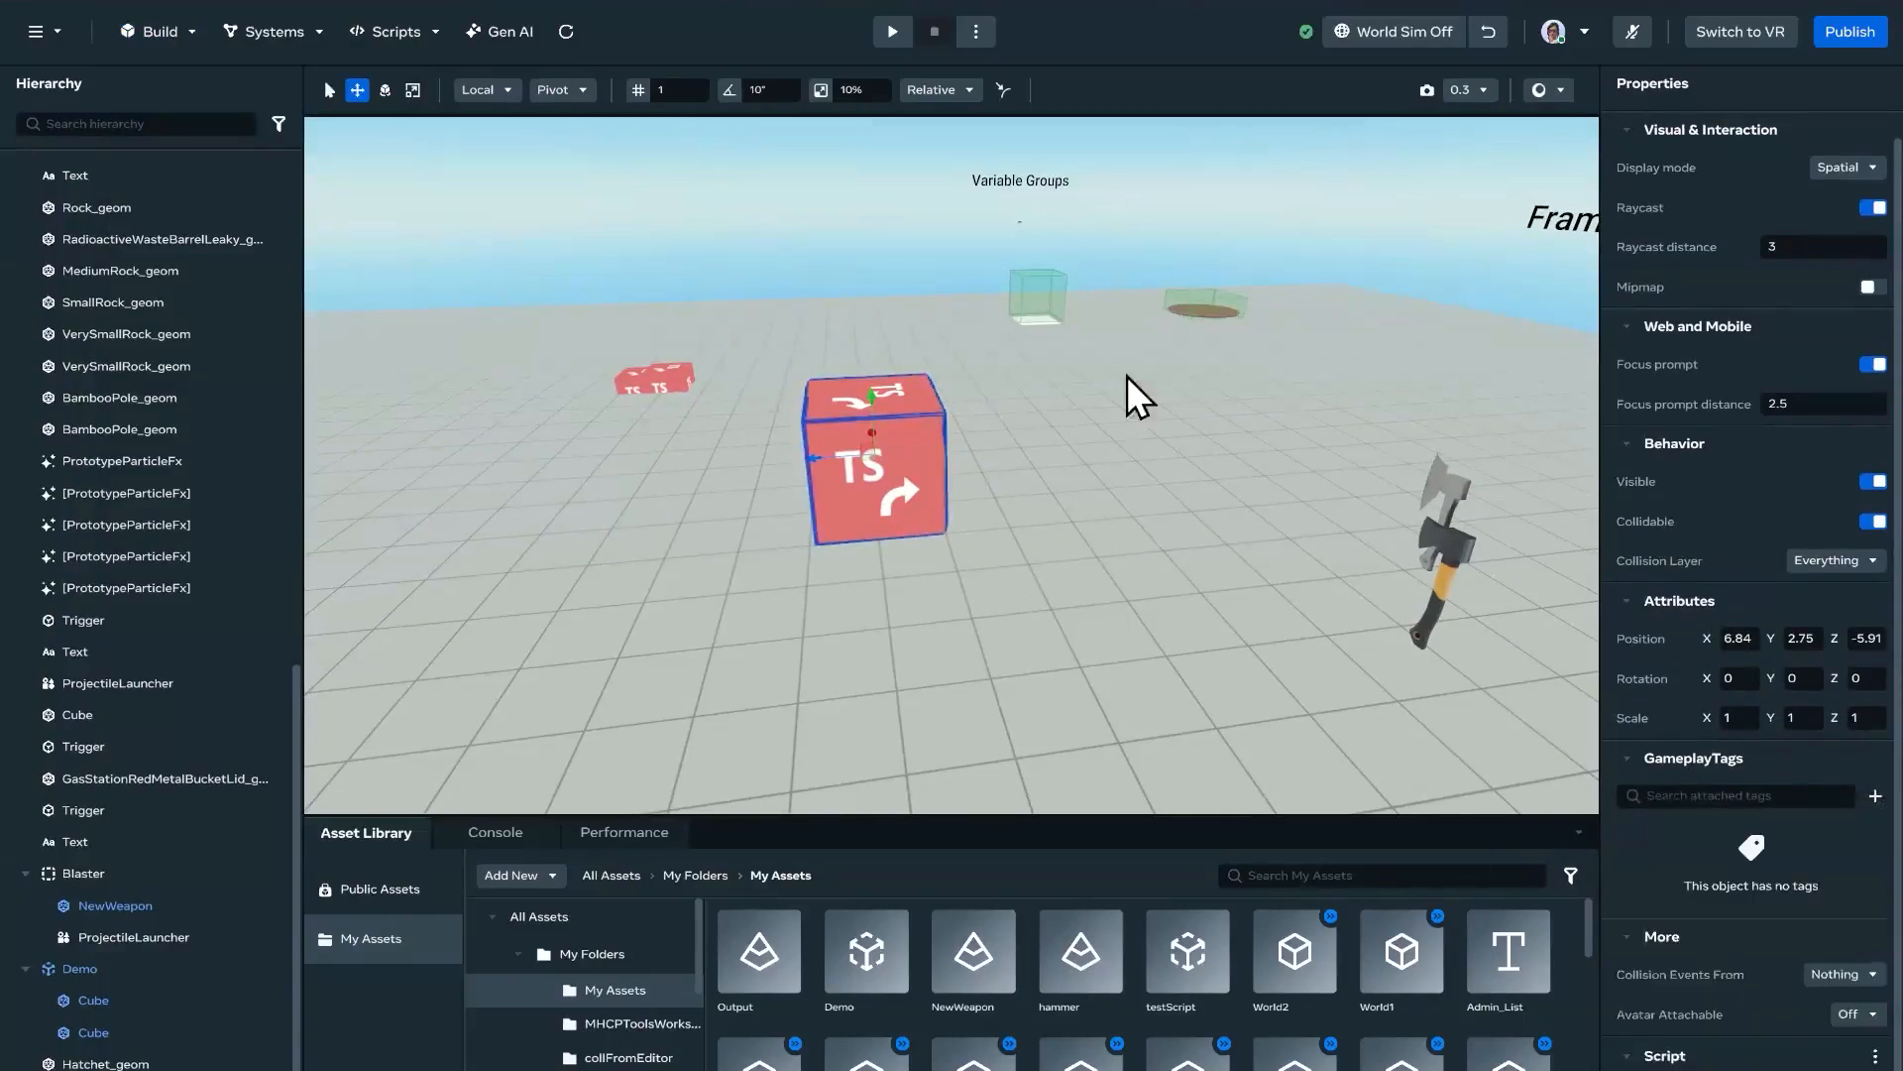
{"action": "left_click", "coordinate": [1399, 33]}
{"action": "right_click_drag", "start_coordinate": [1299, 520], "coordinate": [1293, 592]}
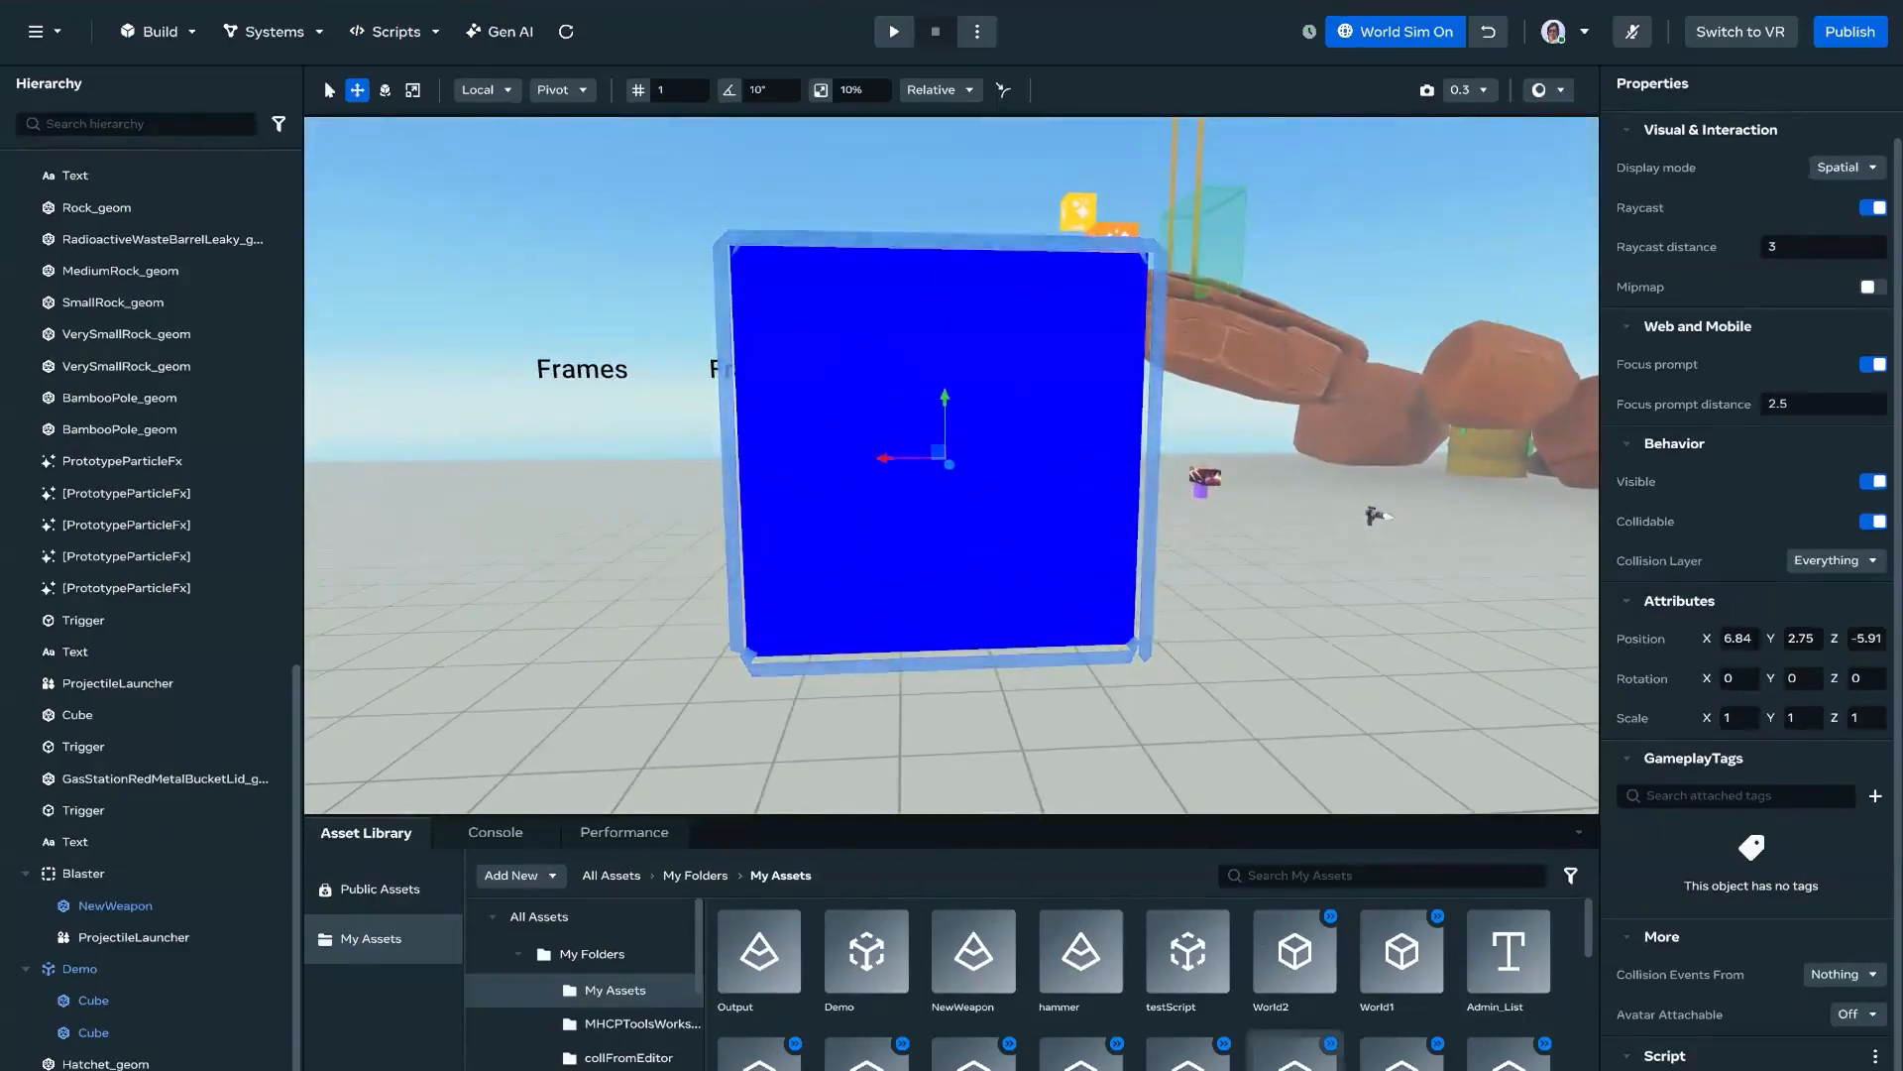
Step: Back in VS Code, copy the whole View({...}) block and paste it inside its own children array as a nested View
{"action": "key", "text": "alt+Tab"}
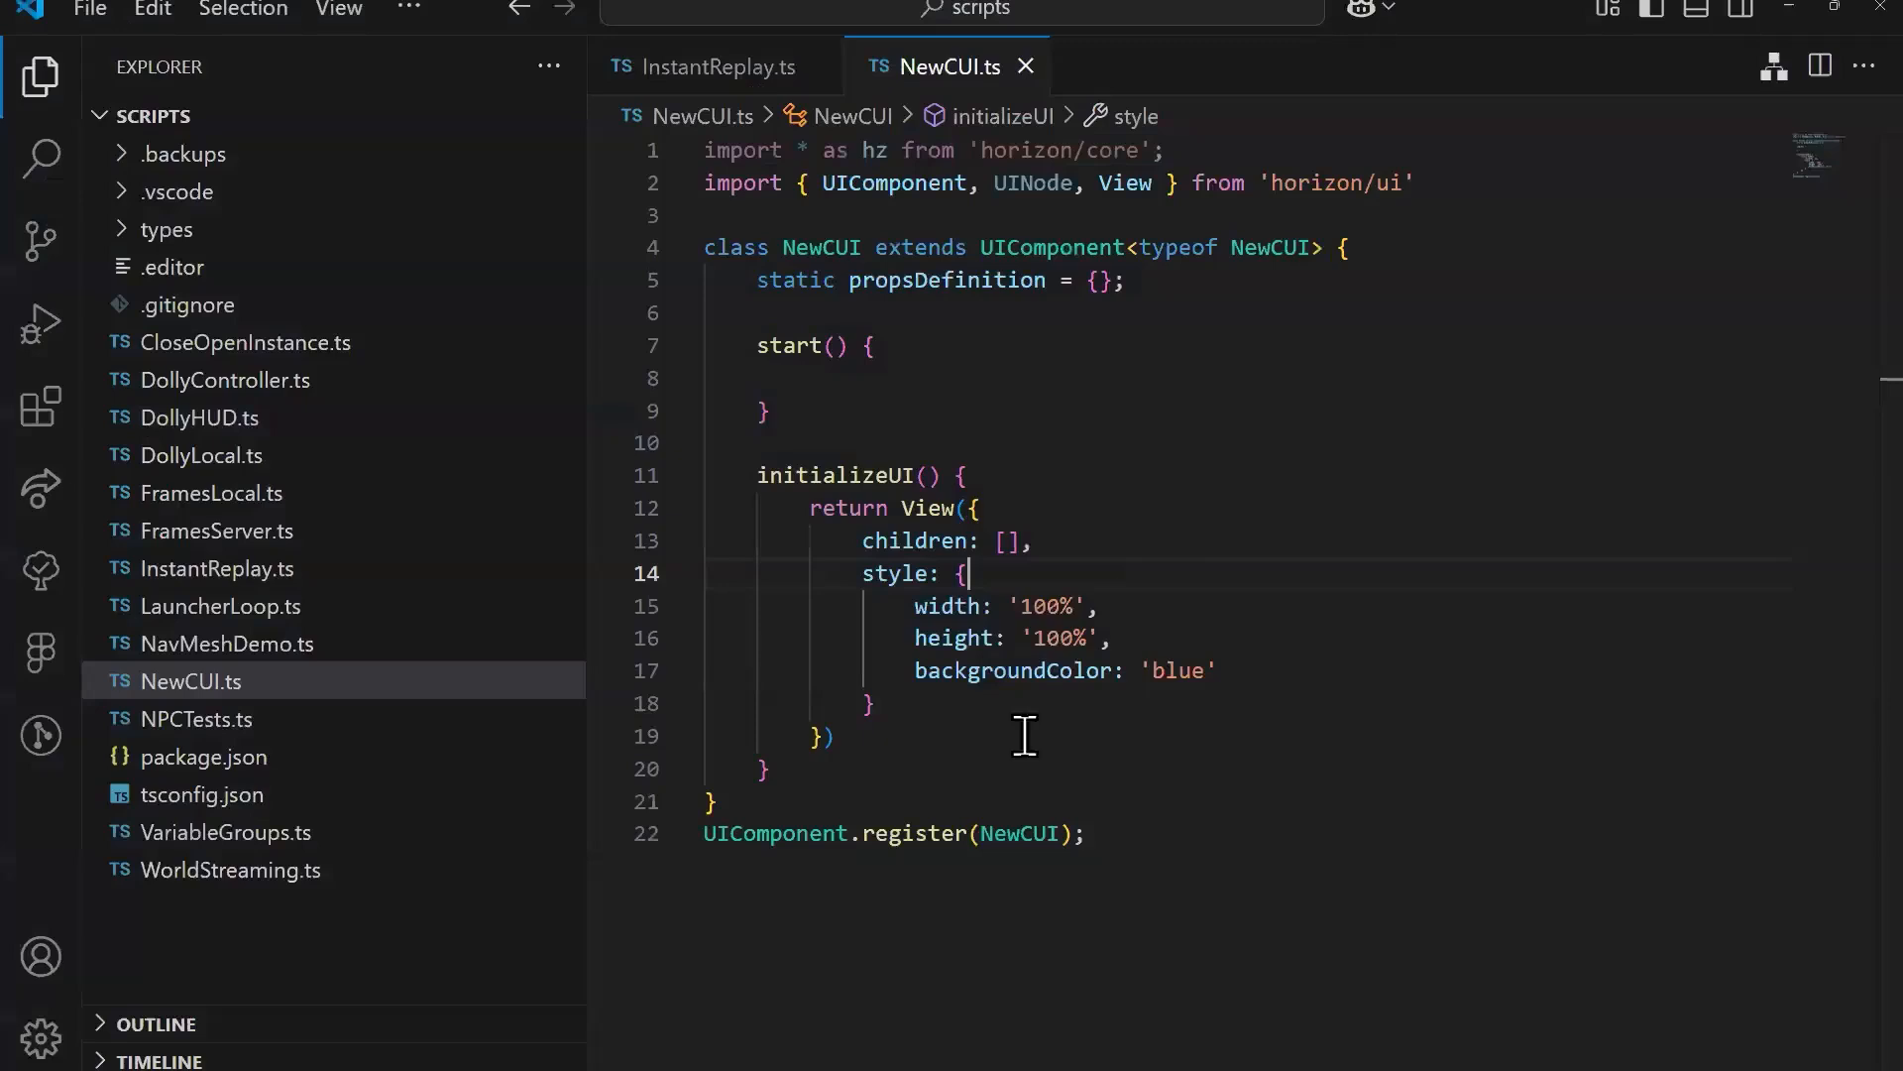
{"action": "left_click", "coordinate": [1006, 540]}
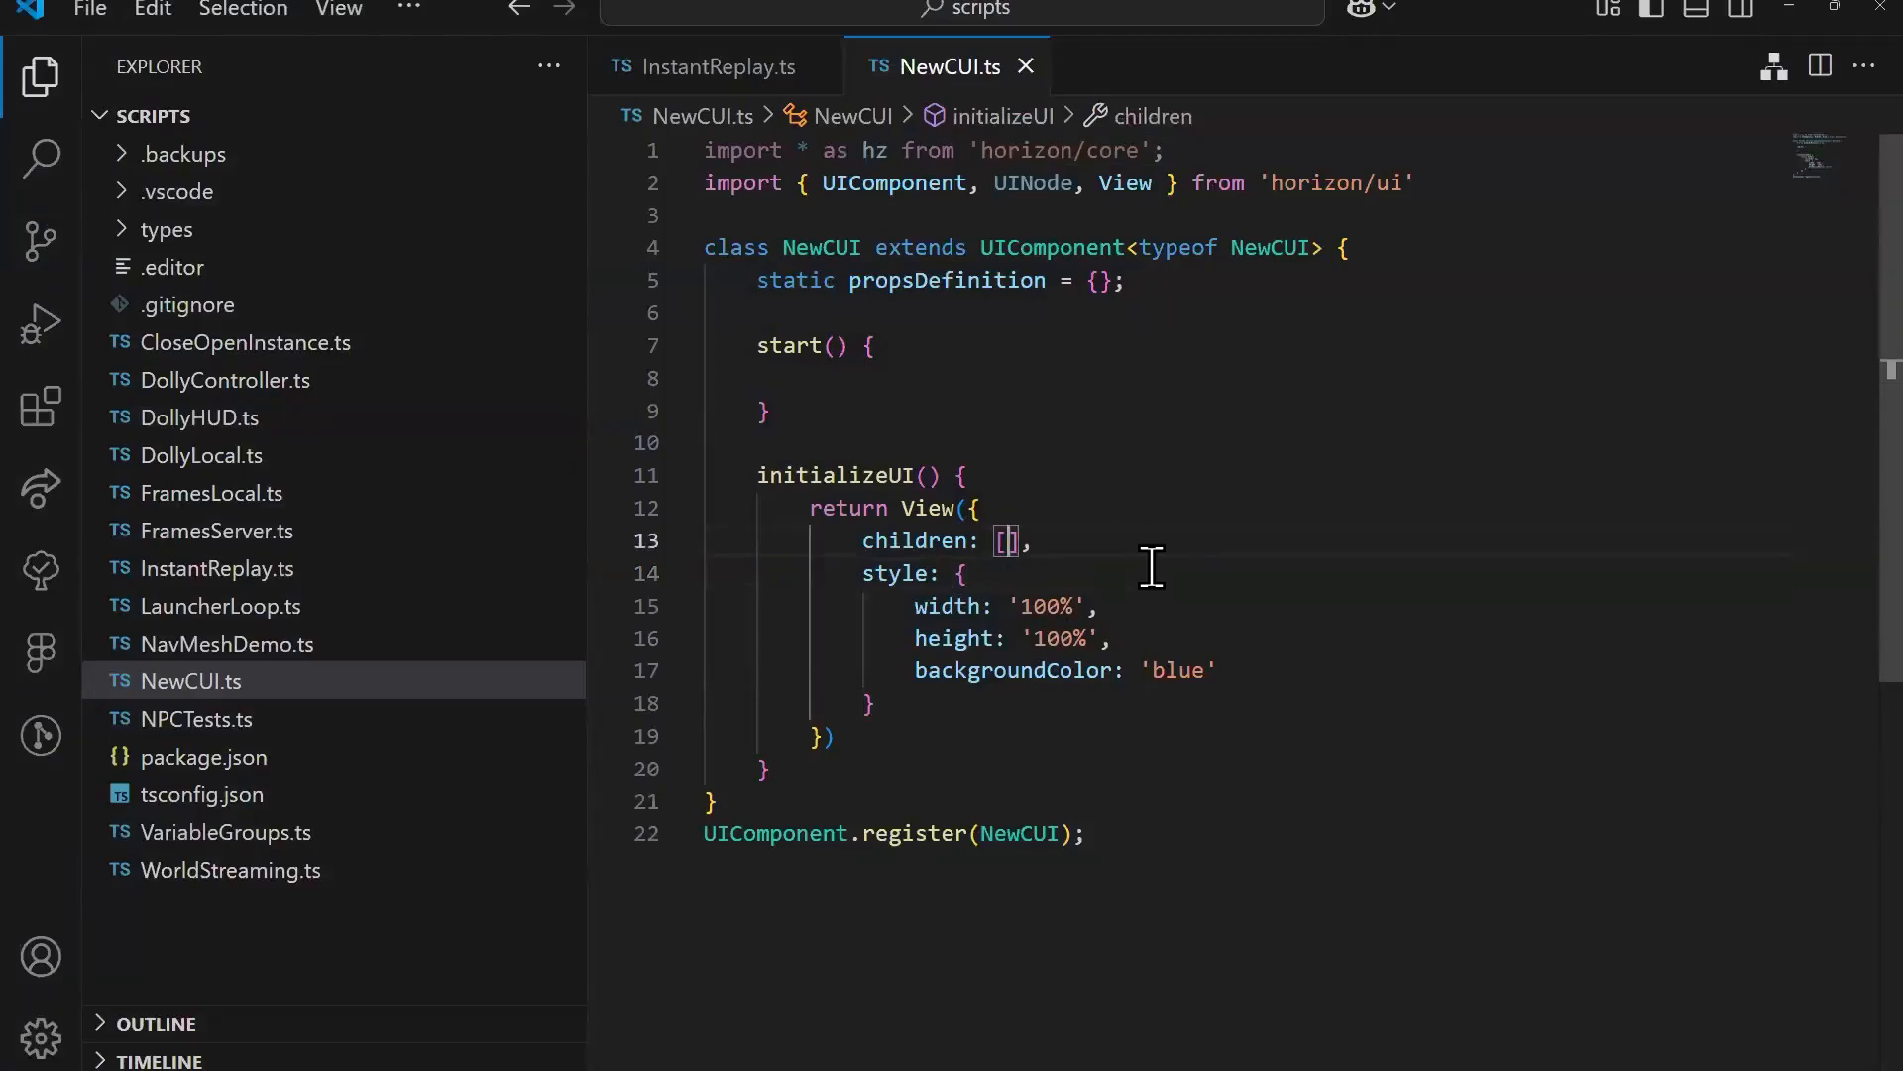
{"action": "left_click_drag", "start_coordinate": [895, 729], "coordinate": [810, 507]}
{"action": "left_click_drag", "start_coordinate": [848, 739], "coordinate": [903, 516]}
{"action": "key", "text": "ctrl+c"}
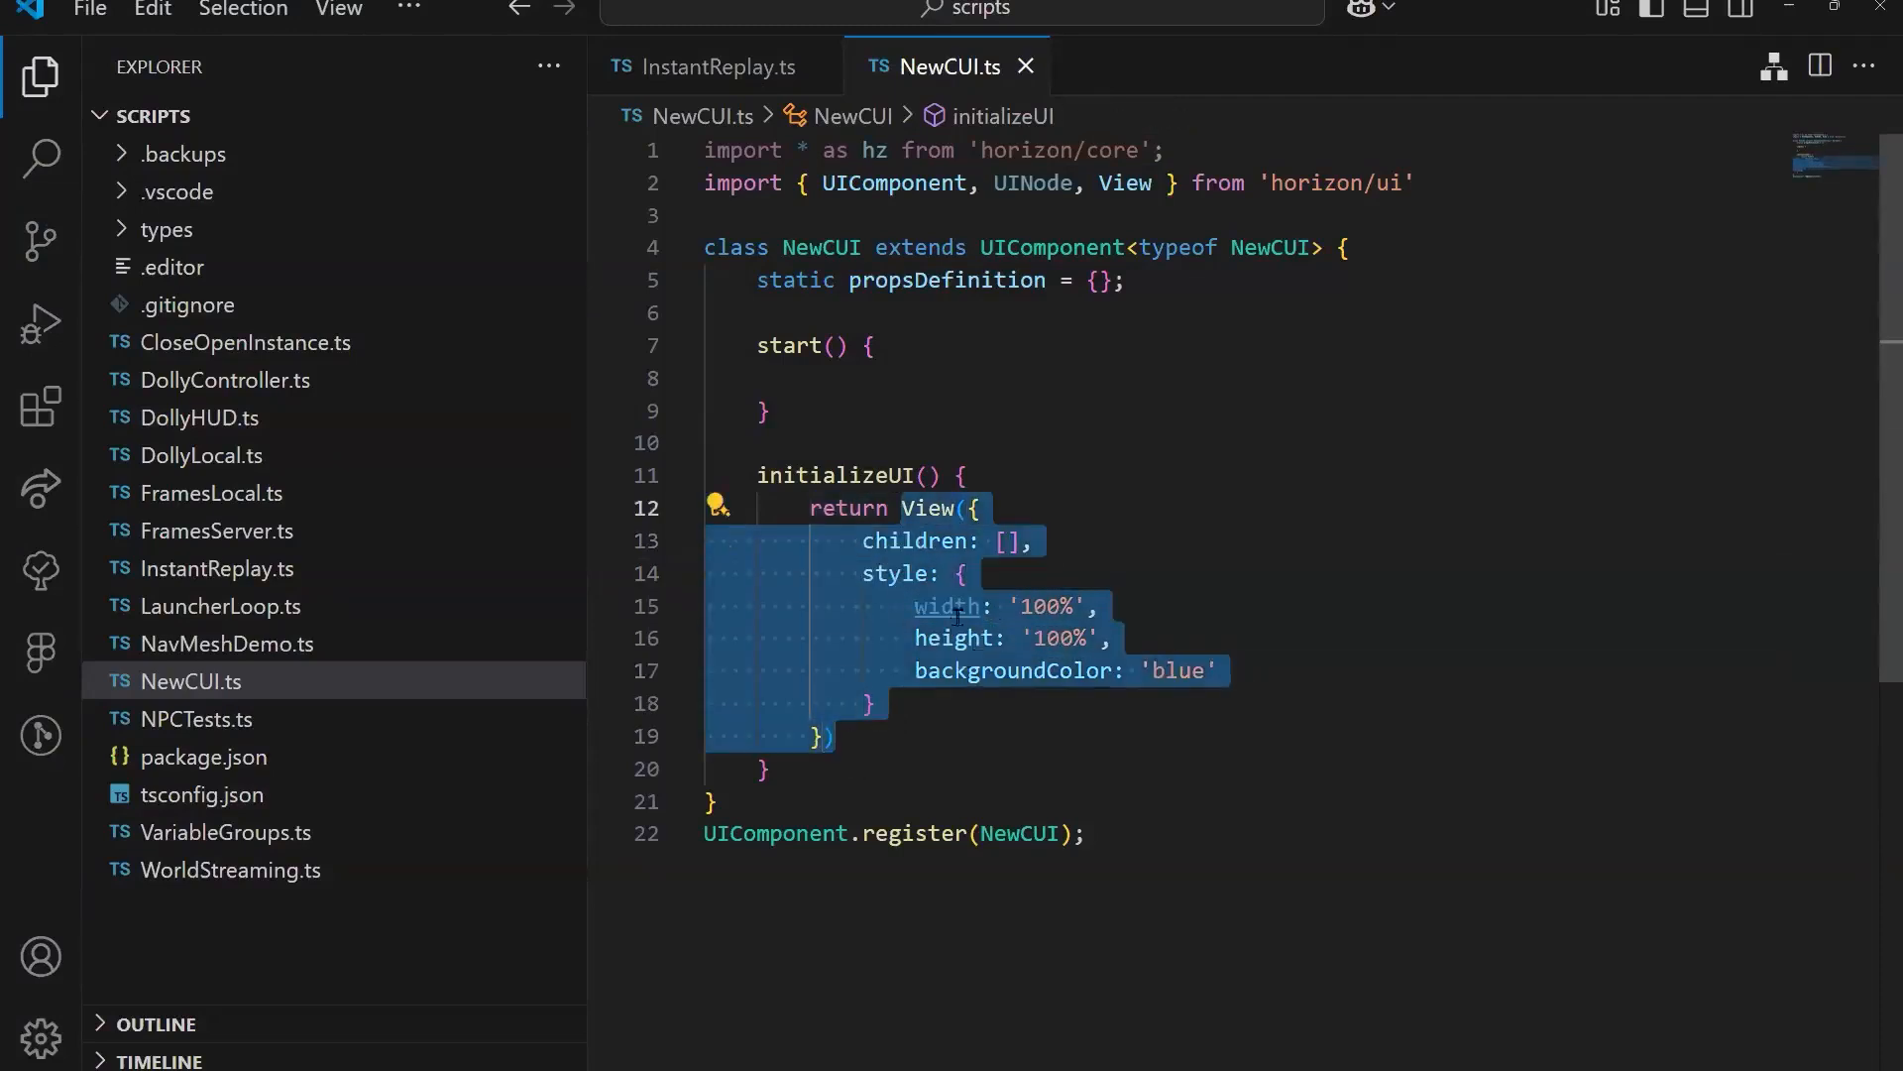
{"action": "left_click", "coordinate": [913, 777]}
{"action": "left_click", "coordinate": [1007, 540]}
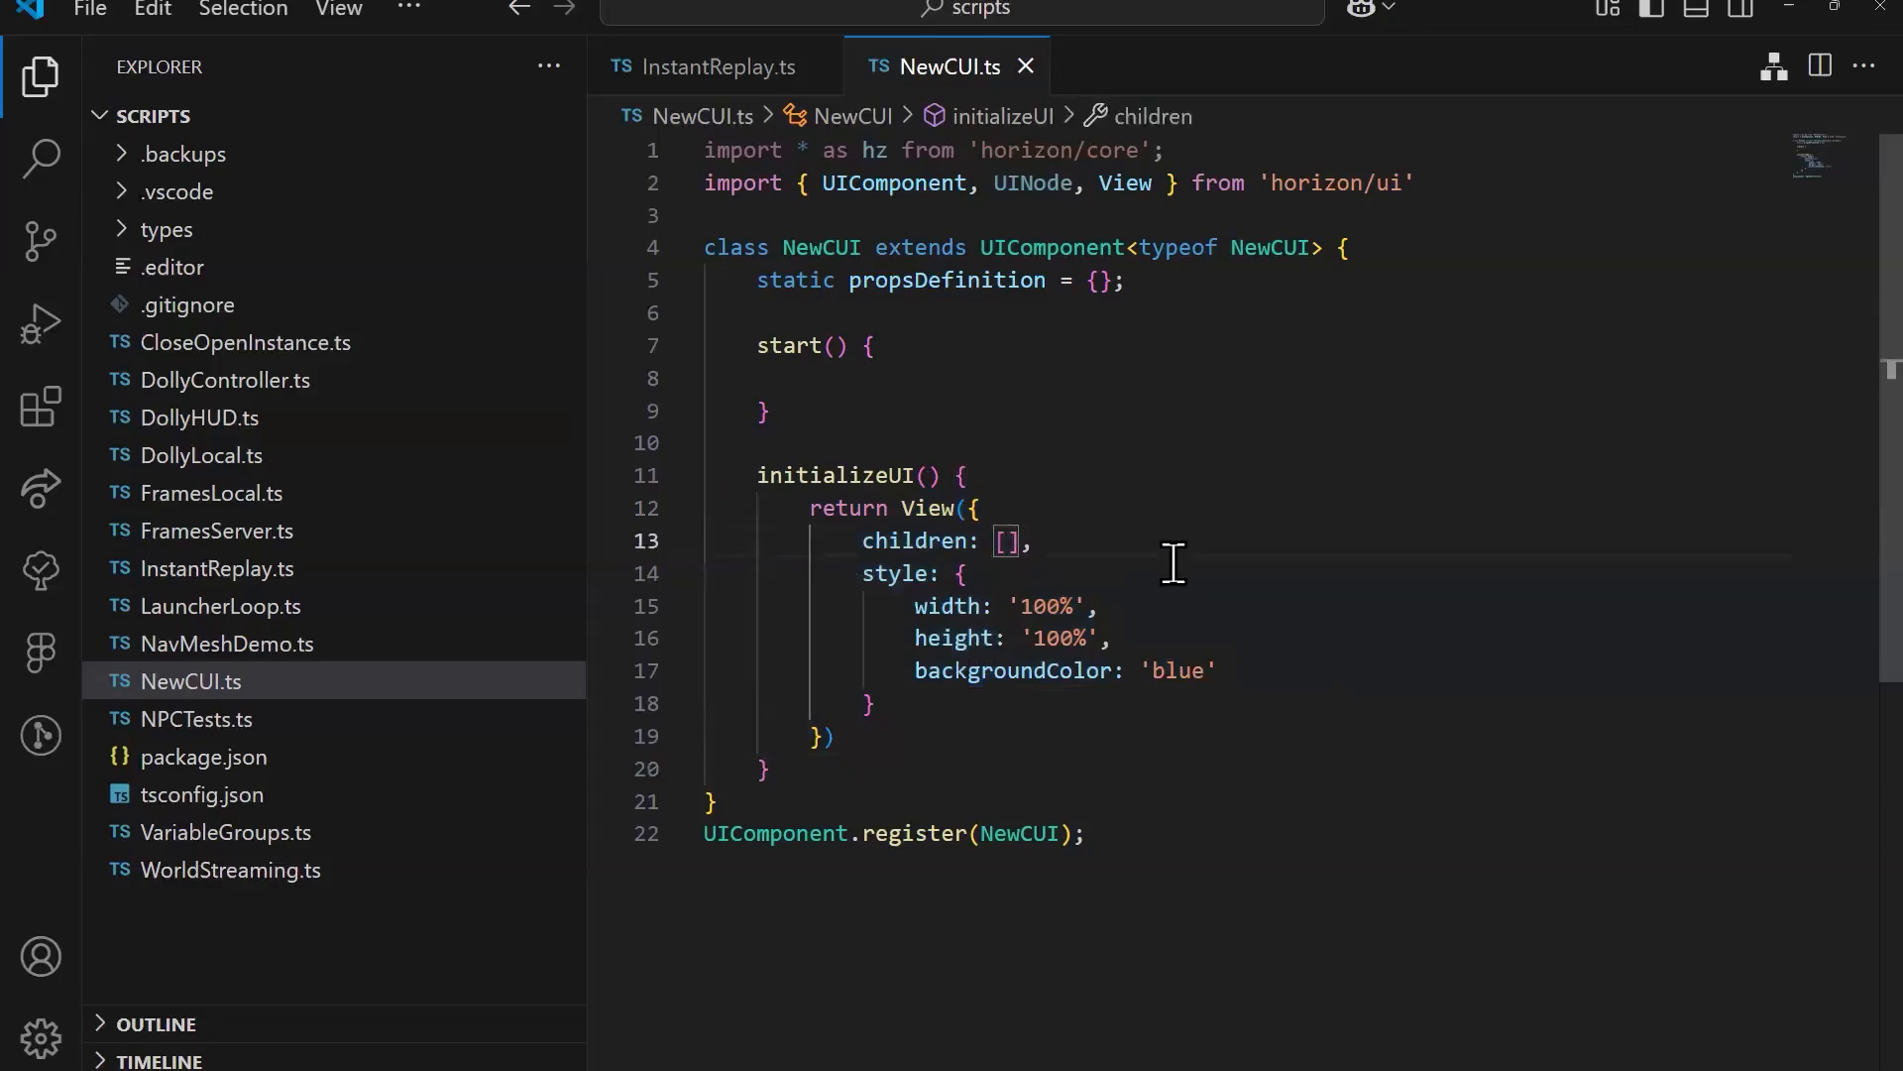
{"action": "key", "text": "Return"}
{"action": "key", "text": "ctrl+v"}
Step: Set the nested View's width and height to '20%' and its backgroundColor to 'white'
{"action": "left_click", "coordinate": [1154, 736]}
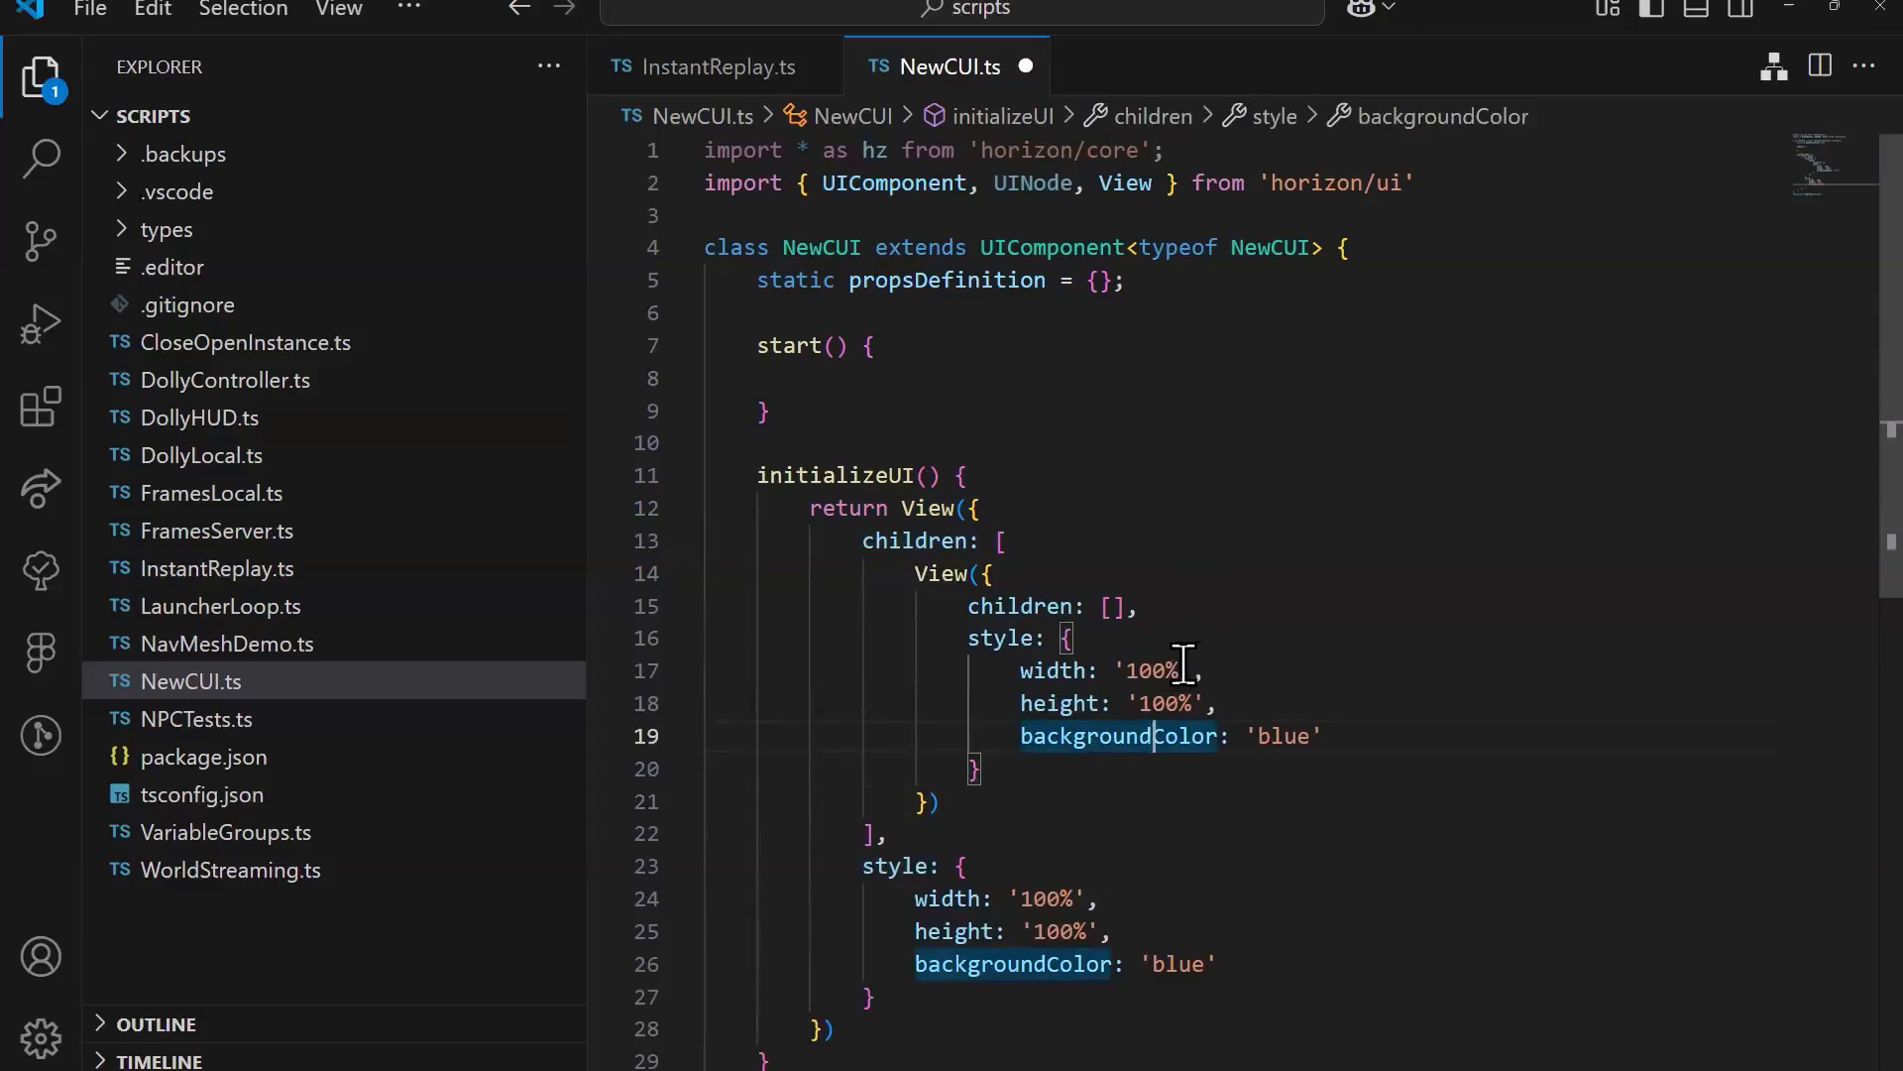
{"action": "left_click", "coordinate": [1166, 670]}
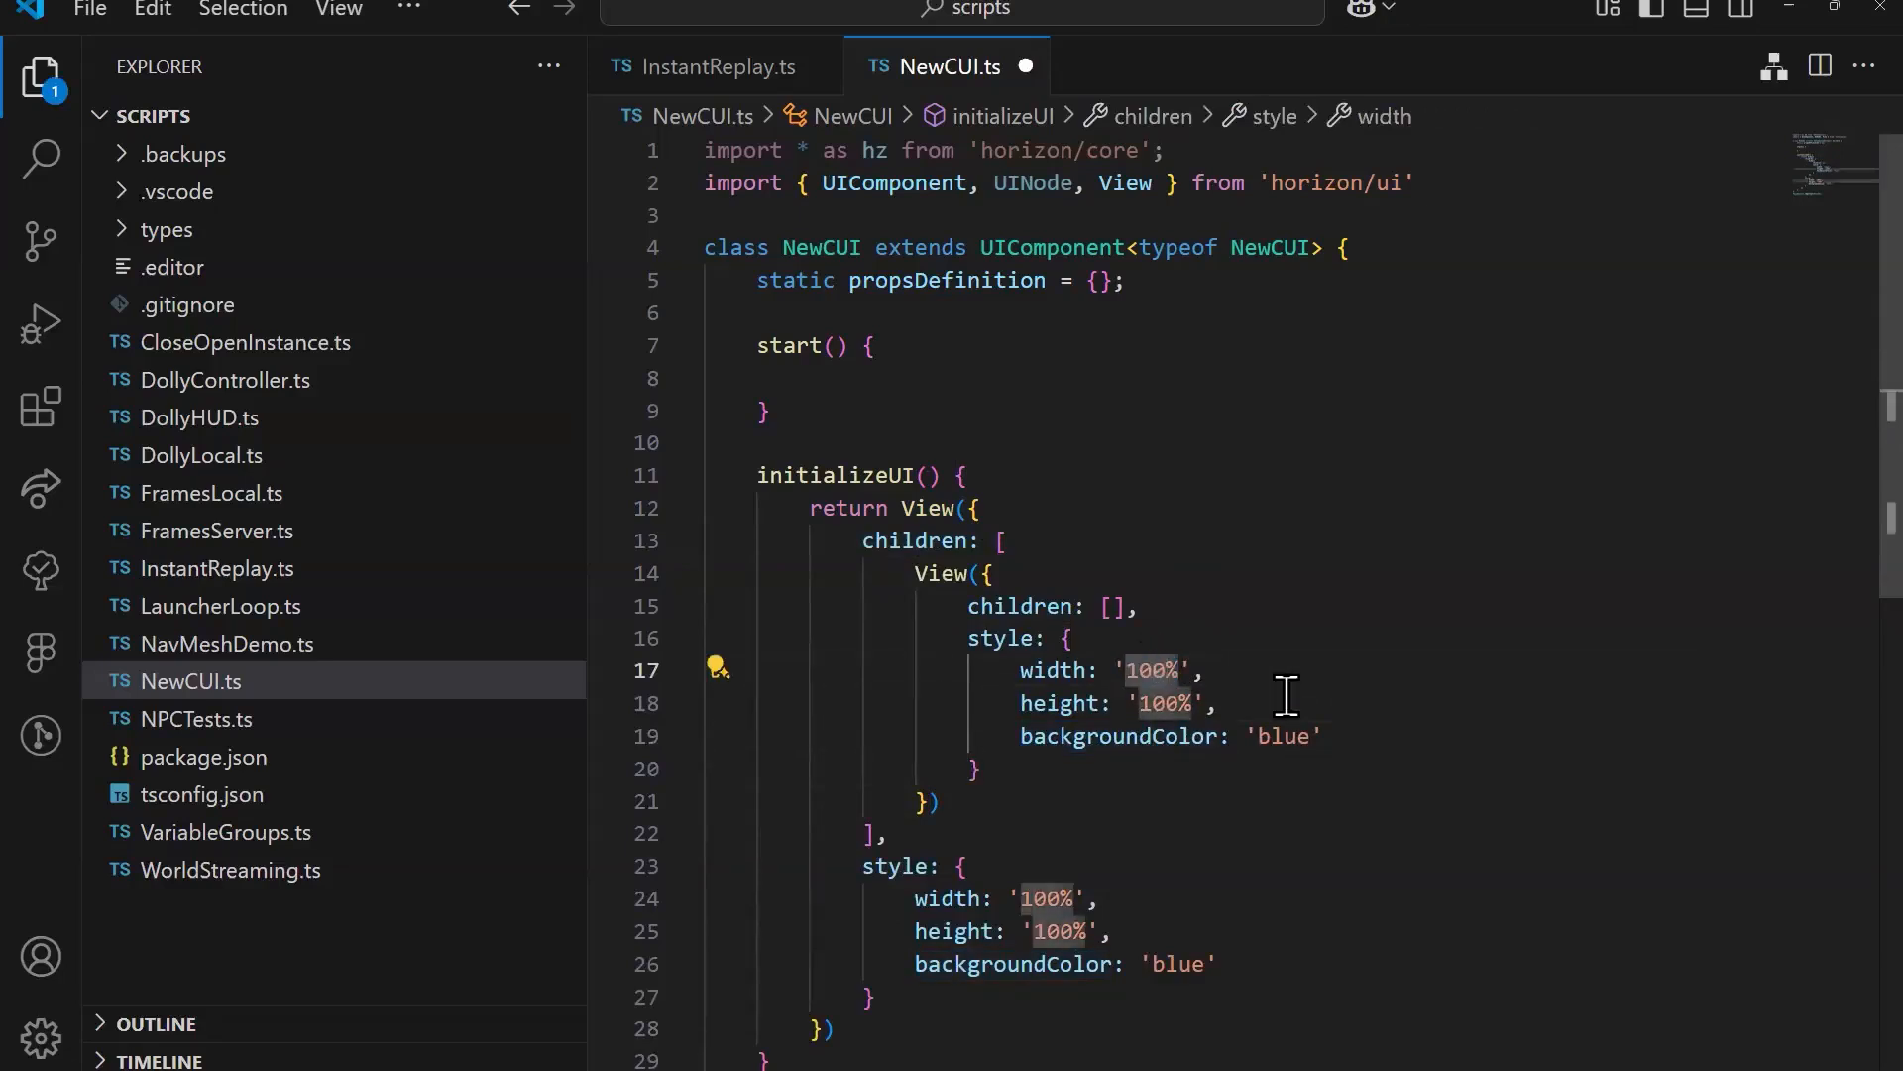
{"action": "type", "text": "2"}
{"action": "double_click", "coordinate": [1160, 703]}
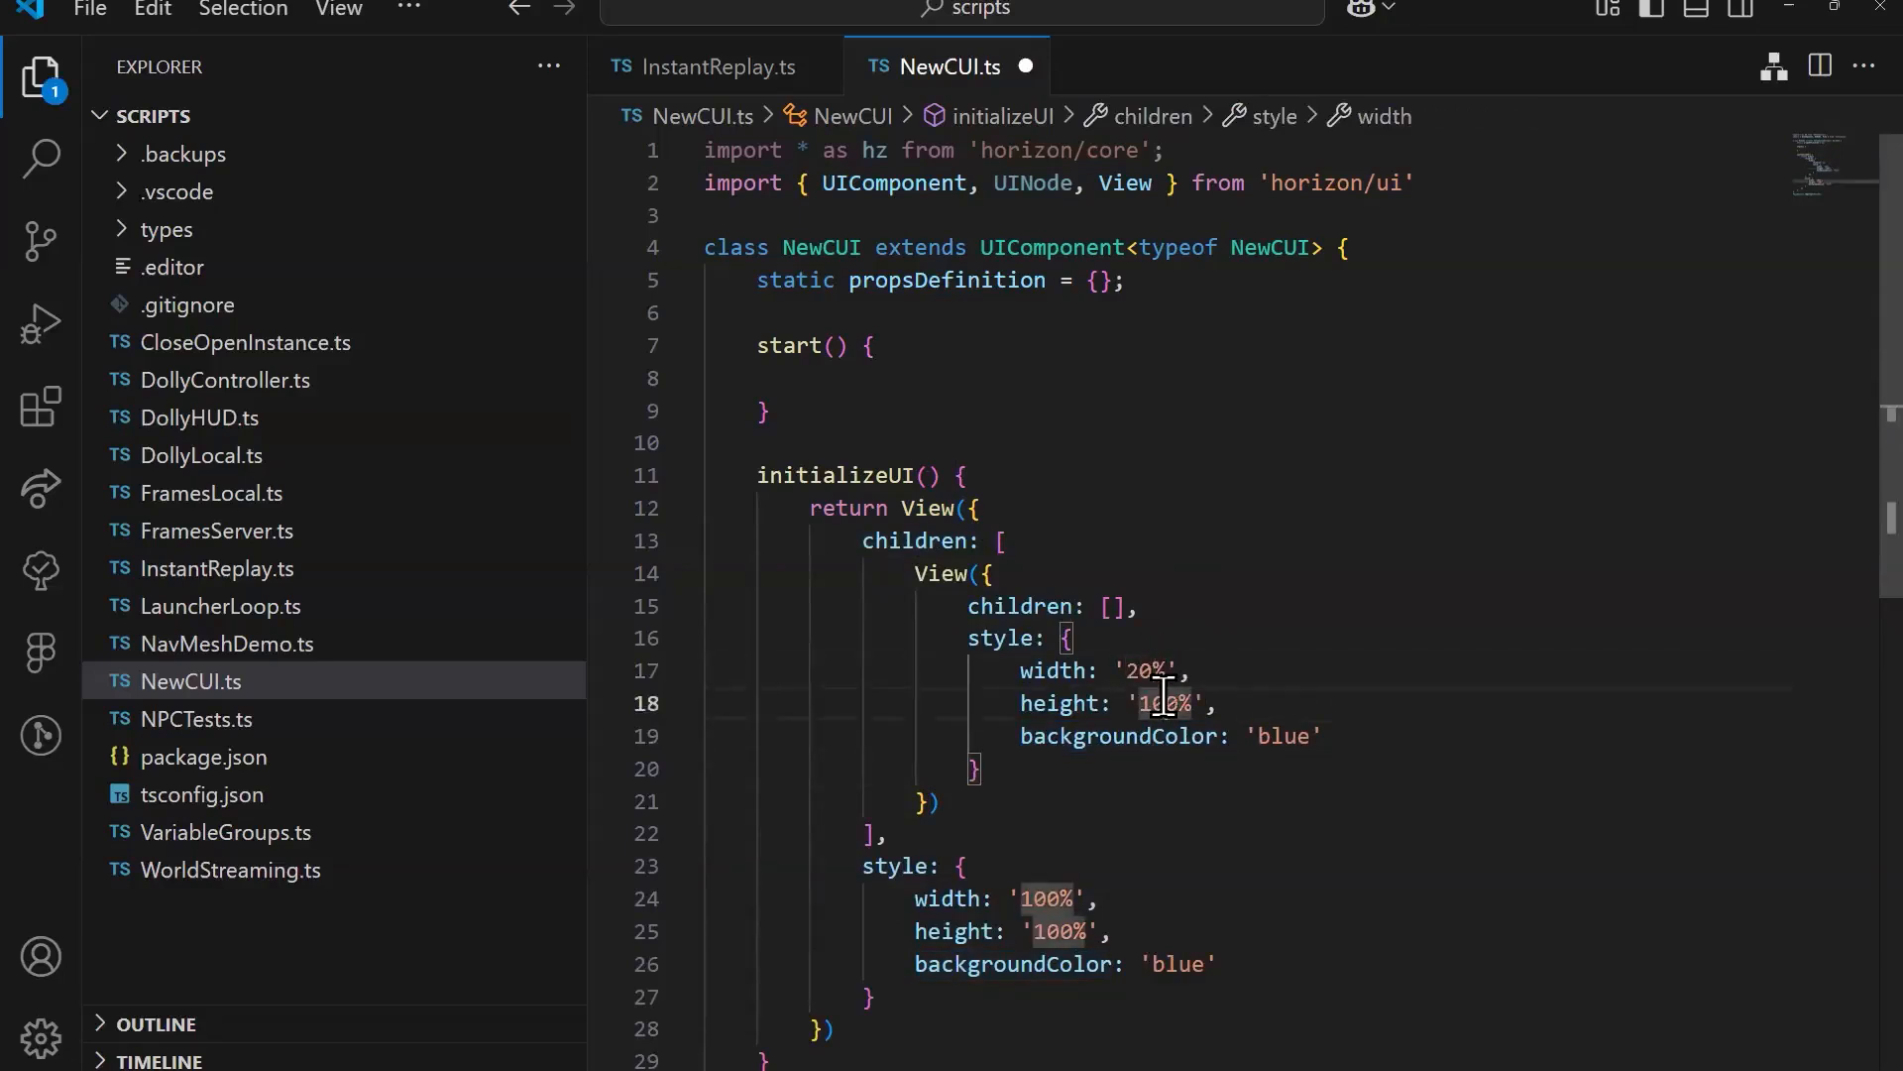
{"action": "type", "text": "20"}
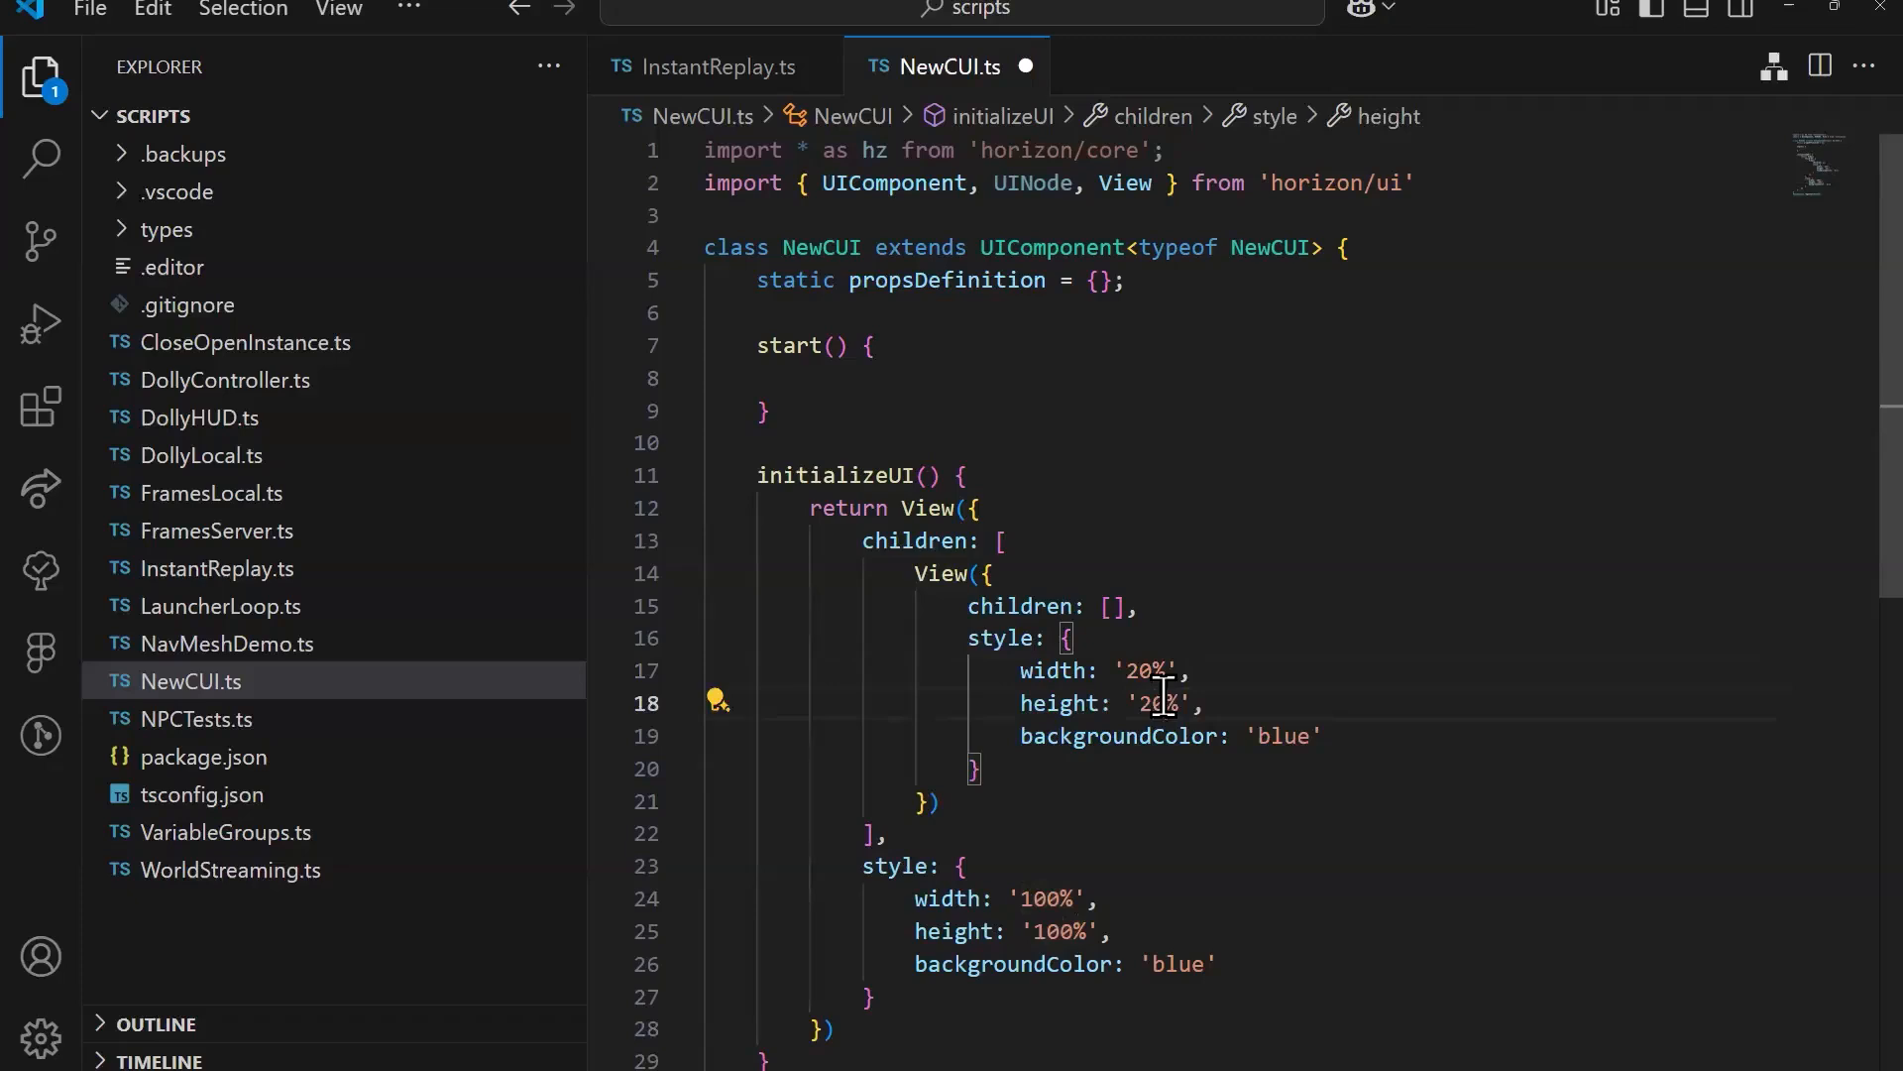
{"action": "double_click", "coordinate": [1283, 735]}
{"action": "type", "text": "white"}
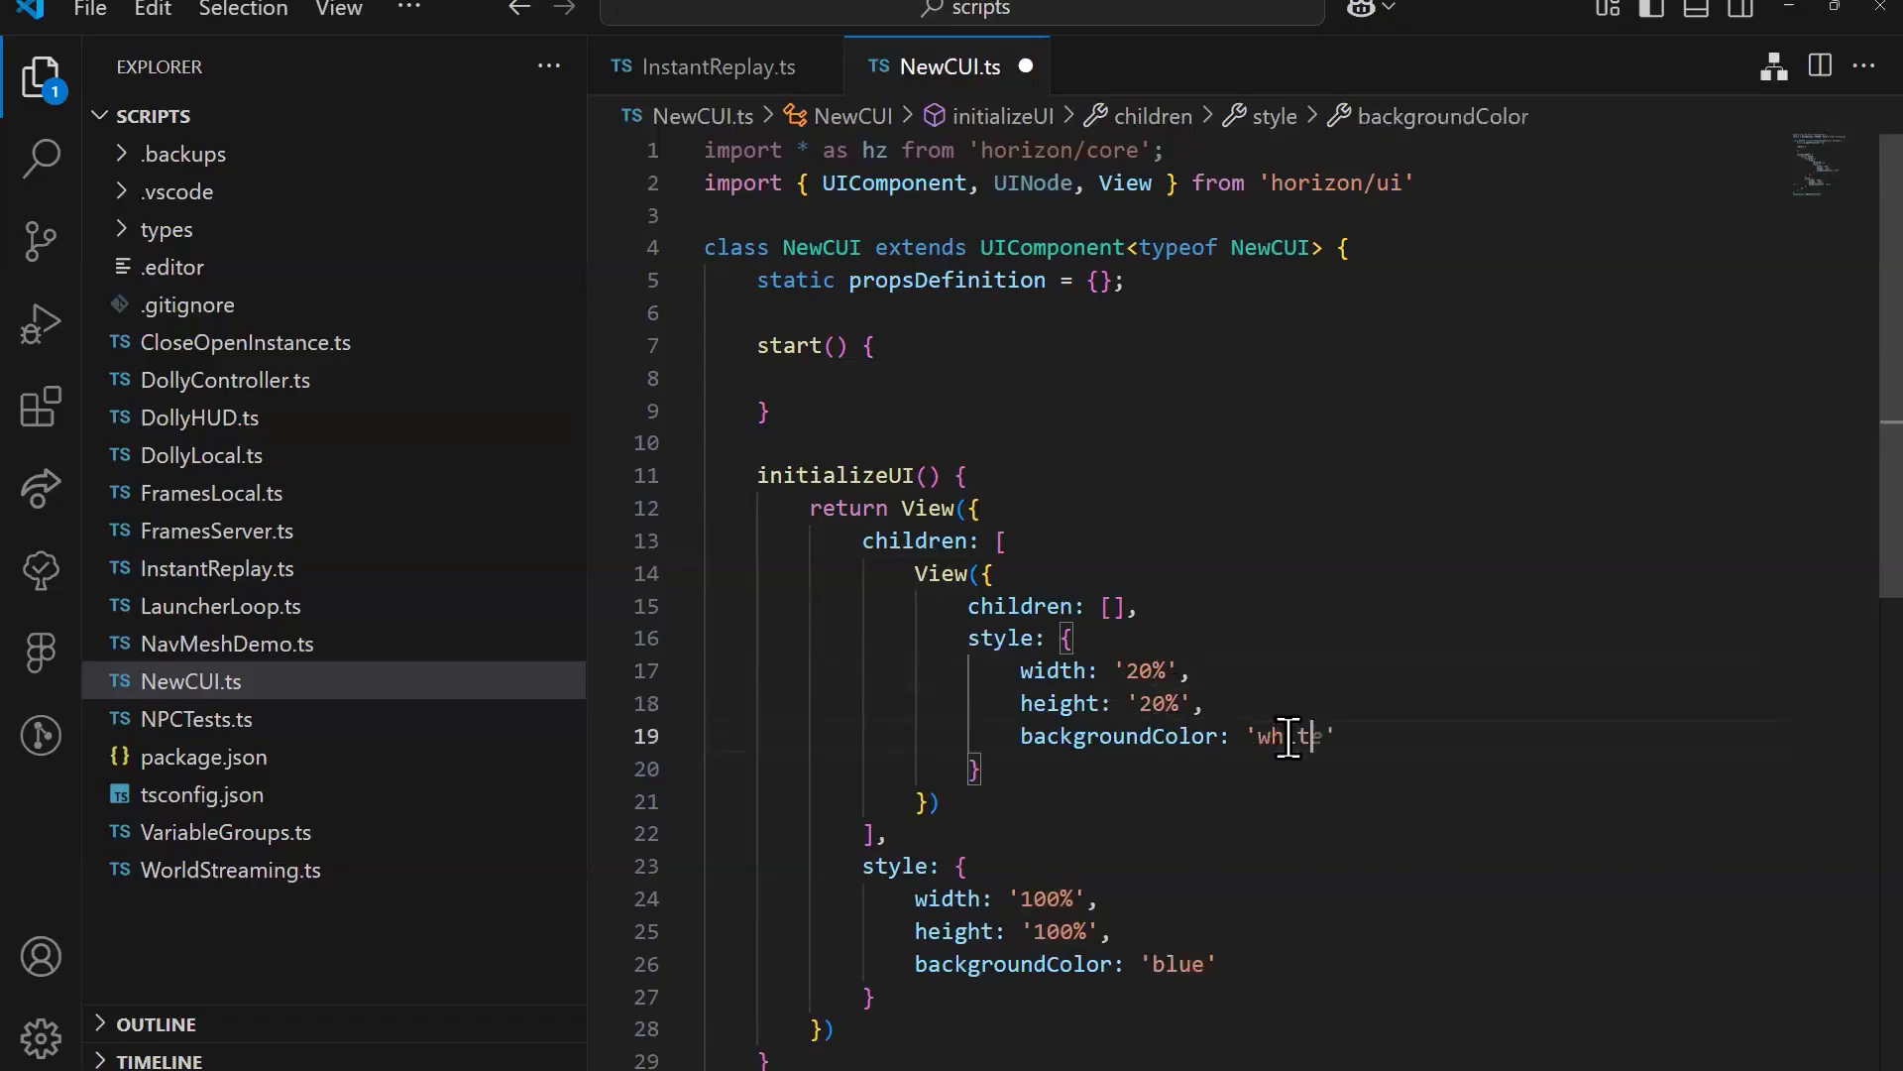
{"action": "left_click", "coordinate": [1269, 672]}
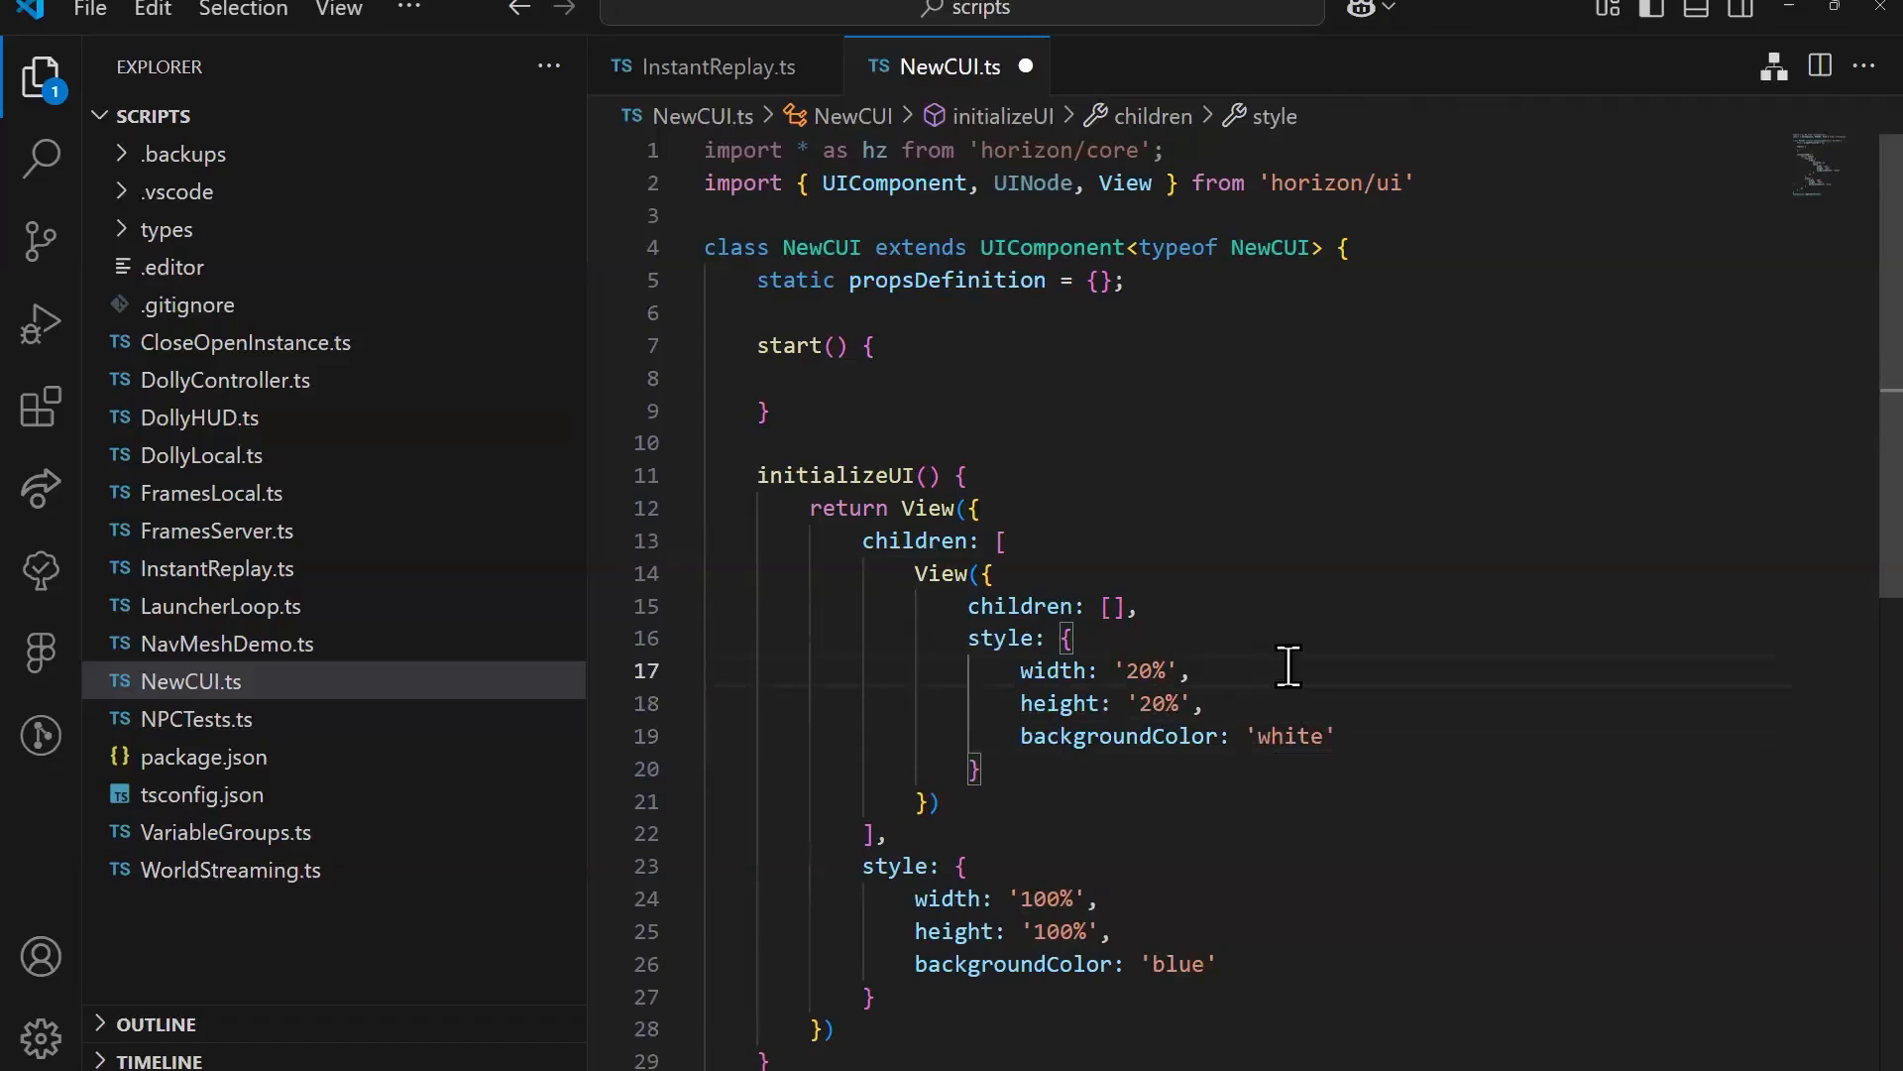
Step: Save NewCUI.ts and switch to the Horizon desktop editor to examine the nested View on the Custom UI panel
{"action": "key", "text": "ctrl+s"}
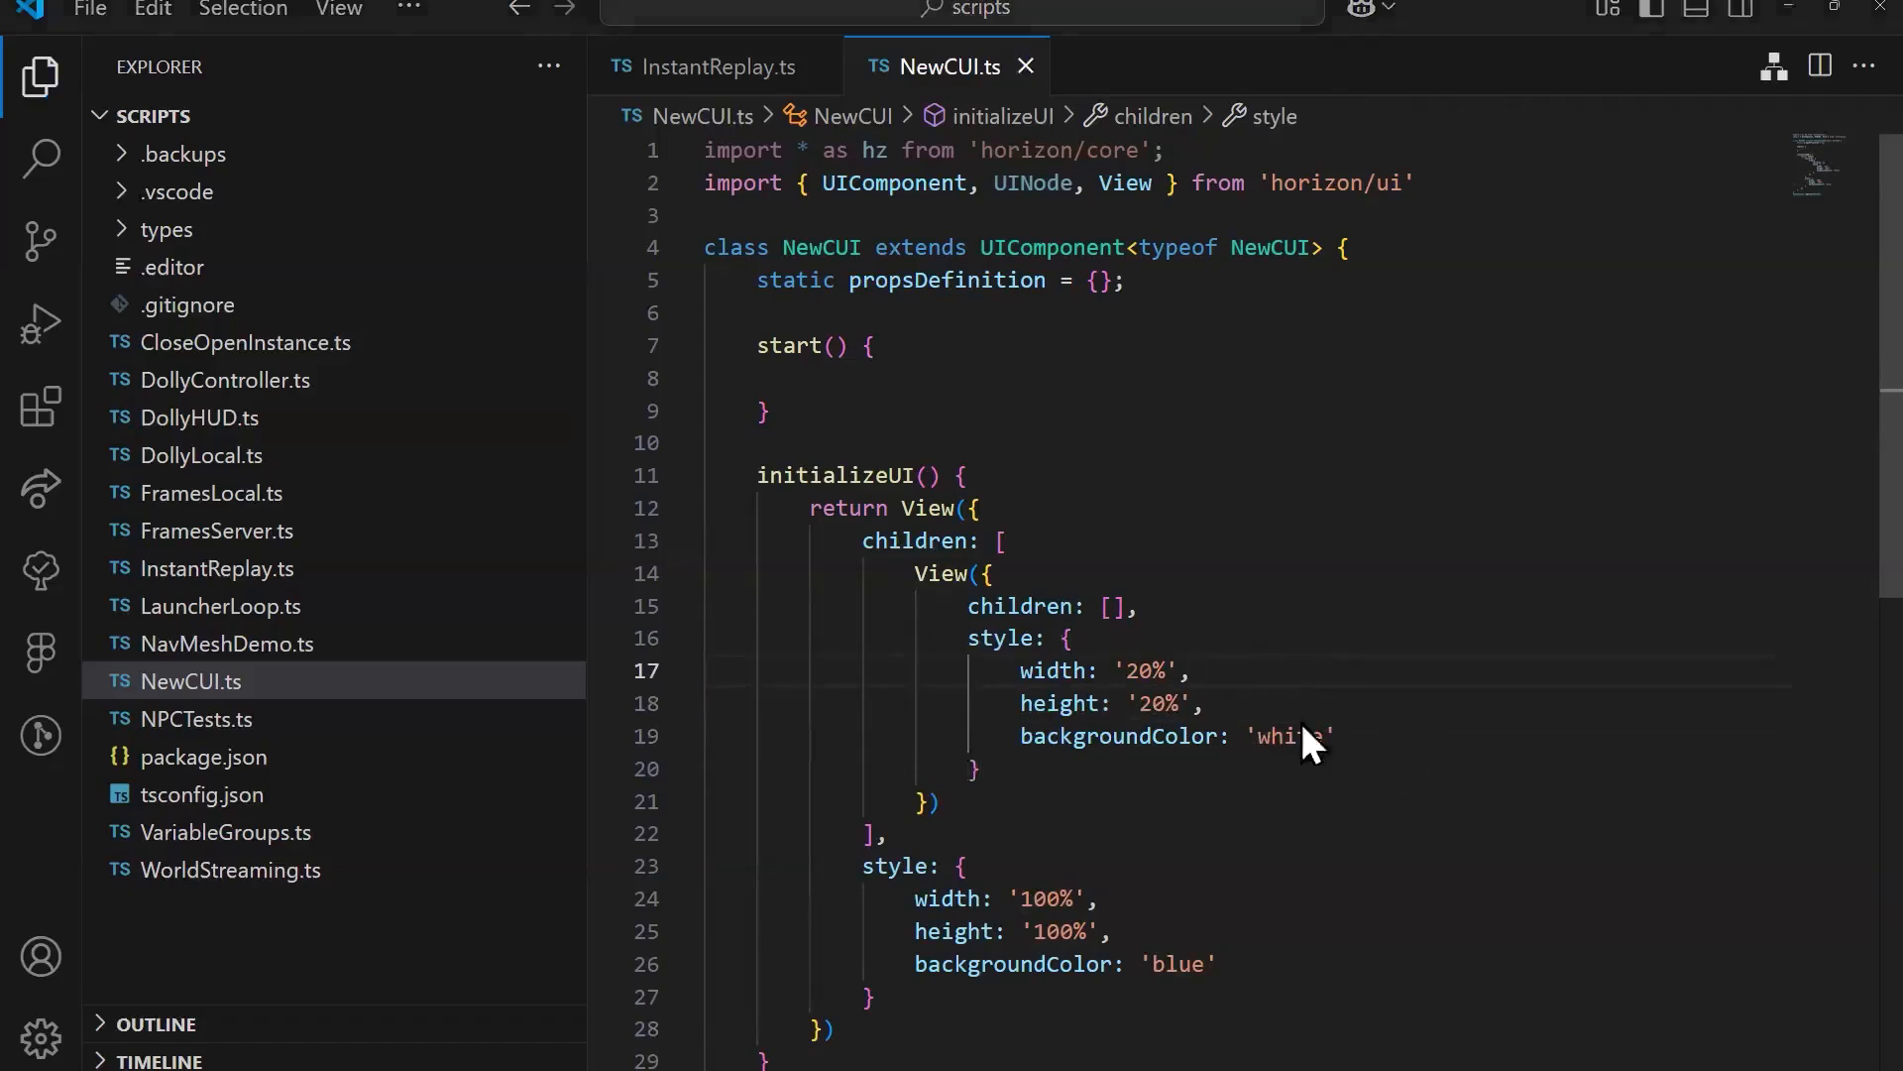
{"action": "key", "text": "alt+Tab"}
{"action": "right_click_drag", "start_coordinate": [1192, 527], "coordinate": [1307, 614]}
{"action": "scroll", "coordinate": [1306, 614], "scroll_direction": "up", "scroll_amount": 2}
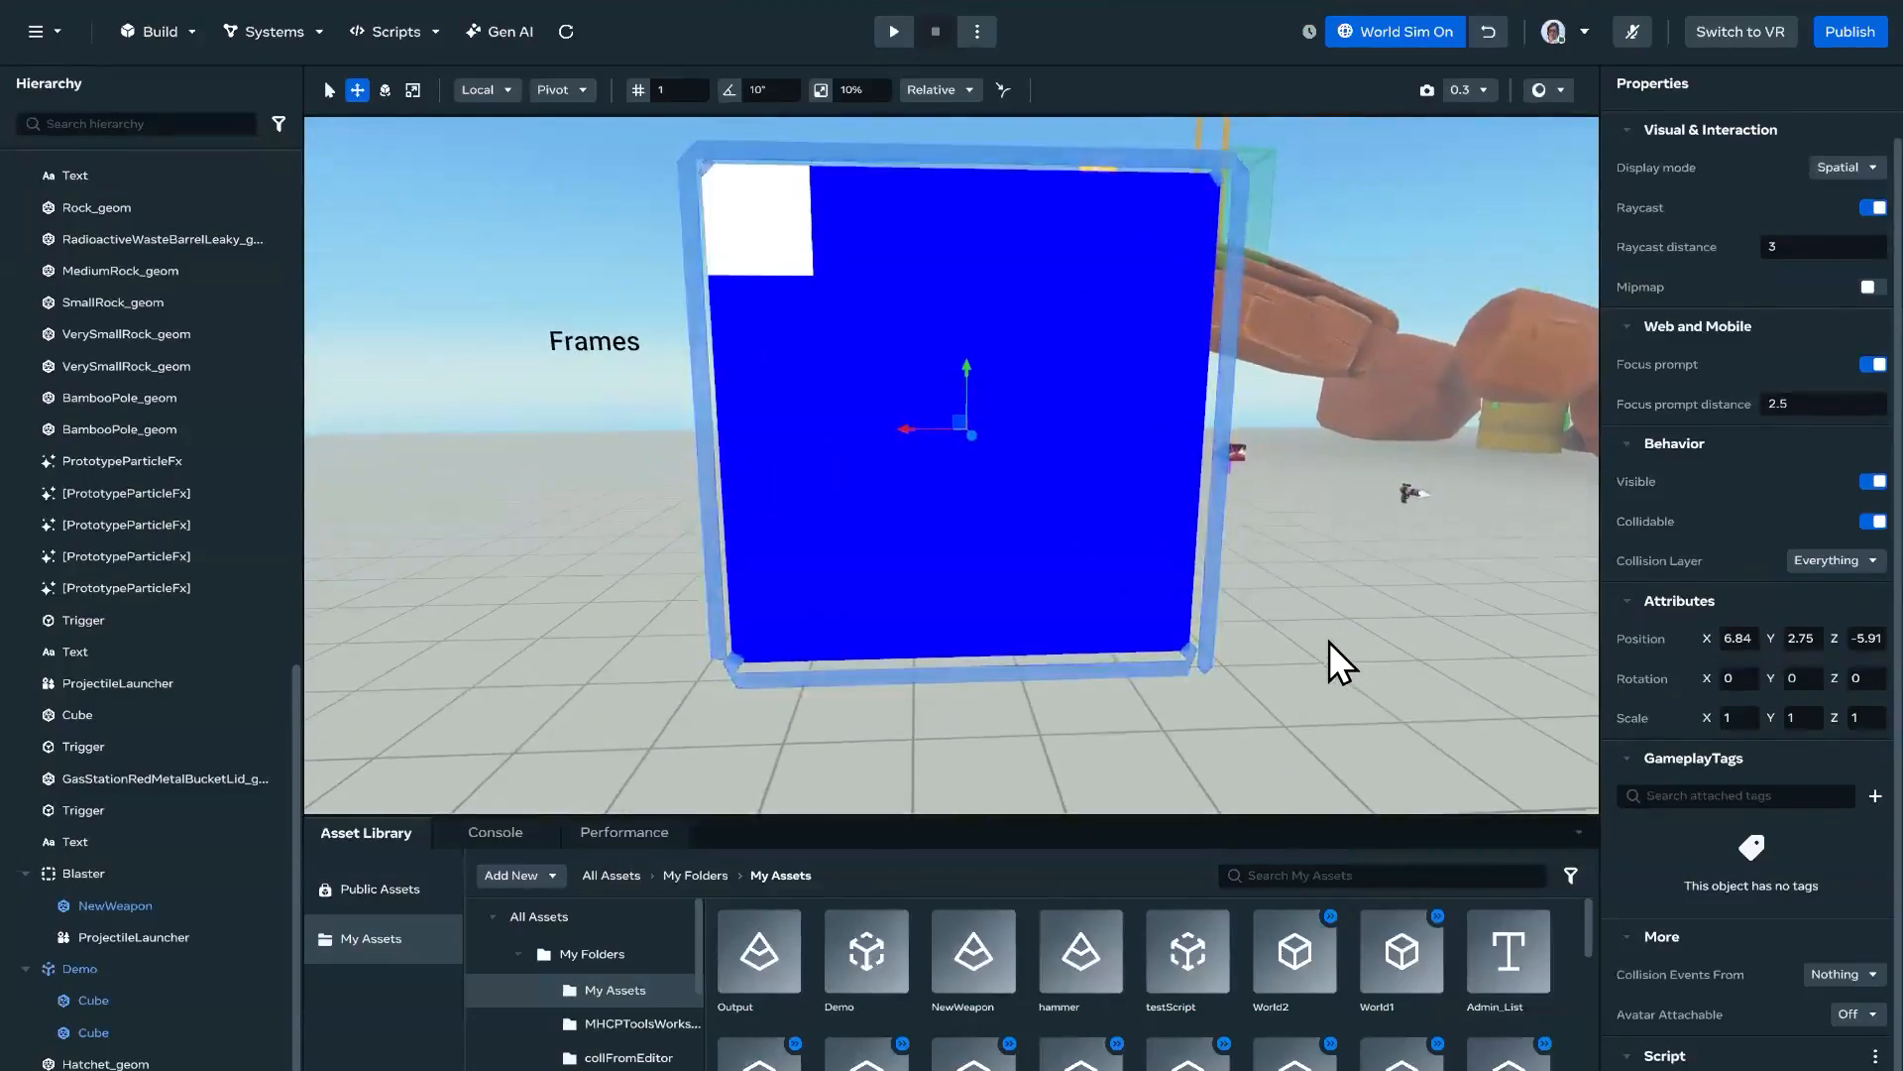
{"action": "right_click_drag", "start_coordinate": [1330, 640], "coordinate": [1239, 595]}
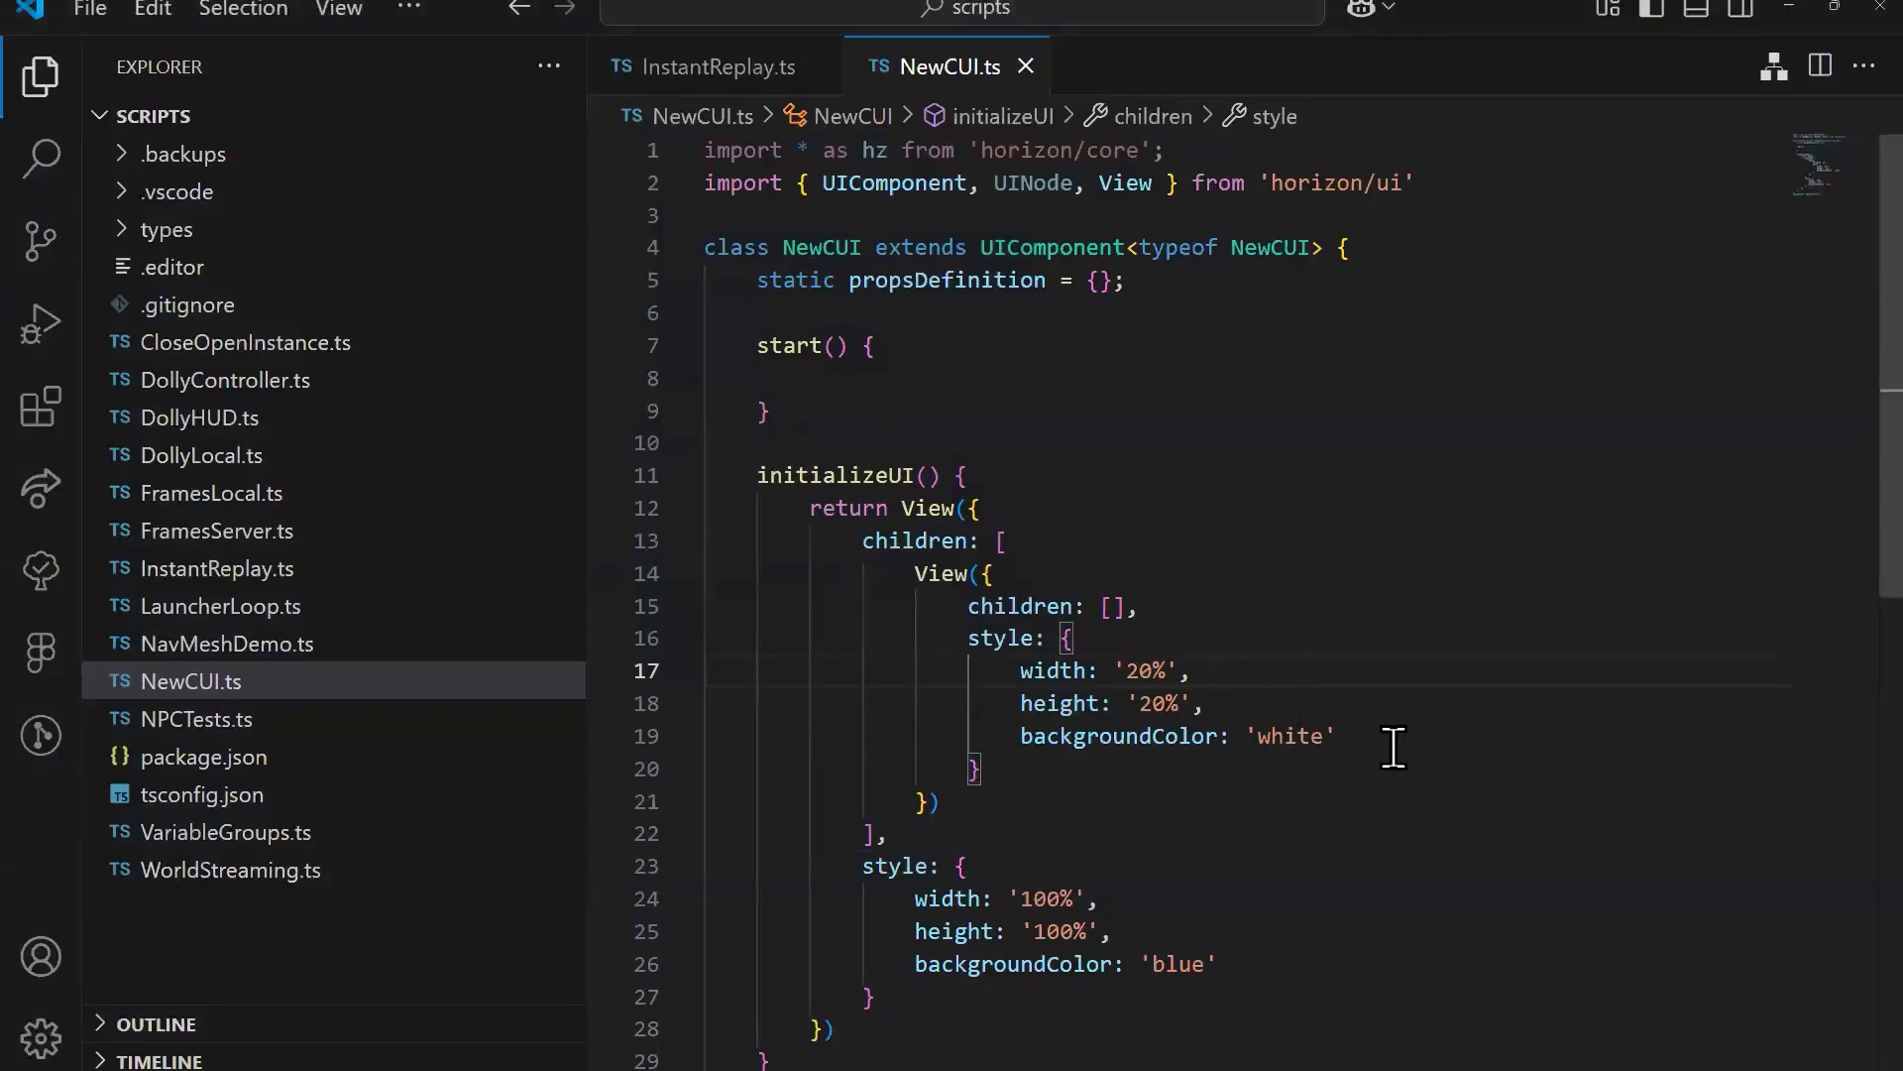
{"action": "left_click", "coordinate": [1309, 670]}
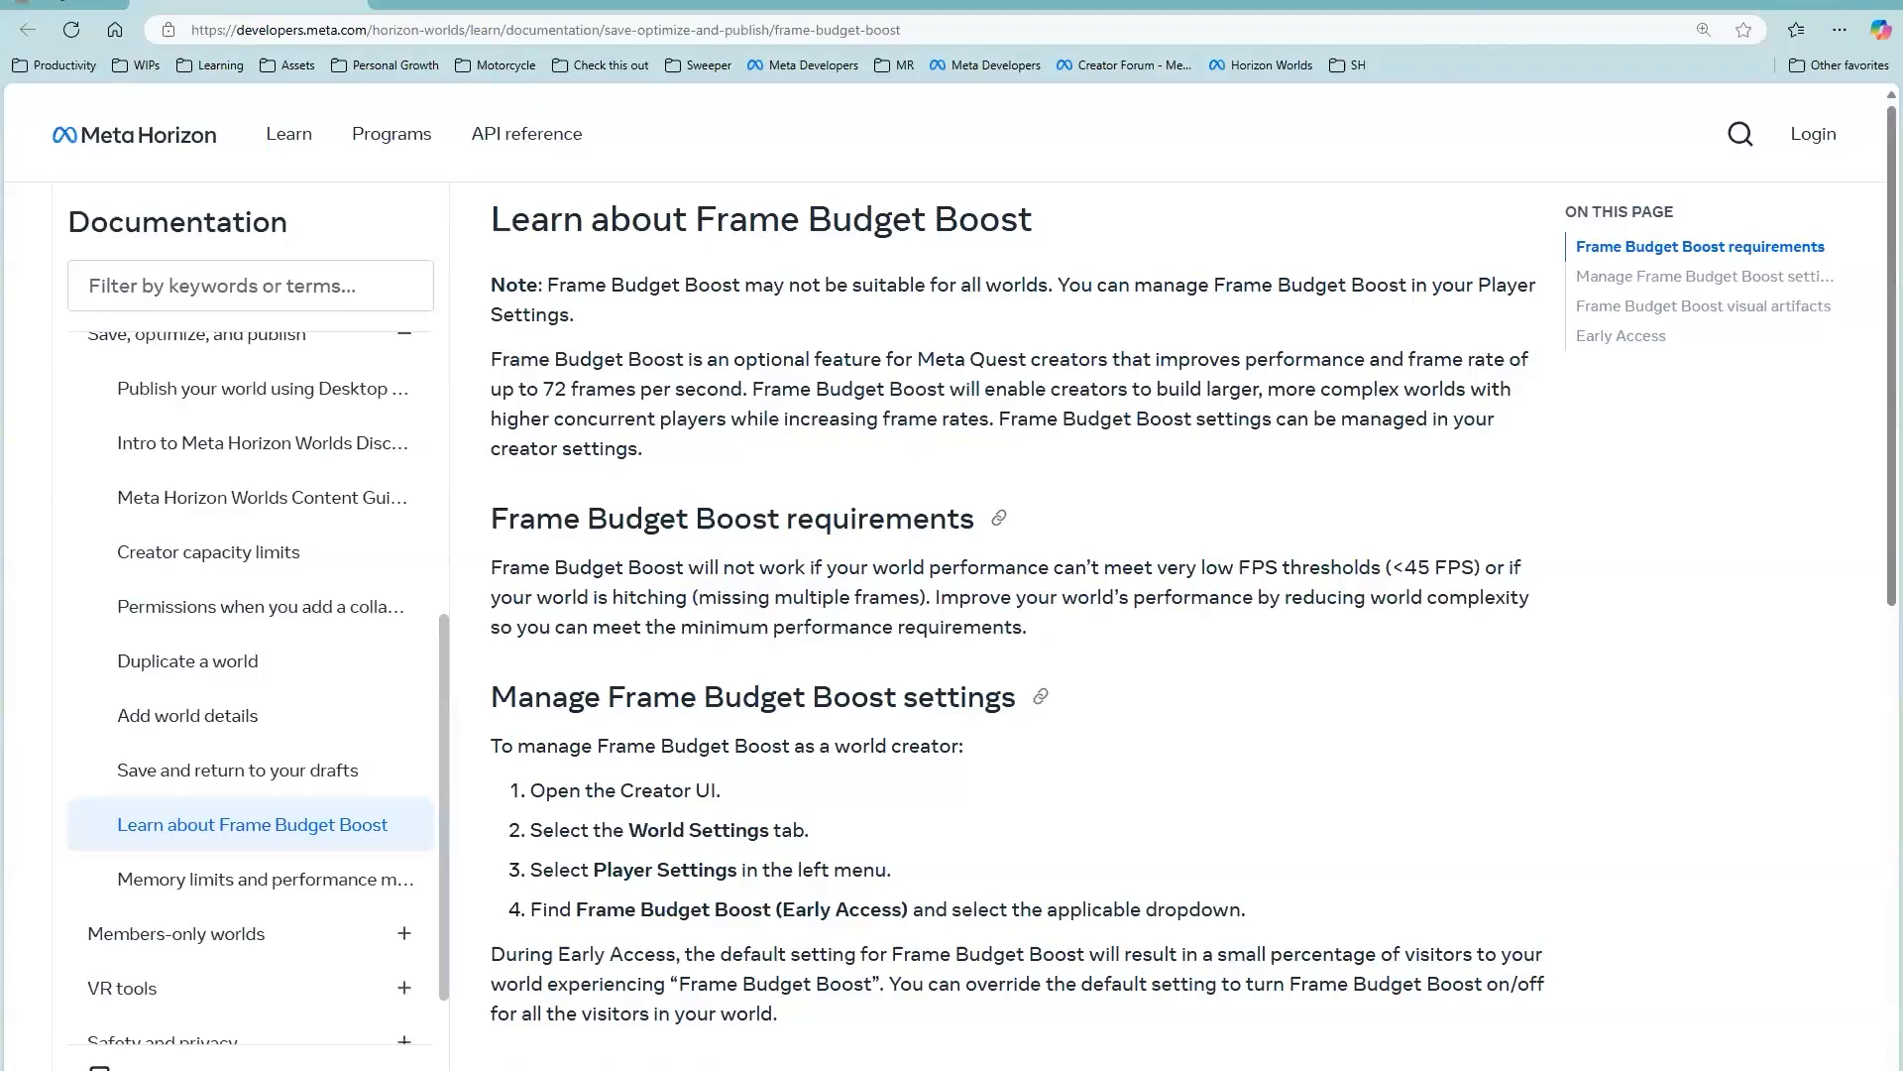
Step: Leave the Frame Budget Boost documentation, switch to the Figma account setup and submit the display name
{"action": "left_click", "coordinate": [1788, 2]}
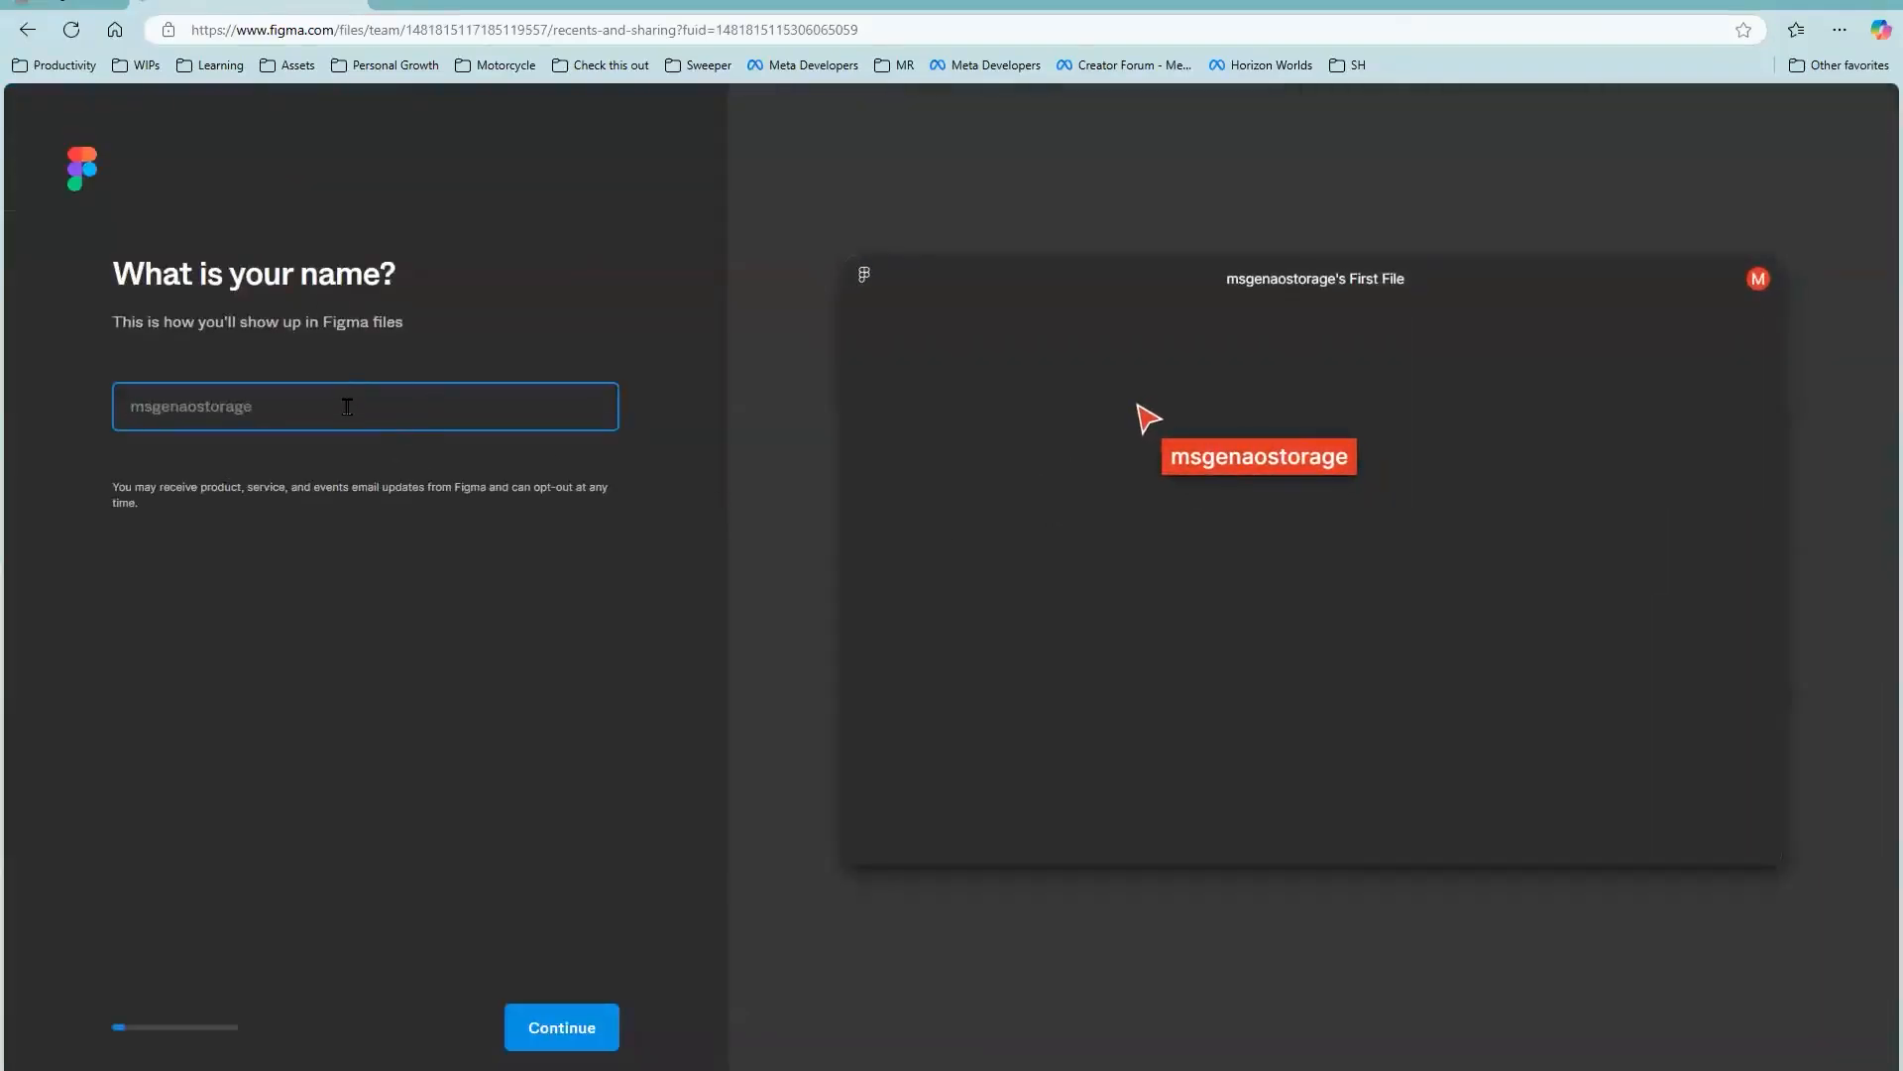
{"action": "type", "text": "Pigeon"}
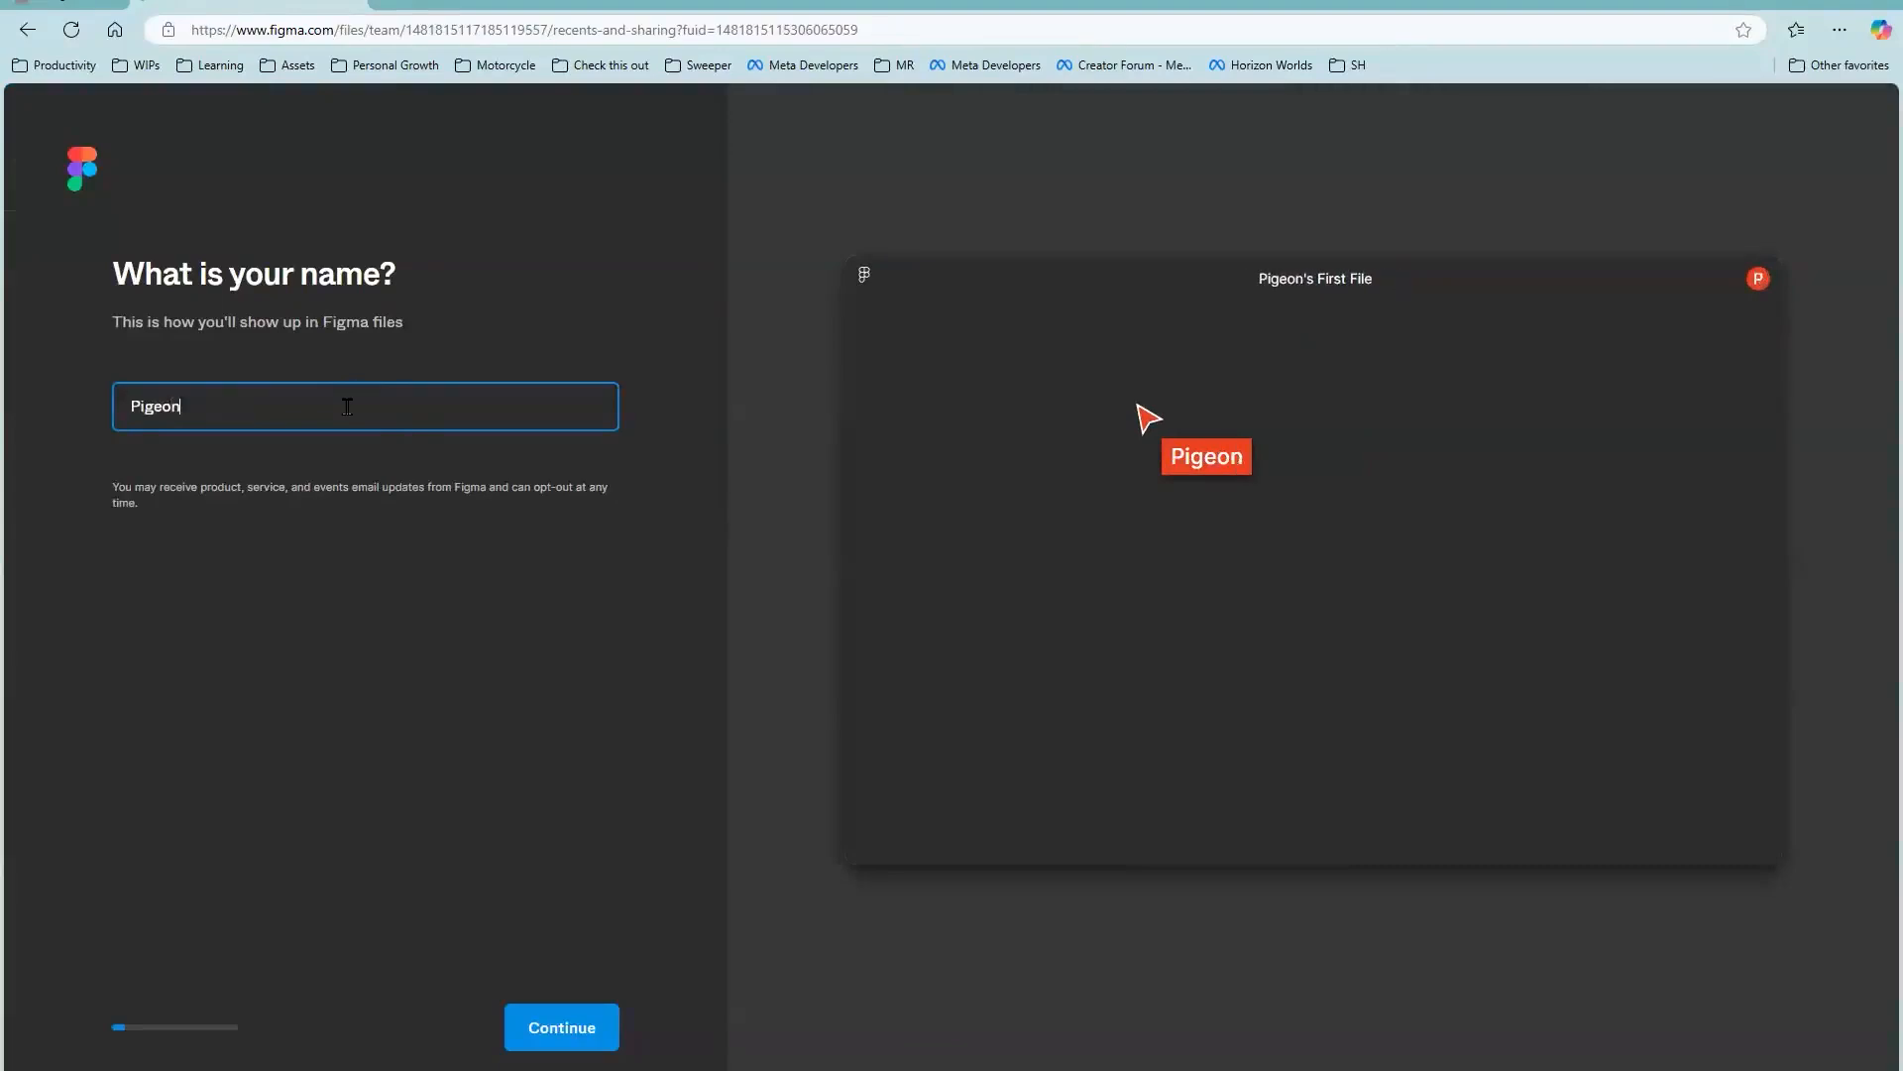
{"action": "type", "text": "No12"}
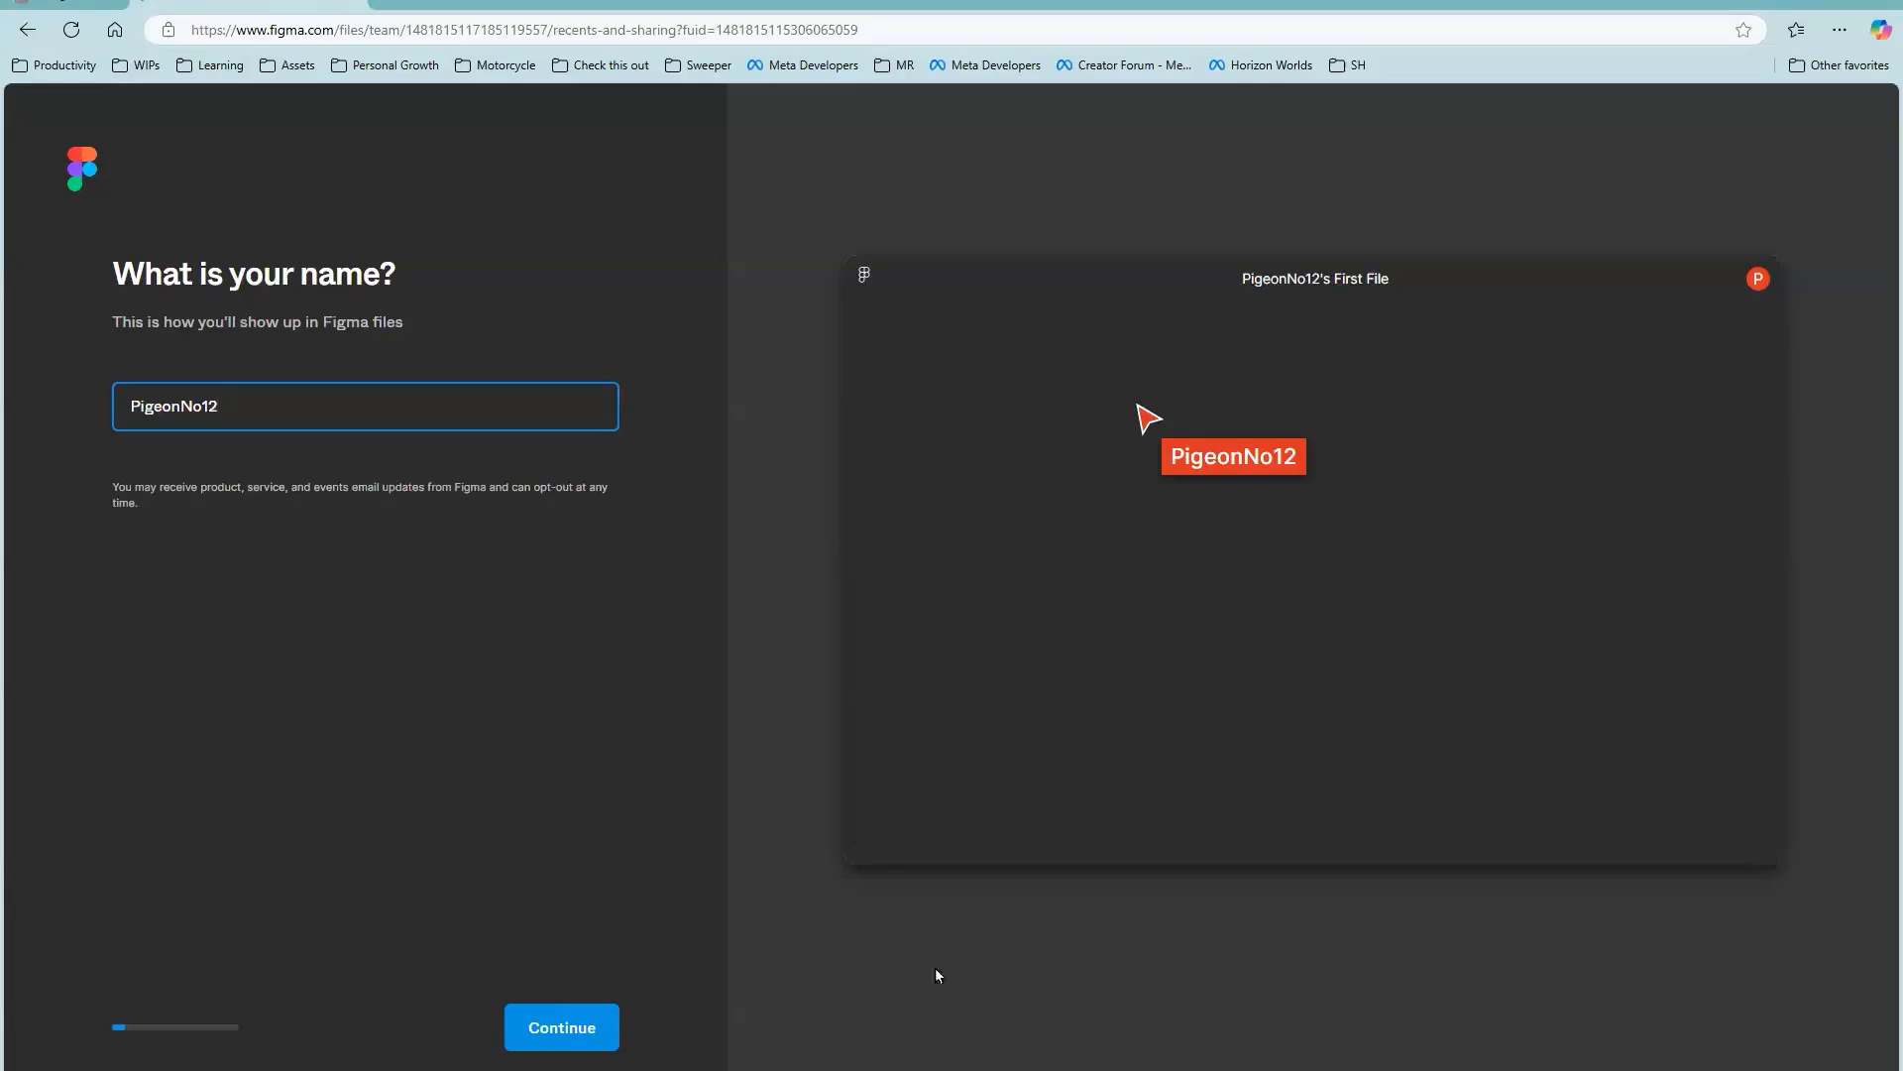
{"action": "left_click", "coordinate": [562, 1031]}
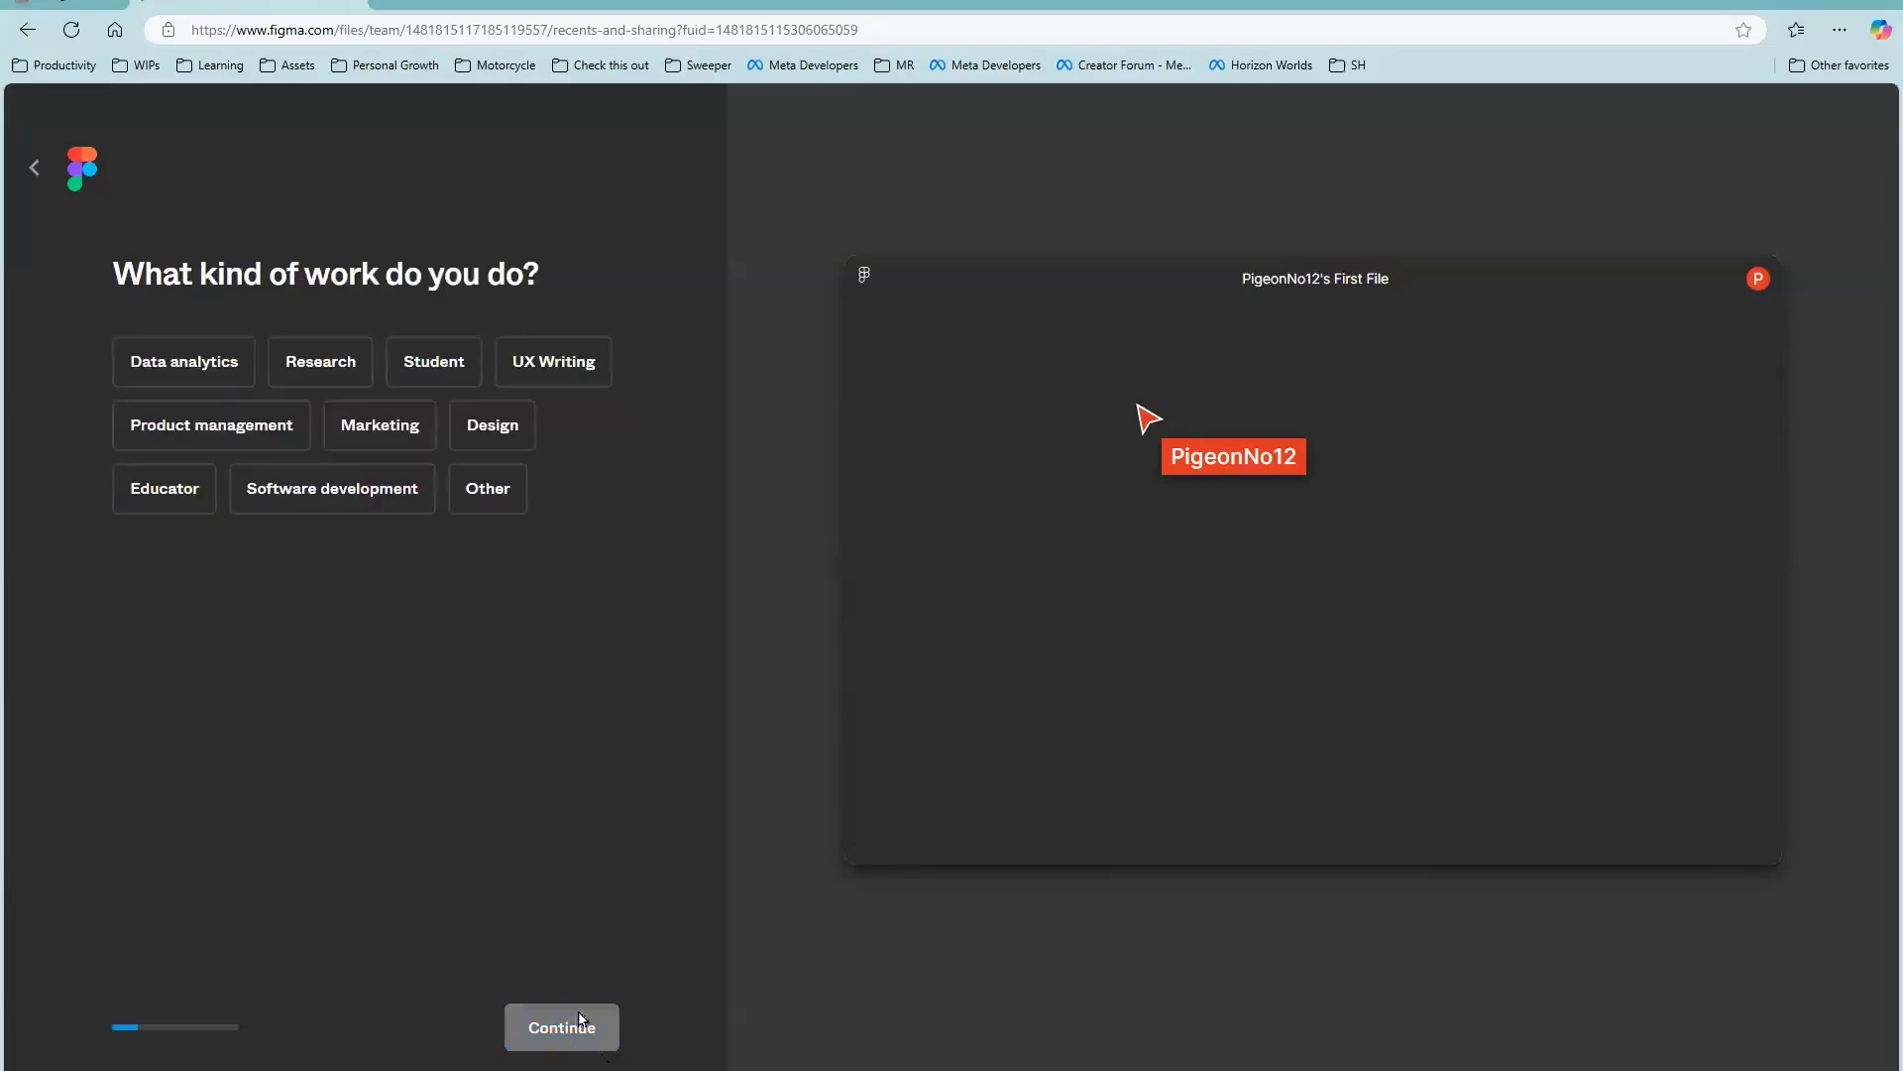
Step: Answer the work questions with Software development, Freelancer and Nobody (just me) as the collaboration choice
{"action": "left_click", "coordinate": [194, 375]}
{"action": "left_click", "coordinate": [228, 373]}
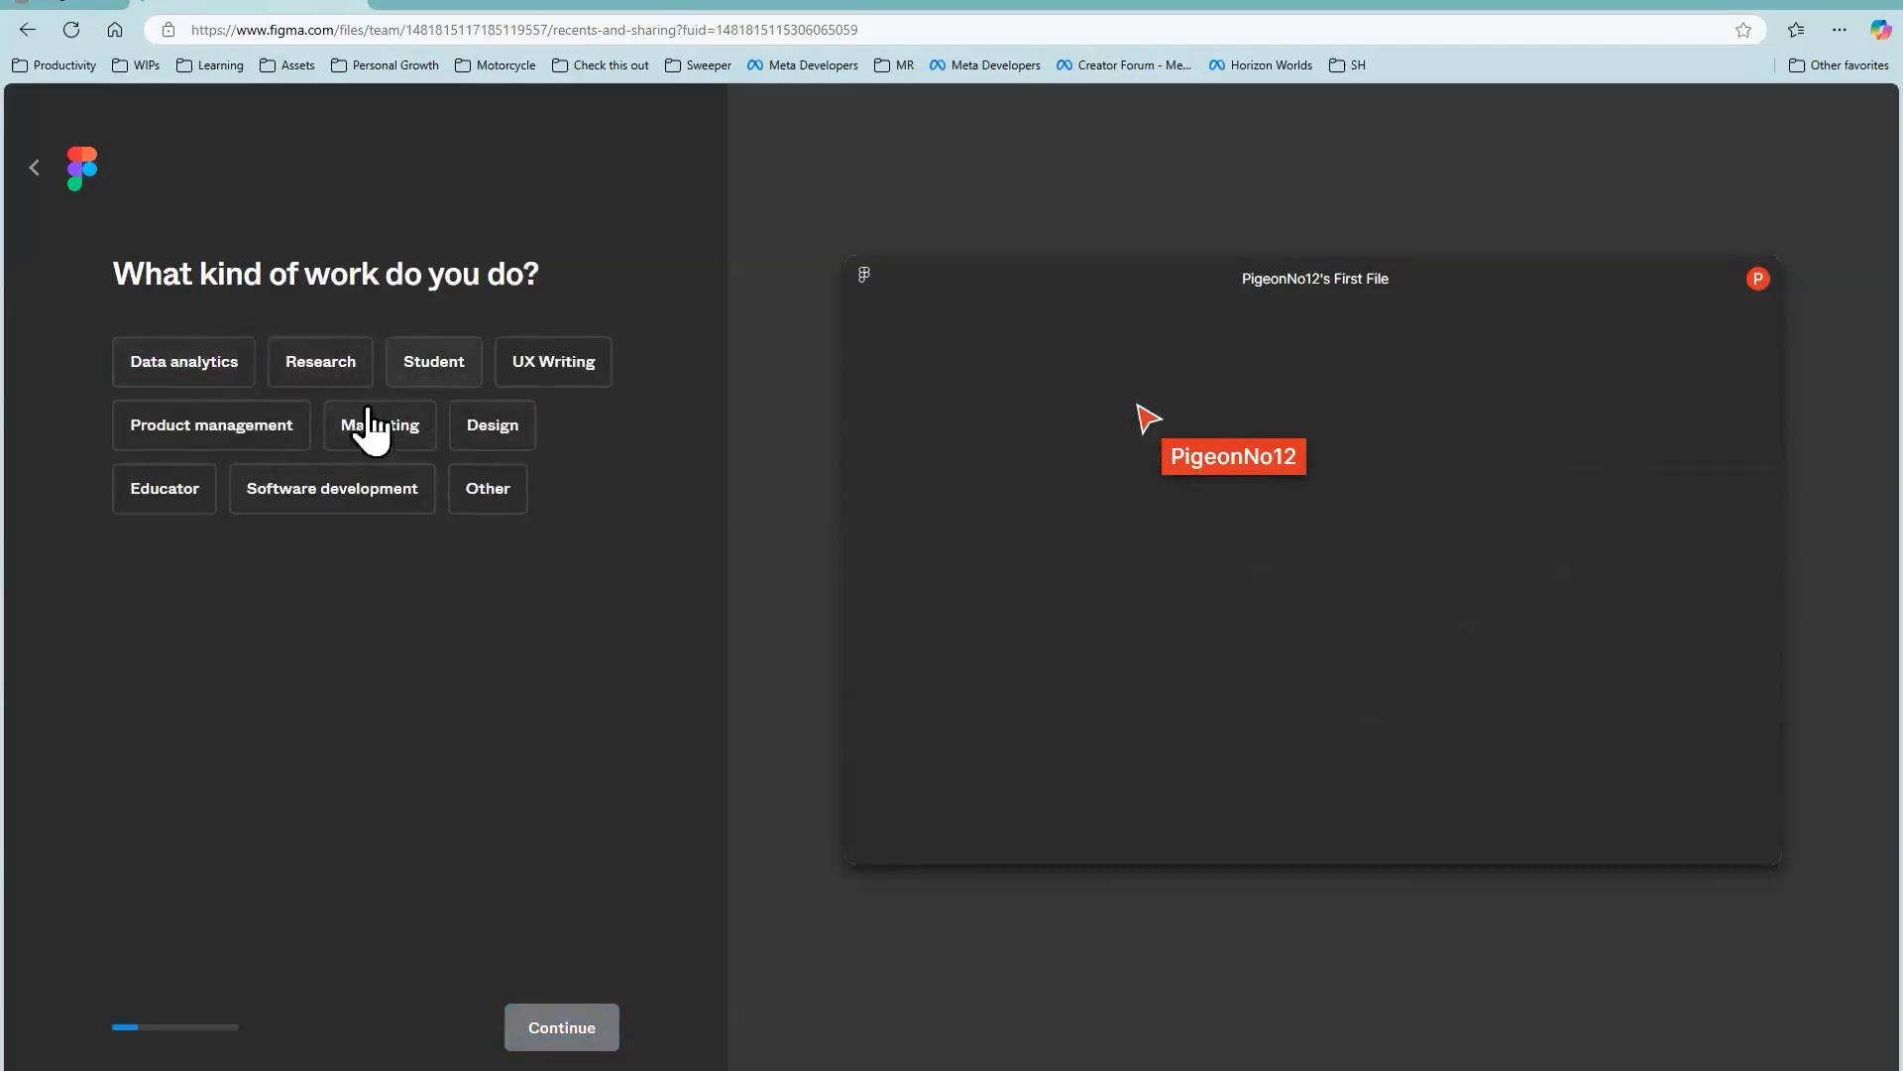
{"action": "left_click", "coordinate": [390, 495]}
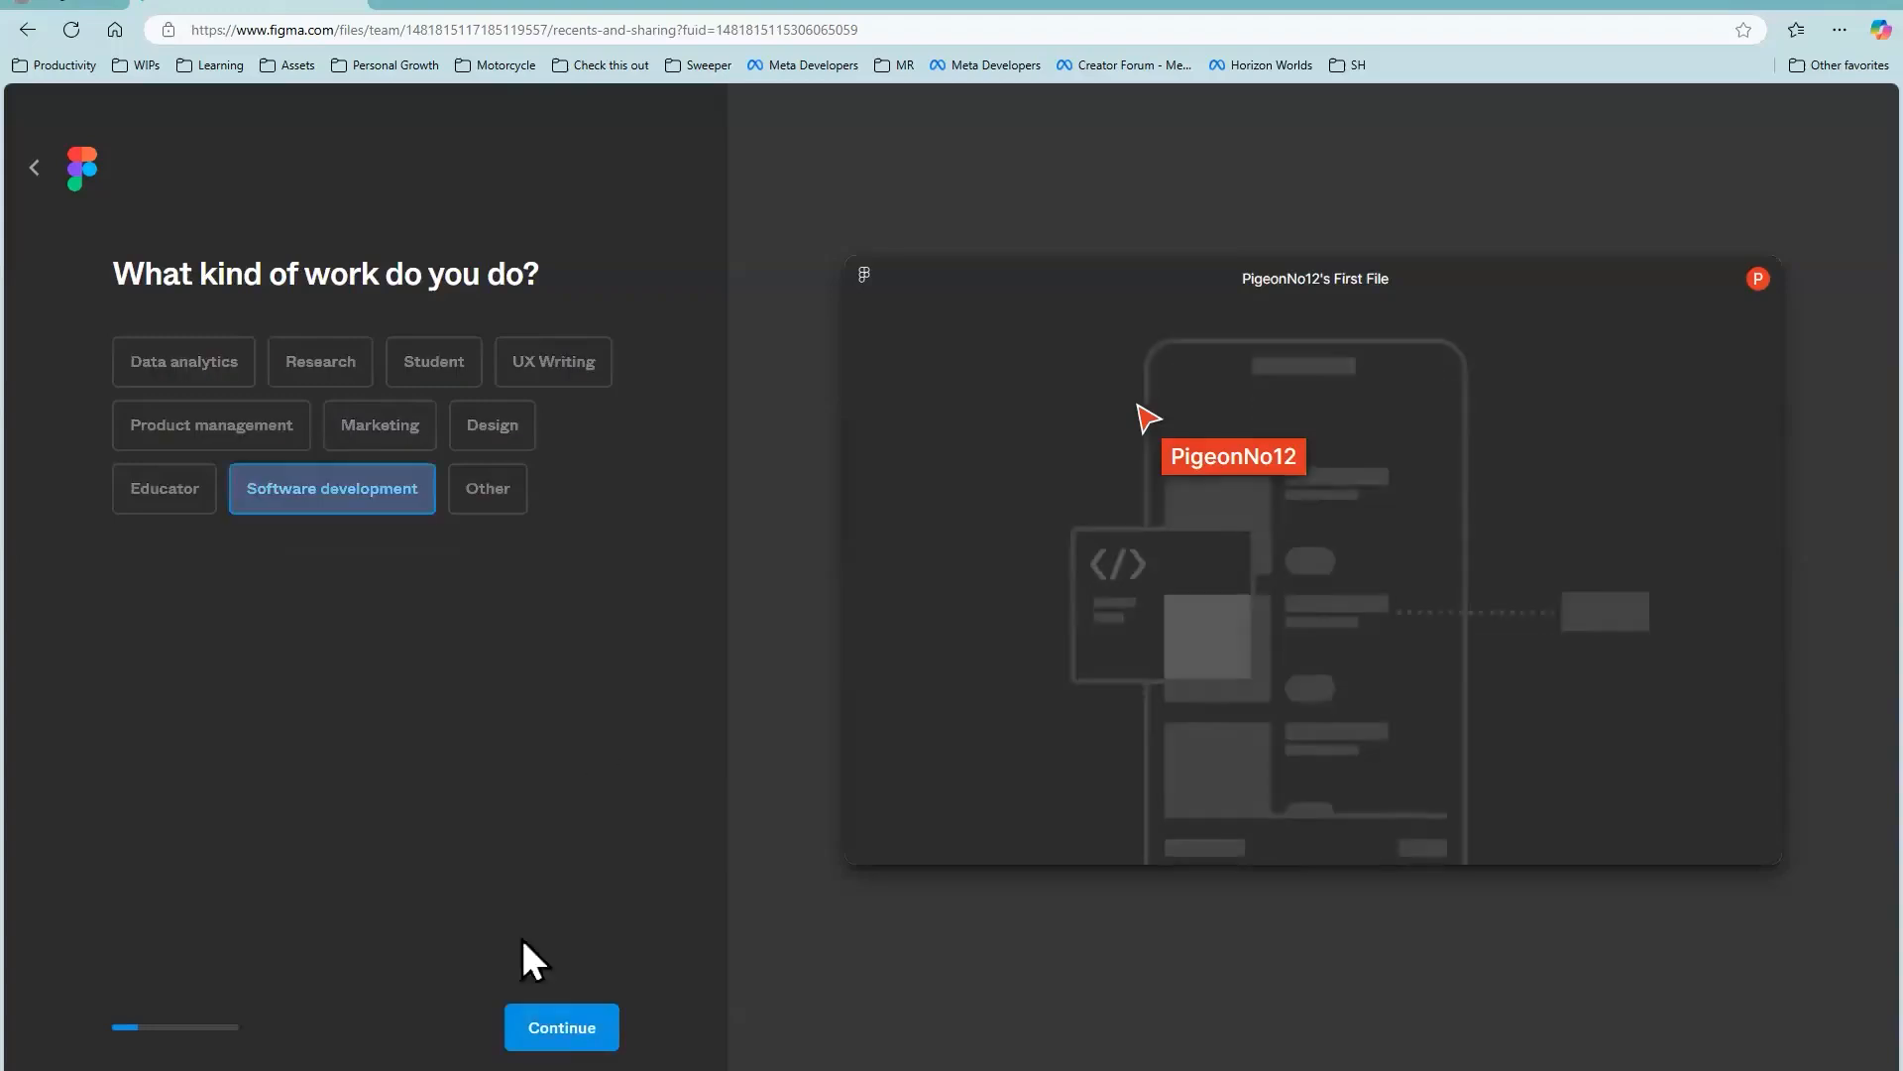
{"action": "left_click", "coordinate": [562, 1027]}
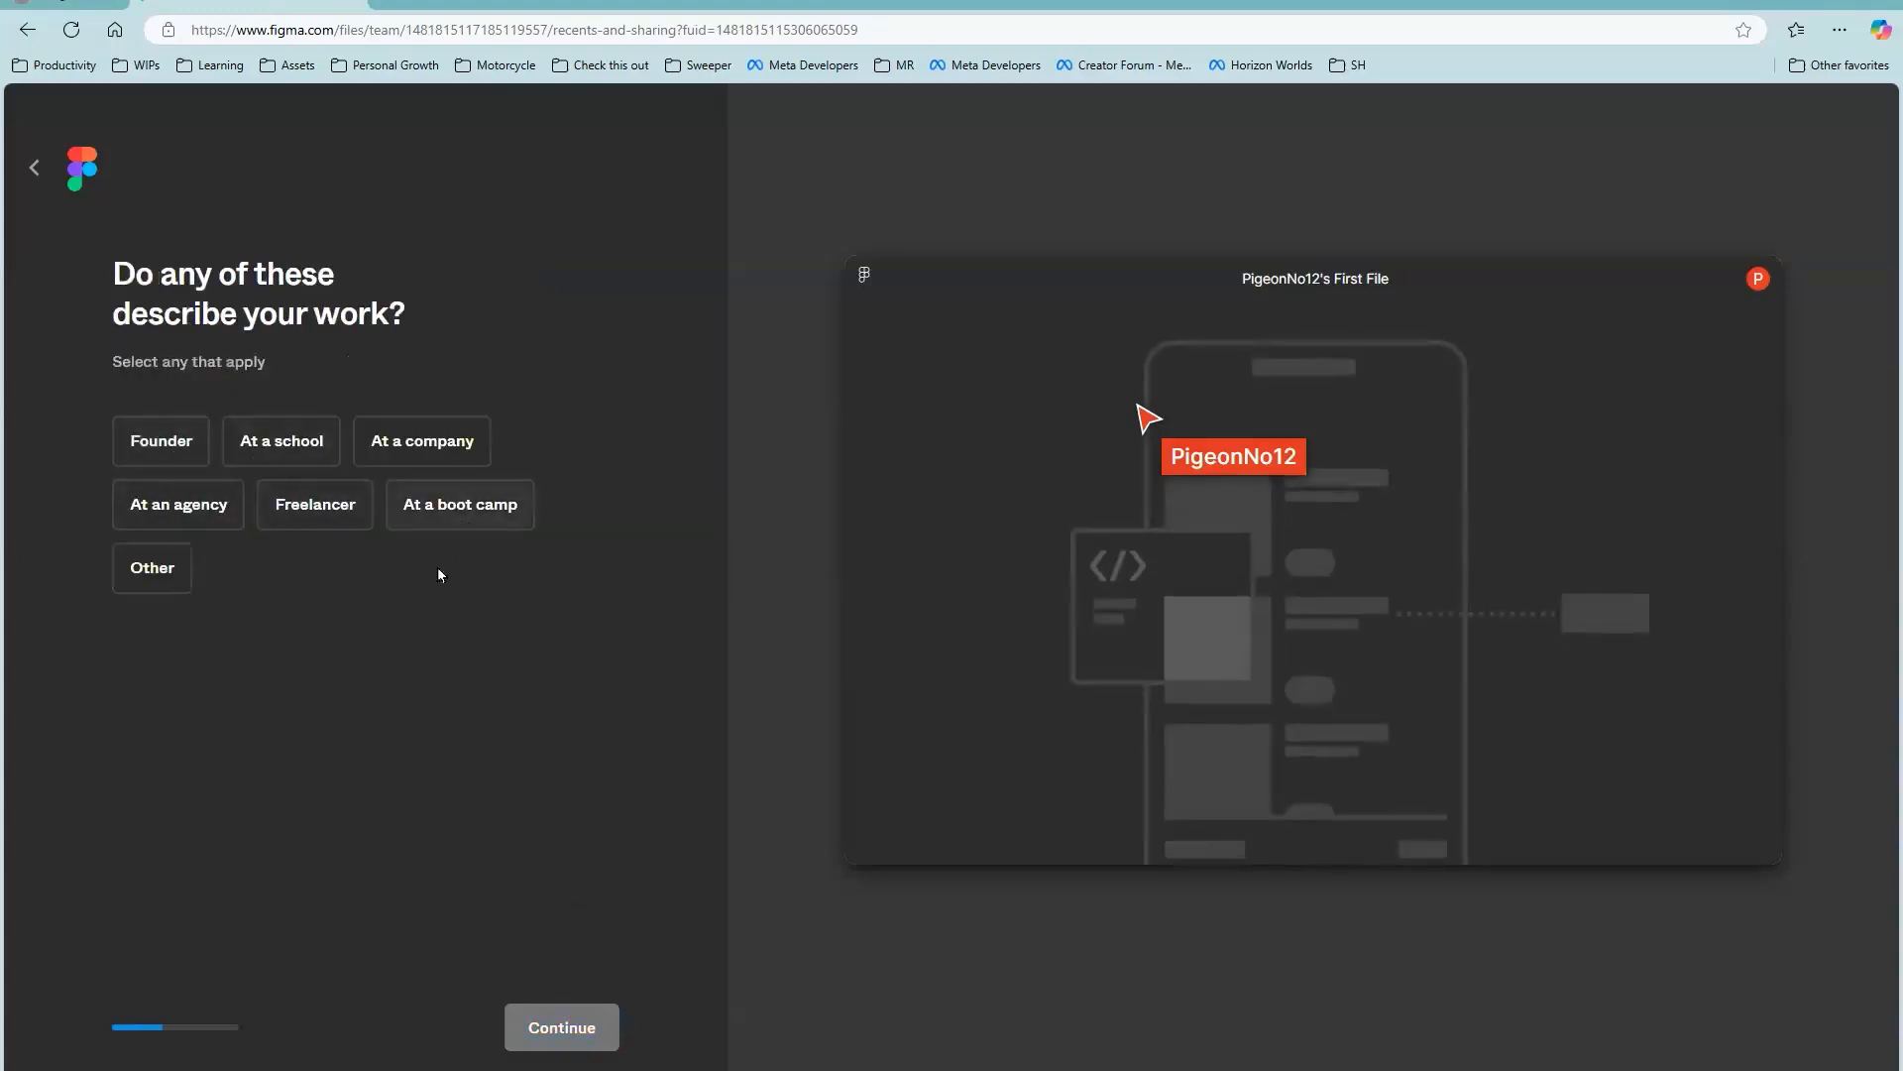
{"action": "left_click", "coordinate": [315, 503]}
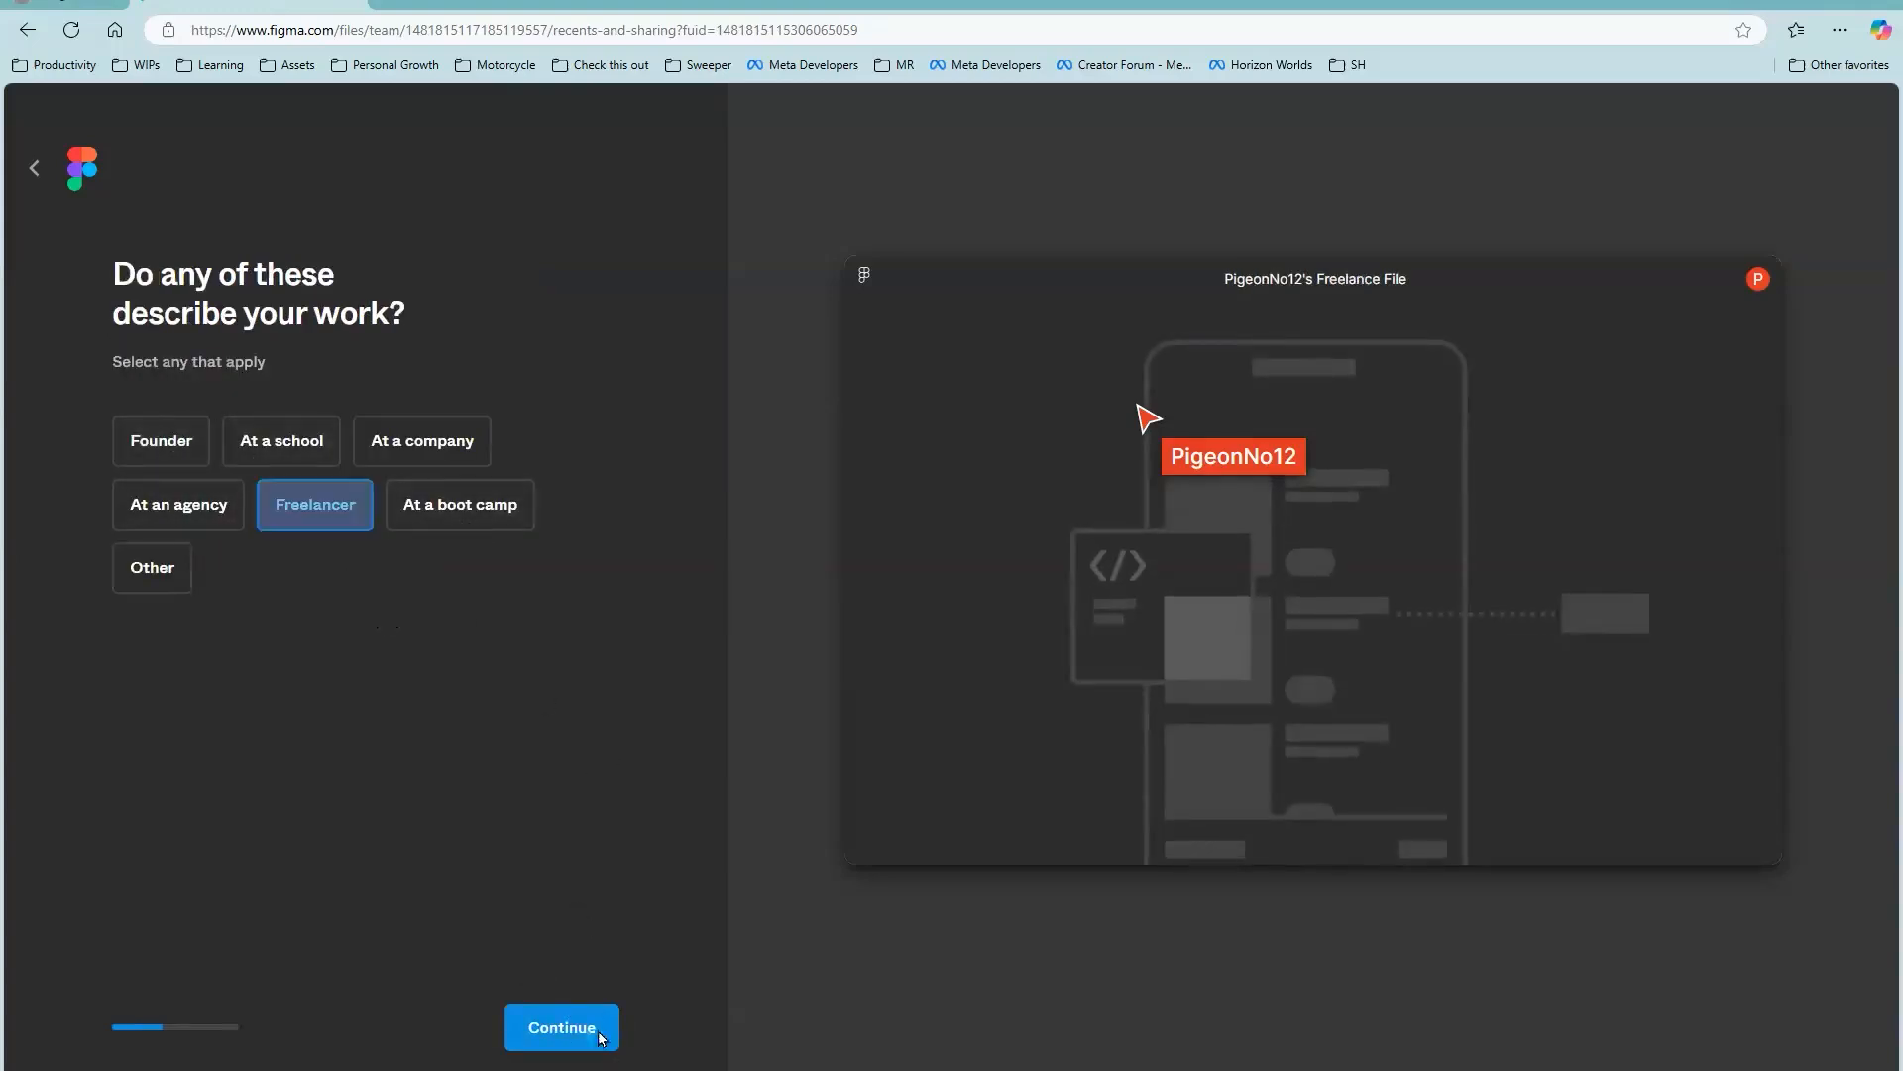
{"action": "left_click", "coordinate": [607, 1027]}
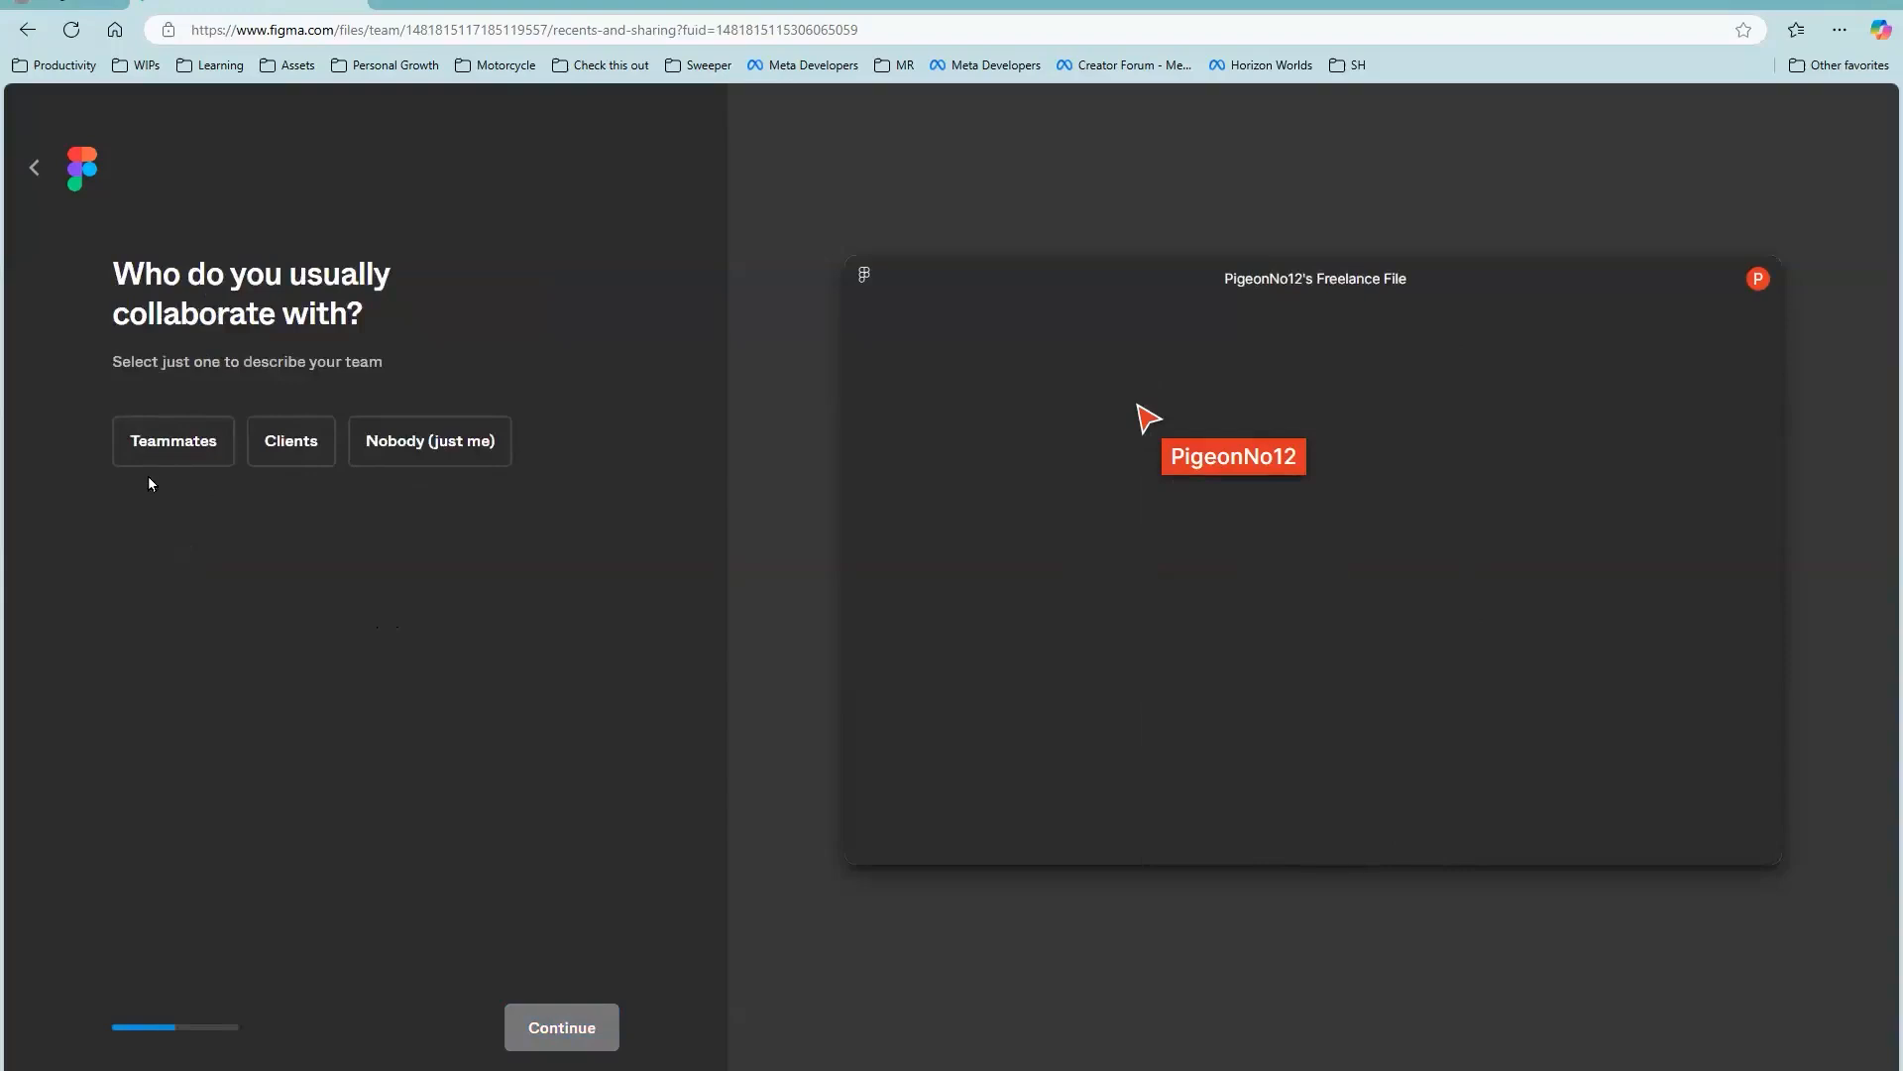
{"action": "left_click", "coordinate": [451, 454]}
{"action": "left_click", "coordinate": [561, 1027]}
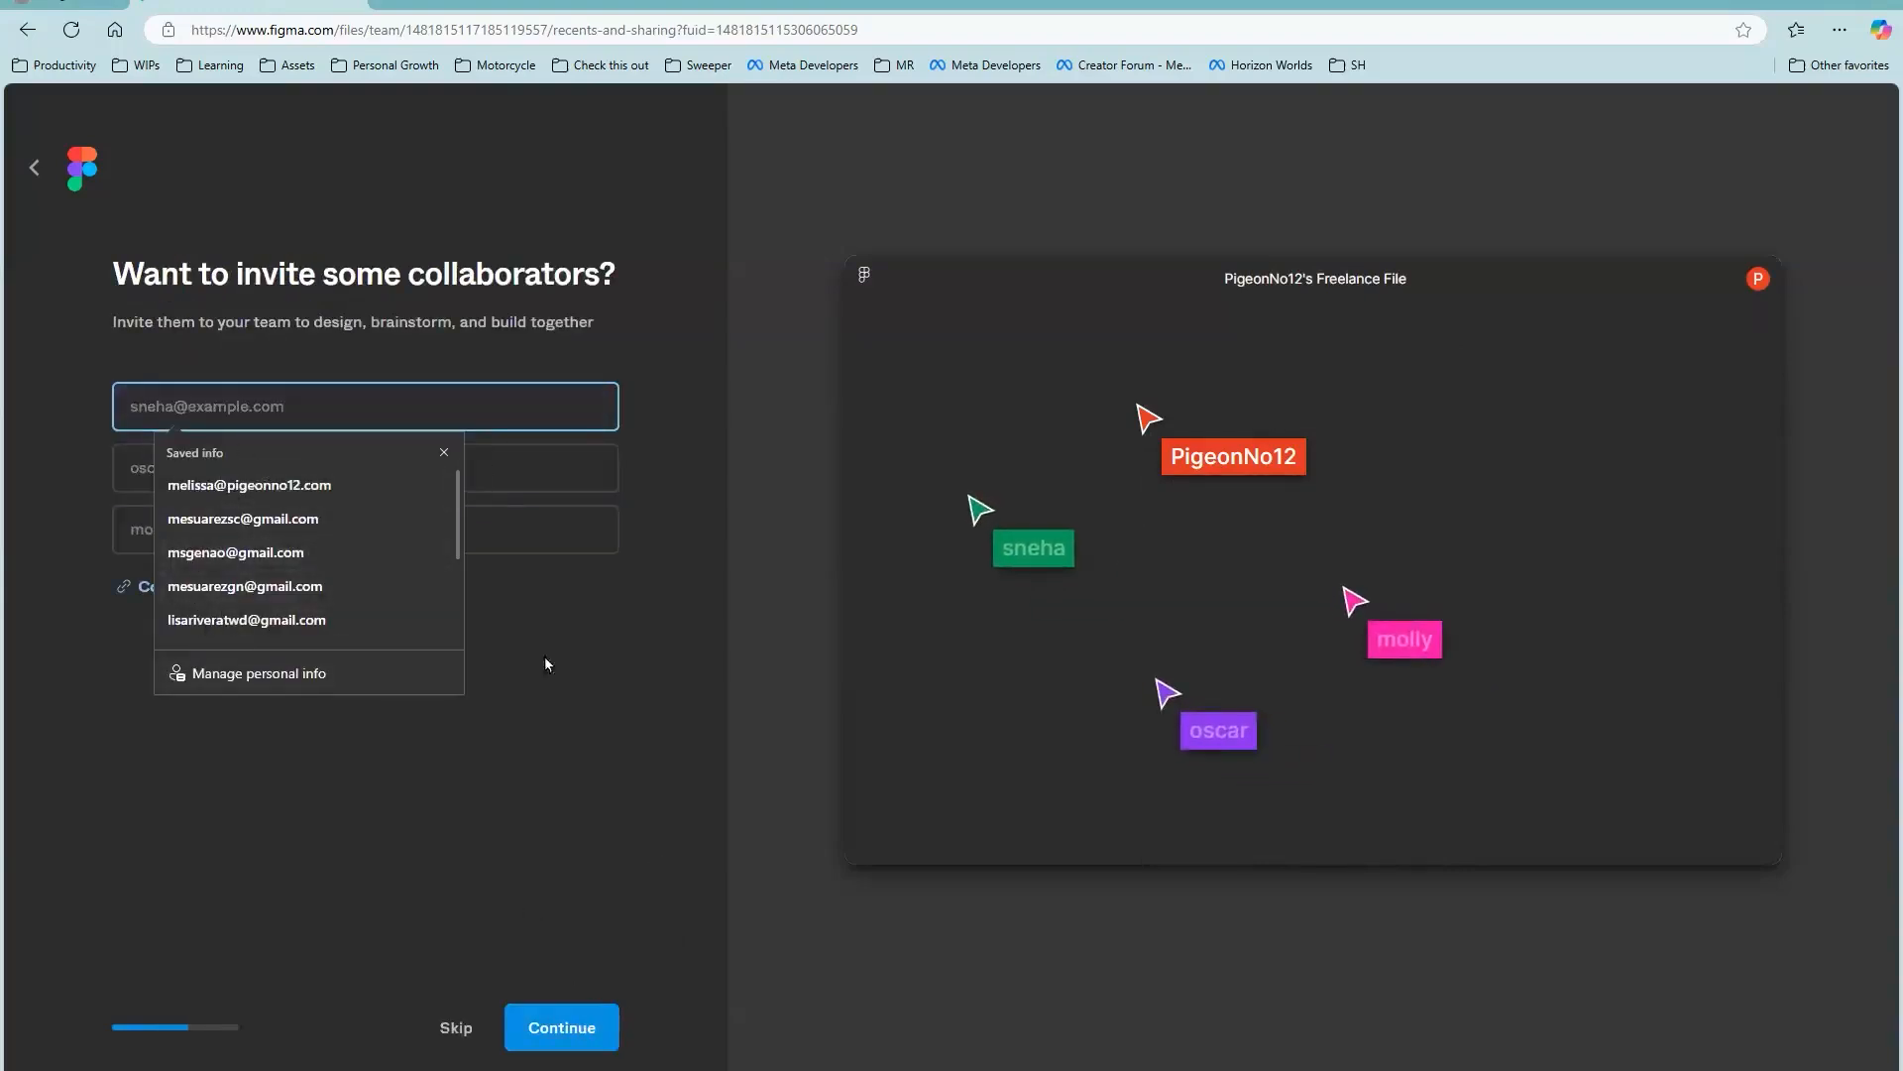
Step: Skip inviting collaborators, give Other as the reason for using Figma and state that it is the first time
{"action": "left_click", "coordinate": [333, 606]}
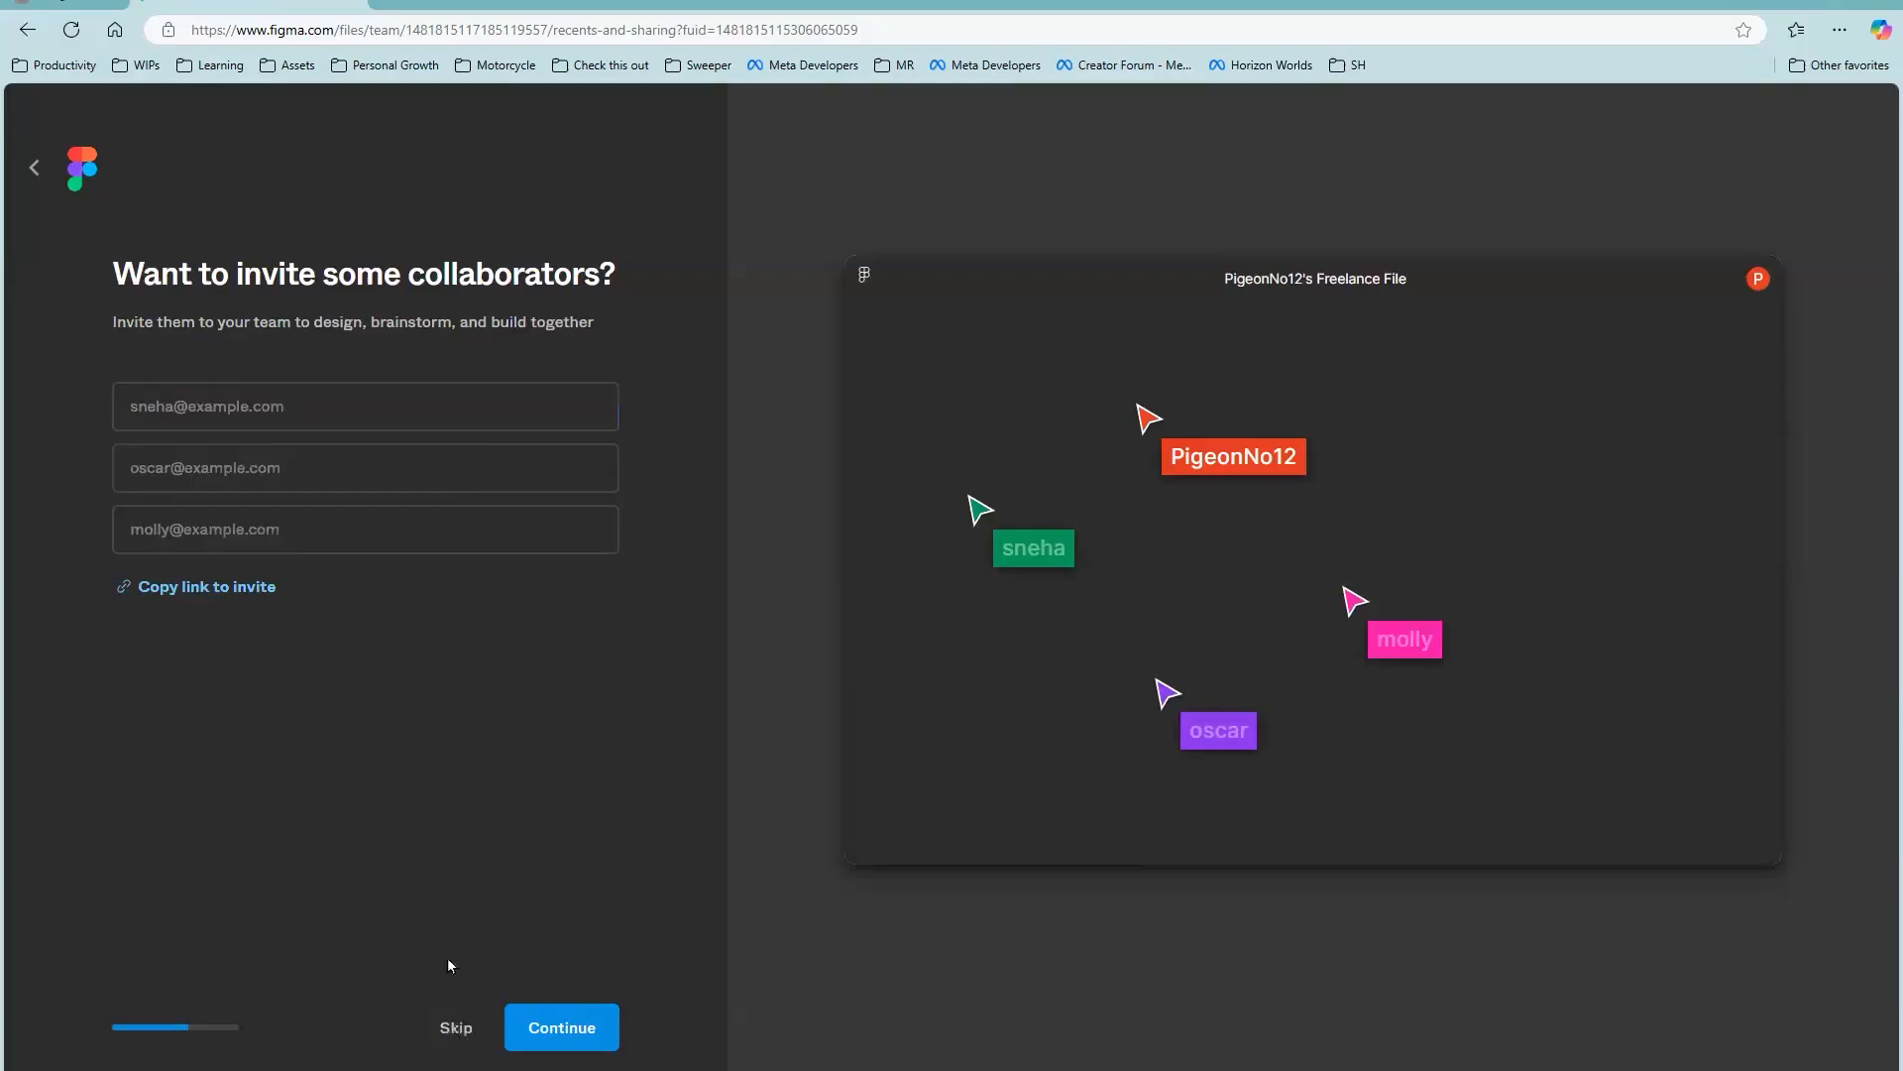
{"action": "left_click", "coordinate": [454, 1027]}
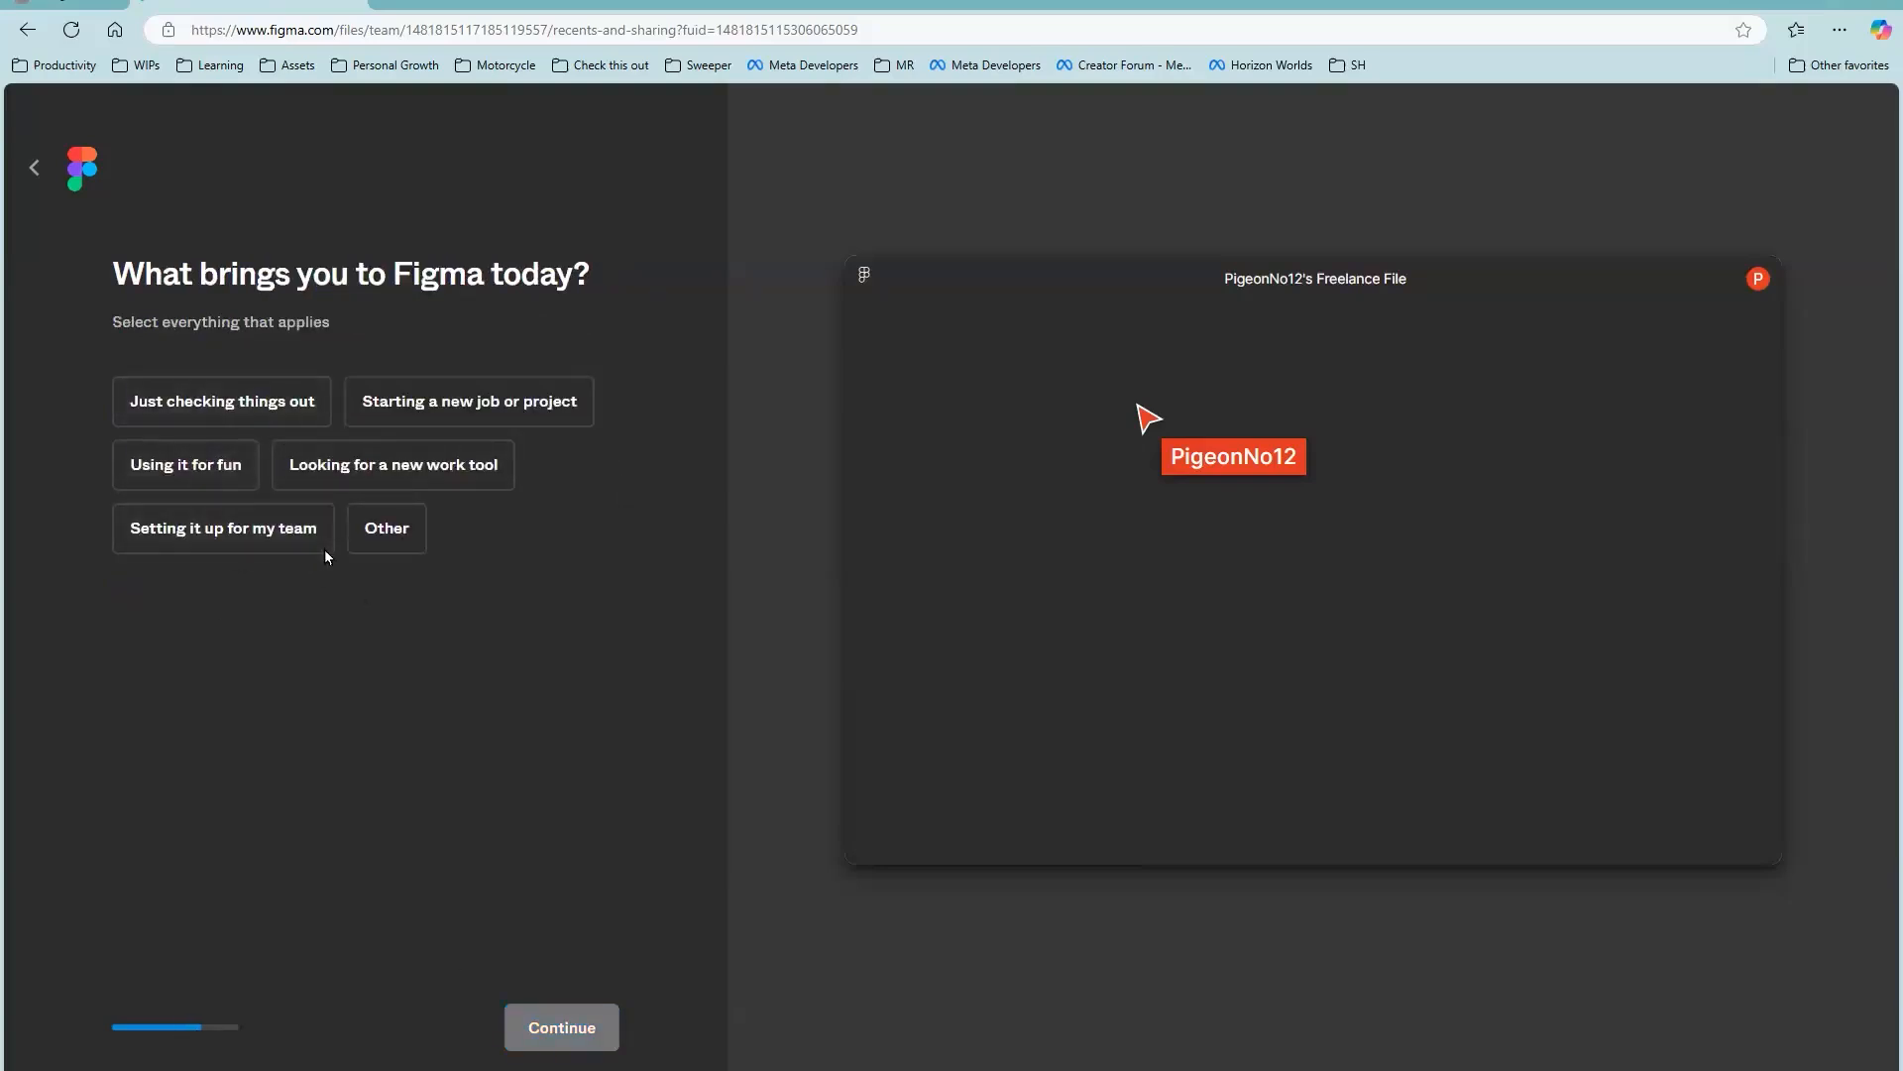
{"action": "left_click", "coordinate": [387, 529]}
{"action": "left_click", "coordinate": [598, 1035]}
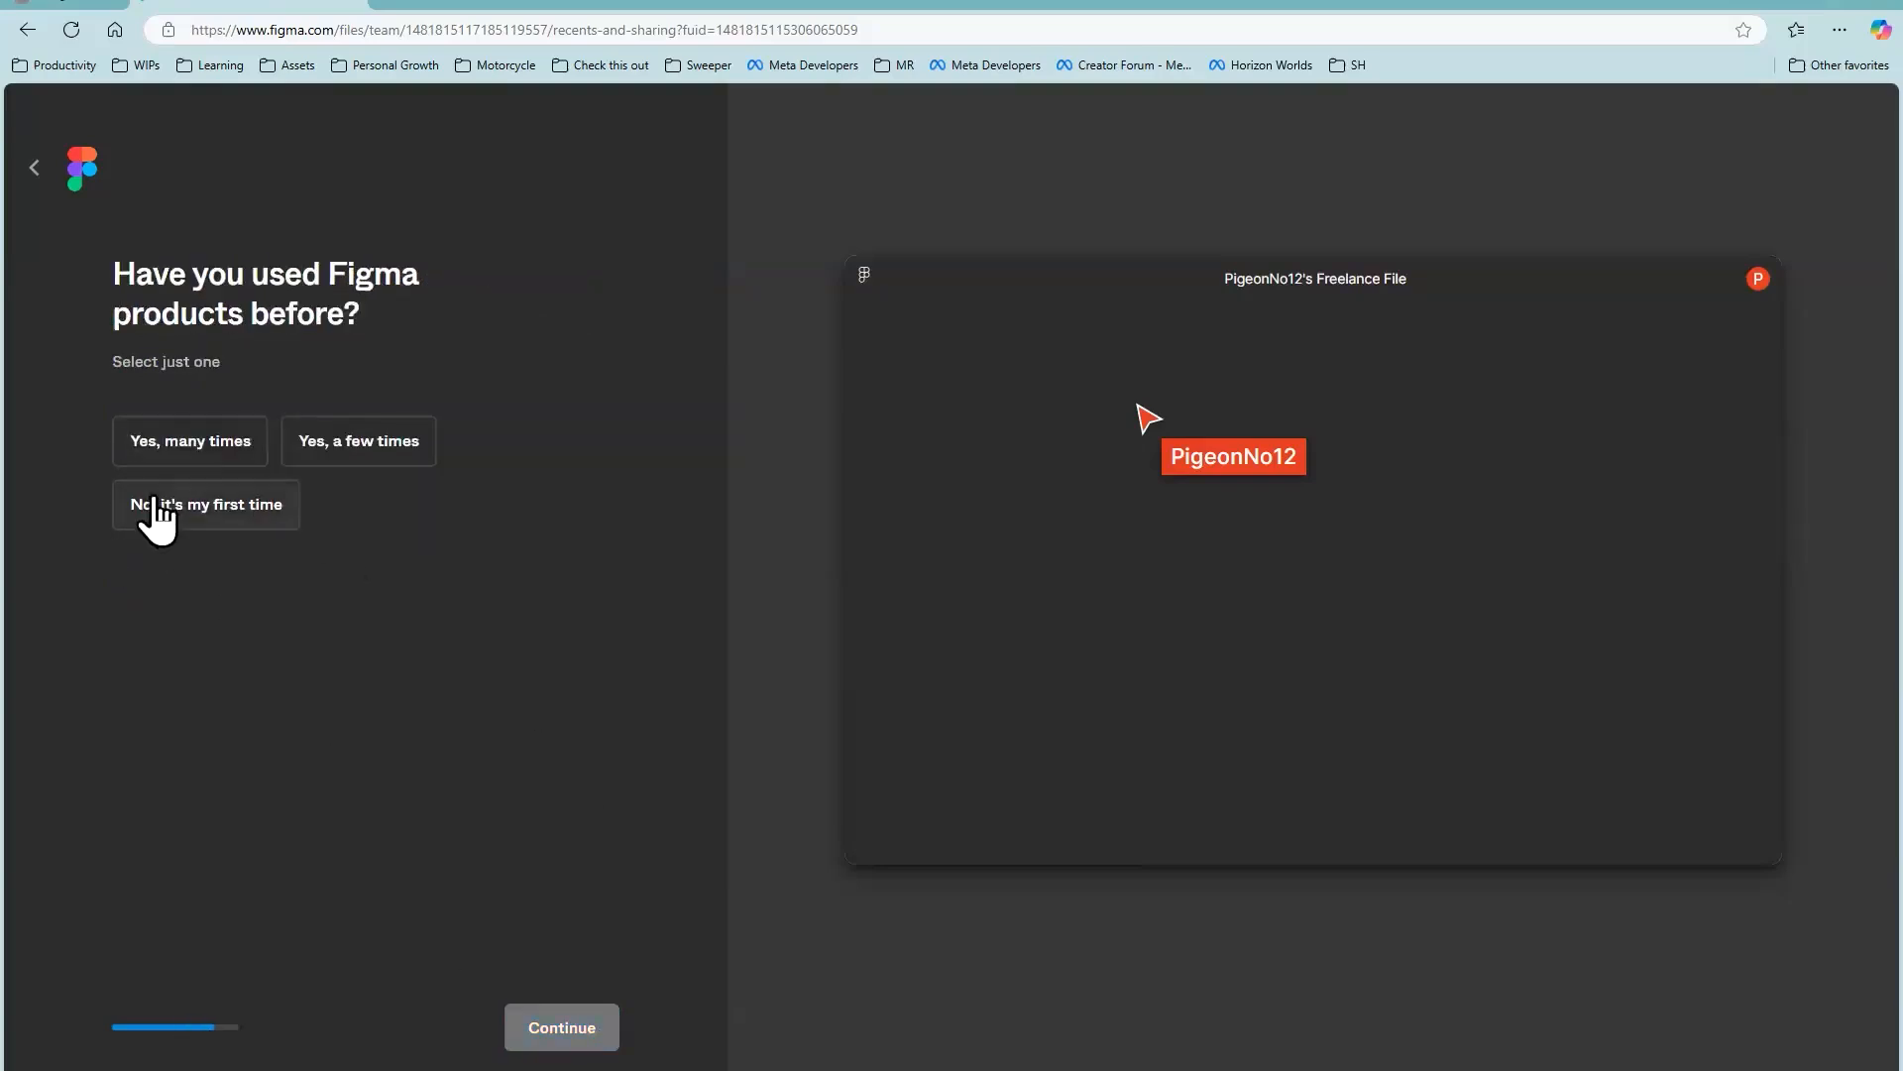
{"action": "left_click", "coordinate": [185, 520]}
{"action": "left_click", "coordinate": [592, 1038]}
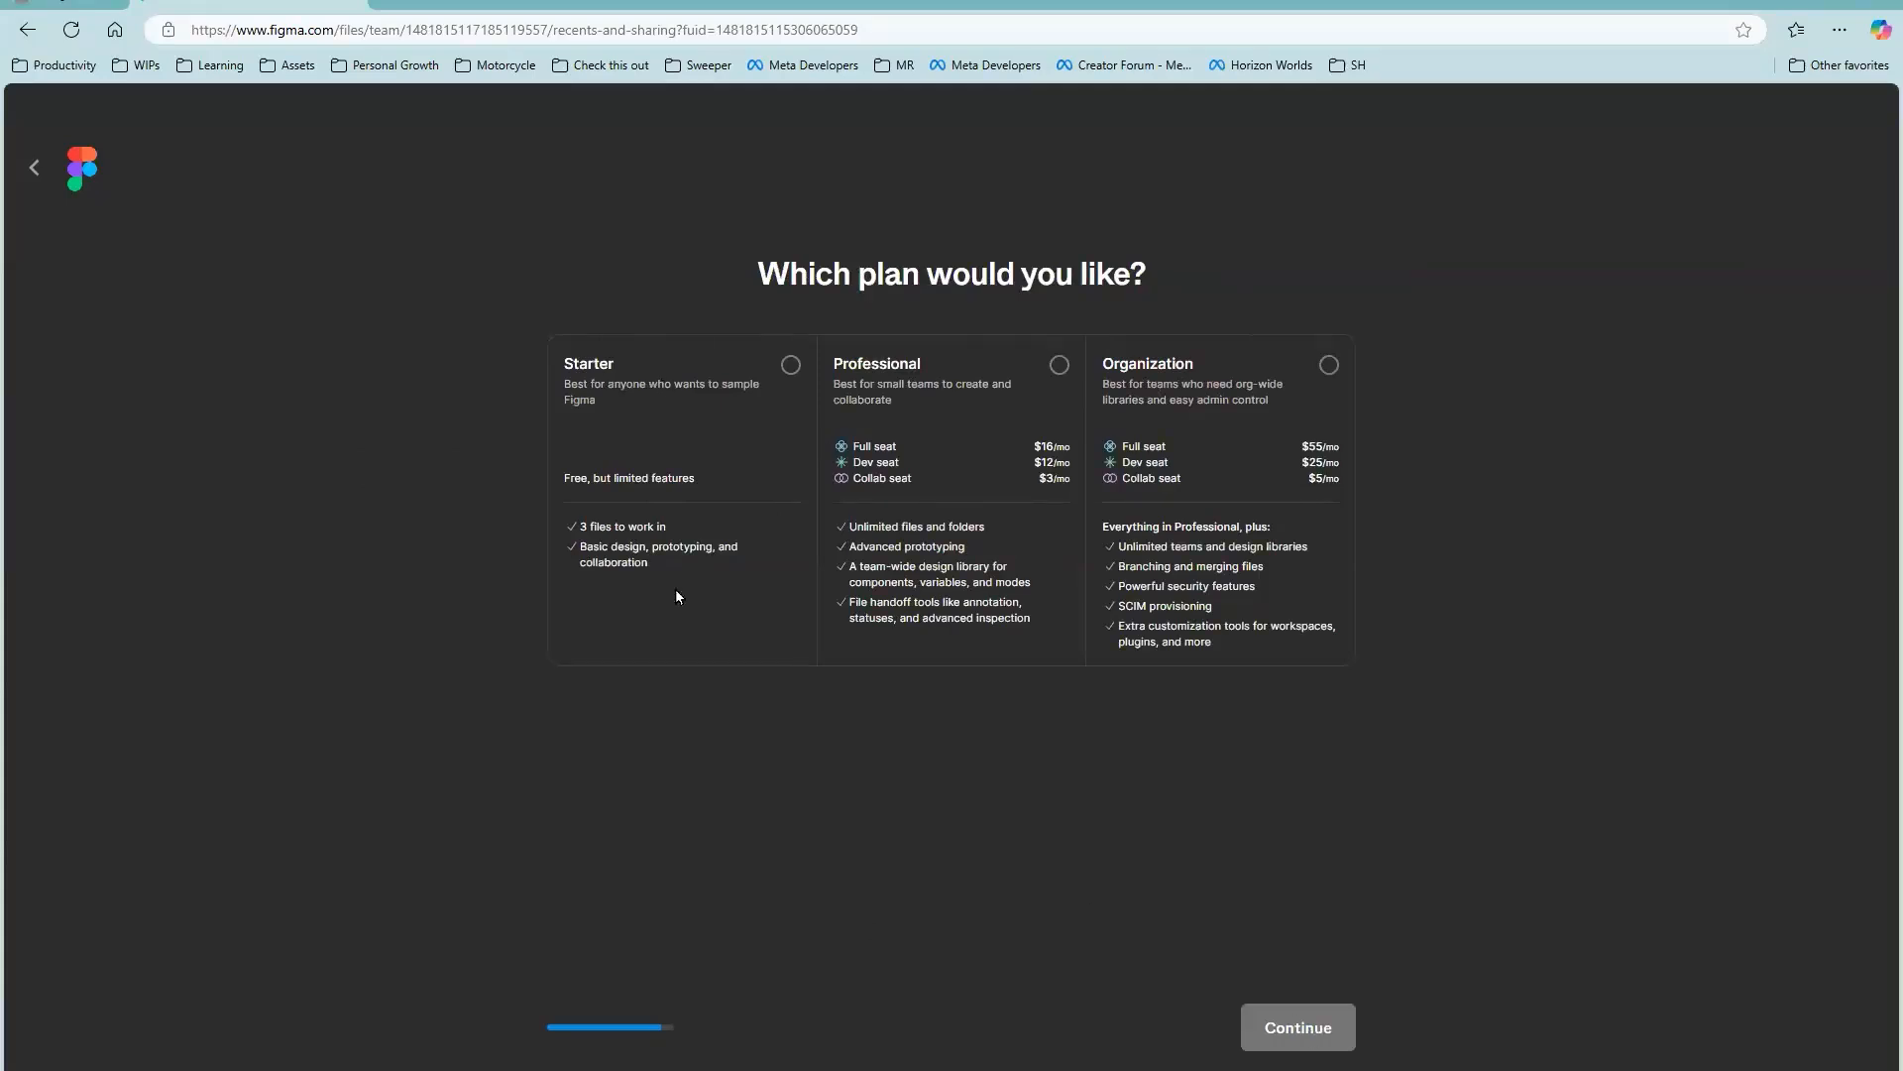
Step: Choose the free Starter plan and finish the setup with Design with Figma as the first activity
{"action": "left_click", "coordinate": [691, 426]}
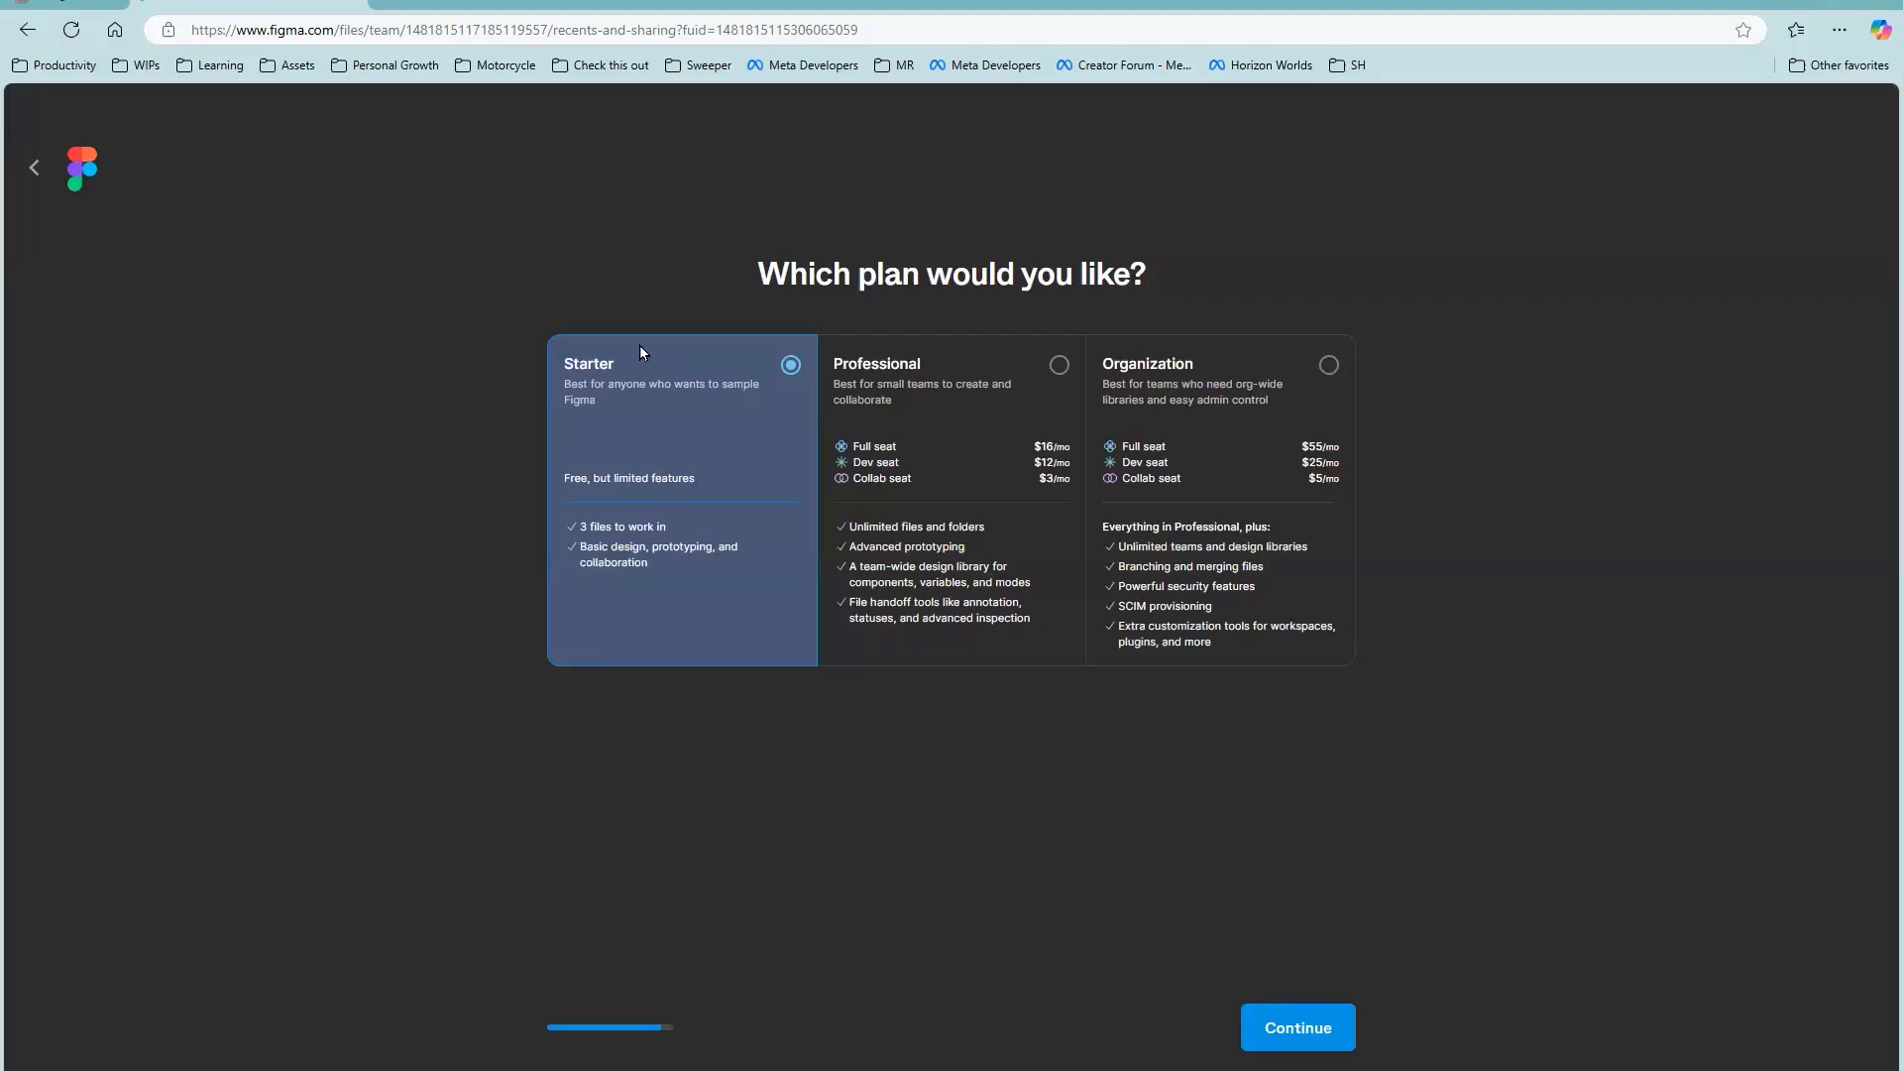
{"action": "left_click", "coordinate": [1321, 1035]}
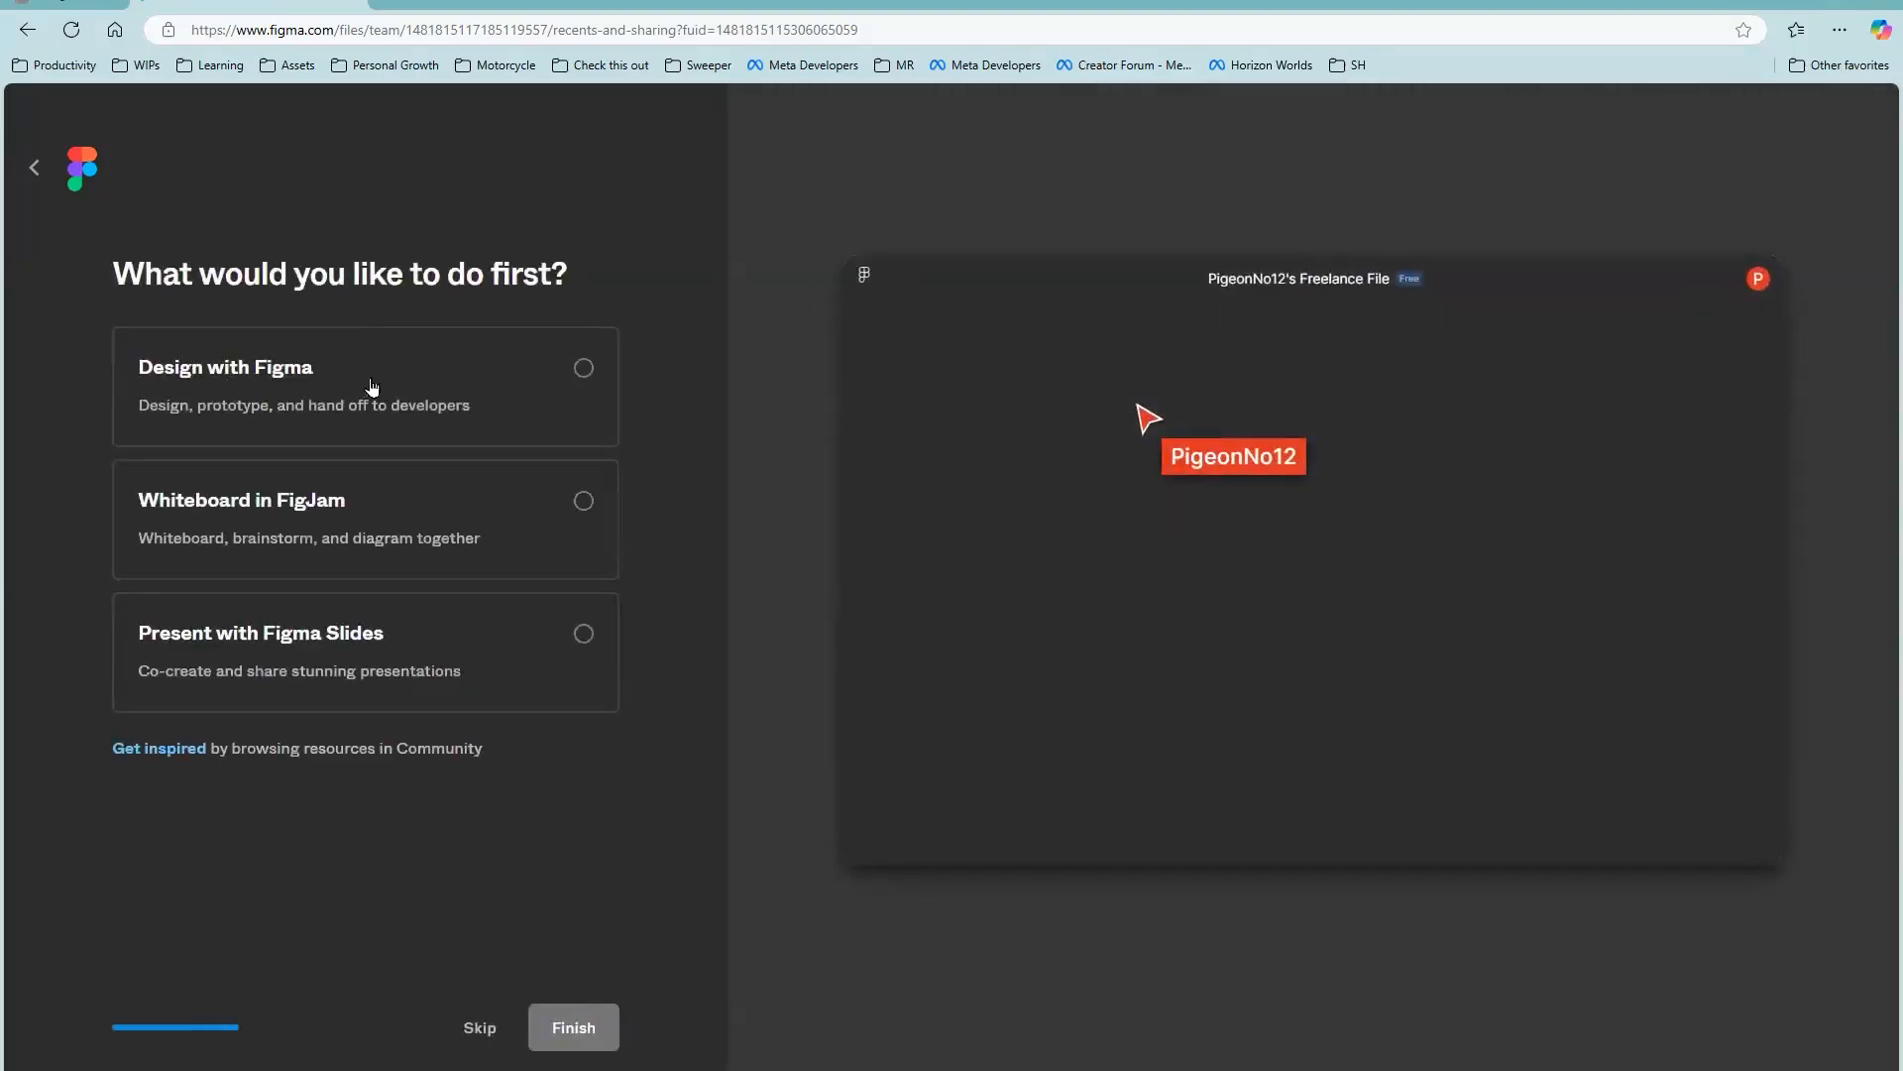
{"action": "left_click", "coordinate": [400, 385]}
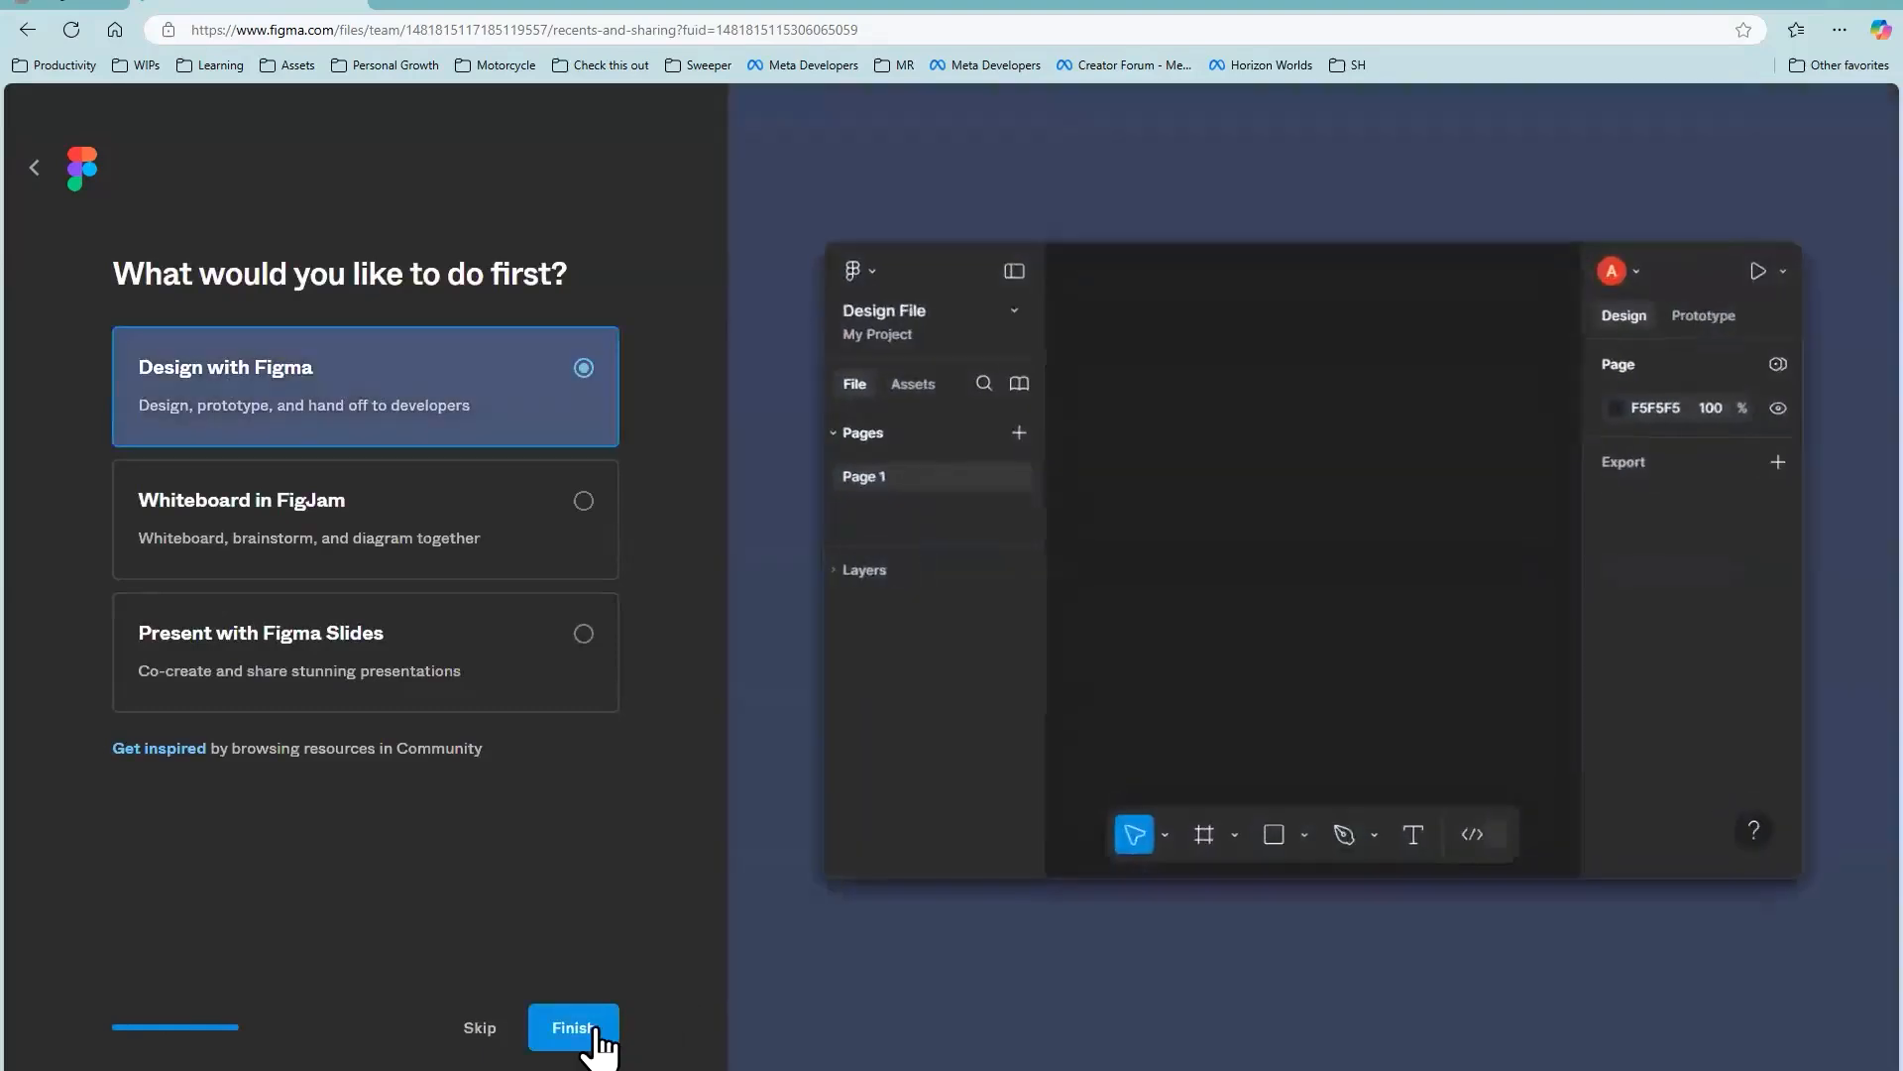
{"action": "left_click", "coordinate": [585, 1035]}
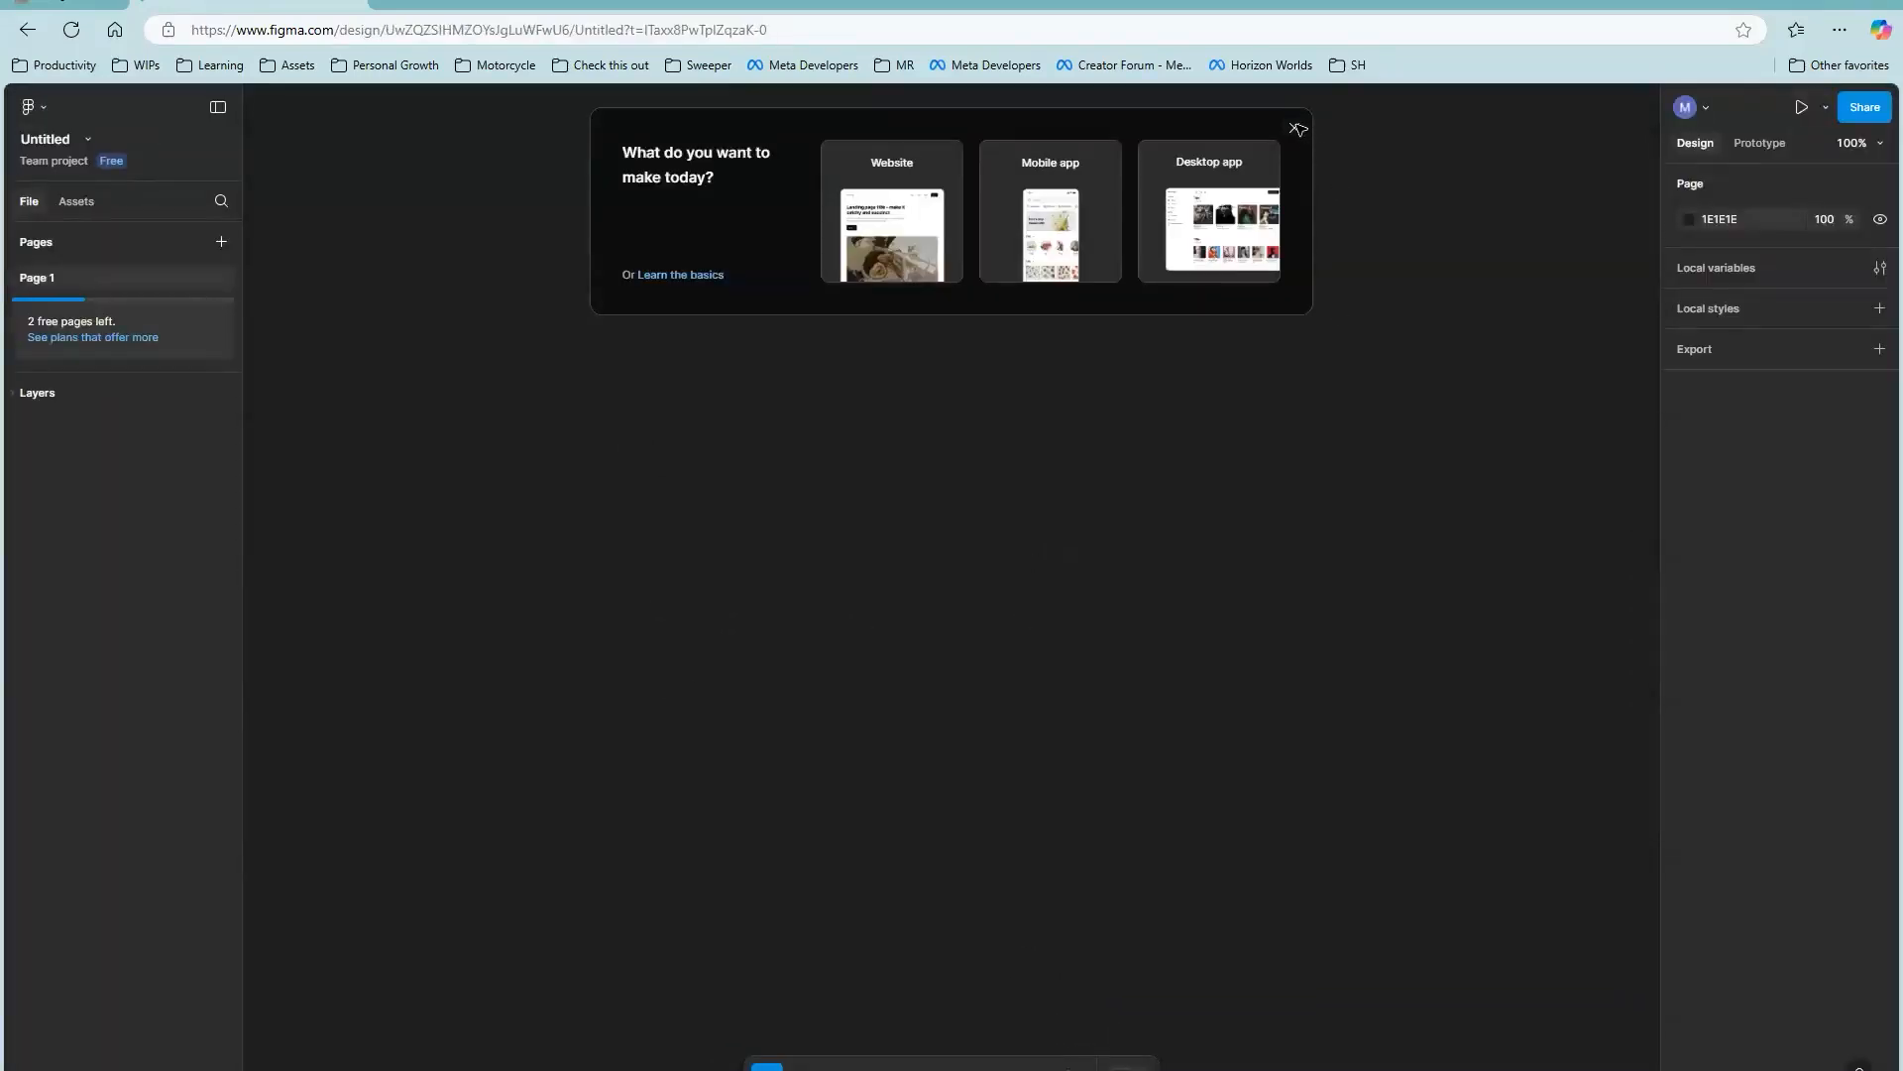
Step: Dismiss the starter template prompt, then draw a rectangle on the empty canvas and size it to 800 × 600
{"action": "left_click", "coordinate": [1297, 129]}
{"action": "left_click", "coordinate": [550, 315]}
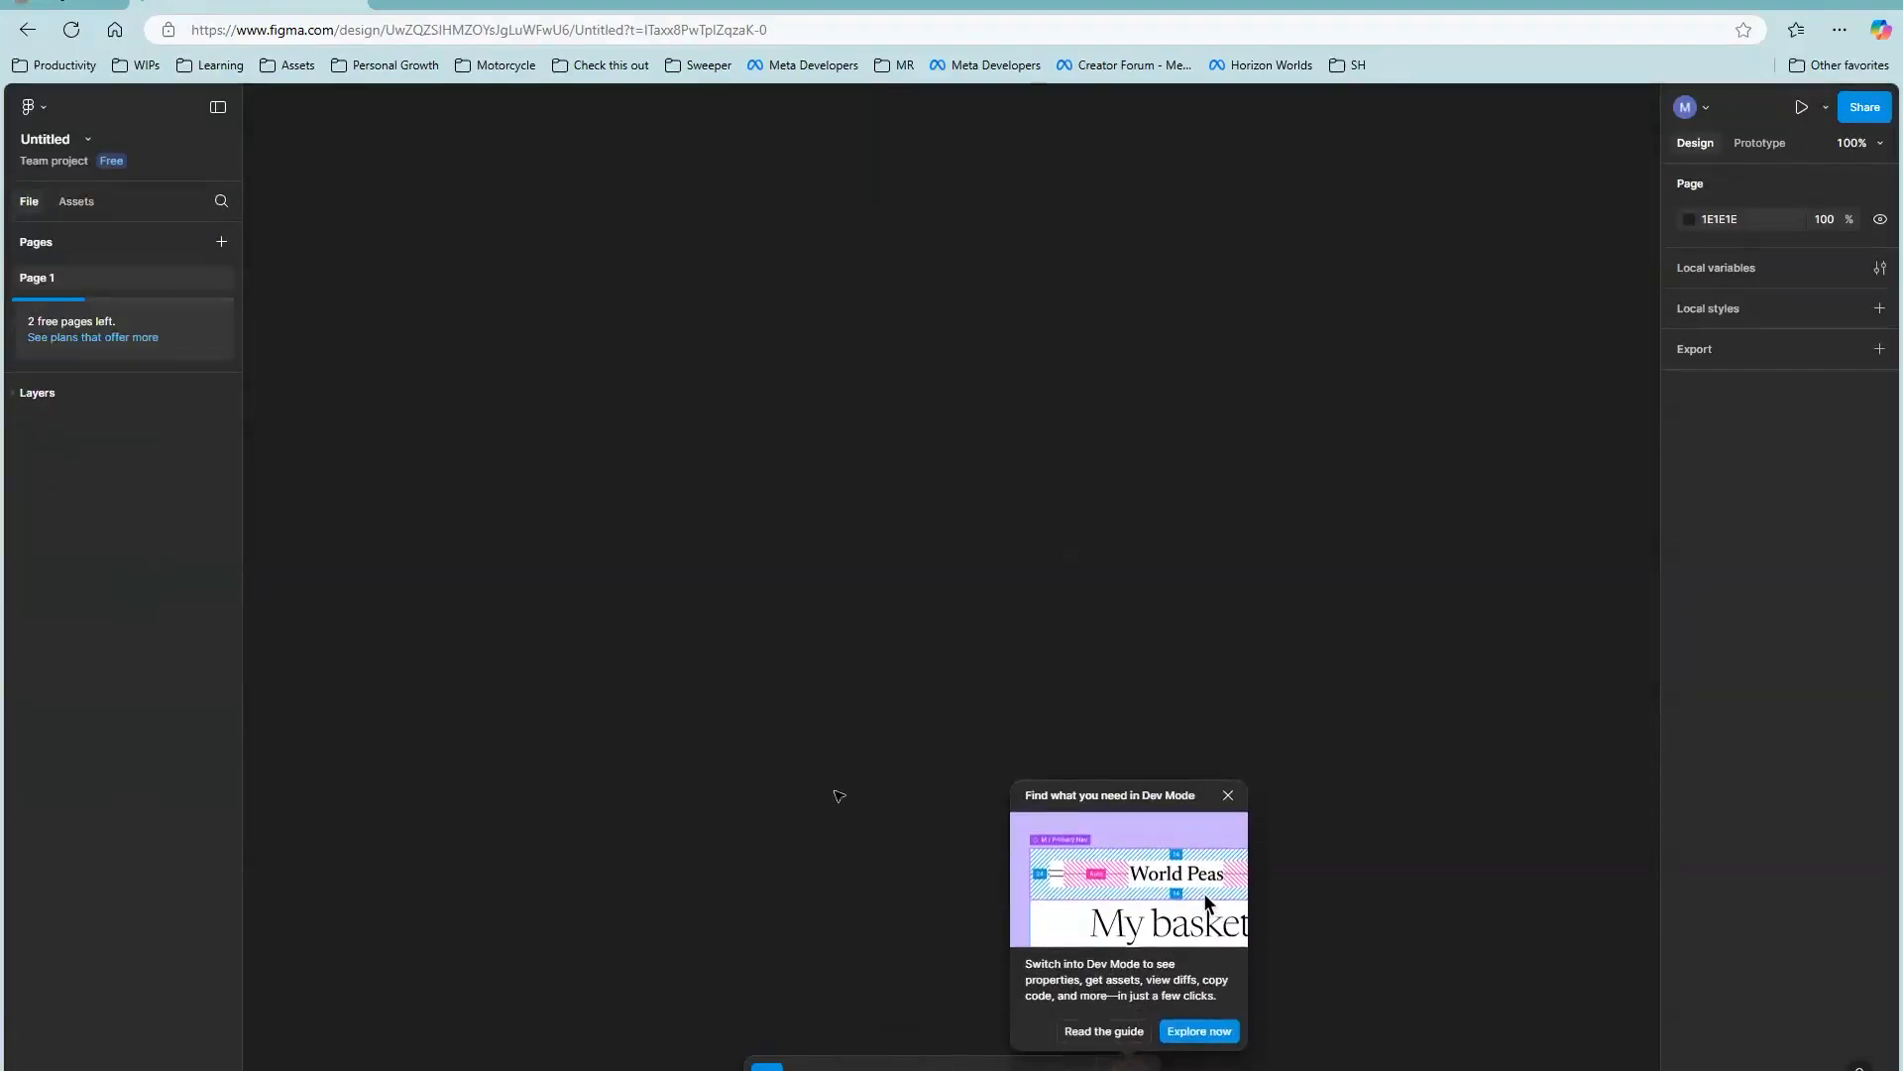
{"action": "key", "text": "r"}
{"action": "mouse_move", "coordinate": [717, 401]}
{"action": "left_mouse_down"}
{"action": "mouse_move", "coordinate": [852, 580]}
{"action": "mouse_move", "coordinate": [1140, 699]}
{"action": "mouse_move", "coordinate": [1197, 758]}
{"action": "left_mouse_up"}
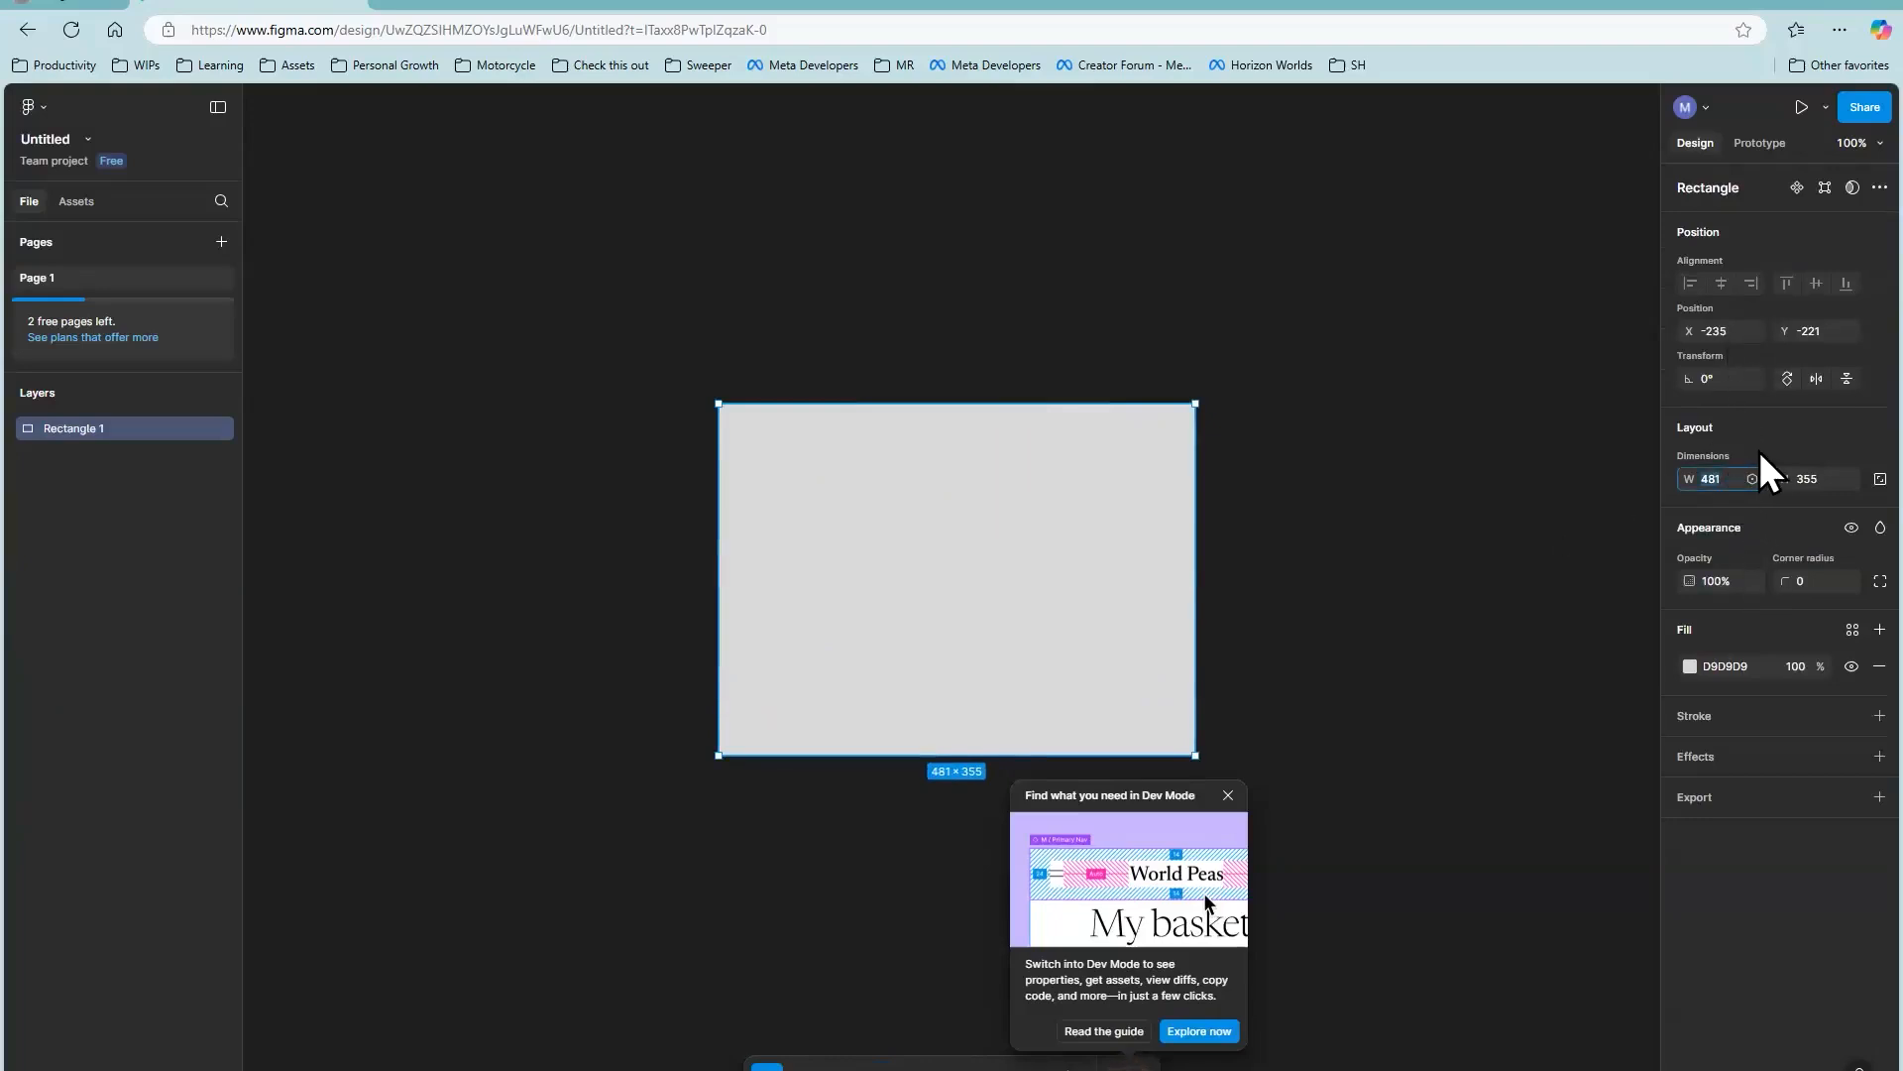
{"action": "type", "text": "800"}
{"action": "key", "text": "Tab"}
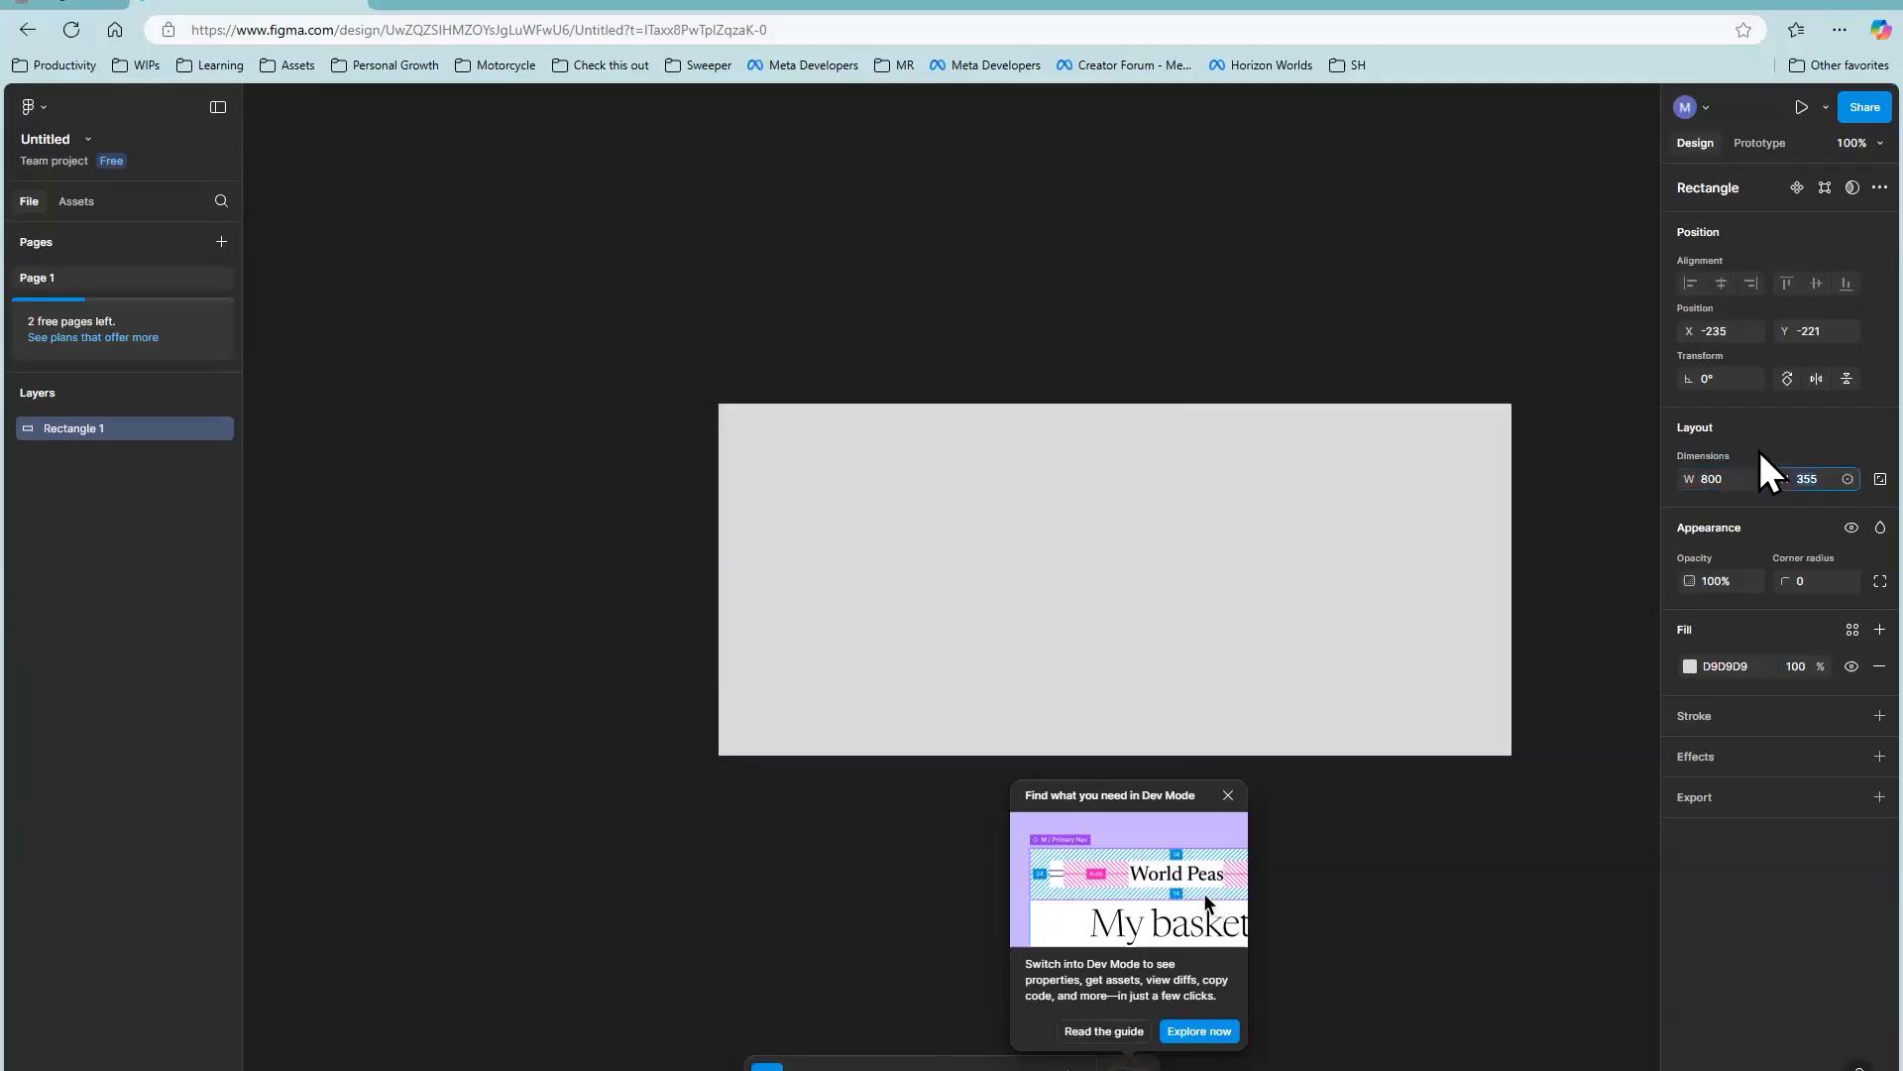
{"action": "type", "text": "600"}
{"action": "key", "text": "Return"}
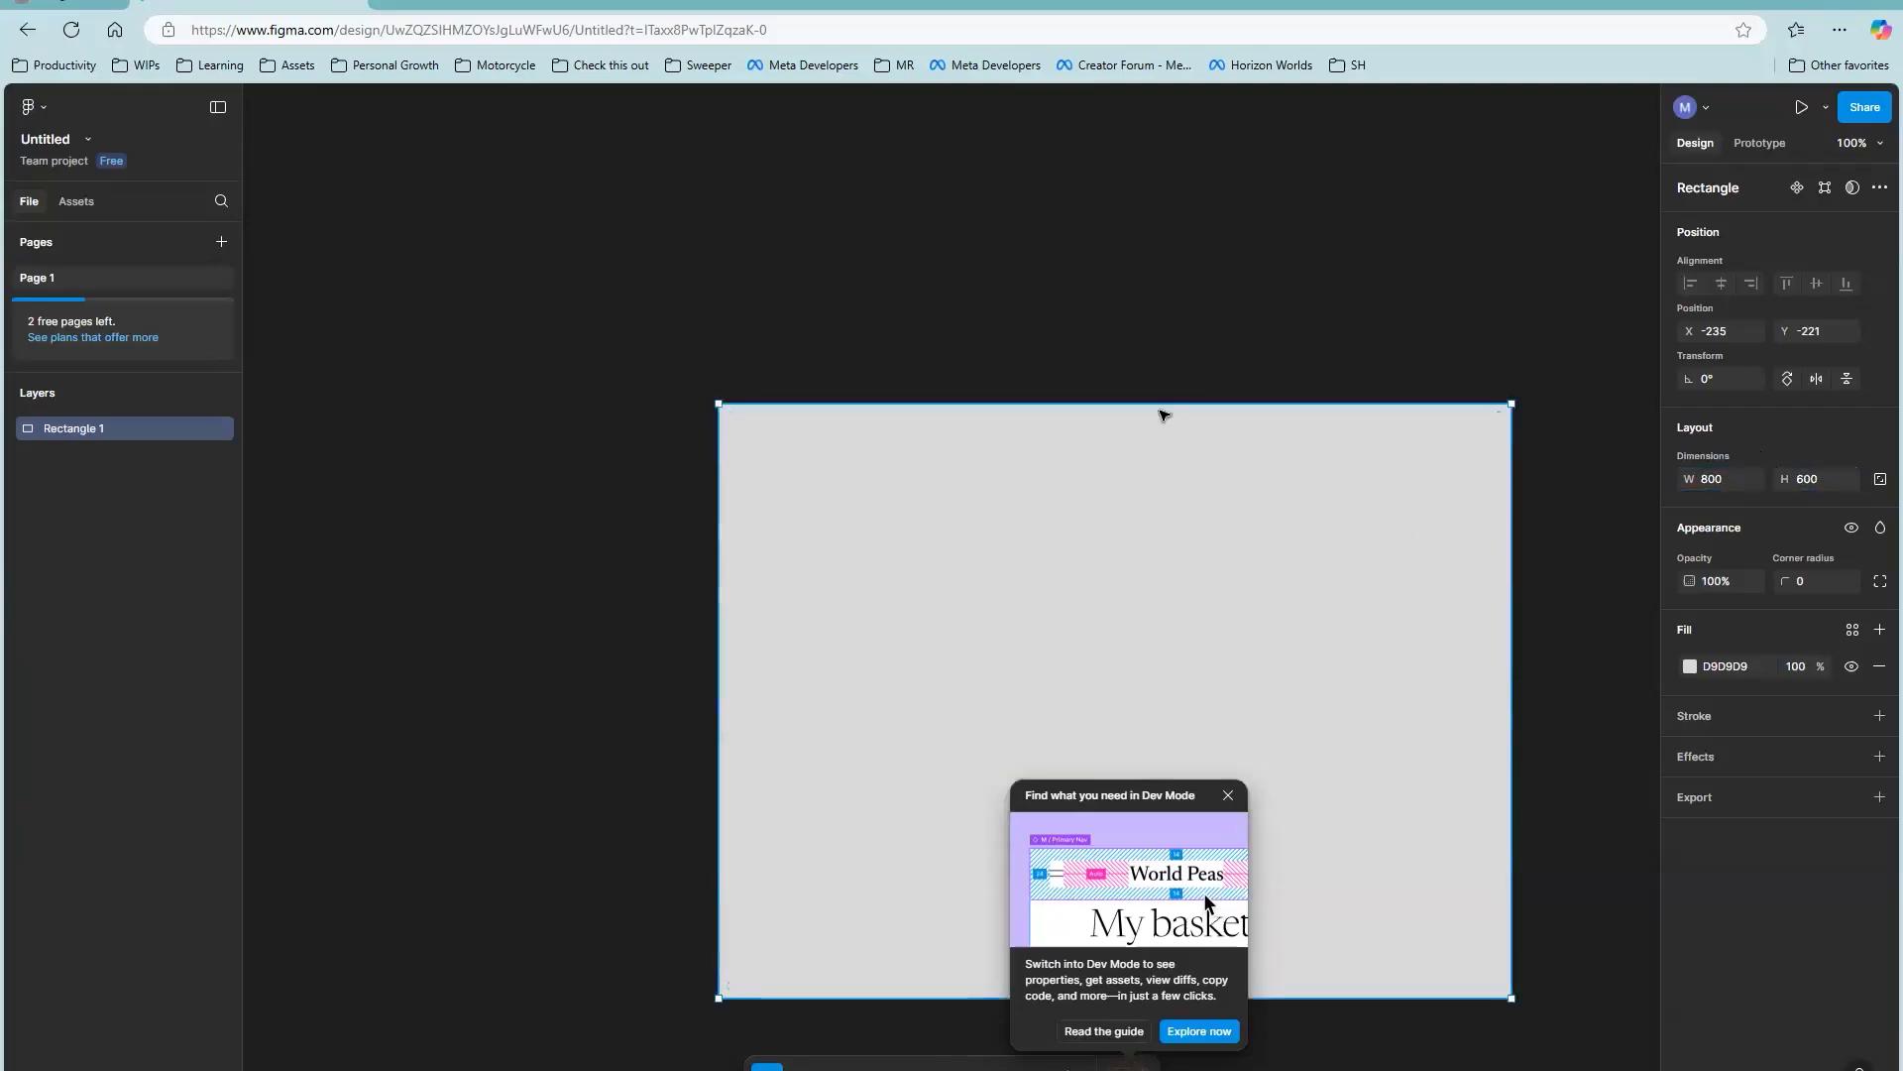
Step: Move the 800 × 600 rectangle to about X -438, Y -362 and change its fill to grey-brown 736D6D
{"action": "left_click_drag", "start_coordinate": [1334, 534], "coordinate": [1133, 394]}
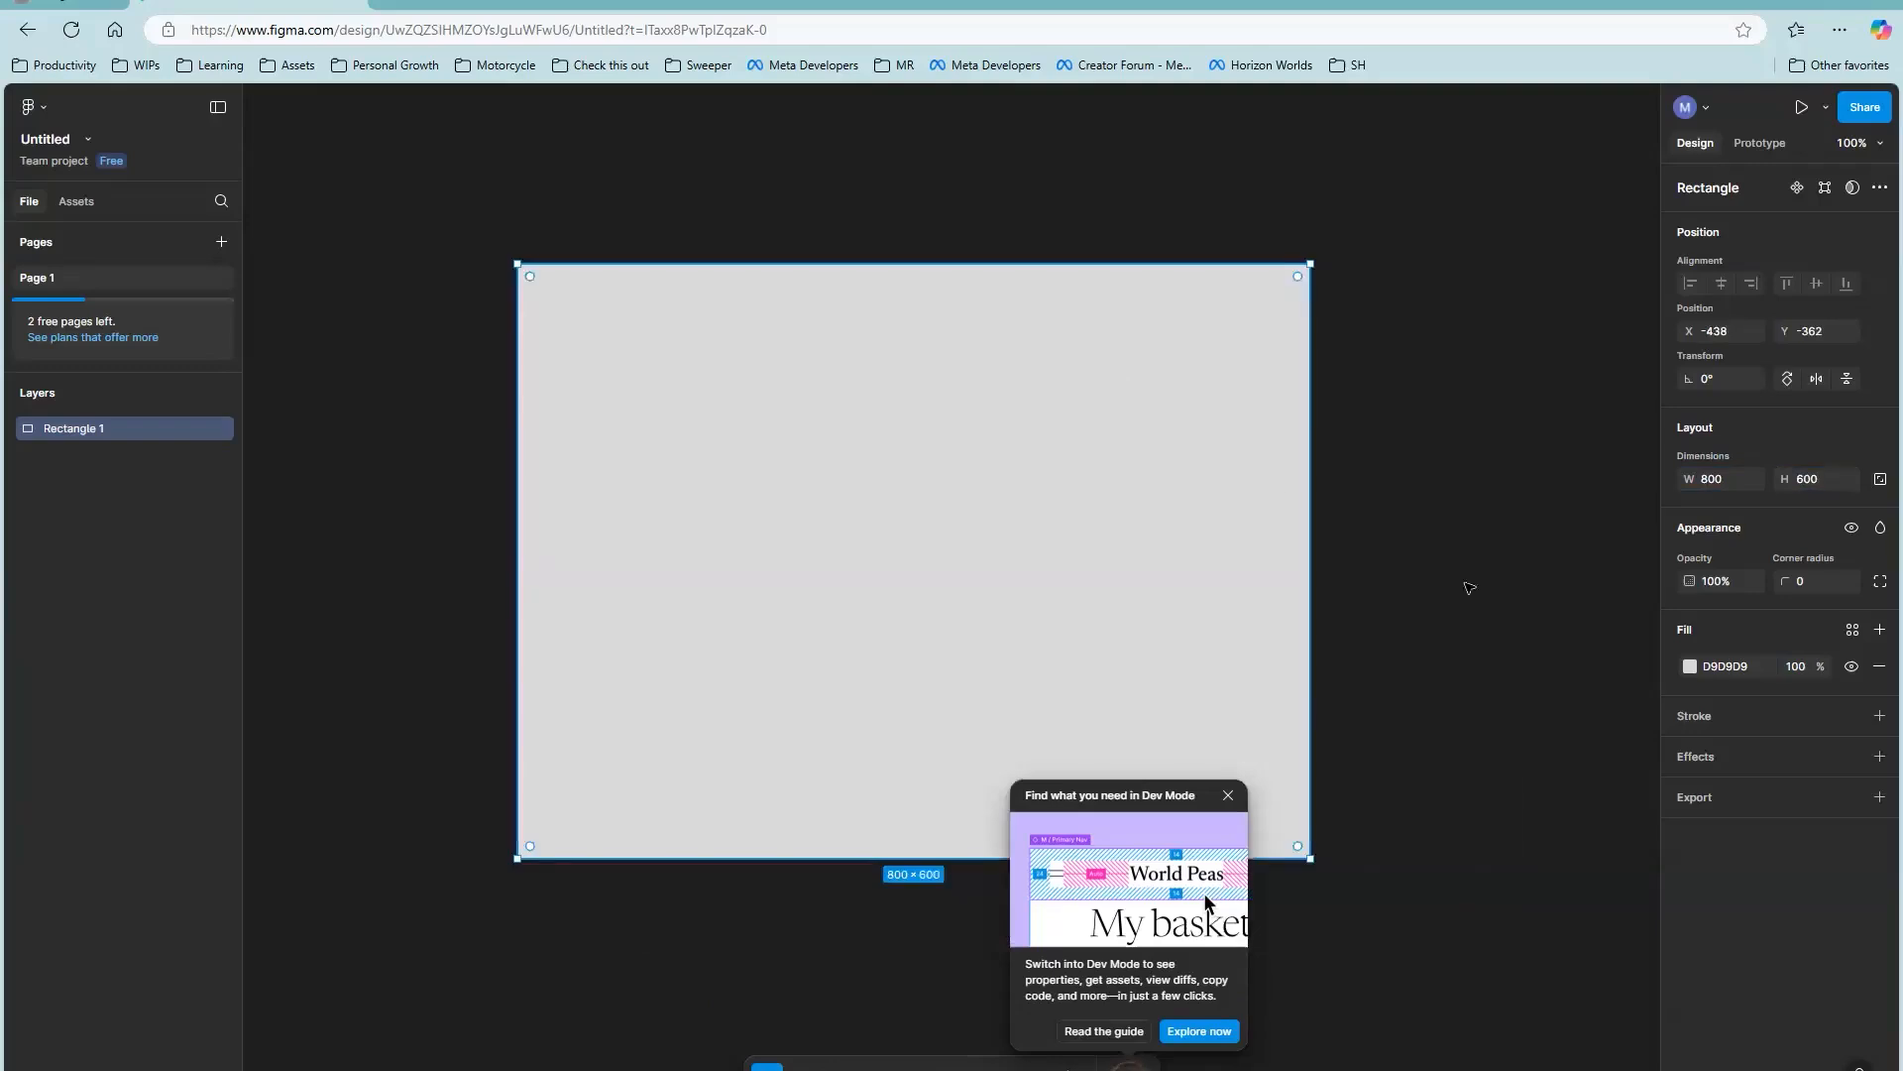
{"action": "left_click", "coordinate": [1690, 668]}
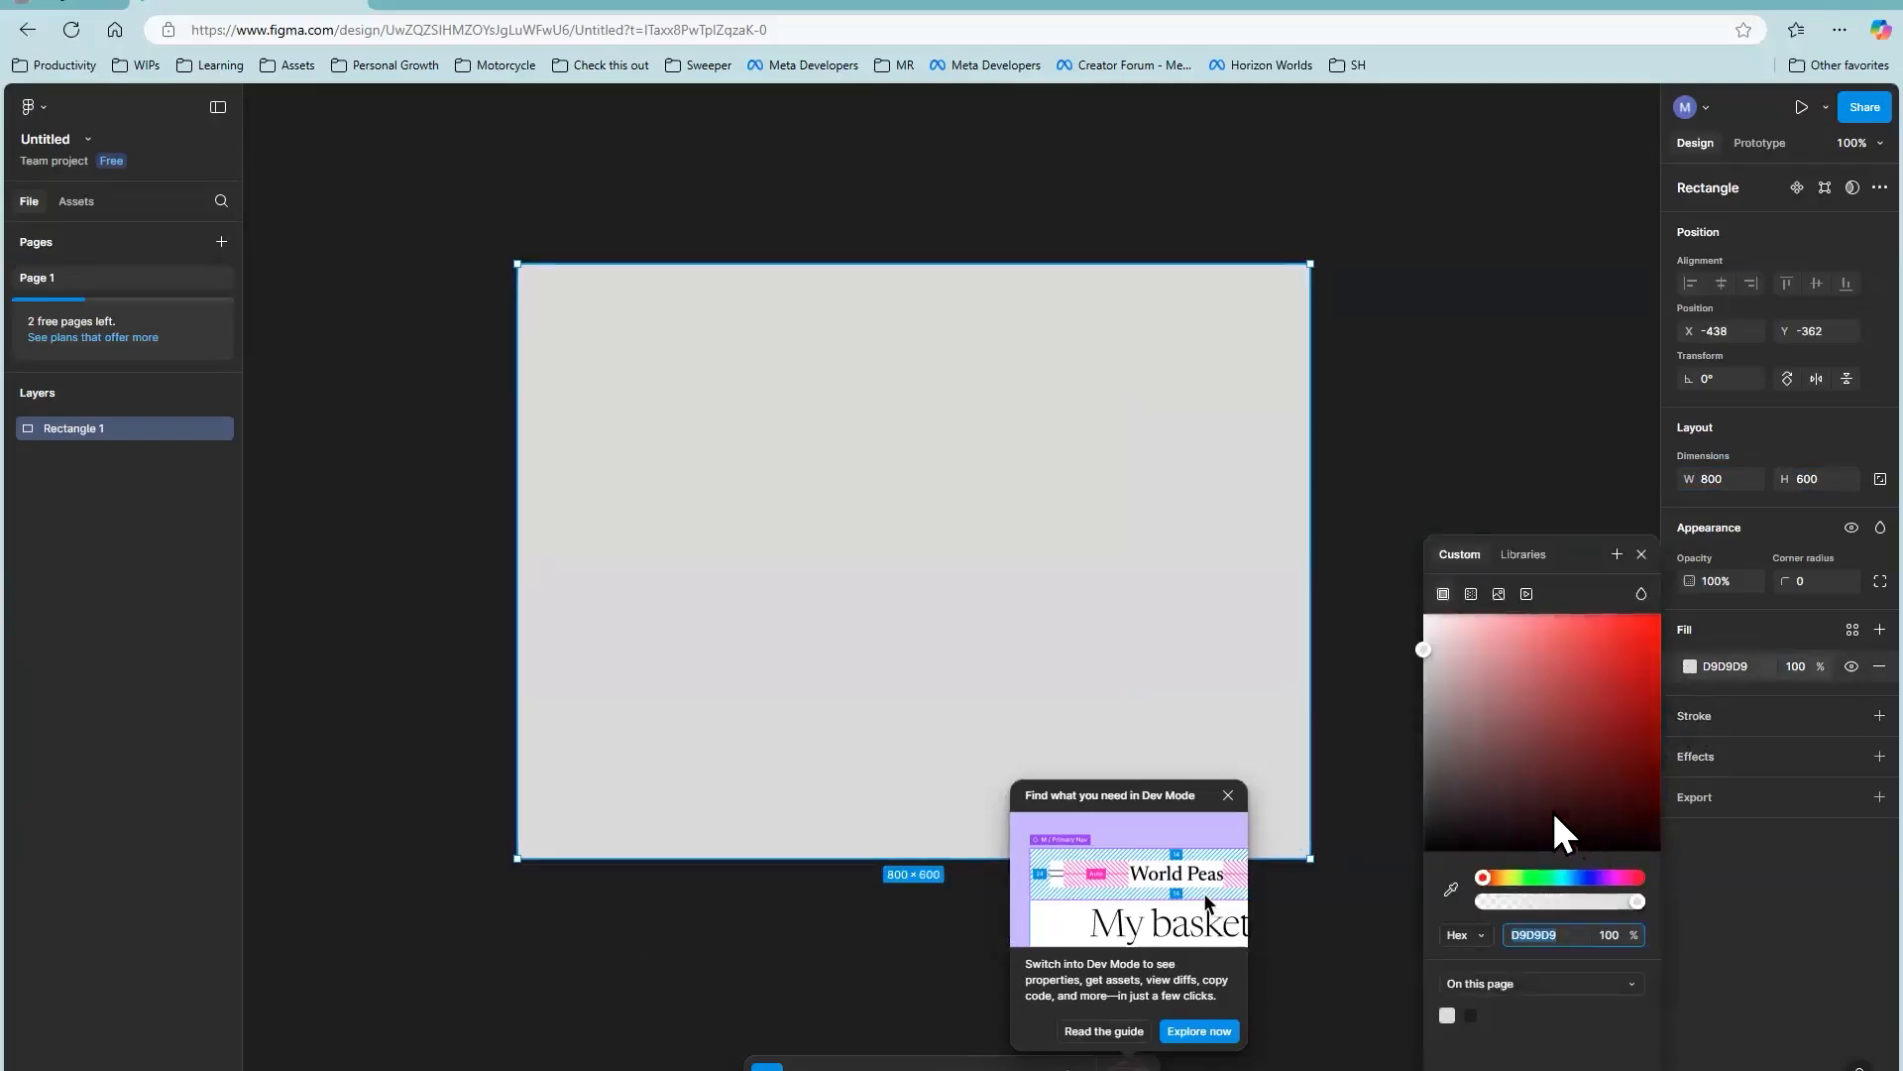
{"action": "left_click_drag", "start_coordinate": [1504, 811], "coordinate": [1436, 745]}
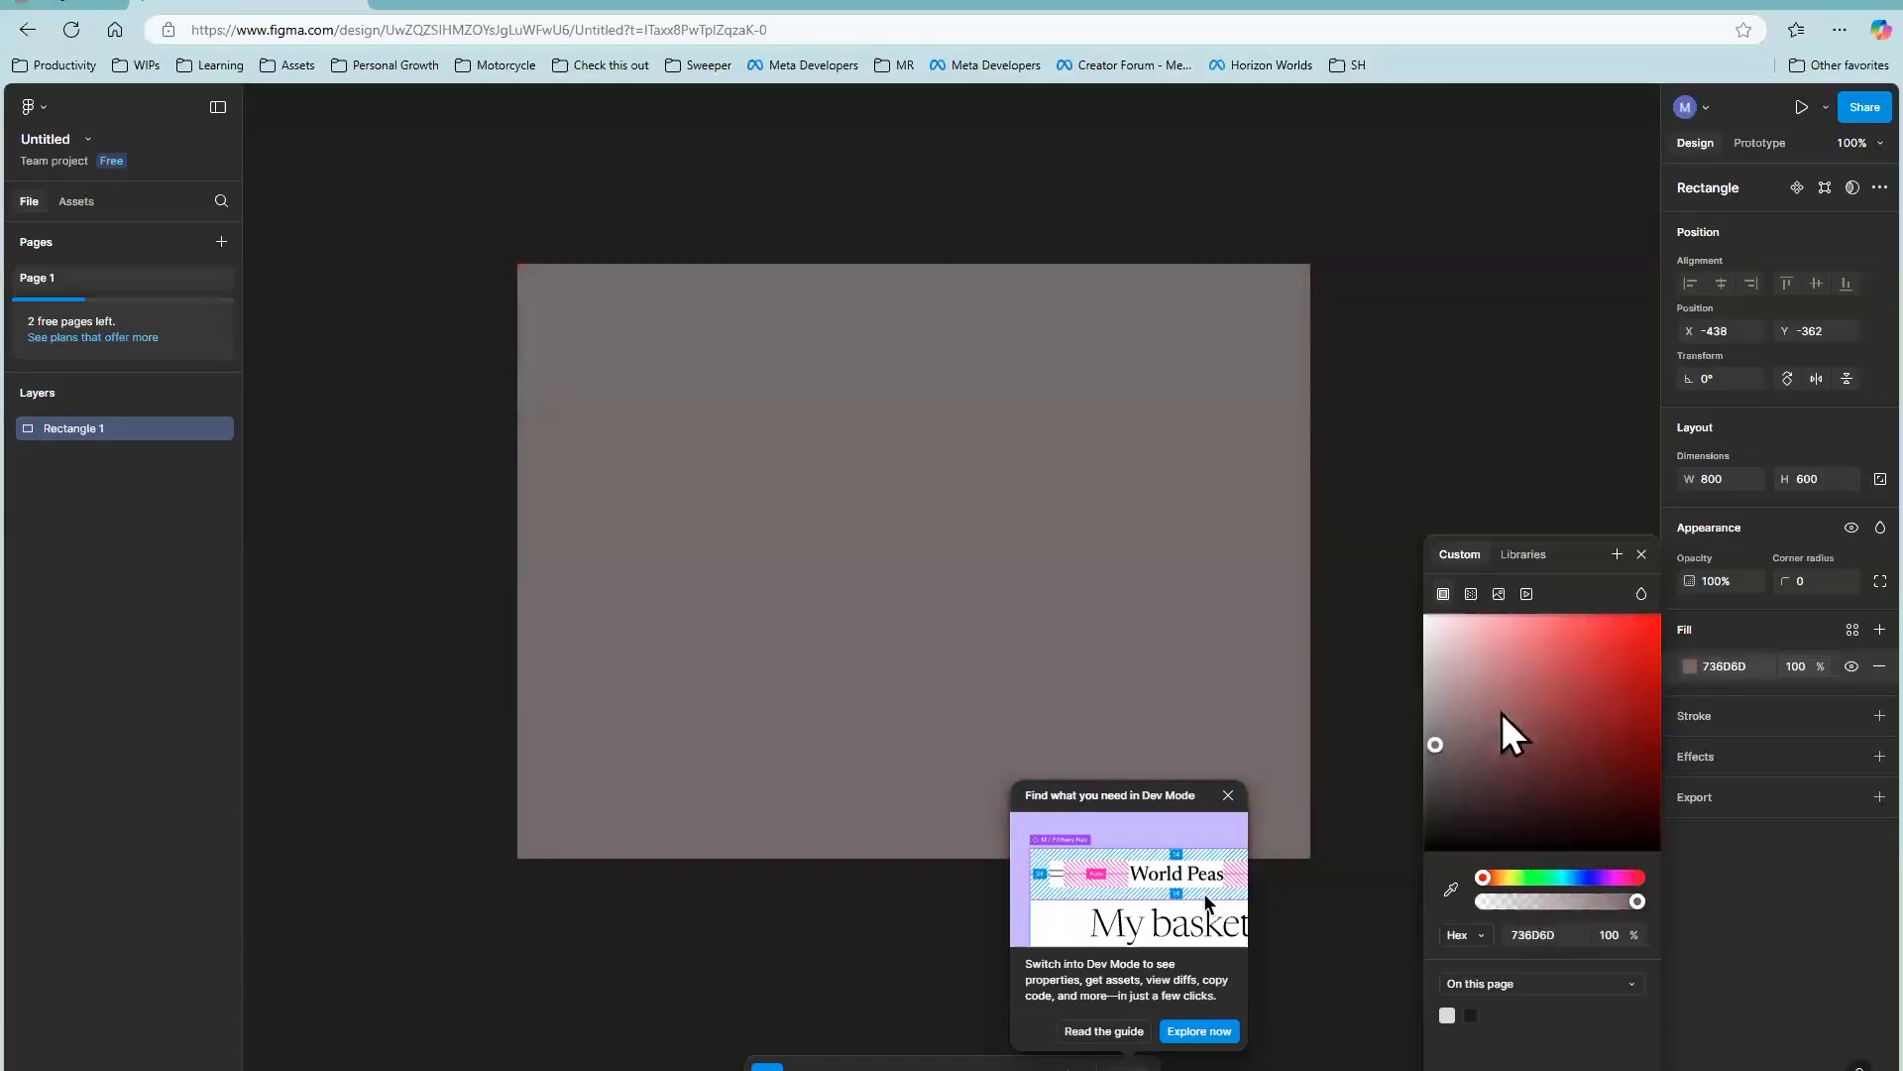
{"action": "left_click", "coordinate": [1641, 555]}
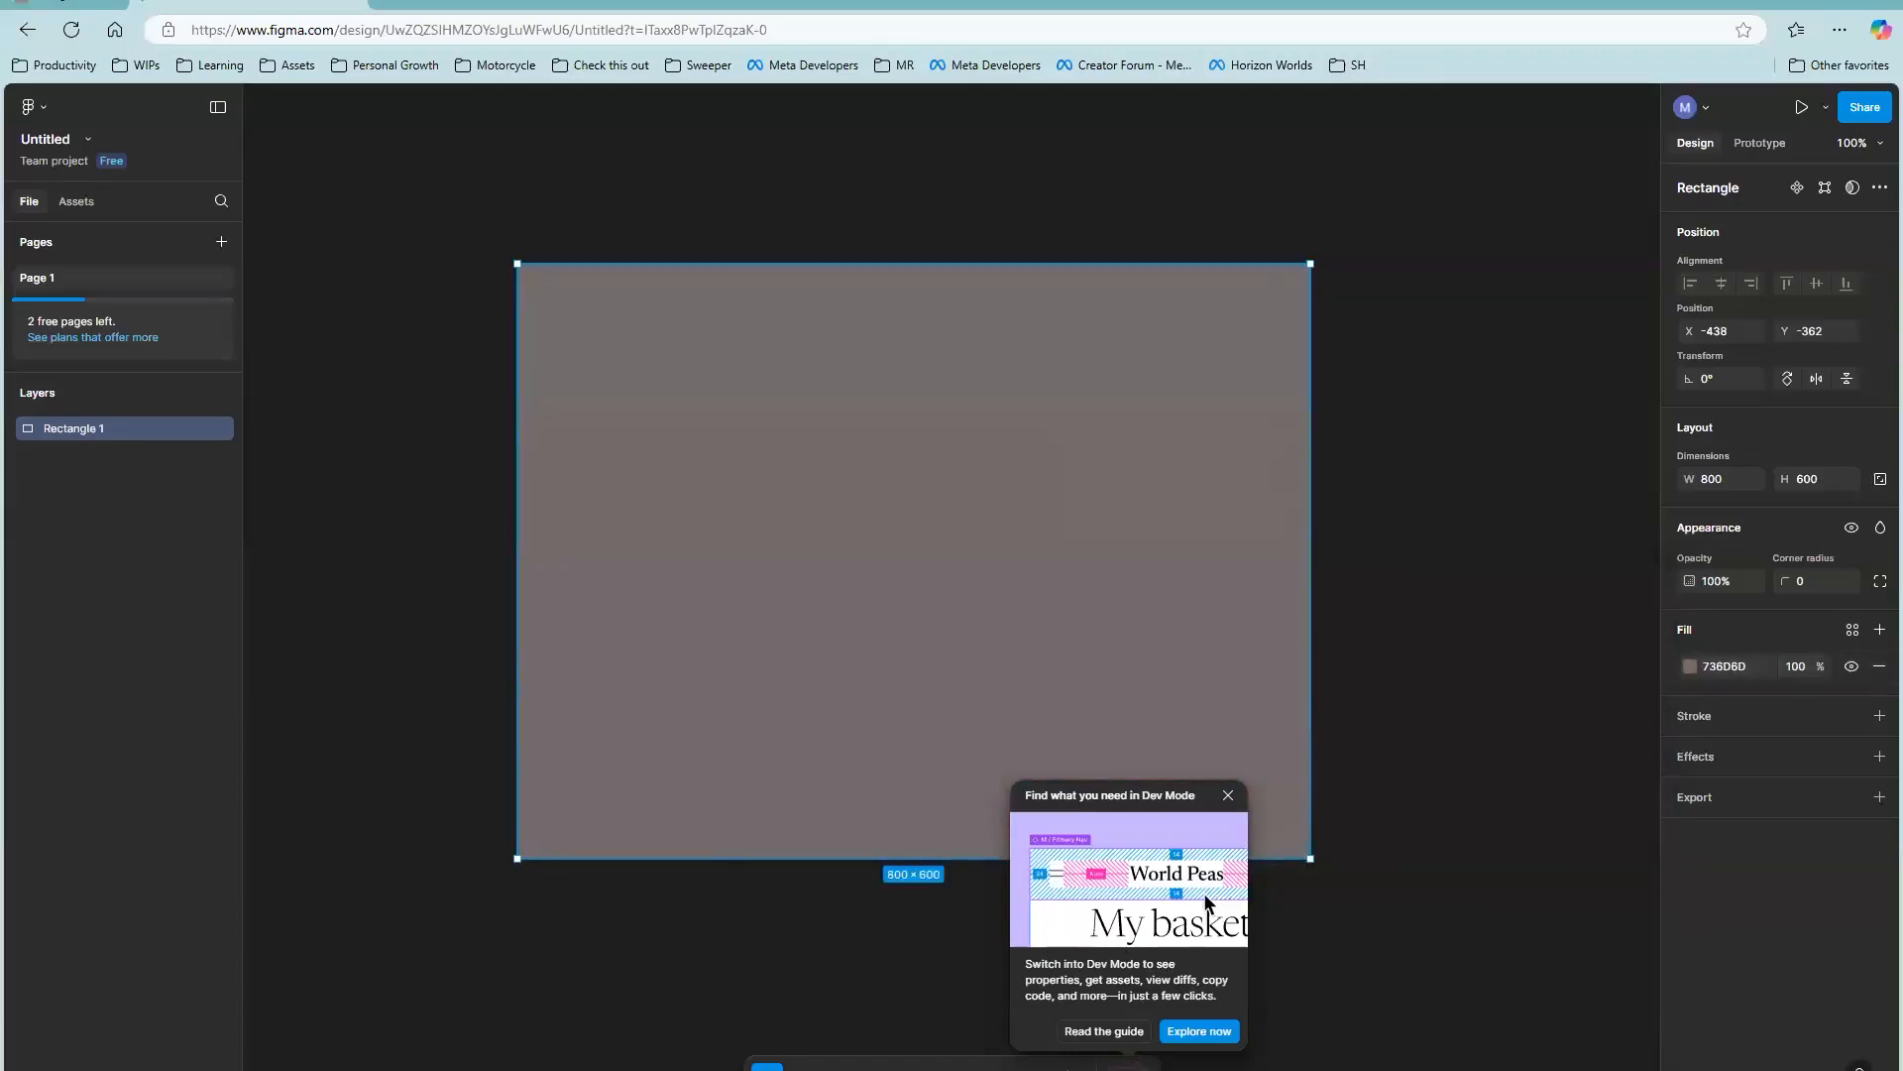
Step: Draw a second rectangle over the grey one, size it to 500 × 500 and center it on the larger rectangle
{"action": "left_click", "coordinate": [871, 1066]}
{"action": "mouse_move", "coordinate": [632, 389]}
{"action": "left_mouse_down"}
{"action": "mouse_move", "coordinate": [991, 636]}
{"action": "mouse_move", "coordinate": [1177, 700]}
{"action": "left_mouse_up"}
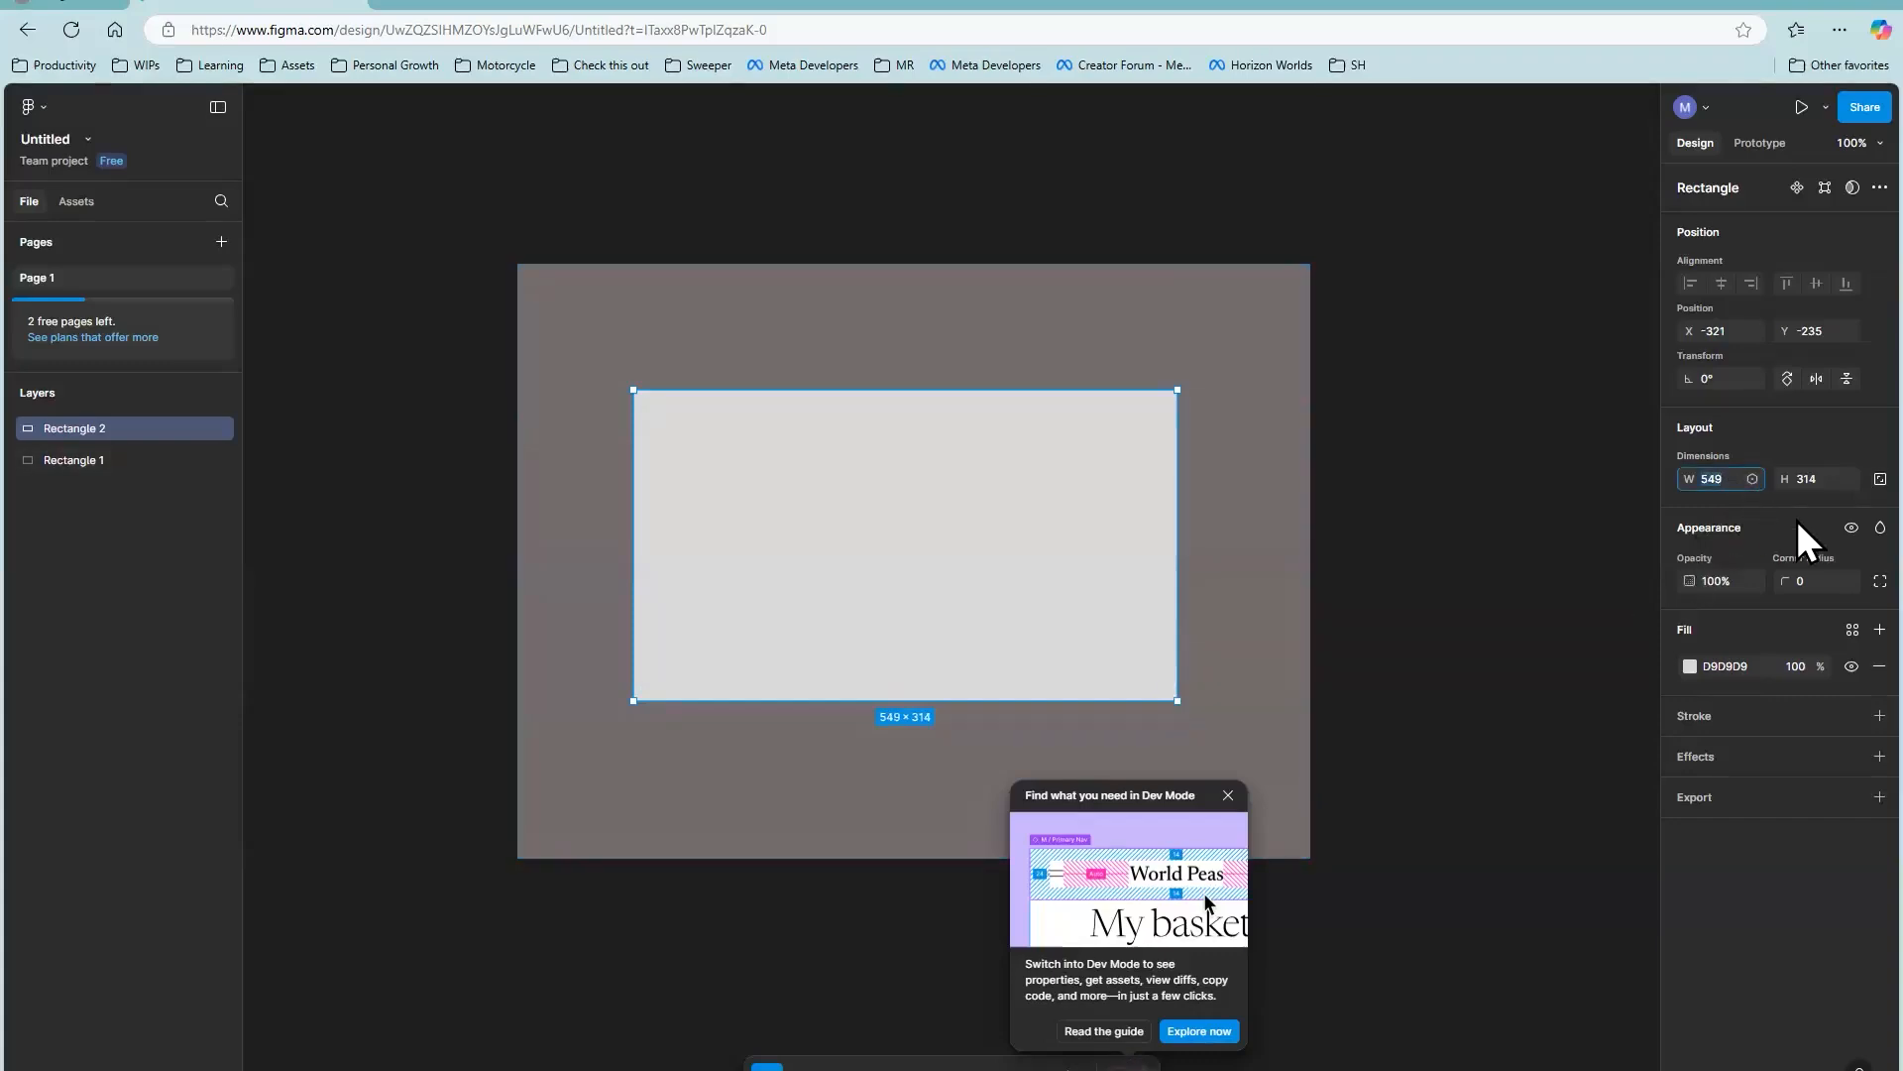
{"action": "type", "text": "500"}
{"action": "key", "text": "Tab"}
{"action": "type", "text": "500"}
{"action": "key", "text": "Tab"}
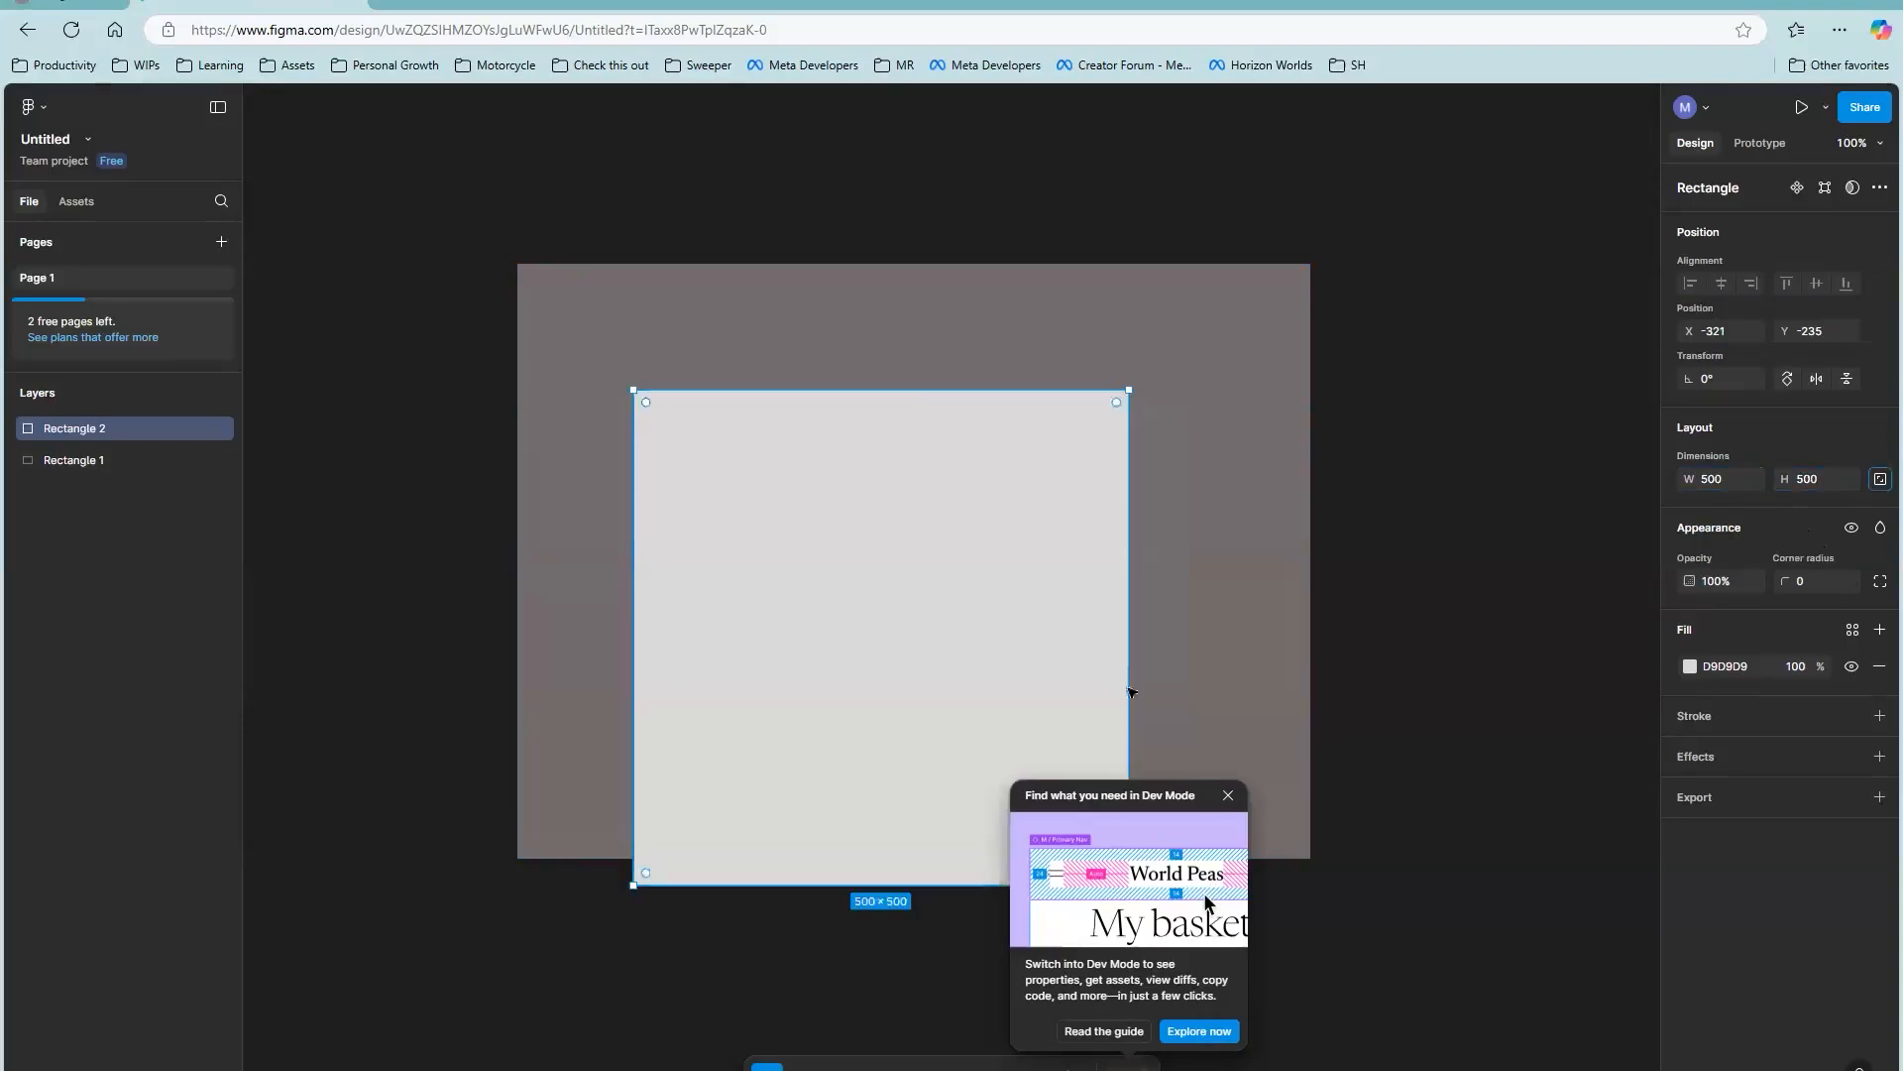
{"action": "left_click_drag", "start_coordinate": [879, 641], "coordinate": [910, 546]}
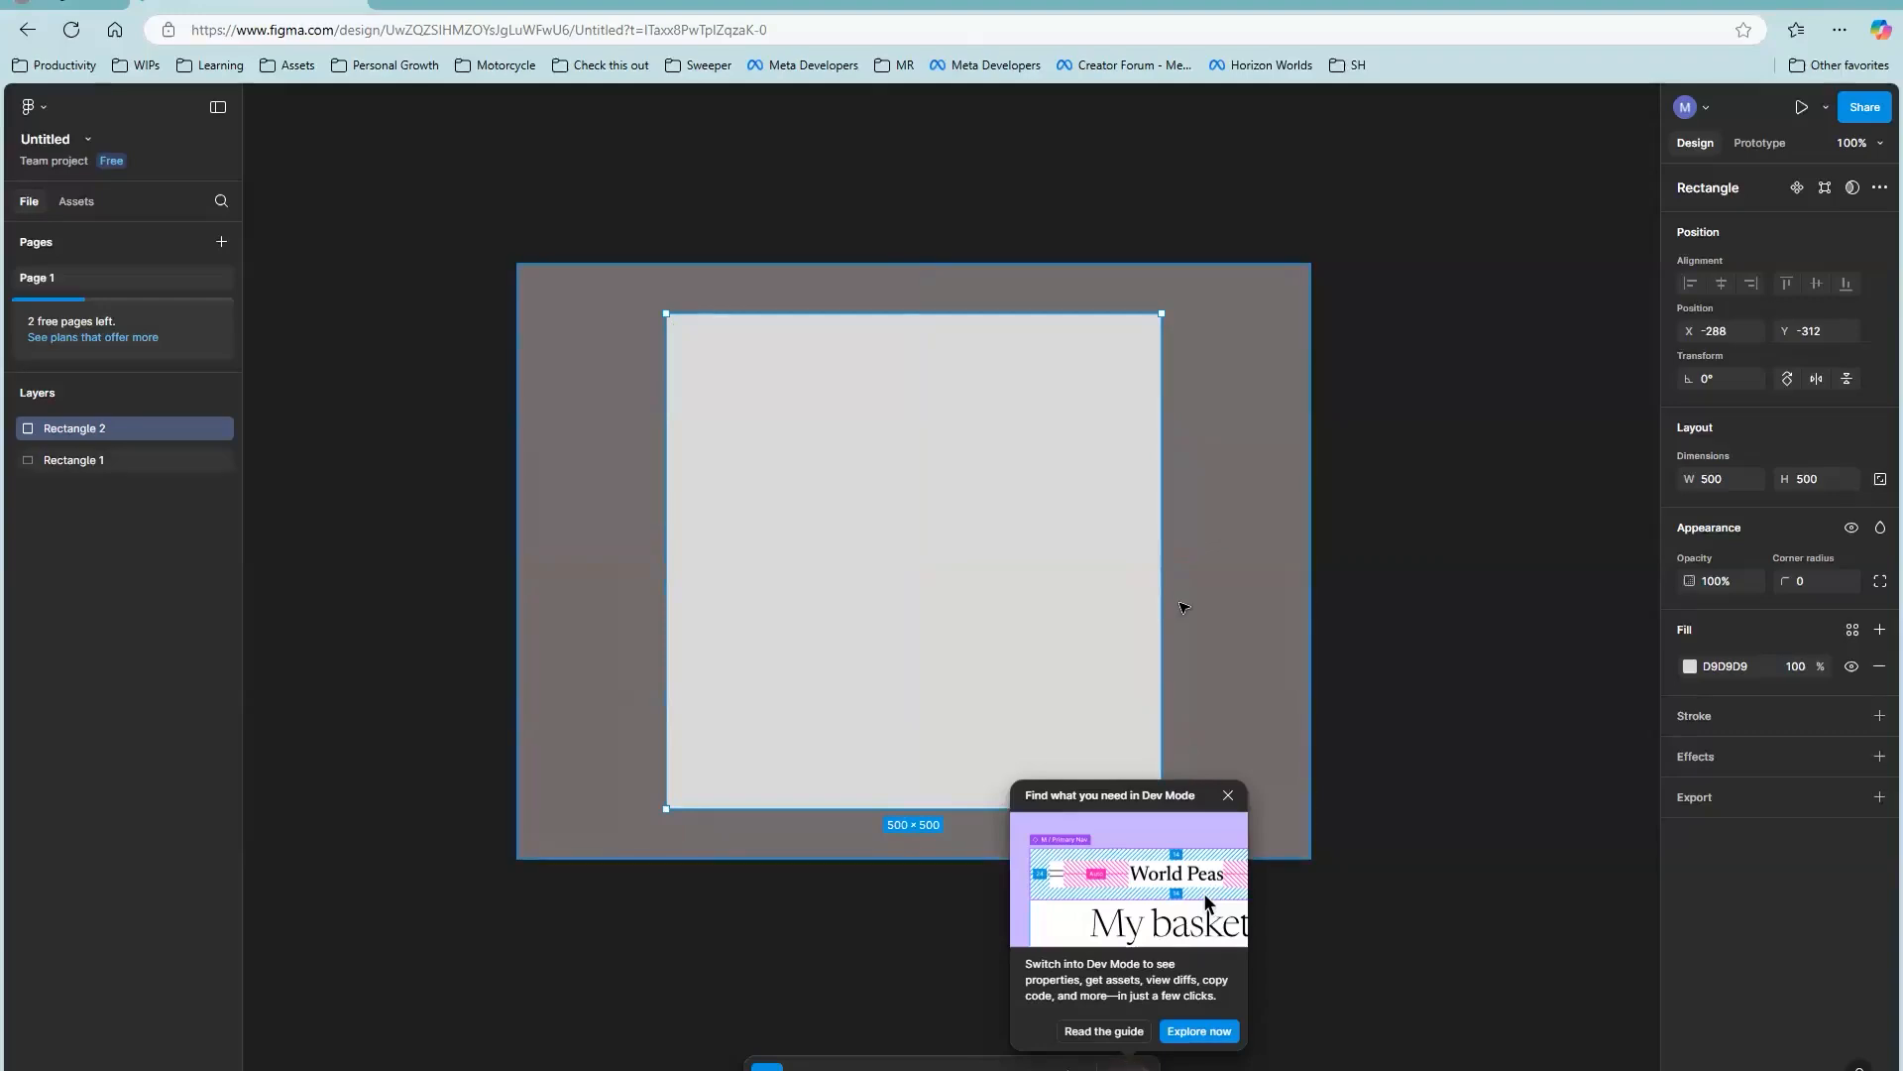
Step: Change the fill of the 500 × 500 square to dark red 741818 and close the color picker
{"action": "left_click", "coordinate": [1689, 667]}
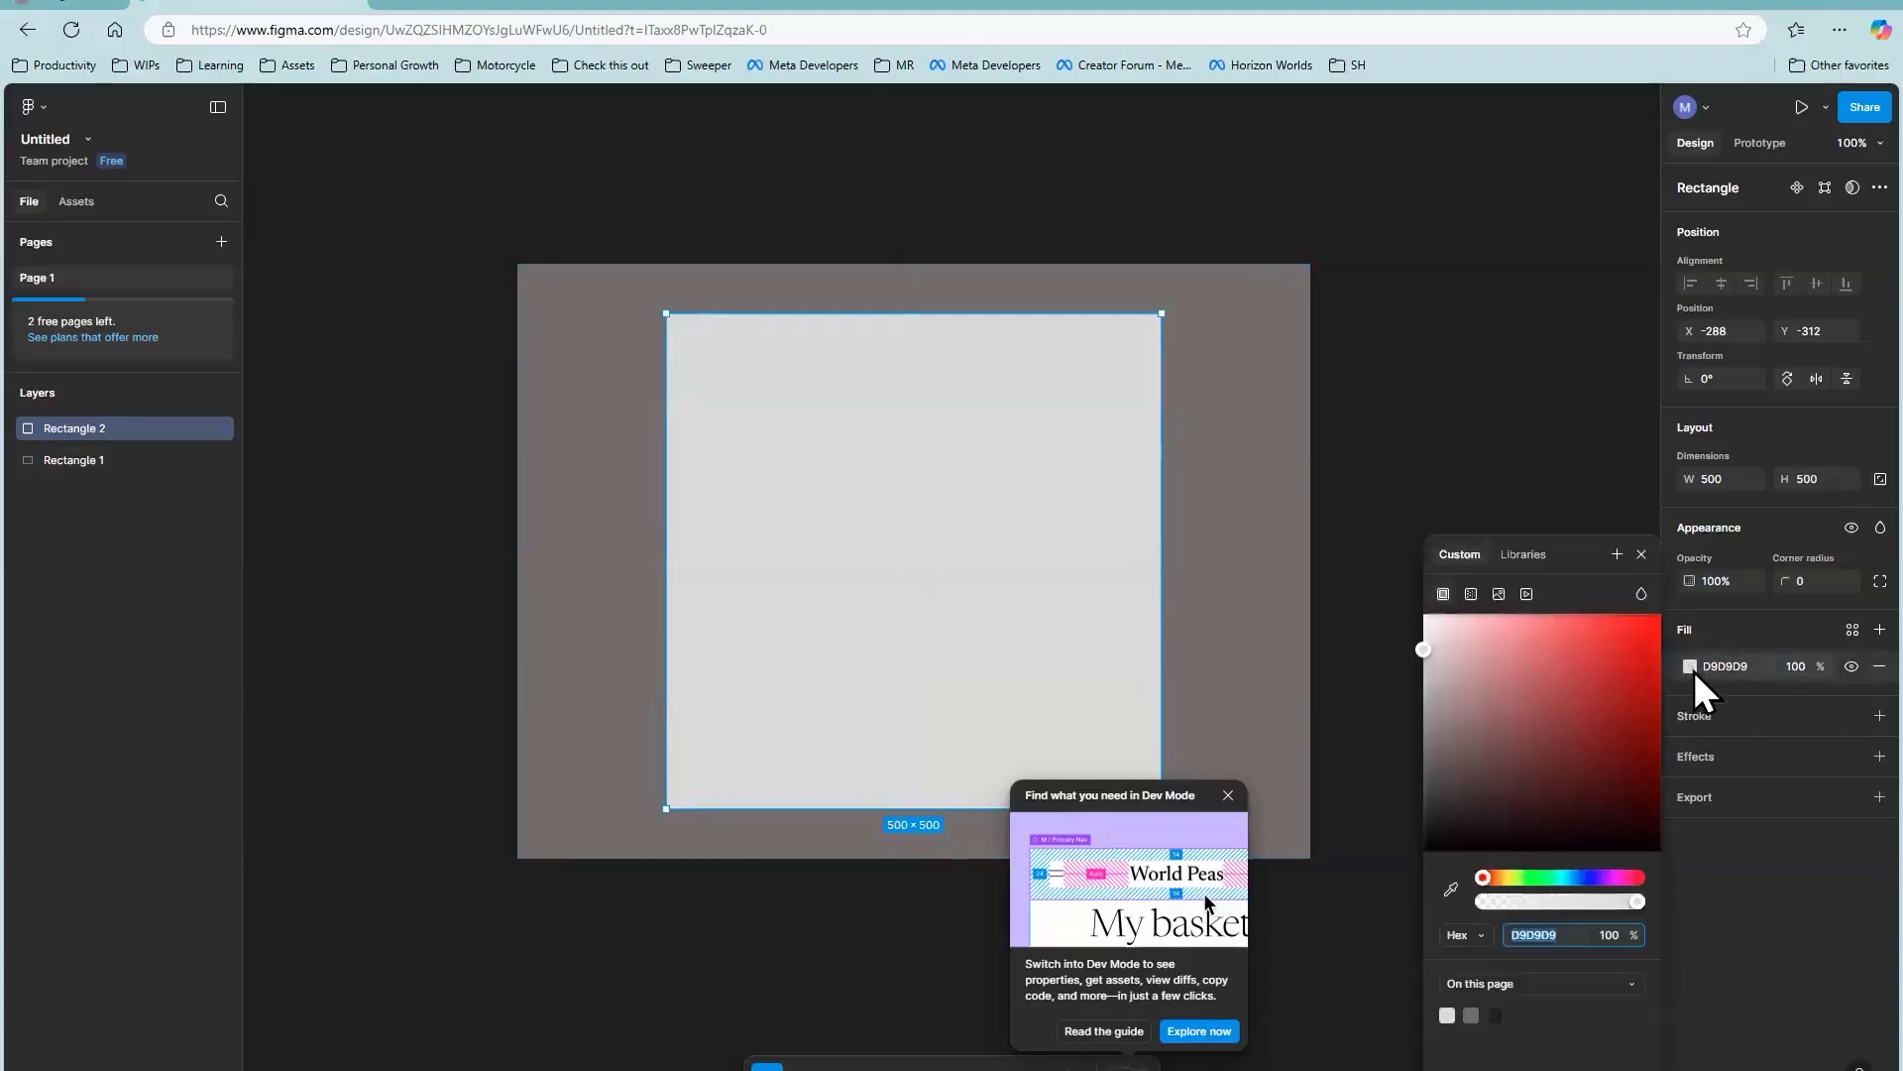
{"action": "mouse_move", "coordinate": [1597, 739]}
{"action": "left_mouse_down"}
{"action": "mouse_move", "coordinate": [1584, 728]}
{"action": "mouse_move", "coordinate": [1613, 753]}
{"action": "left_mouse_up"}
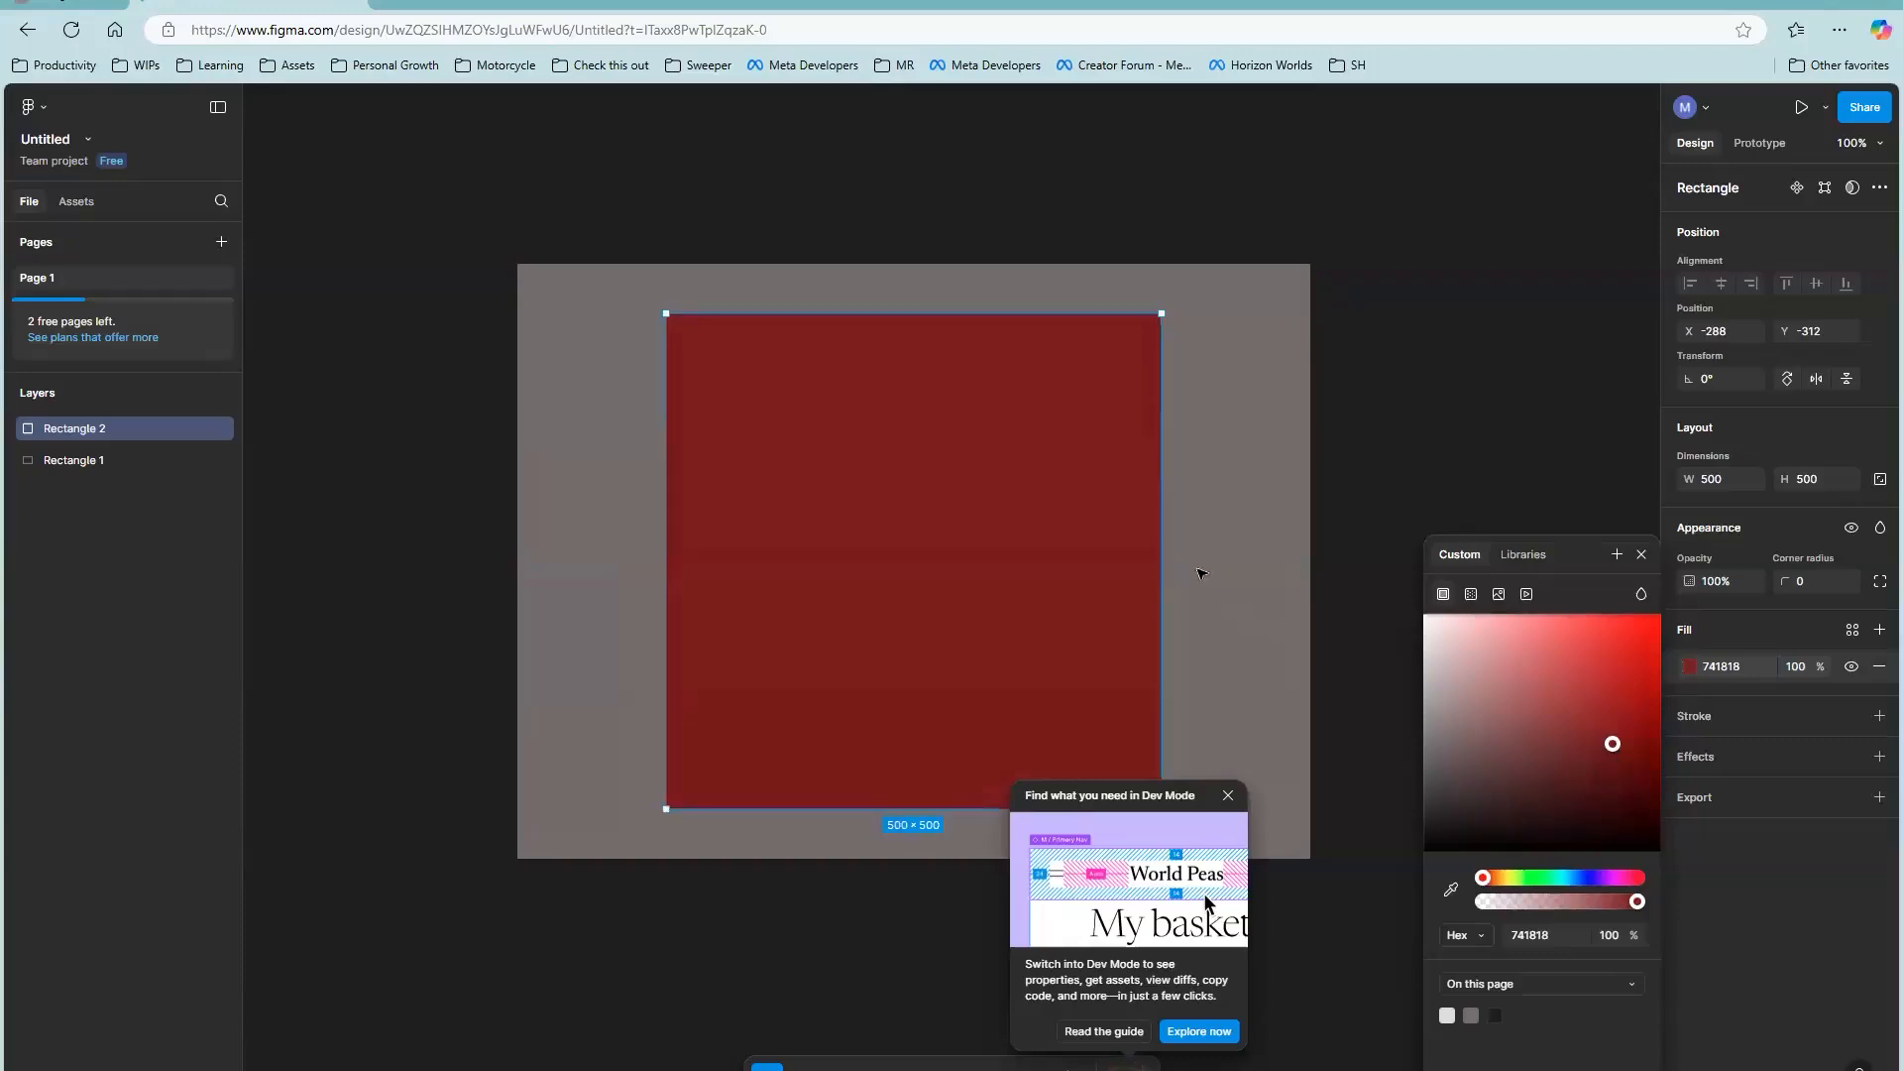
{"action": "left_click", "coordinate": [1801, 585]}
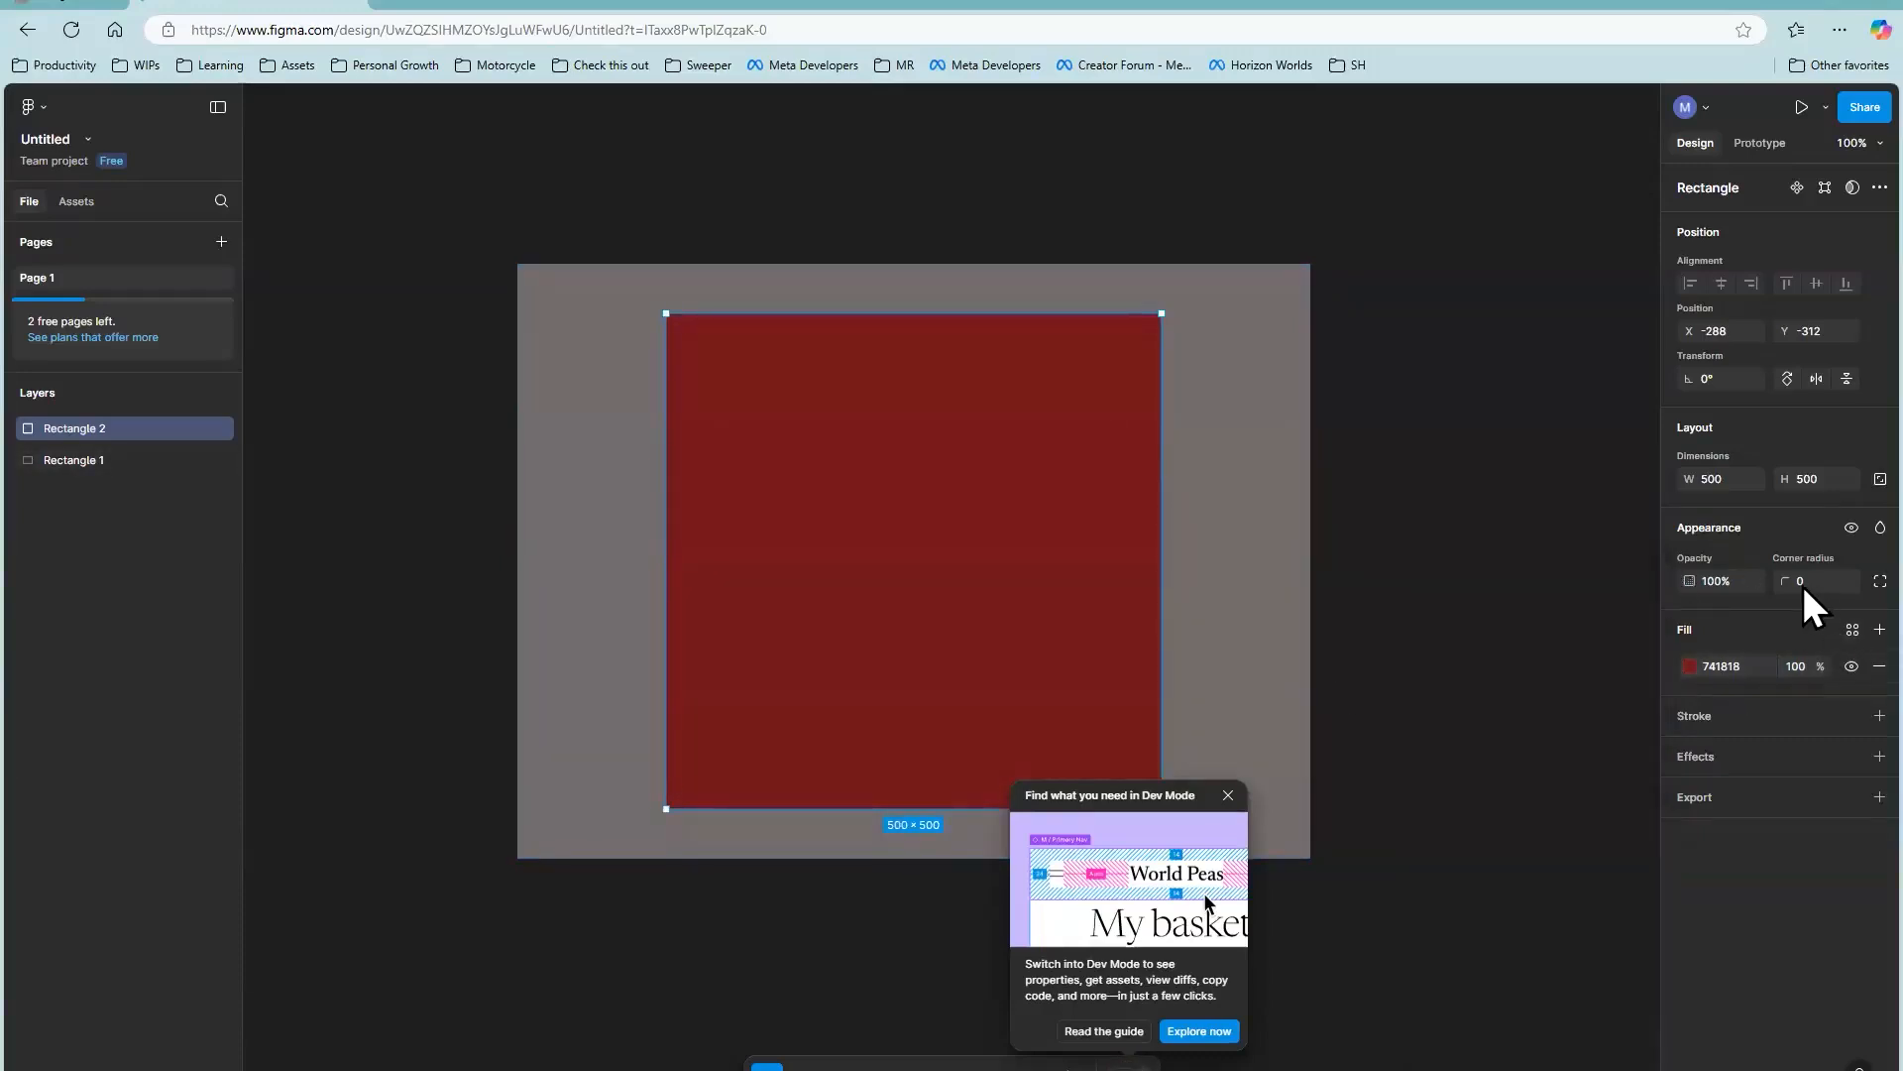
Step: Round the dark red square's corners to a radius of 59 and dismiss the Dev Mode pop-up
{"action": "left_click", "coordinate": [1878, 584]}
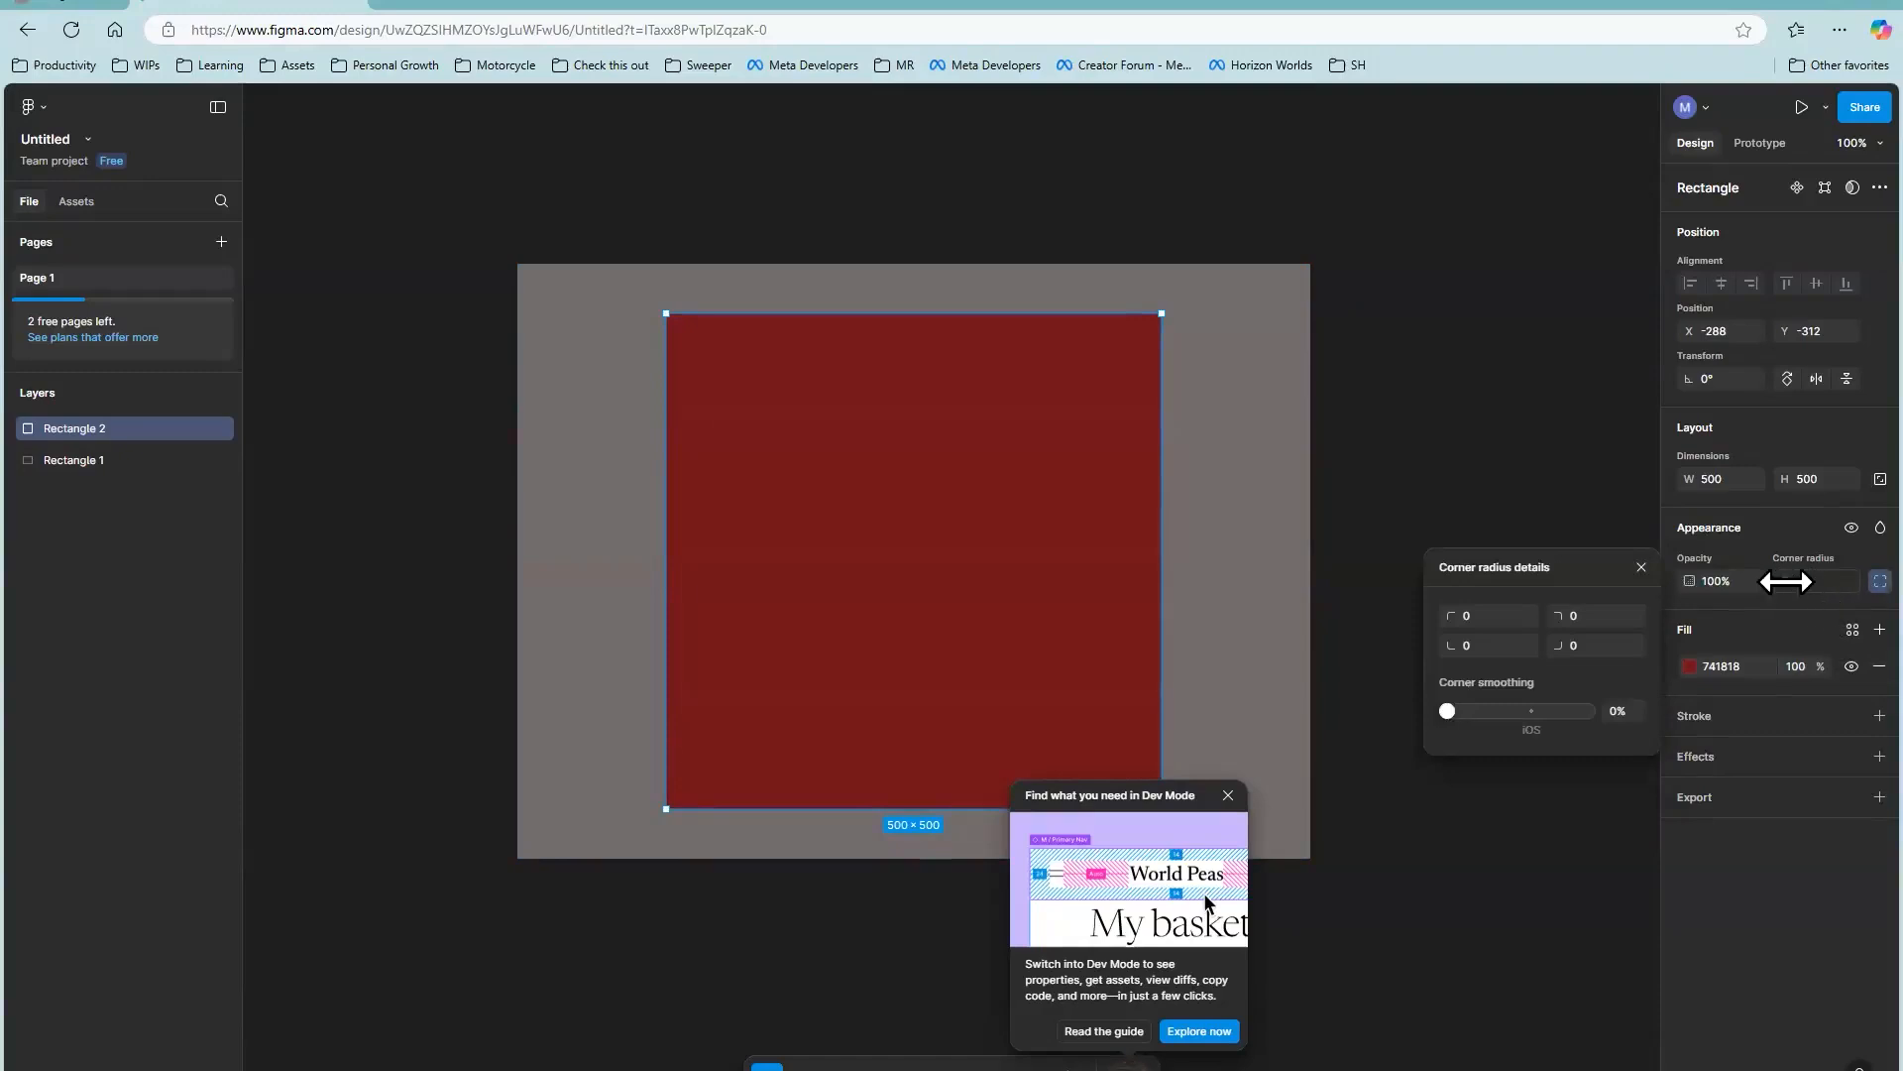
{"action": "left_click", "coordinate": [1645, 570]}
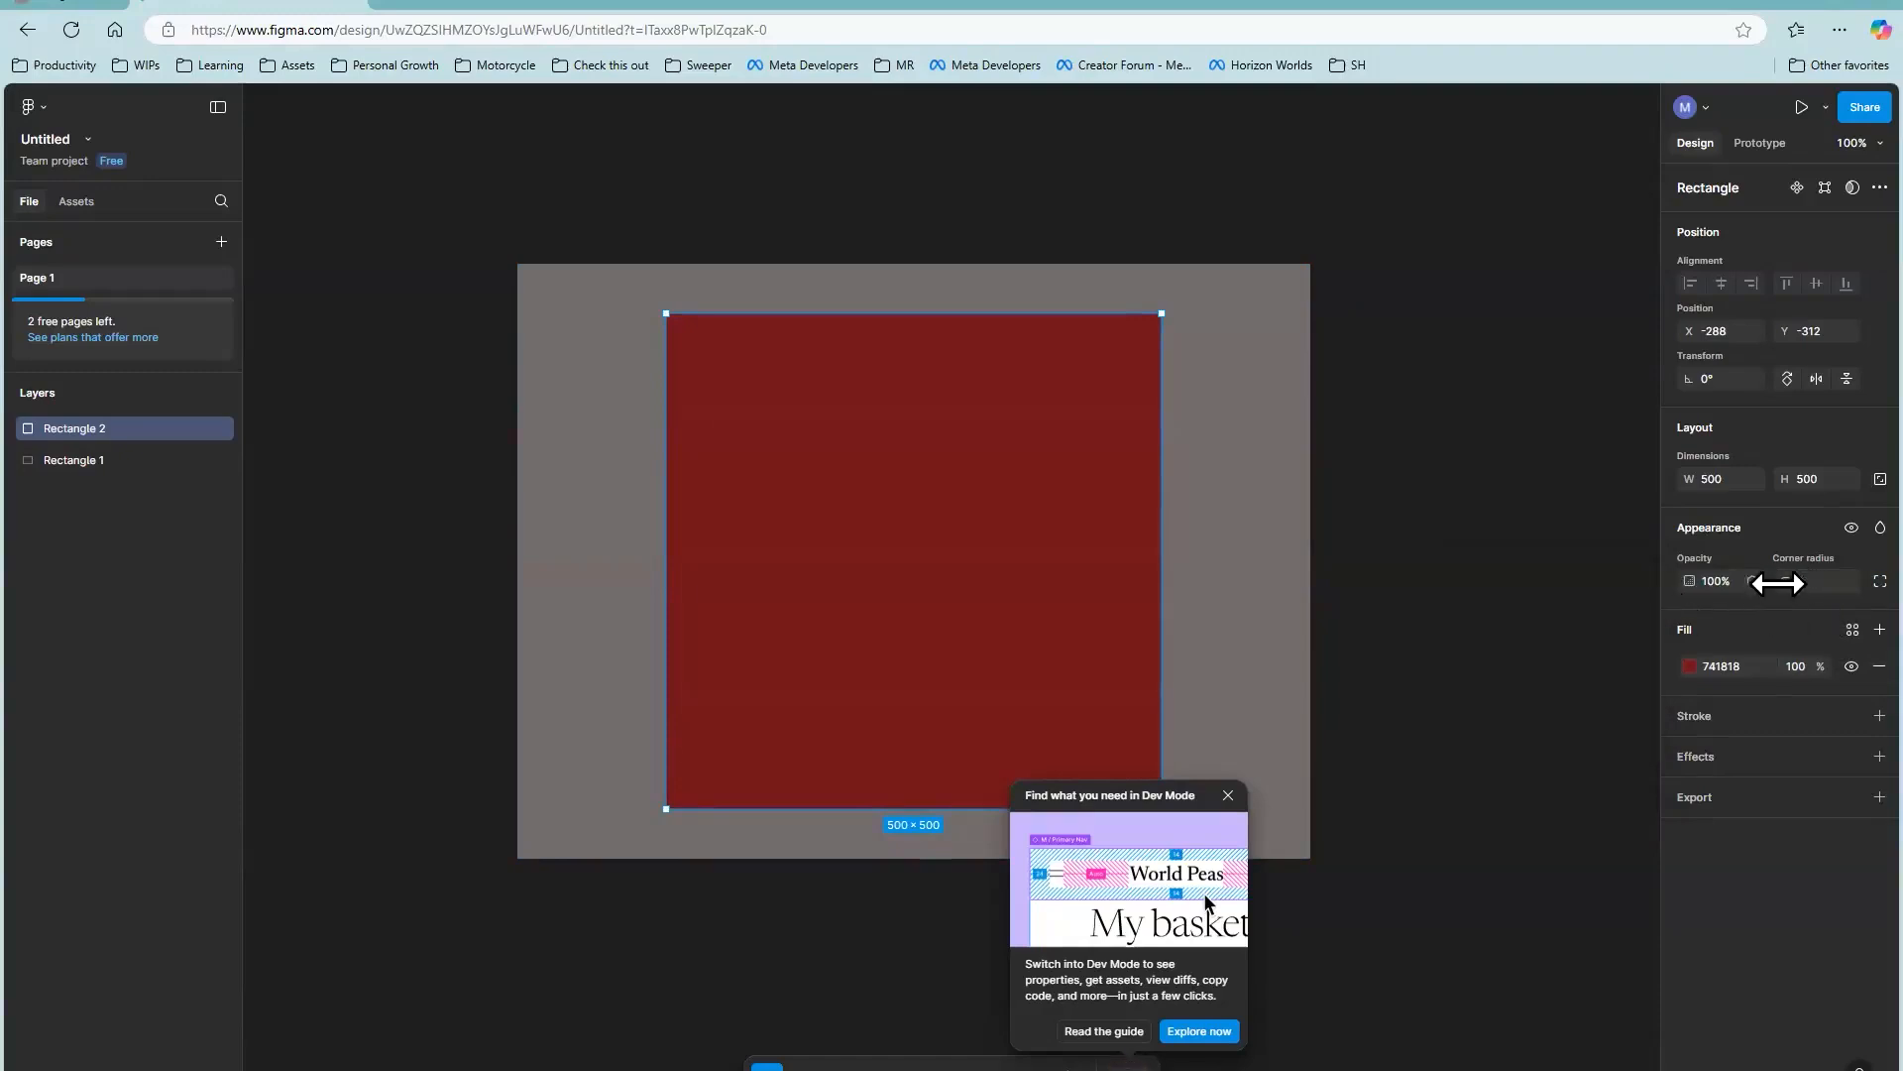
{"action": "left_click_drag", "start_coordinate": [1785, 581], "coordinate": [1725, 618]}
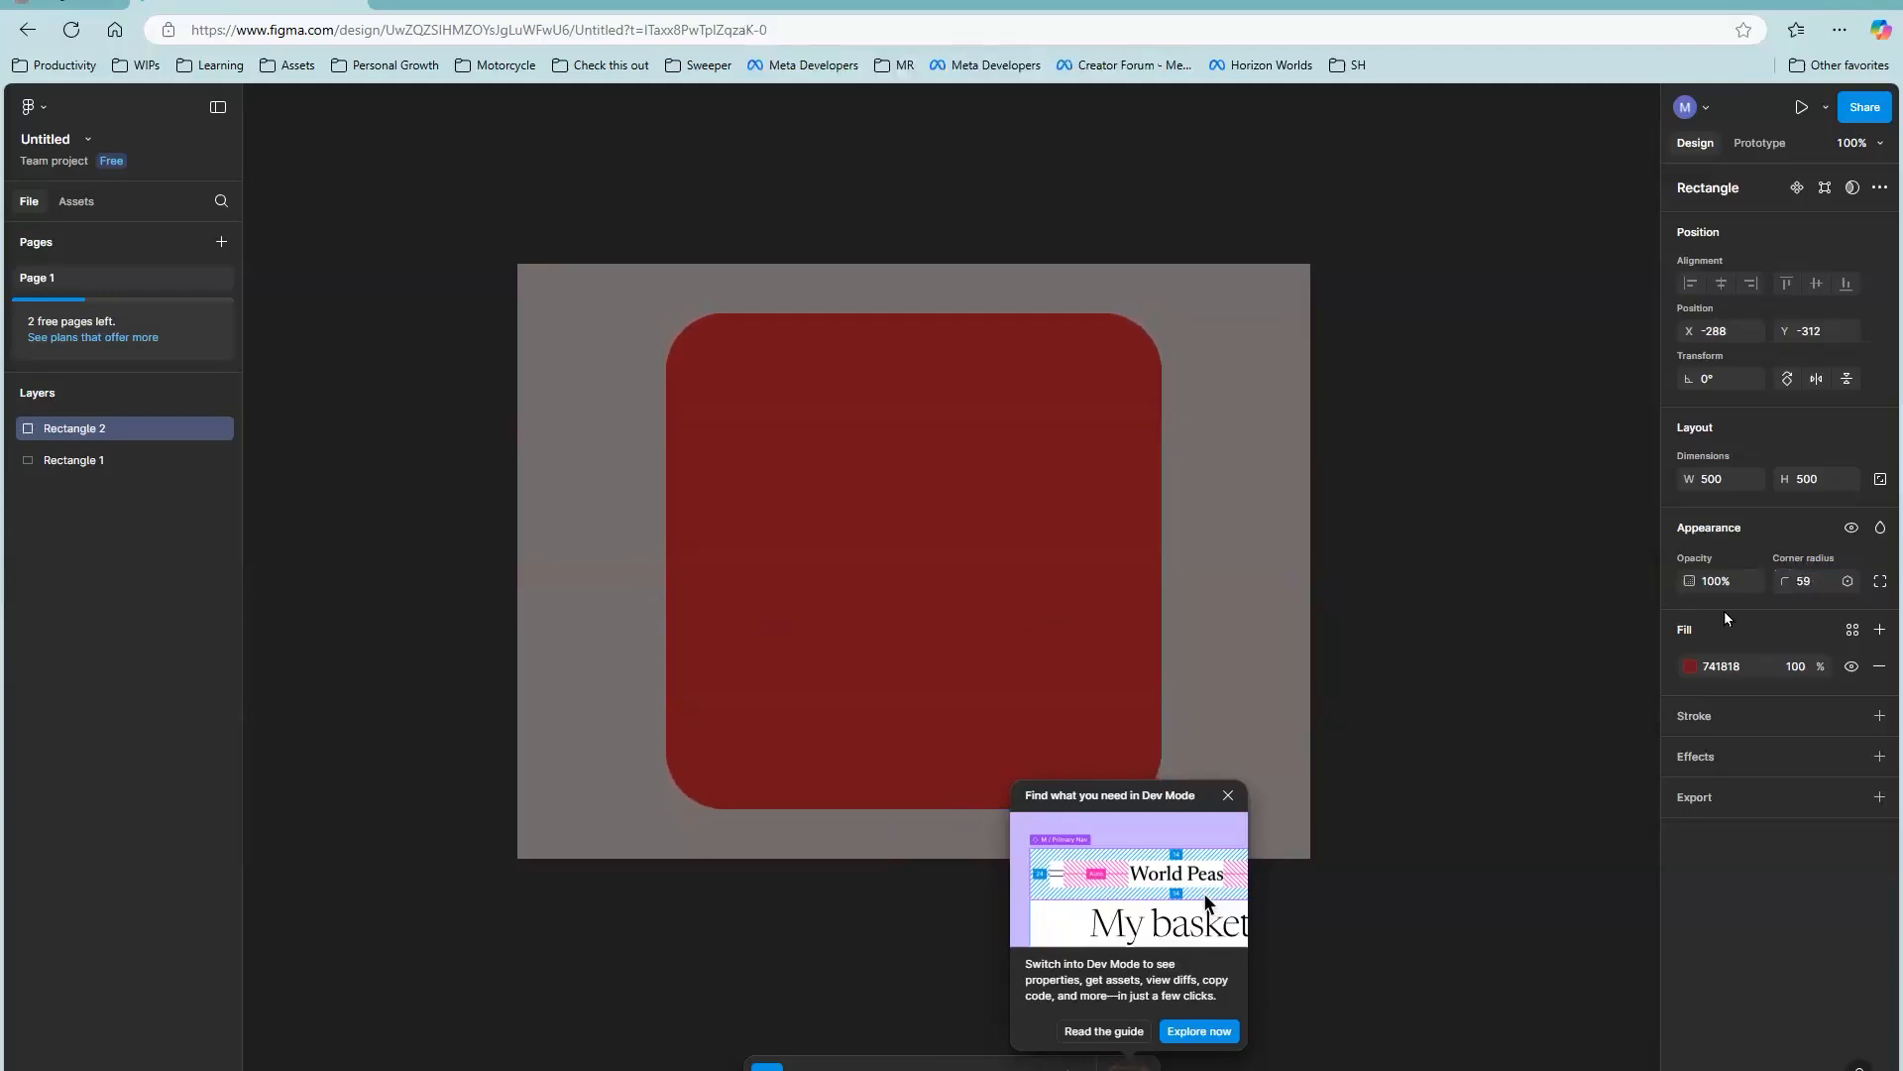
{"action": "left_click", "coordinate": [1227, 795]}
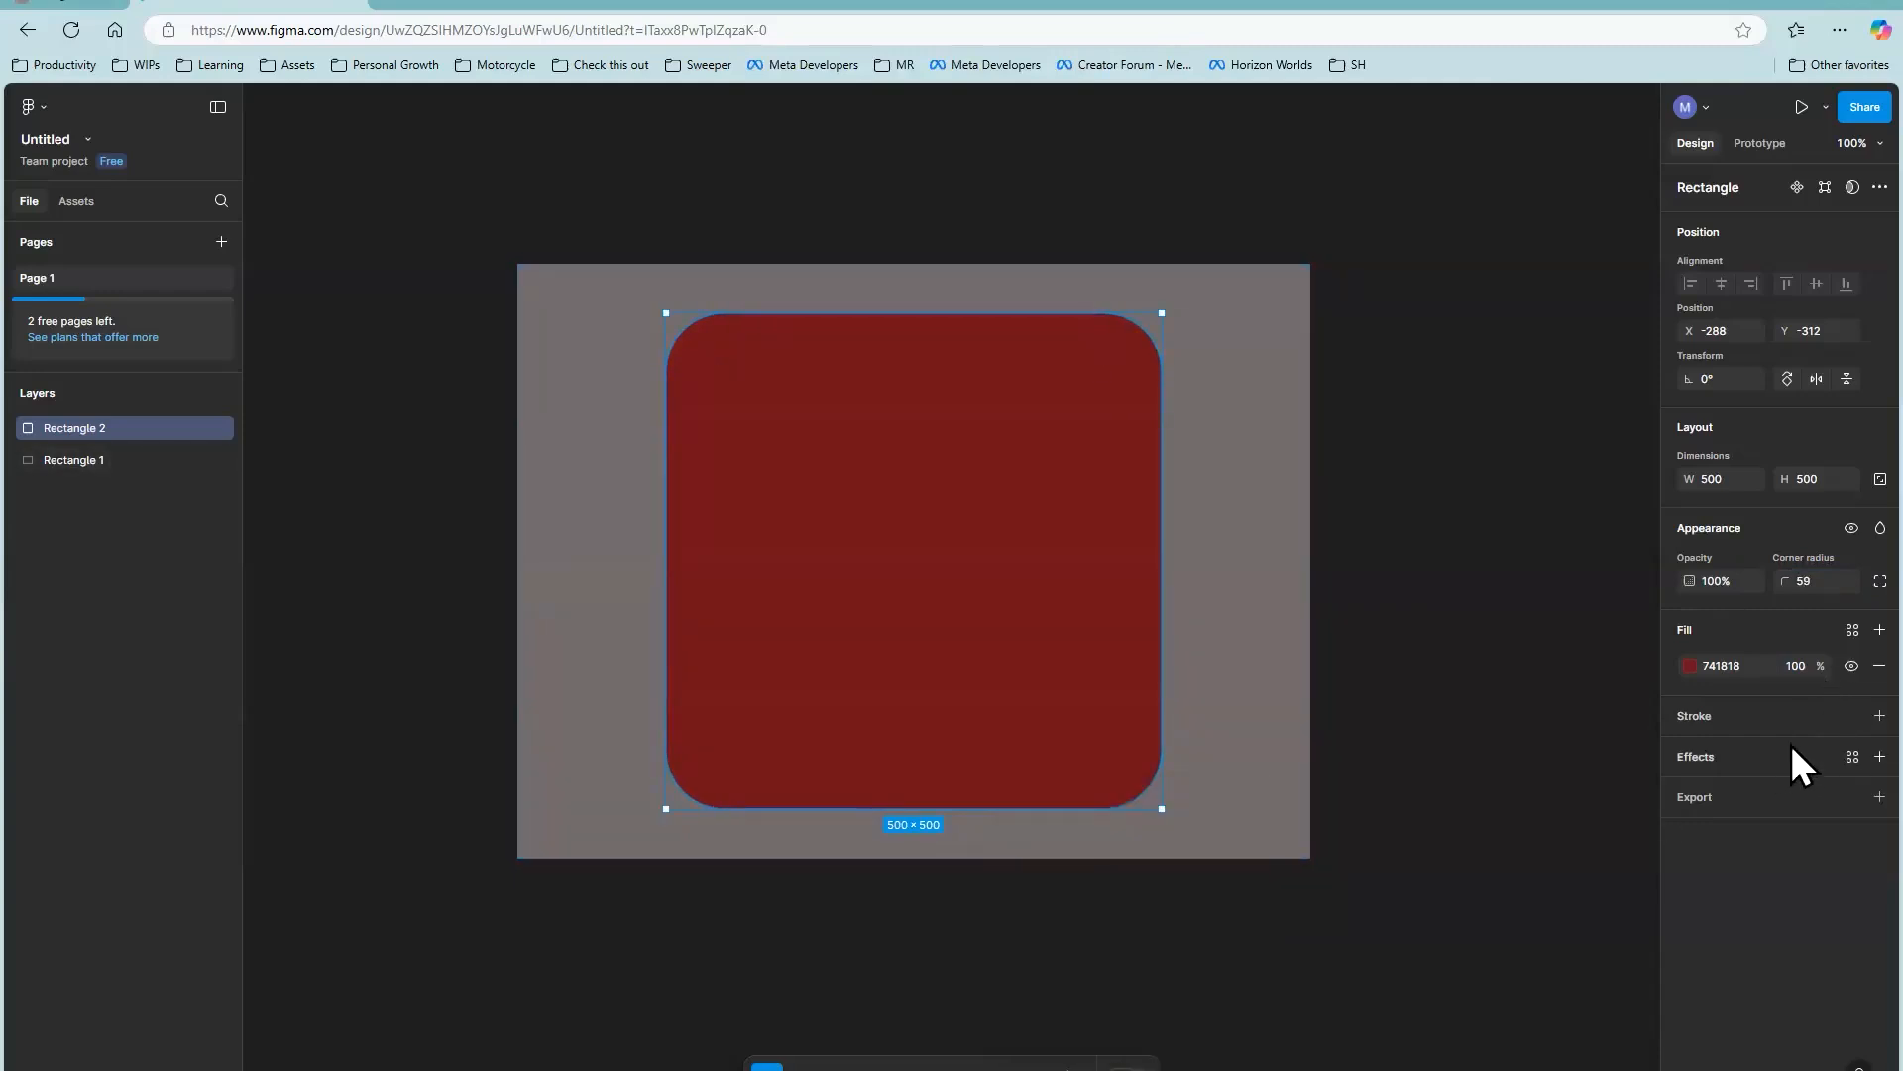
Step: Add a black inside stroke of weight 12 to the red square, with its top and right sides set to 0
{"action": "left_click", "coordinate": [1880, 716]}
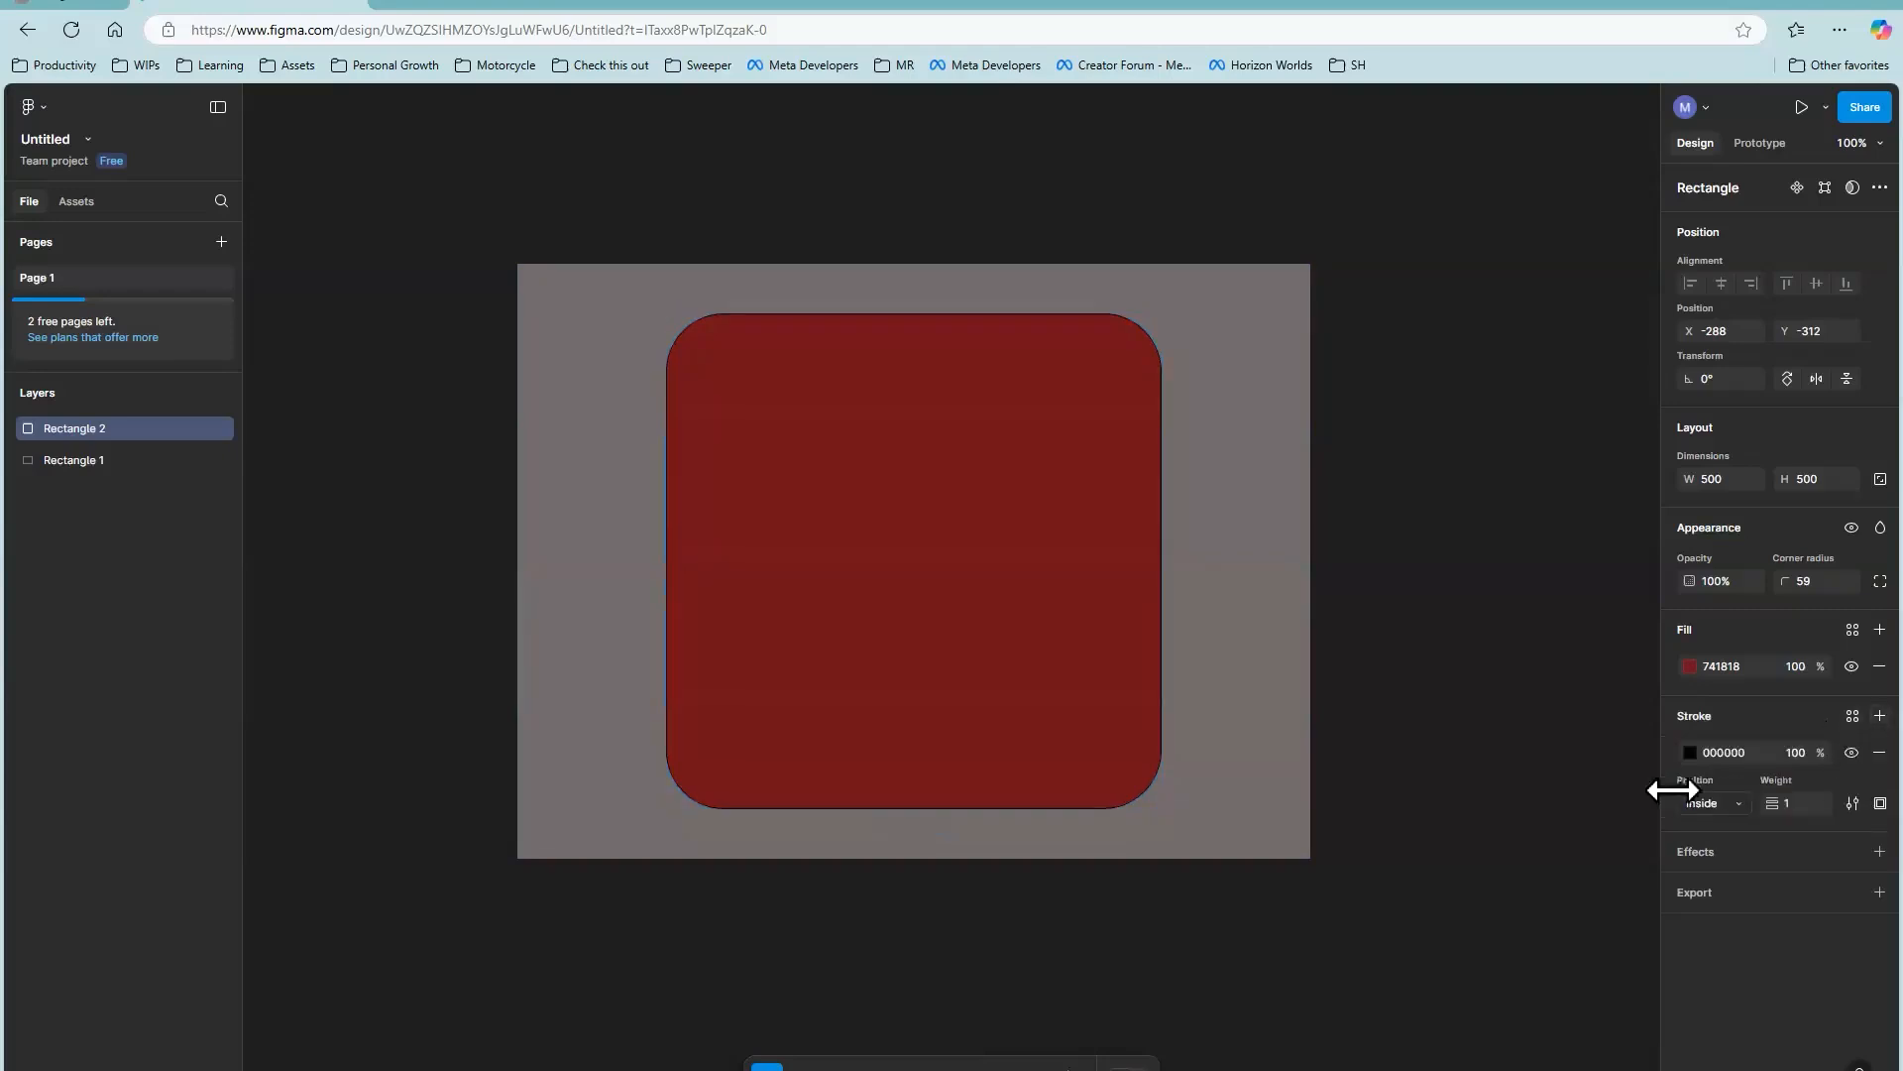
{"action": "mouse_move", "coordinate": [1772, 803]}
{"action": "left_mouse_down"}
{"action": "mouse_move", "coordinate": [1796, 808]}
{"action": "mouse_move", "coordinate": [1776, 813]}
{"action": "left_mouse_up"}
{"action": "left_click", "coordinate": [1879, 804]}
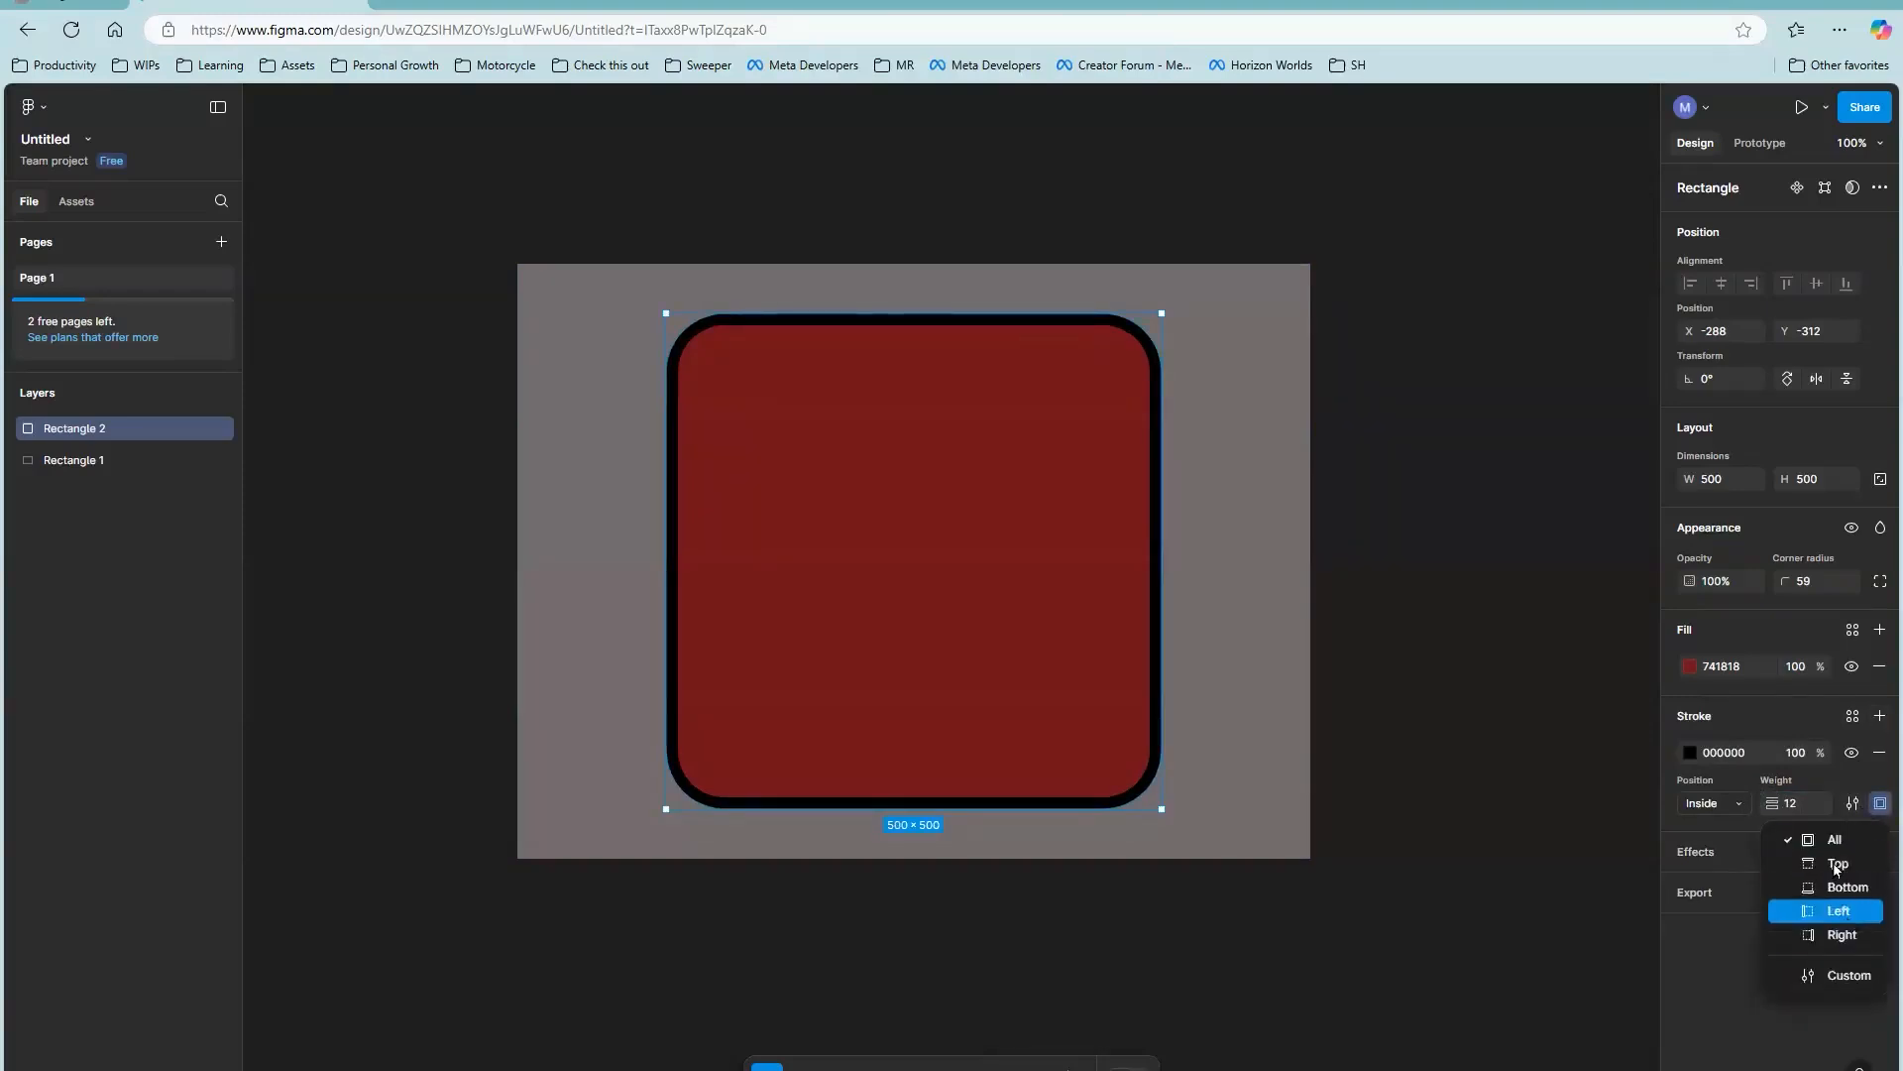
{"action": "left_click", "coordinate": [1820, 975]}
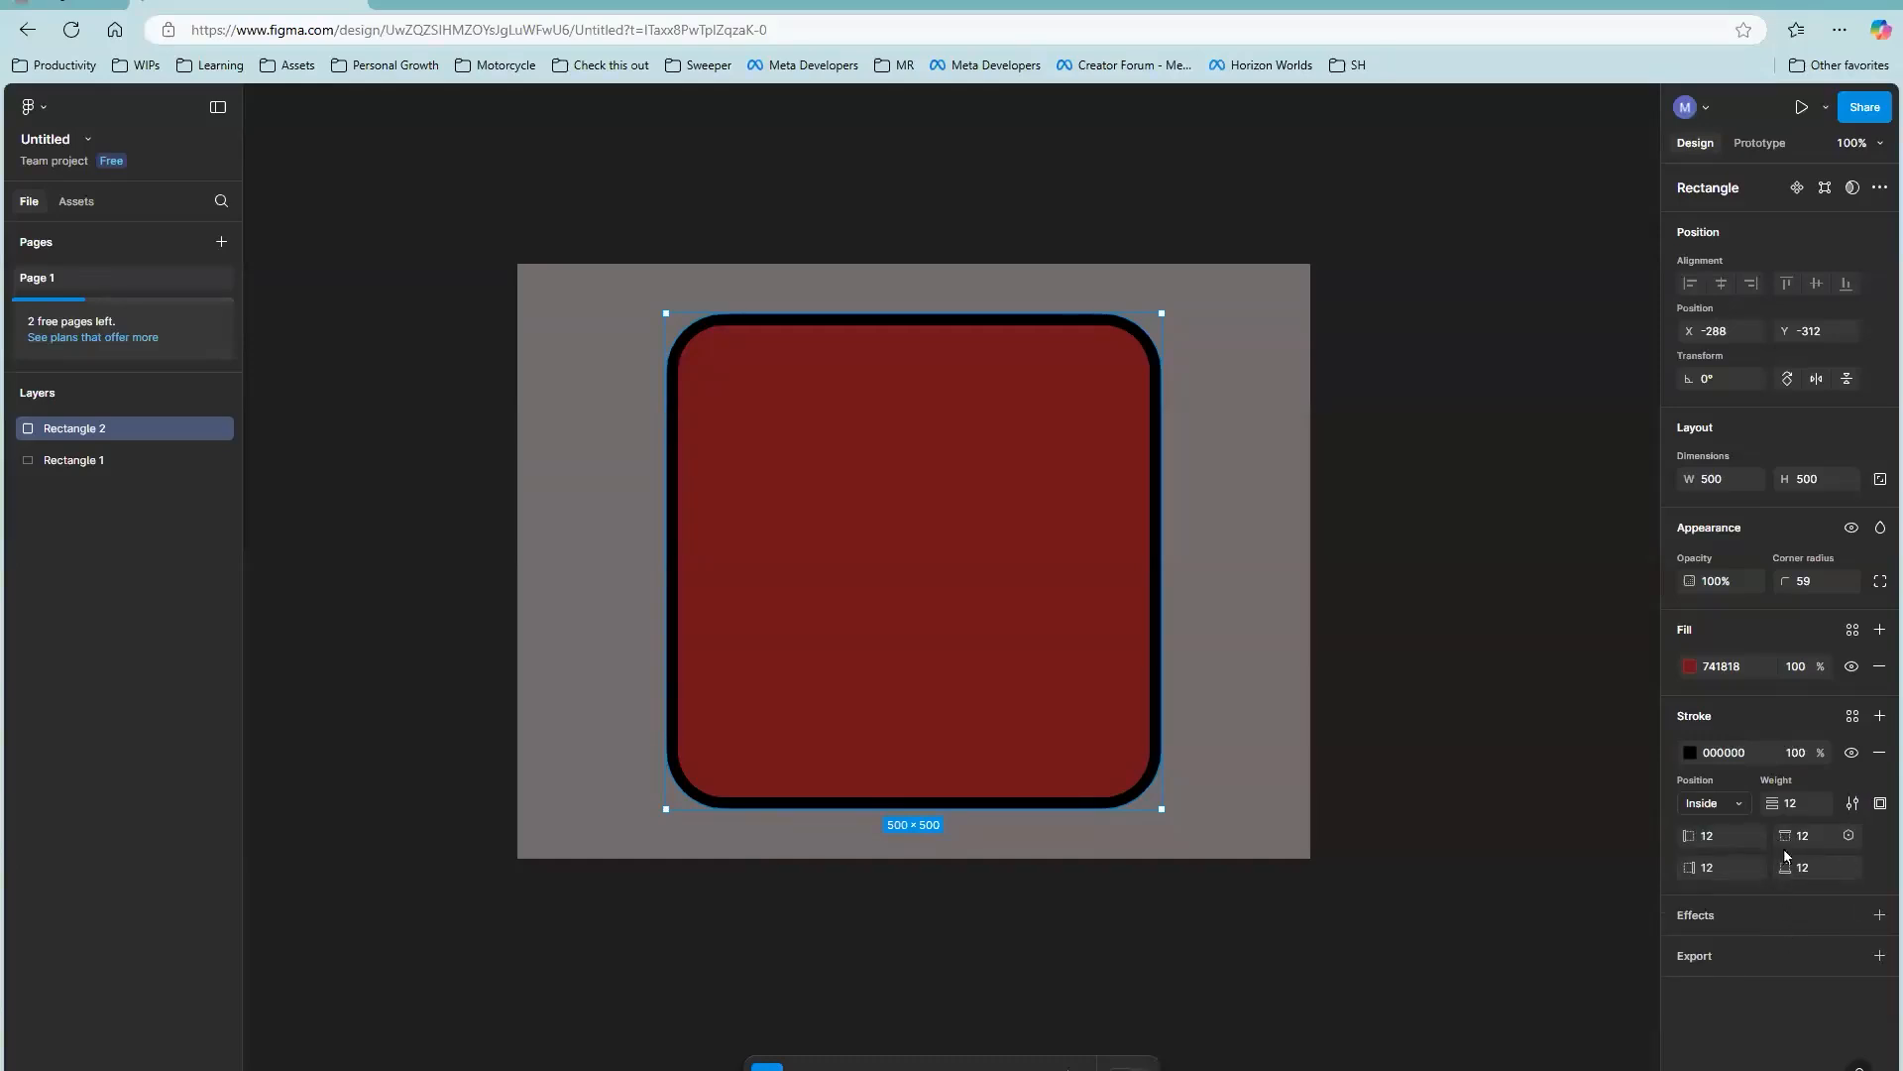
{"action": "left_click_drag", "start_coordinate": [1786, 835], "coordinate": [1725, 836]}
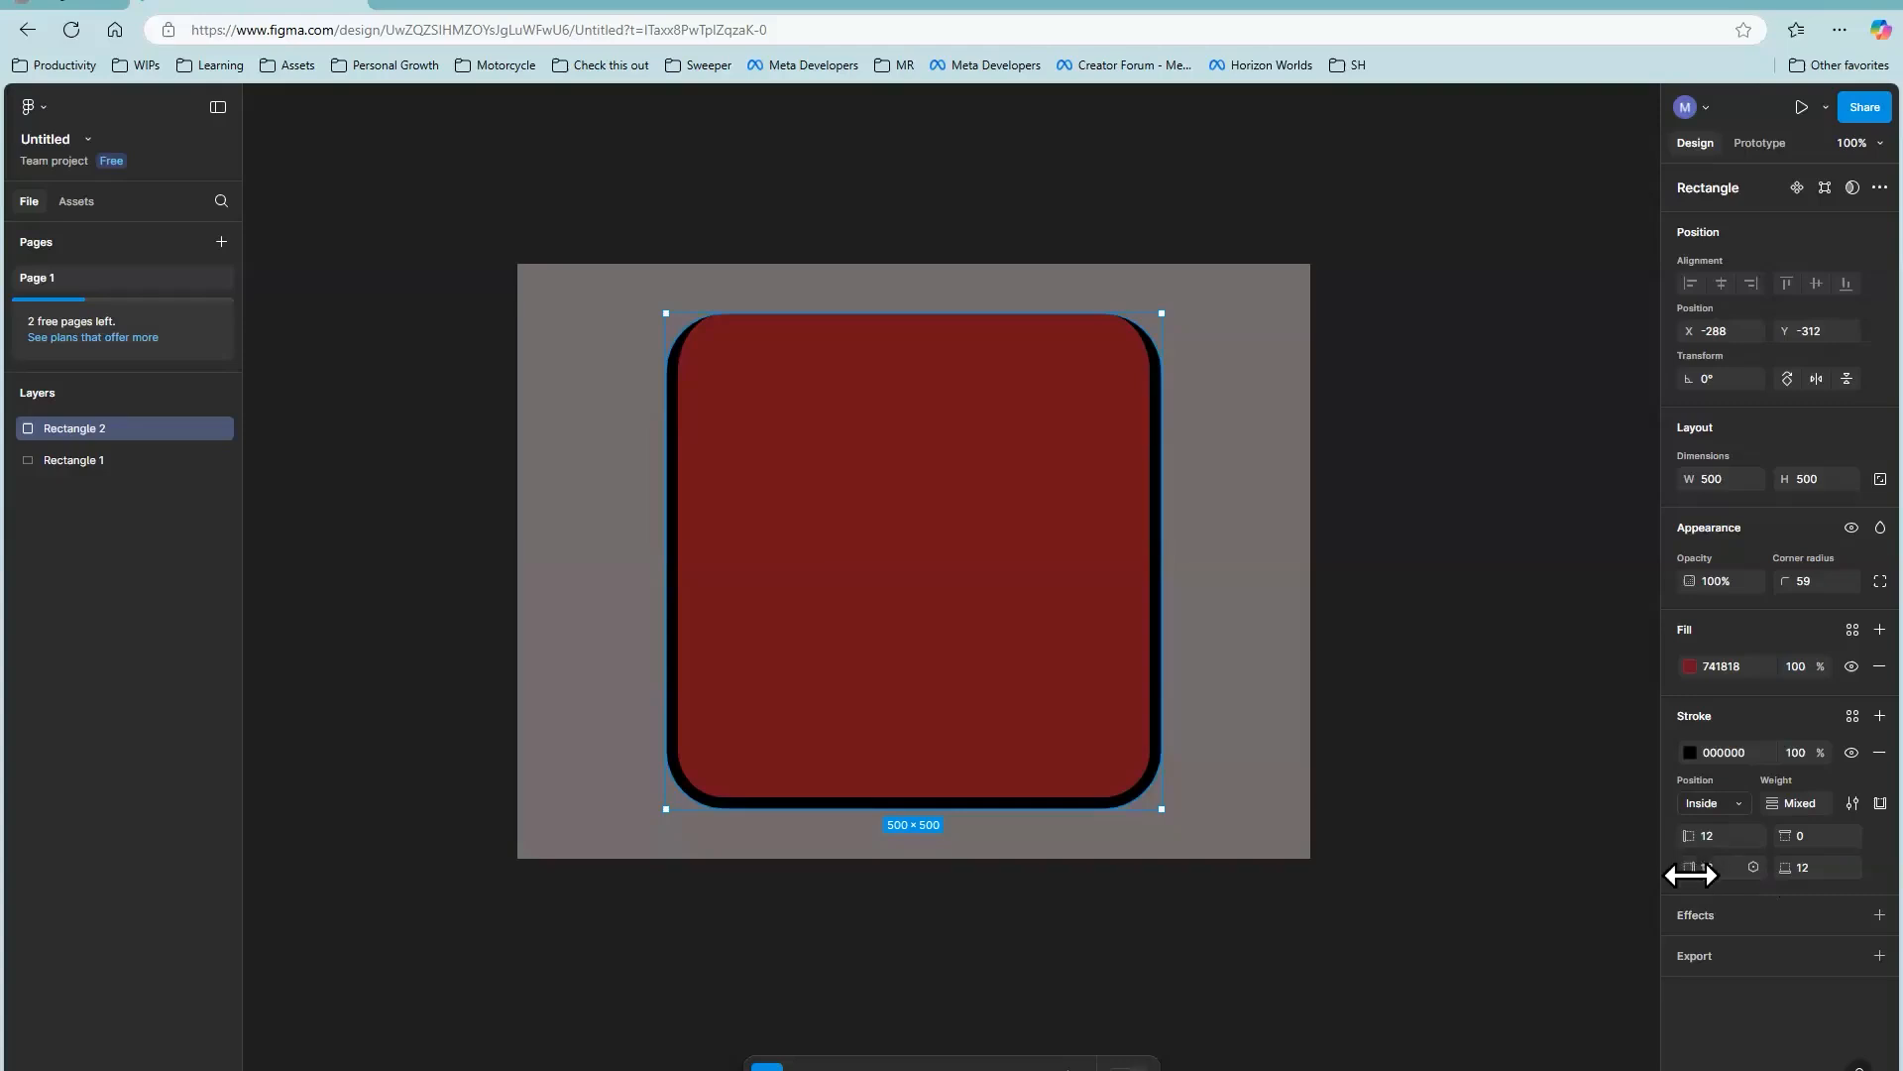
{"action": "mouse_move", "coordinate": [1691, 874]}
{"action": "left_mouse_down"}
{"action": "mouse_move", "coordinate": [1654, 872]}
{"action": "mouse_move", "coordinate": [1423, 595]}
{"action": "left_mouse_up"}
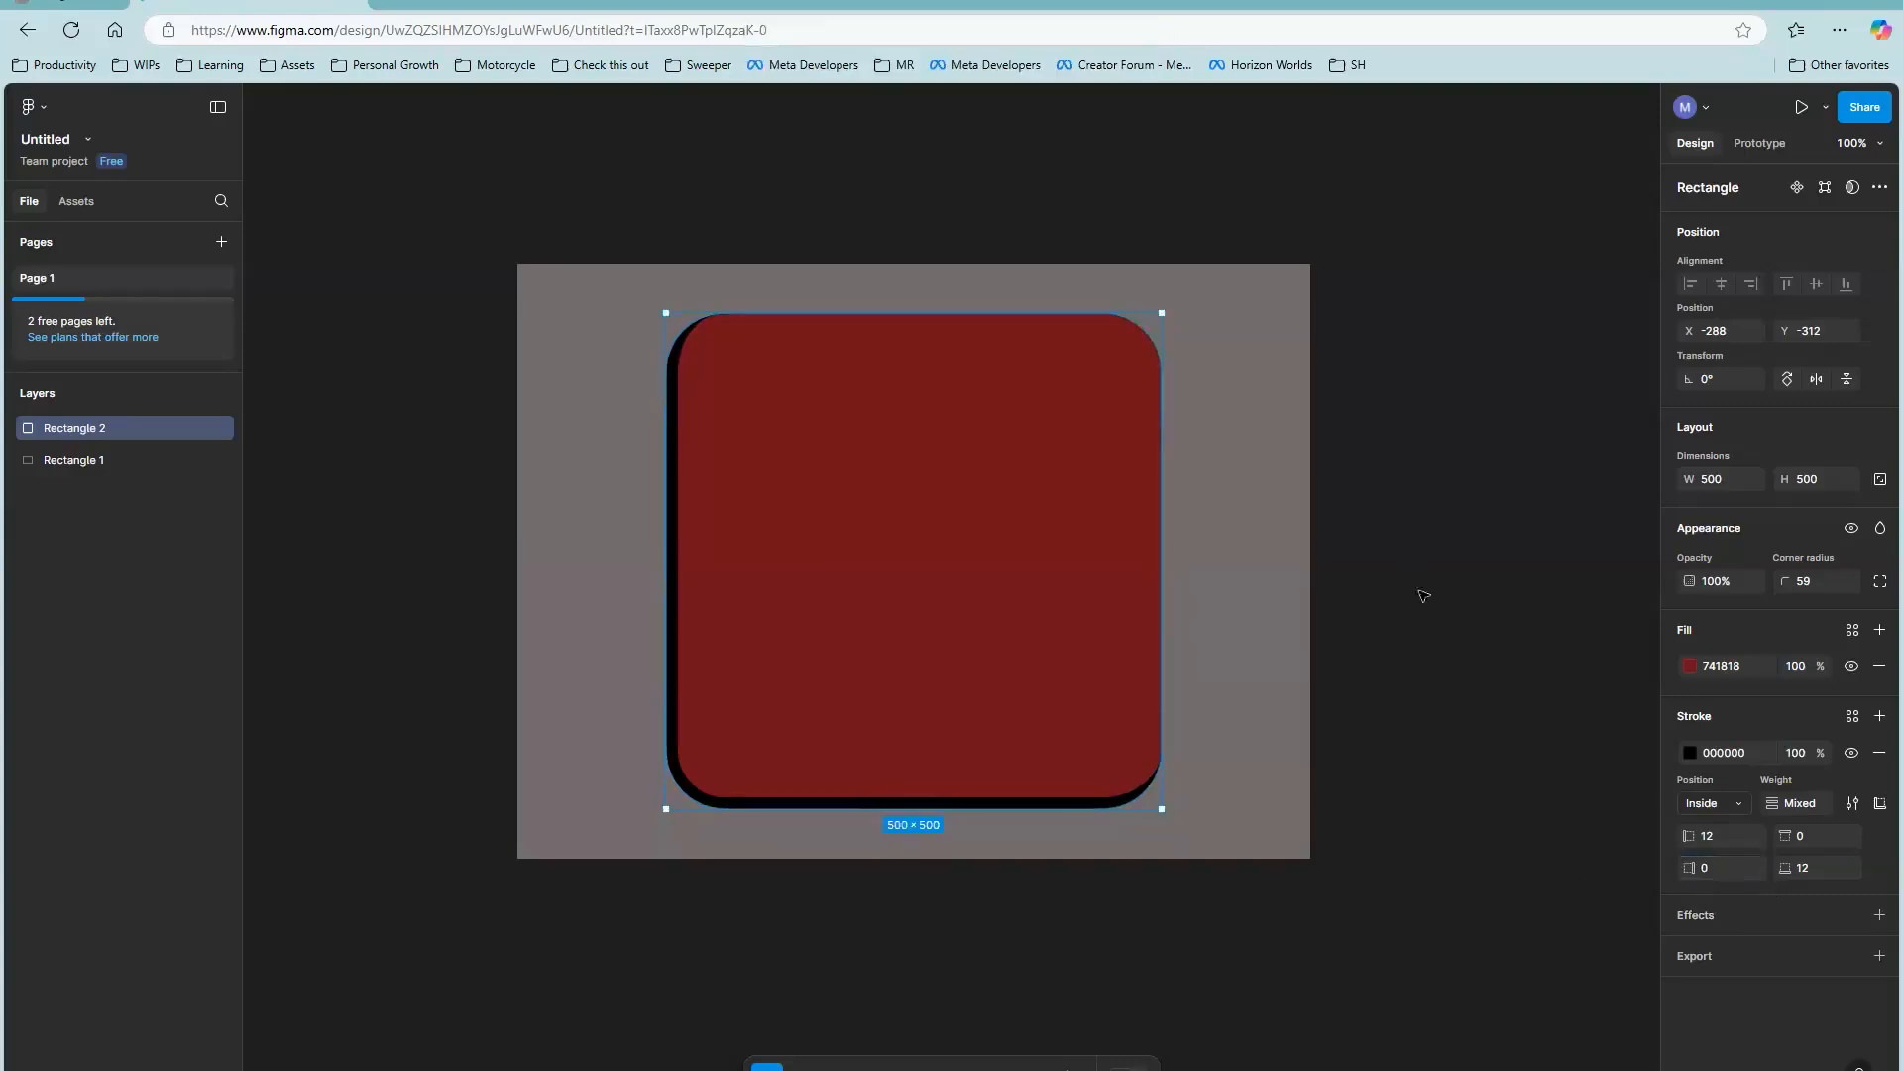
{"action": "left_click", "coordinate": [1410, 563]}
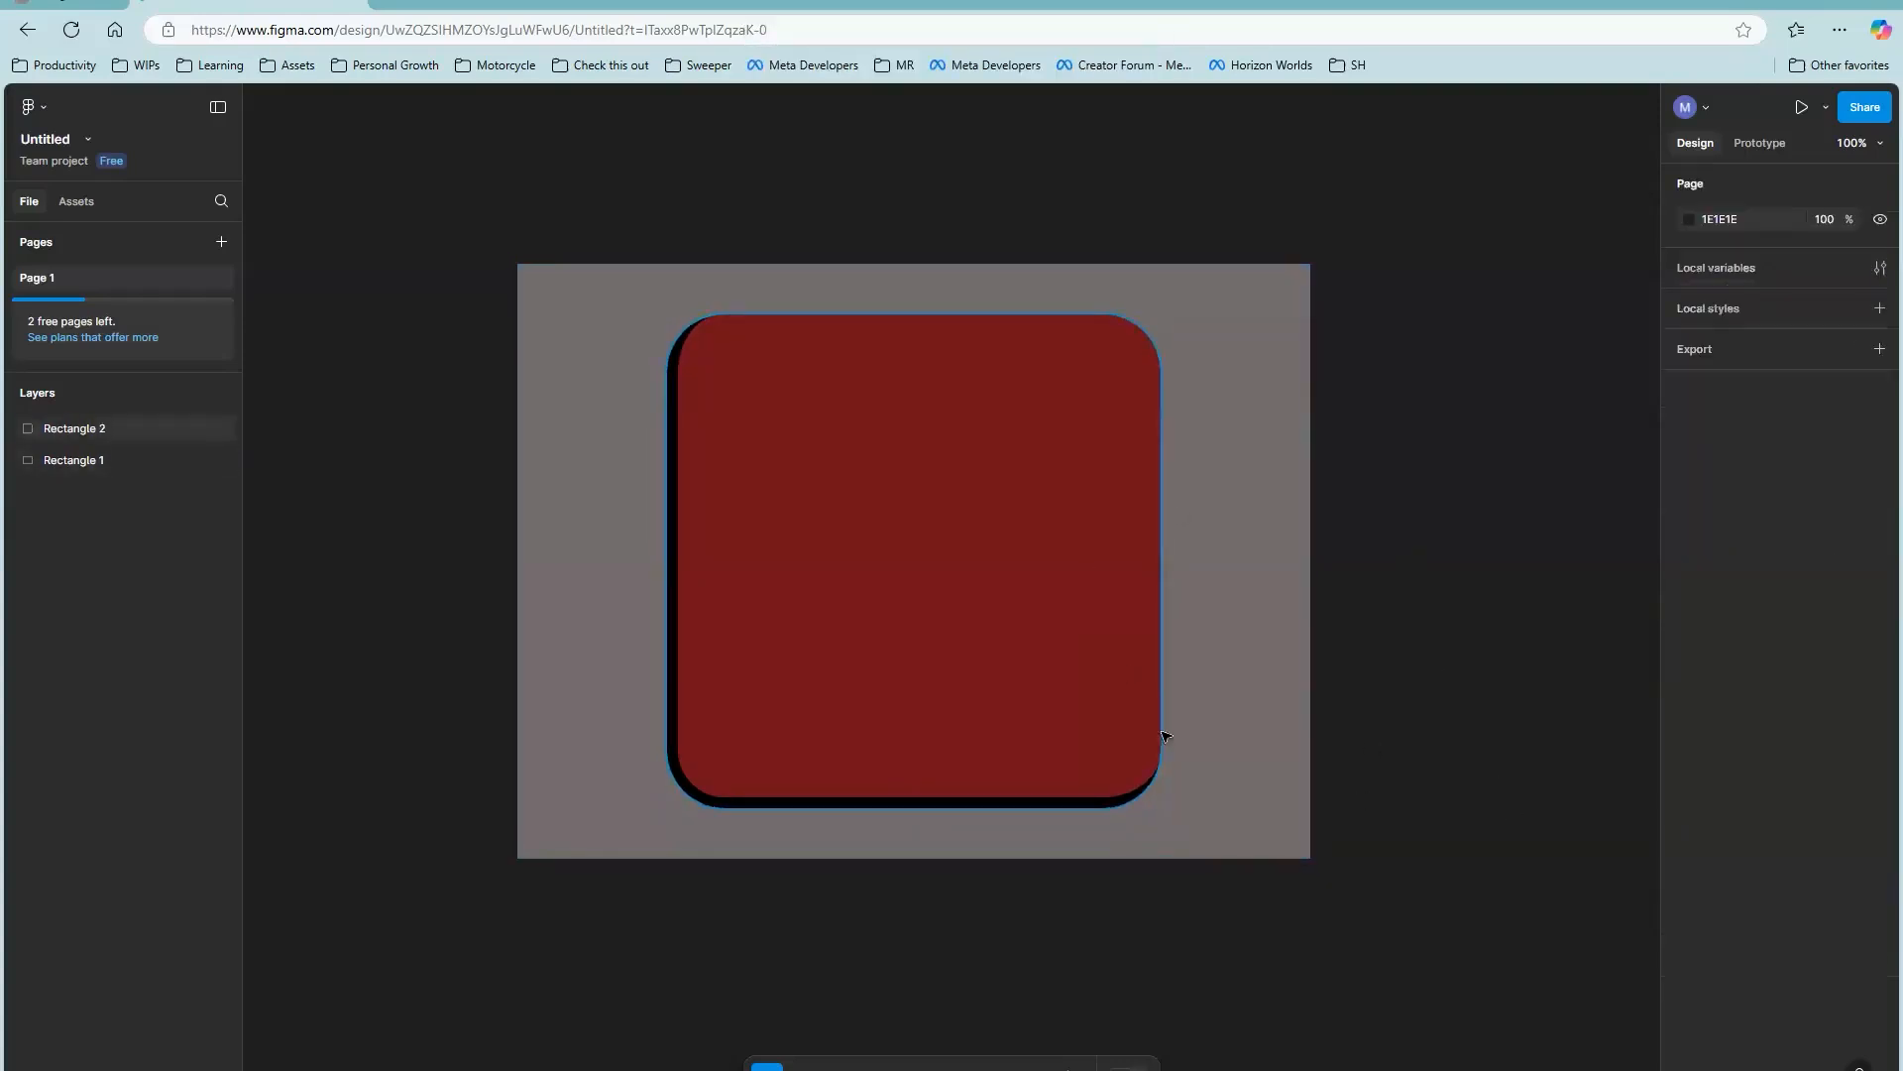
Step: Round the corners of the 800 × 600 grey rectangle to a radius of 57
{"action": "left_click", "coordinate": [1295, 414]}
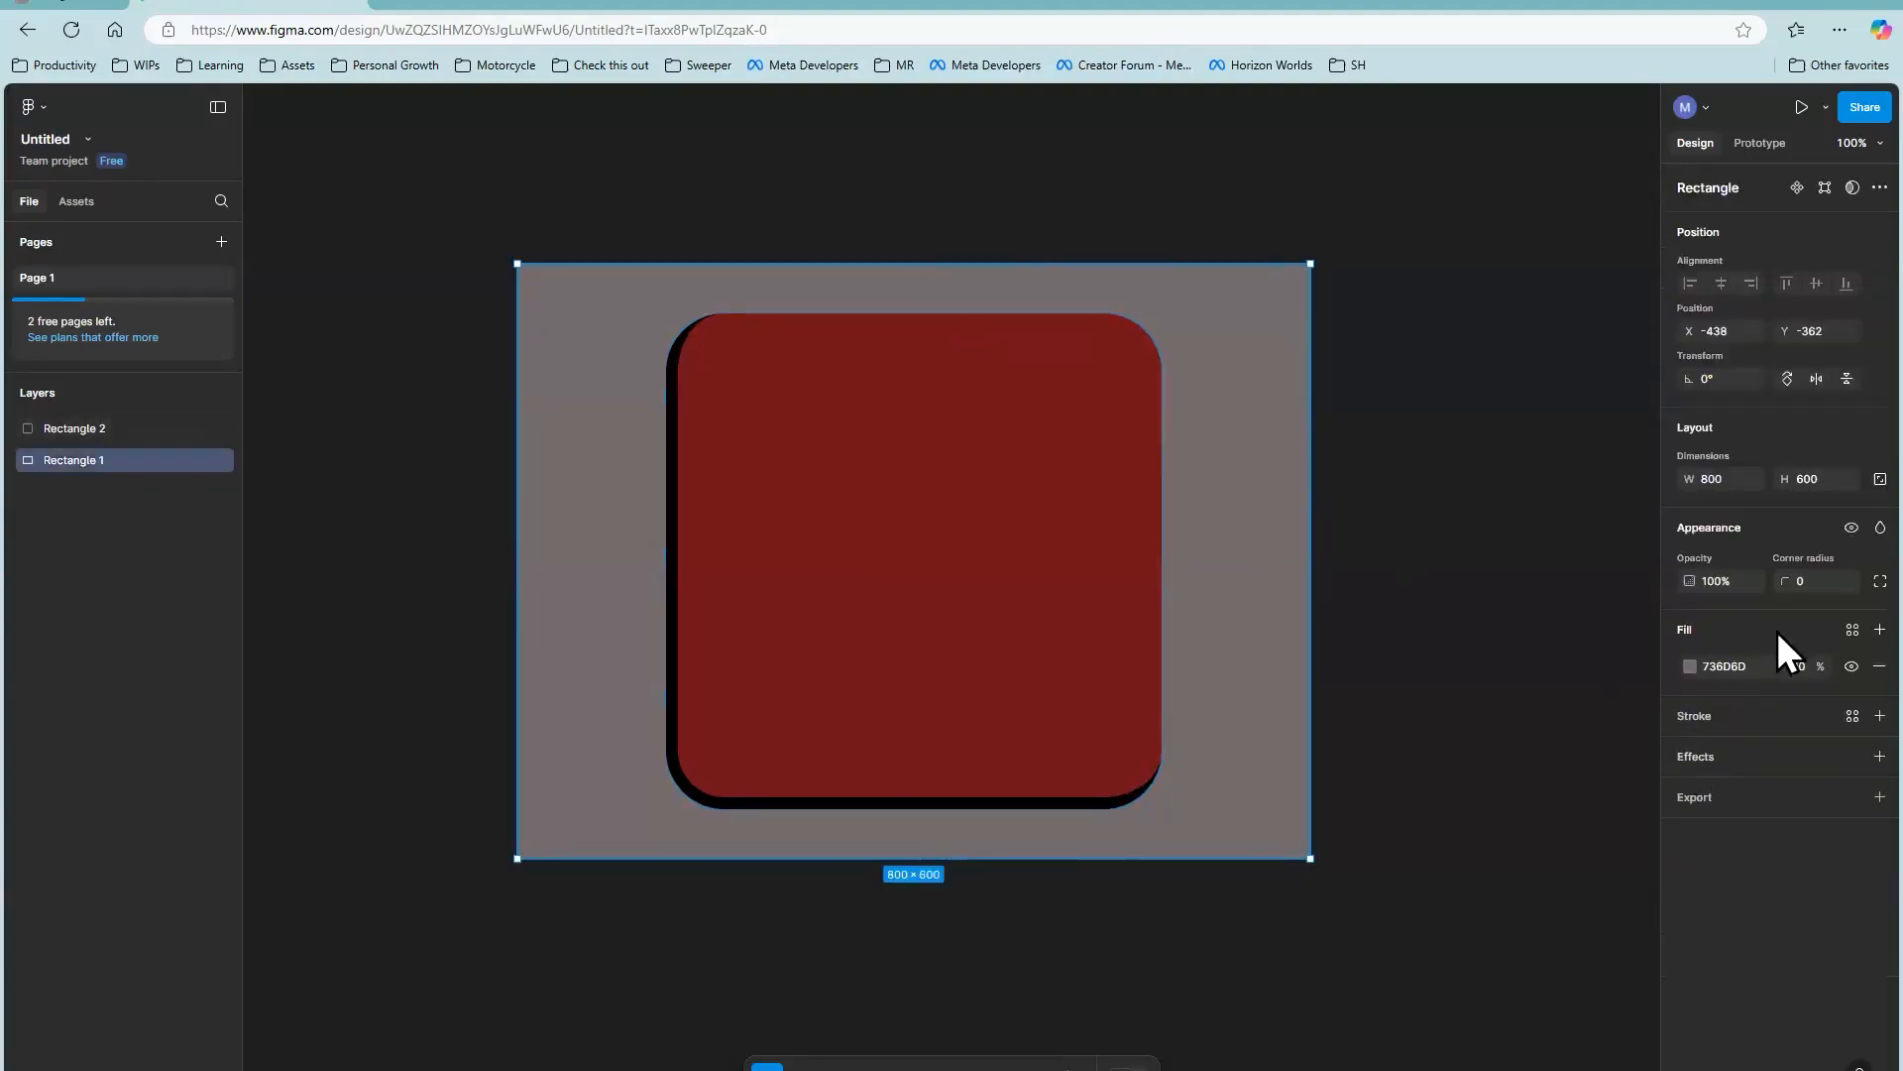
{"action": "left_click_drag", "start_coordinate": [1784, 581], "coordinate": [1016, 566]}
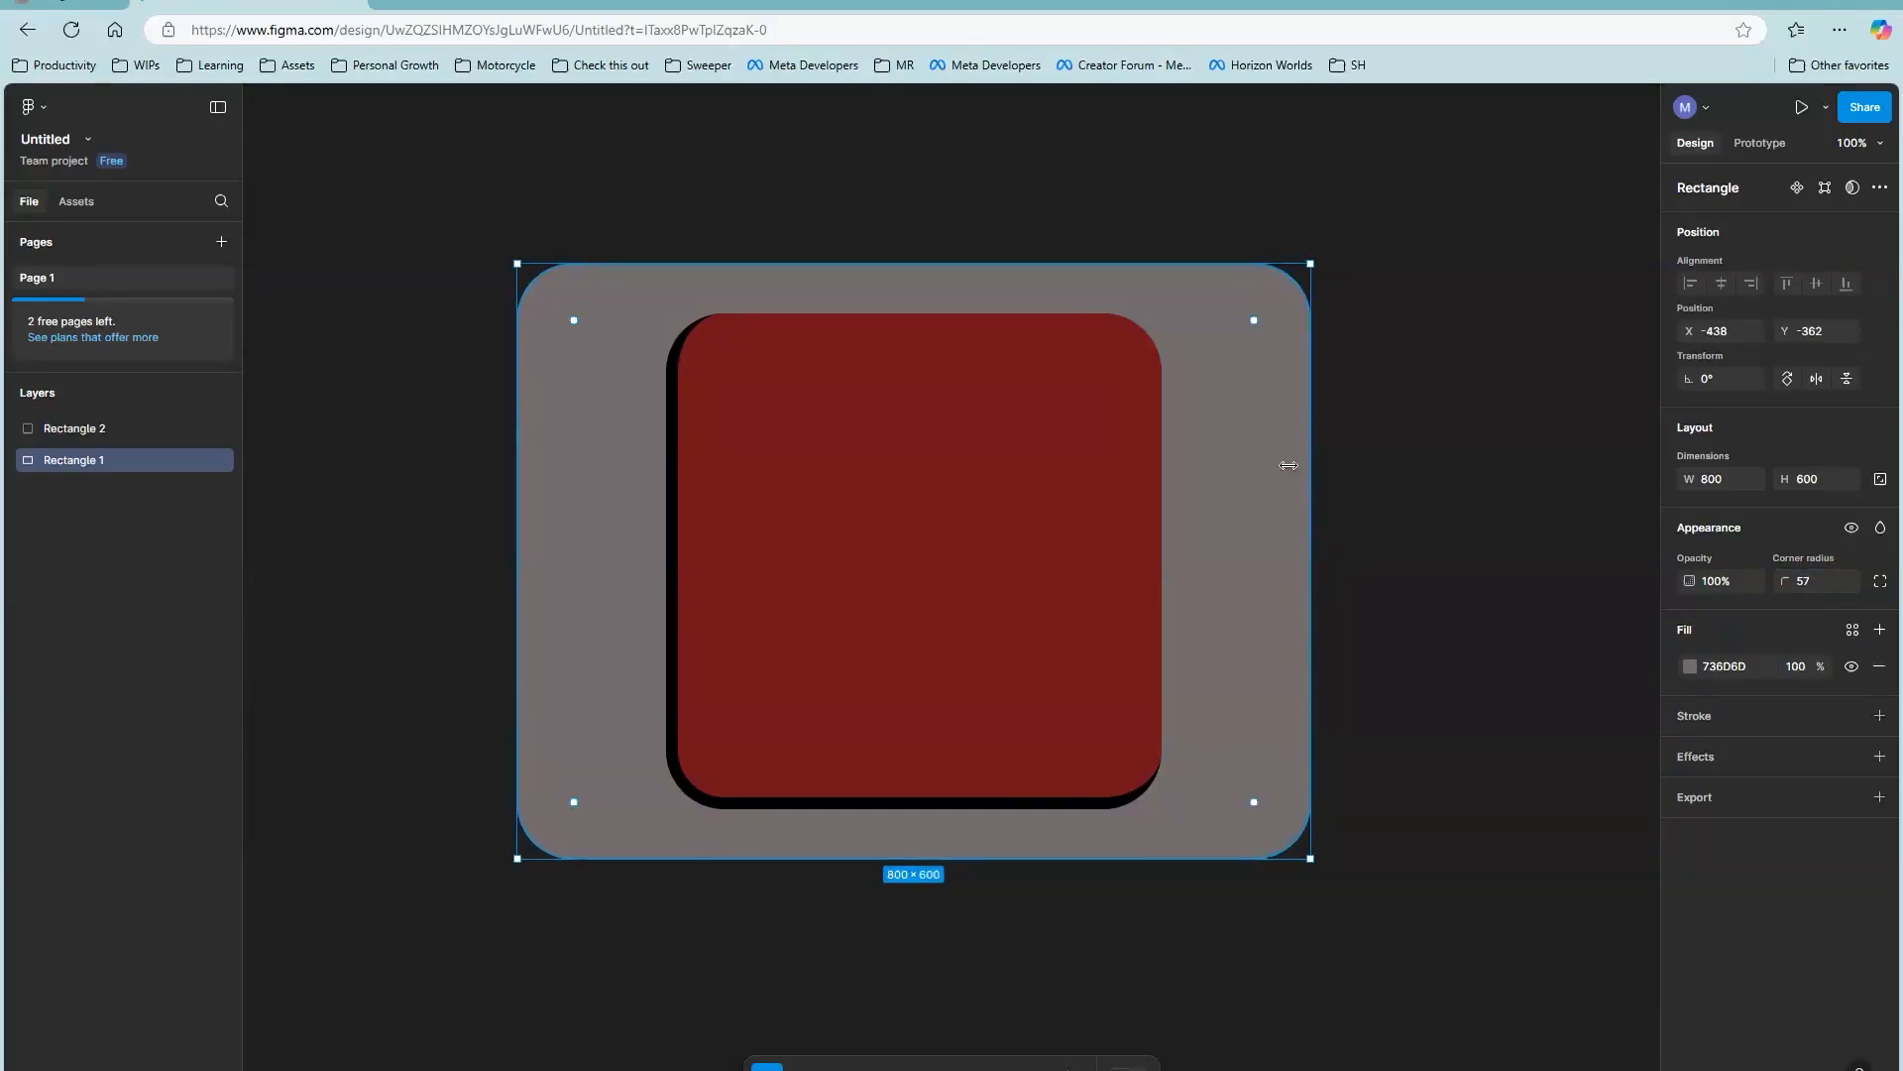
{"action": "left_click", "coordinate": [1386, 510]}
{"action": "left_click", "coordinate": [1206, 470]}
Step: Switch to NewCUI.ts in Visual Studio Code and declare panelWidth as 800 and panelHeight as 600 in the NewCUI class
{"action": "left_click", "coordinate": [1282, 1069]}
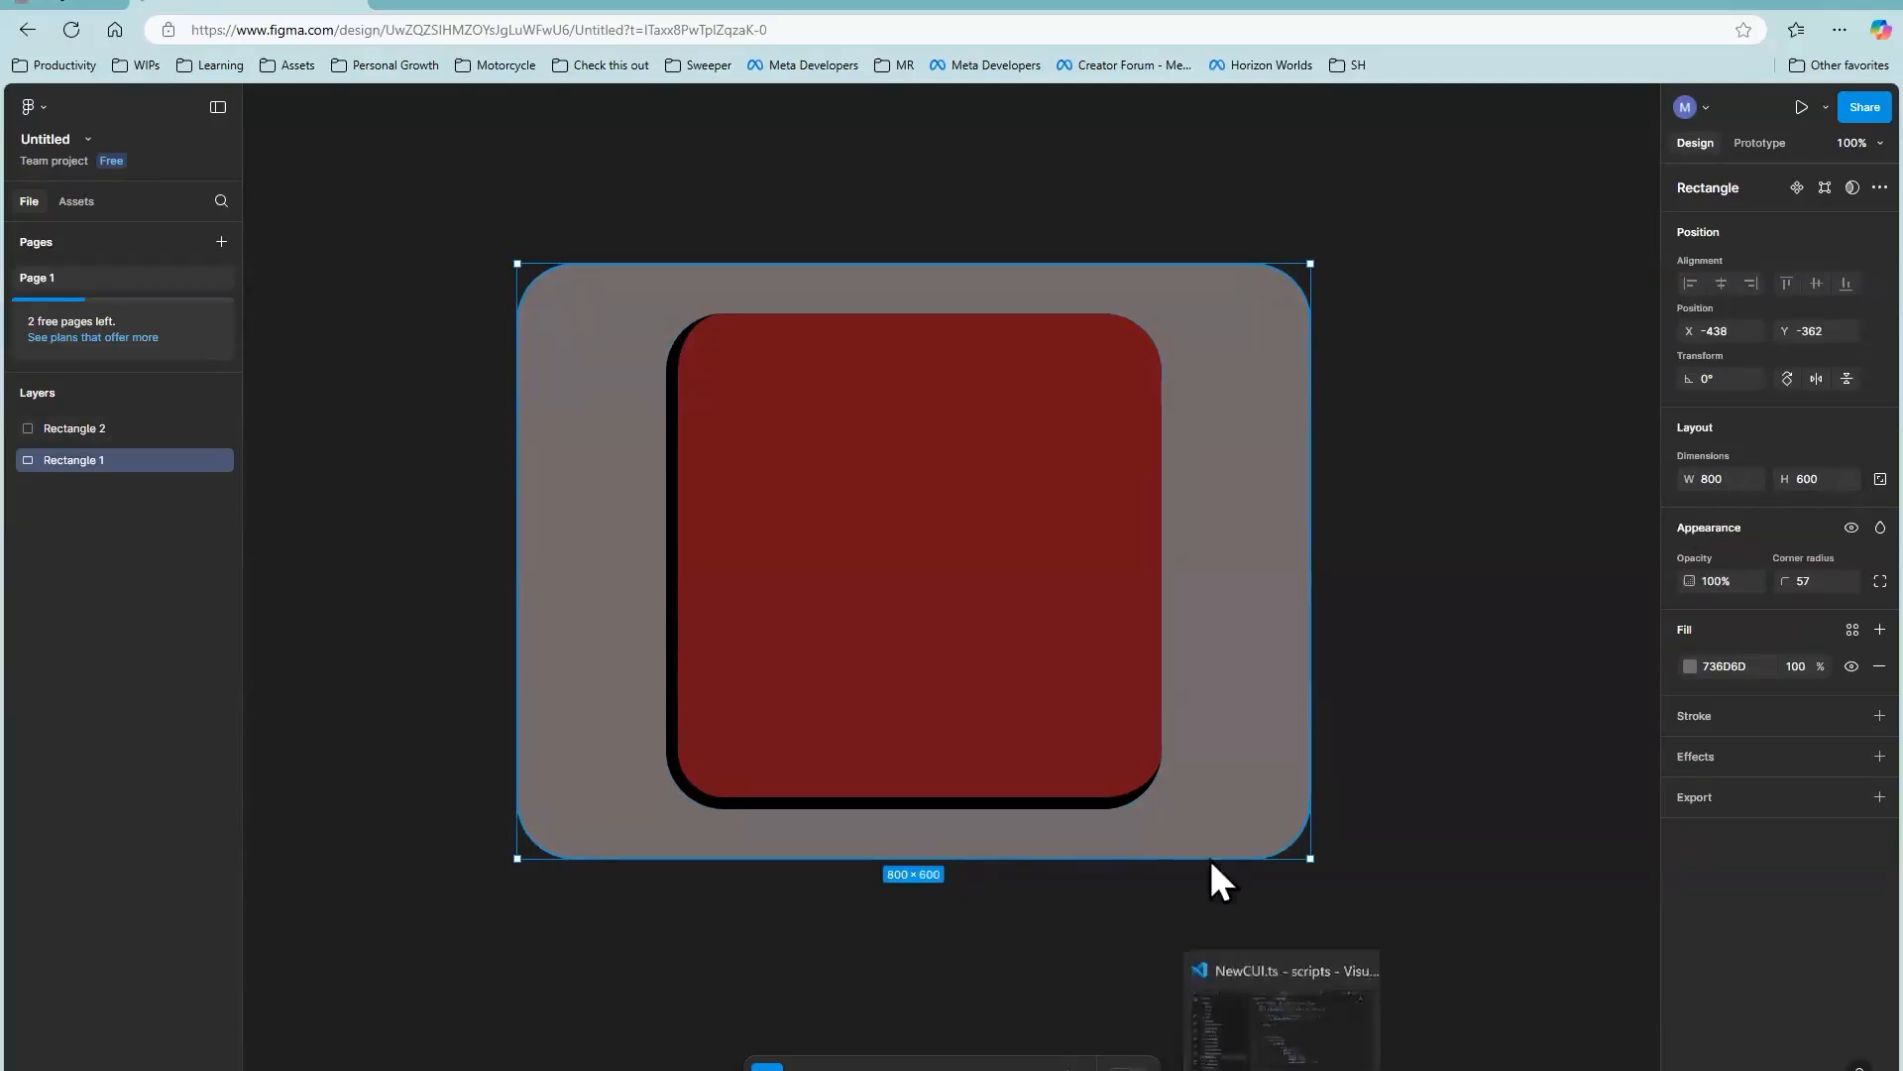
{"action": "left_click", "coordinate": [1140, 514]}
{"action": "left_click", "coordinate": [1405, 248]}
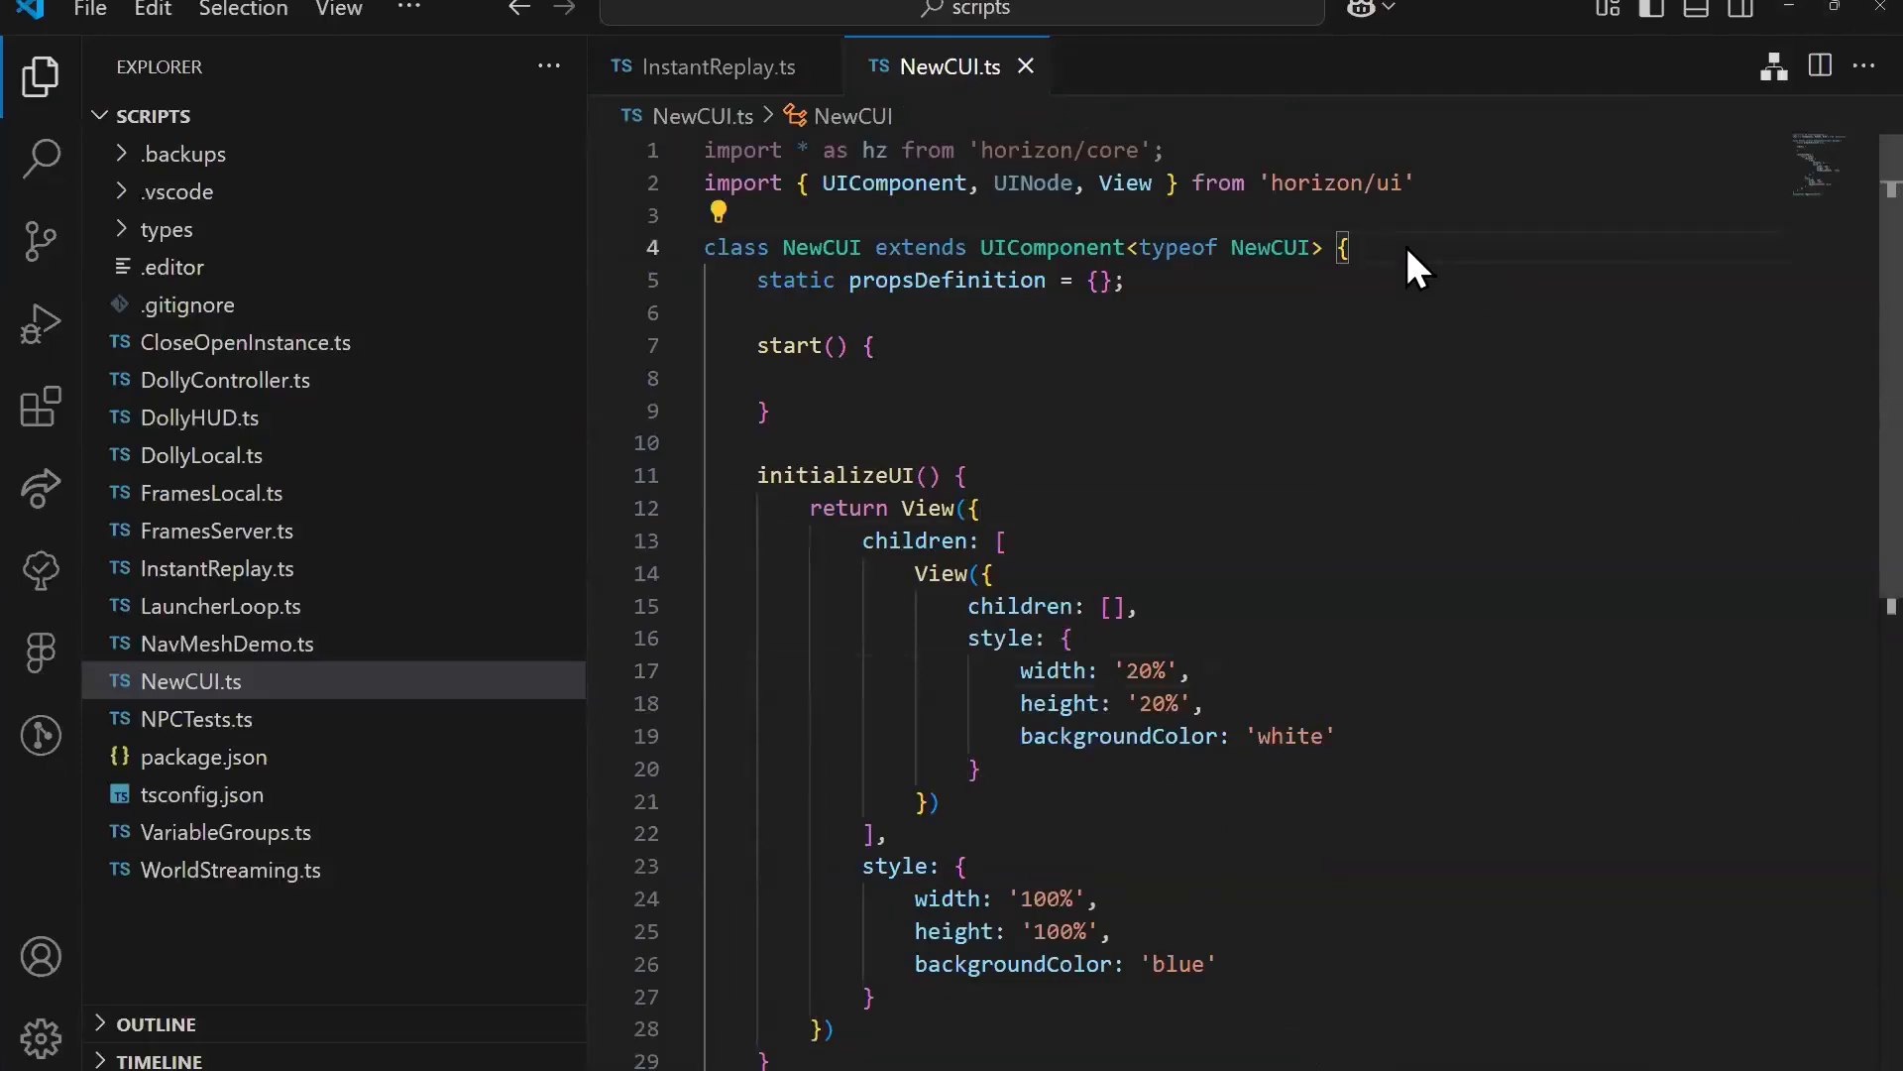
{"action": "key", "text": "Return"}
{"action": "type", "text": "wi"}
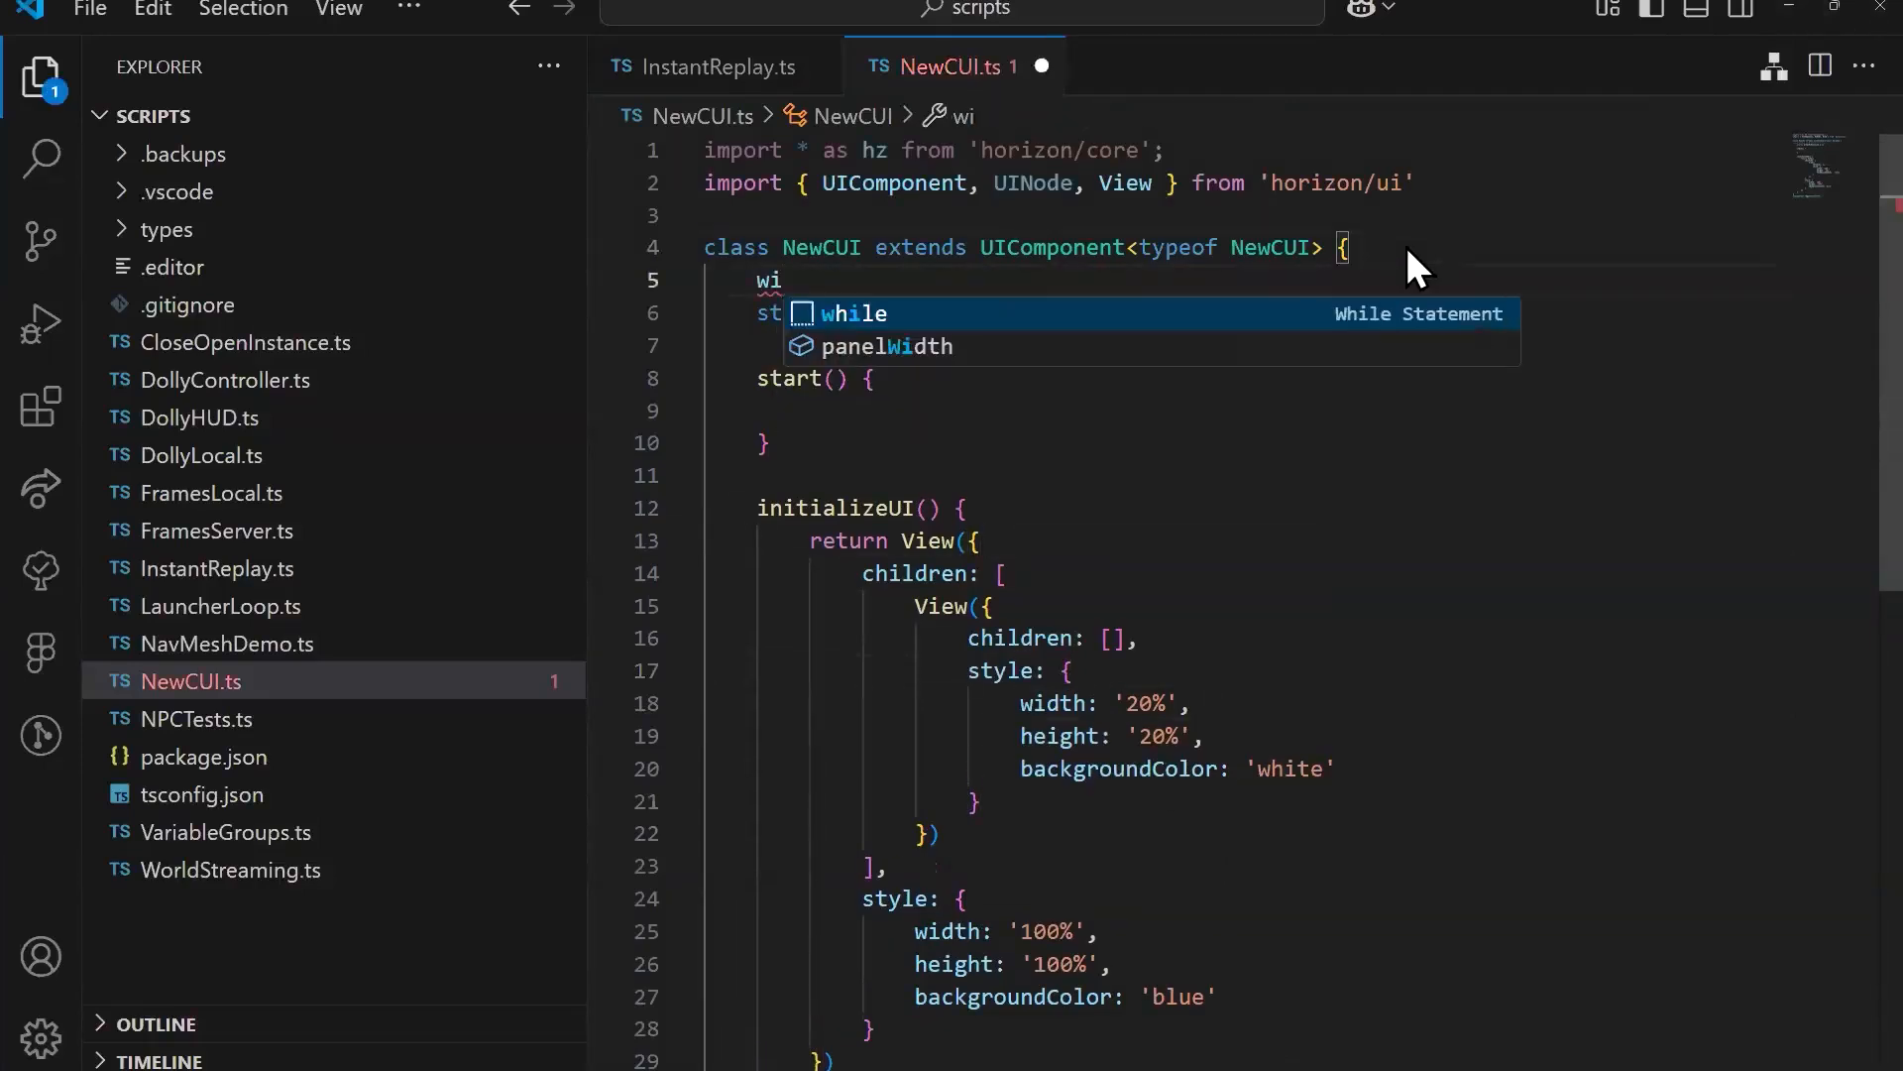
{"action": "key", "text": "Down"}
{"action": "key", "text": "Return"}
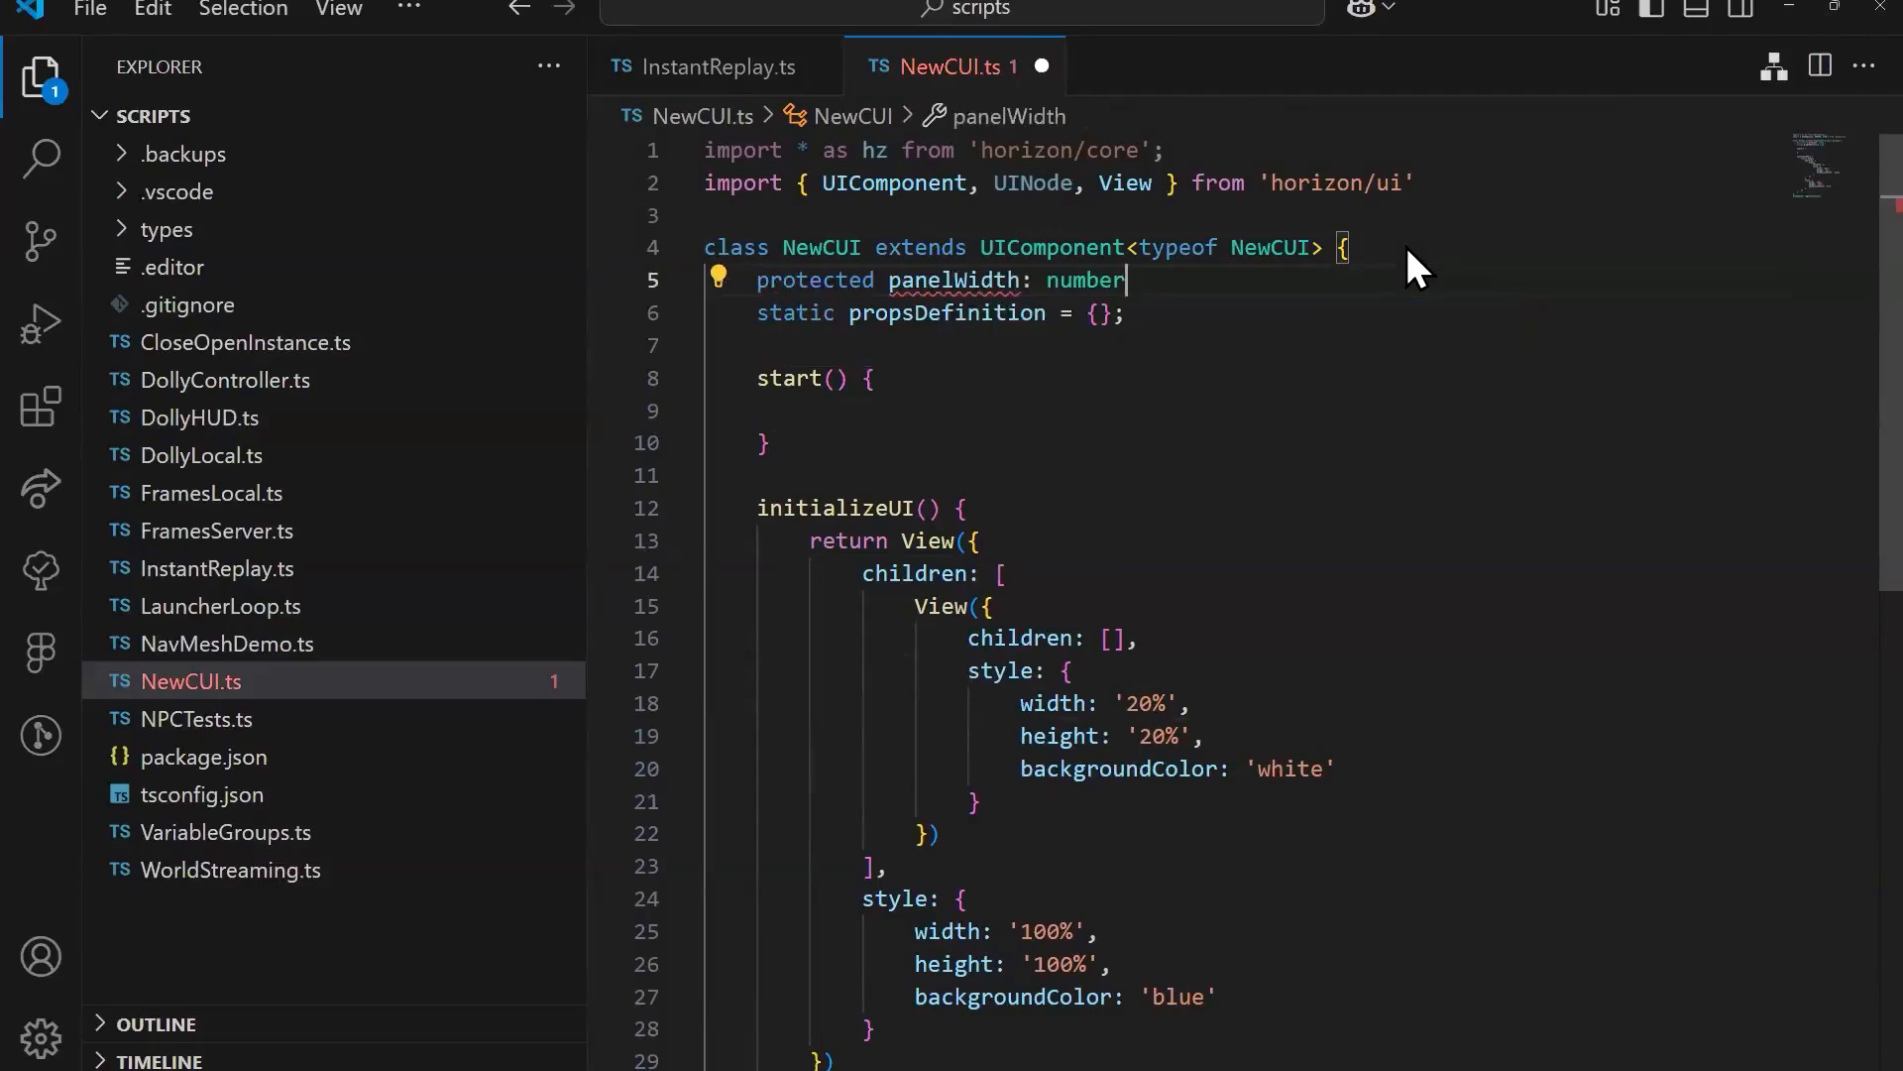
{"action": "type", "text": "= 800"}
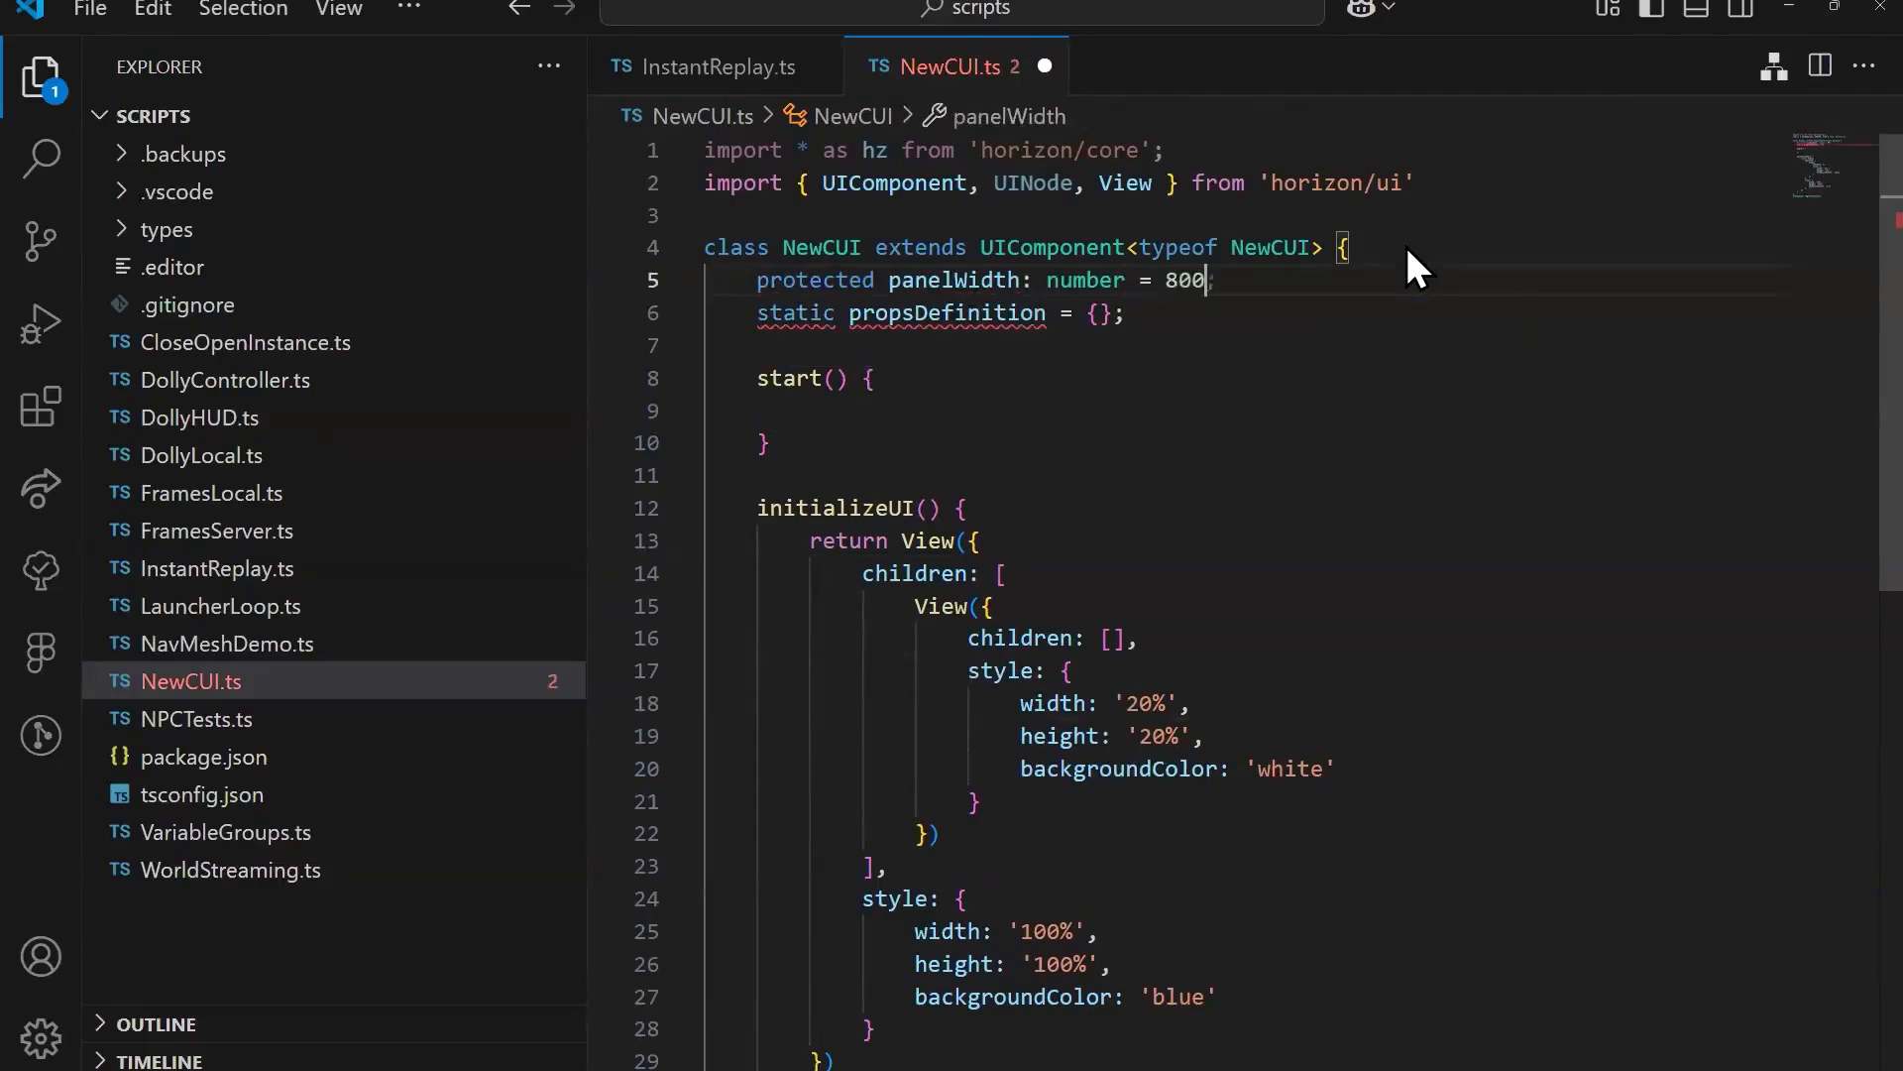
{"action": "key", "text": "Return"}
{"action": "key", "text": "Tab"}
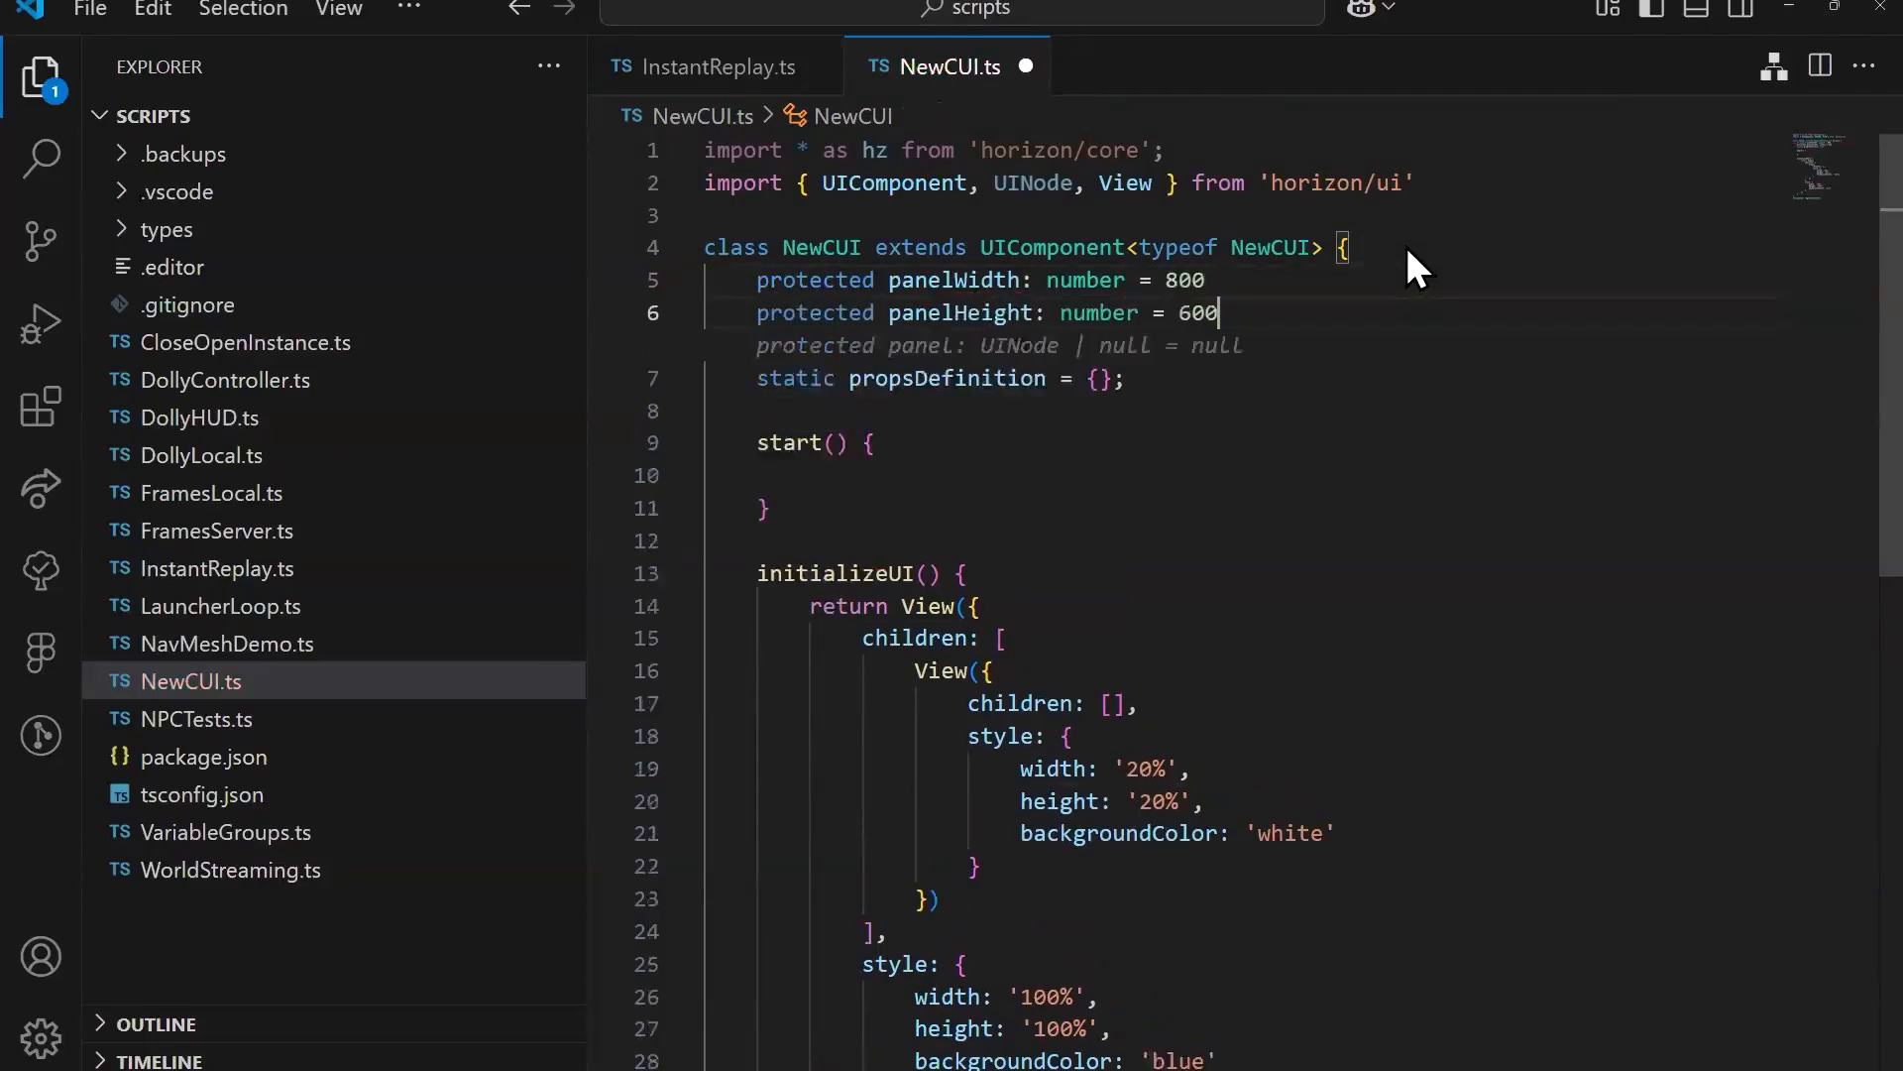
{"action": "left_click", "coordinate": [1357, 377]}
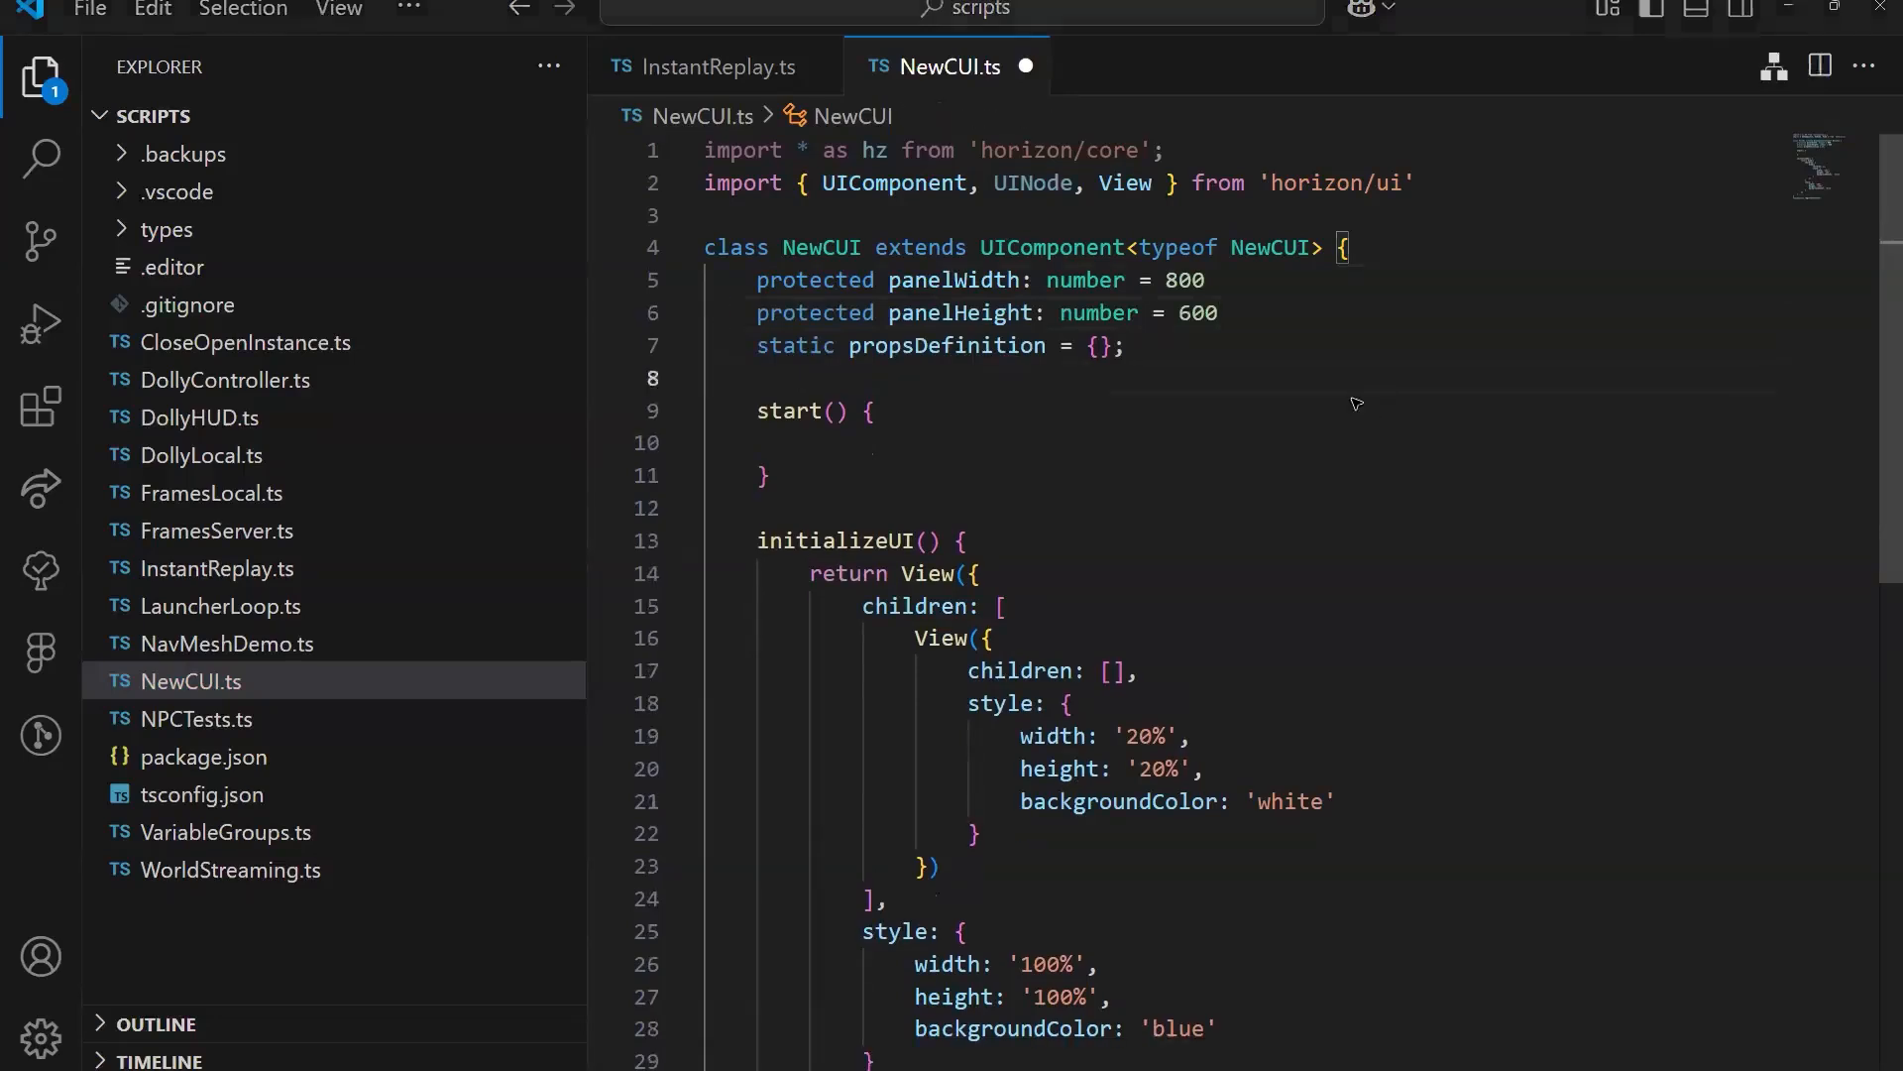
Step: Switch to Figma and copy the grey rectangle's fill hex code 736D6D
{"action": "key", "text": "alt+Tab"}
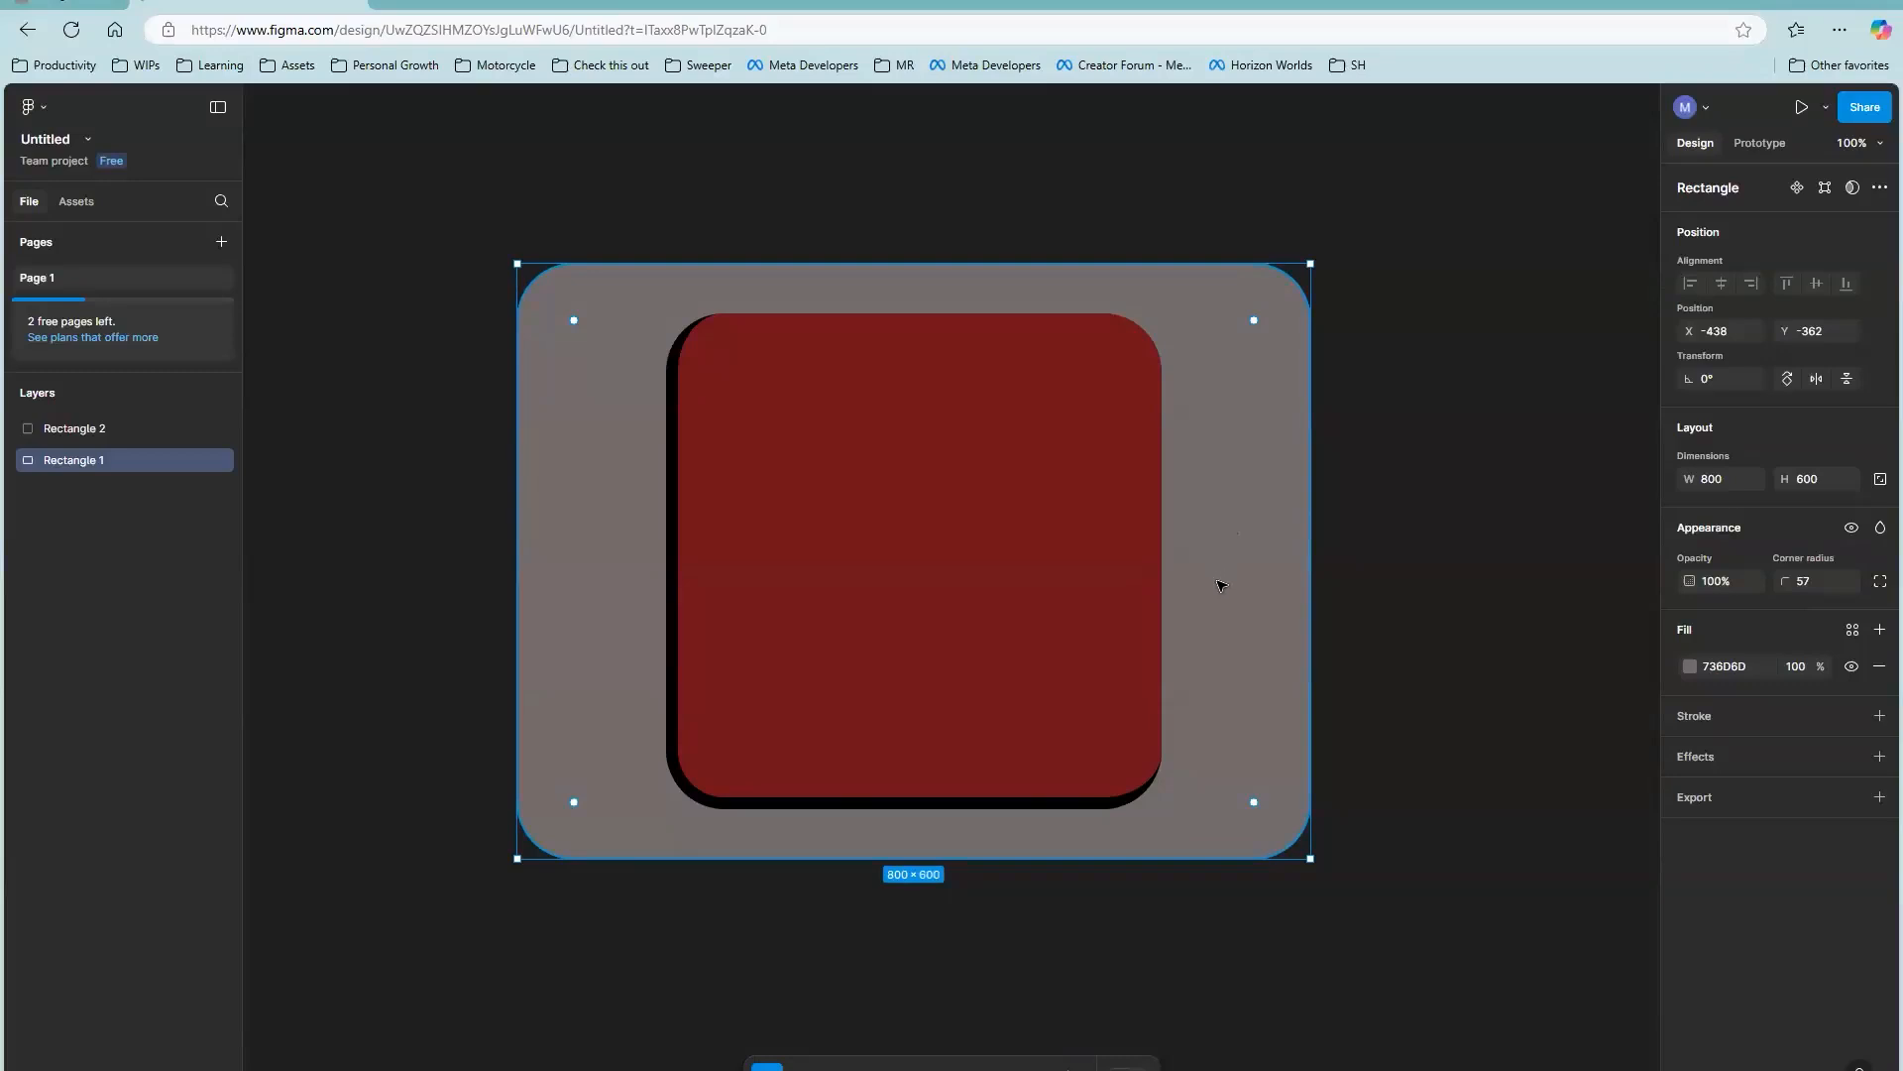
{"action": "left_click", "coordinate": [1740, 669]}
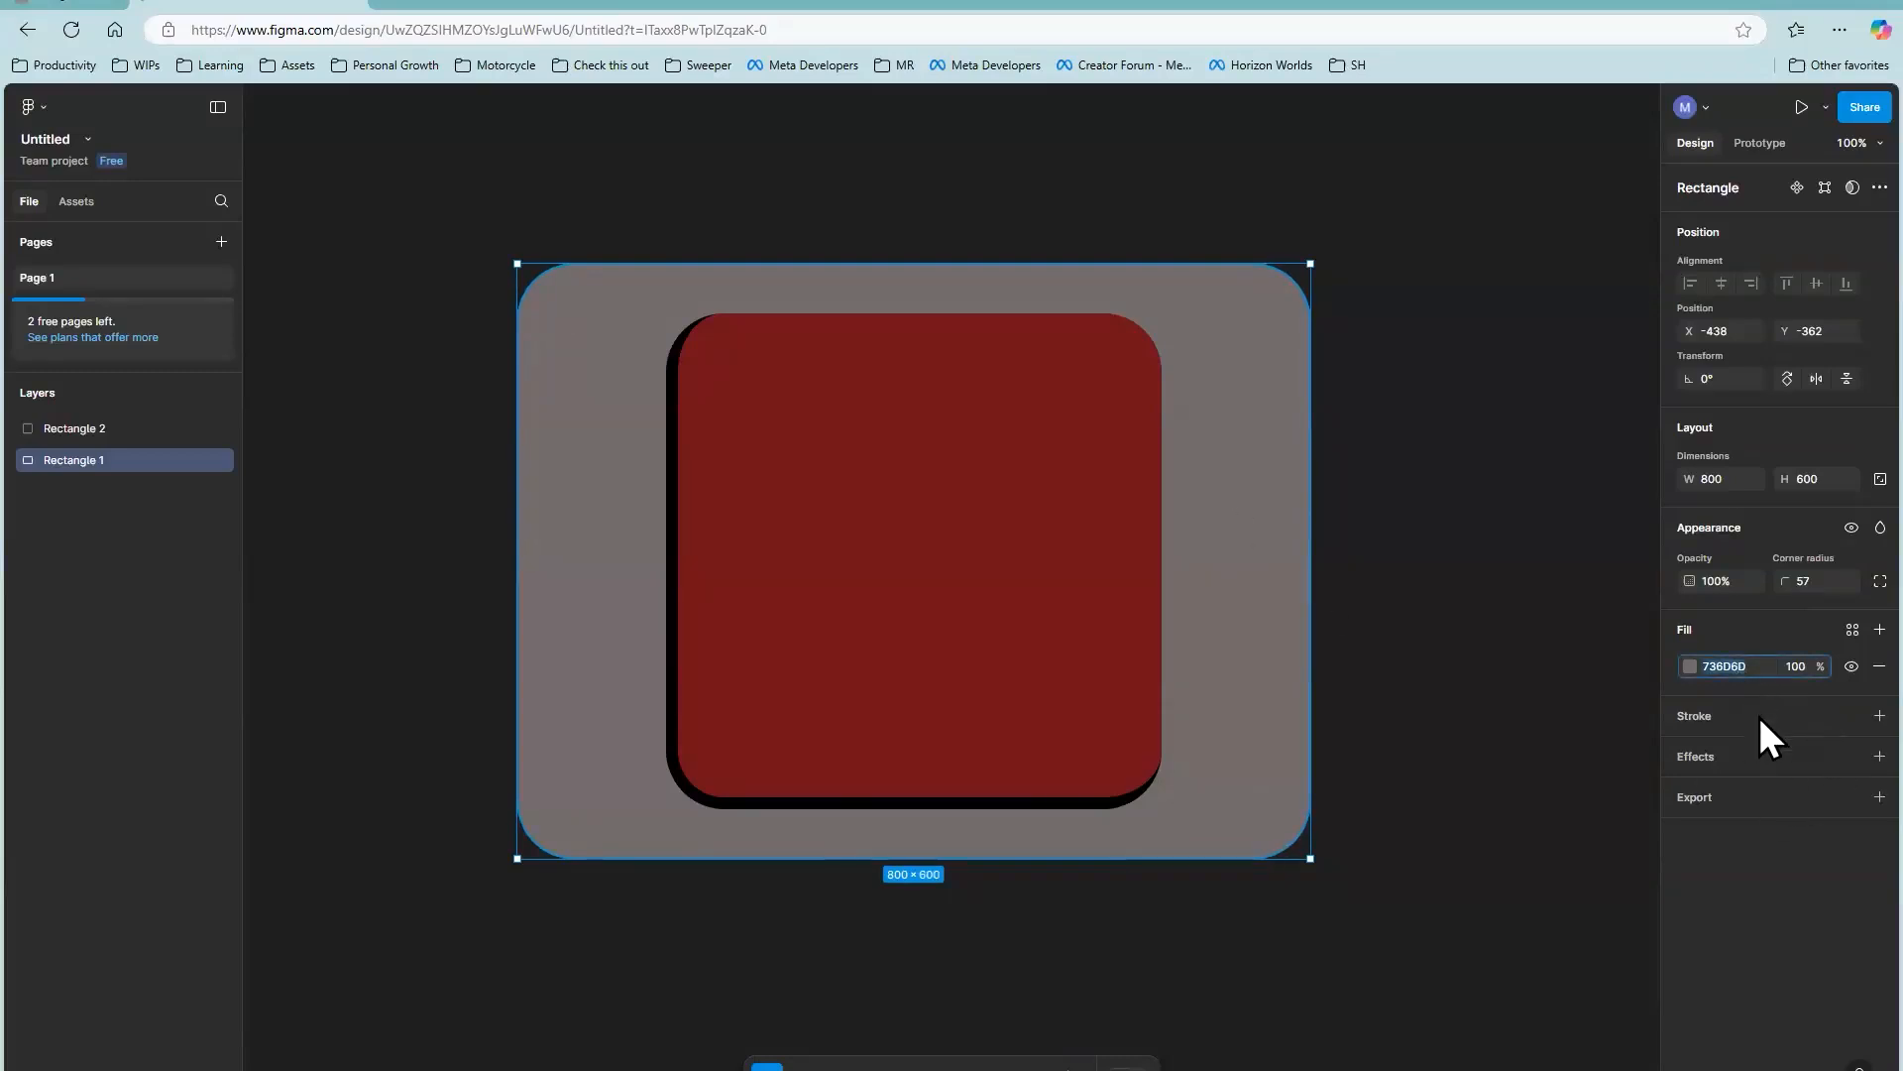
{"action": "key", "text": "Return"}
{"action": "left_click", "coordinate": [1732, 665]}
{"action": "key", "text": "ctrl+c"}
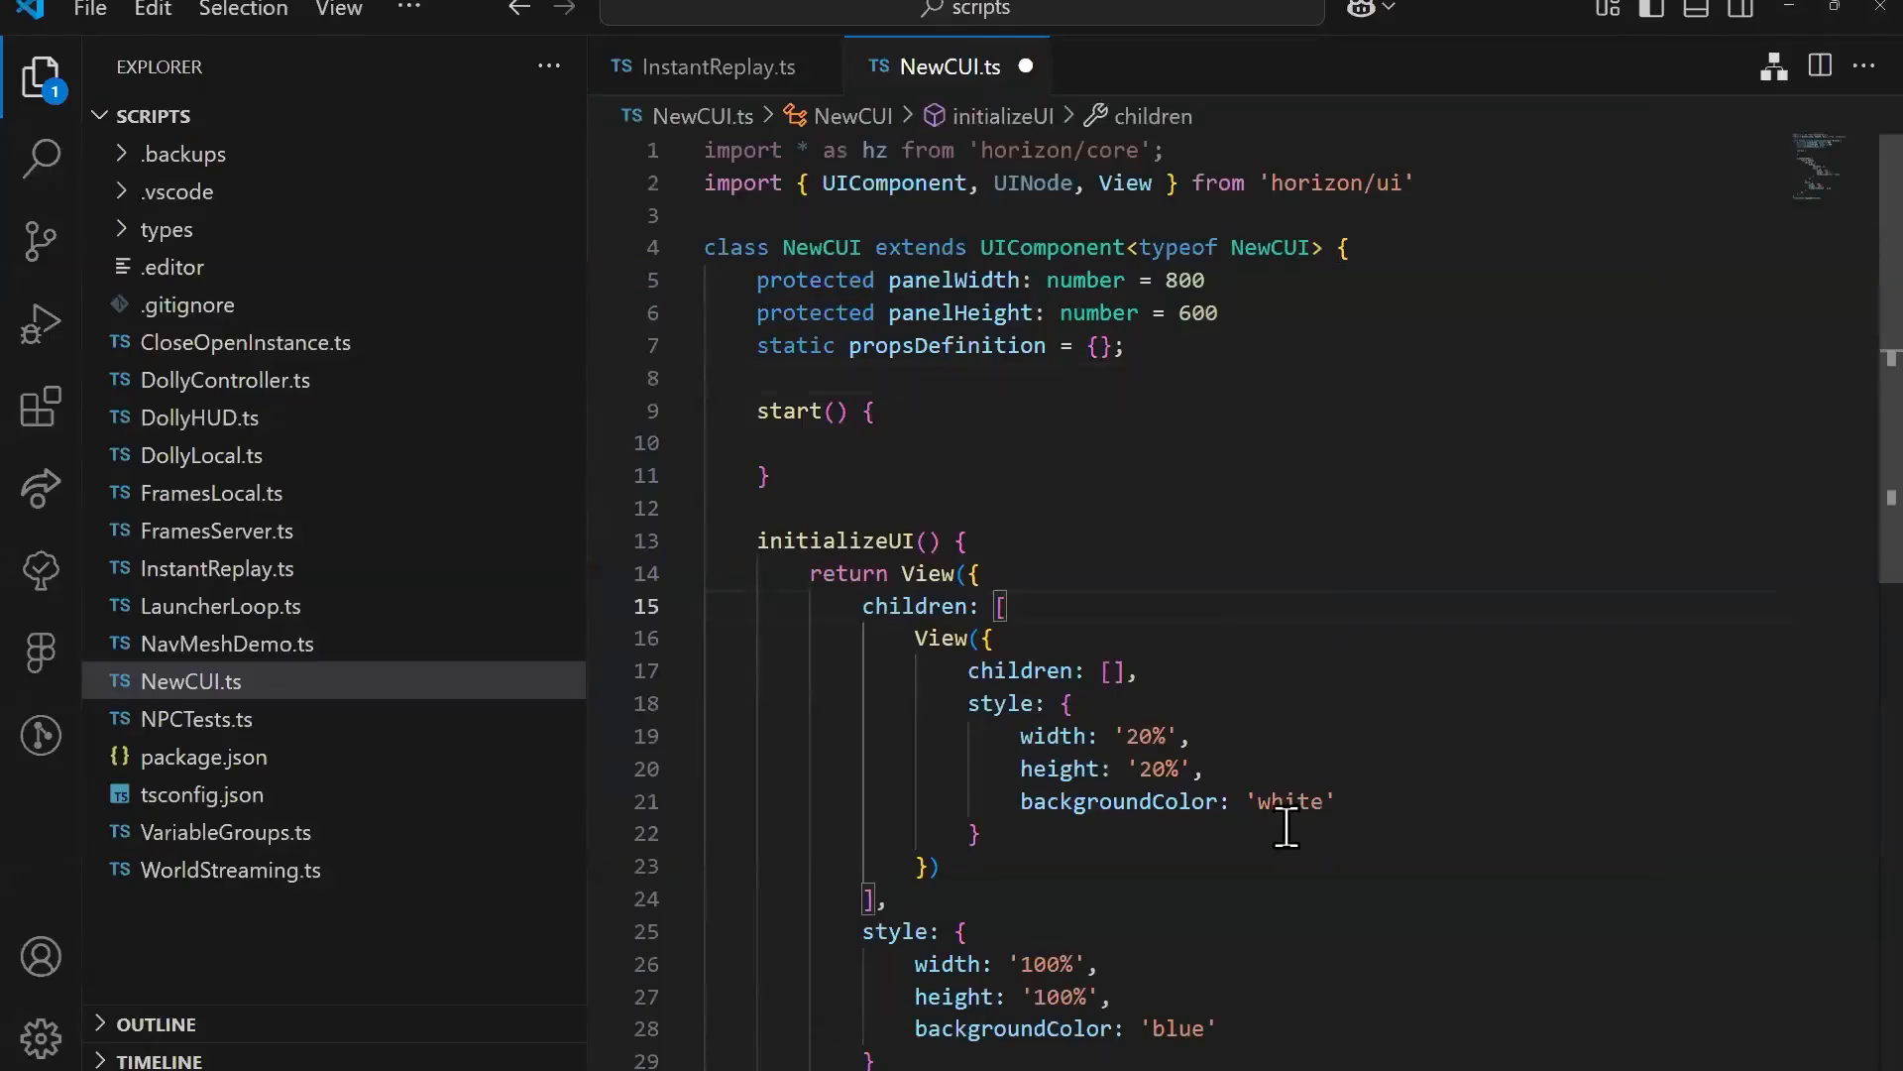
Step: In NewCUI.ts in Visual Studio Code, set the outer View's backgroundColor to '#736D6D' and save the script
{"action": "scroll", "coordinate": [1286, 826], "scroll_direction": "down", "scroll_amount": 2}
{"action": "left_click", "coordinate": [1257, 828]}
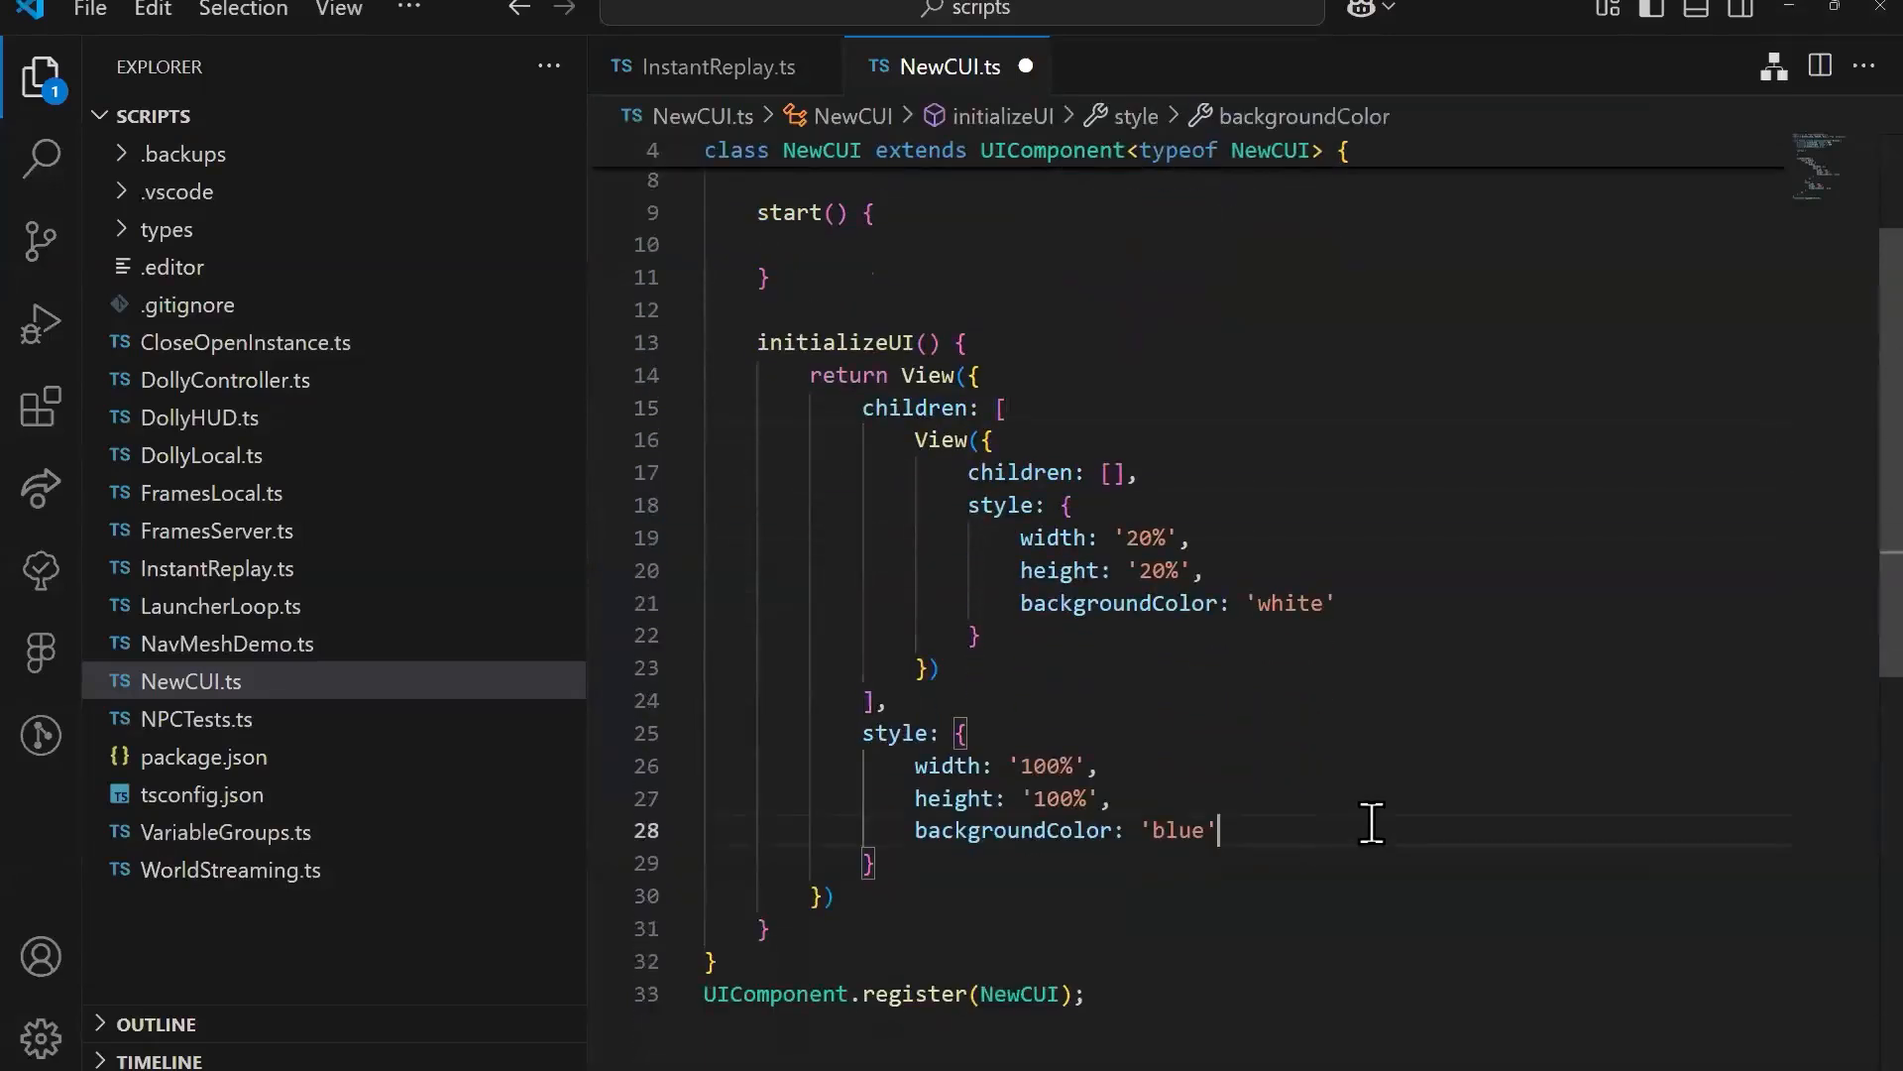
{"action": "double_click", "coordinate": [1187, 830]}
{"action": "key", "text": "ctrl+v"}
{"action": "left_click", "coordinate": [1369, 774]}
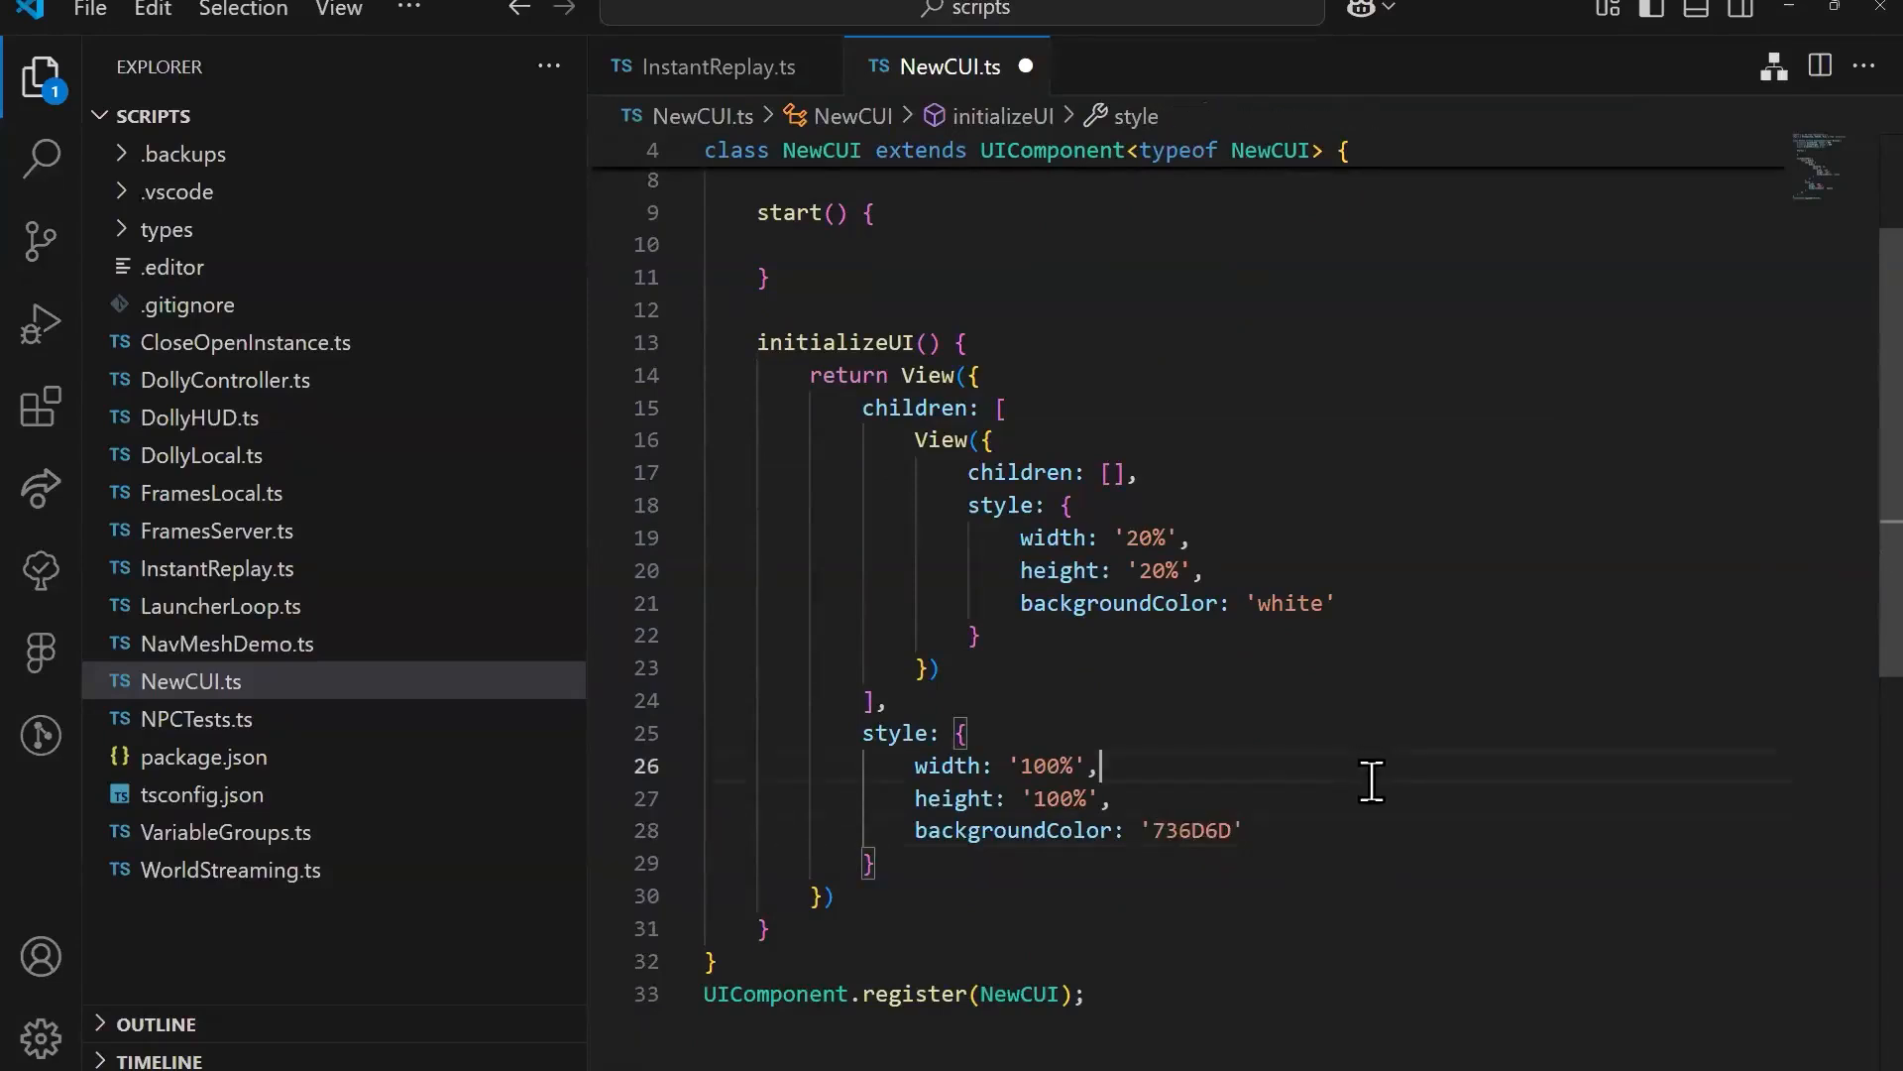
{"action": "double_click", "coordinate": [1157, 830]}
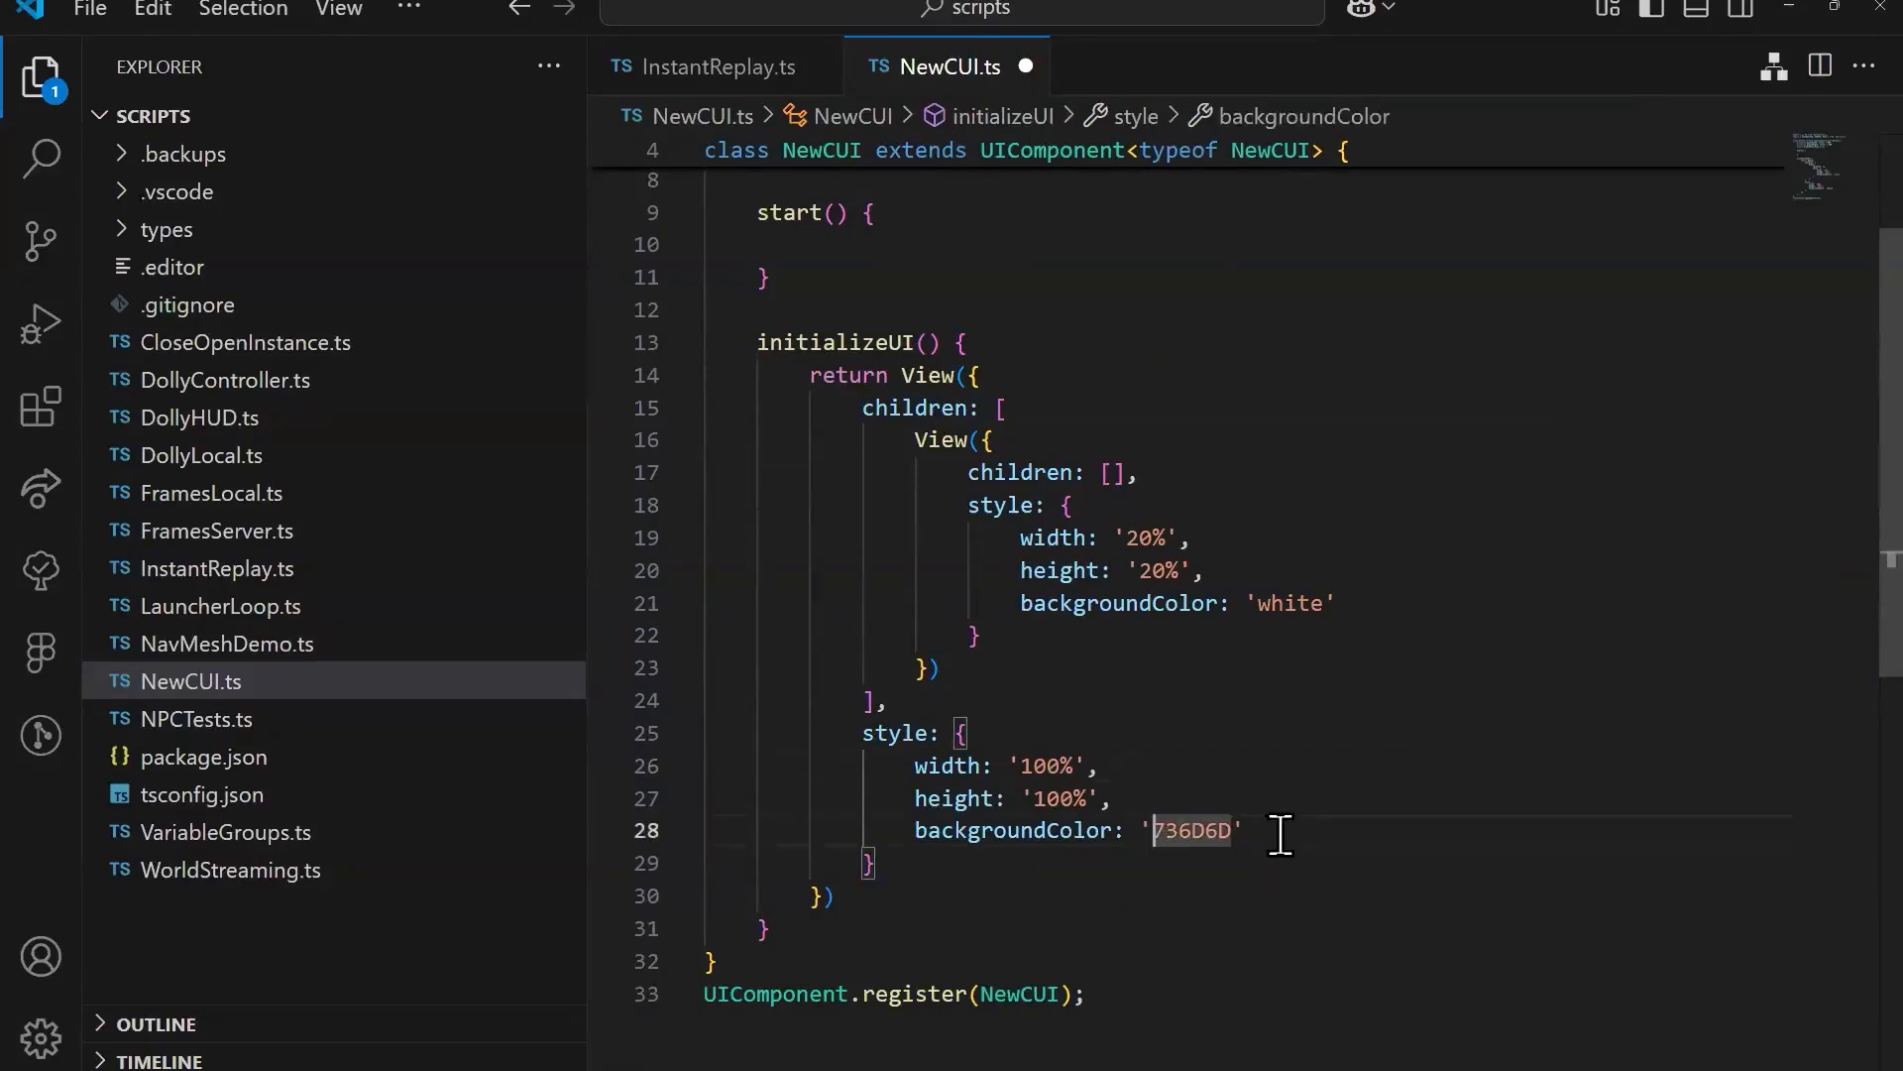
{"action": "key", "text": "Left"}
{"action": "type", "text": "#"}
{"action": "left_click", "coordinate": [1330, 746]}
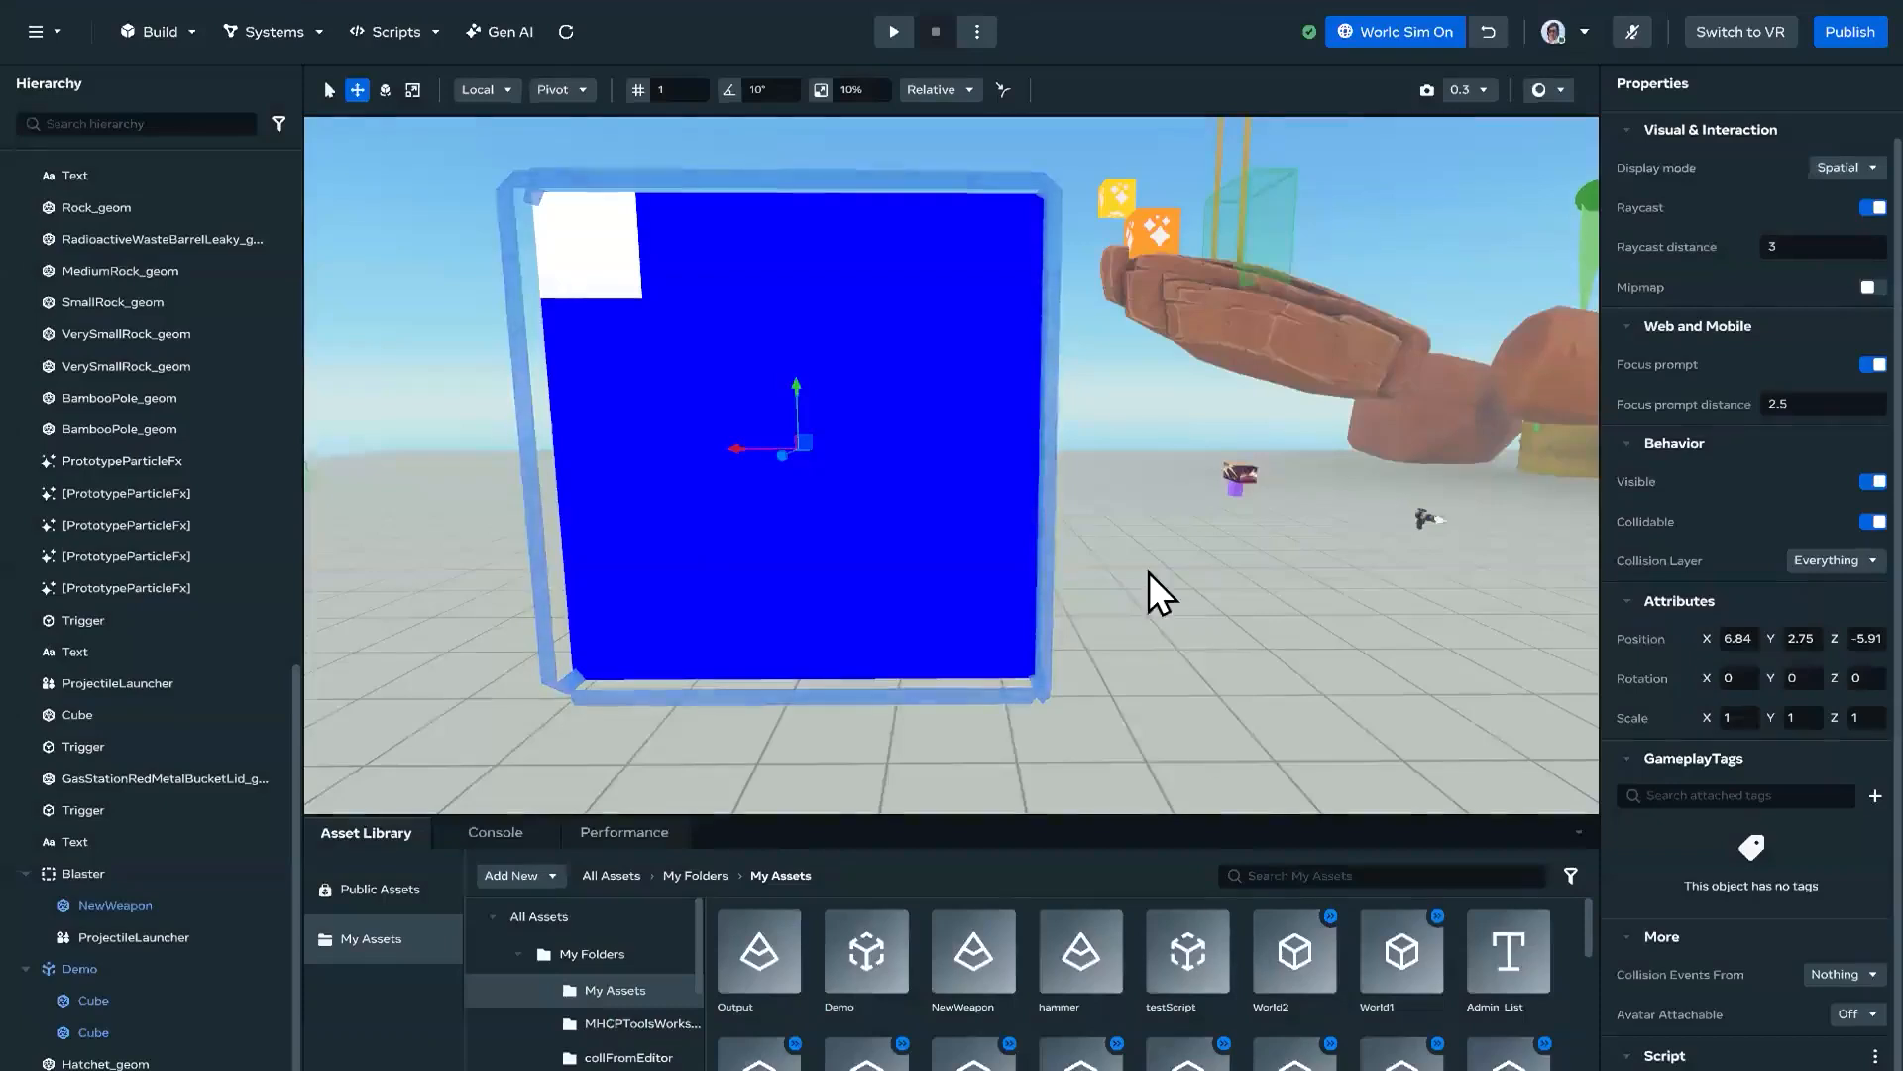
Step: Switch to the Horizon editor and move around the custom UI panel to inspect its background color and inner box
{"action": "right_click_drag", "start_coordinate": [1140, 698], "coordinate": [1109, 569]}
{"action": "key", "text": "s"}
{"action": "key", "text": "a"}
{"action": "key", "text": "d"}
{"action": "key", "text": "w"}
{"action": "key", "text": "s"}
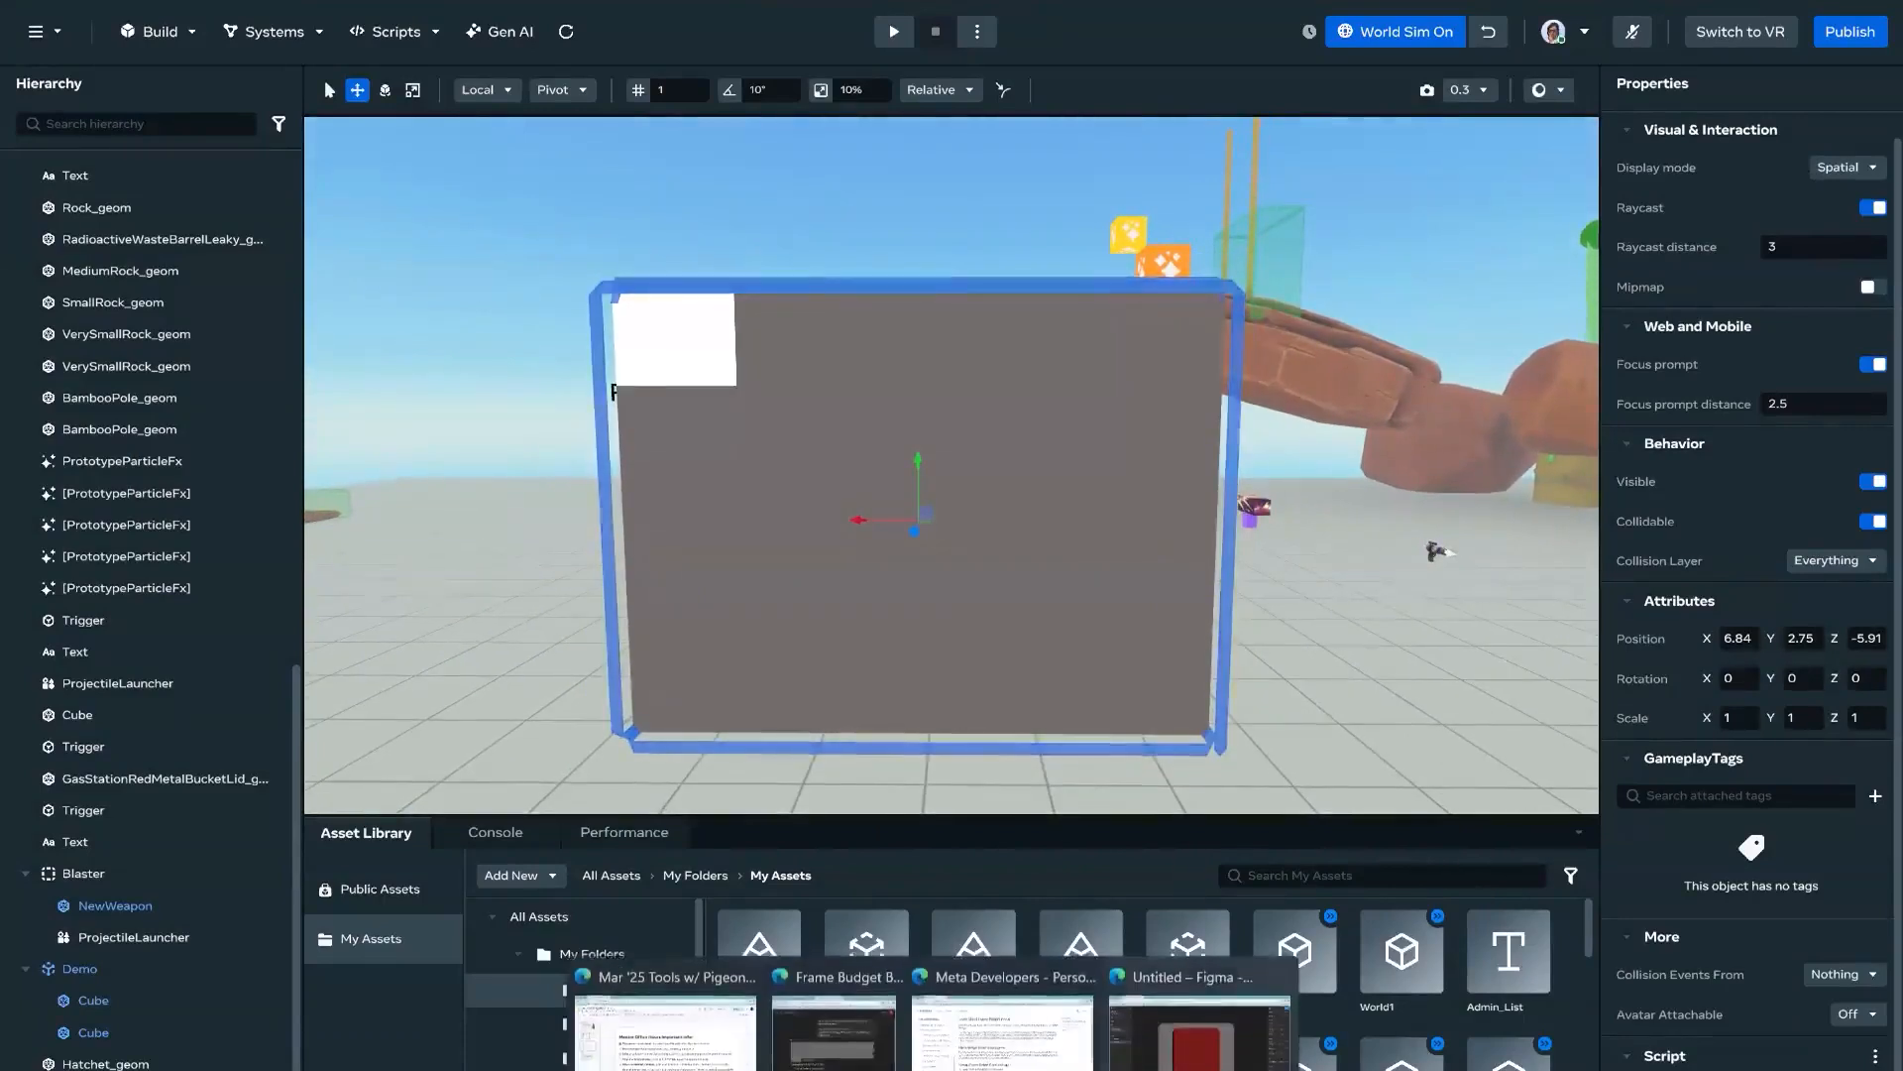
Step: Switch to Figma and check the dark red square's dimensions for use in the script
{"action": "left_click", "coordinate": [1186, 1058]}
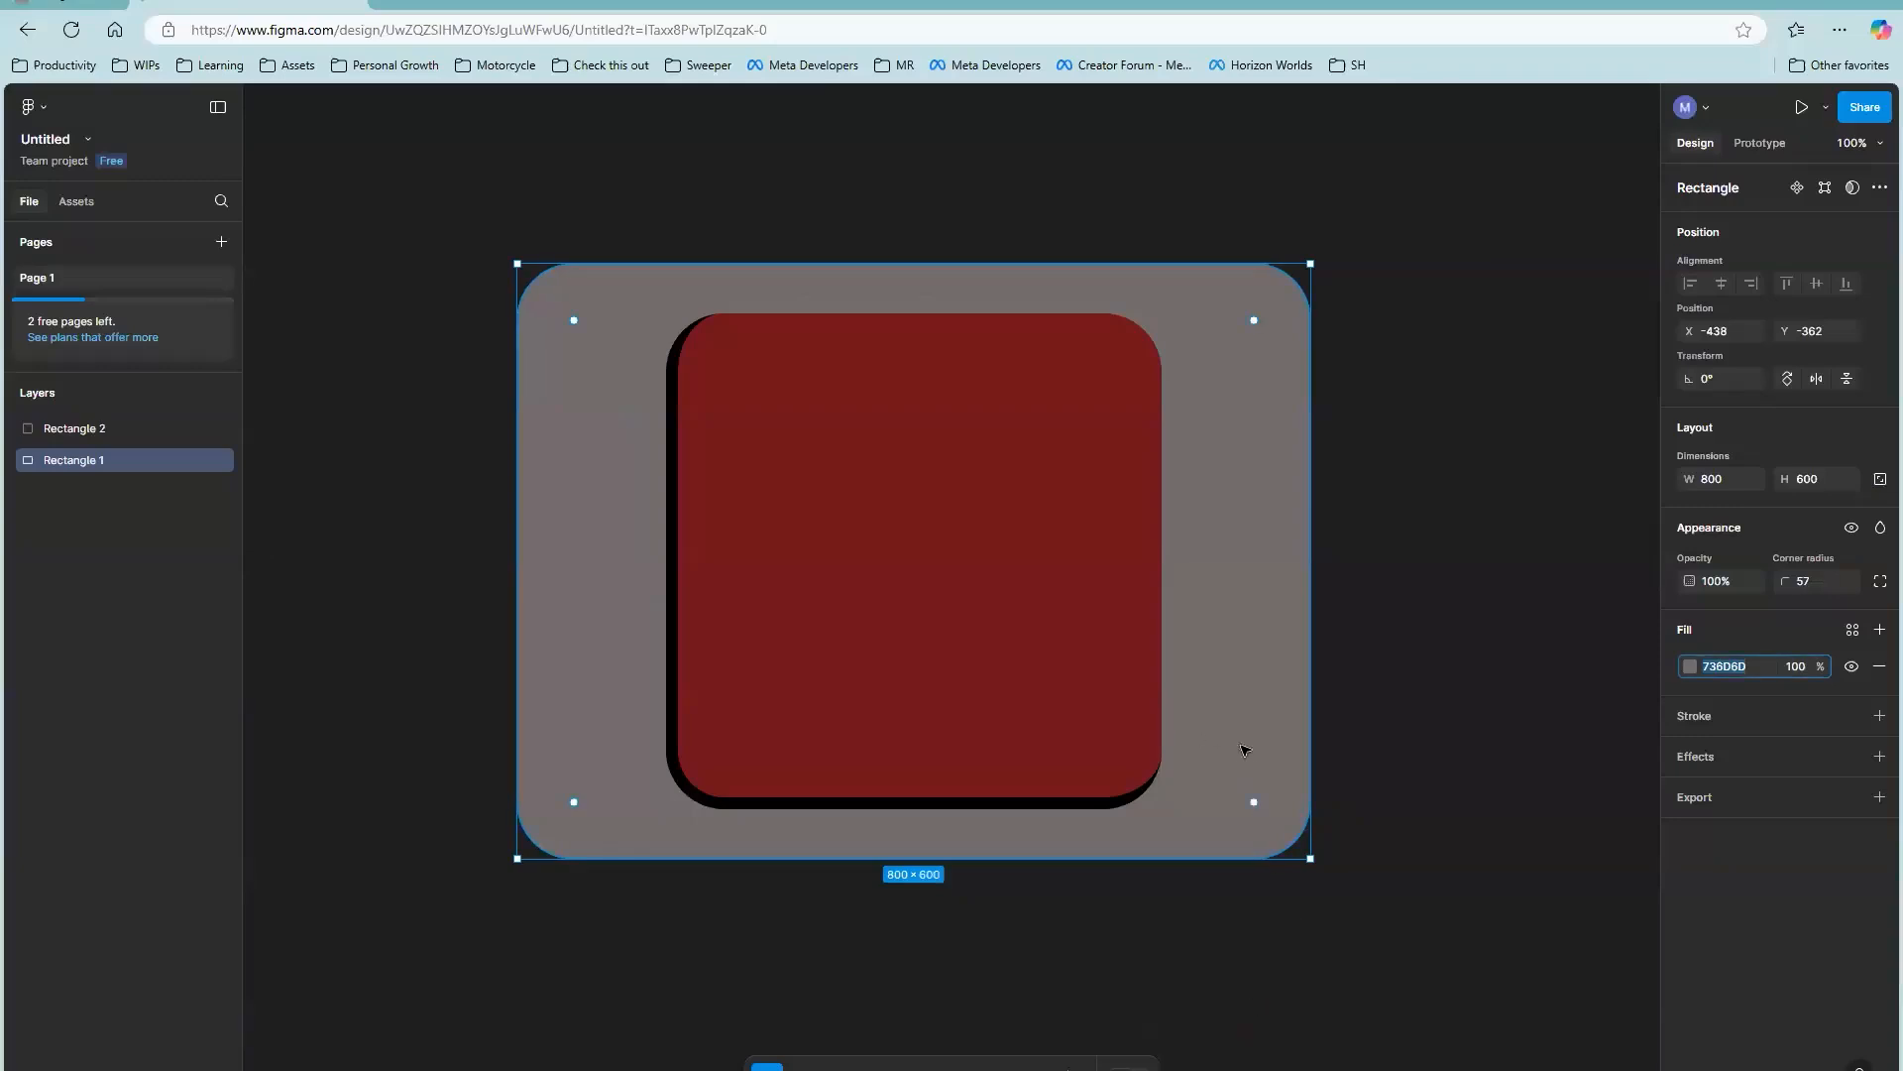
{"action": "left_click", "coordinate": [1002, 583]}
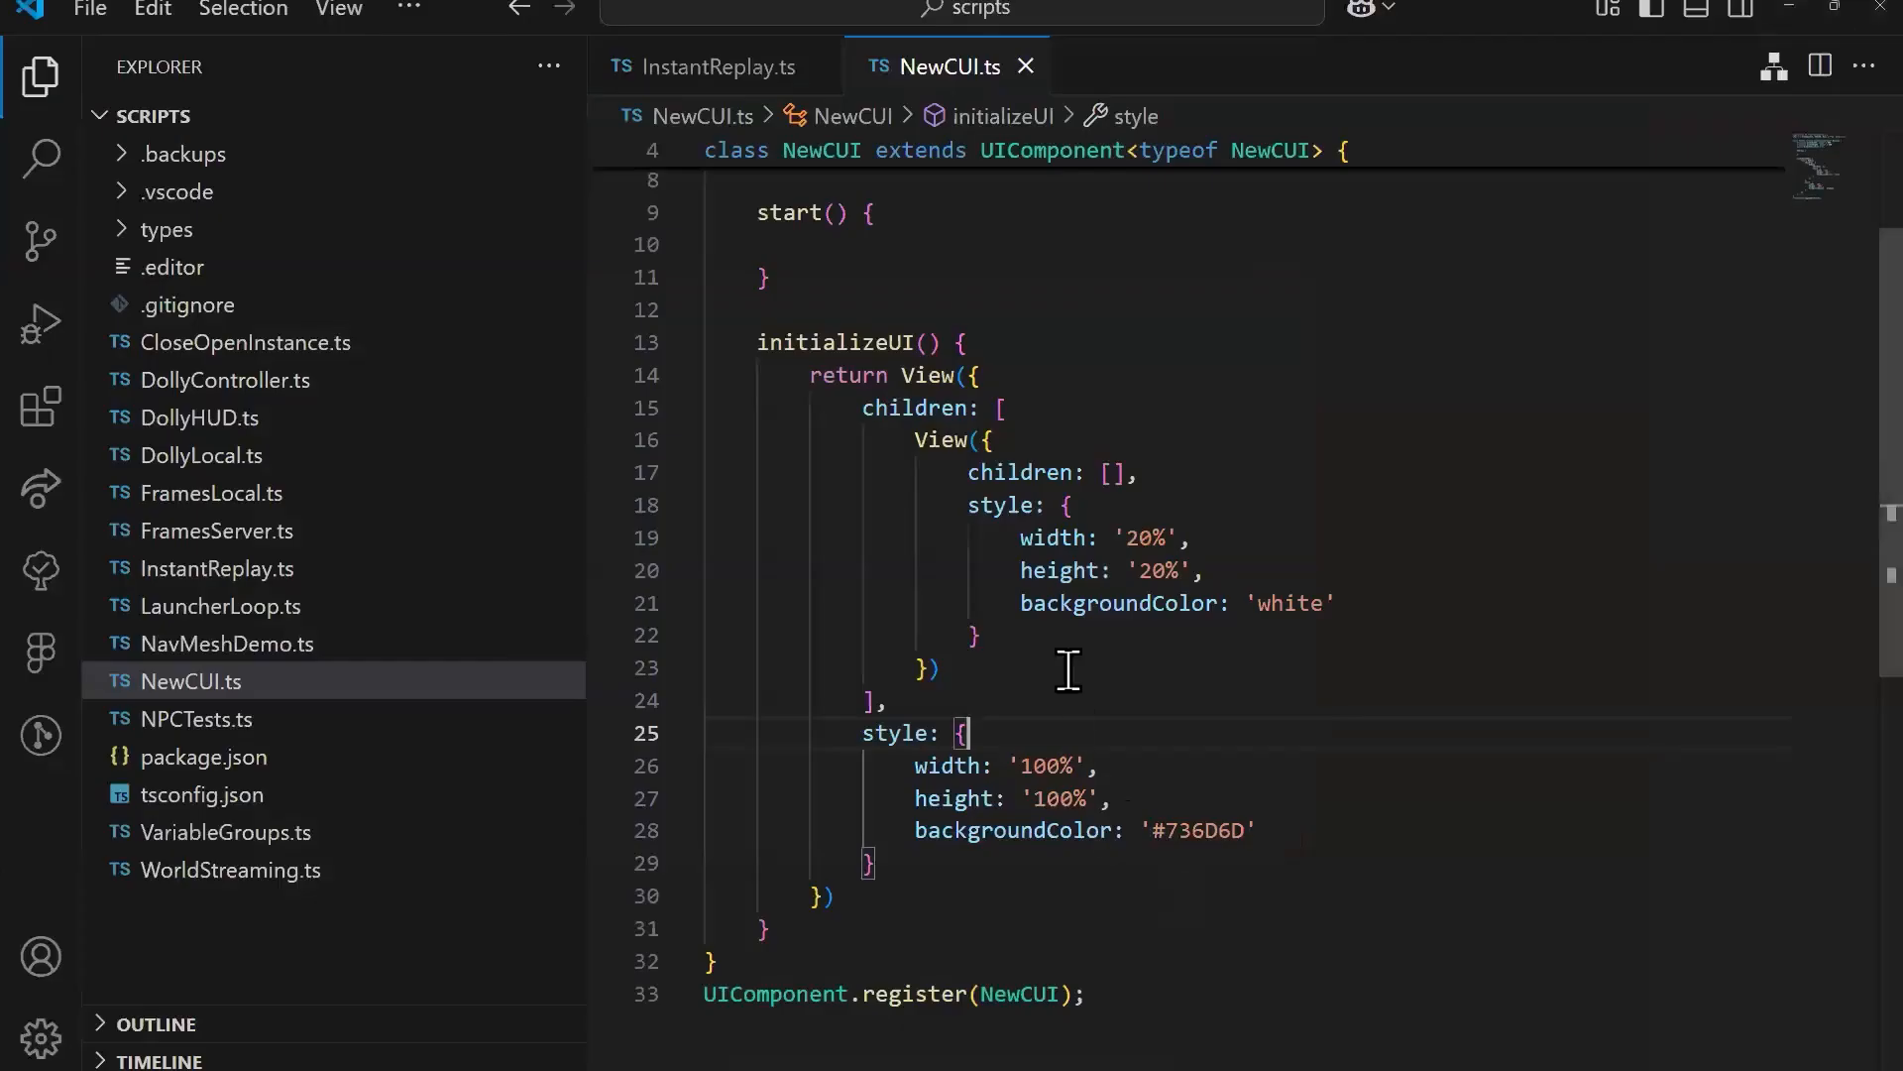
{"action": "left_click", "coordinate": [1068, 668]}
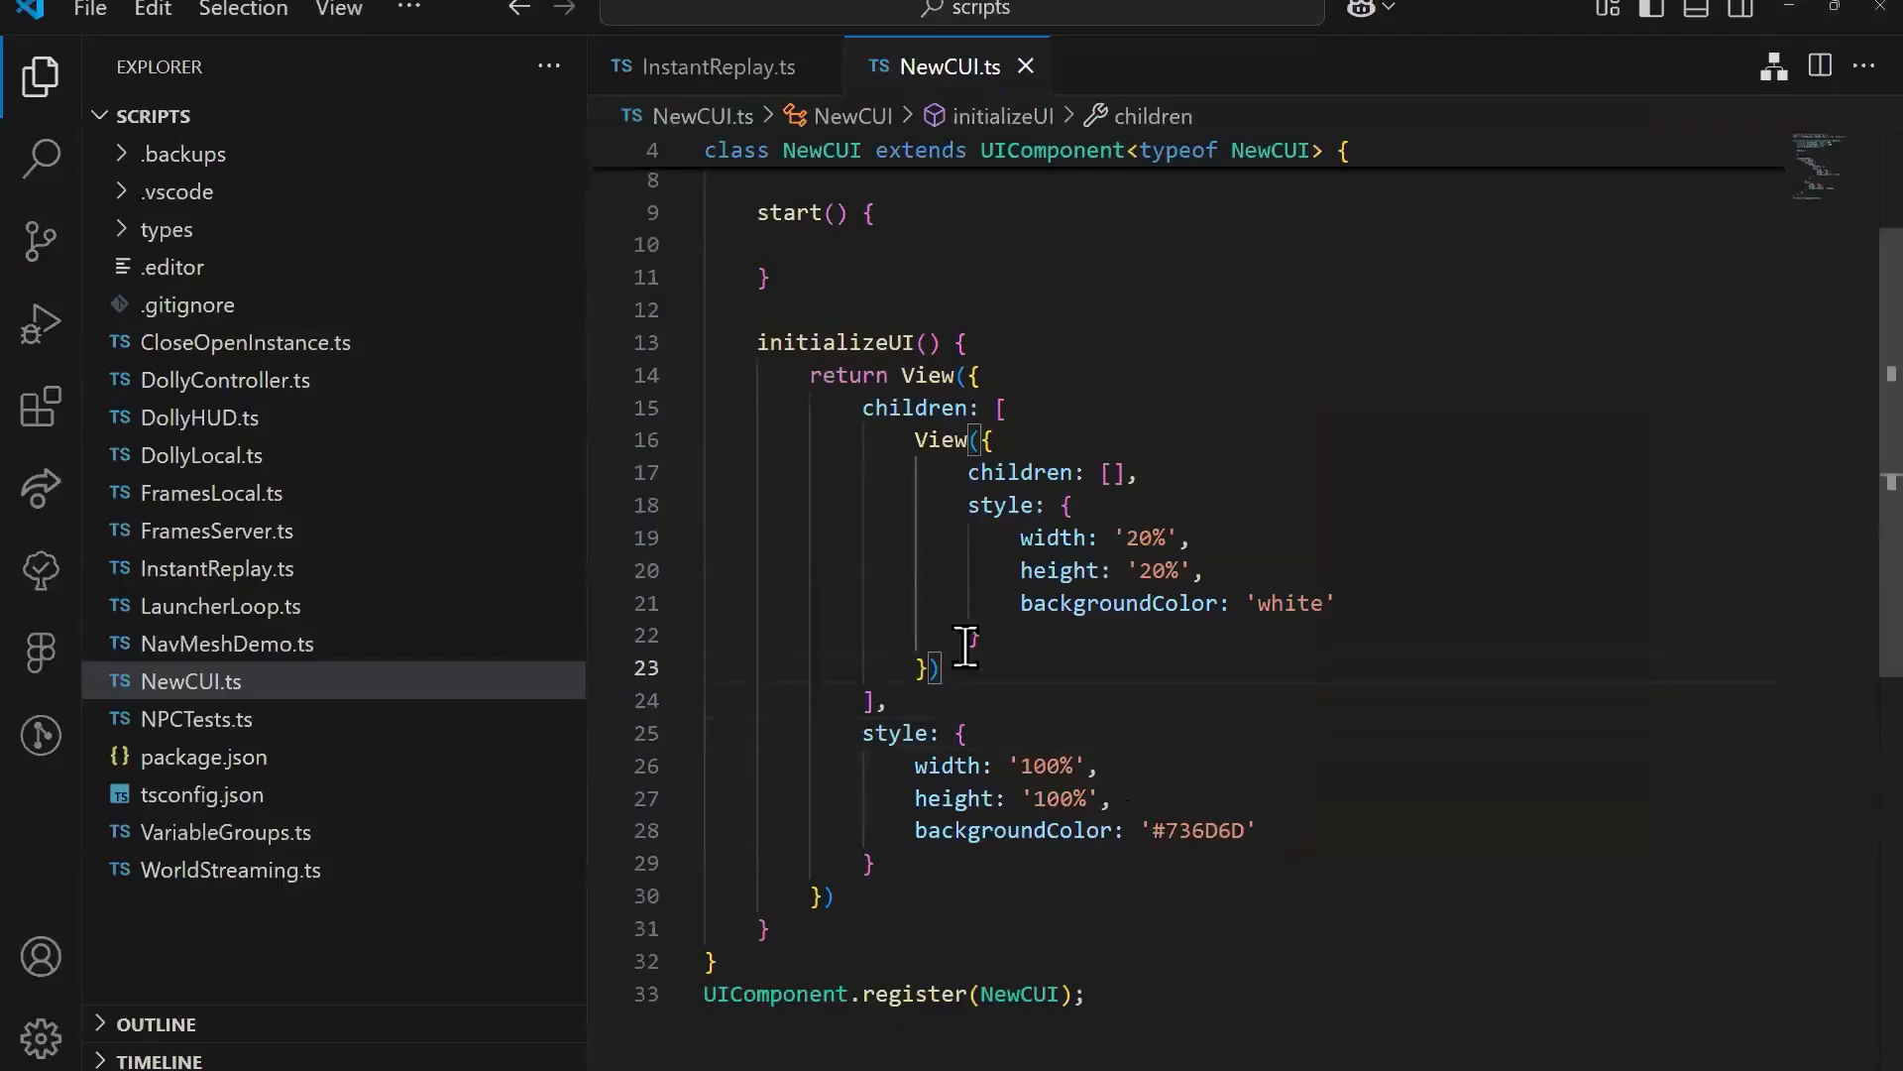
Step: Set the inner View's width to the plain number 500 in NewCUI.ts
{"action": "left_click", "coordinate": [1168, 537]}
{"action": "key", "text": "shift+Left"}
{"action": "key", "text": "shift+Left"}
{"action": "key", "text": "shift+Left"}
{"action": "type", "text": "500"}
{"action": "key", "text": "Down"}
{"action": "key", "text": "shift+Right"}
{"action": "key", "text": "shift+Right"}
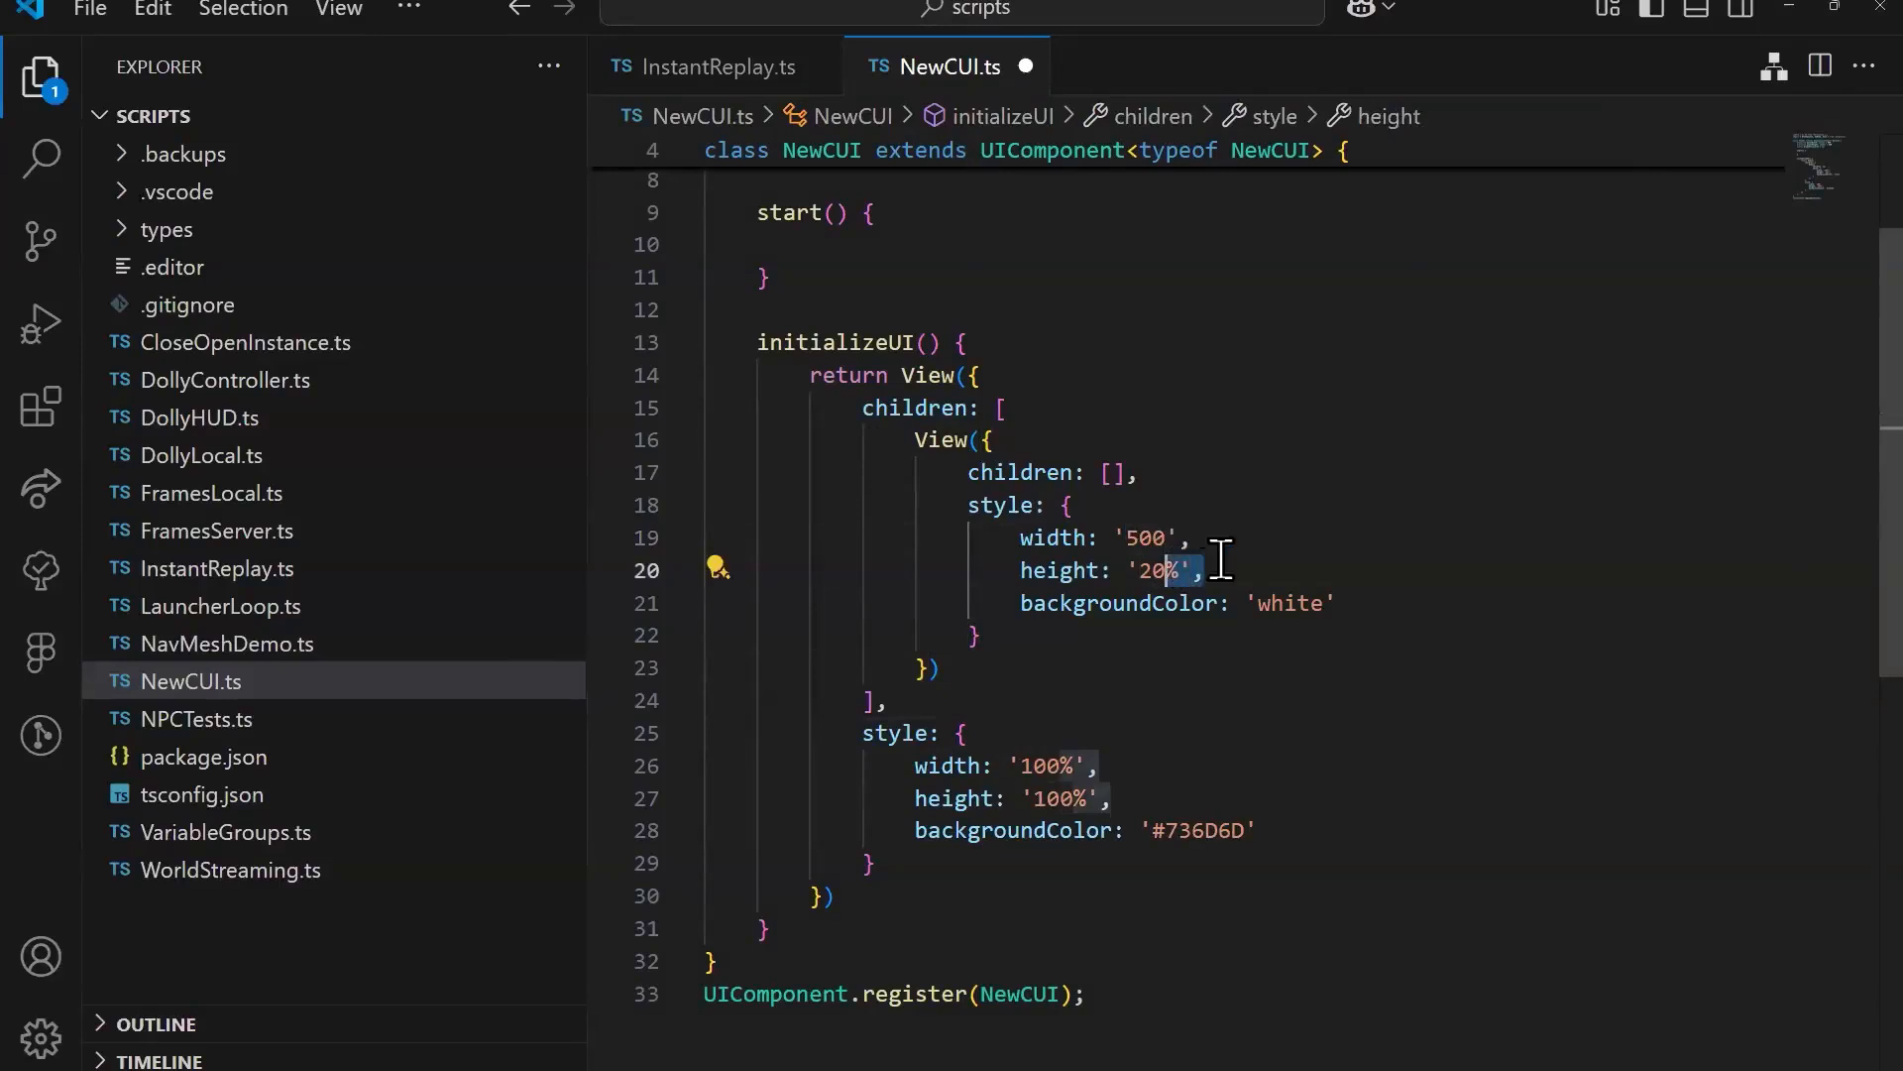
{"action": "left_click_drag", "start_coordinate": [1177, 536], "coordinate": [1114, 535]}
{"action": "type", "text": "500"}
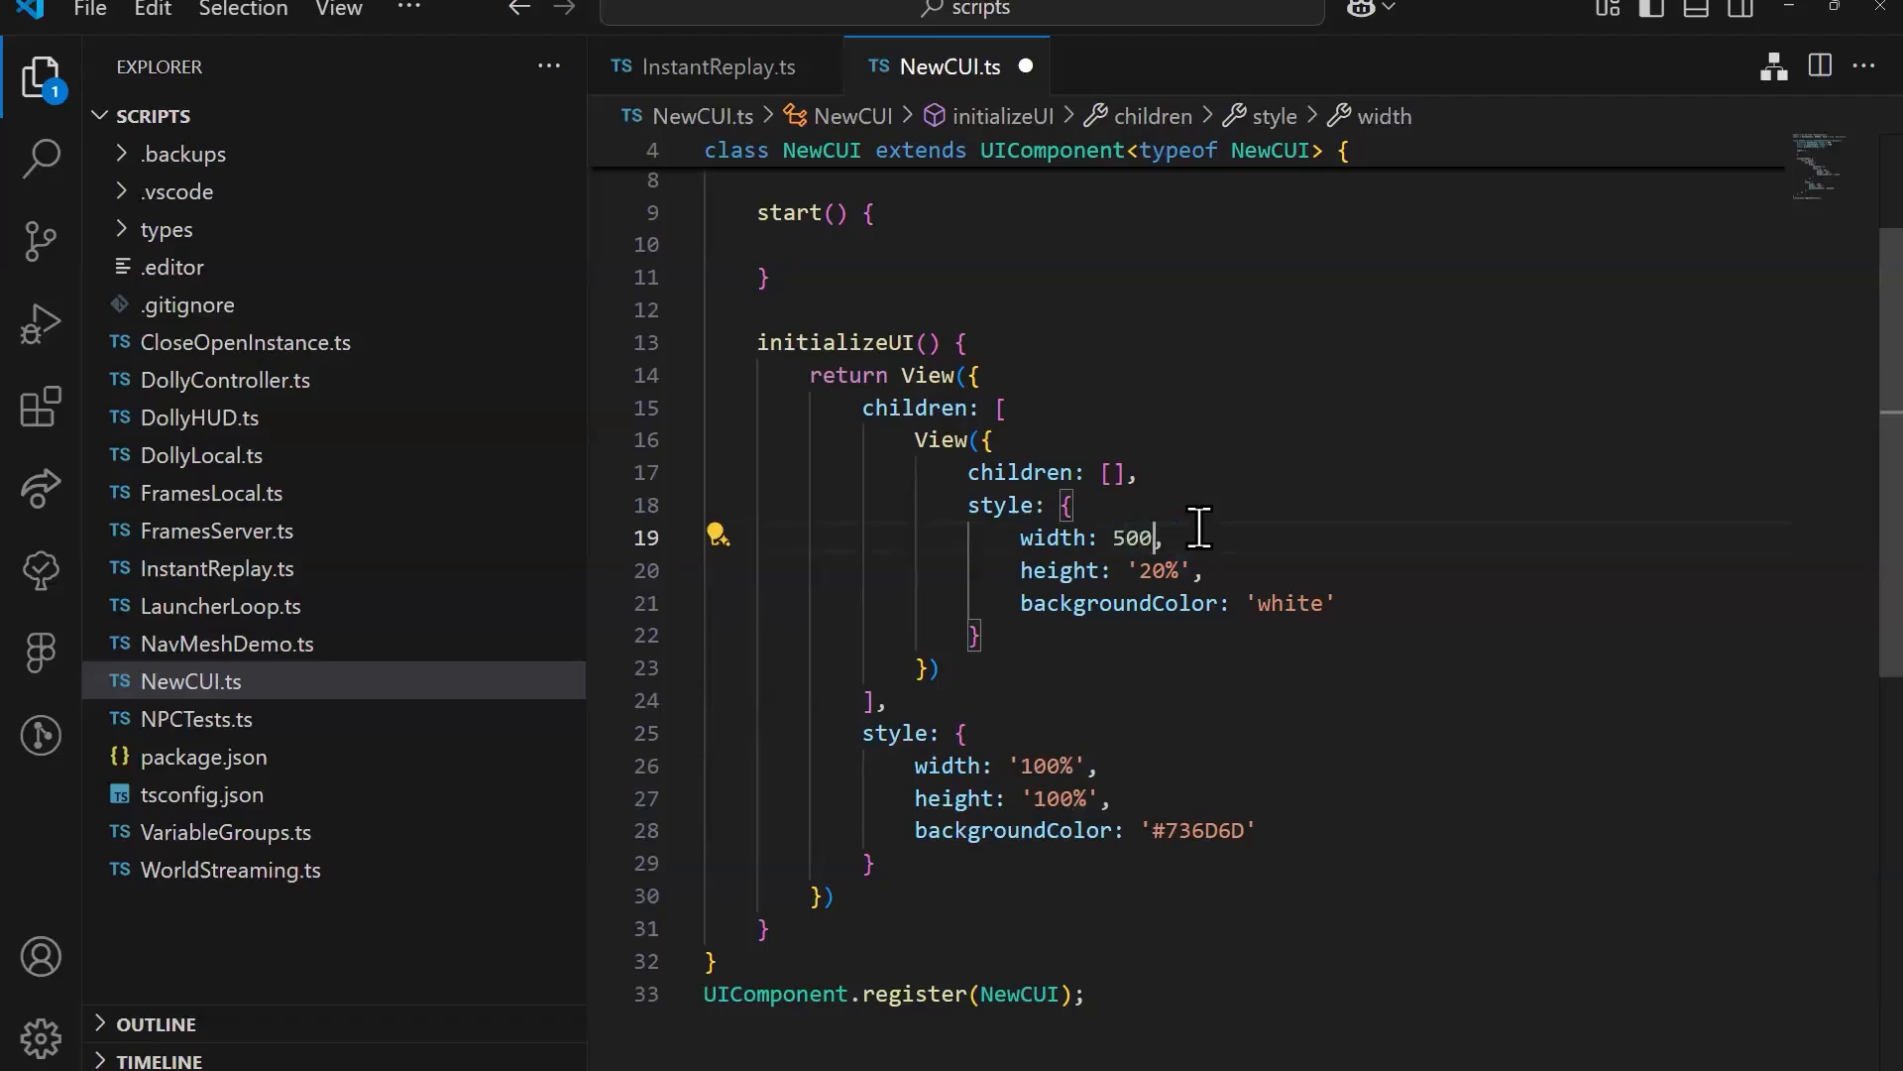
Step: Set the inner View's height to the plain number 500
{"action": "key", "text": "Down"}
{"action": "key", "text": "Right"}
{"action": "key", "text": "Right"}
{"action": "key", "text": "shift+Left"}
{"action": "key", "text": "shift+Left"}
{"action": "key", "text": "shift+Left"}
{"action": "key", "text": "shift+Left"}
{"action": "key", "text": "shift+Left"}
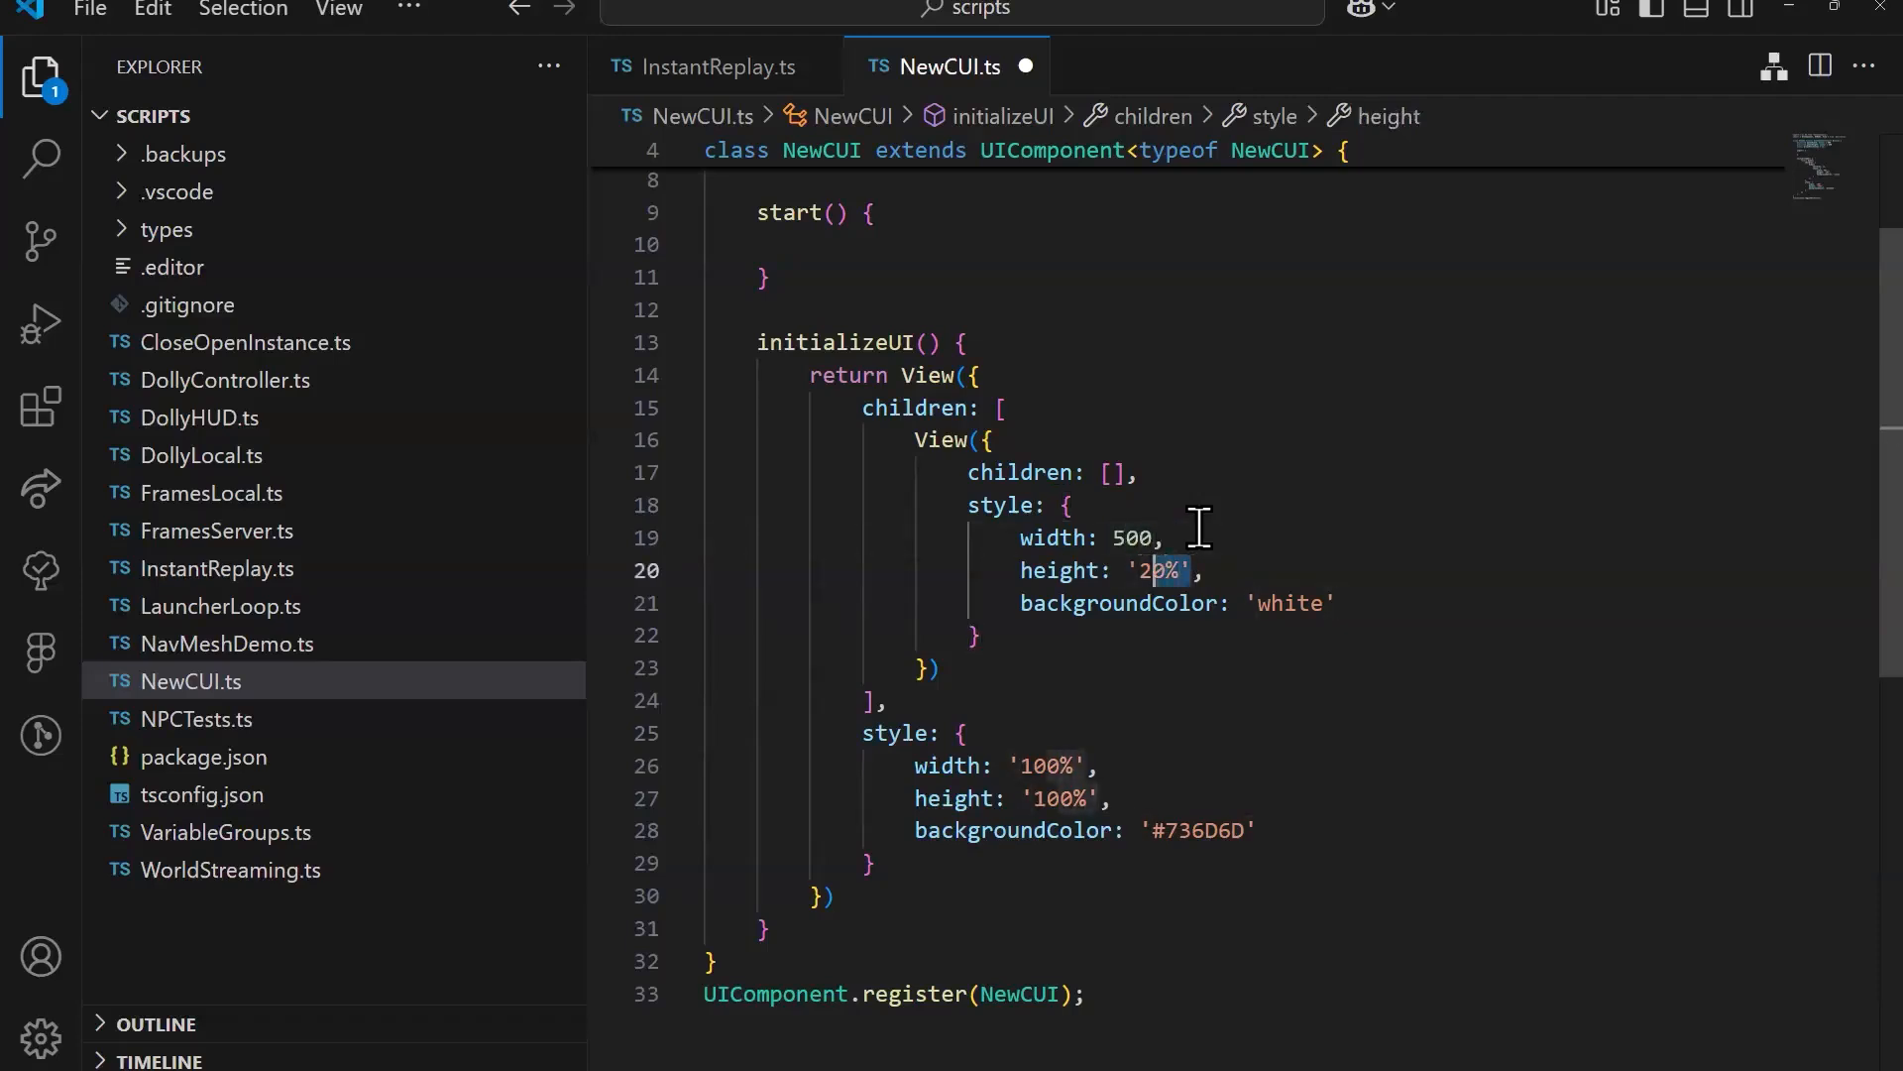
{"action": "type", "text": "500"}
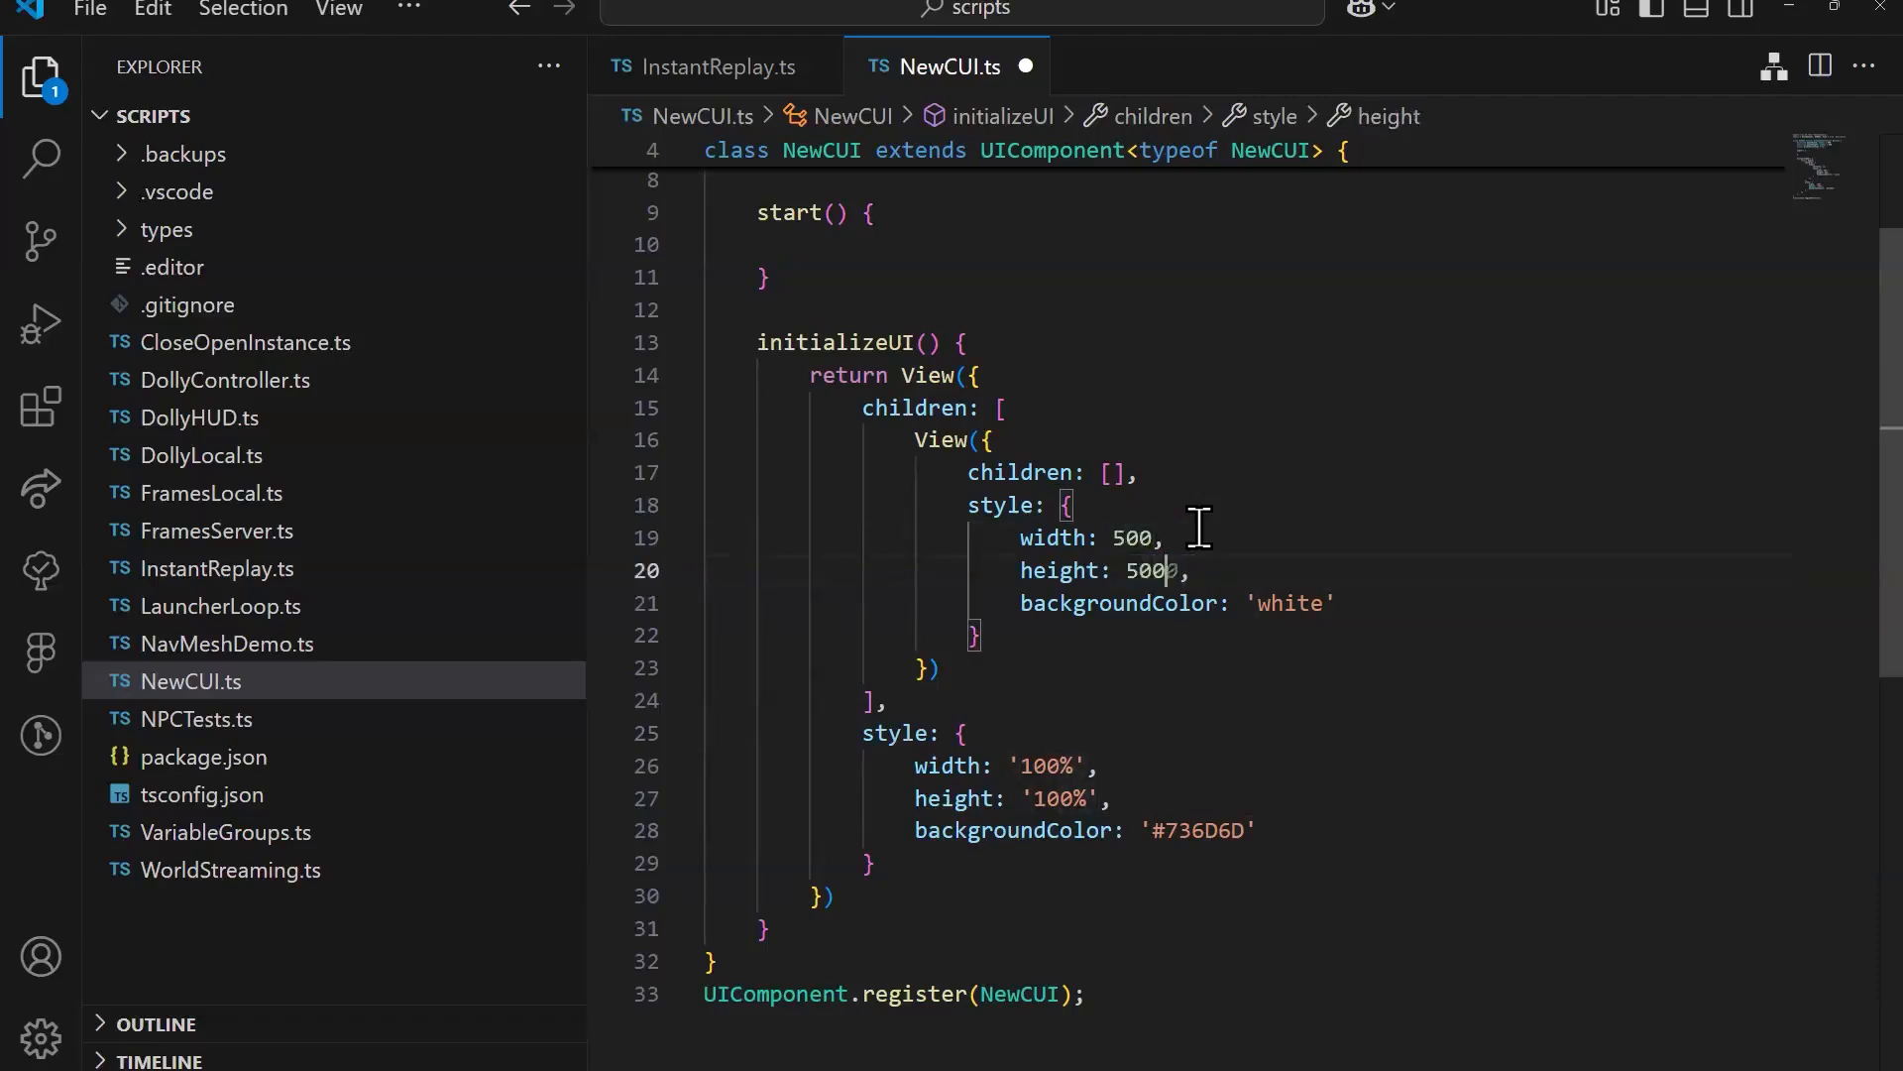
Step: Copy the dark red square's fill hex code 741818 in Figma and return to the script in Visual Studio Code
{"action": "key", "text": "alt+Tab"}
{"action": "left_click", "coordinate": [1730, 666]}
{"action": "key", "text": "ctrl+c"}
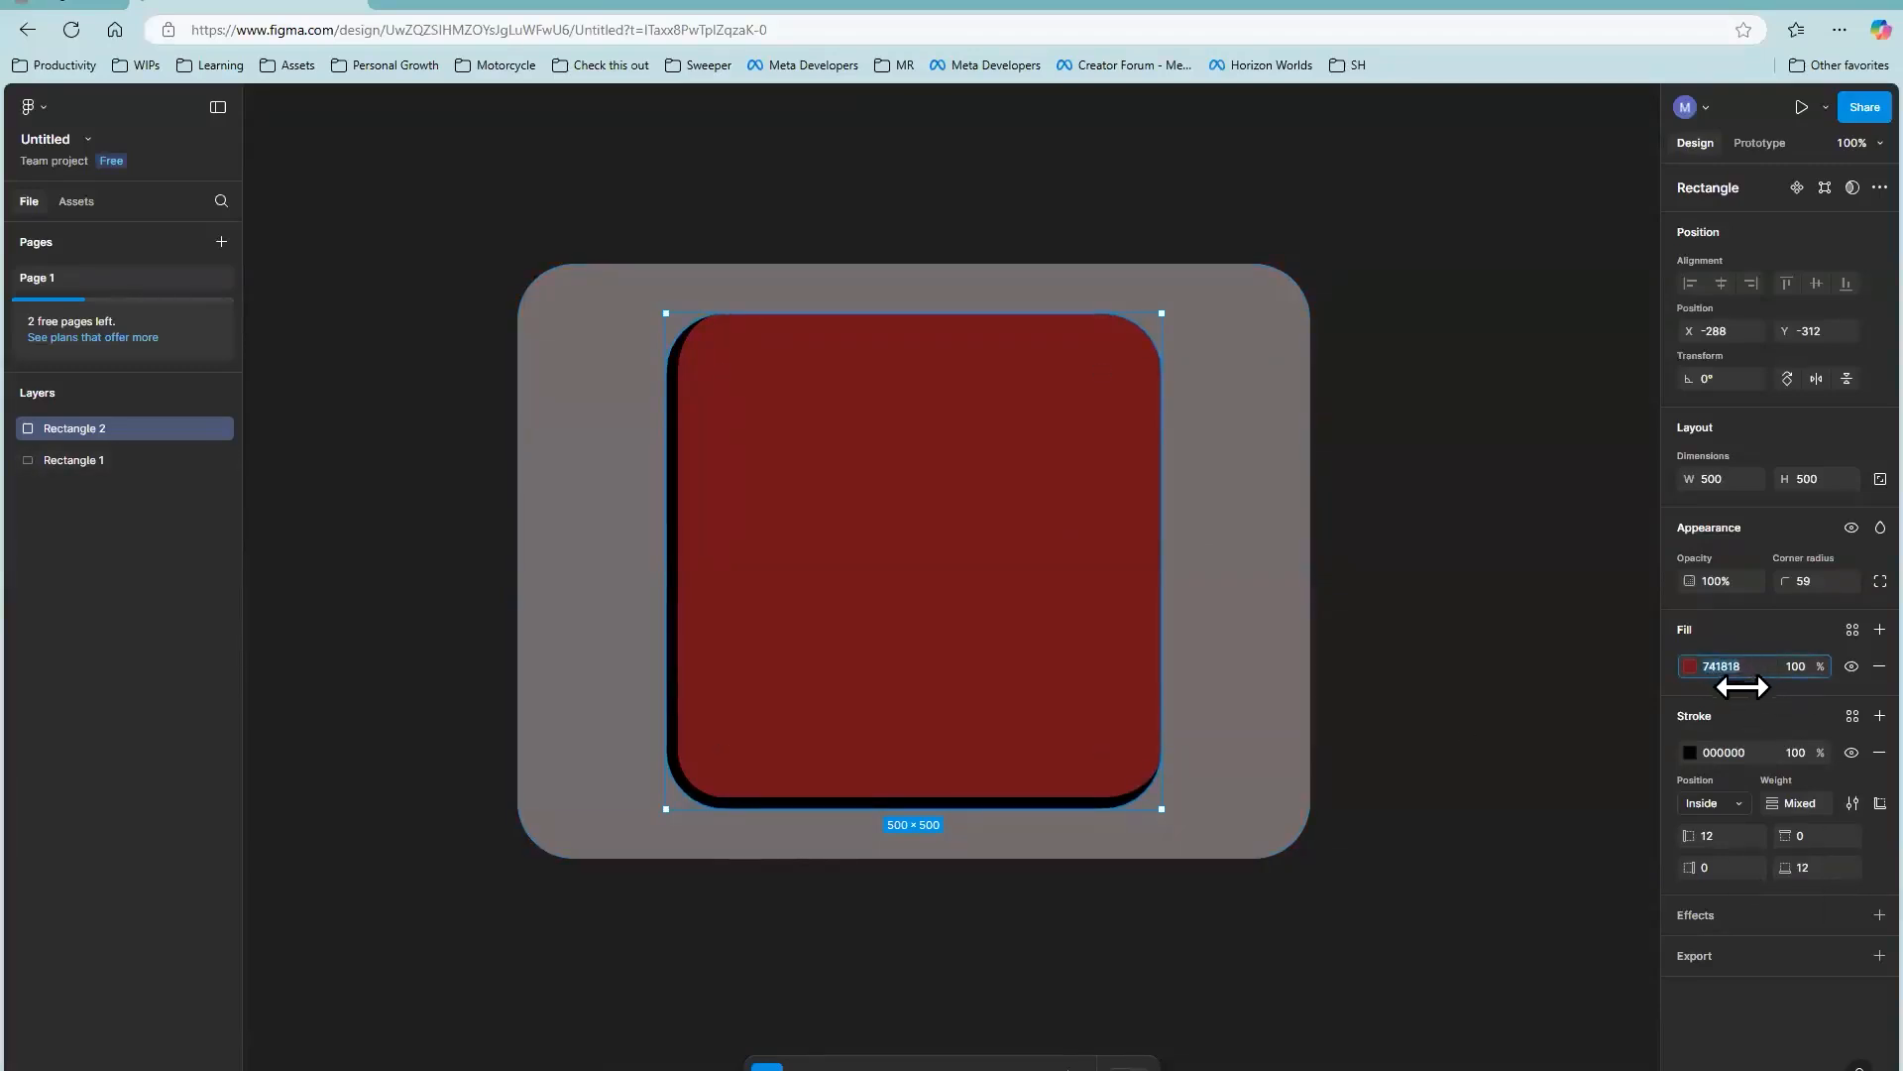
{"action": "key", "text": "alt+Tab"}
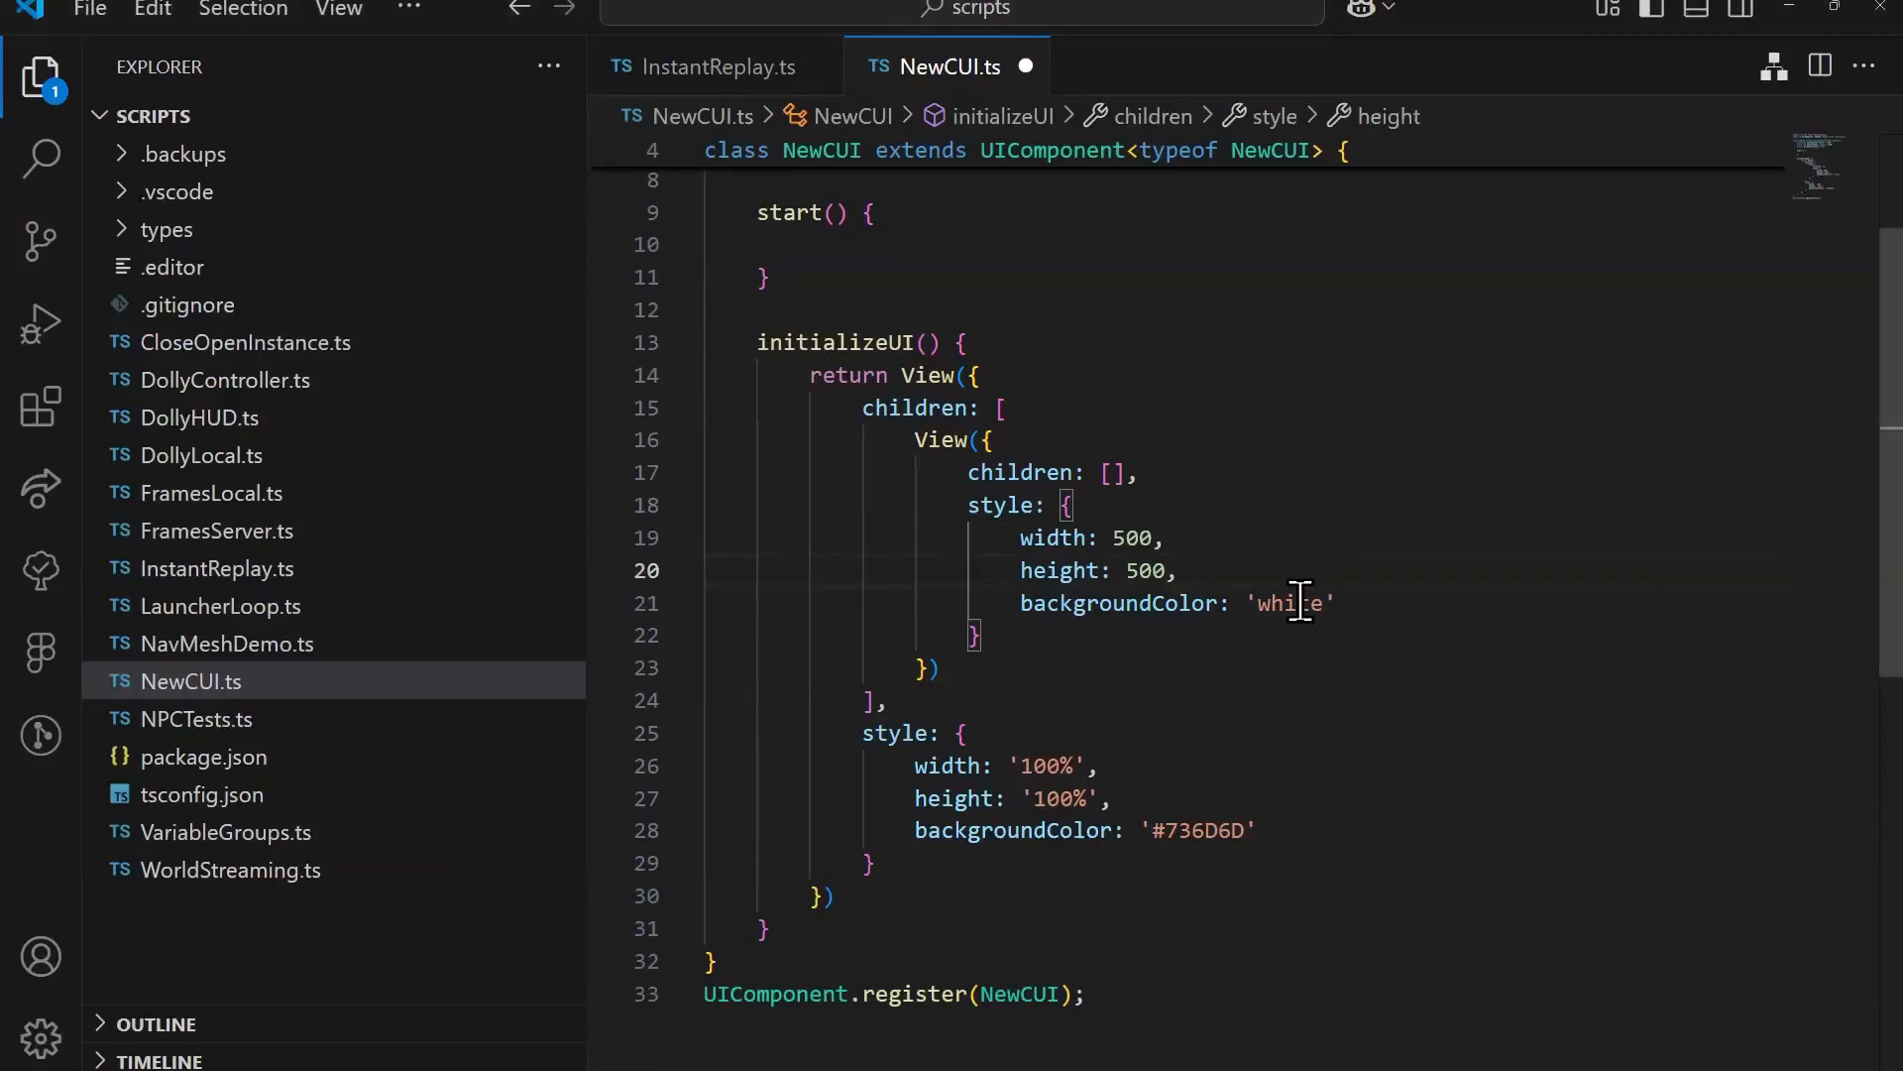
Step: Set the inner View's backgroundColor to '#741818' in NewCUI.ts and start a new style line below it
{"action": "double_click", "coordinate": [1291, 602]}
{"action": "type", "text": "#"}
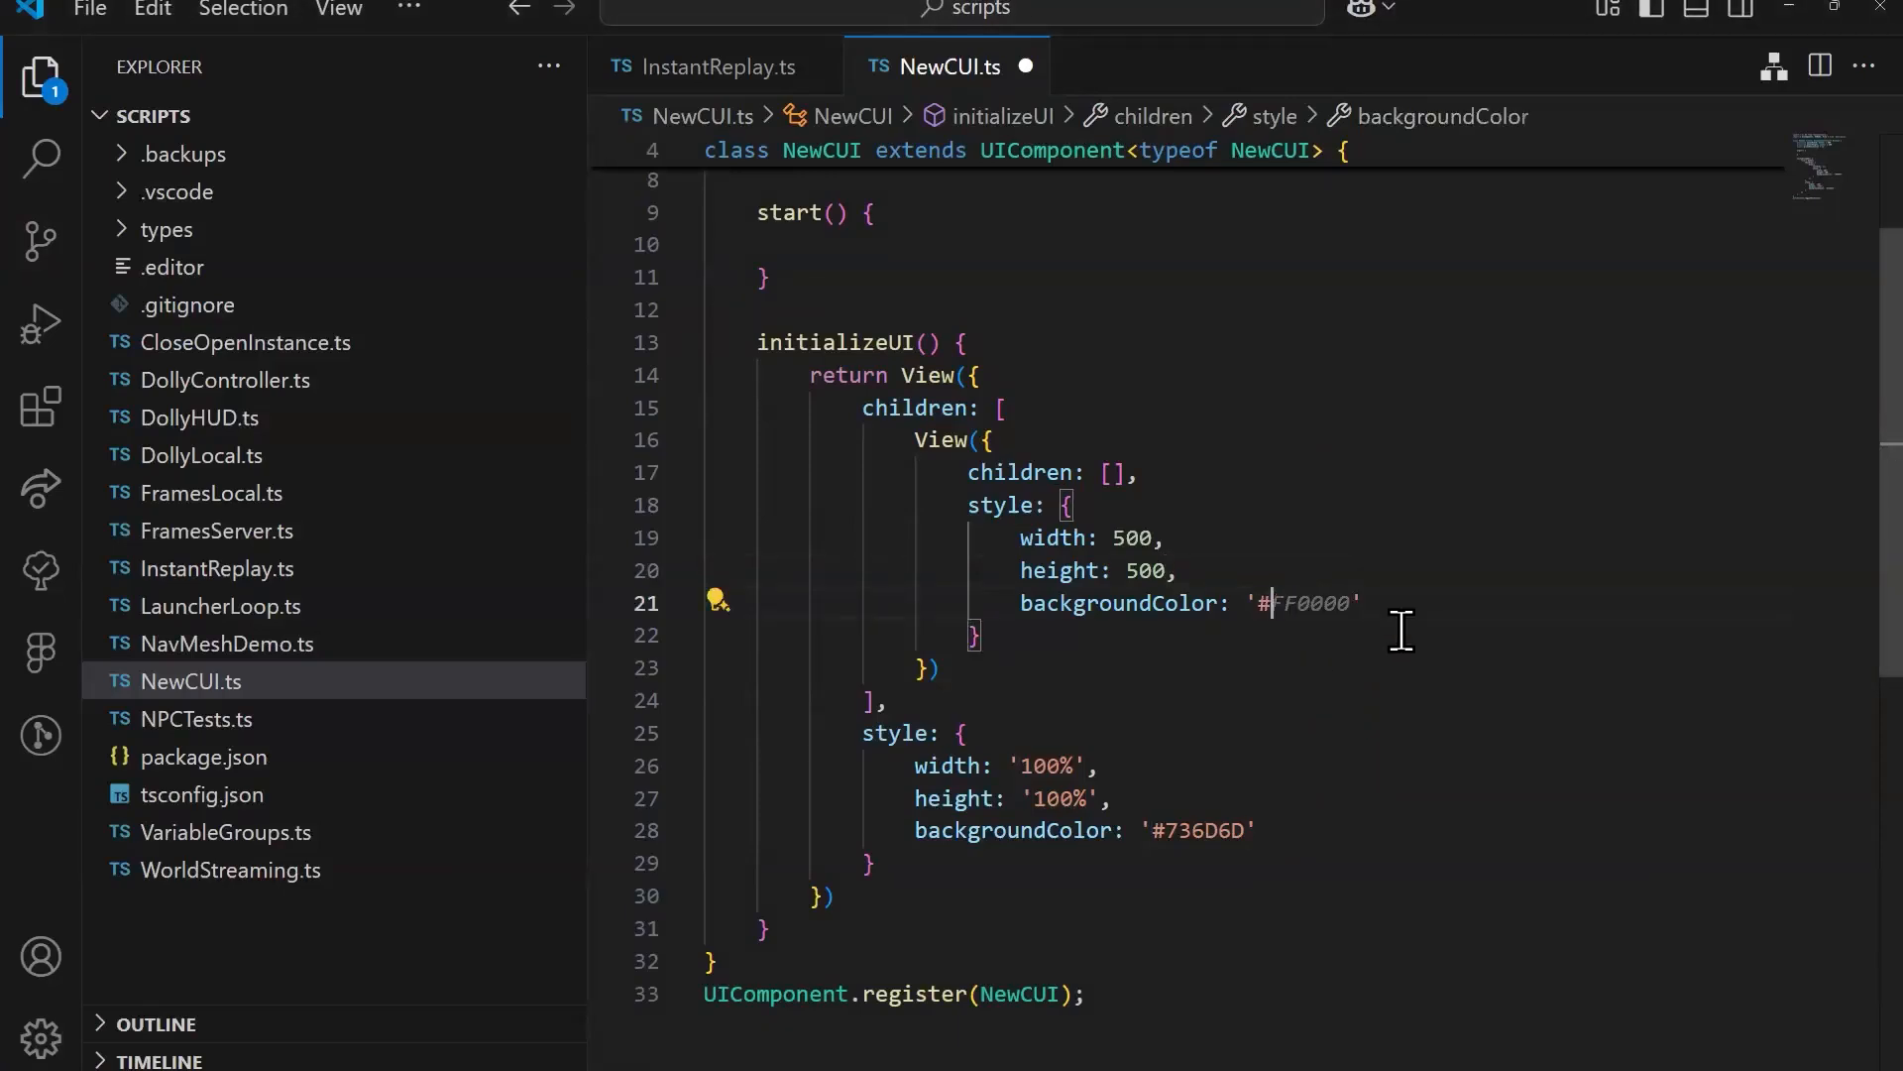
{"action": "key", "text": "ctrl+v"}
{"action": "type", "text": ","}
{"action": "key", "text": "Return"}
Step: Set the dark red square's corner radius to 60 in Figma and return to the script in Visual Studio Code
{"action": "key", "text": "alt+Tab"}
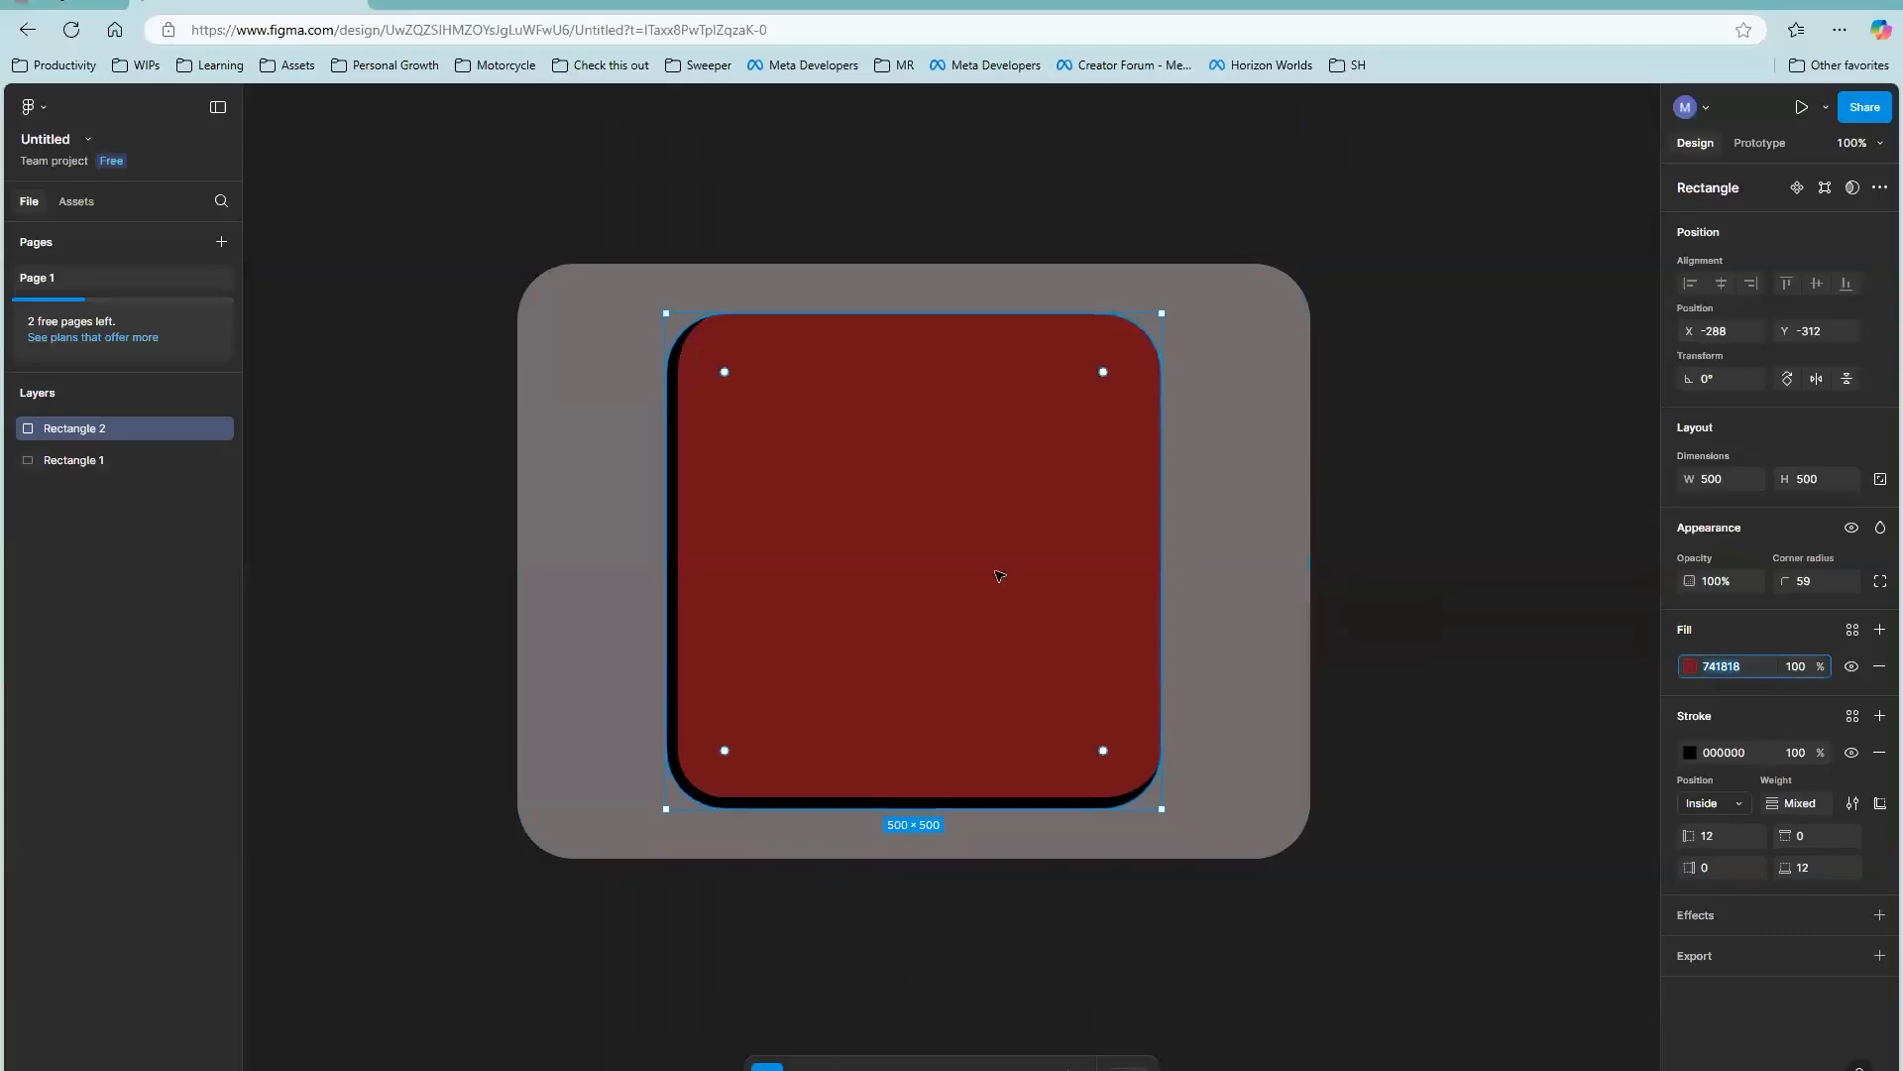
{"action": "scroll", "coordinate": [733, 392], "scroll_direction": "up", "scroll_amount": 1}
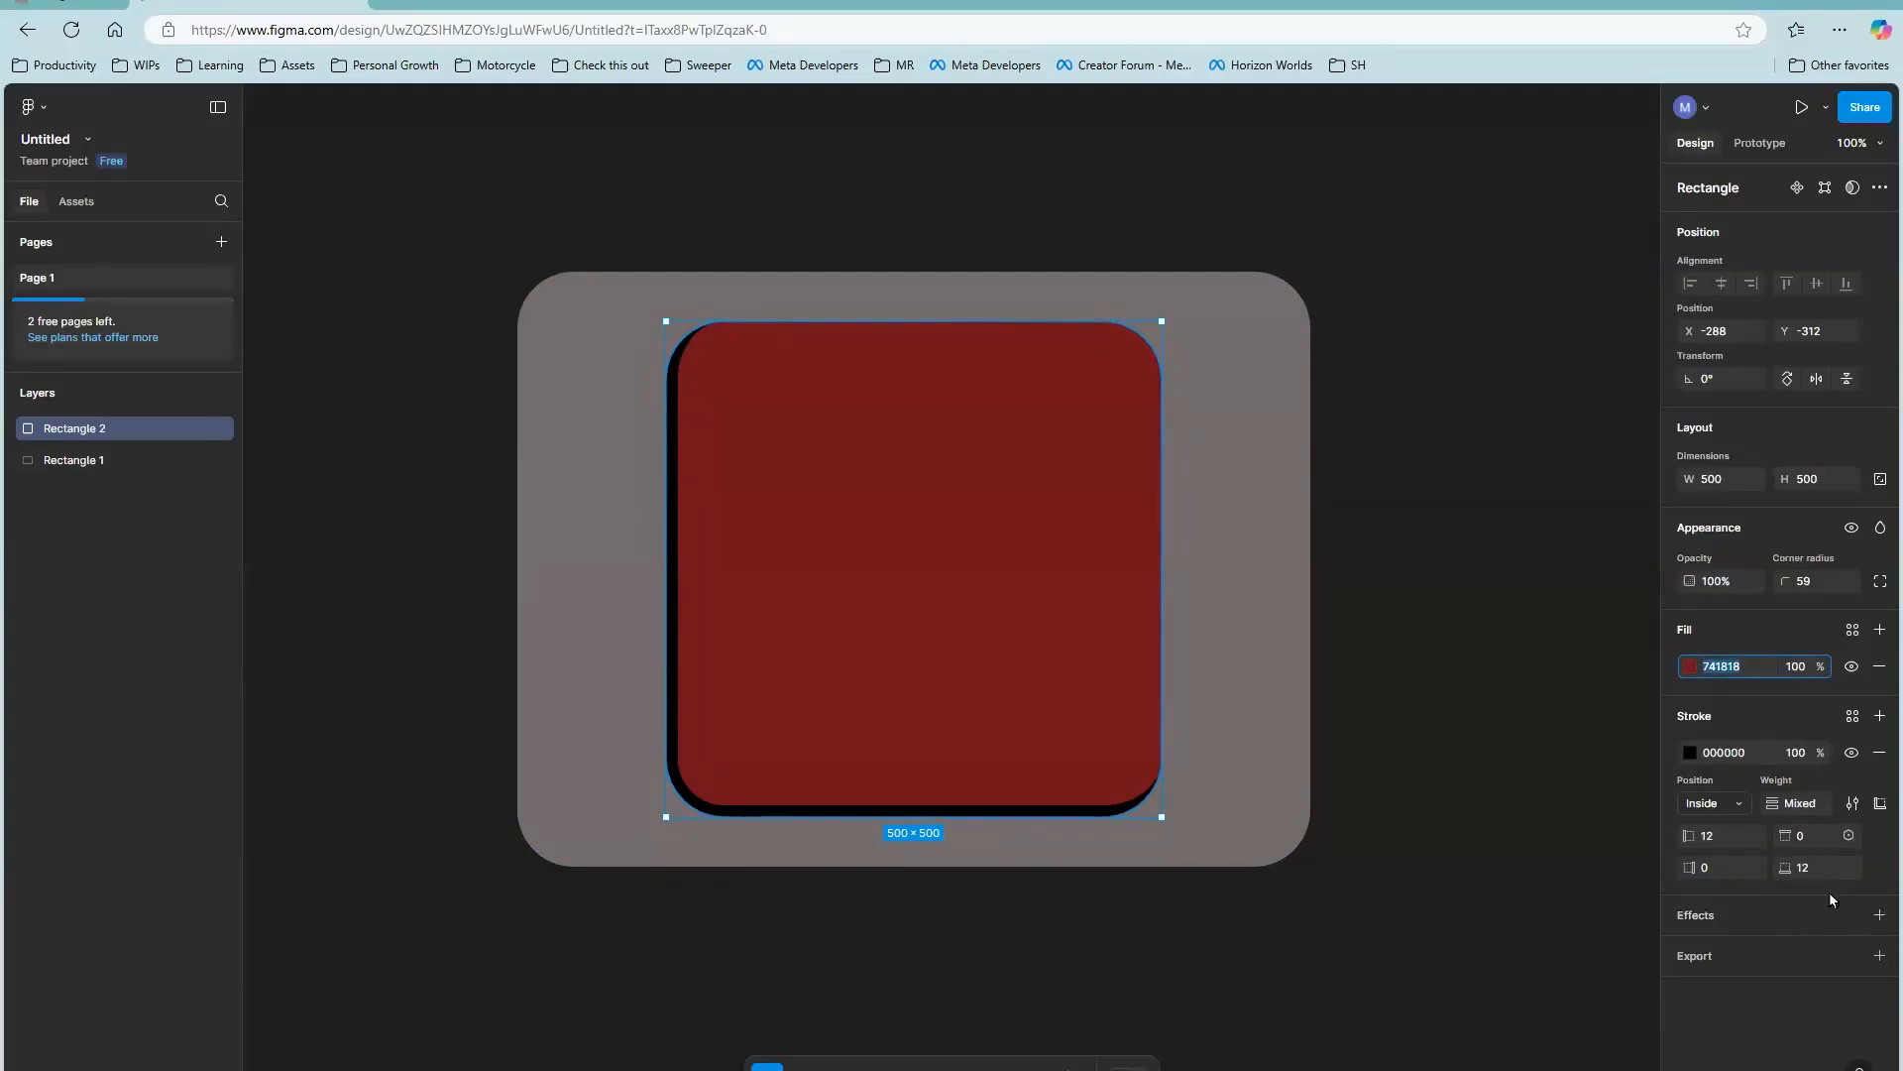
{"action": "left_click", "coordinate": [1810, 580]}
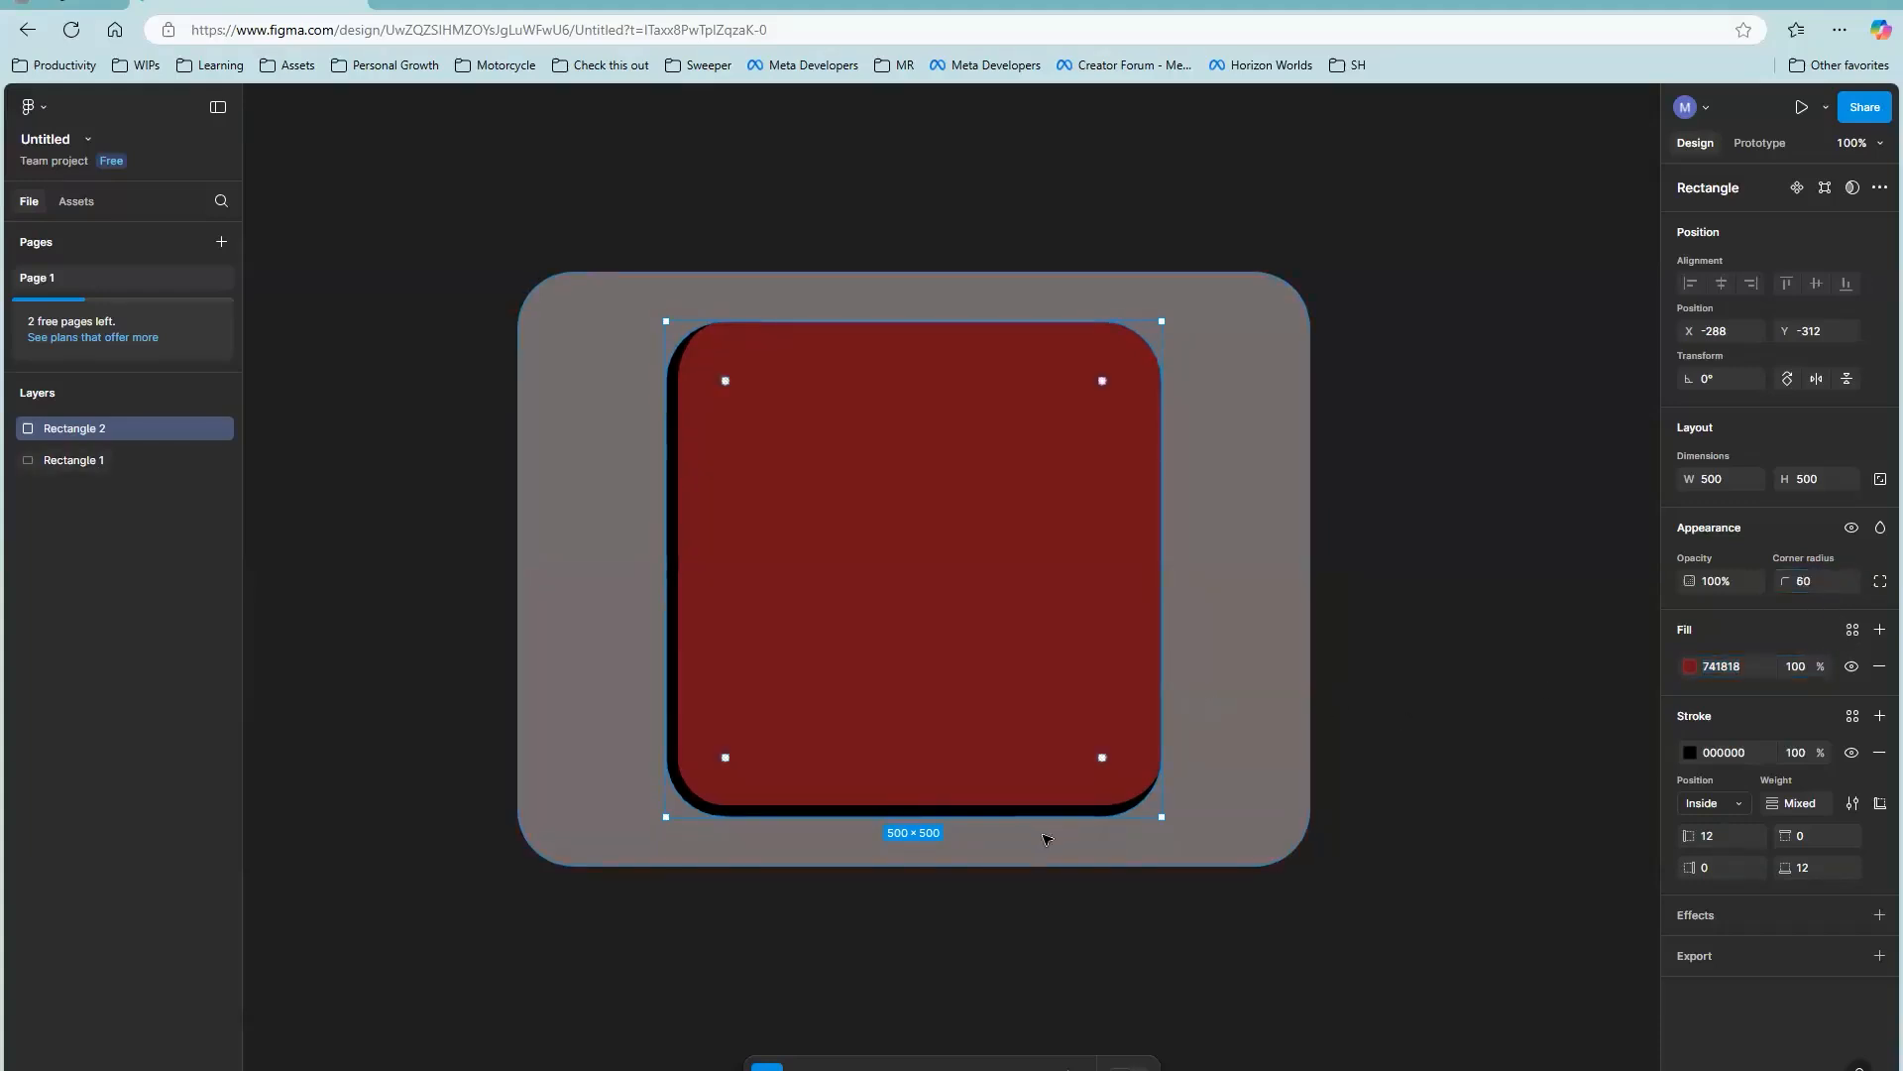
{"action": "key", "text": "alt+Tab"}
Step: Add a borderRadius of 60 to the inner View's style and save NewCUI.ts
{"action": "type", "text": "boderra"}
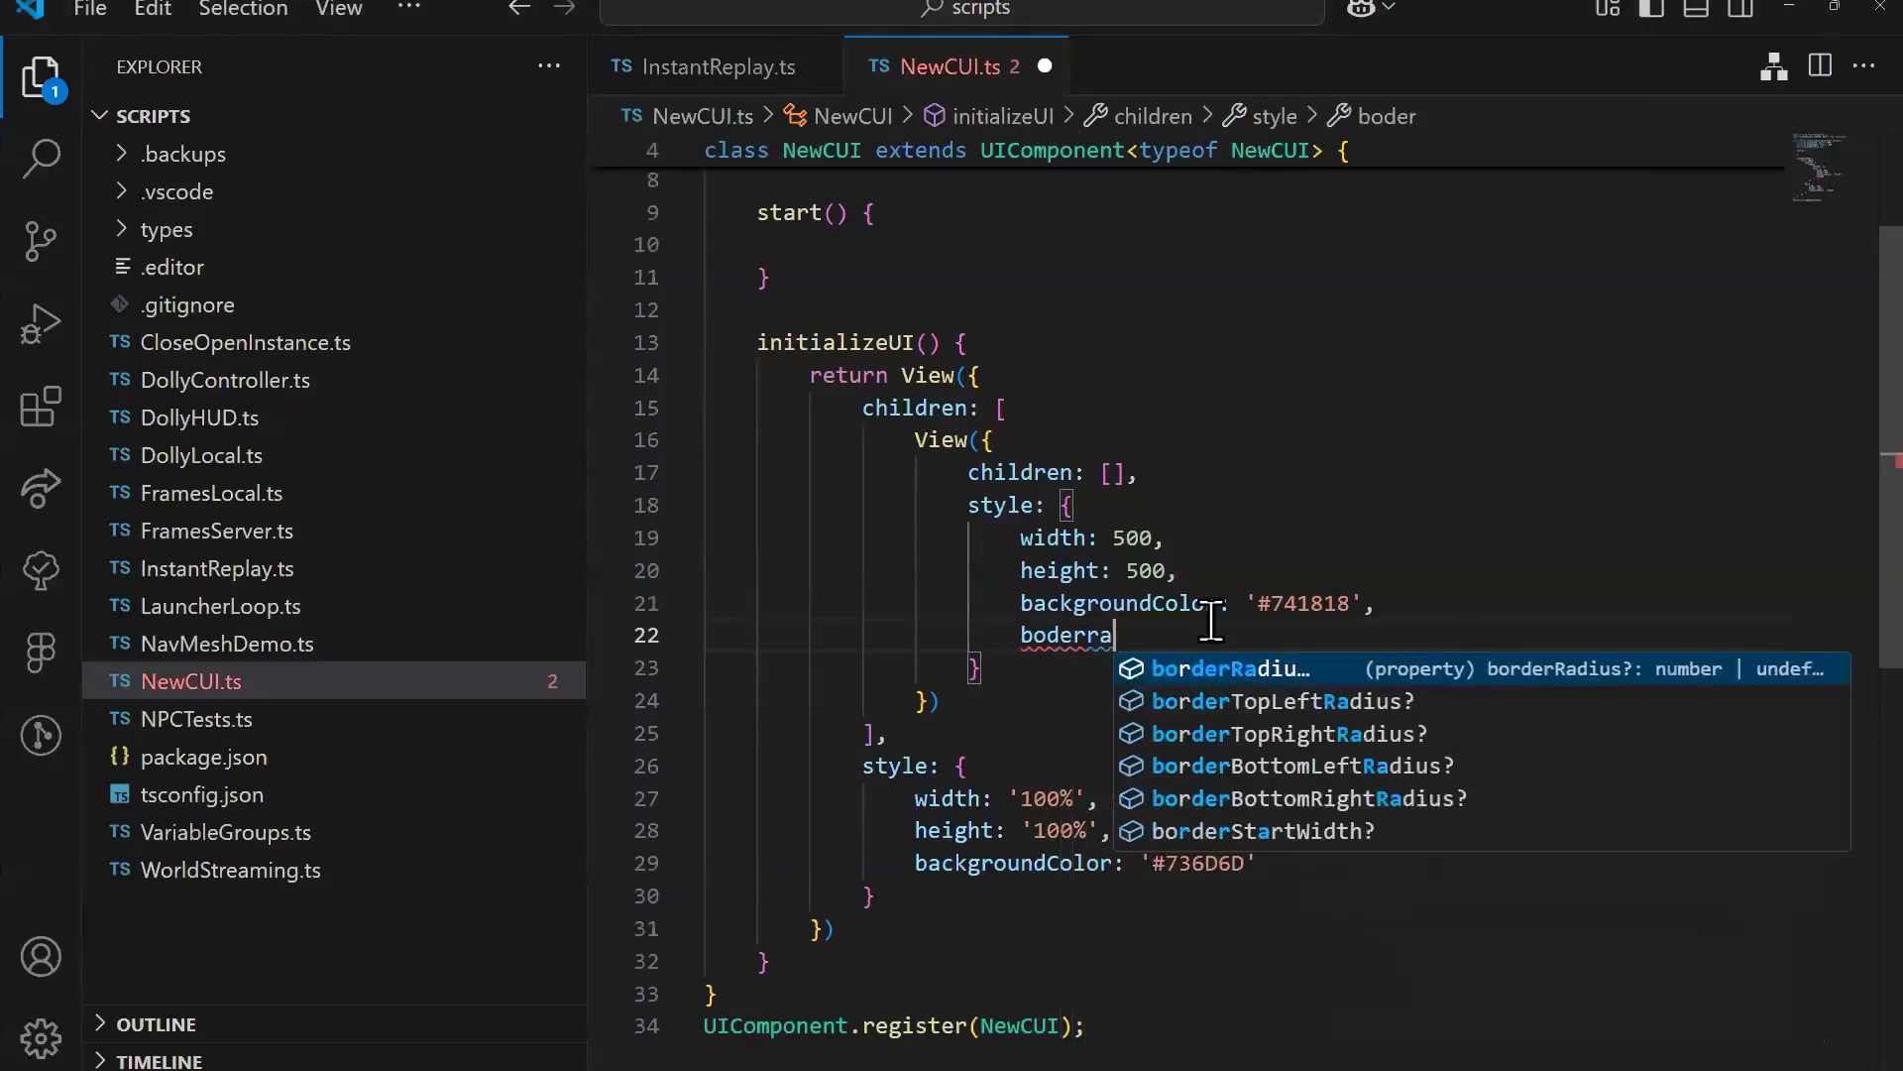
{"action": "key", "text": "Tab"}
{"action": "type", "text": ": "}
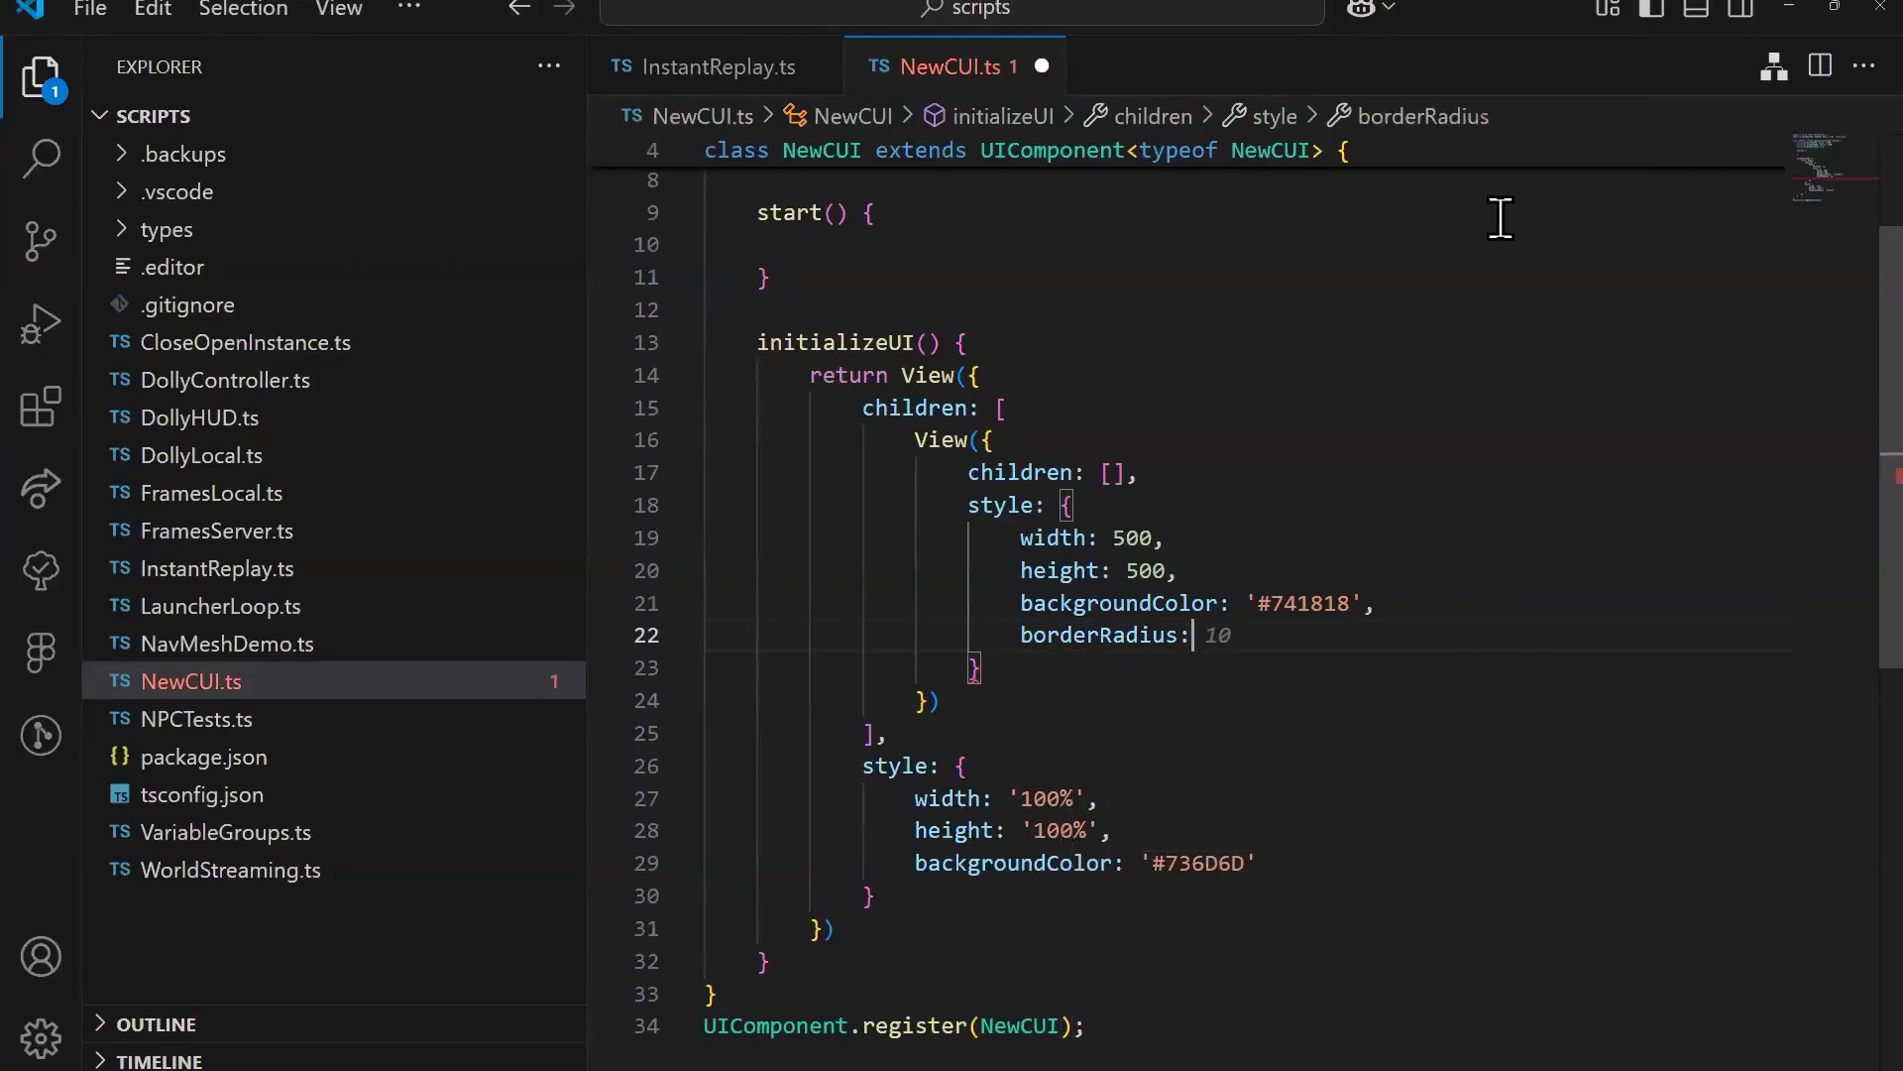
{"action": "type", "text": "60,"}
{"action": "key", "text": "ctrl+s"}
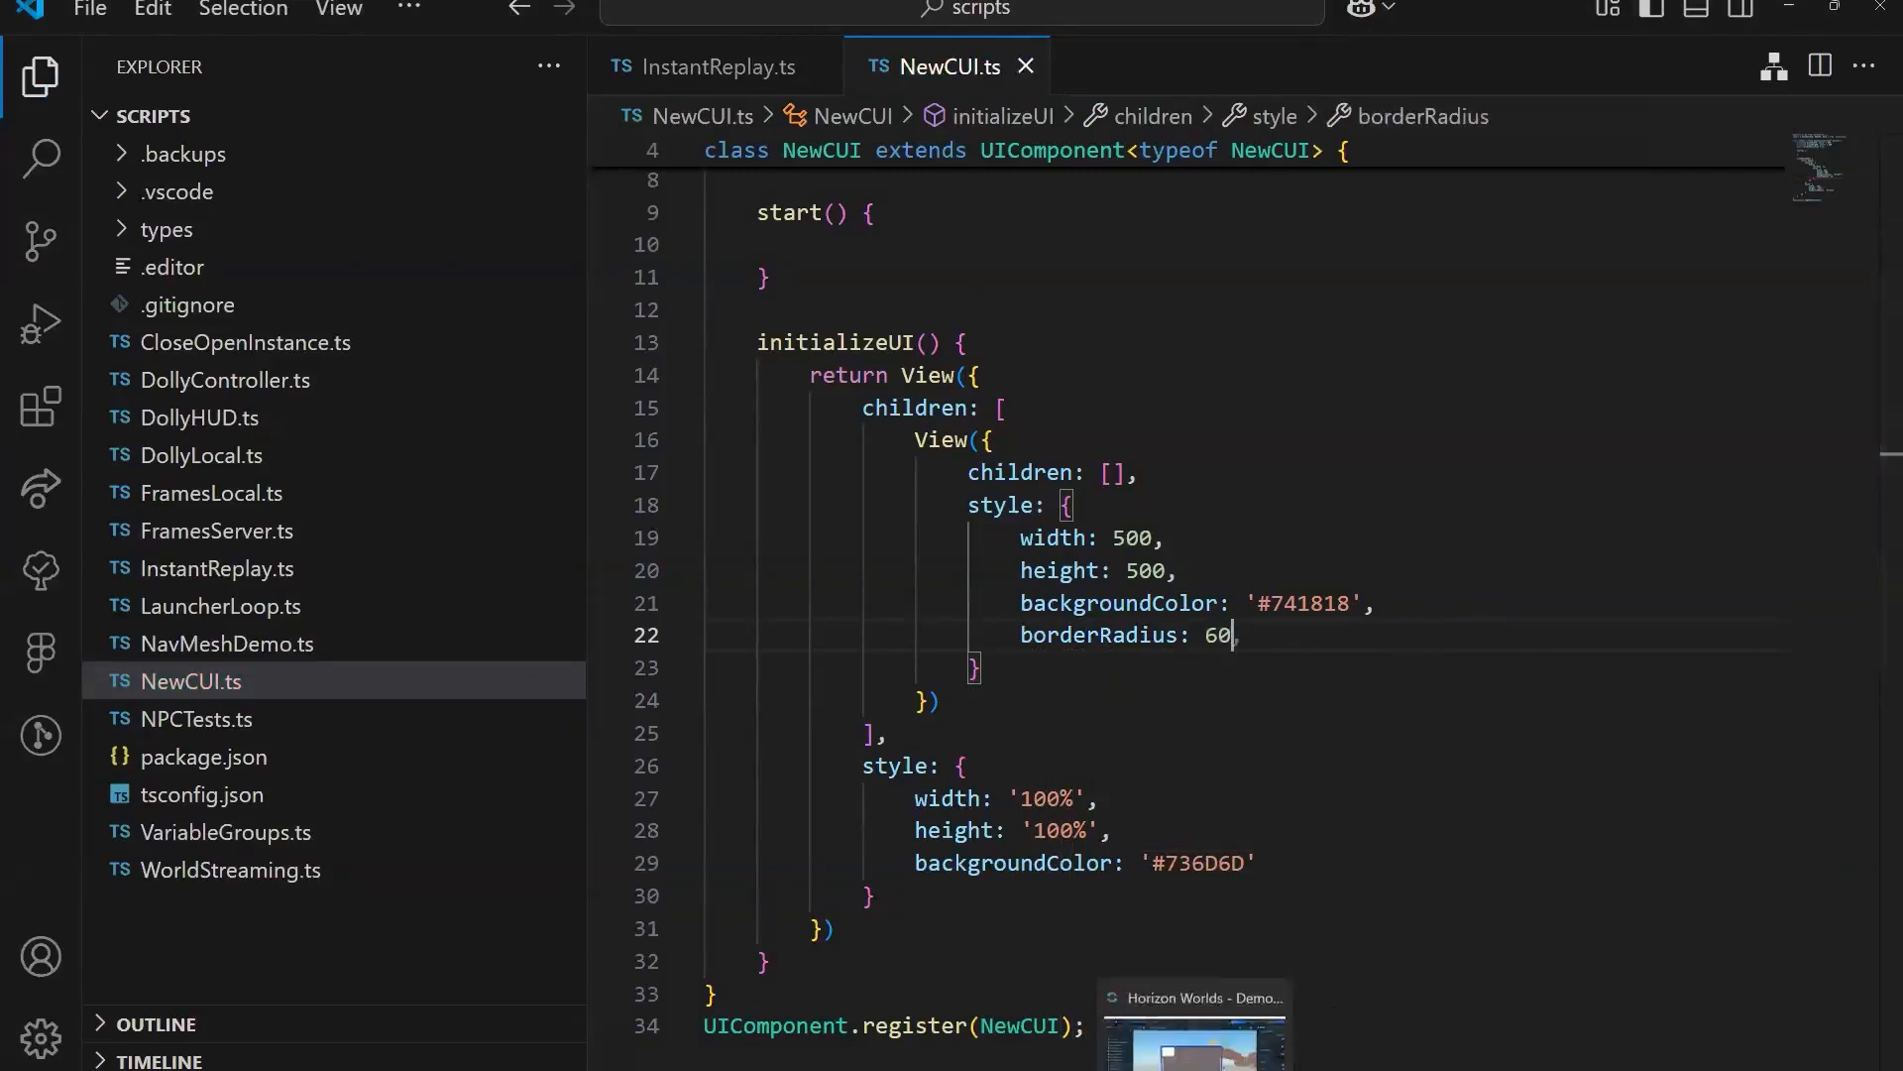
Step: Switch to the Horizon Worlds editor and check the rounded red square on the custom UI panel
{"action": "left_click", "coordinate": [1196, 1053]}
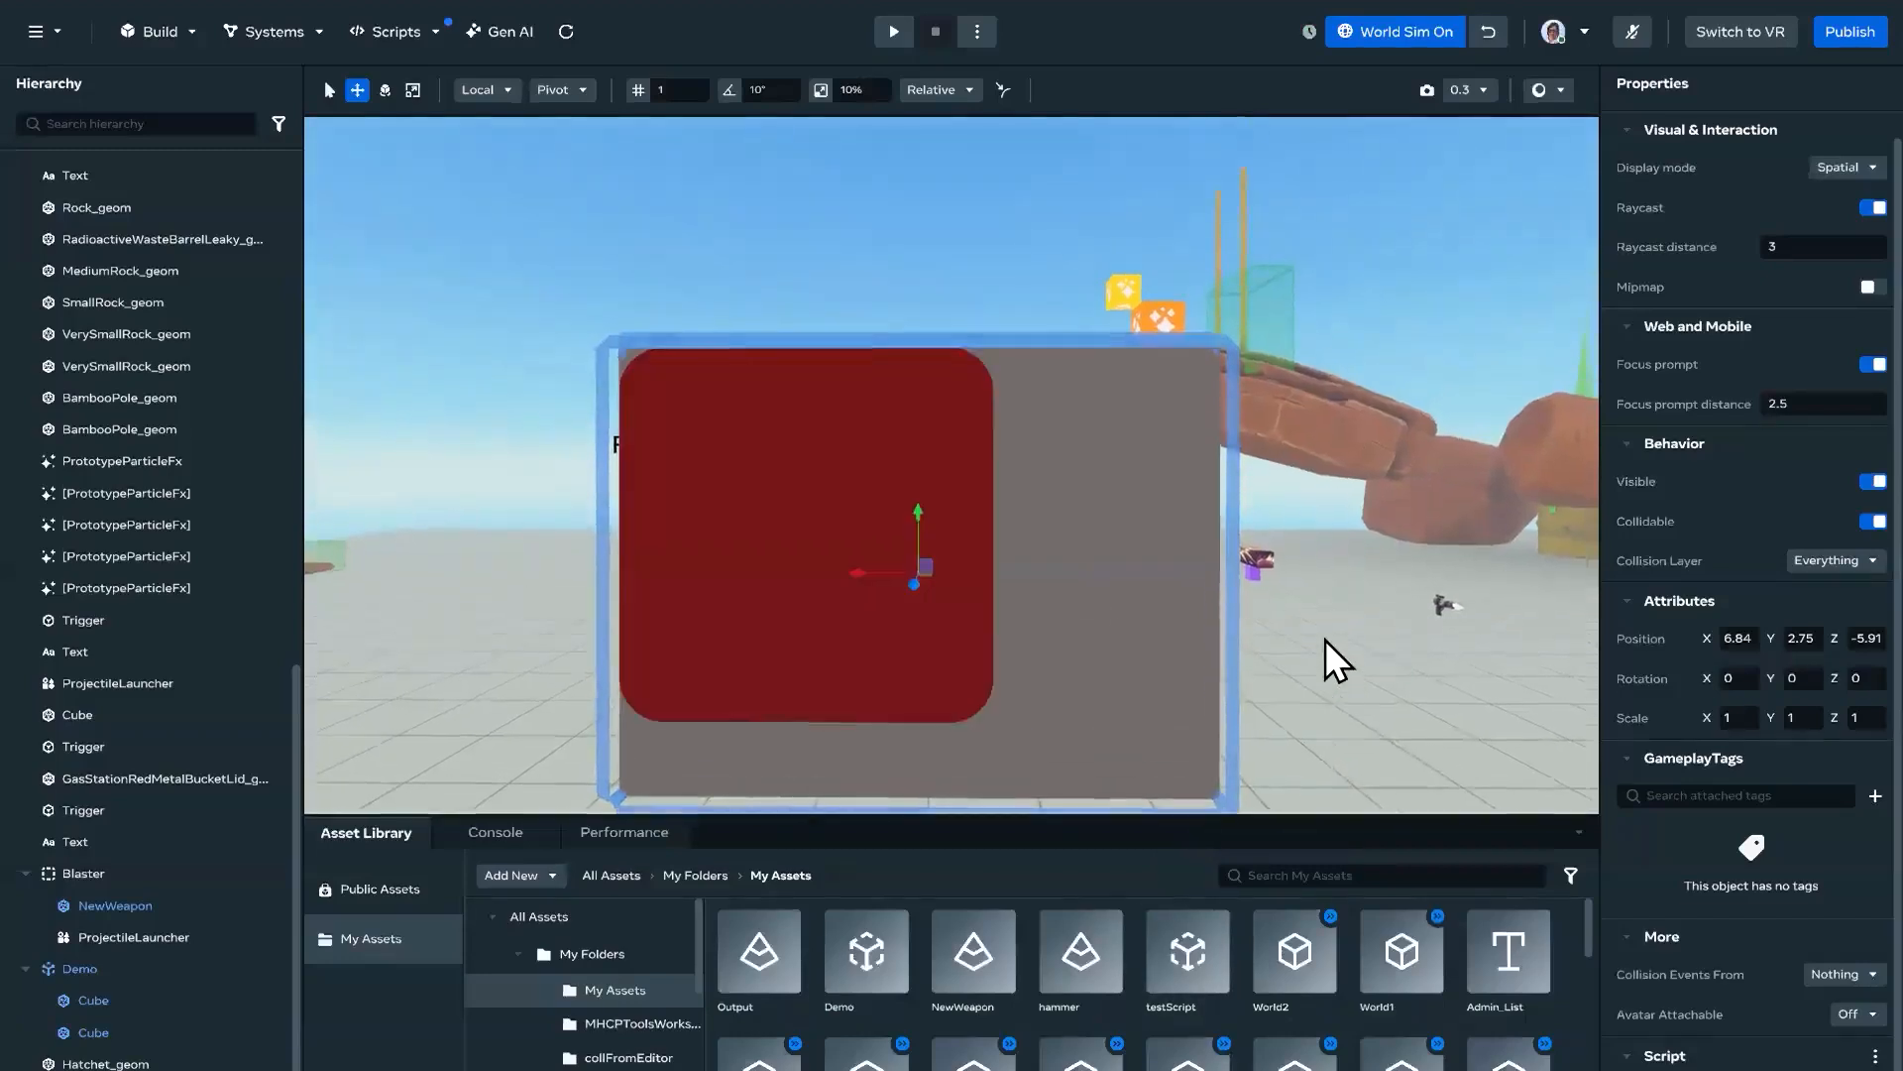
{"action": "right_click_drag", "start_coordinate": [1306, 634], "coordinate": [1329, 652]}
{"action": "right_click", "coordinate": [1329, 652]}
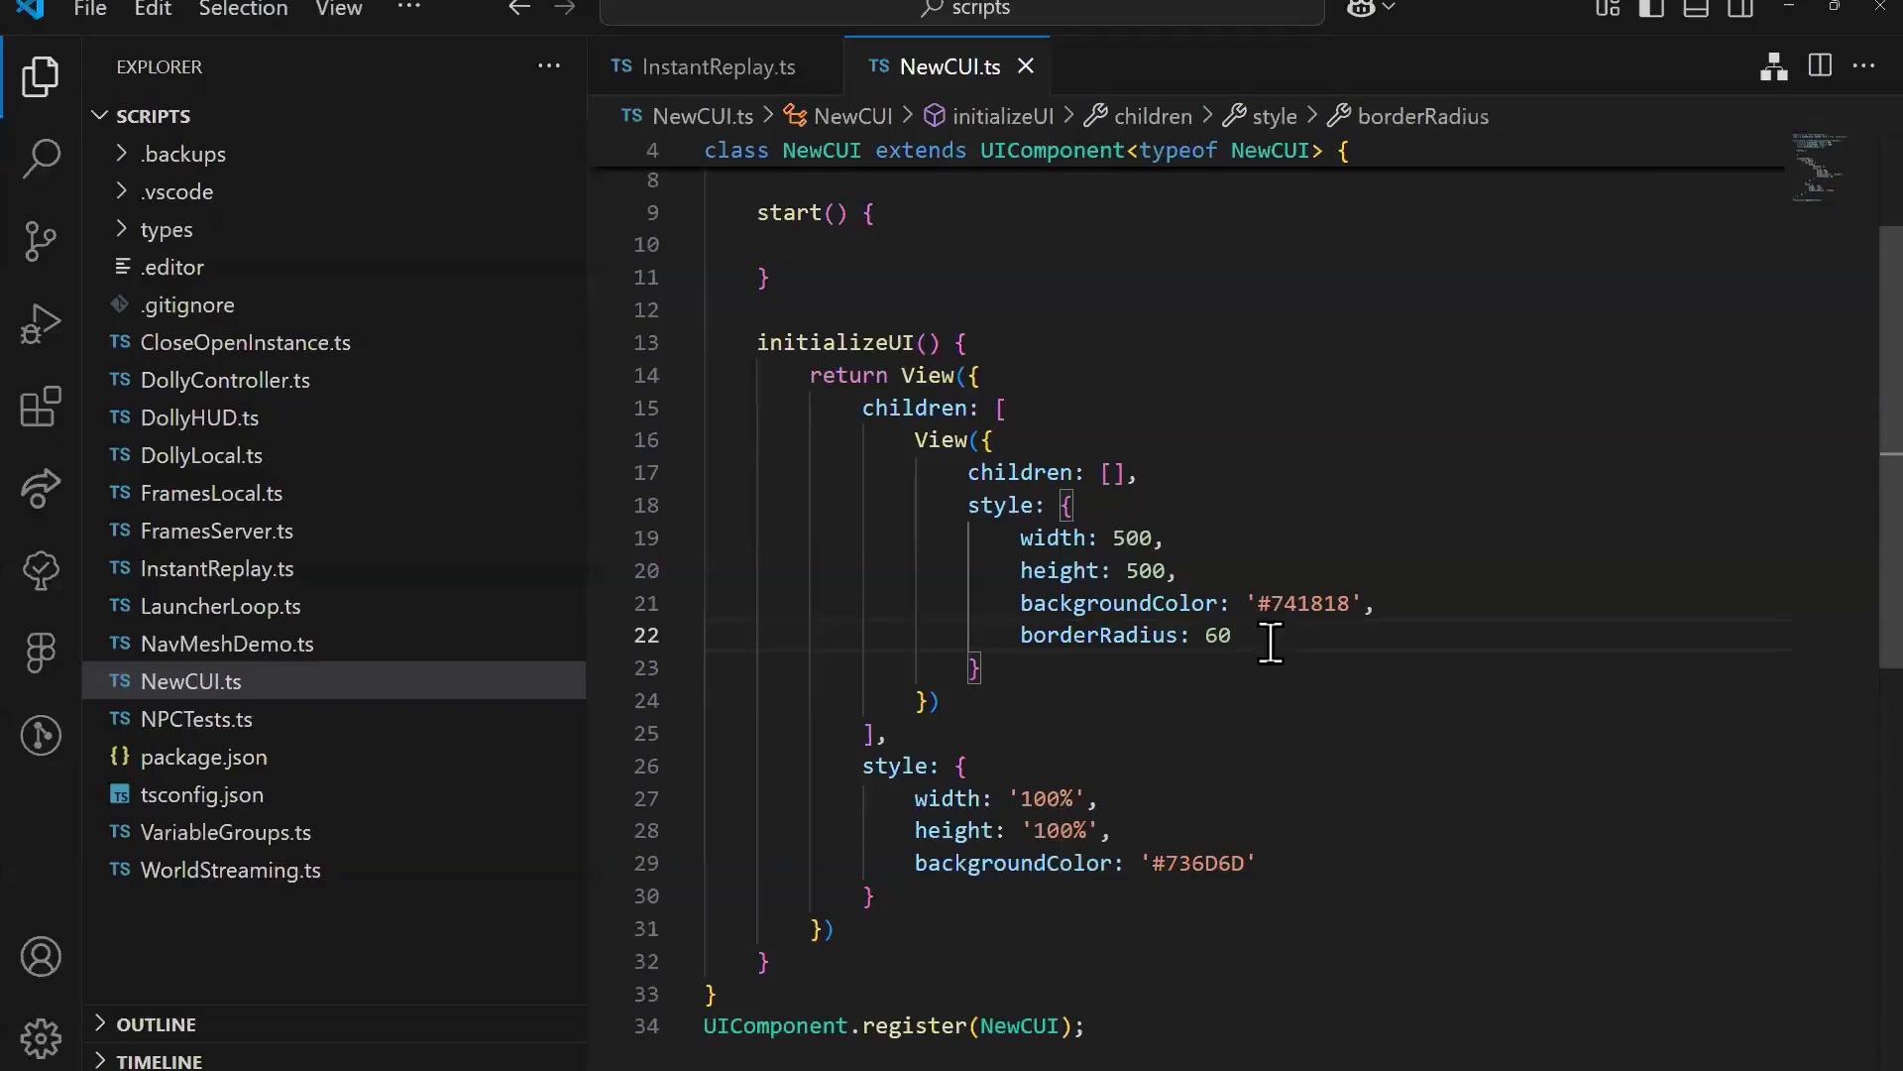
Step: Add justifyContent, alignItems and alignContent, each set to 'center', to the outer View's style in NewCUI.ts and save the script
{"action": "left_click", "coordinate": [1281, 860]}
{"action": "type", "text": ","}
{"action": "key", "text": "Return"}
{"action": "type", "text": "j"}
{"action": "key", "text": "Tab"}
{"action": "key", "text": "Return"}
{"action": "type", "text": "a"}
{"action": "key", "text": "Tab"}
{"action": "key", "text": "Return"}
{"action": "type", "text": "a"}
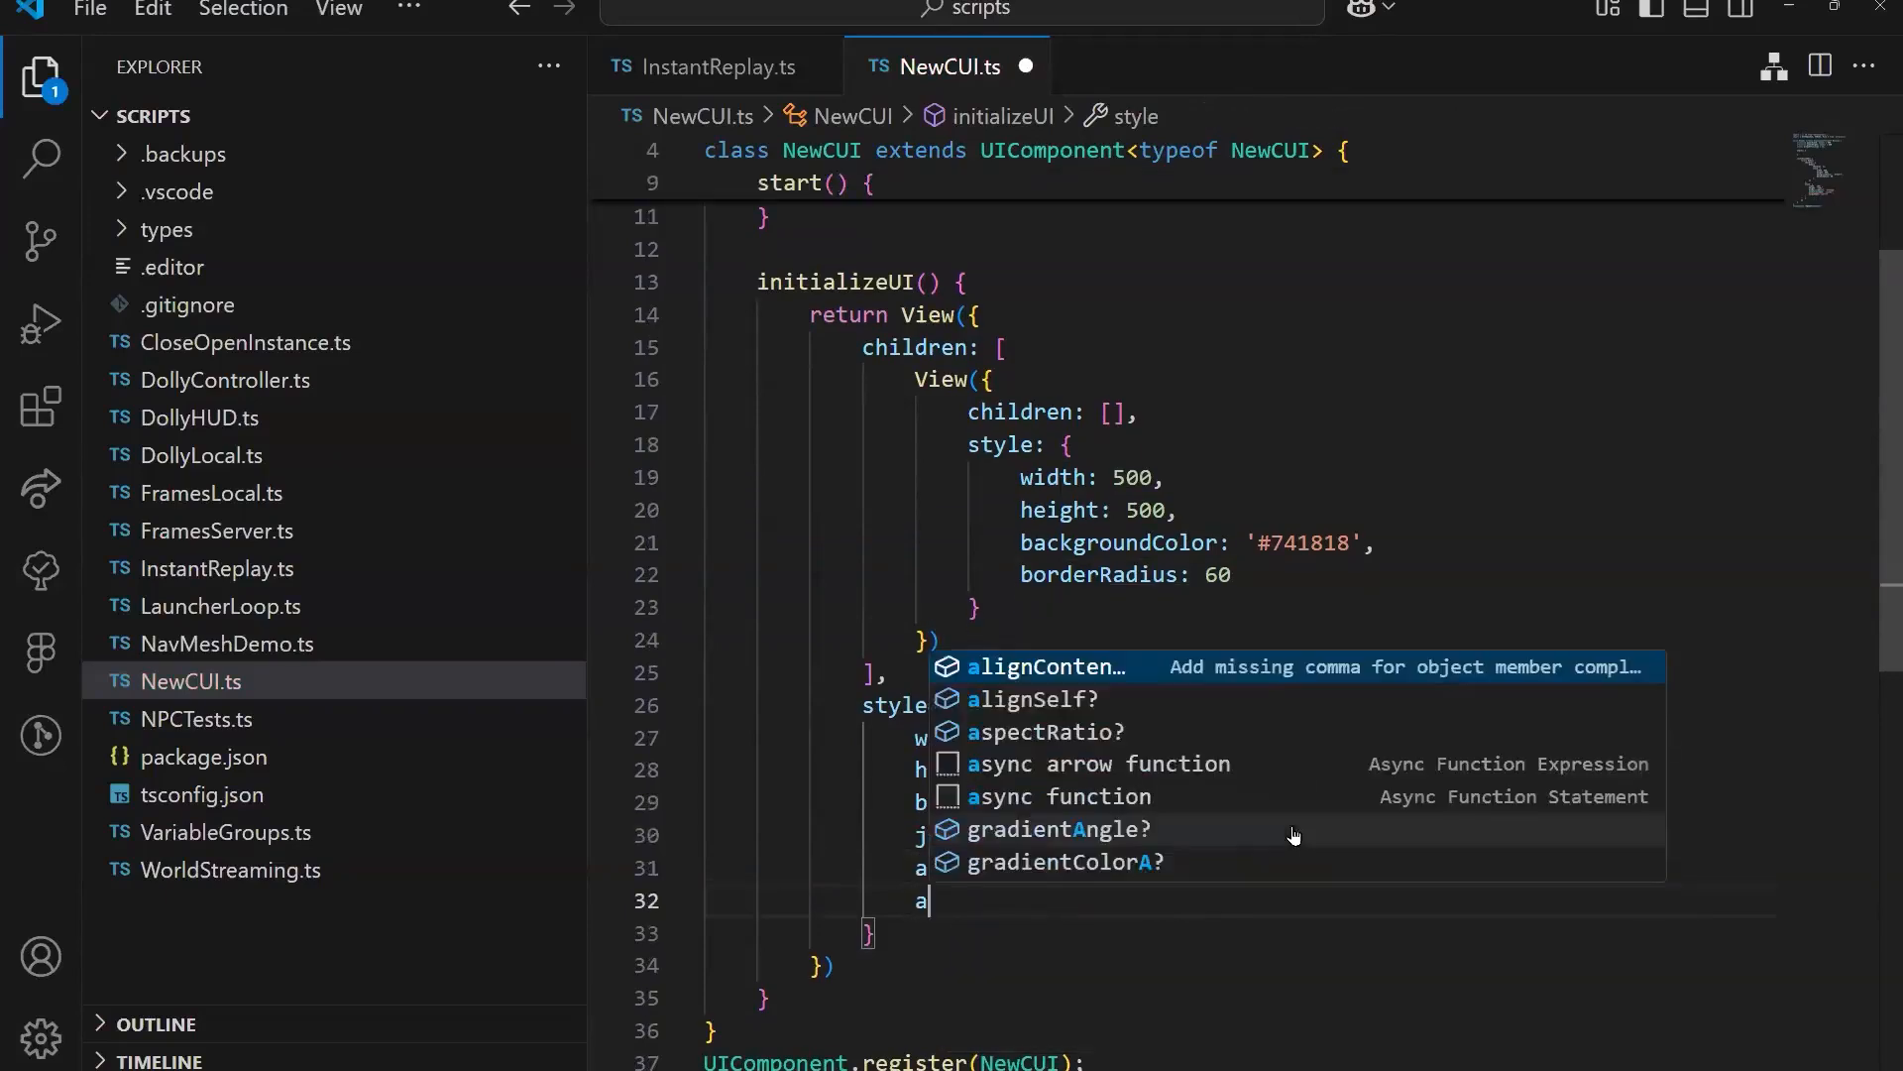
{"action": "key", "text": "Tab"}
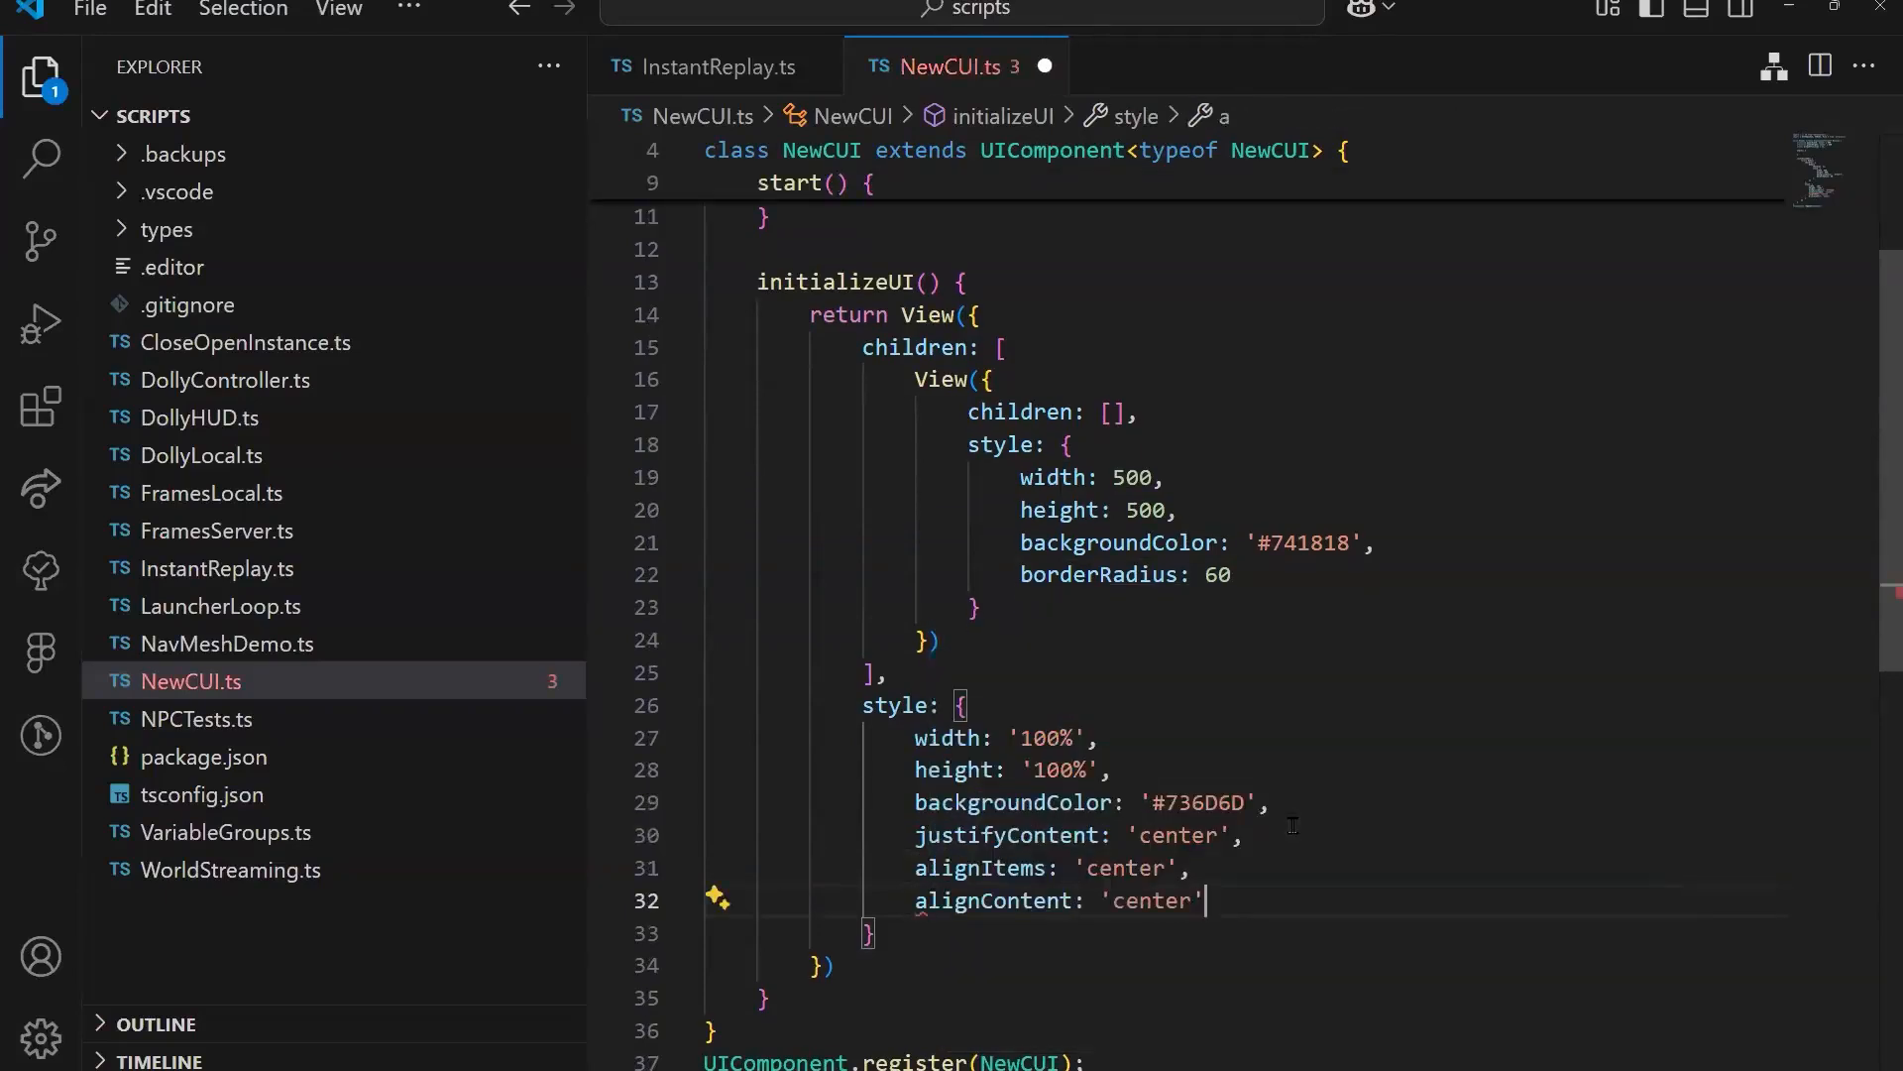
{"action": "key", "text": "ctrl+s"}
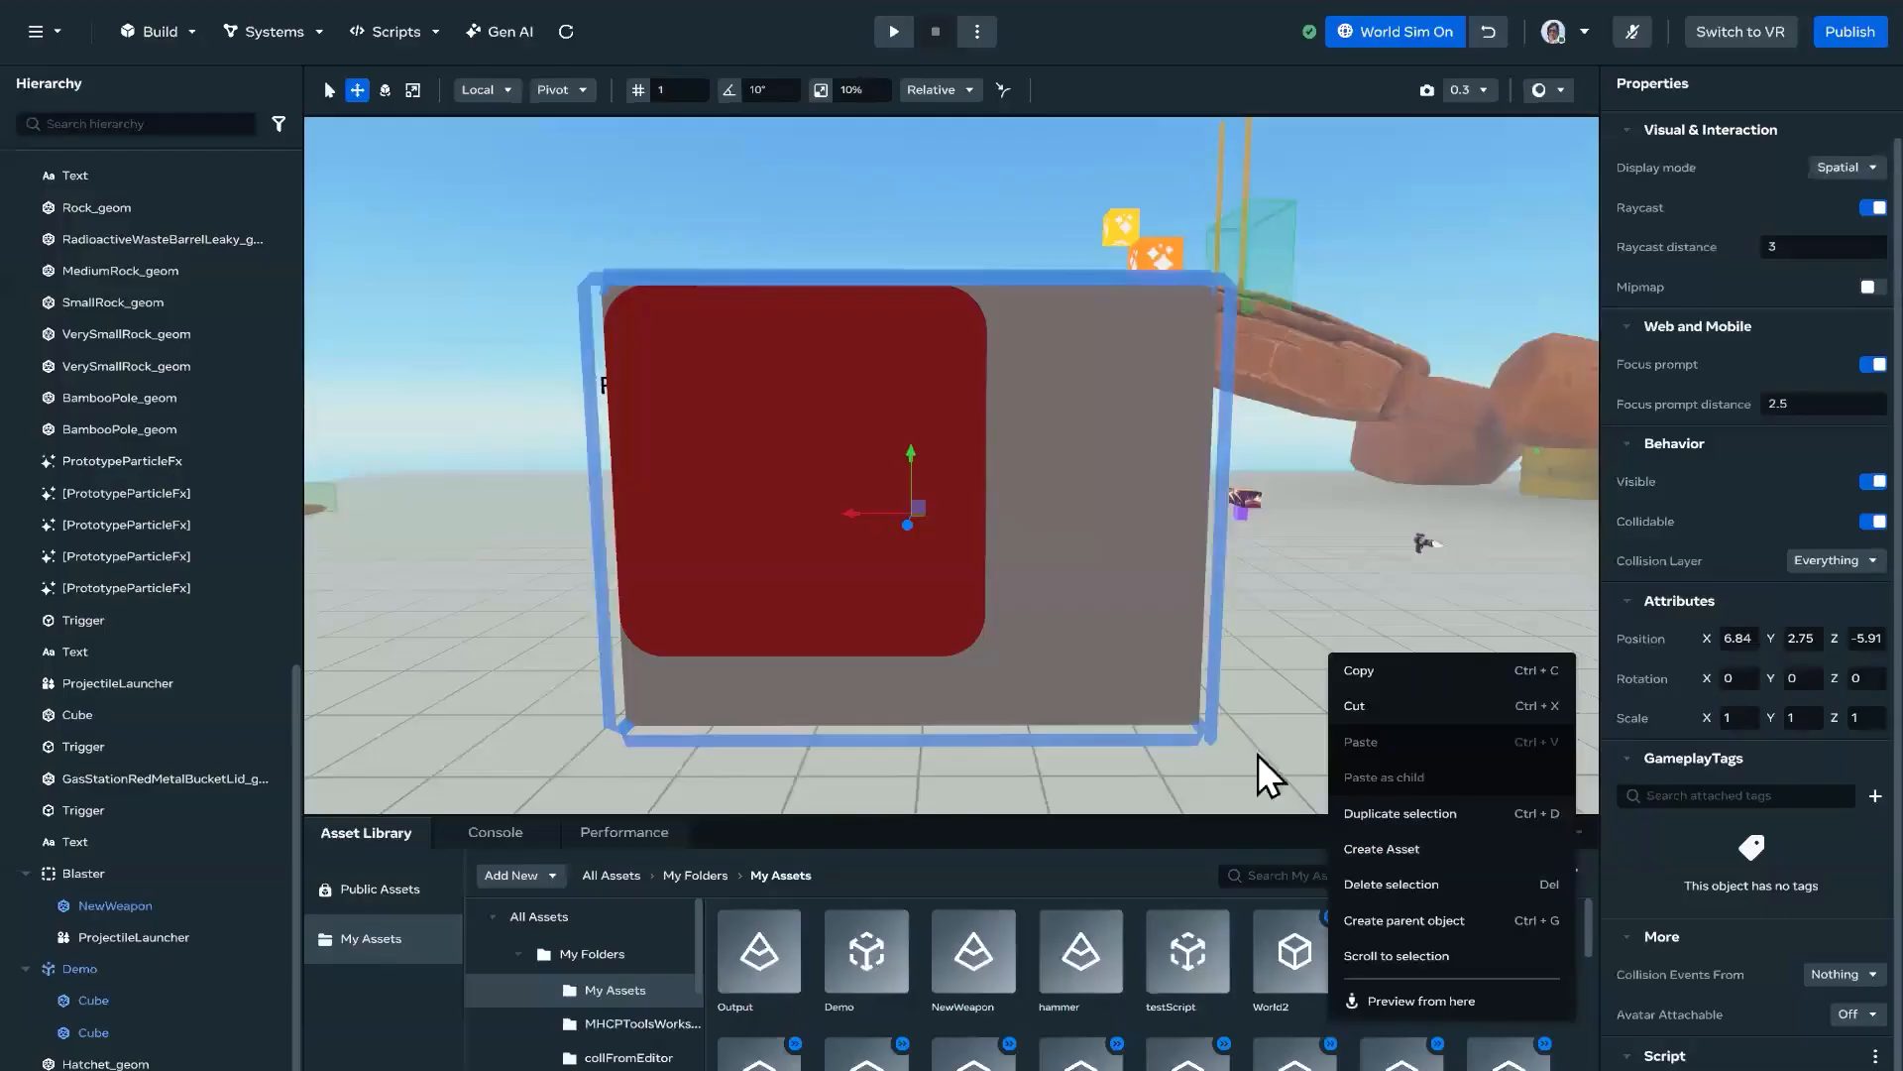
Step: Check the red square's placement on the custom UI panel in the Horizon Worlds editor
{"action": "left_click", "coordinate": [1283, 620]}
{"action": "right_click_drag", "start_coordinate": [1283, 620], "coordinate": [1281, 631]}
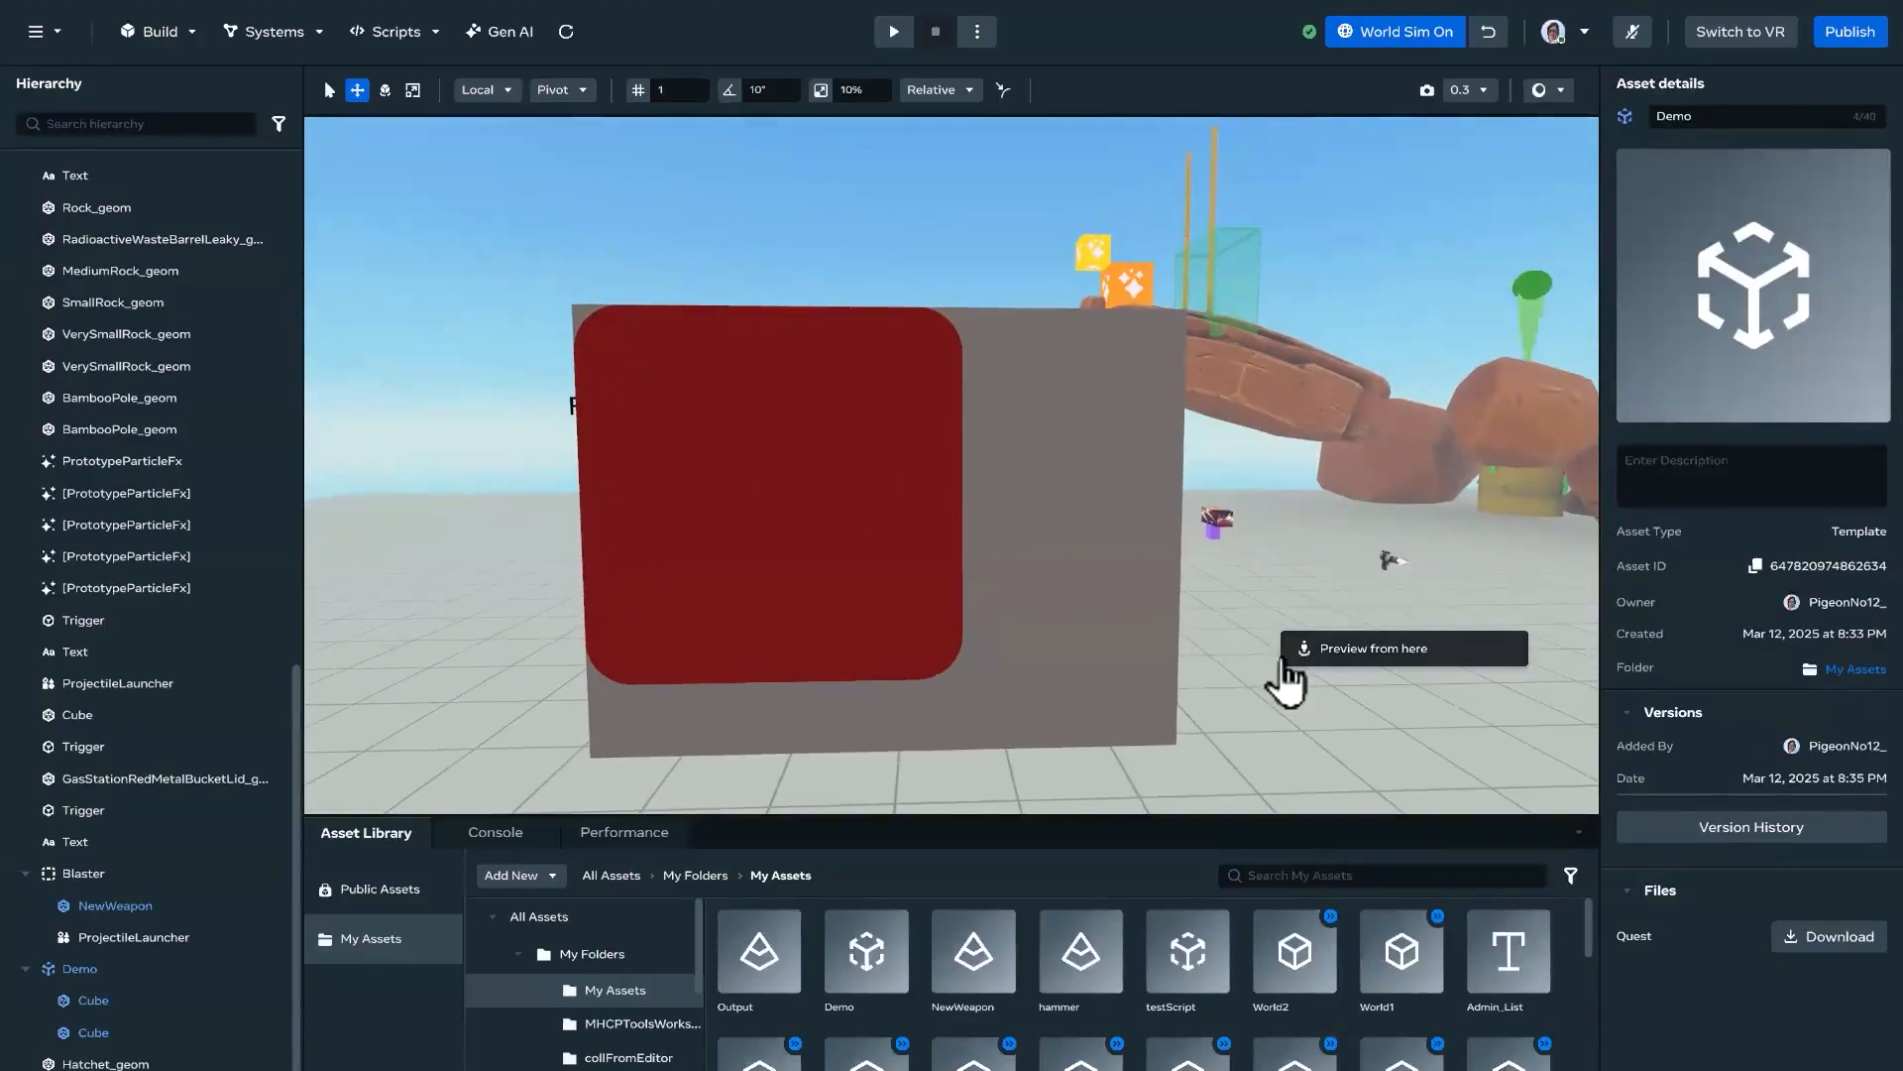
{"action": "left_click", "coordinate": [1230, 723]}
{"action": "mouse_move", "coordinate": [1269, 723]}
{"action": "right_mouse_down"}
{"action": "mouse_move", "coordinate": [1246, 747]}
{"action": "mouse_move", "coordinate": [1270, 748]}
{"action": "right_mouse_up"}
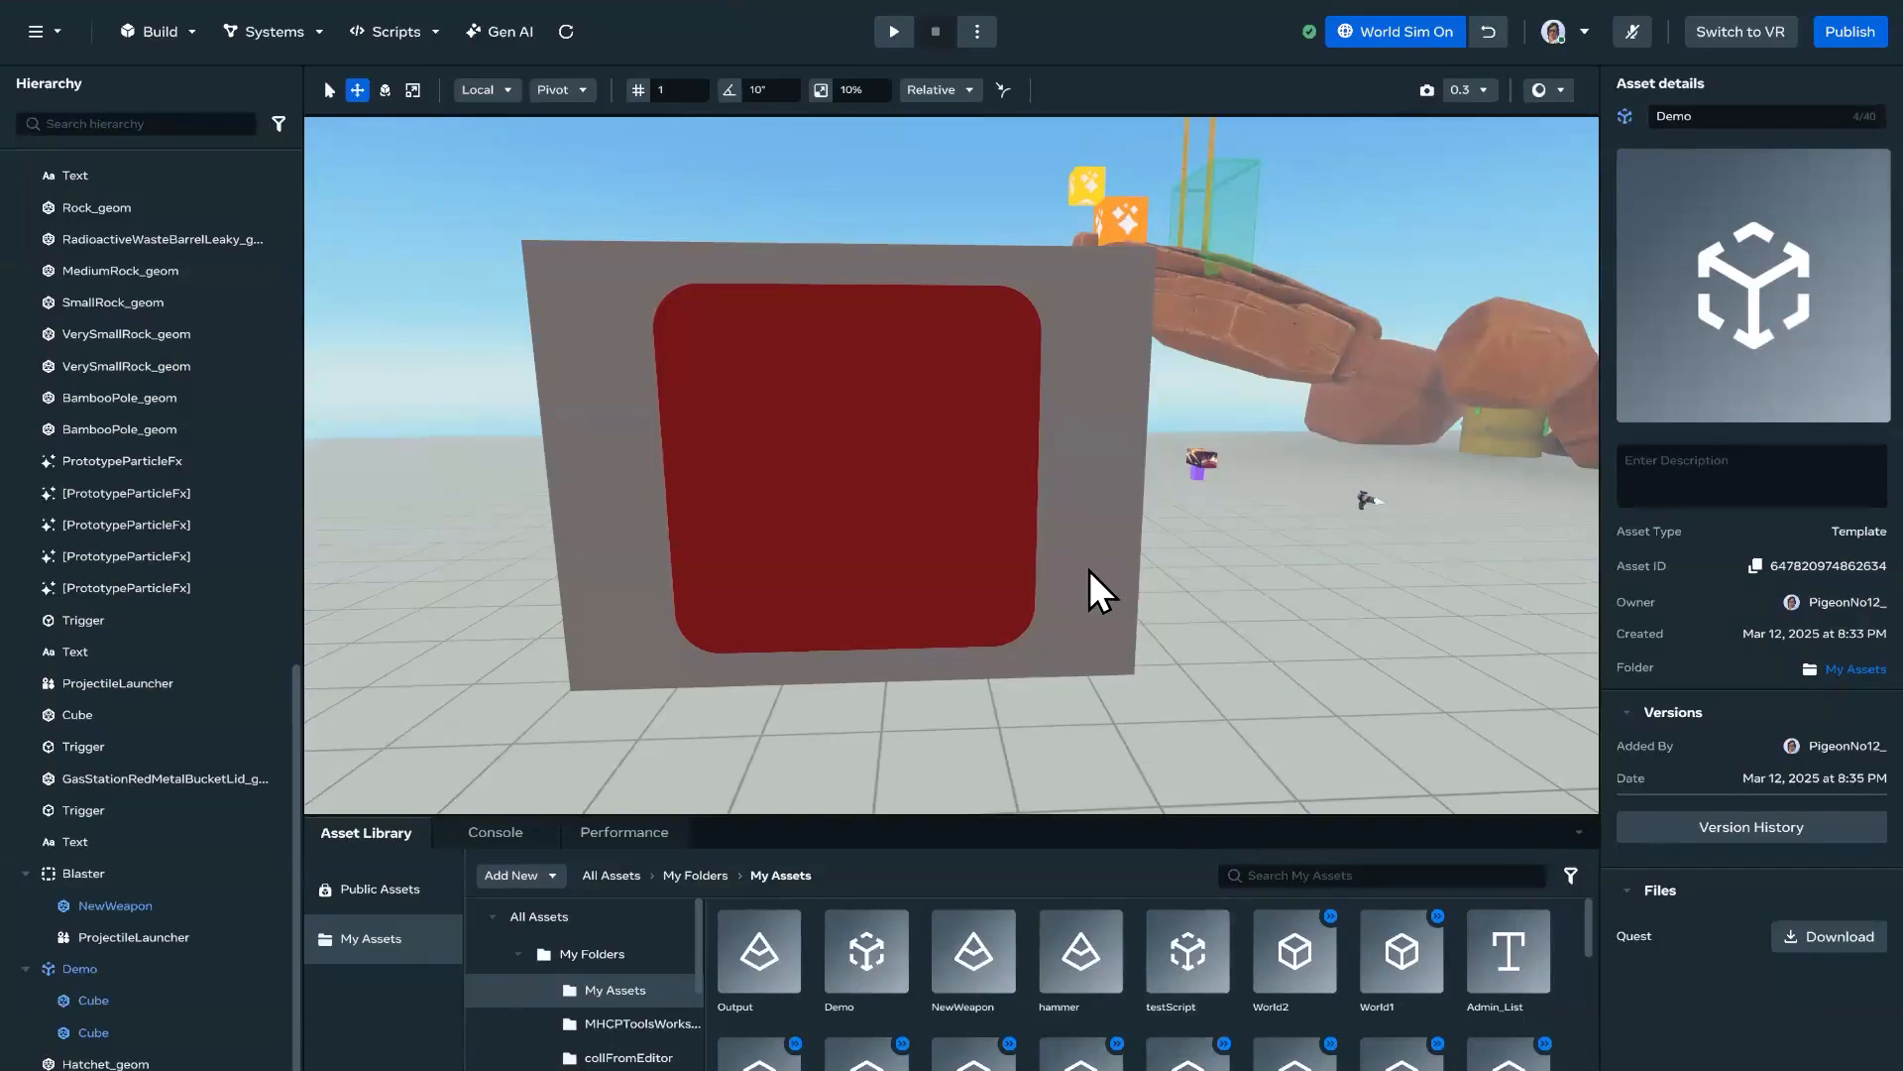
{"action": "right_click_drag", "start_coordinate": [1053, 579], "coordinate": [1024, 608]}
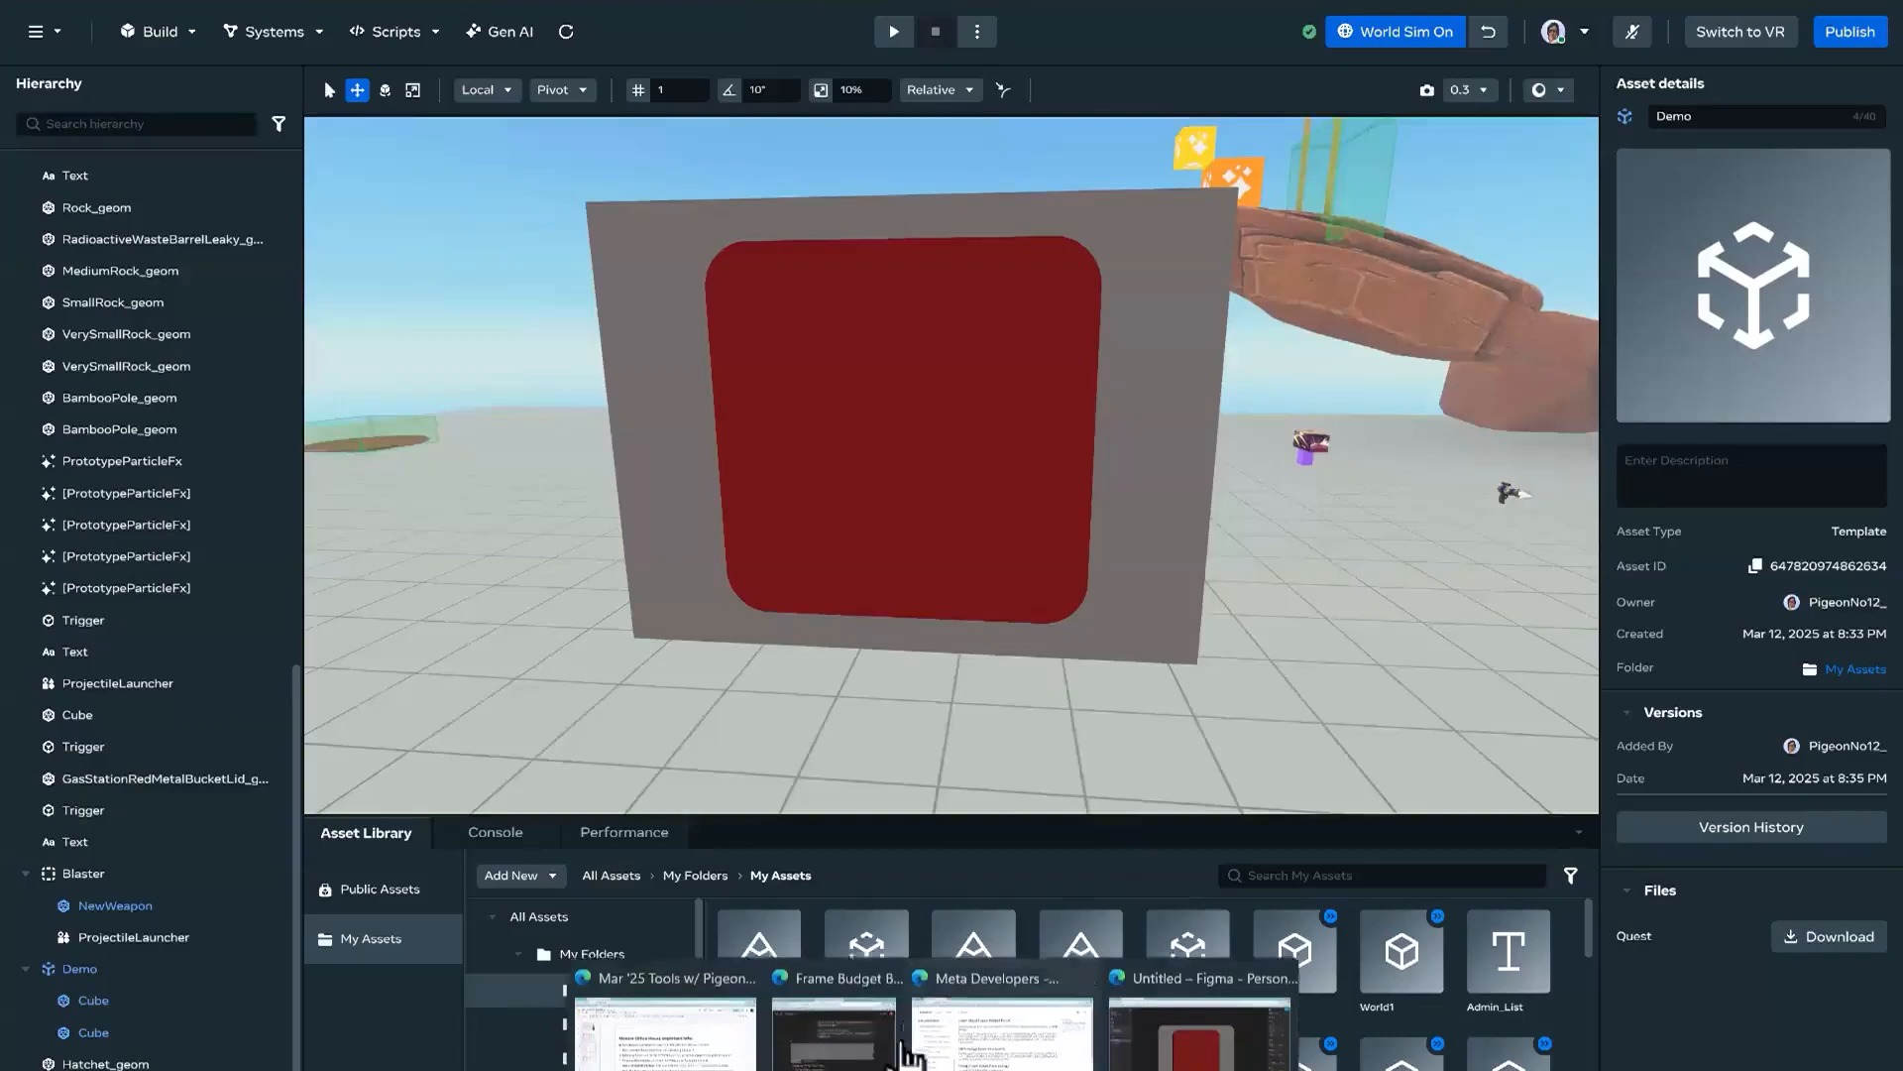
Step: Check the square's stroke in Figma and add borderColor 'black' to the inner View's style in NewCUI.ts
{"action": "left_click", "coordinate": [1189, 1002]}
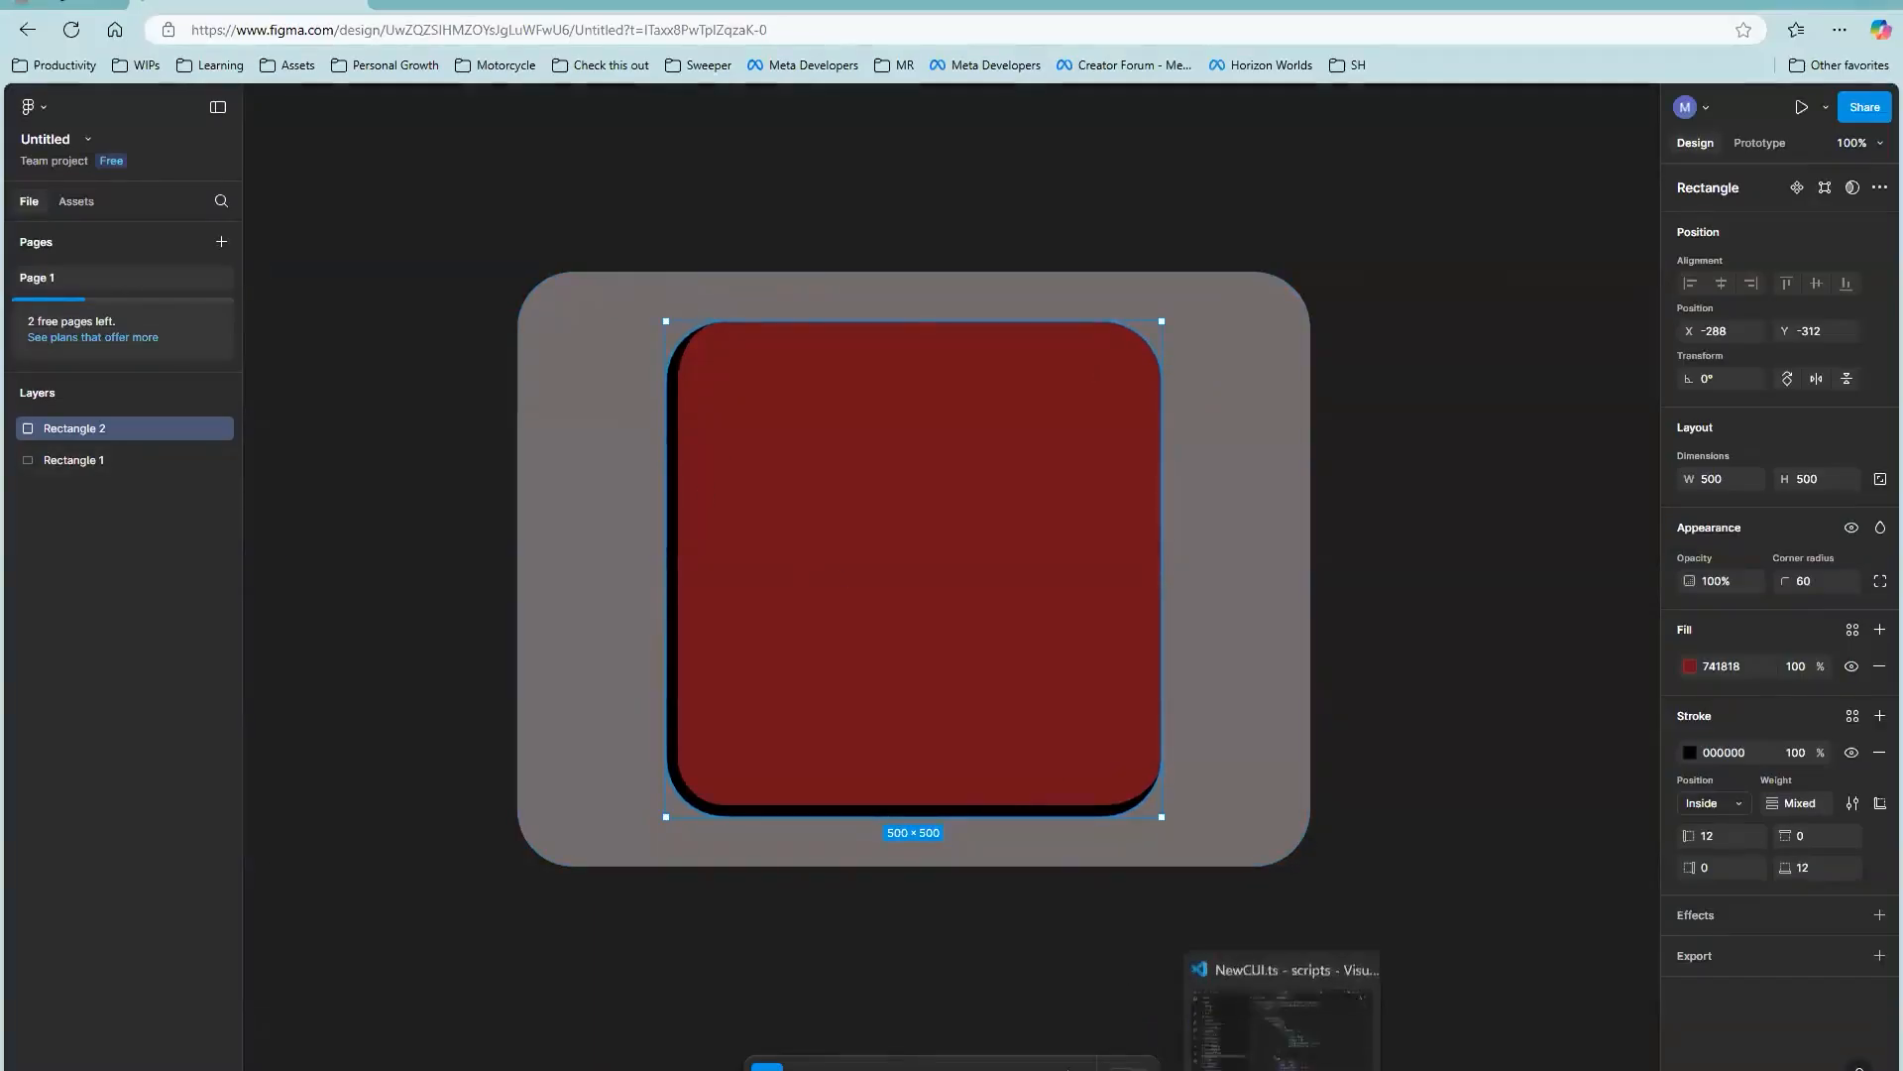
{"action": "left_click", "coordinate": [1279, 1001]}
{"action": "type", "text": ","}
{"action": "key", "text": "Return"}
{"action": "type", "text": "bordercolo"}
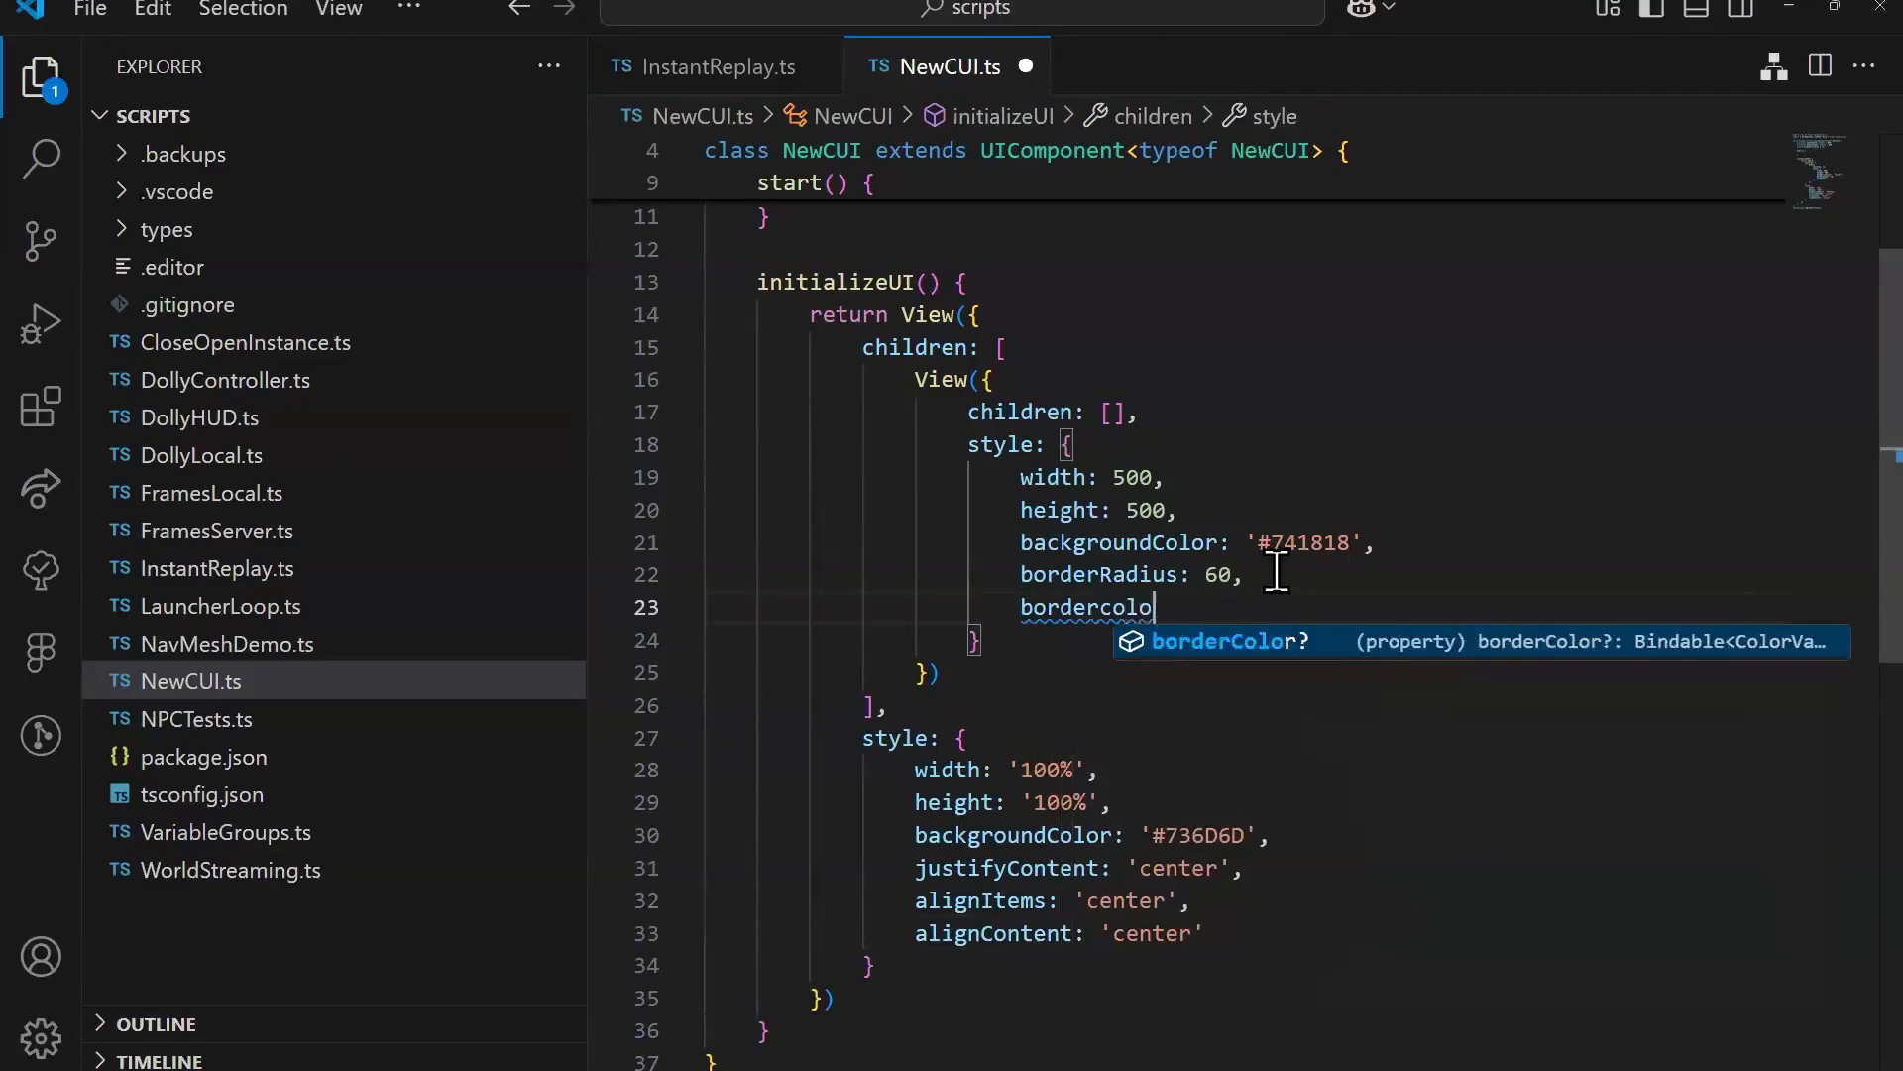
{"action": "key", "text": "Tab"}
{"action": "type", "text": ":"}
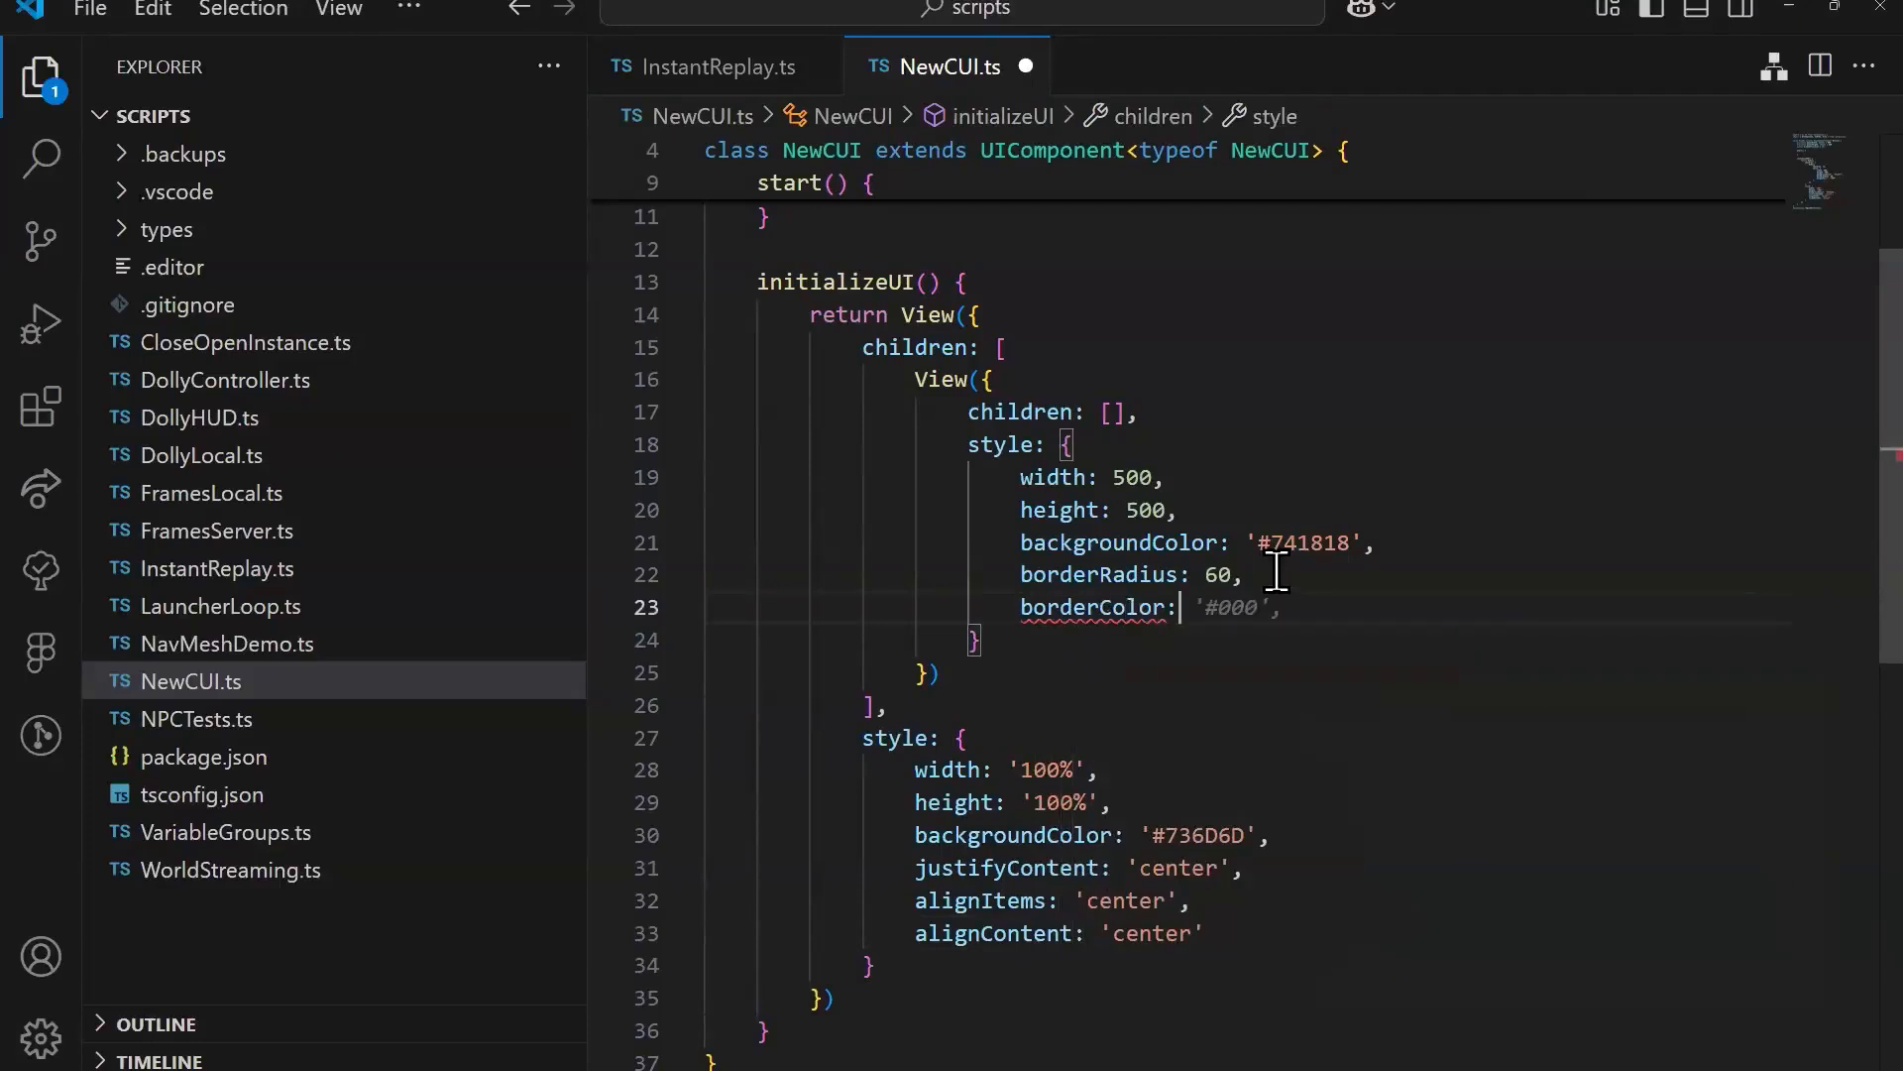
{"action": "type", "text": " 'black',"}
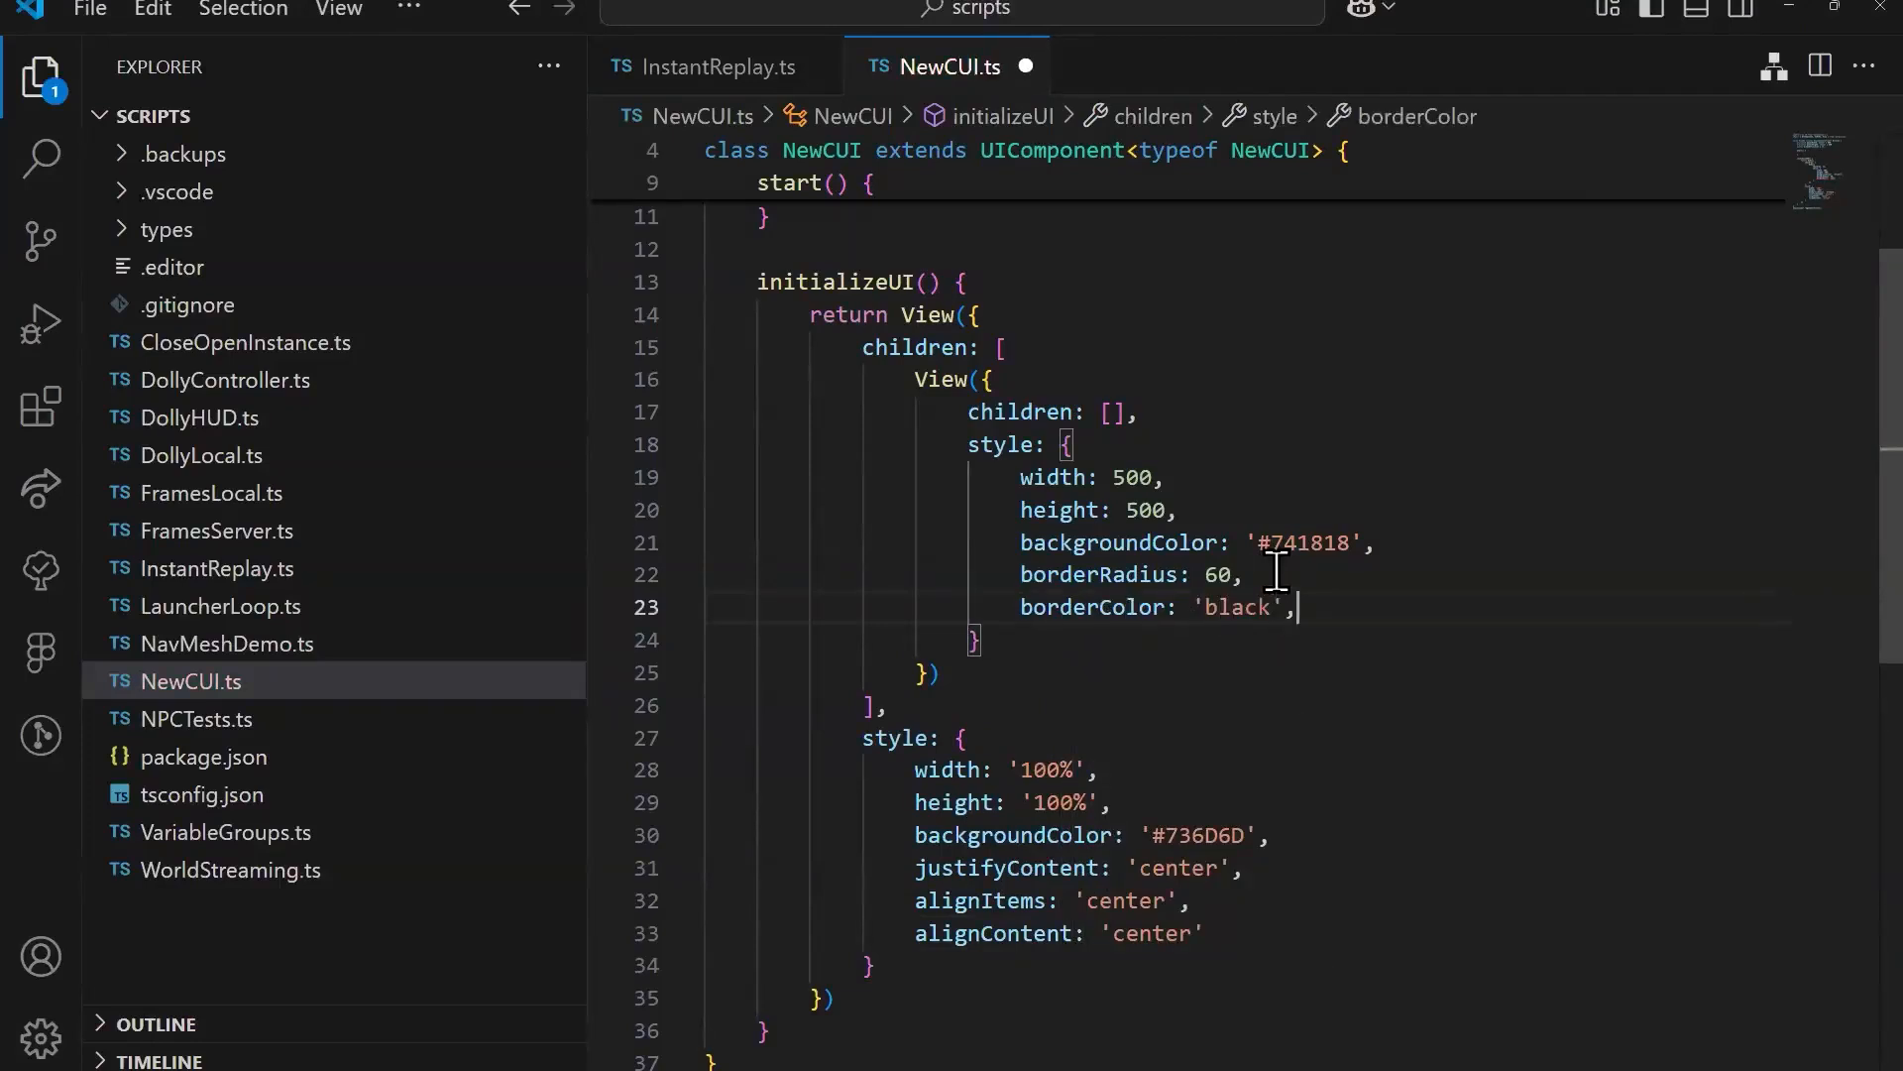
{"action": "key", "text": "Return"}
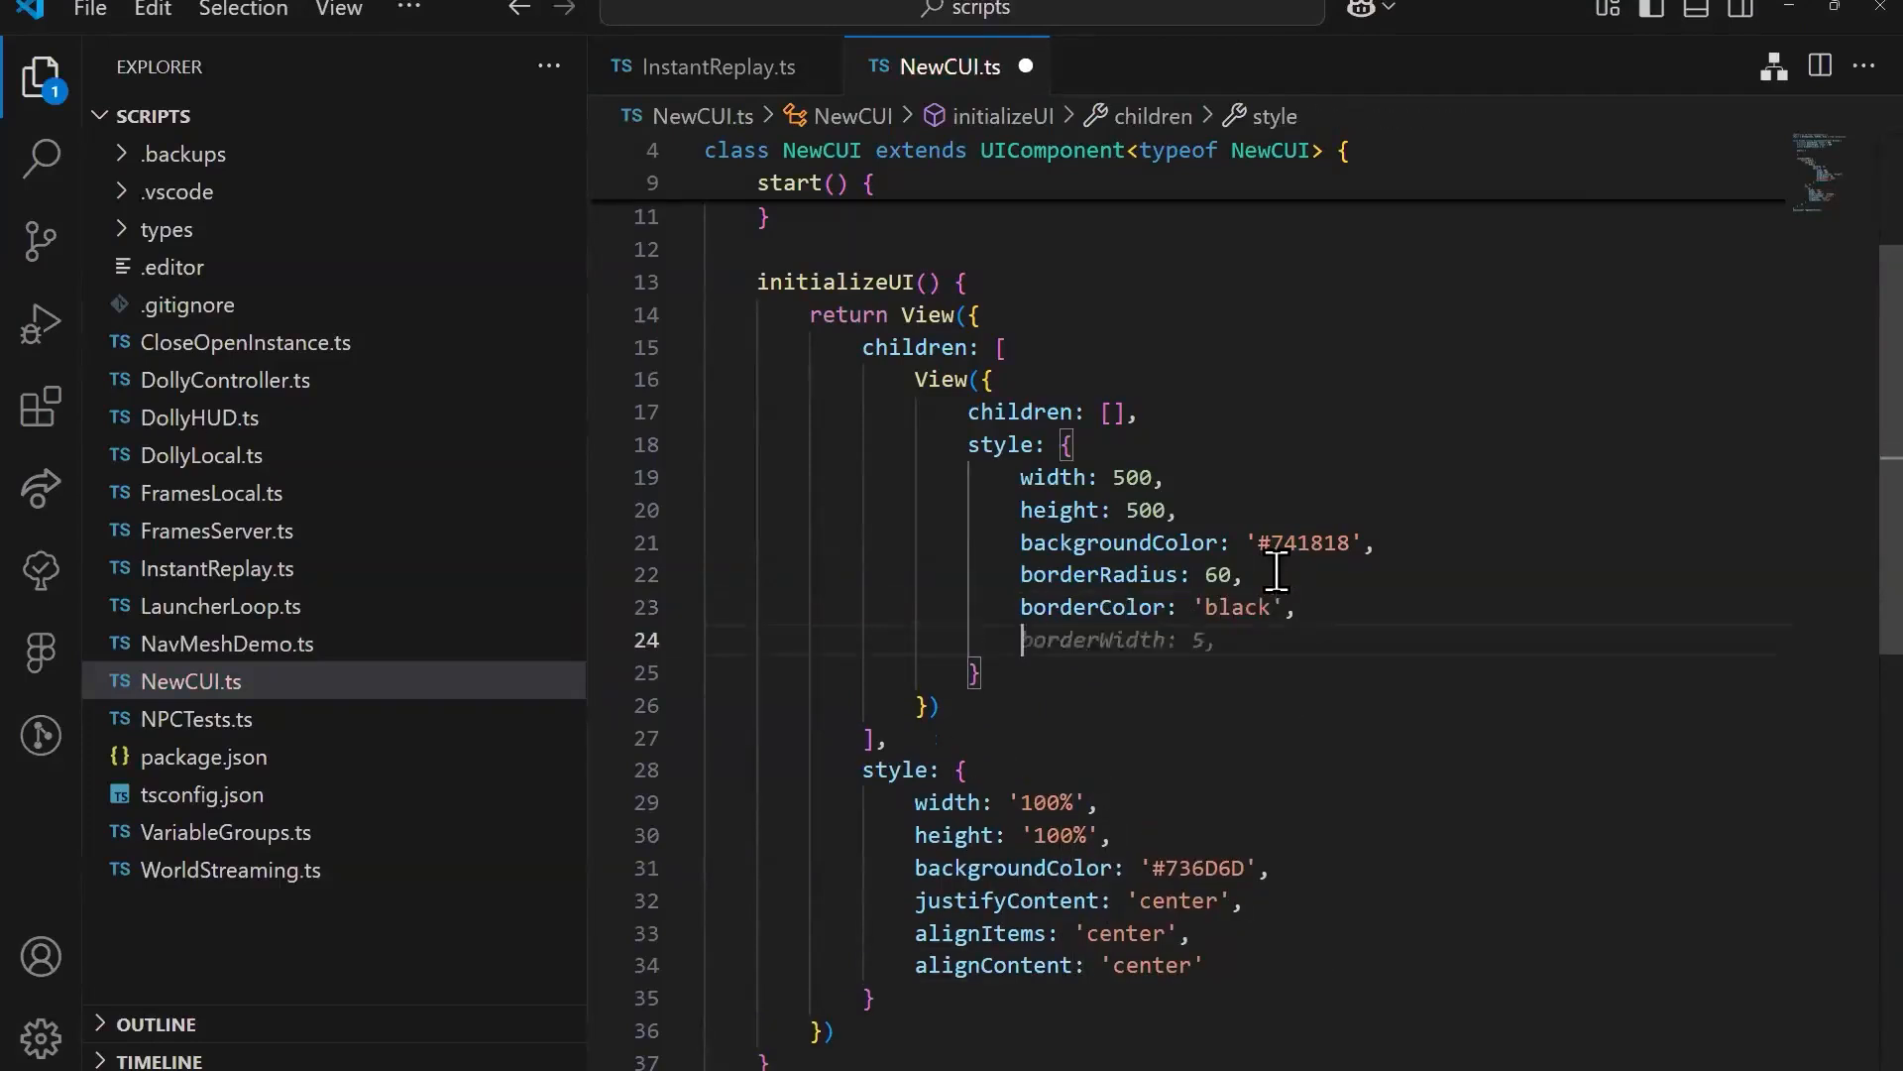
Step: Add a borderLeftWidth of 12 to the inner View's style, matching the square's stroke weight in Figma
{"action": "key", "text": "alt+Tab"}
{"action": "key", "text": "alt+Tab"}
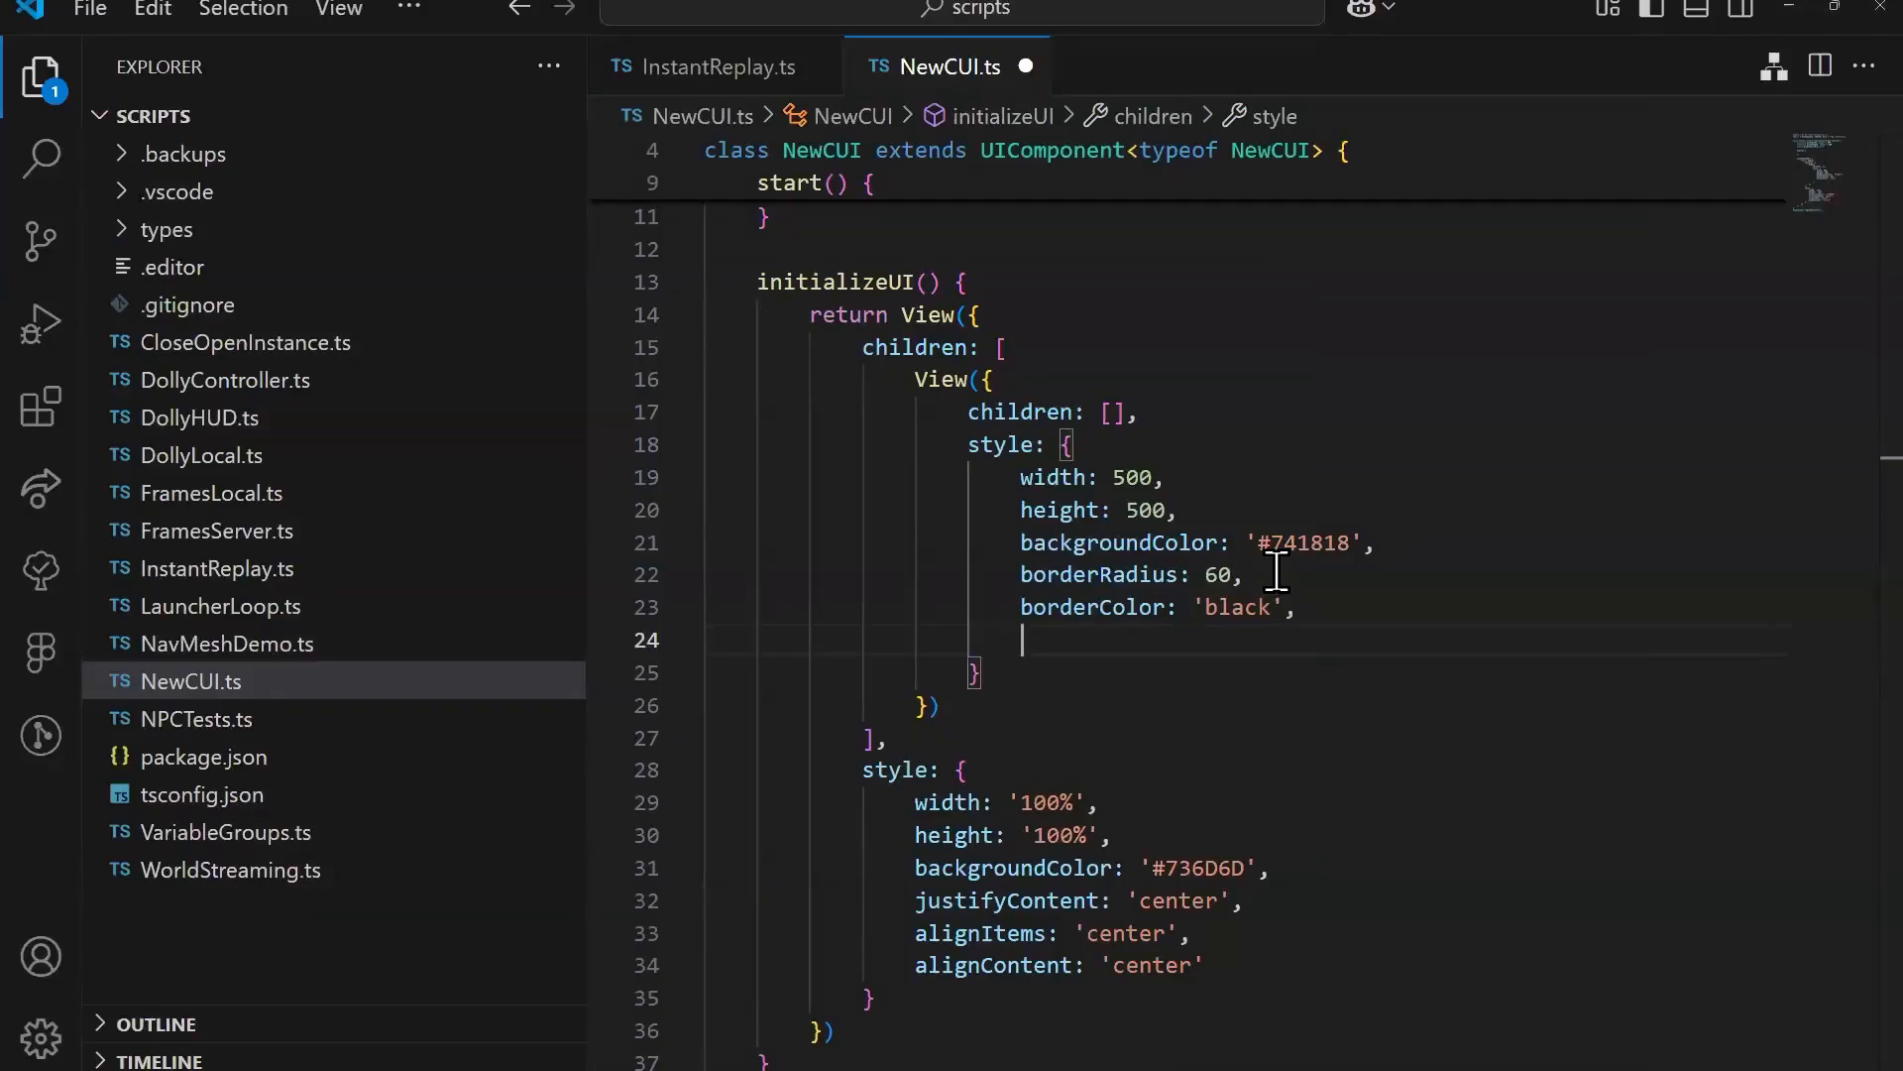
{"action": "type", "text": "bor"}
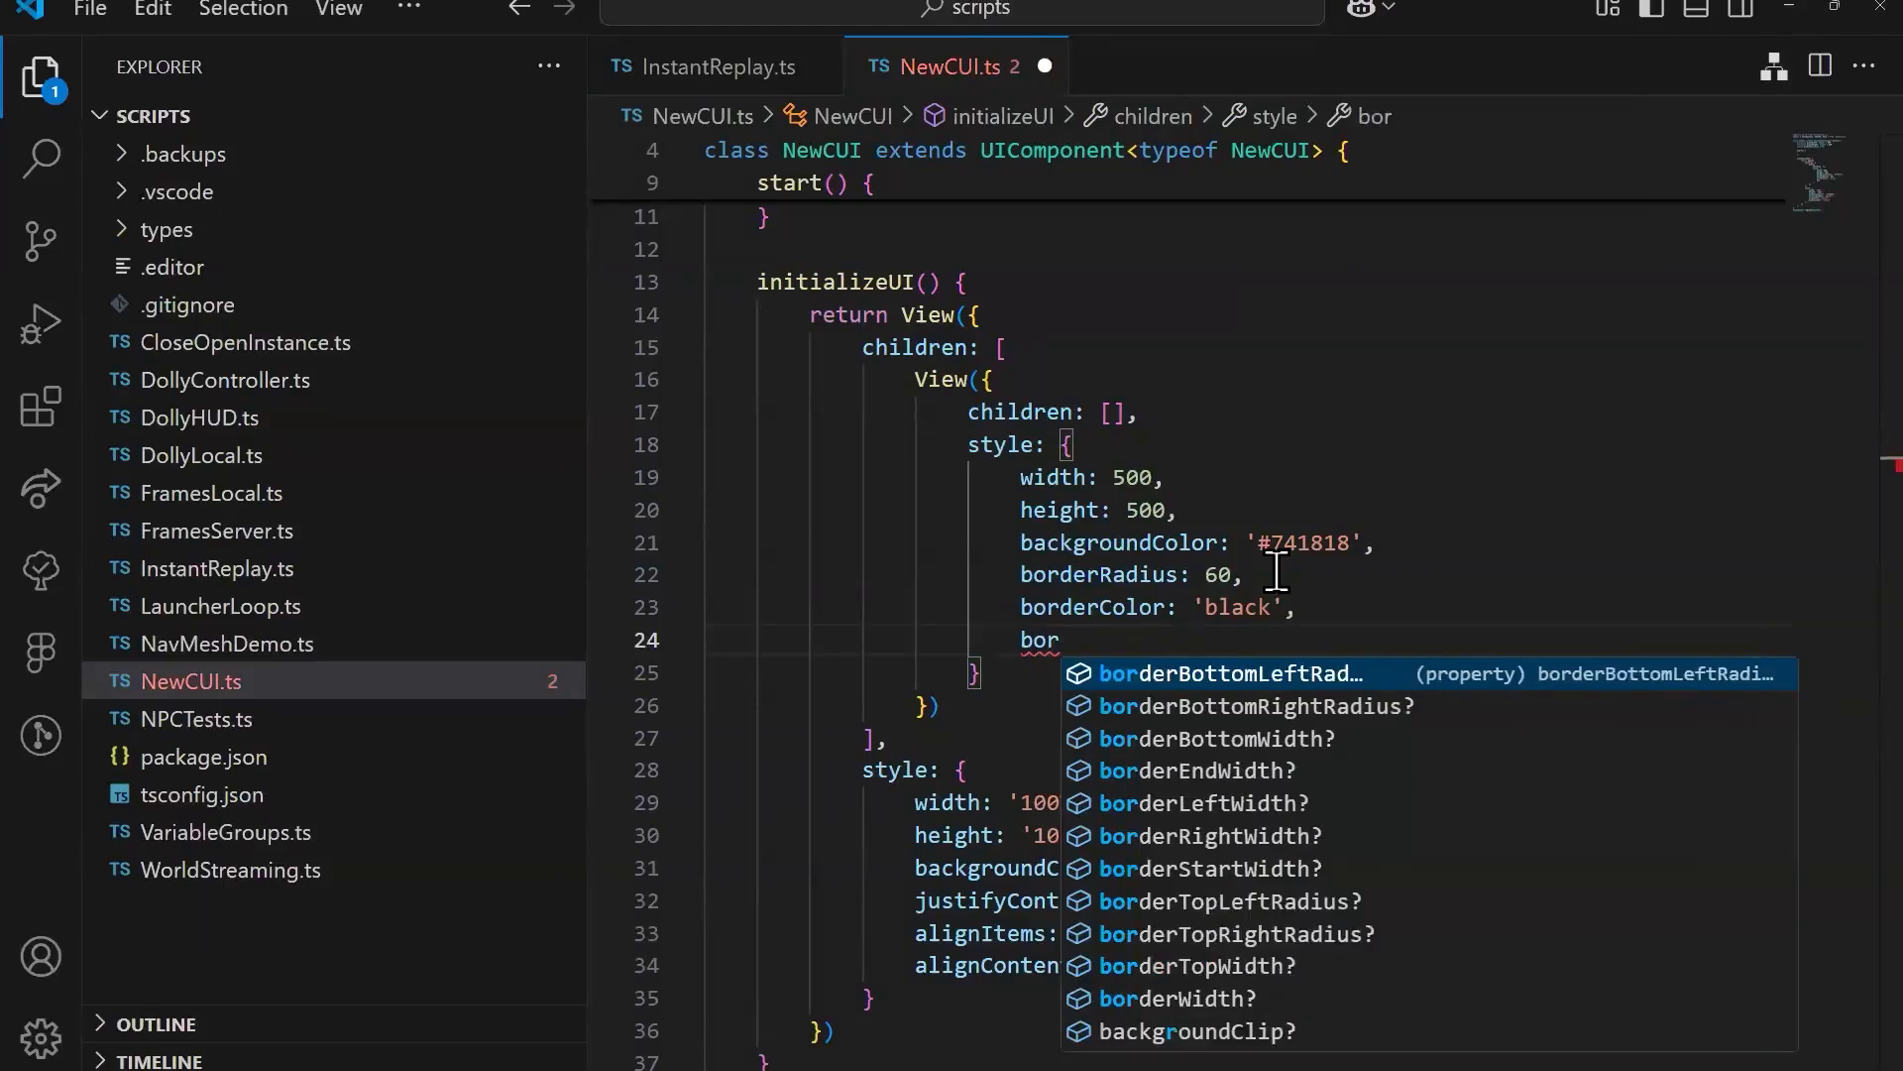
{"action": "type", "text": "derWidth"}
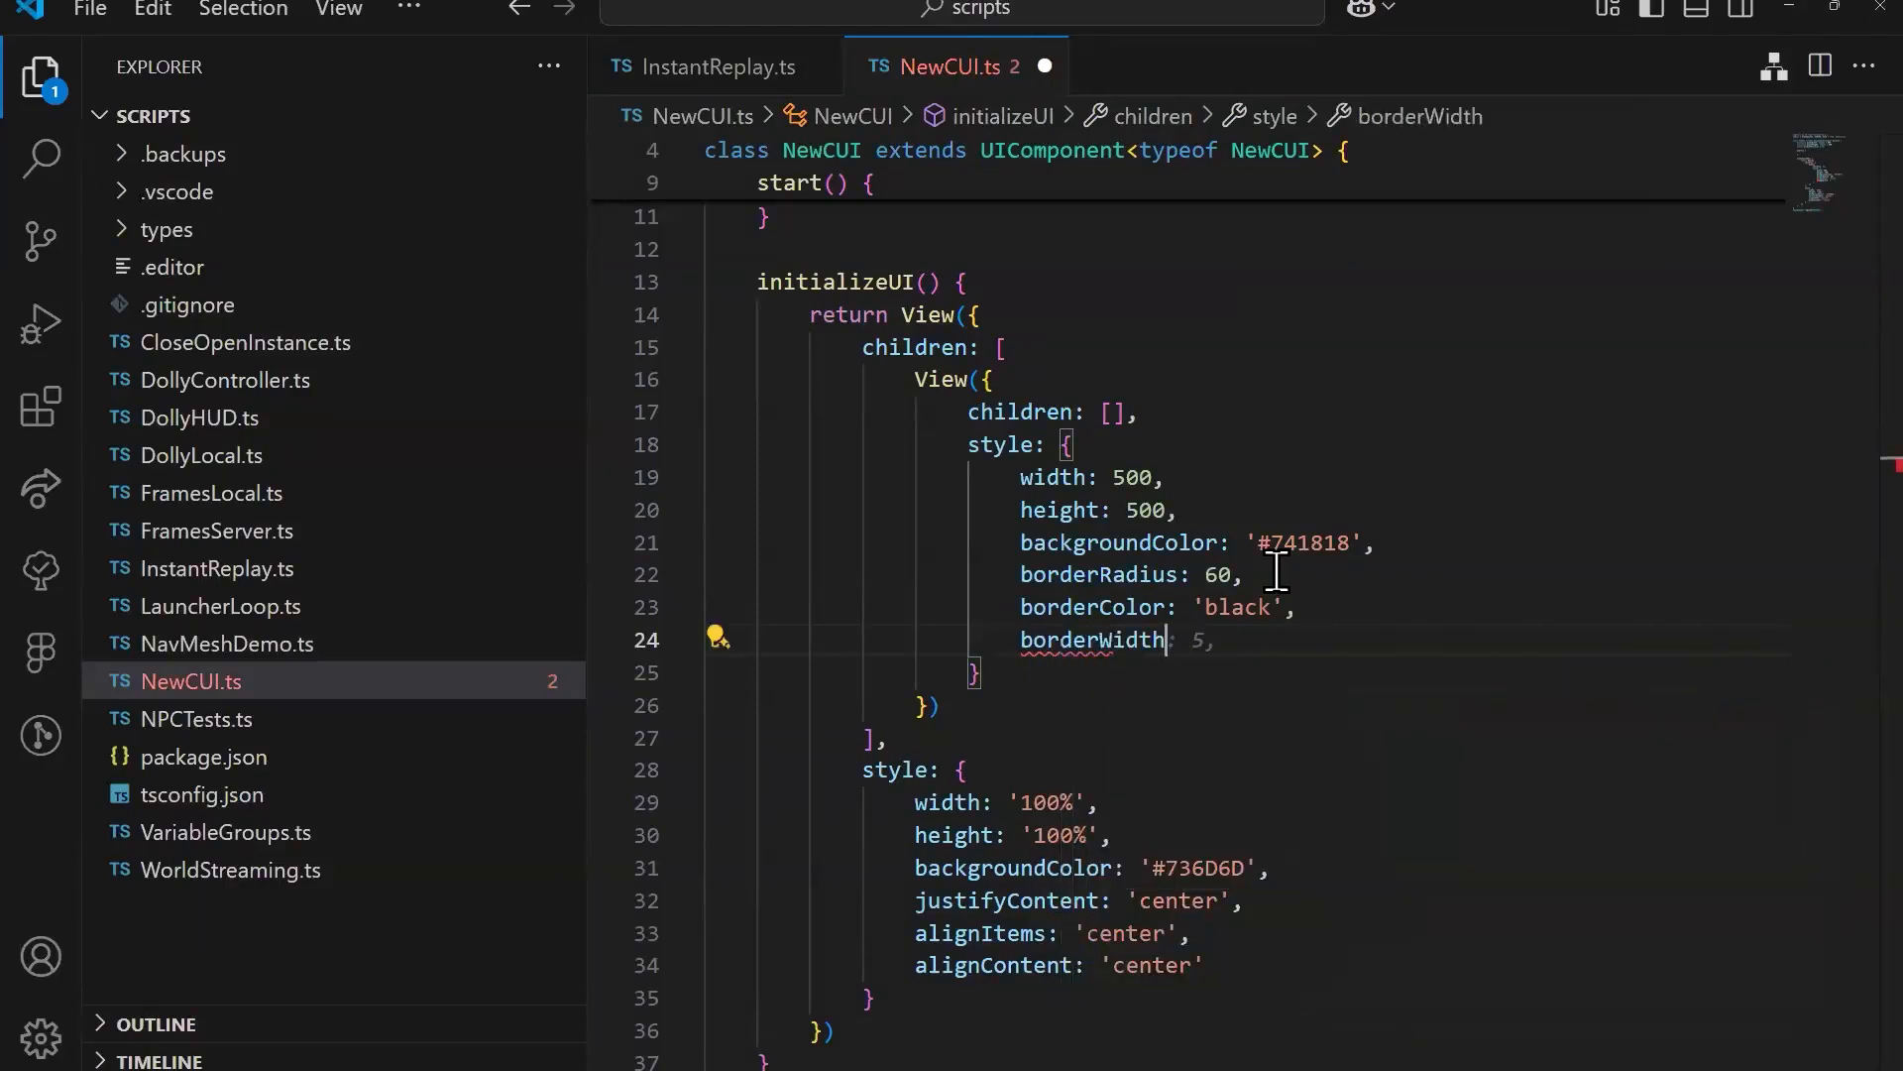
{"action": "key", "text": "BackSpace"}
{"action": "key", "text": "BackSpace"}
{"action": "key", "text": "BackSpace"}
{"action": "key", "text": "BackSpace"}
{"action": "key", "text": "BackSpace"}
{"action": "type", "text": "l"}
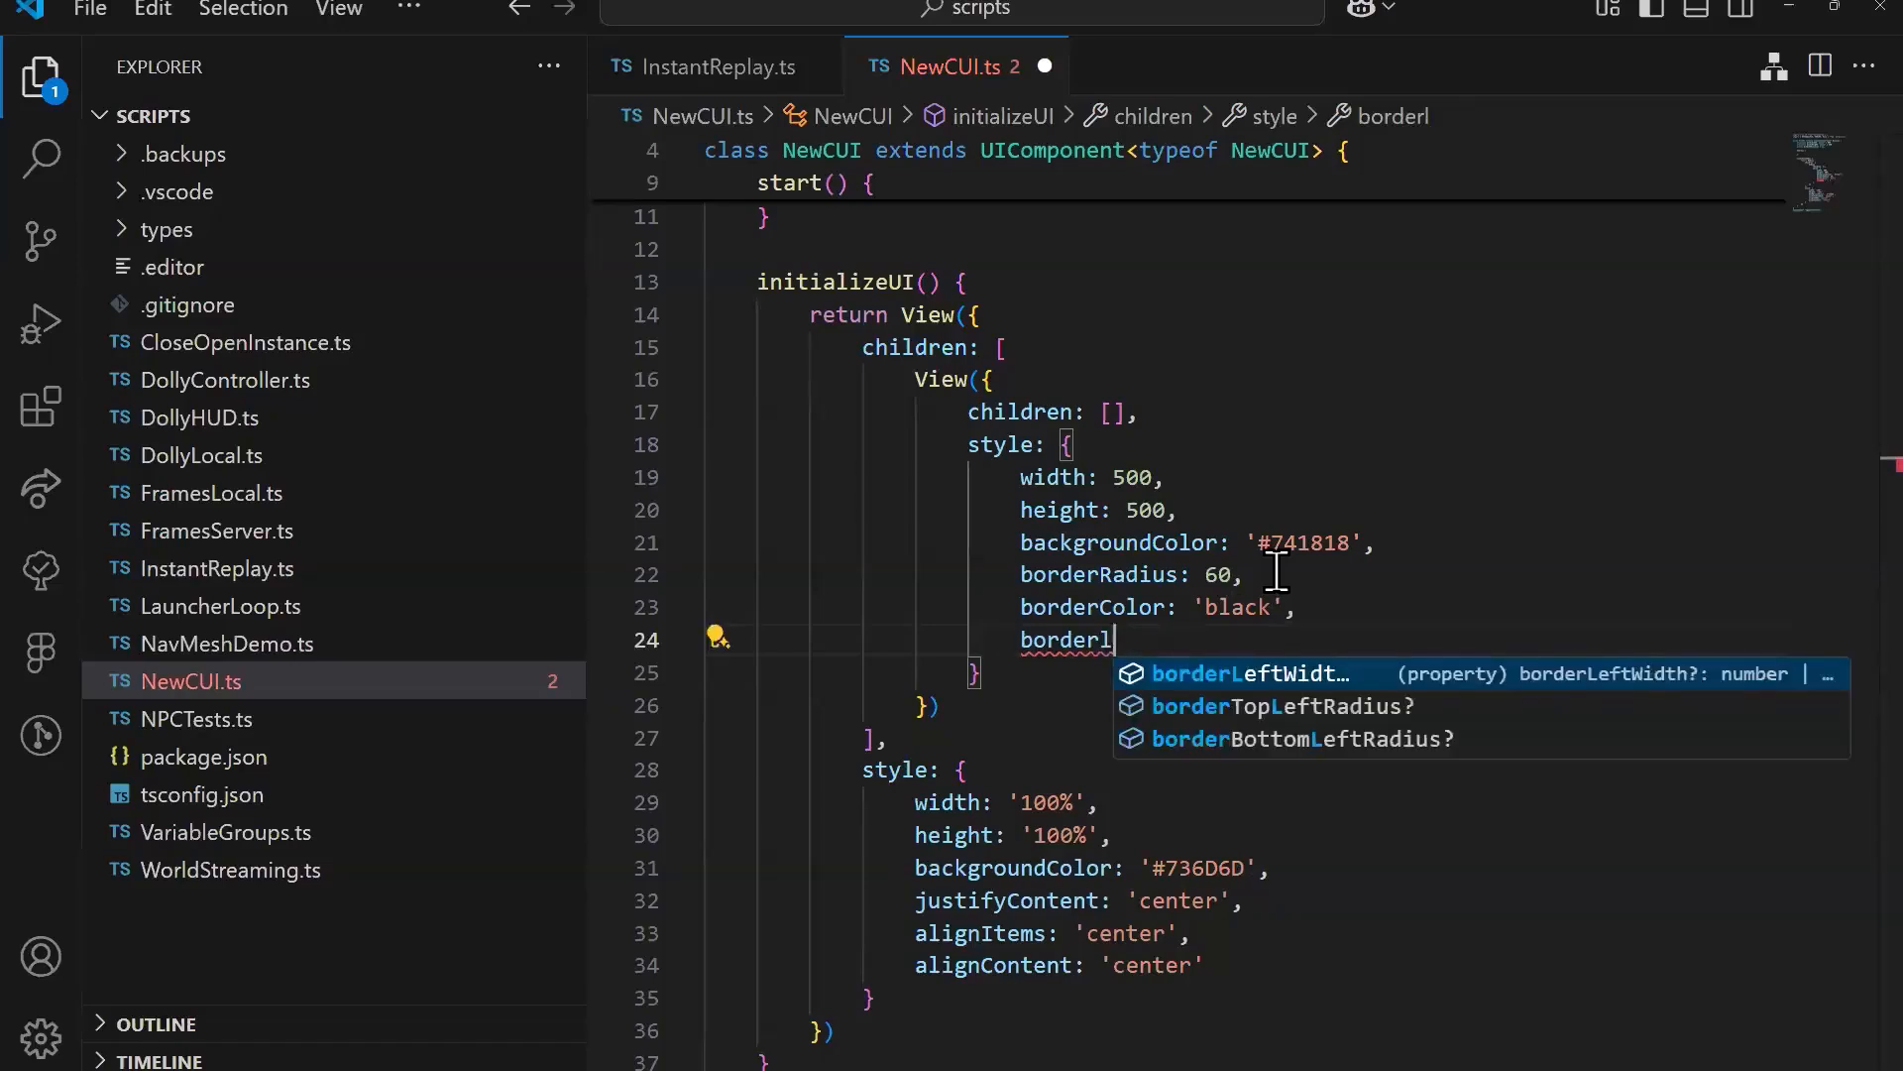
{"action": "key", "text": "Tab"}
{"action": "type", "text": ":"}
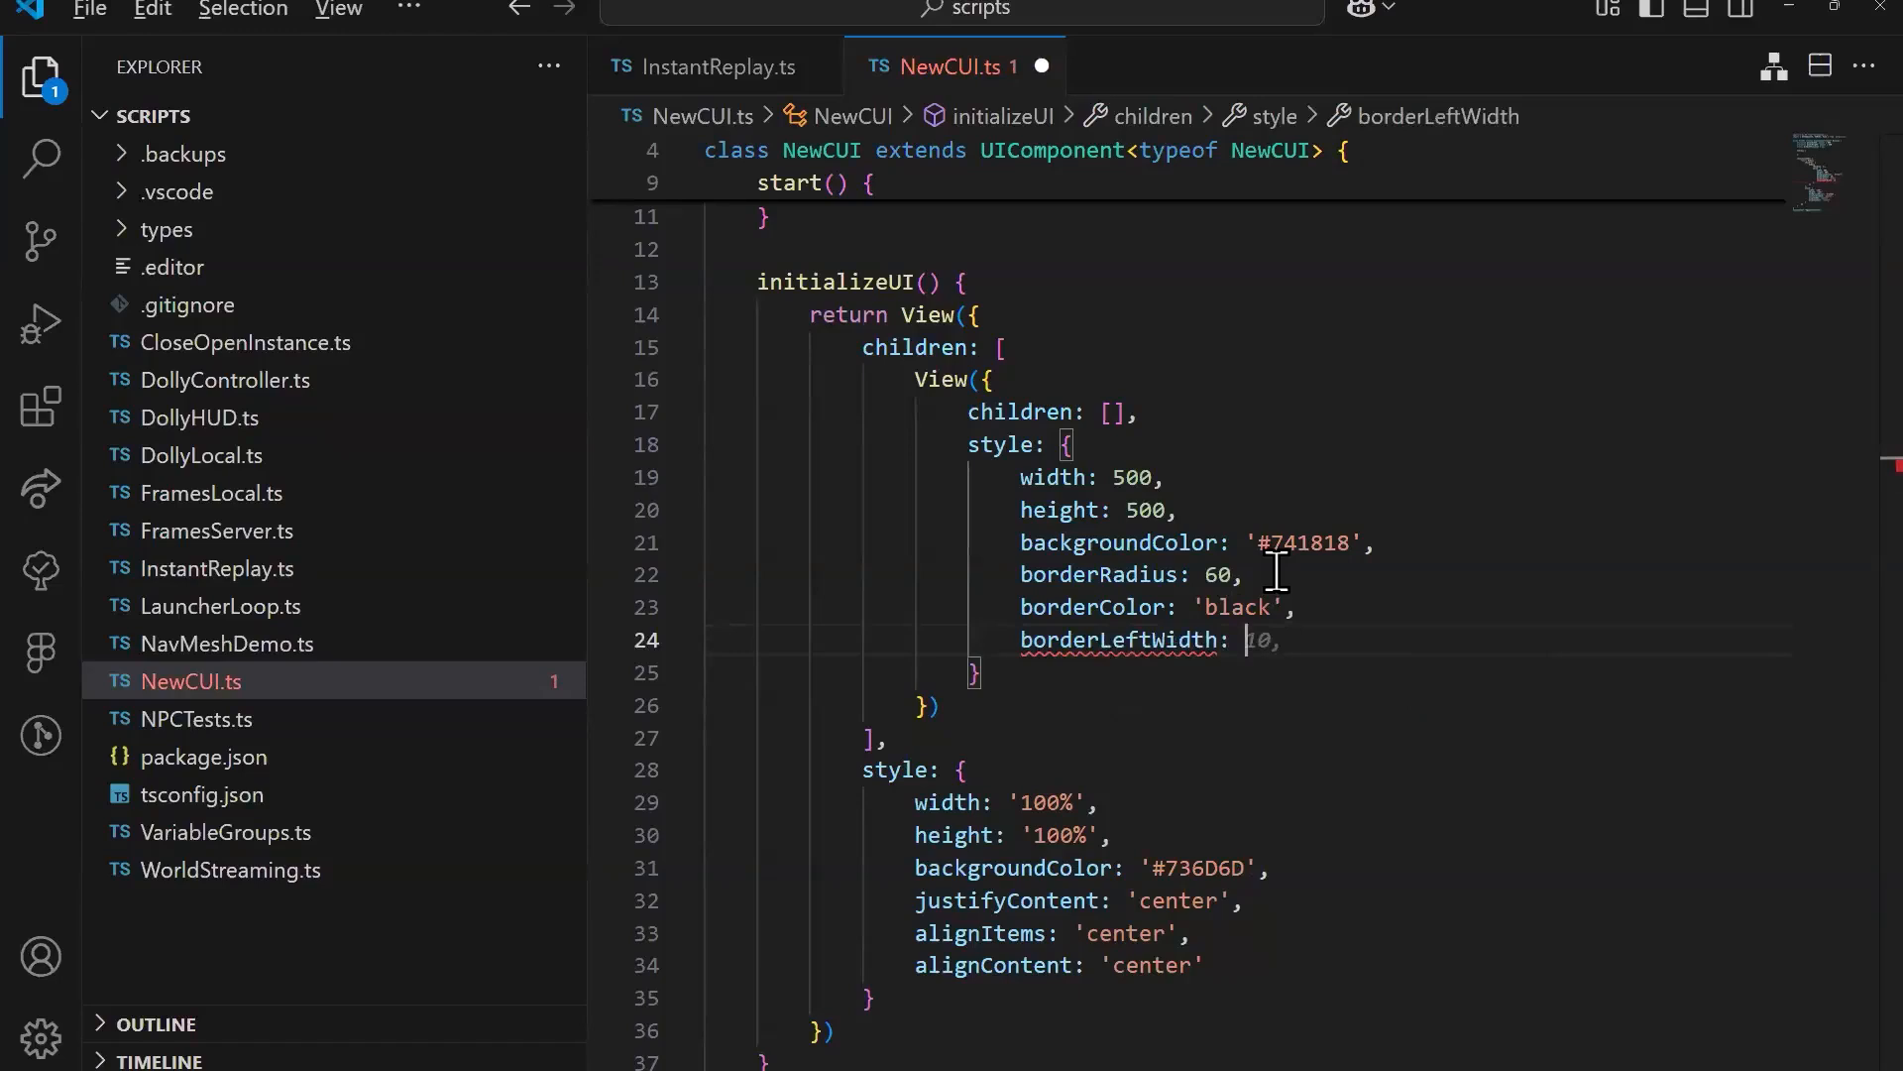
{"action": "key", "text": "alt+Tab"}
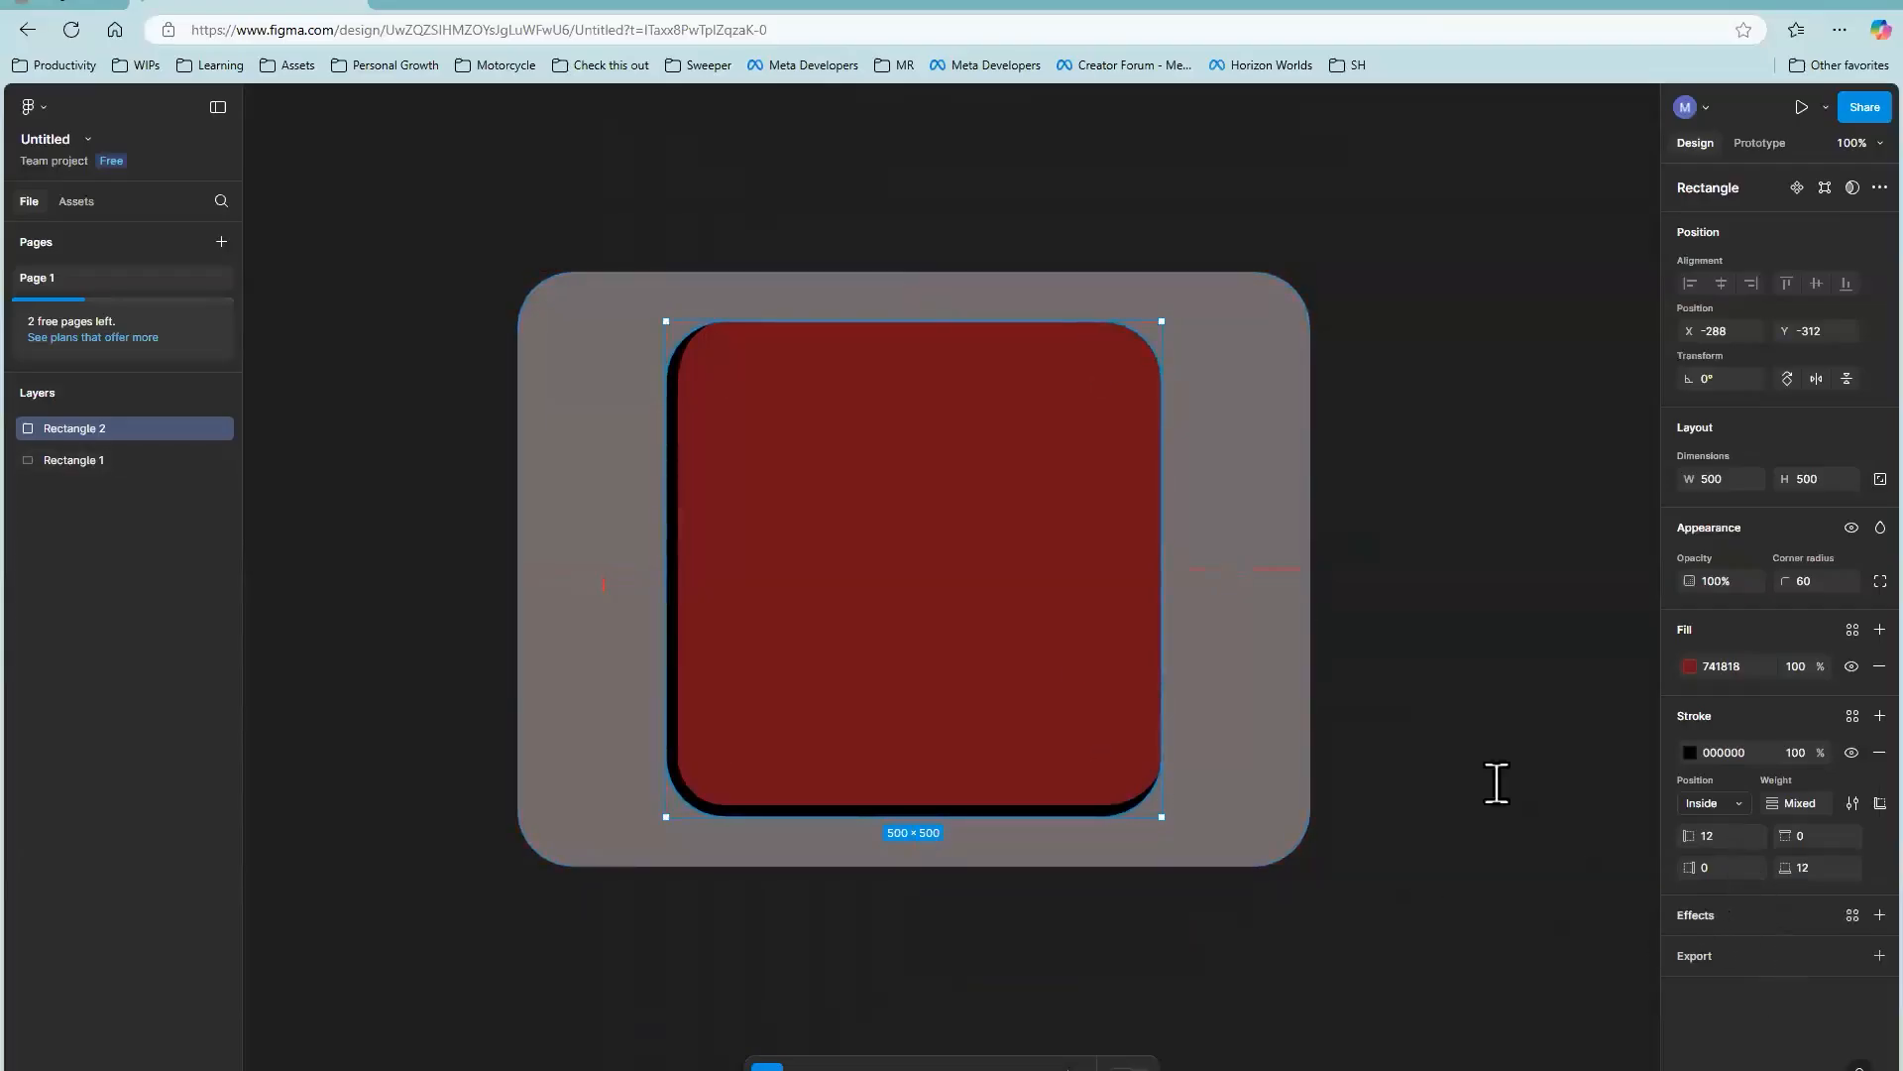
{"action": "key", "text": "alt+Tab"}
{"action": "type", "text": "12"}
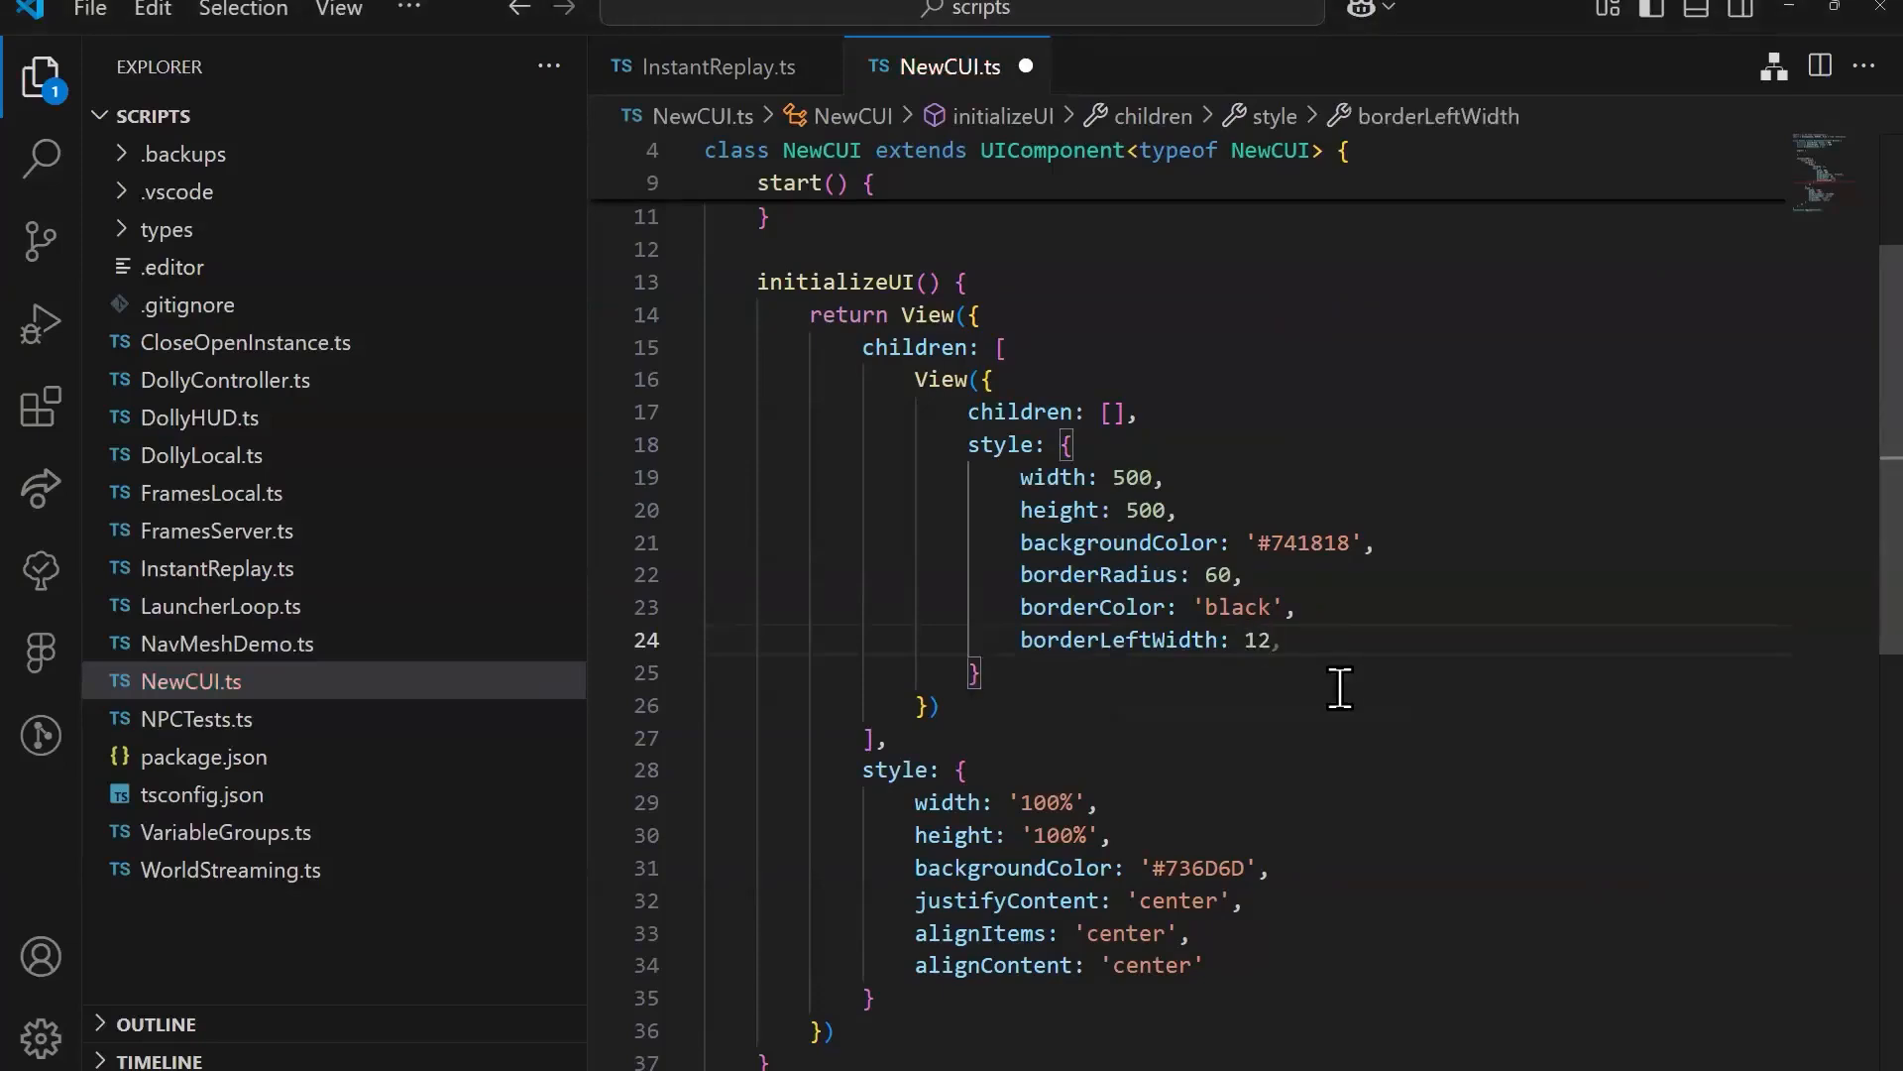
{"action": "type", "text": ","}
Step: Add a borderBottomWidth of 12 to the inner View's style and save NewCUI.ts
{"action": "key", "text": "Return"}
{"action": "type", "text": "bor"}
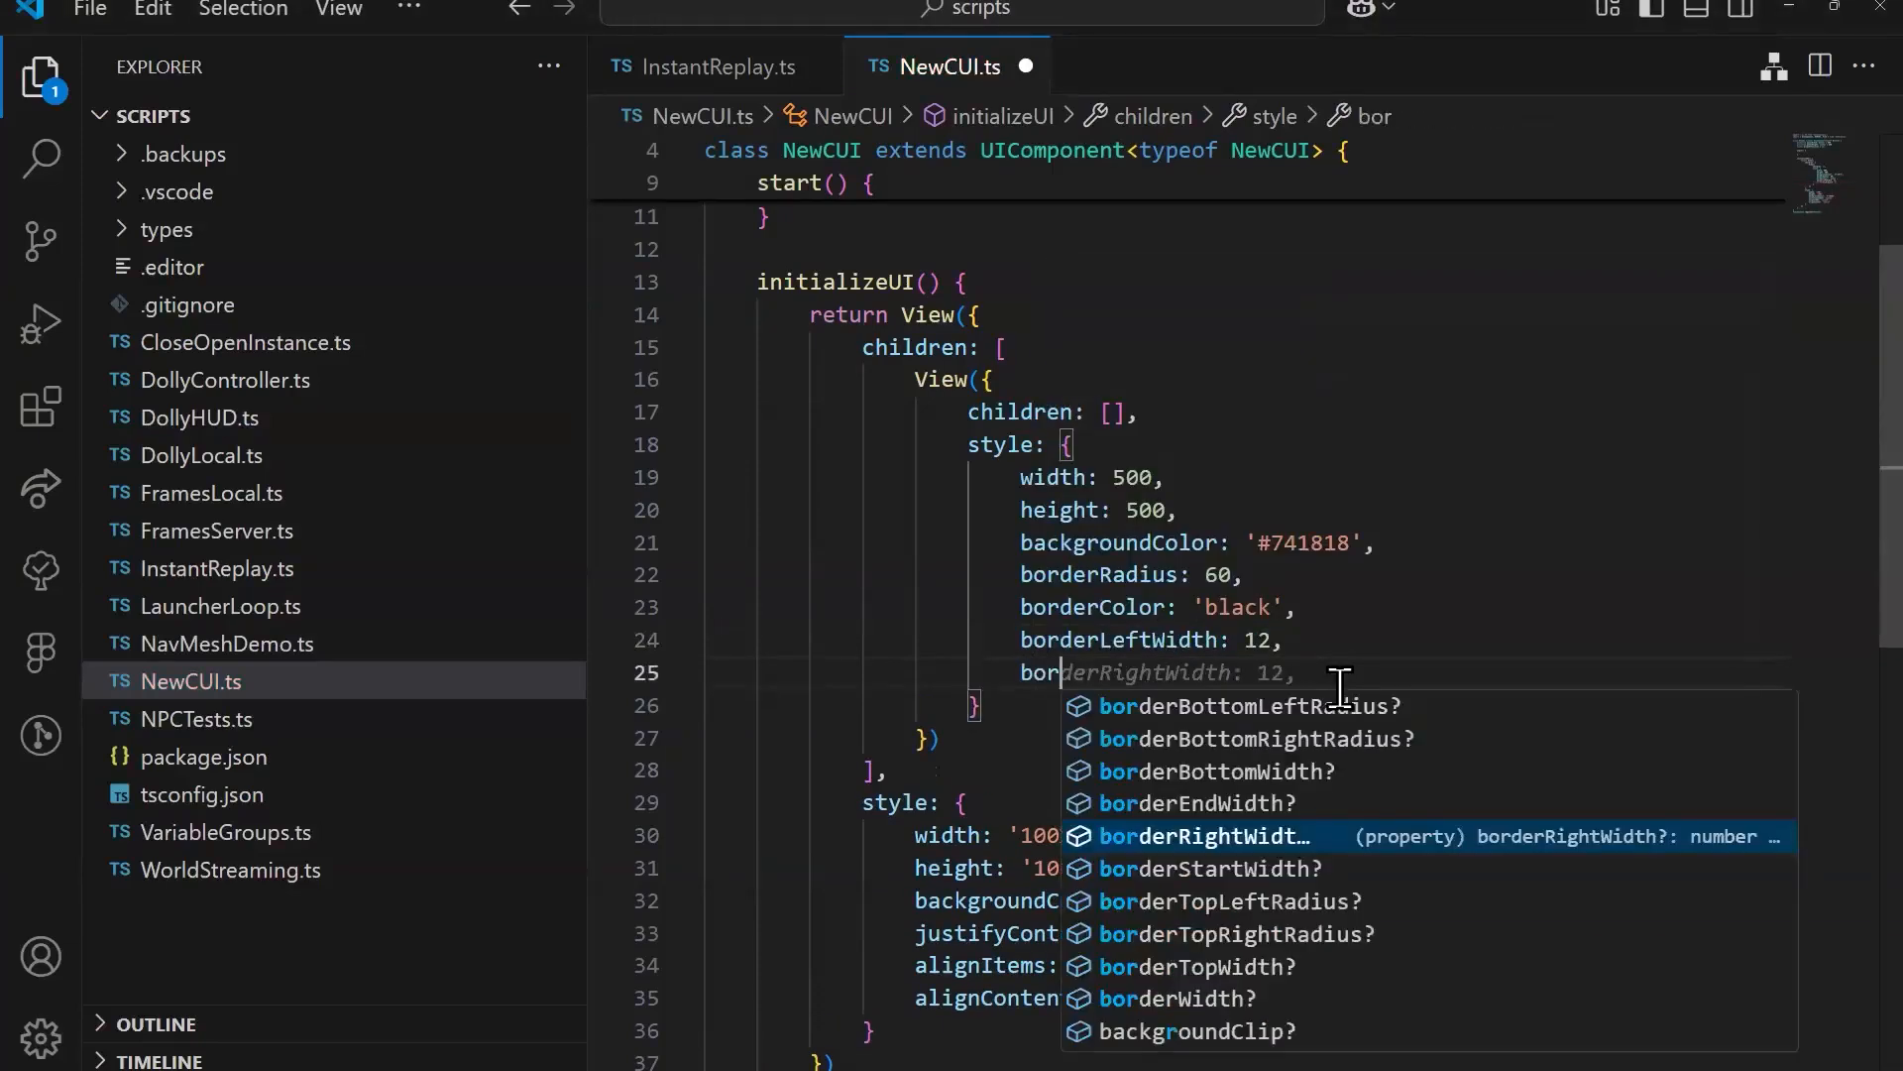
{"action": "type", "text": "bo"}
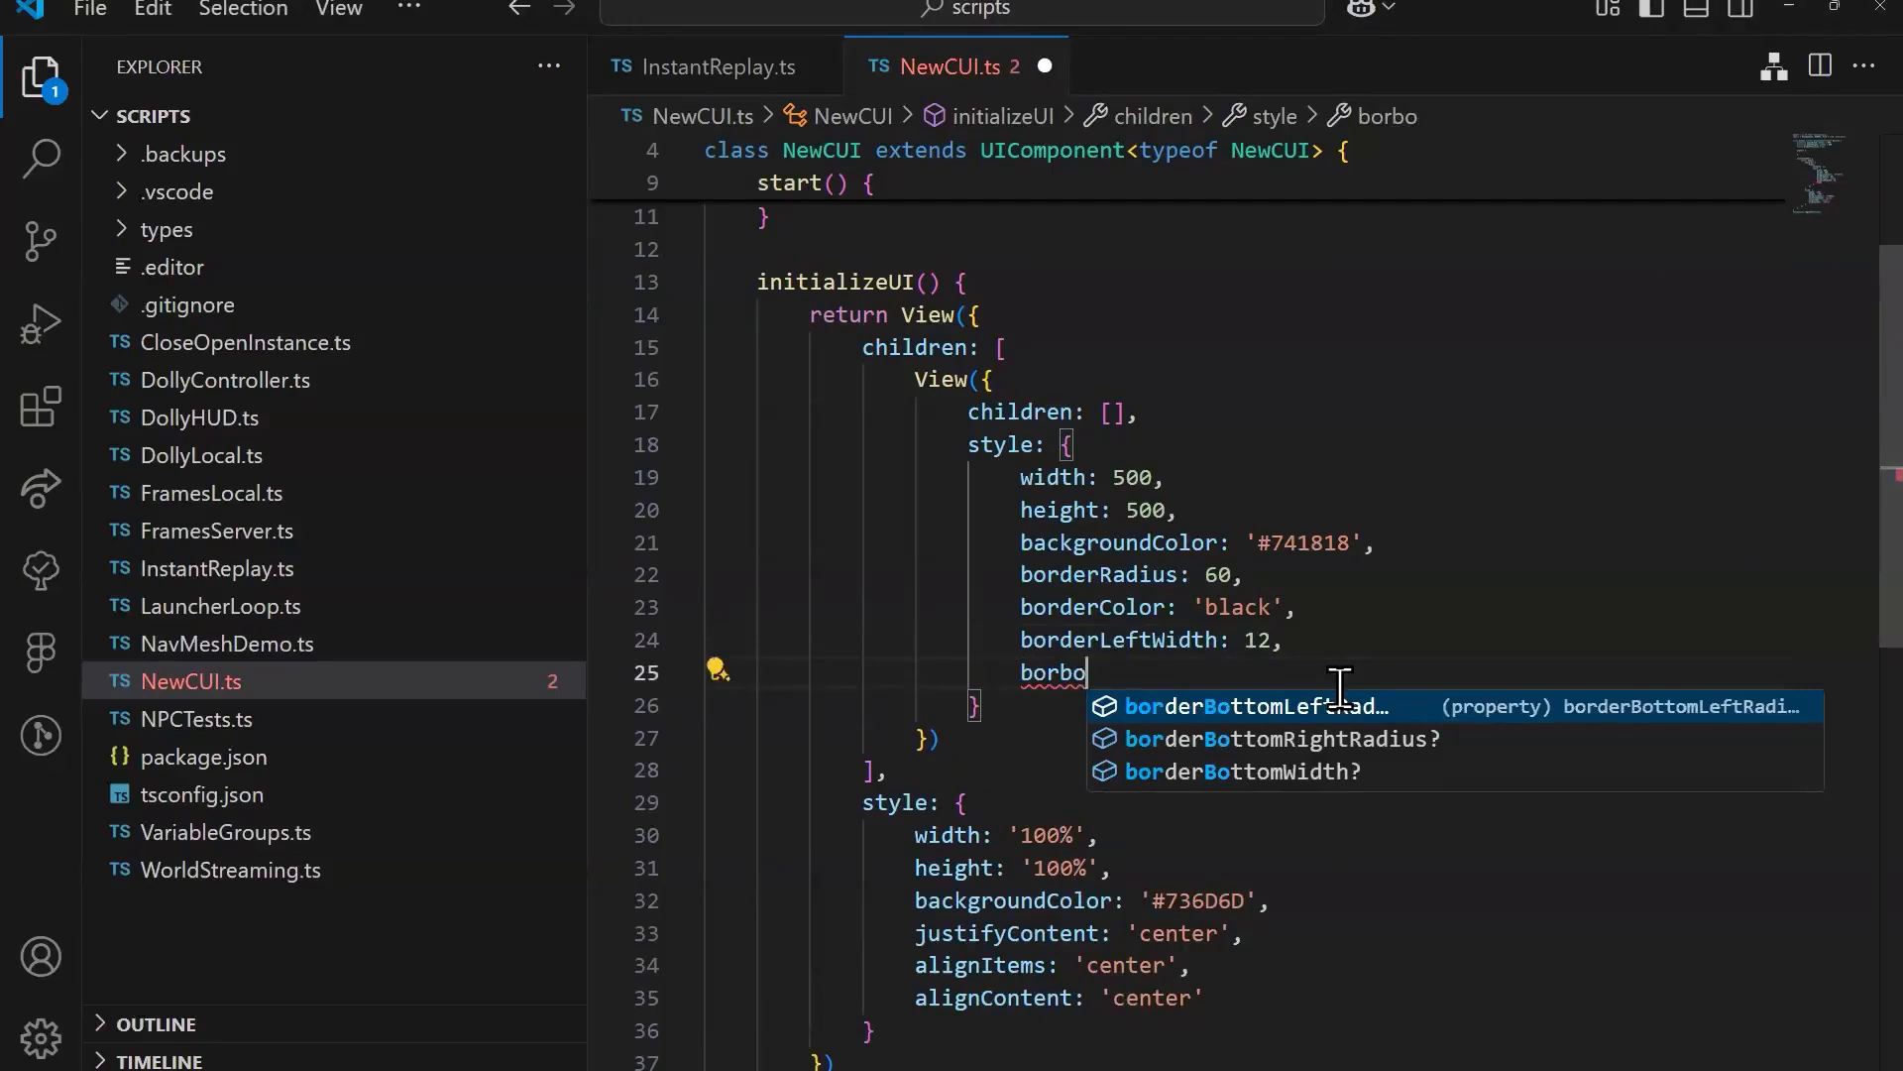
{"action": "key", "text": "Down"}
{"action": "key", "text": "Down"}
{"action": "key", "text": "Return"}
{"action": "type", "text": ": 12"}
{"action": "left_click", "coordinate": [1487, 607]}
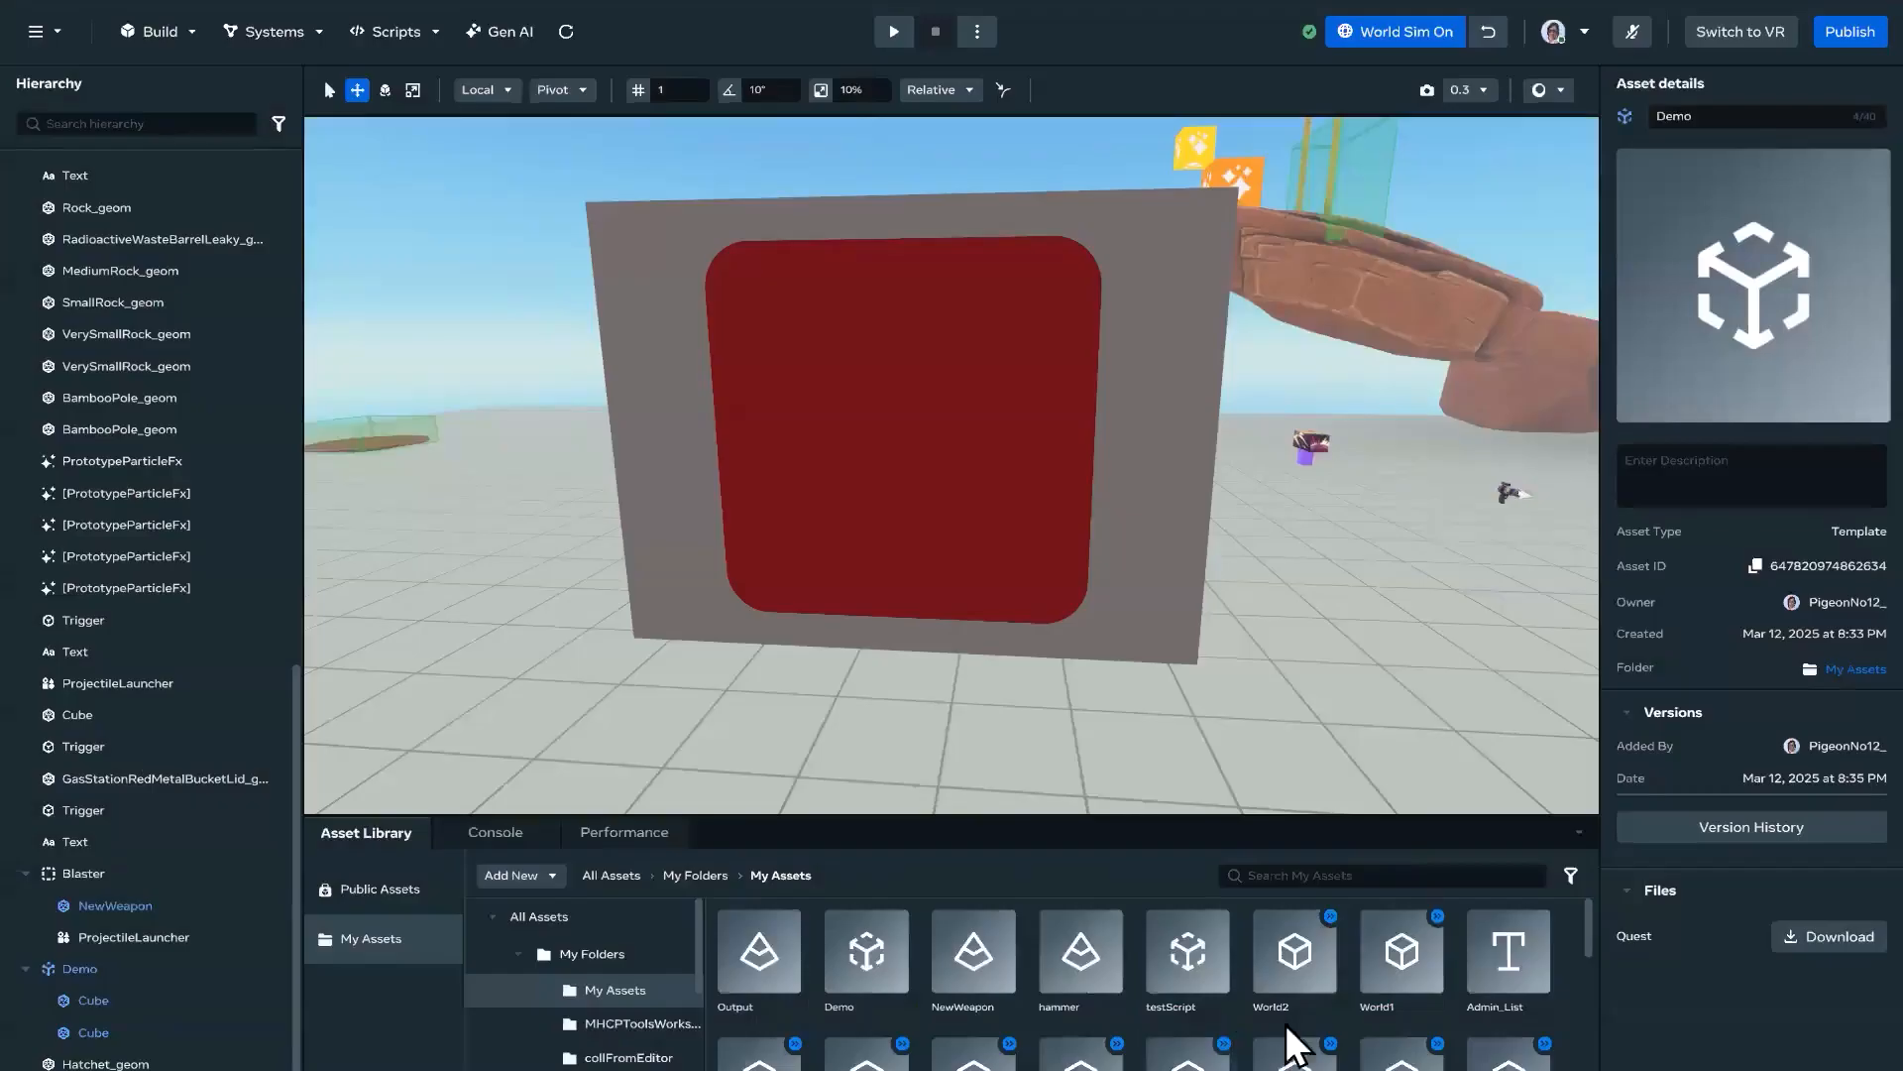
Step: Inspect the square's black border on the Horizon Worlds panel and switch to Figma to compare it with the design
{"action": "right_click_drag", "start_coordinate": [1312, 532], "coordinate": [1301, 478]}
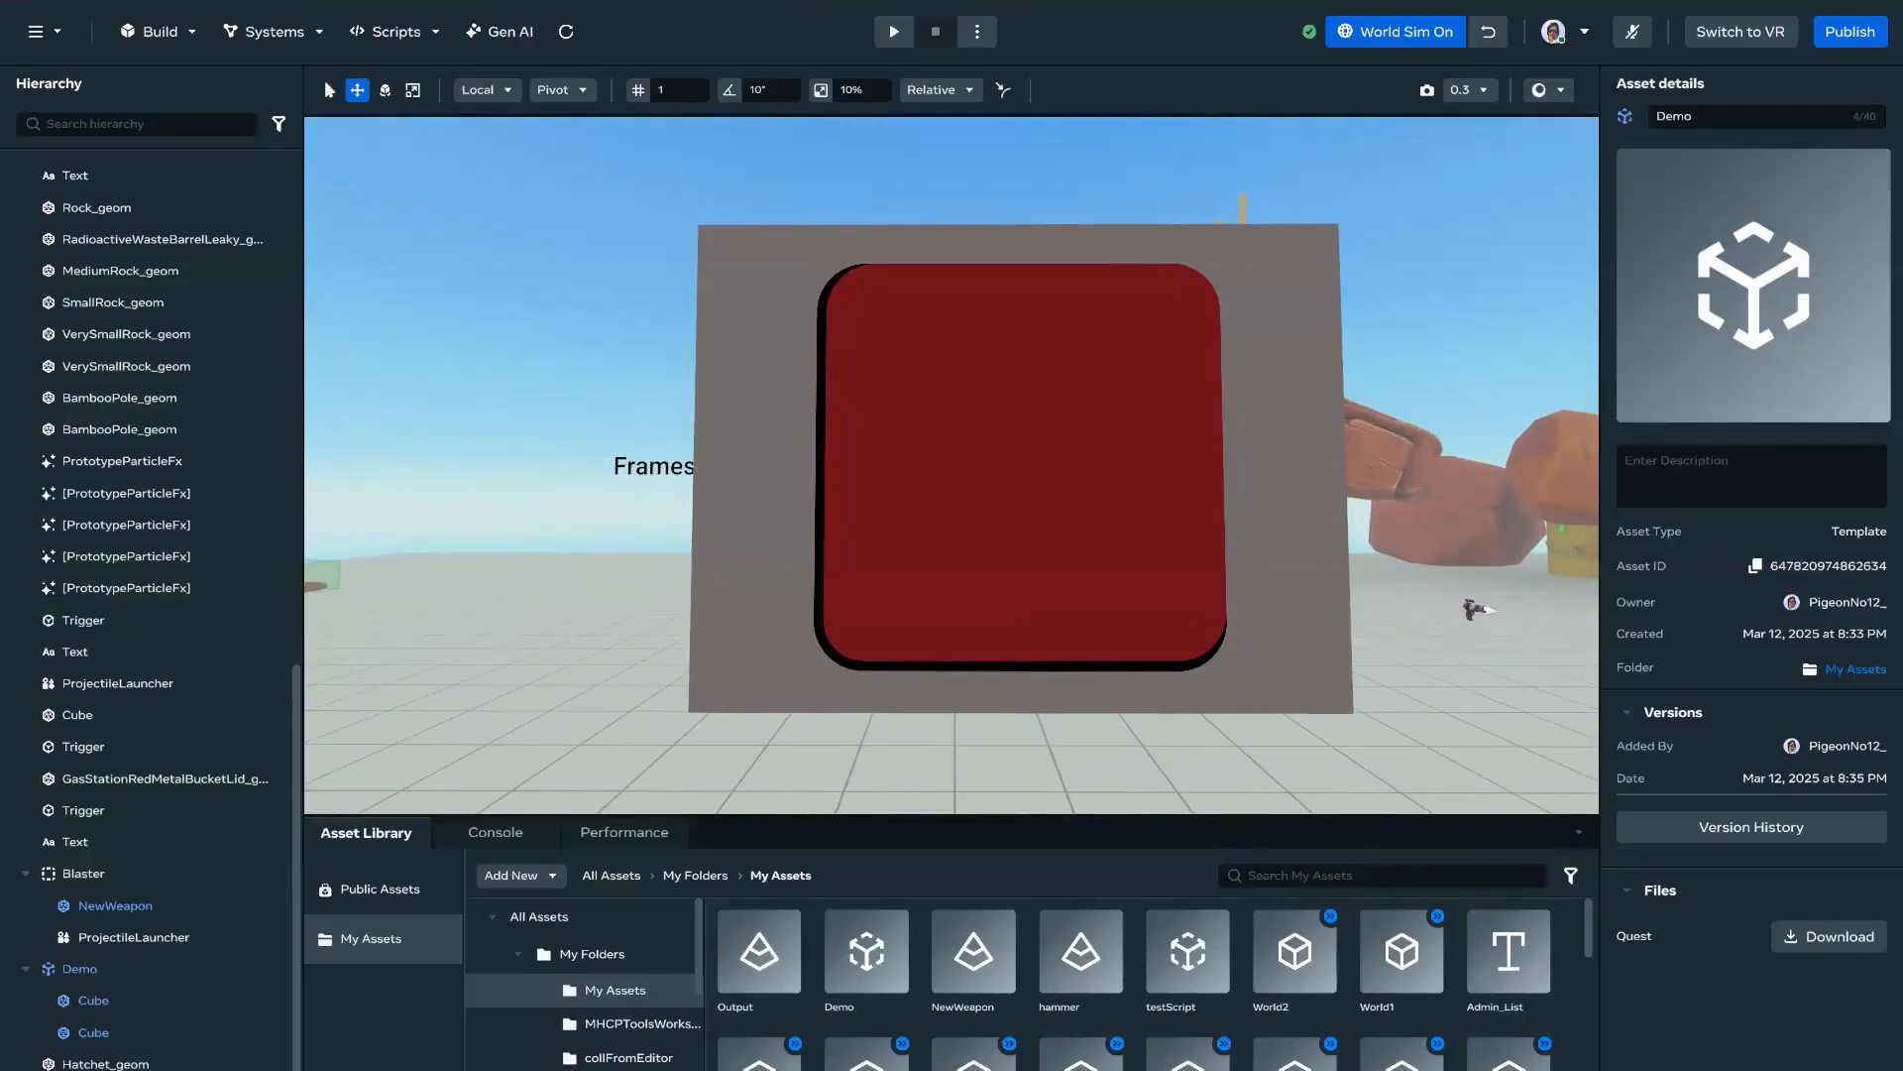
{"action": "mouse_move", "coordinate": [836, 1061]}
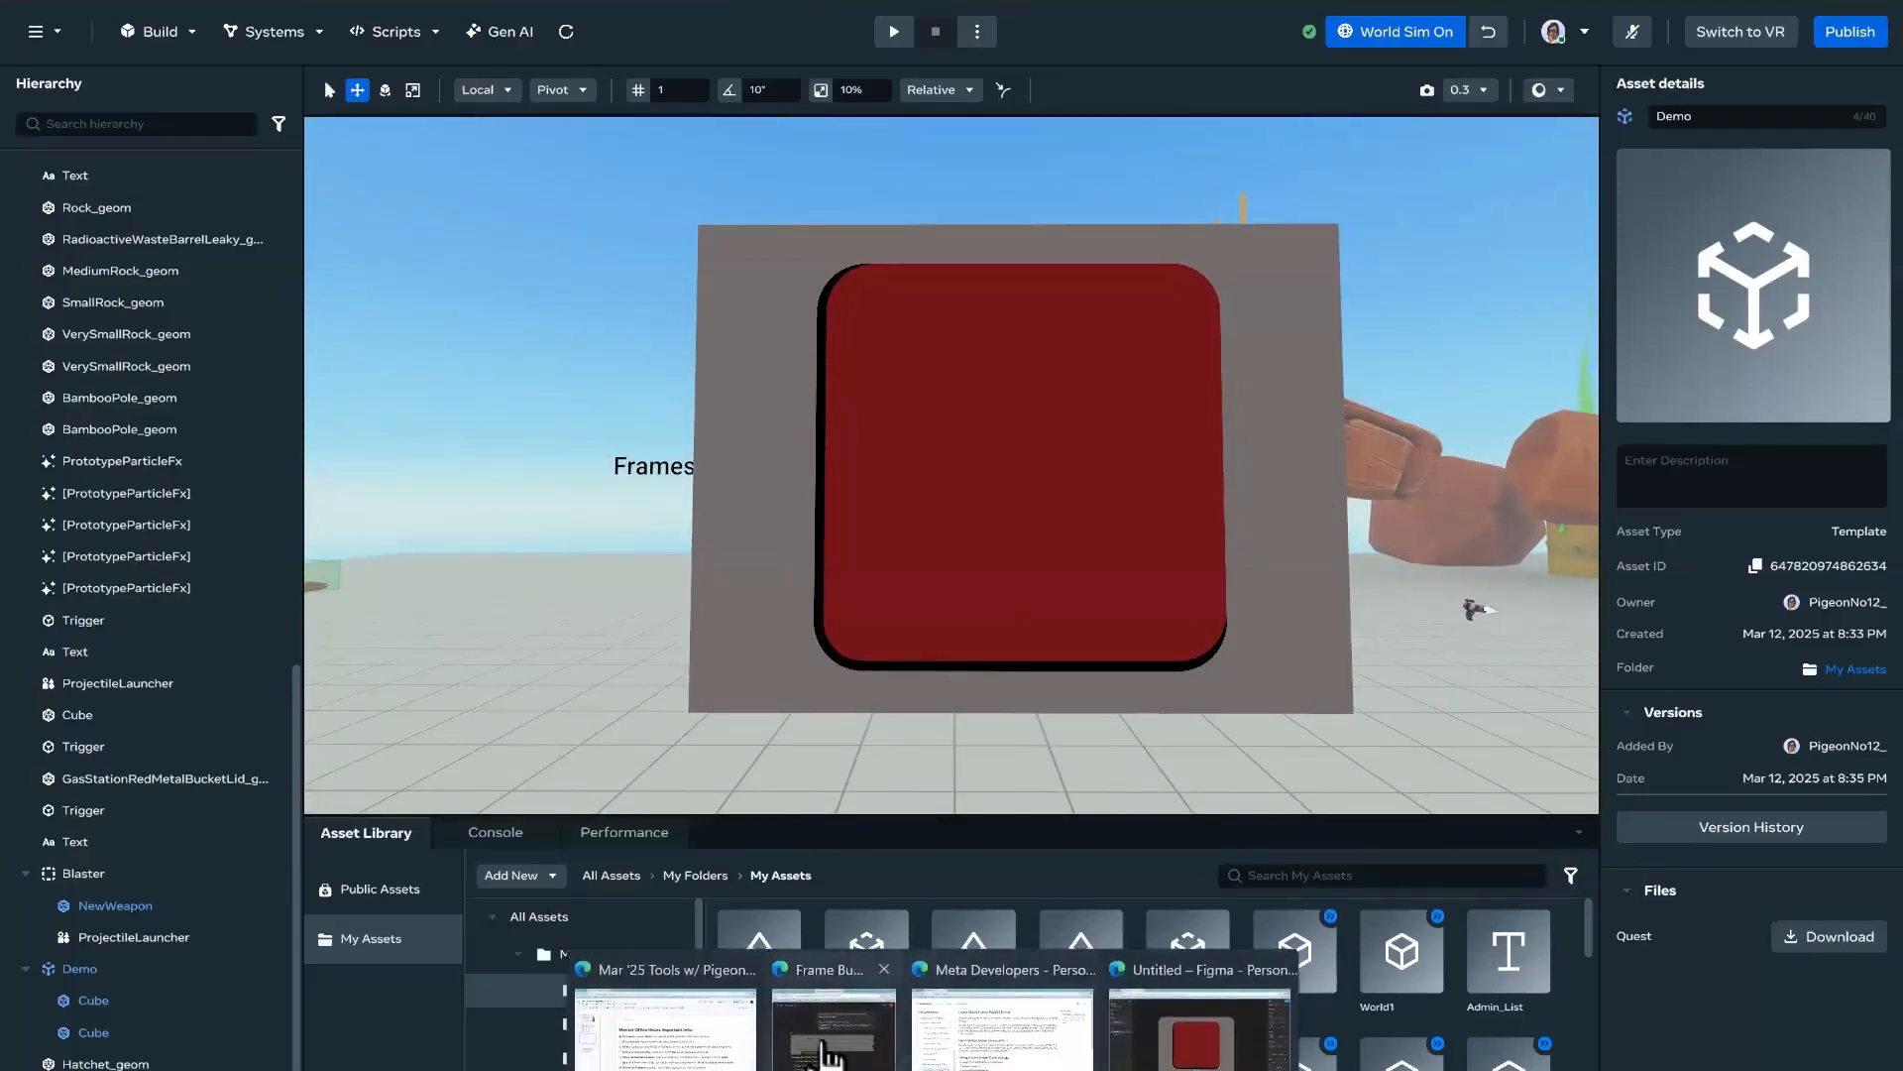
{"action": "left_click", "coordinate": [1199, 1030]}
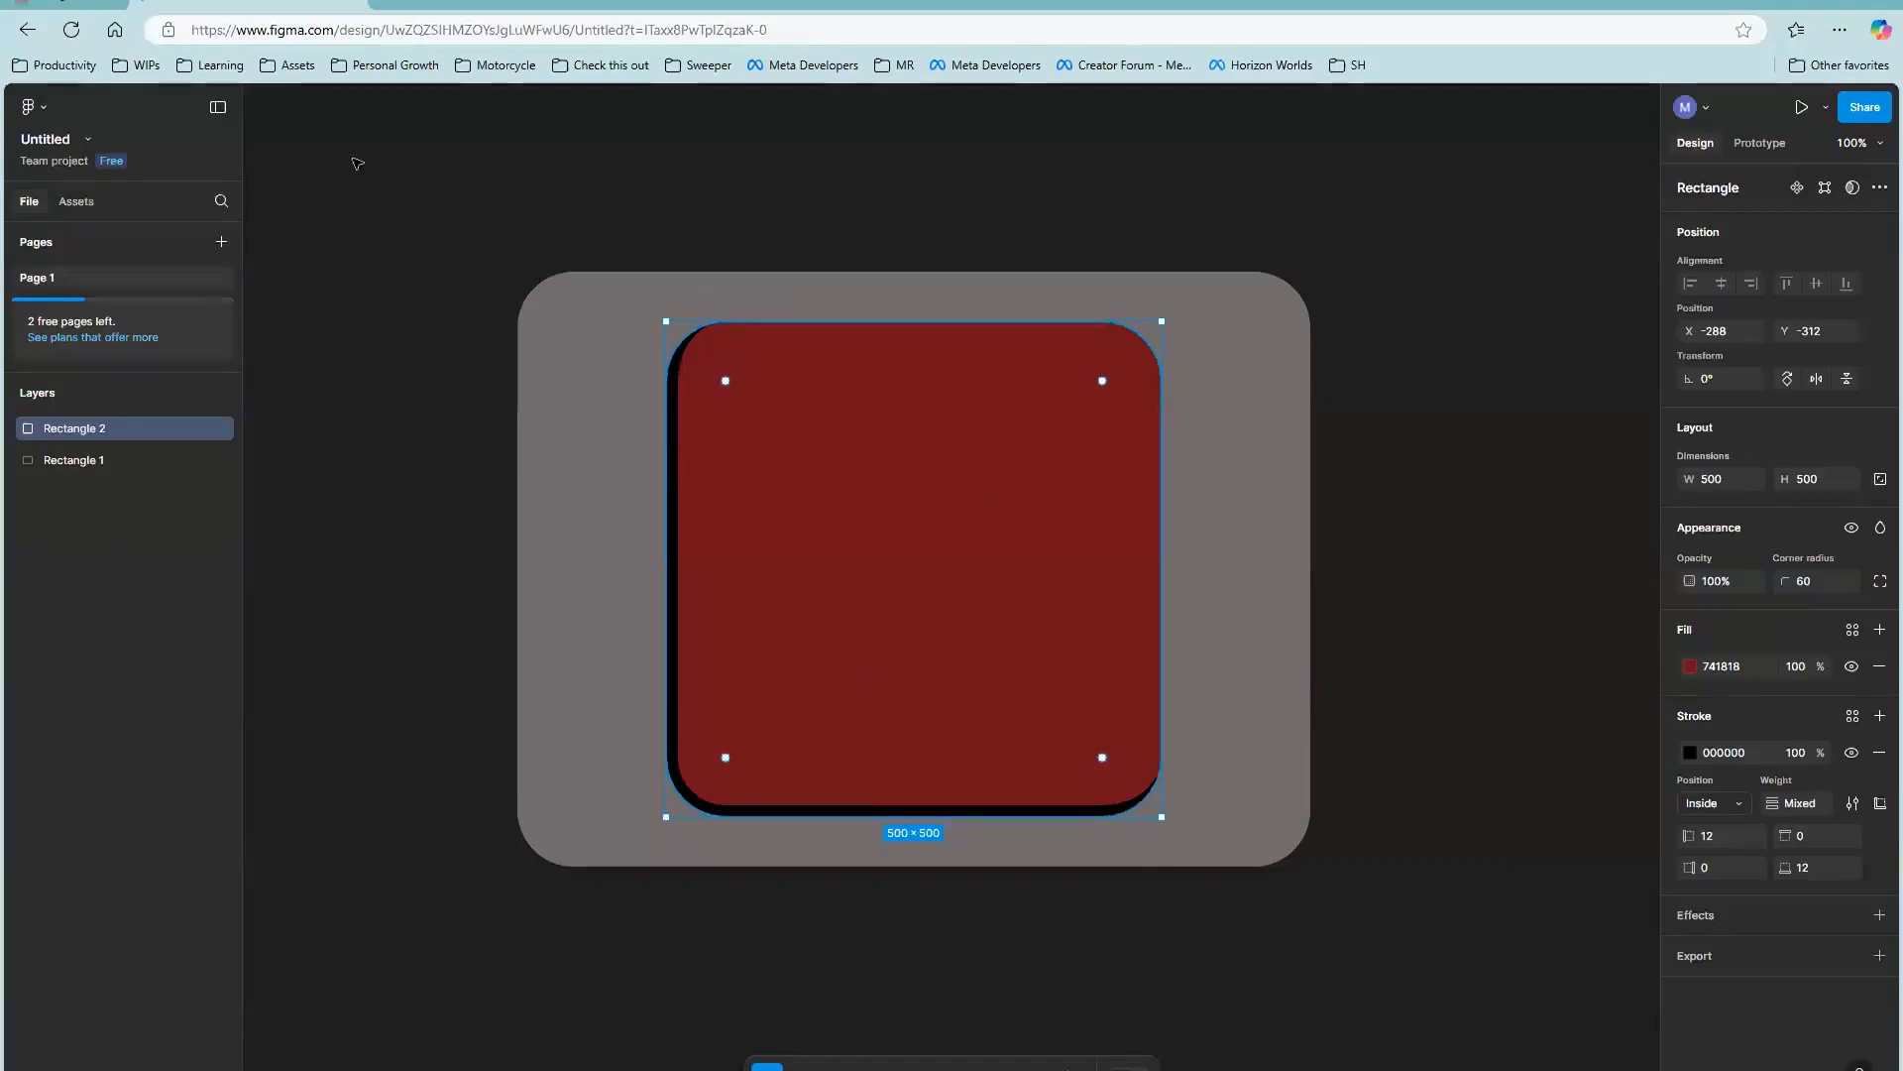
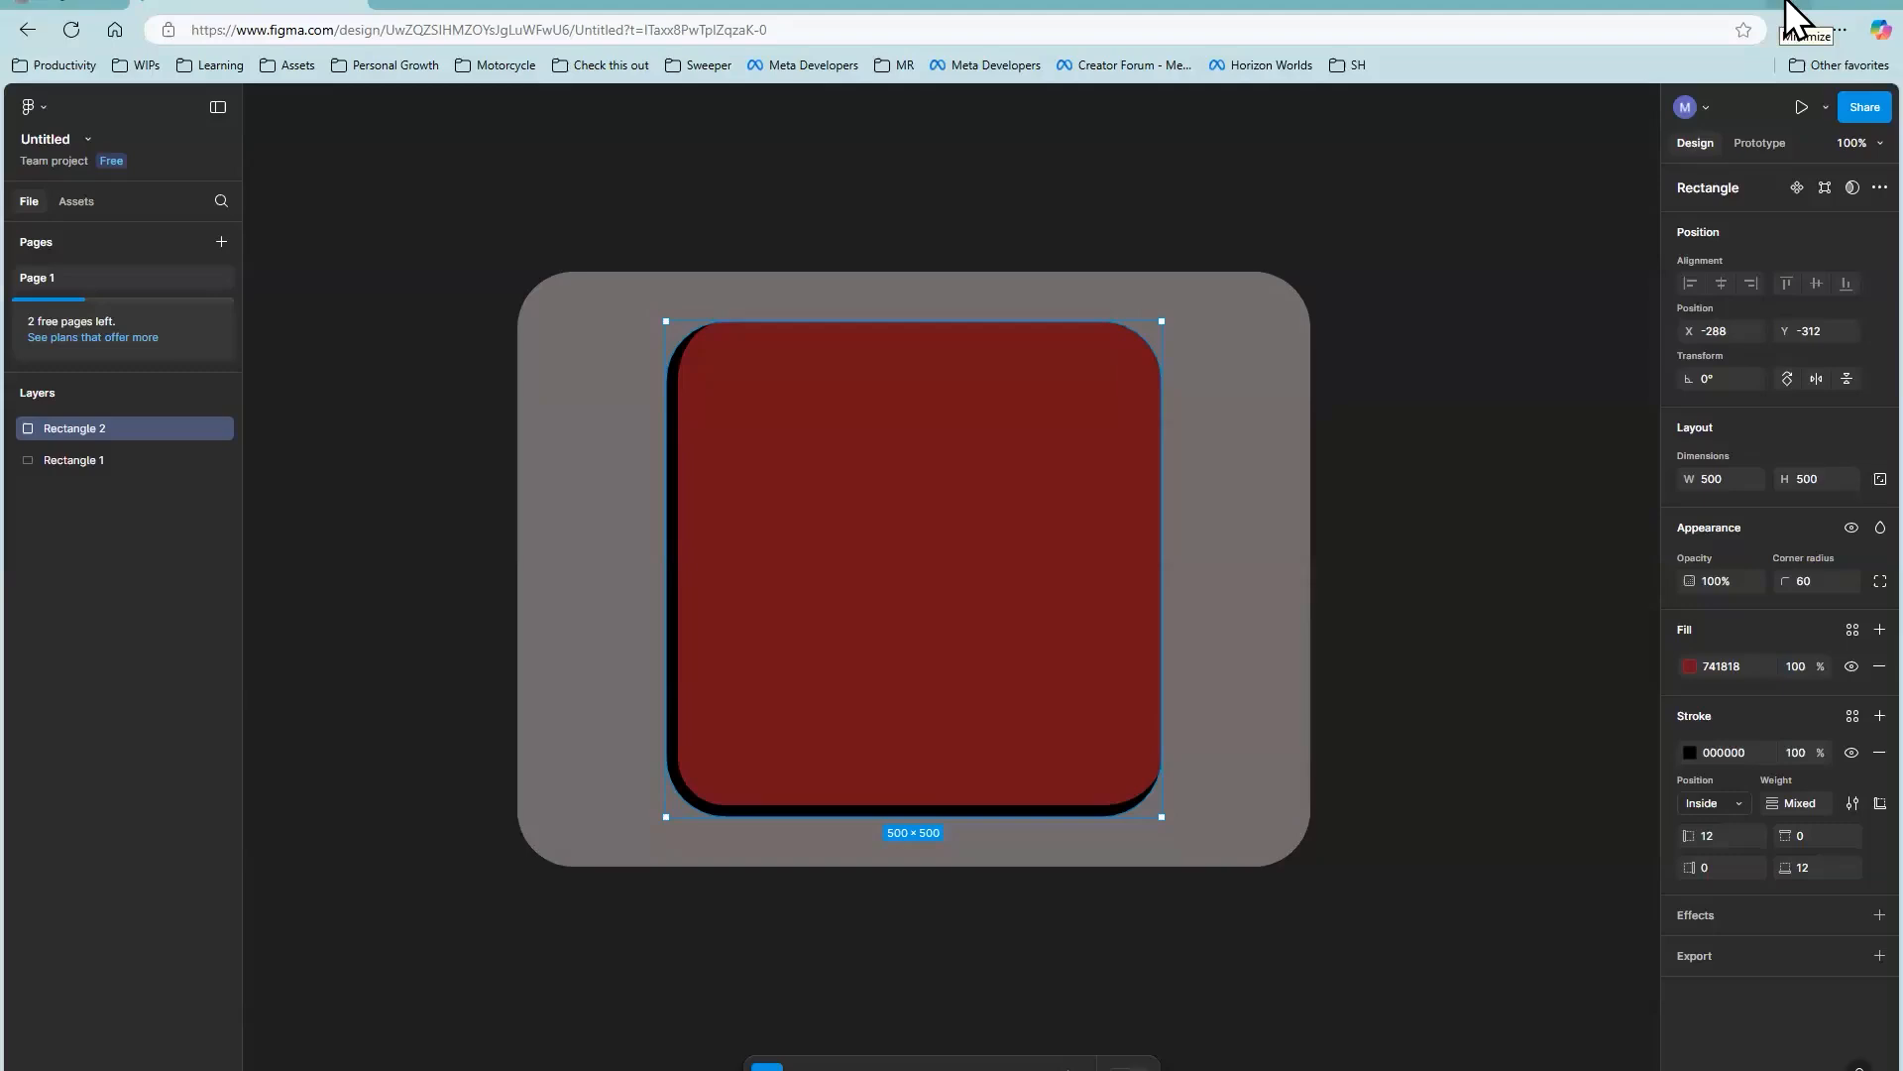
Step: Switch from Figma to the Horizon Worlds editor and examine the Variable Groups demo area with its white pad and red disc
{"action": "left_click", "coordinate": [1787, 3]}
{"action": "right_click_drag", "start_coordinate": [1310, 468], "coordinate": [327, 476]}
{"action": "right_click_drag", "start_coordinate": [950, 467], "coordinate": [1009, 568]}
{"action": "right_click_drag", "start_coordinate": [996, 501], "coordinate": [1063, 492]}
{"action": "key", "text": "w"}
{"action": "key", "text": "a"}
{"action": "key", "text": "d"}
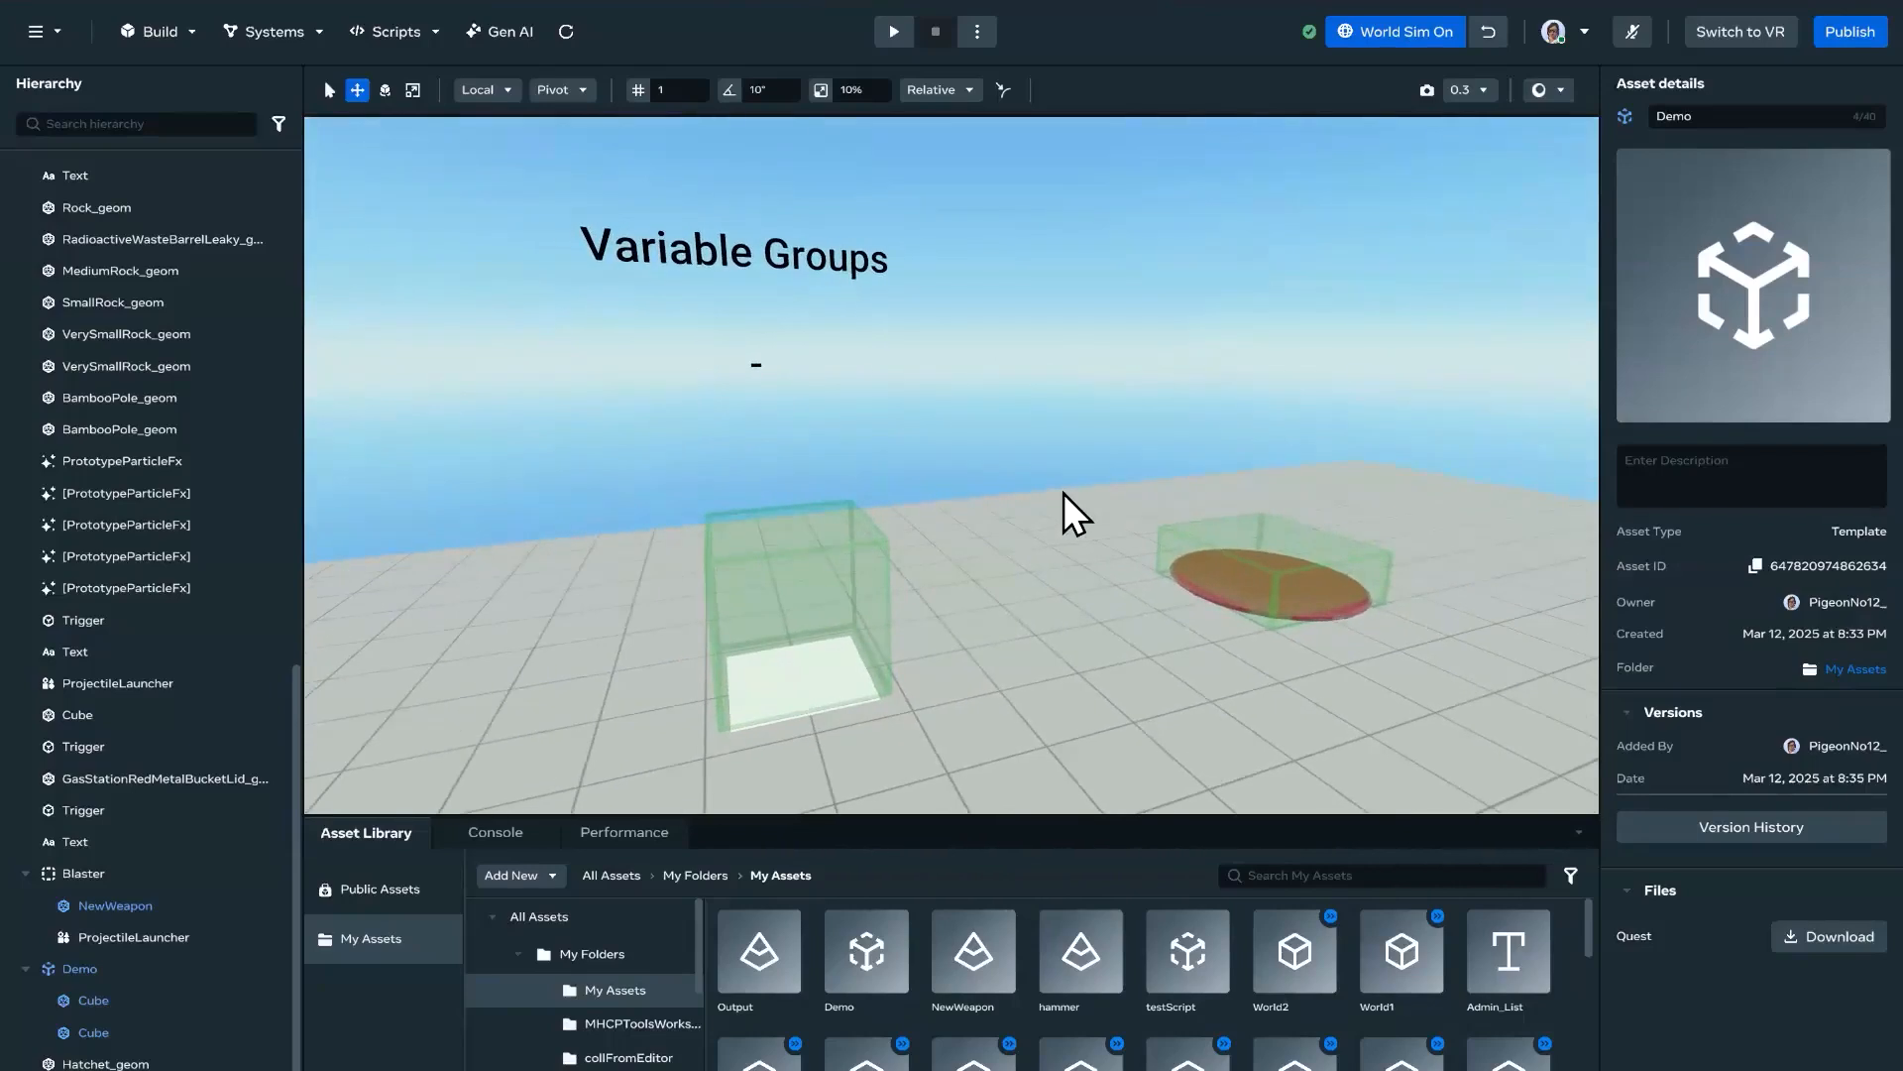
{"action": "mouse_move", "coordinate": [1003, 454]}
{"action": "right_mouse_down"}
{"action": "mouse_move", "coordinate": [1050, 462]}
{"action": "mouse_move", "coordinate": [985, 448]}
{"action": "mouse_move", "coordinate": [1007, 456]}
{"action": "right_mouse_up"}
{"action": "key", "text": "d"}
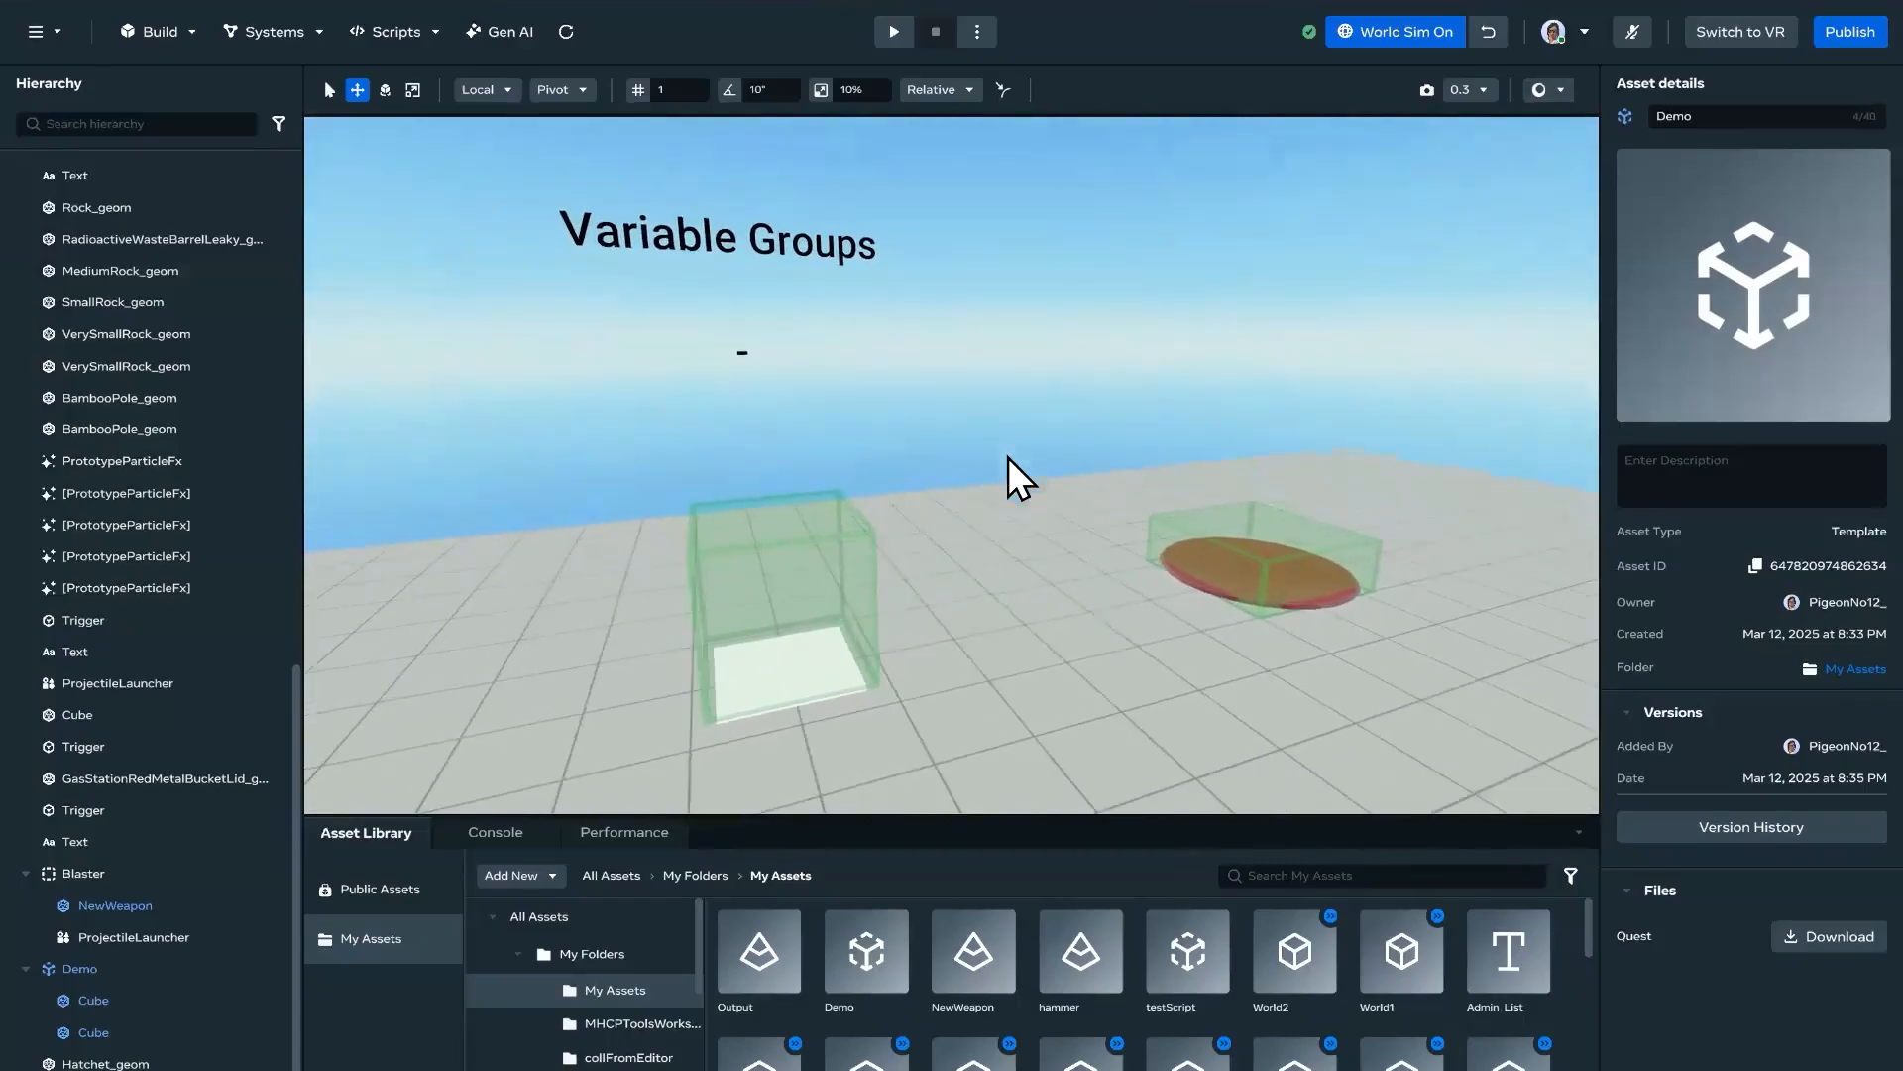
Step: Turn off the world simulation and start a play test from the floor beside the Variable Groups demo
{"action": "left_click", "coordinate": [1408, 32]}
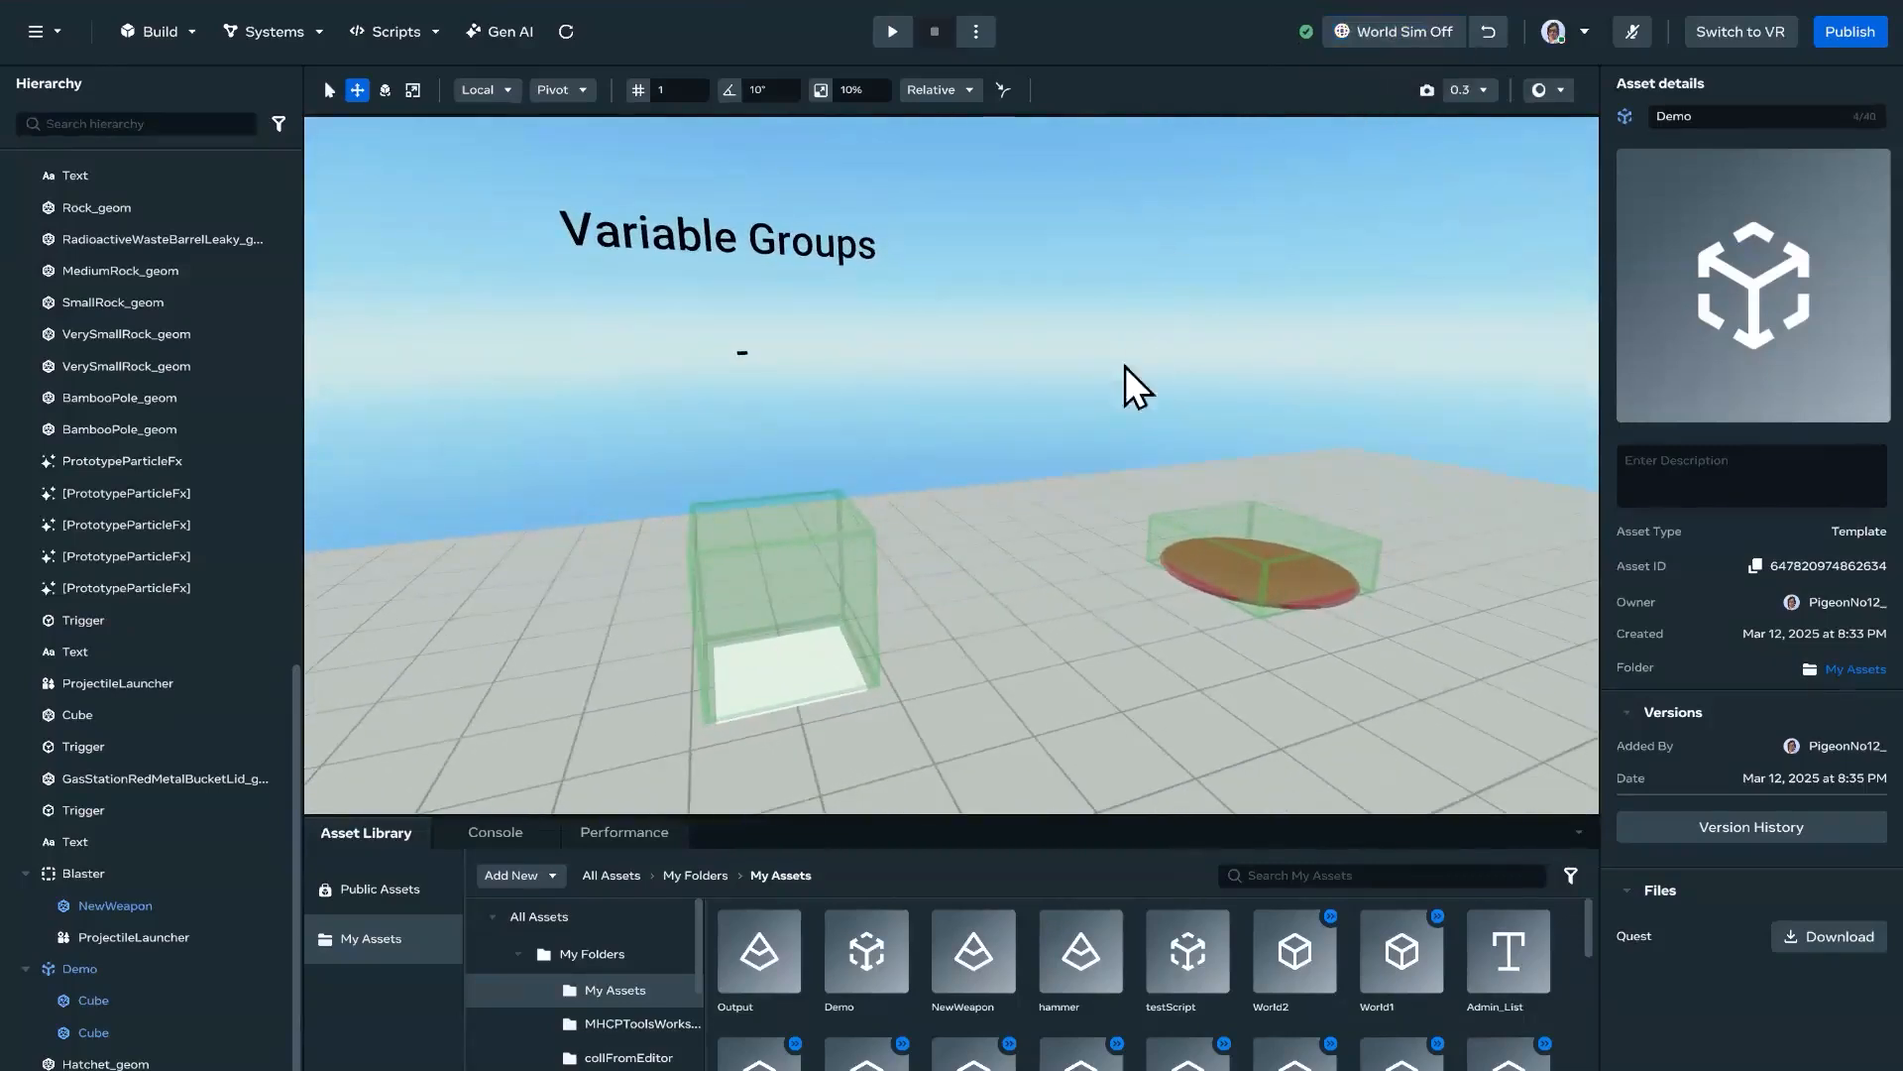
{"action": "key", "text": "s"}
{"action": "right_click_drag", "start_coordinate": [1002, 639], "coordinate": [1163, 728]}
{"action": "key", "text": "w"}
{"action": "right_click", "coordinate": [1163, 728]}
{"action": "left_click", "coordinate": [1235, 752]}
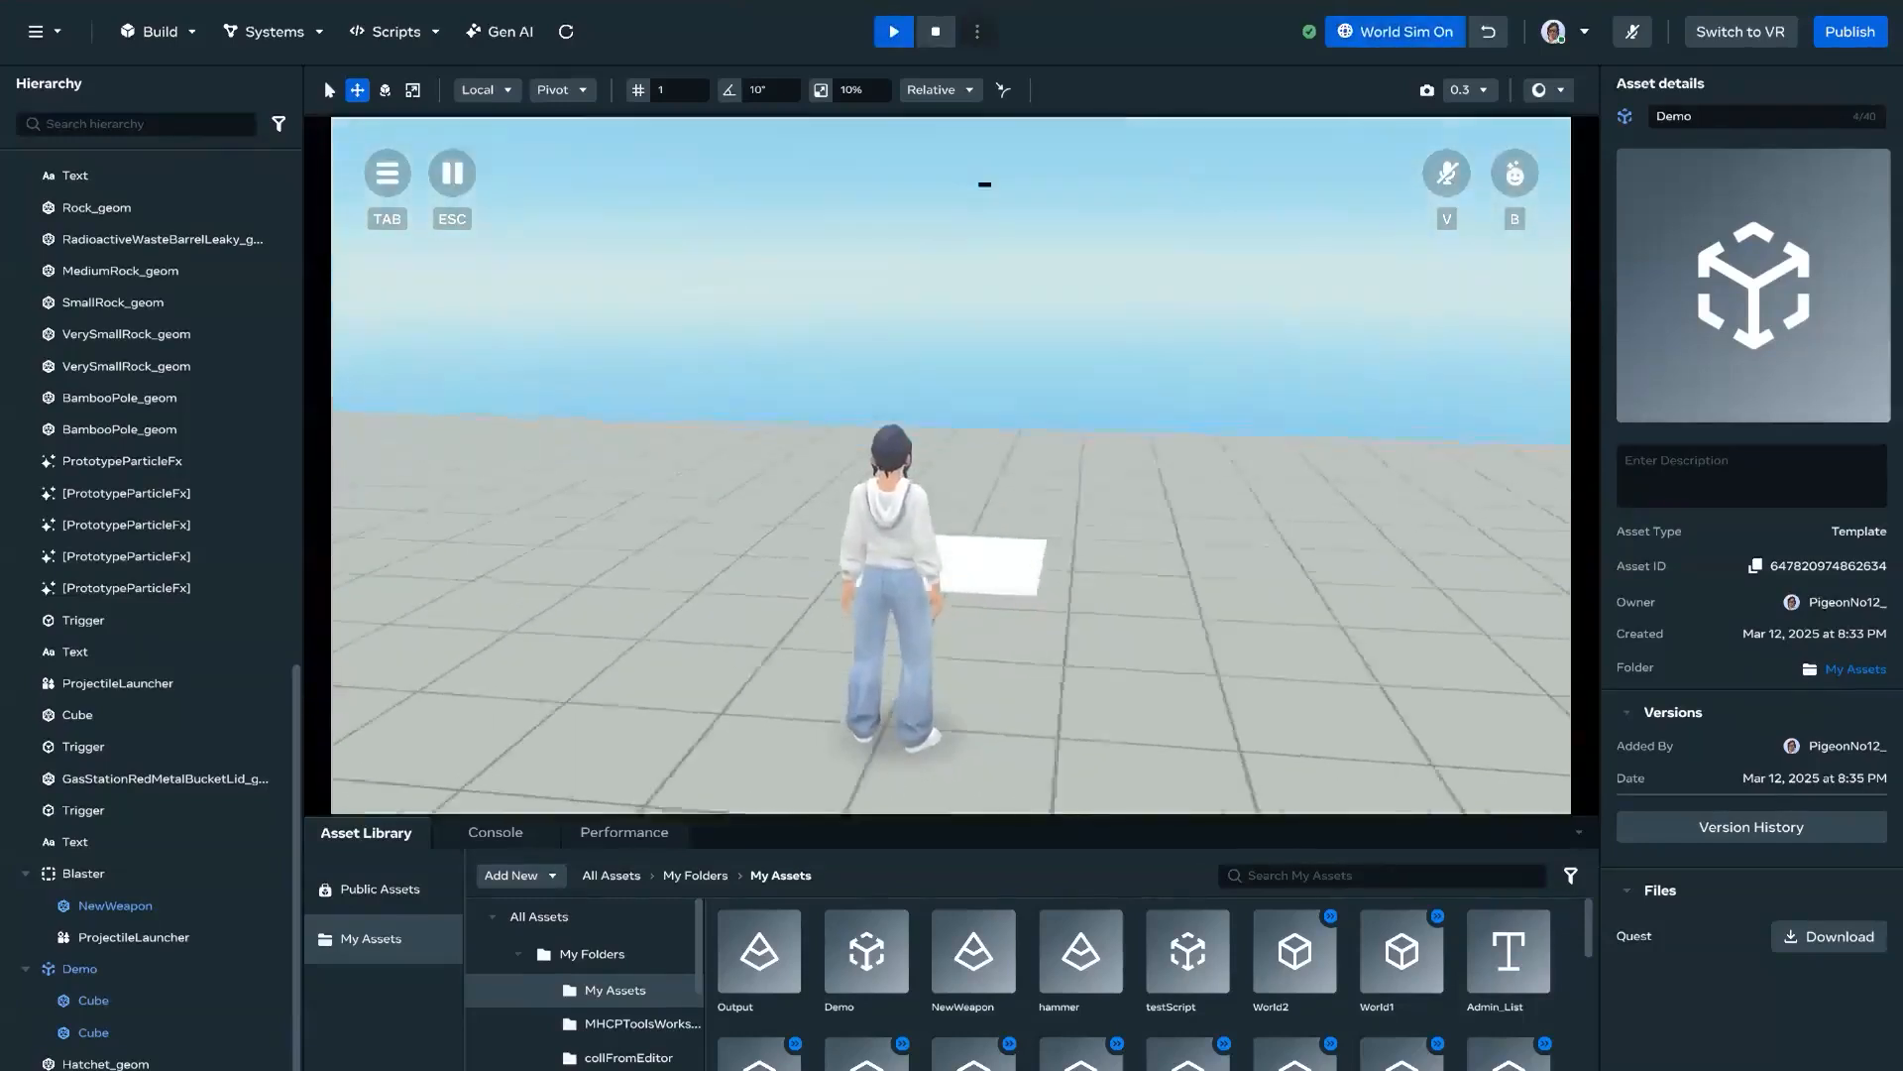
Step: Walk the avatar onto the white pad to check the player stats, head towards the red disc, and exit the play test
{"action": "key", "text": "w"}
{"action": "key", "text": "s"}
{"action": "key", "text": "w"}
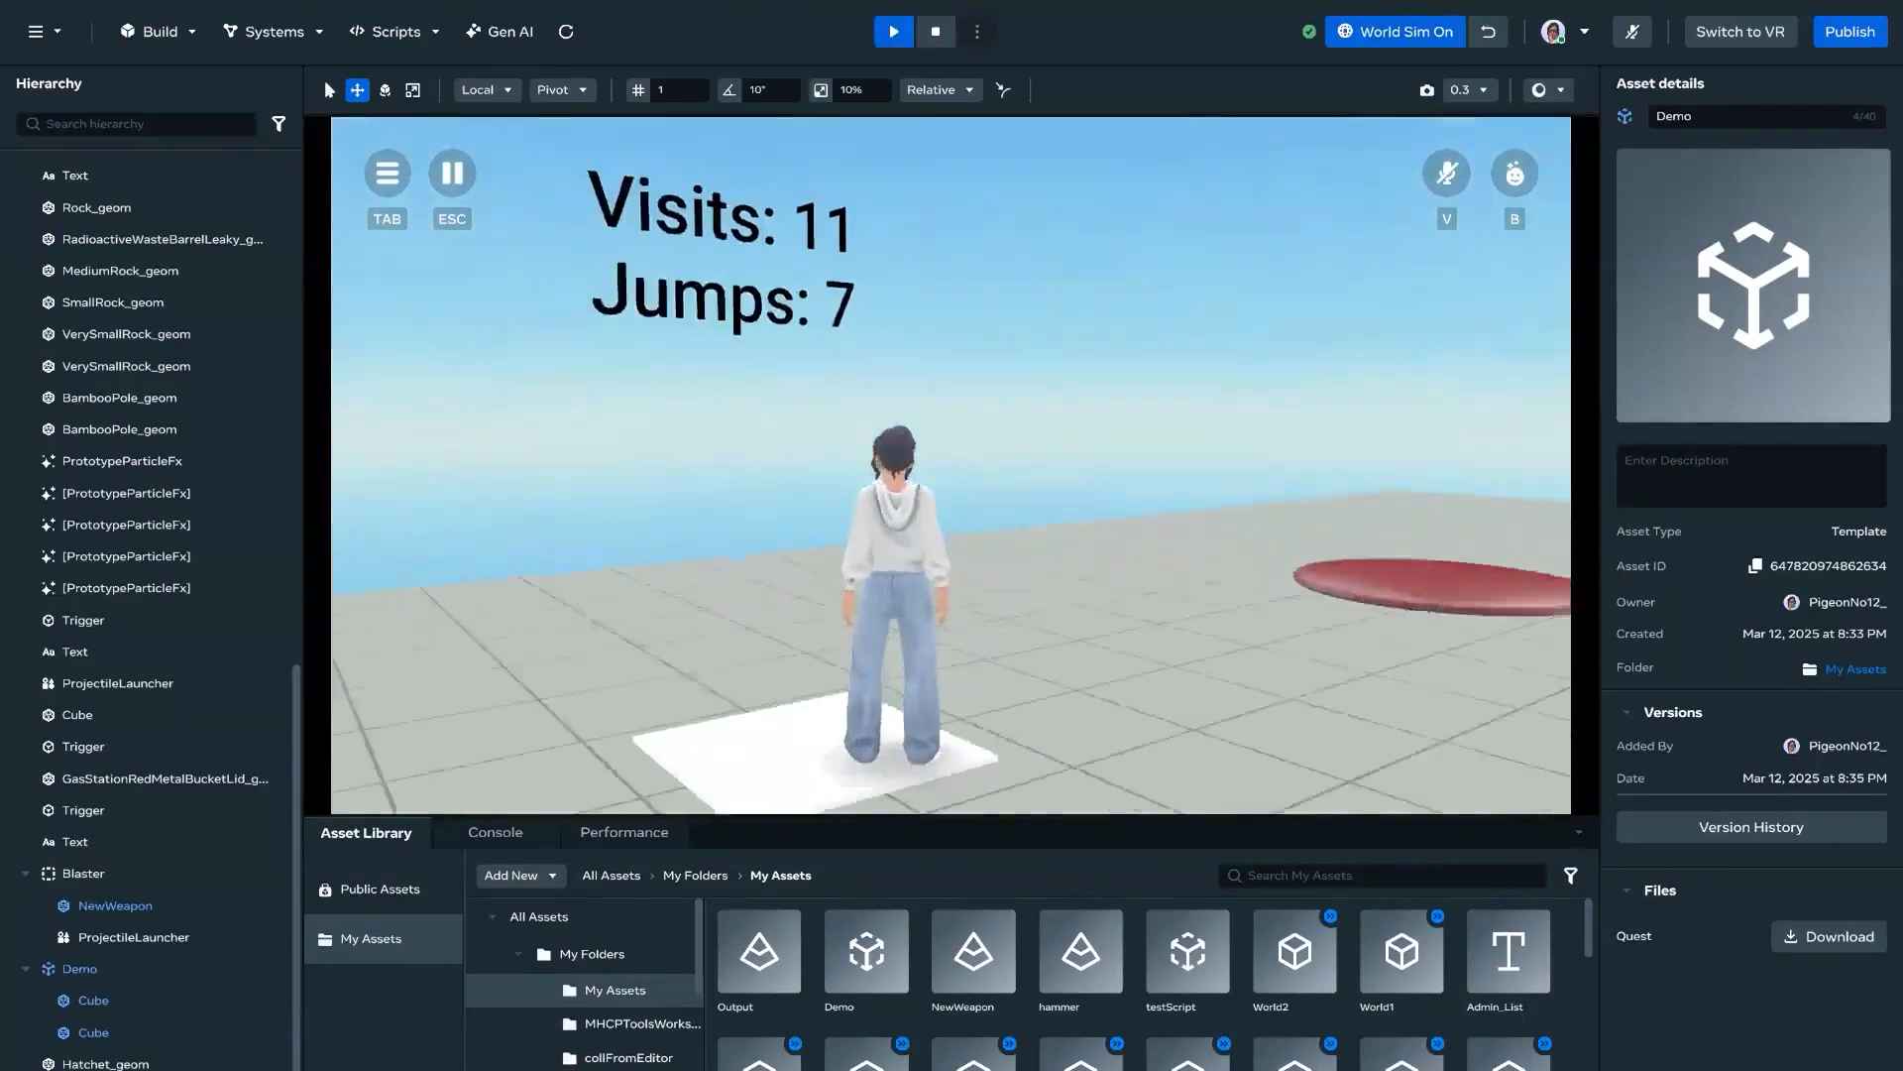
{"action": "key", "text": "d"}
{"action": "key", "text": "s"}
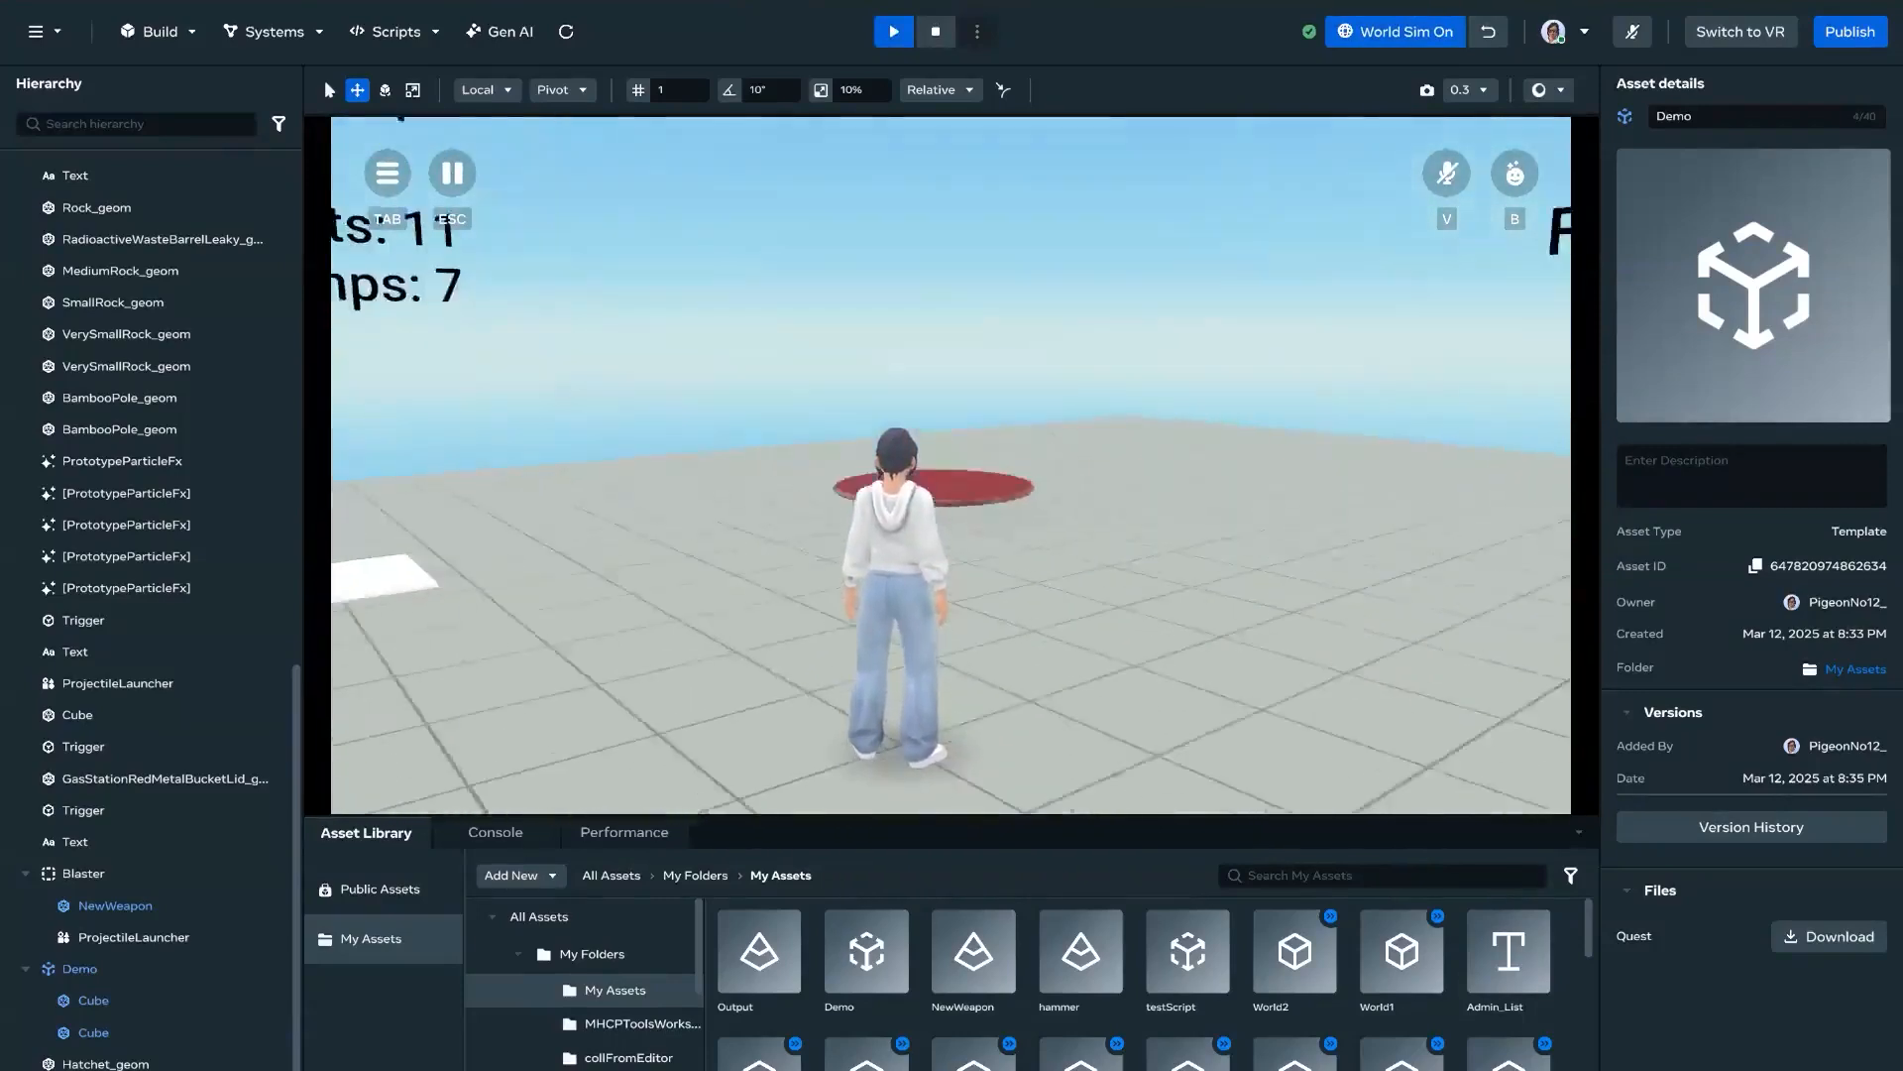
{"action": "key", "text": "d"}
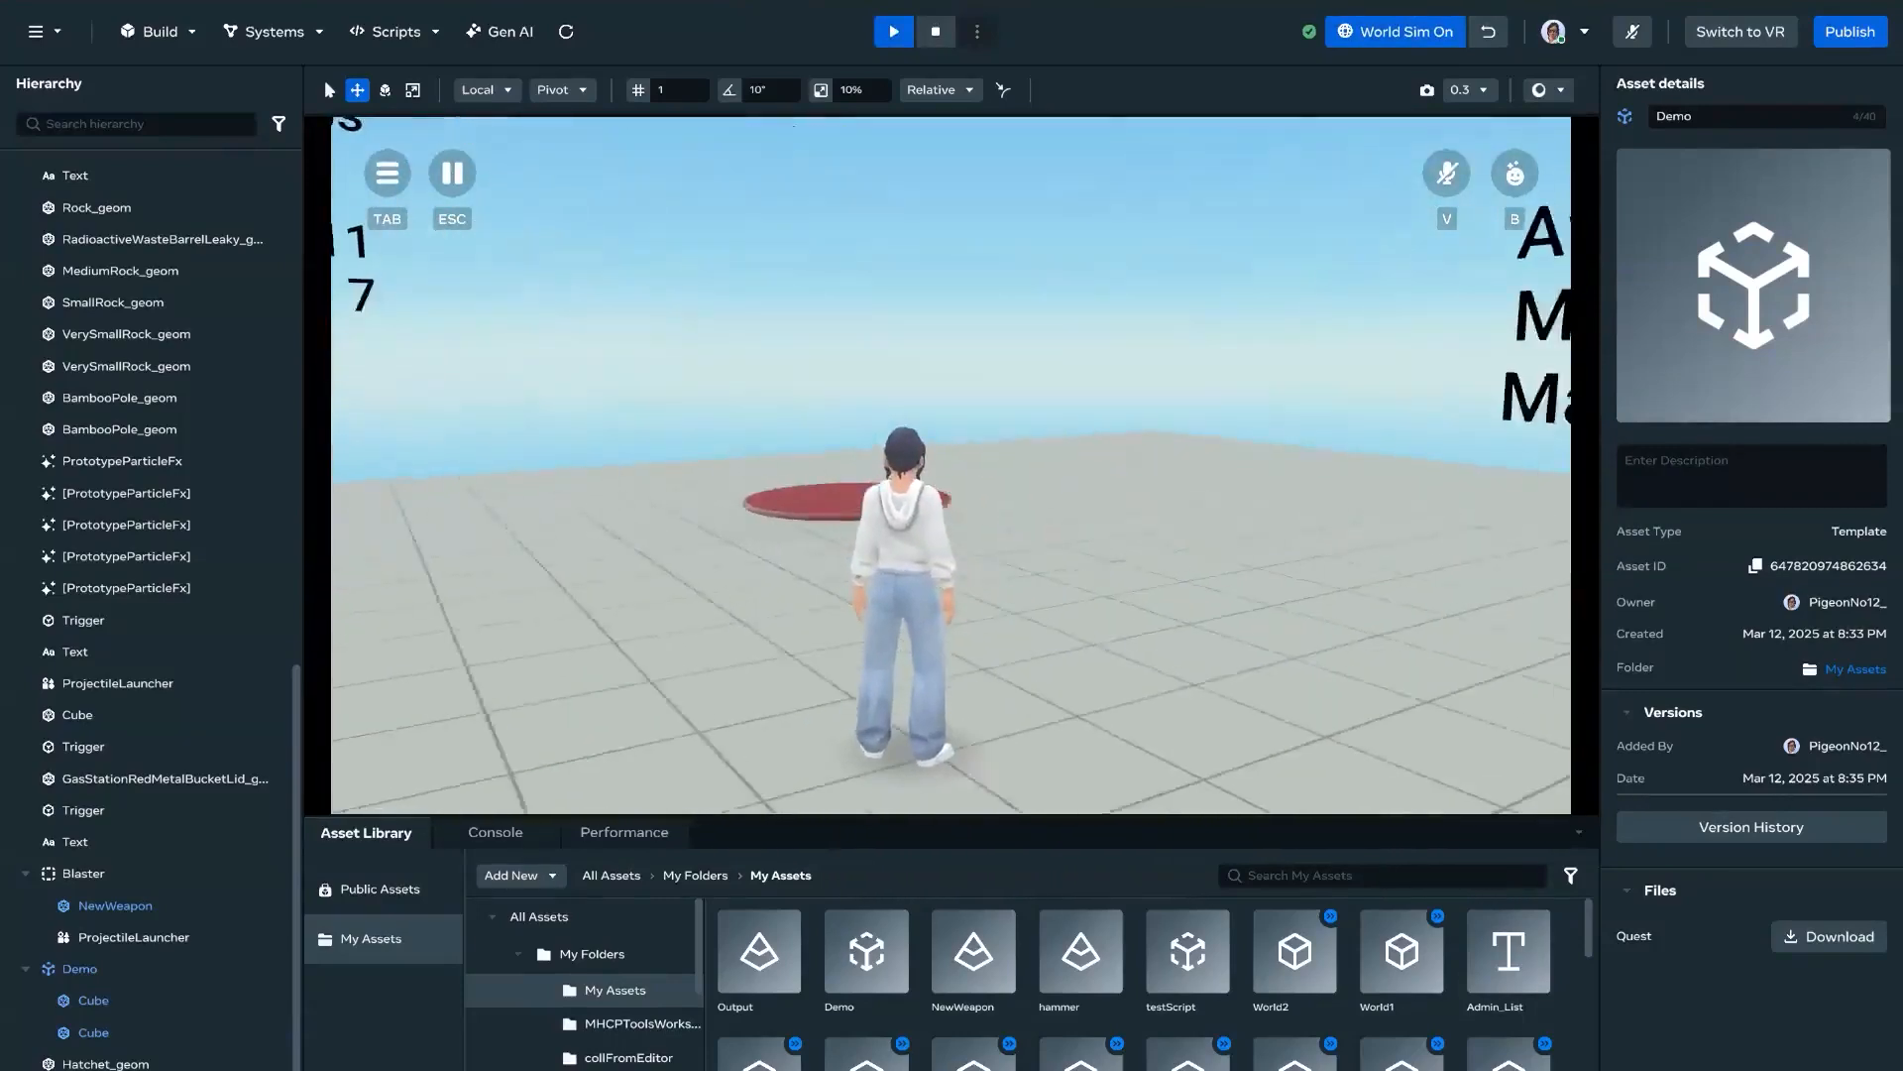
{"action": "key", "text": "Escape"}
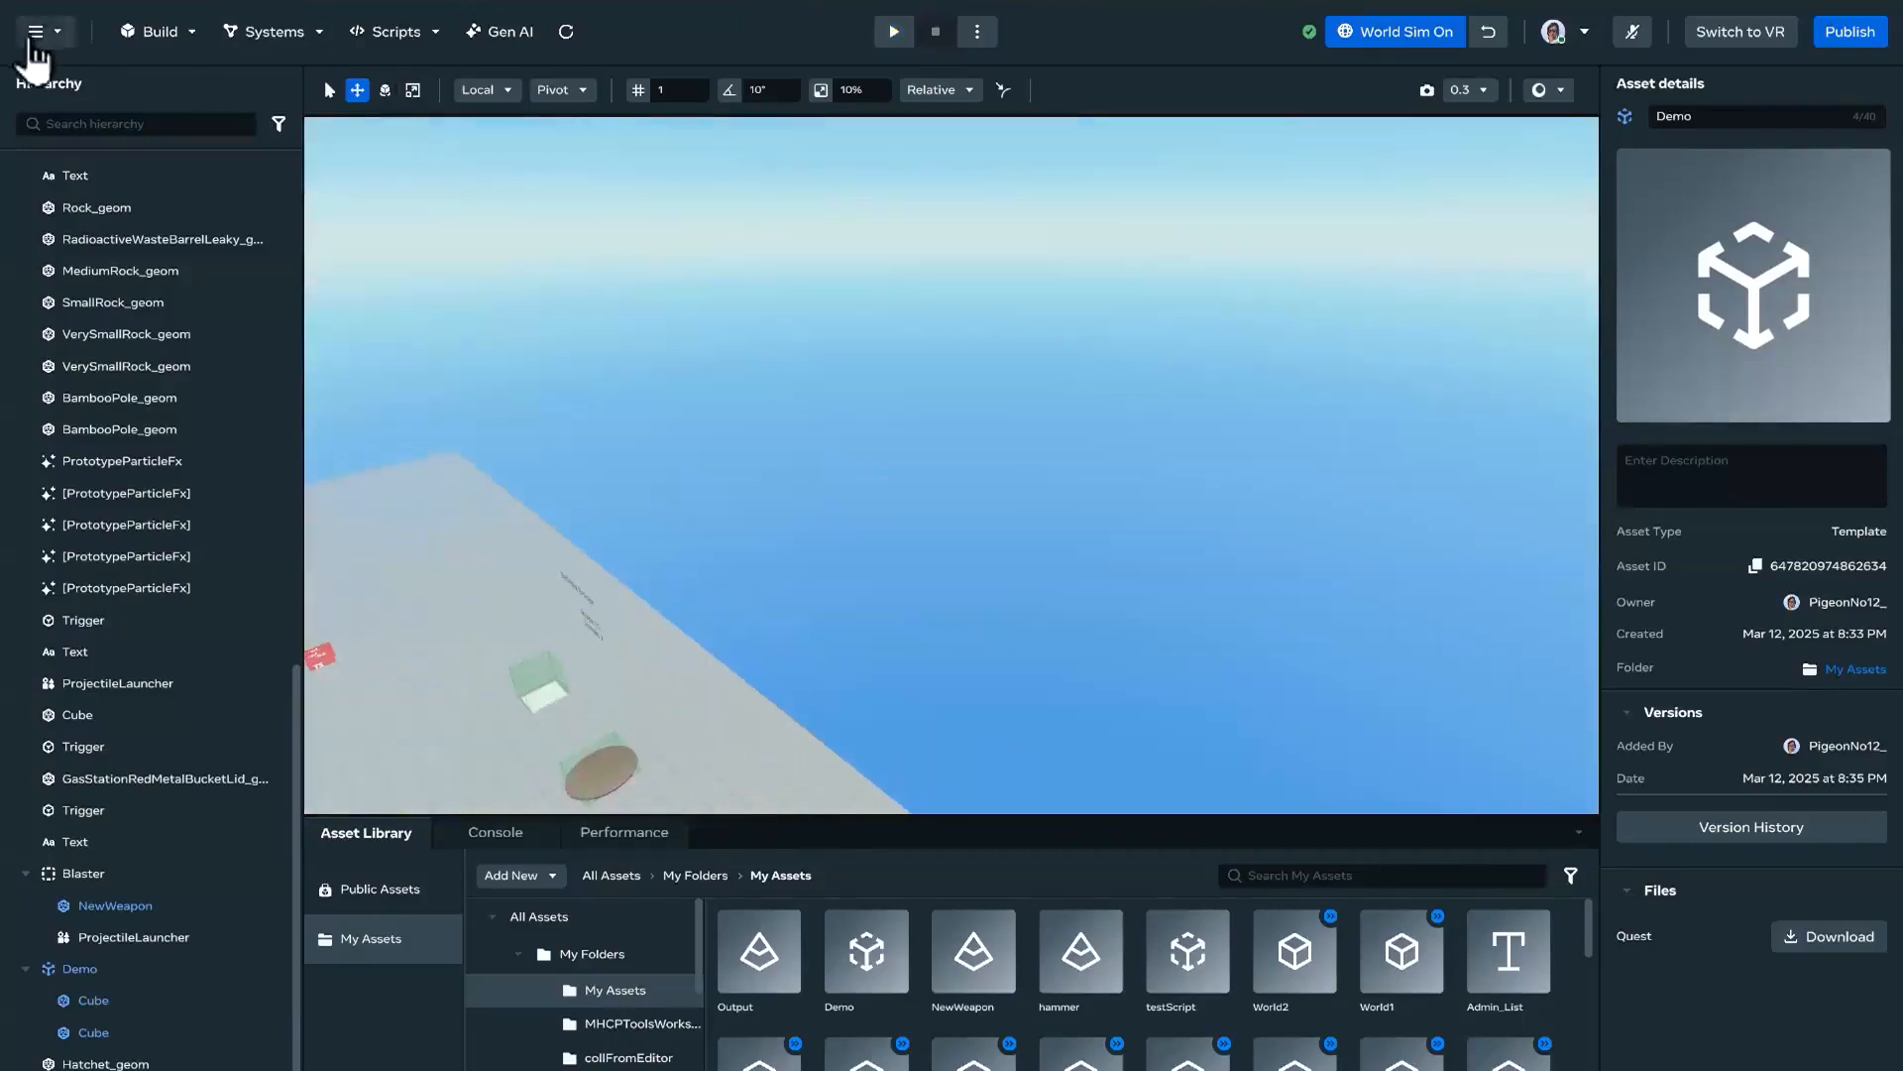
Step: Leave the current world and load it again in the editor
{"action": "left_click", "coordinate": [35, 45]}
{"action": "left_click", "coordinate": [43, 60]}
{"action": "left_click", "coordinate": [1106, 601]}
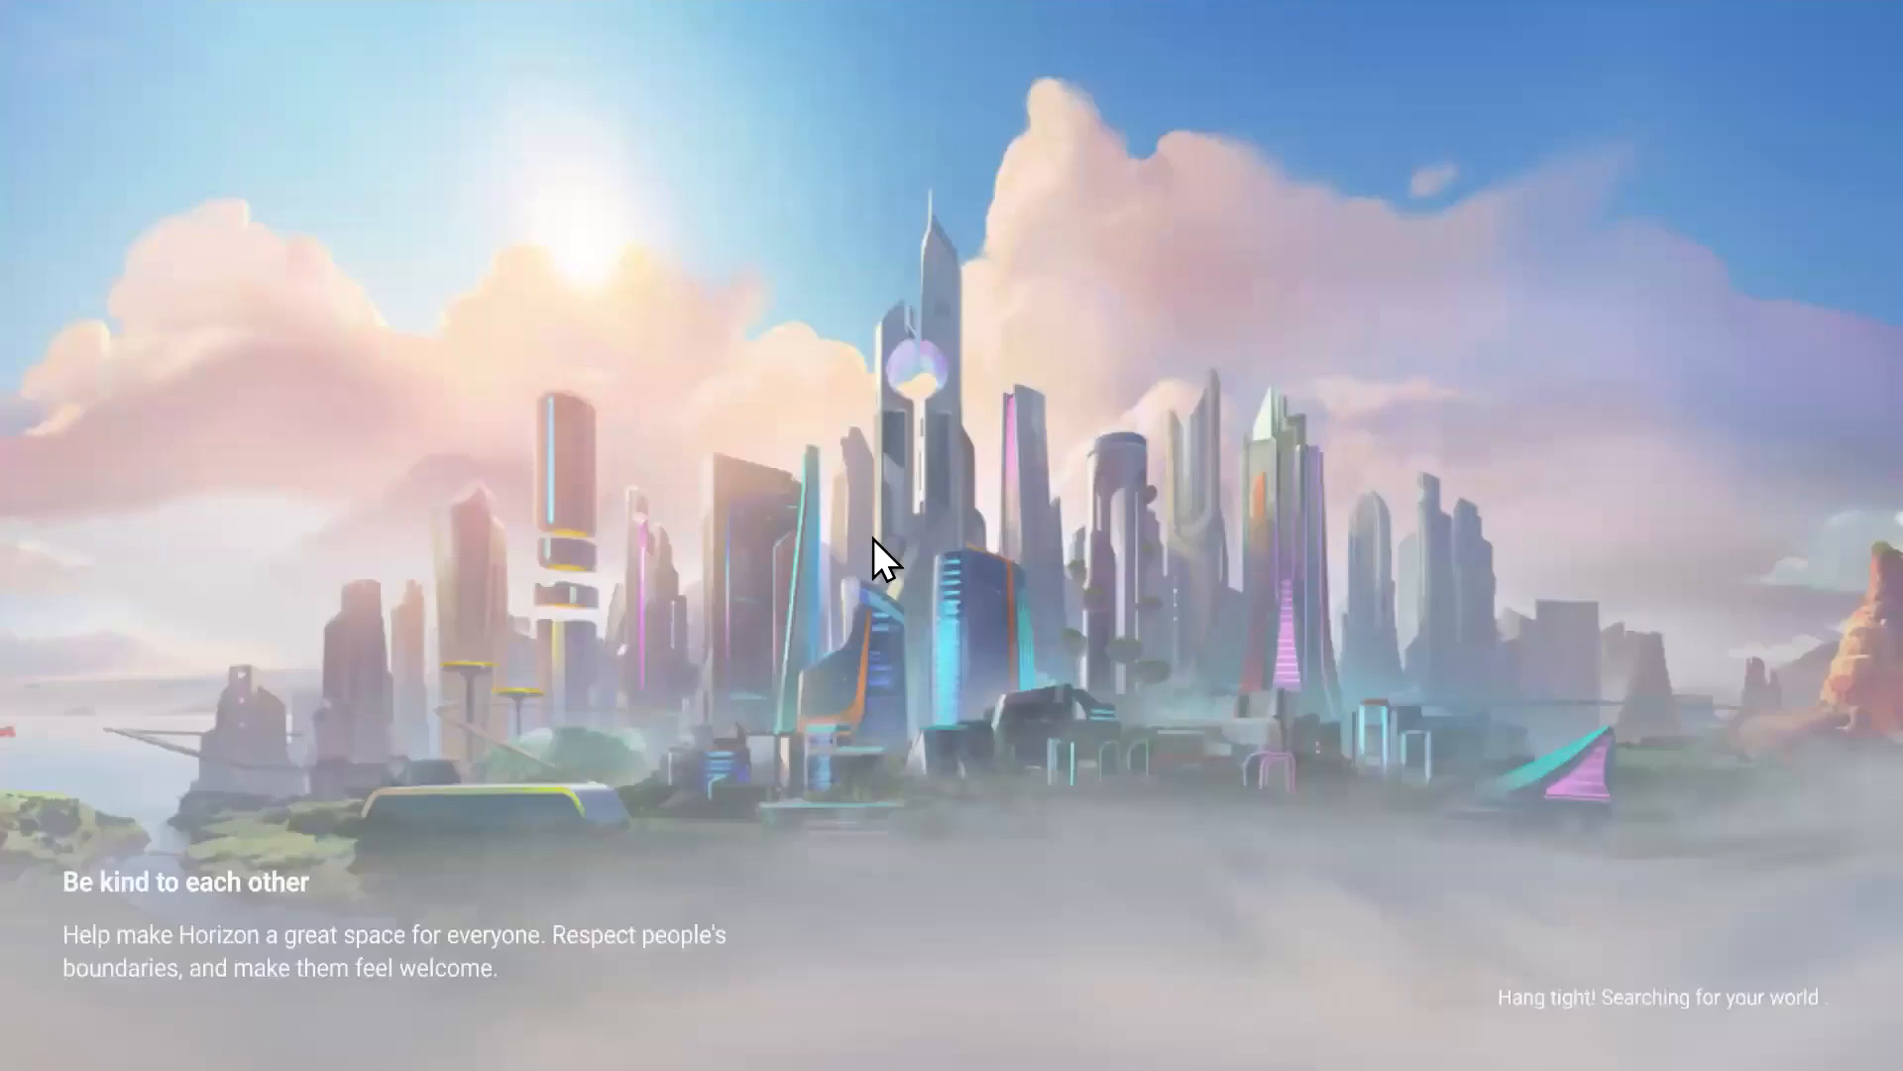
{"action": "left_click", "coordinate": [515, 801]}
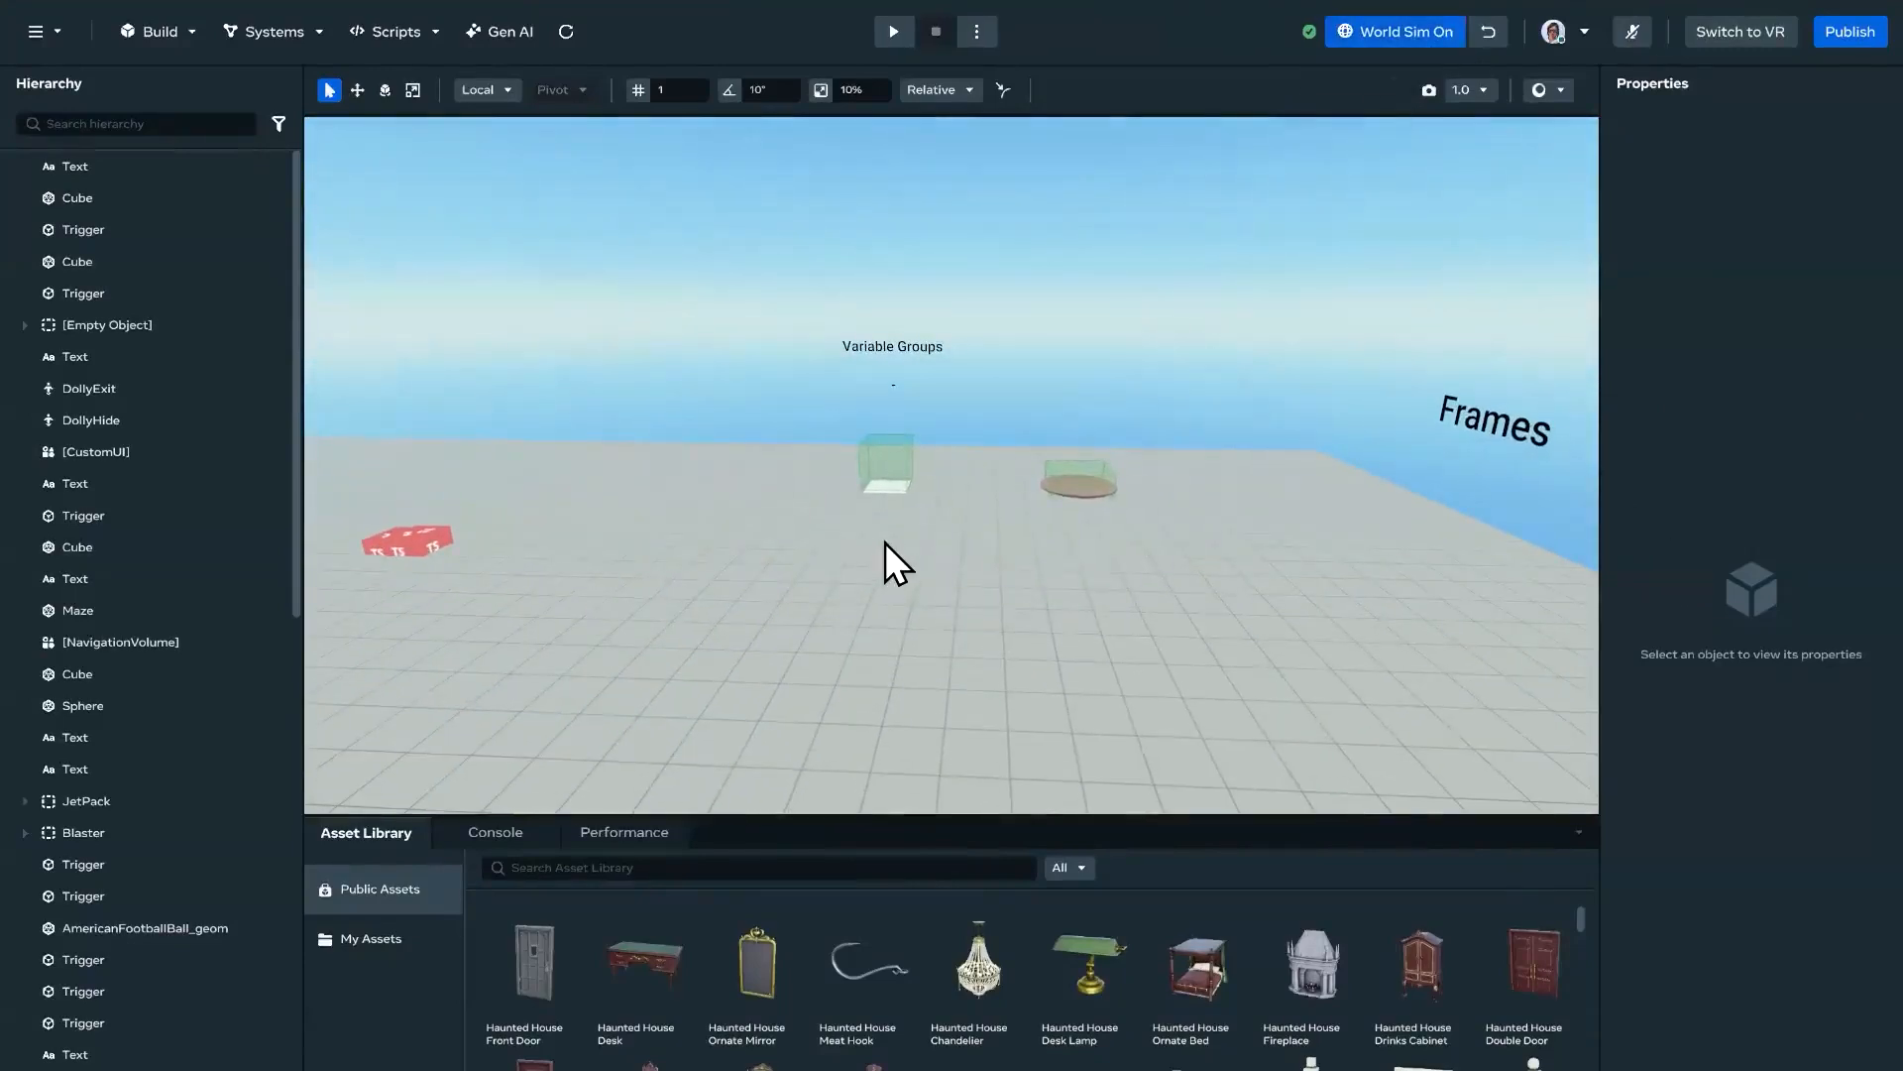
Step: Start a play test from the floor in front of the demo and walk onto the white pad to check the stats
{"action": "right_click", "coordinate": [884, 544]}
{"action": "left_click", "coordinate": [920, 555]}
{"action": "key", "text": "w"}
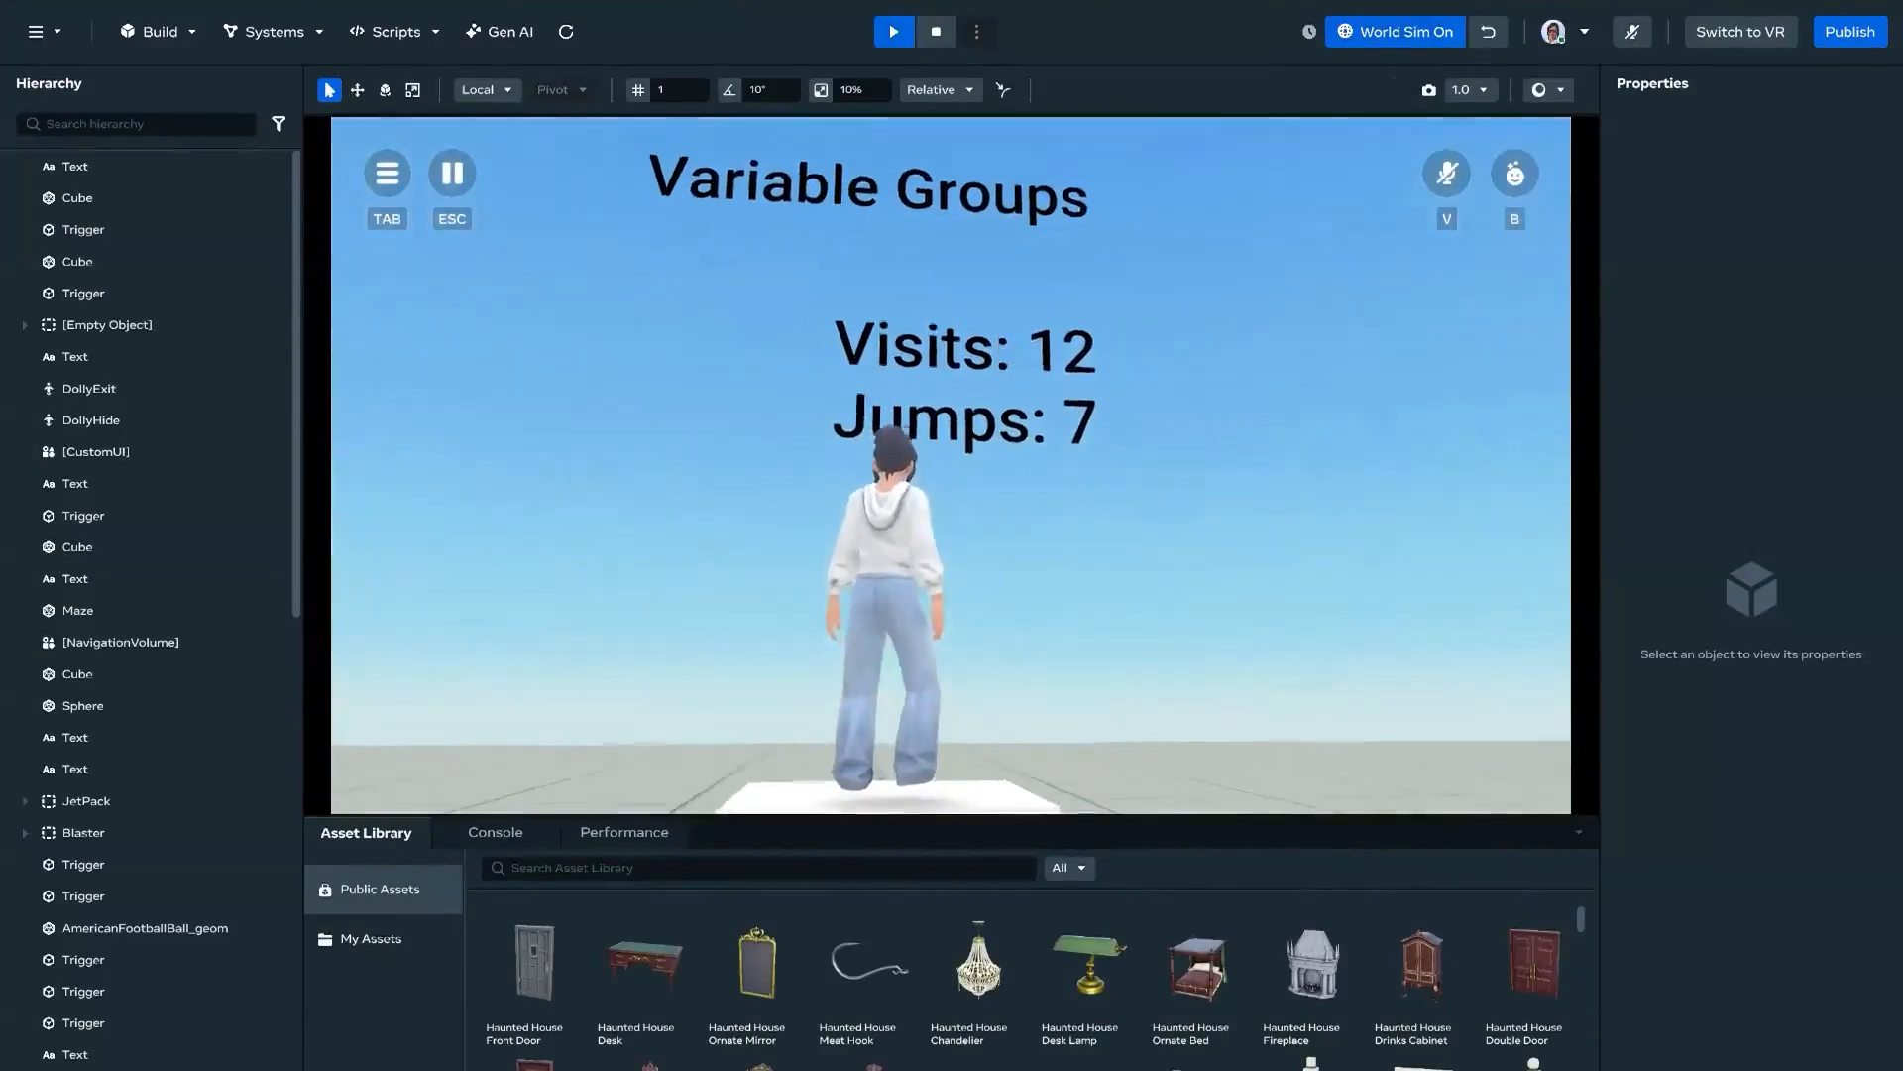
Step: Jump the avatar around the red disc, return to the white pad to check the jump count, and exit the play test
{"action": "key", "text": "w"}
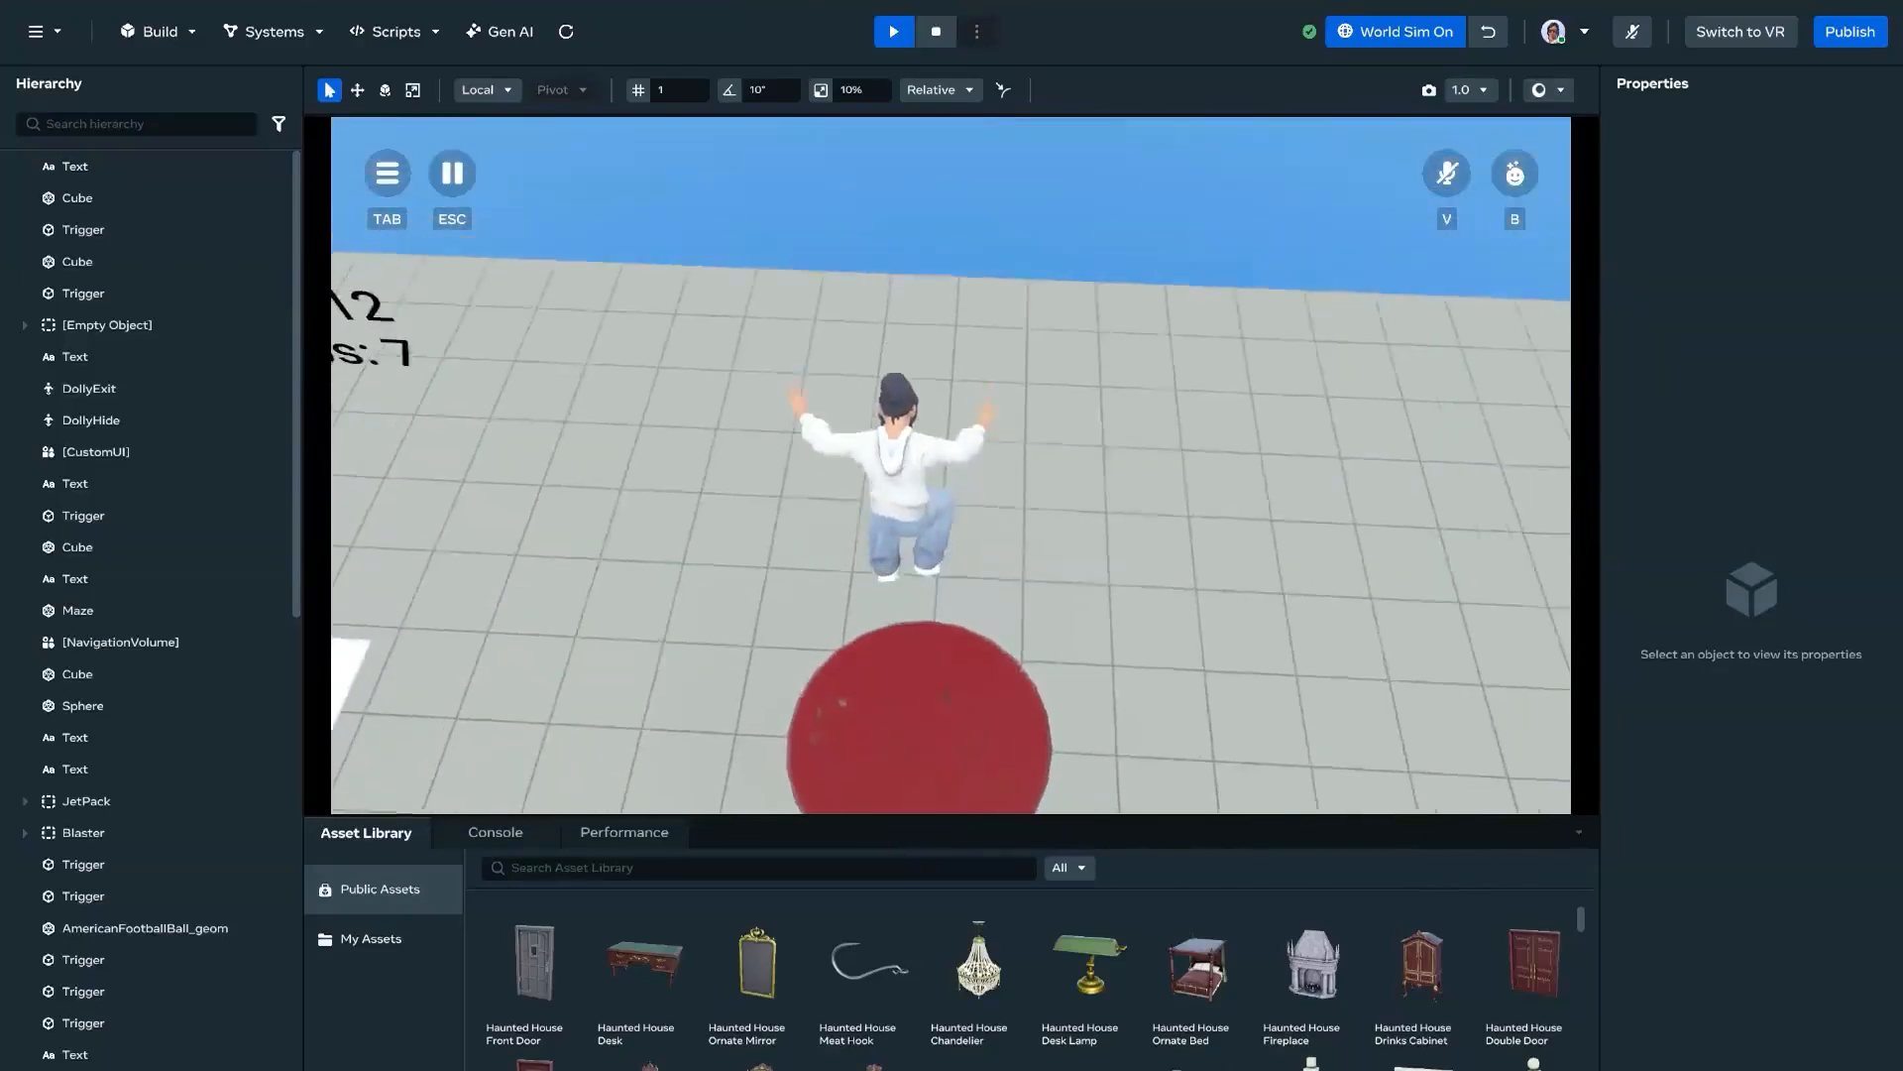
{"action": "key", "text": "a"}
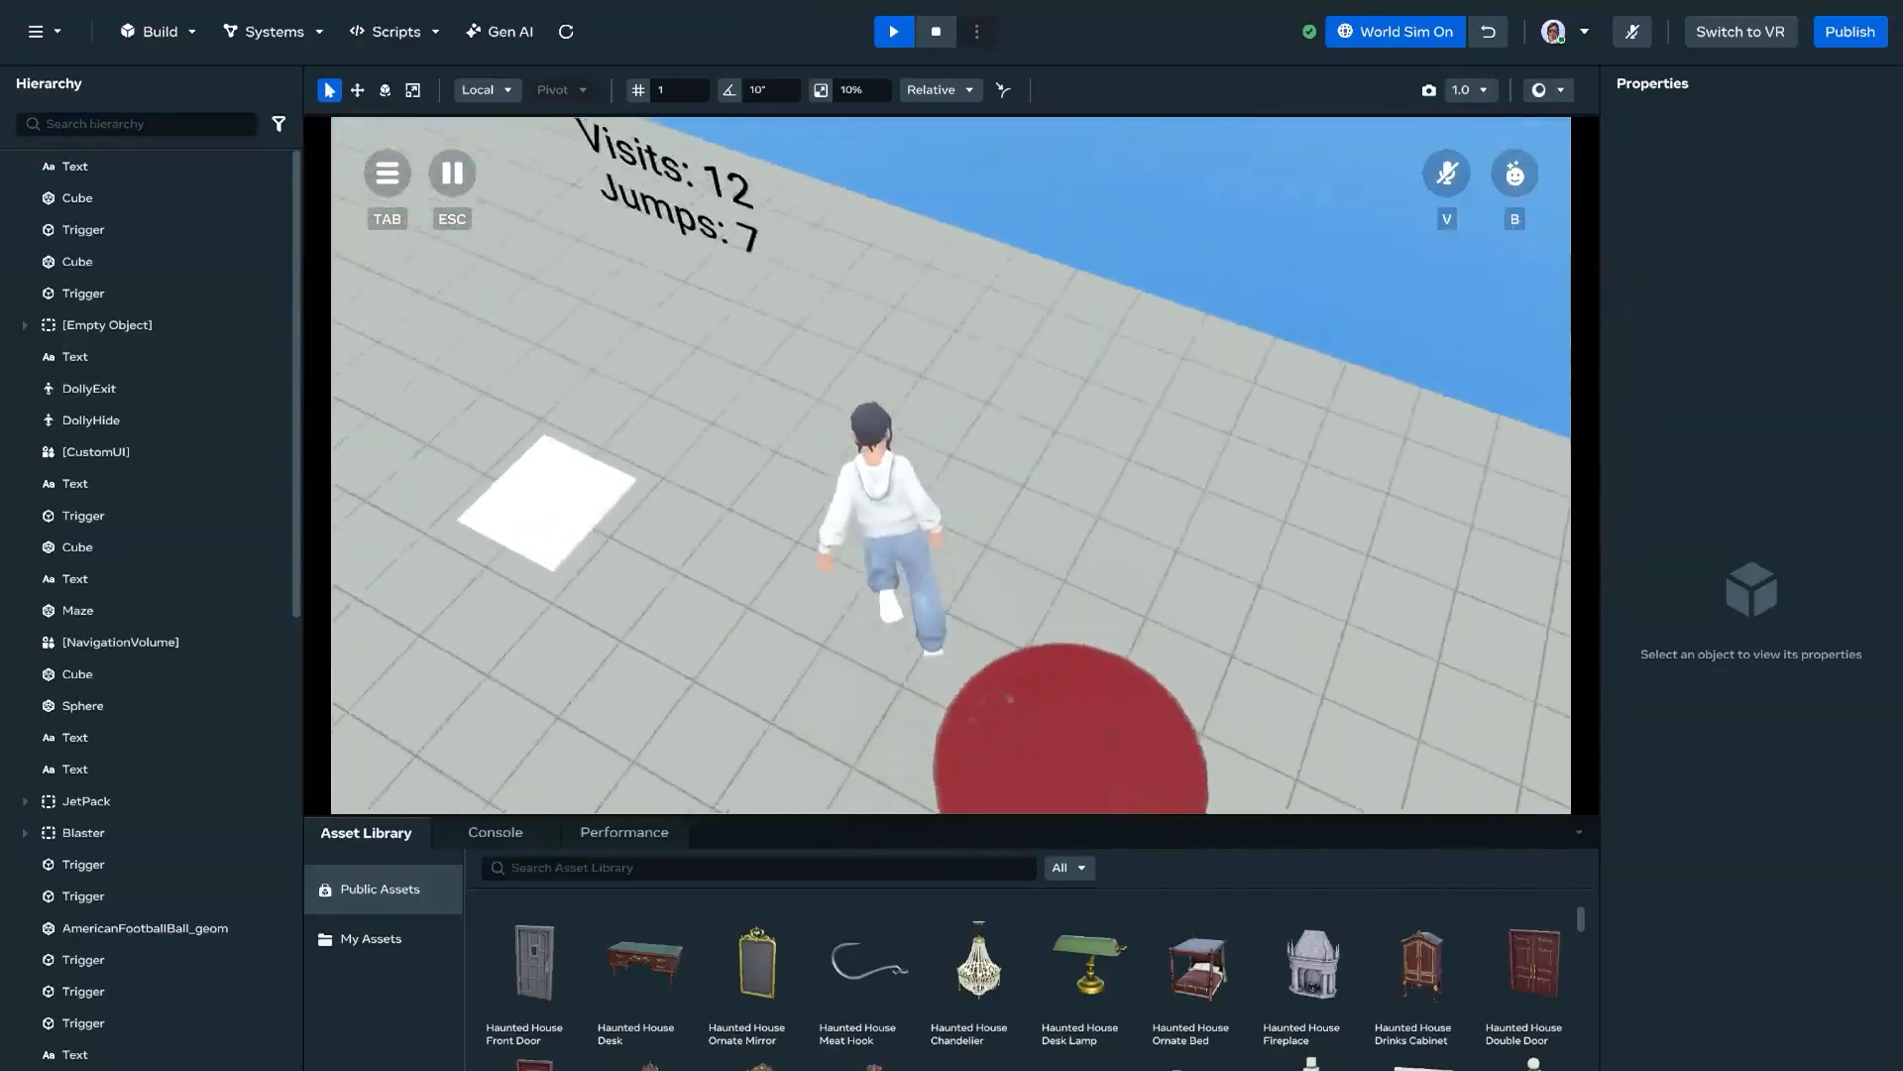
{"action": "key", "text": "w"}
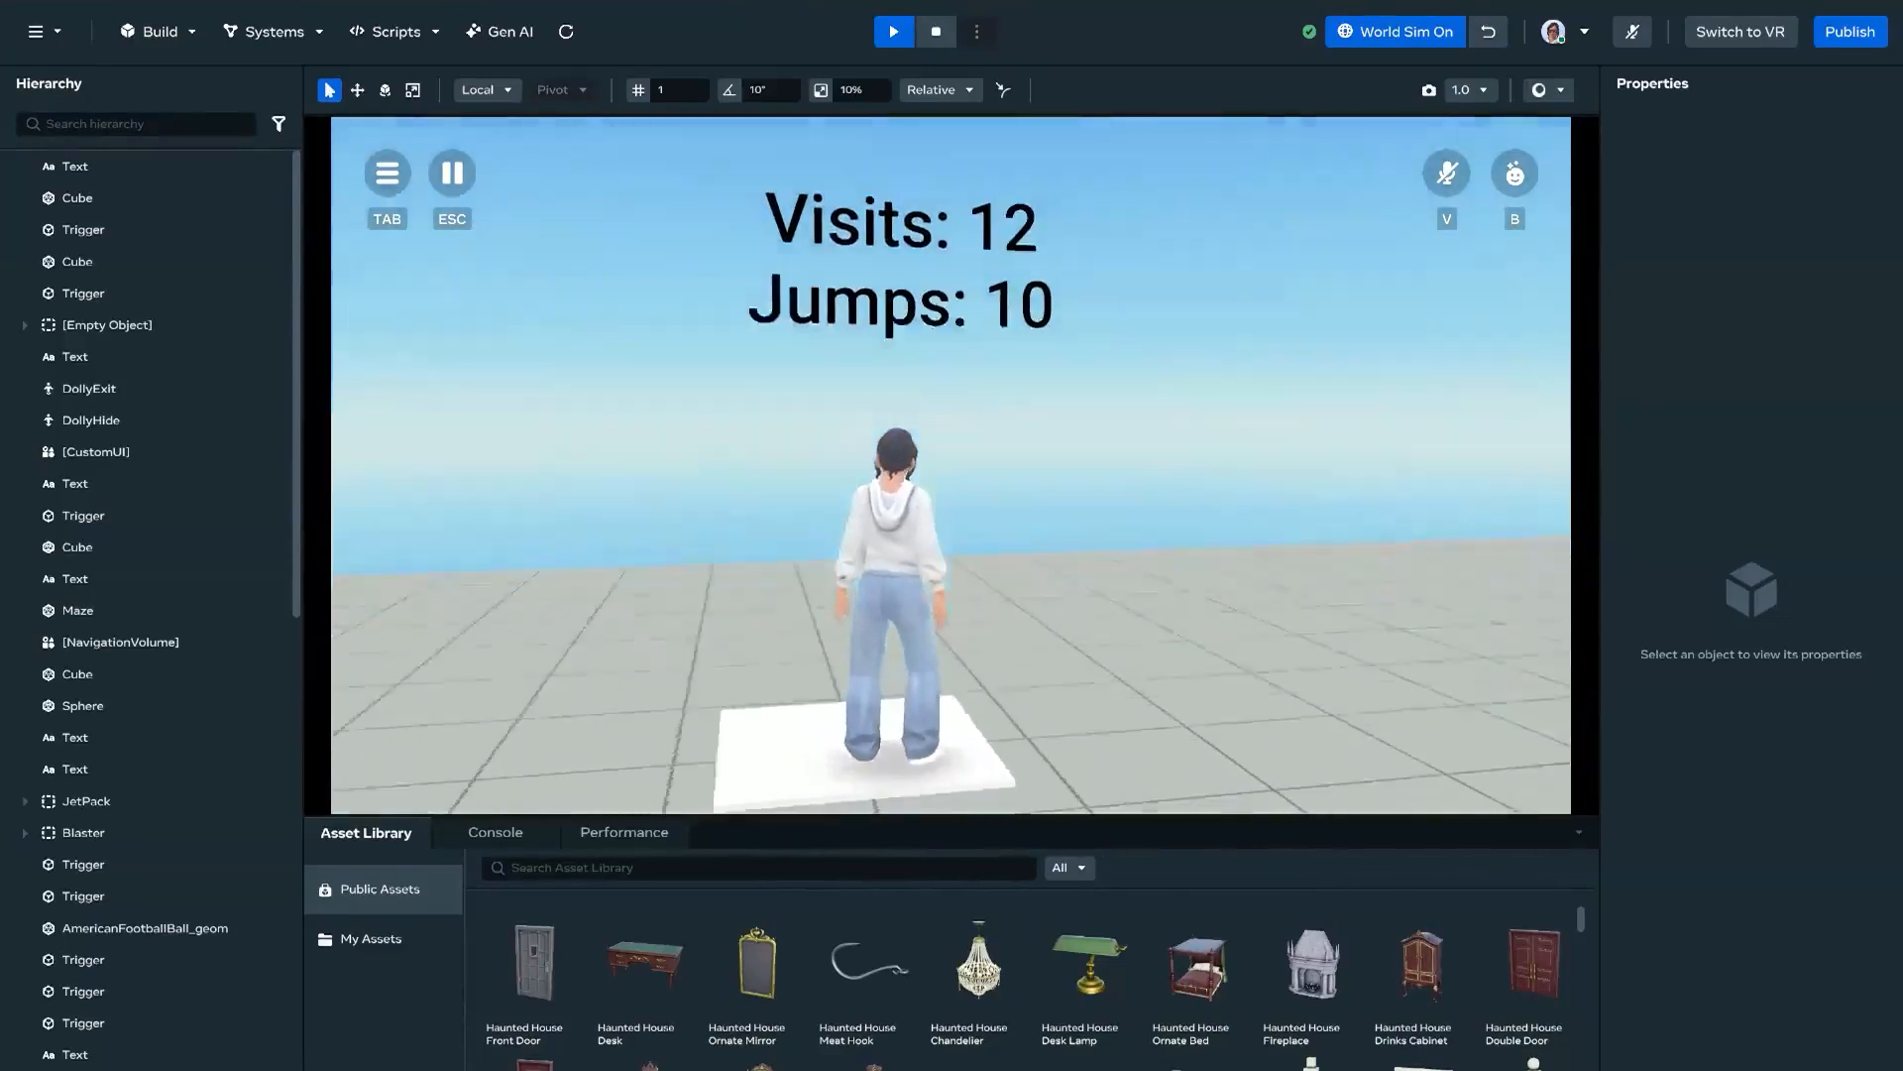
{"action": "key", "text": "Escape"}
Step: Open DemoGroup in the world's variable groups and examine its persistent variables
{"action": "key", "text": "w"}
{"action": "right_click_drag", "start_coordinate": [997, 479], "coordinate": [1036, 434]}
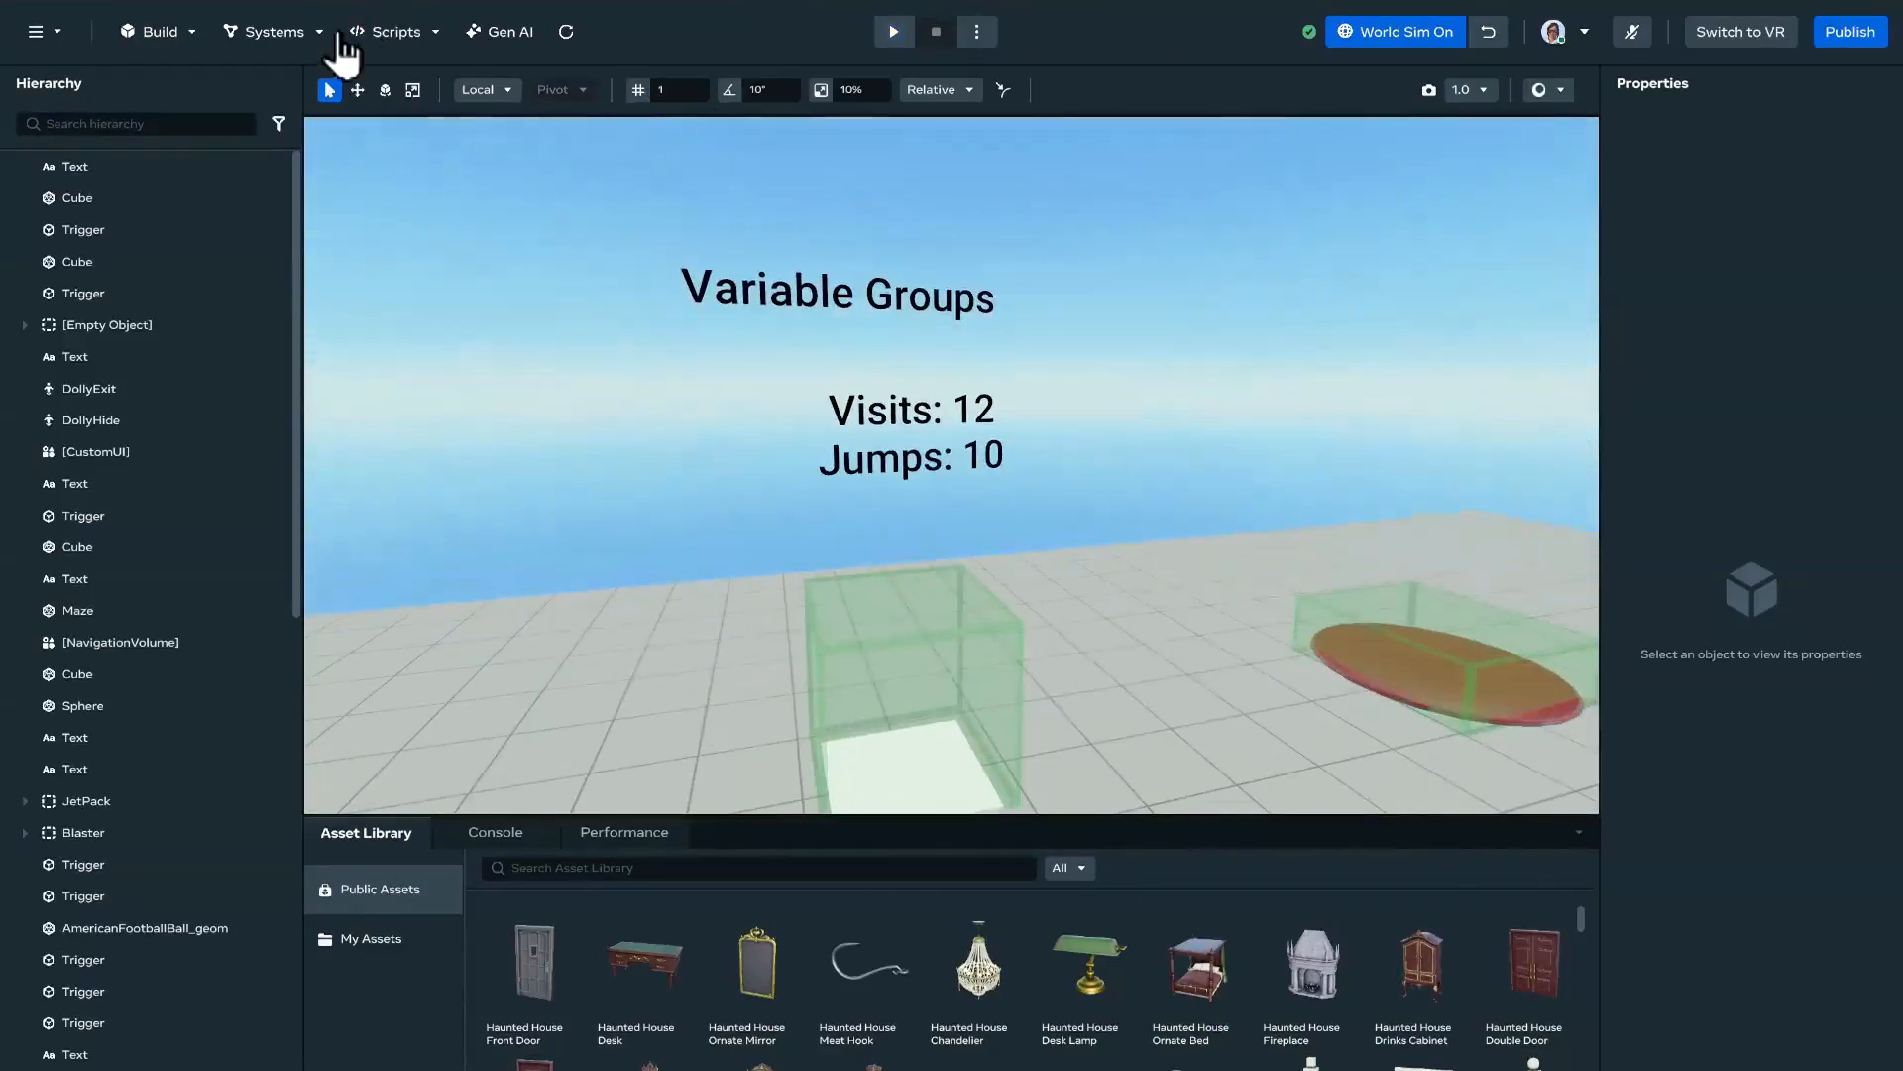
{"action": "left_click", "coordinate": [302, 38]}
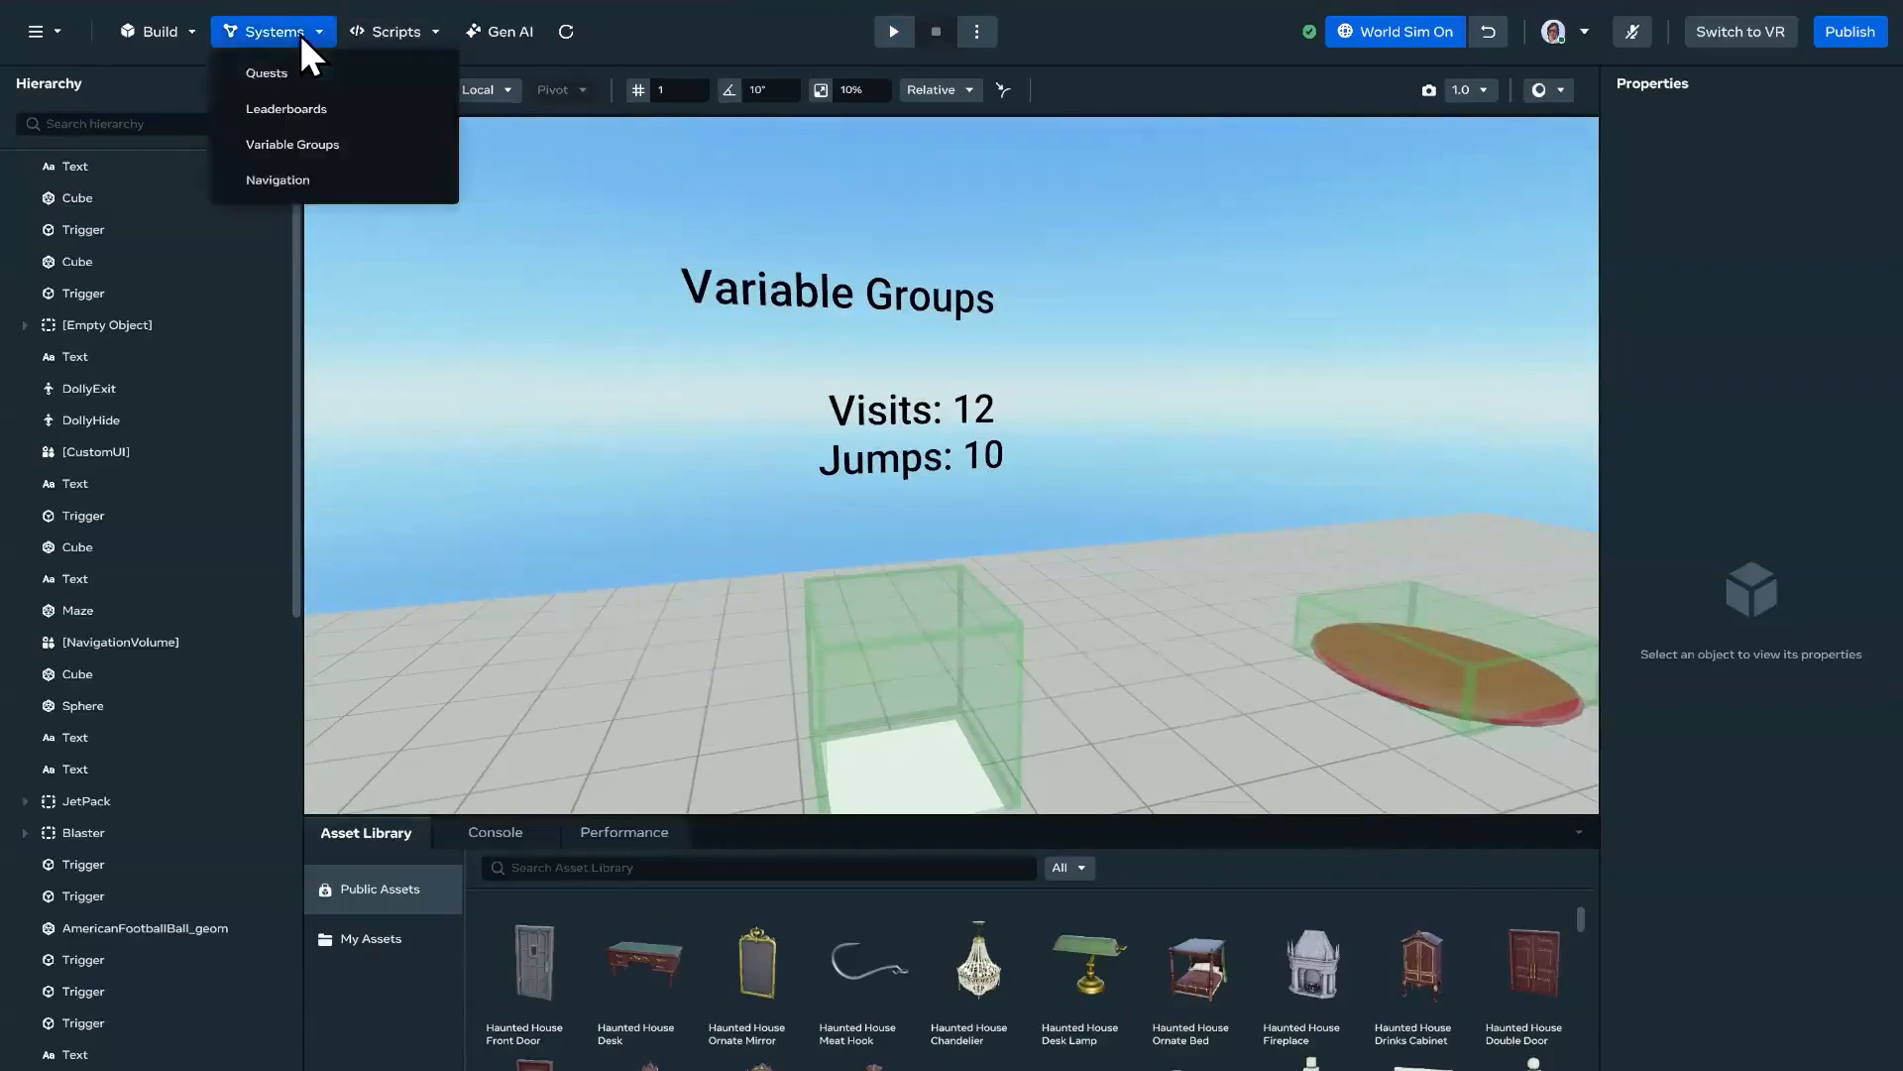
{"action": "left_click", "coordinate": [315, 154]}
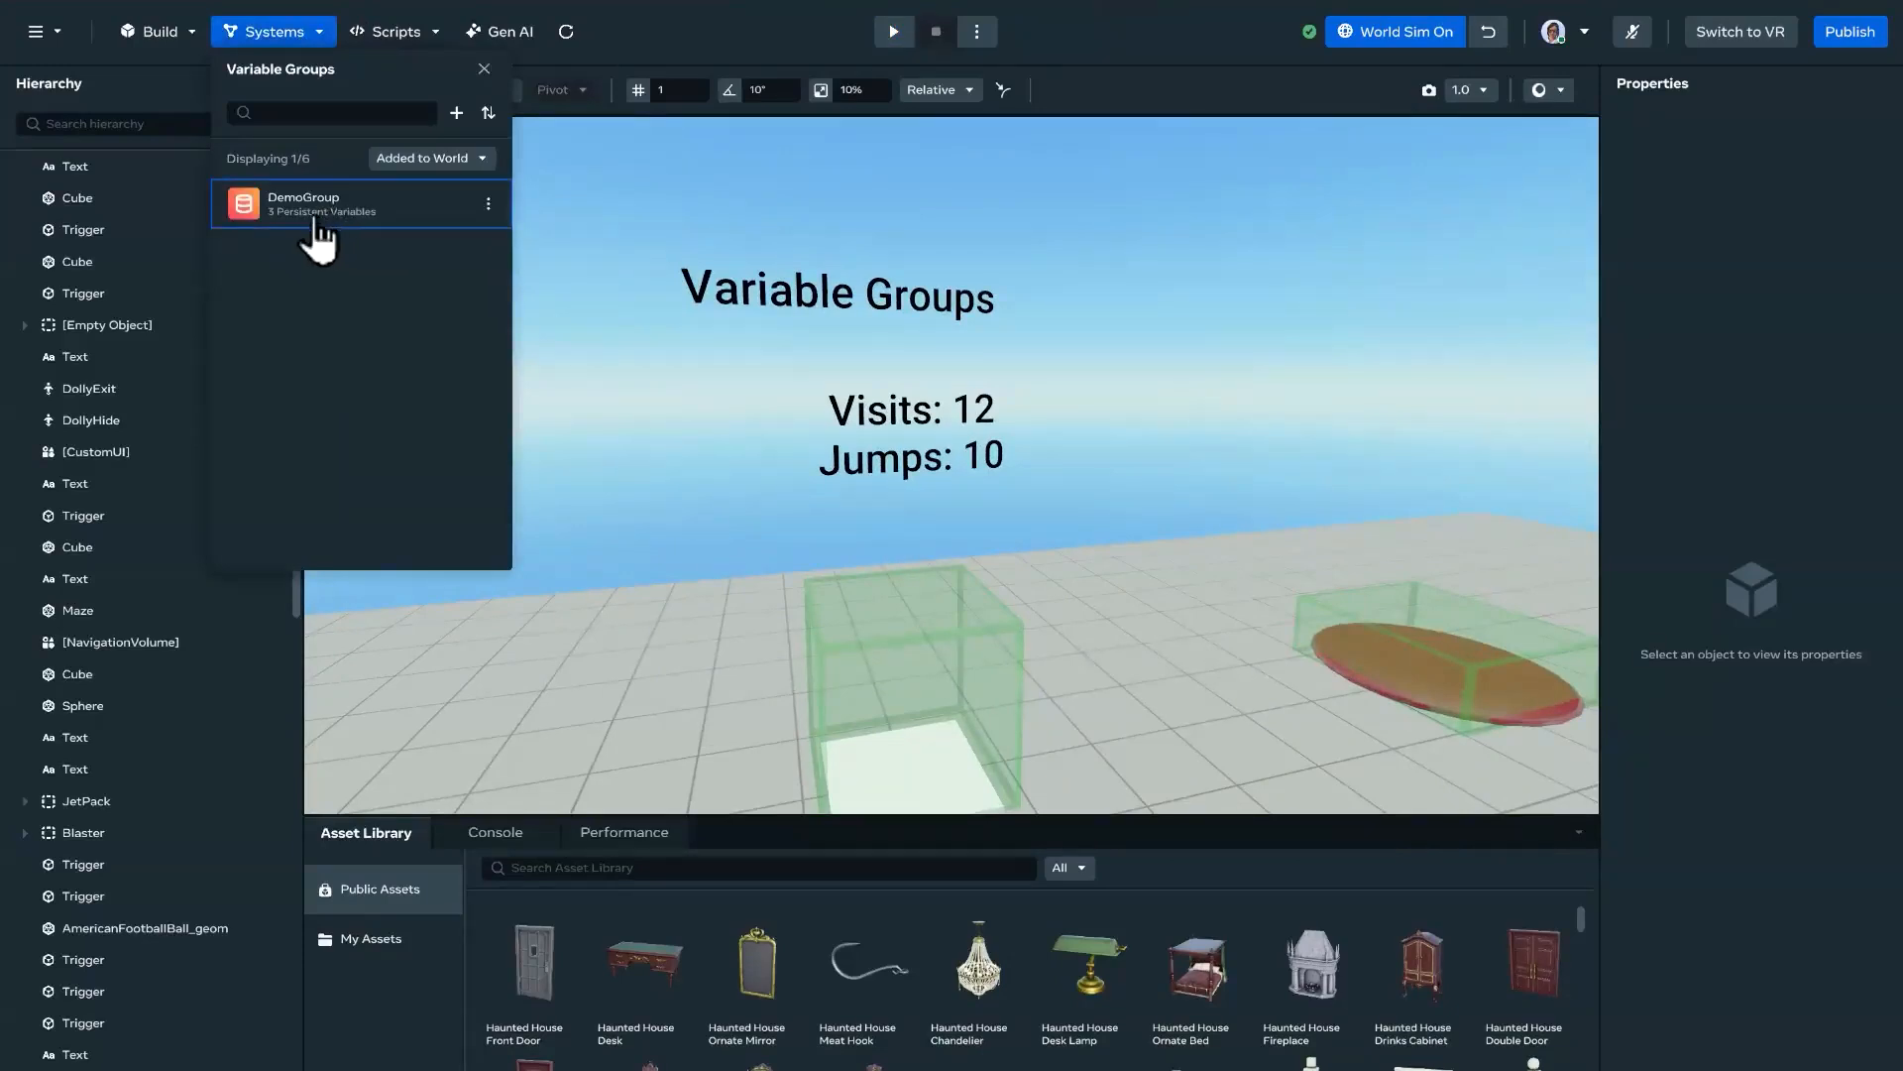
{"action": "left_click", "coordinate": [333, 214]}
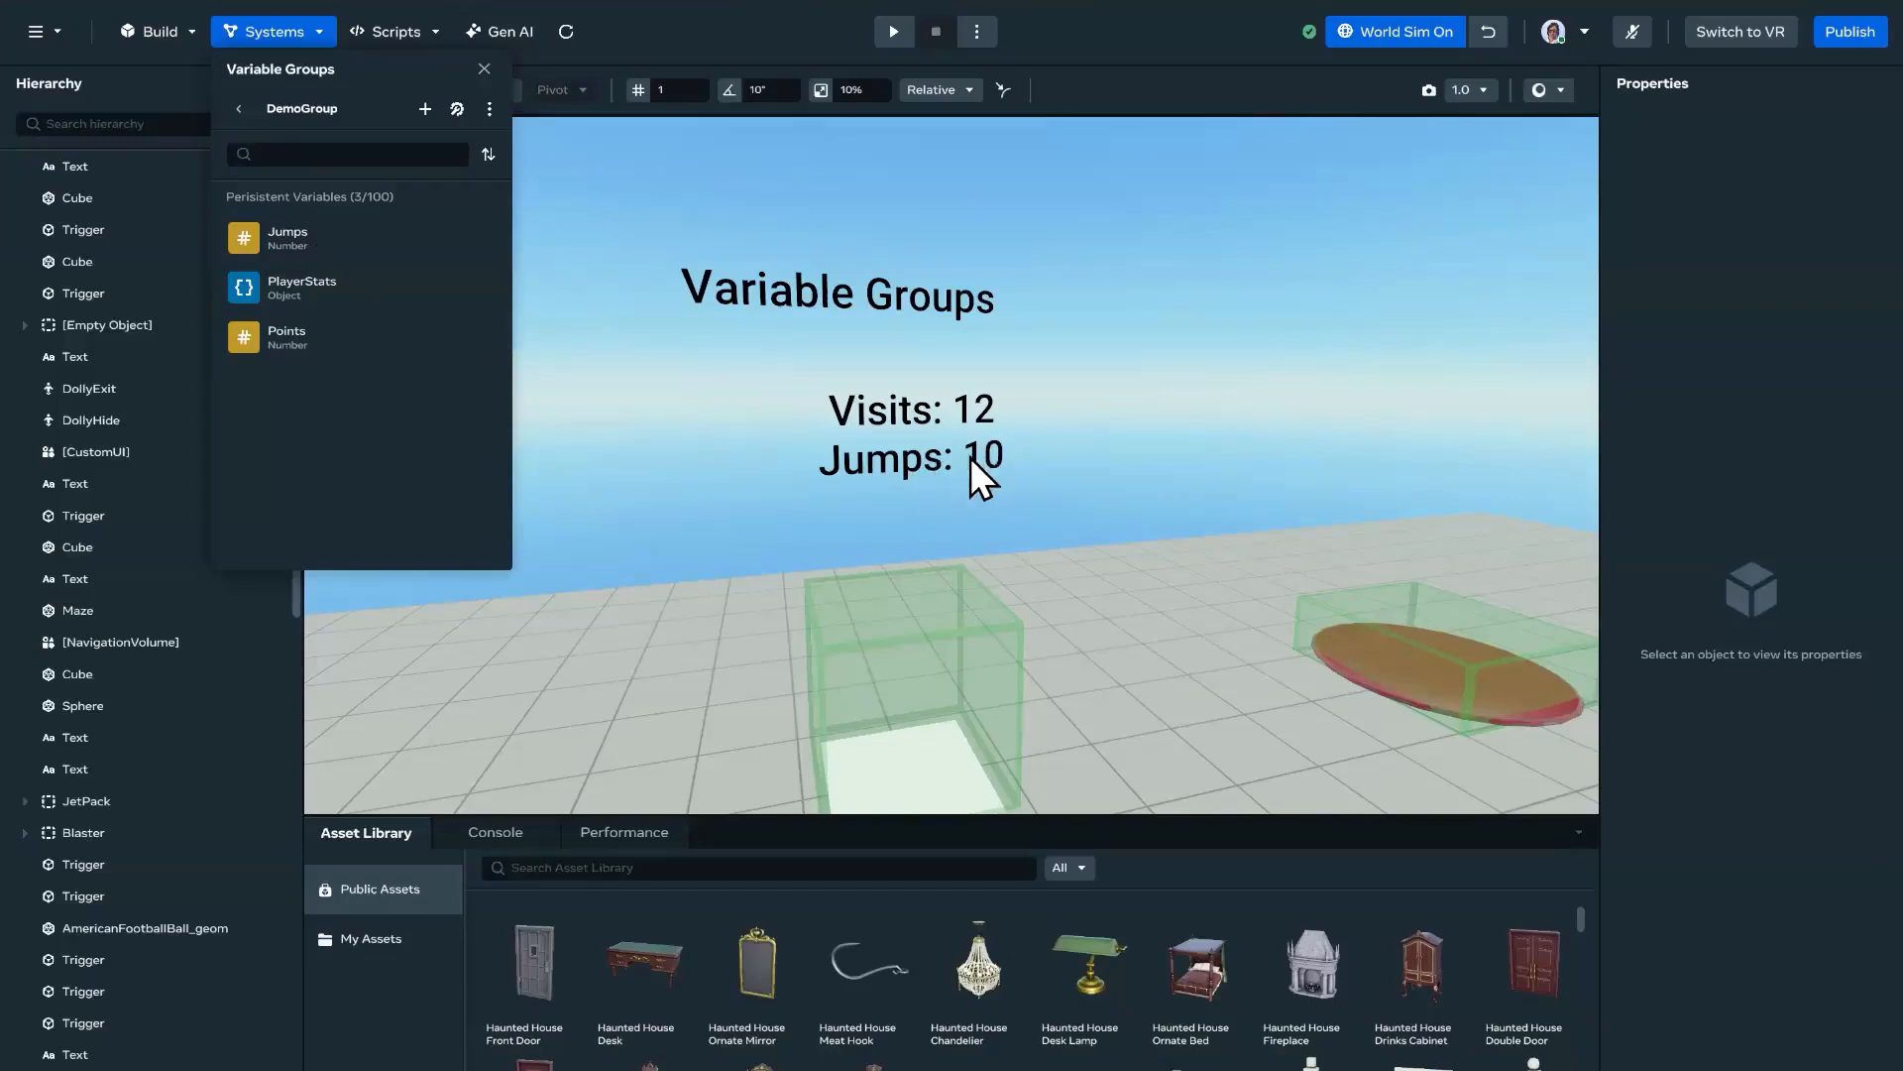
Step: Look over the demo's stats display and triggers, and reopen DemoGroup's list of persistent variables
{"action": "right_click_drag", "start_coordinate": [1020, 489], "coordinate": [1412, 591]}
{"action": "right_click_drag", "start_coordinate": [1276, 533], "coordinate": [1180, 520]}
{"action": "left_click", "coordinate": [307, 34]}
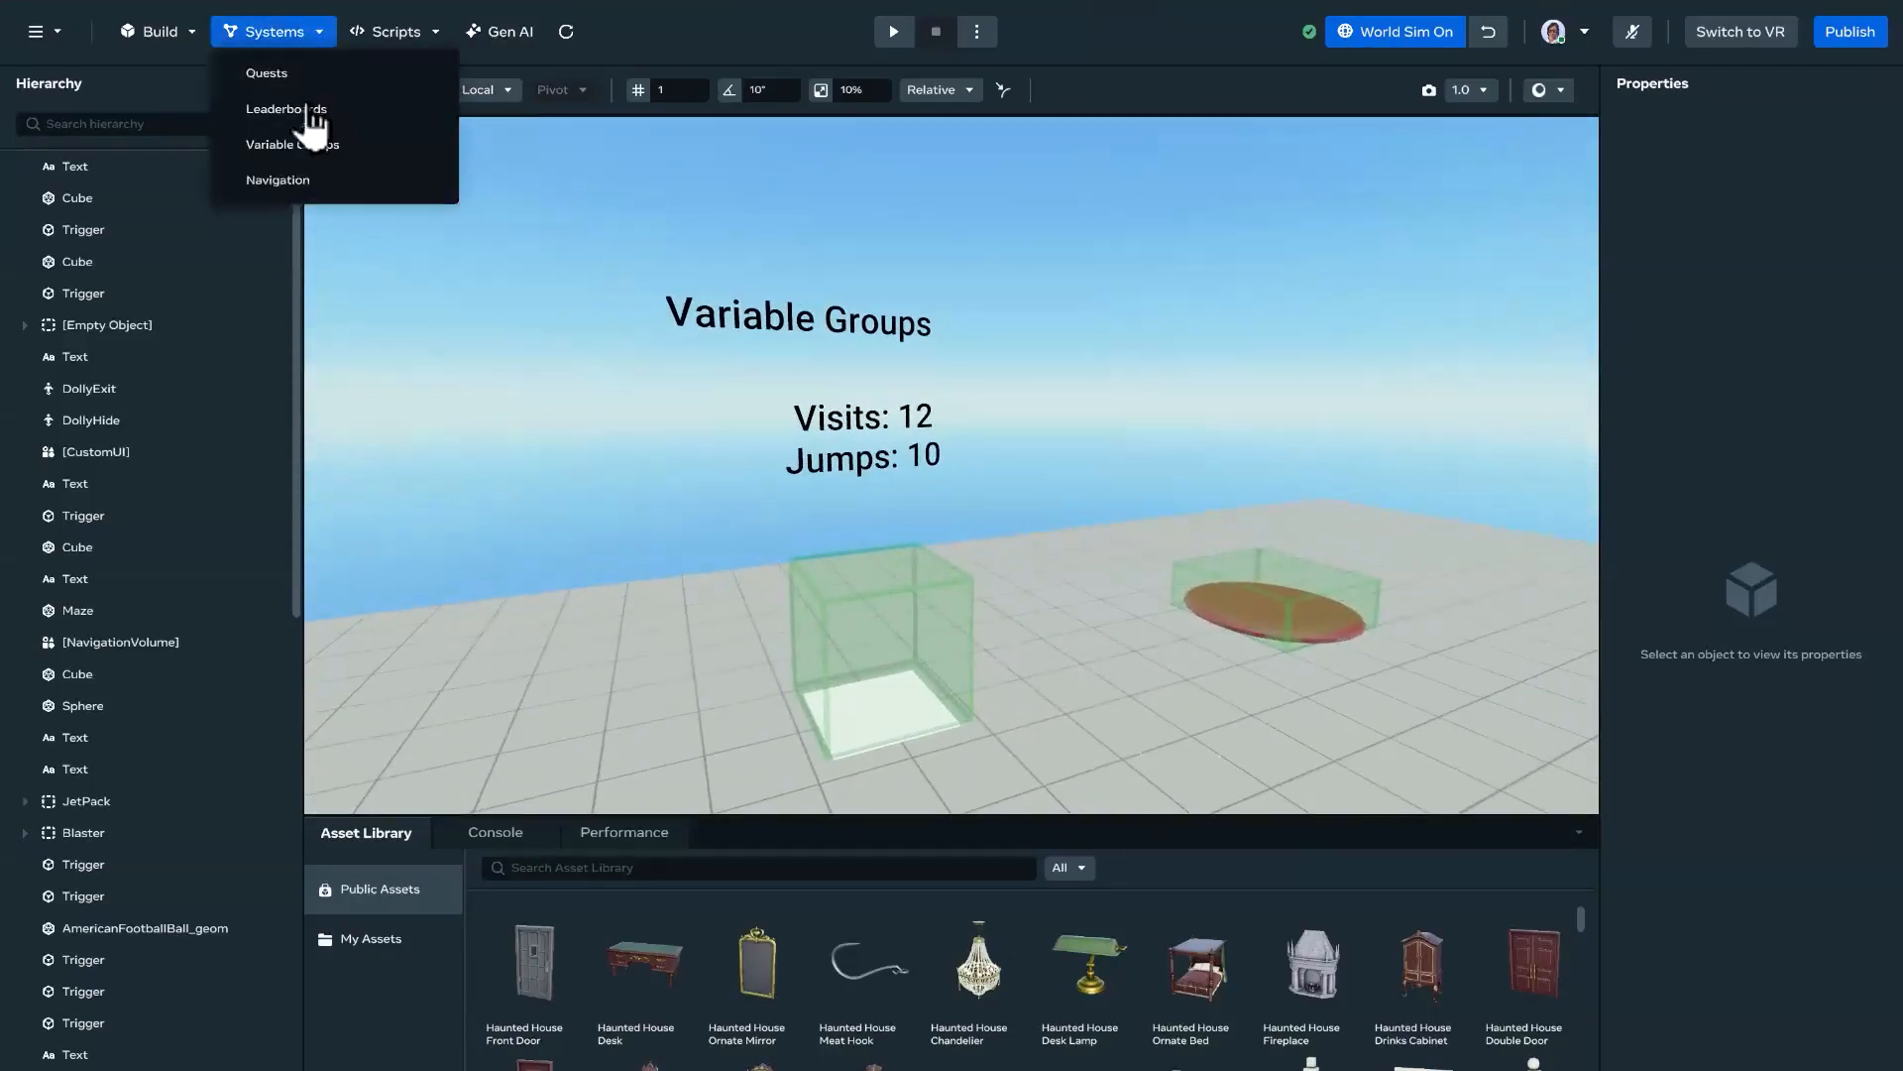
{"action": "left_click", "coordinate": [314, 147]}
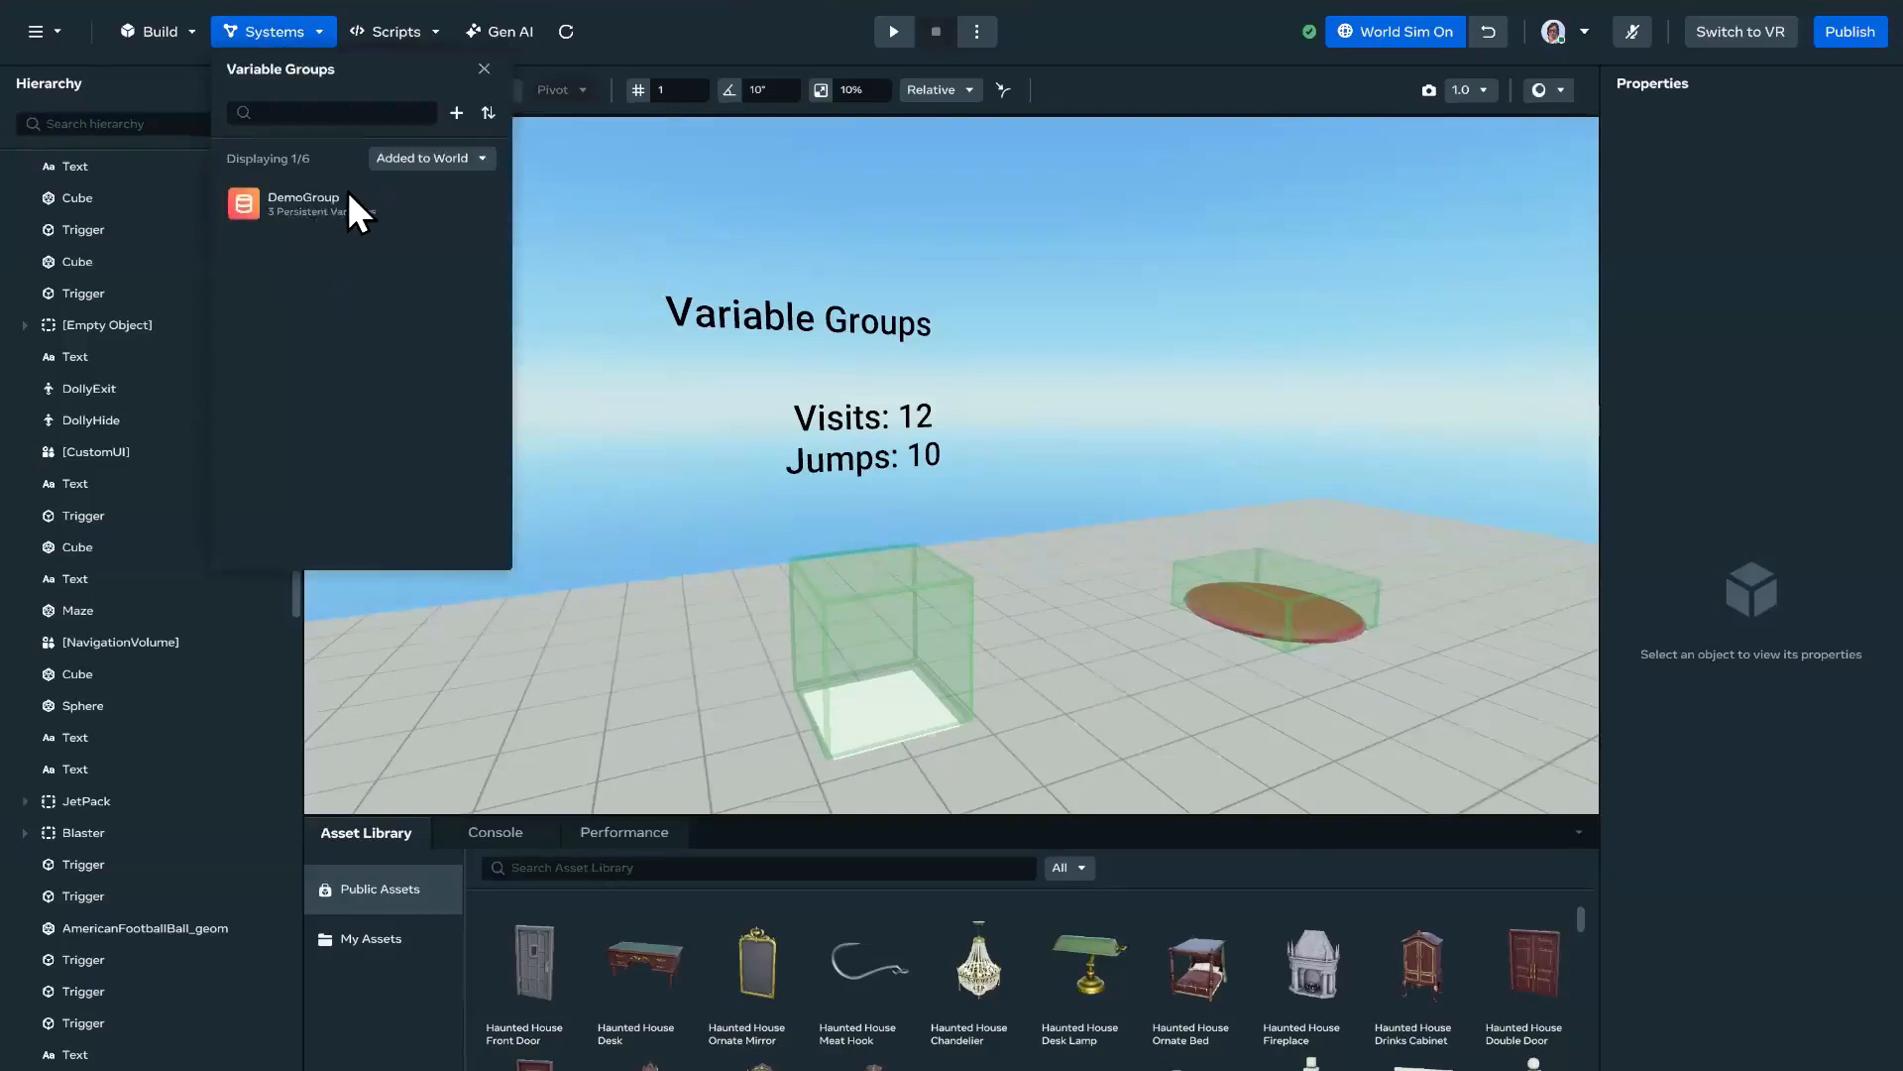
{"action": "left_click", "coordinate": [347, 211]}
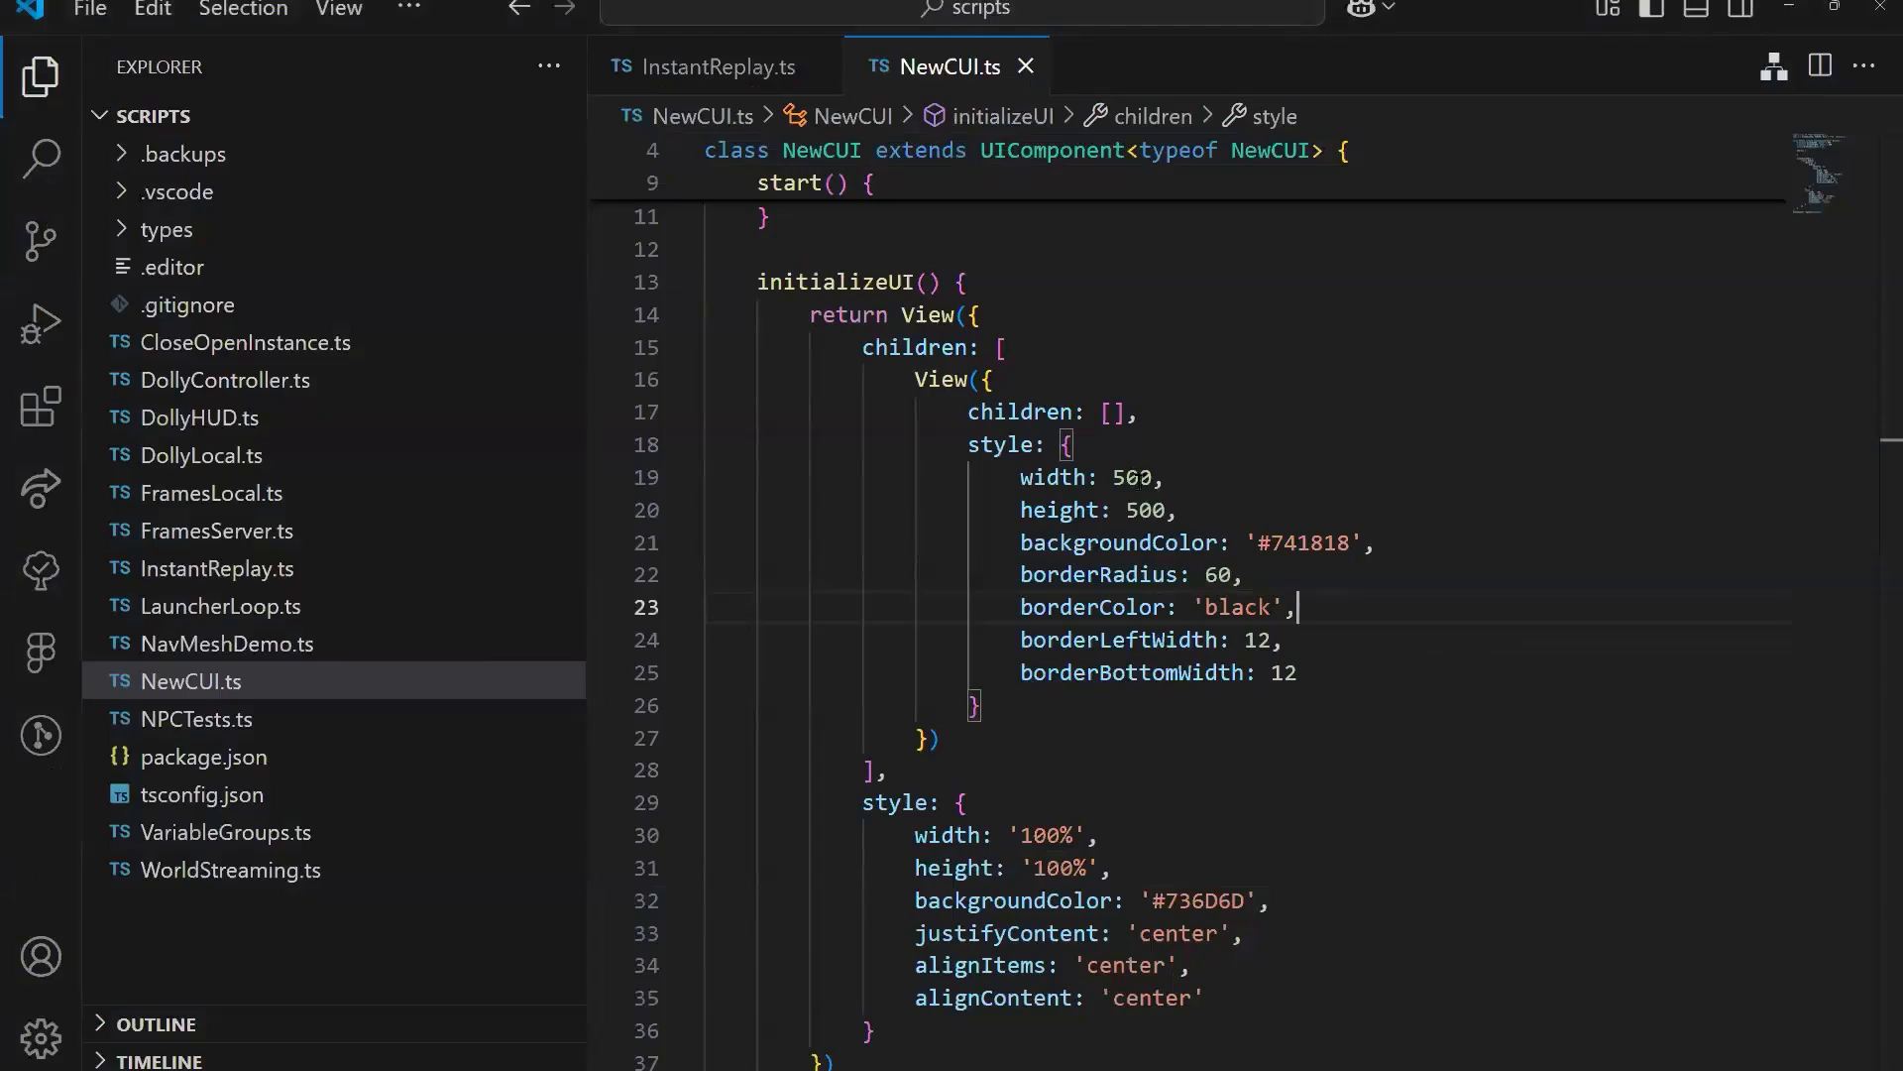
Step: Switch to VS Code, open VariableGroups.ts, and examine the PlayerStats type, the default stats and the VariableGroups class
{"action": "key", "text": "Up"}
{"action": "key", "text": "Up"}
{"action": "key", "text": "Up"}
{"action": "key", "text": "Up"}
{"action": "key", "text": "Up"}
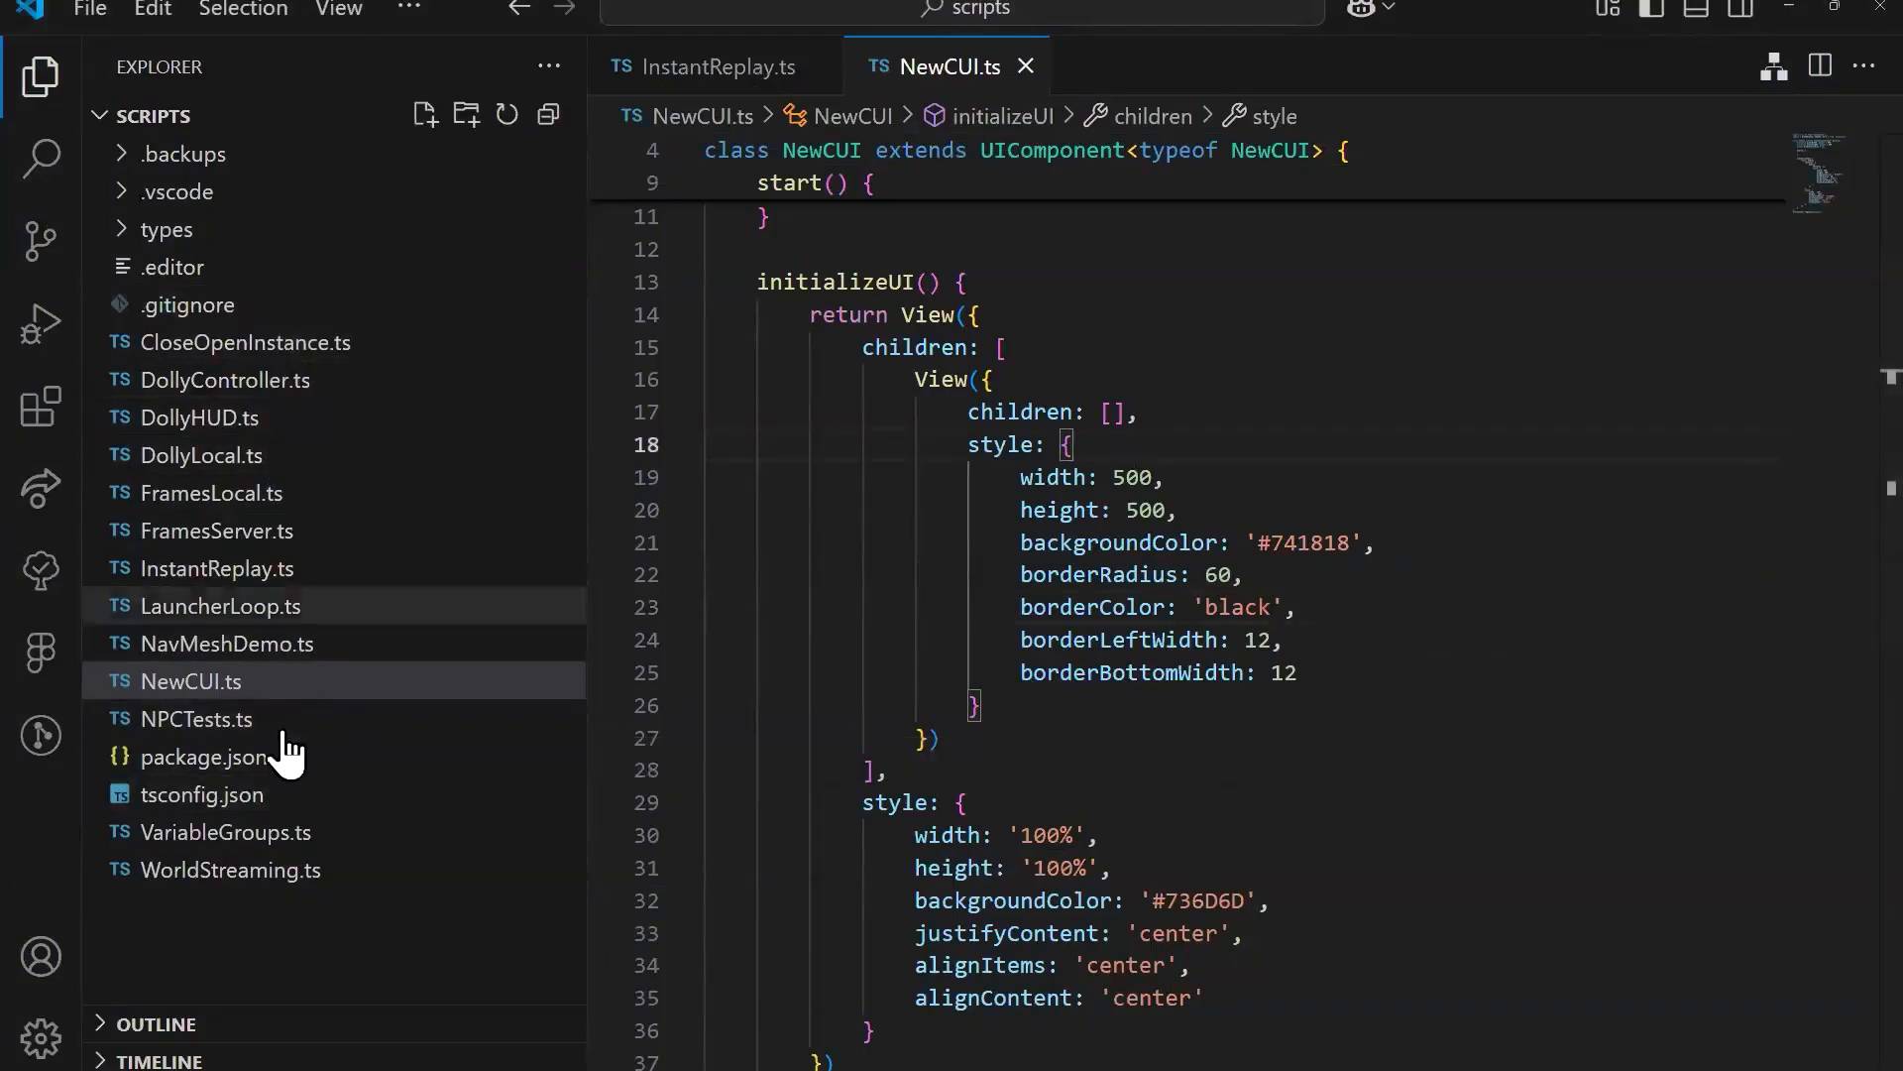
{"action": "left_click", "coordinate": [226, 832]}
{"action": "left_click", "coordinate": [1251, 540]}
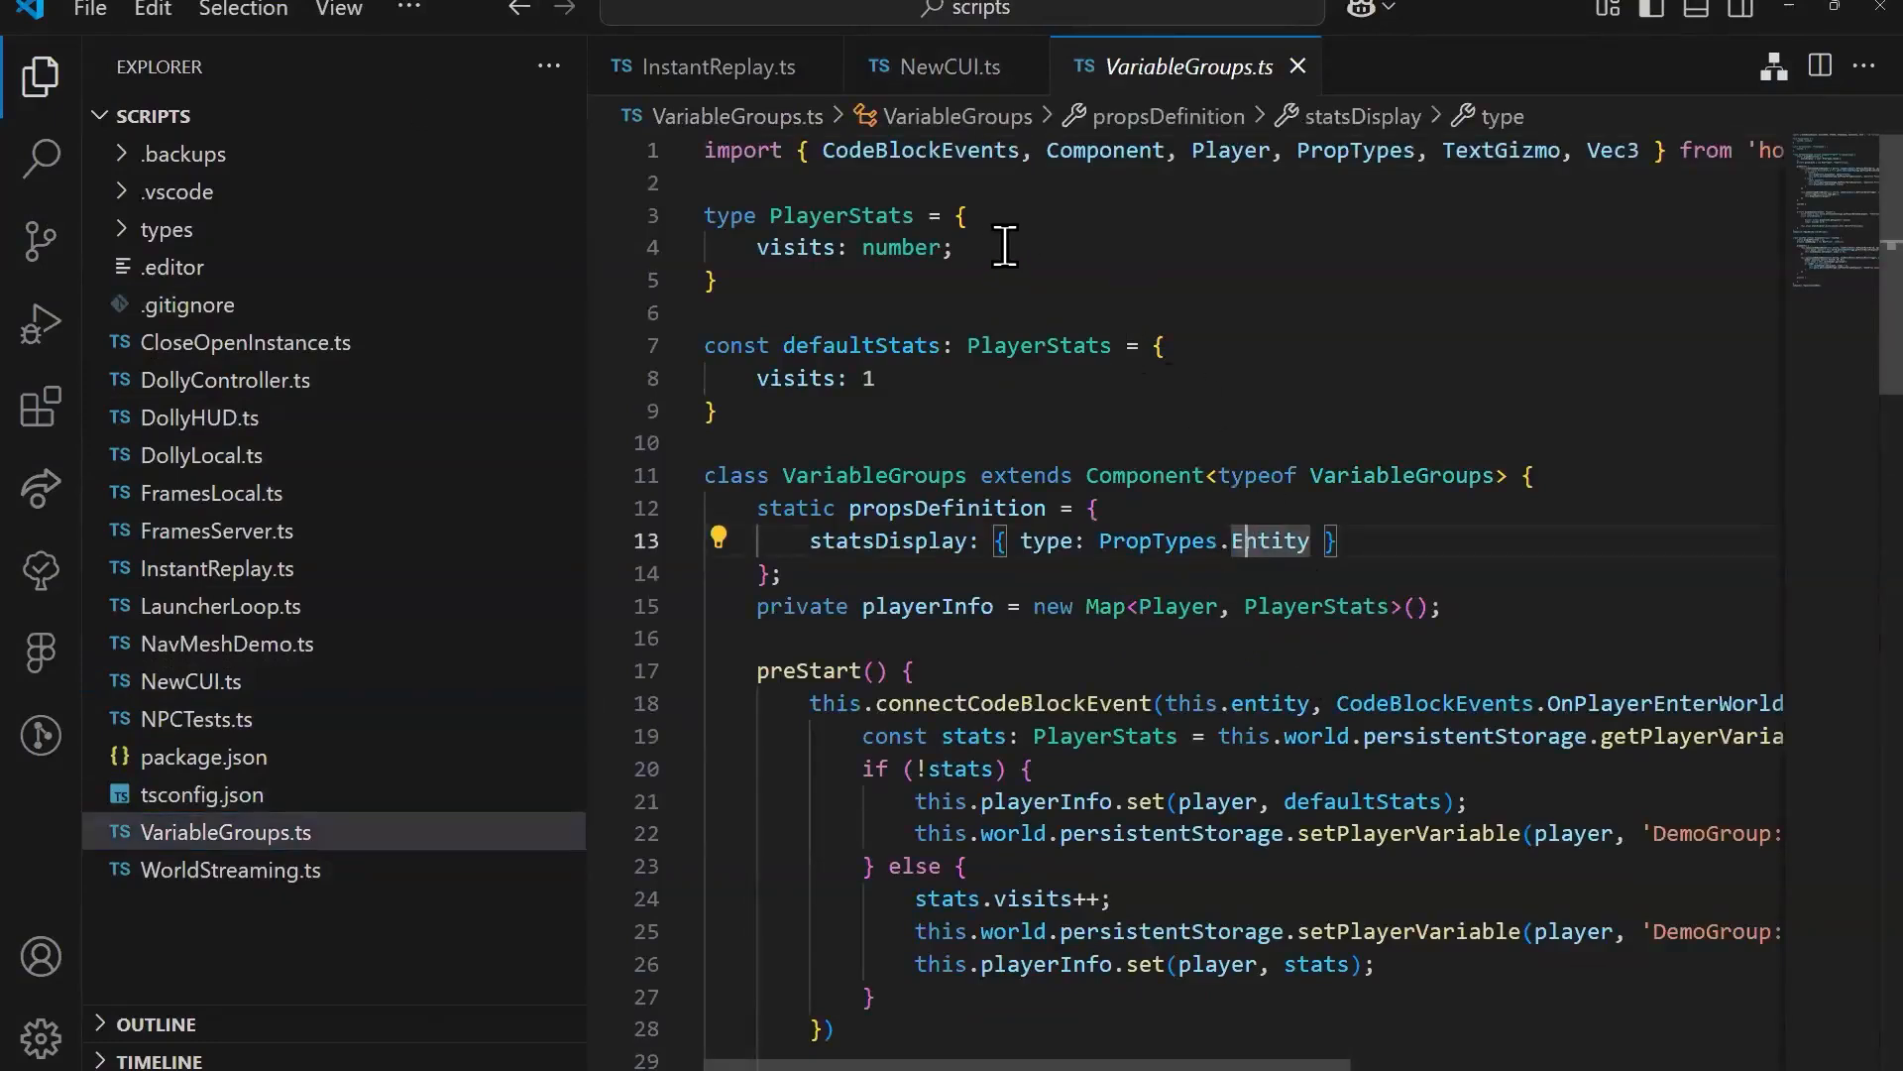
{"action": "left_click", "coordinate": [956, 247]}
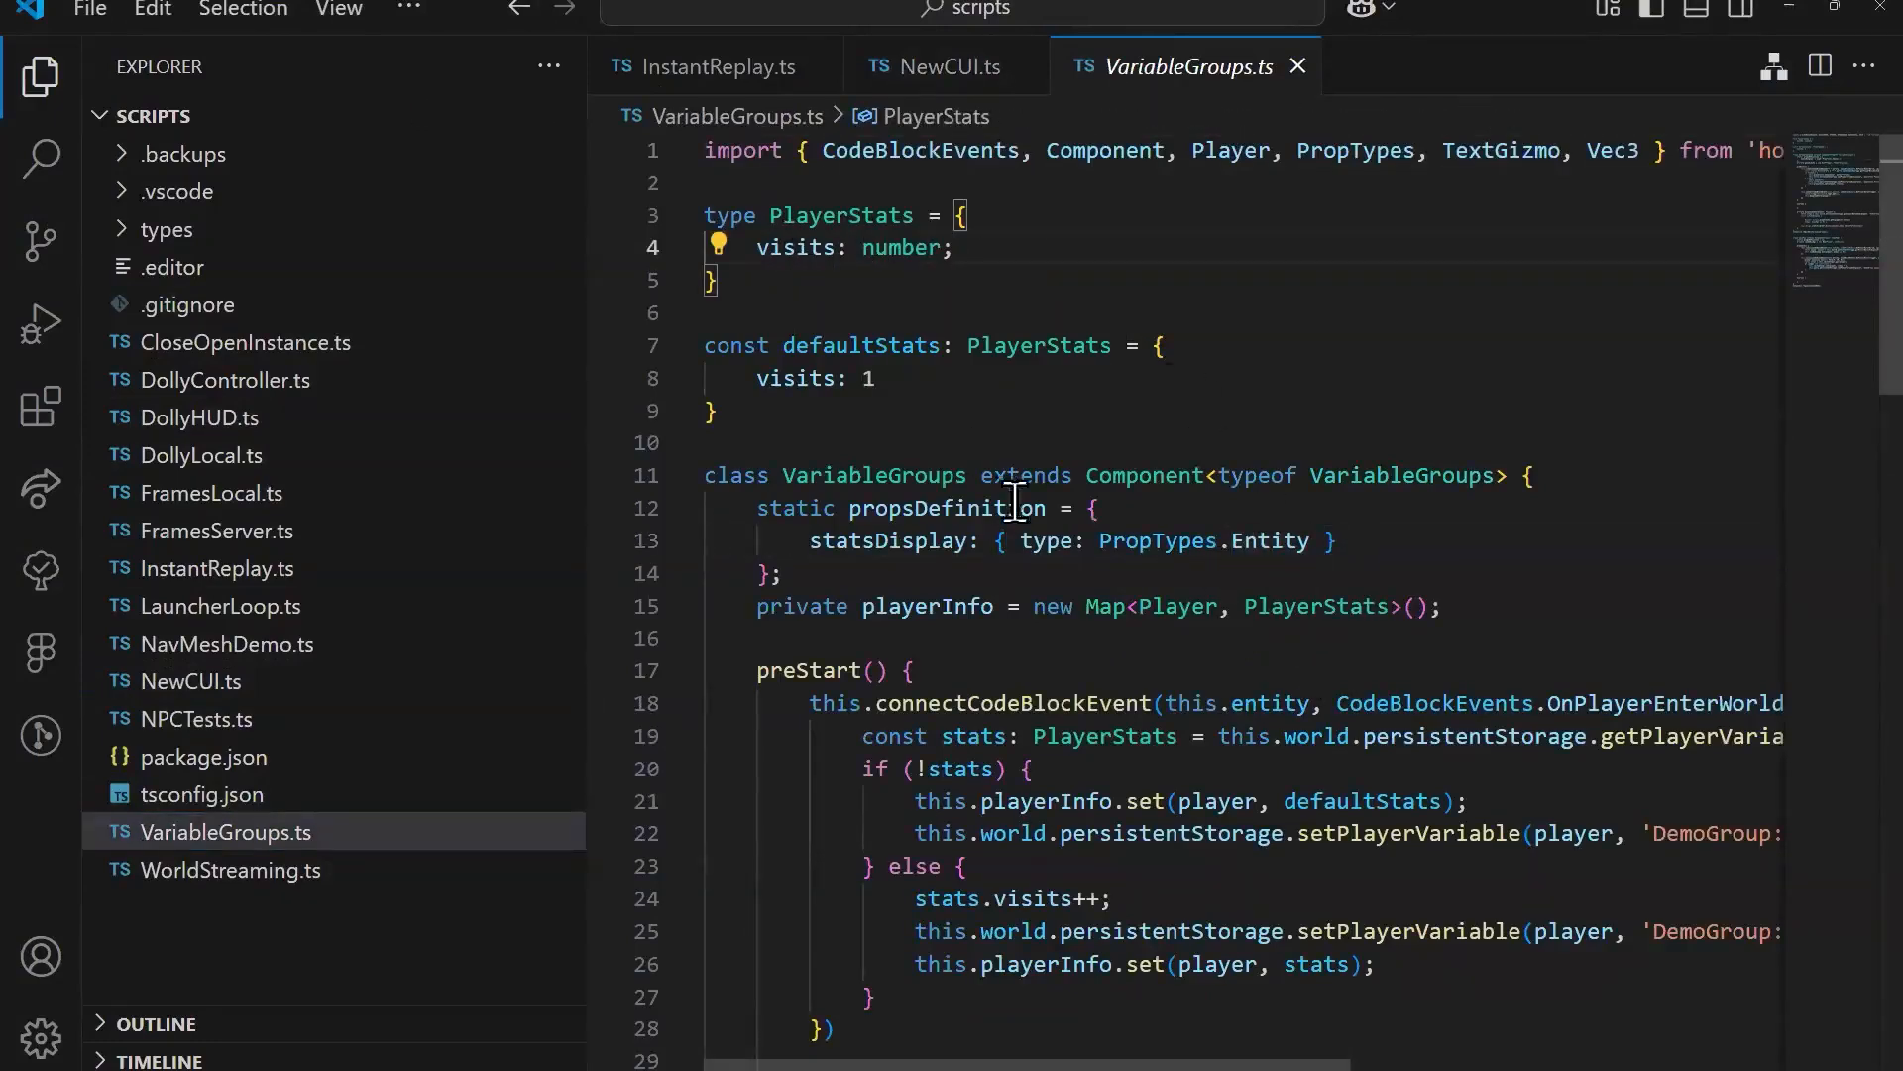
{"action": "scroll", "coordinate": [1571, 850], "scroll_direction": "down", "scroll_amount": 3}
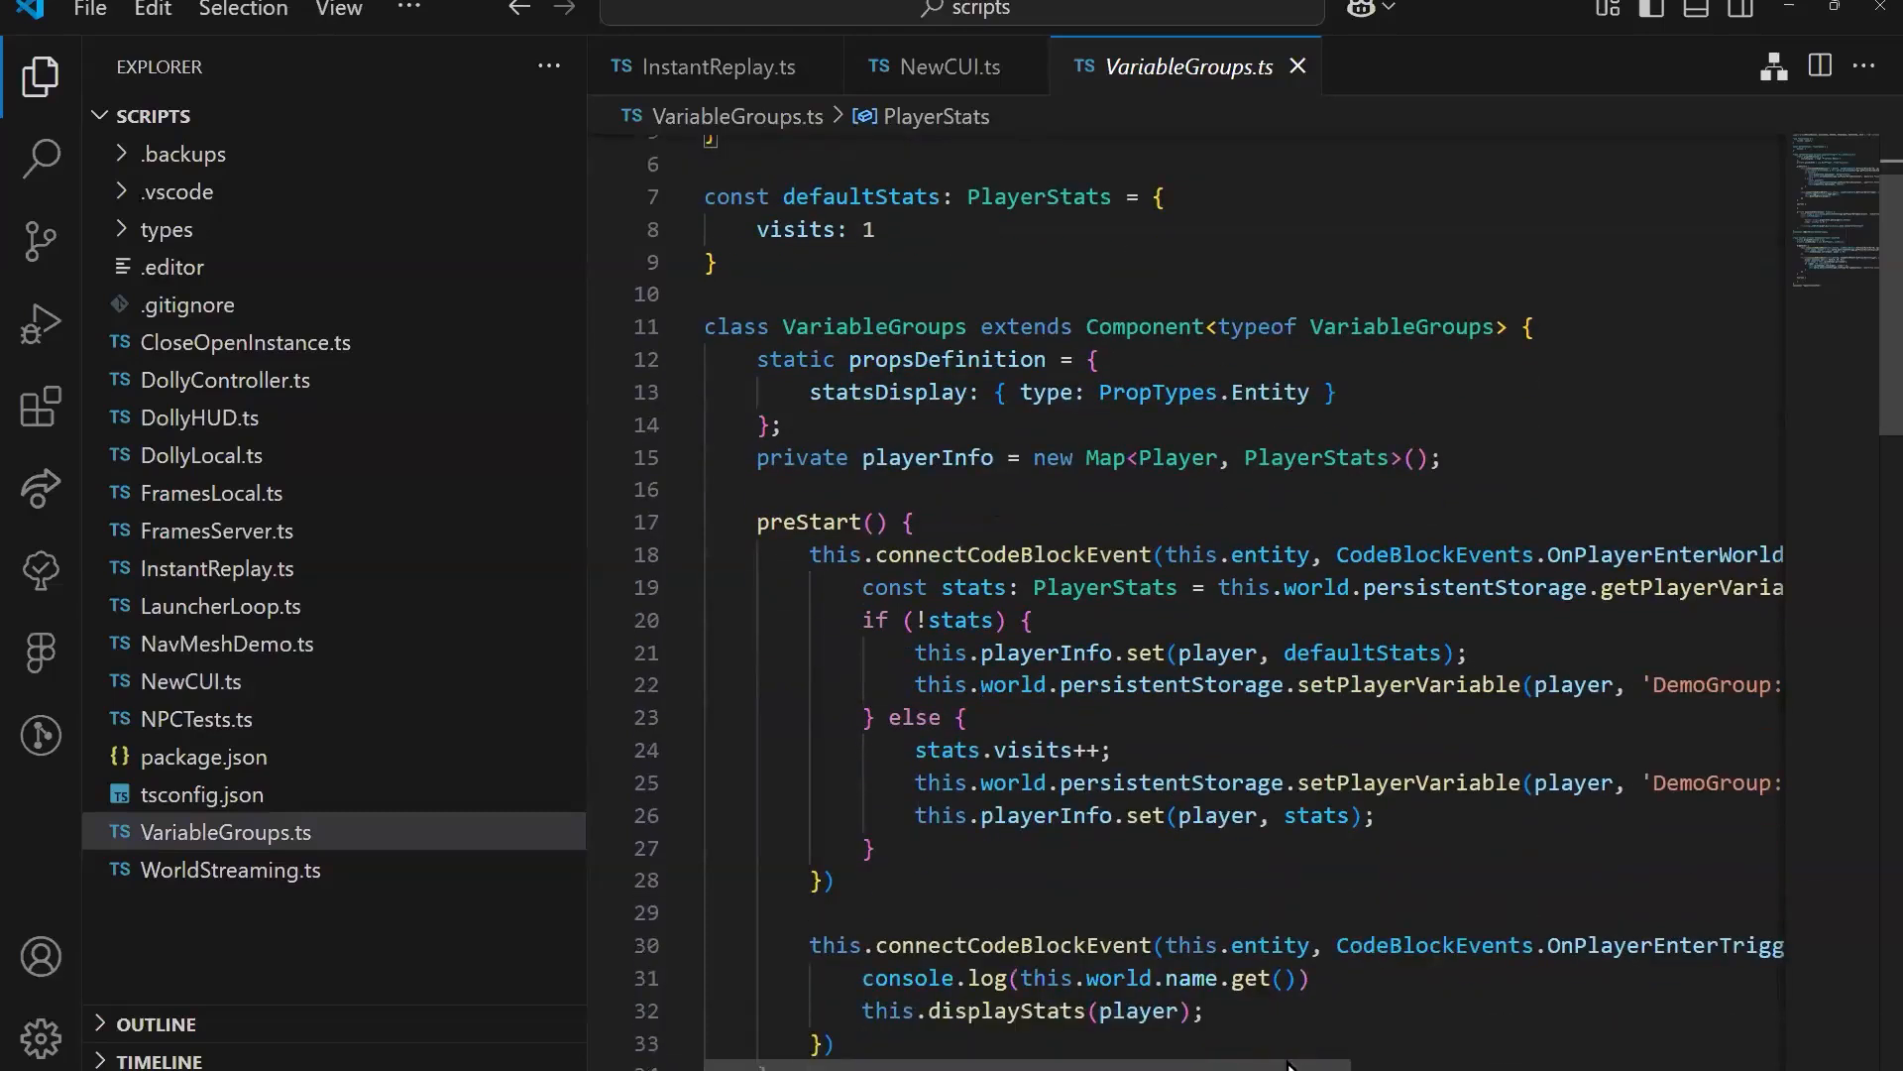
{"action": "left_click", "coordinate": [1326, 1042]}
{"action": "scroll", "coordinate": [1001, 334], "scroll_direction": "up", "scroll_amount": 3}
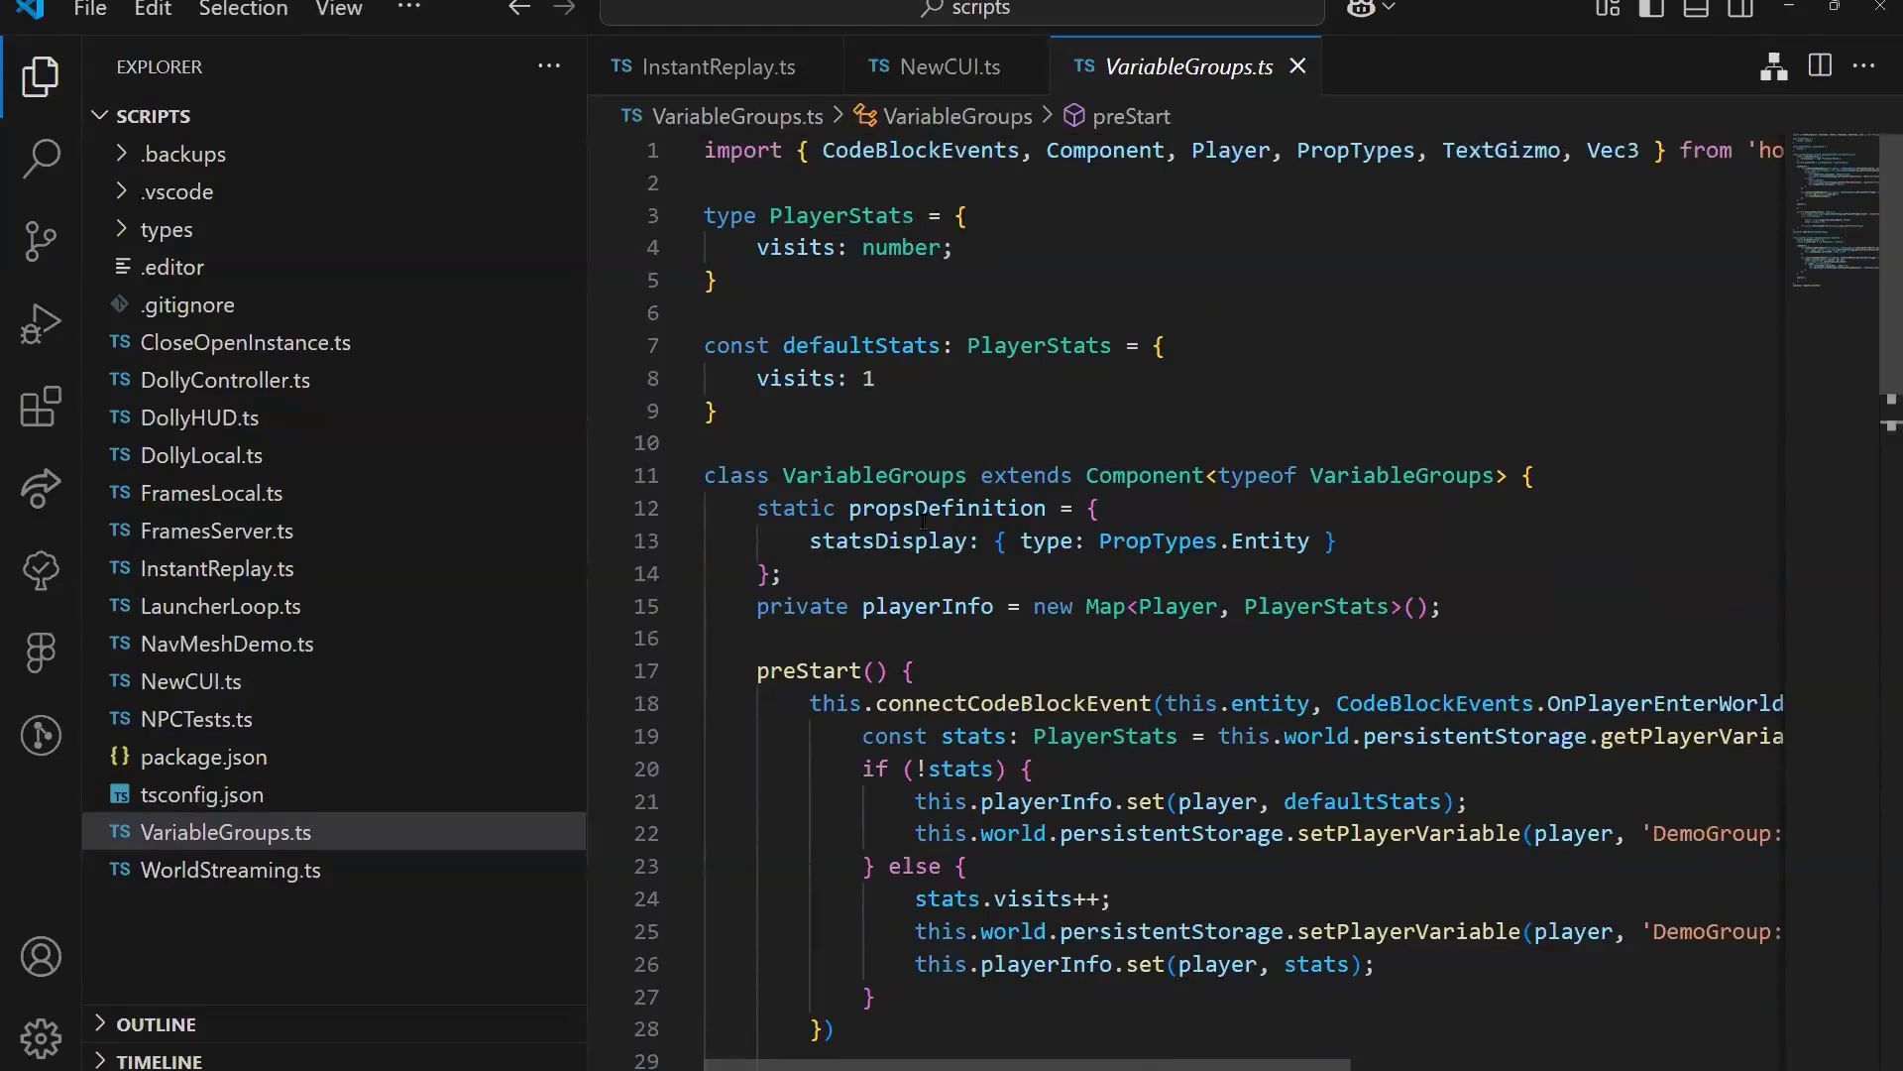
Step: Collapse the file explorer and reduce the editor's zoom so the long lines of VariableGroups.ts fit on screen
{"action": "mouse_move", "coordinate": [925, 523]}
{"action": "scroll", "coordinate": [1095, 722], "scroll_direction": "right", "scroll_amount": 2}
{"action": "left_click_drag", "start_coordinate": [1308, 1065], "coordinate": [1237, 1064]}
{"action": "scroll", "coordinate": [1091, 691], "scroll_direction": "down", "scroll_amount": 1}
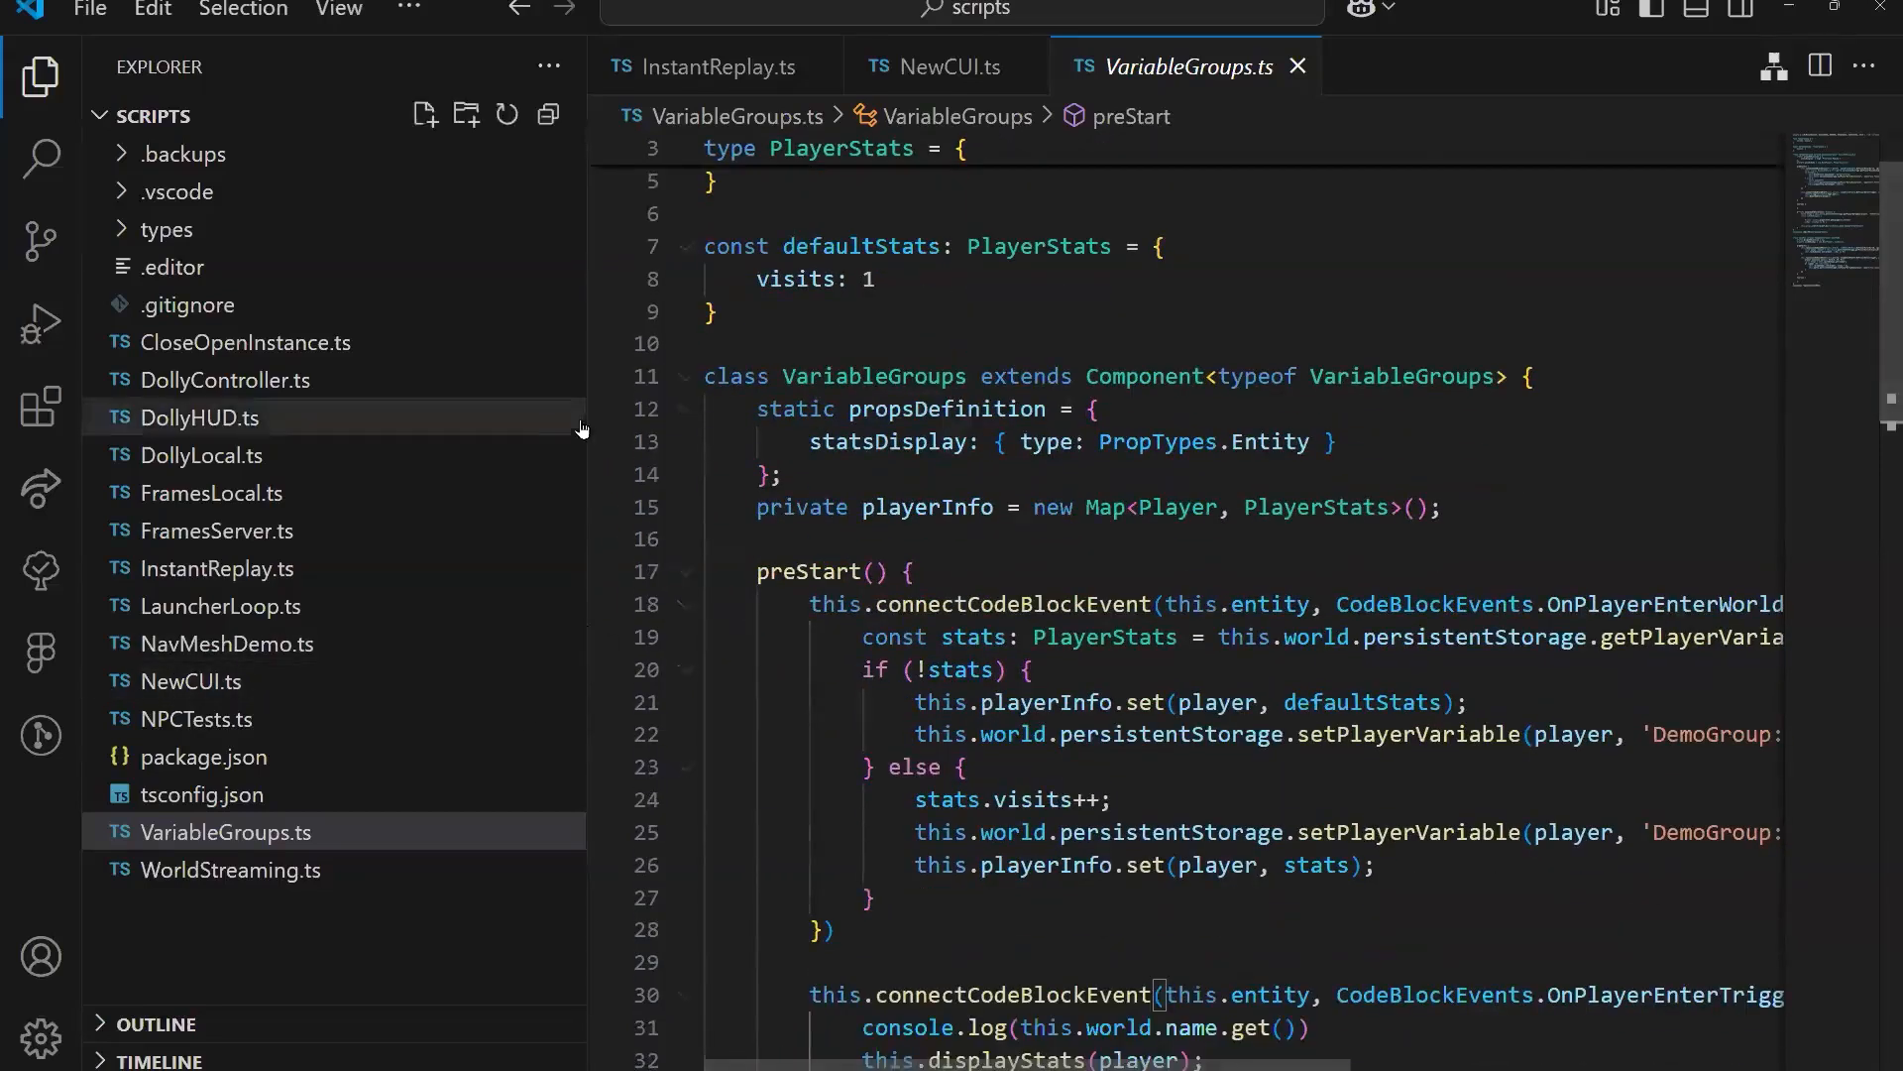
{"action": "left_click_drag", "start_coordinate": [589, 418], "coordinate": [30, 385]}
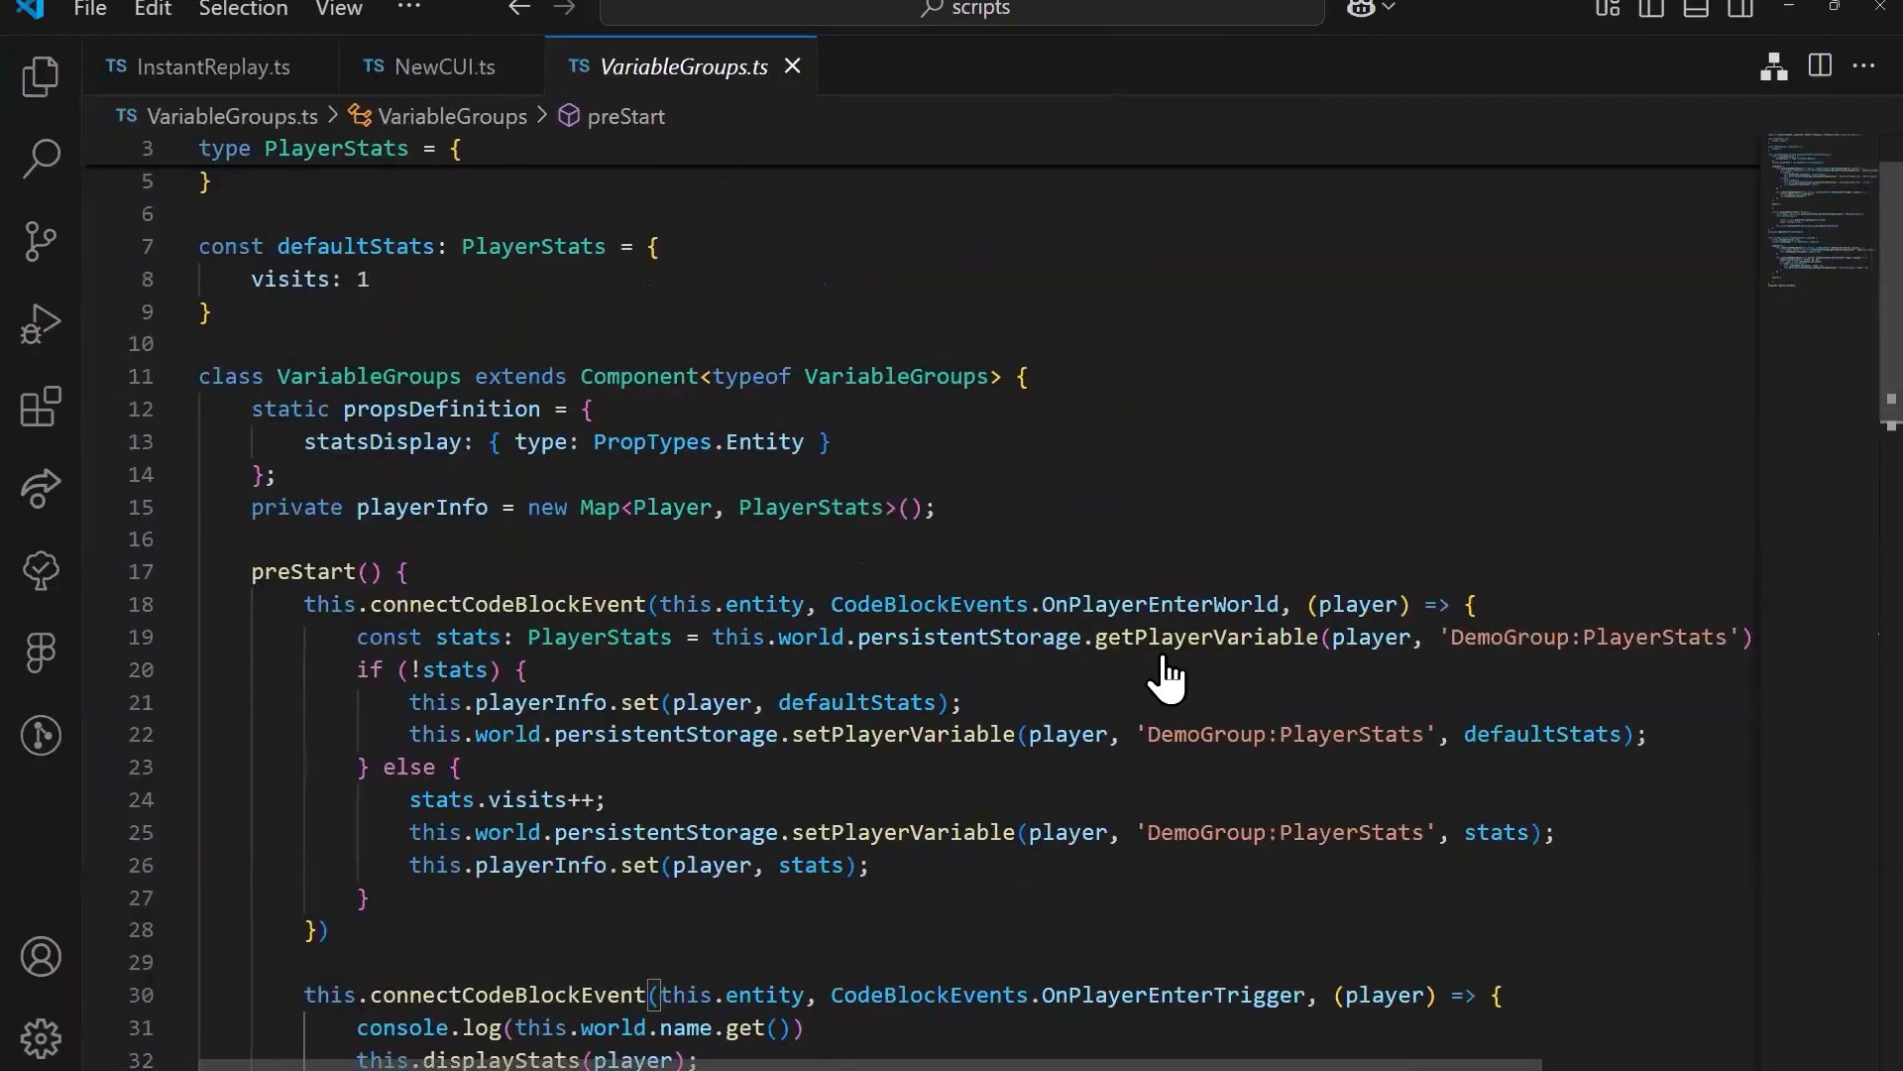
{"action": "mouse_move", "coordinate": [1168, 679]}
{"action": "key", "text": "ctrl+minus"}
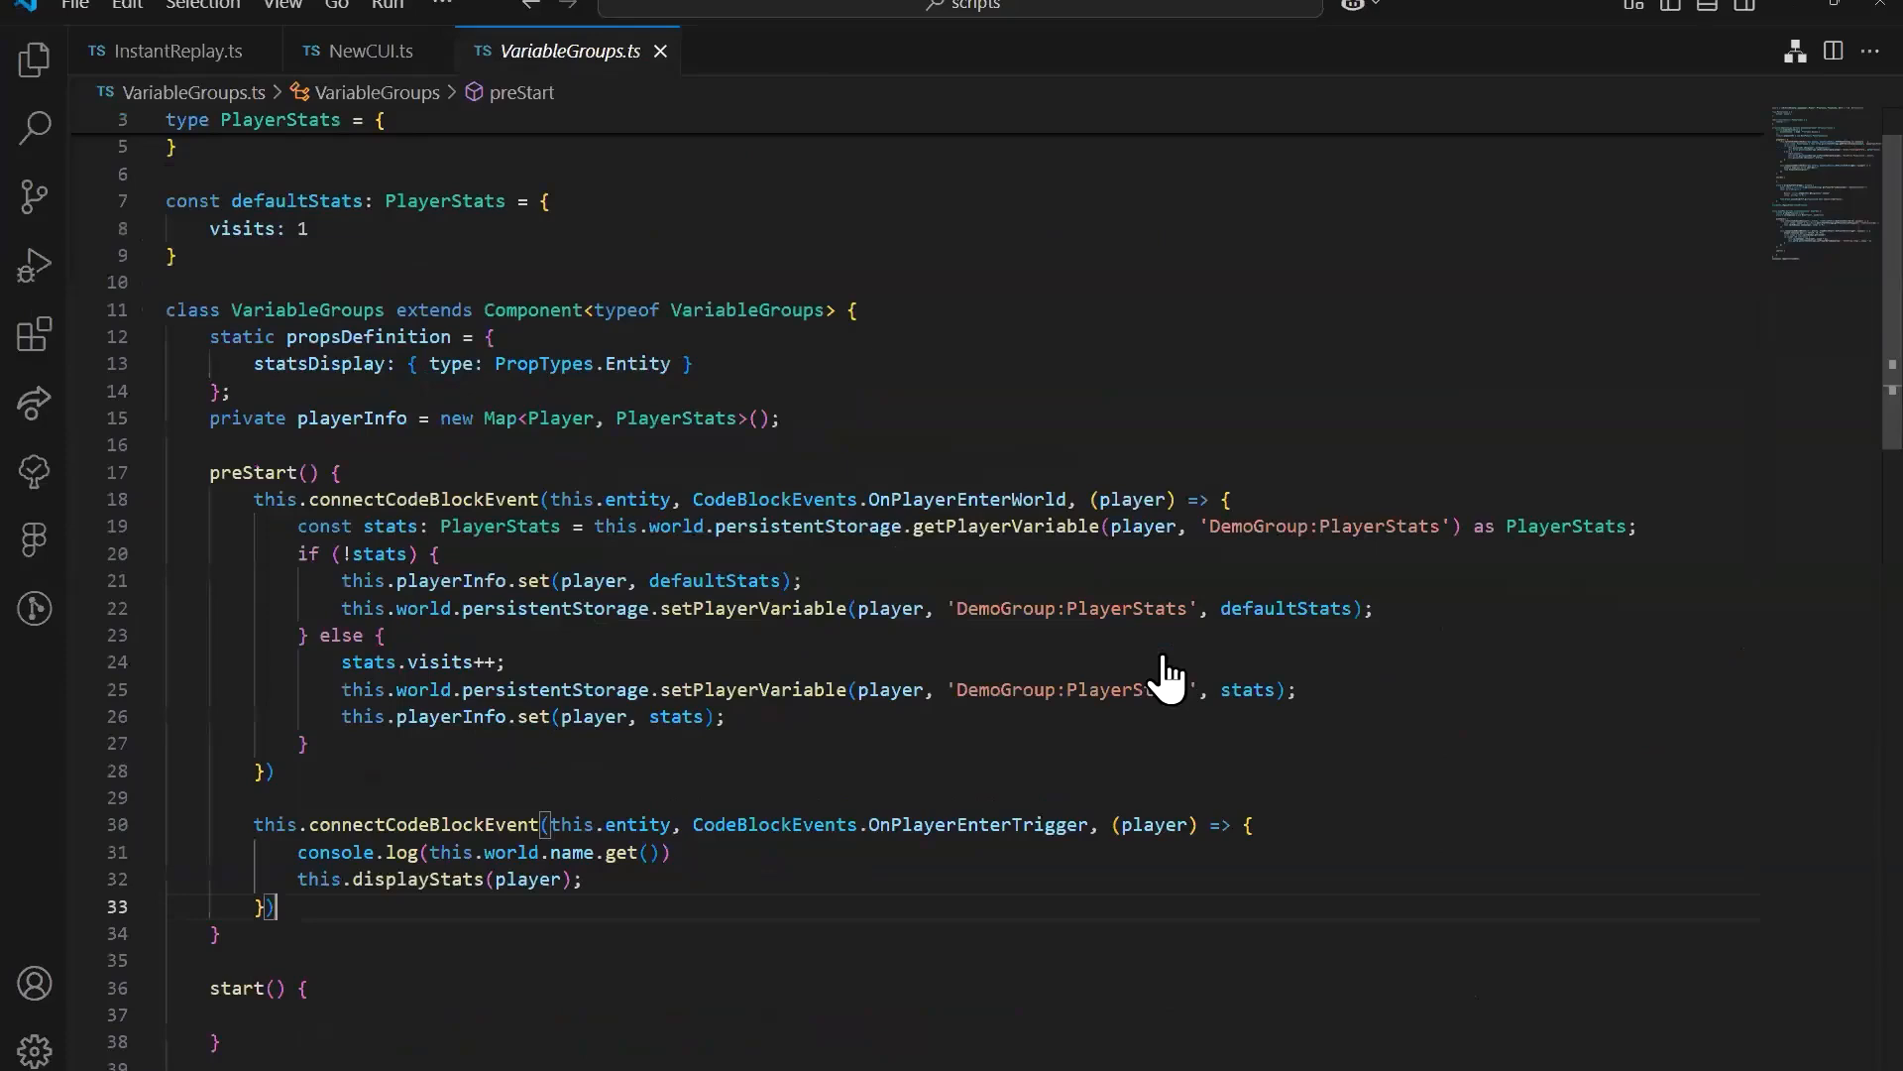
Step: Examine how the OnPlayerEnterWorld handler reads and saves DemoGroup:PlayerStats, and compare it with defaultStats and the visits field of PlayerStats
{"action": "left_click", "coordinate": [783, 555]}
{"action": "left_click", "coordinate": [815, 529]}
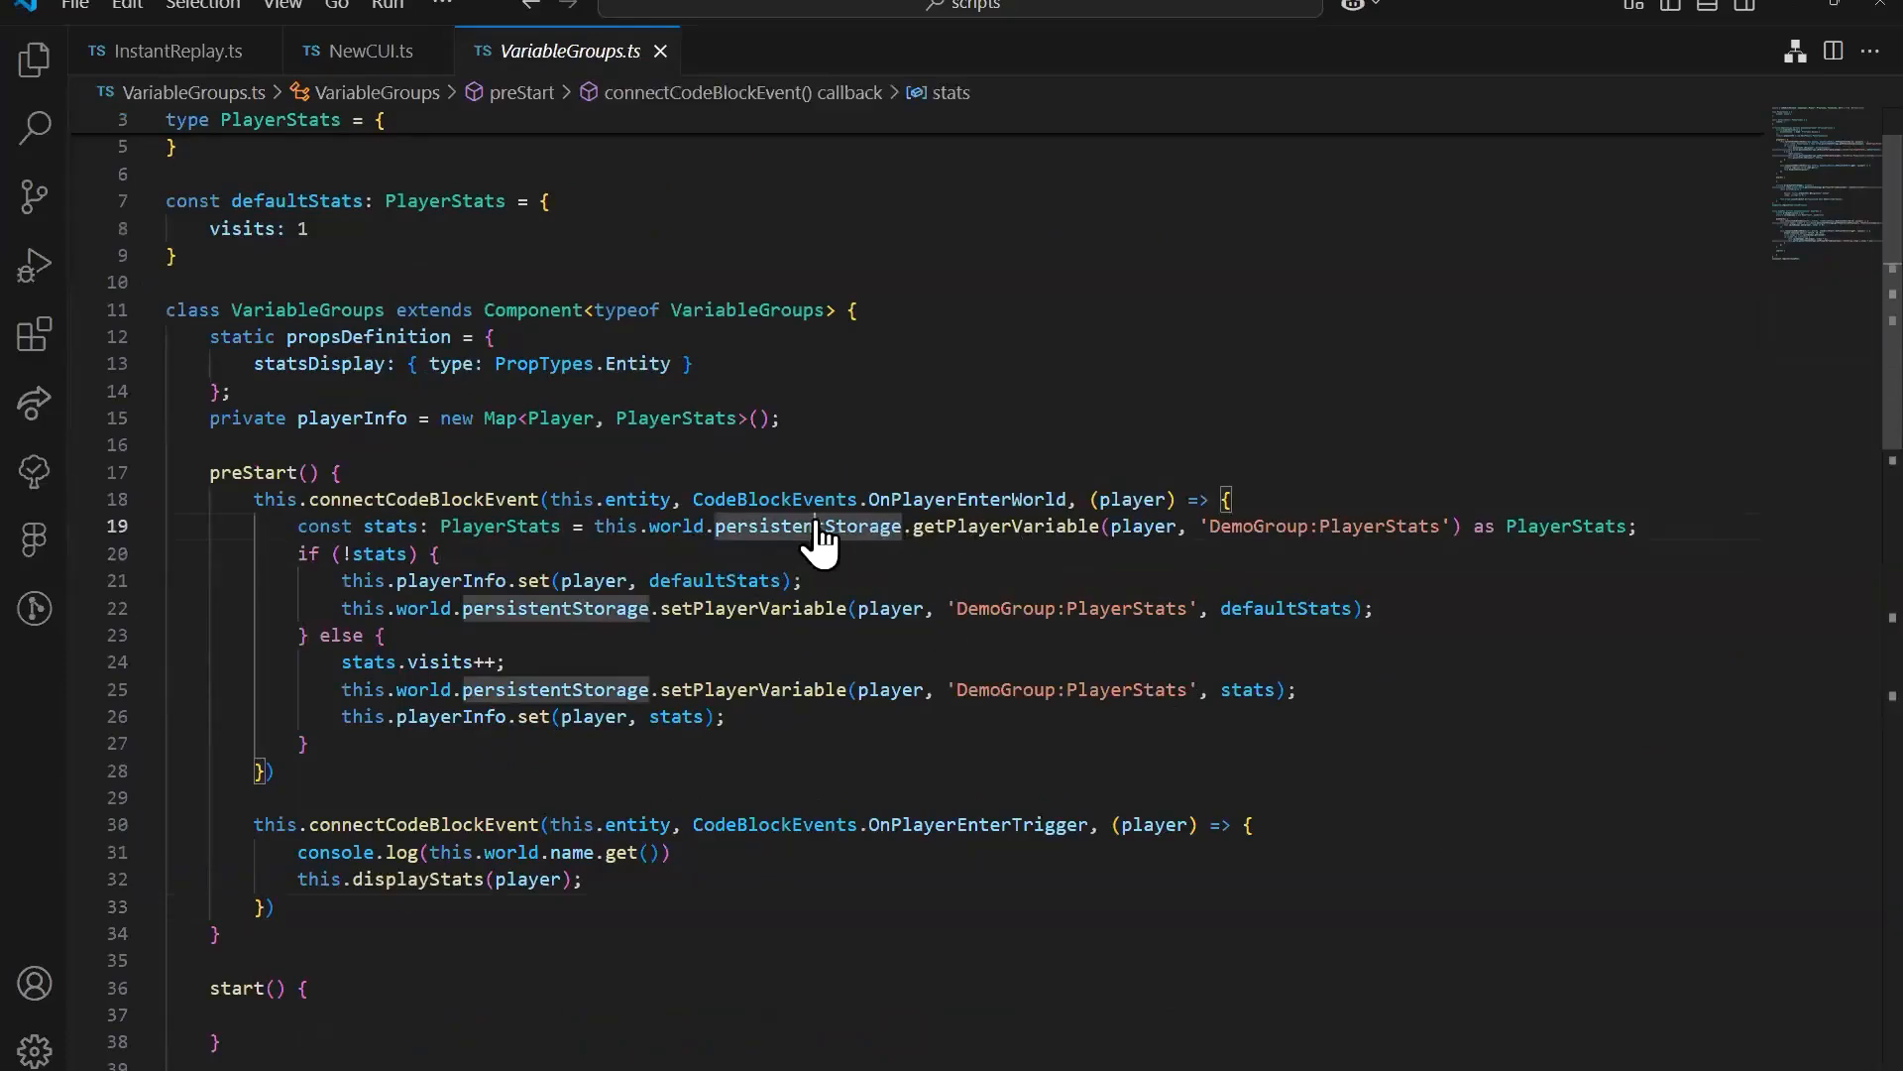
{"action": "left_click", "coordinate": [436, 565]}
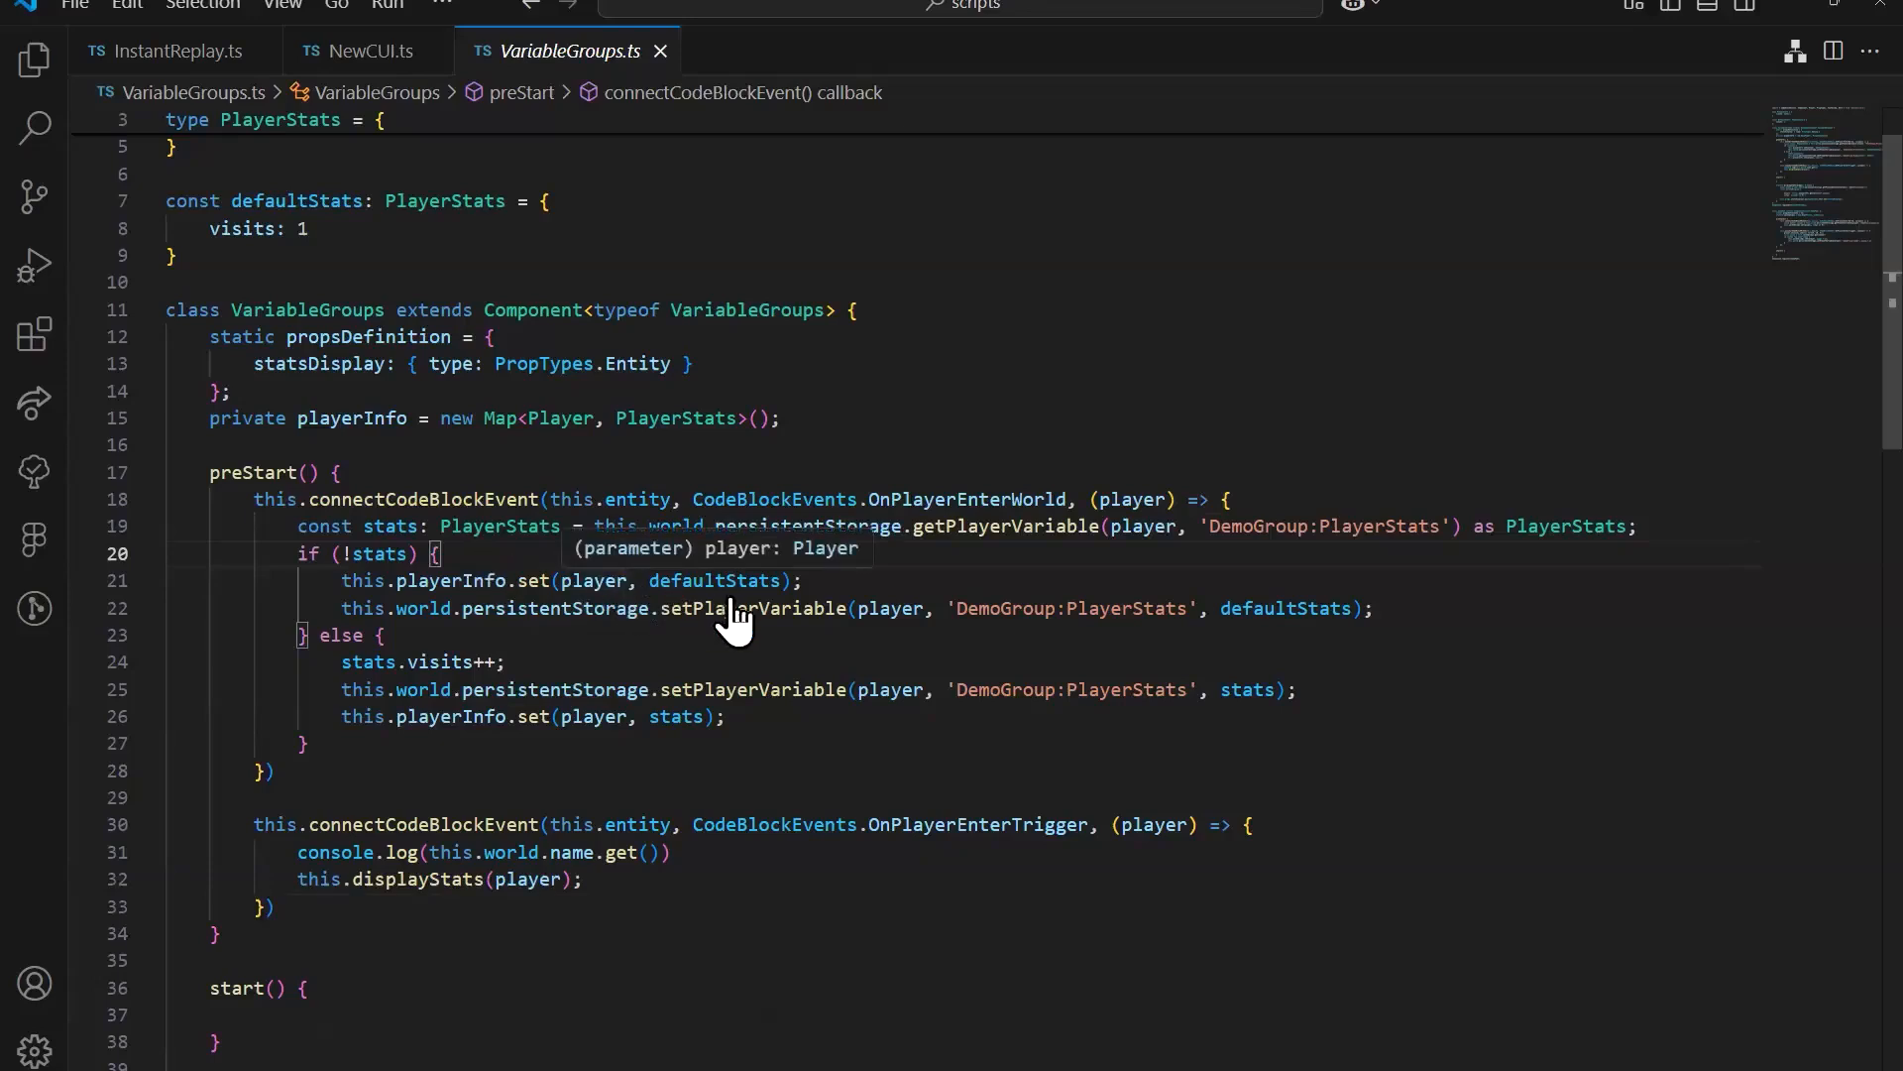
{"action": "left_click", "coordinate": [684, 581]}
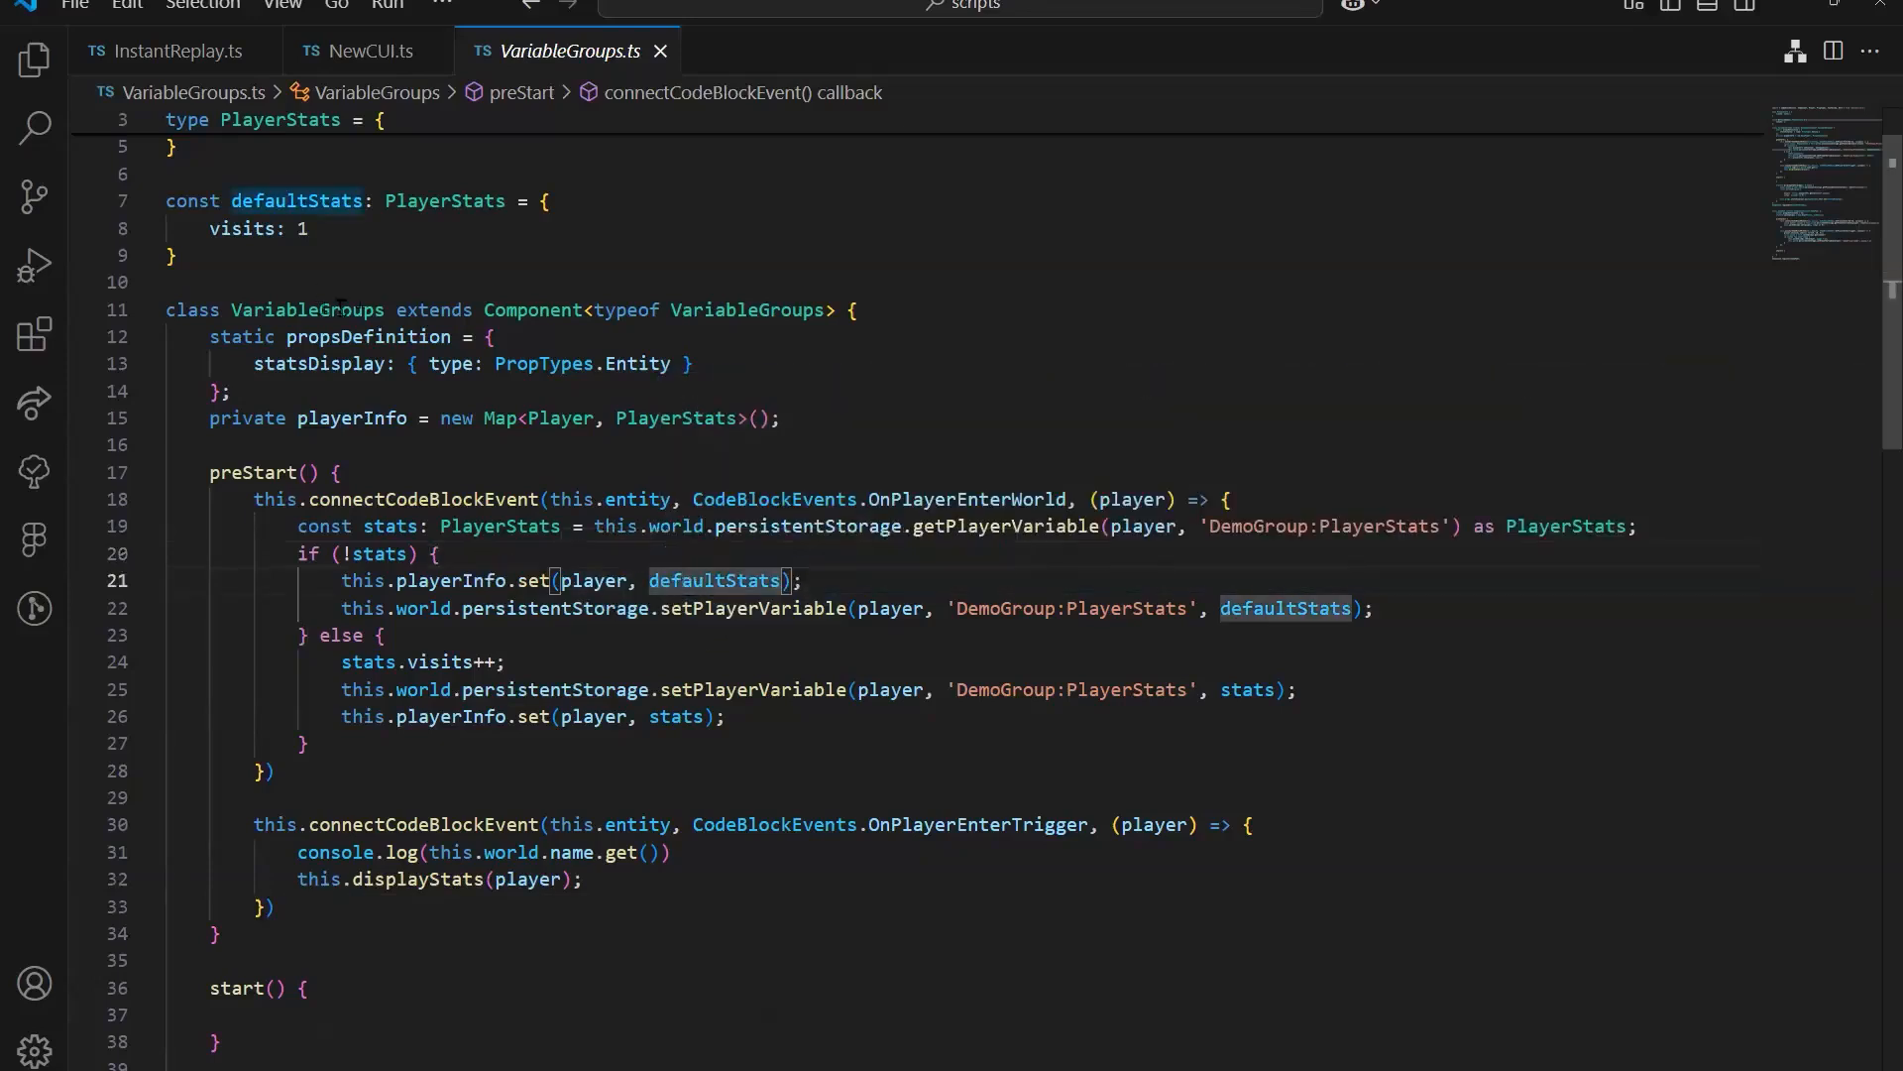
{"action": "scroll", "coordinate": [361, 286], "scroll_direction": "up", "scroll_amount": 1}
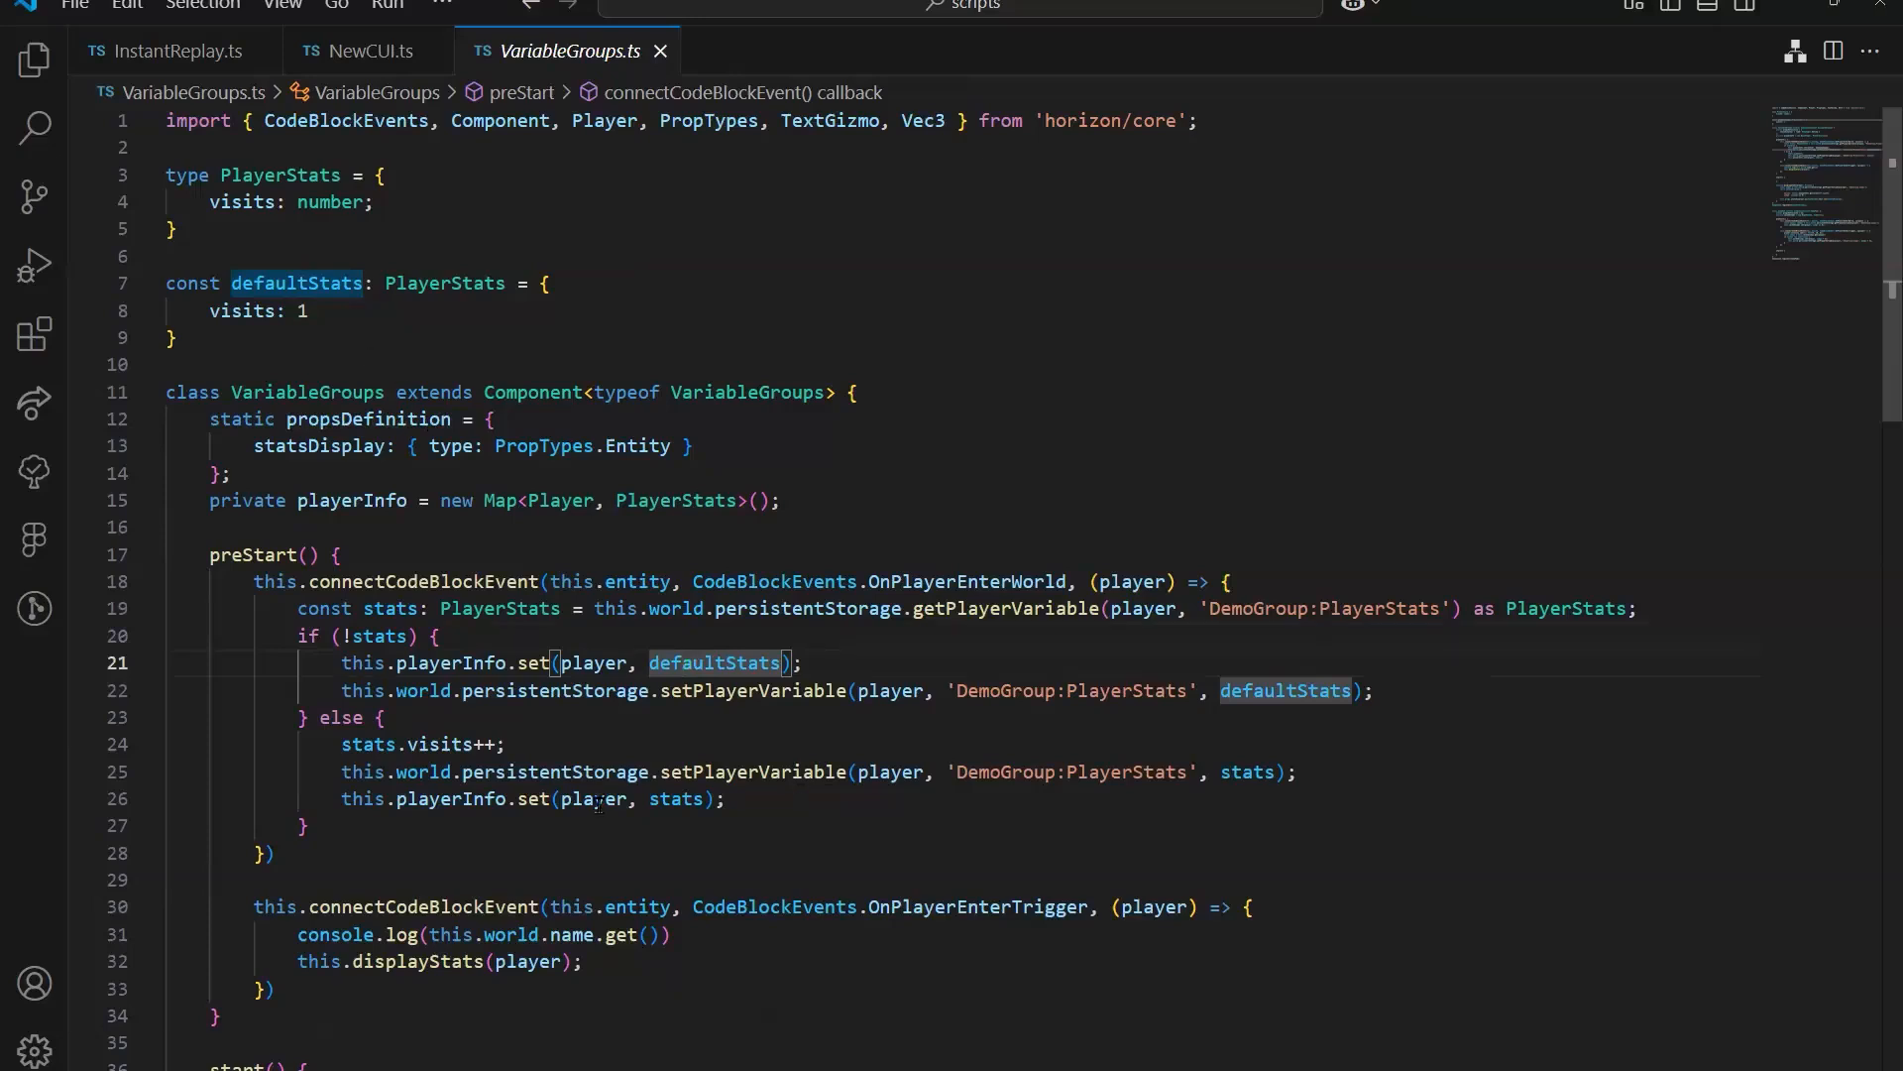
{"action": "left_click_drag", "start_coordinate": [396, 608], "coordinate": [551, 615]}
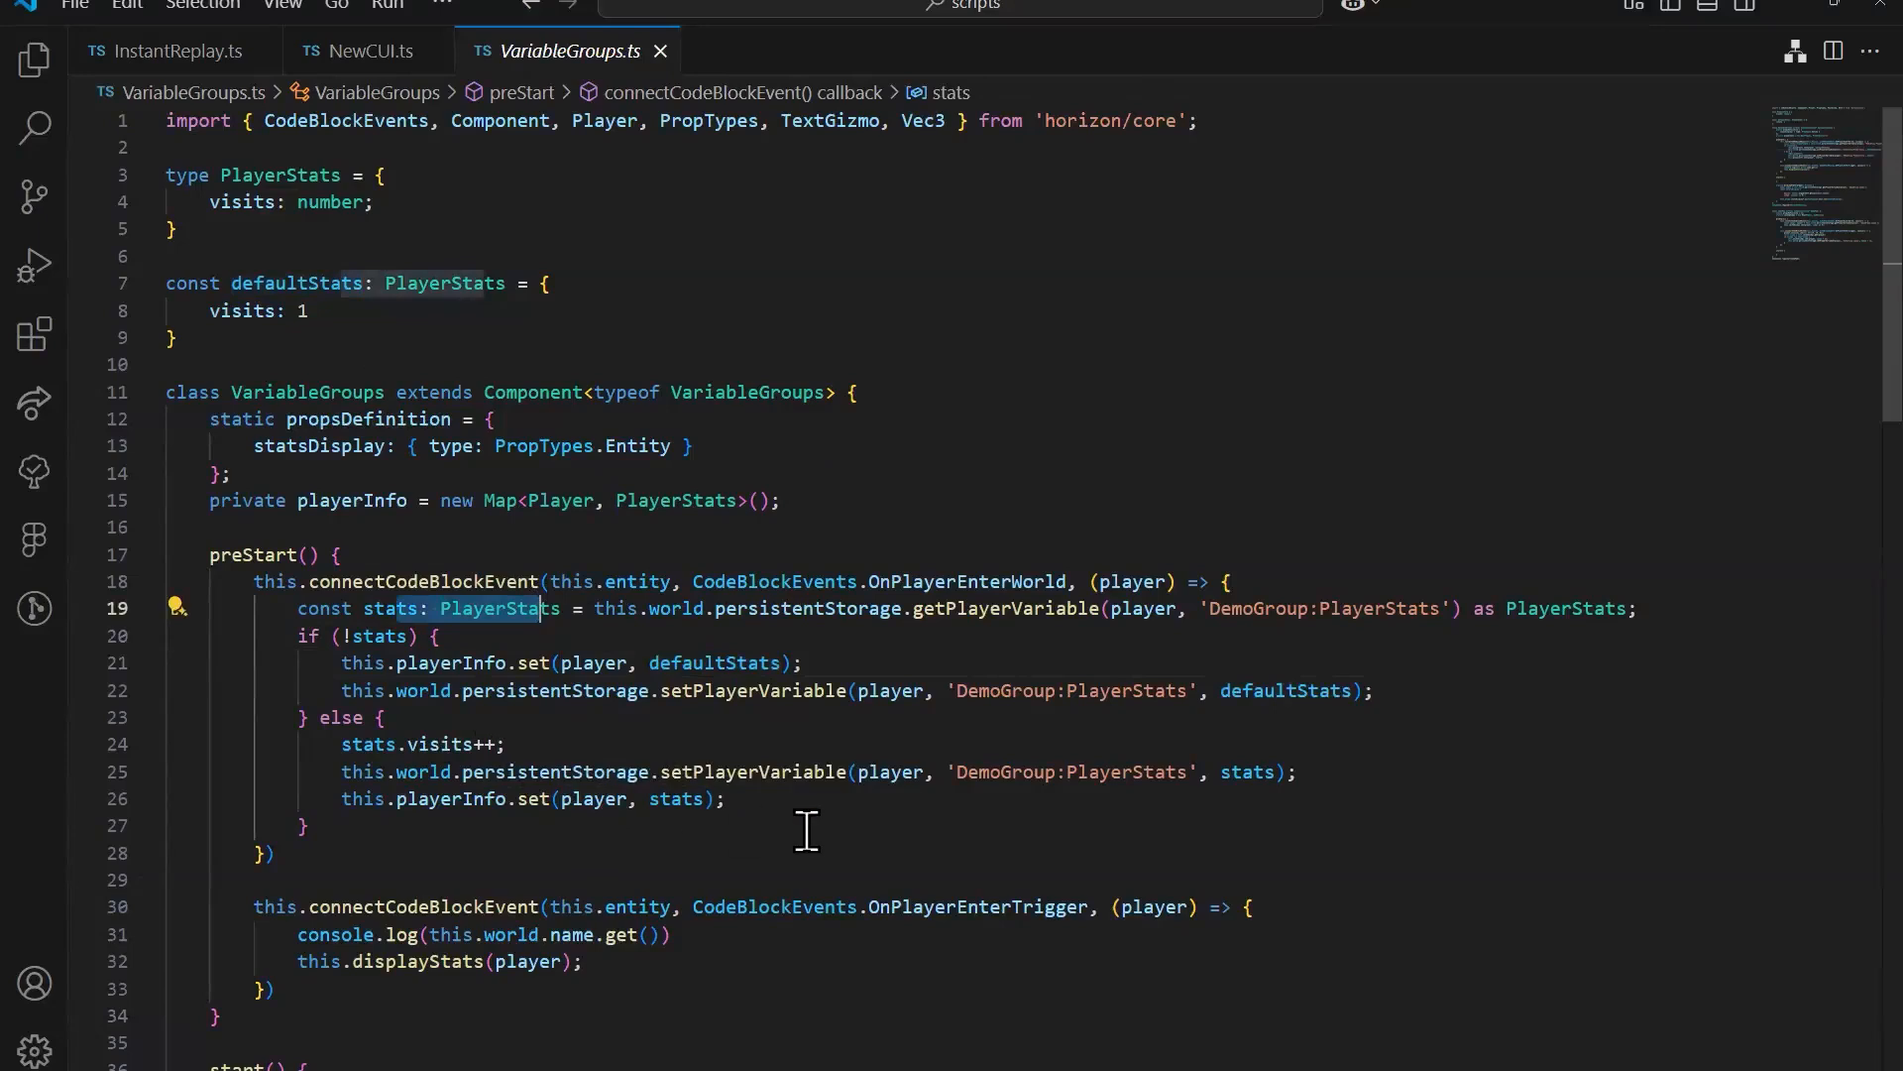
{"action": "left_click", "coordinate": [242, 201]}
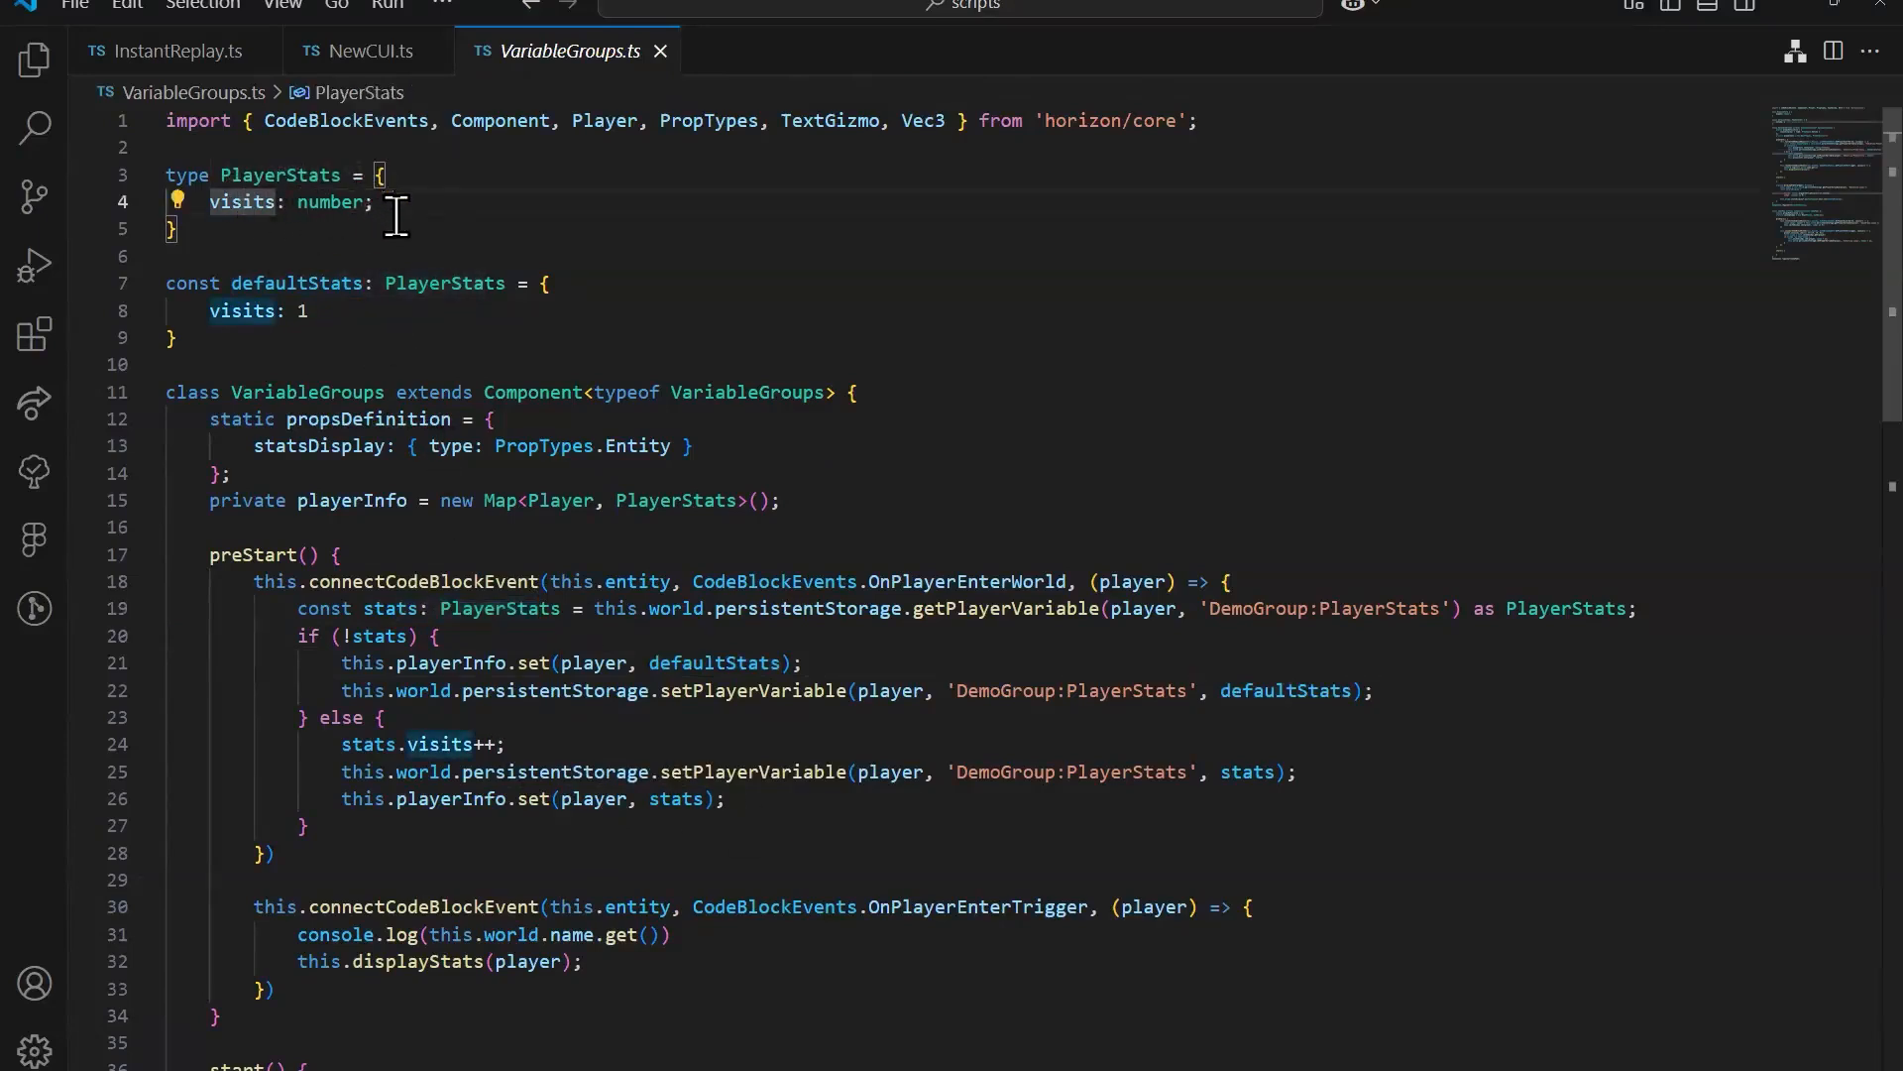
Step: Add numberOfPurchases and lastTimePlayerVisited as number fields to the PlayerStats type, below visits
{"action": "left_click", "coordinate": [432, 201]}
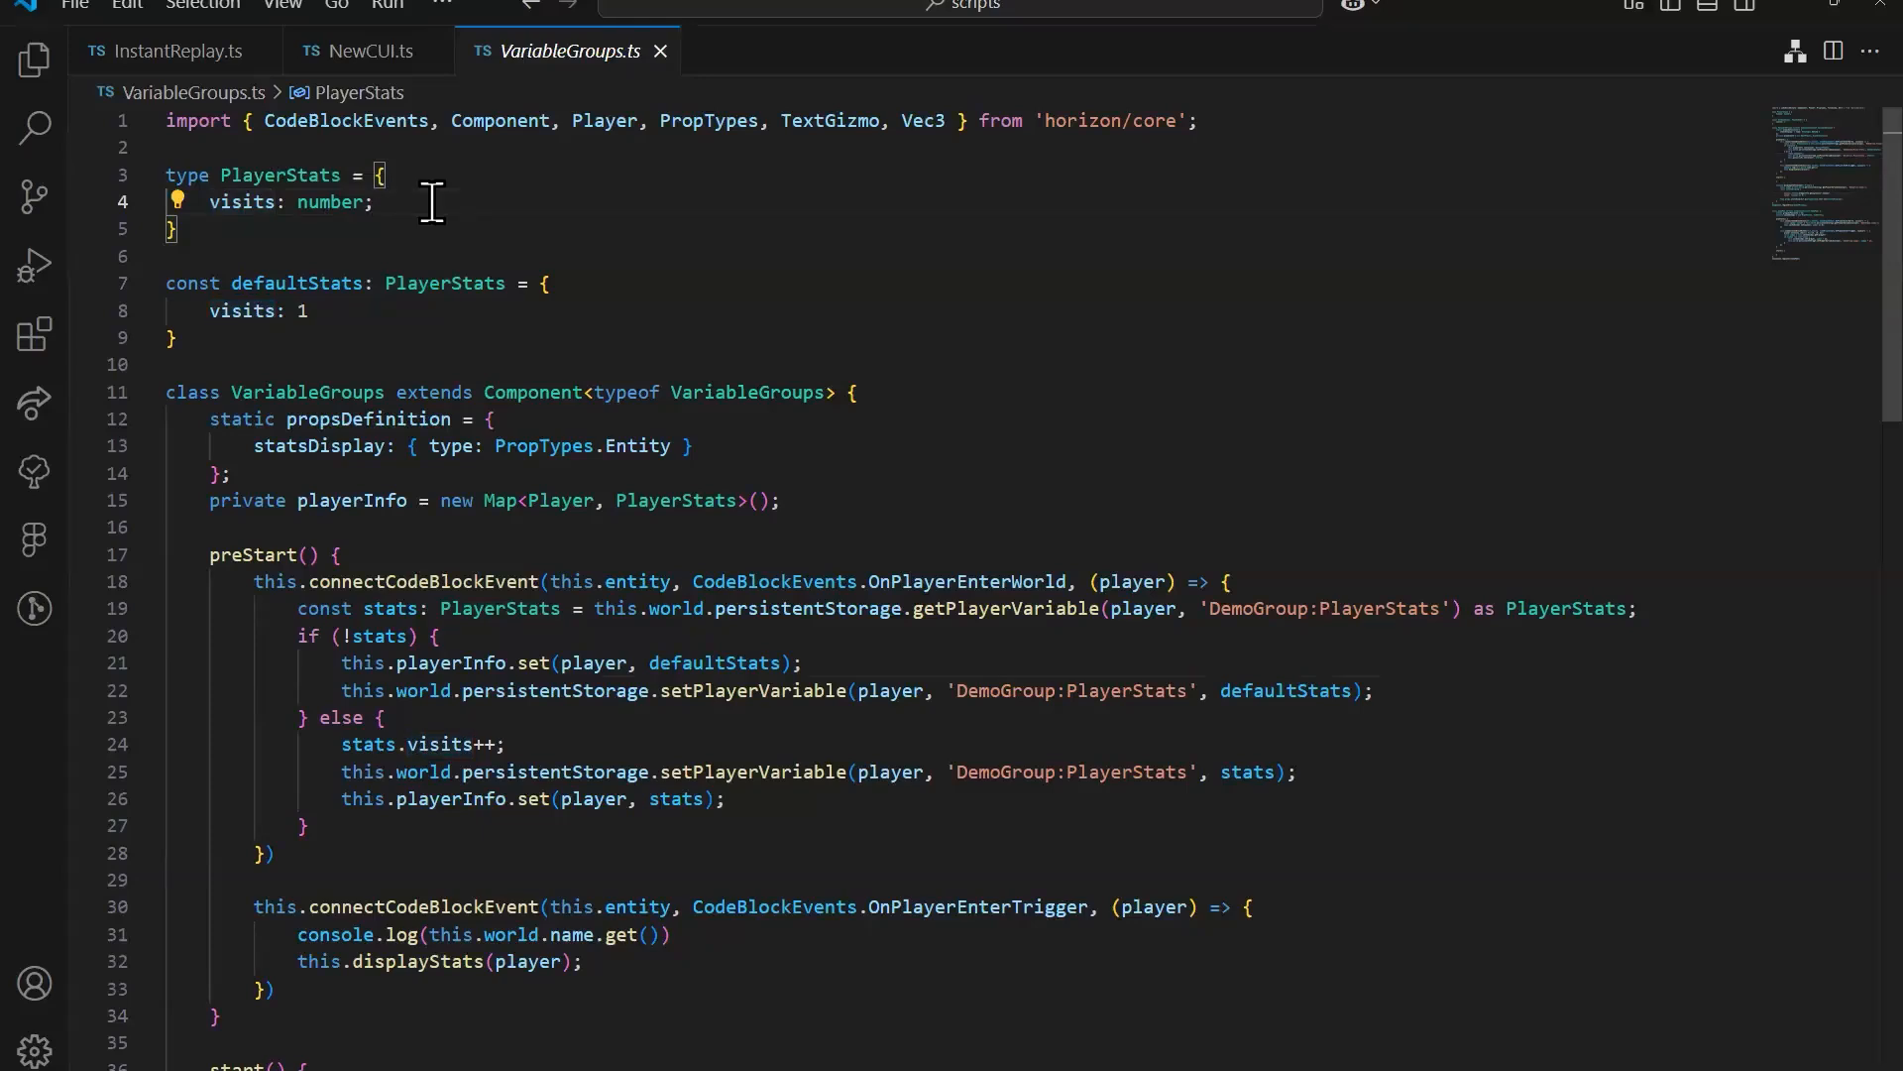
{"action": "key", "text": "Return"}
{"action": "type", "text": "numberOf"}
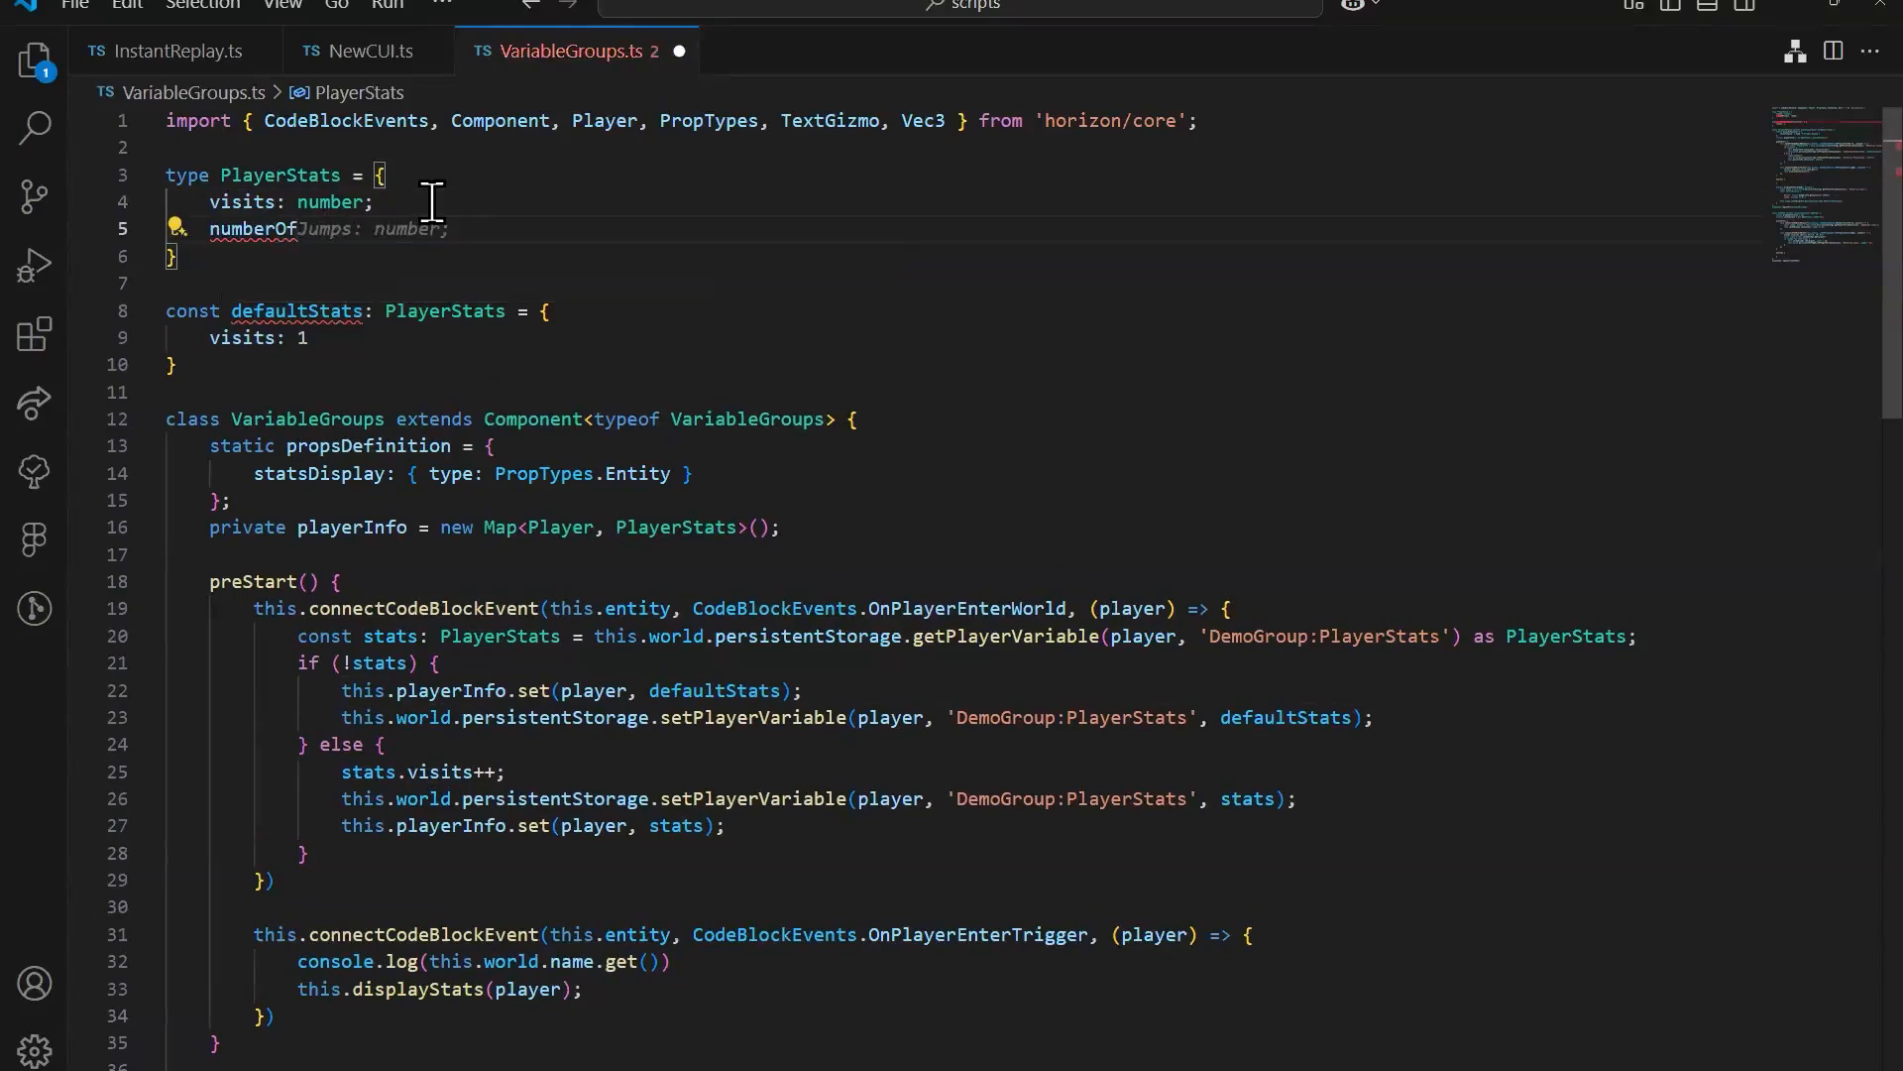
{"action": "type", "text": "Purchases: number;"}
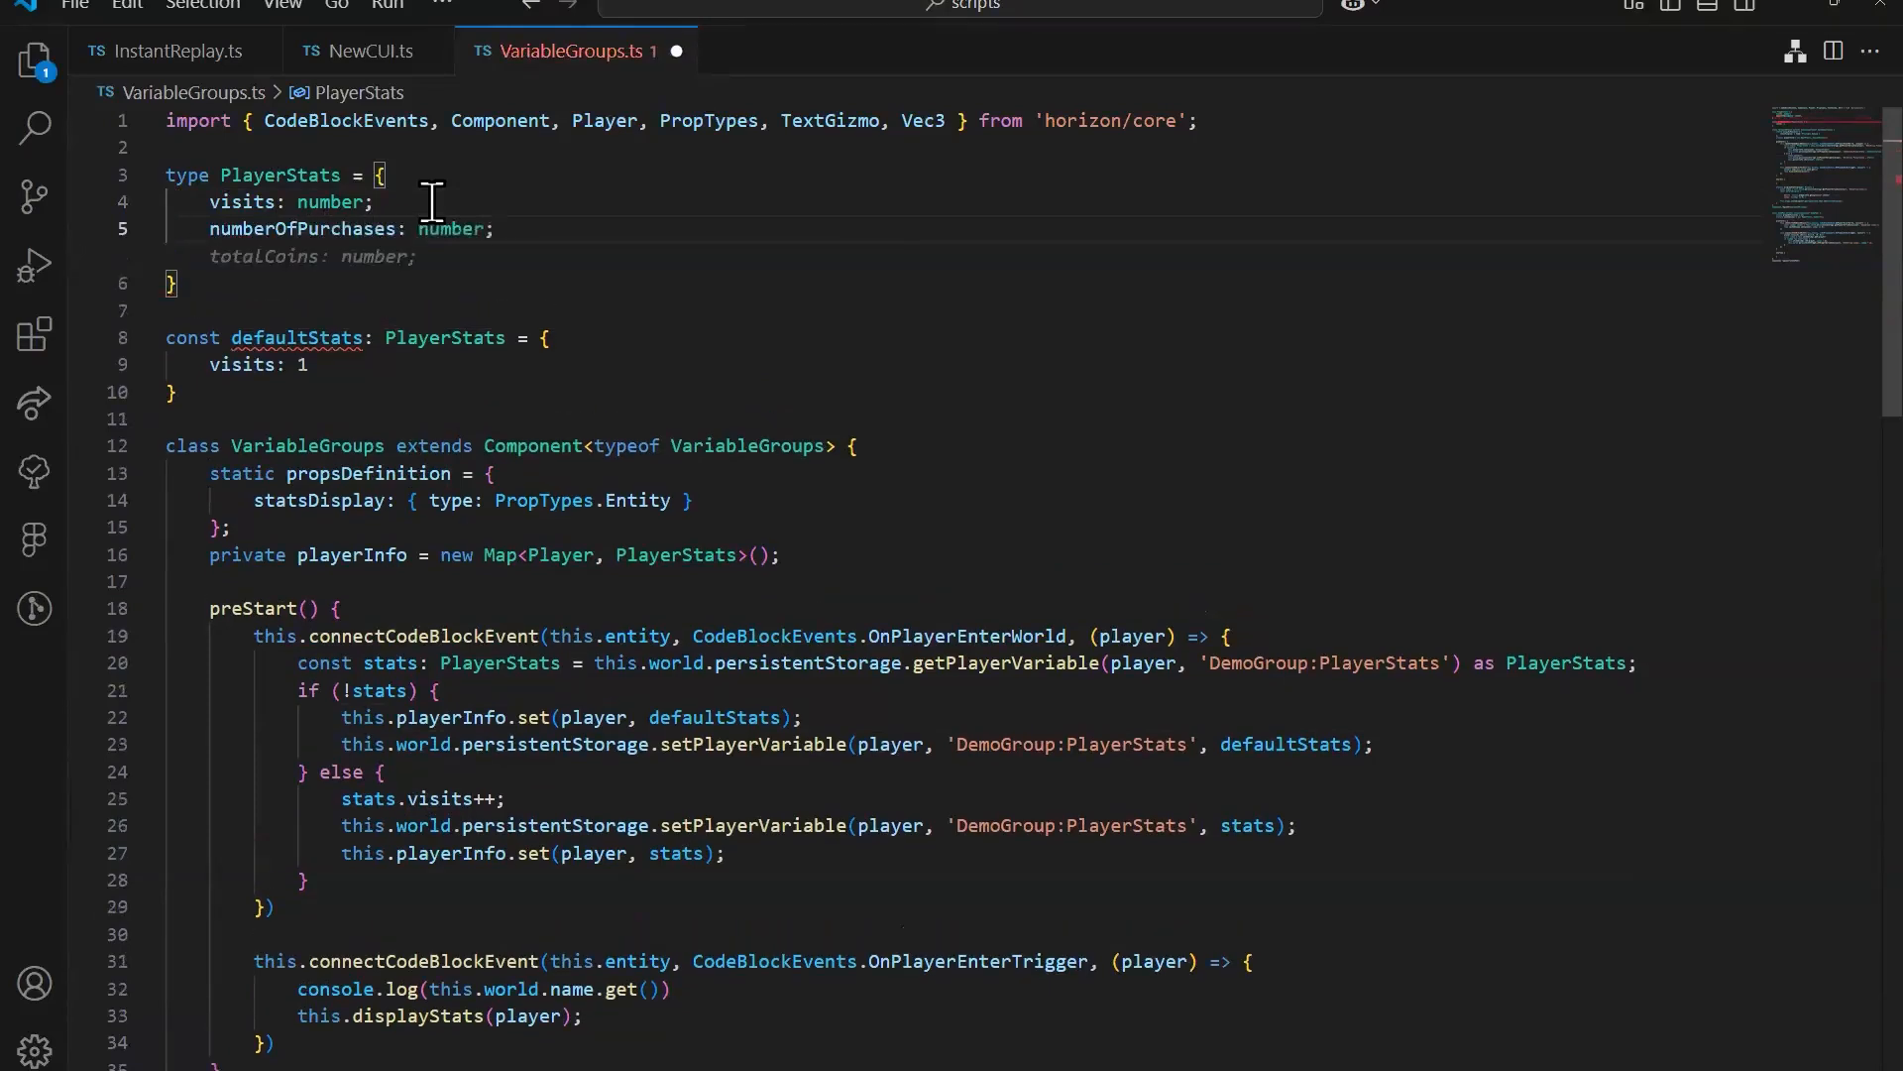
{"action": "key", "text": "Return"}
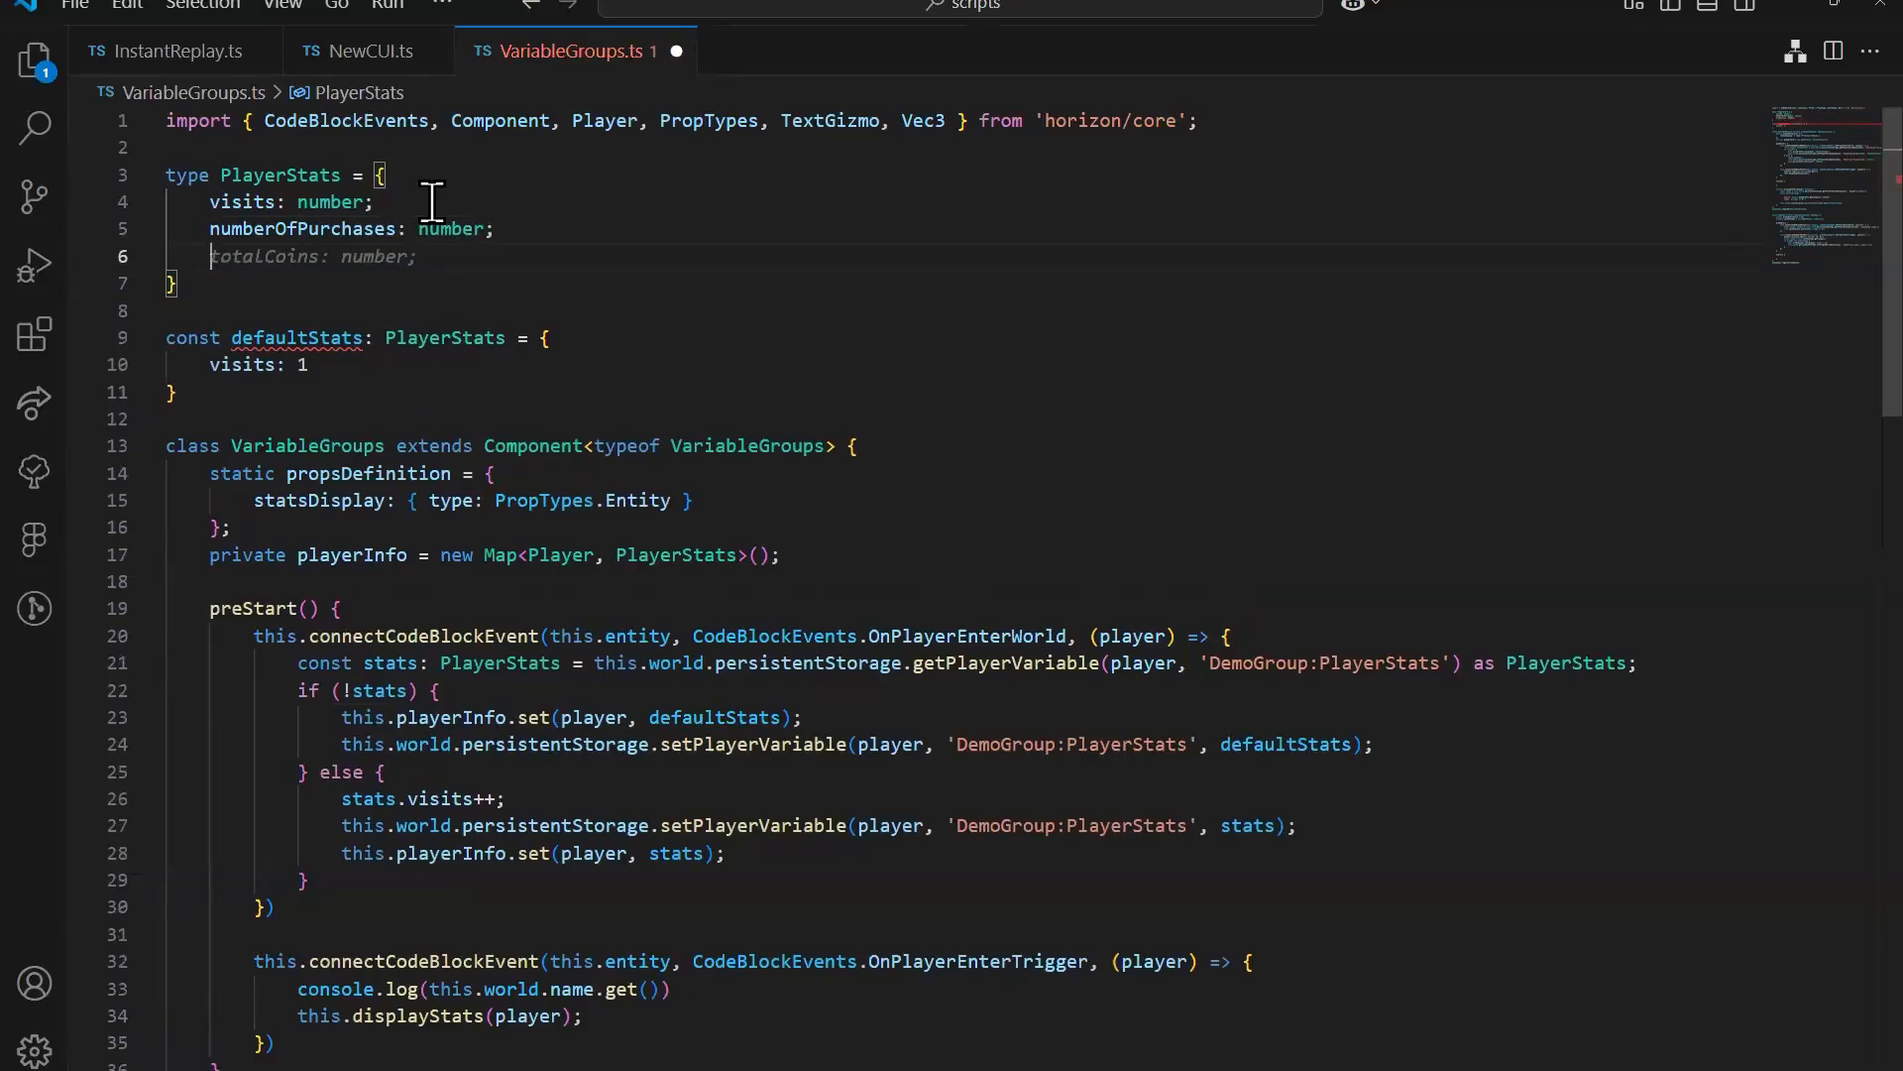
{"action": "type", "text": "lastTim"}
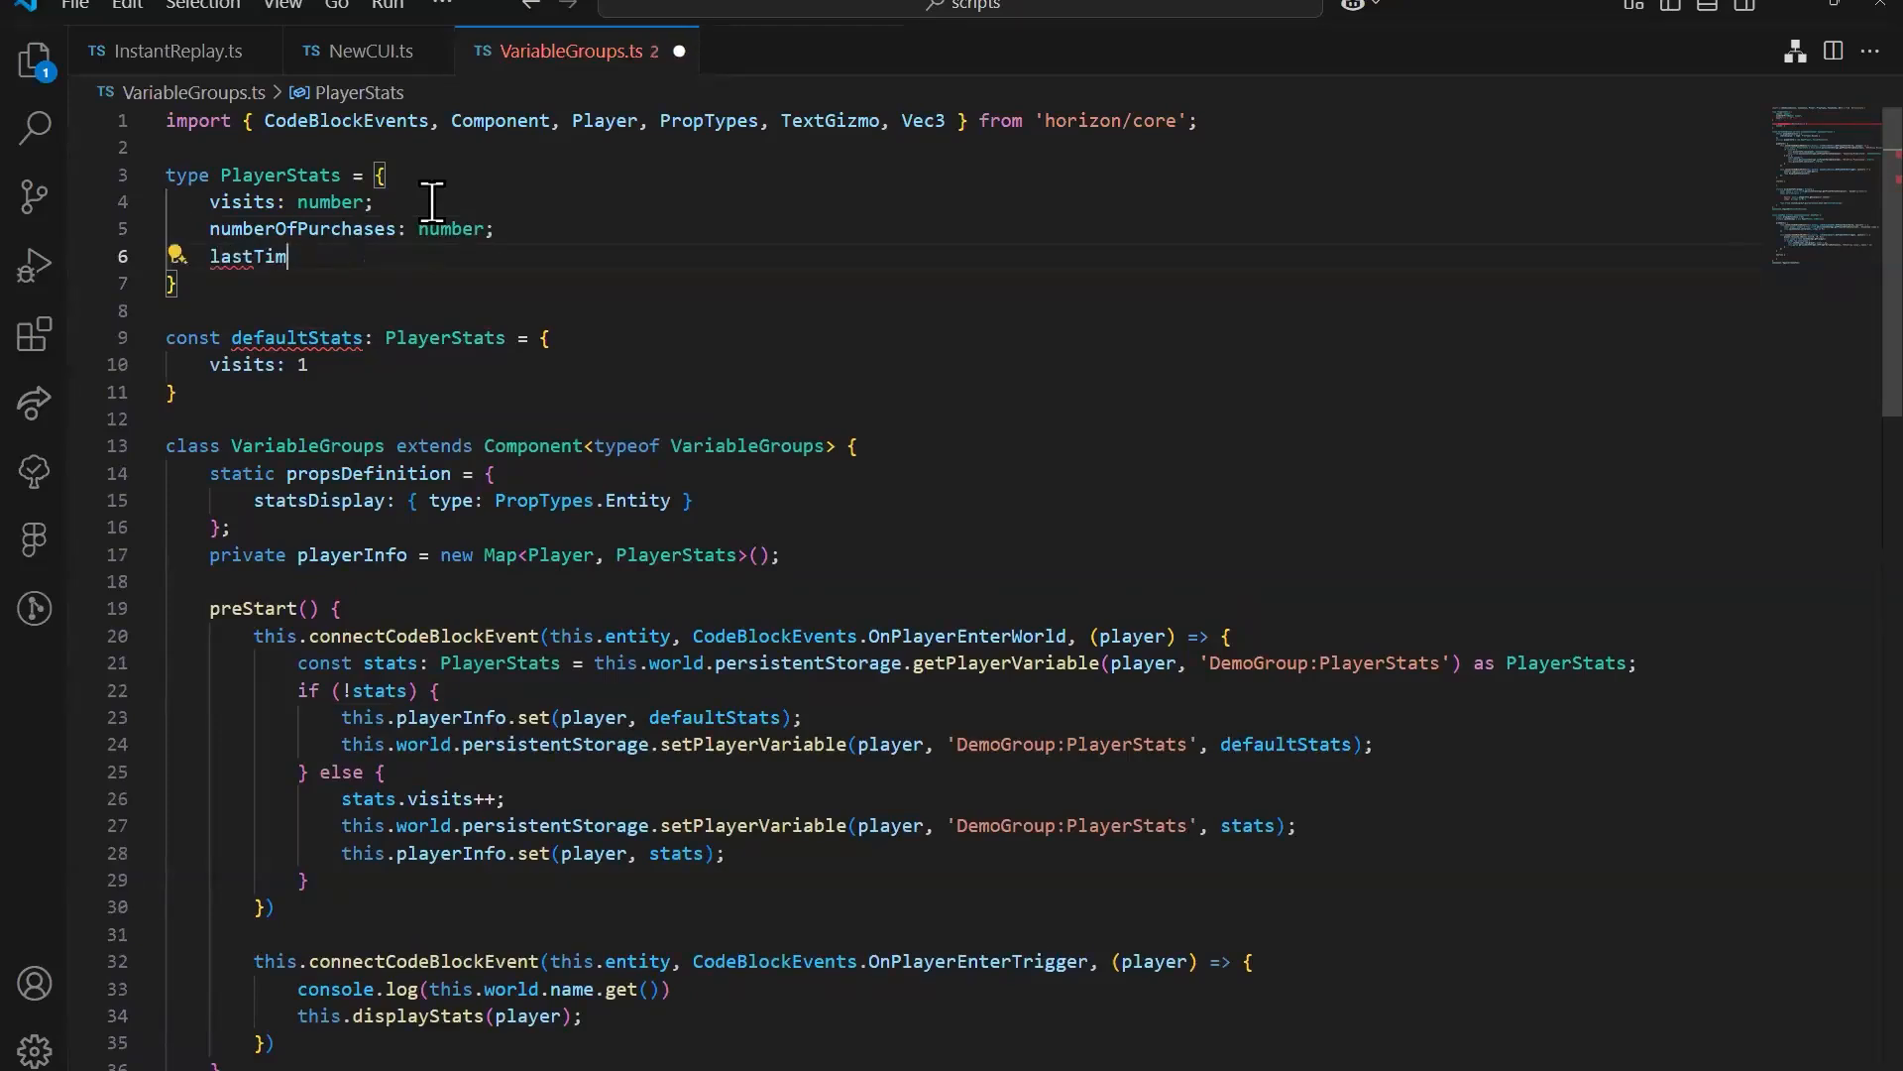
{"action": "type", "text": "ePlayerVisit"}
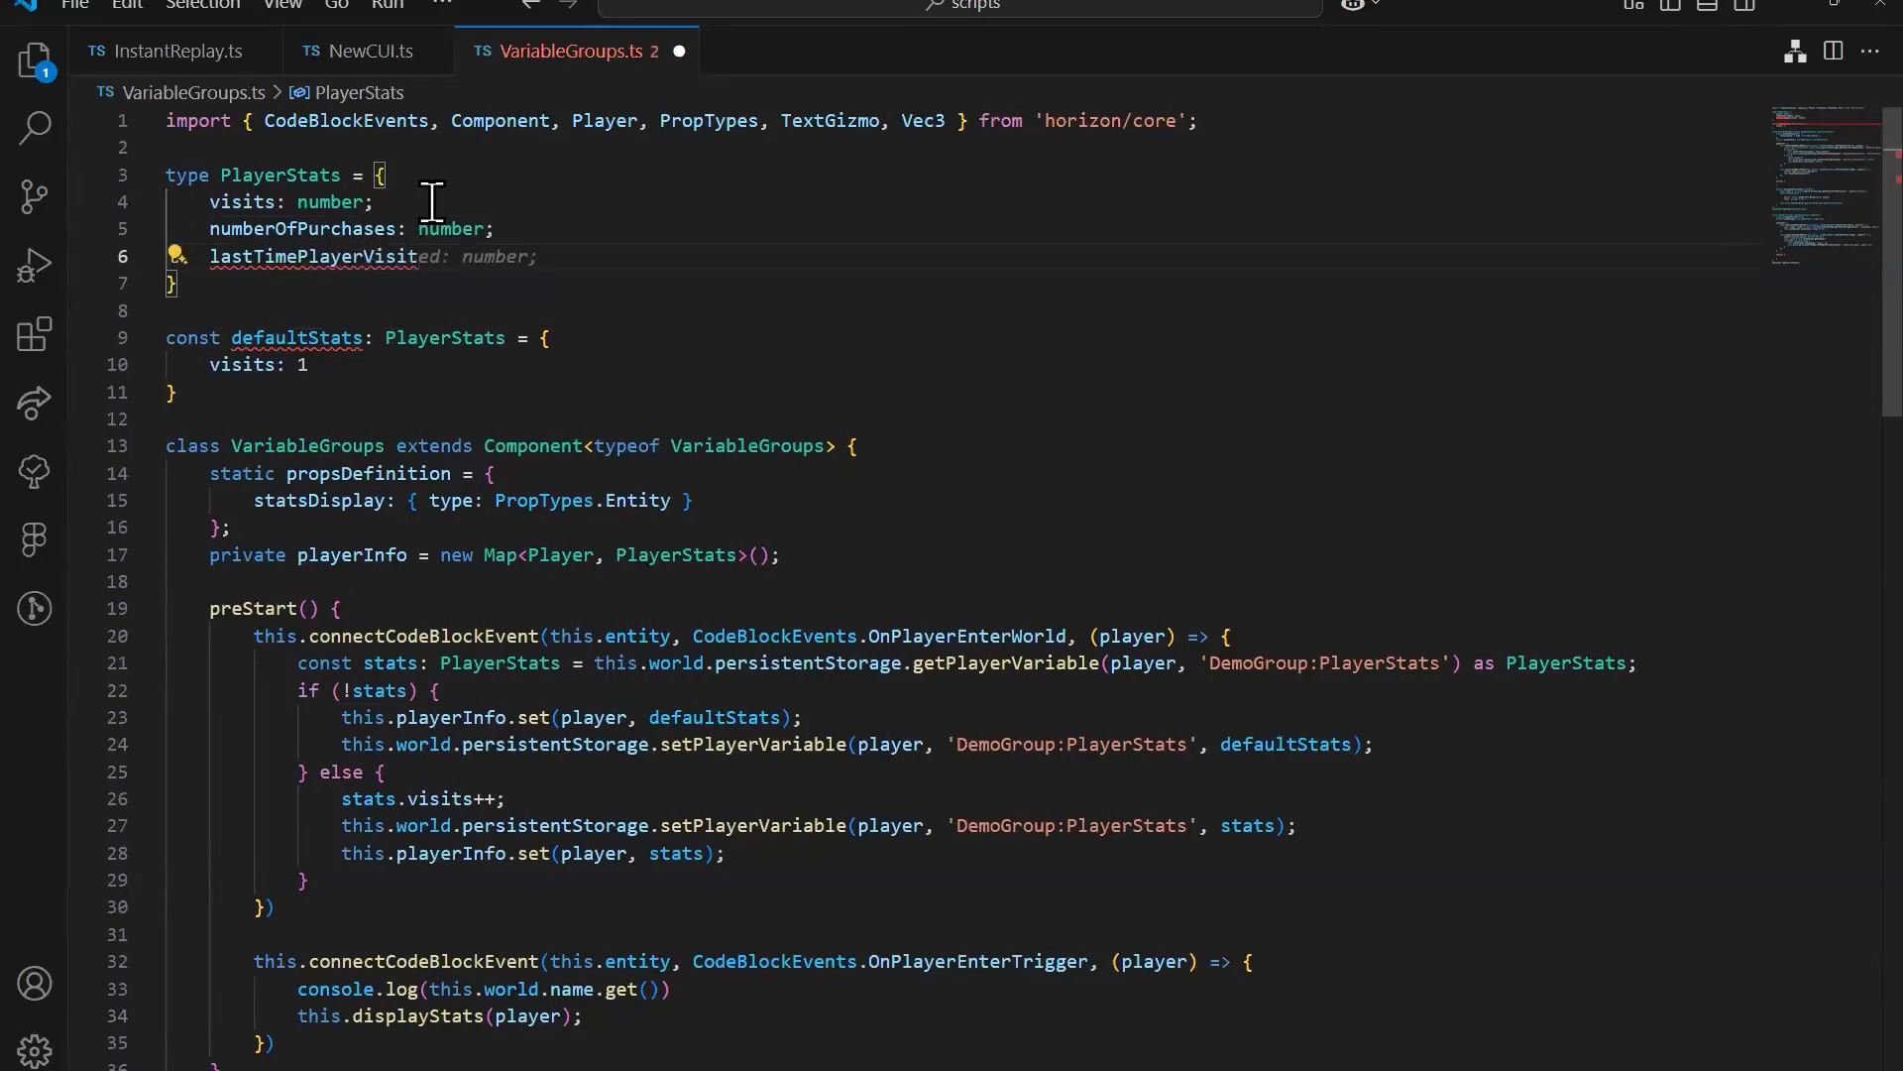
{"action": "type", "text": "ed: number"}
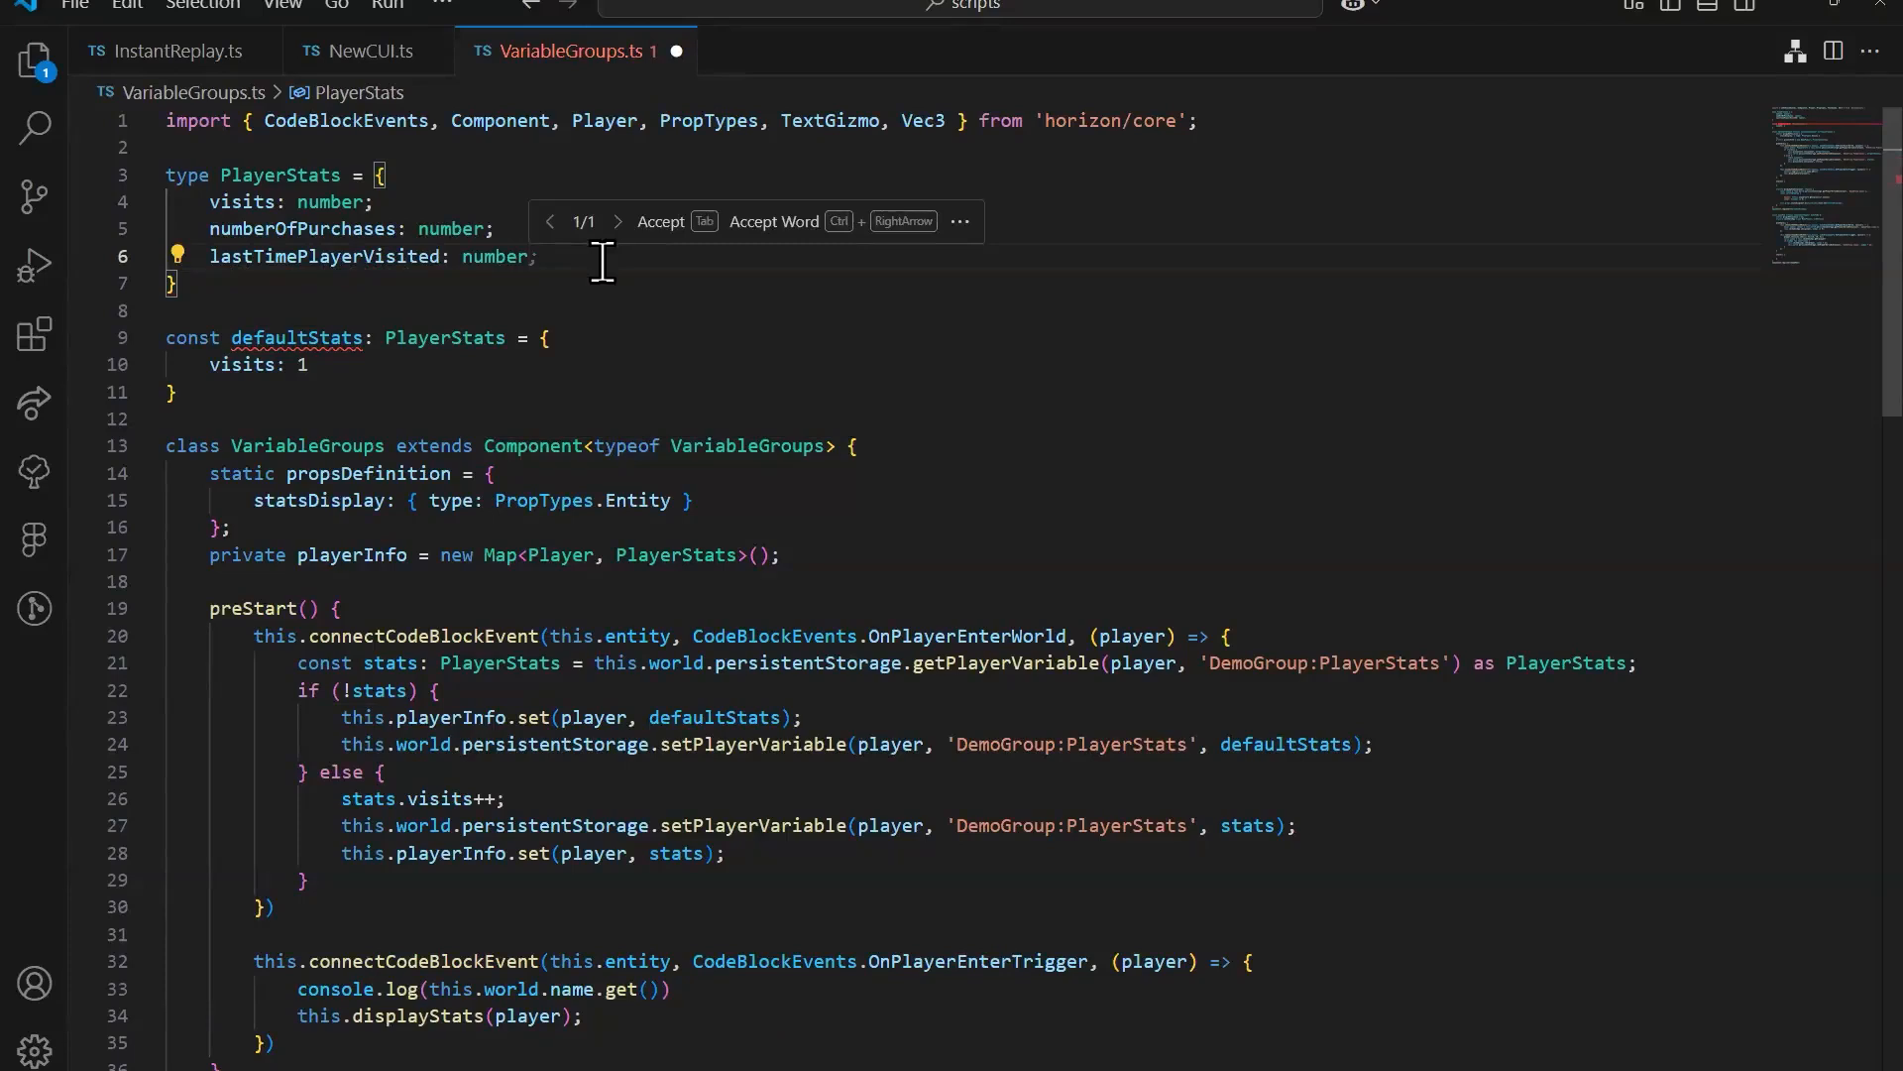
{"action": "key", "text": "Tab"}
Step: Extend defaultStats with numberOfPurchases set to 0 and lastTimePlayerVisited set to Date.now()
{"action": "left_click", "coordinate": [446, 364]}
{"action": "left_click", "coordinate": [351, 365]}
{"action": "type", "text": ","}
{"action": "key", "text": "Return"}
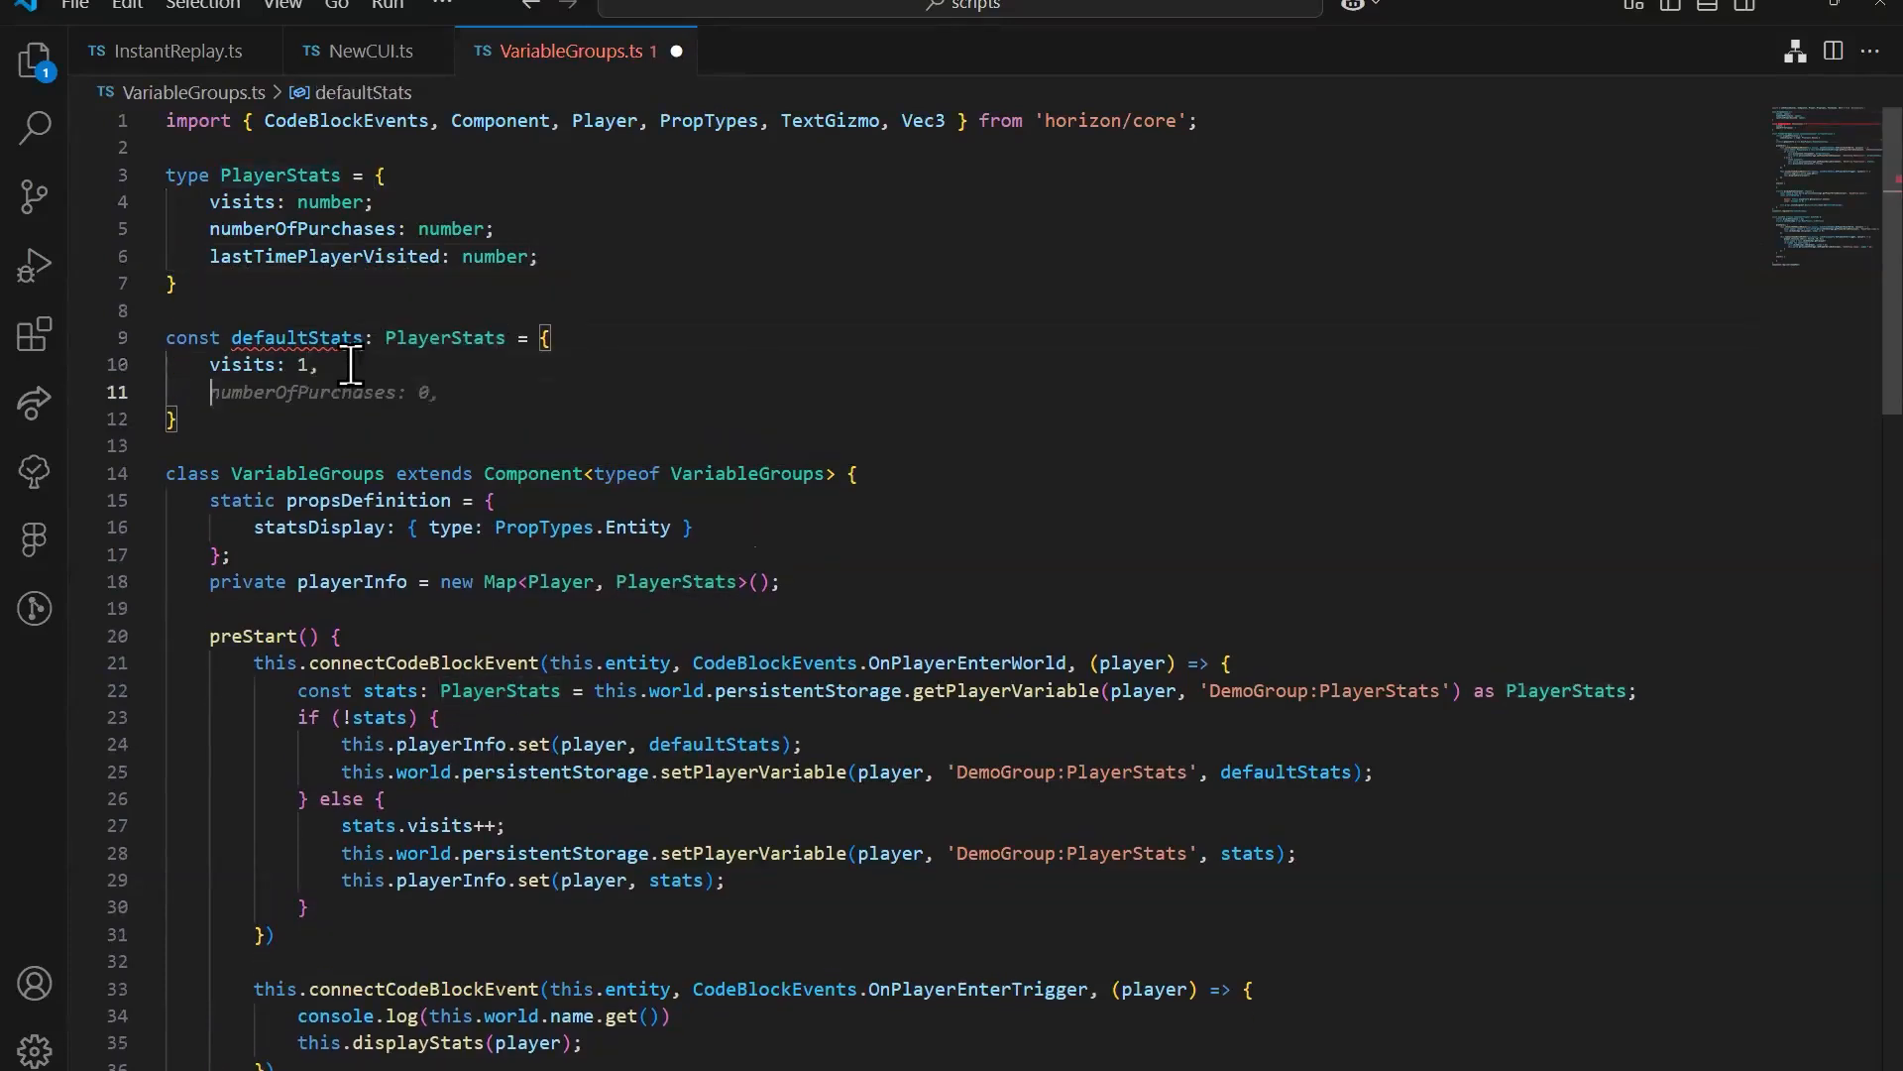
{"action": "key", "text": "Tab"}
{"action": "key", "text": "Return"}
{"action": "key", "text": "Tab"}
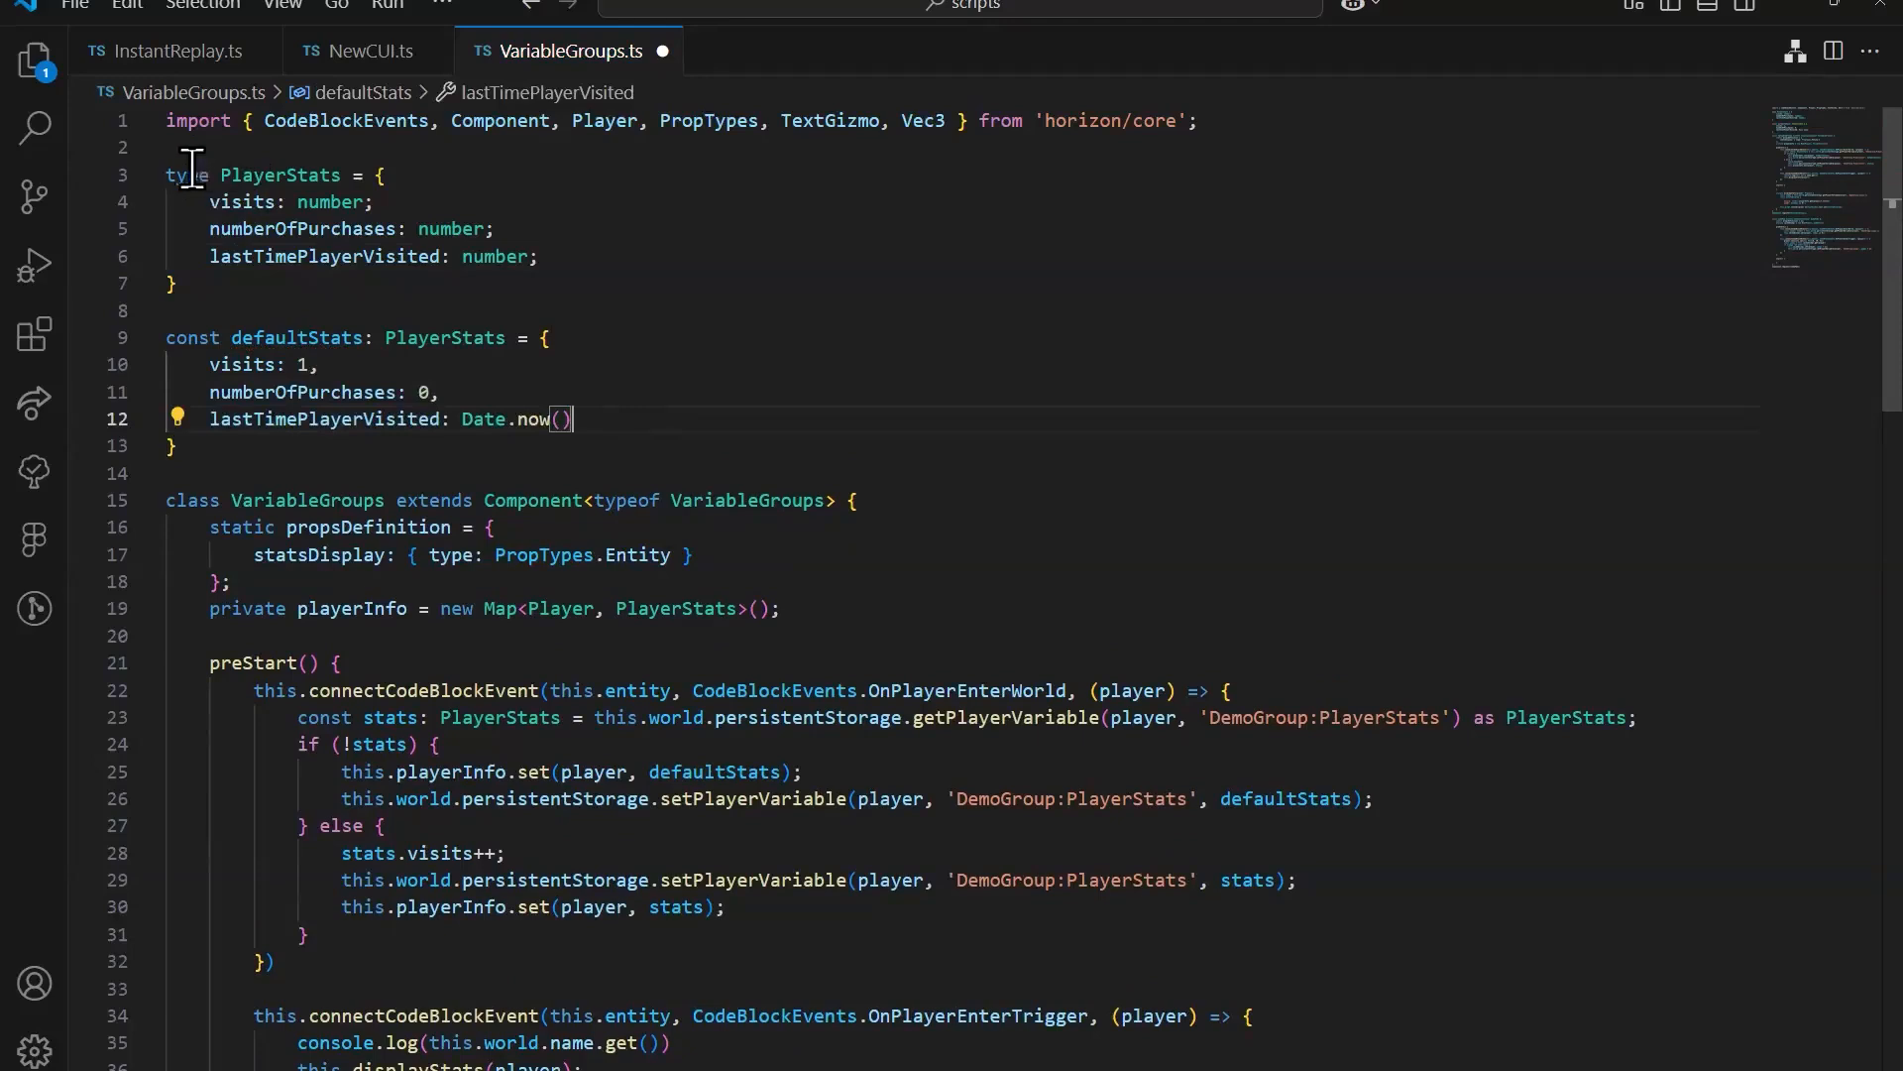
Step: Examine the PlayerStats type and its three fields, and where the OnPlayerEnterWorld handler uses that type
{"action": "left_click_drag", "start_coordinate": [187, 175], "coordinate": [337, 174]}
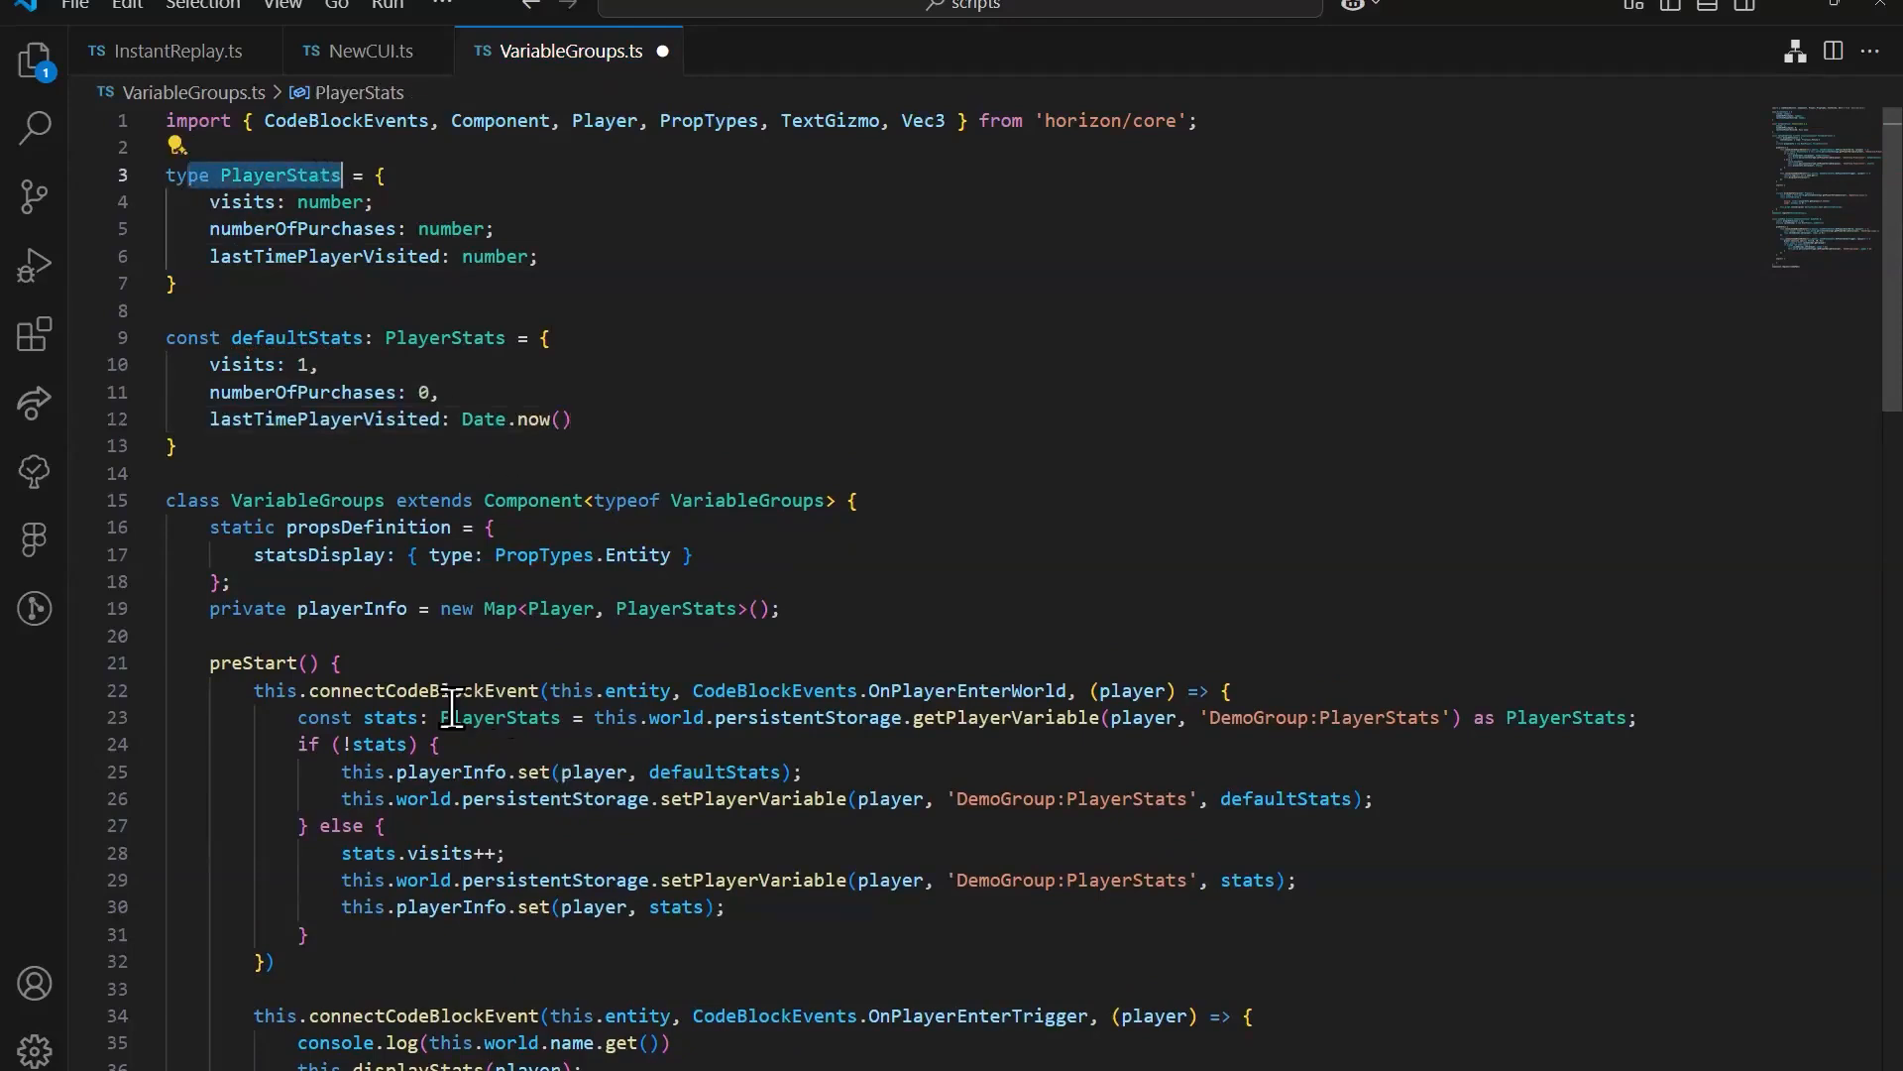
{"action": "left_click", "coordinate": [500, 716]}
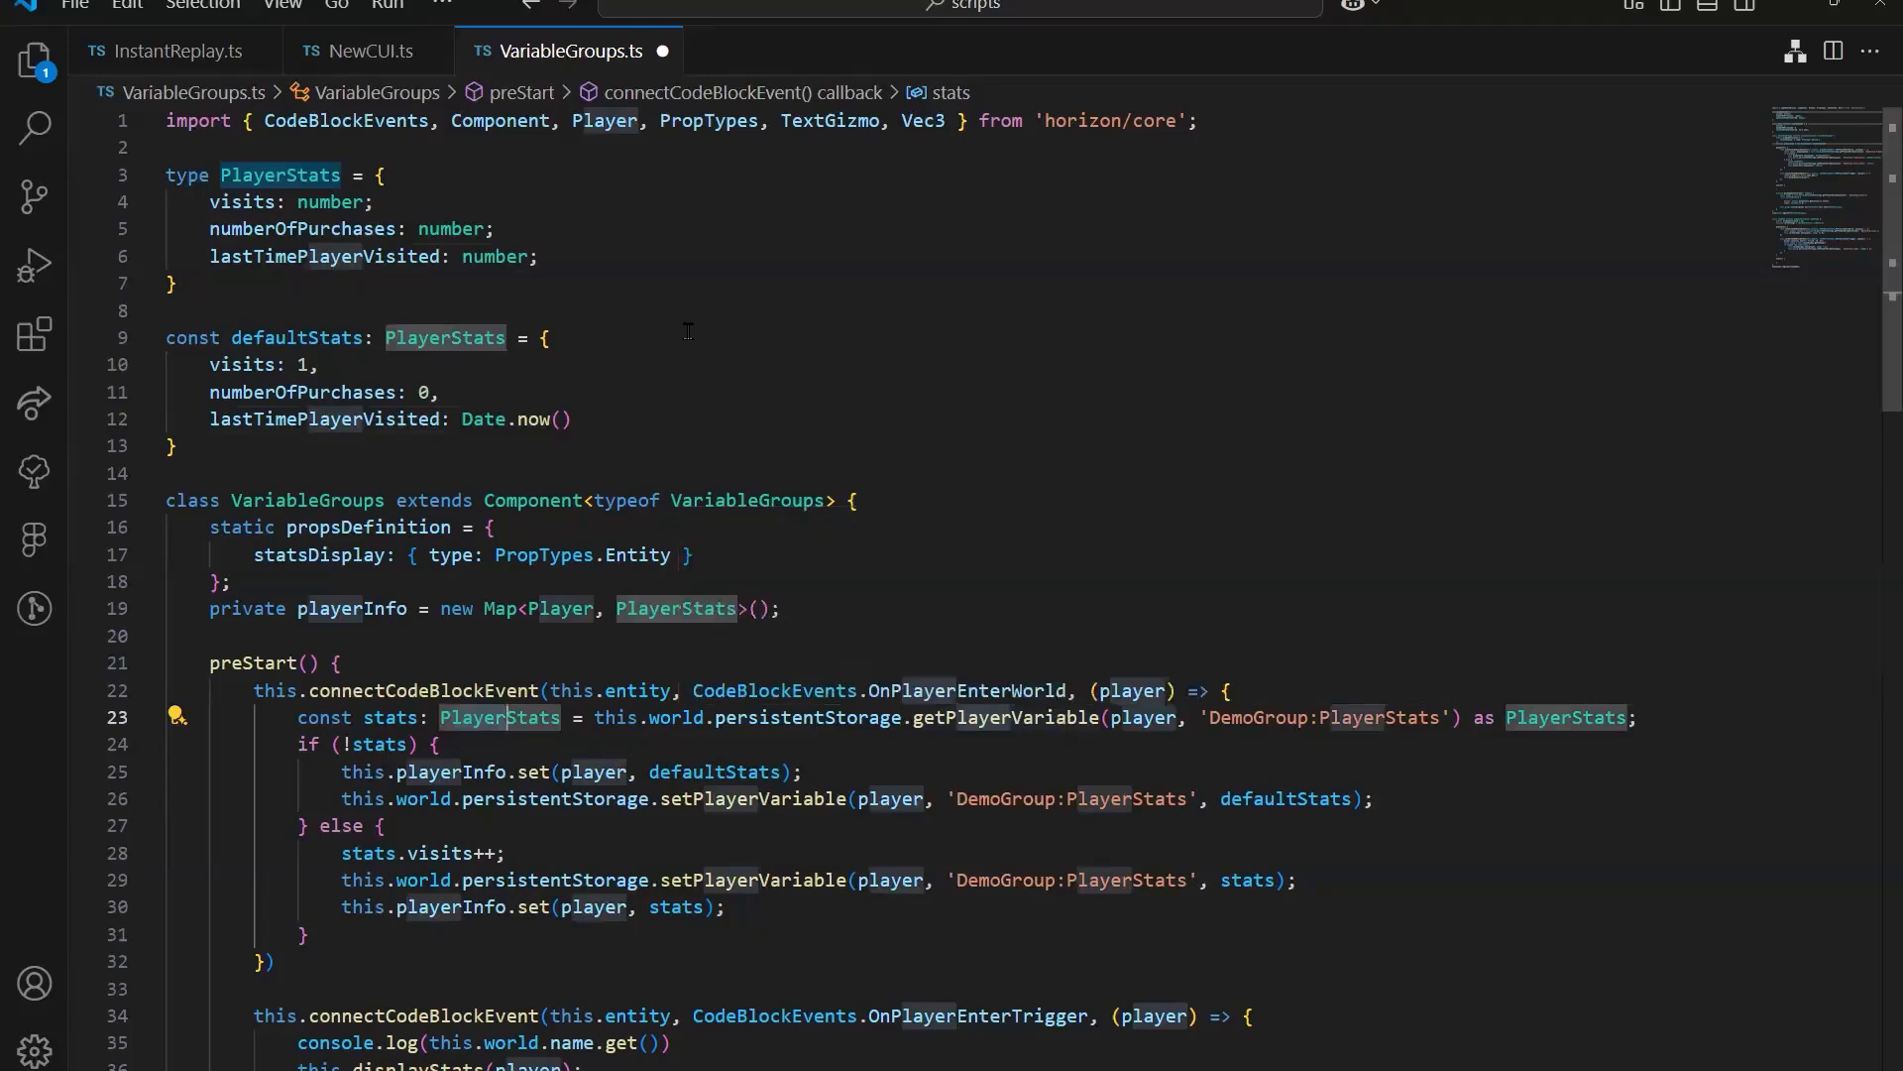
{"action": "left_click_drag", "start_coordinate": [538, 257], "coordinate": [215, 203]}
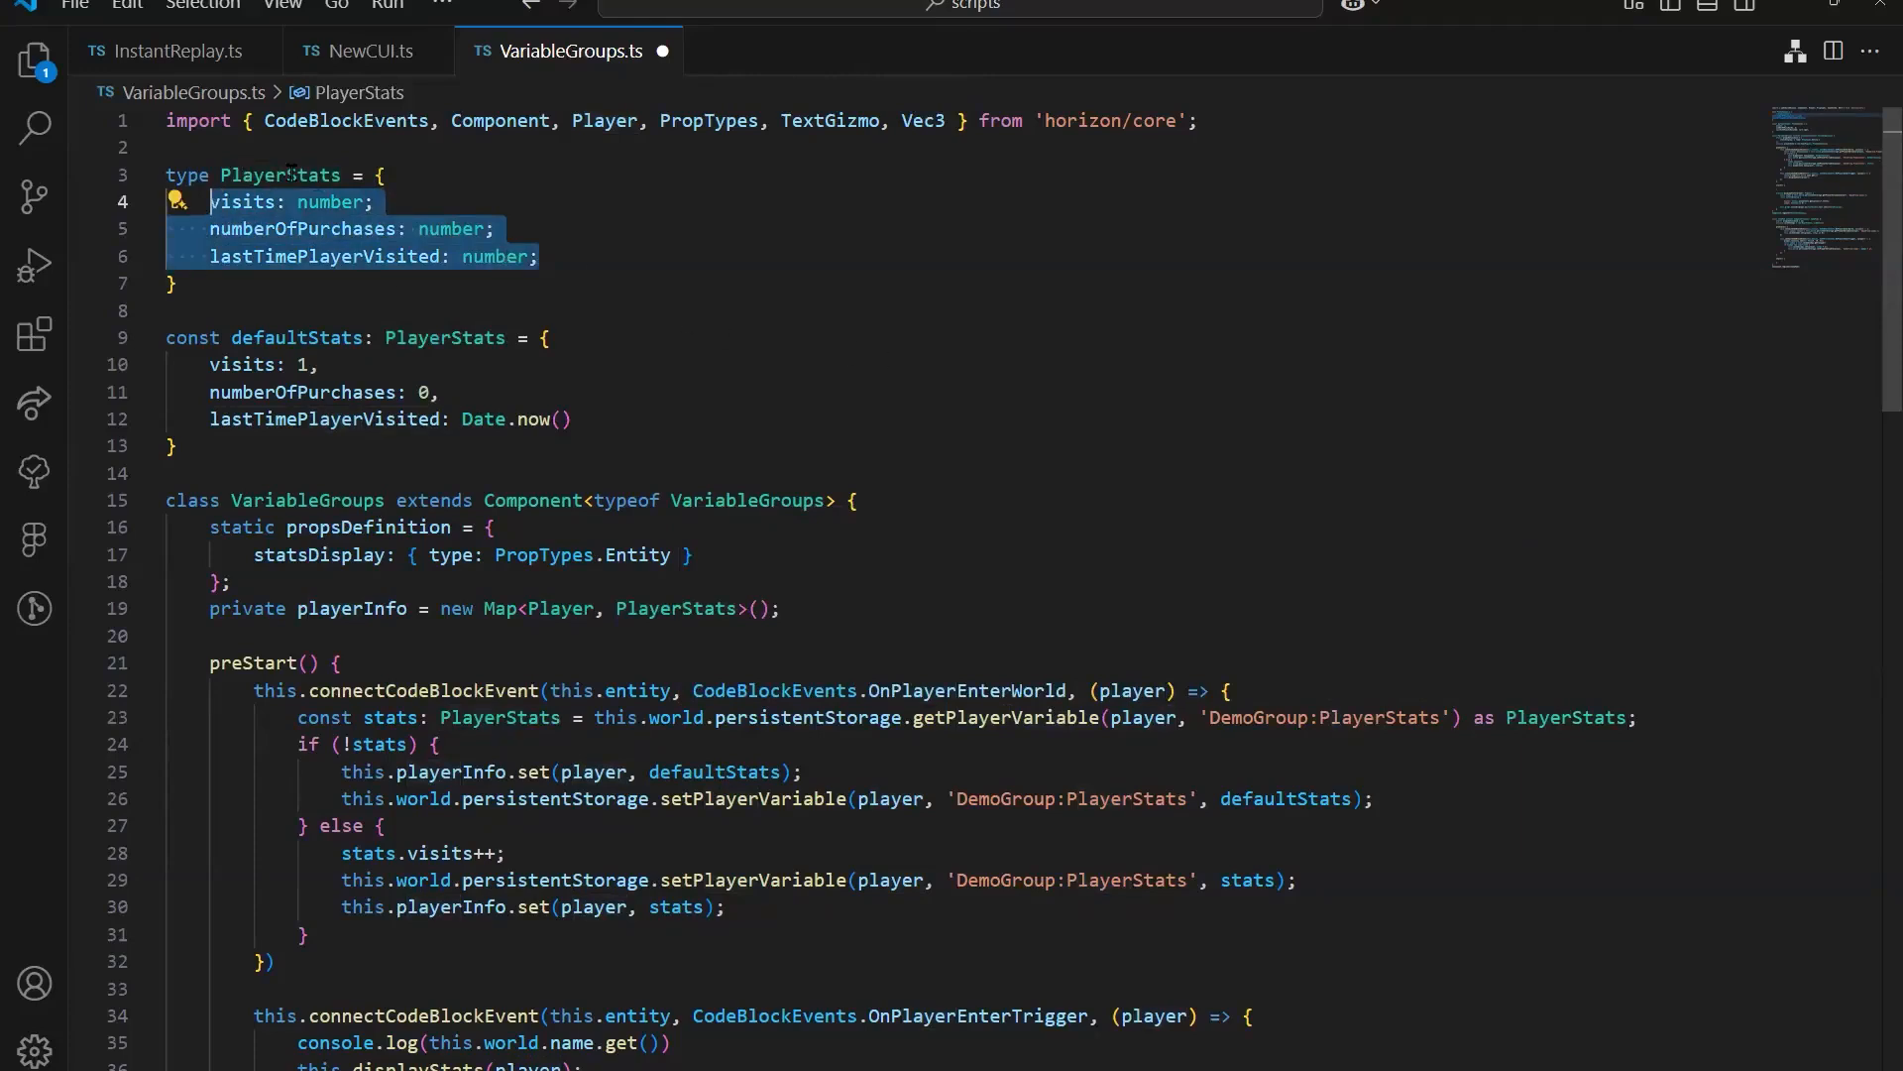
{"action": "mouse_move", "coordinate": [291, 174]}
{"action": "left_click", "coordinate": [723, 279]}
{"action": "left_click_drag", "start_coordinate": [552, 258], "coordinate": [238, 204]}
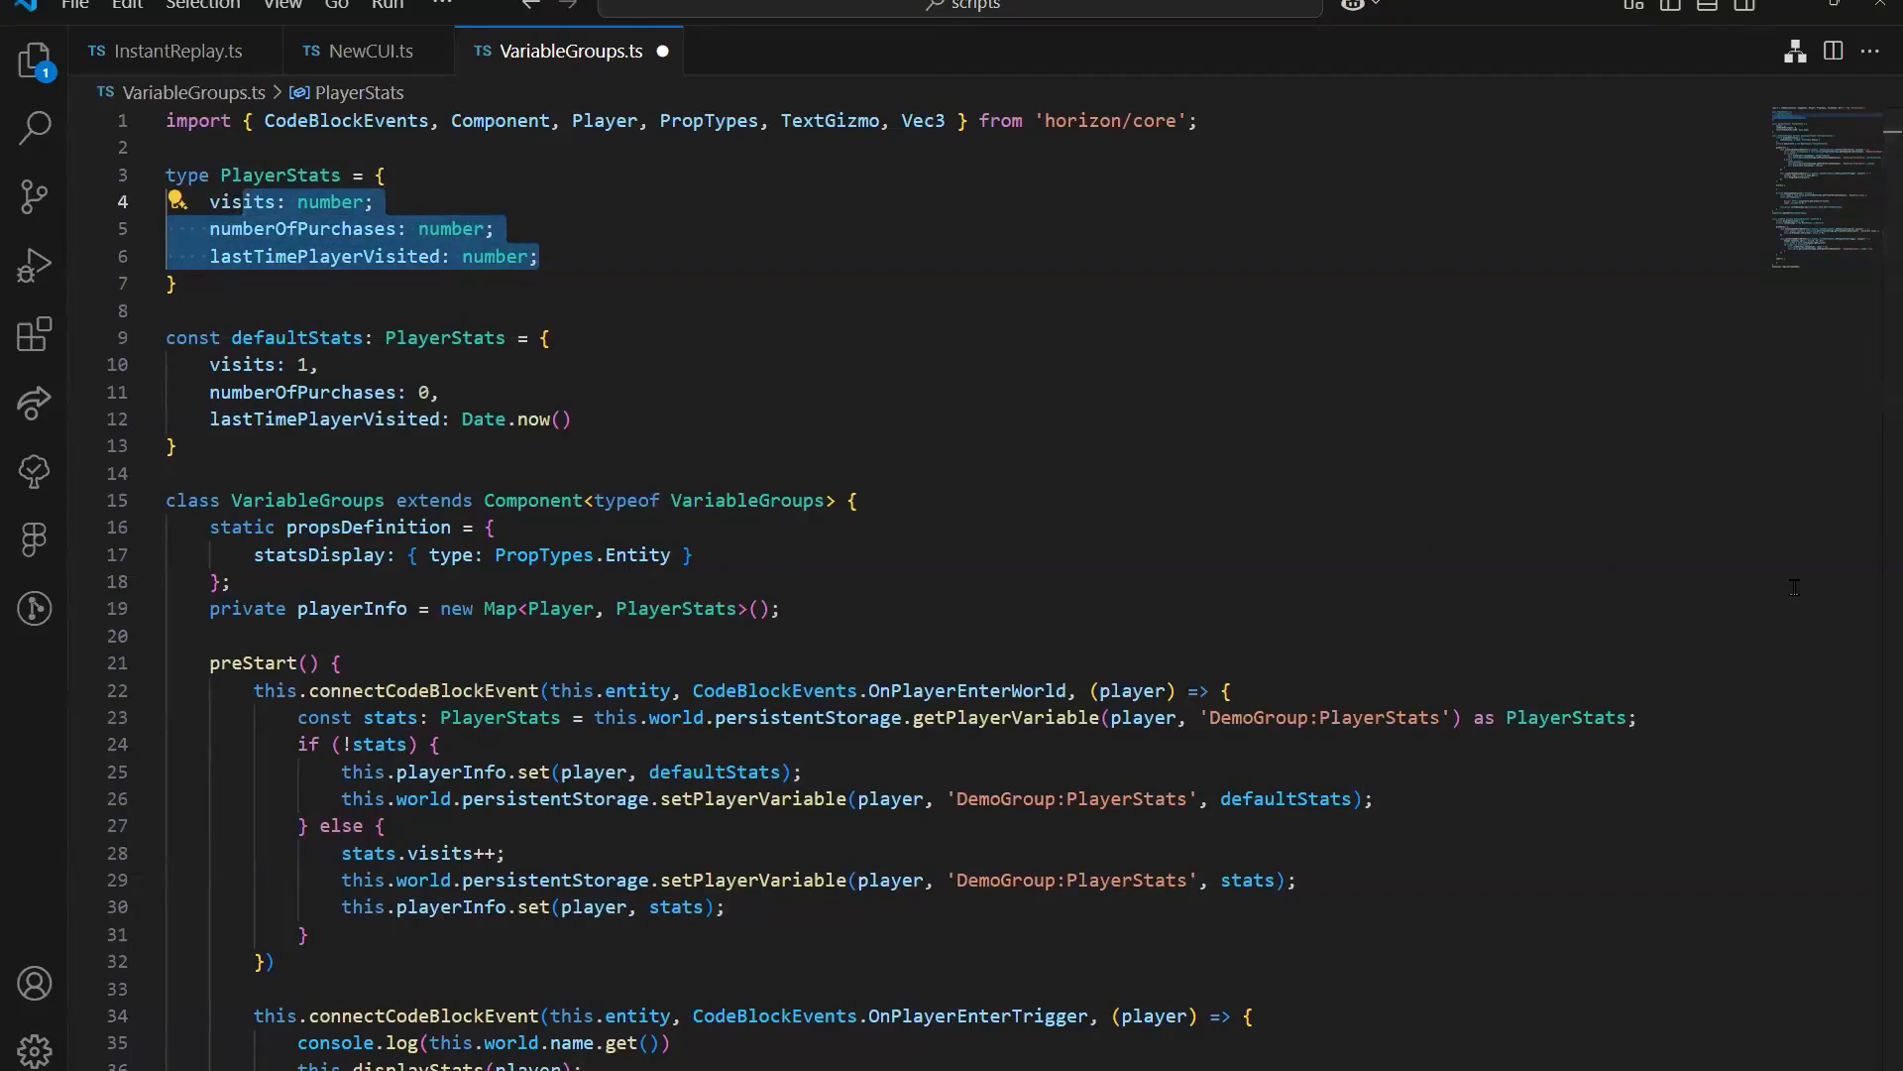
{"action": "left_click", "coordinate": [561, 256]}
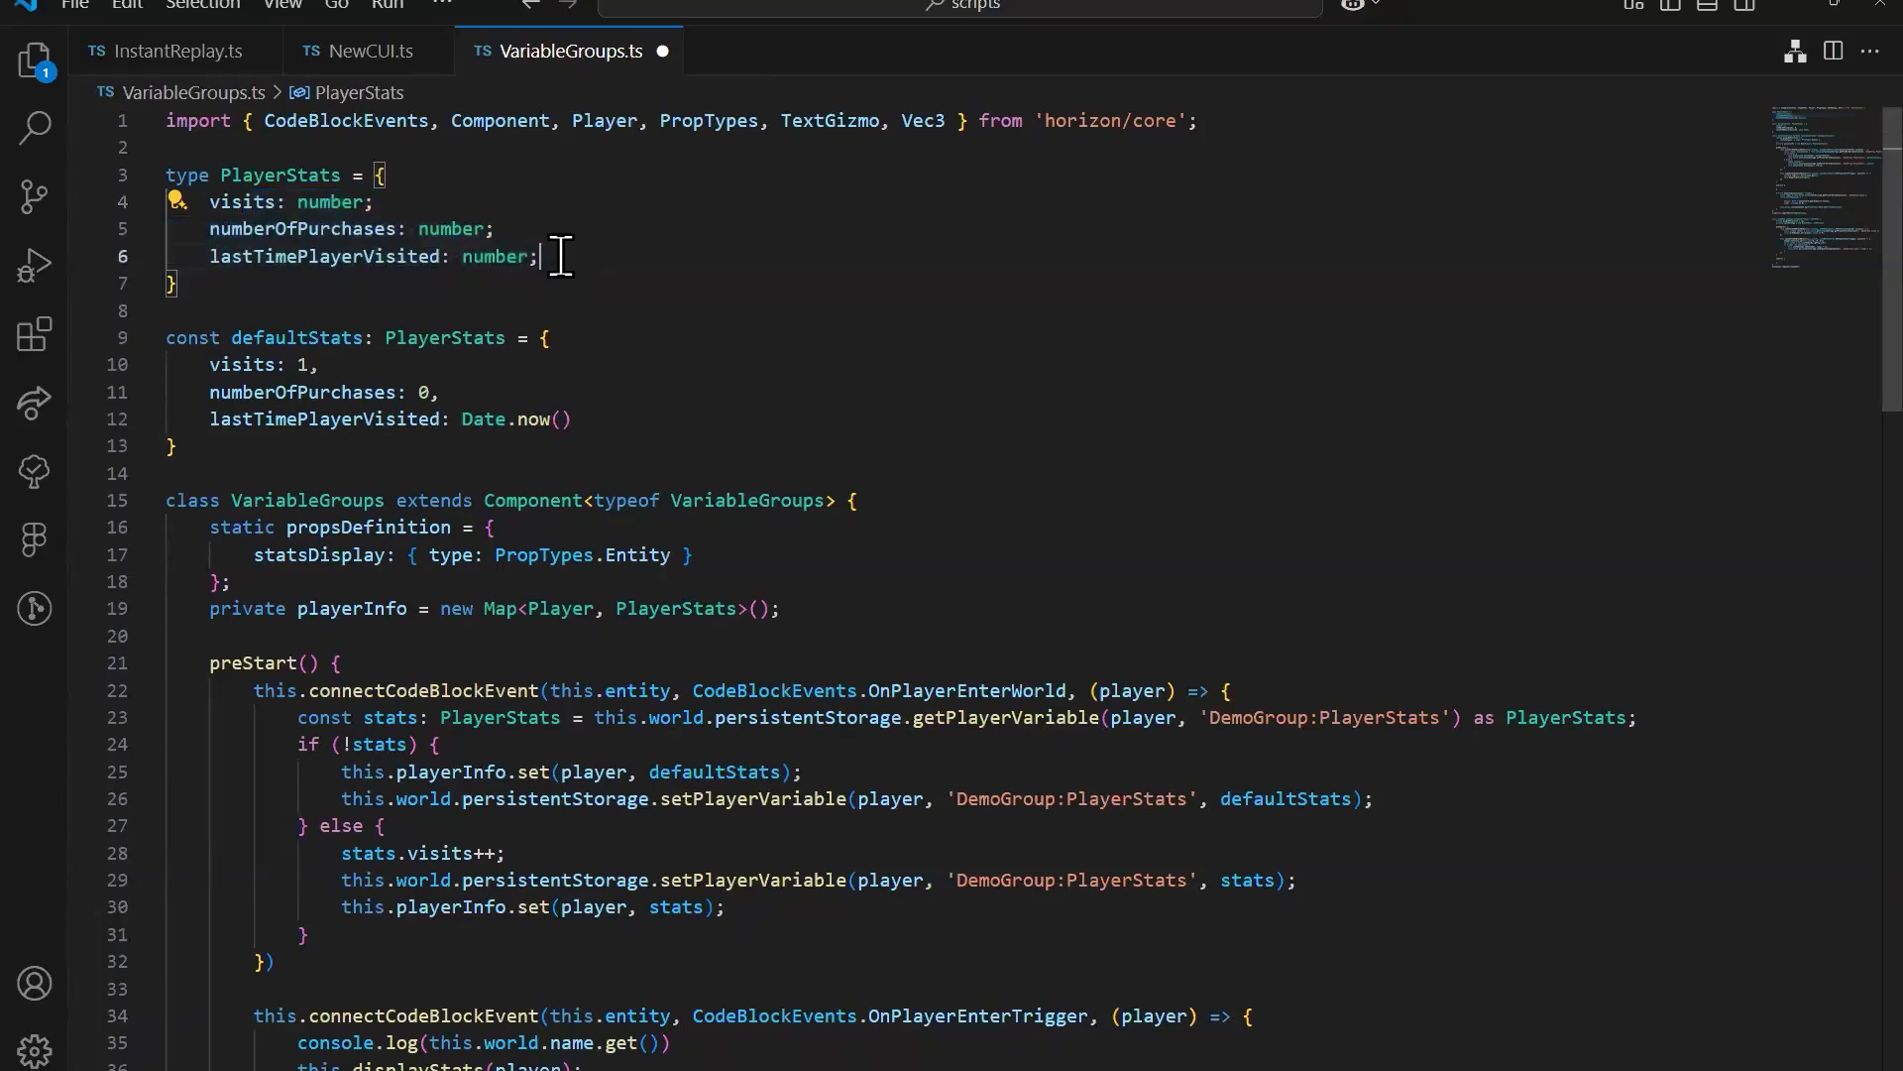
{"action": "left_click_drag", "start_coordinate": [558, 256], "coordinate": [213, 203]}
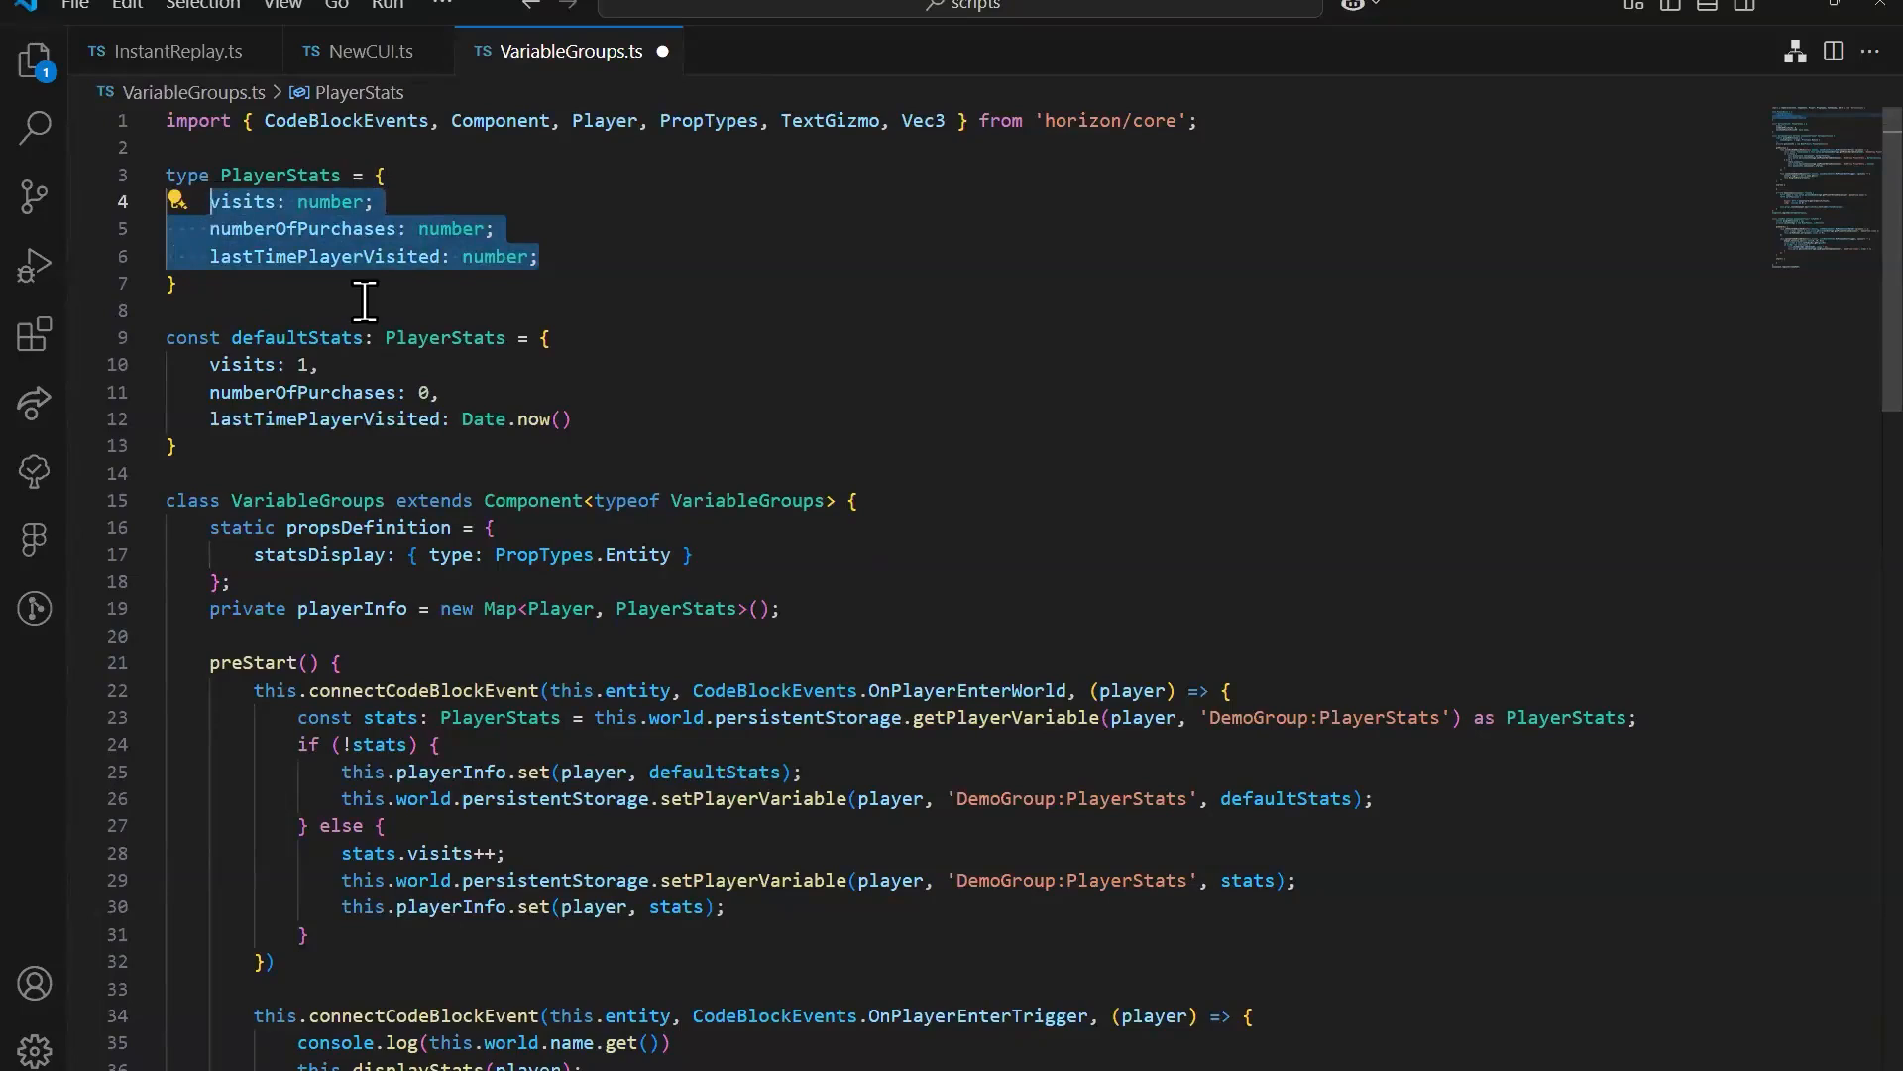
{"action": "left_click", "coordinate": [550, 260]}
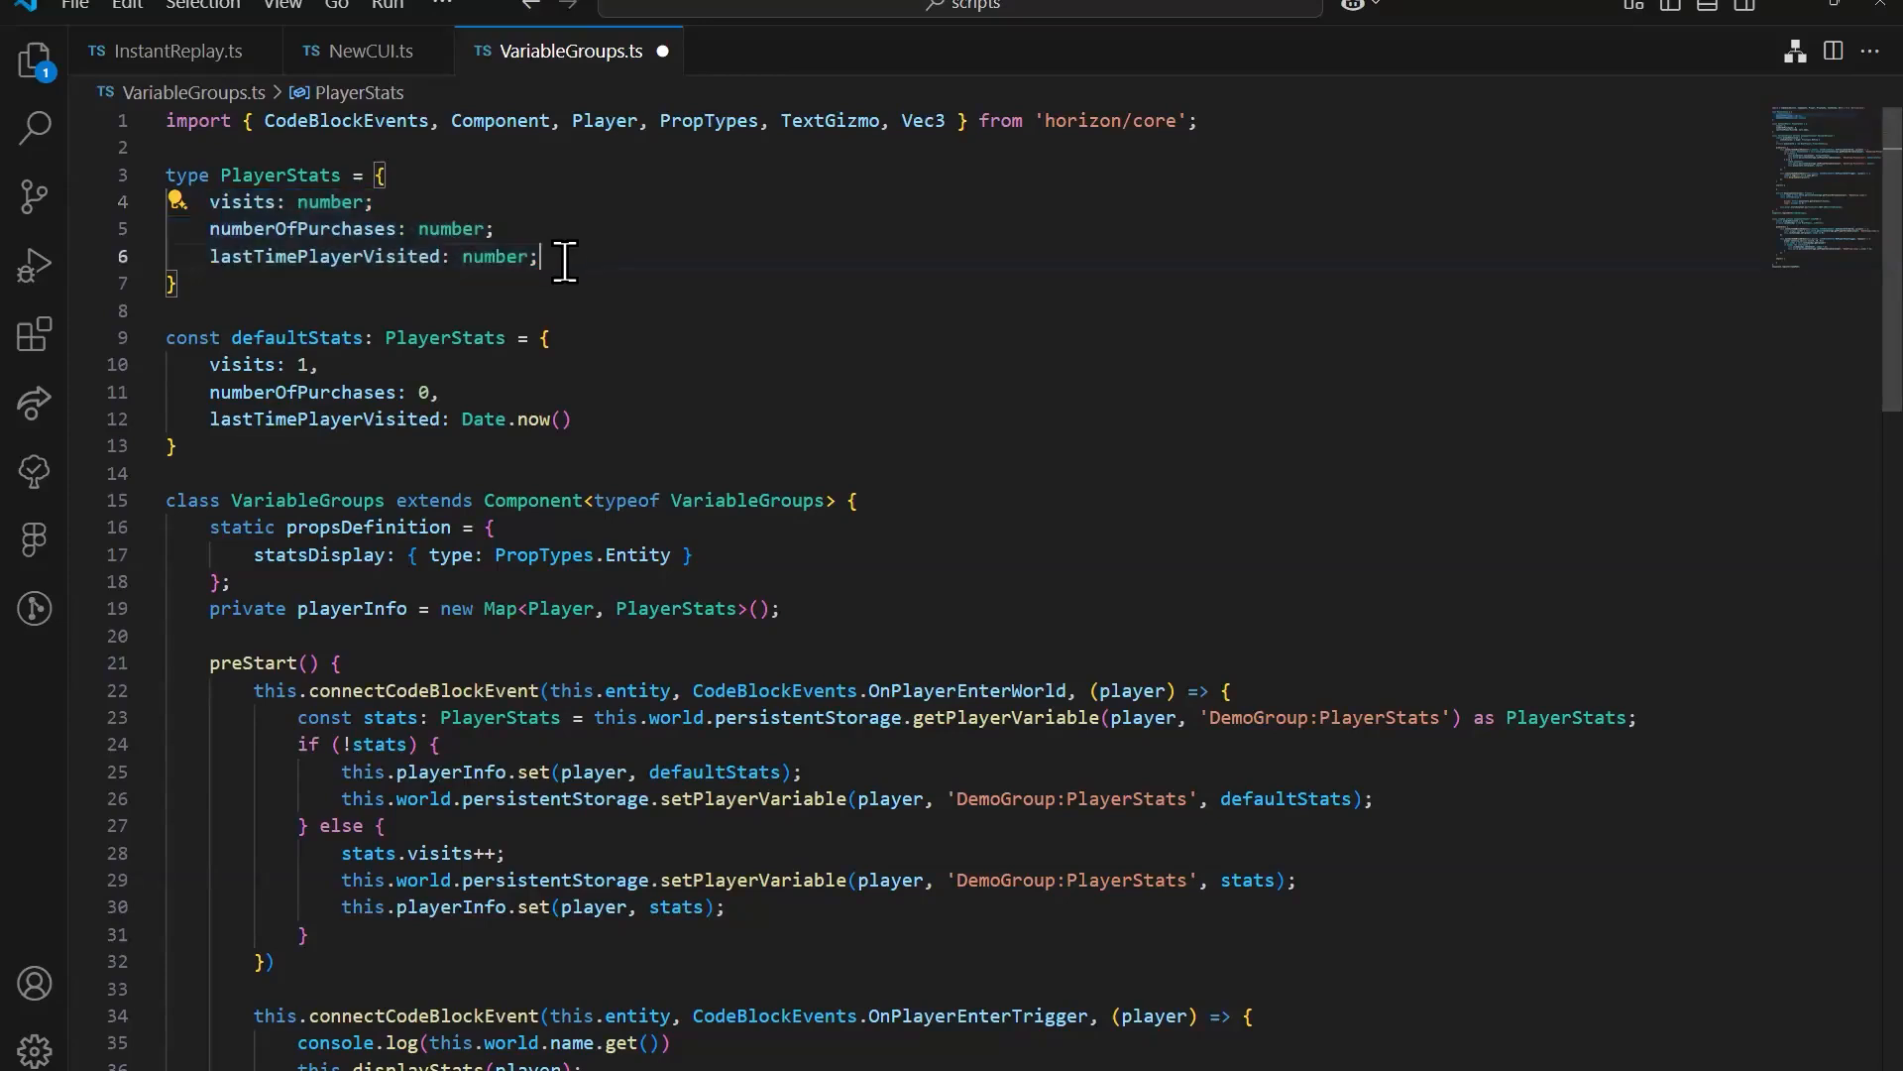
{"action": "left_click_drag", "start_coordinate": [243, 175], "coordinate": [585, 263]}
{"action": "left_click", "coordinate": [593, 268]}
{"action": "left_click", "coordinate": [248, 175]}
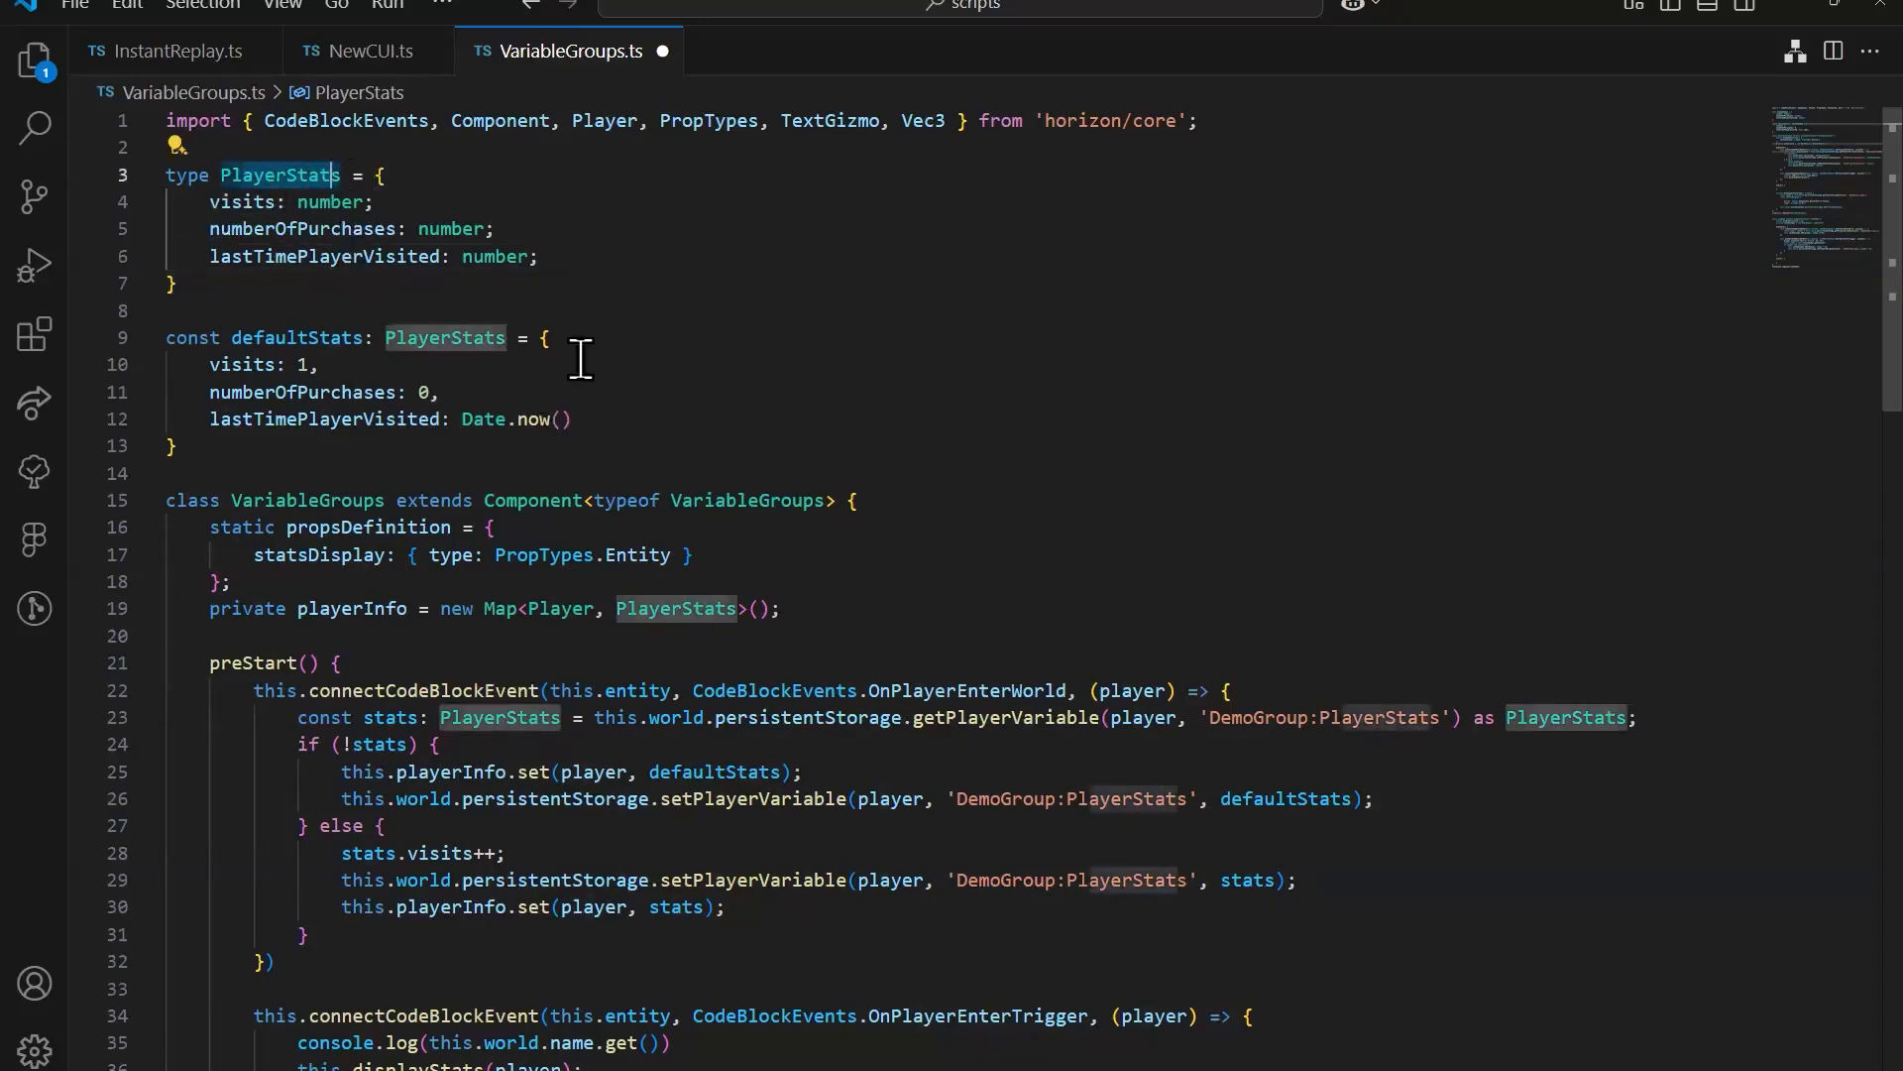
Step: Add a playerHits field of type number to PlayerStats, below lastTimePlayerVisited
{"action": "left_click", "coordinate": [588, 257]}
{"action": "key", "text": "Return"}
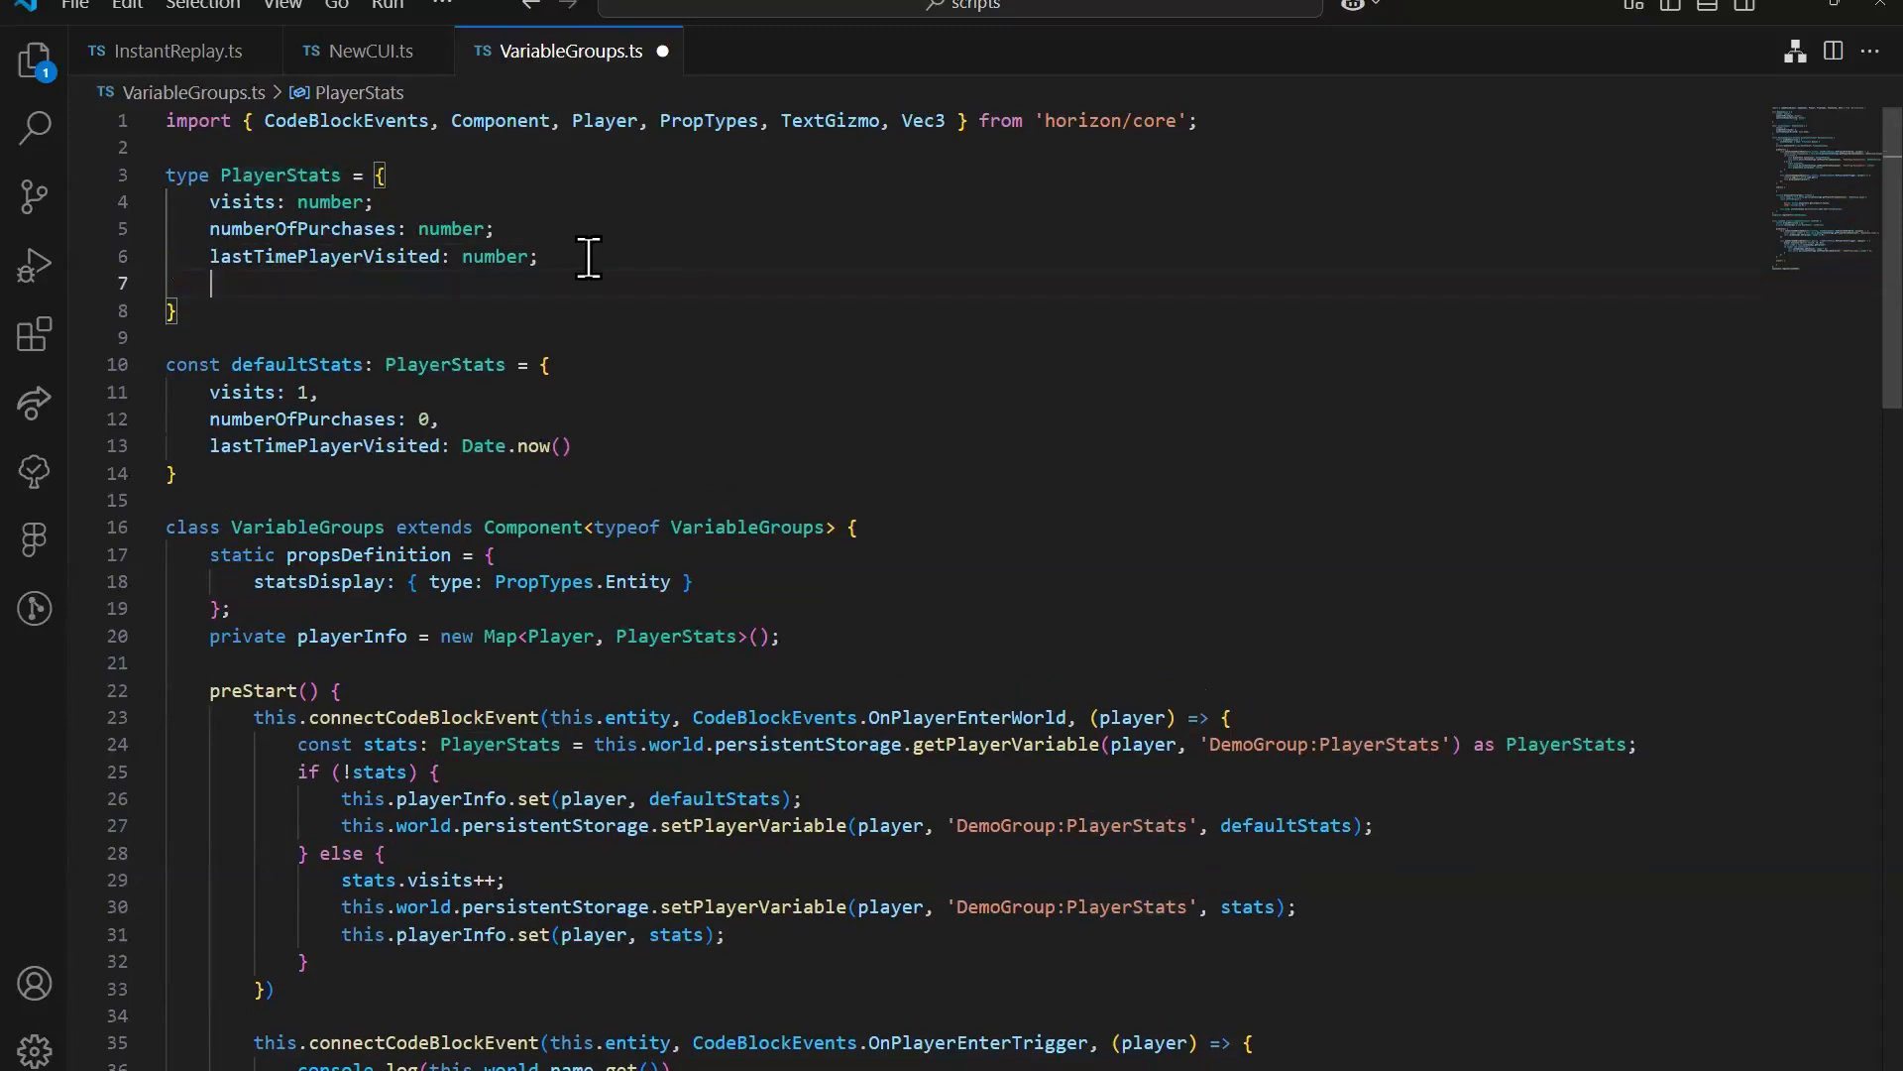
{"action": "type", "text": "playe"}
{"action": "type", "text": "rHtiu"}
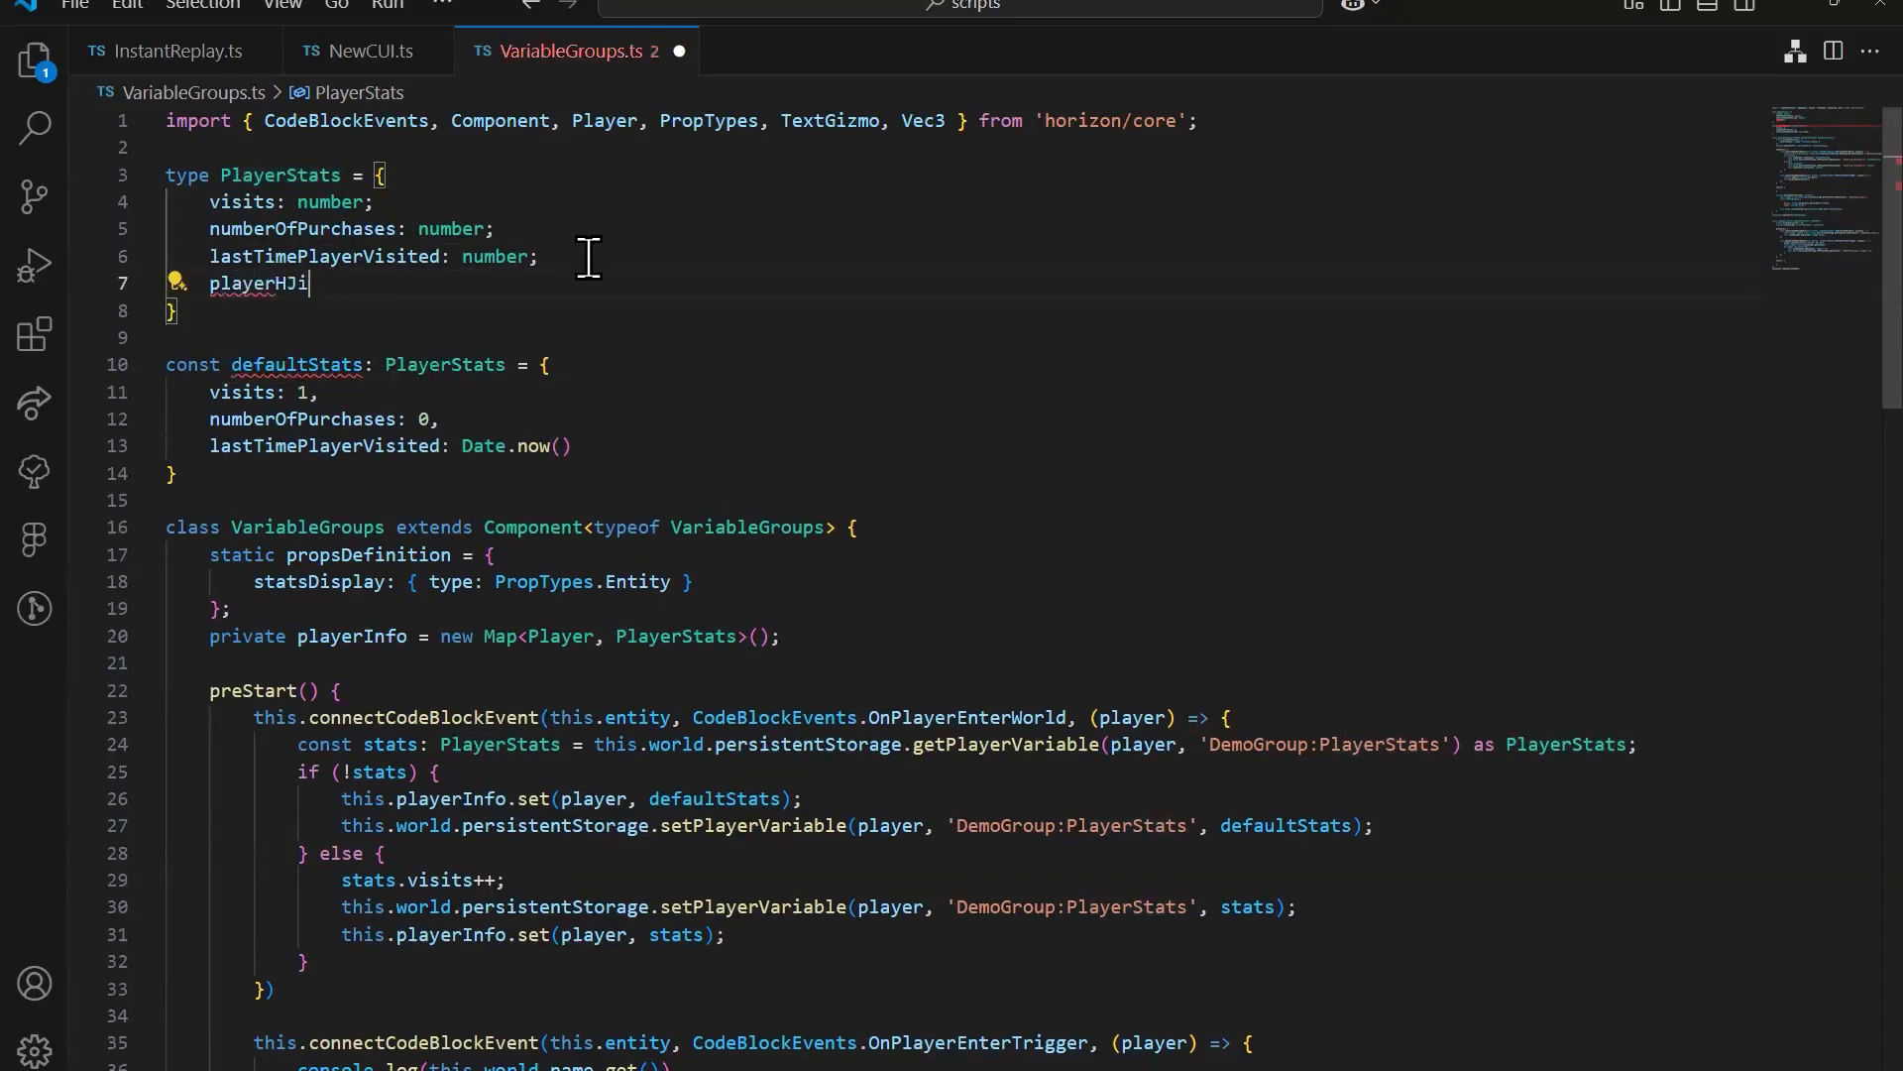
{"action": "key", "text": "BackSpace"}
{"action": "key", "text": "BackSpace"}
{"action": "key", "text": "BackSpace"}
{"action": "type", "text": "tts:"}
{"action": "key", "text": "BackSpace"}
{"action": "key", "text": "BackSpace"}
{"action": "key", "text": "BackSpace"}
{"action": "key", "text": "BackSpace"}
{"action": "type", "text": "its:"}
{"action": "key", "text": "Tab"}
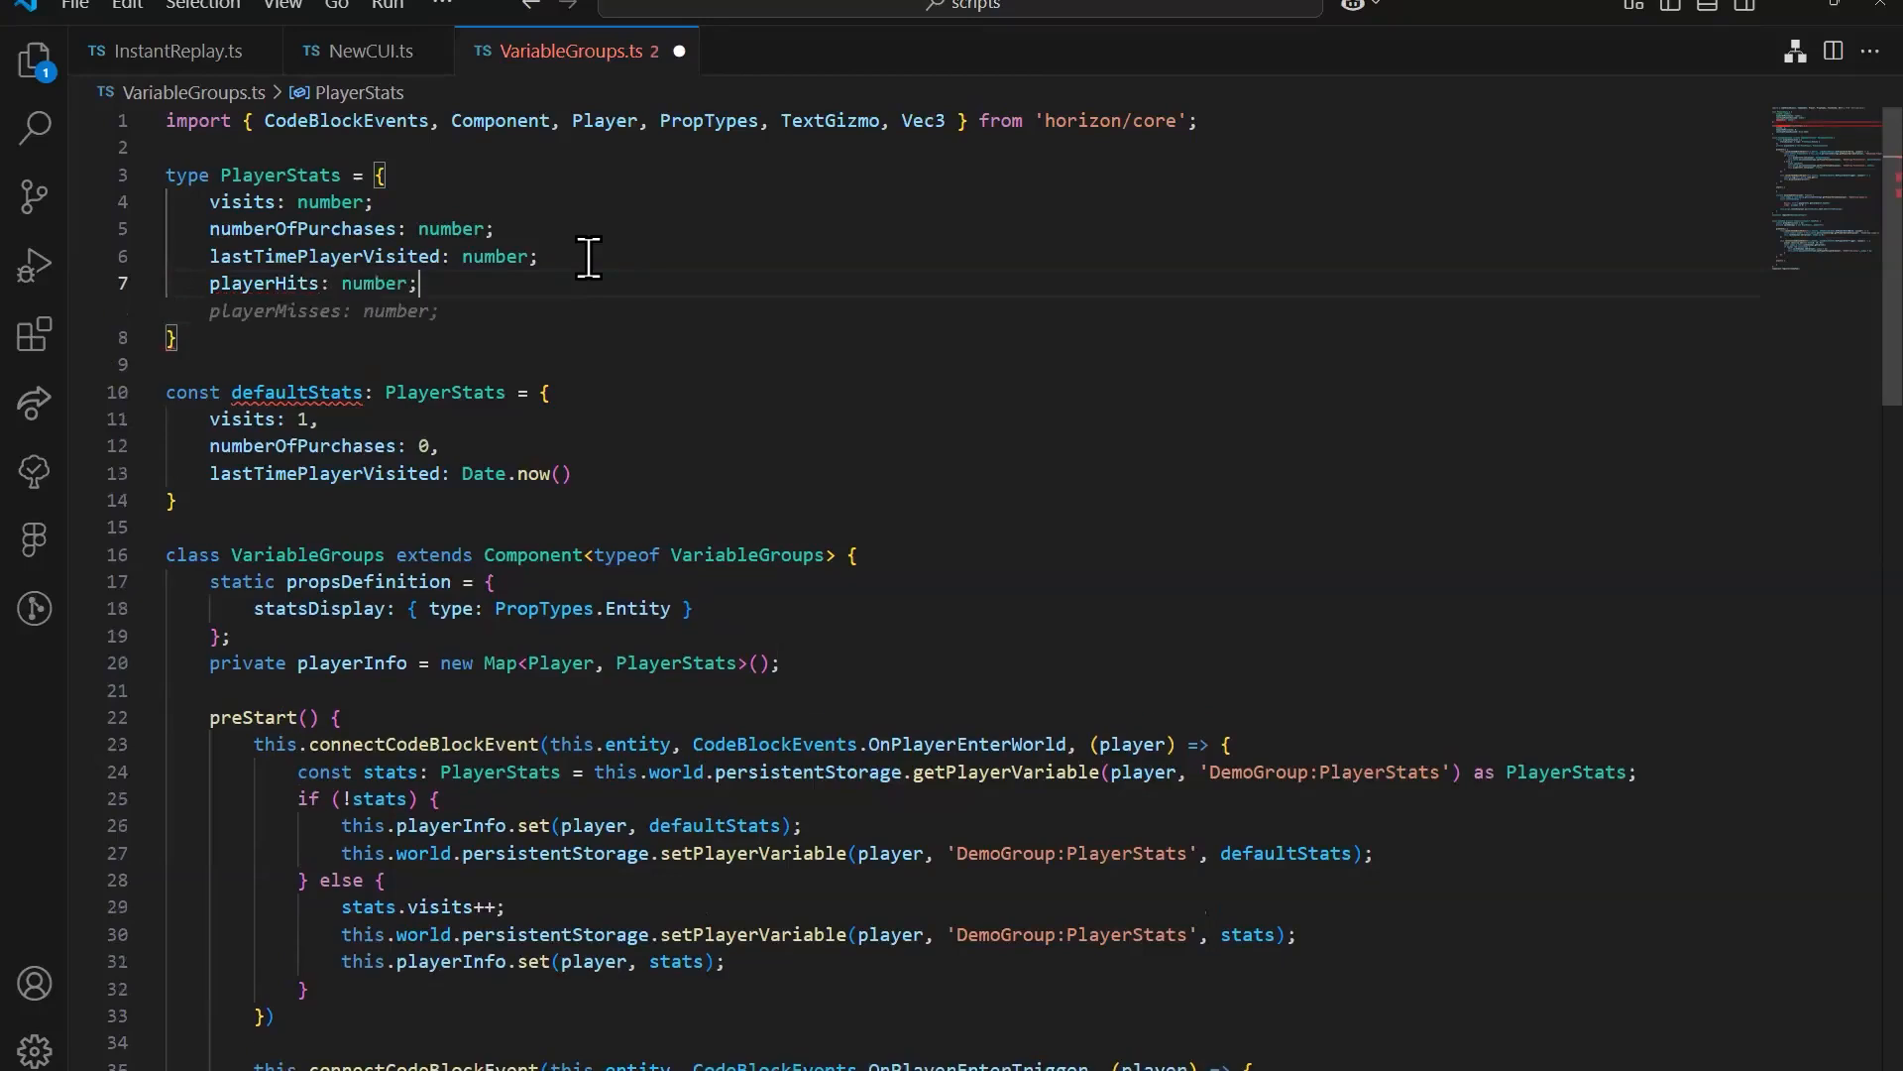
Step: Examine the playerHits field and compare it with the other fields of the PlayerStats type
{"action": "left_click", "coordinate": [637, 433]}
{"action": "left_click_drag", "start_coordinate": [420, 285], "coordinate": [211, 275]}
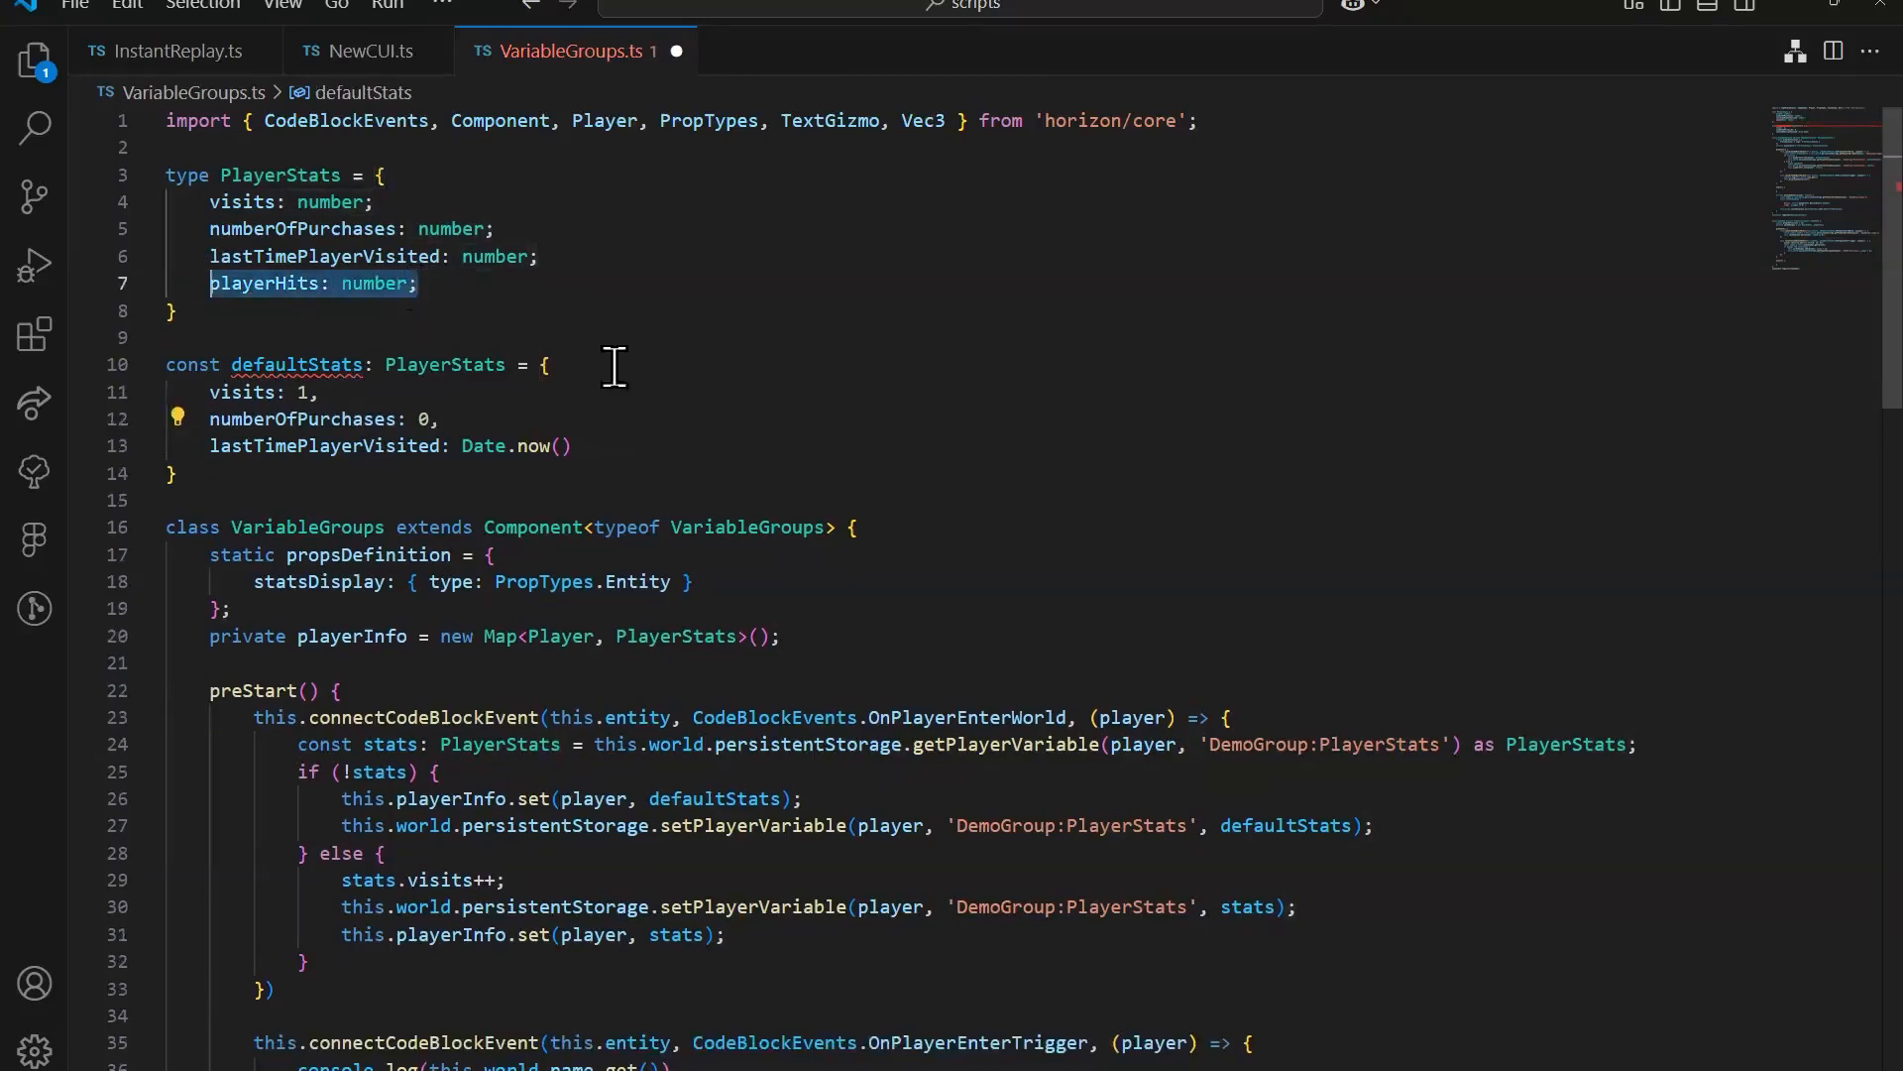
{"action": "left_click", "coordinate": [293, 286]}
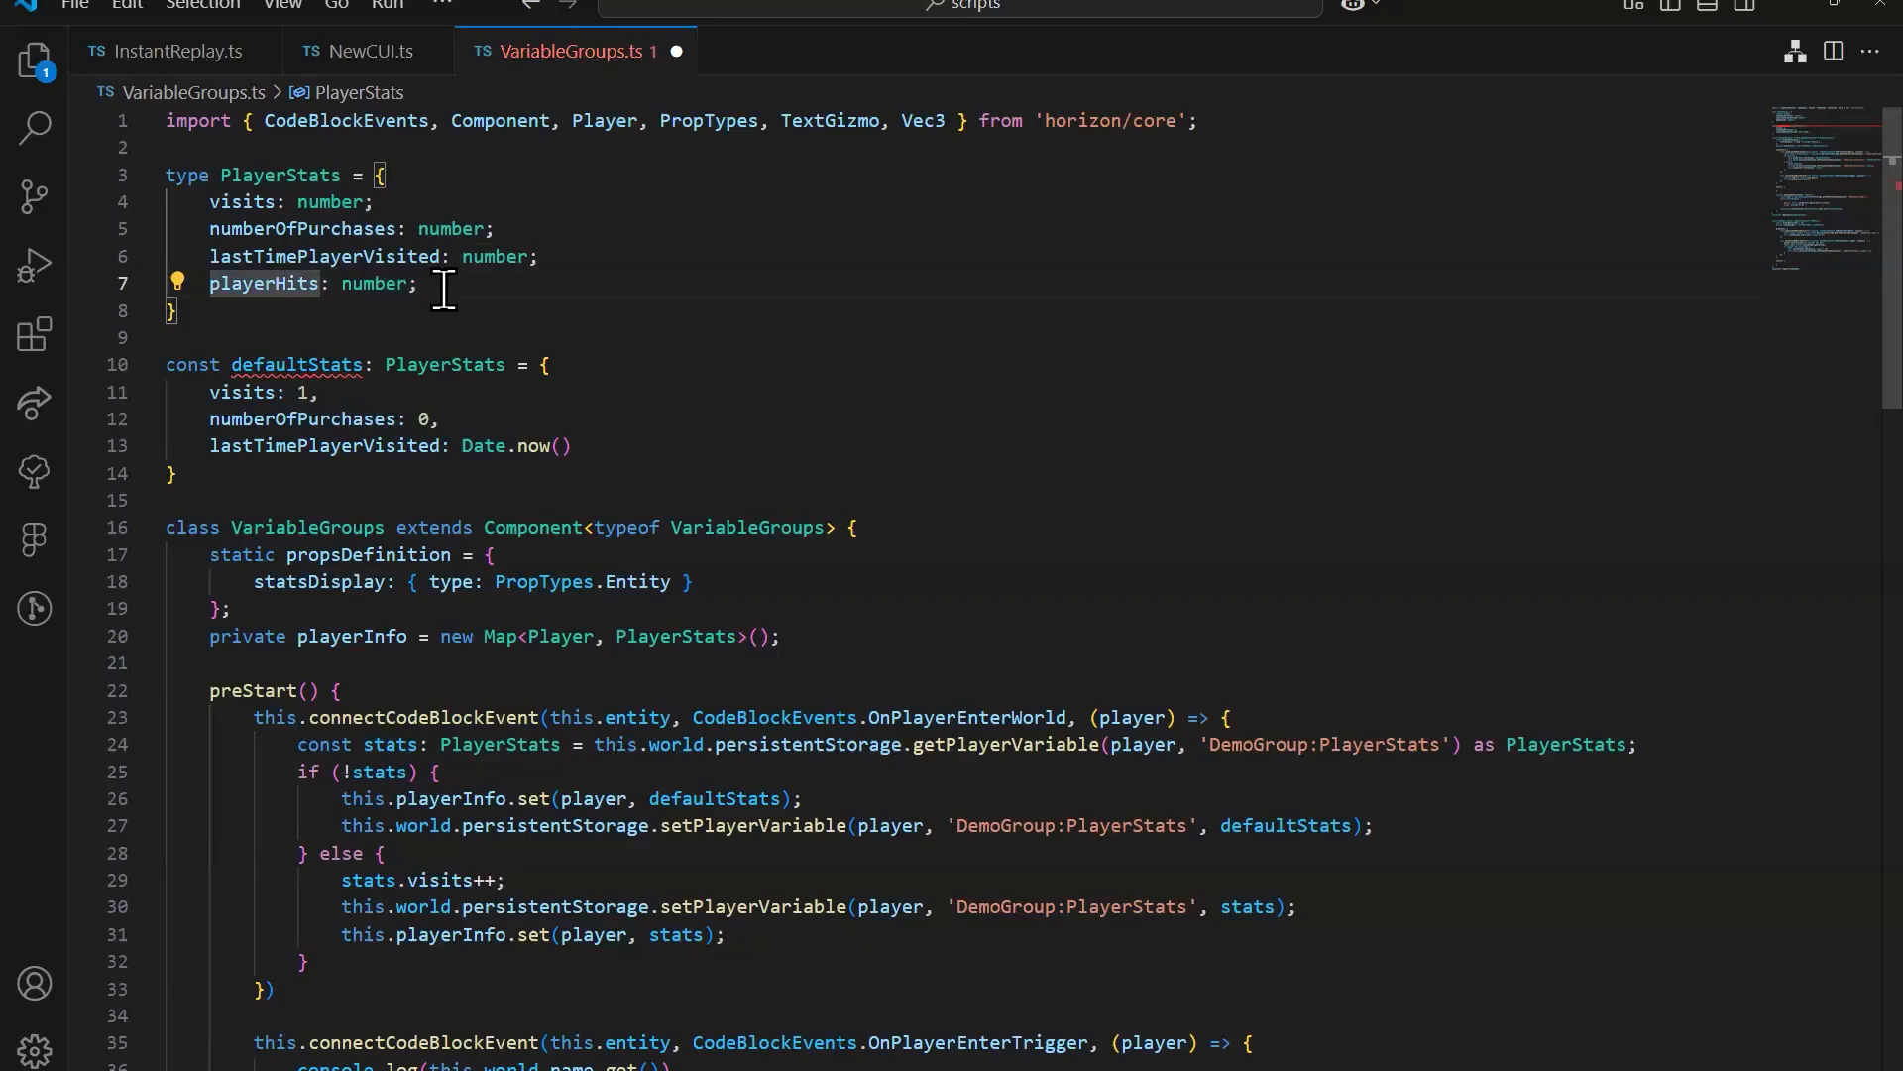
{"action": "left_click", "coordinate": [428, 286]}
{"action": "left_click", "coordinate": [307, 283]}
{"action": "left_click_drag", "start_coordinate": [452, 287], "coordinate": [203, 285]}
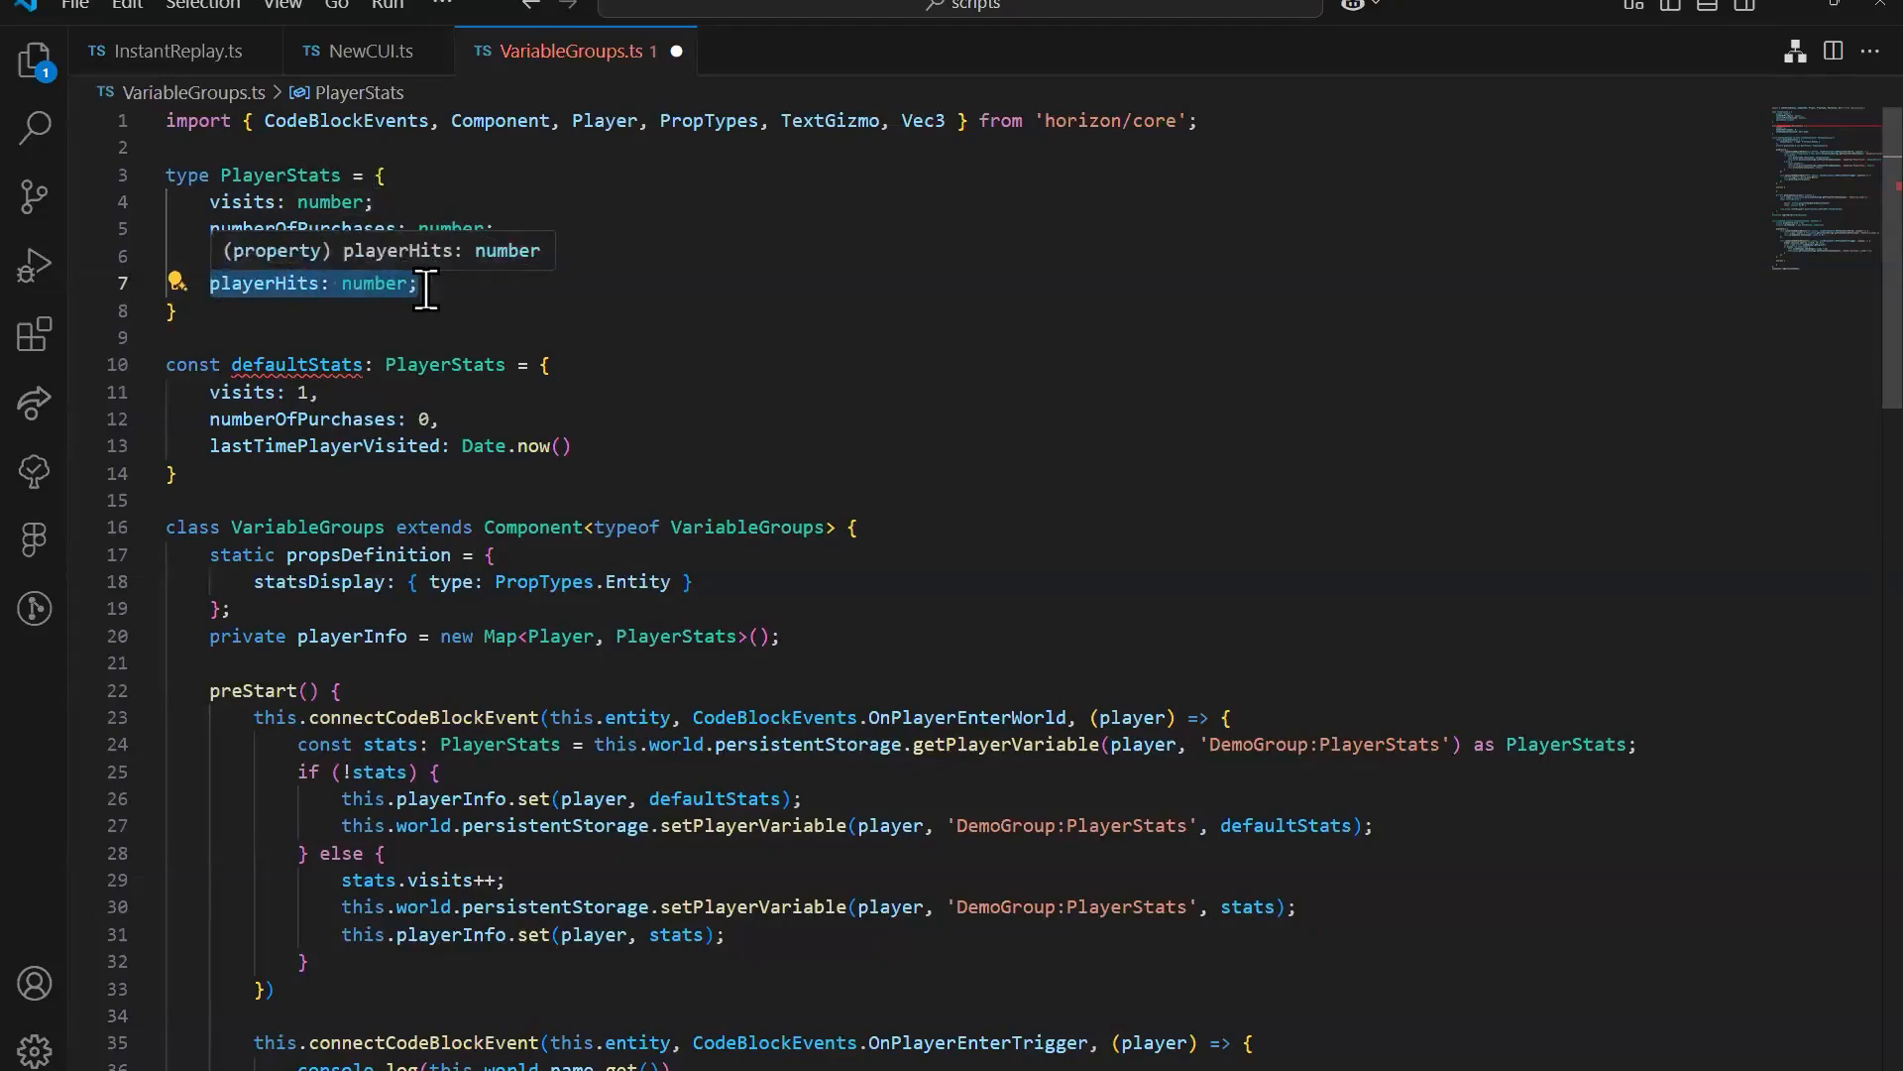
{"action": "left_click_drag", "start_coordinate": [451, 285], "coordinate": [364, 284]}
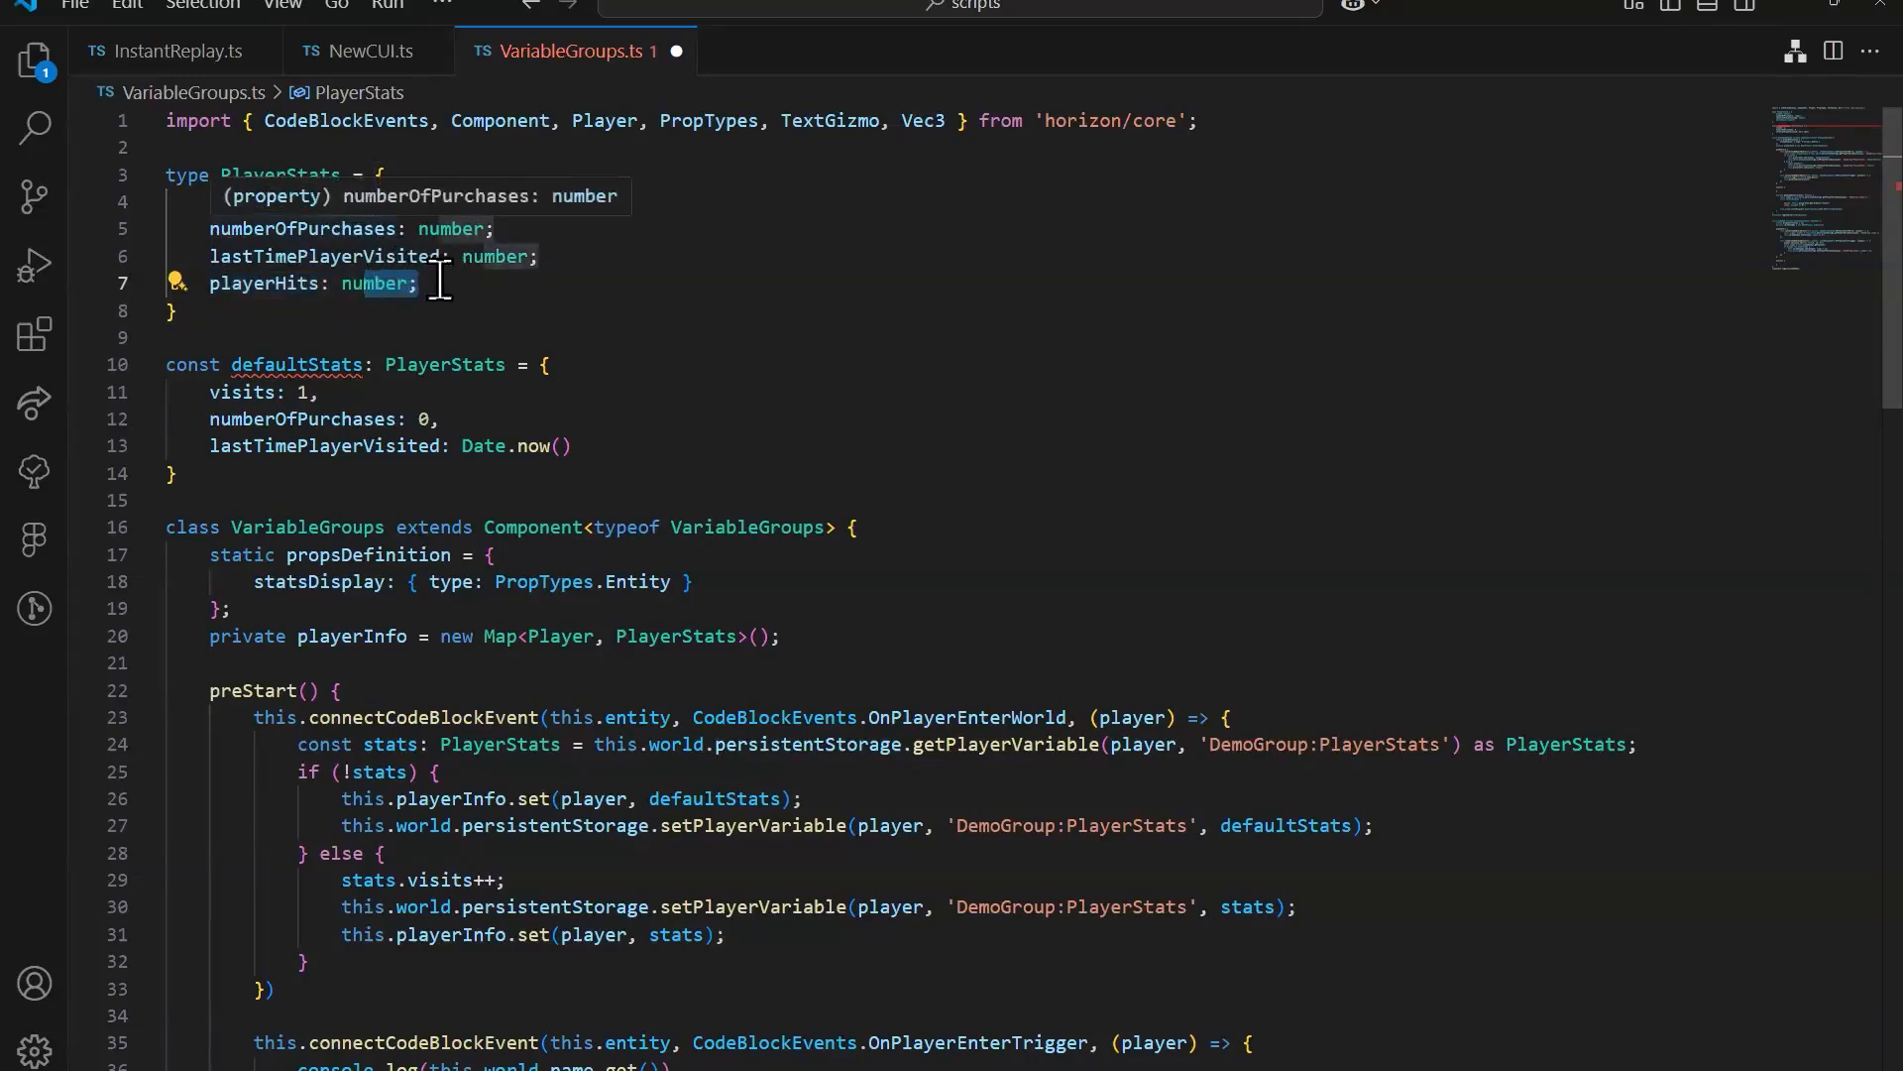
{"action": "key", "text": "shift+Right"}
{"action": "key", "text": "shift+Right"}
{"action": "key", "text": "shift+Right"}
{"action": "key", "text": "shift+Right"}
{"action": "left_click_drag", "start_coordinate": [211, 204], "coordinate": [331, 232]}
{"action": "left_click_drag", "start_coordinate": [219, 286], "coordinate": [437, 282]}
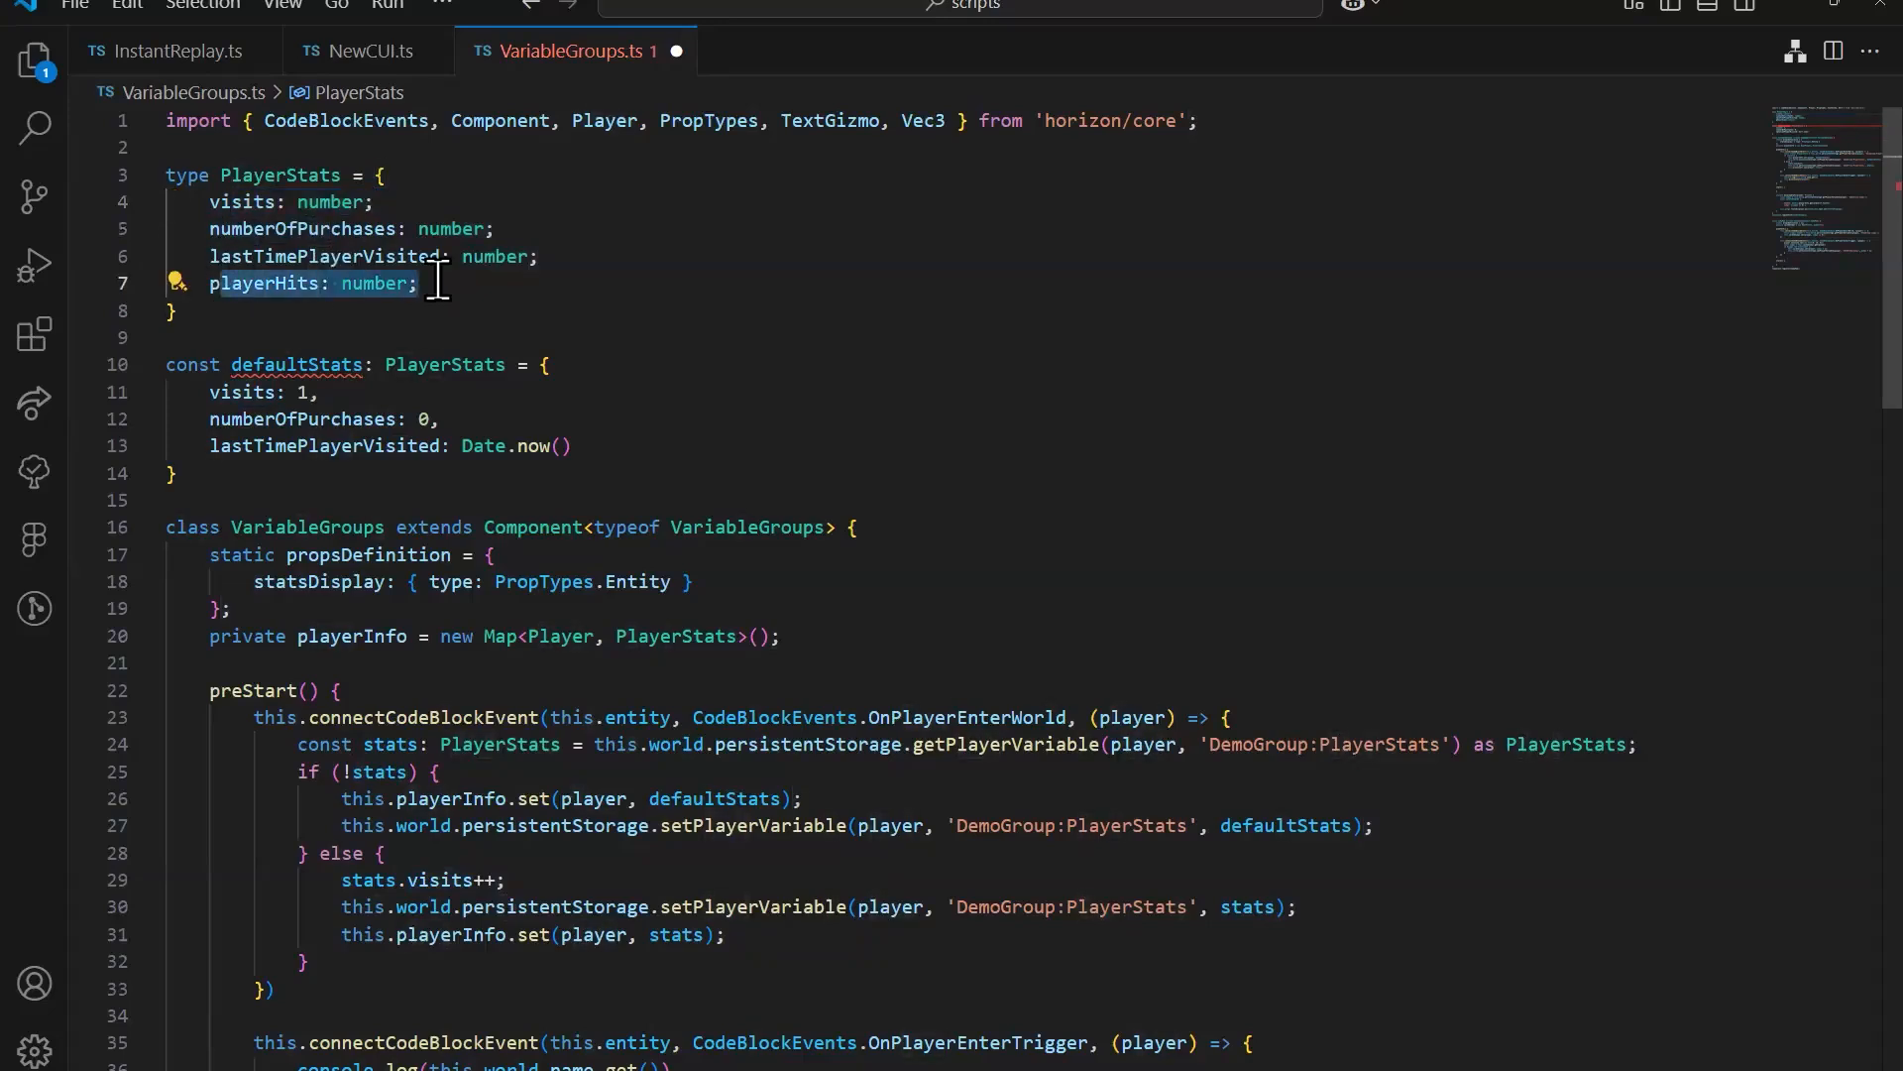
{"action": "left_click", "coordinate": [560, 257]}
{"action": "left_click", "coordinate": [379, 230], "text": "shift"}
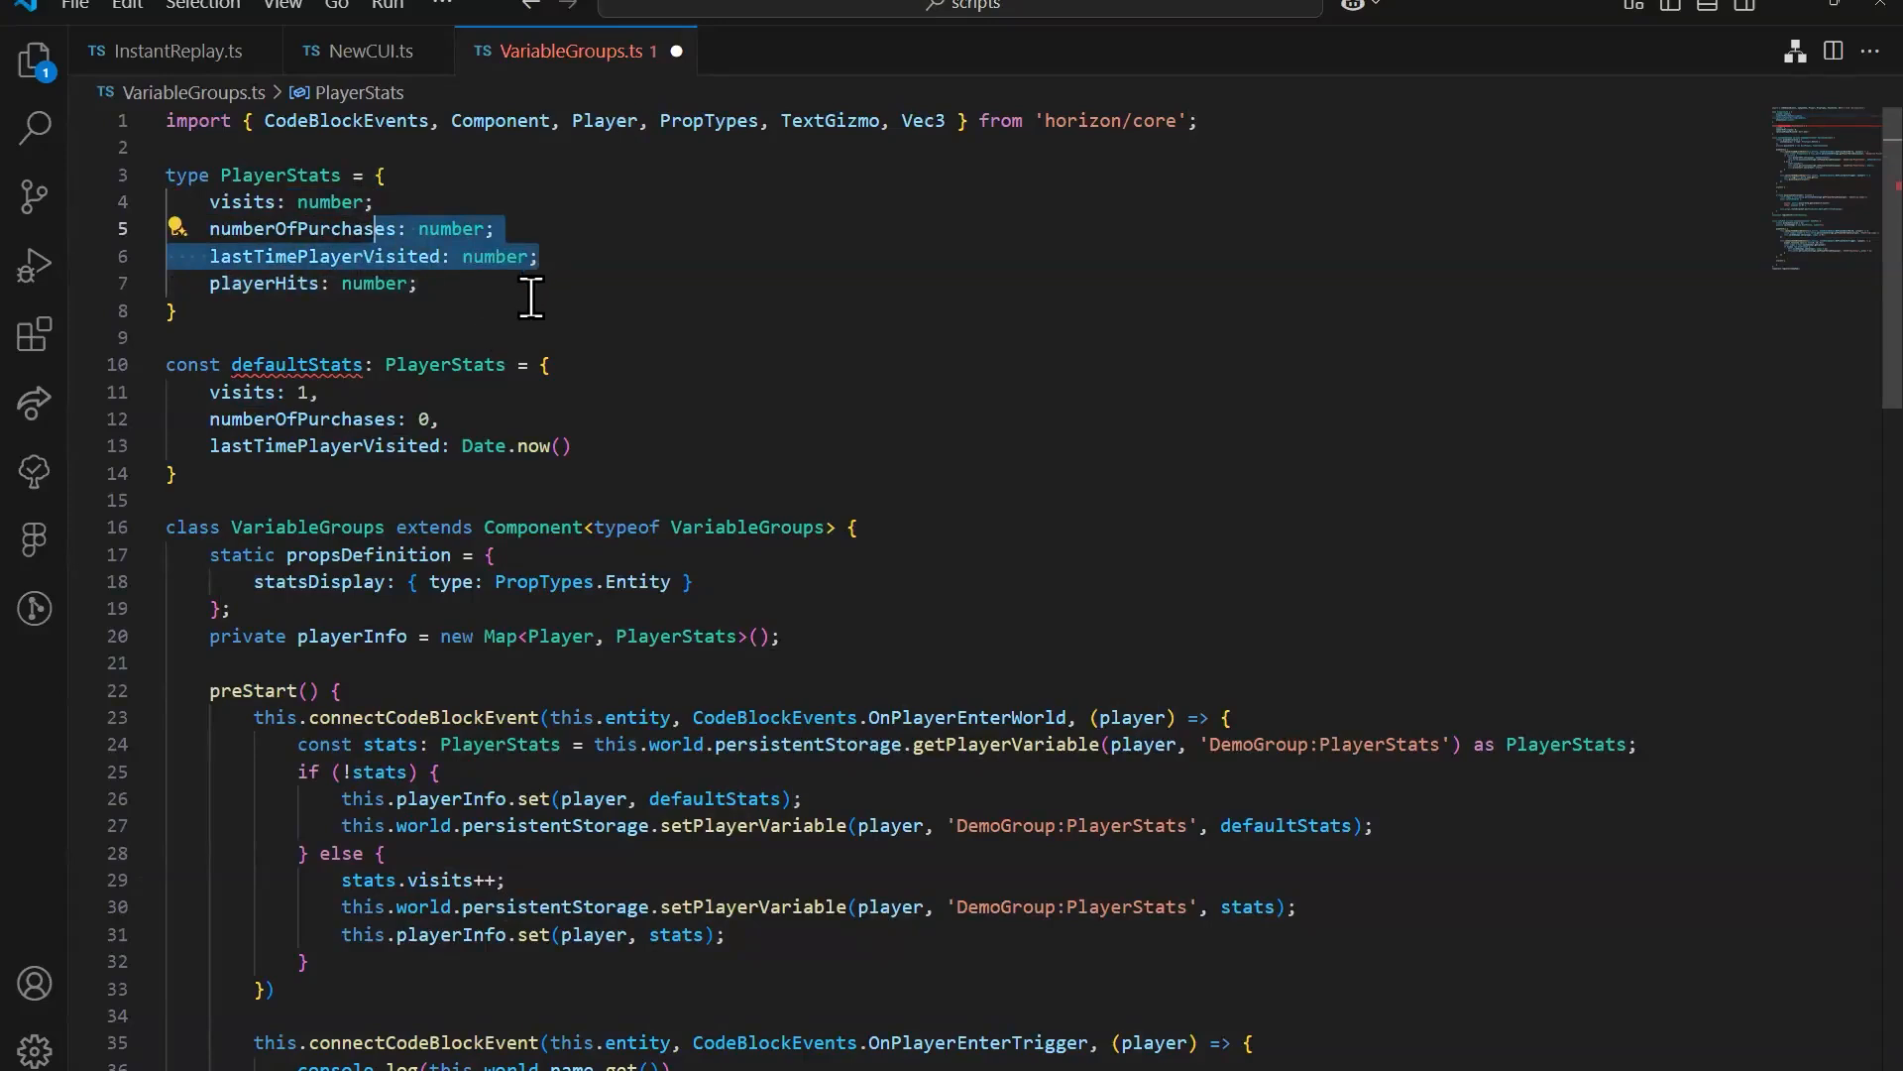
{"action": "left_click", "coordinate": [448, 284]}
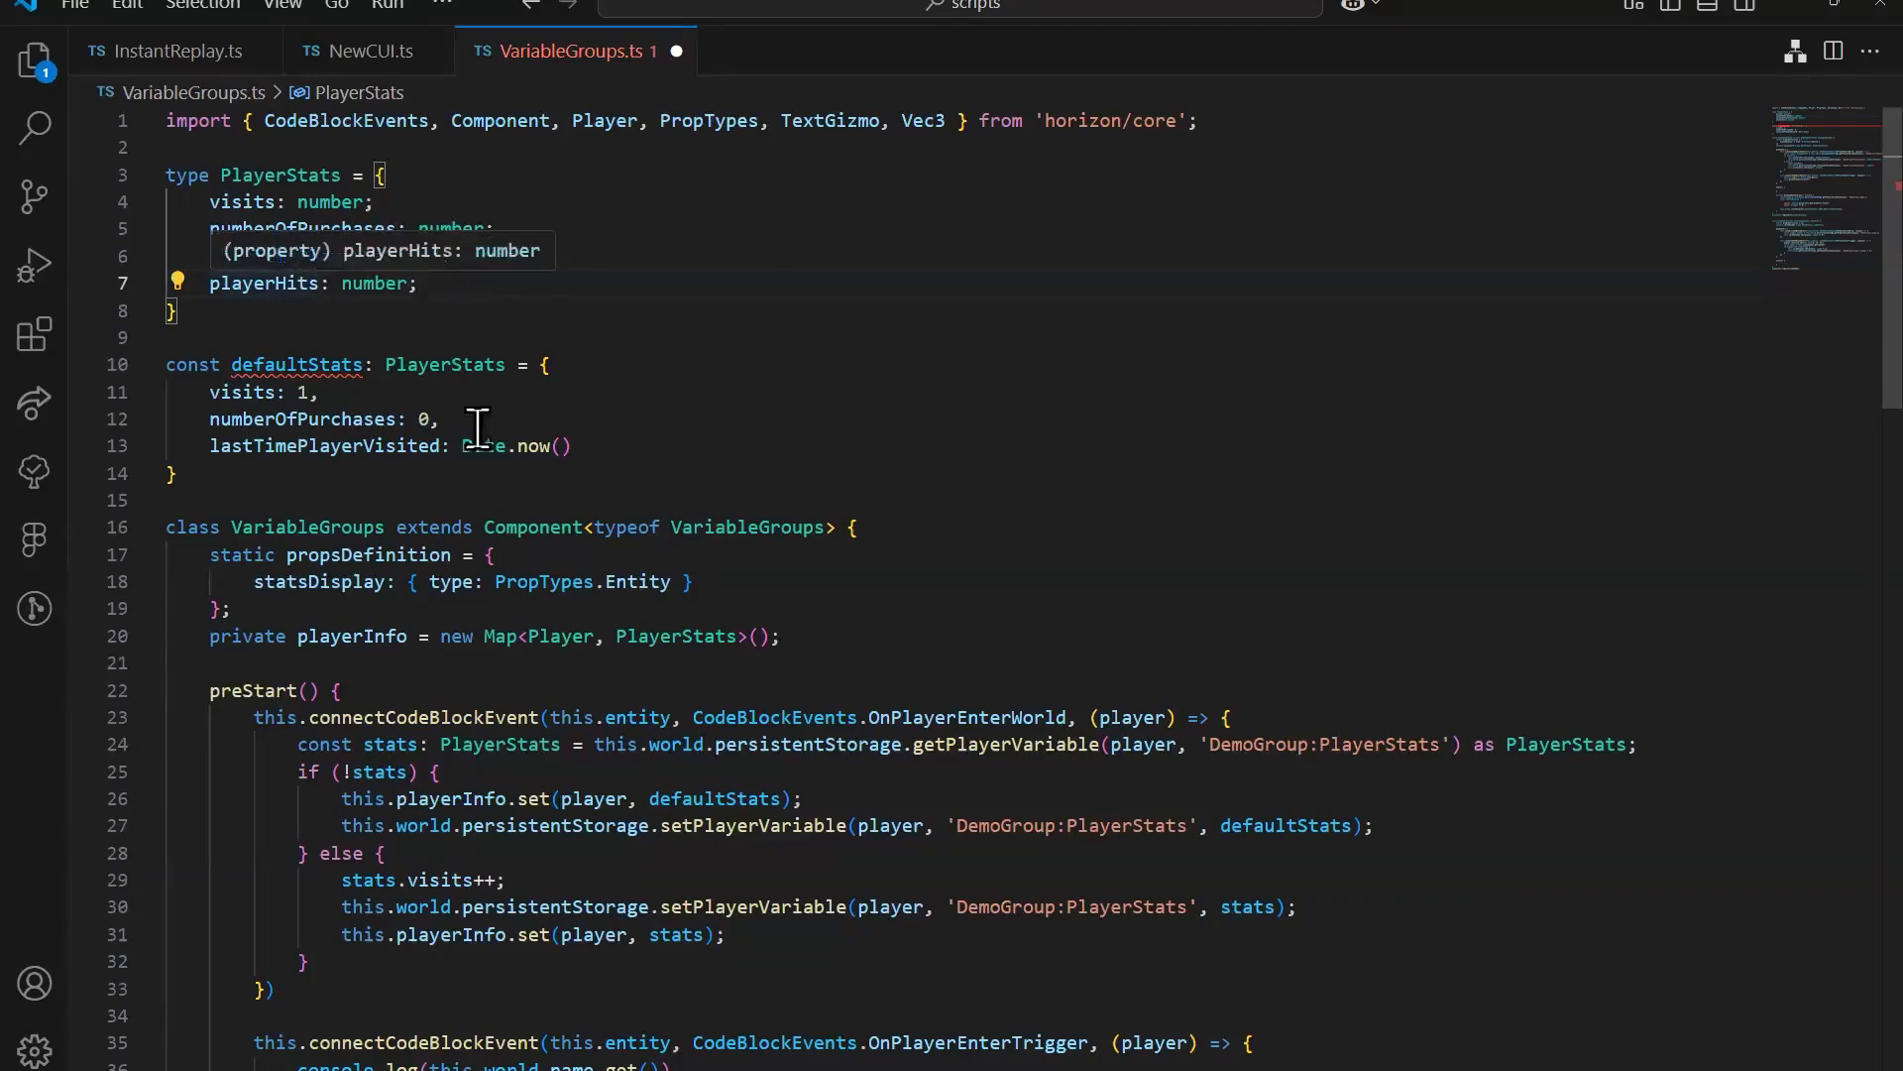
Step: Launch horizon.exe while keeping VariableGroups.ts open
{"action": "right_click", "coordinate": [1194, 1069]}
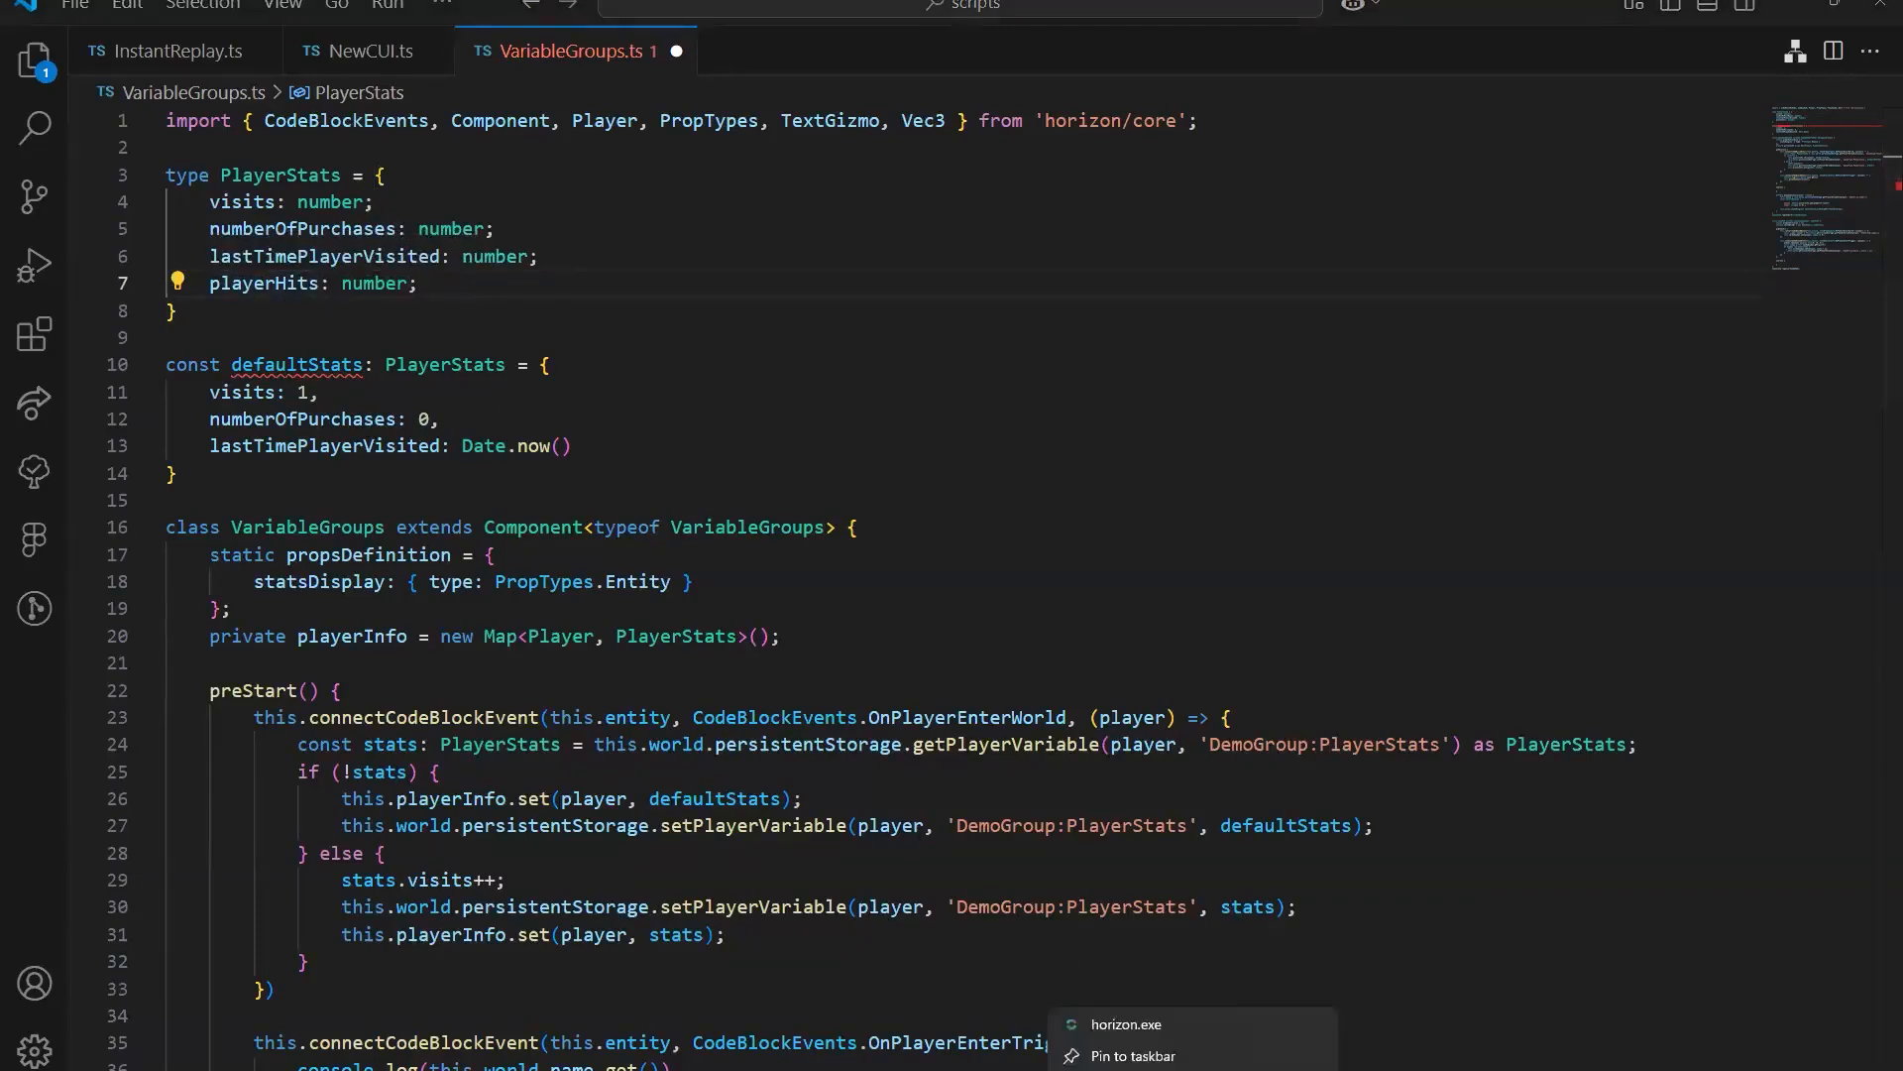
{"action": "left_click", "coordinate": [1126, 1024]}
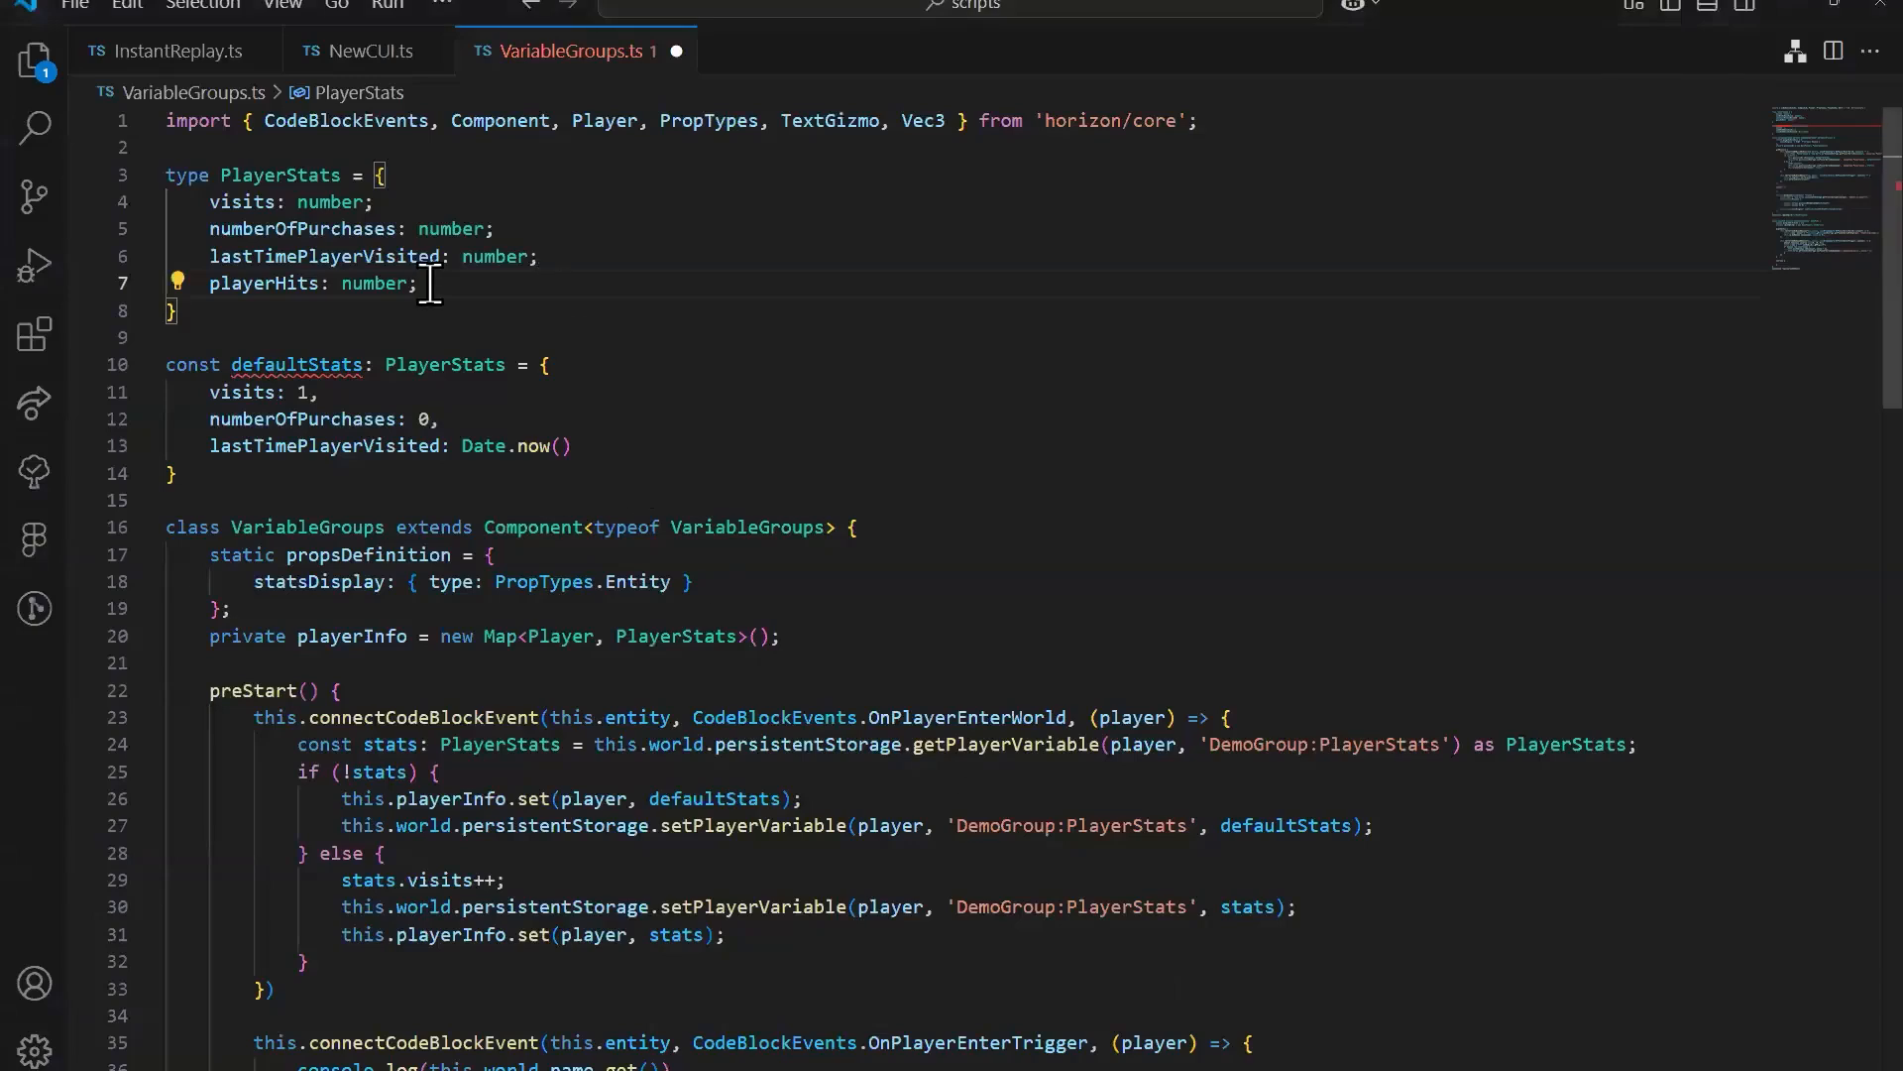
Step: Rename the playerHits field in the PlayerStats type to lastWeponSkin
{"action": "double_click", "coordinate": [250, 285]}
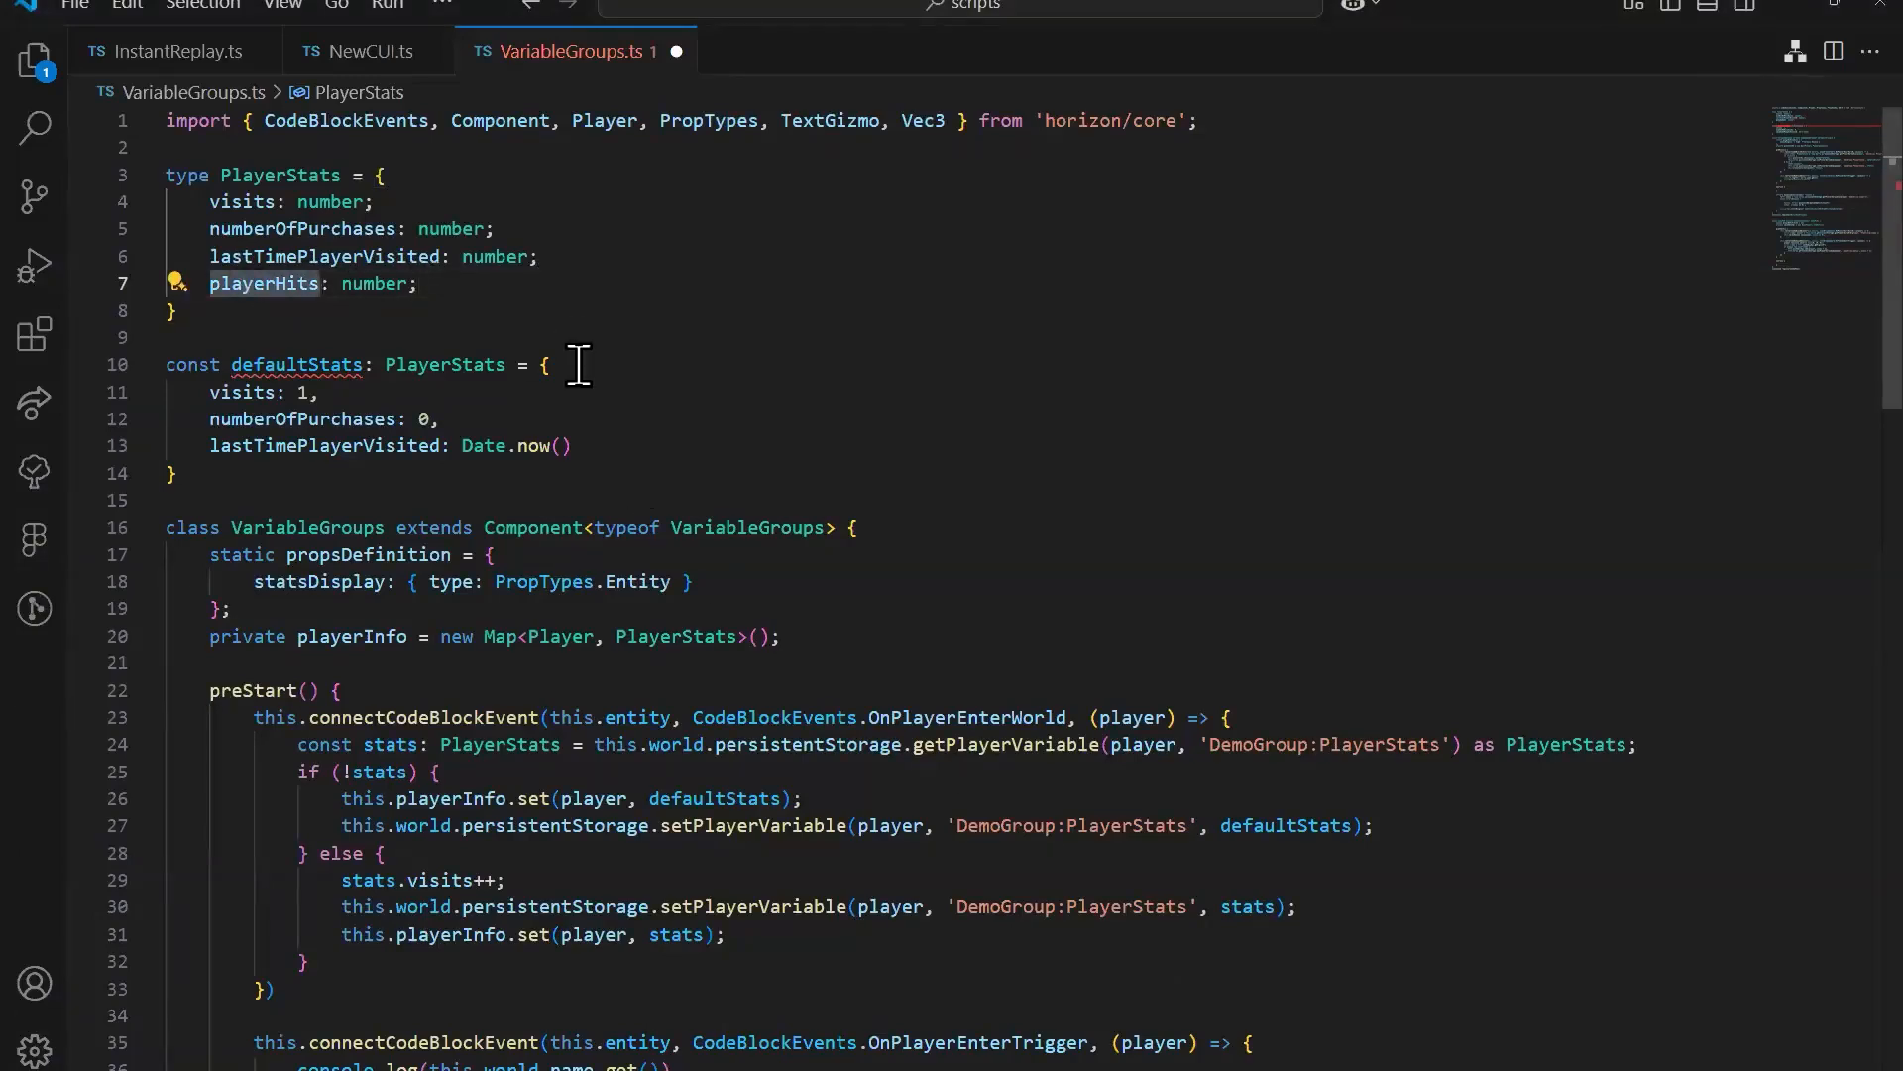
{"action": "type", "text": "last"}
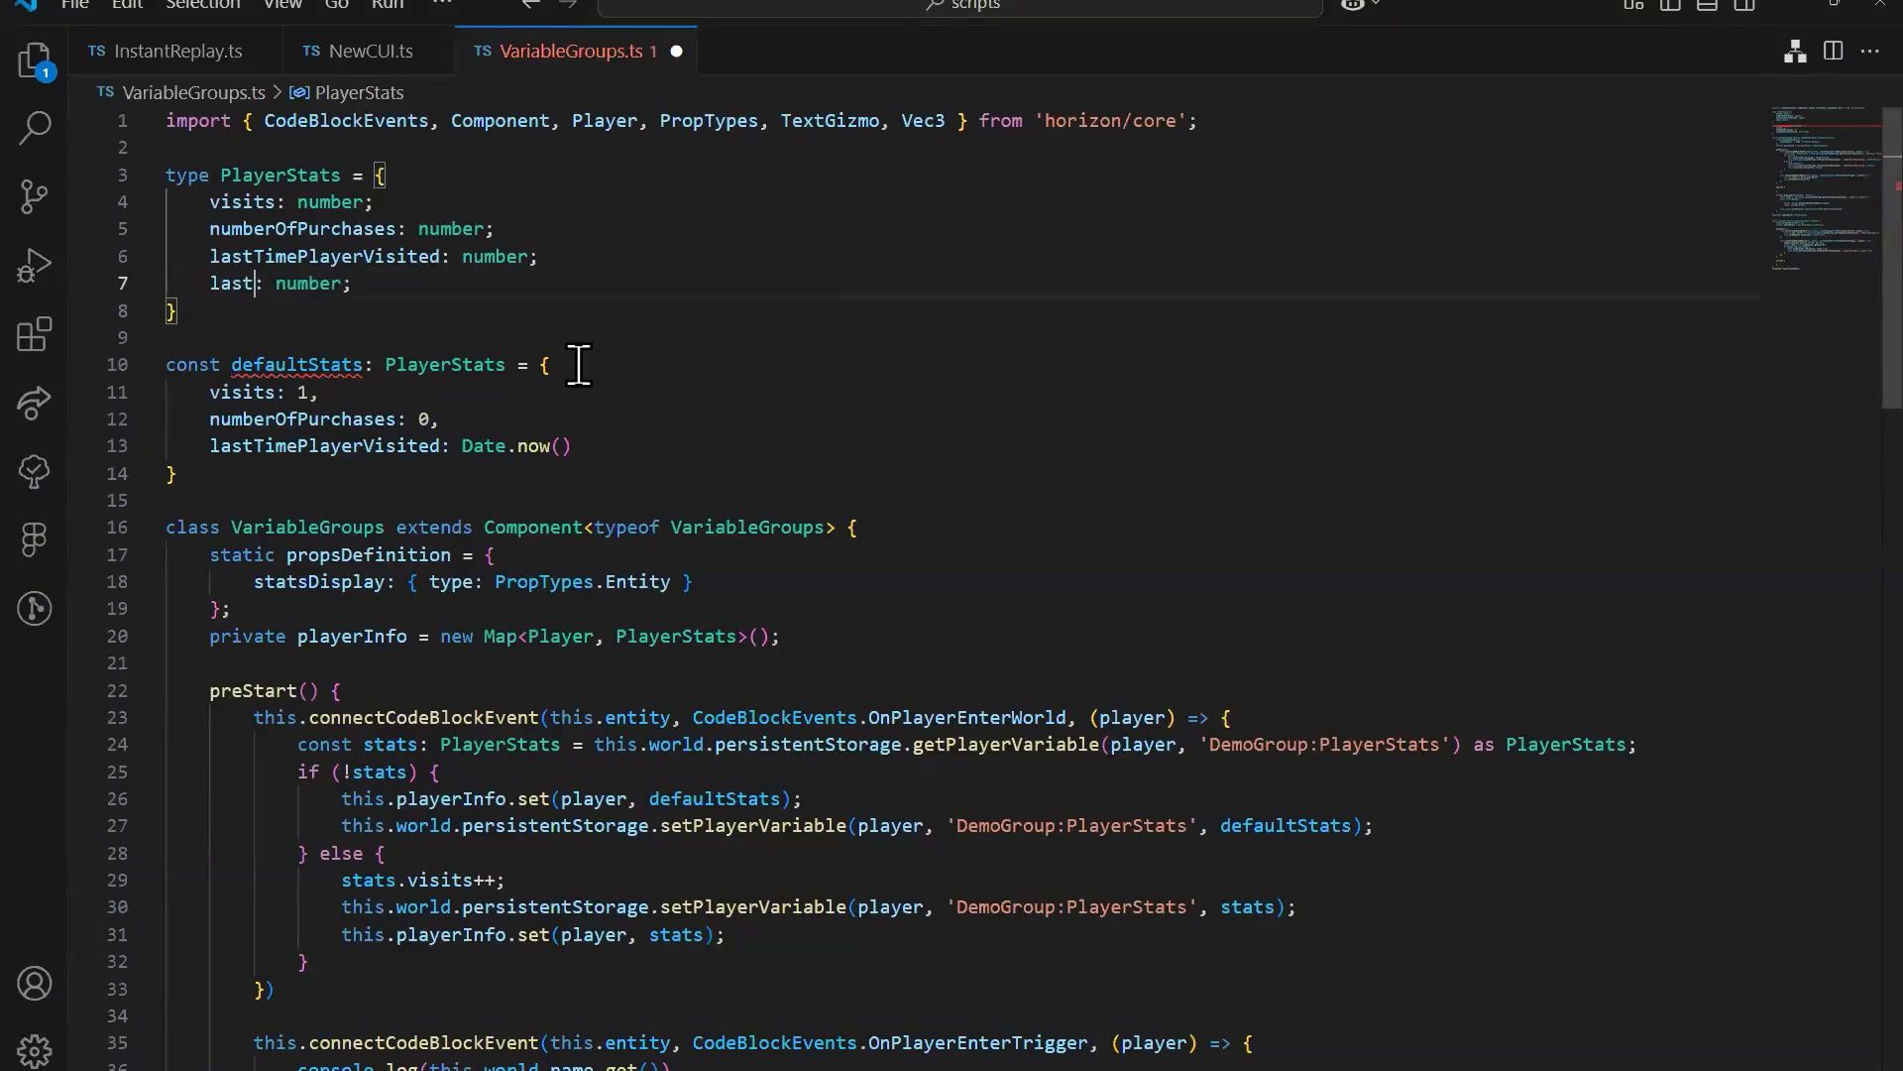
{"action": "type", "text": "WeponSkin"}
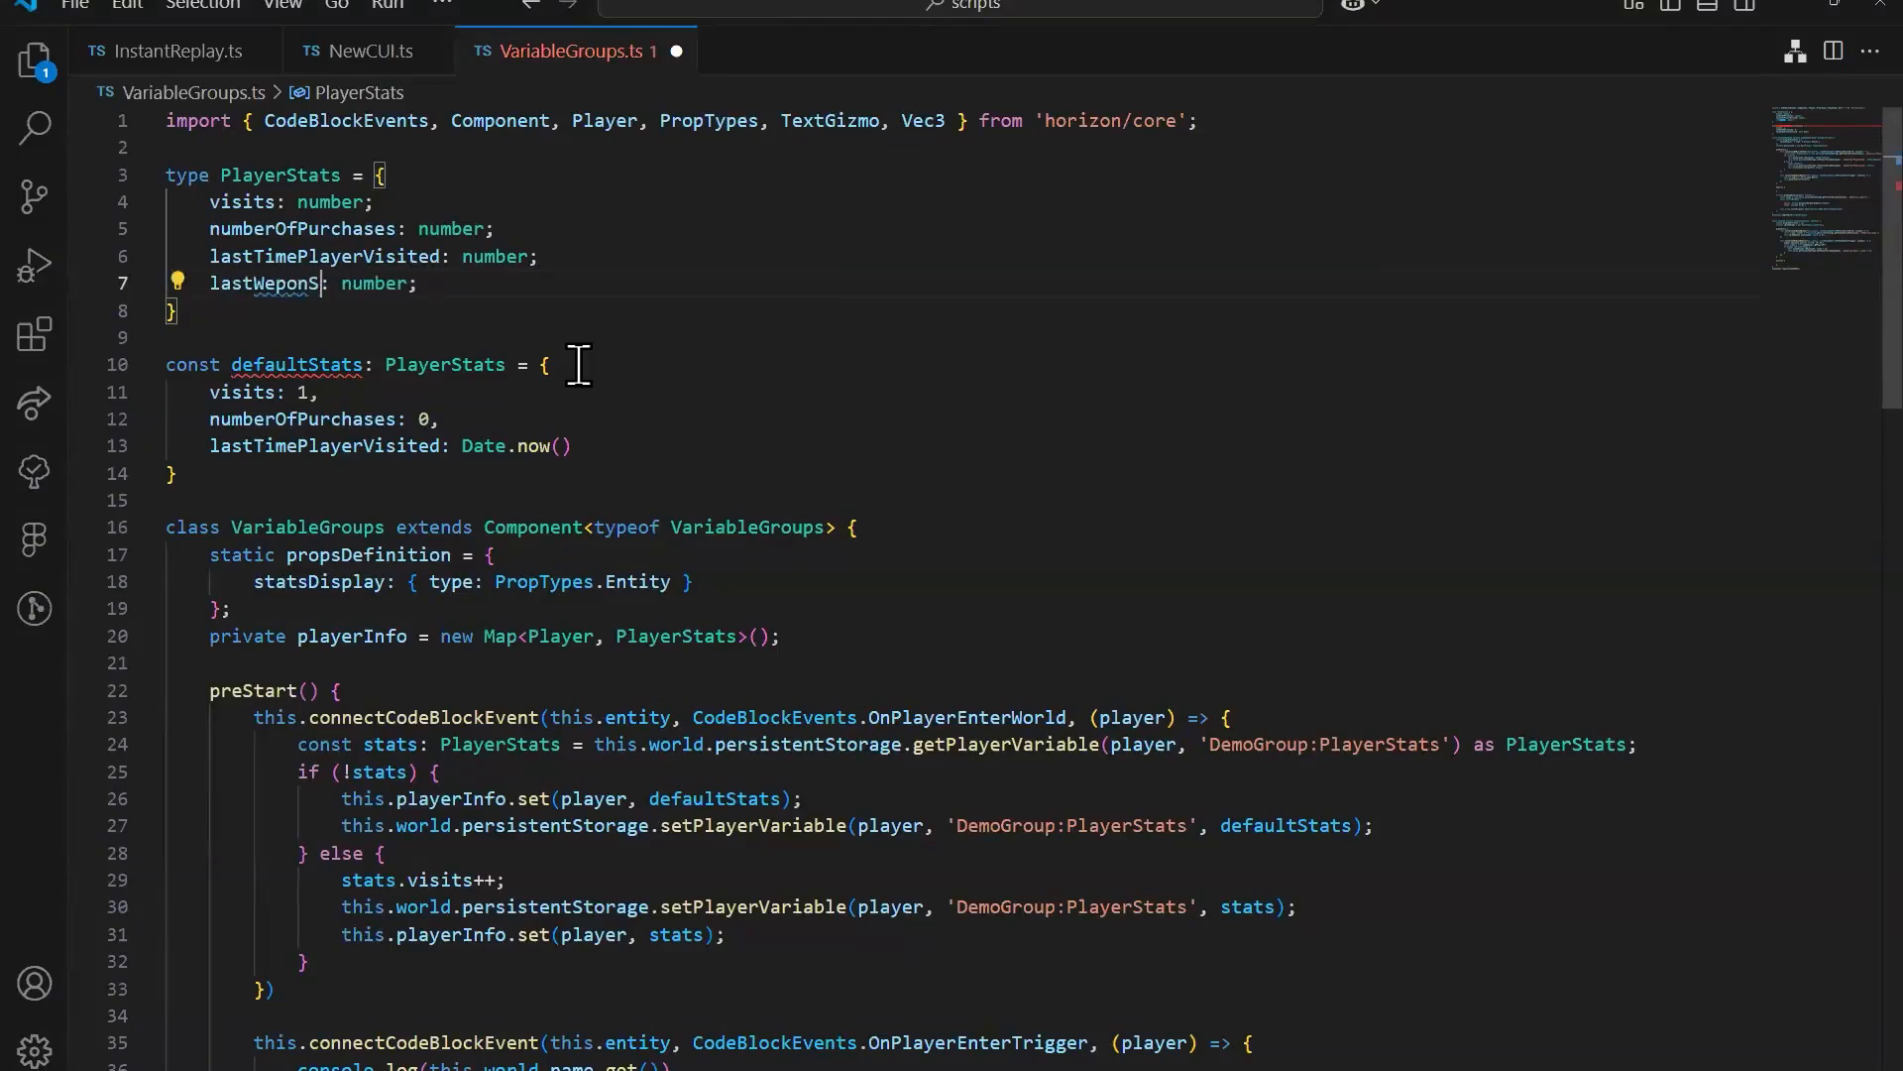
{"action": "left_click", "coordinate": [490, 365]}
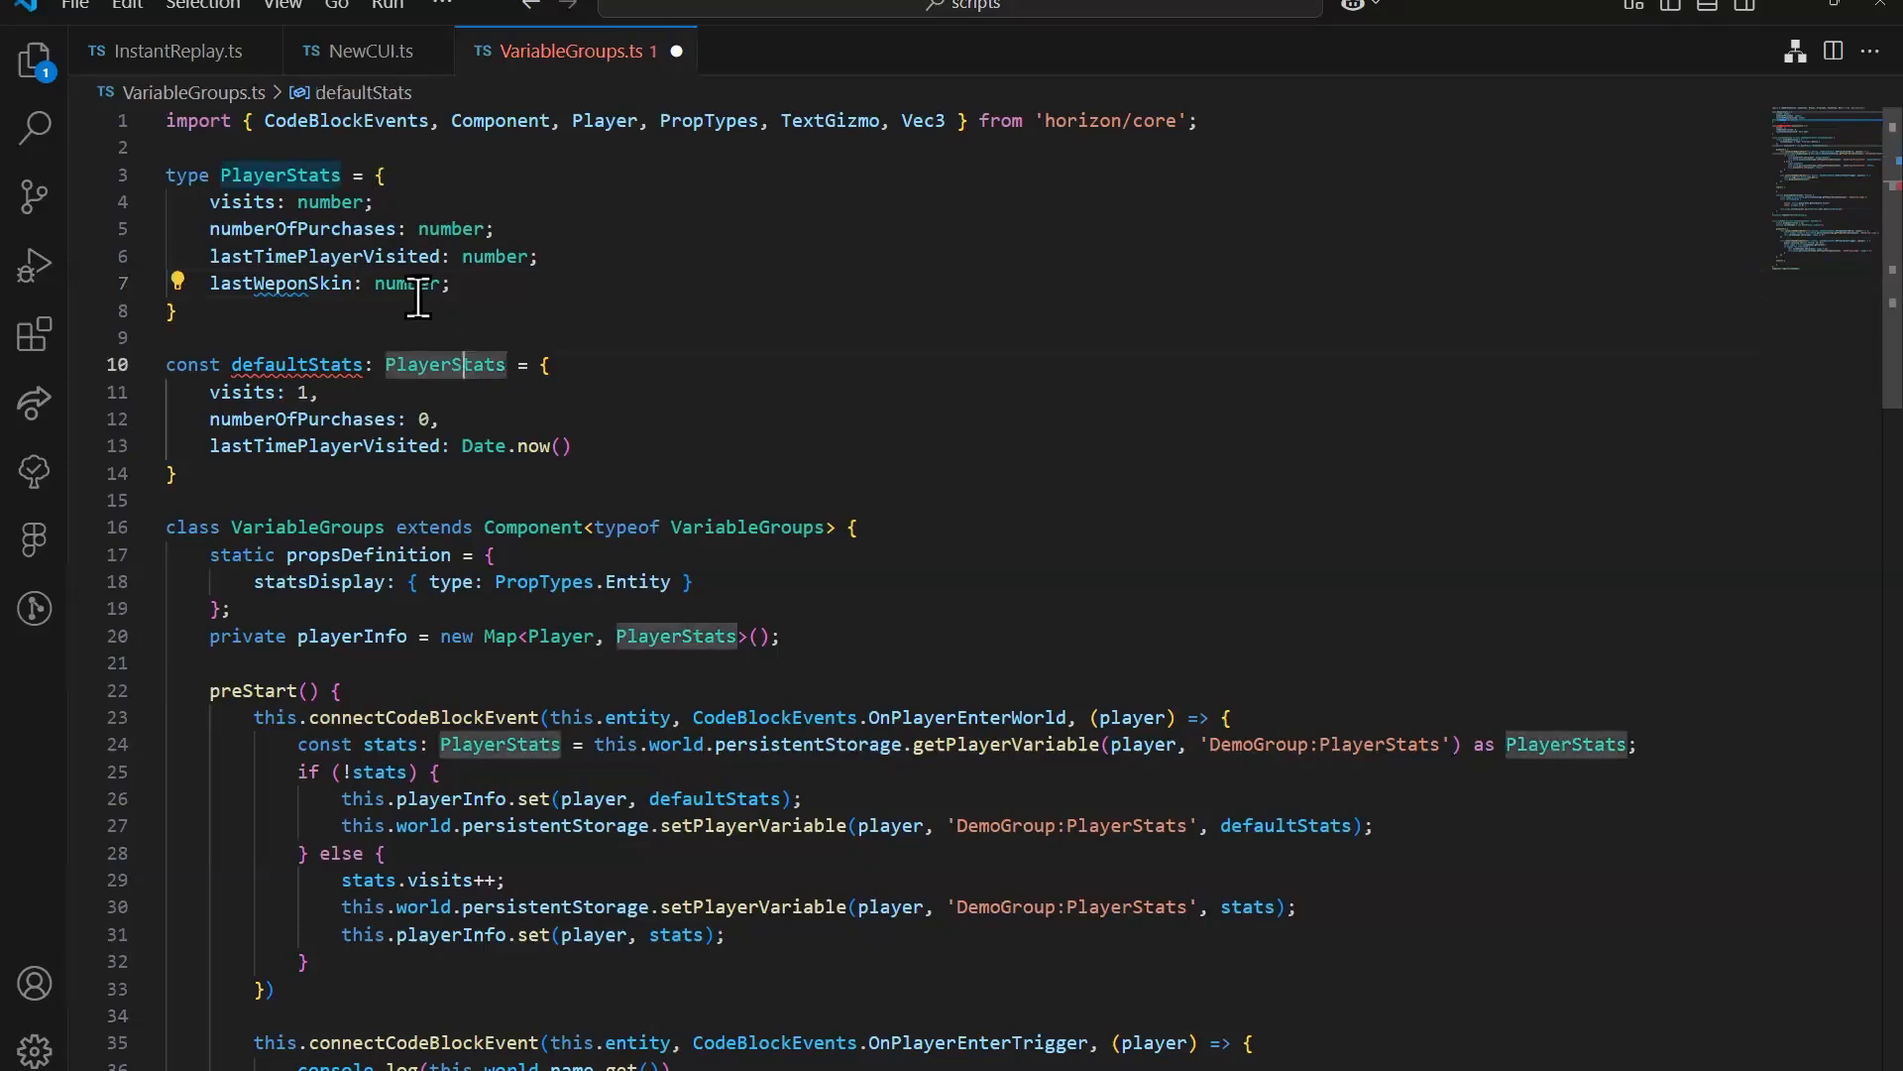
{"action": "left_click", "coordinate": [418, 285]}
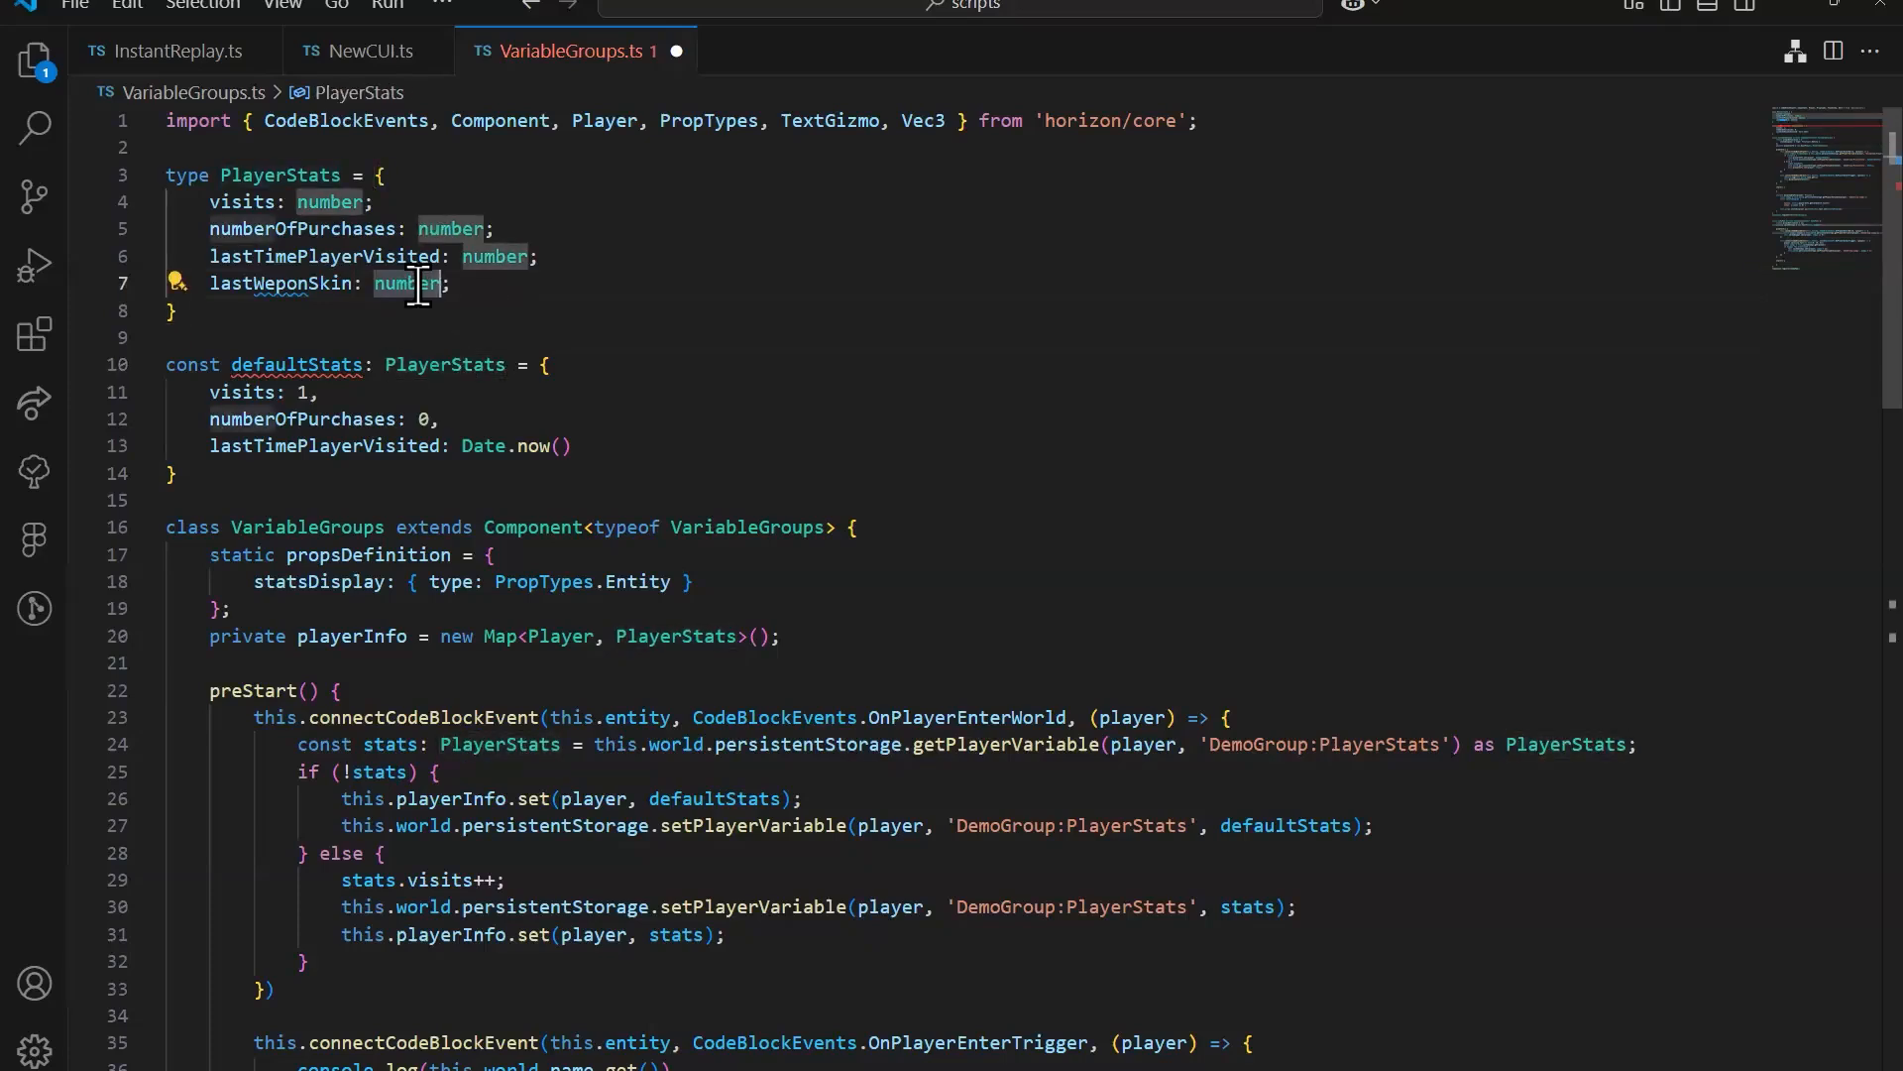
Step: Switch back to the Horizon desktop editor to view DemoGroup's persistent variables
{"action": "left_click", "coordinate": [932, 1069]}
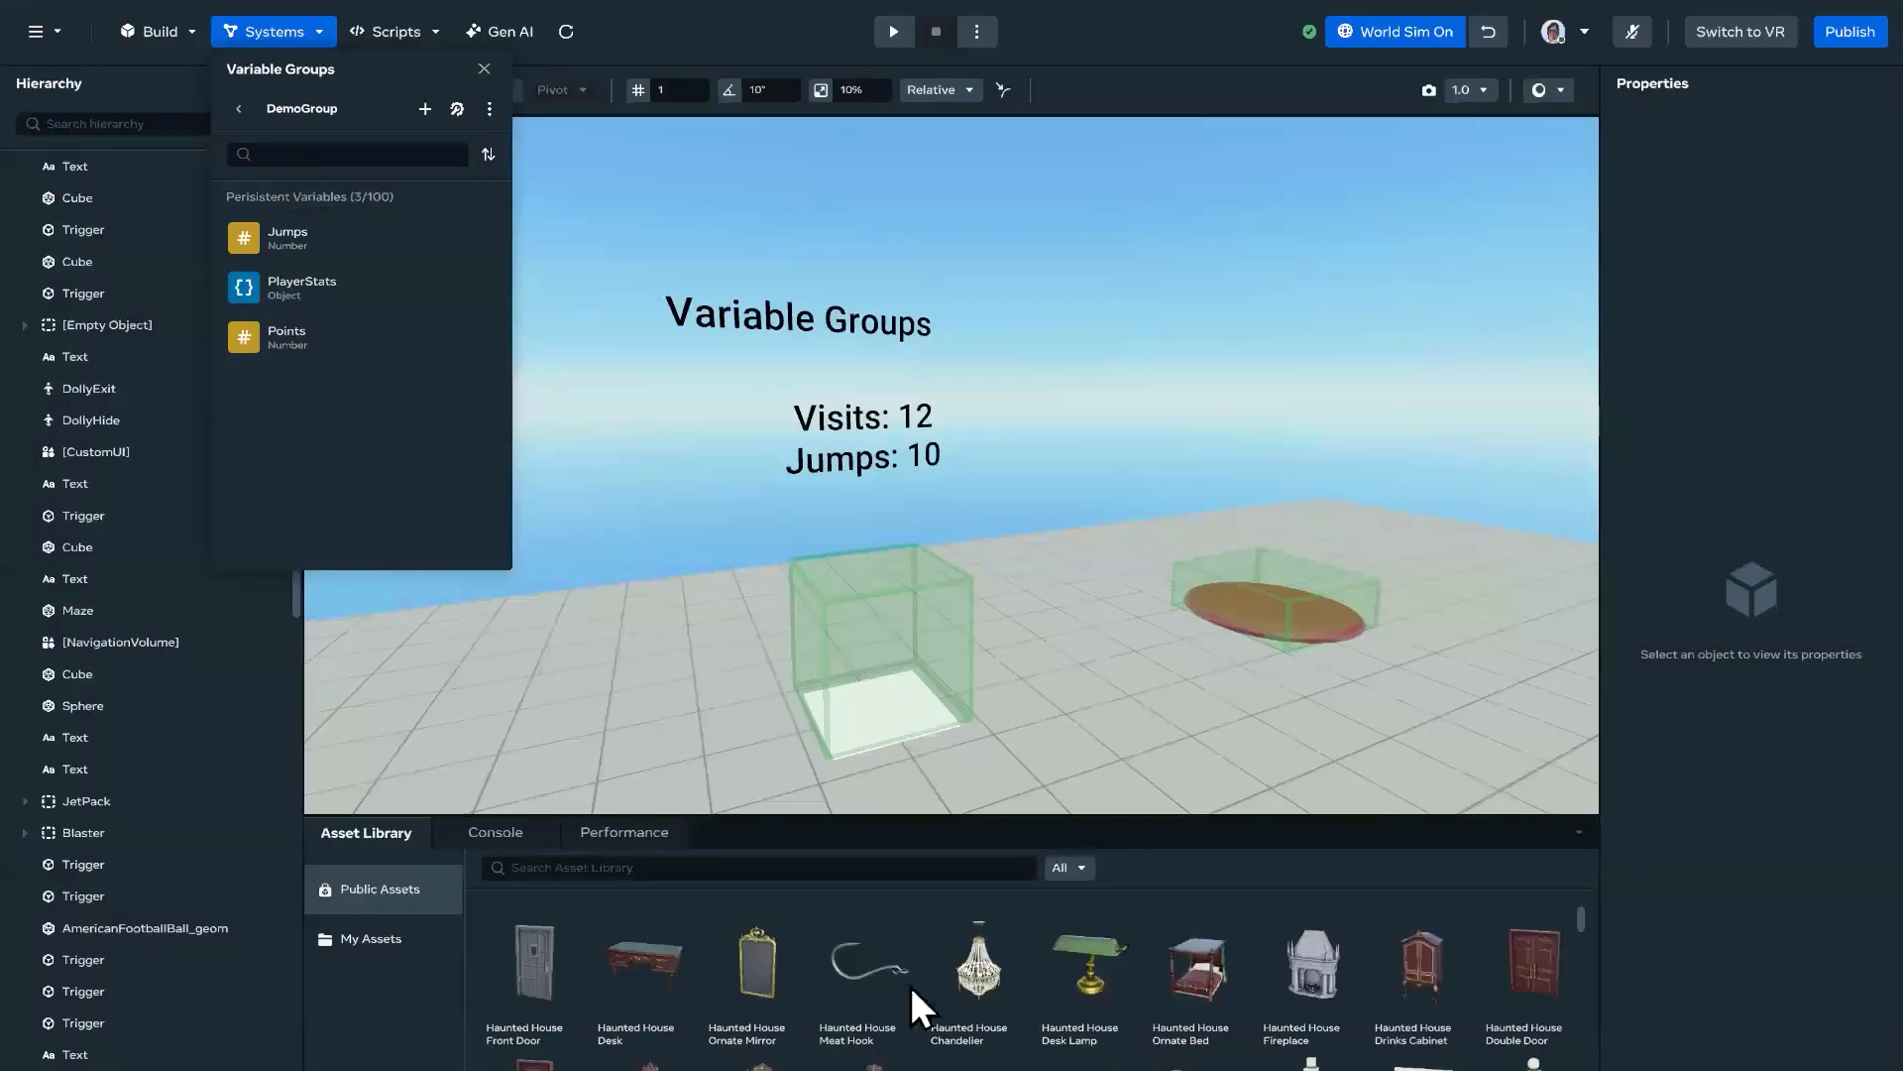
Step: View the NewWeapon asset's details in My Assets and check the lastWeponSkin field's type in VariableGroups.ts in VS Code
{"action": "left_click", "coordinate": [389, 942]}
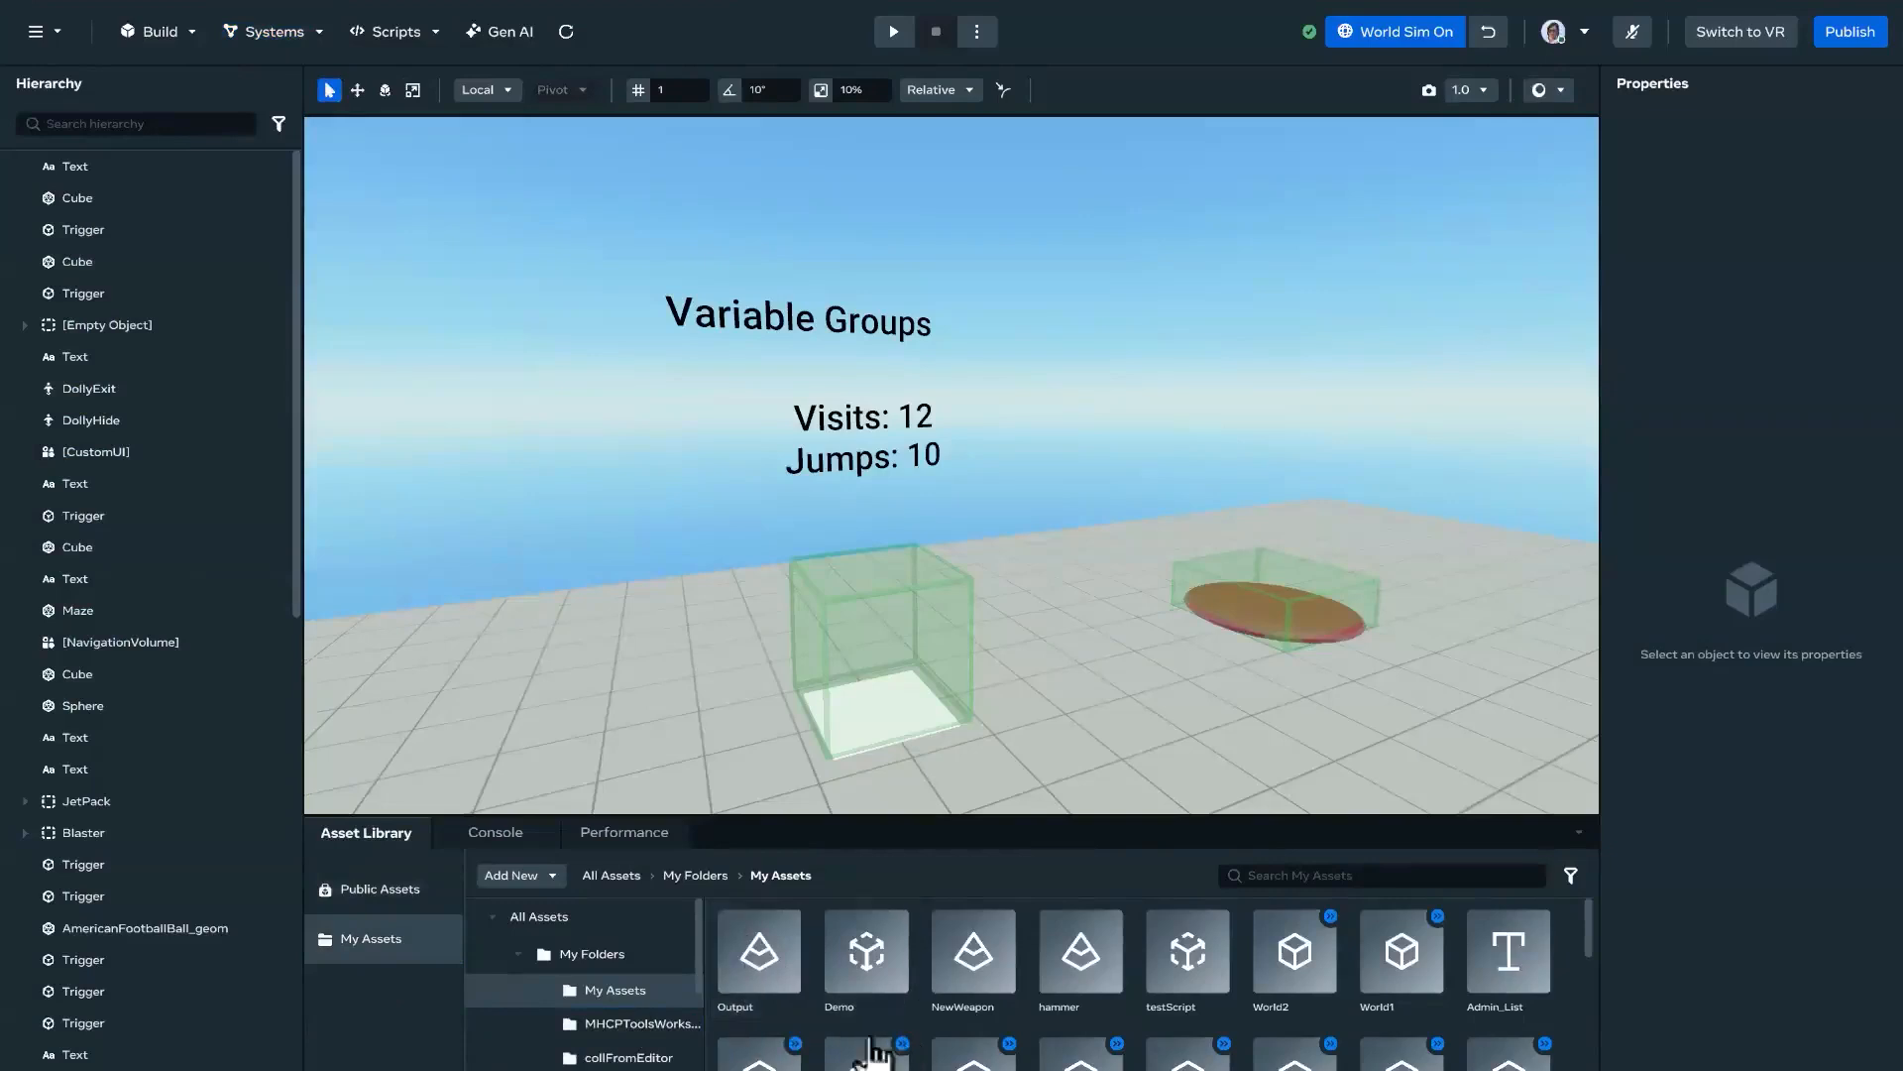
{"action": "left_click", "coordinate": [973, 967]}
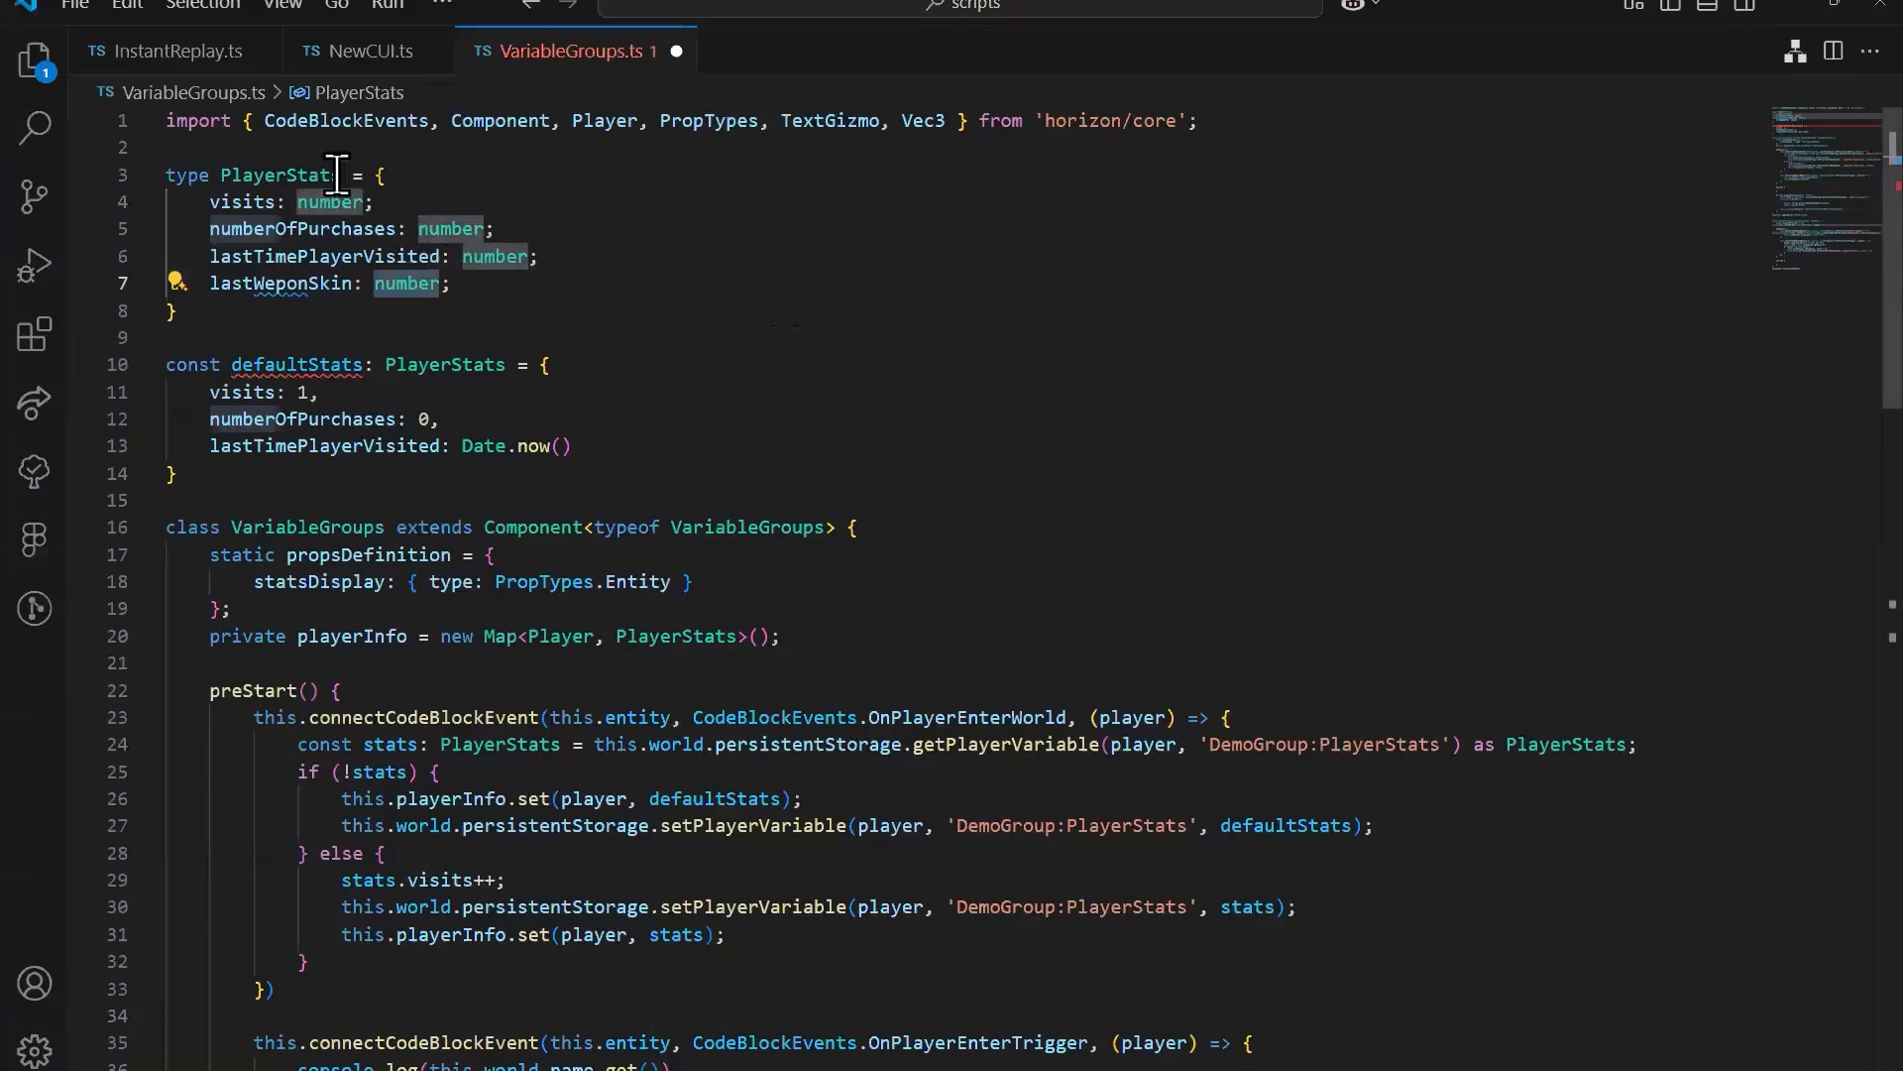
{"action": "double_click", "coordinate": [386, 284]}
{"action": "left_click", "coordinate": [414, 285]}
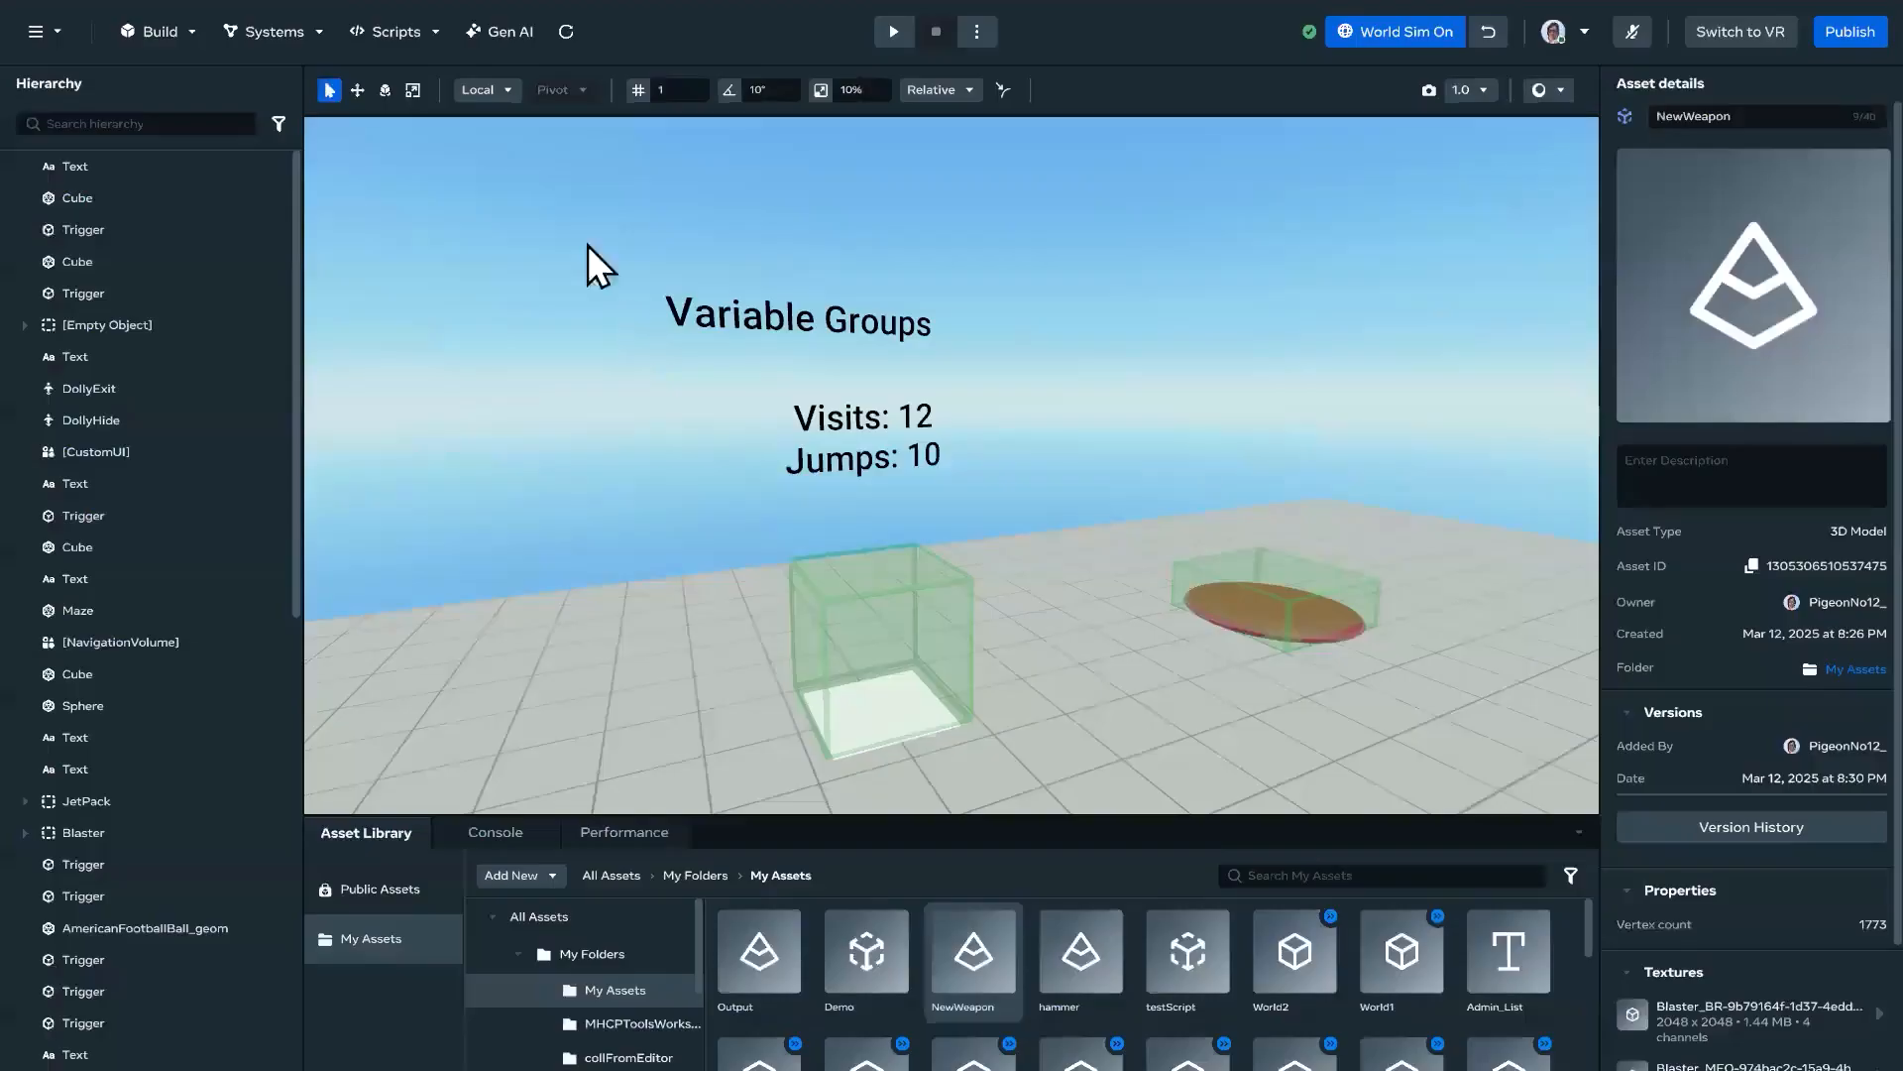
Step: Review the variable groups in the Horizon editor and inspect the persistentStorage property in VariableGroups.ts in VS Code
{"action": "left_click", "coordinate": [277, 38]}
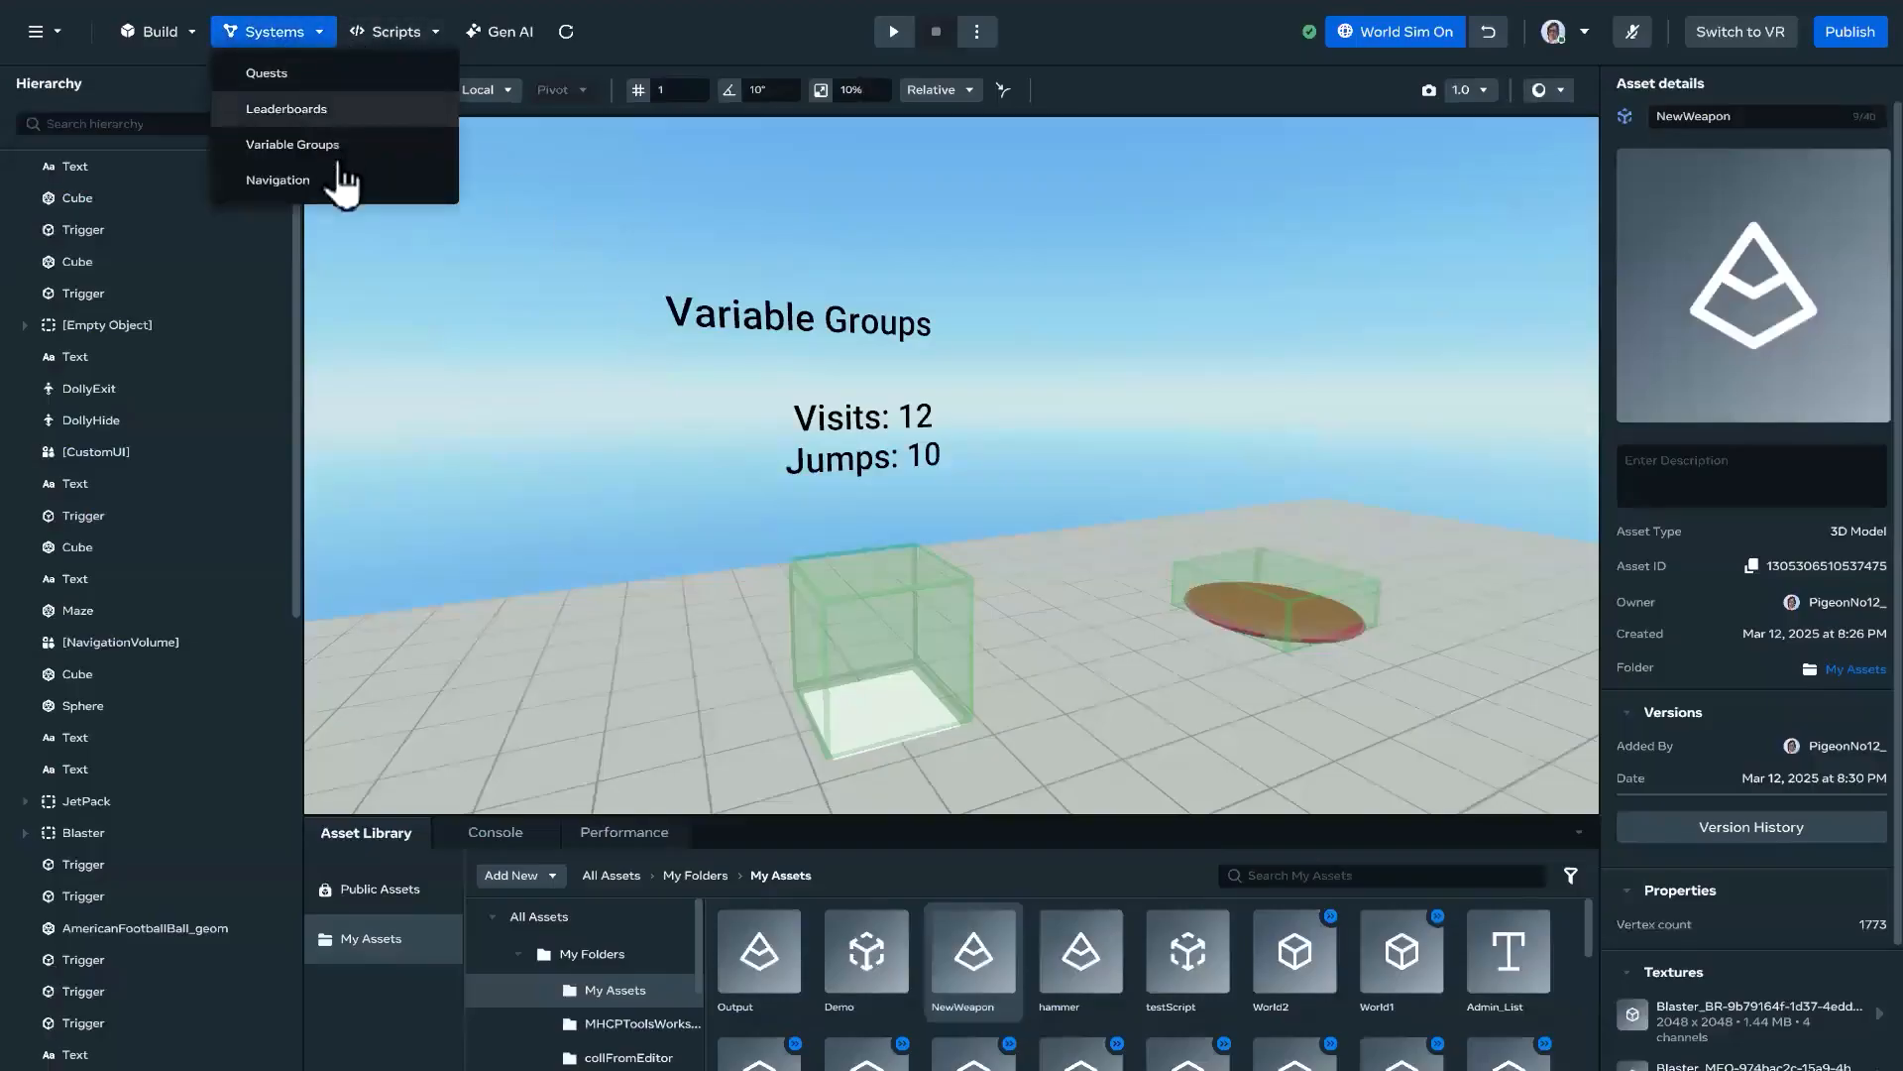
{"action": "left_click", "coordinate": [380, 193]}
{"action": "left_click", "coordinate": [352, 213]}
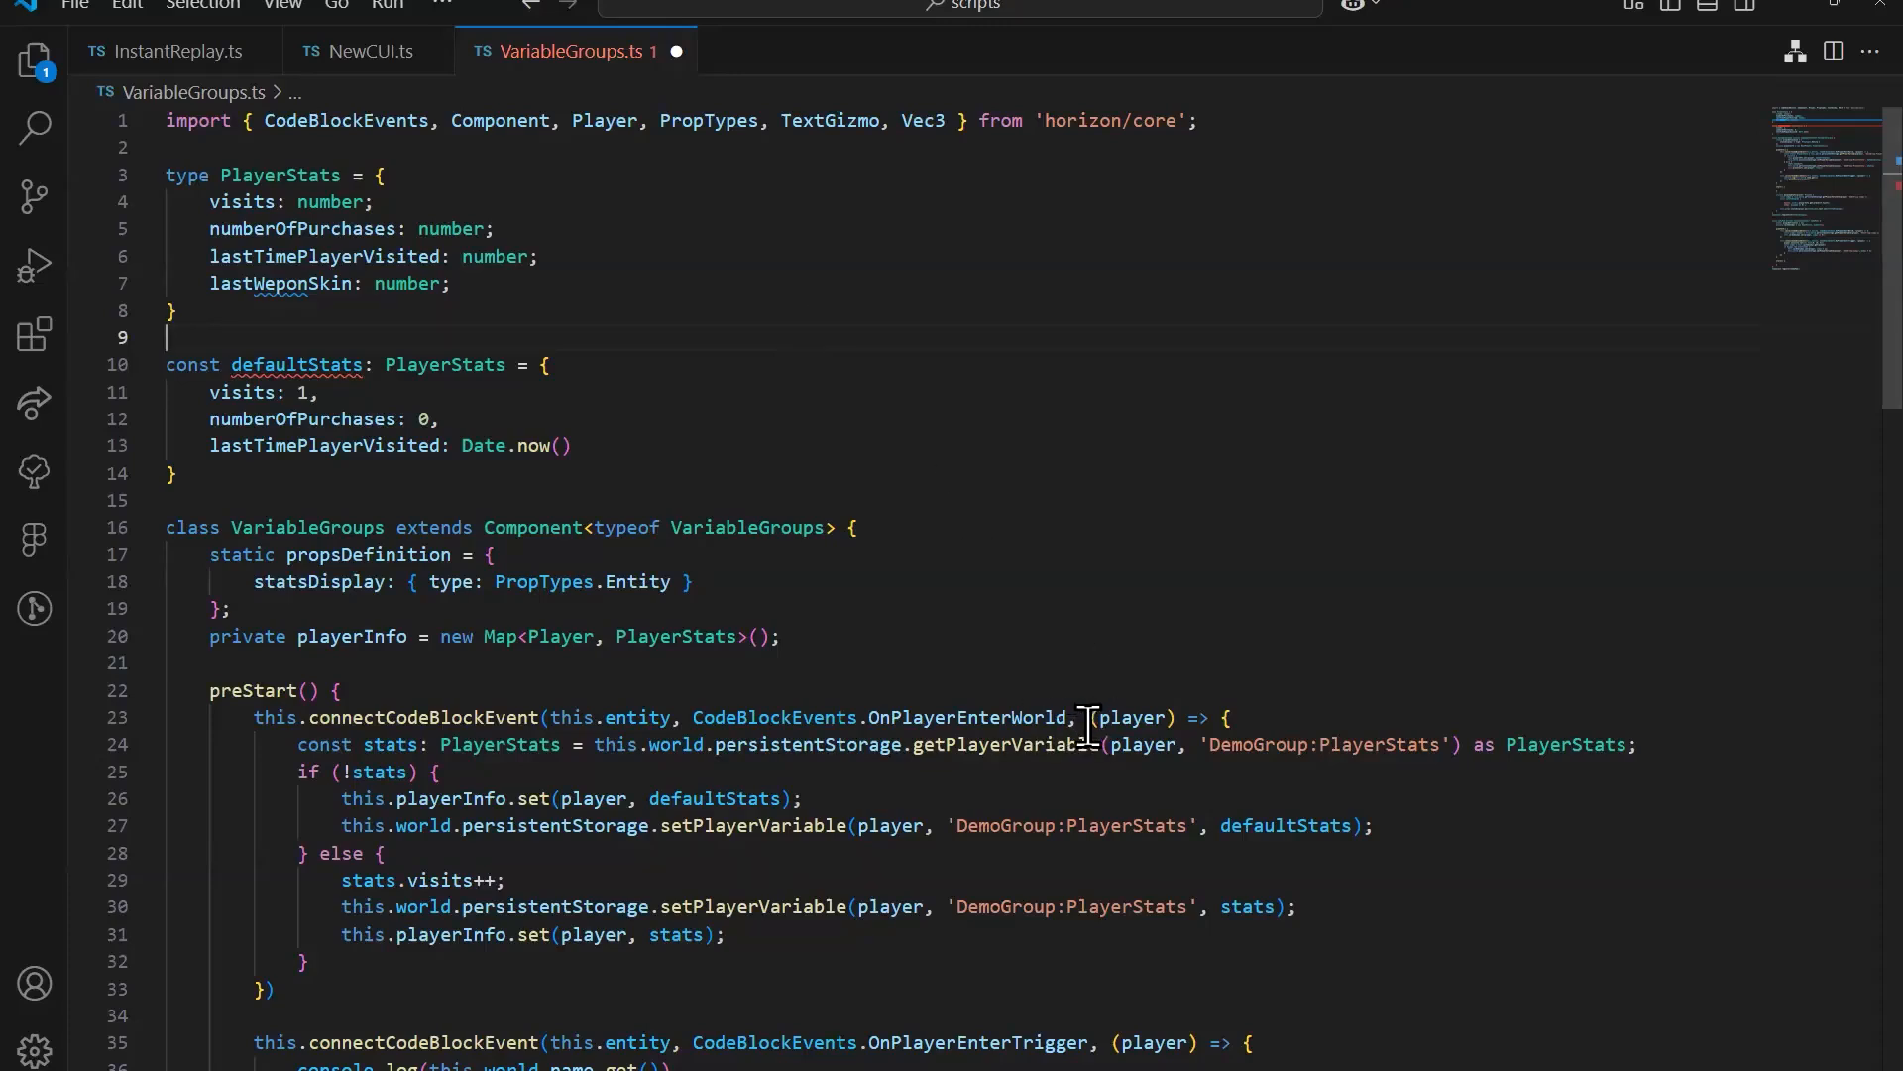
{"action": "mouse_move", "coordinate": [854, 741]}
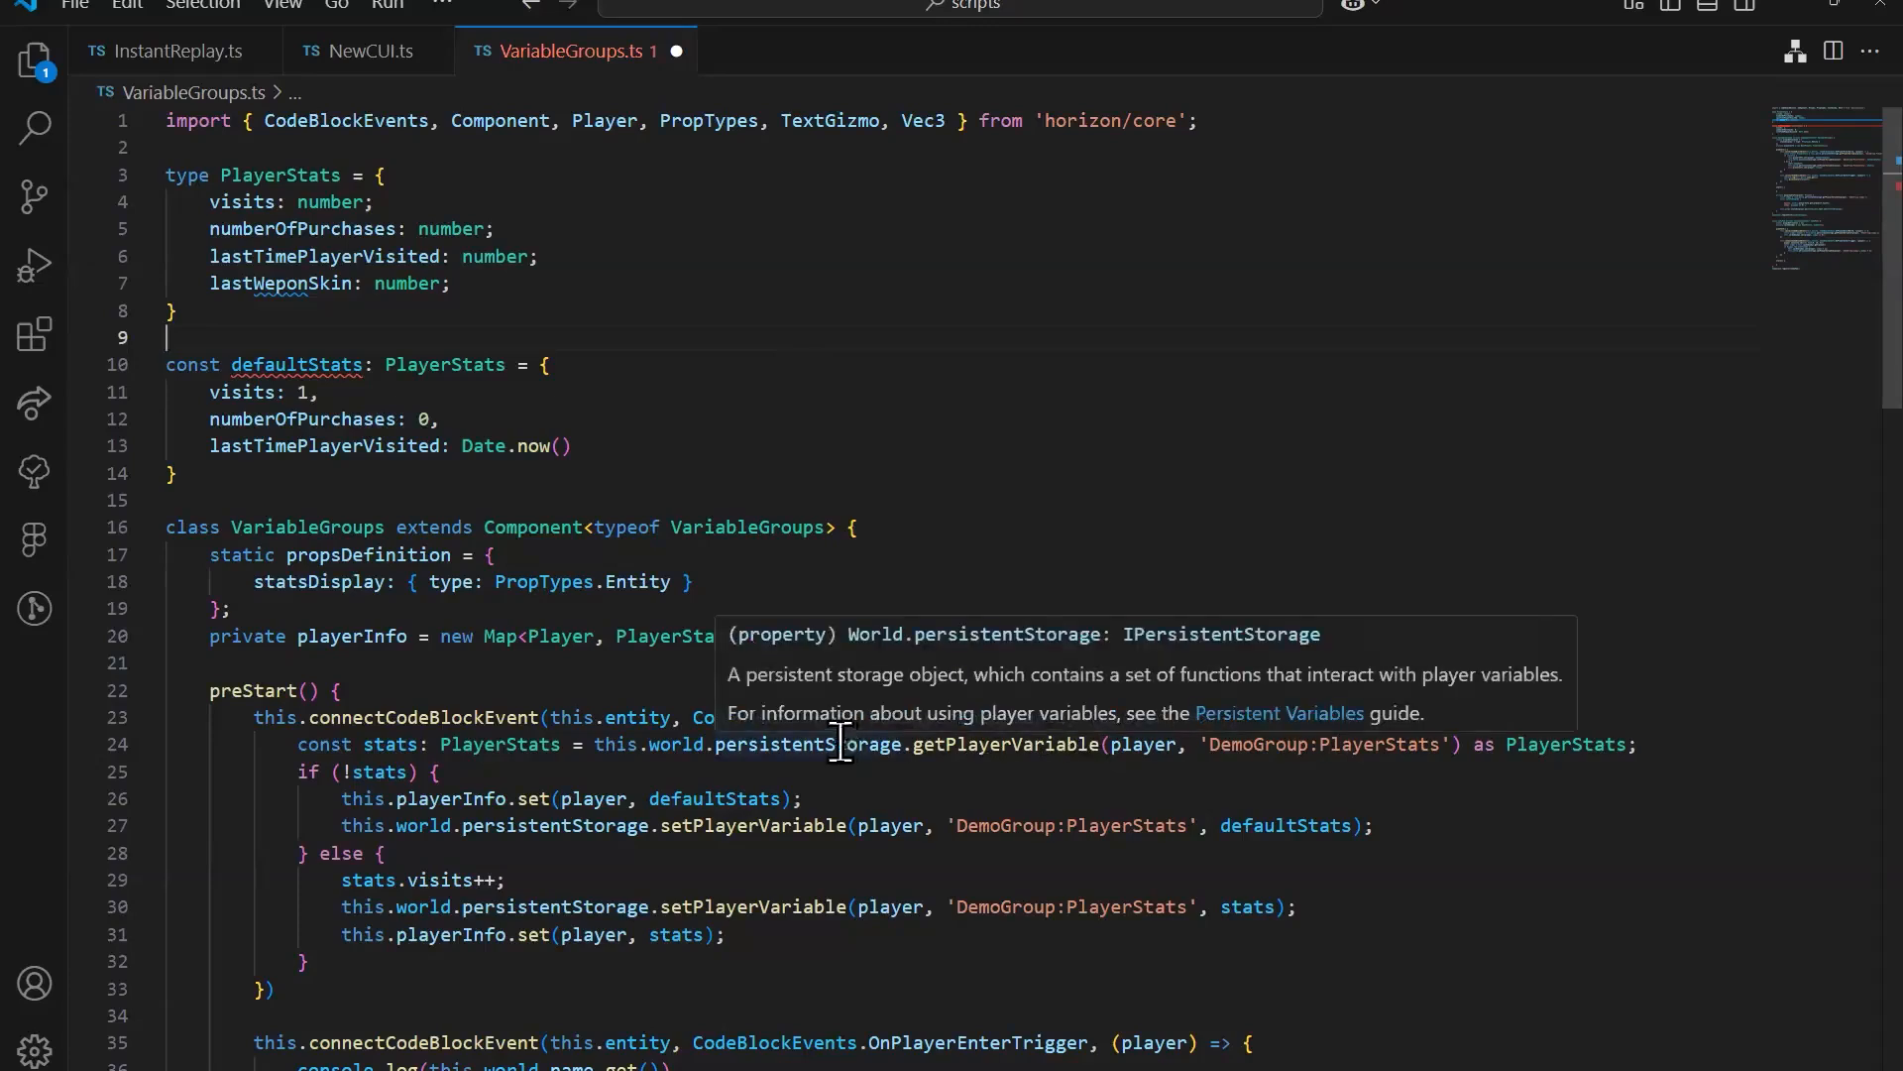